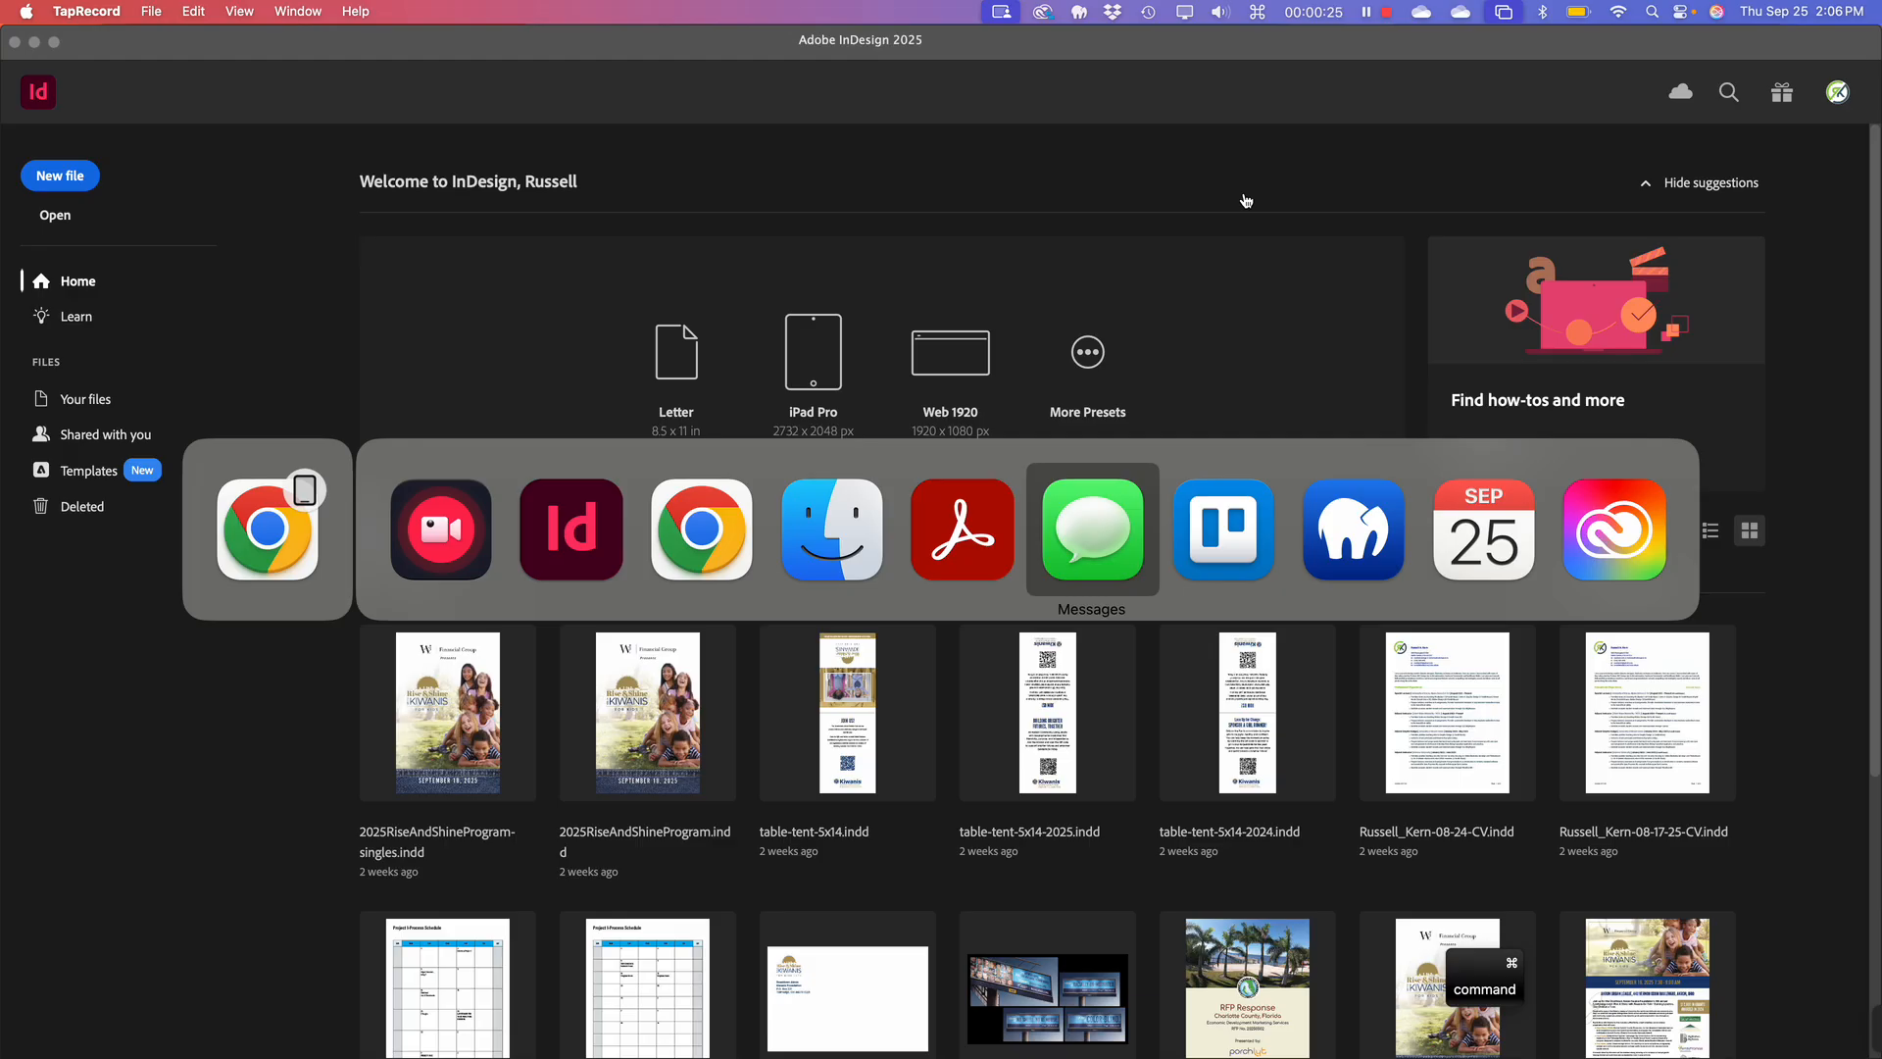
# Open the Creative Cloud desktop app from its macOS menu bar icon.
pyautogui.press('Escape')
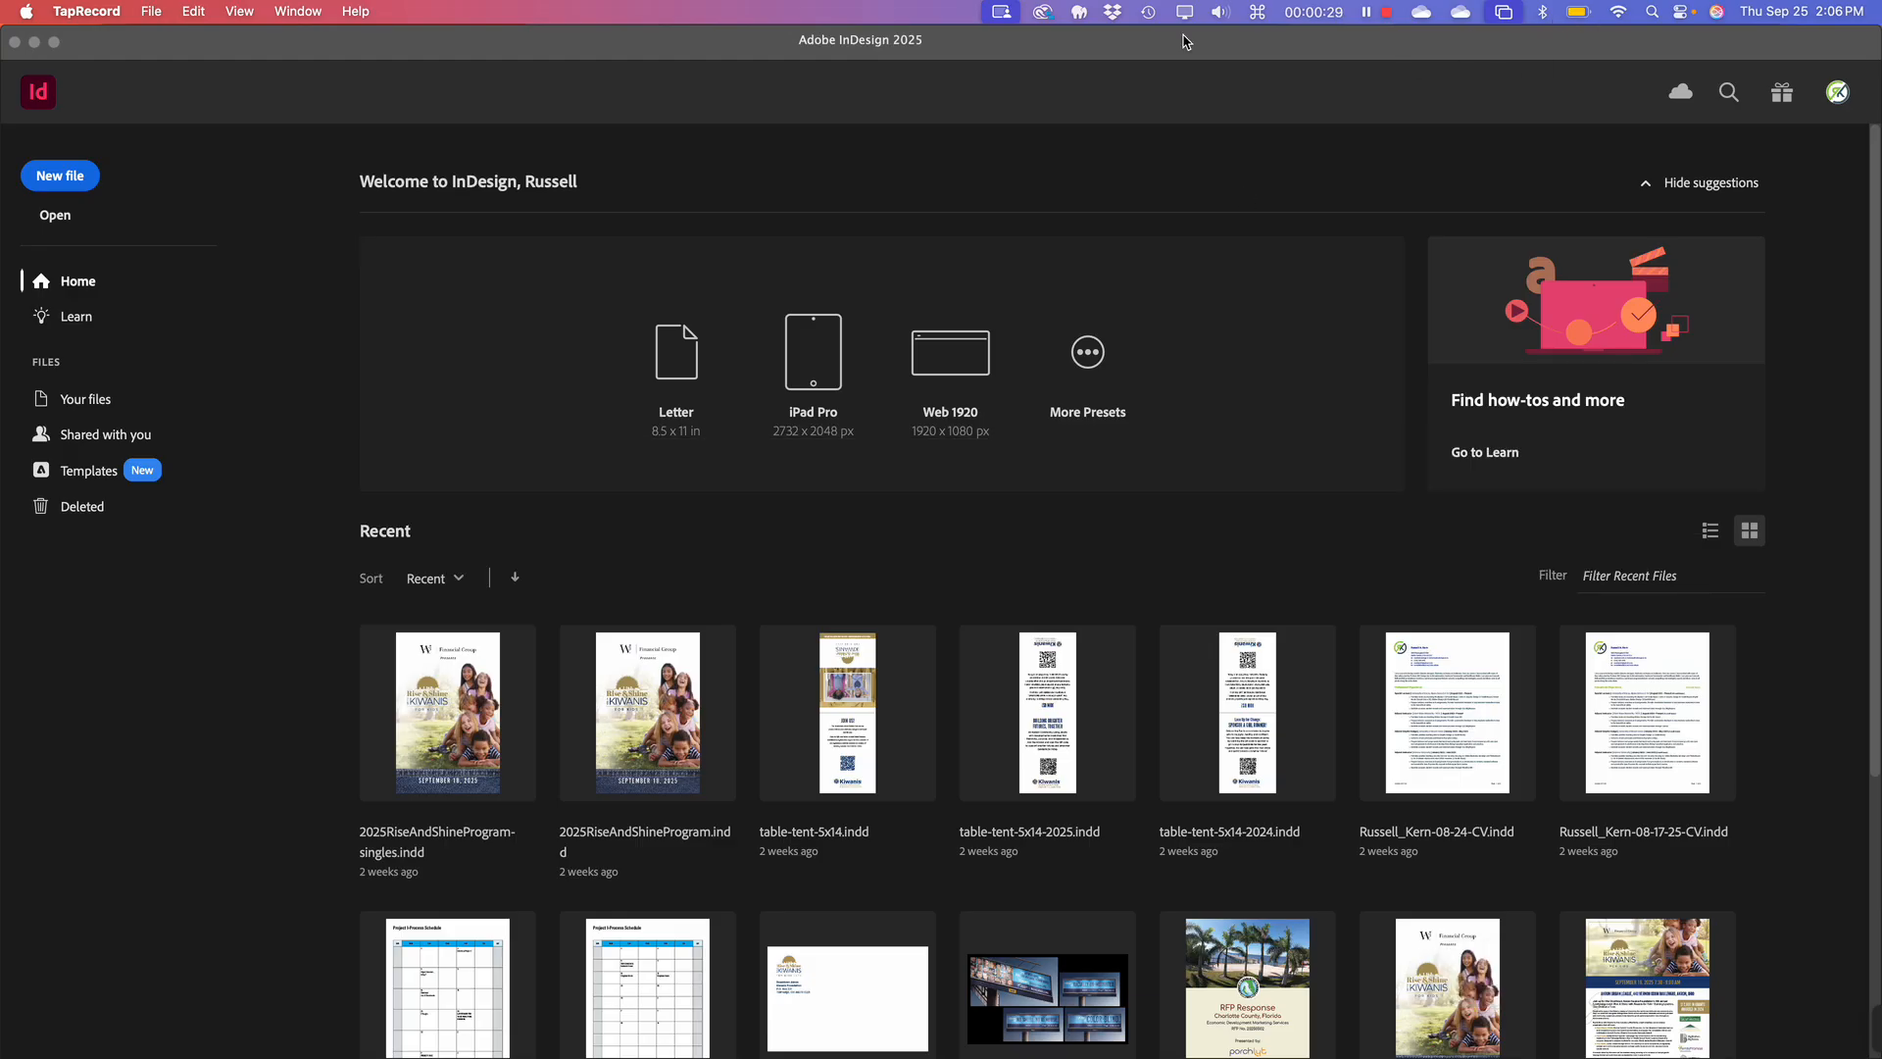
pyautogui.click(1043, 13)
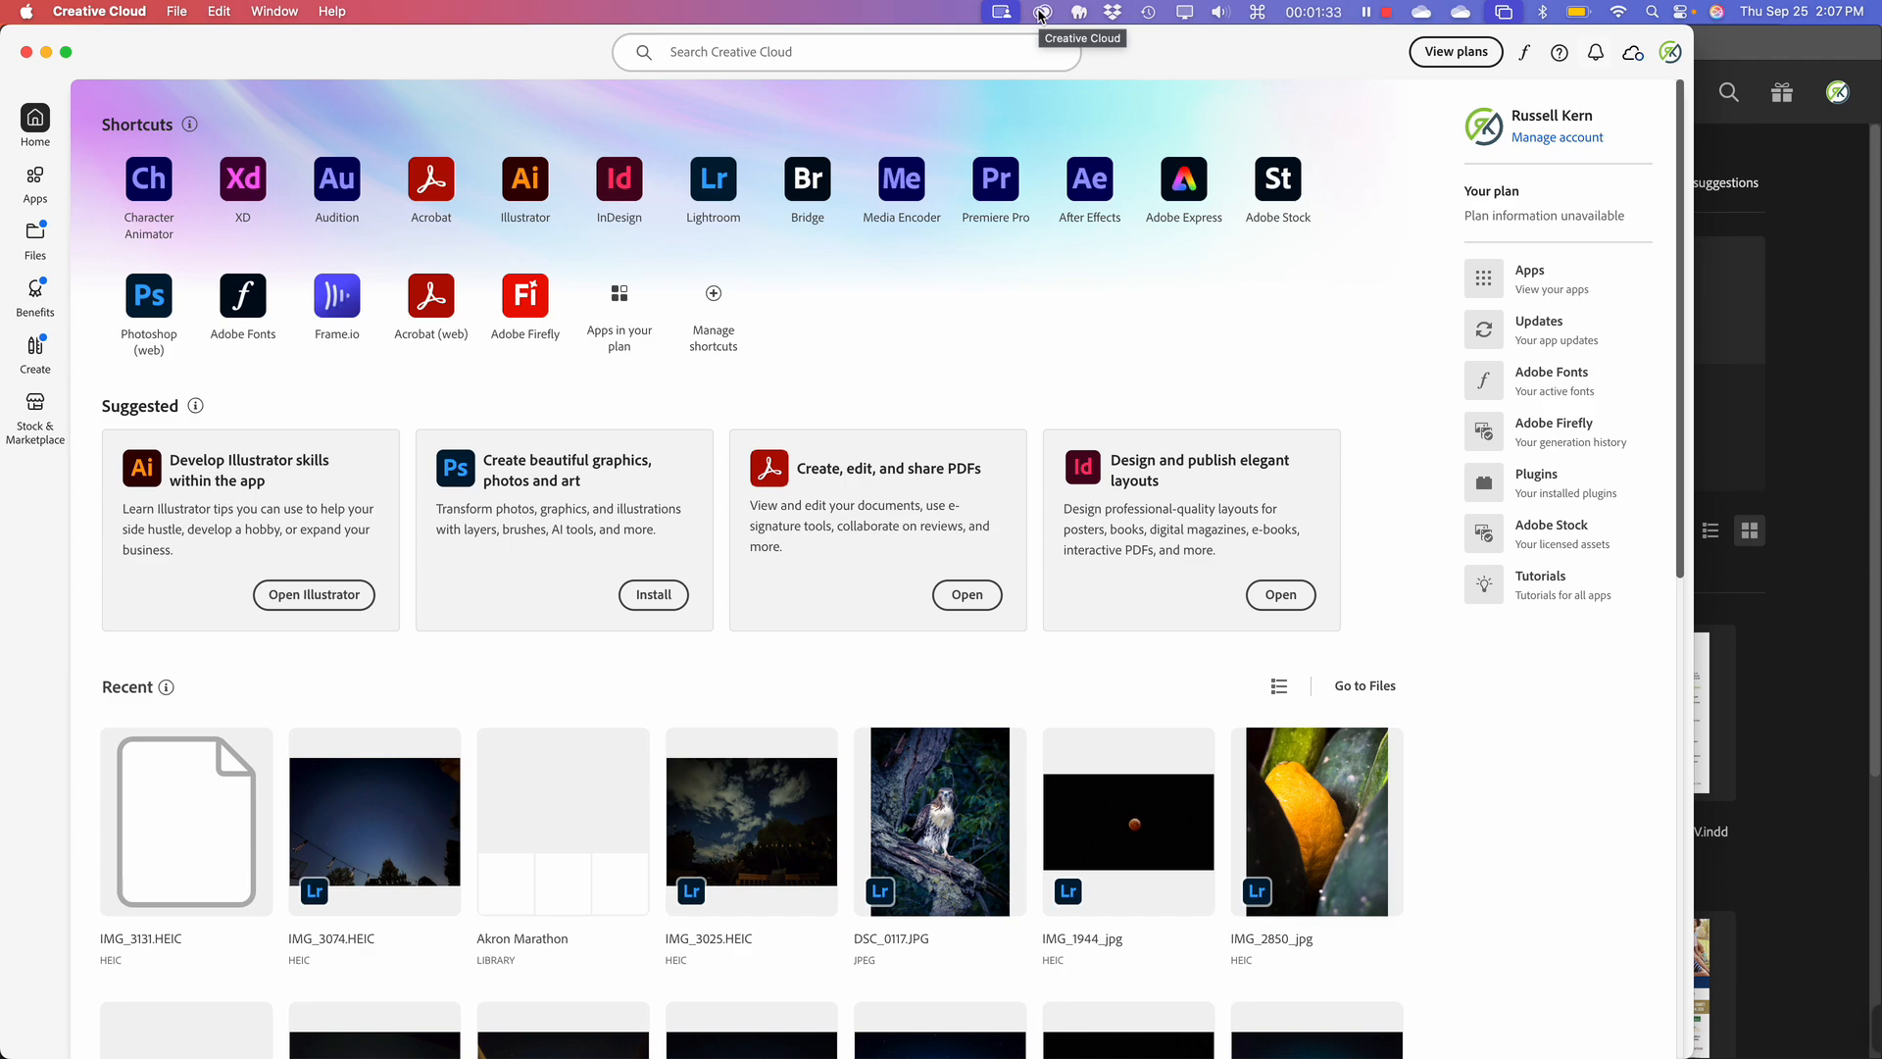
# Return to InDesign 2025's Home screen using its Dock icon.
pyautogui.moveTo(855, 1051)
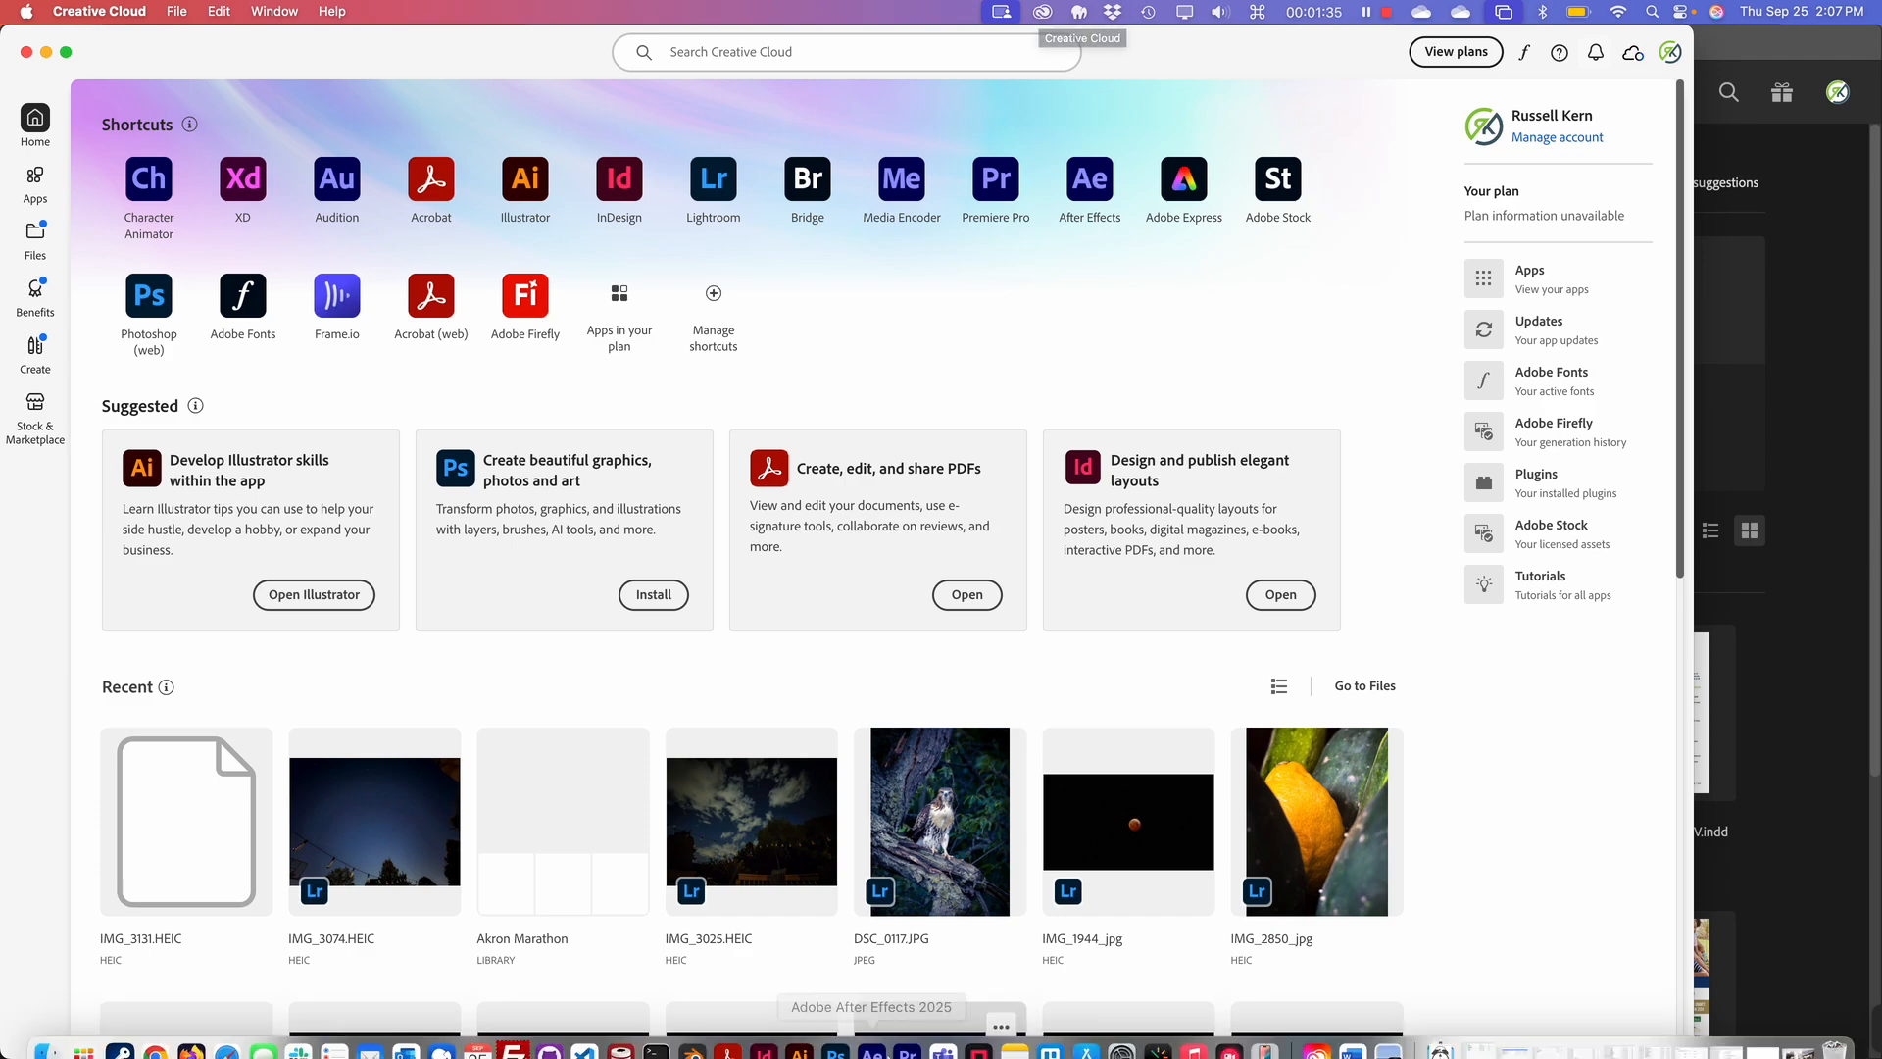
pyautogui.click(763, 1037)
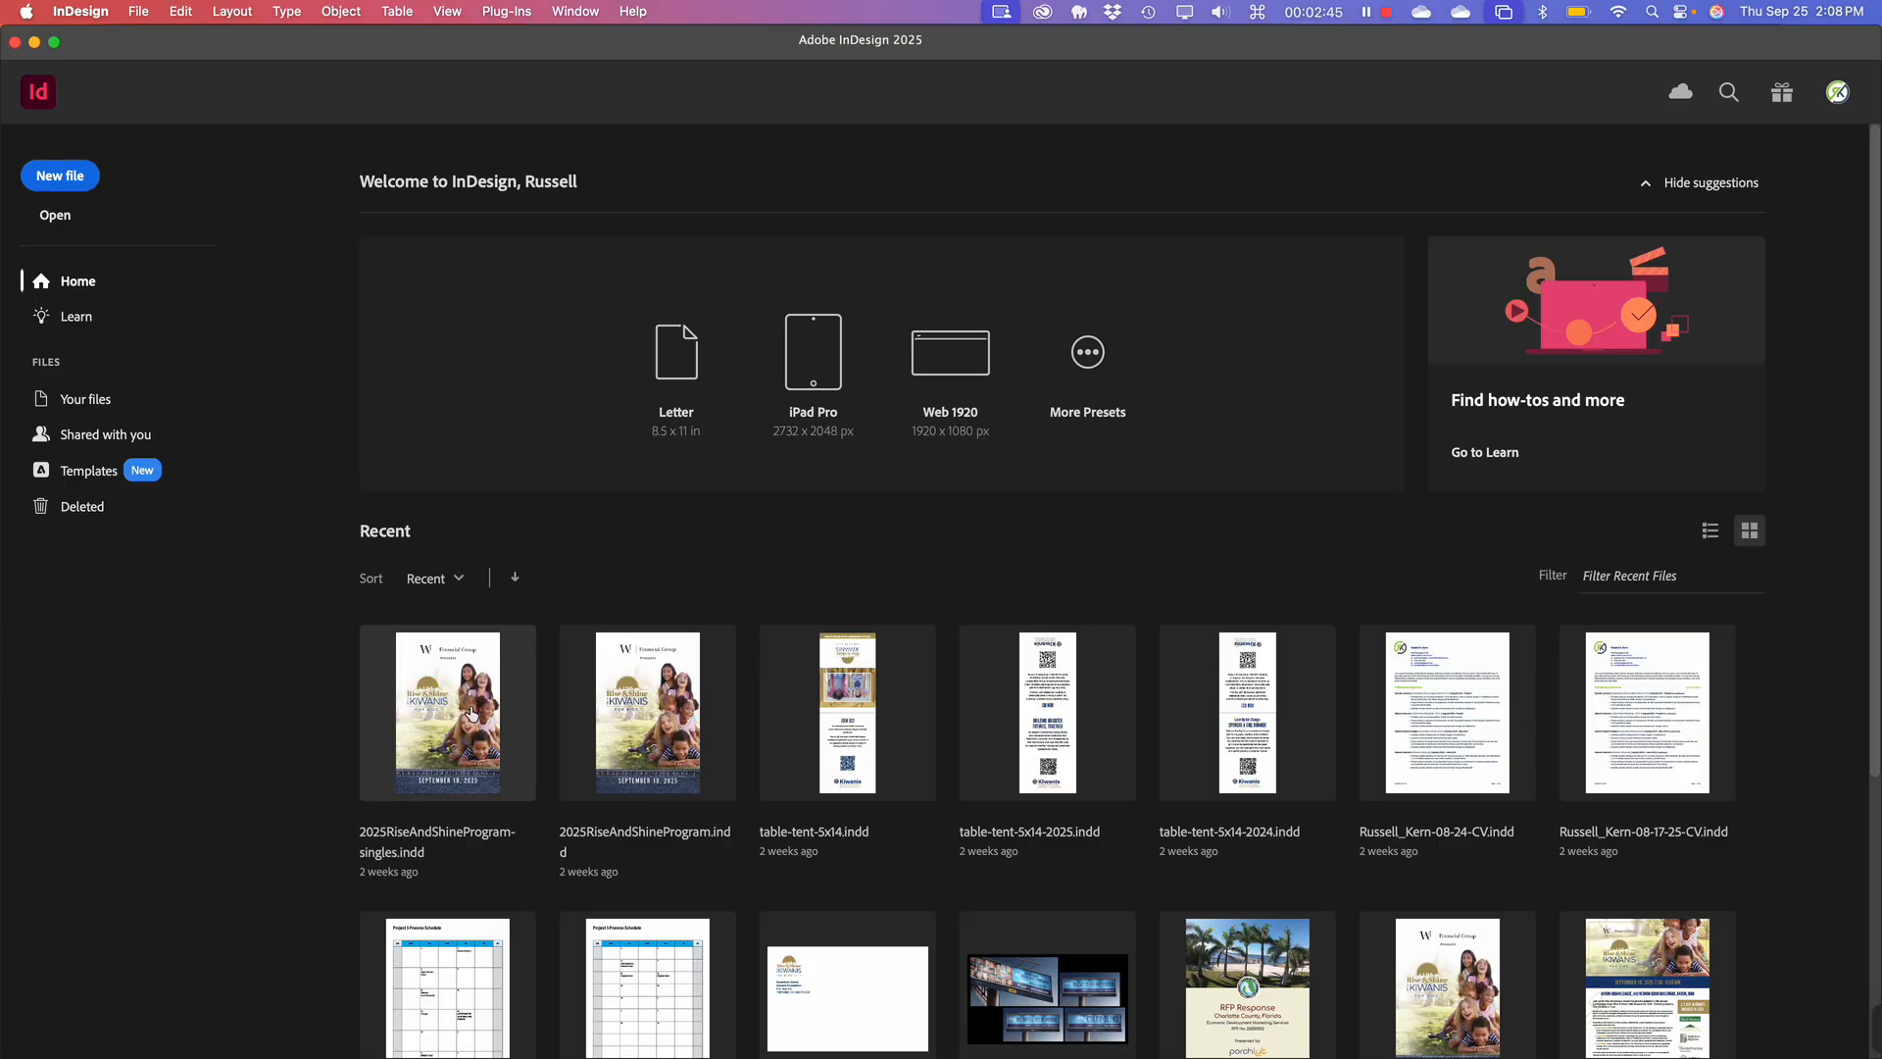
# Open 2025RiseAndShineProgram-singles.indd from the recent files list.
pyautogui.scroll(-5, 456, 806)
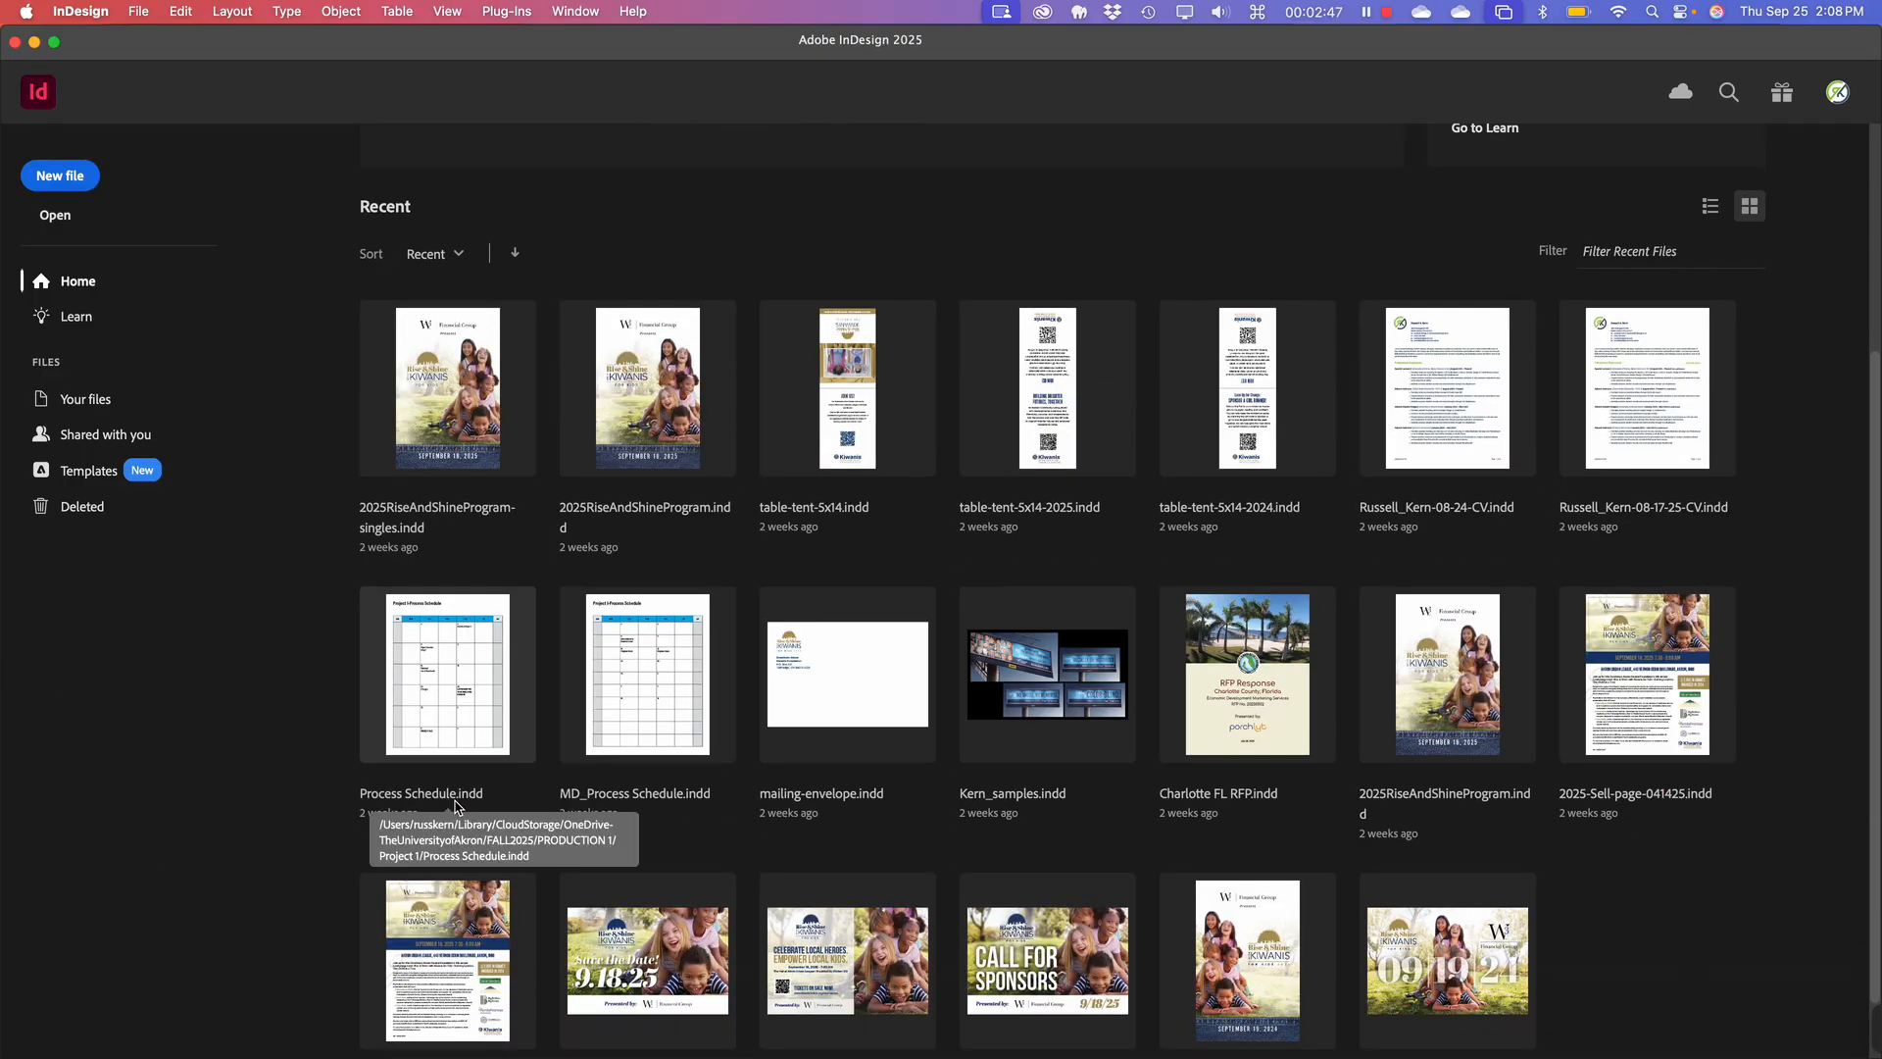
pyautogui.scroll(-1, 455, 807)
pyautogui.scroll(3, 455, 804)
pyautogui.scroll(-3, 455, 806)
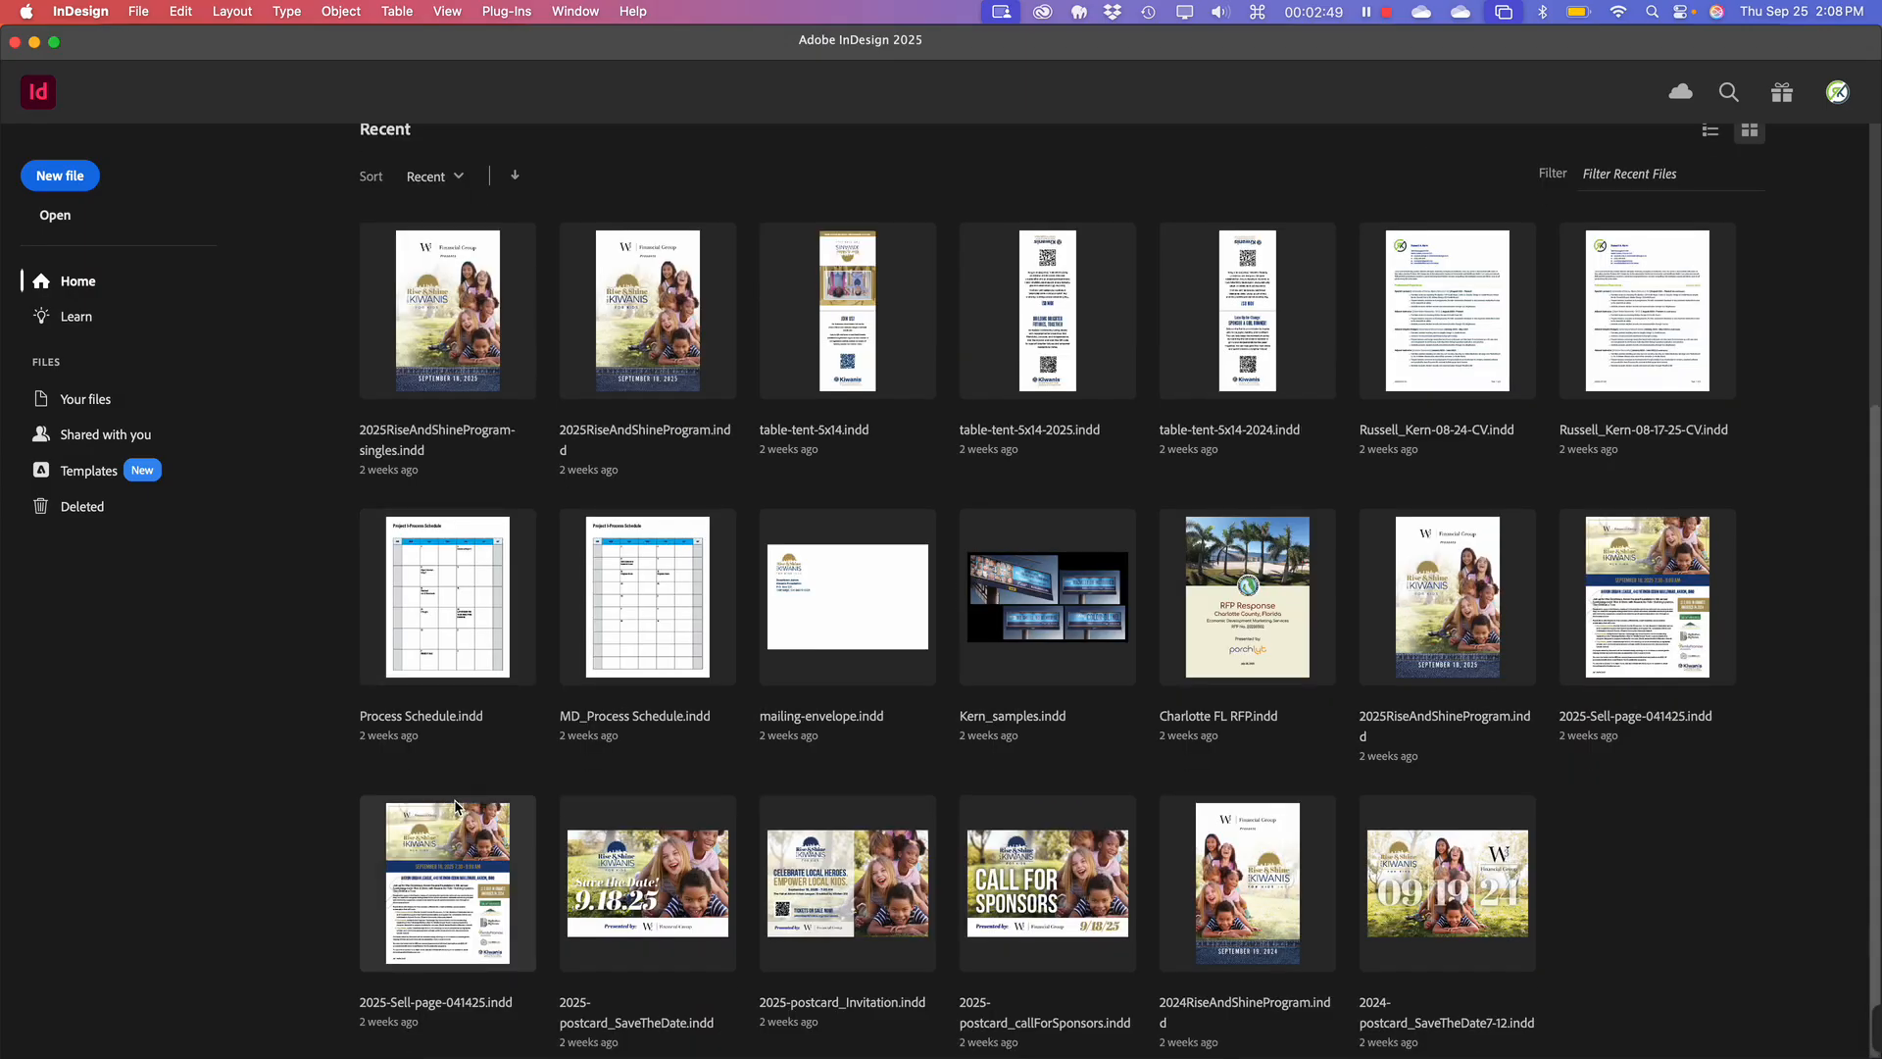
pyautogui.click(446, 327)
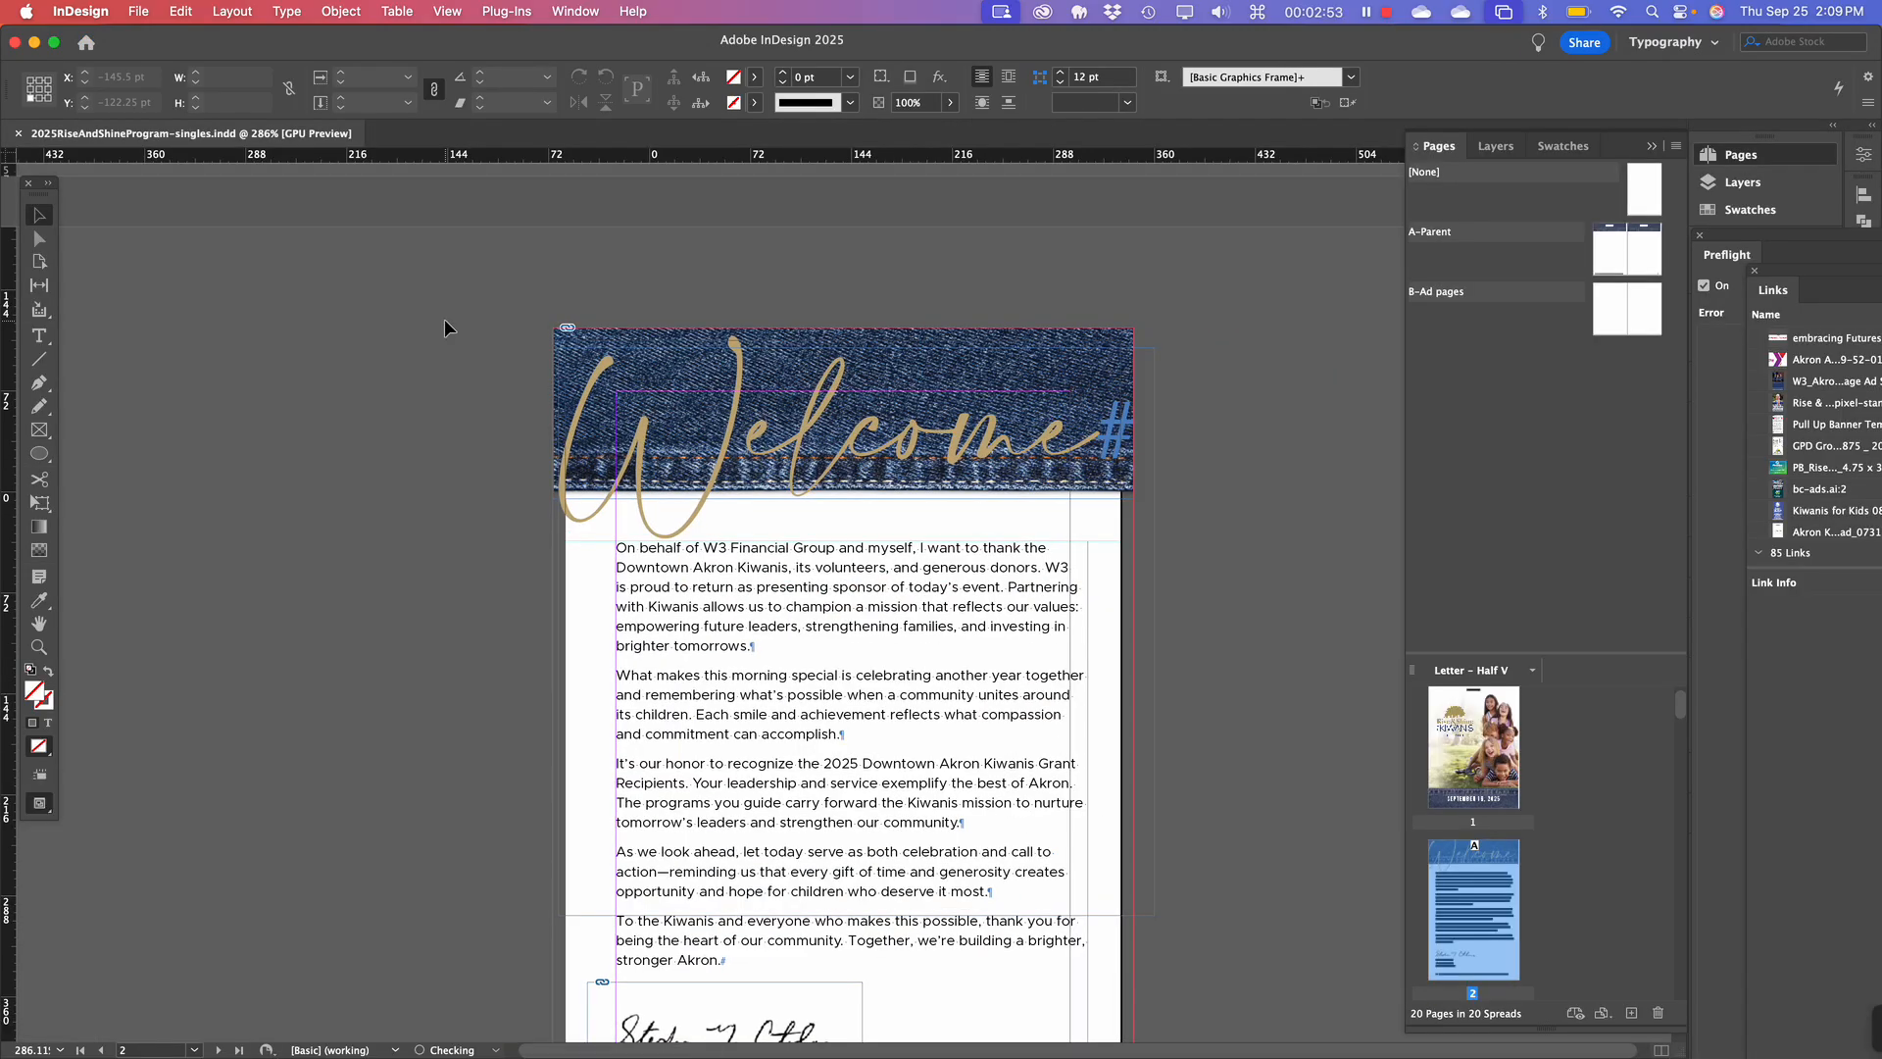
pyautogui.scroll(10, 627, 625)
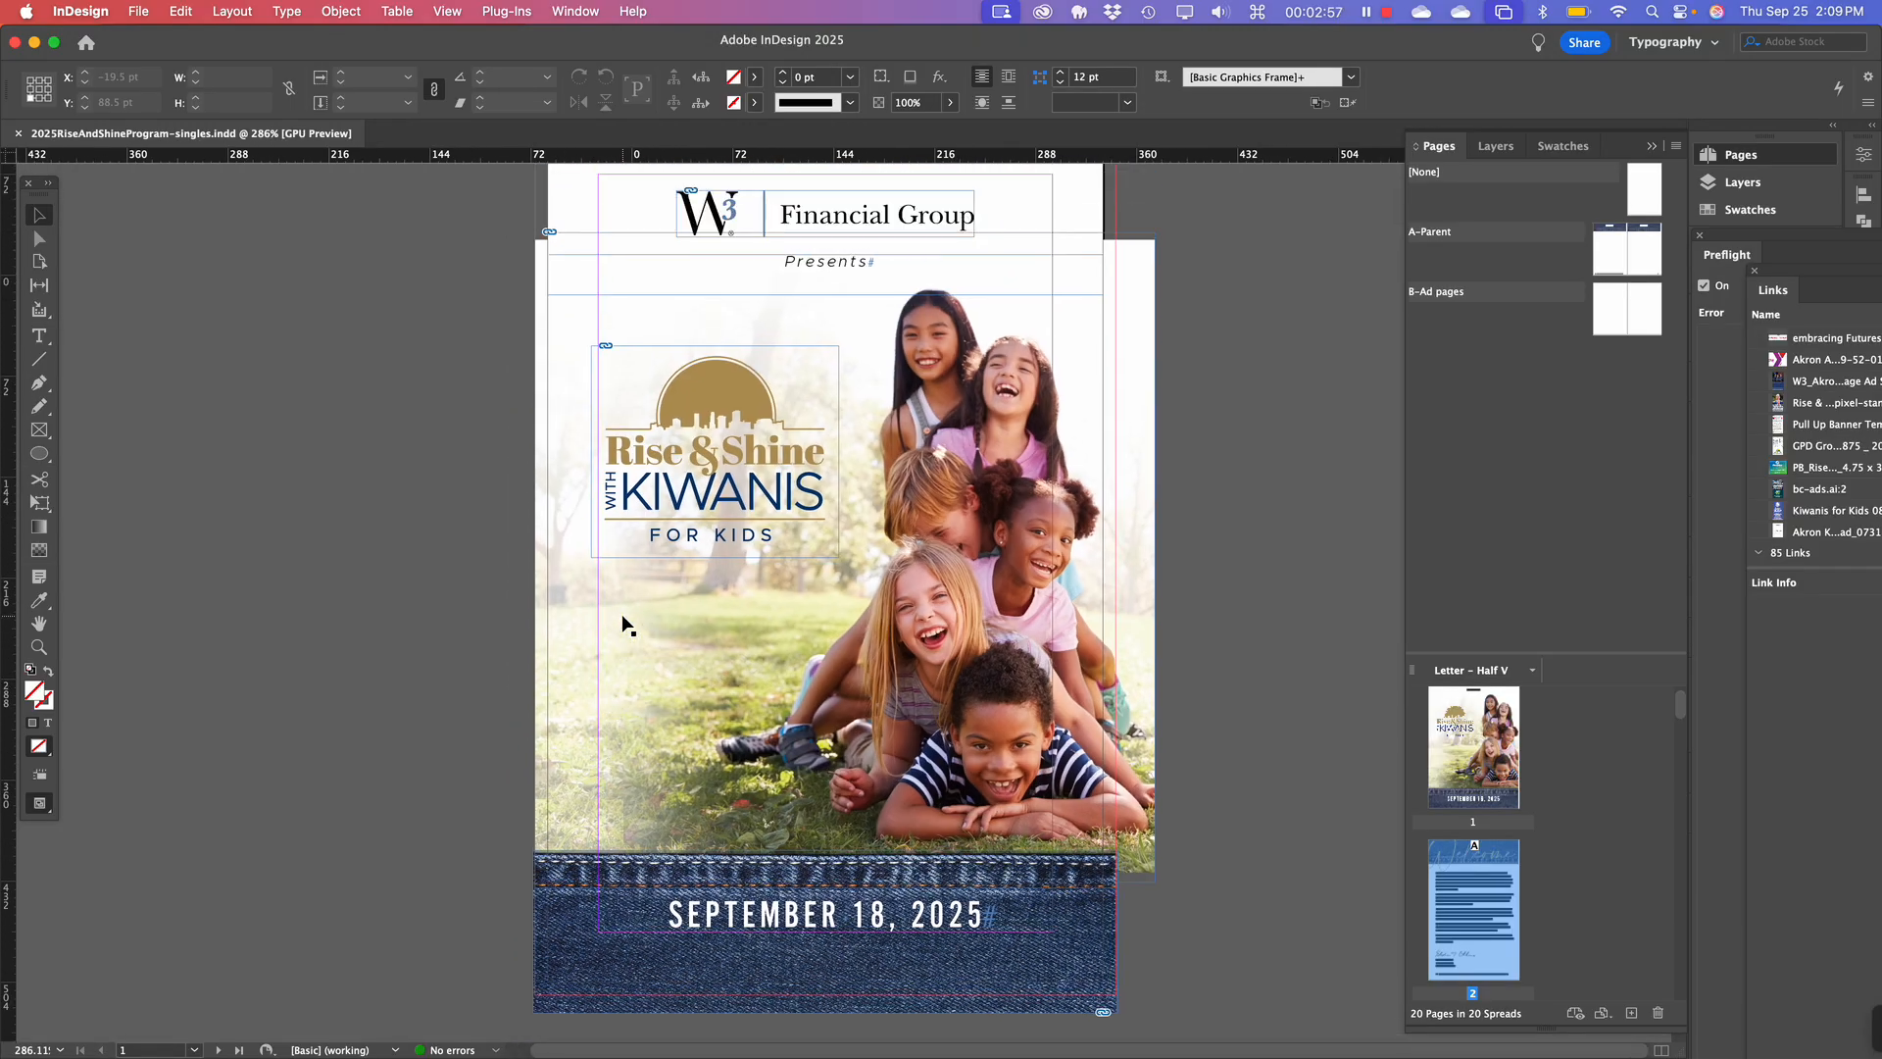
pyautogui.scroll(-7, 628, 625)
pyautogui.scroll(6, 628, 625)
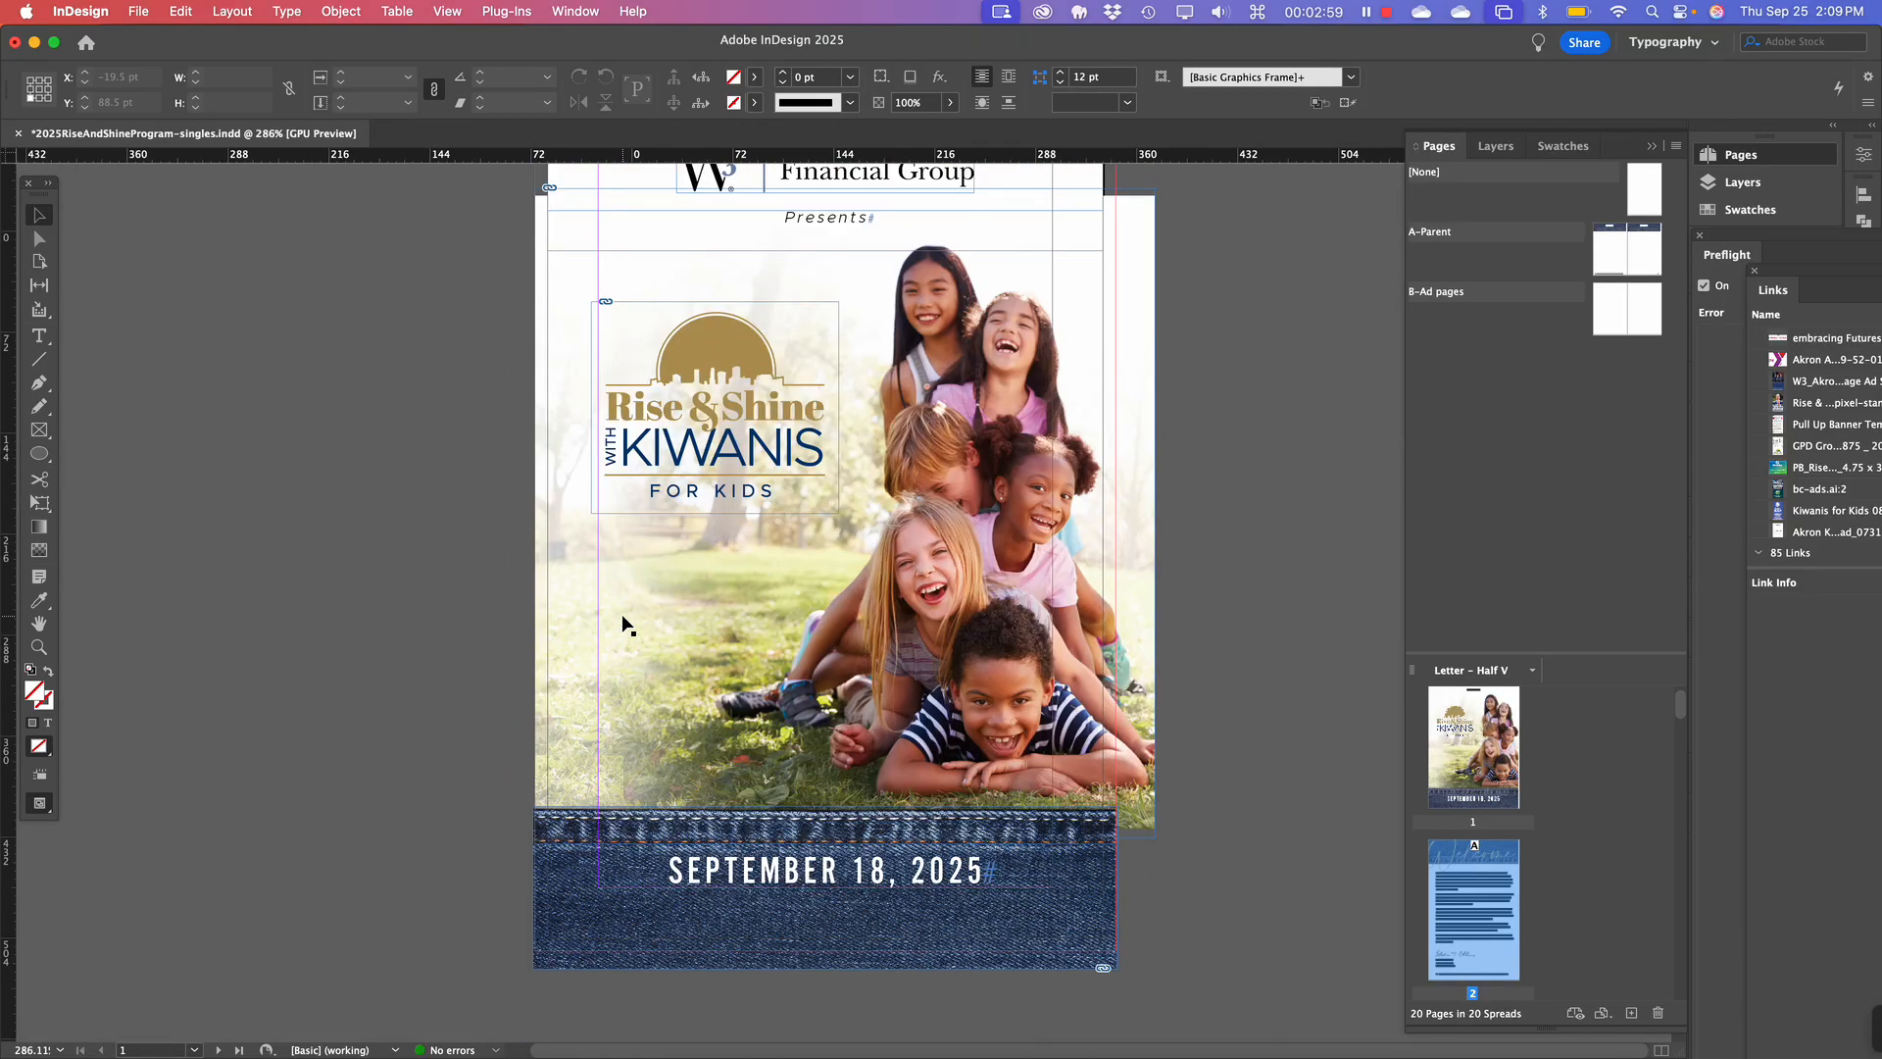
# Switch to Preview mode and scroll through the pages without guides or frame edges.
pyautogui.click(357, 535)
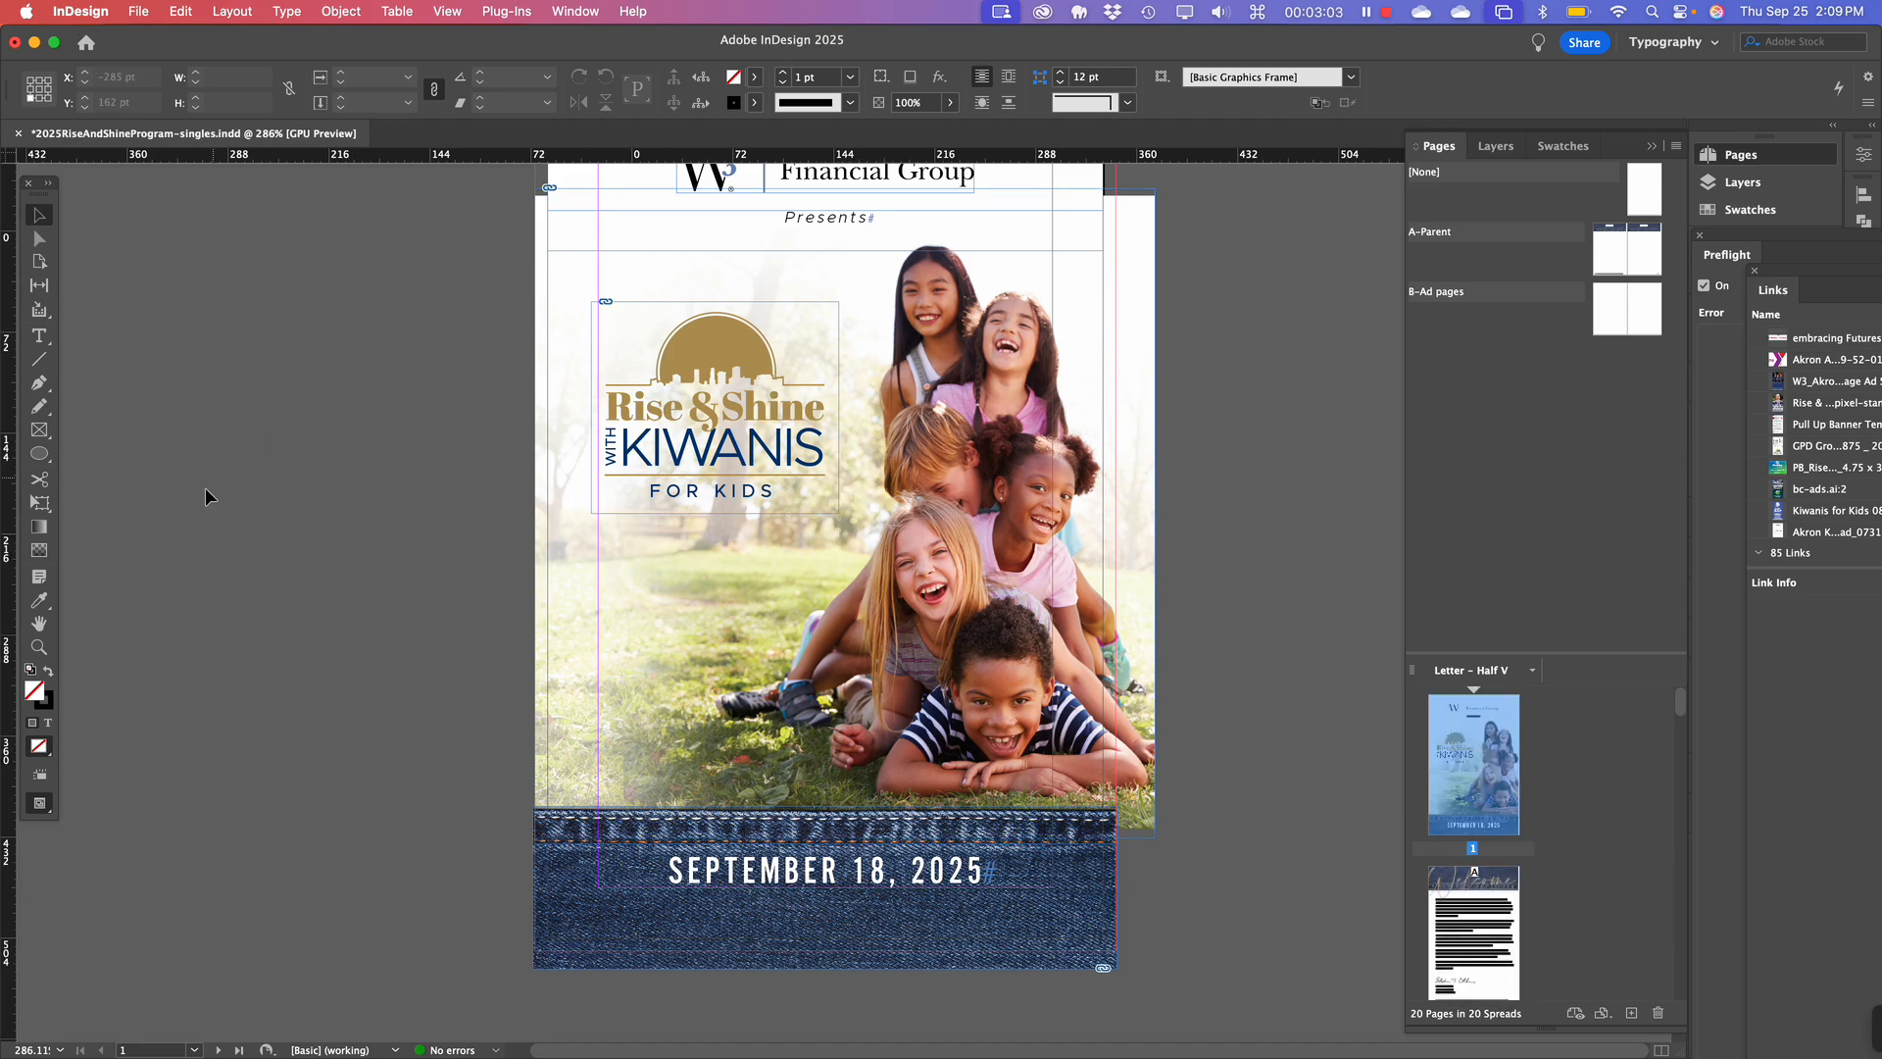
pyautogui.press('w')
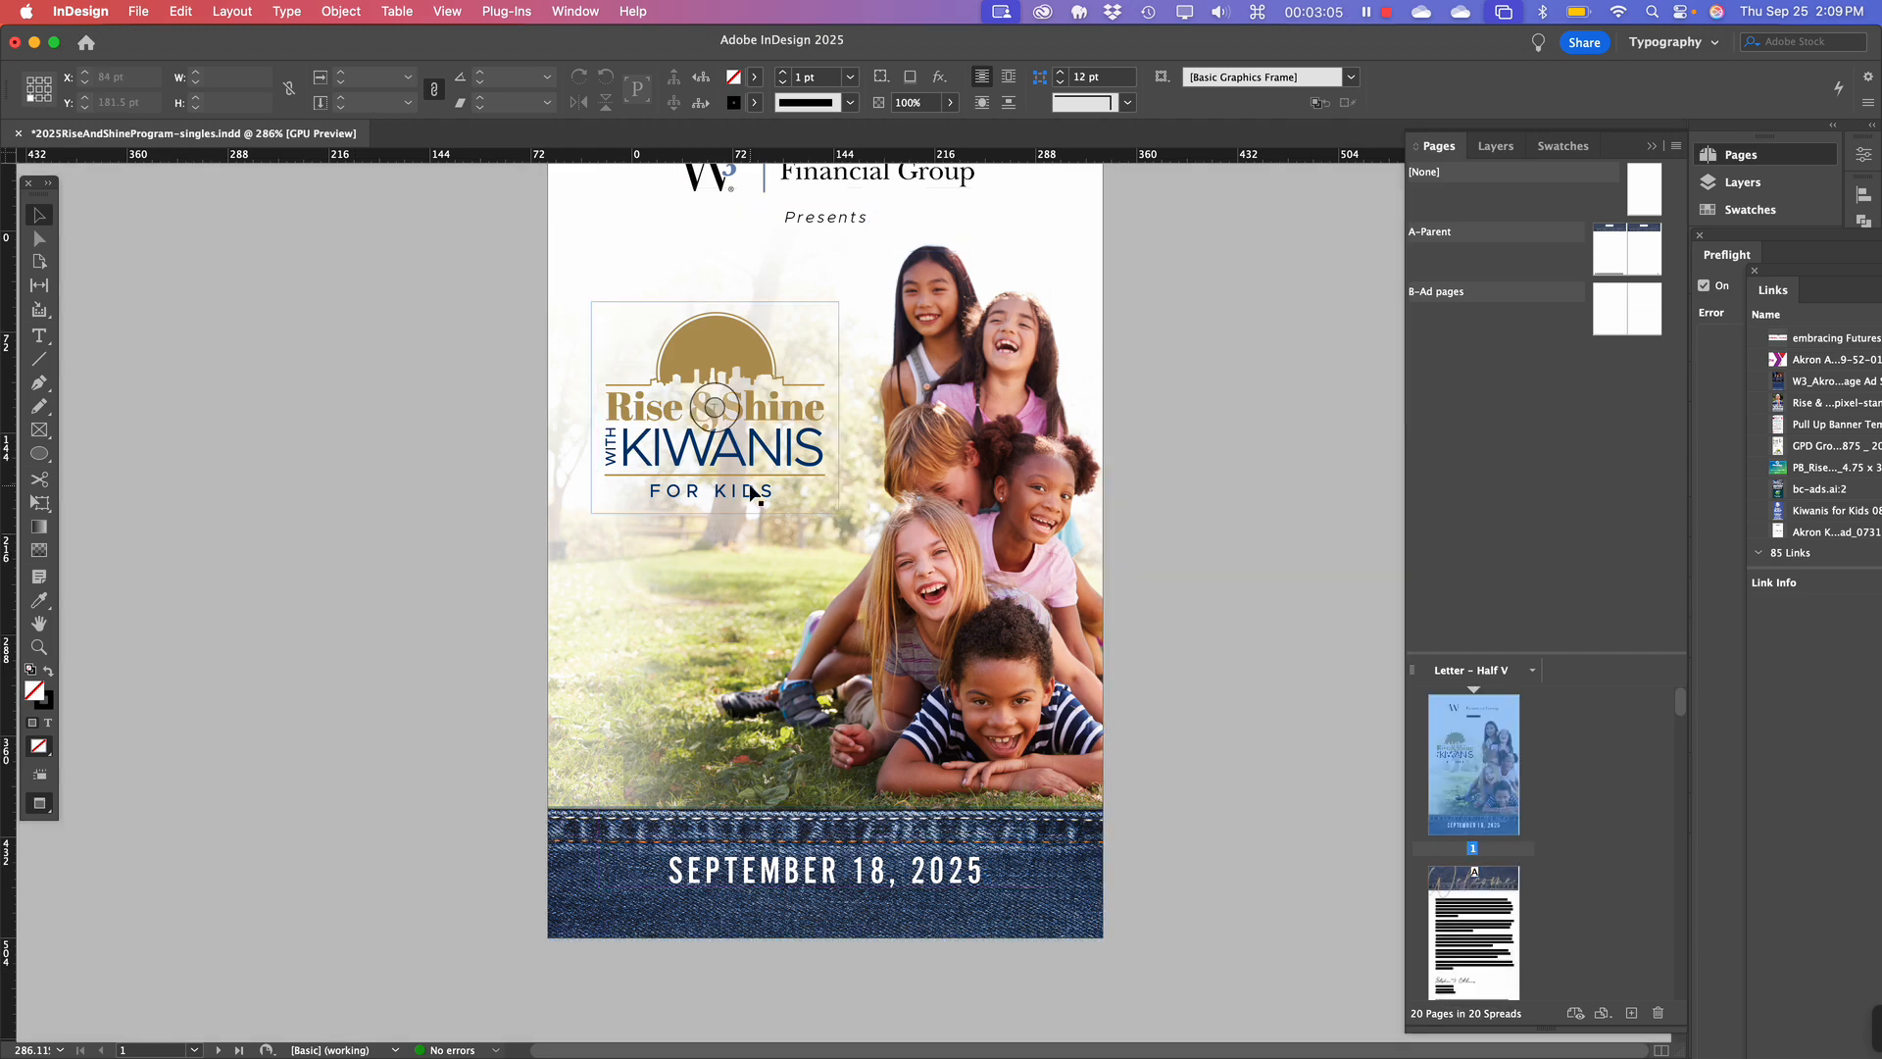
pyautogui.scroll(5, 752, 493)
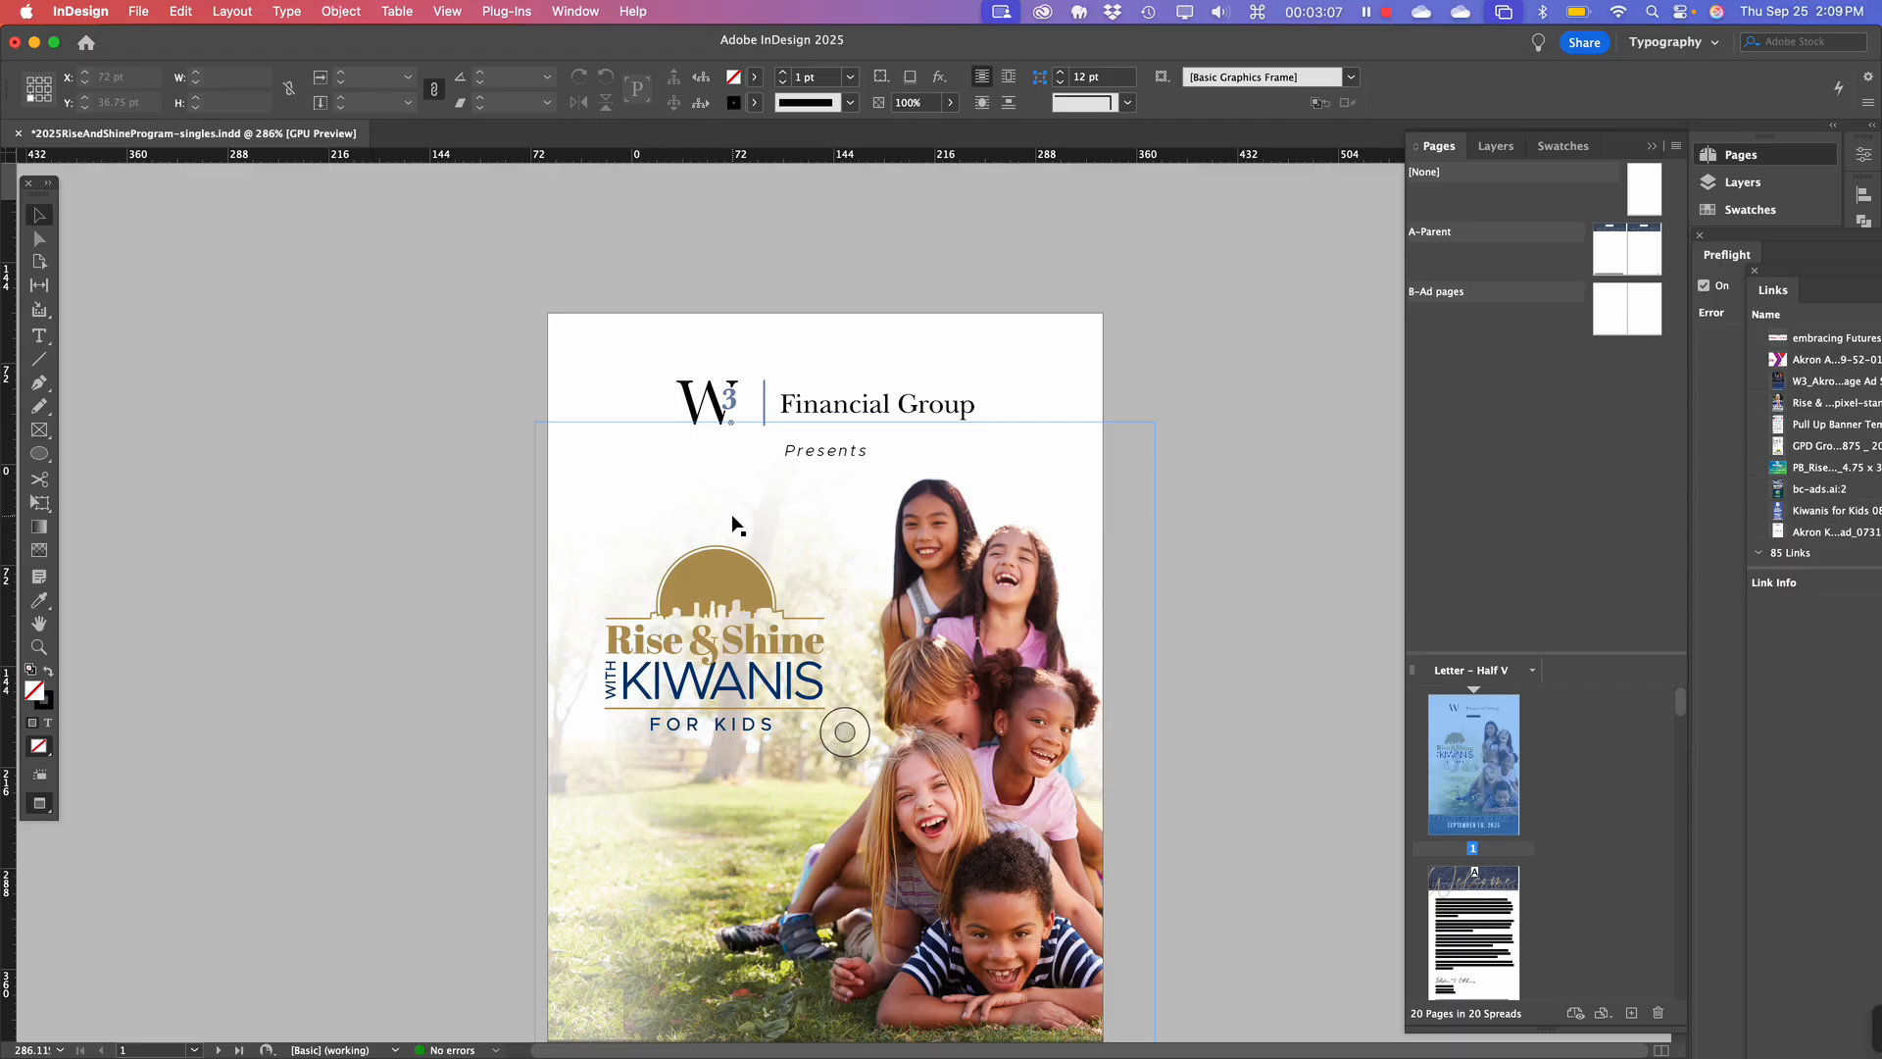
pyautogui.scroll(-20, 735, 524)
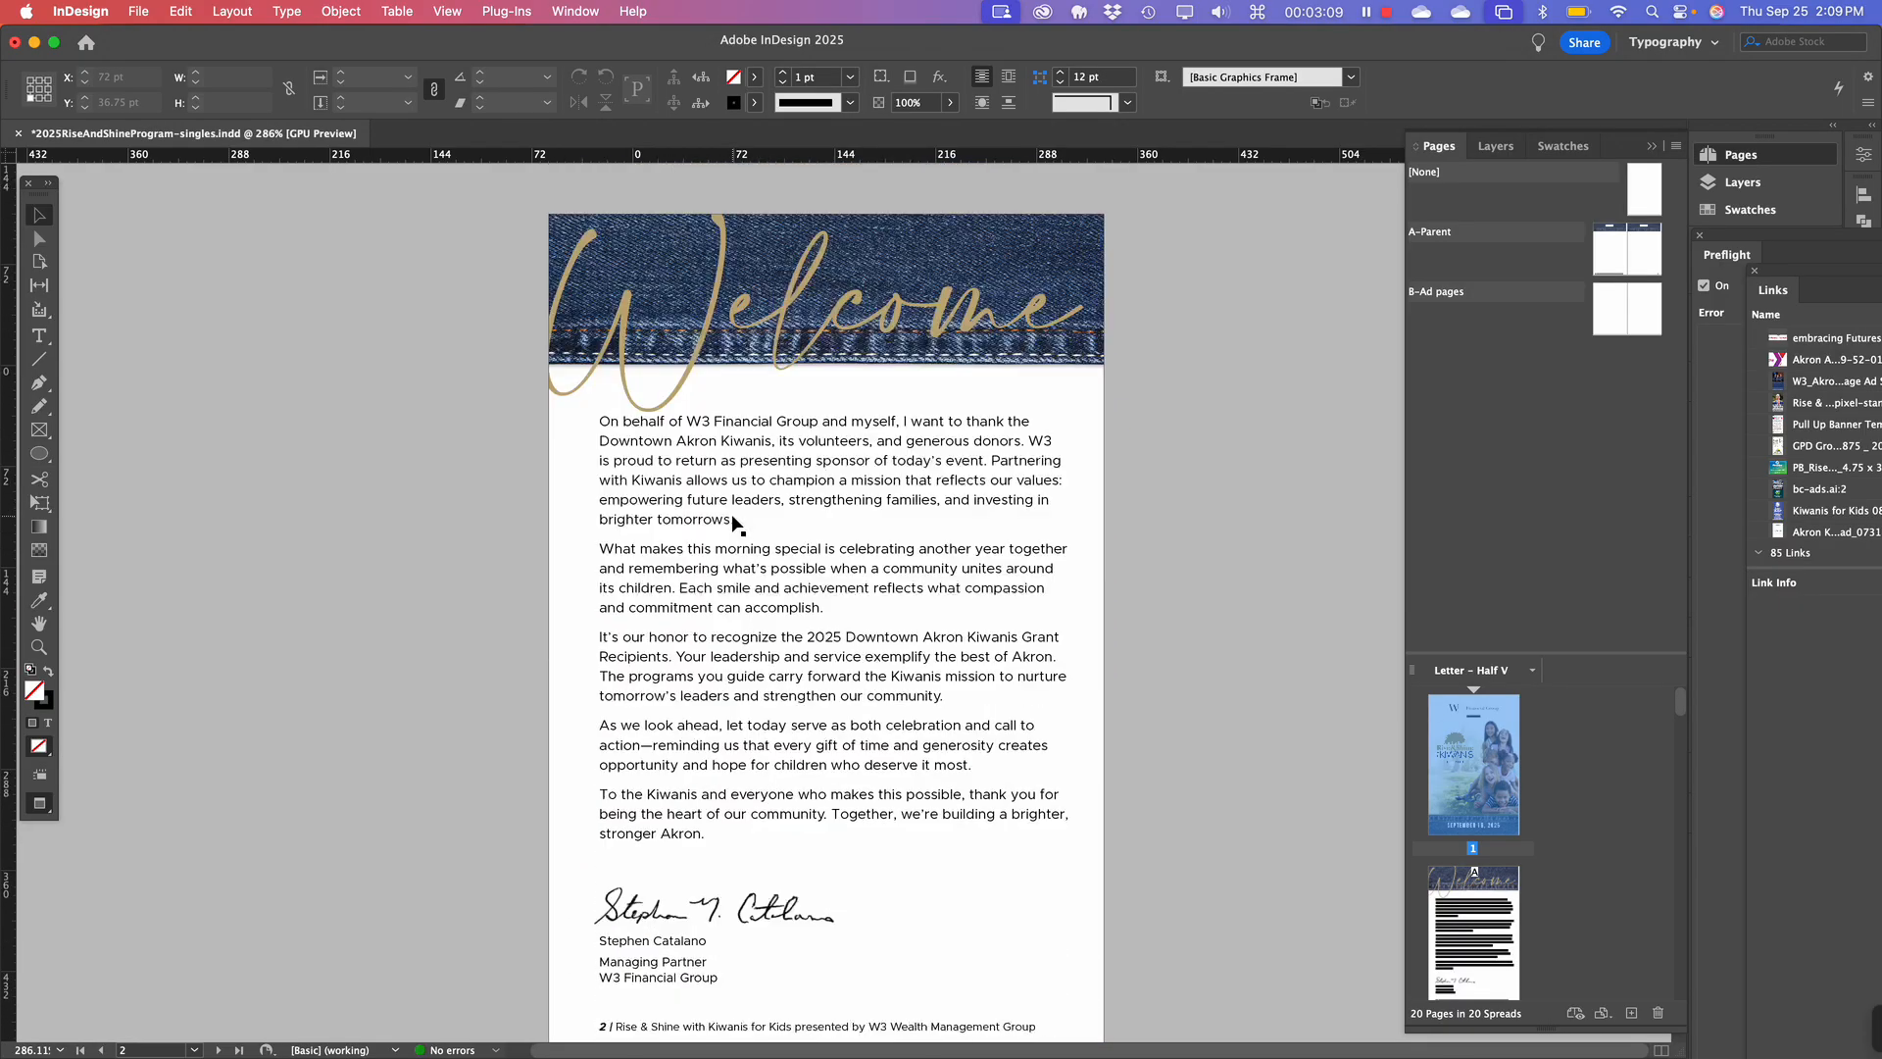
pyautogui.scroll(-4, 732, 523)
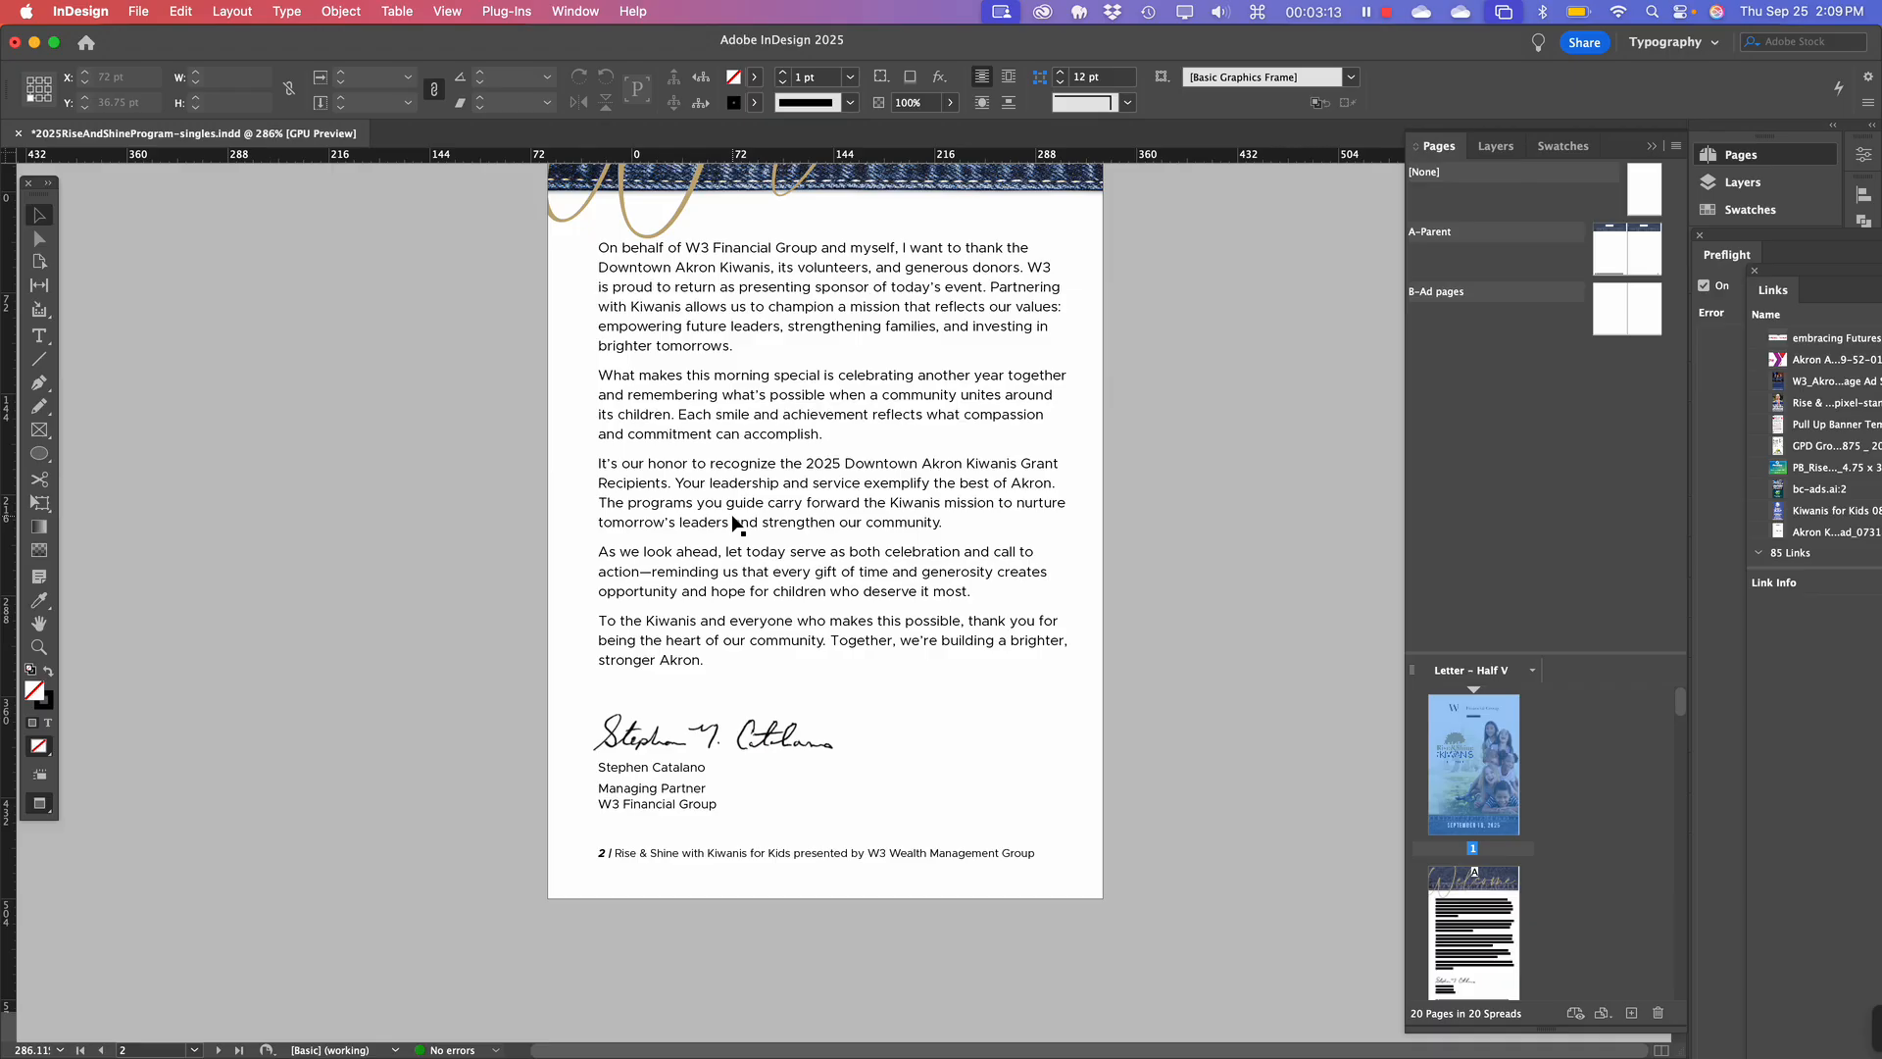
pyautogui.scroll(-13, 733, 523)
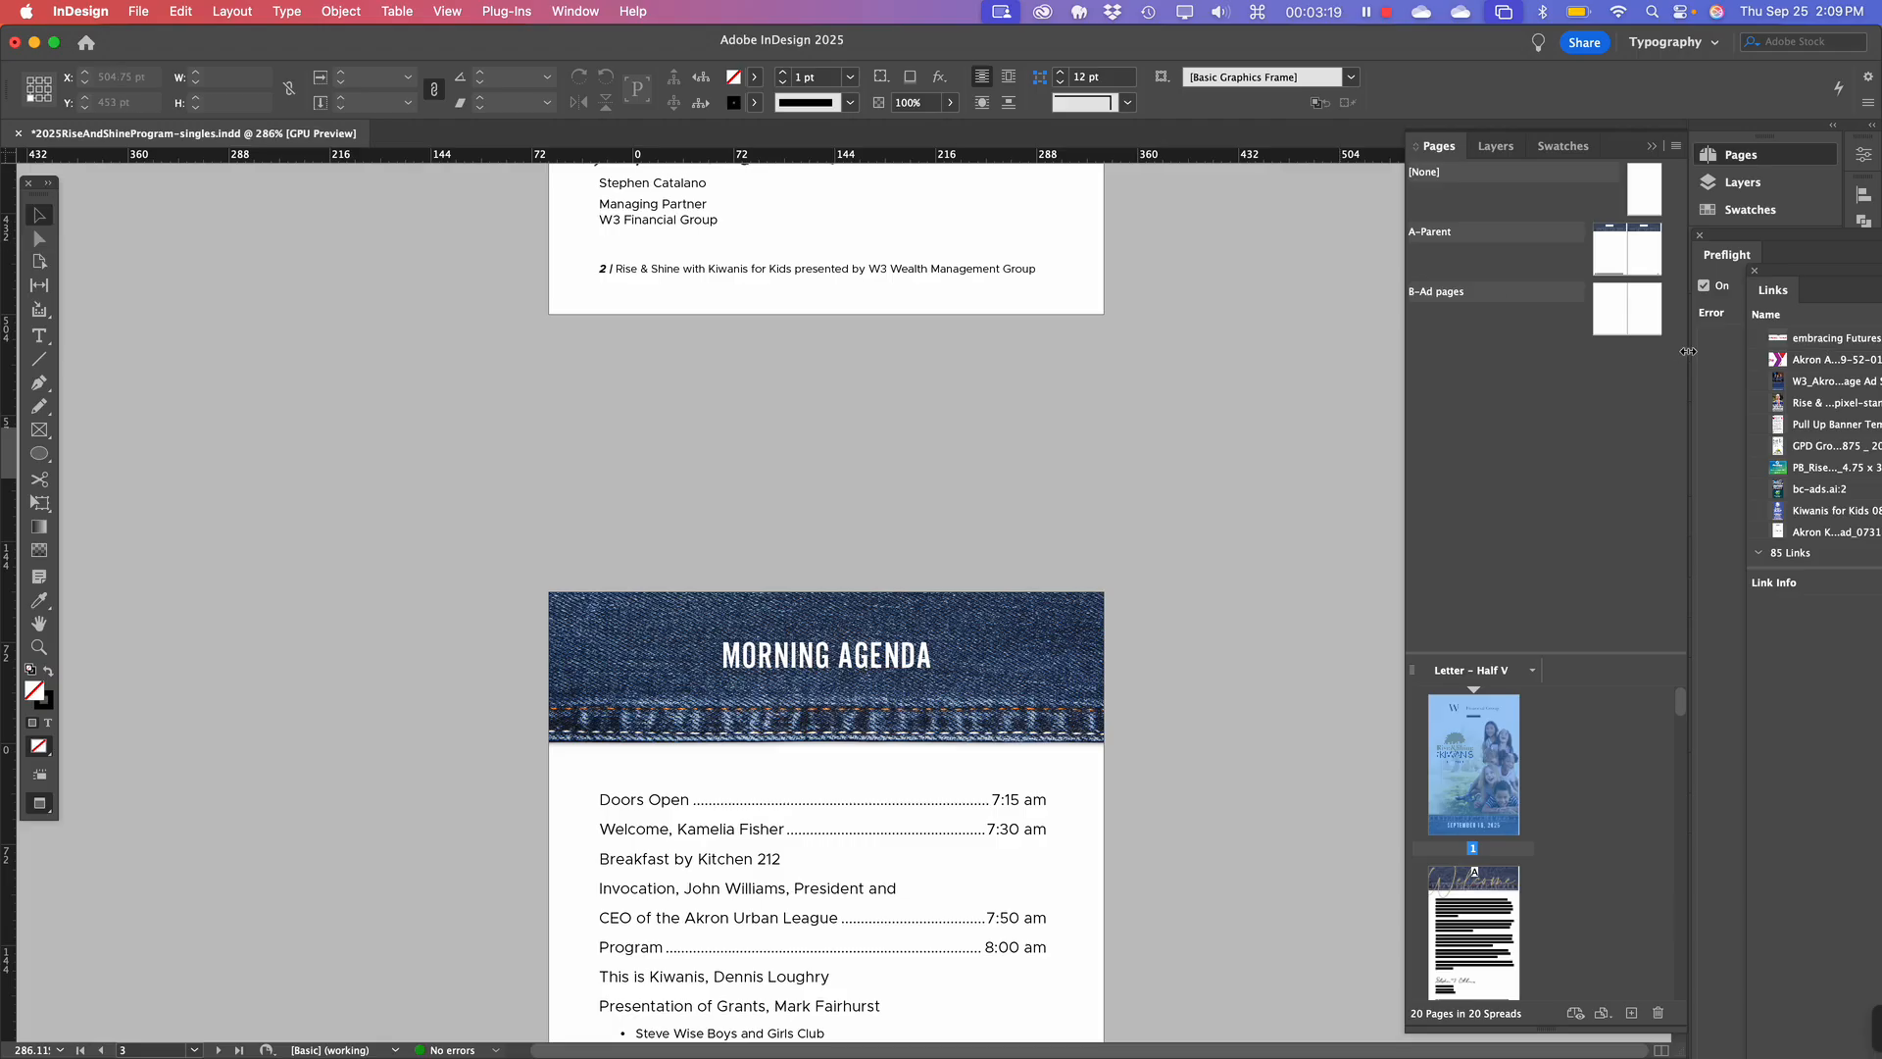
# Close the floating Preflight and Links panels.
pyautogui.press('super+shift+d')
pyautogui.moveTo(1689, 357); pyautogui.dragTo(1760, 396)
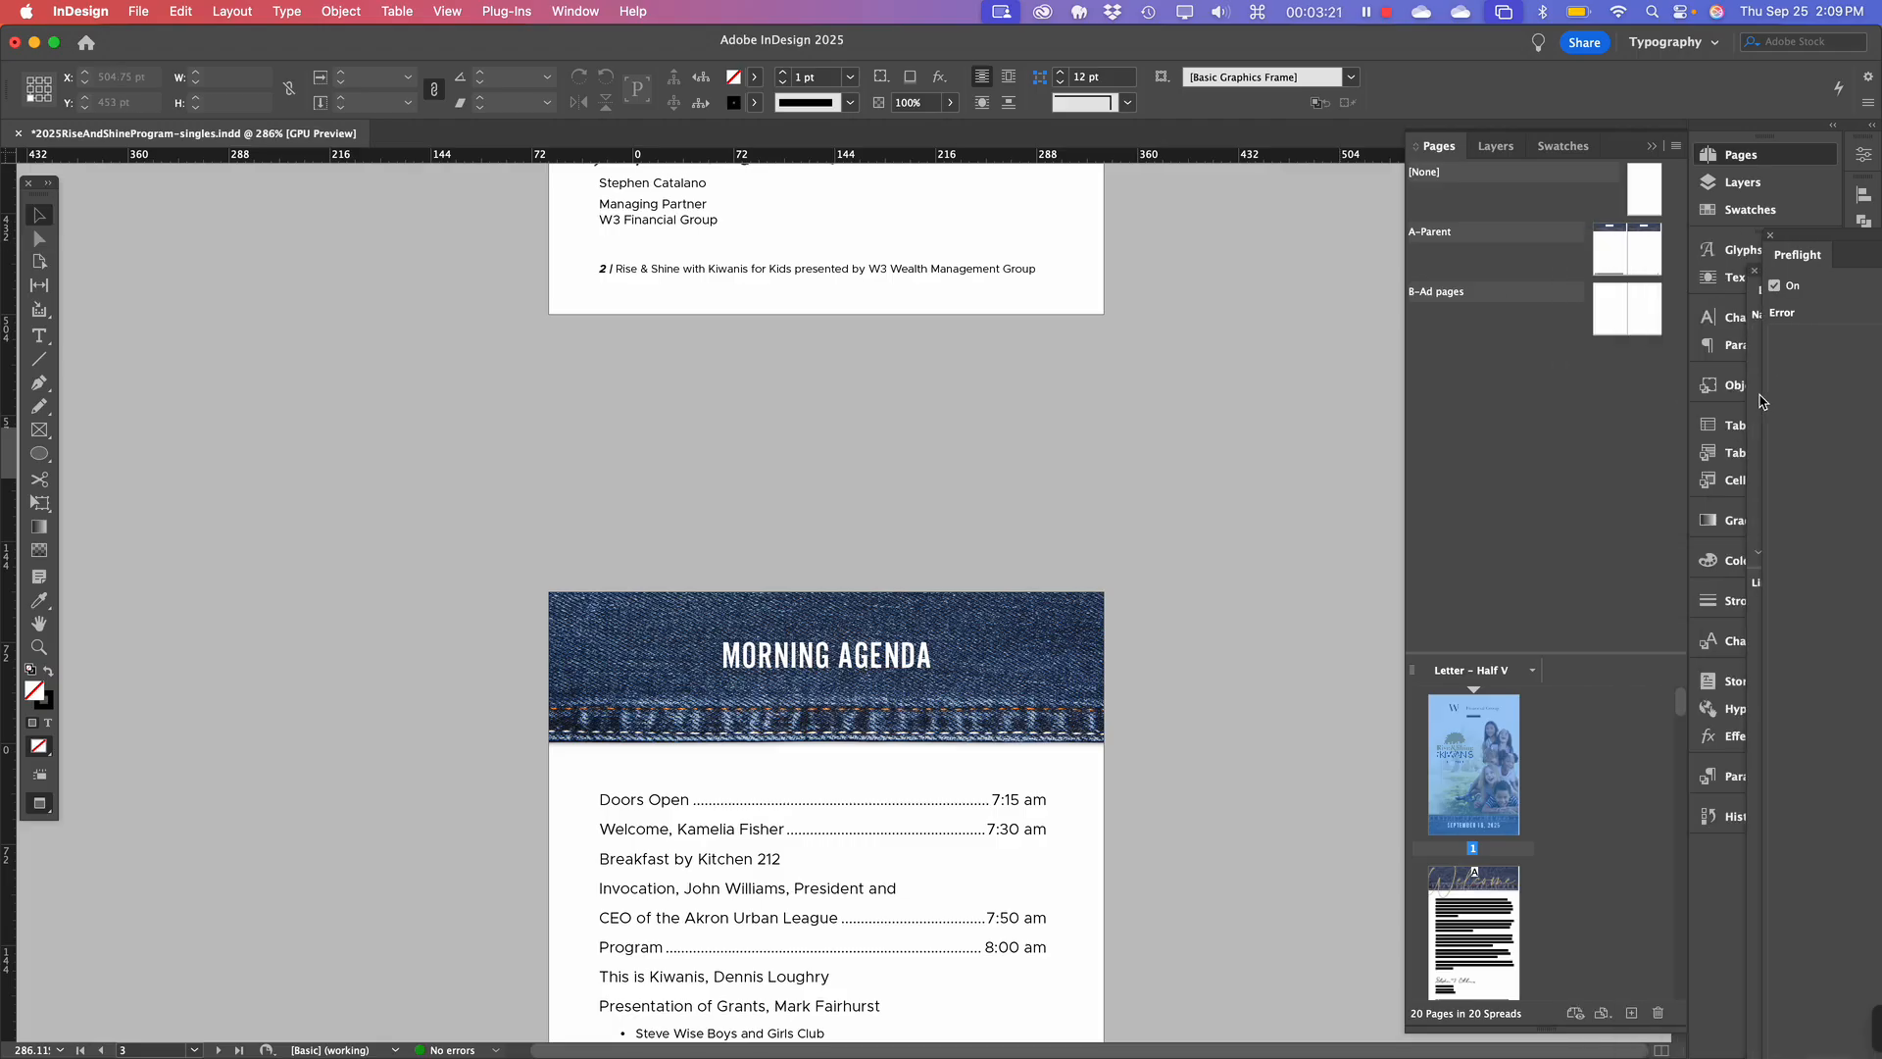
pyautogui.click(1770, 235)
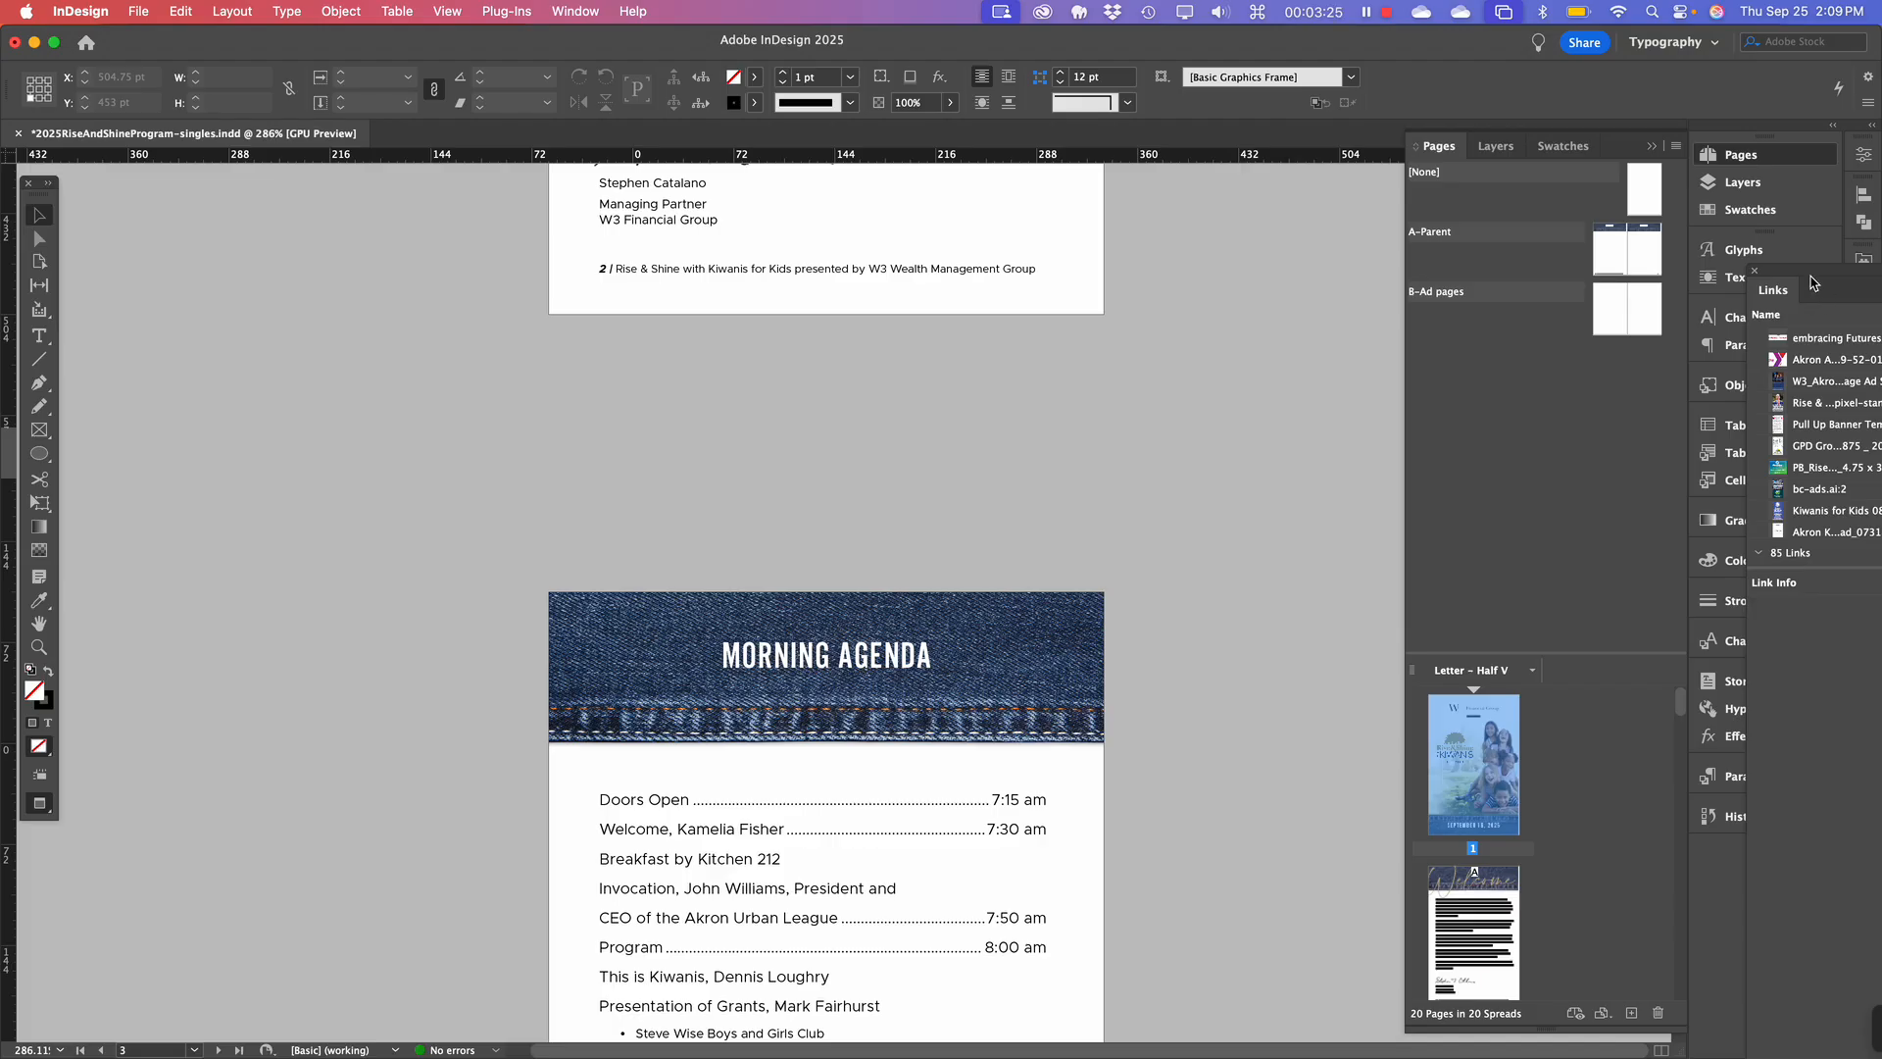
pyautogui.click(1756, 274)
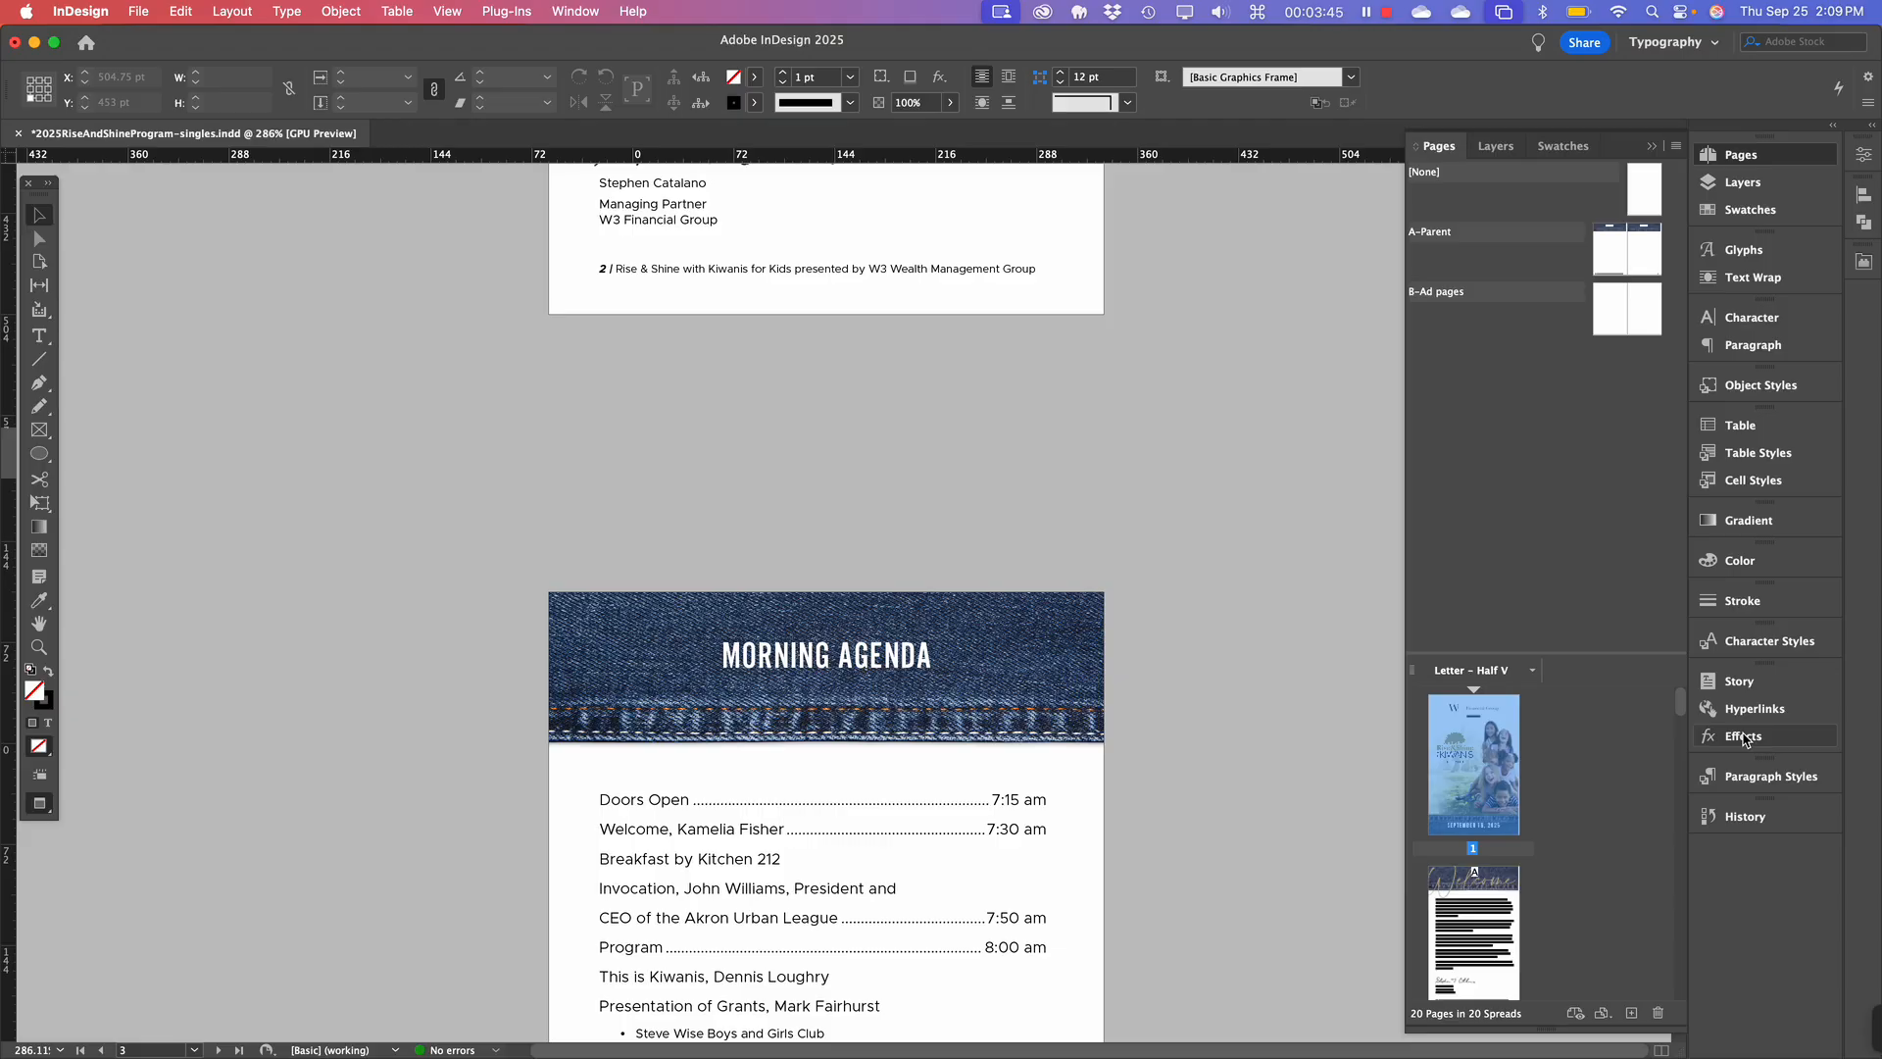
pyautogui.scroll(1, 980, 455)
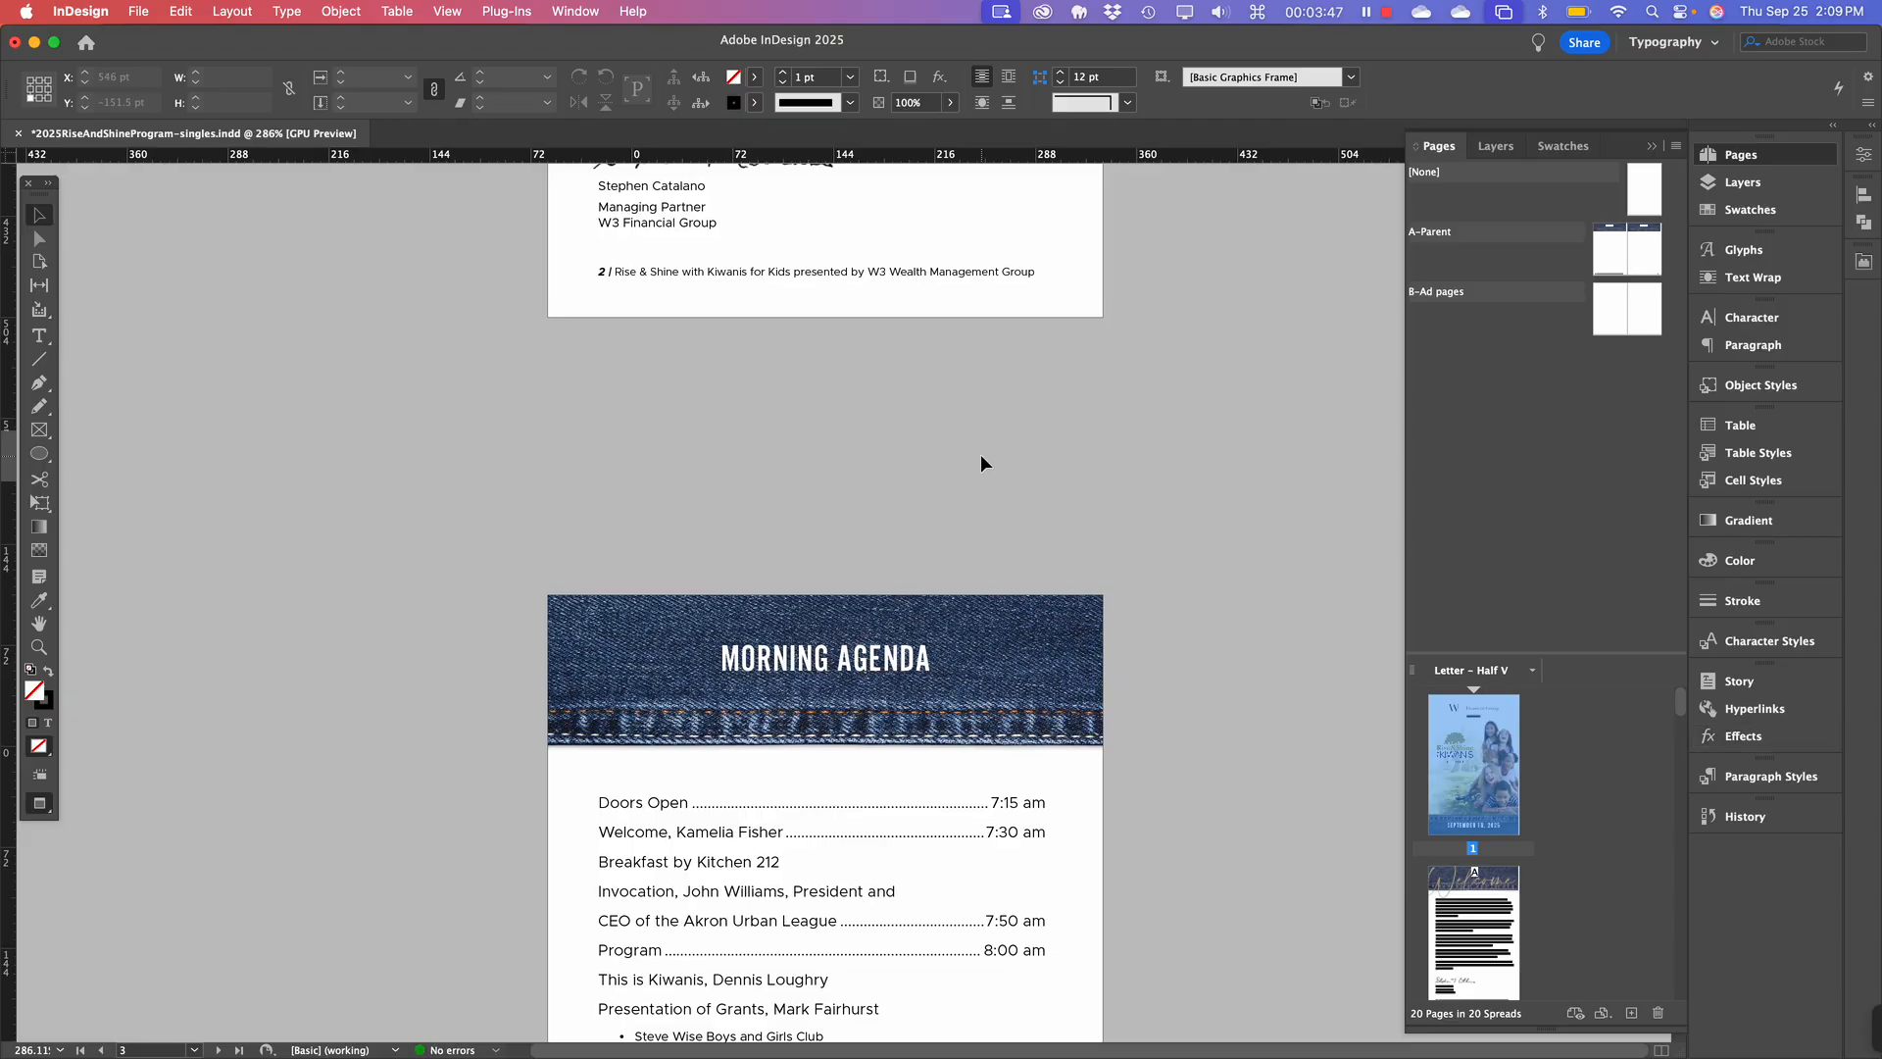
pyautogui.scroll(-20, 981, 455)
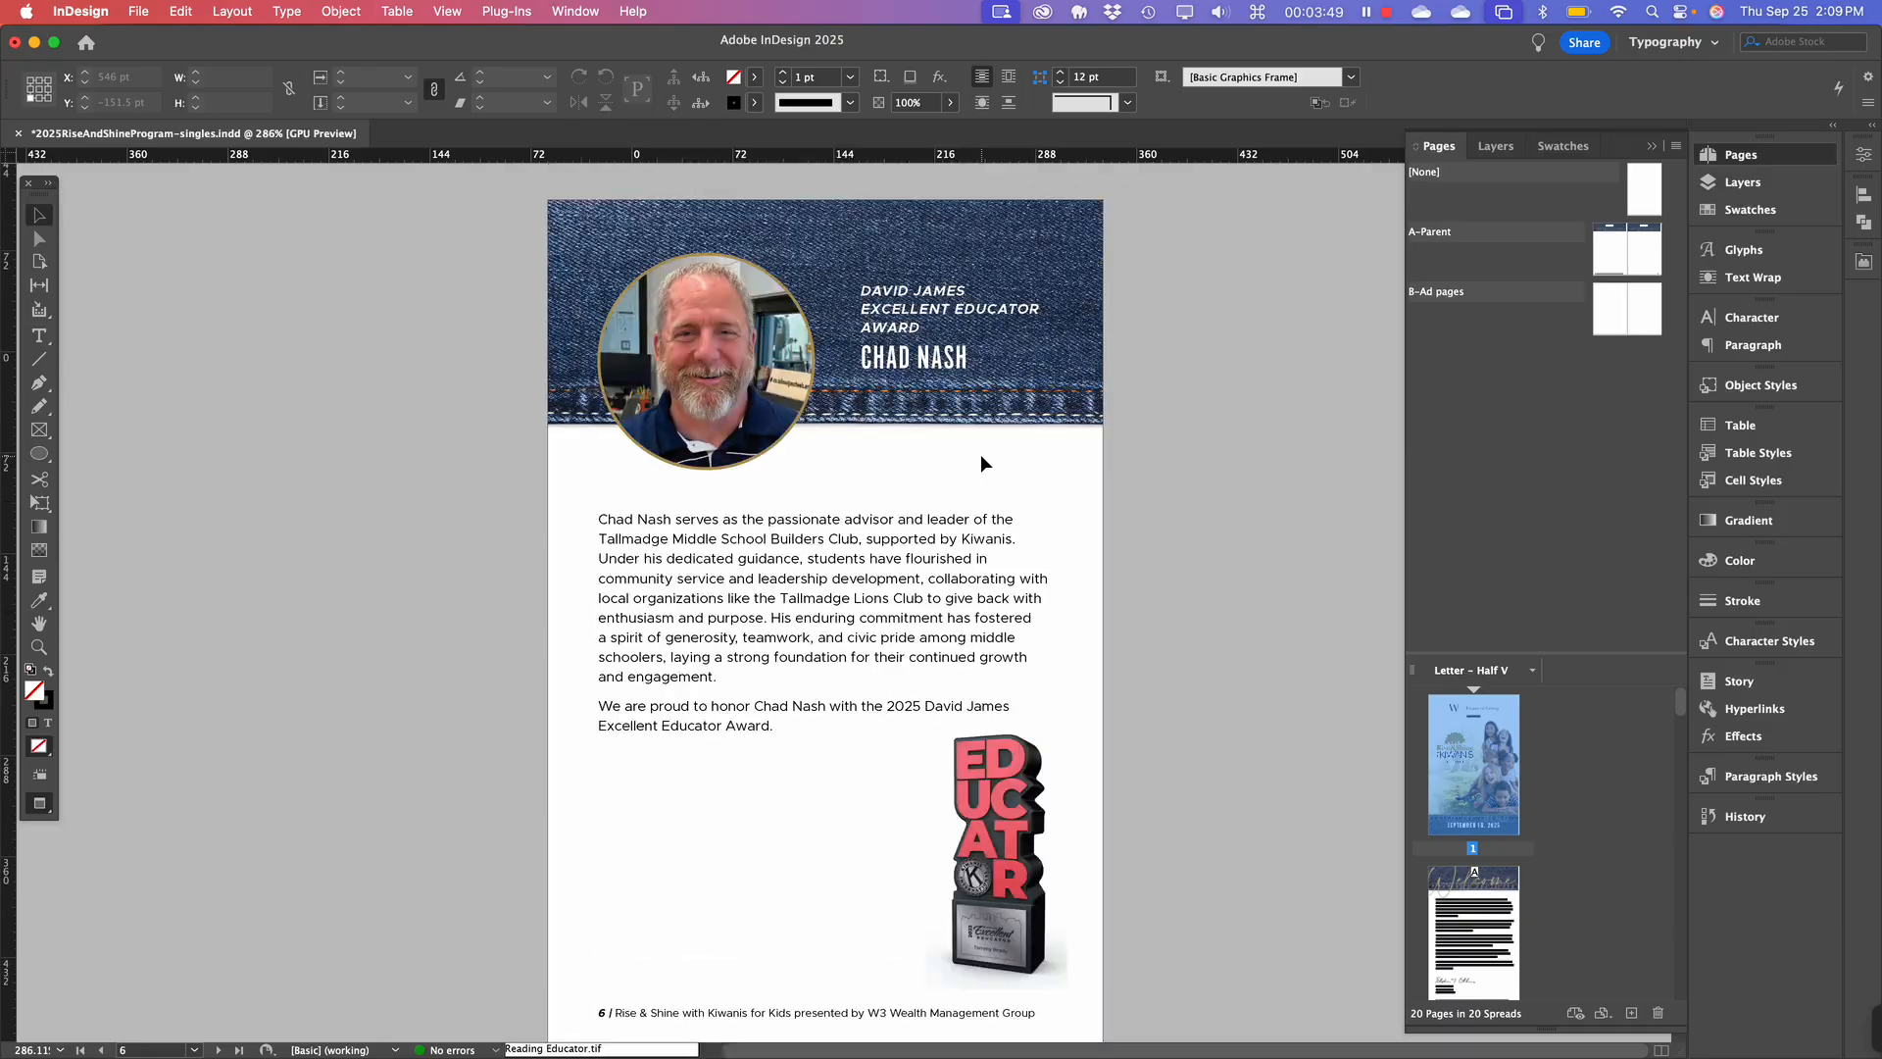
pyautogui.scroll(-10, 980, 455)
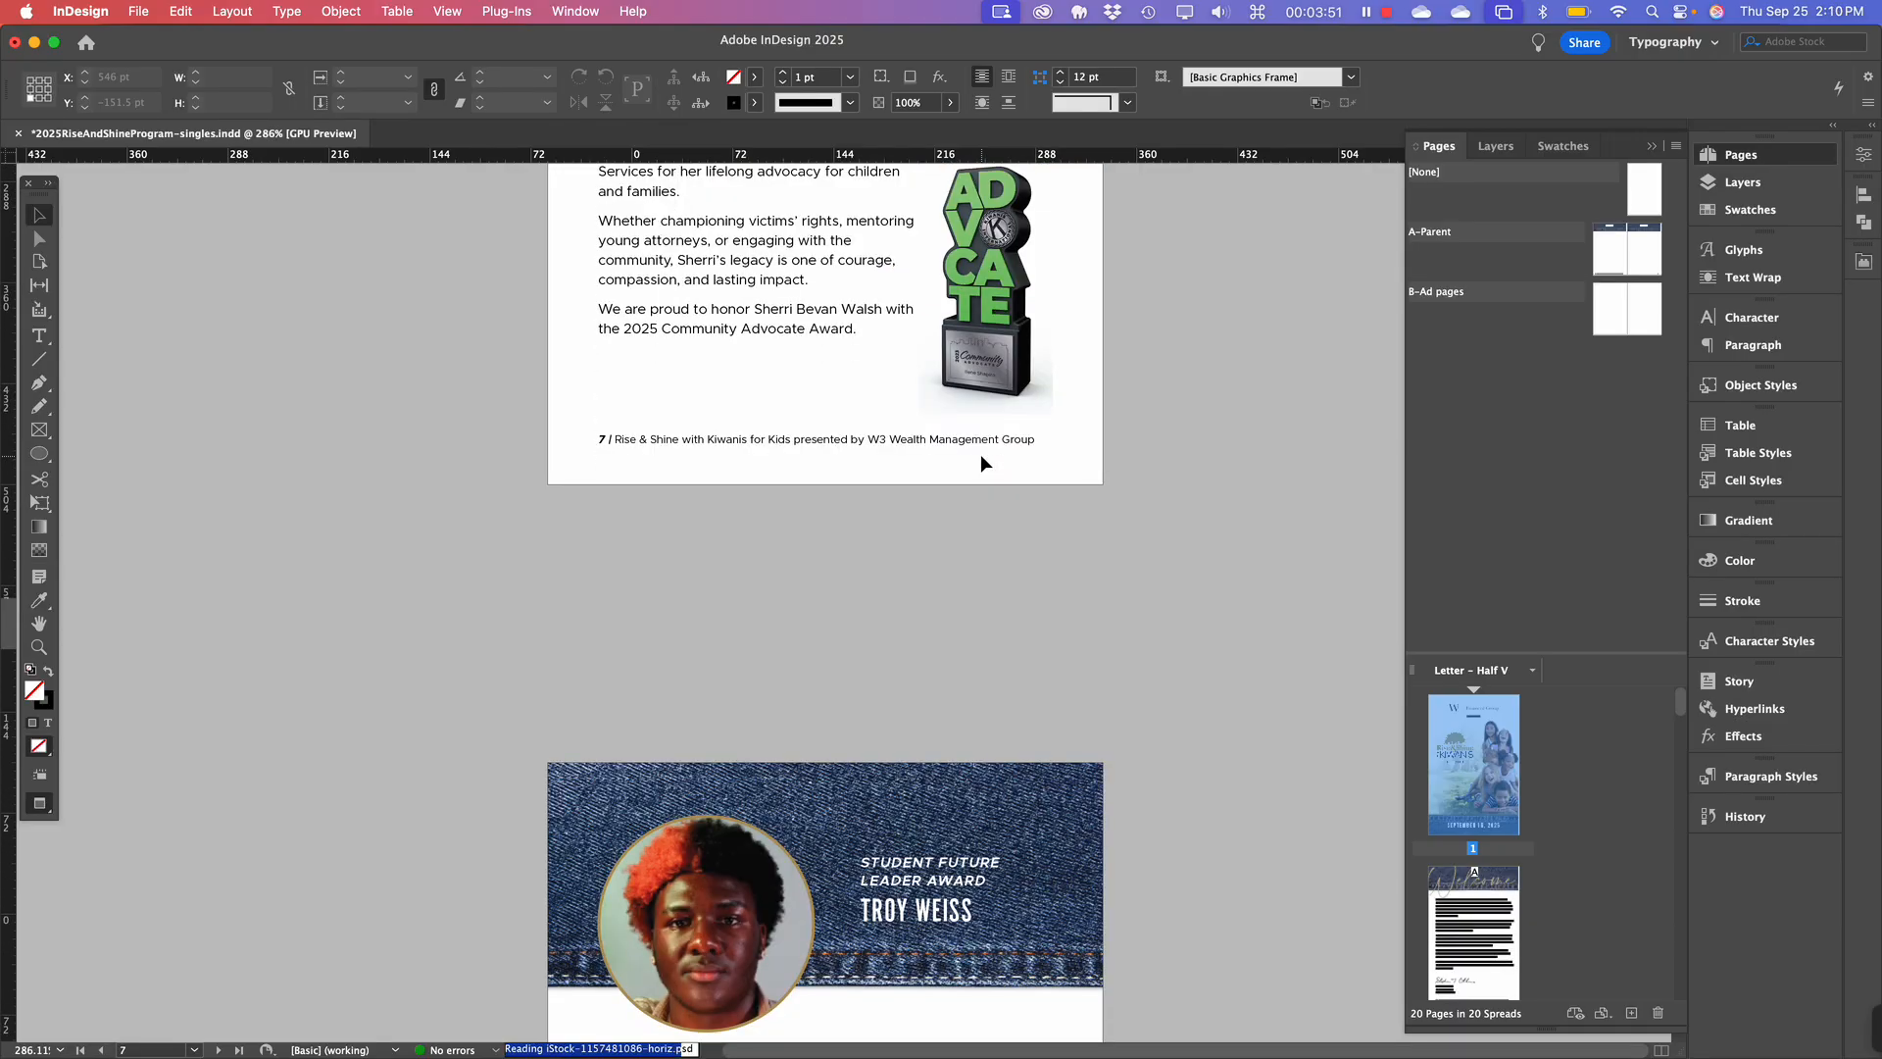
pyautogui.scroll(20, 981, 455)
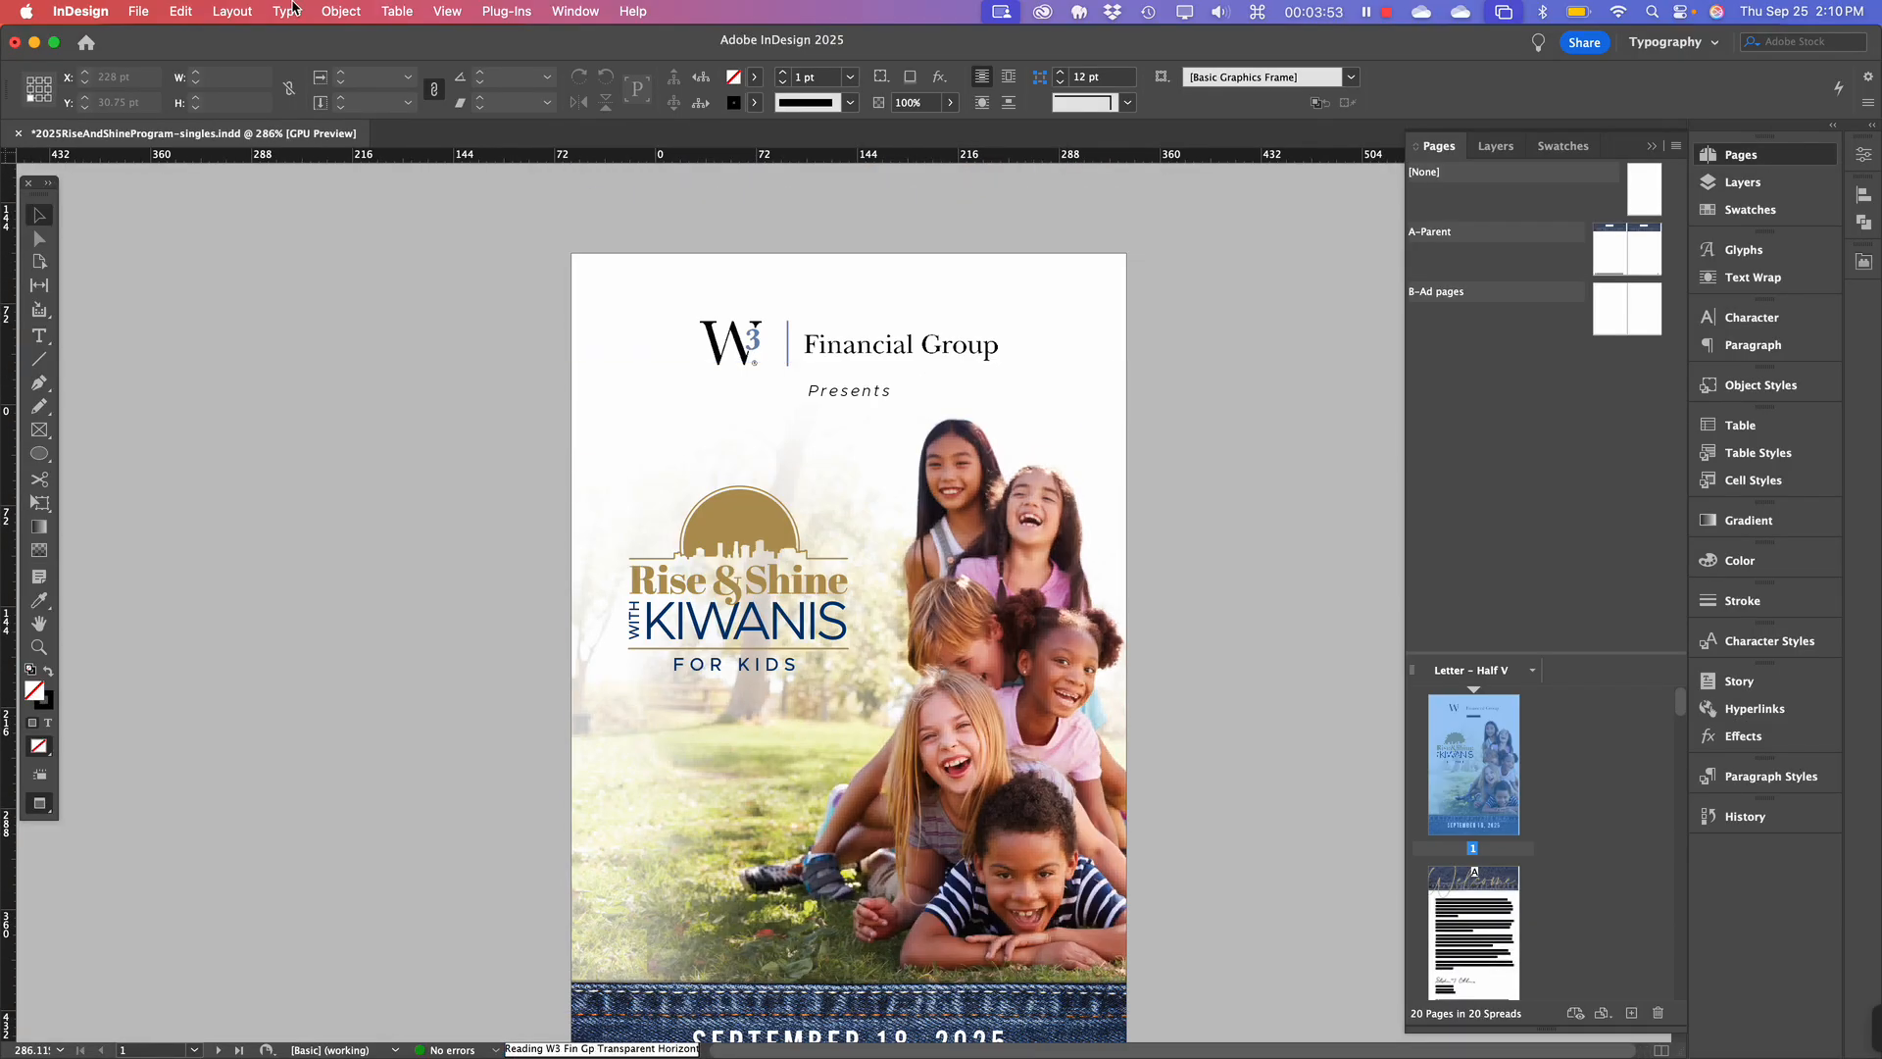
# Bring up File > New > Document and widen the dialog to show more recent presets.
pyautogui.click(137, 11)
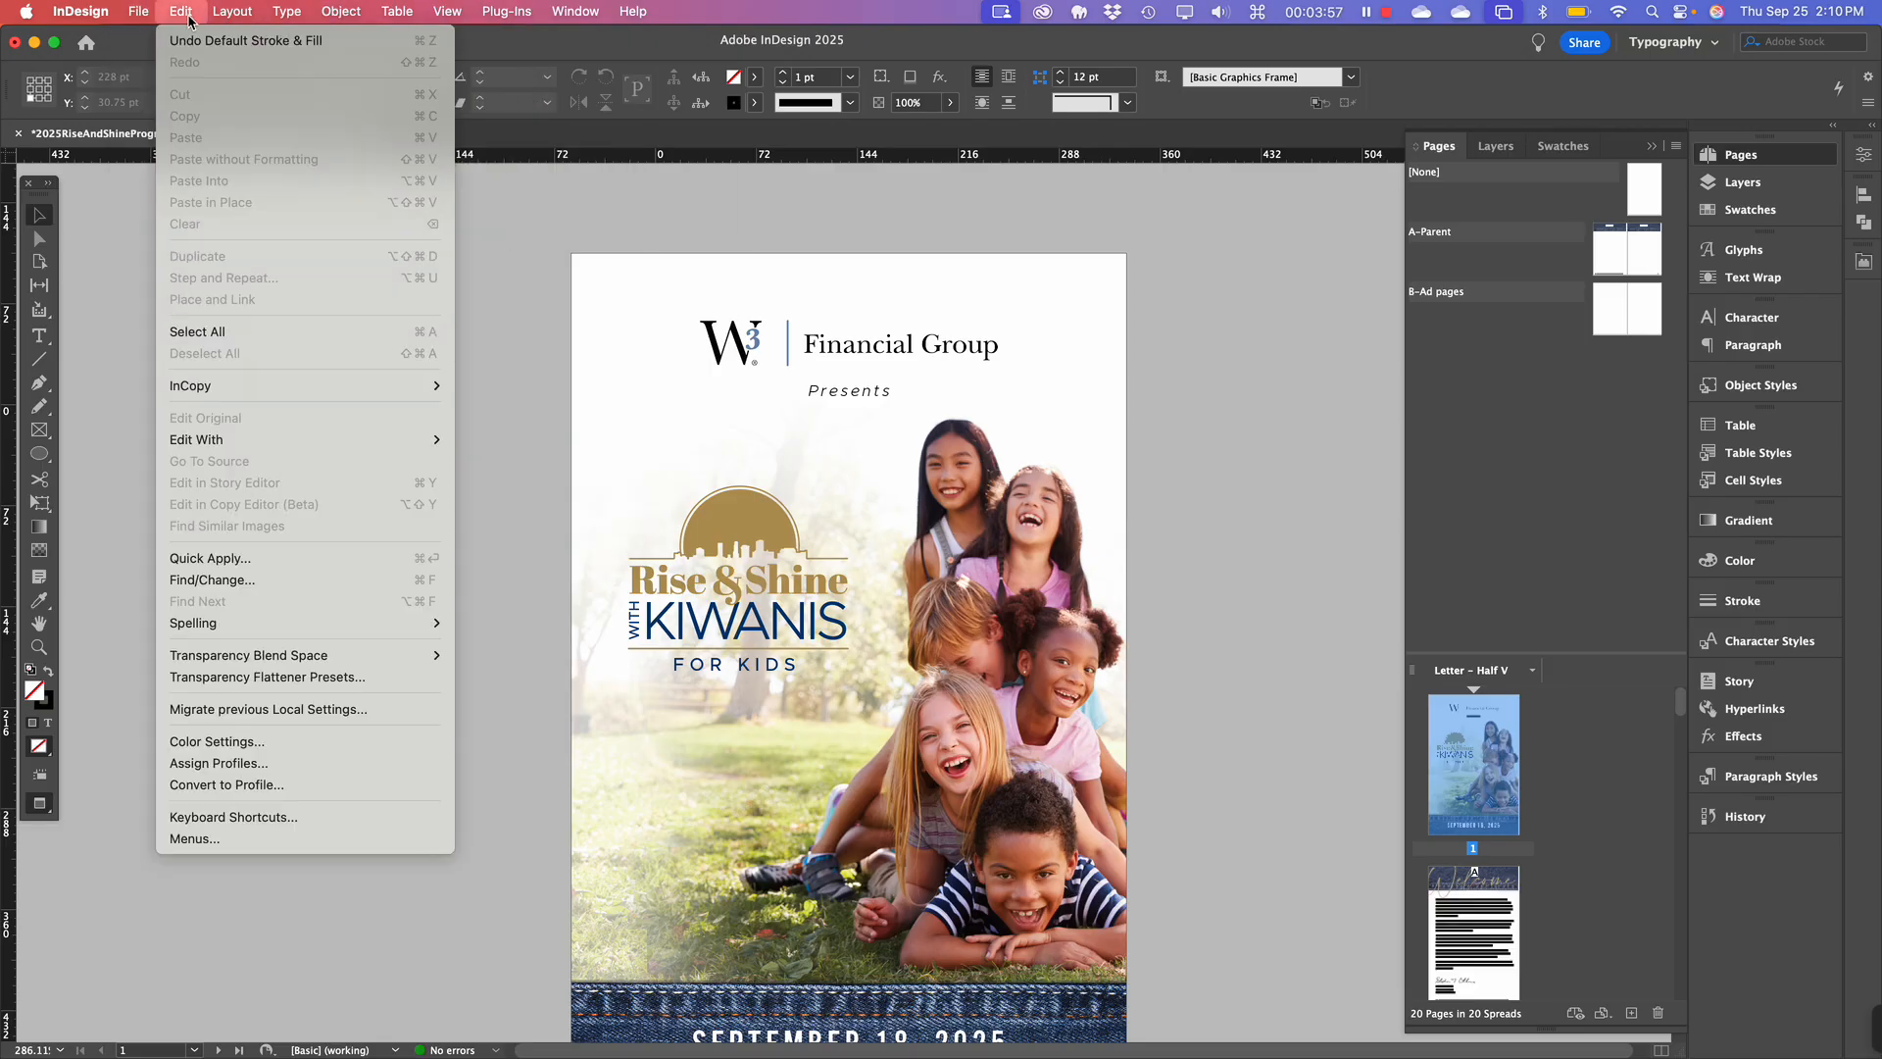
pyautogui.moveTo(147, 41)
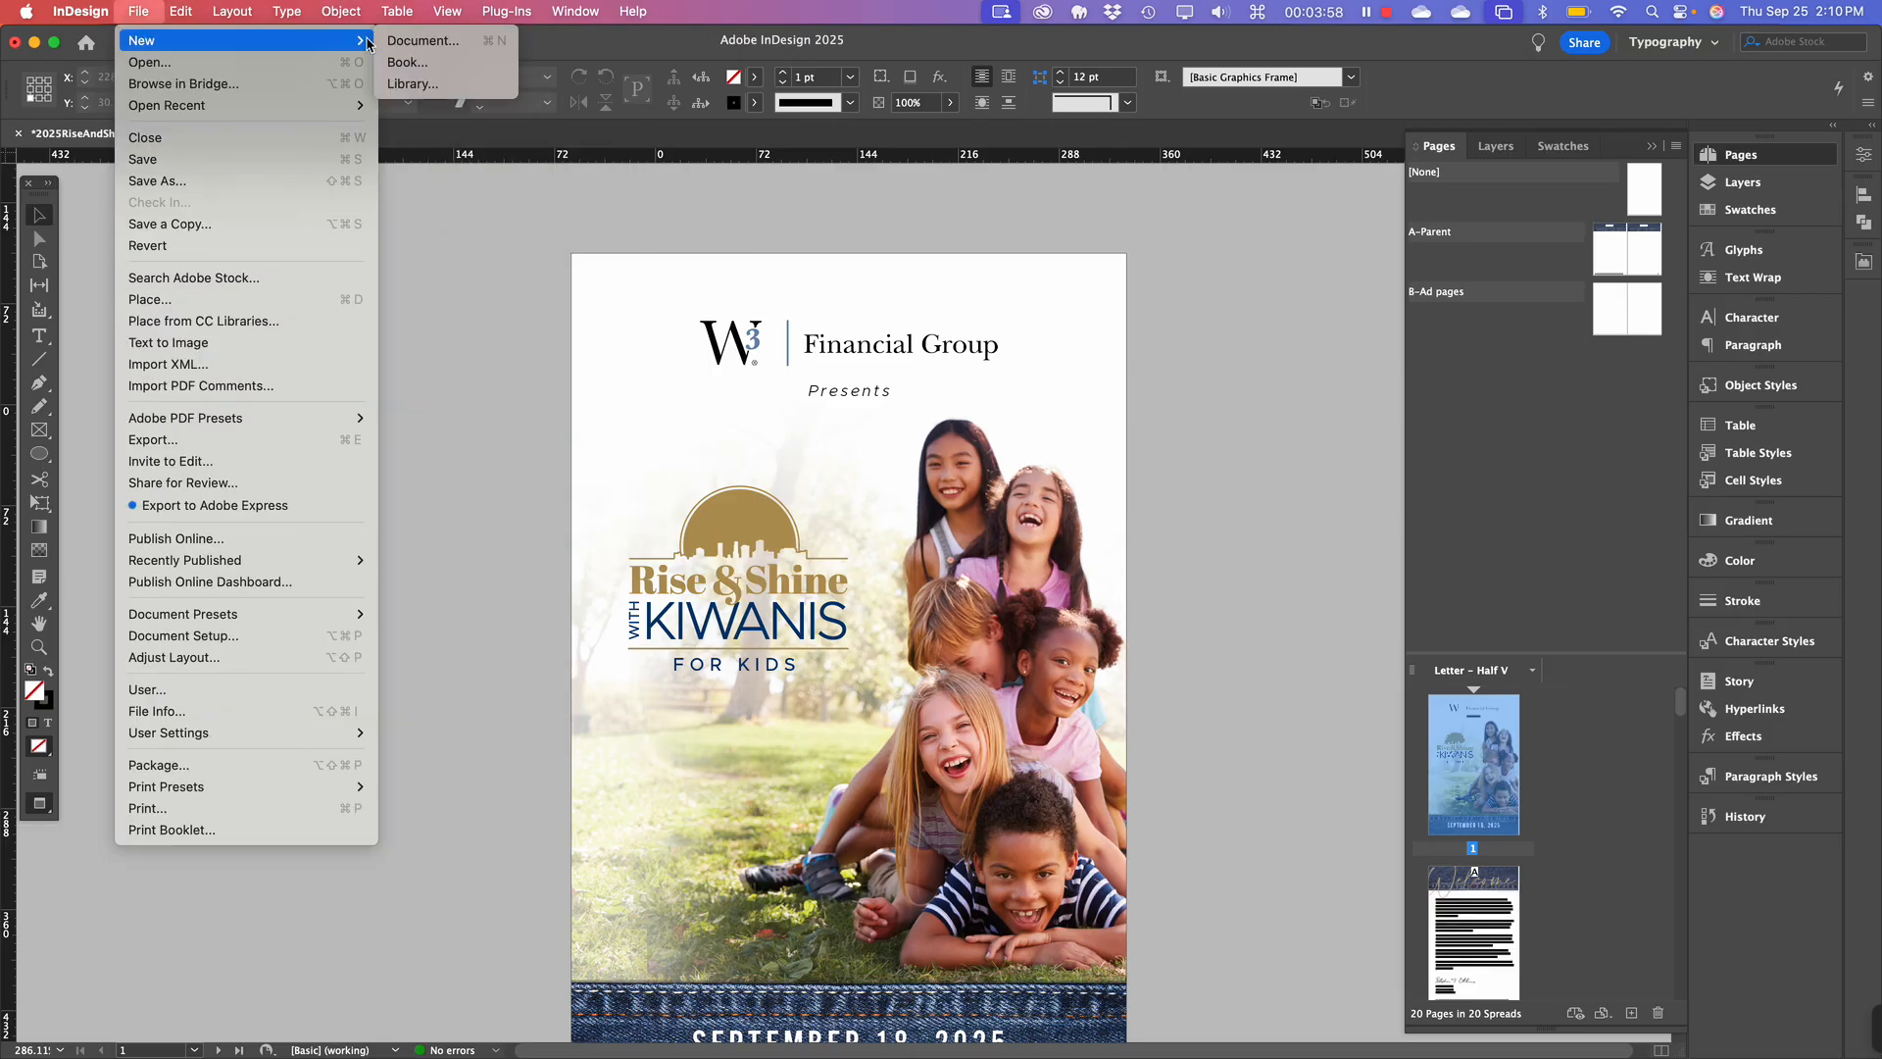
pyautogui.click(424, 44)
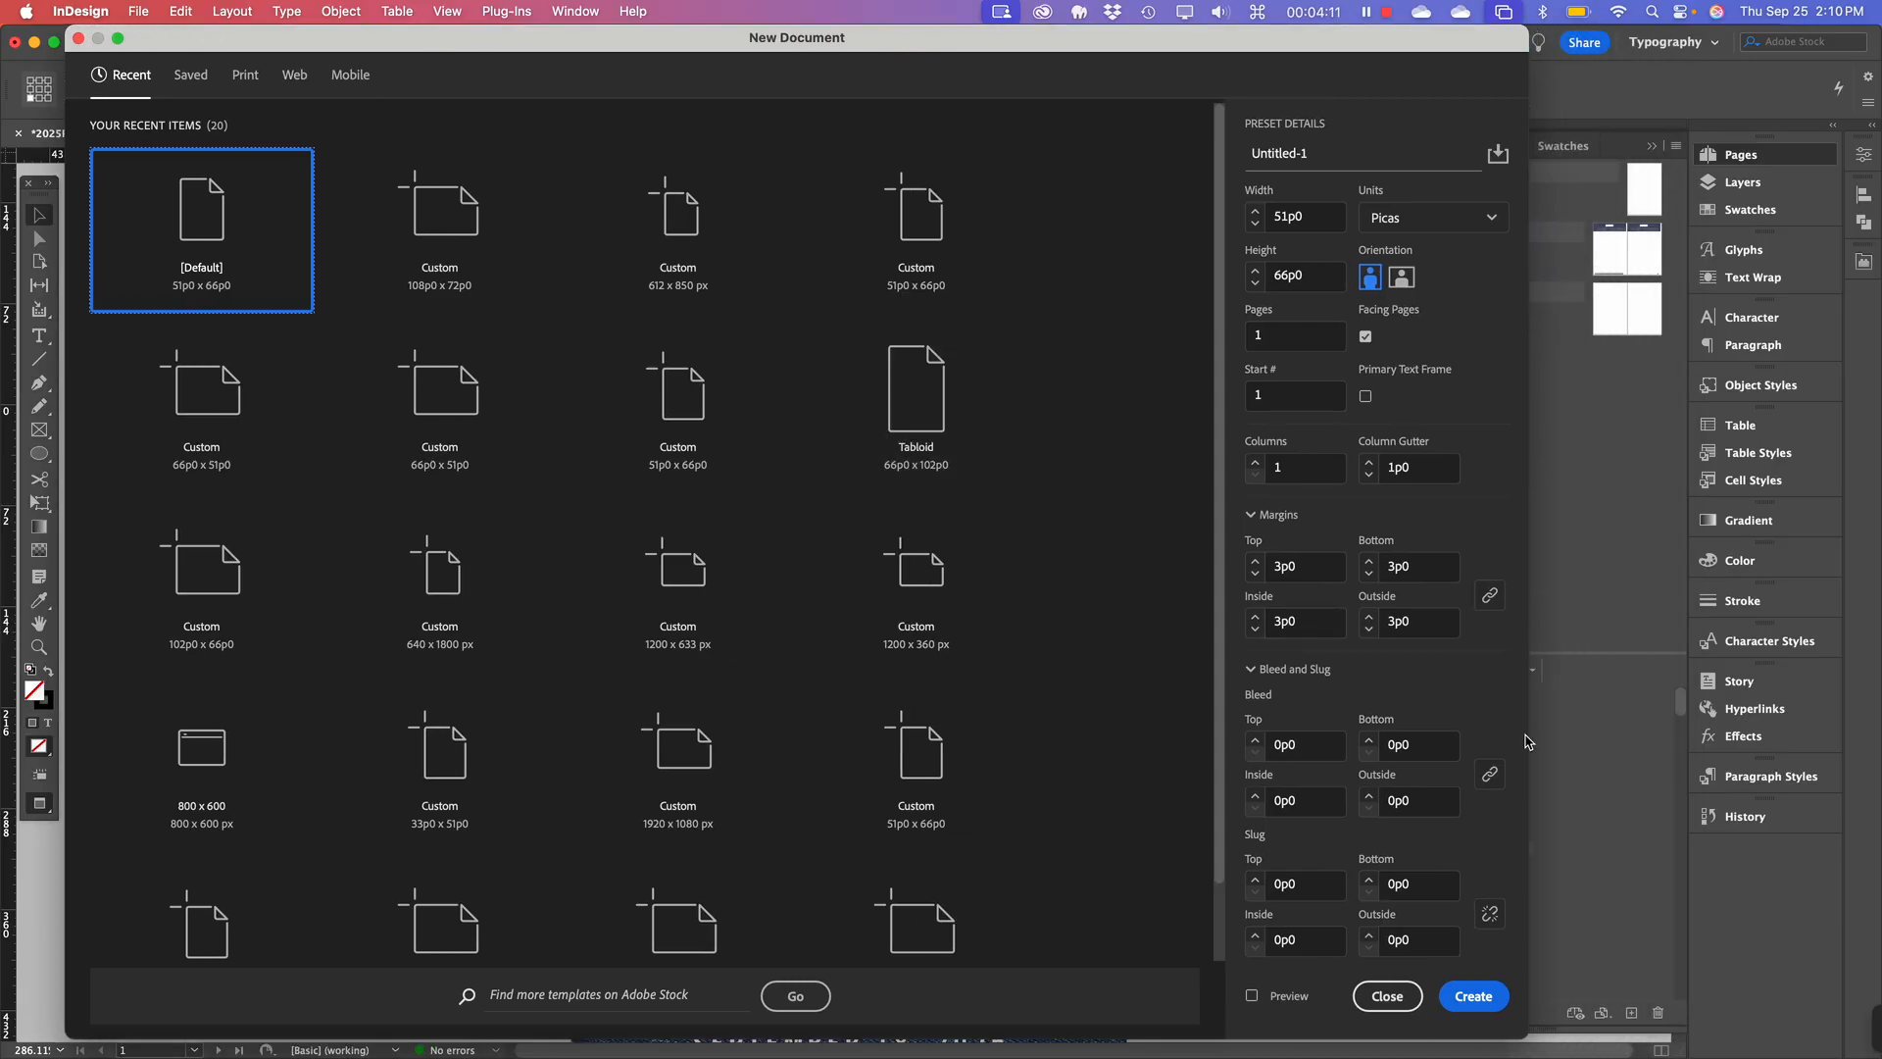
pyautogui.moveTo(1526, 742); pyautogui.dragTo(1856, 727)
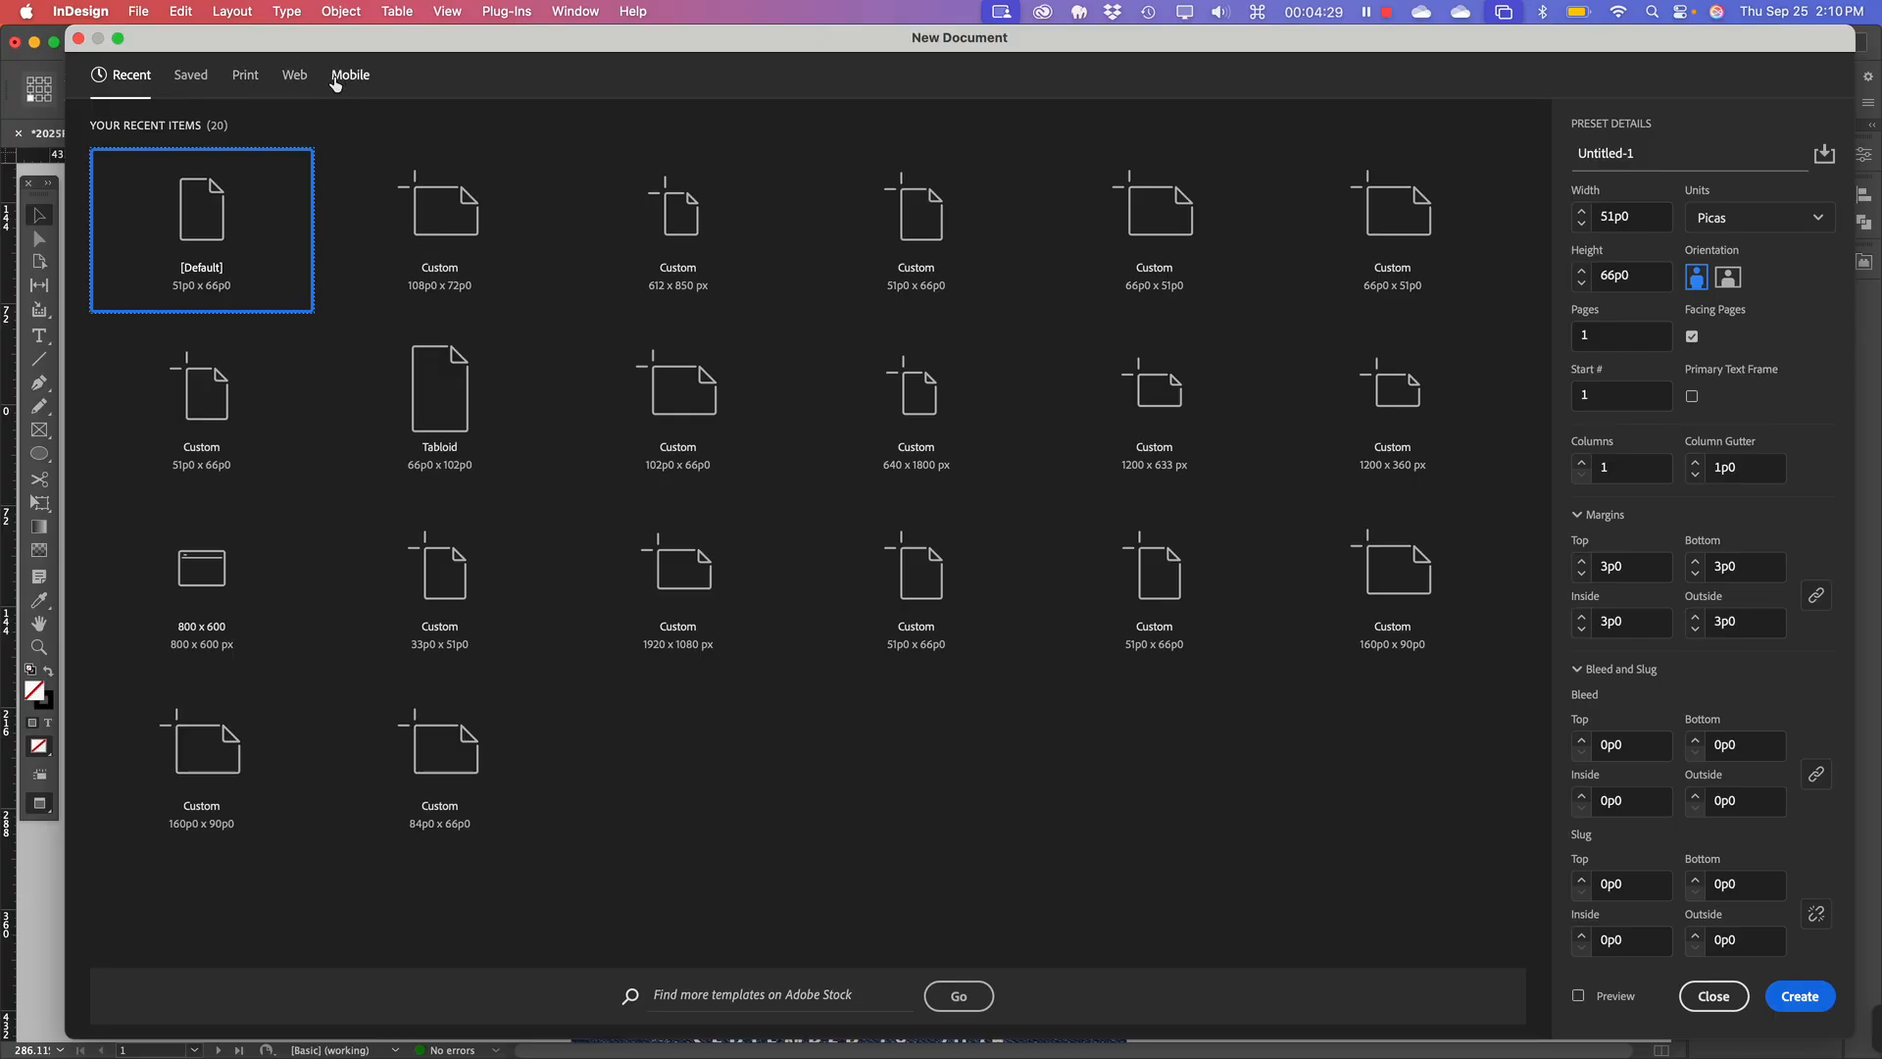
# Browse the Print, Web and Mobile preset categories, ending on Print's blank Letter presets.
pyautogui.click(240, 78)
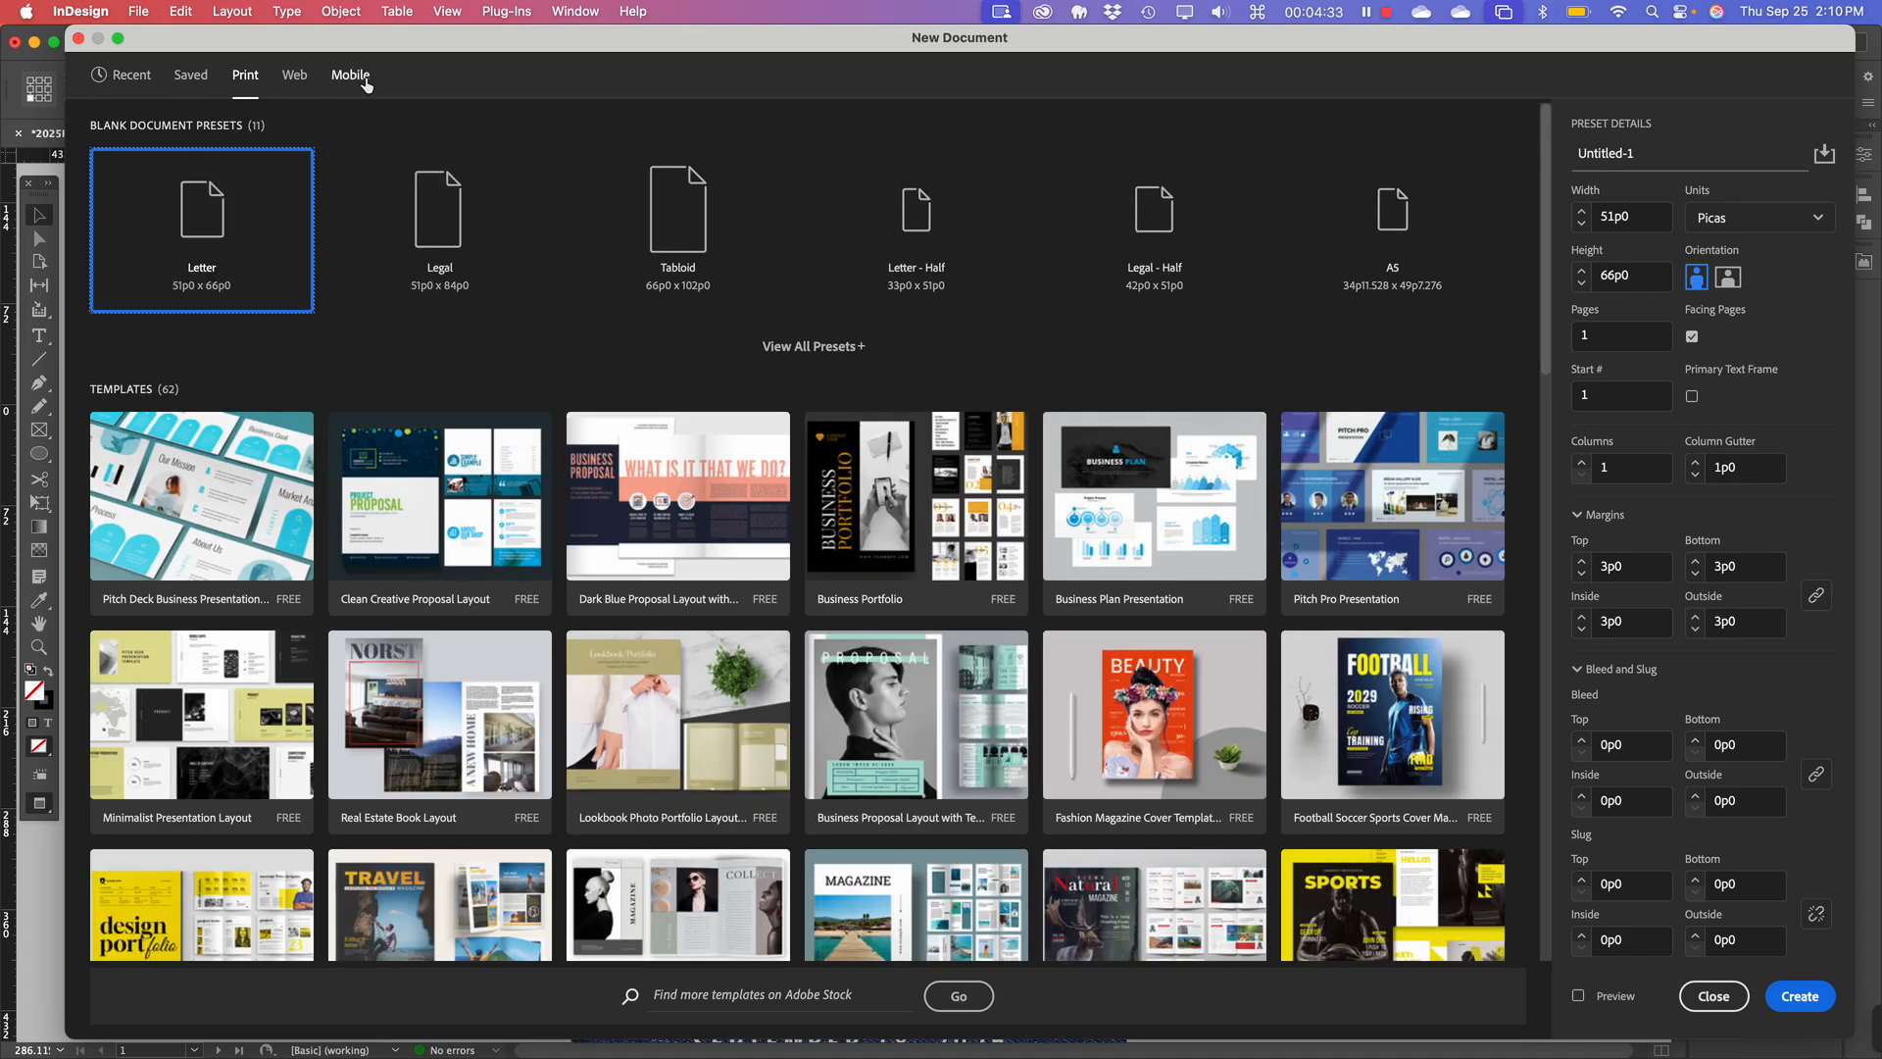
pyautogui.click(296, 75)
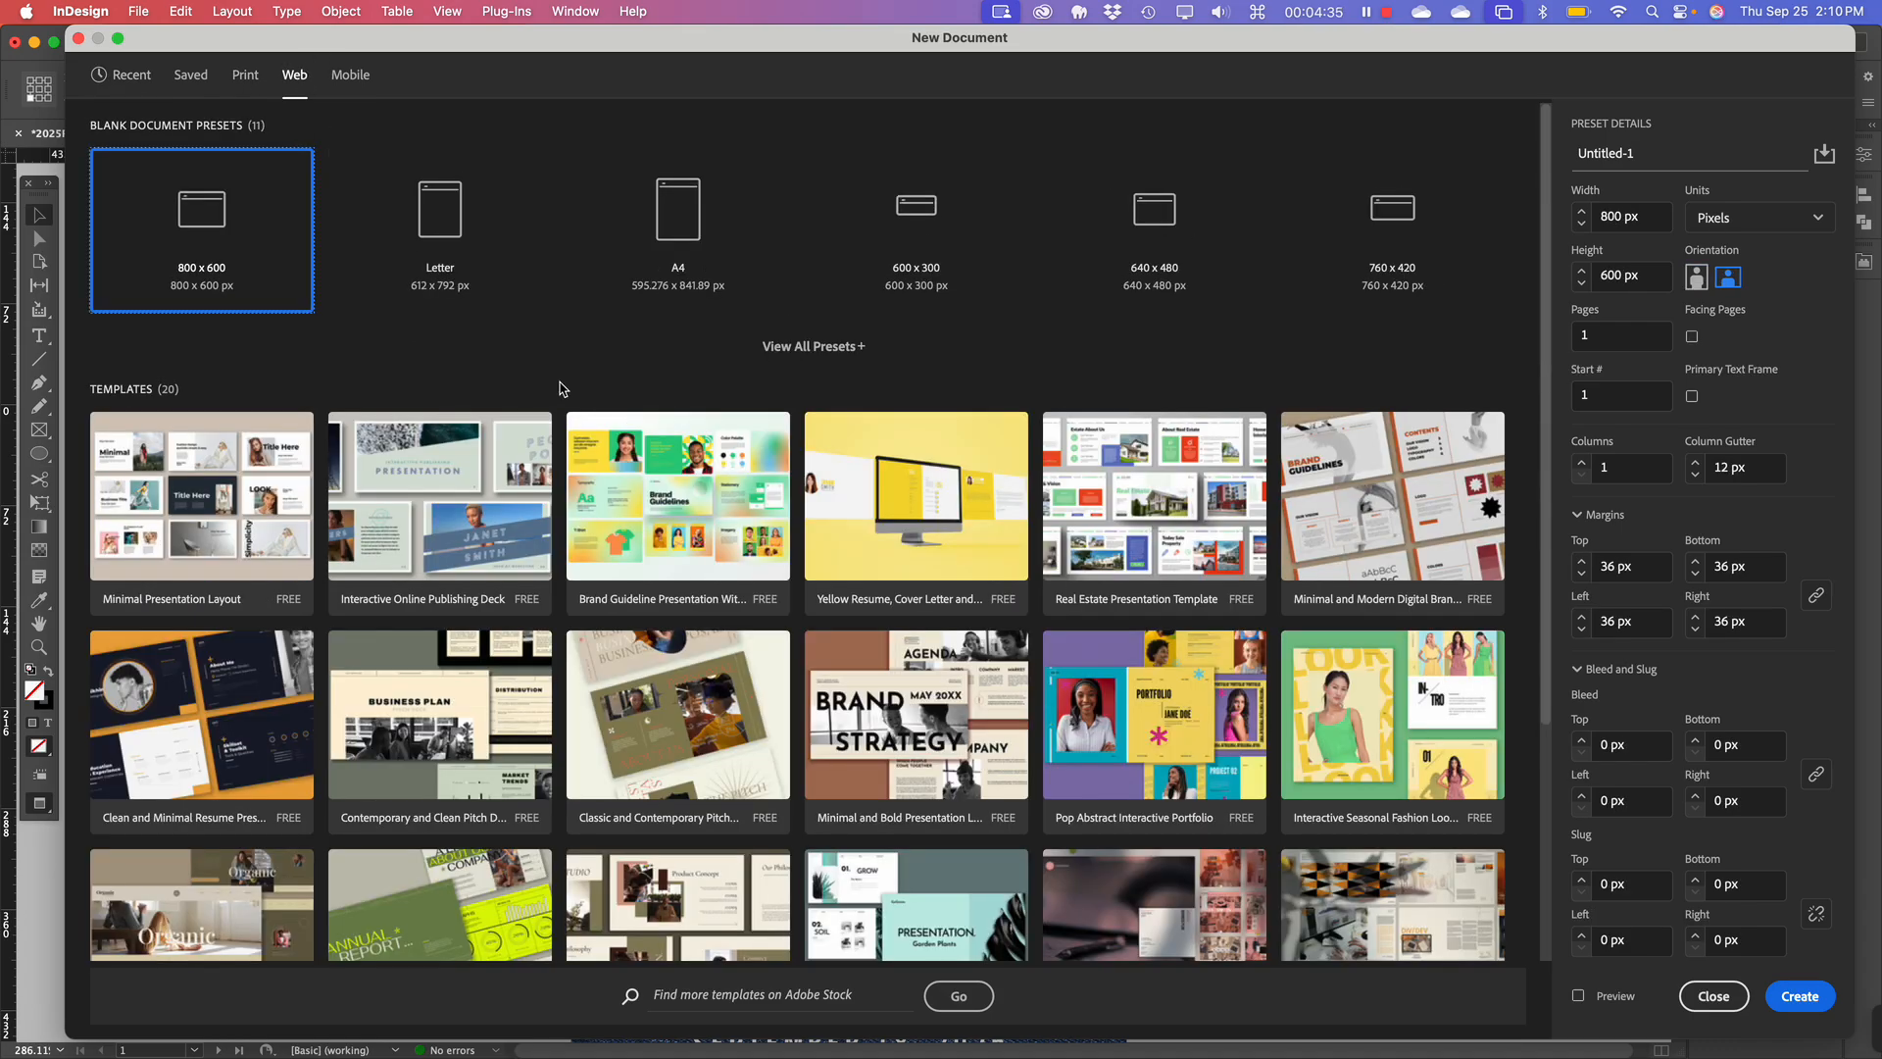
pyautogui.click(324, 82)
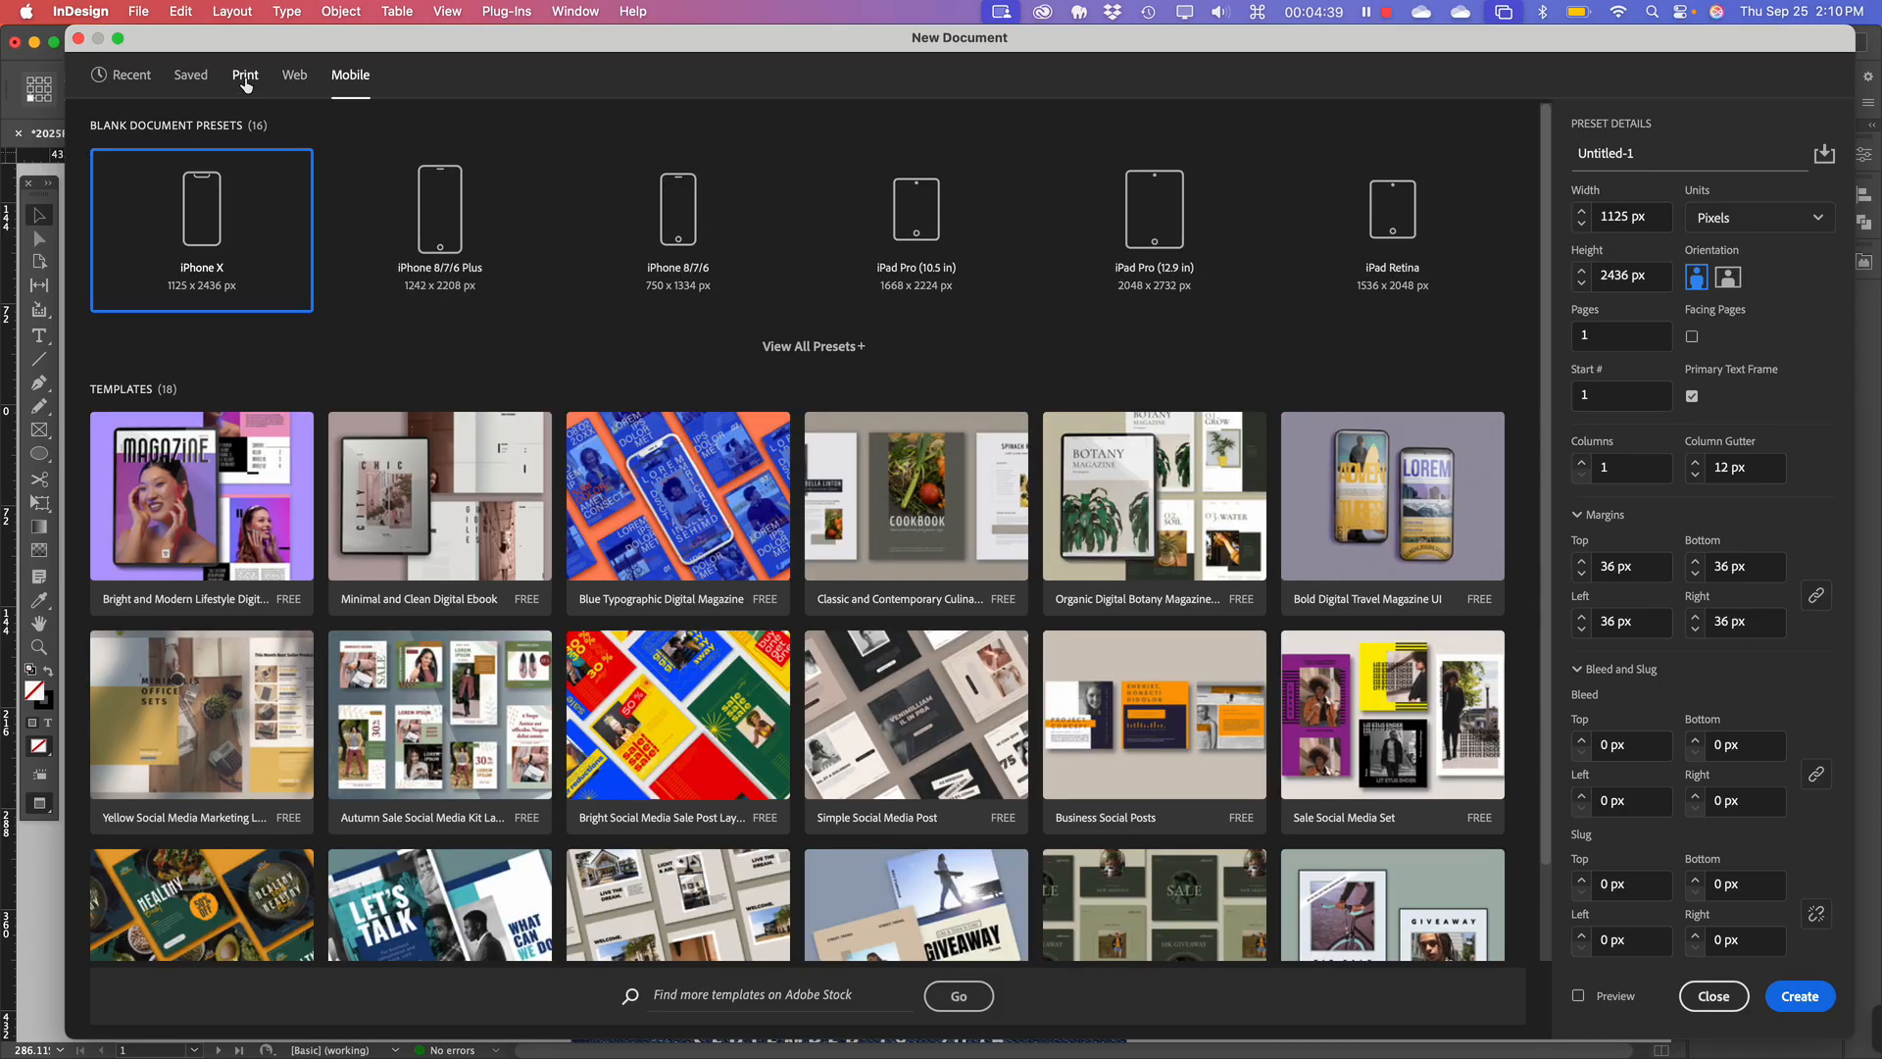
pyautogui.click(245, 80)
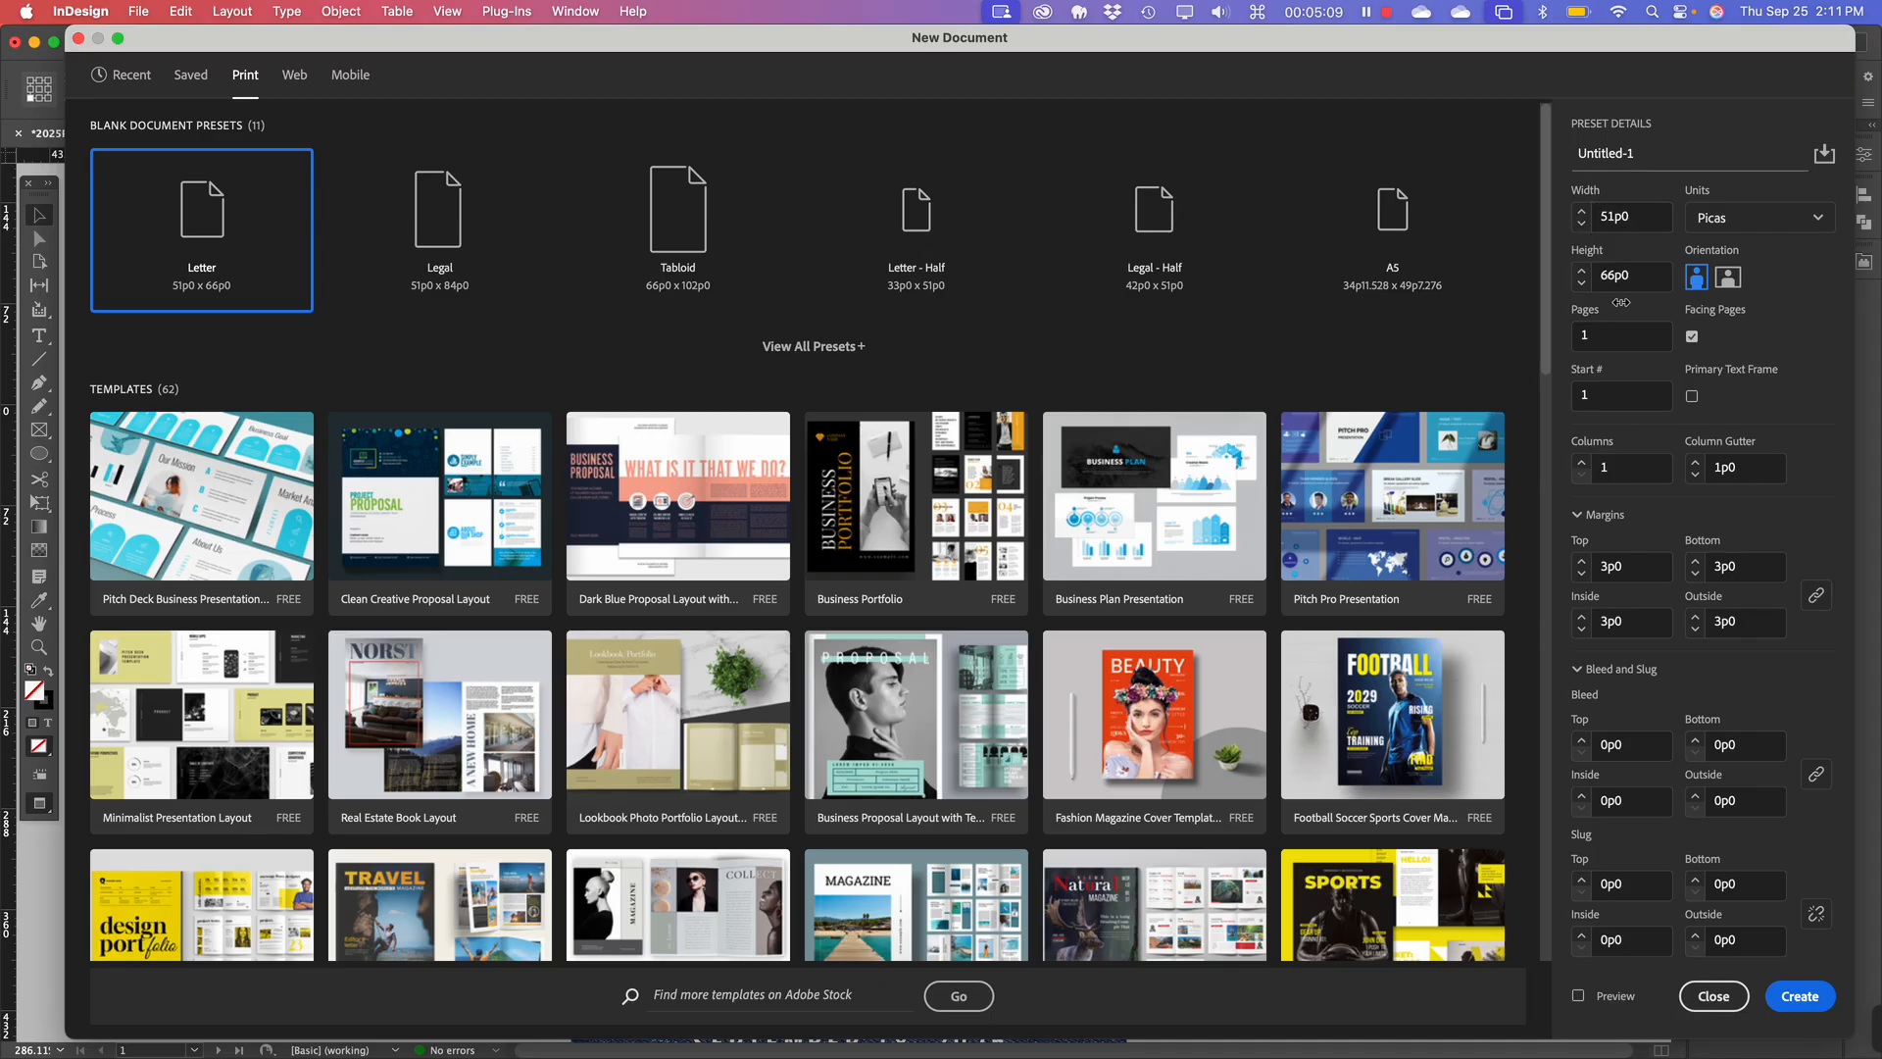
# Set the new document's units to Inches and its page count to 4.
pyautogui.click(1761, 221)
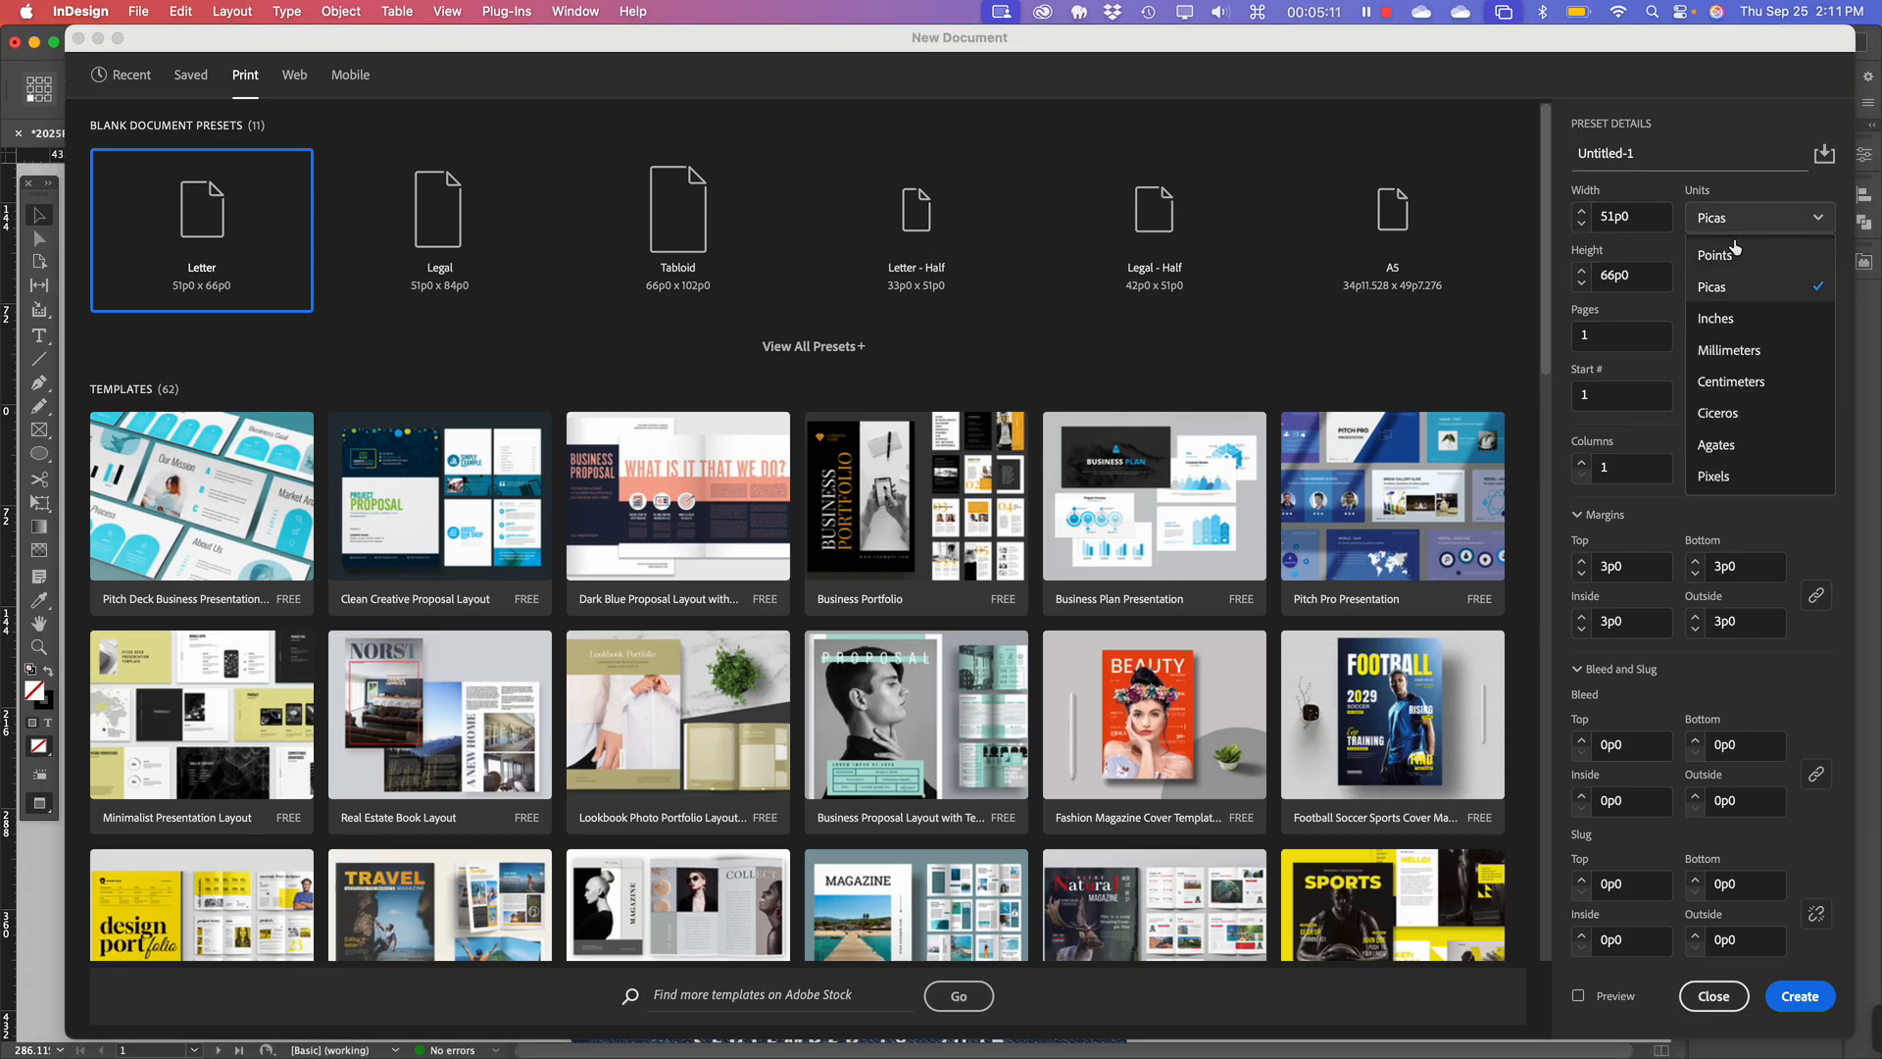
pyautogui.click(1735, 324)
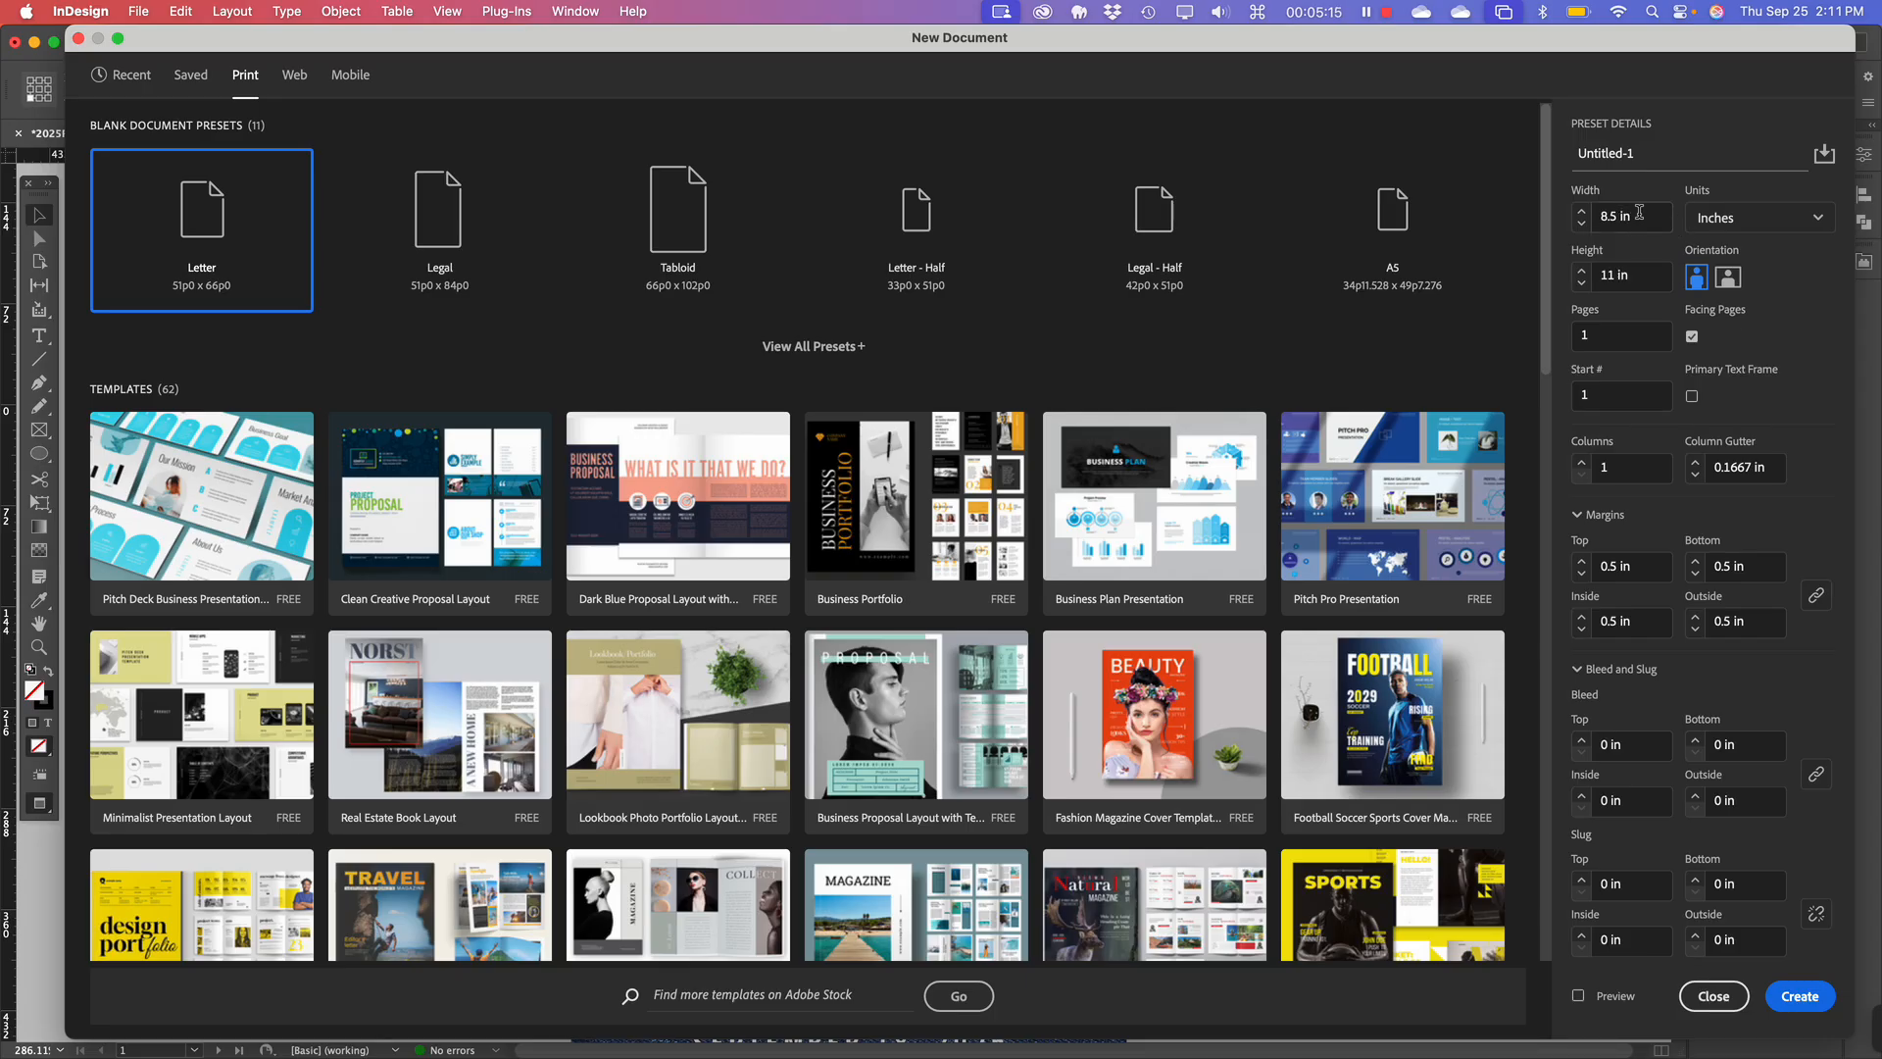
pyautogui.click(1639, 213)
pyautogui.click(1601, 339)
pyautogui.write('4')
pyautogui.click(1776, 345)
# Turn off Facing Pages, change the page count to 2, and create the document.
pyautogui.click(1692, 337)
pyautogui.doubleClick(1588, 336)
pyautogui.write('2')
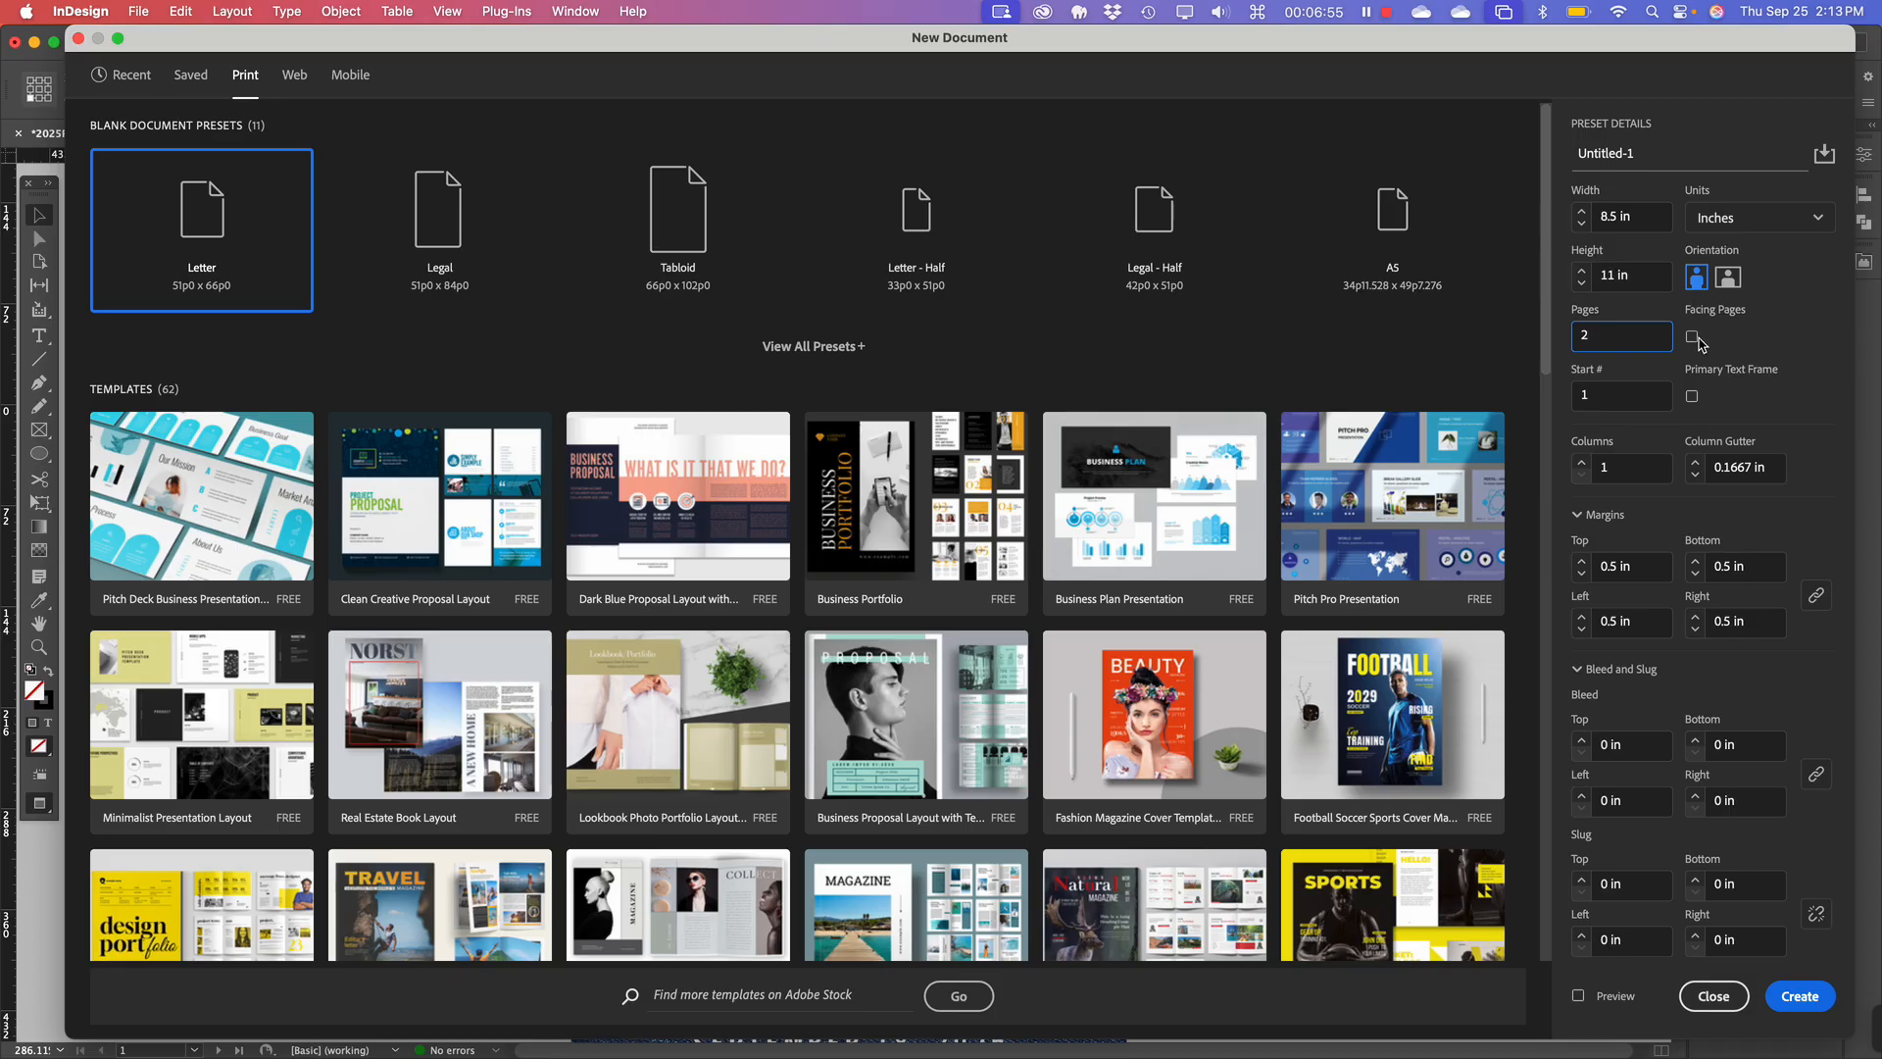
pyautogui.doubleClick(1612, 336)
pyautogui.click(1827, 993)
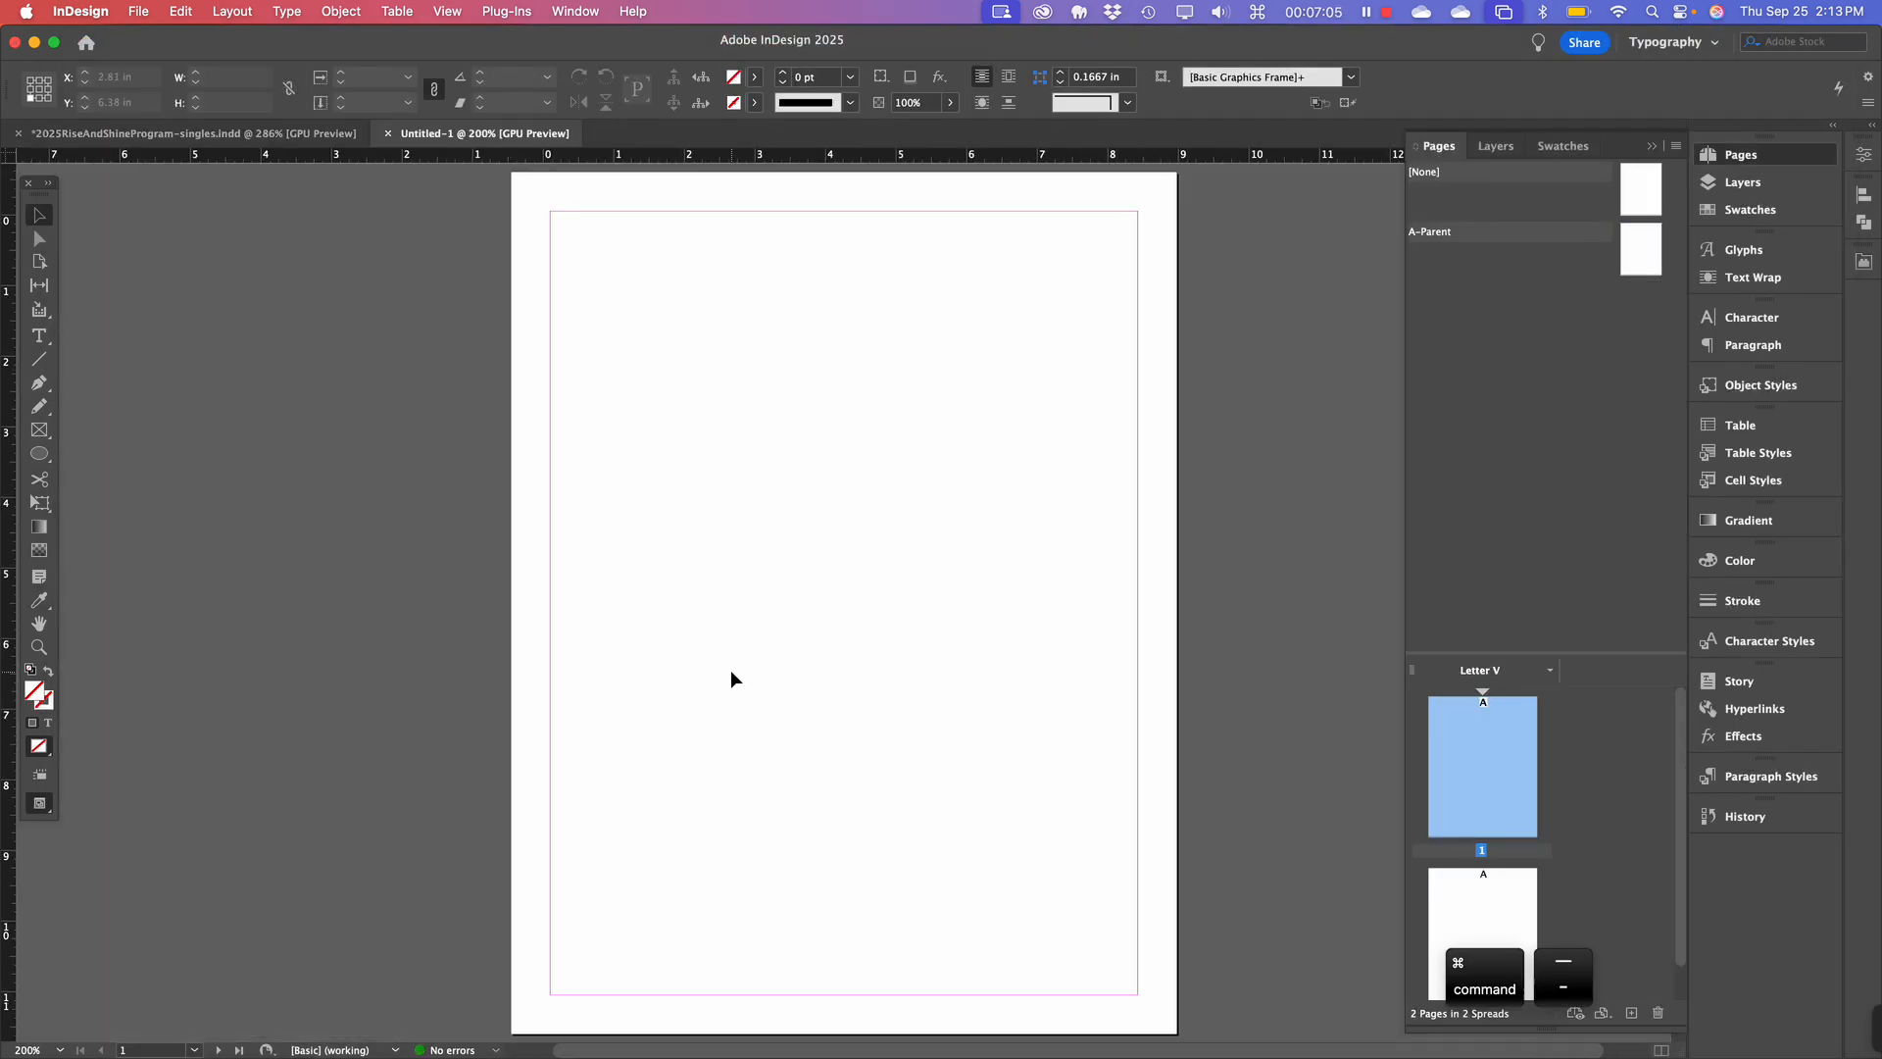
# Zoom out to 150% and scroll to check page 2 below page 1.
pyautogui.press('super+minus')
pyautogui.scroll(-6, 732, 668)
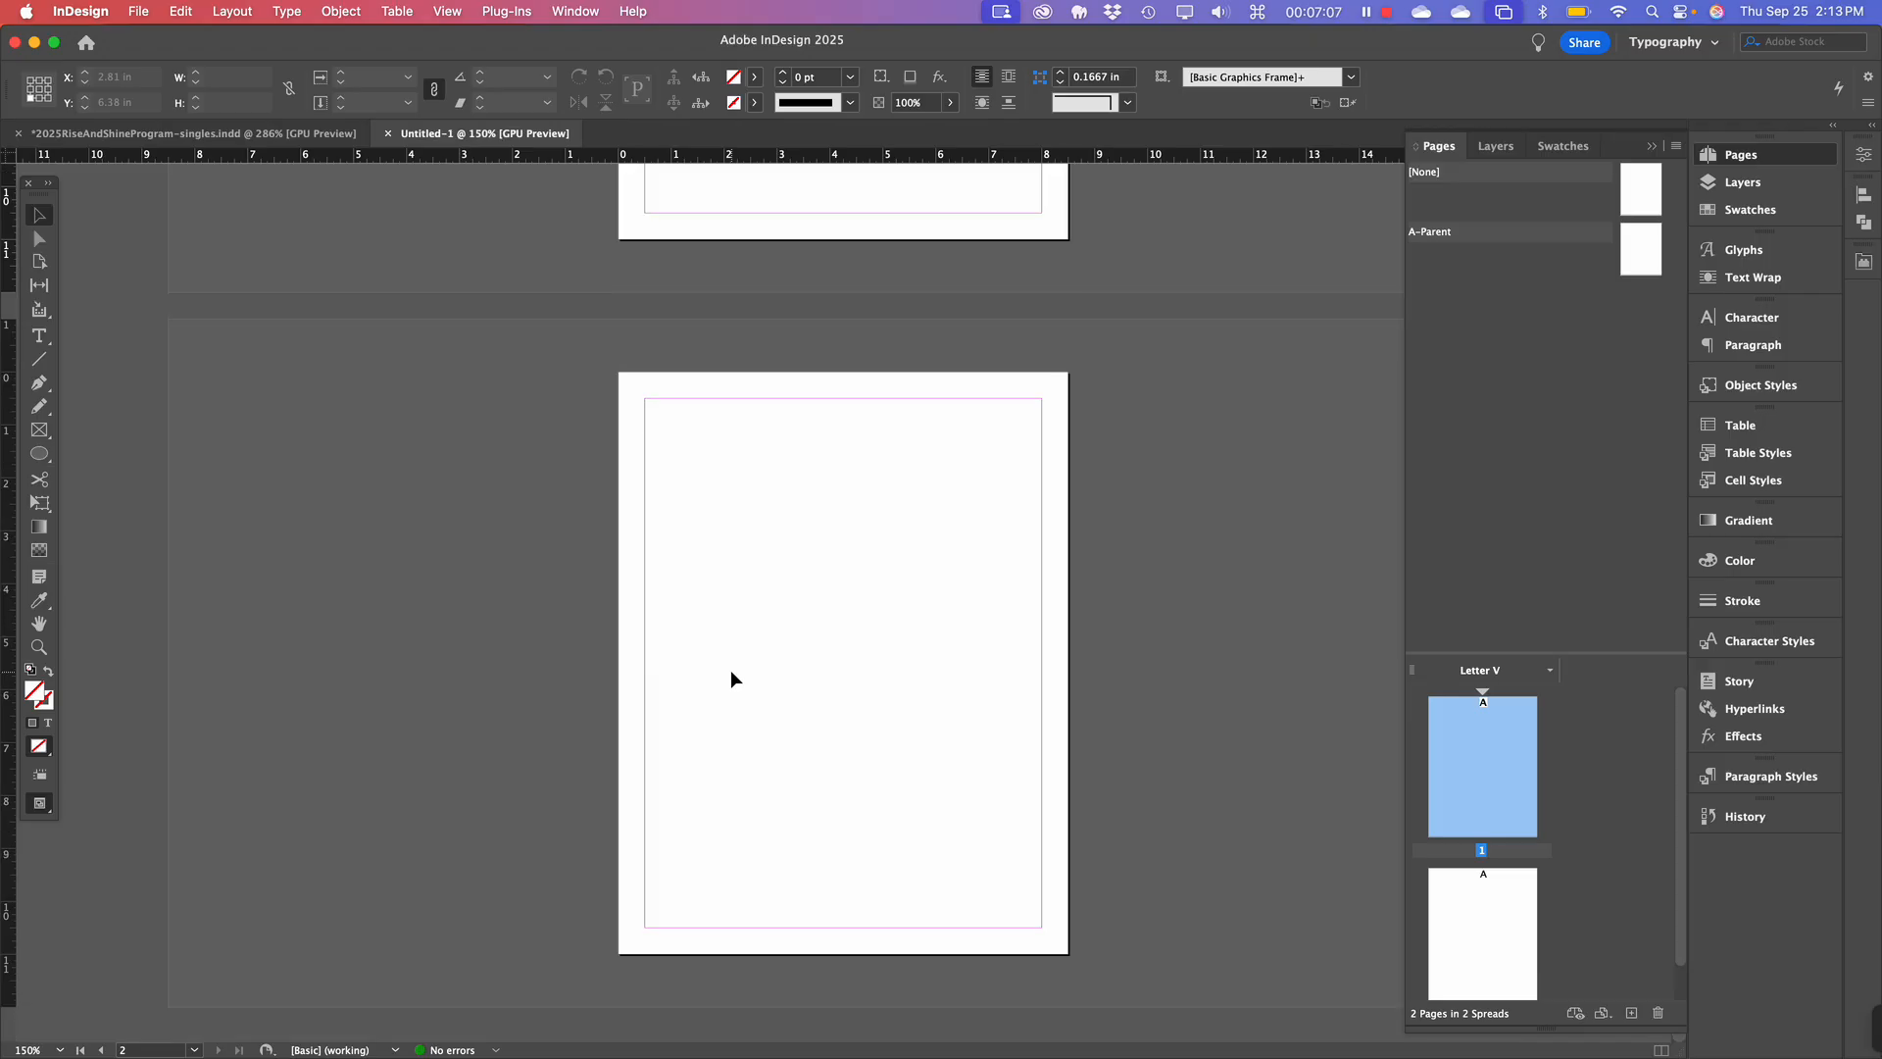
pyautogui.scroll(6, 732, 669)
pyautogui.scroll(-6, 732, 668)
pyautogui.scroll(6, 732, 668)
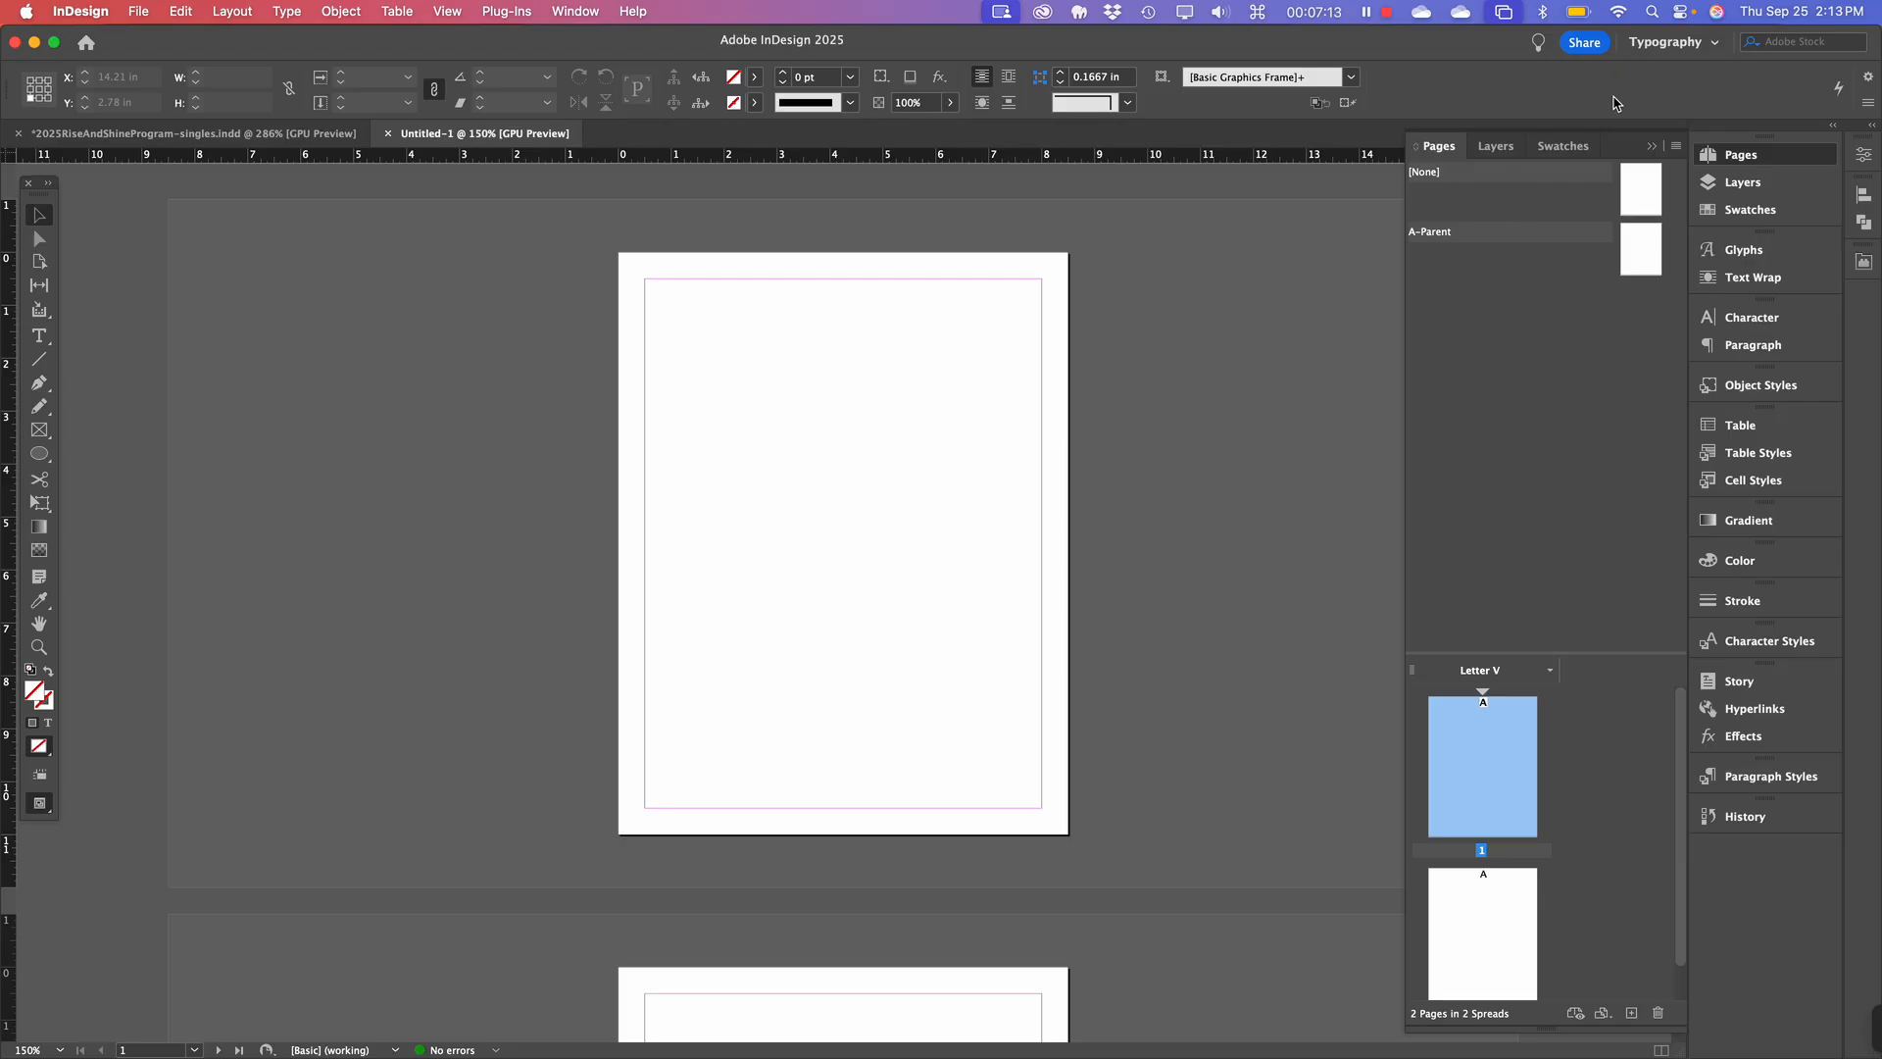
# Collapse the Pages panel and switch the workspace from Typography to Essentials Classic.
pyautogui.click(1652, 145)
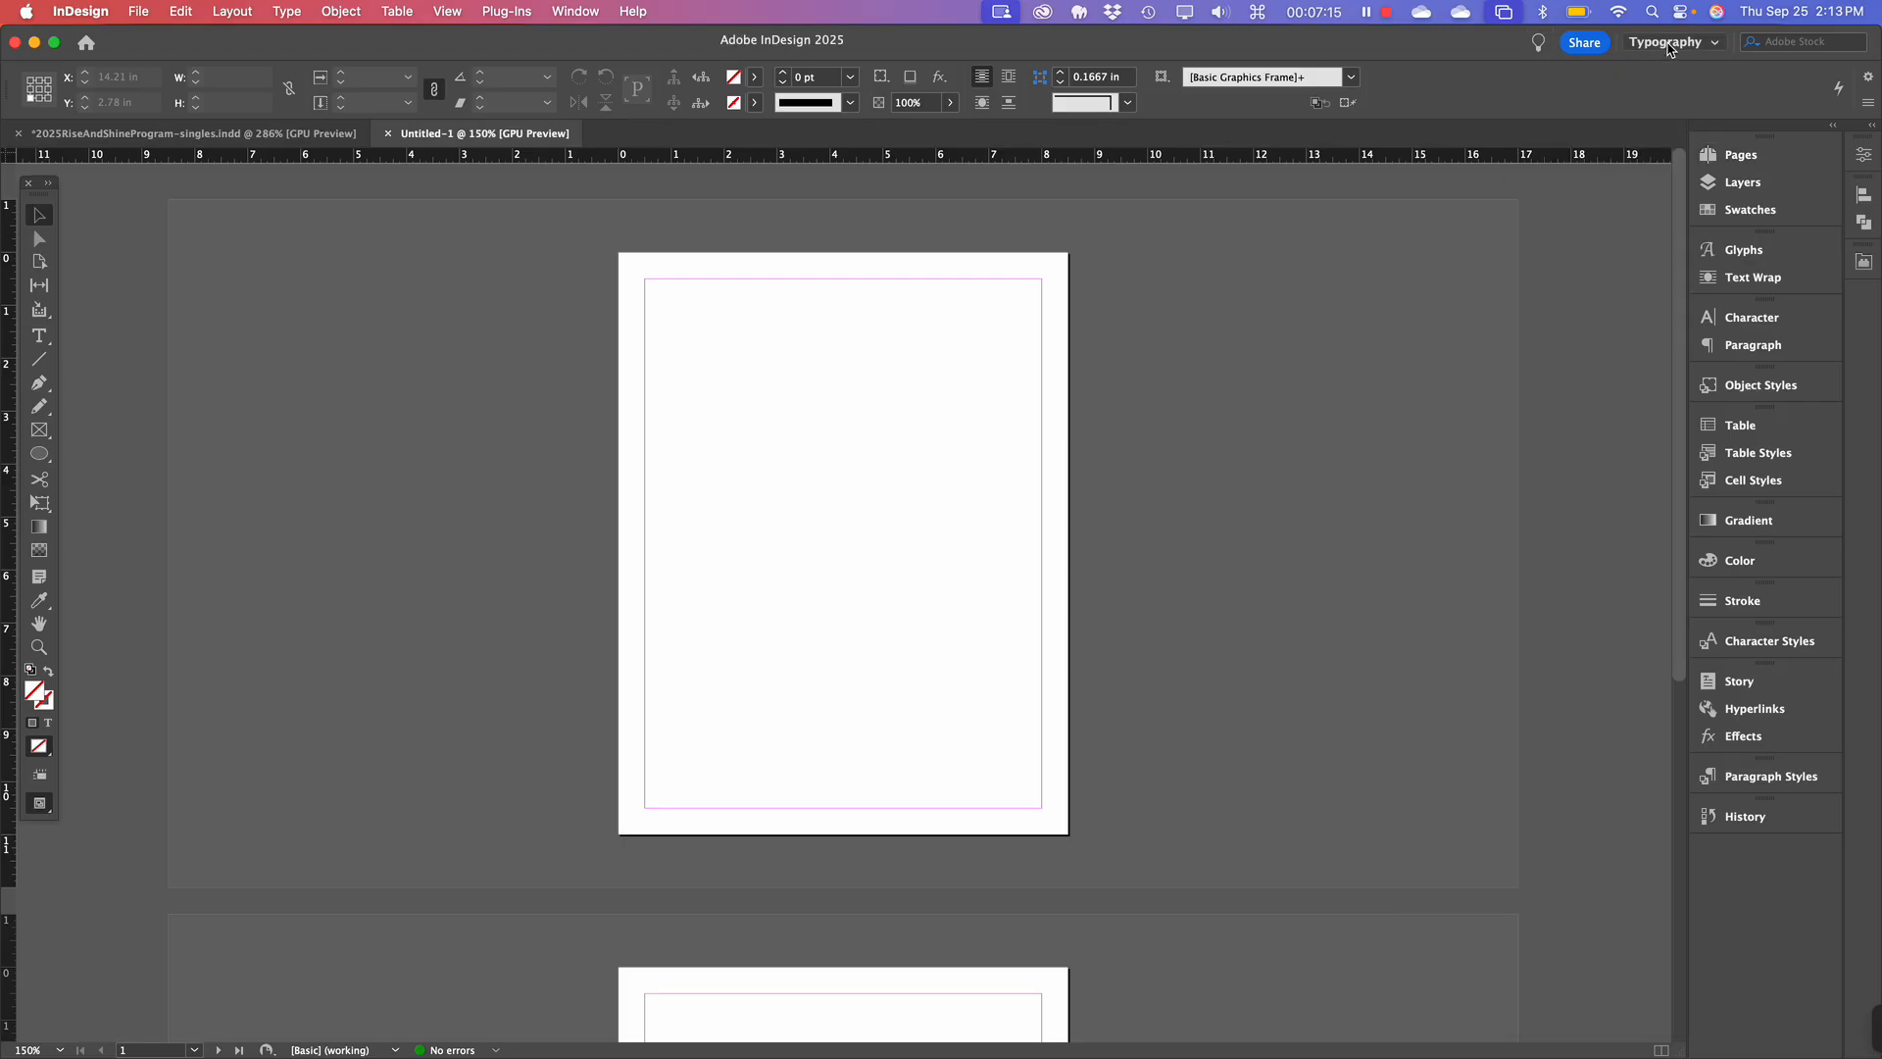
pyautogui.click(1672, 43)
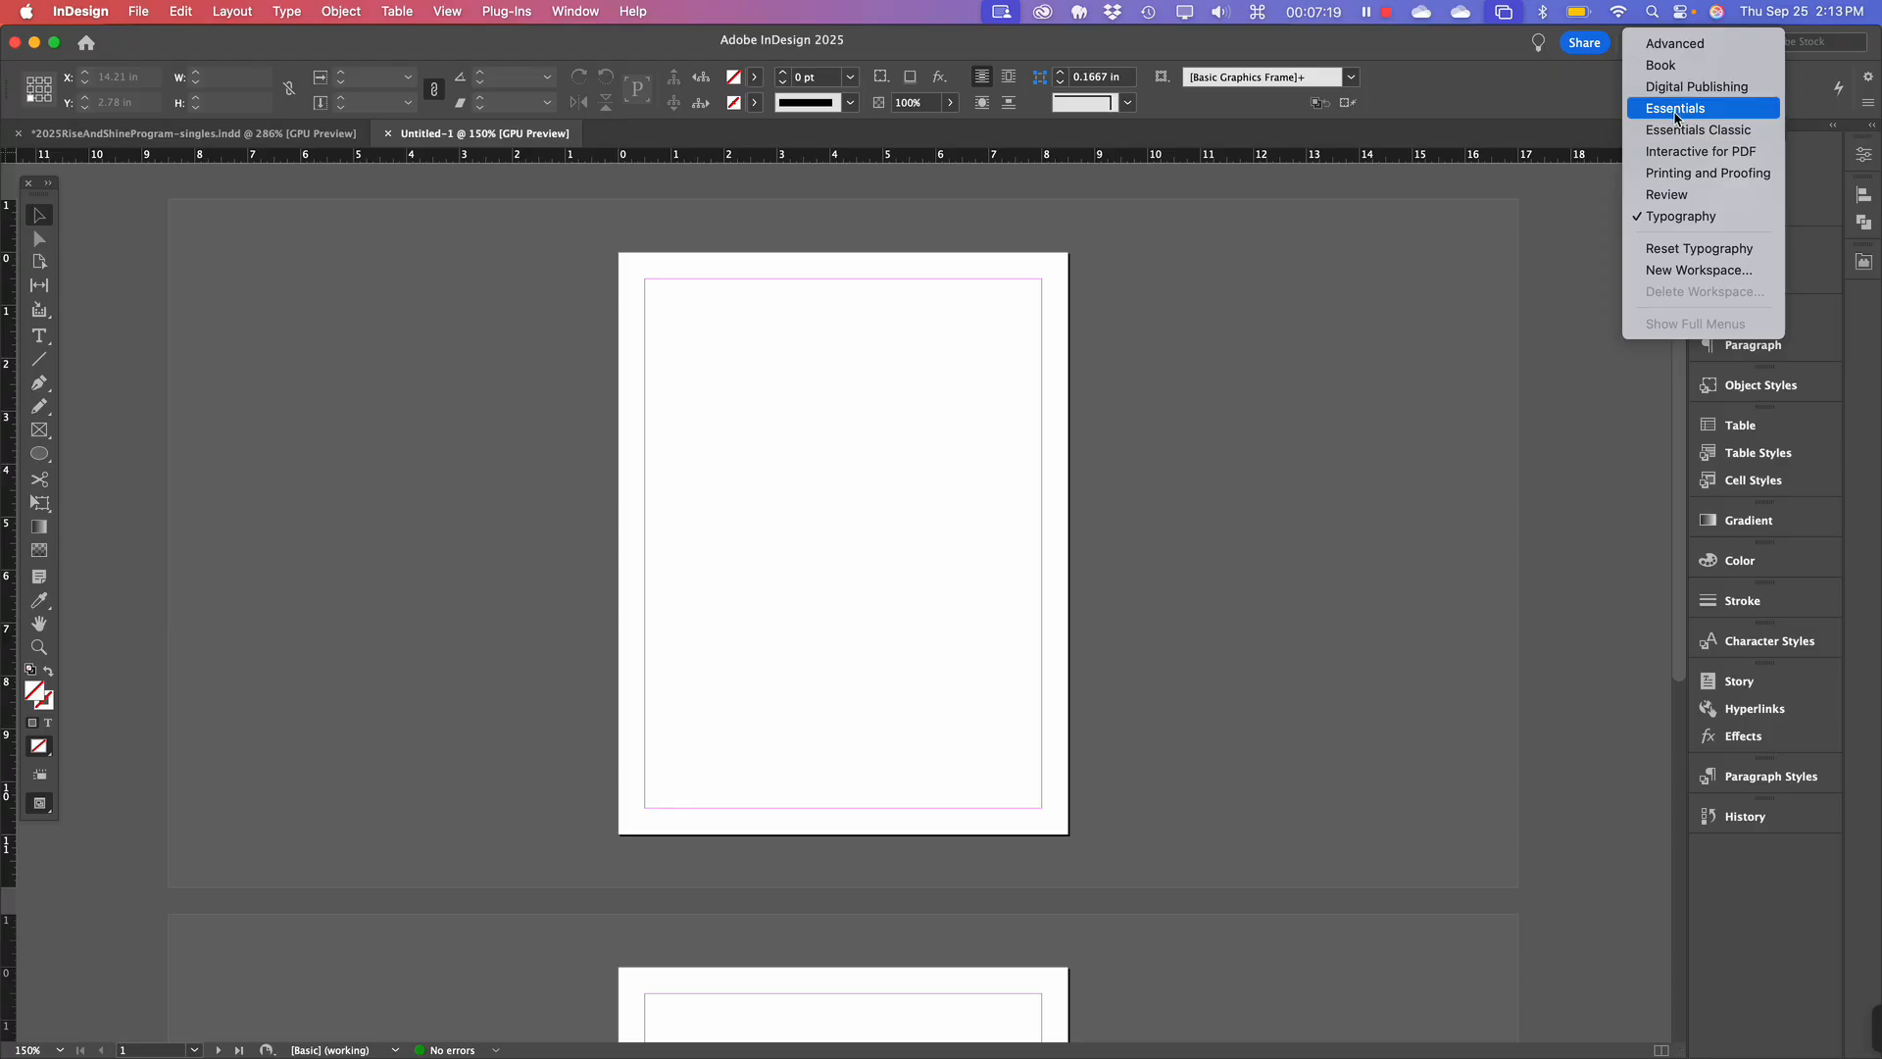
pyautogui.click(1676, 130)
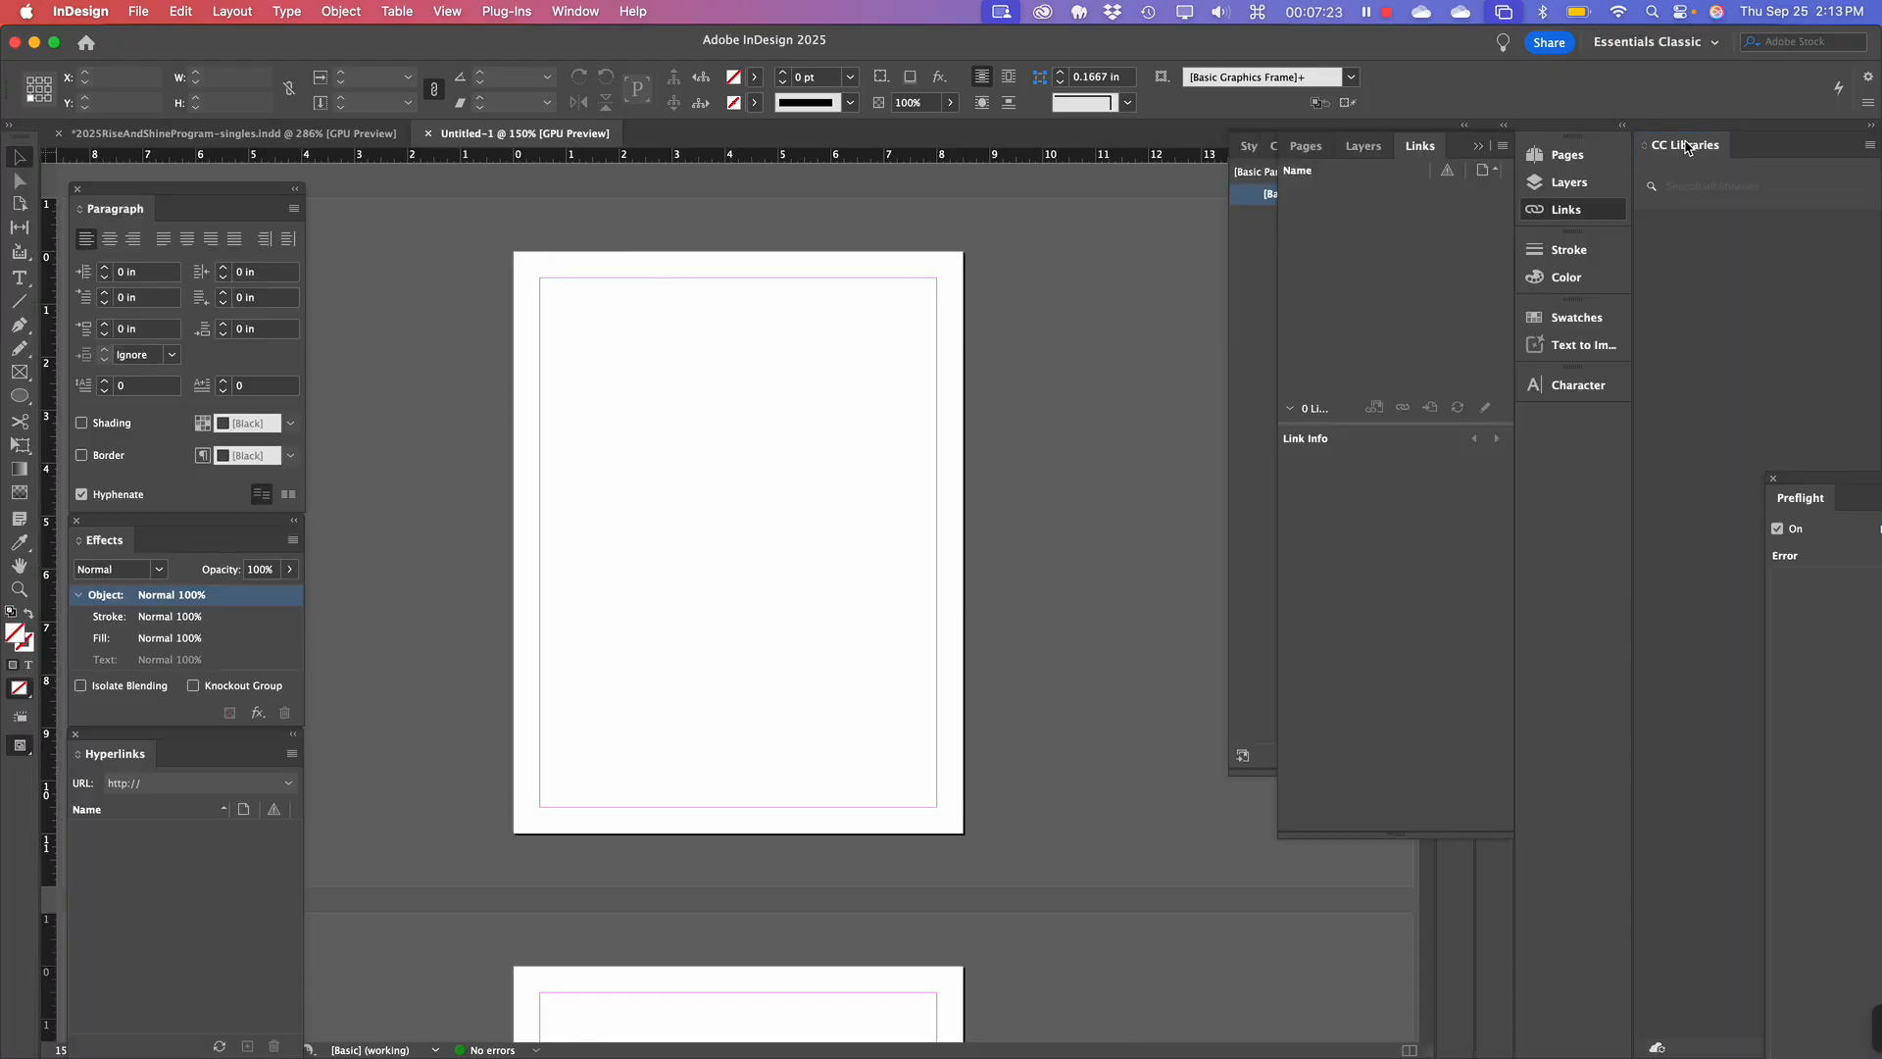
# Close Links, float the Paragraph panel, then choose Window > Workspace > Reset Essentials Classic.
pyautogui.click(1480, 149)
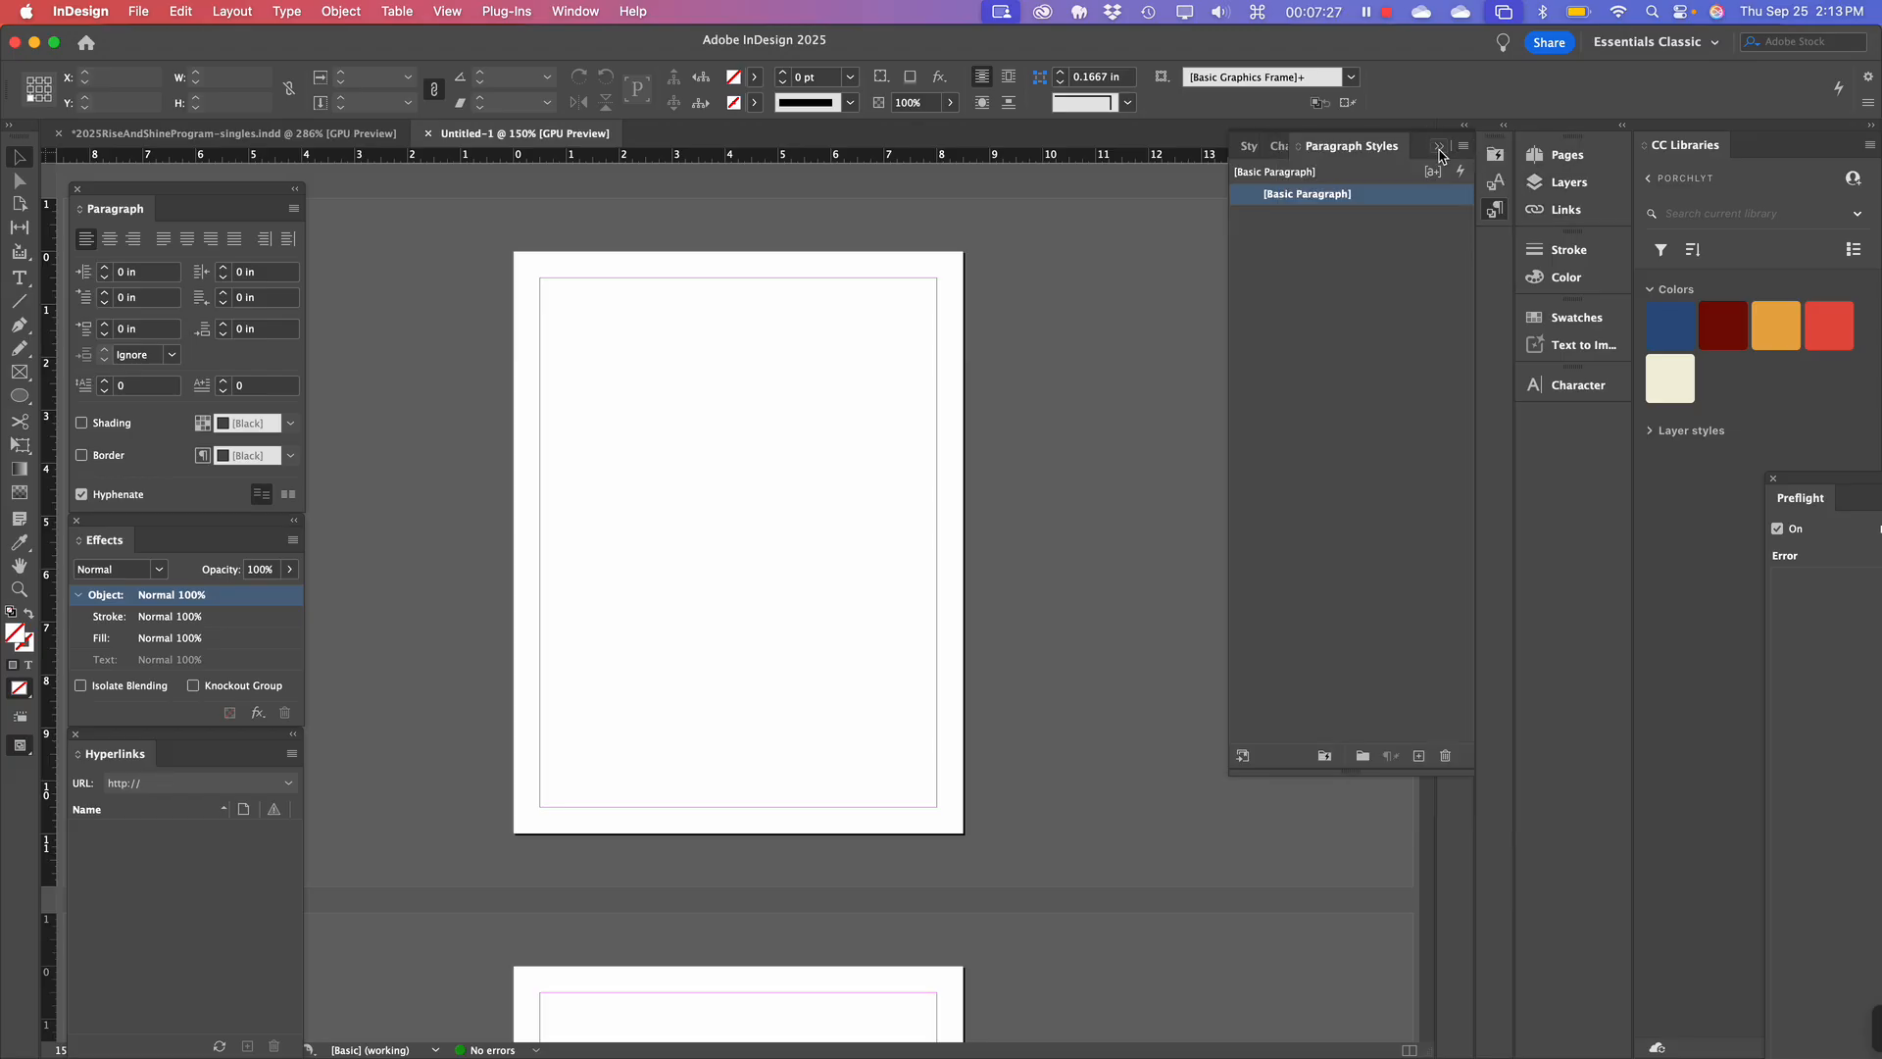
pyautogui.click(1441, 154)
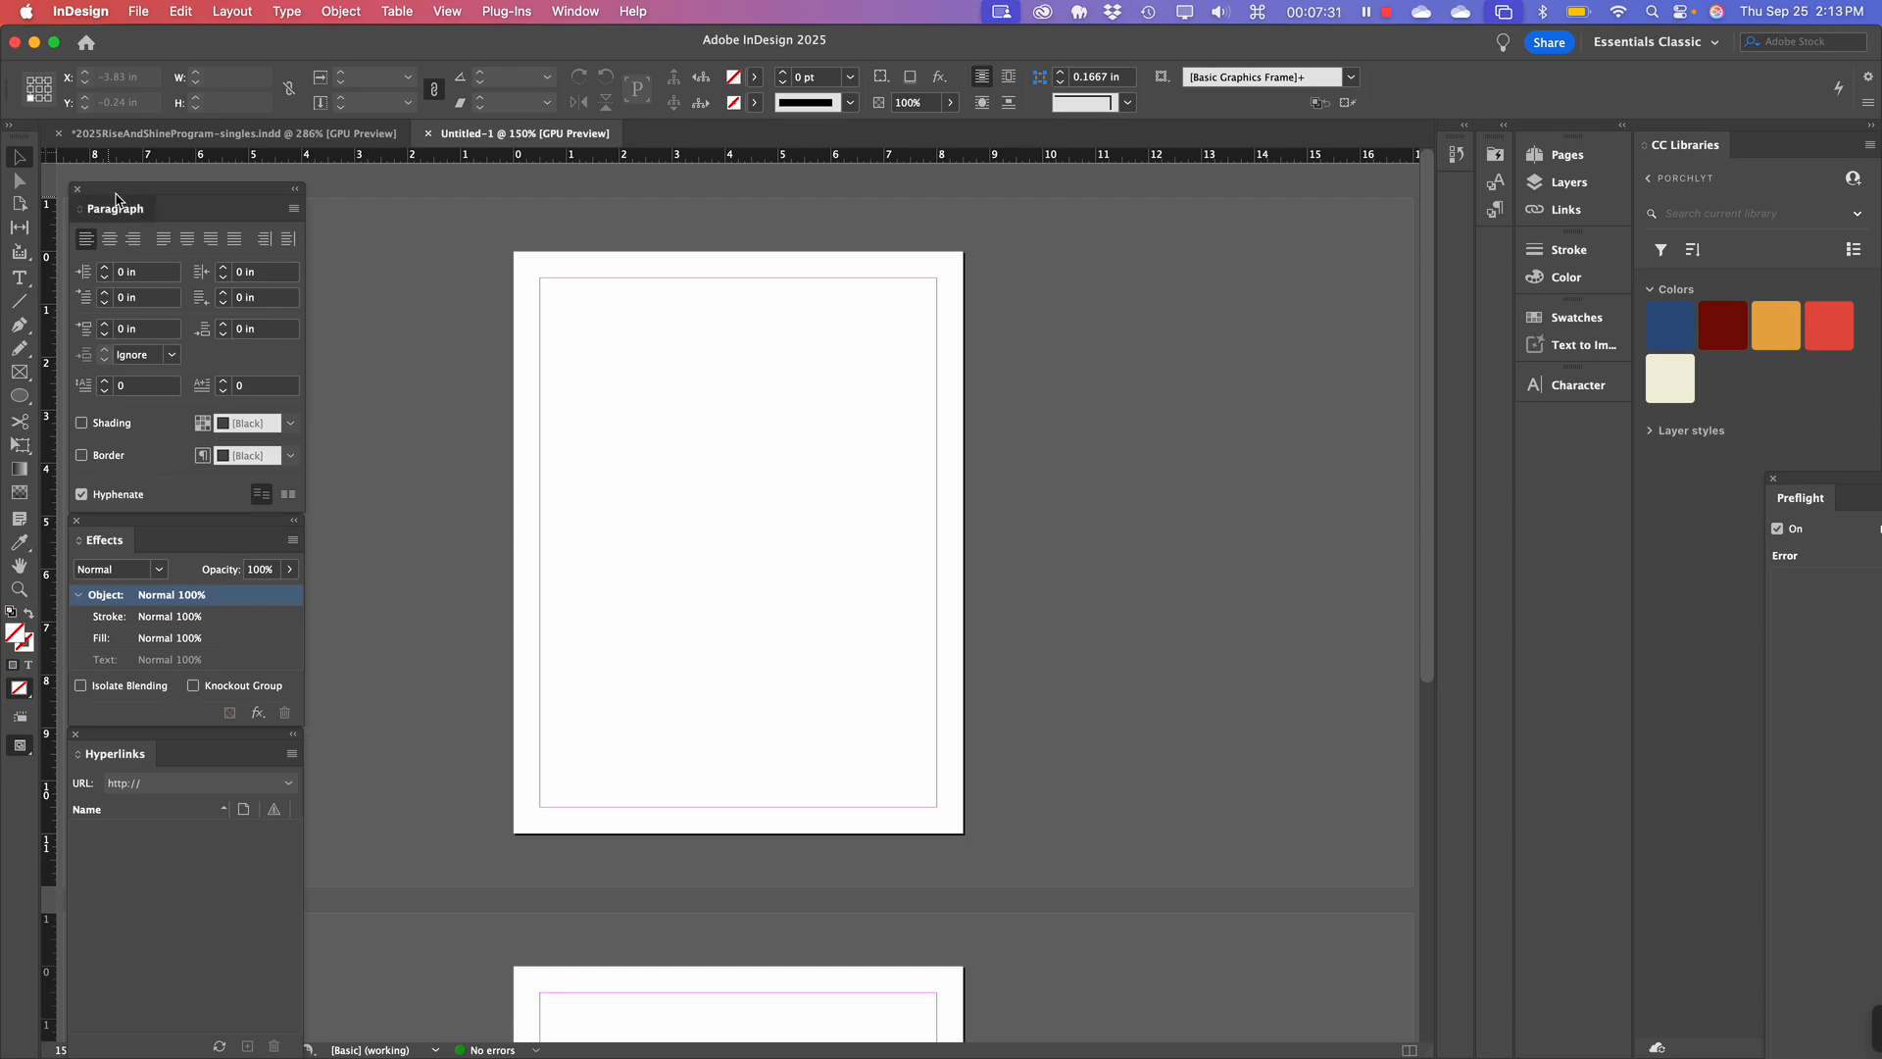
pyautogui.moveTo(193, 216); pyautogui.dragTo(1195, 480)
pyautogui.click(578, 11)
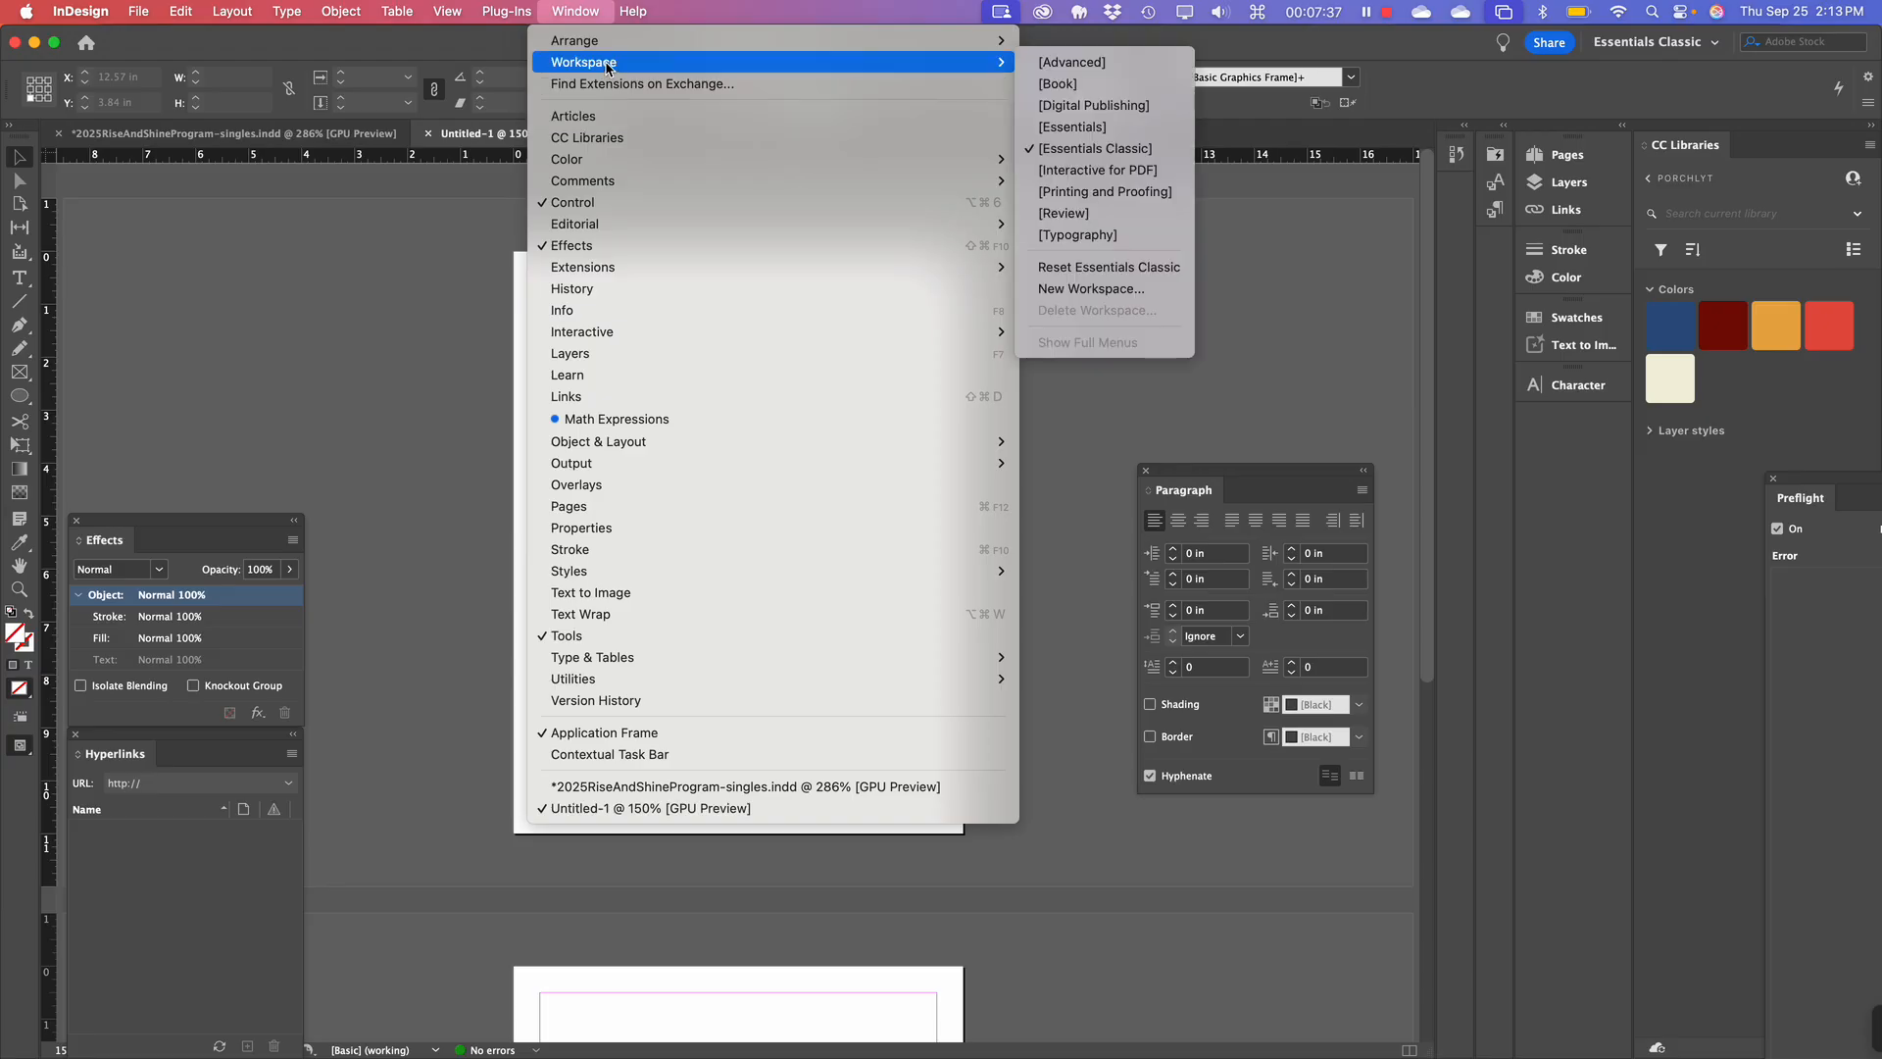
pyautogui.click(992, 22)
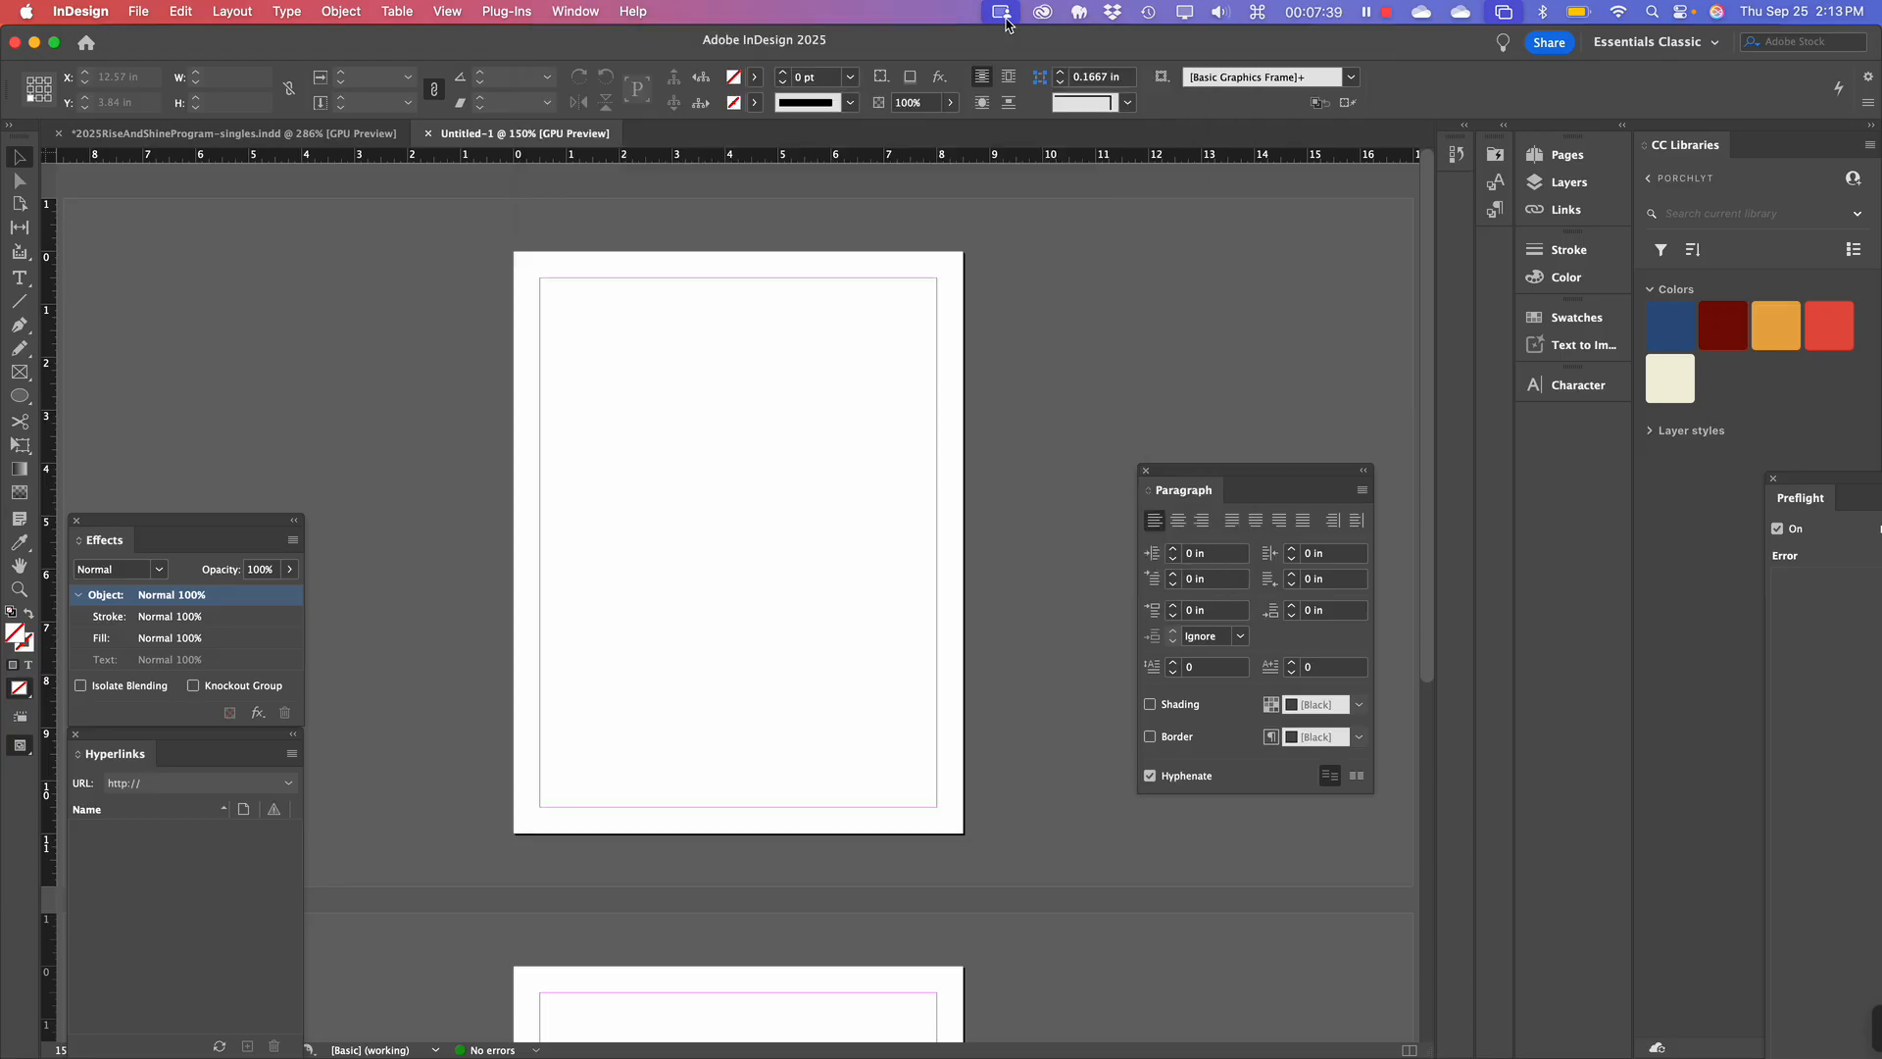
pyautogui.click(575, 10)
pyautogui.moveTo(603, 62)
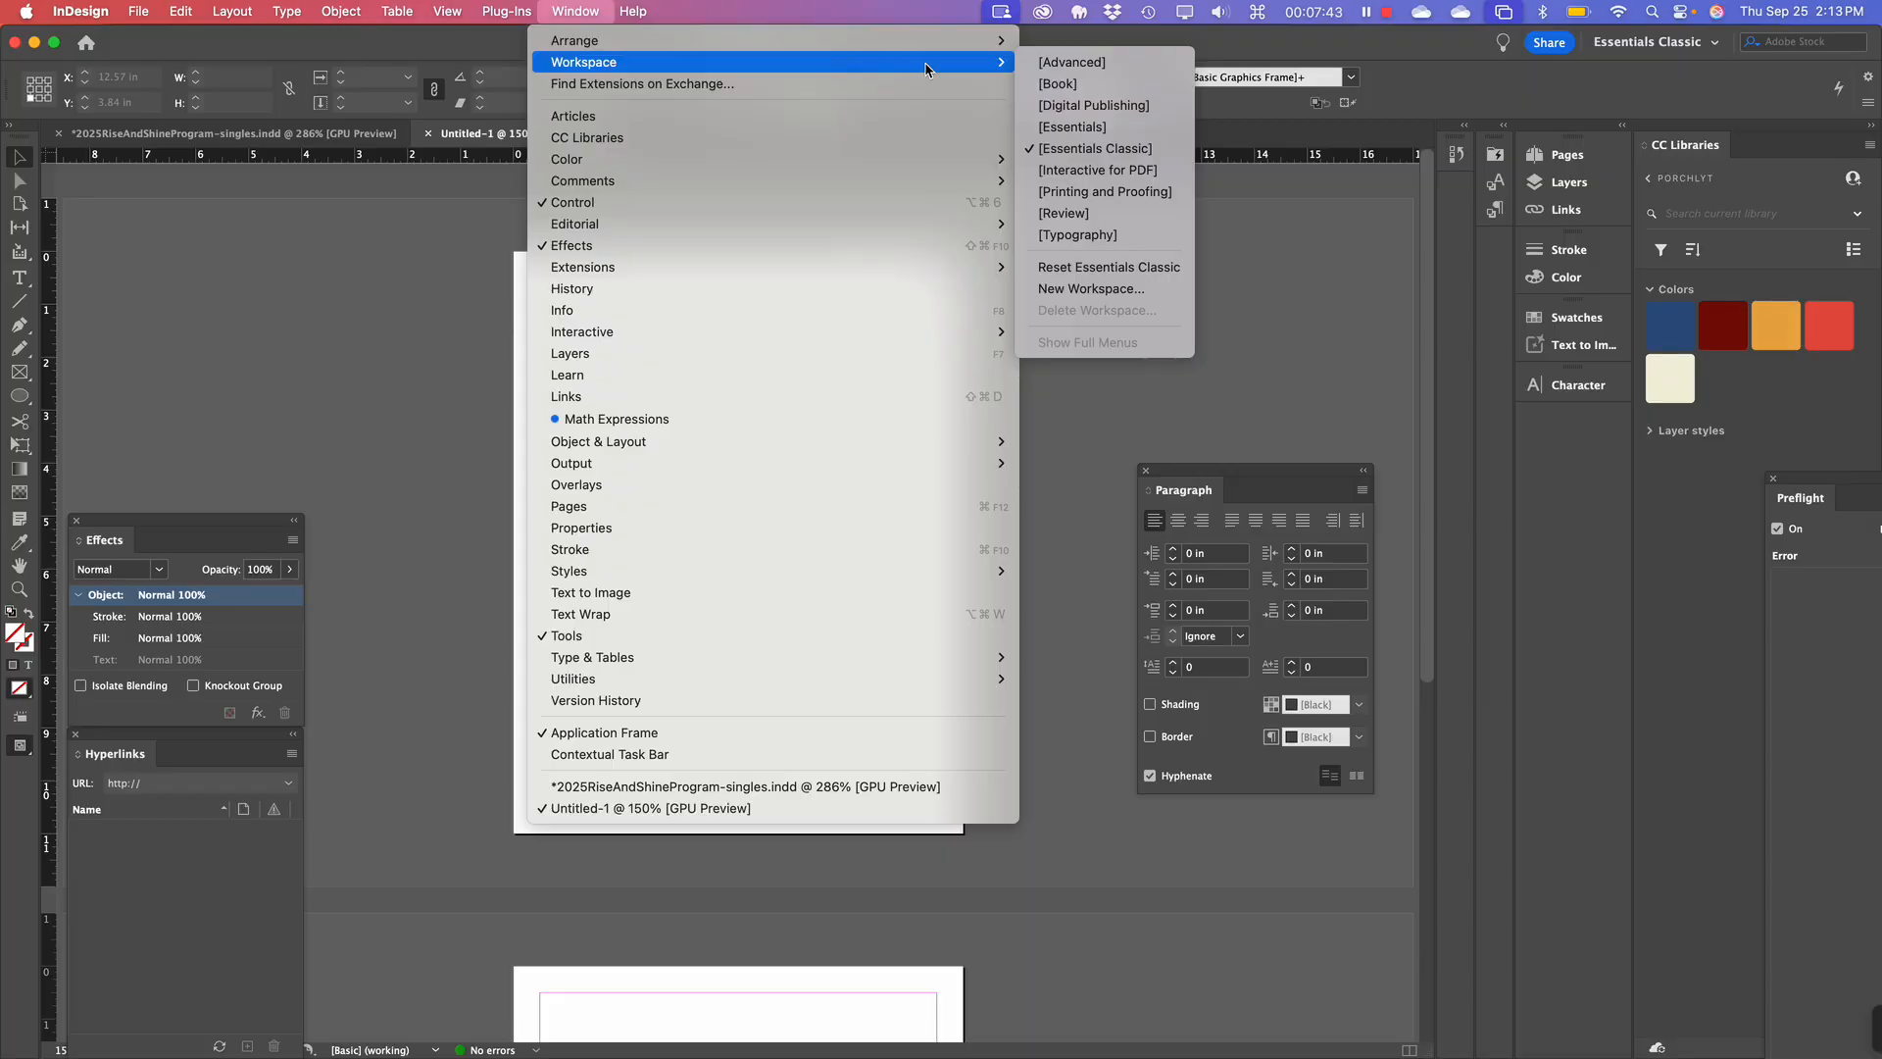
pyautogui.click(1122, 267)
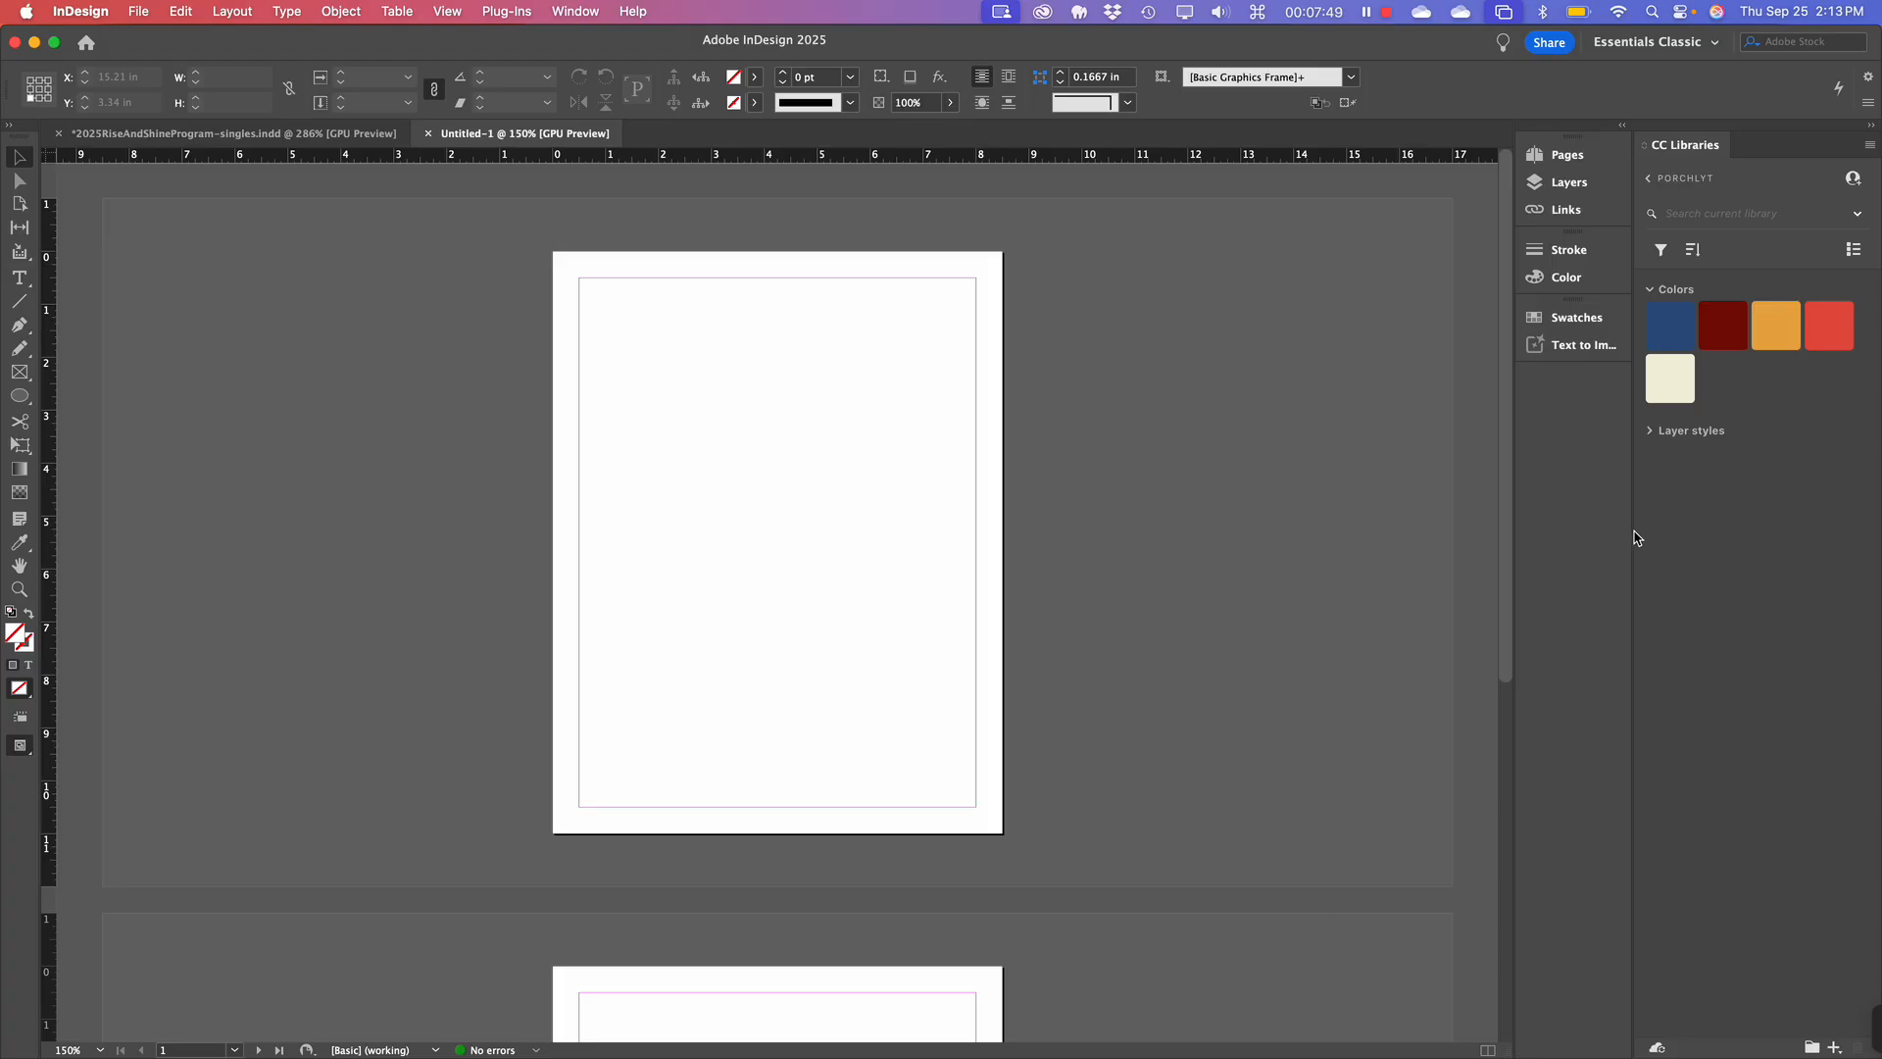
# Nudge the panel dock right to widen the canvas and scroll down to page 2.
pyautogui.moveTo(1631, 540); pyautogui.dragTo(1639, 540)
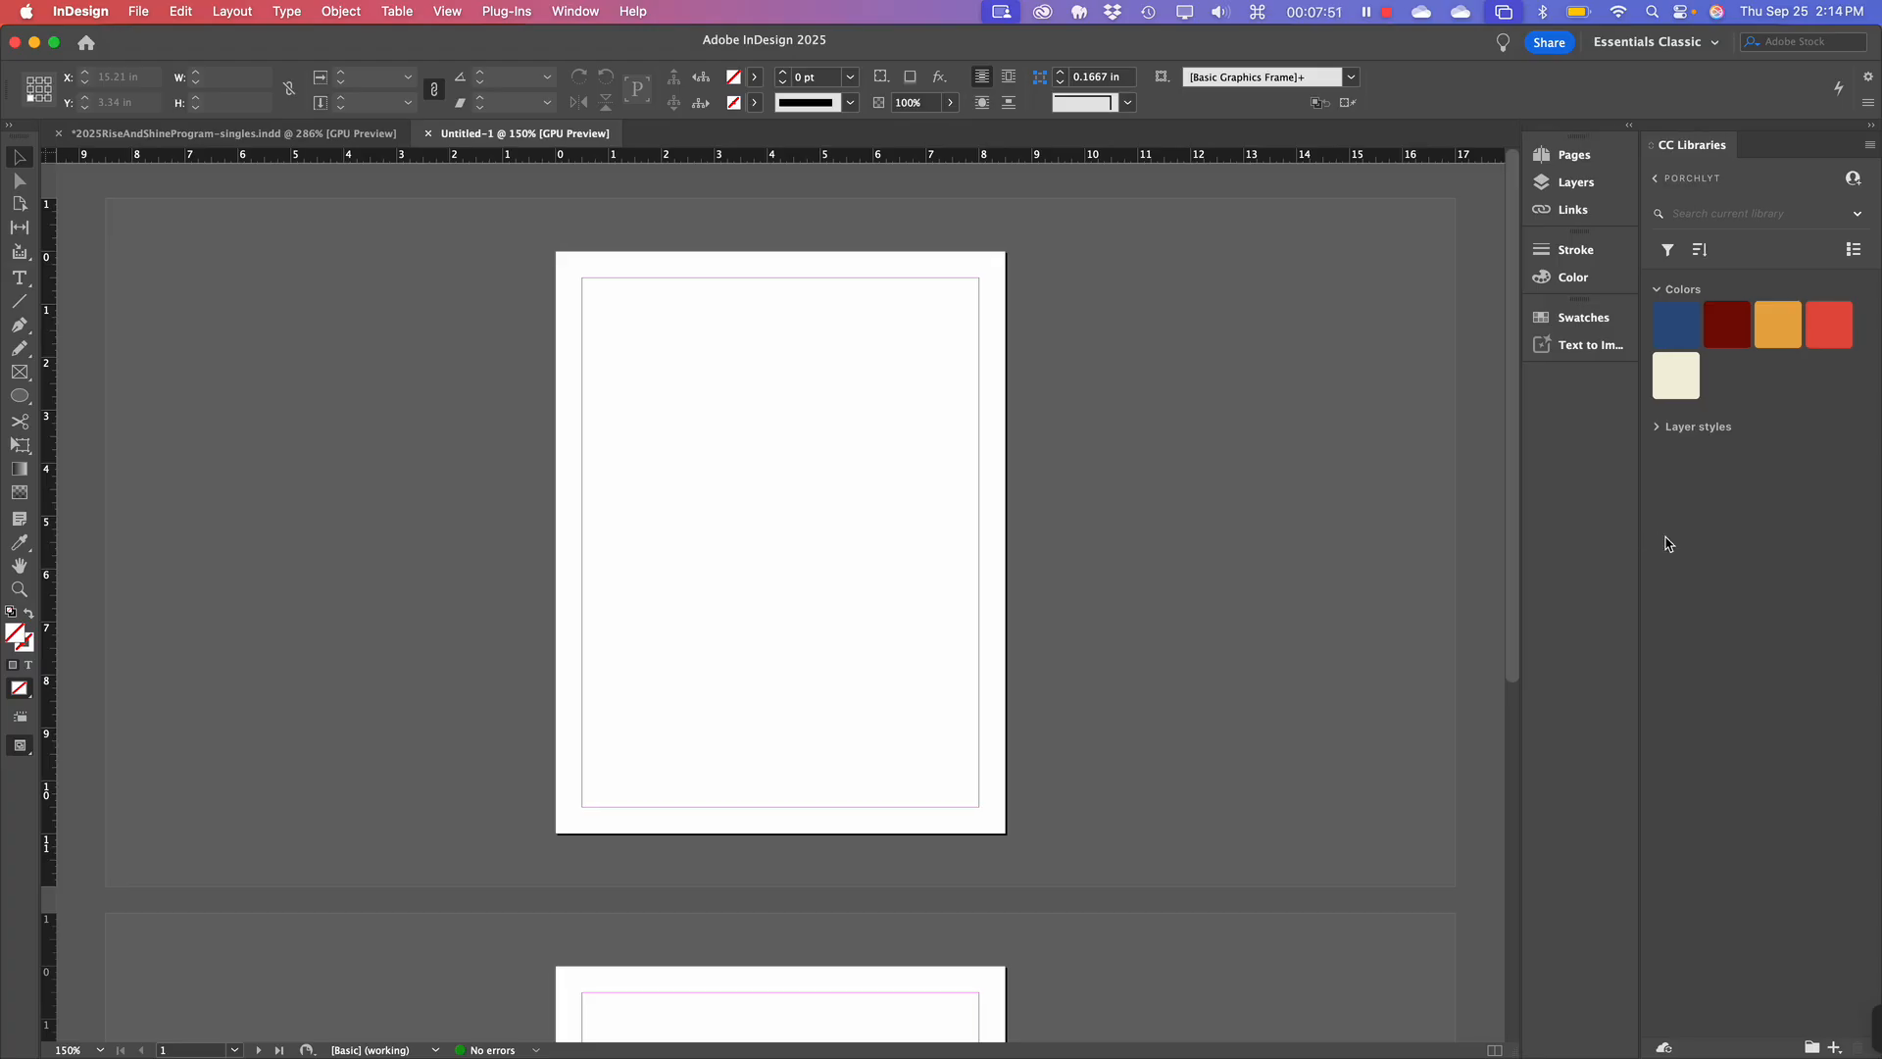
pyautogui.scroll(-5, 596, 857)
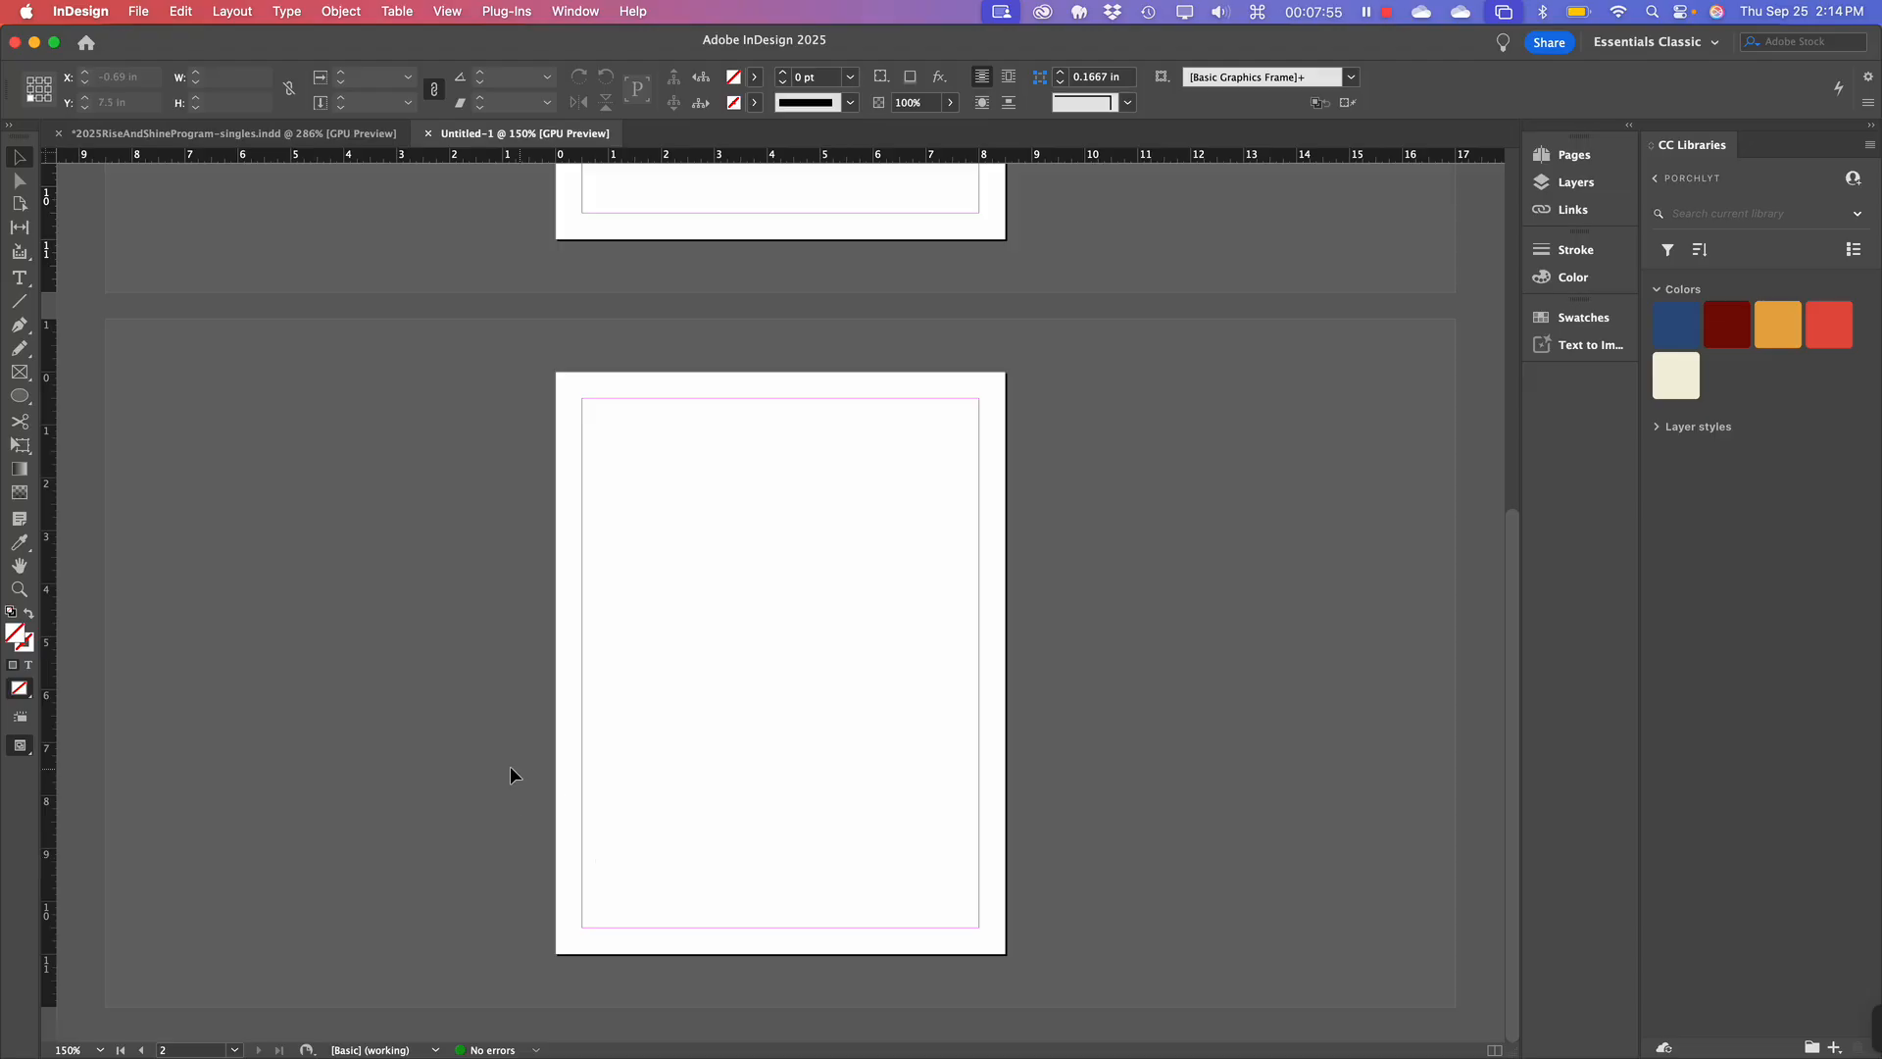
pyautogui.scroll(3, 494, 892)
pyautogui.scroll(-3, 494, 892)
pyautogui.scroll(5, 645, 601)
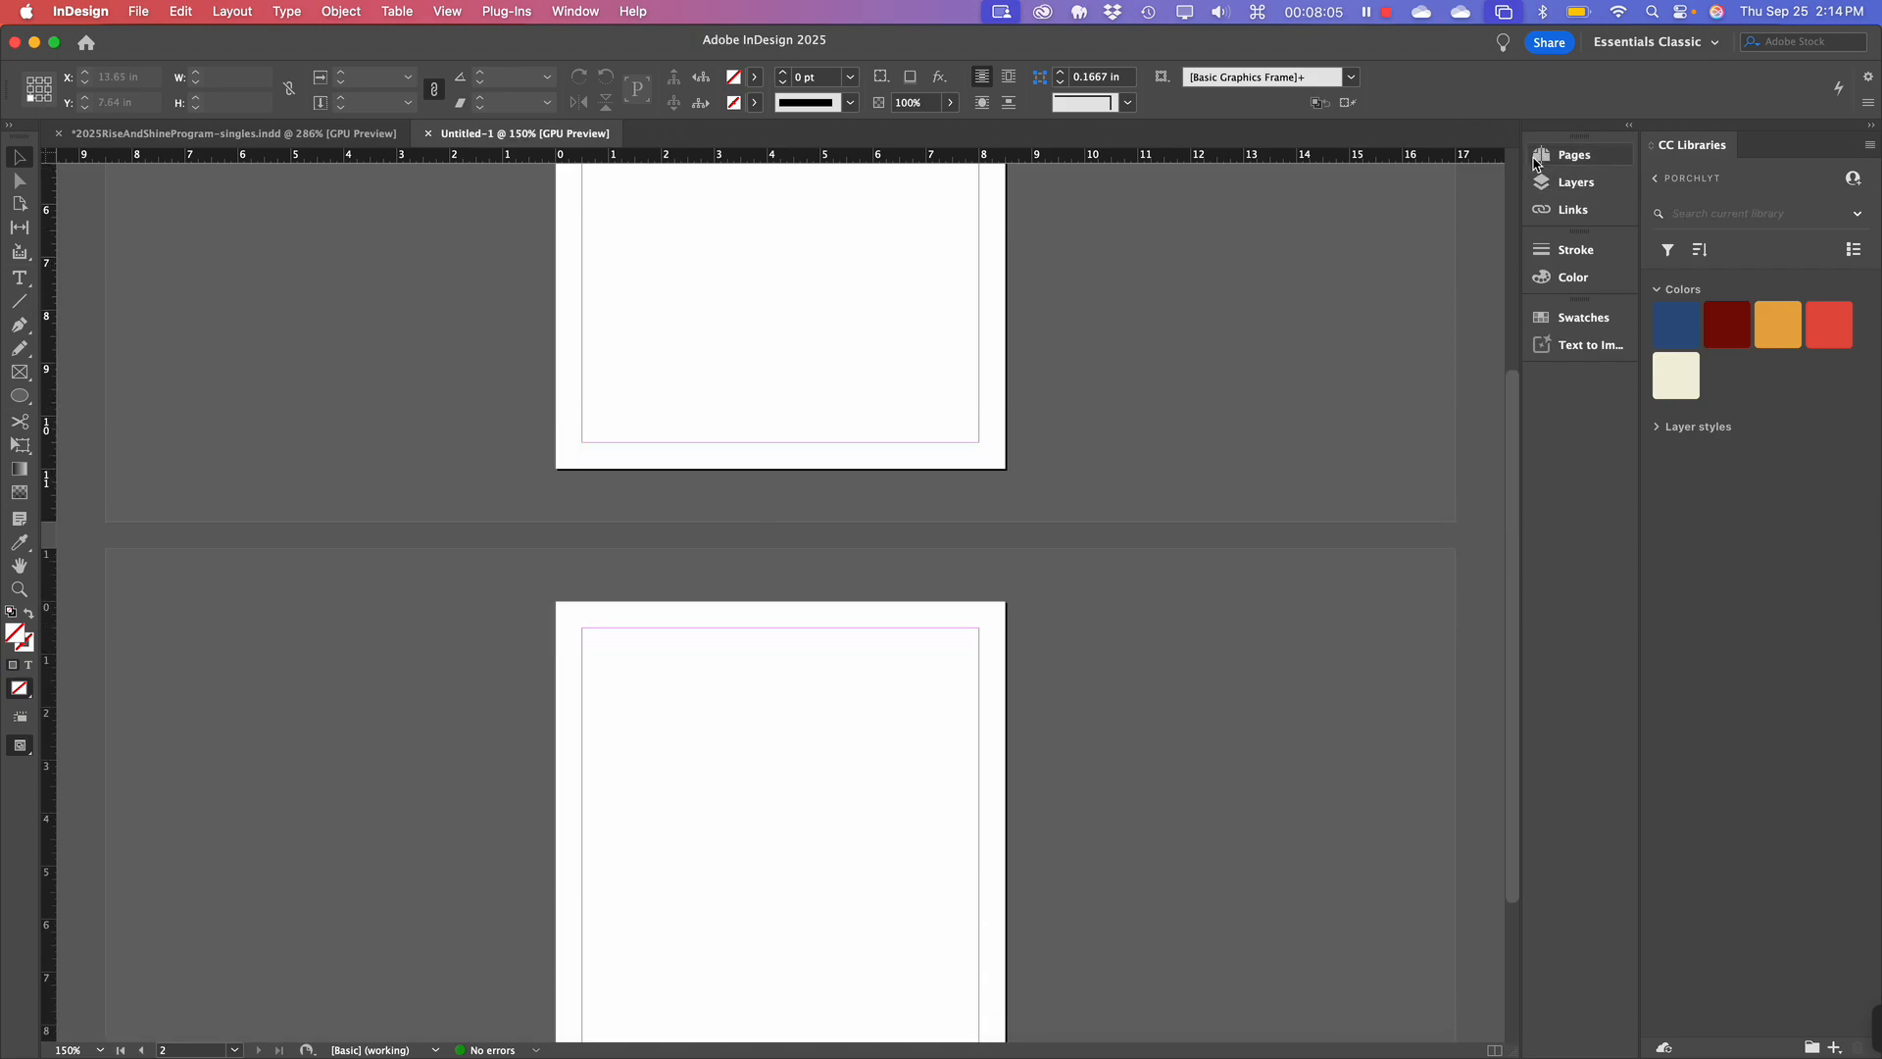
# Open the Pages panel, drag it taller, check Layers, then return to Pages.
pyautogui.click(1565, 156)
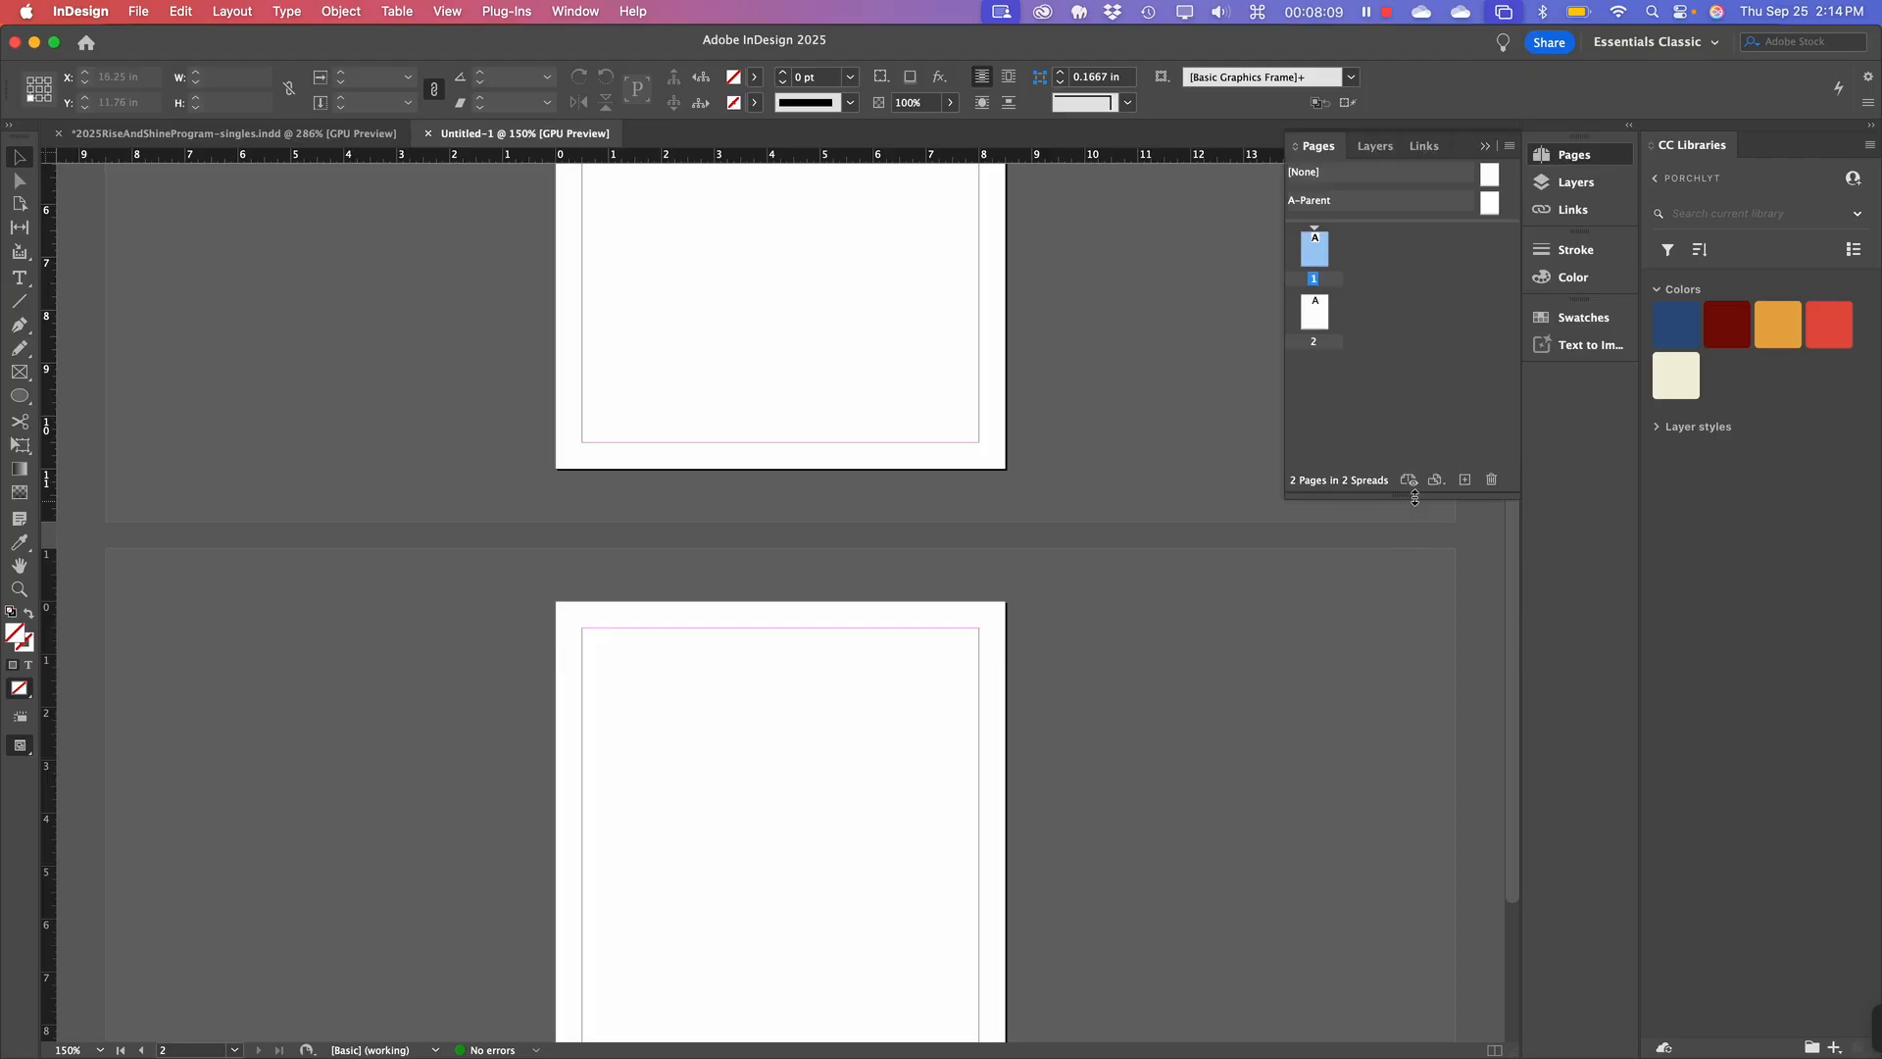
pyautogui.moveTo(1412, 496); pyautogui.dragTo(1421, 725)
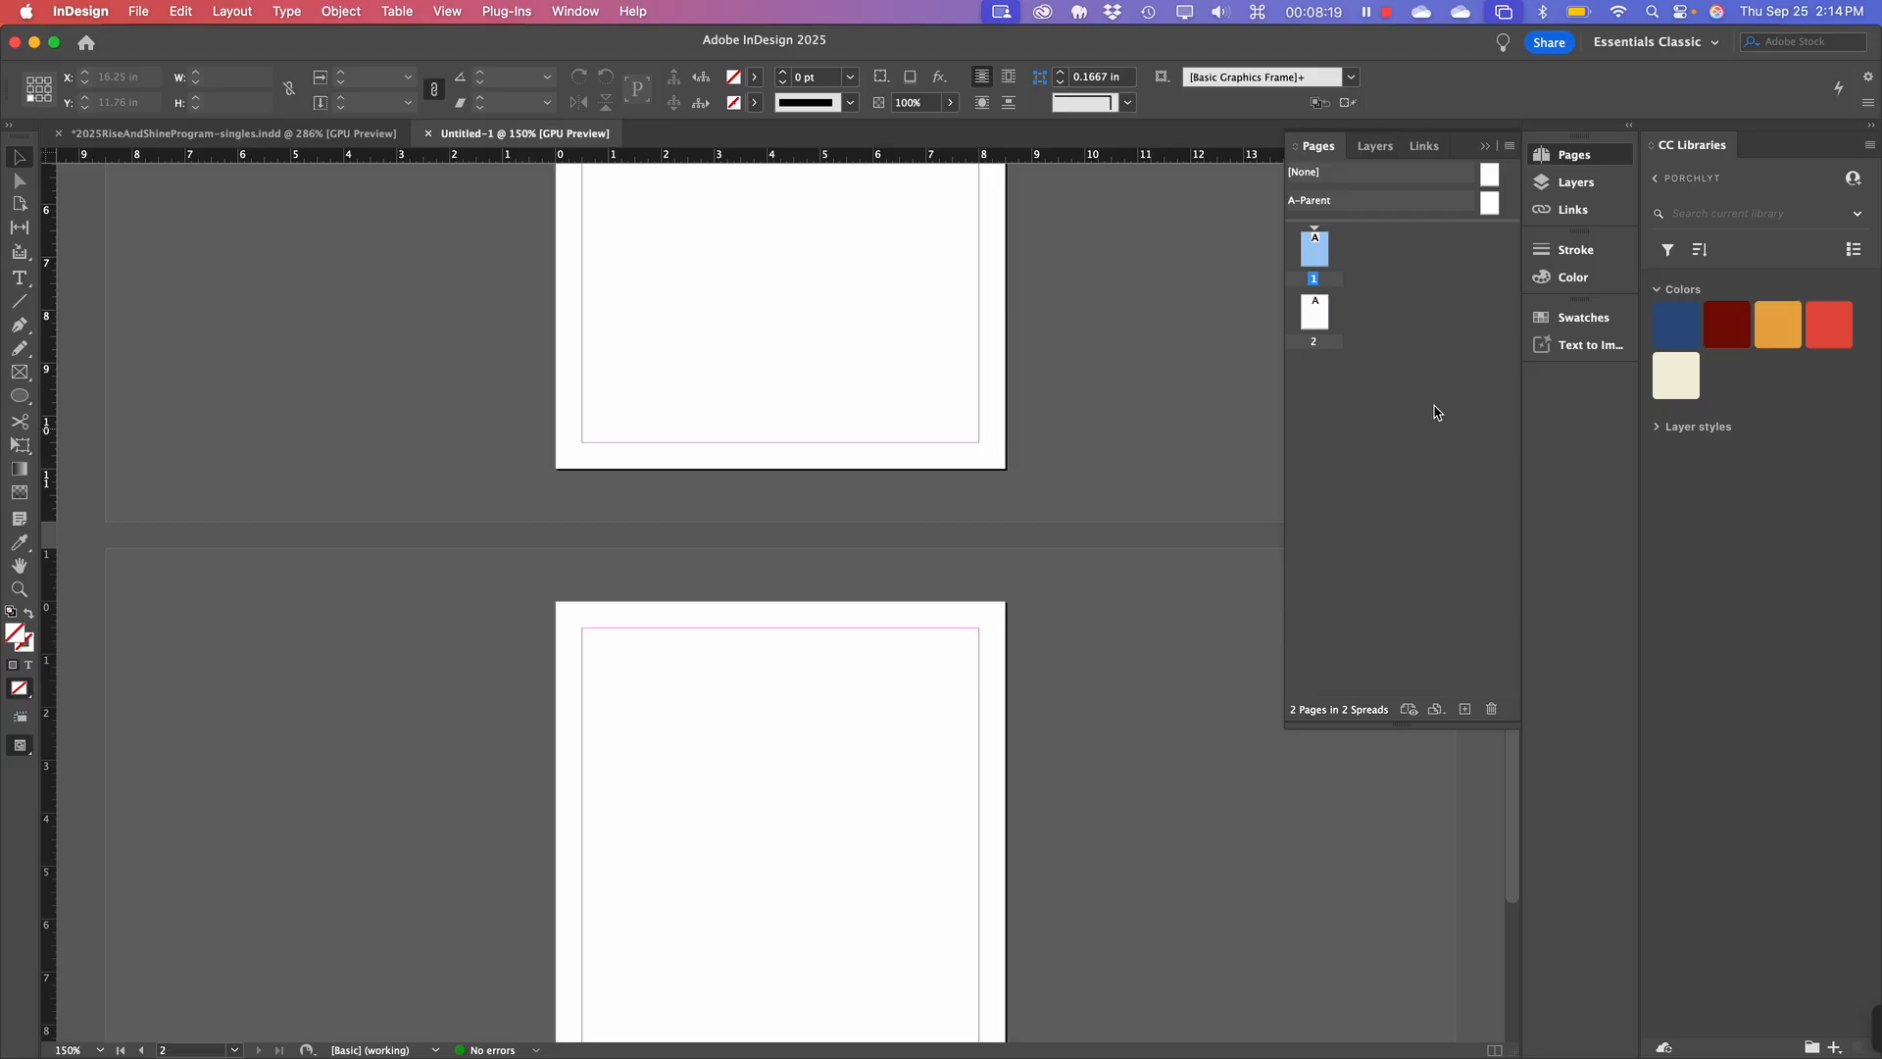
pyautogui.click(1407, 370)
pyautogui.click(1571, 187)
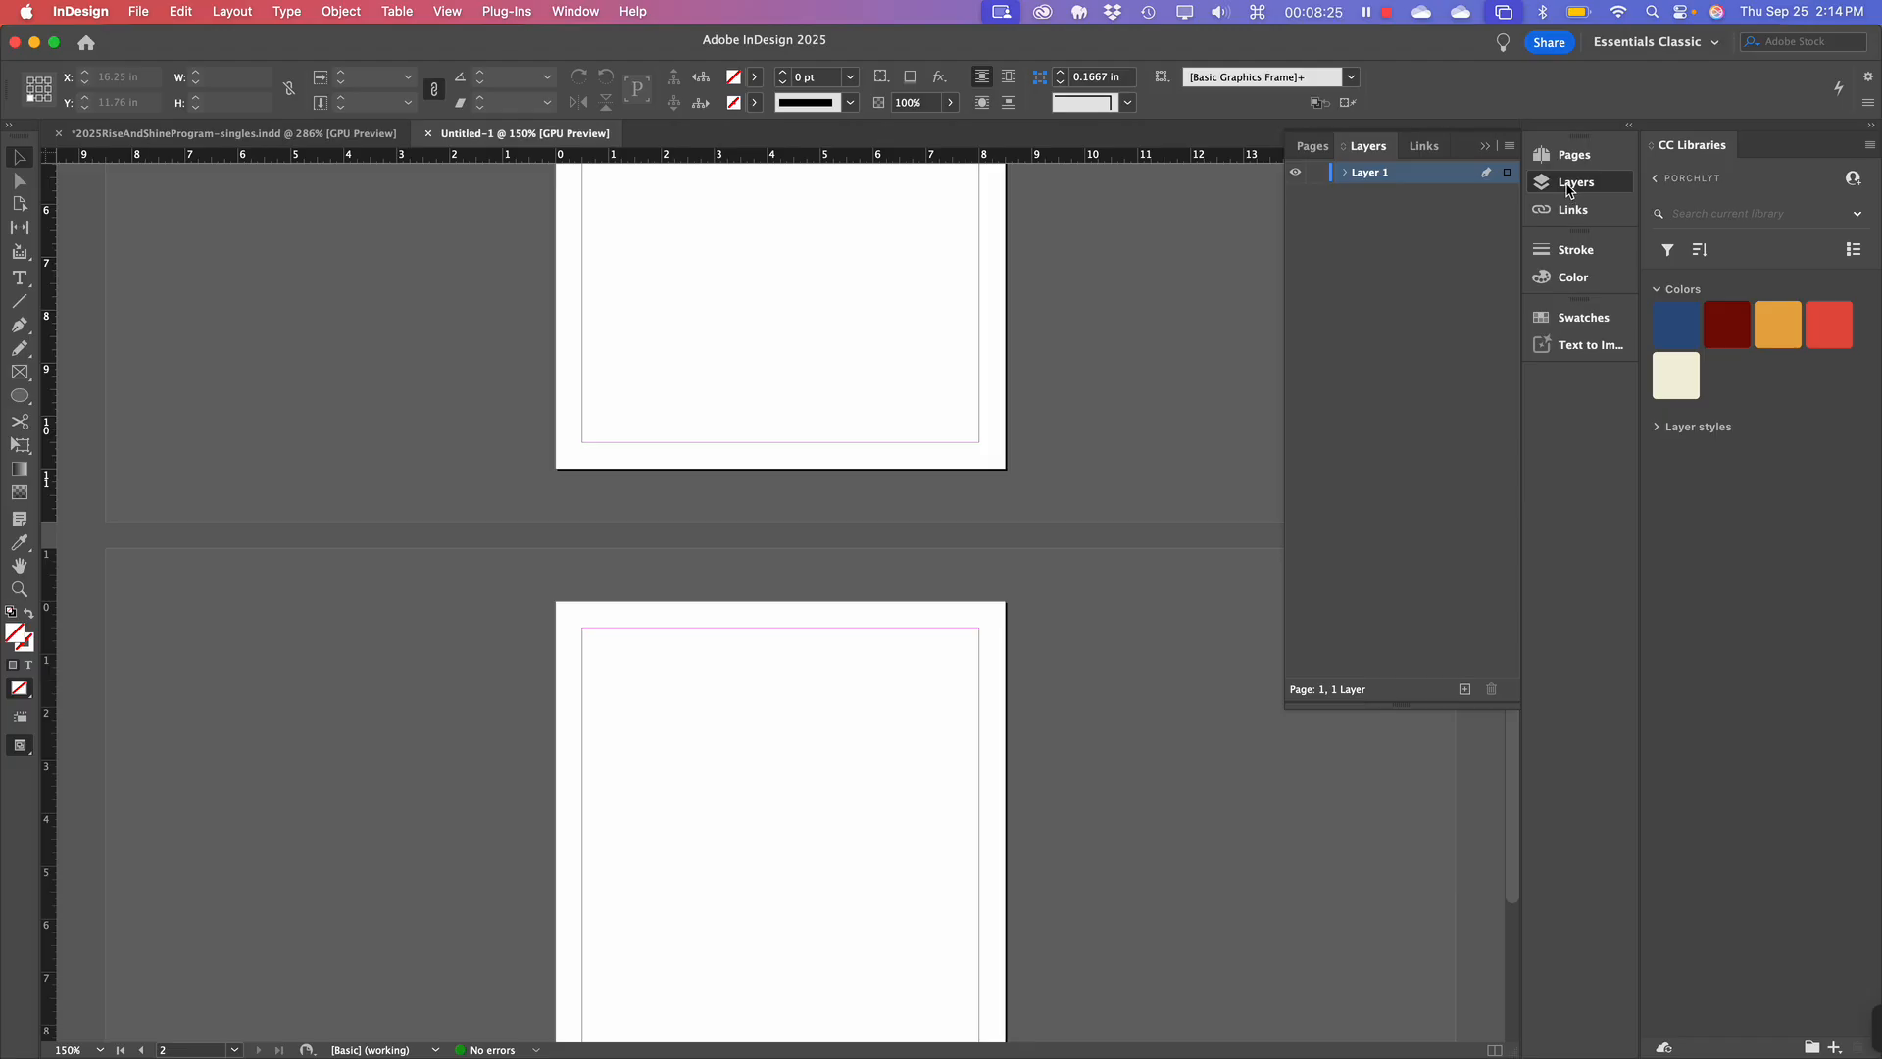
pyautogui.click(1576, 157)
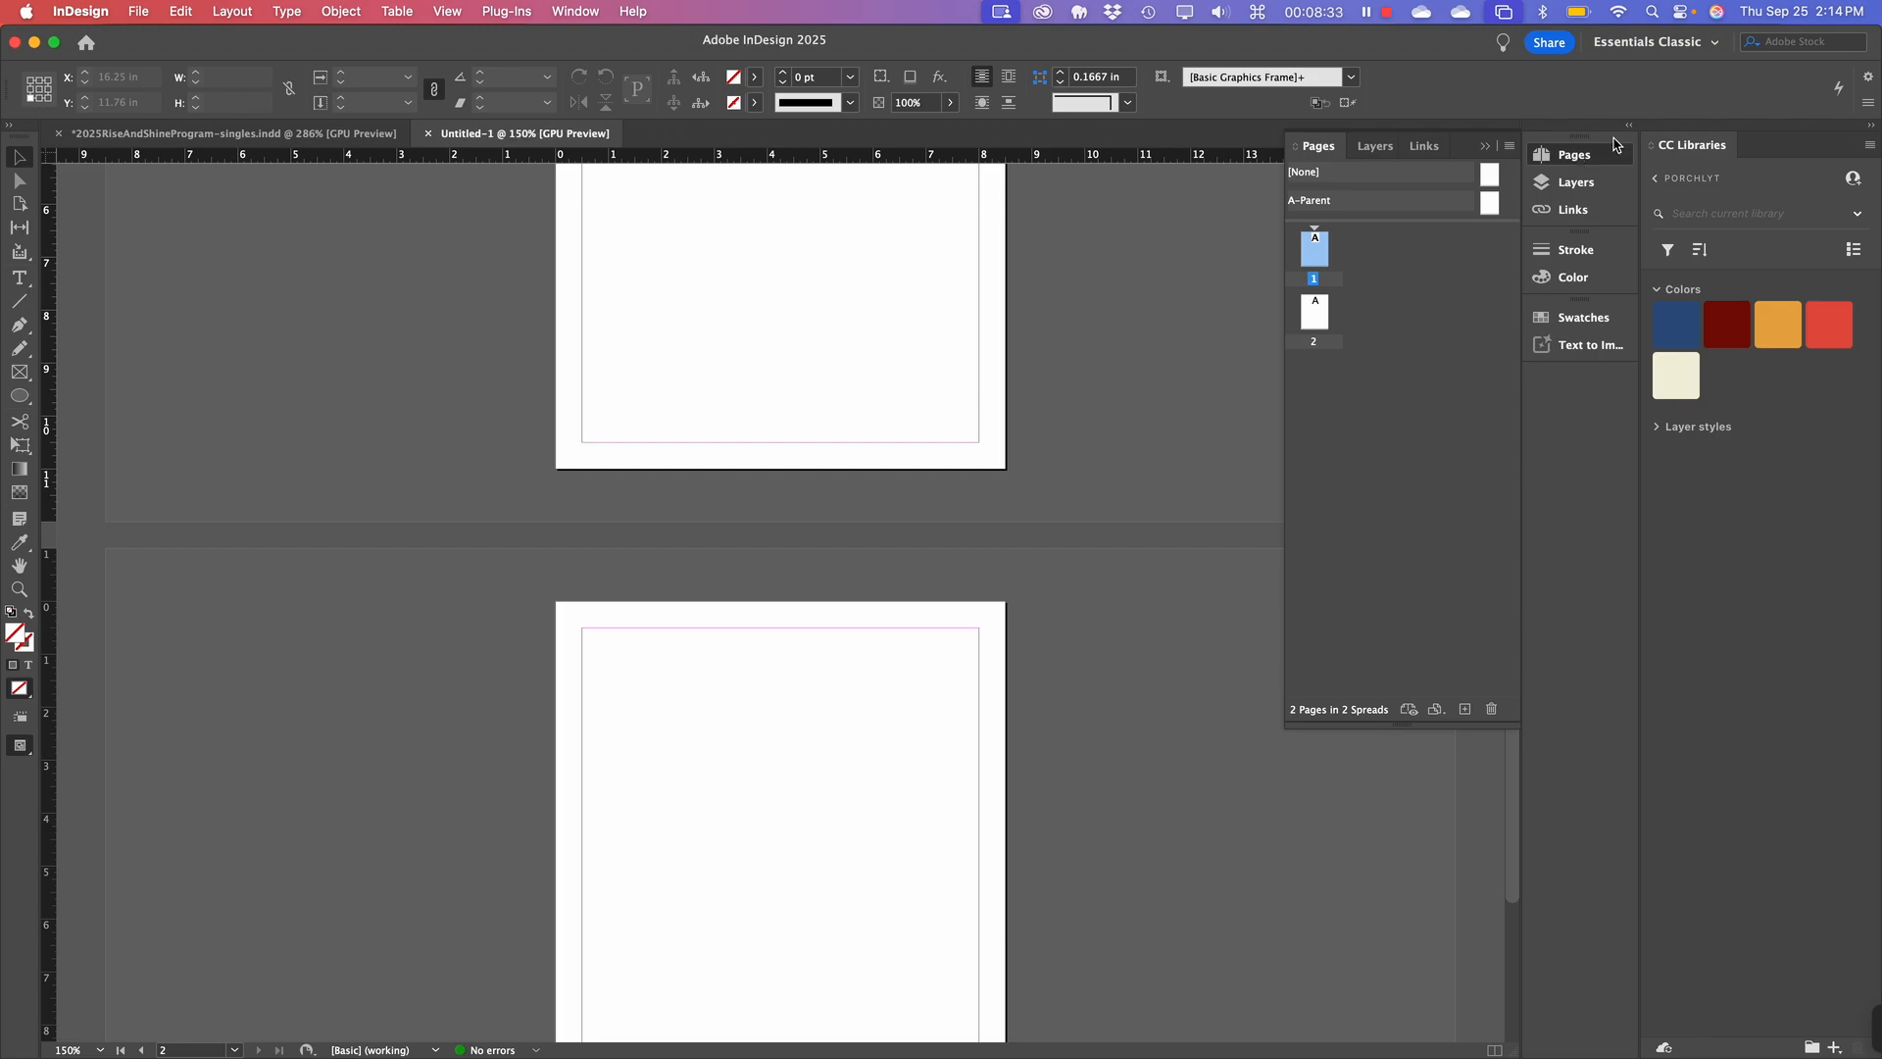
# Switch the dock to the Layers panel to see Untitled-1's single Layer 1.
pyautogui.click(1563, 186)
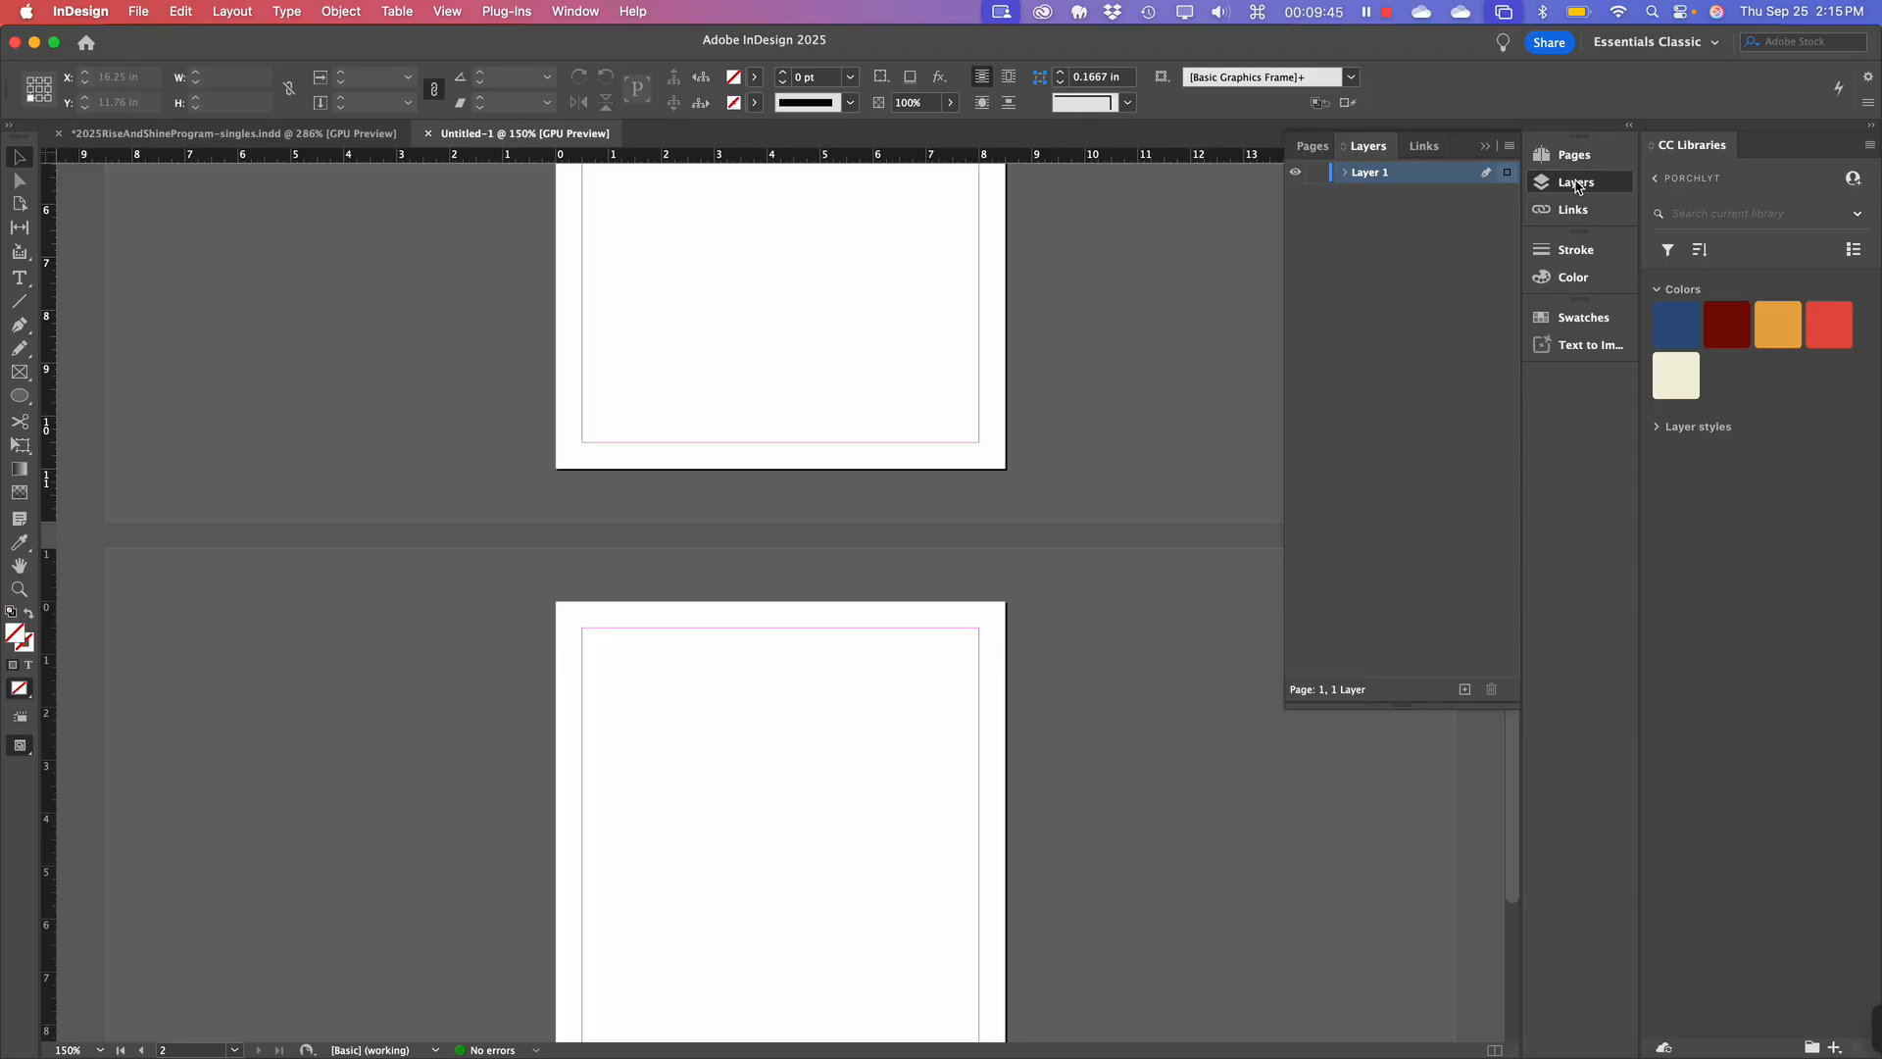
# Collapse Layers, cycle through the Pages, Layers and Links panels, then settle back on Pages.
pyautogui.click(1576, 186)
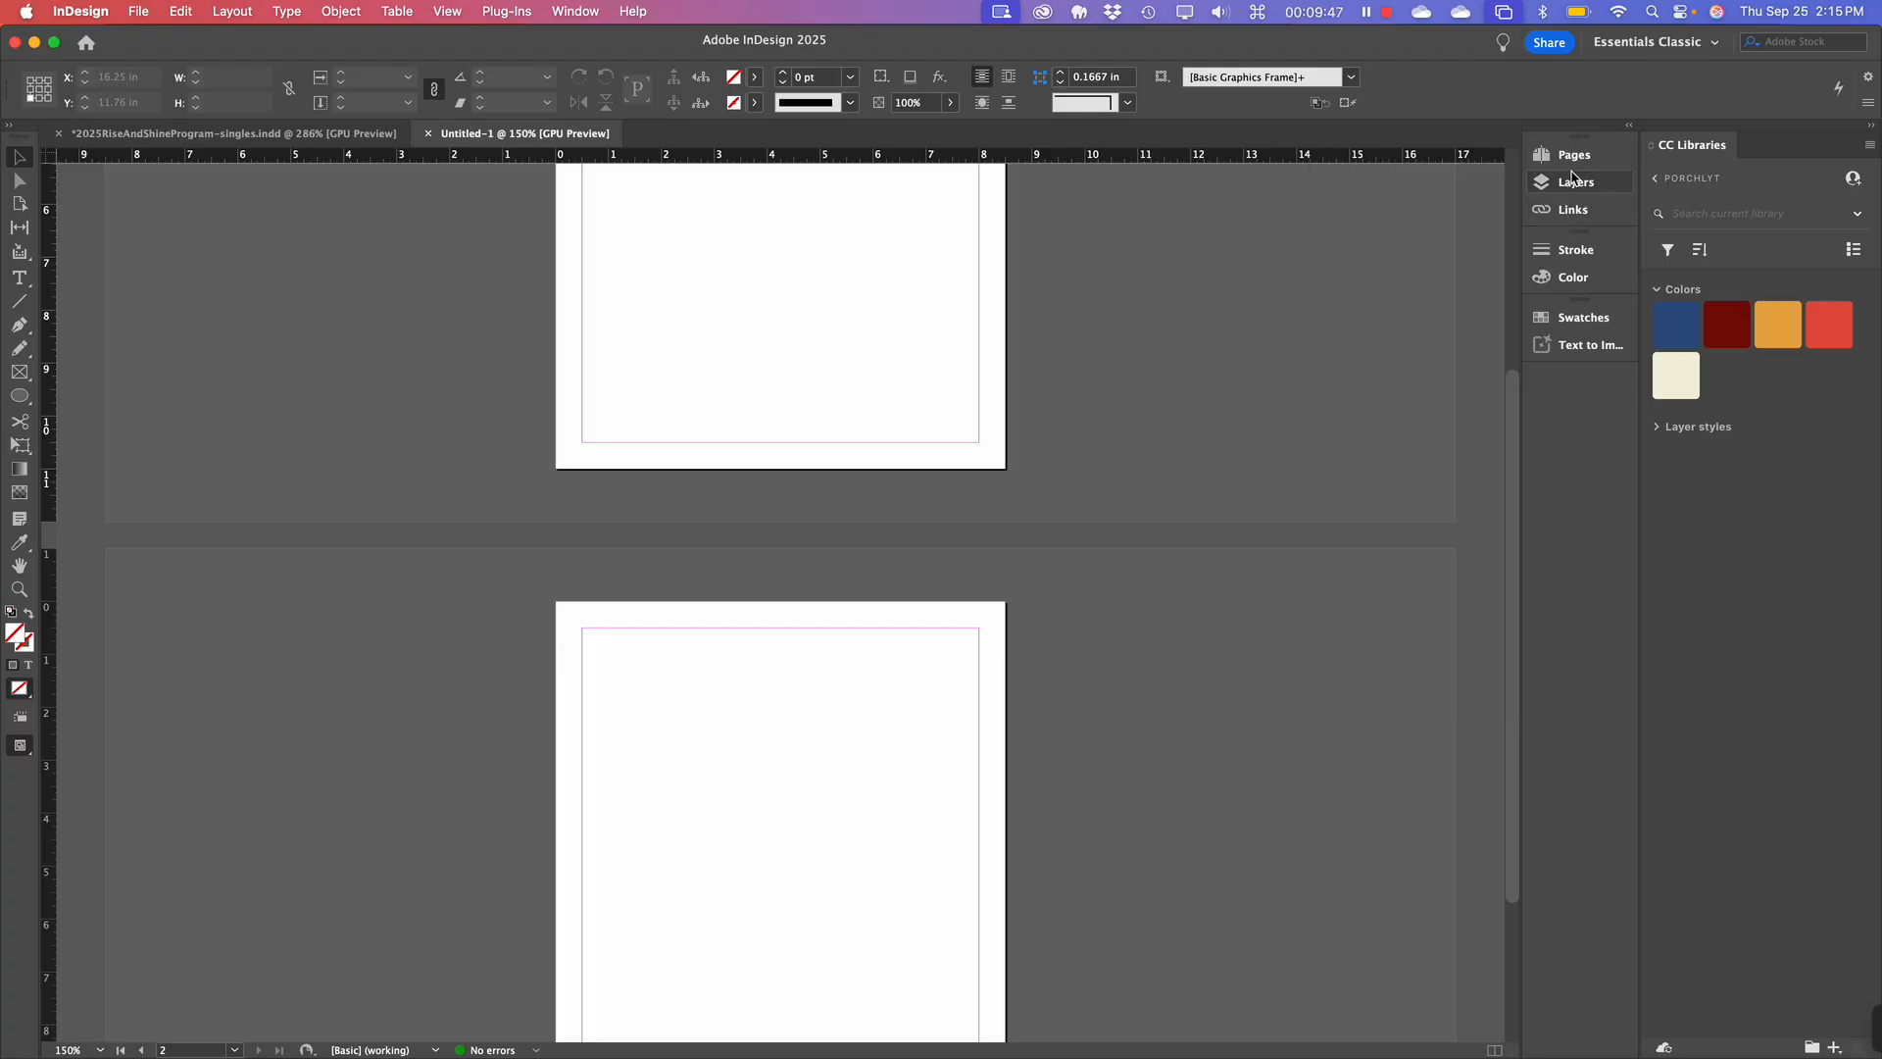
pyautogui.scroll(5, 1217, 354)
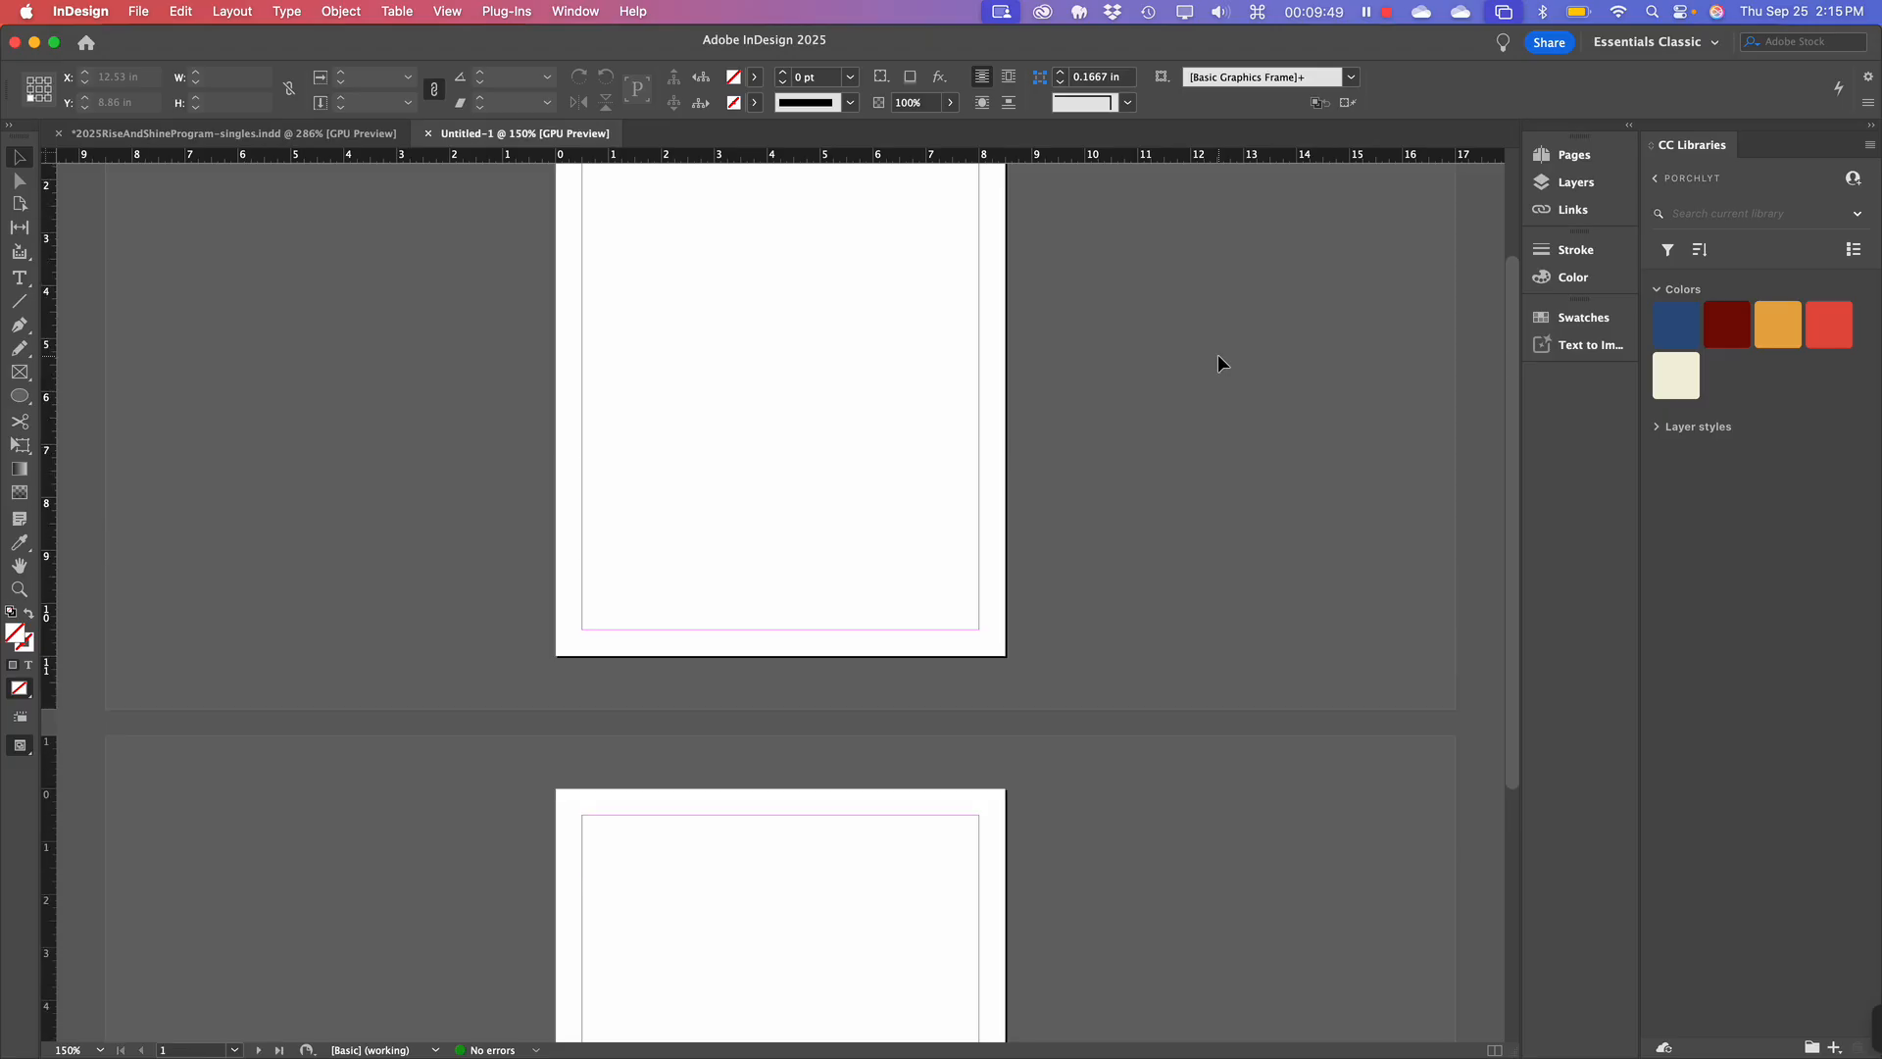
pyautogui.click(1576, 156)
pyautogui.click(1584, 188)
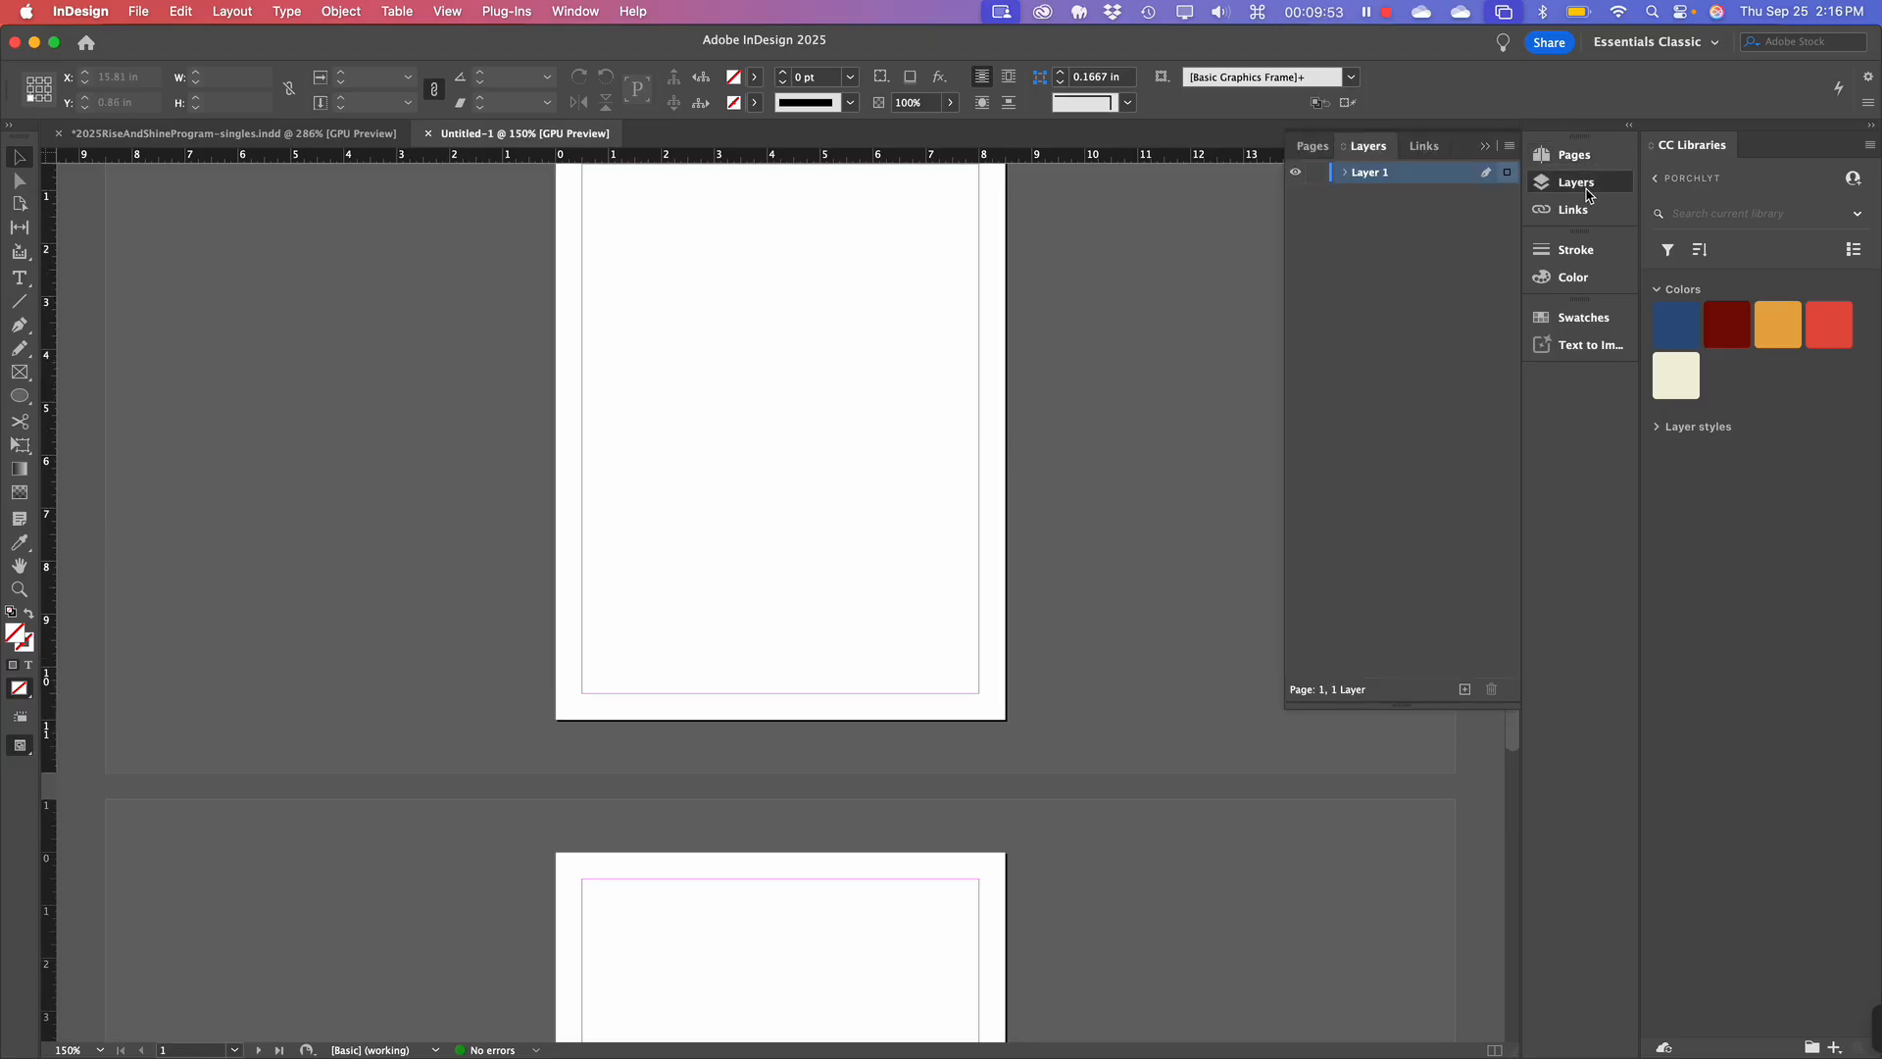
pyautogui.click(1581, 215)
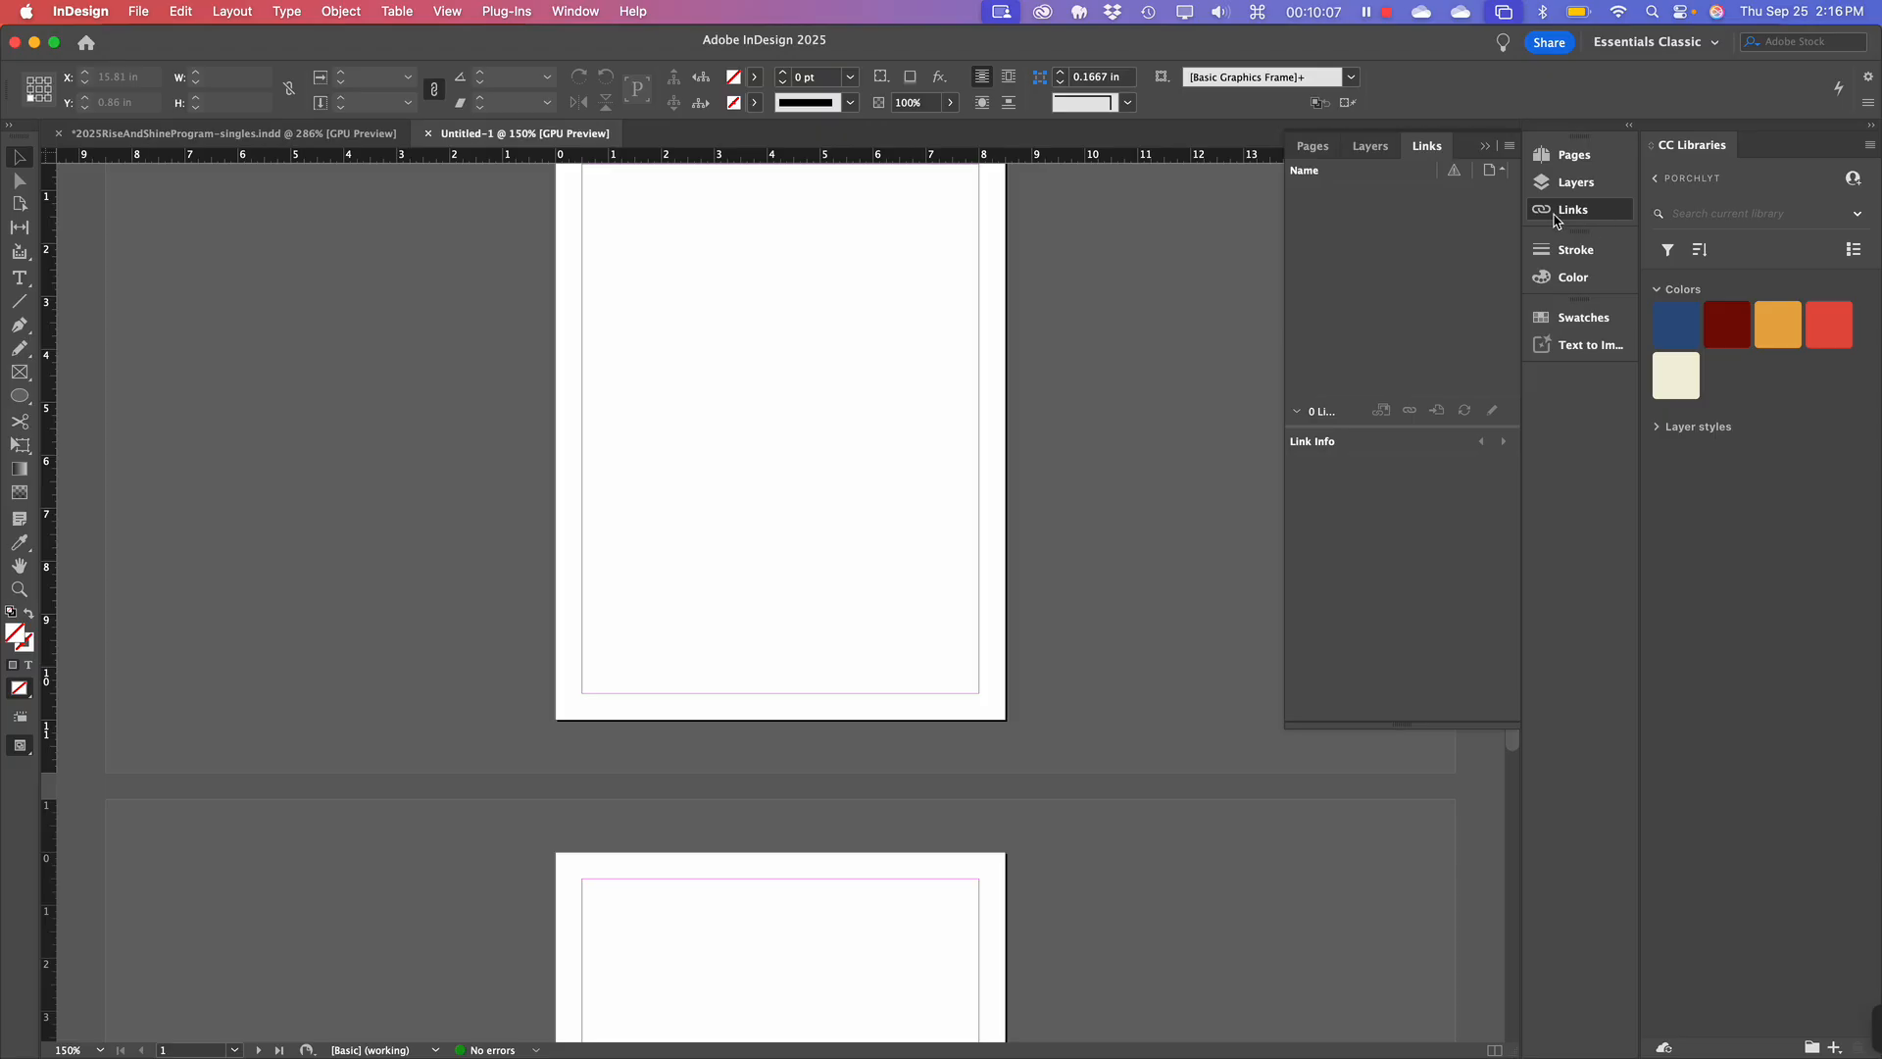
pyautogui.click(1486, 146)
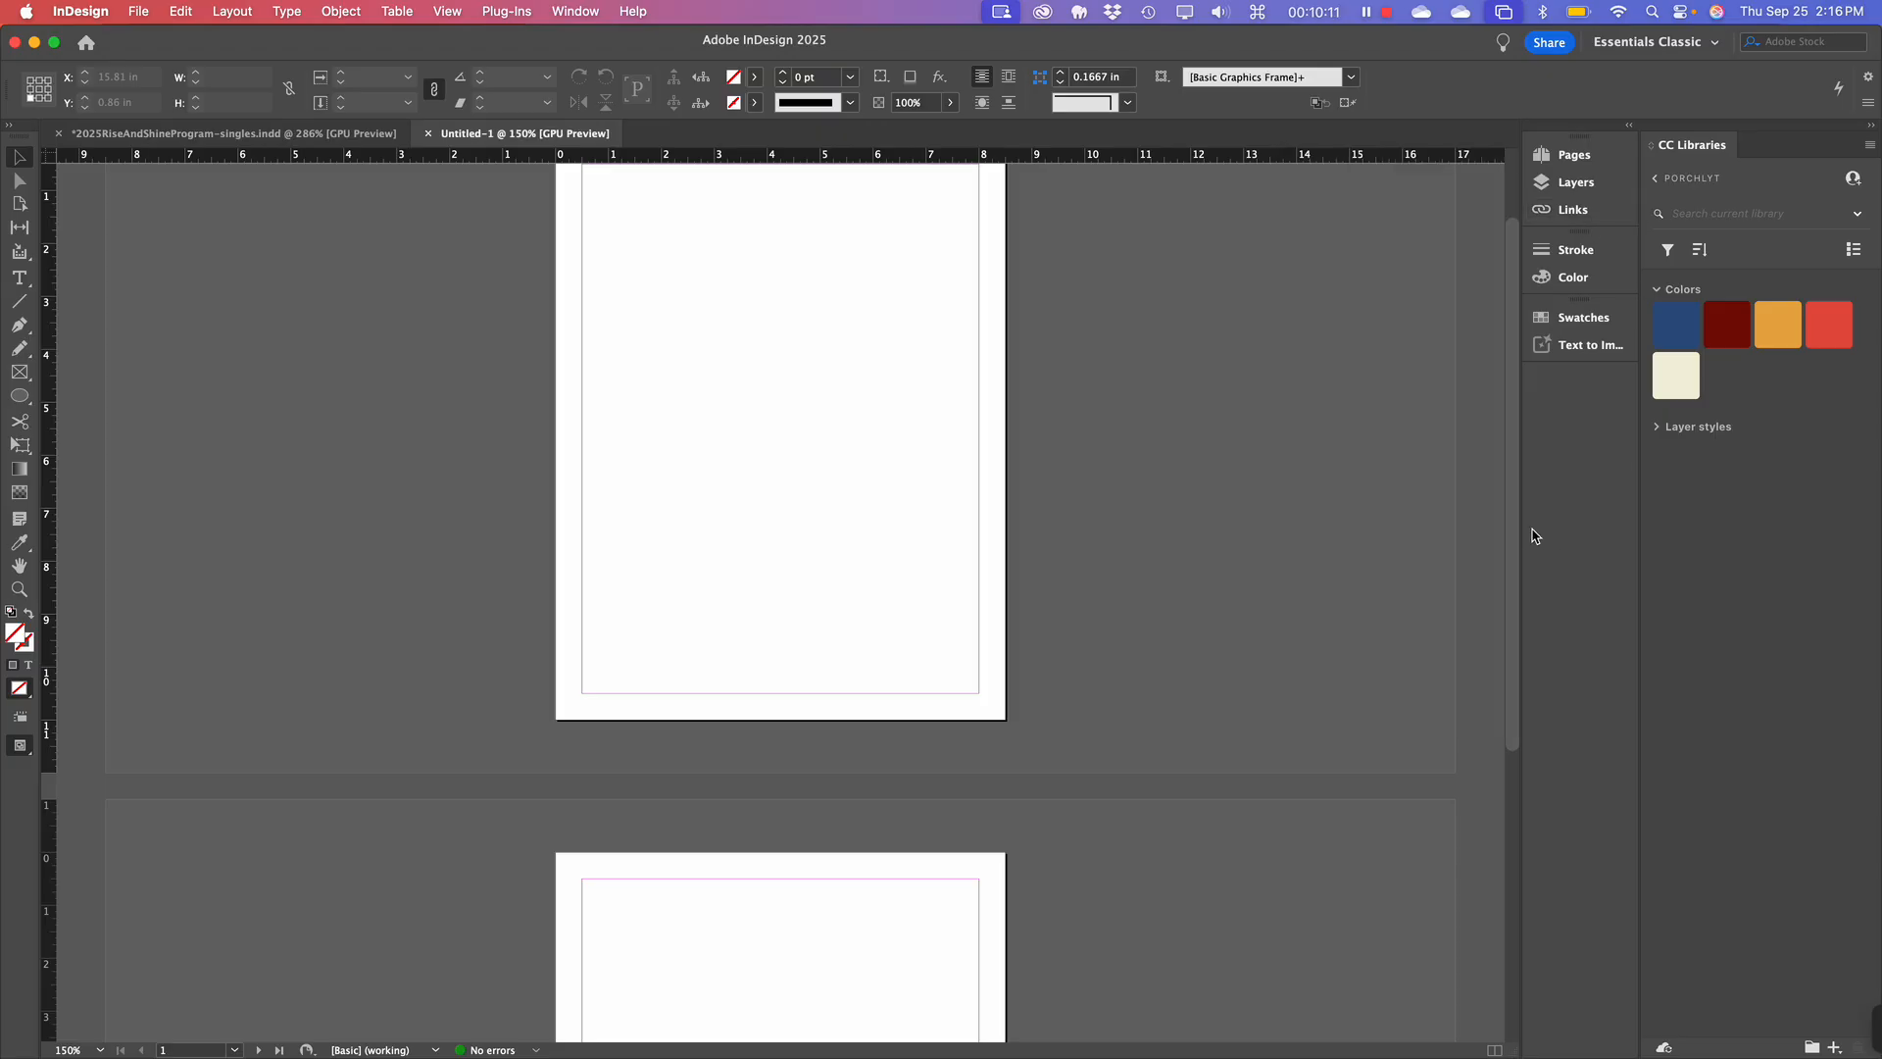
pyautogui.click(1572, 157)
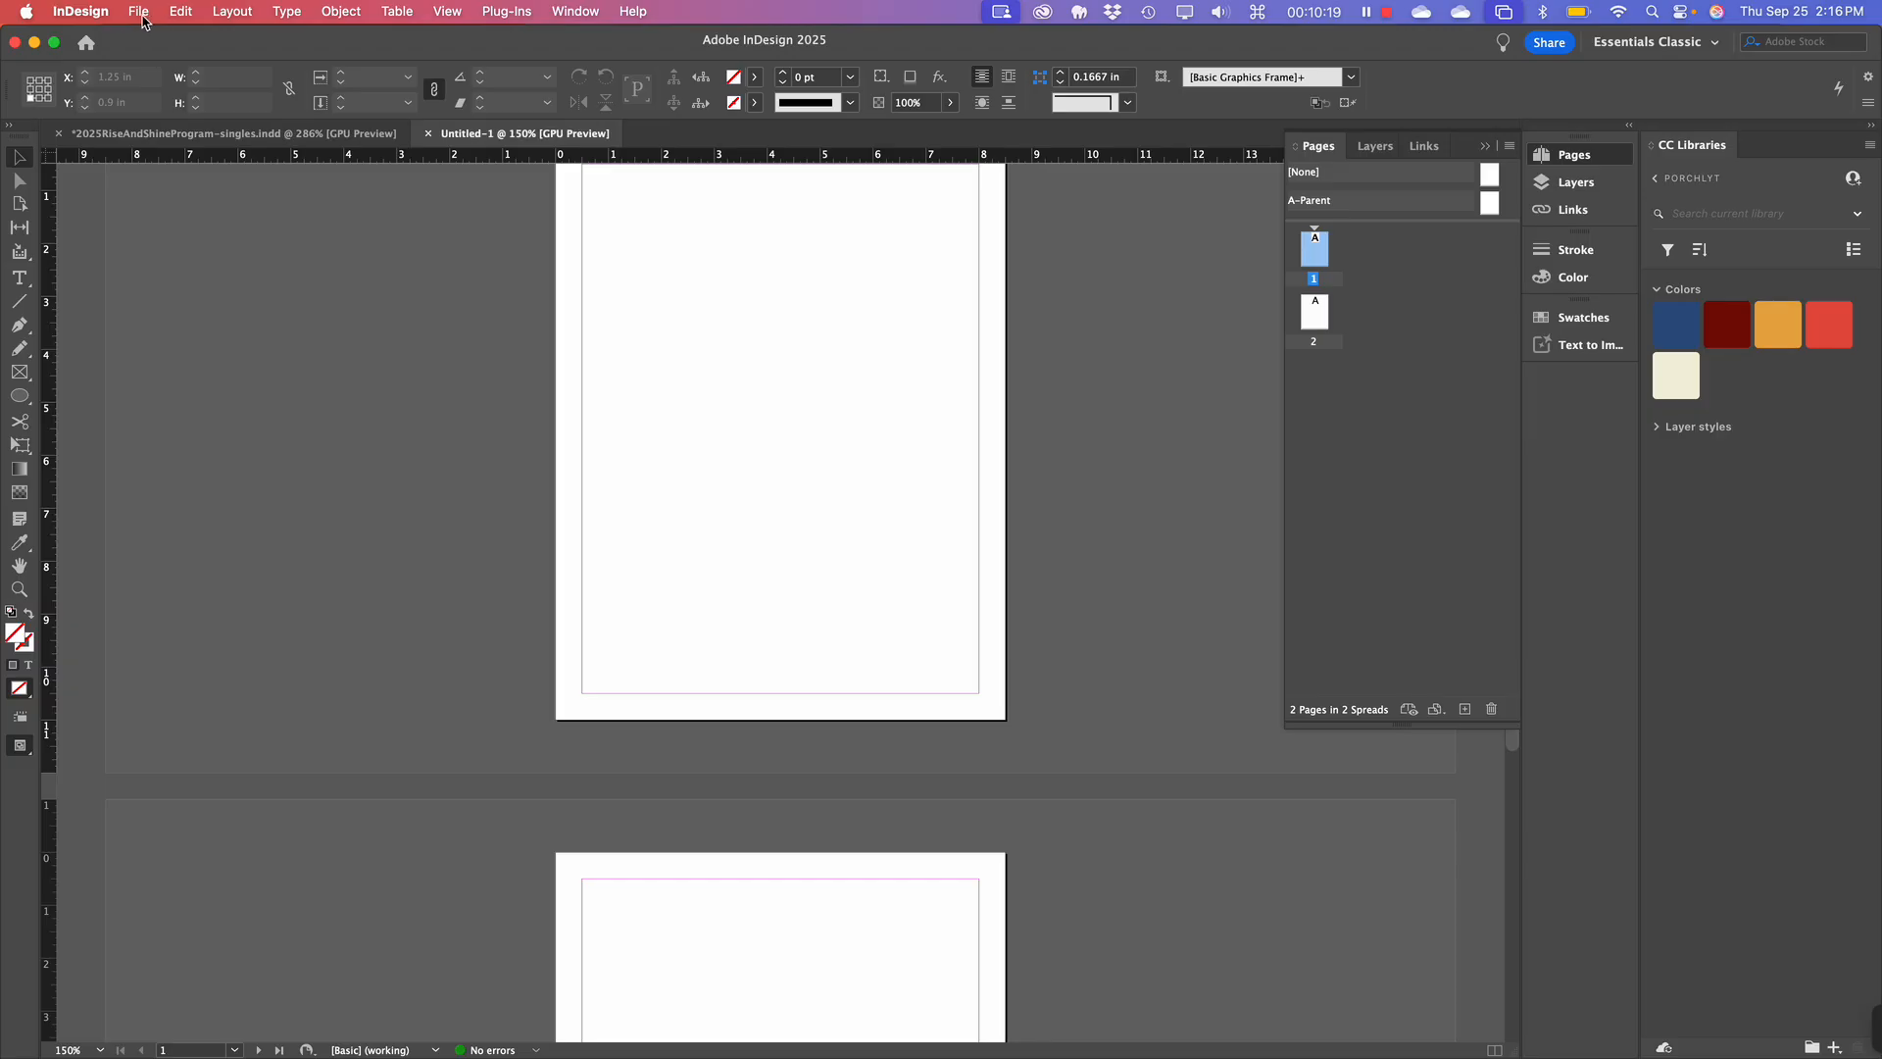
# Create a new Letter document measured in inches with 4 facing pages.
pyautogui.press('super+n')
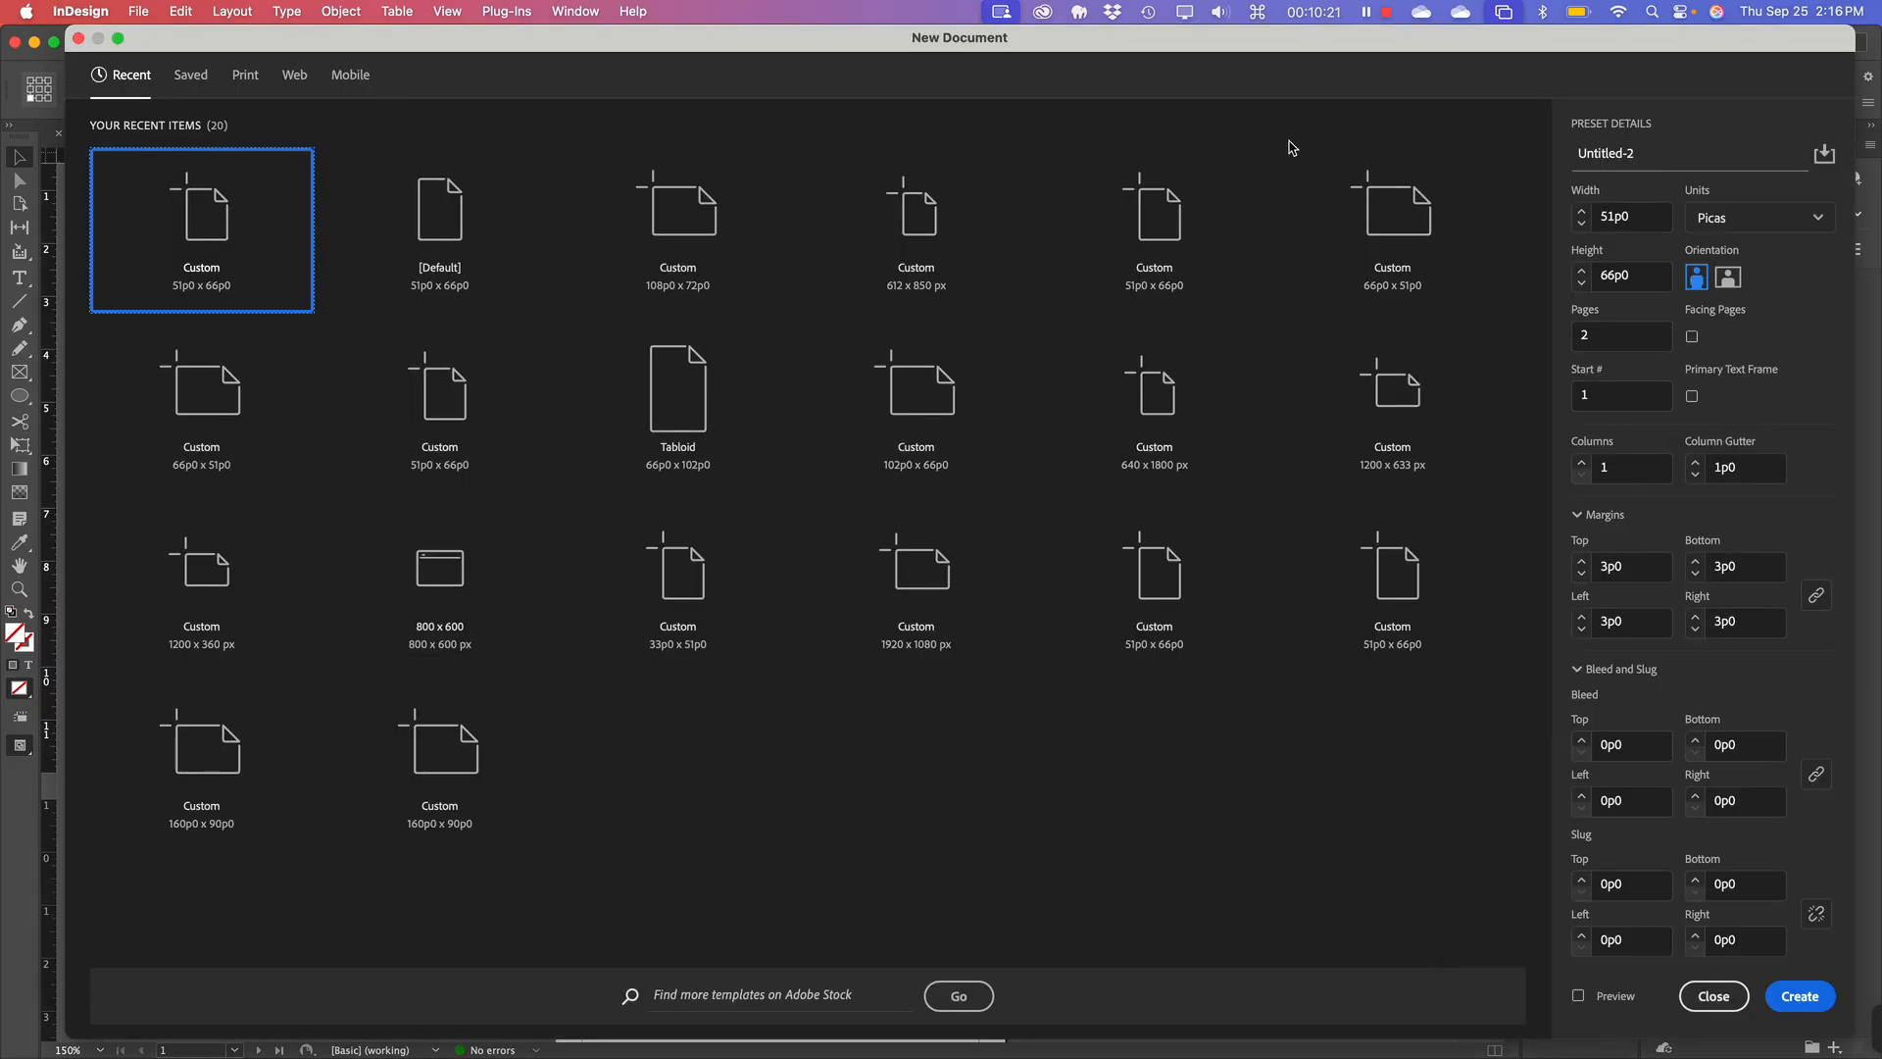
pyautogui.click(1725, 220)
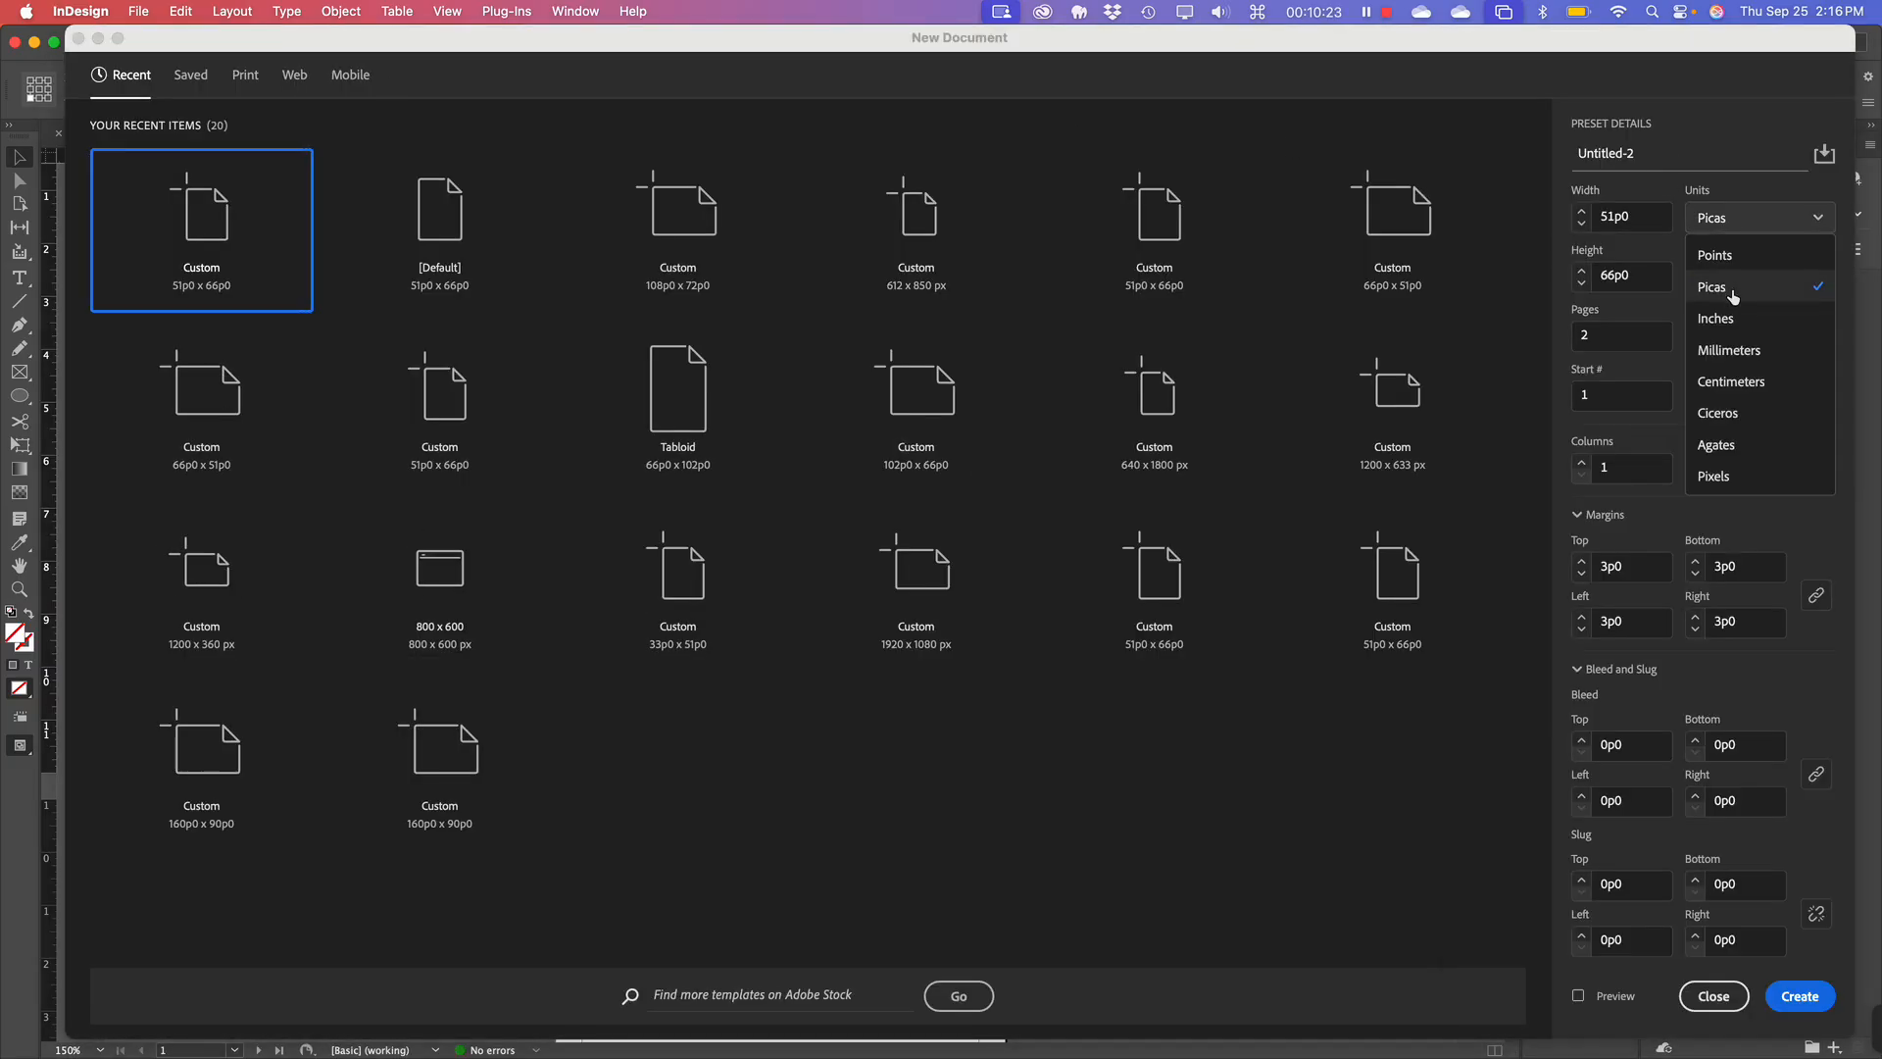
pyautogui.click(1717, 318)
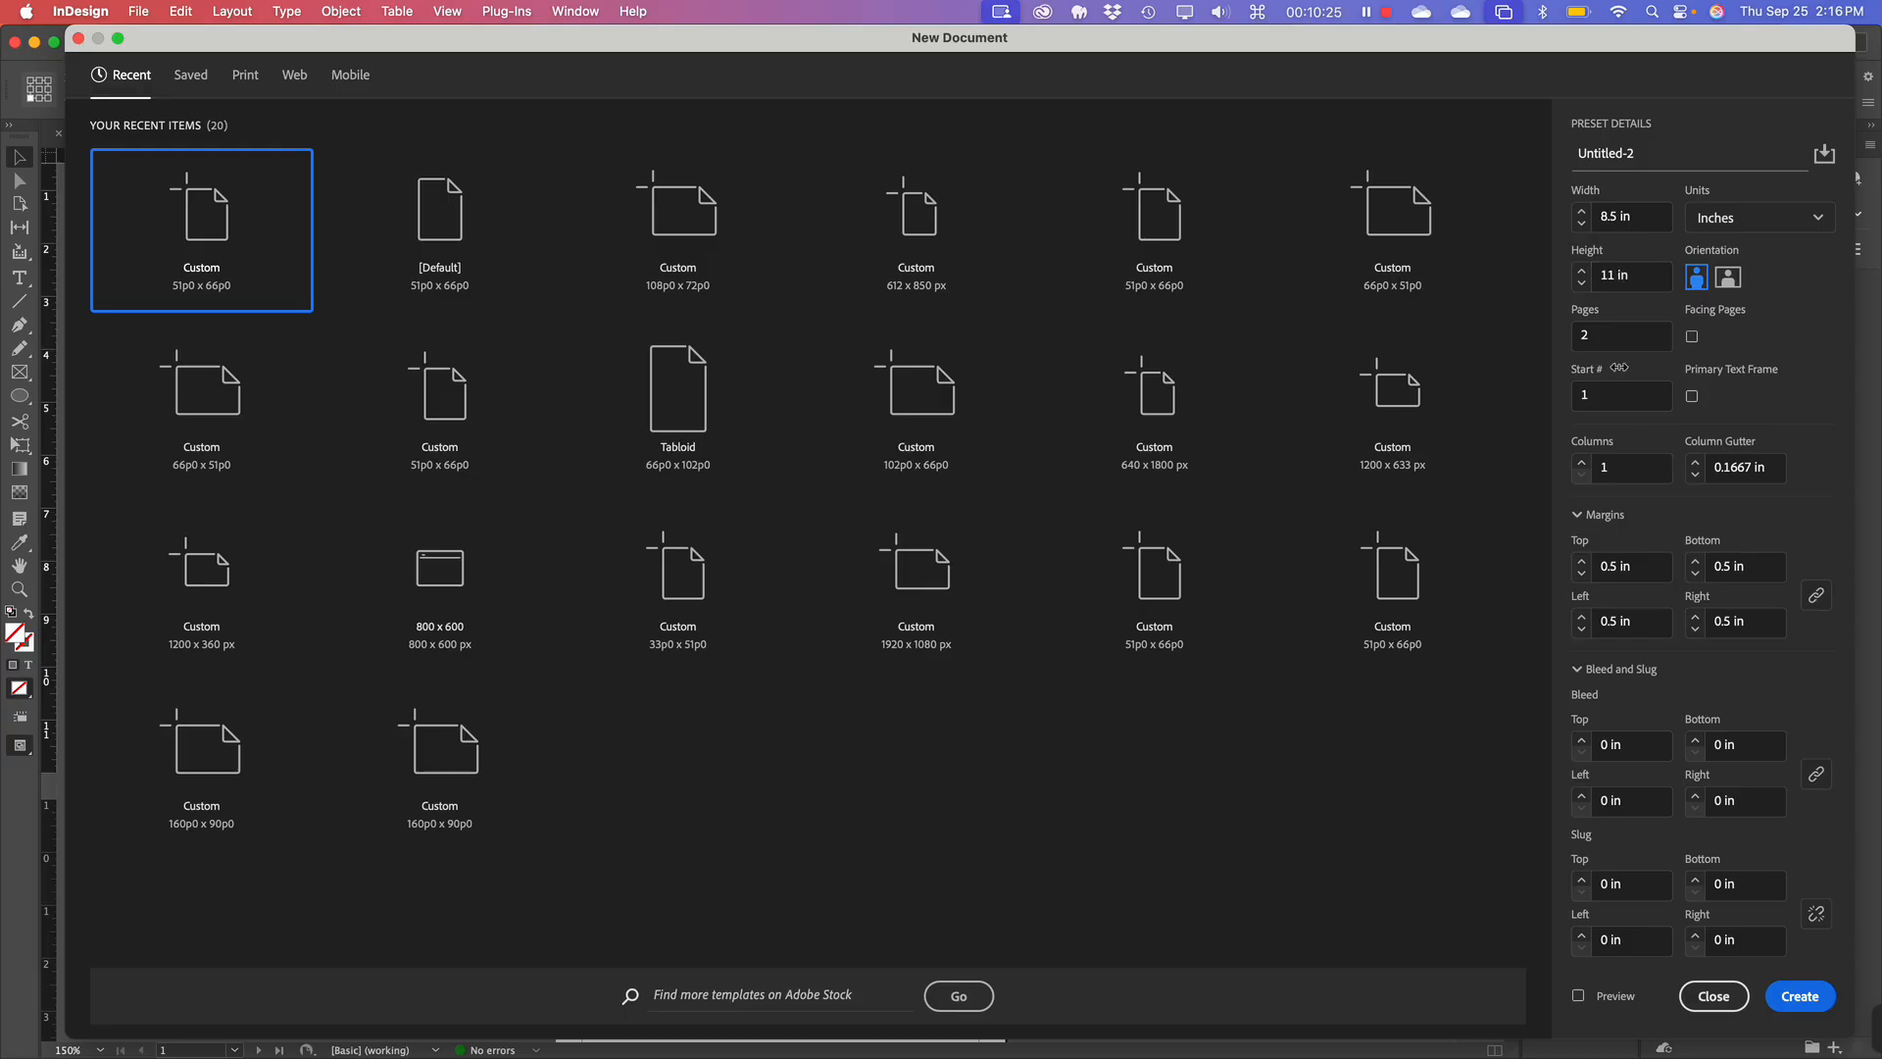
pyautogui.moveTo(1604, 333); pyautogui.dragTo(1555, 328)
pyautogui.write('4')
pyautogui.click(1691, 338)
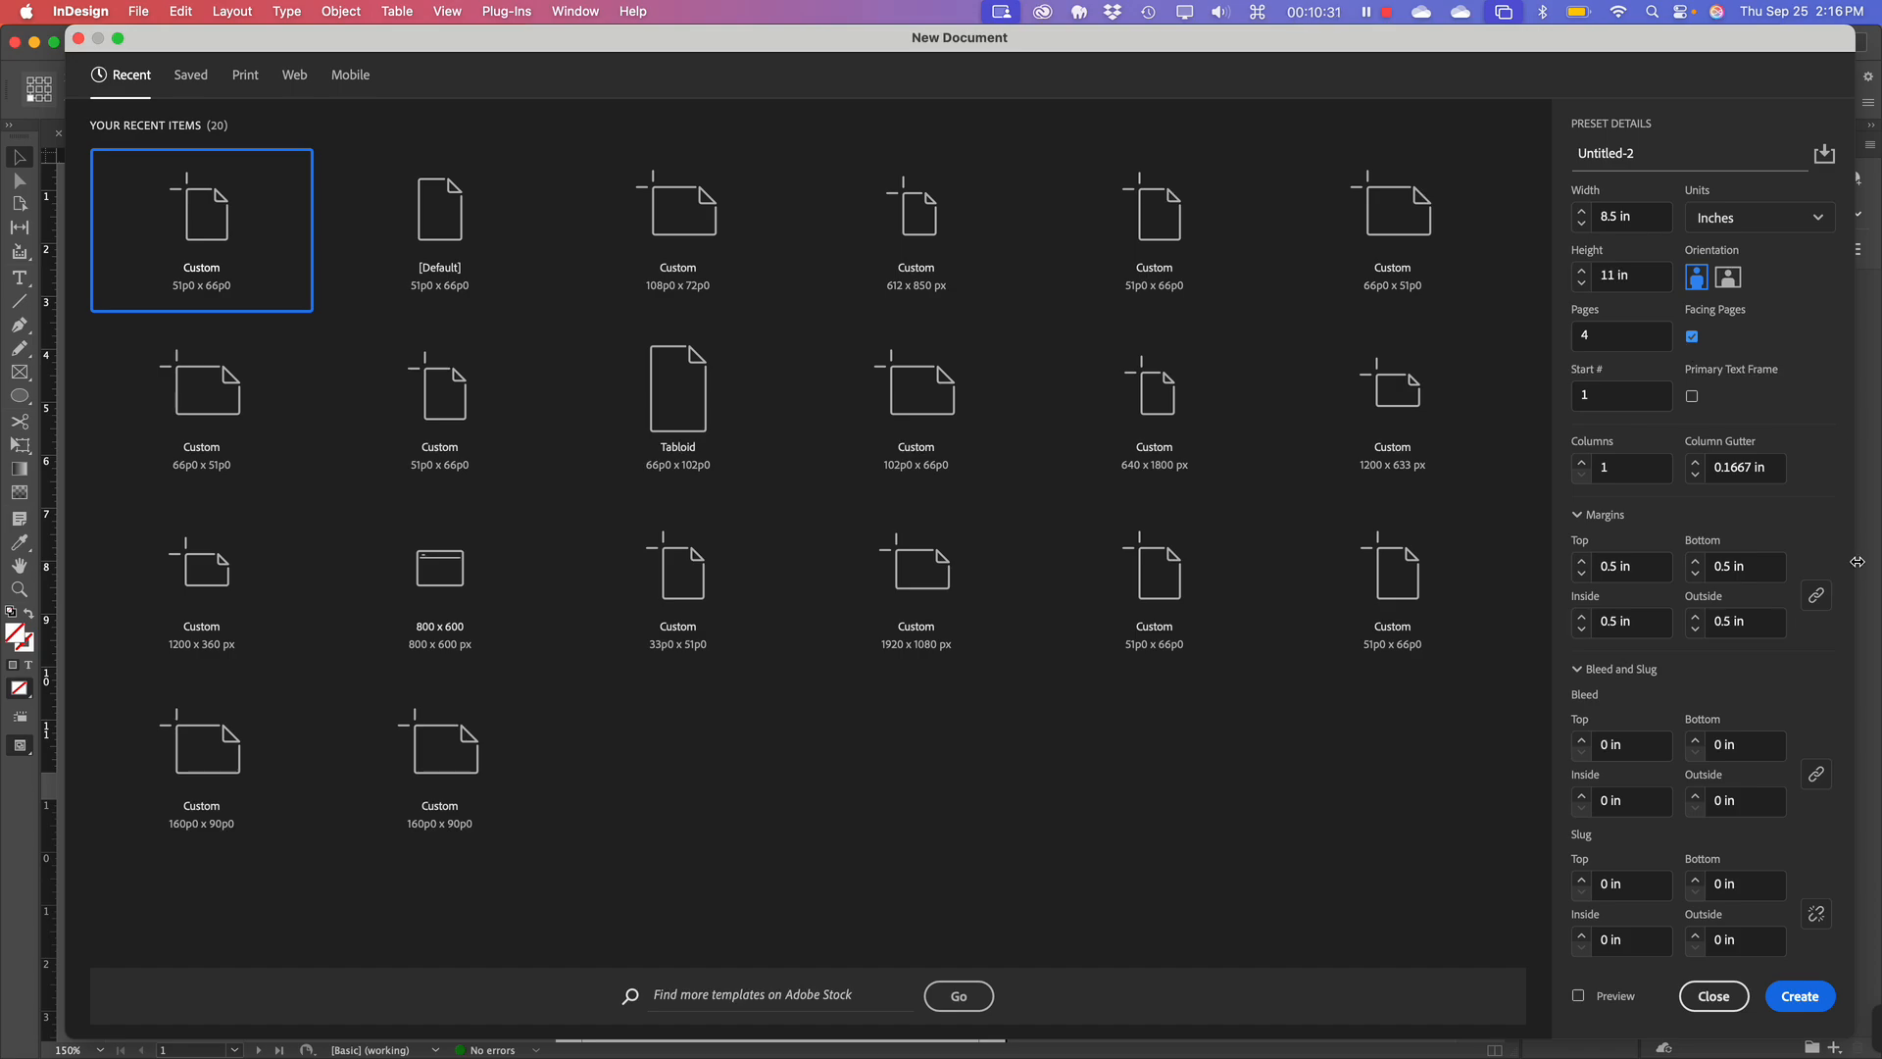
pyautogui.click(1803, 1004)
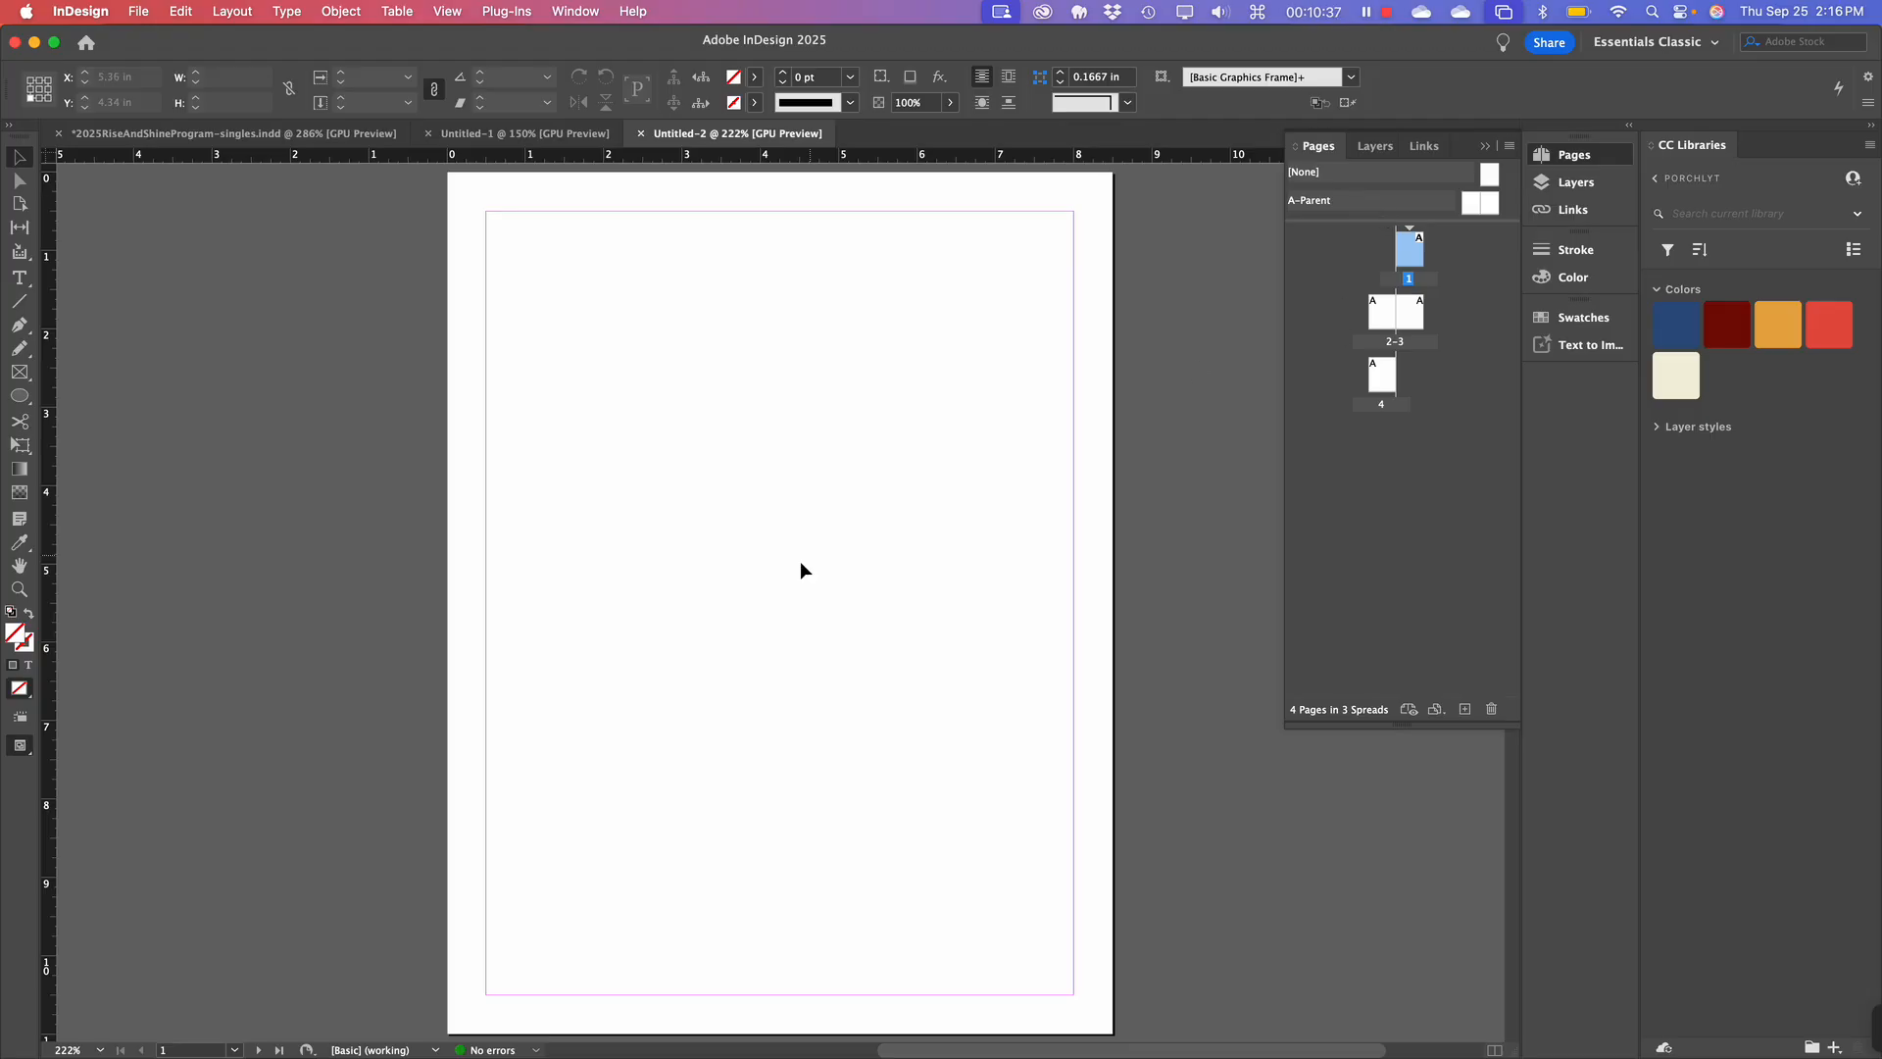
pyautogui.scroll(-10, 790, 581)
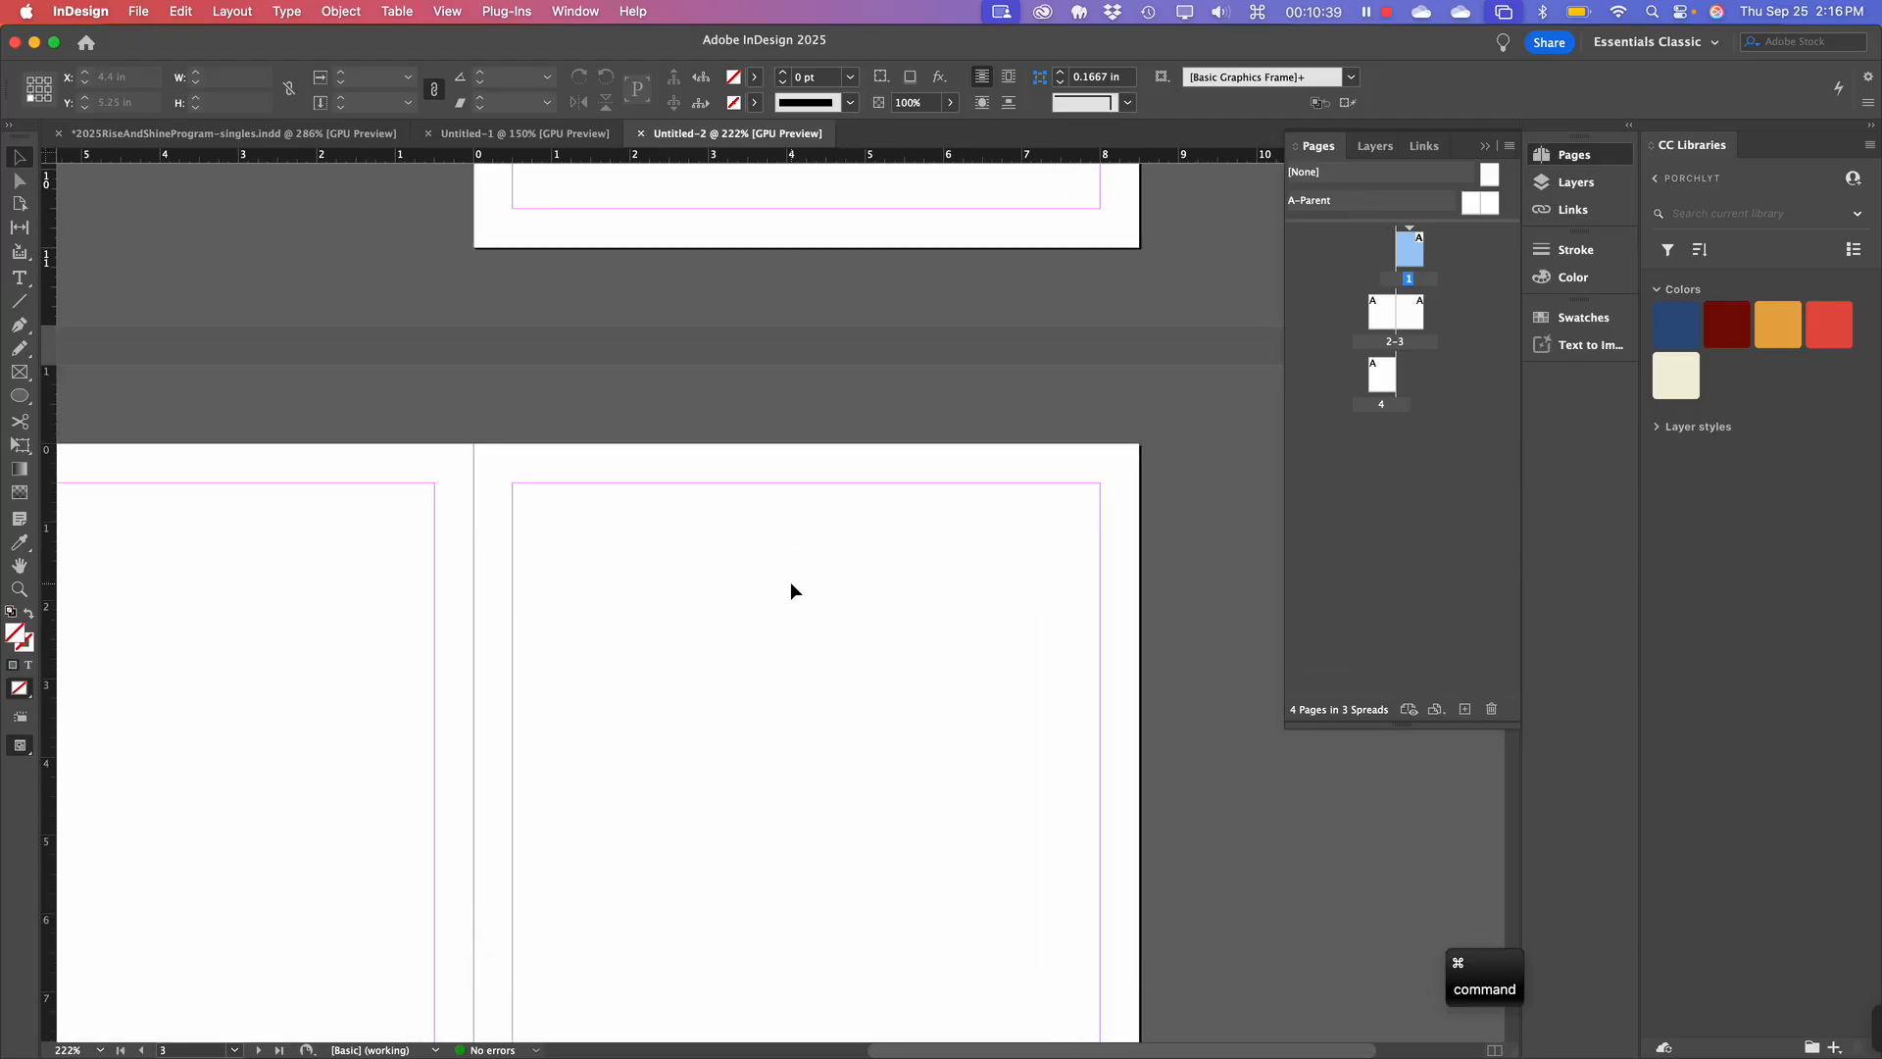
pyautogui.press('super+minus')
pyautogui.press('super+minus')
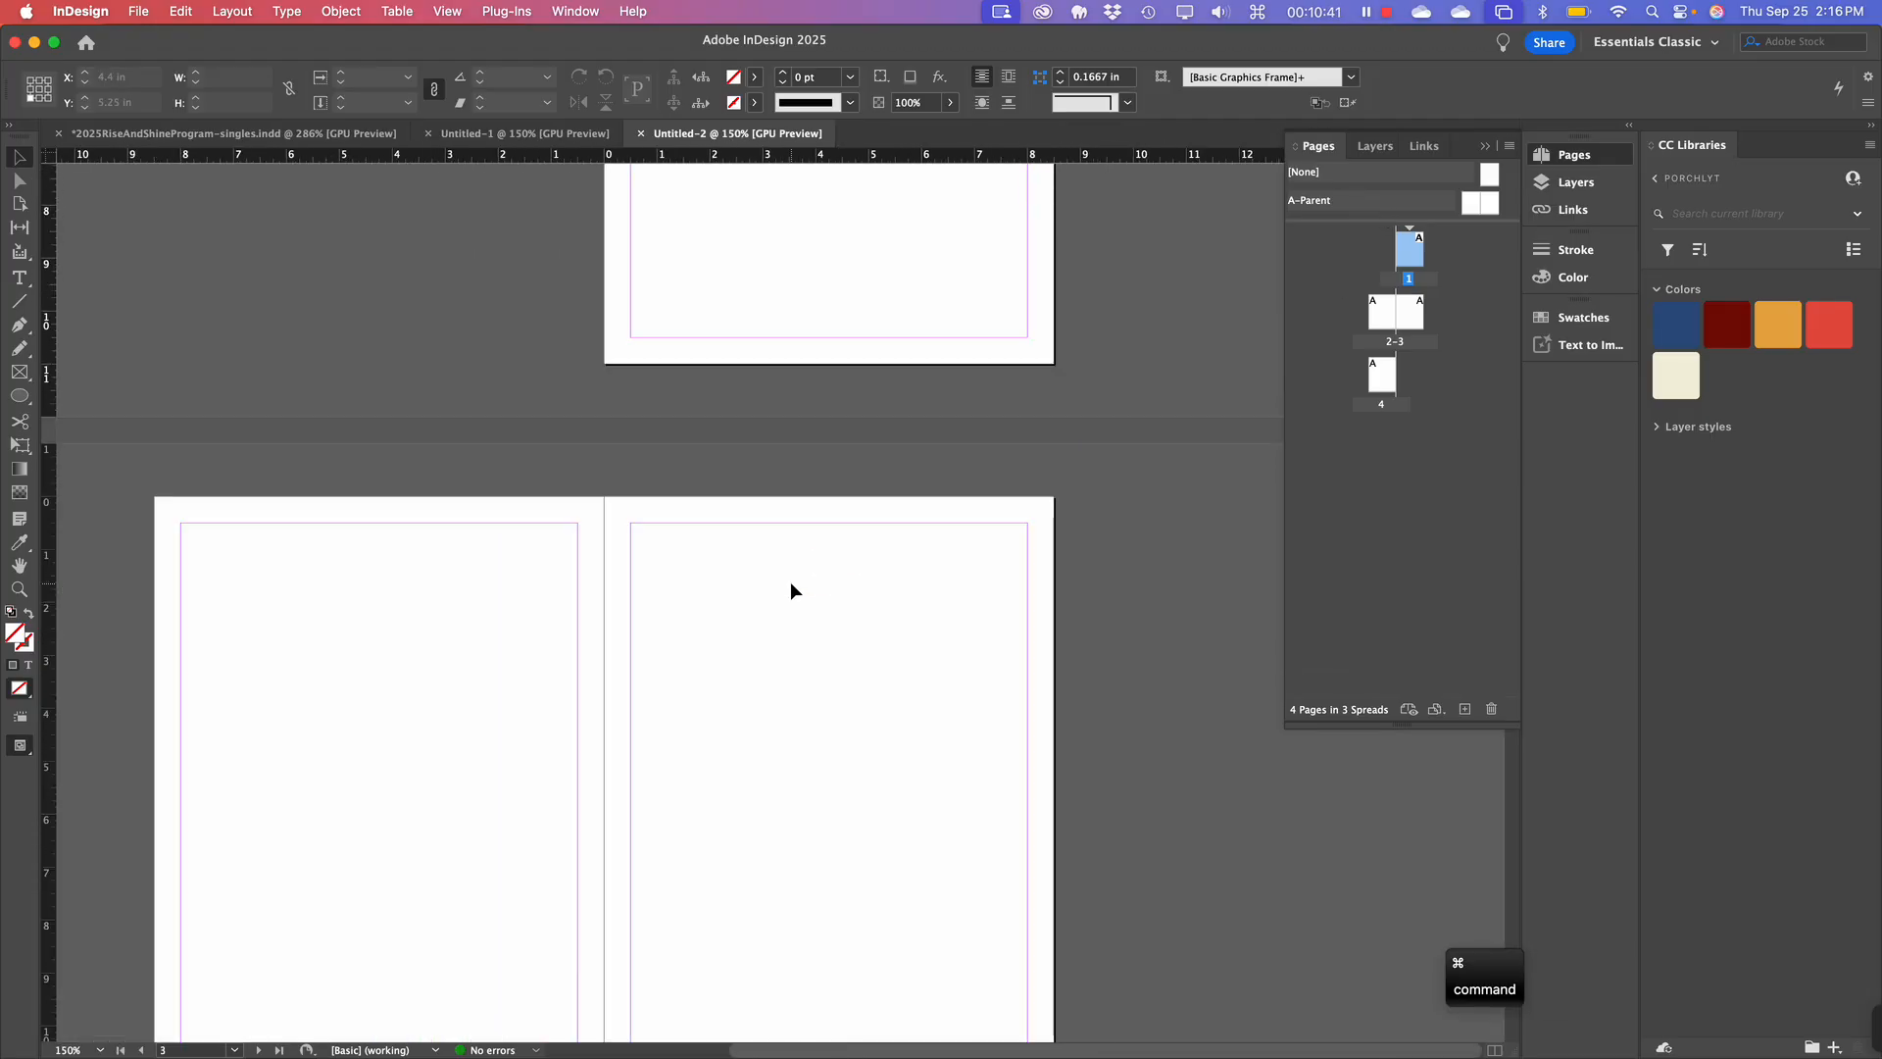
pyautogui.scroll(-5, 775, 587)
pyautogui.scroll(7, 775, 587)
pyautogui.hscroll(-1, 775, 586)
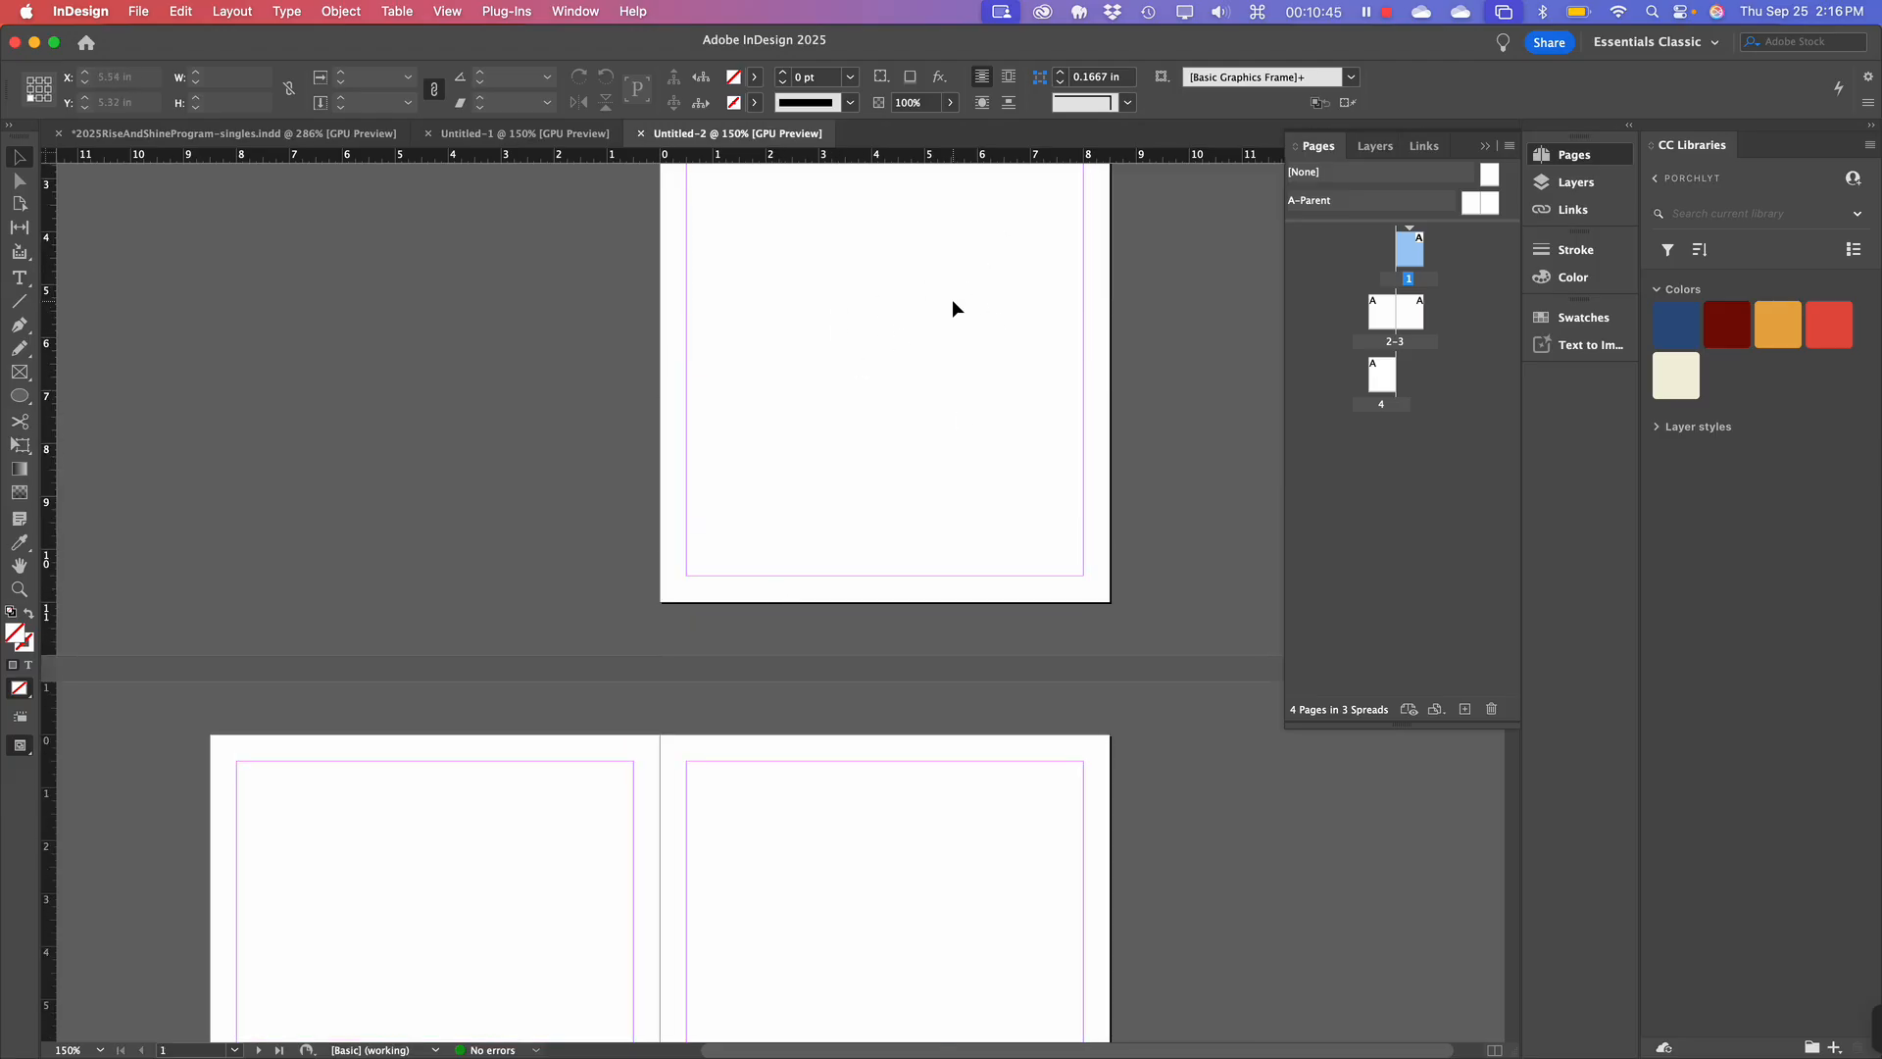
pyautogui.scroll(-5, 953, 301)
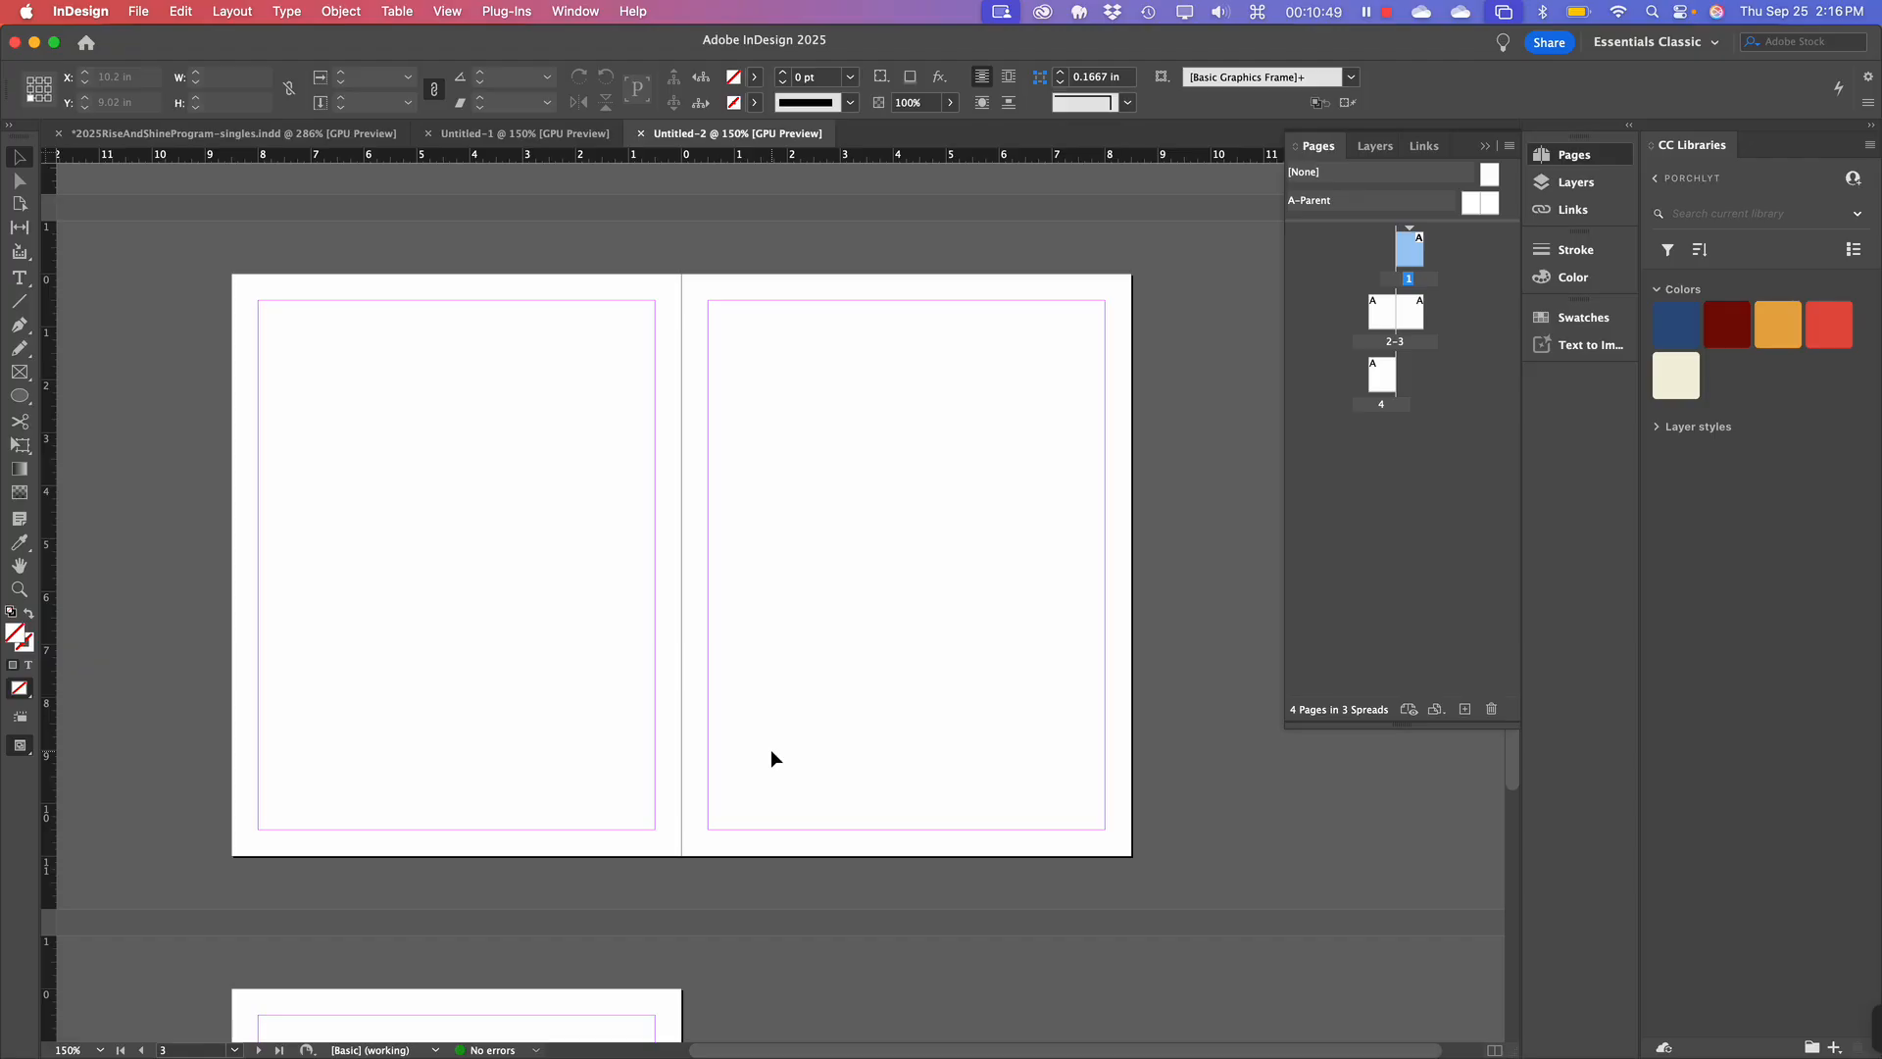
pyautogui.scroll(-4, 770, 755)
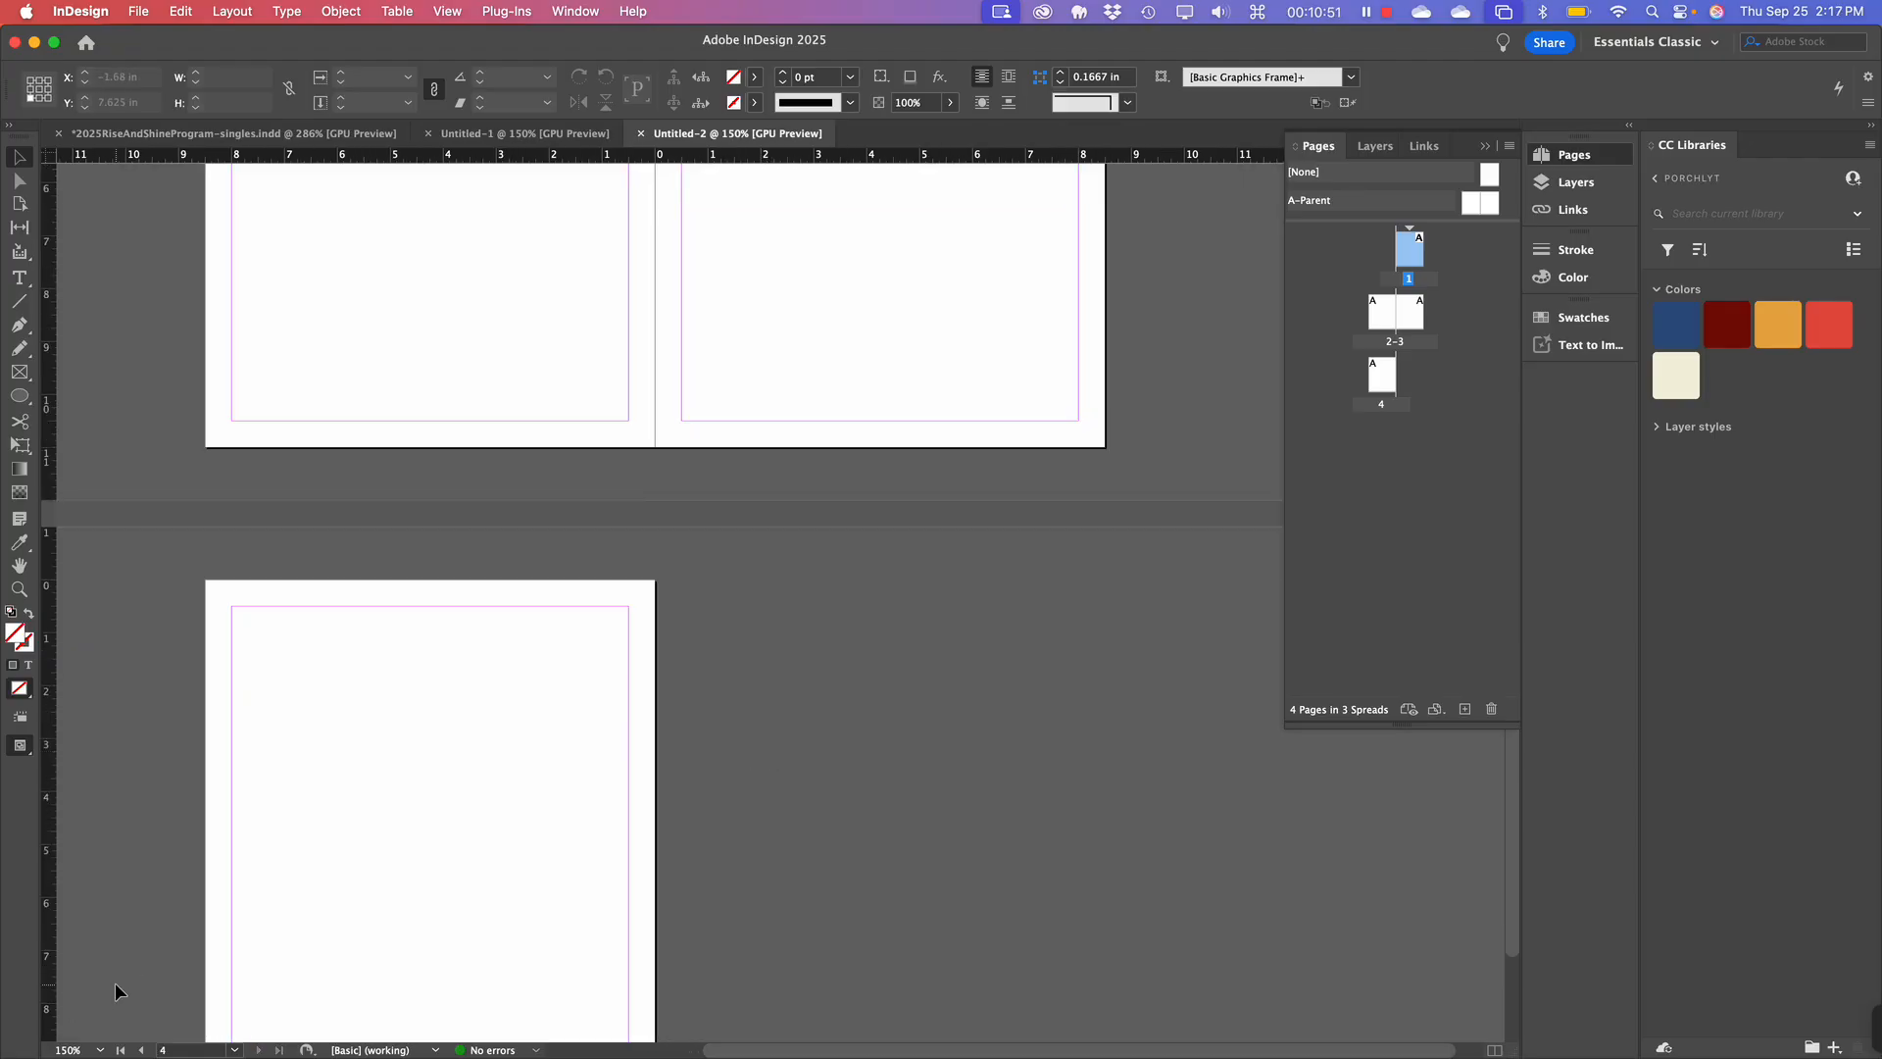
pyautogui.scroll(4, 115, 982)
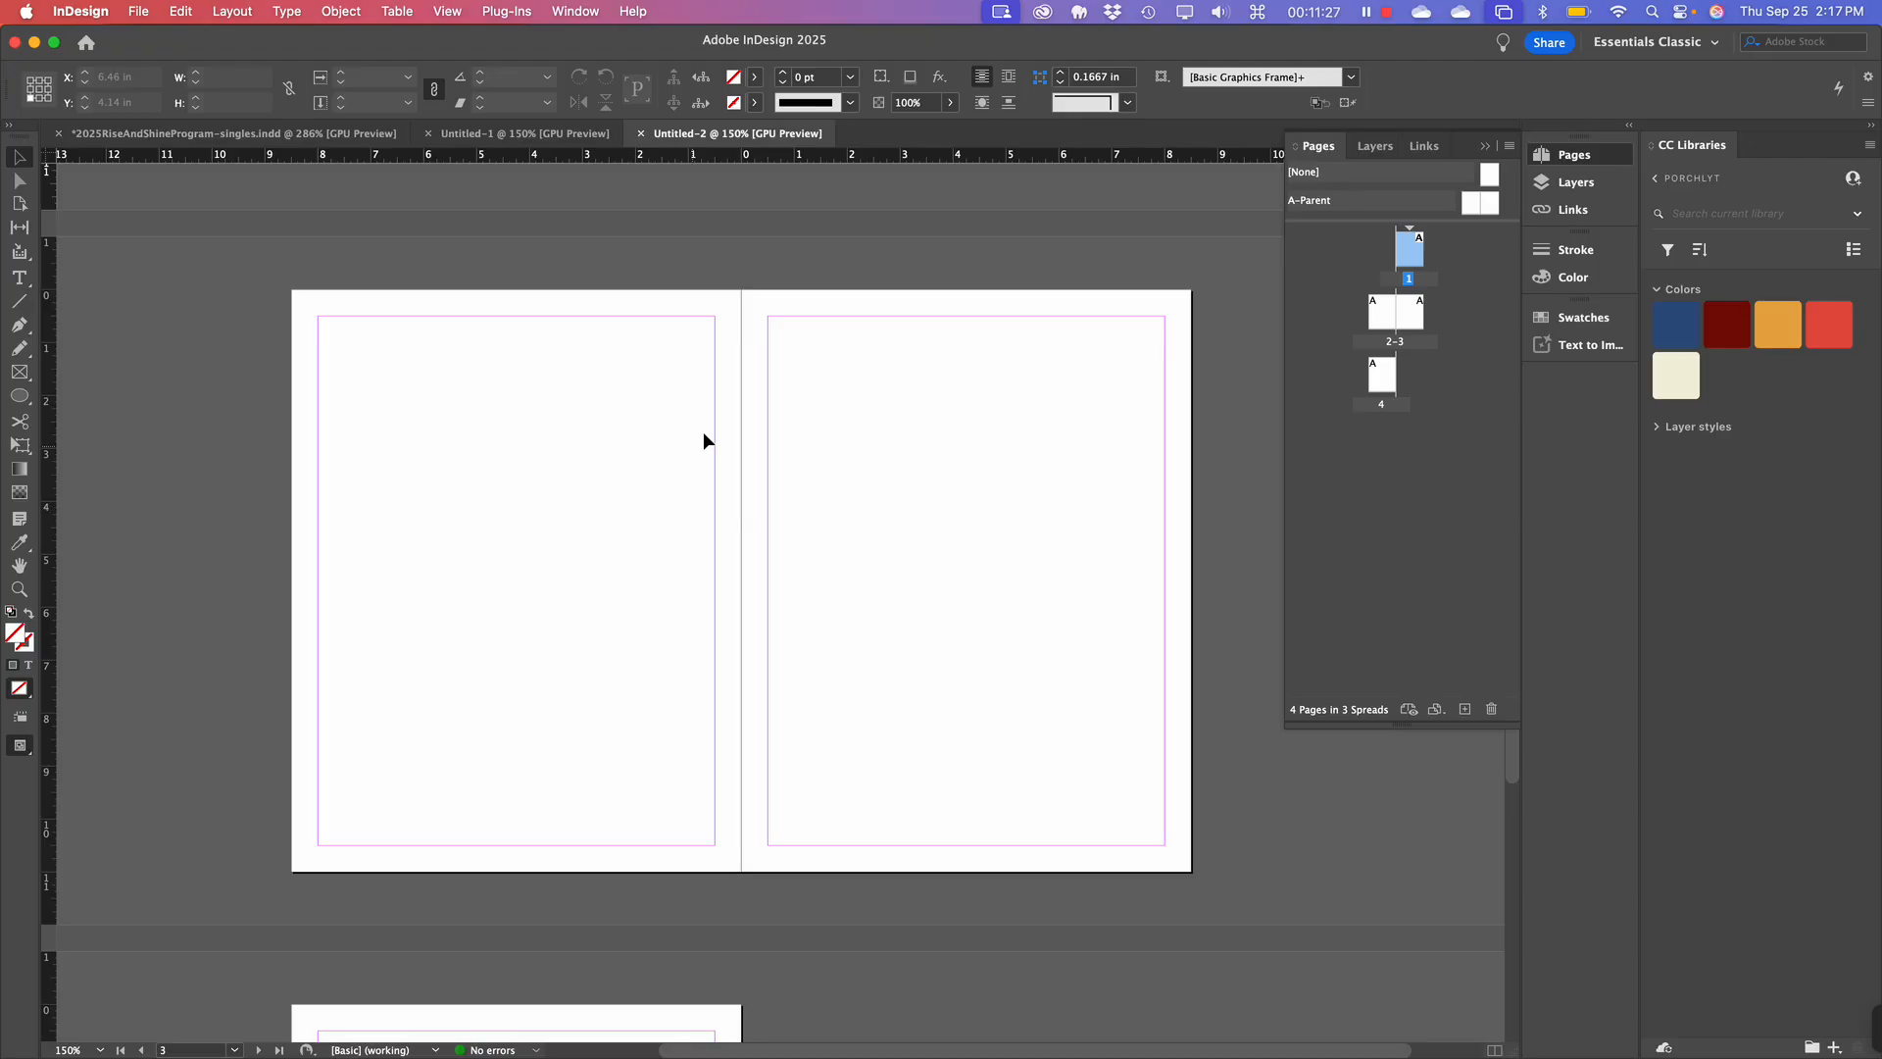
# Deselect page 1, widen the Pages panel, and enlarge its parent pages section.
pyautogui.click(1438, 467)
pyautogui.moveTo(1282, 429); pyautogui.dragTo(1251, 428)
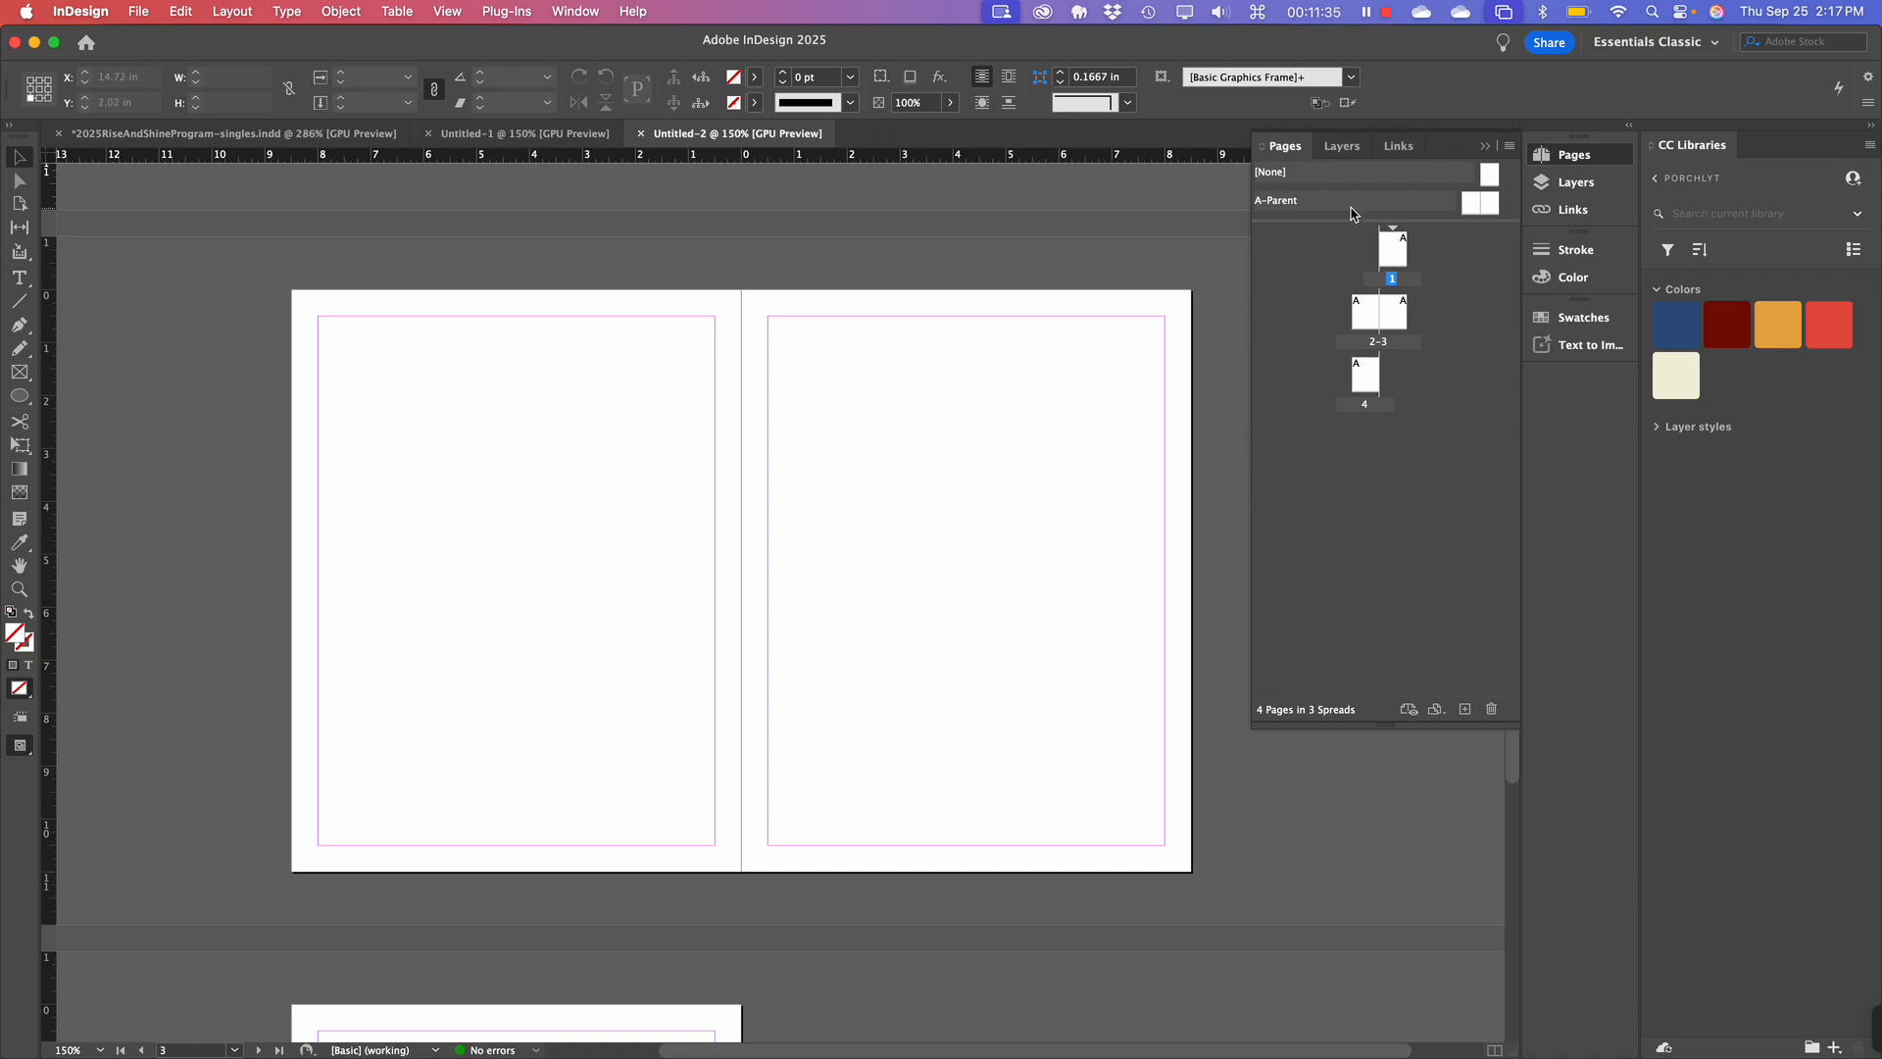
pyautogui.moveTo(1350, 221); pyautogui.dragTo(1351, 273)
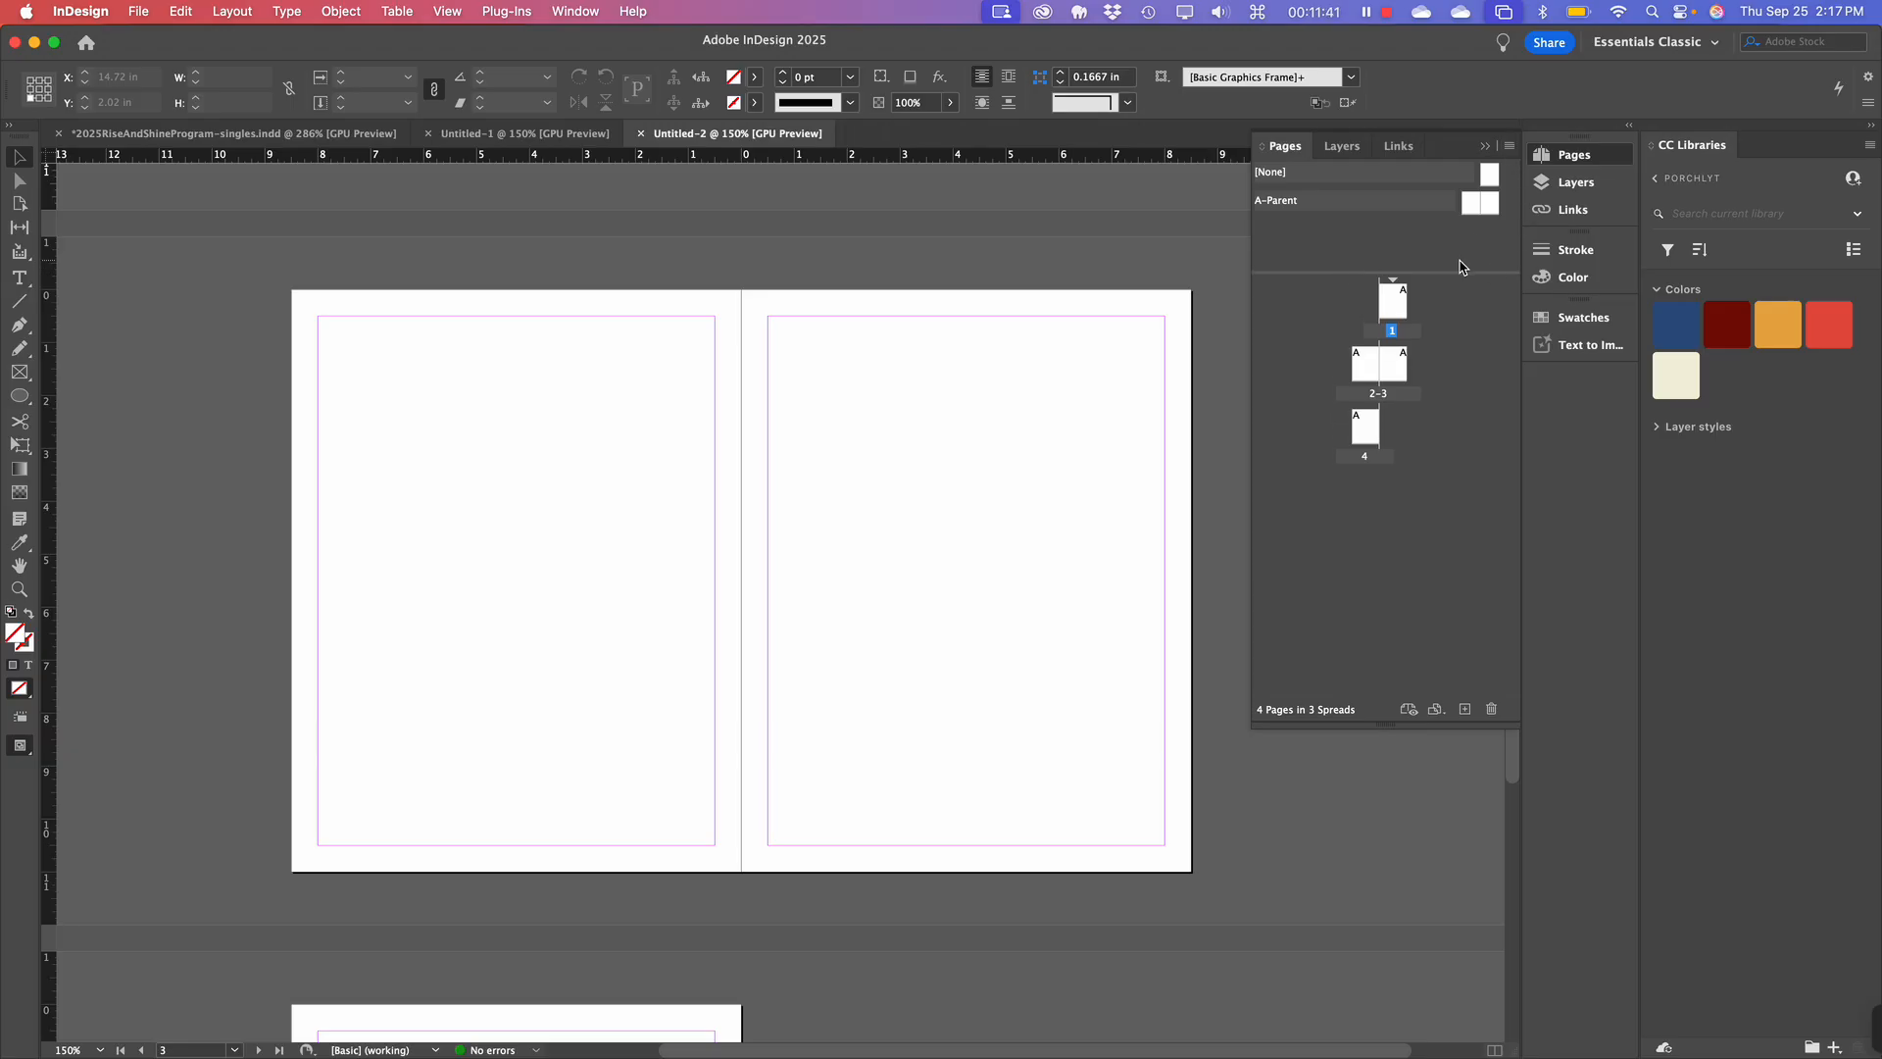
# Open the Pages panel flyout menu and browse its items such as View Pages.
pyautogui.click(1510, 149)
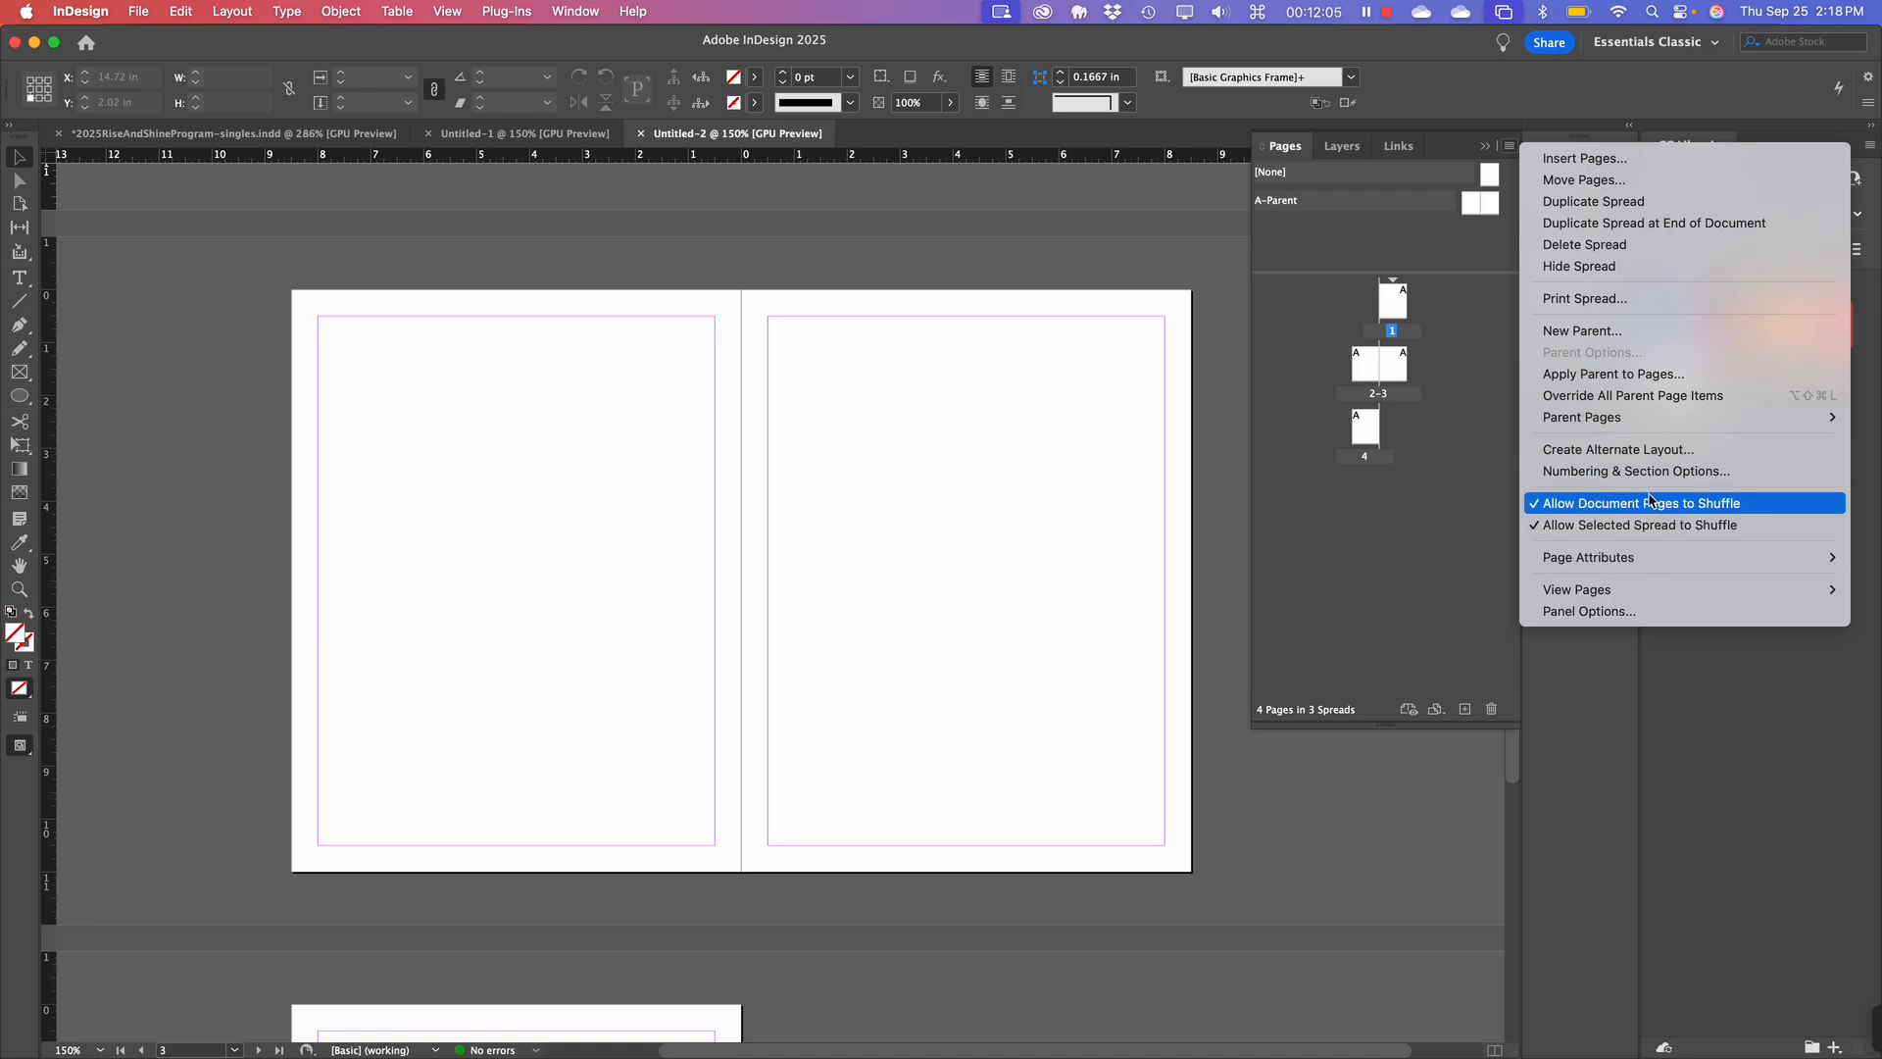
pyautogui.moveTo(1637, 422)
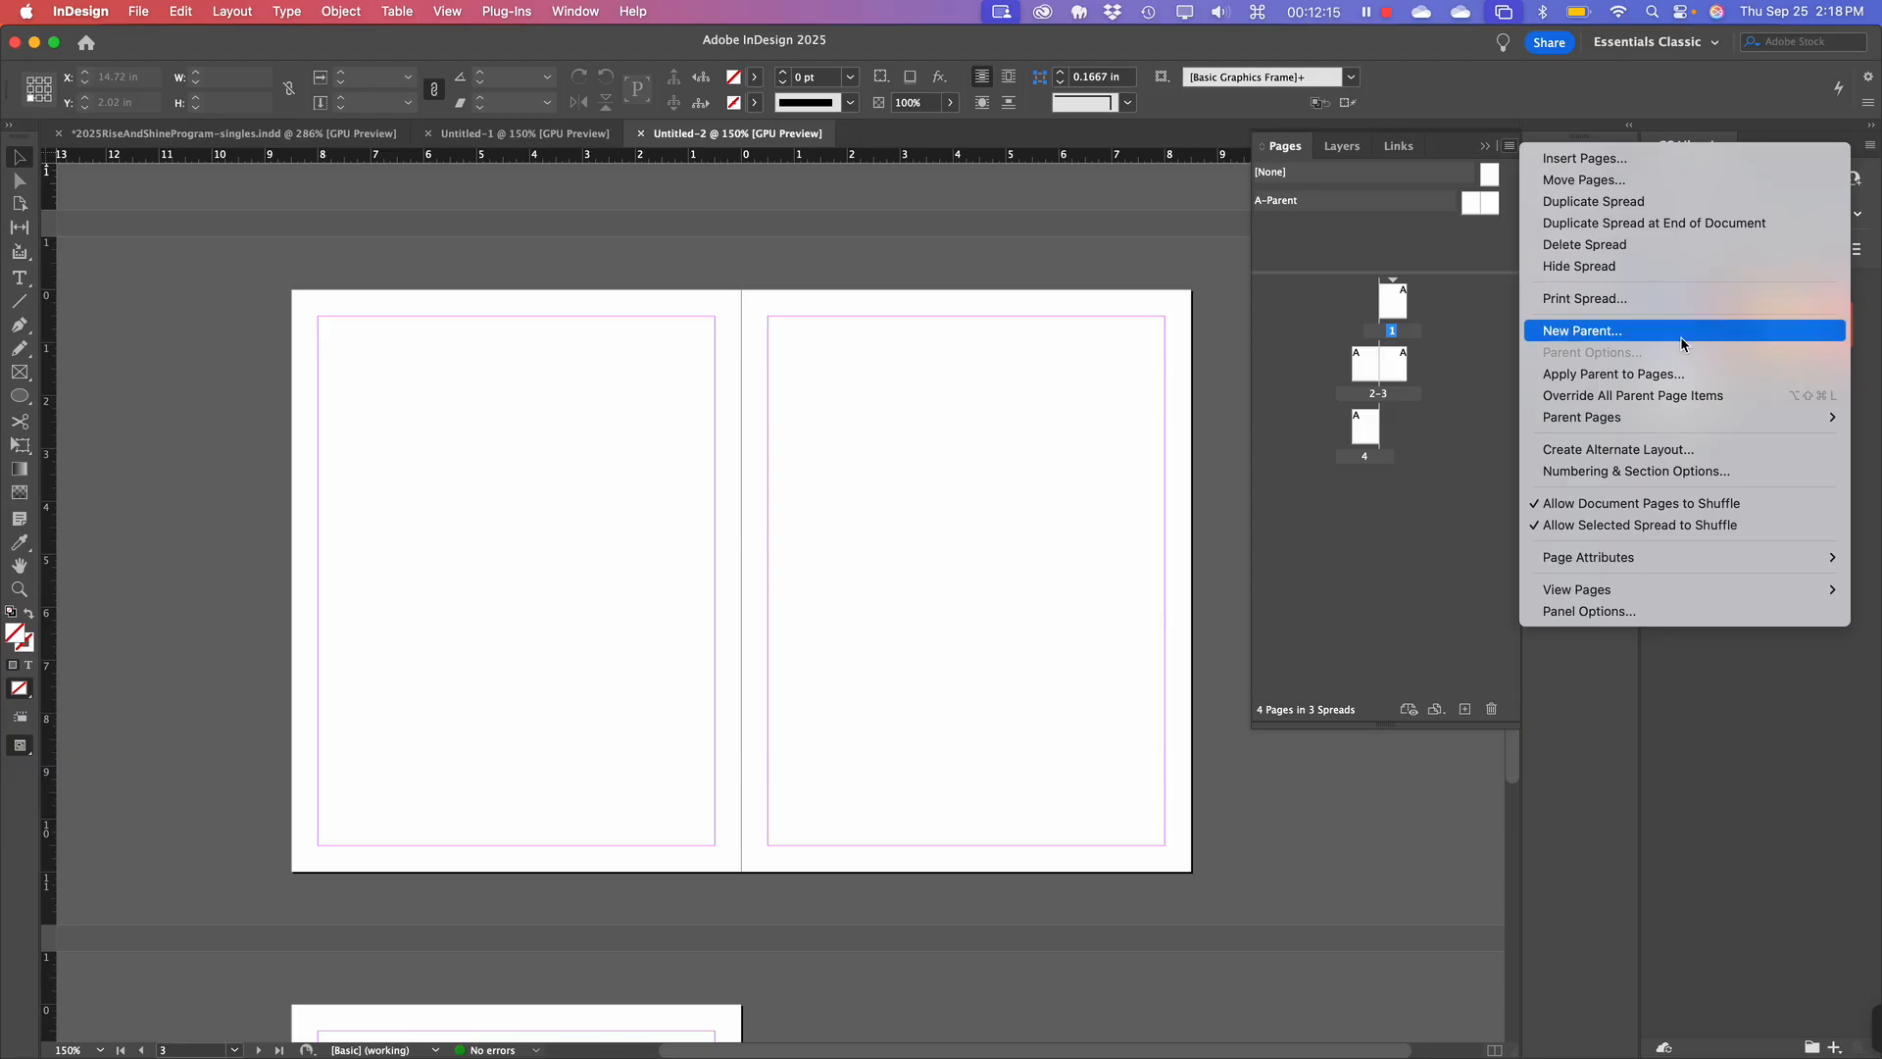
# Set the Pages panel's Panel Options page size to Extra Large.
pyautogui.moveTo(1764, 599)
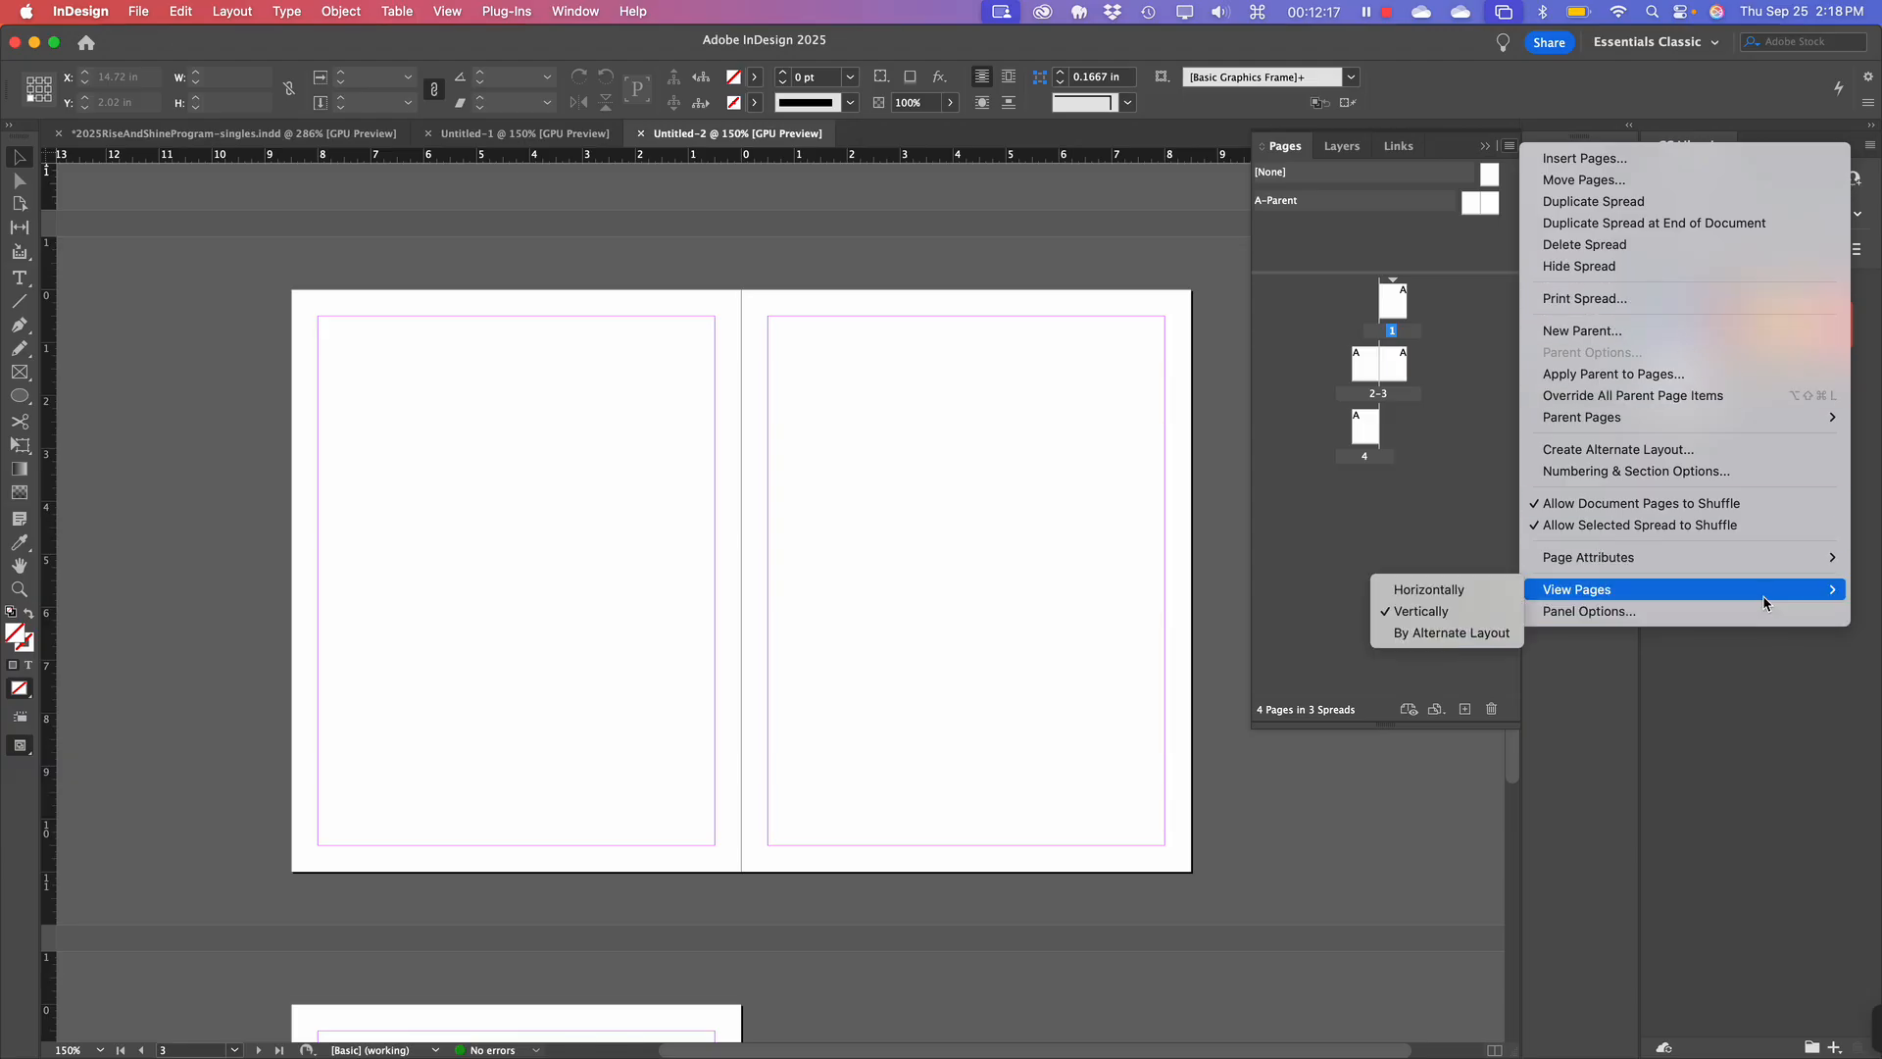
pyautogui.click(1762, 618)
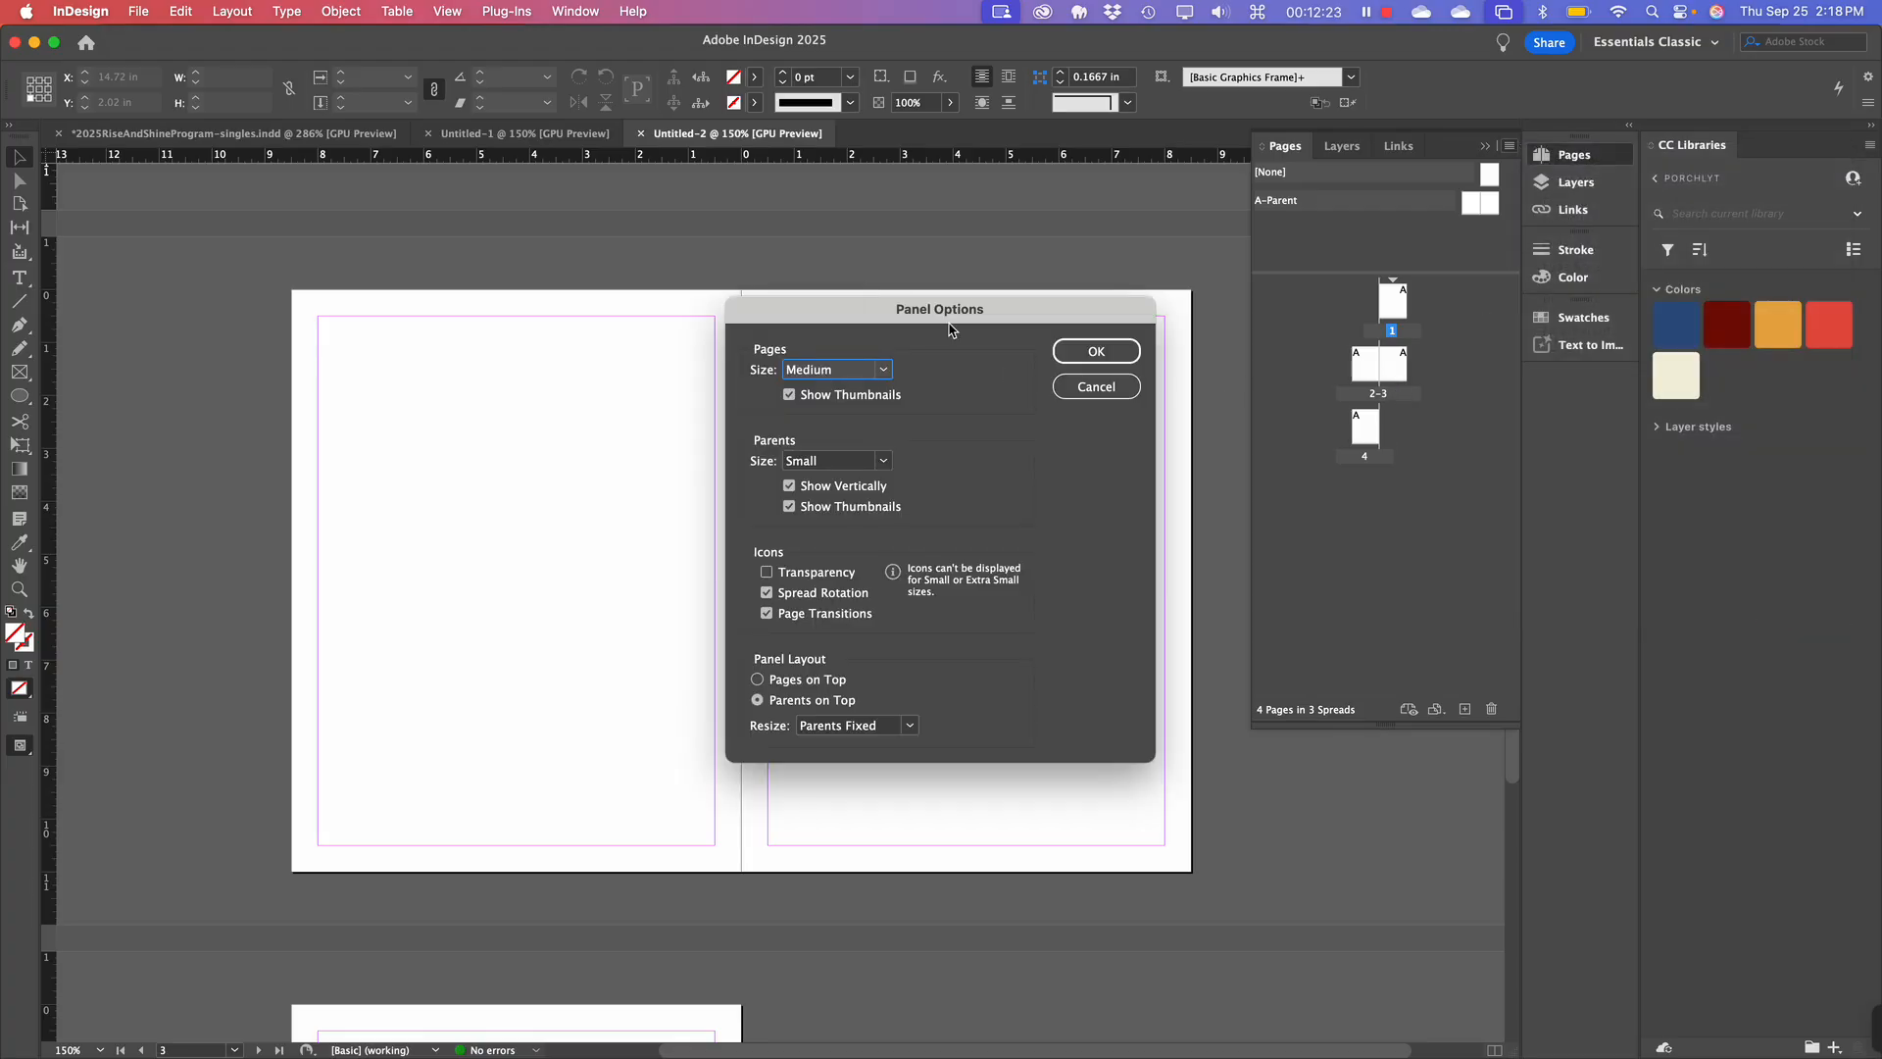
pyautogui.click(841, 371)
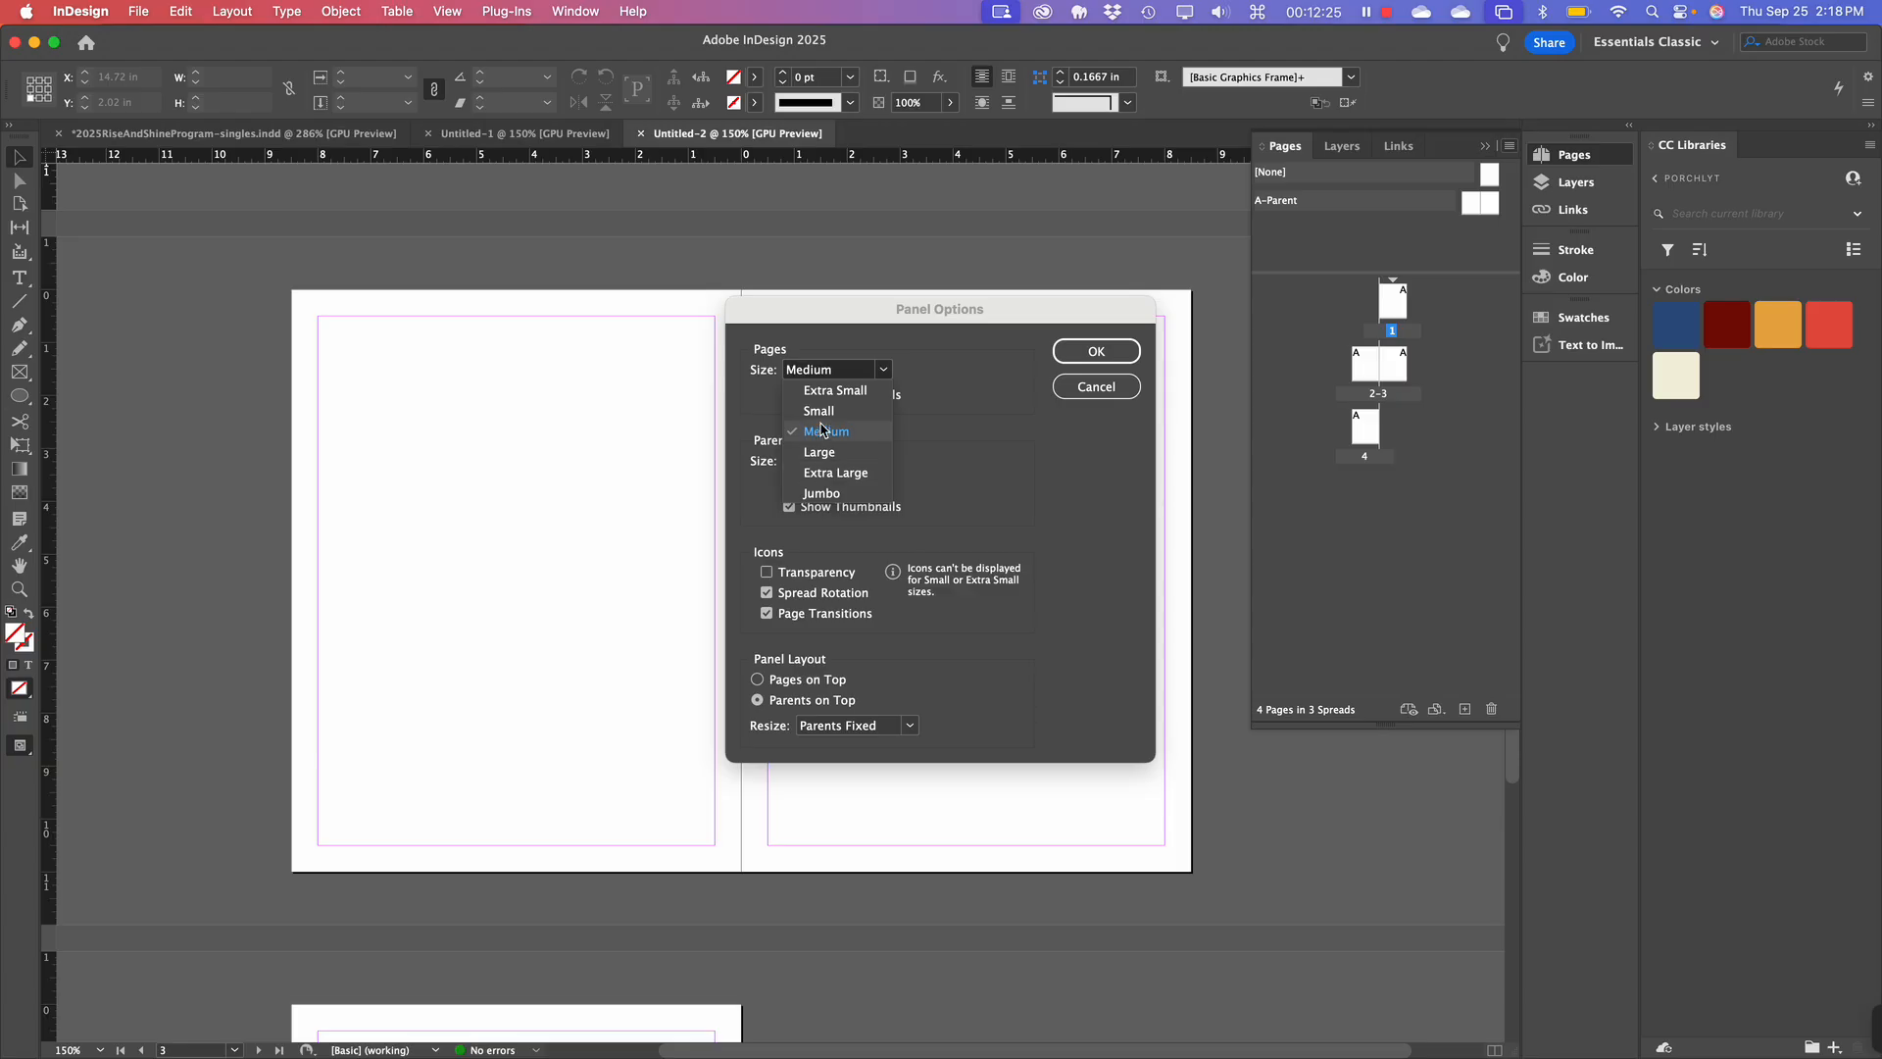
pyautogui.click(829, 474)
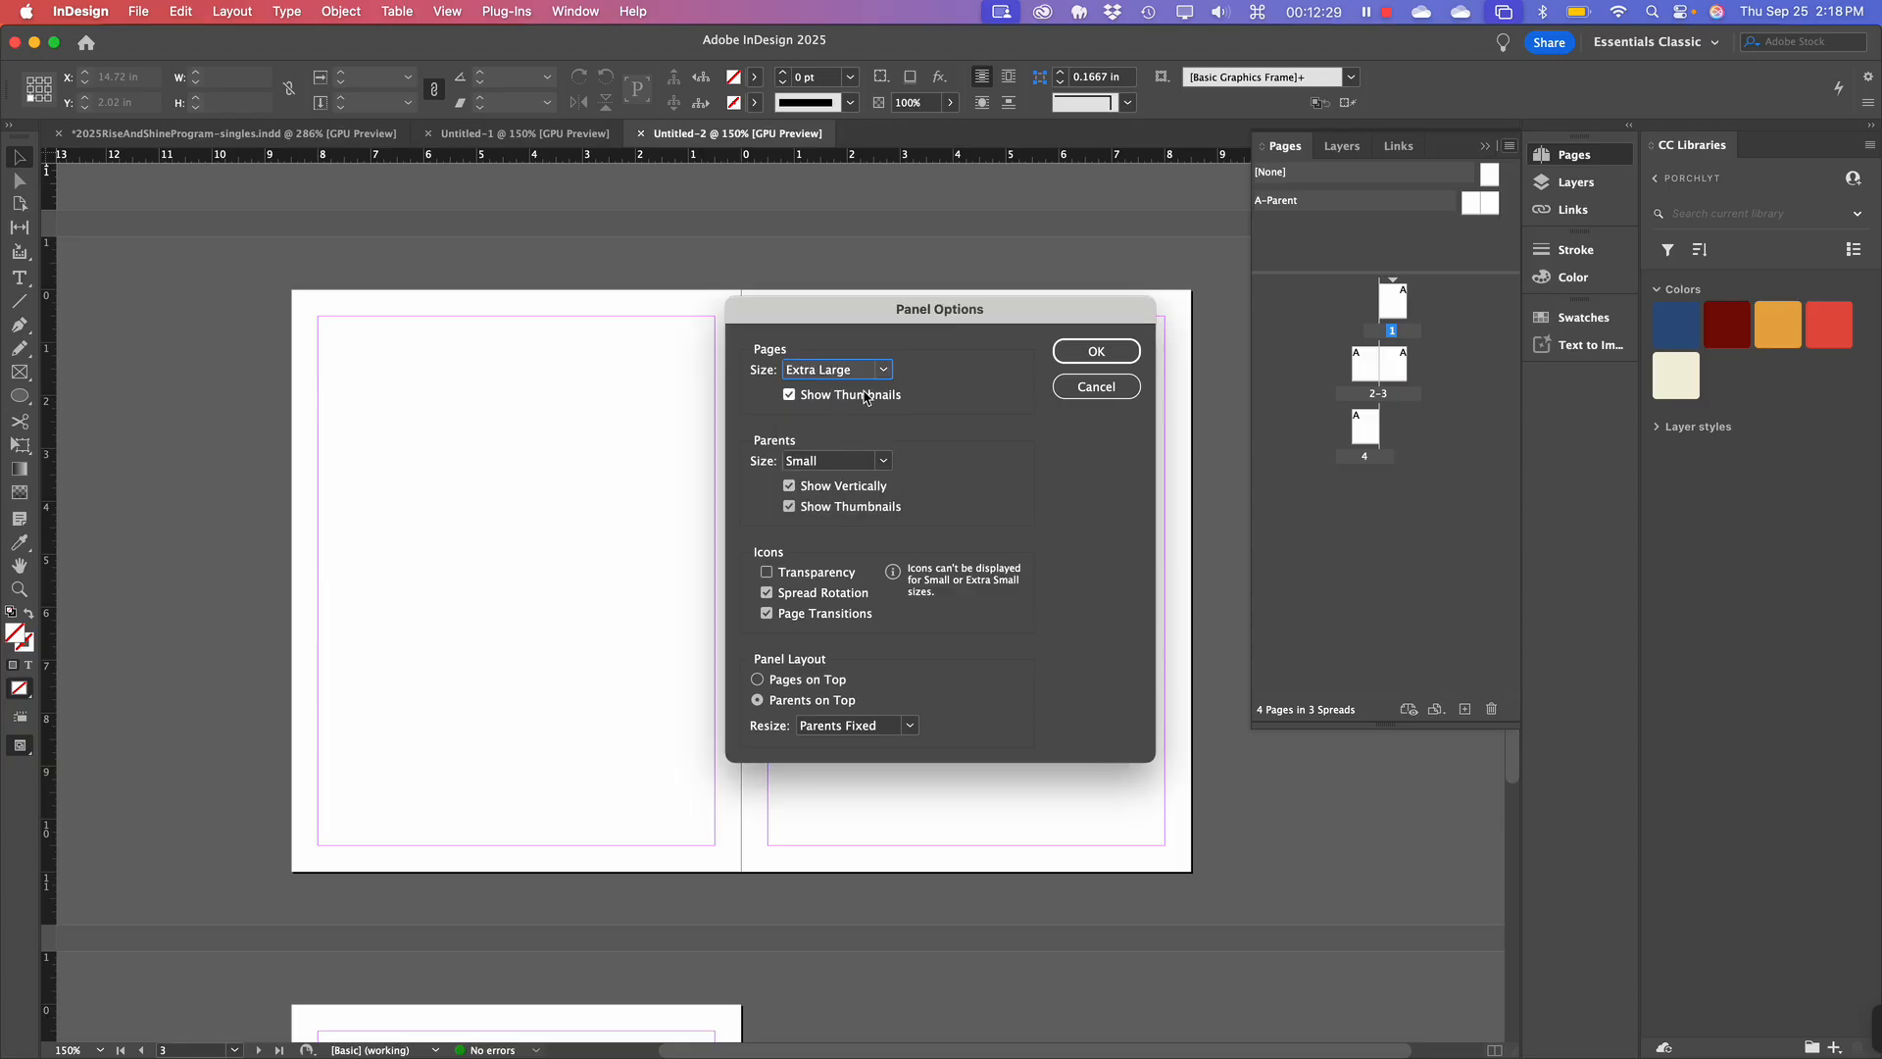
pyautogui.click(1094, 353)
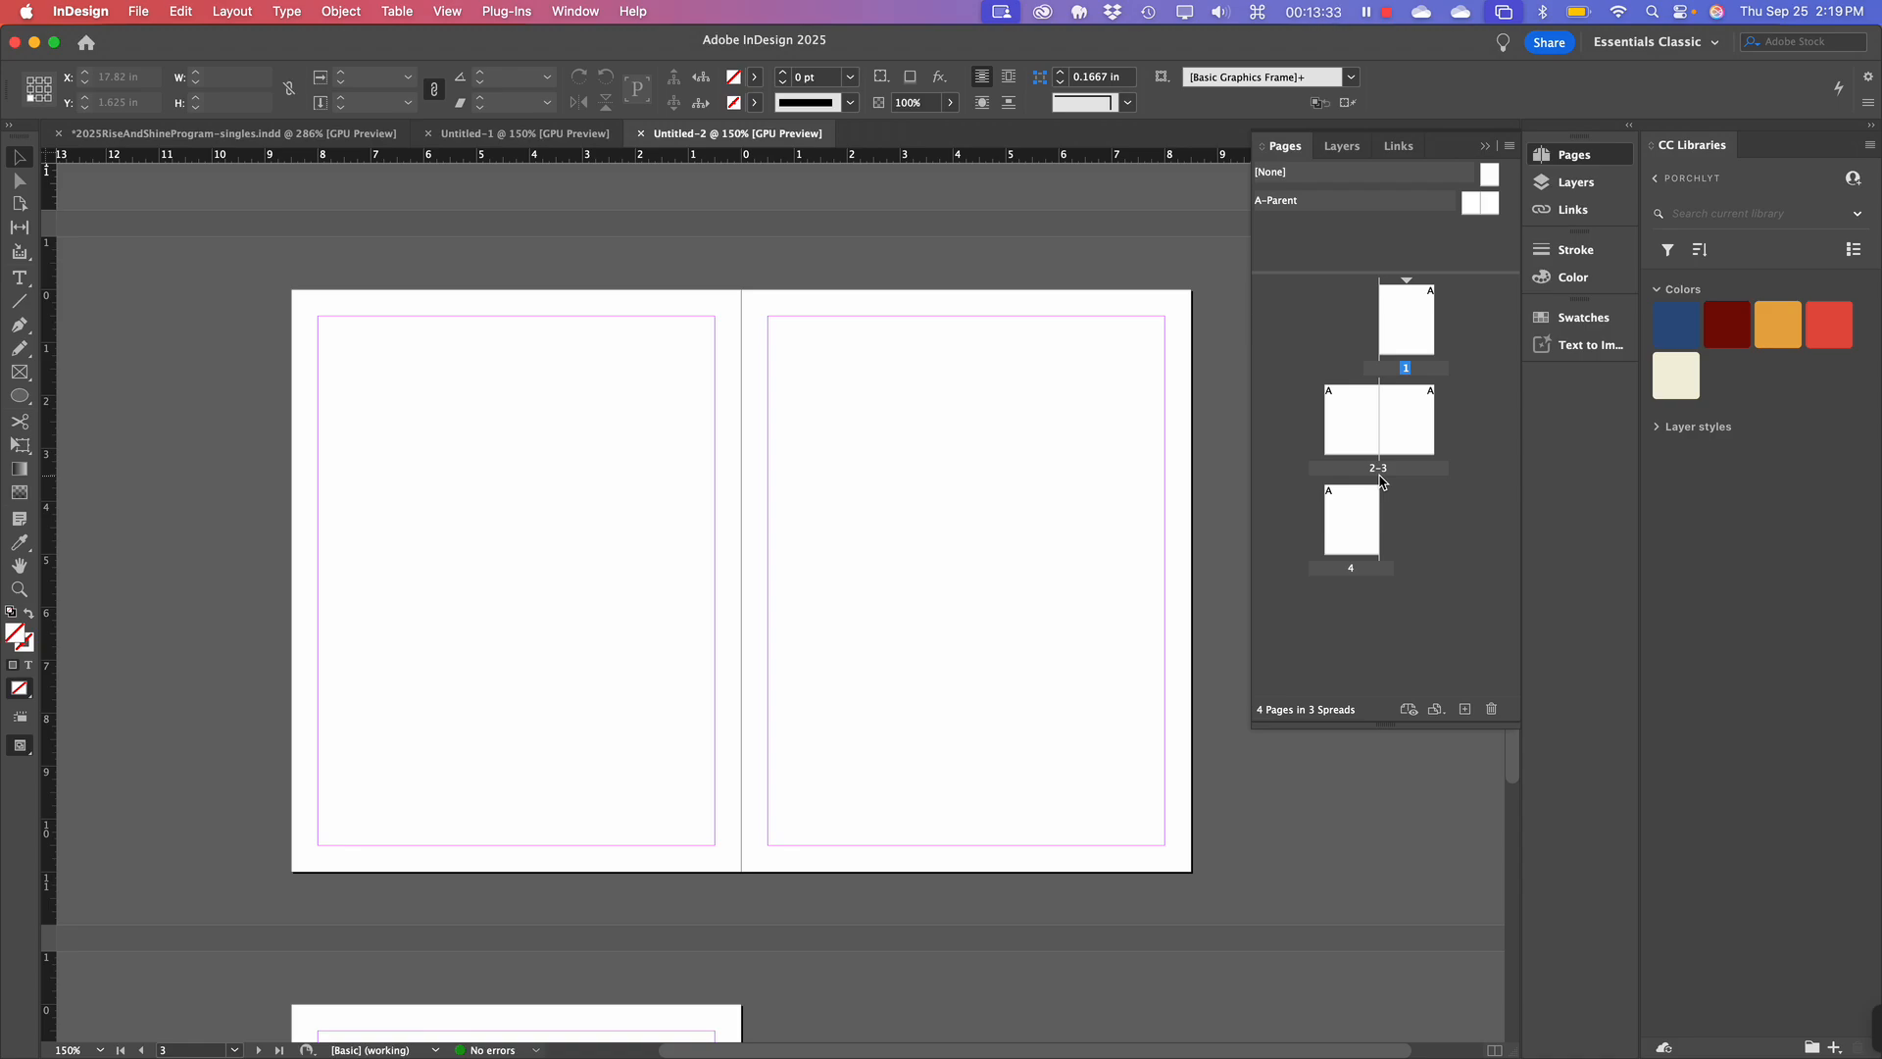
pyautogui.scroll(-3, 810, 574)
pyautogui.scroll(5, 810, 574)
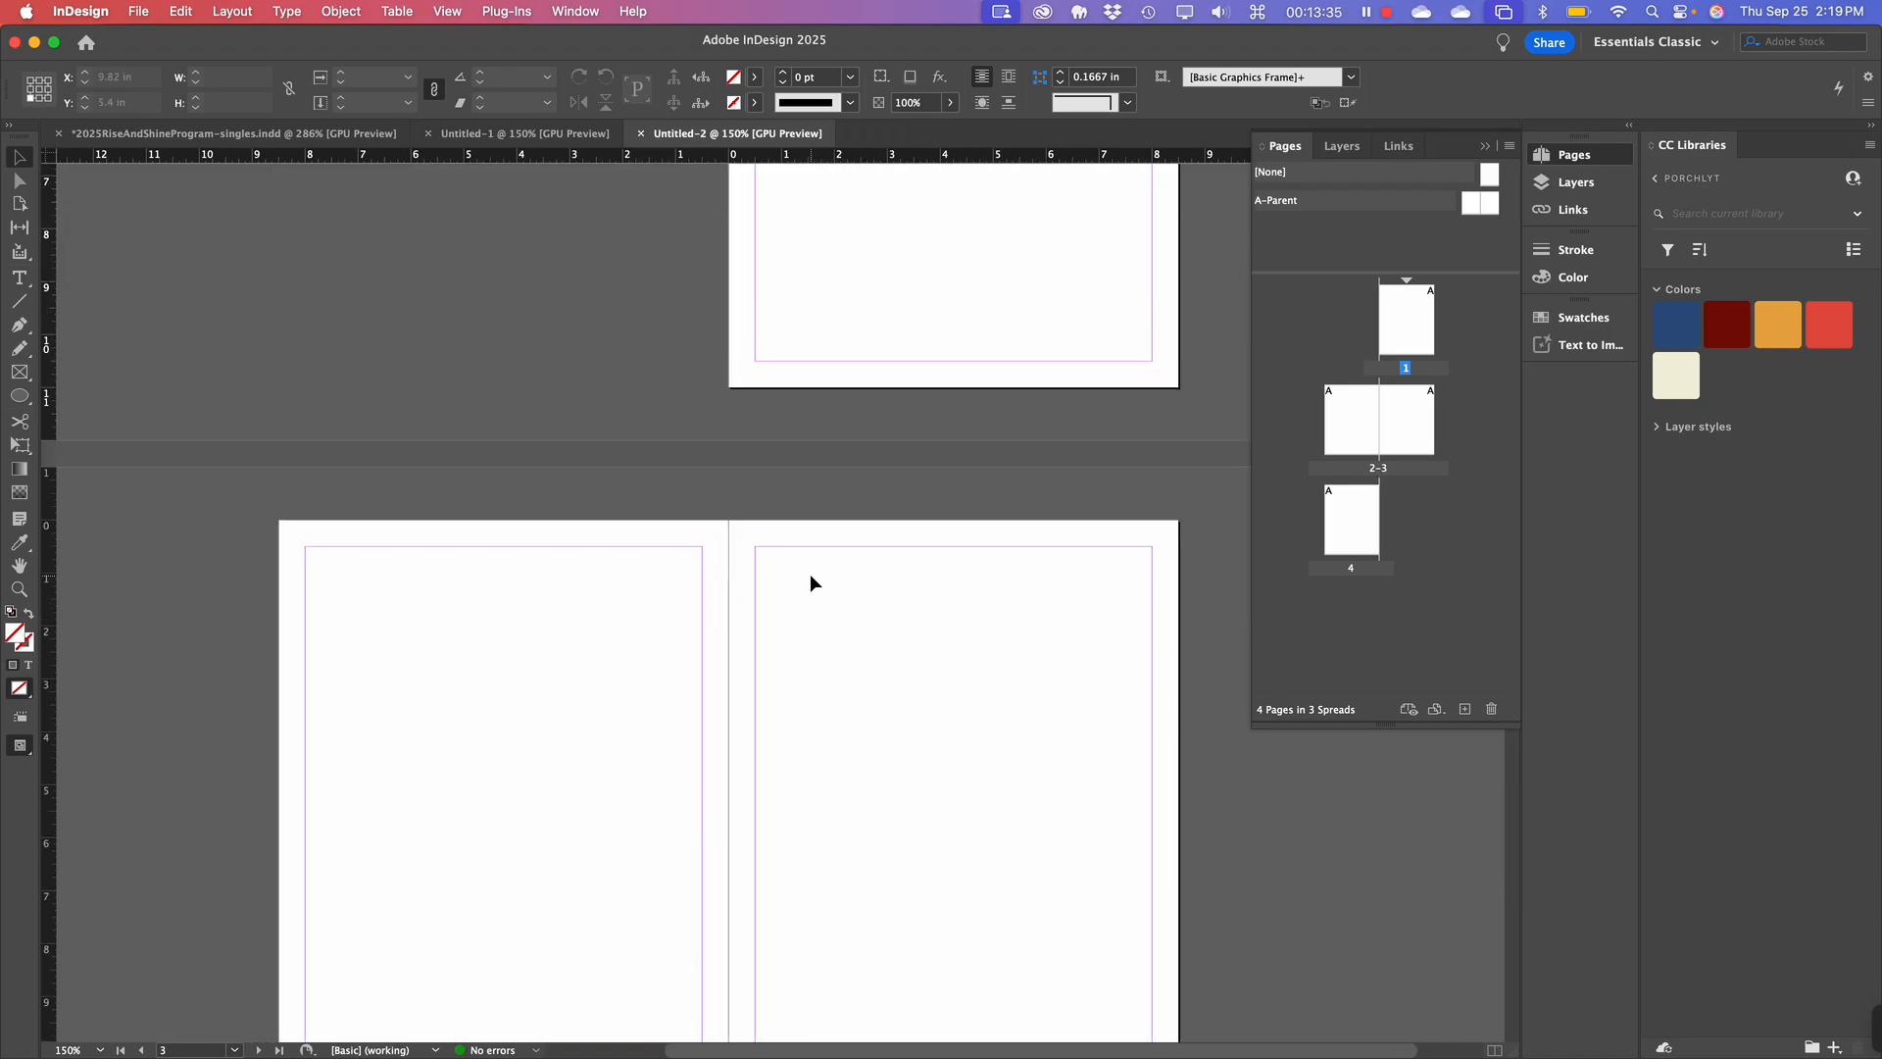
pyautogui.scroll(4, 829, 335)
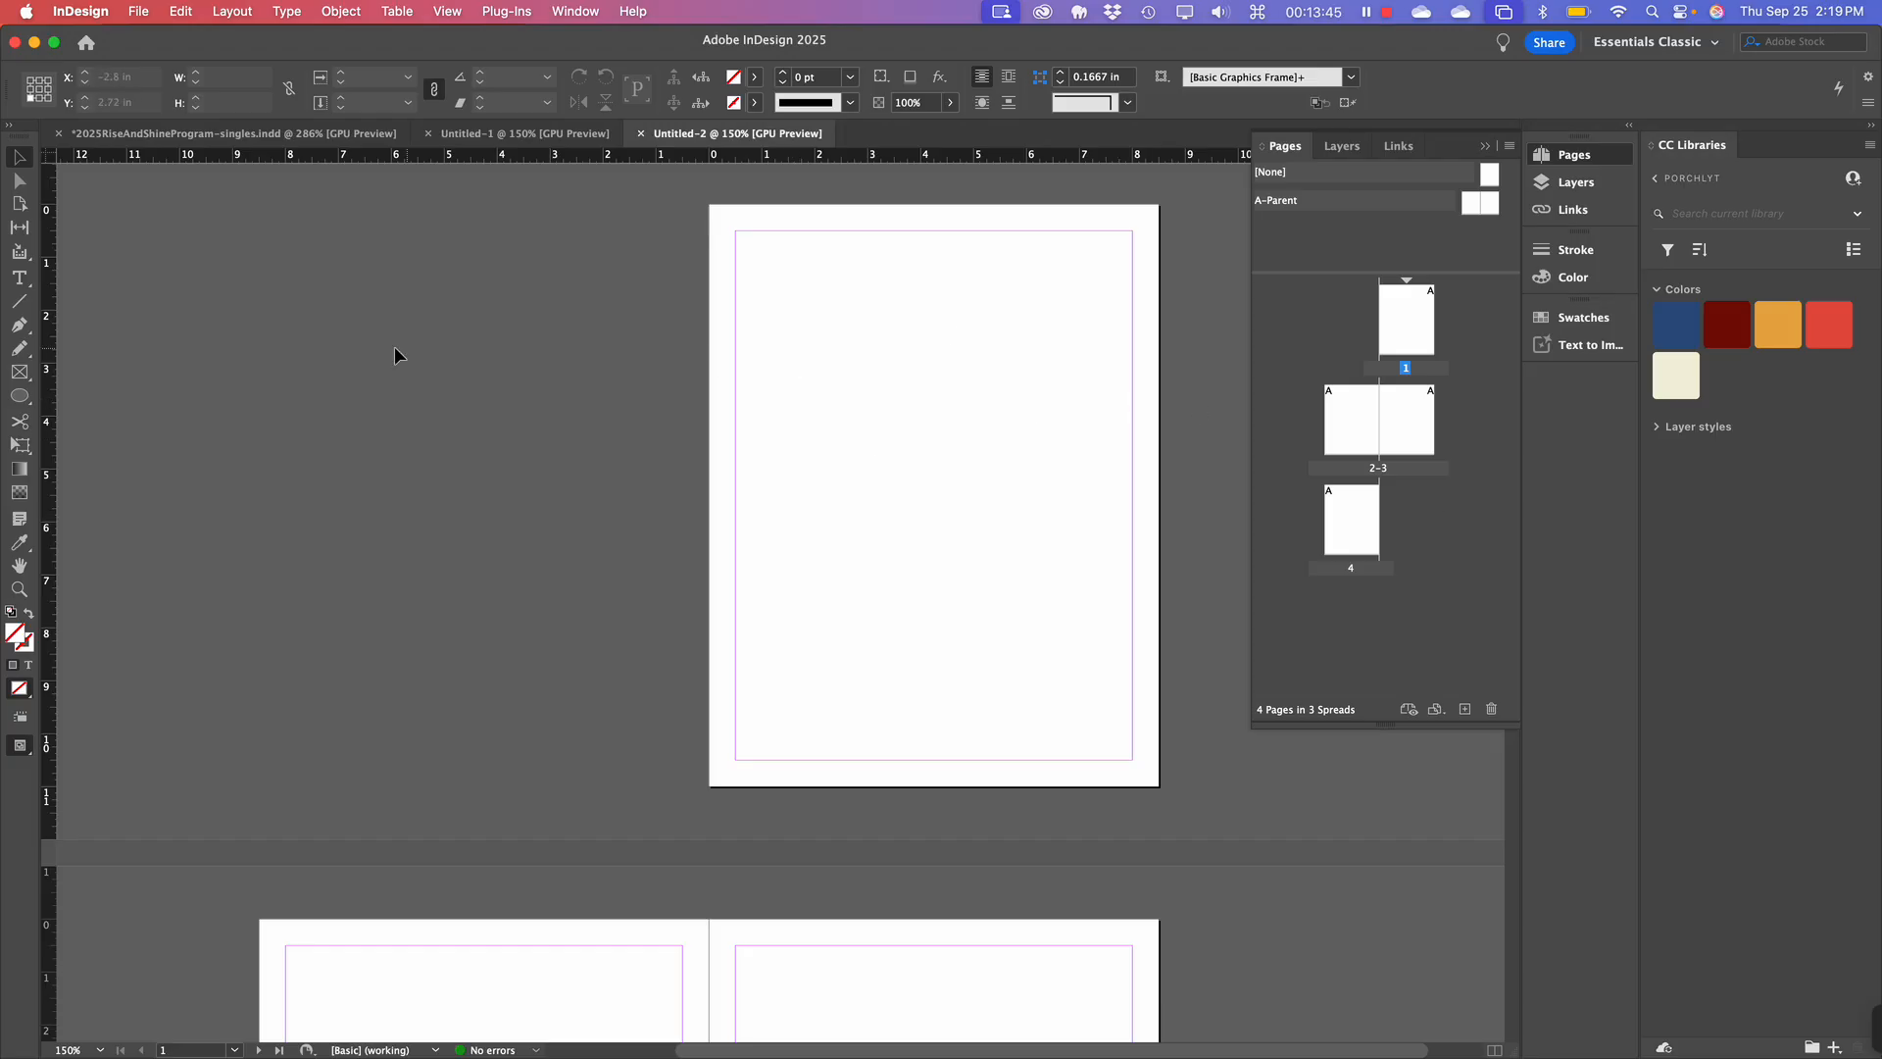
pyautogui.press('super')
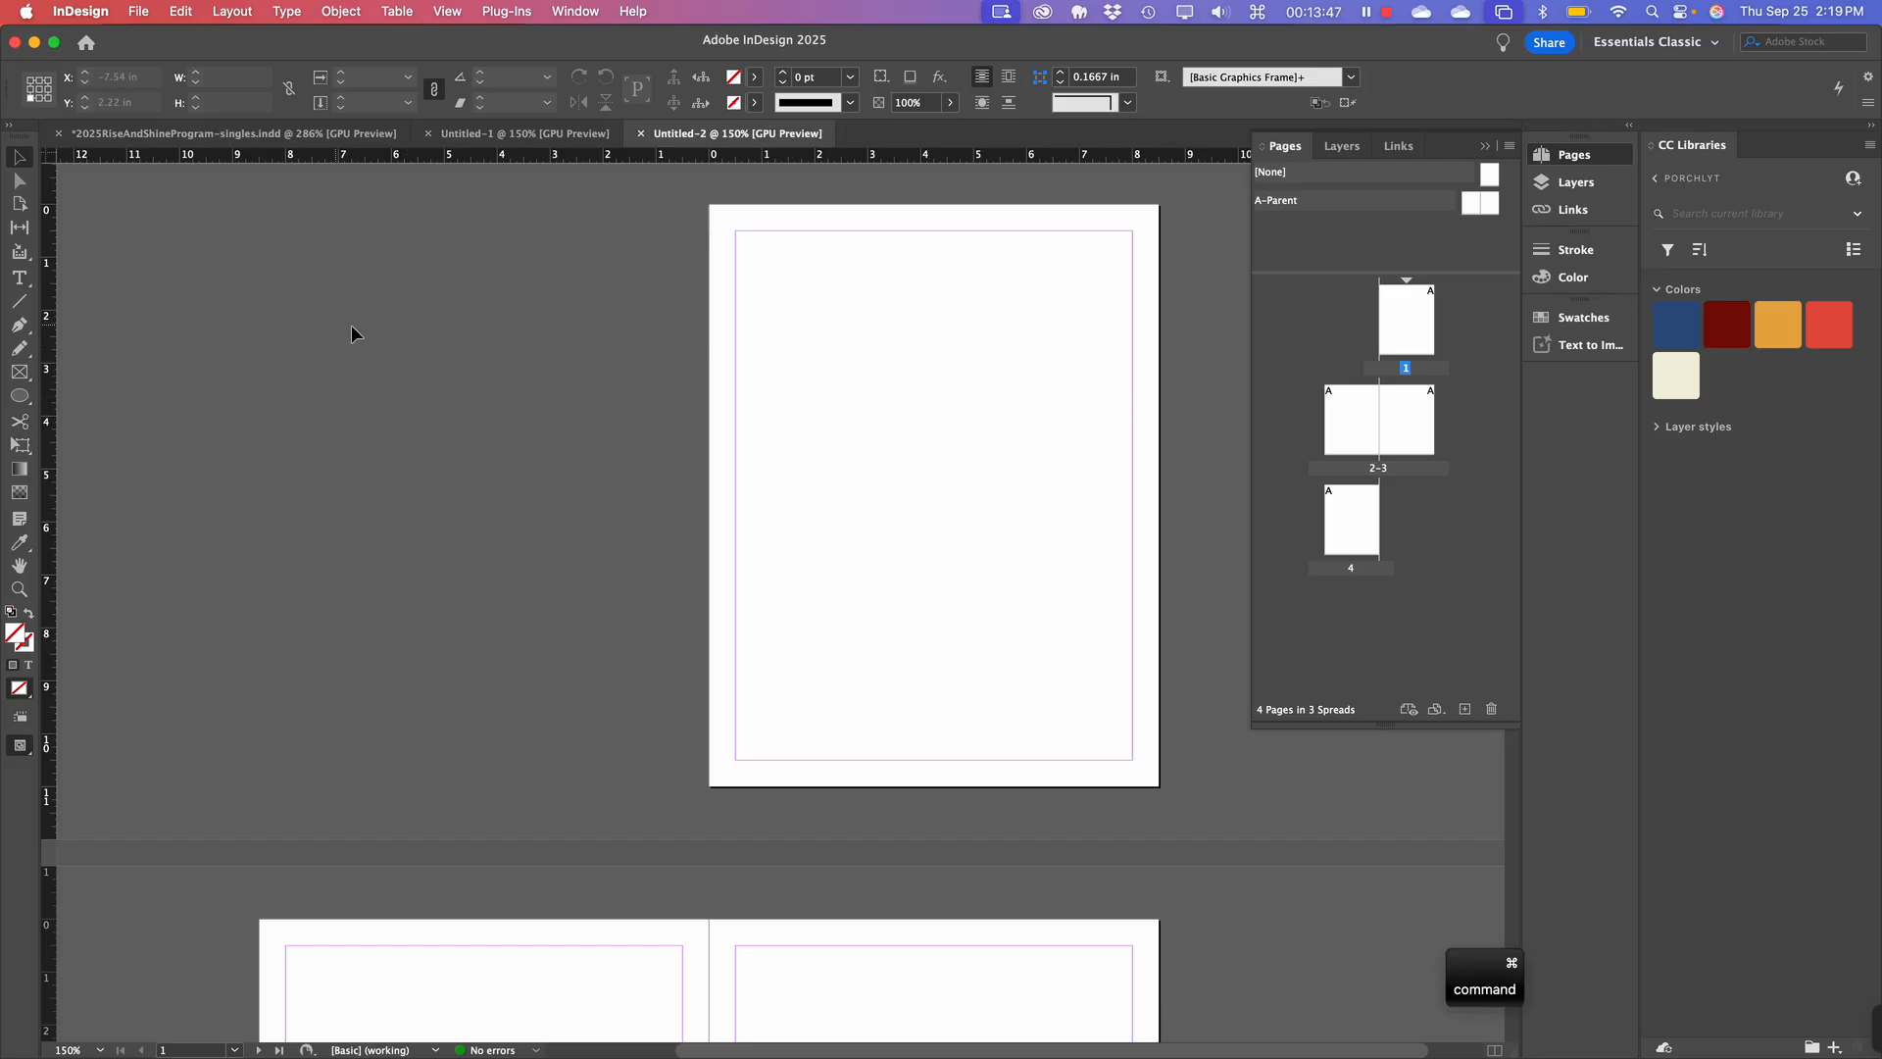
# Close Untitled-2 and start another new document with Cmd+N.
pyautogui.press('super+w')
pyautogui.press('super+w')
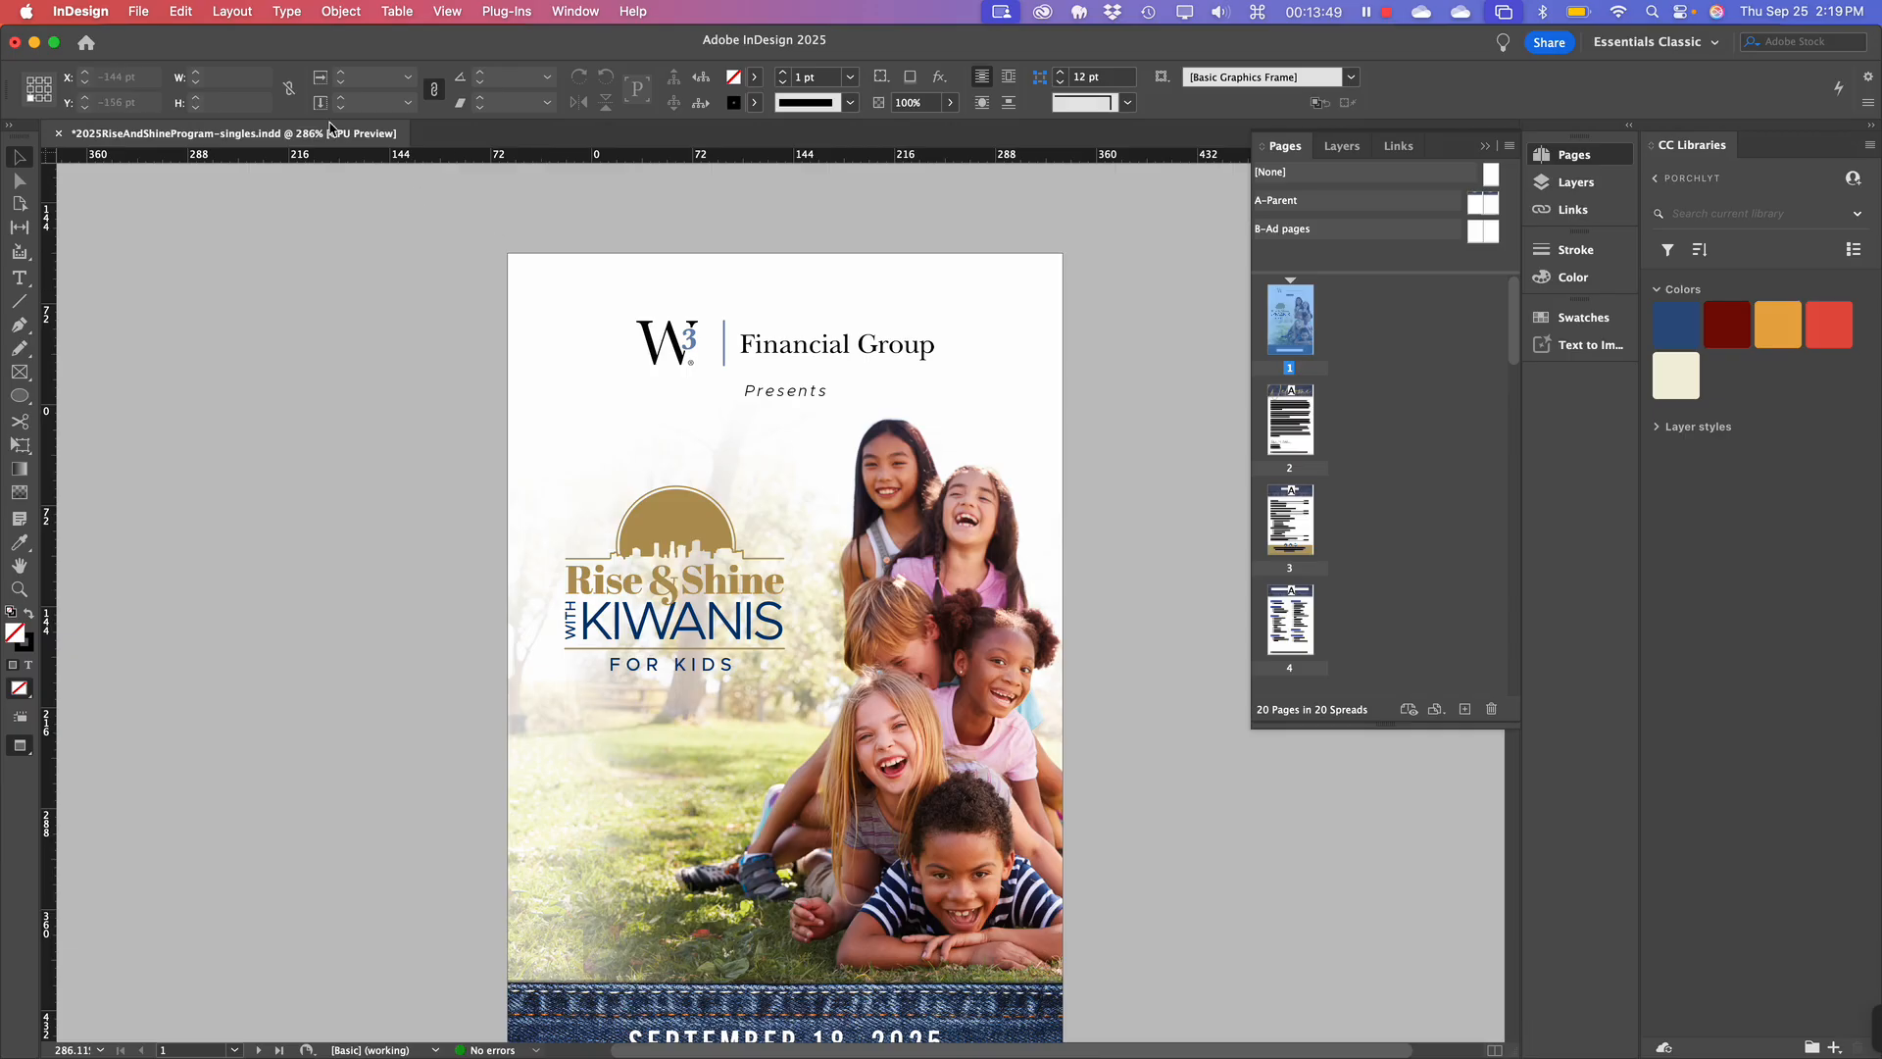
pyautogui.press('super+n')
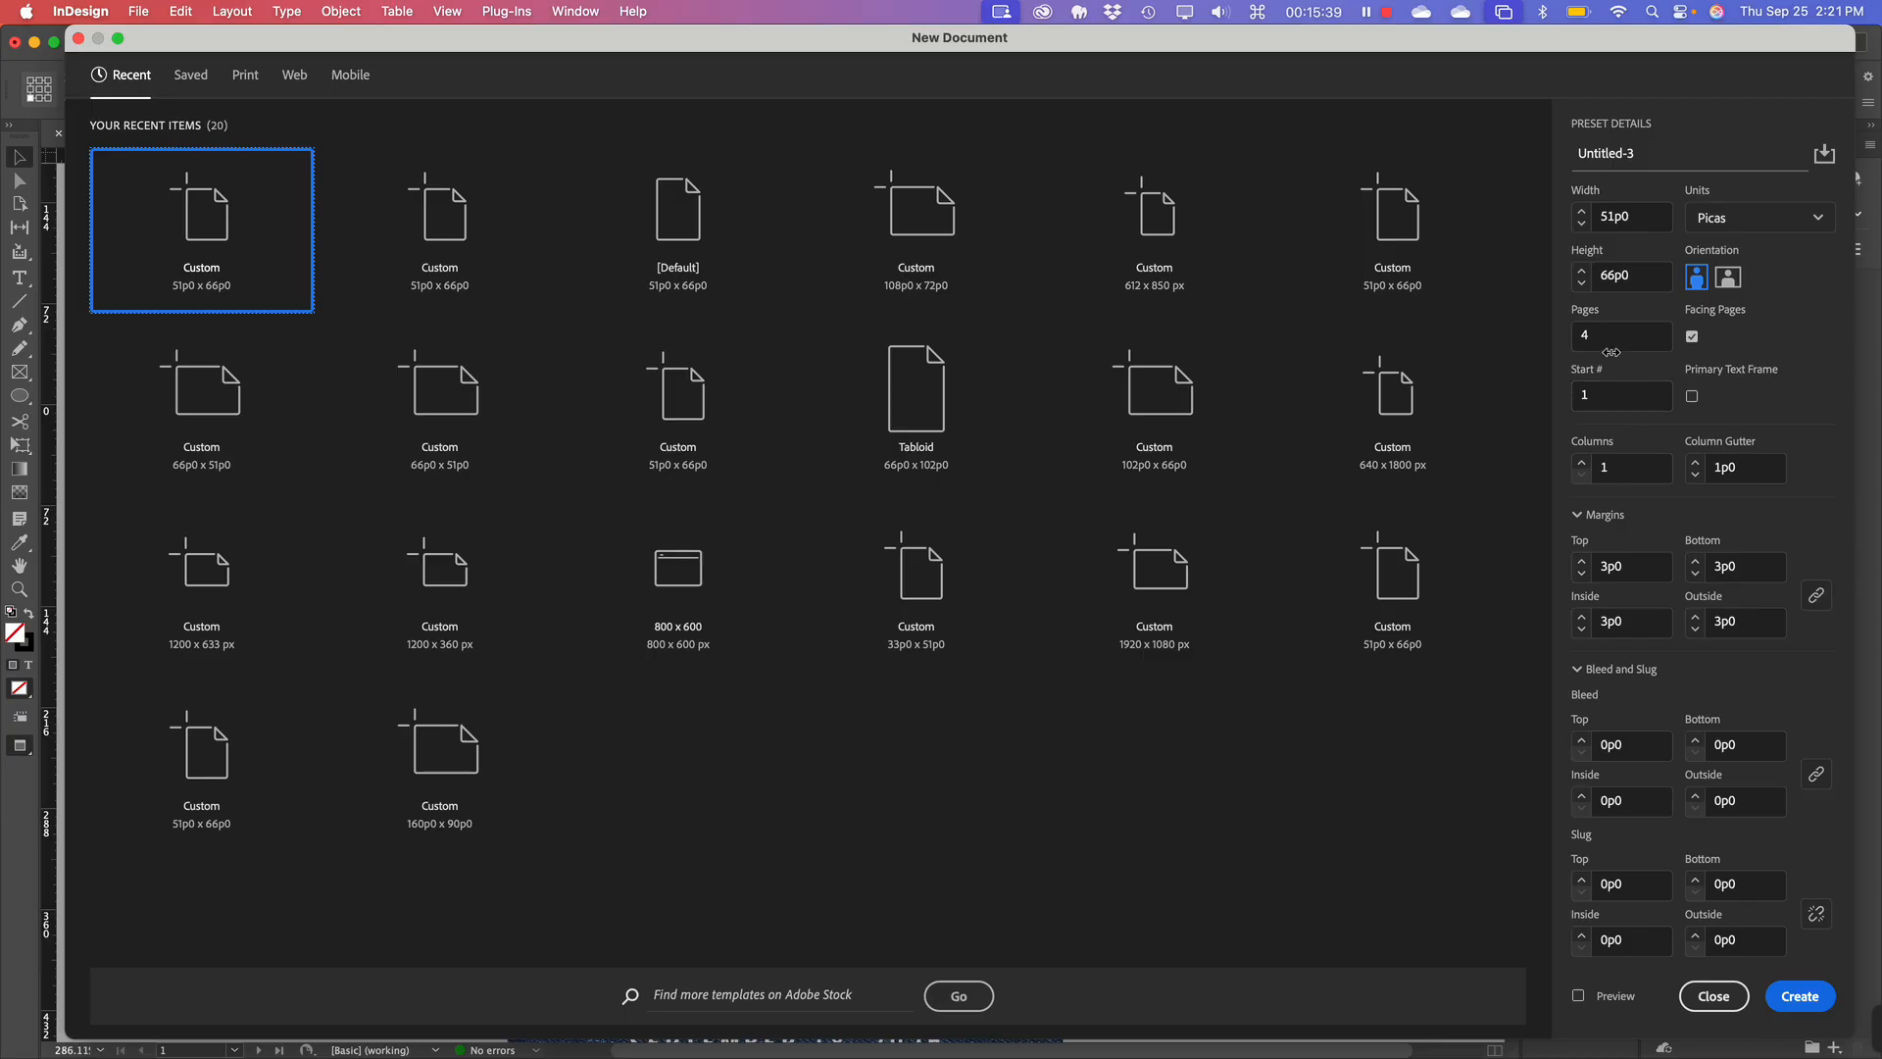
# Create the document with Start # 1, 4 columns, inches, and a 0.25 in gutter.
pyautogui.click(1635, 397)
pyautogui.write('1')
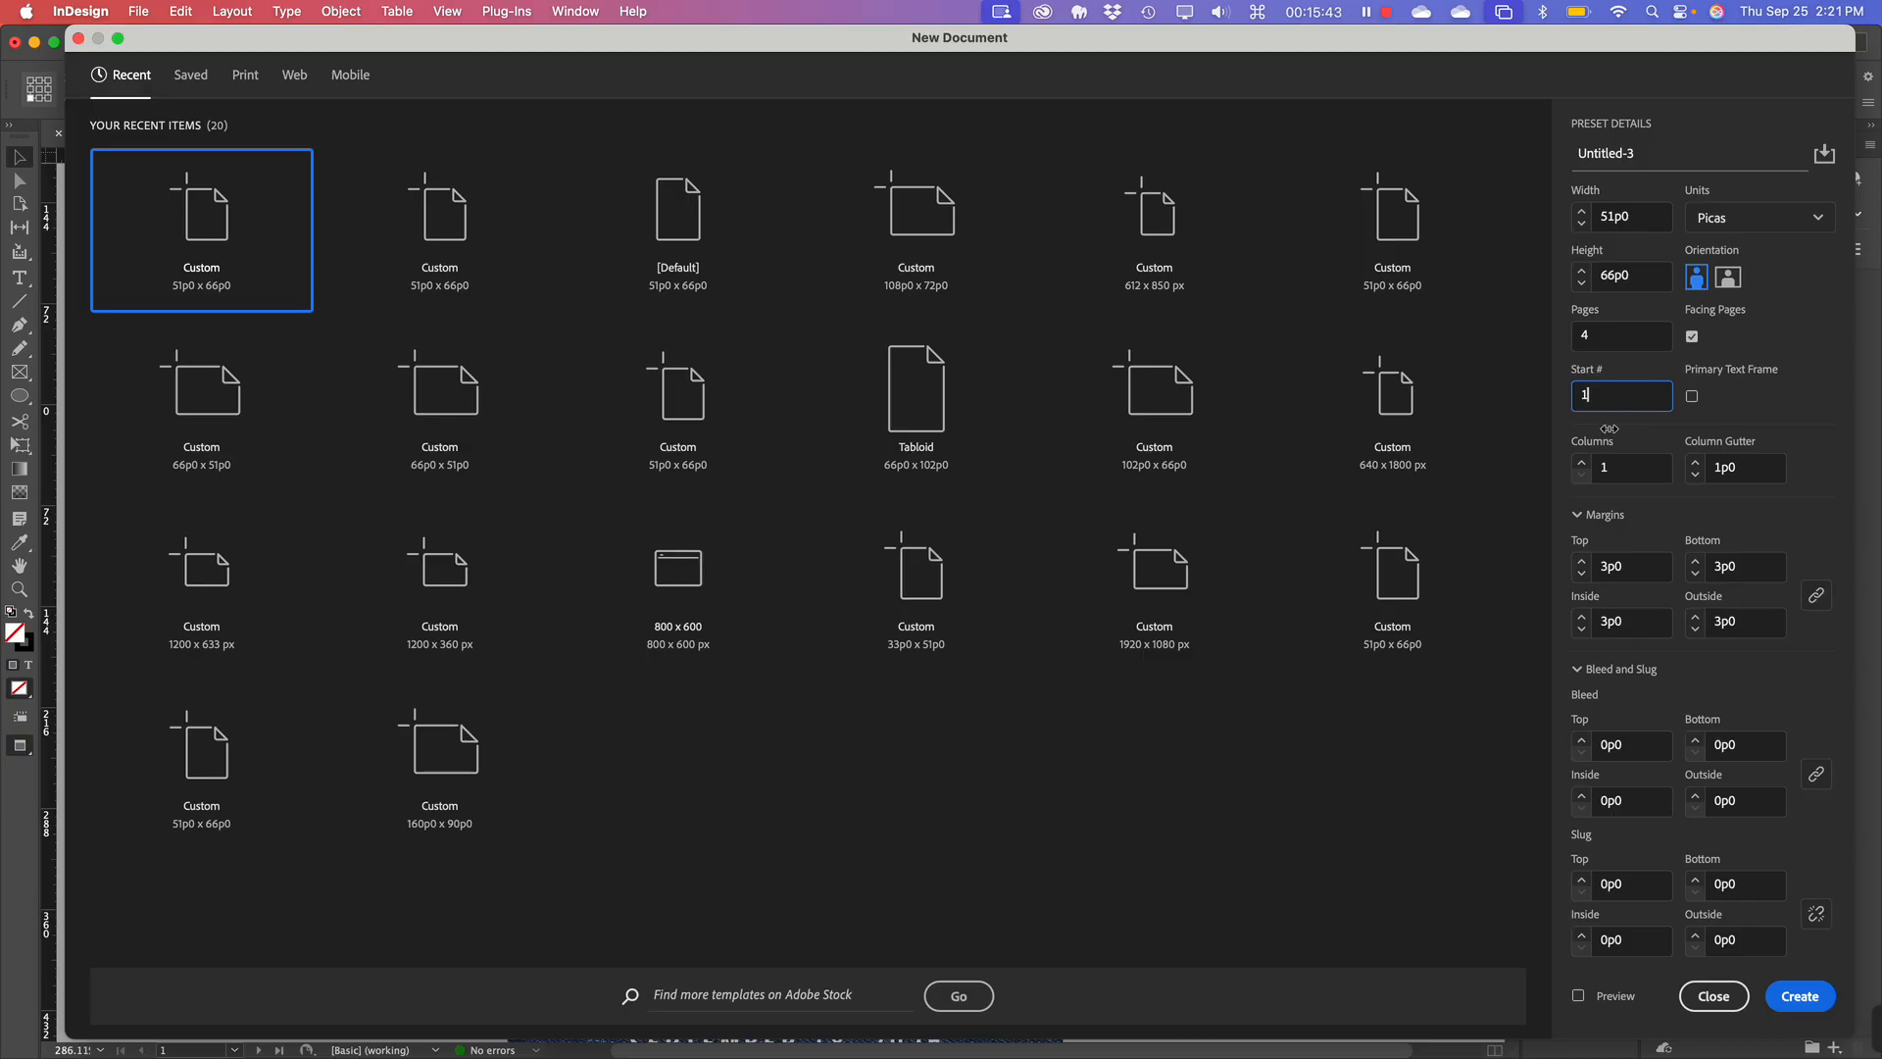
pyautogui.click(1582, 462)
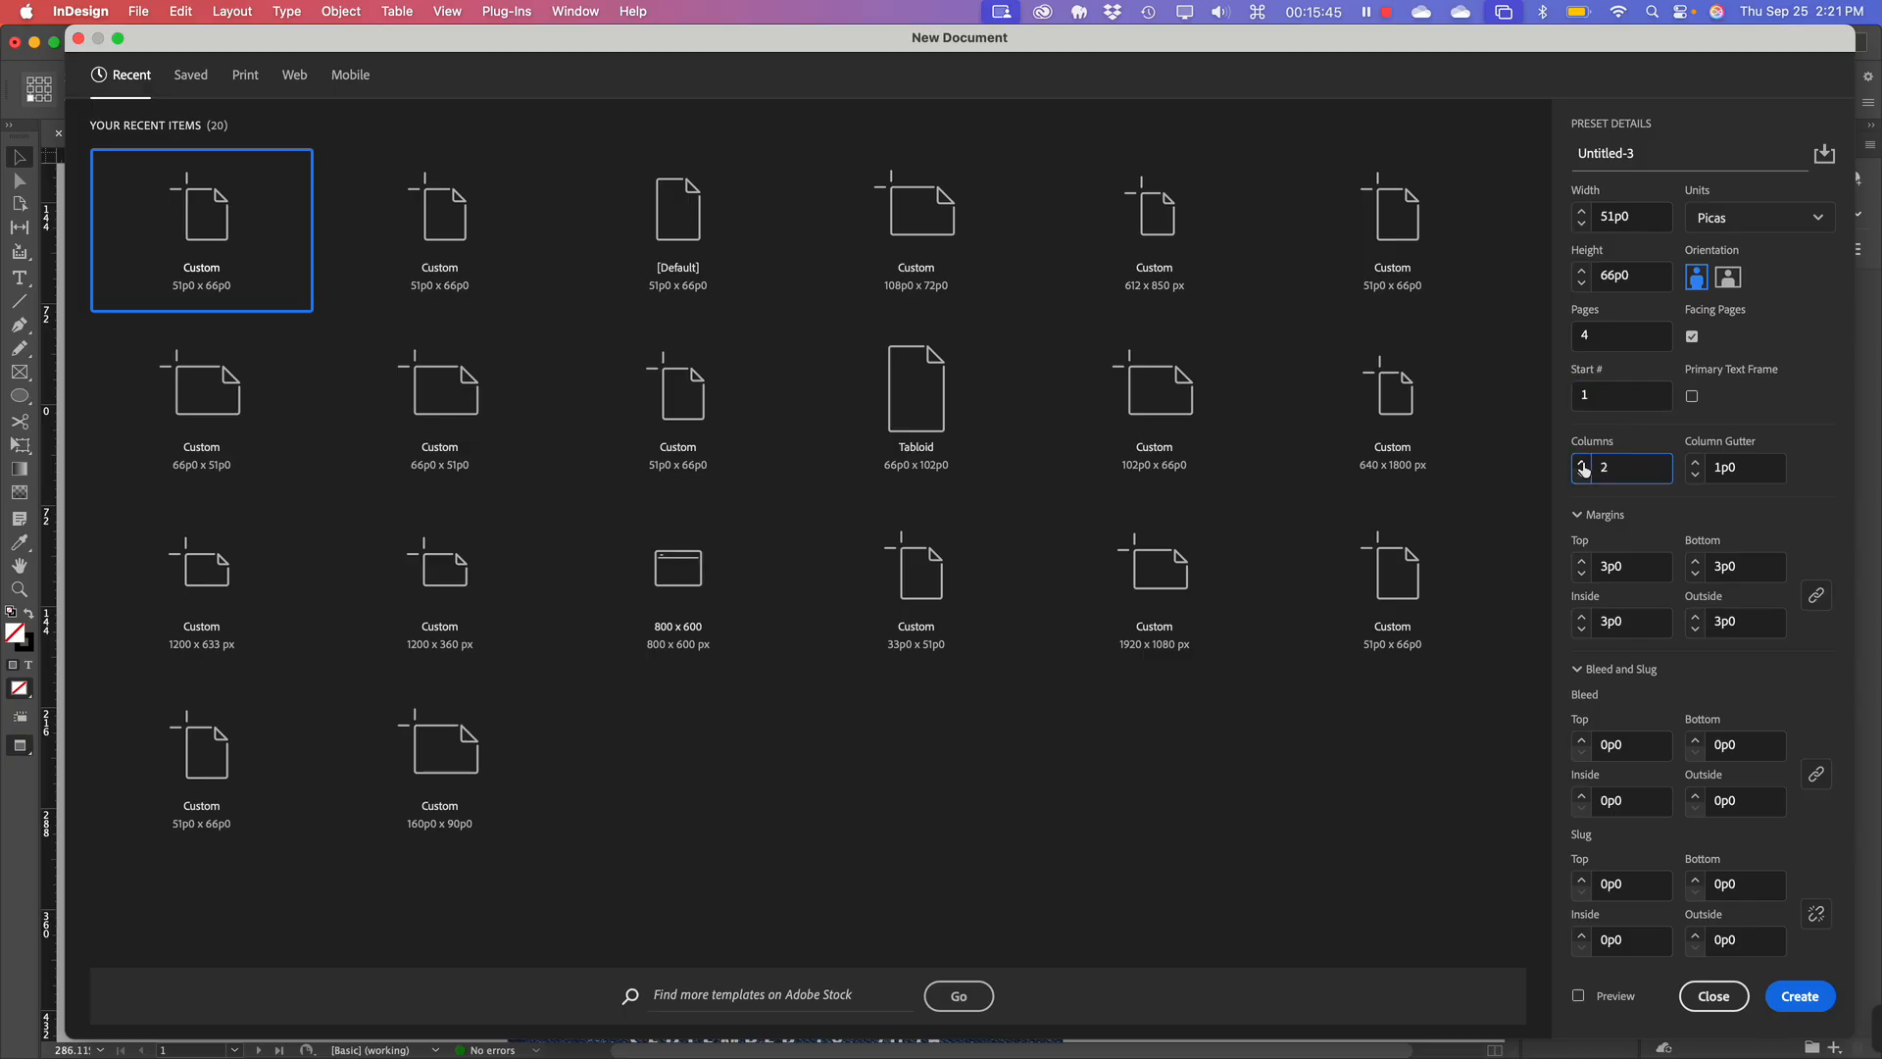
pyautogui.click(1582, 463)
pyautogui.click(1733, 227)
pyautogui.click(1740, 318)
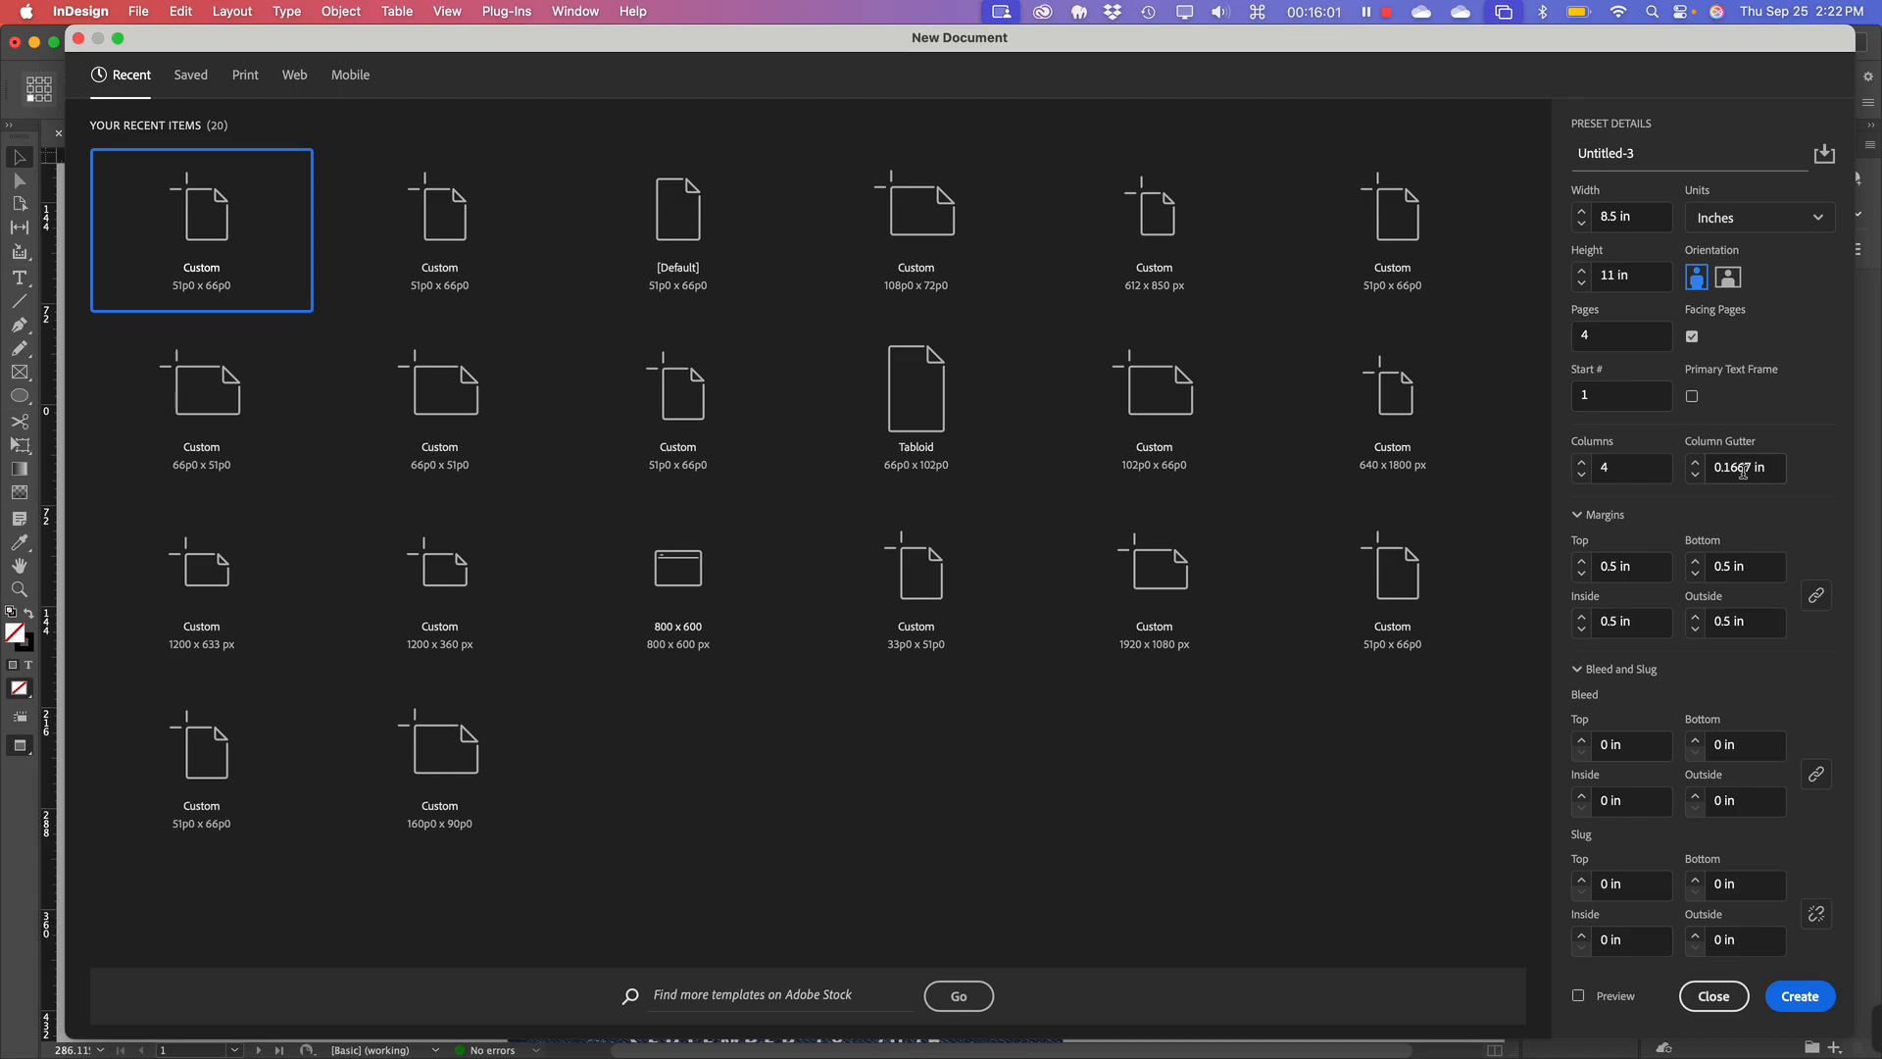
pyautogui.click(1695, 463)
pyautogui.click(1800, 1000)
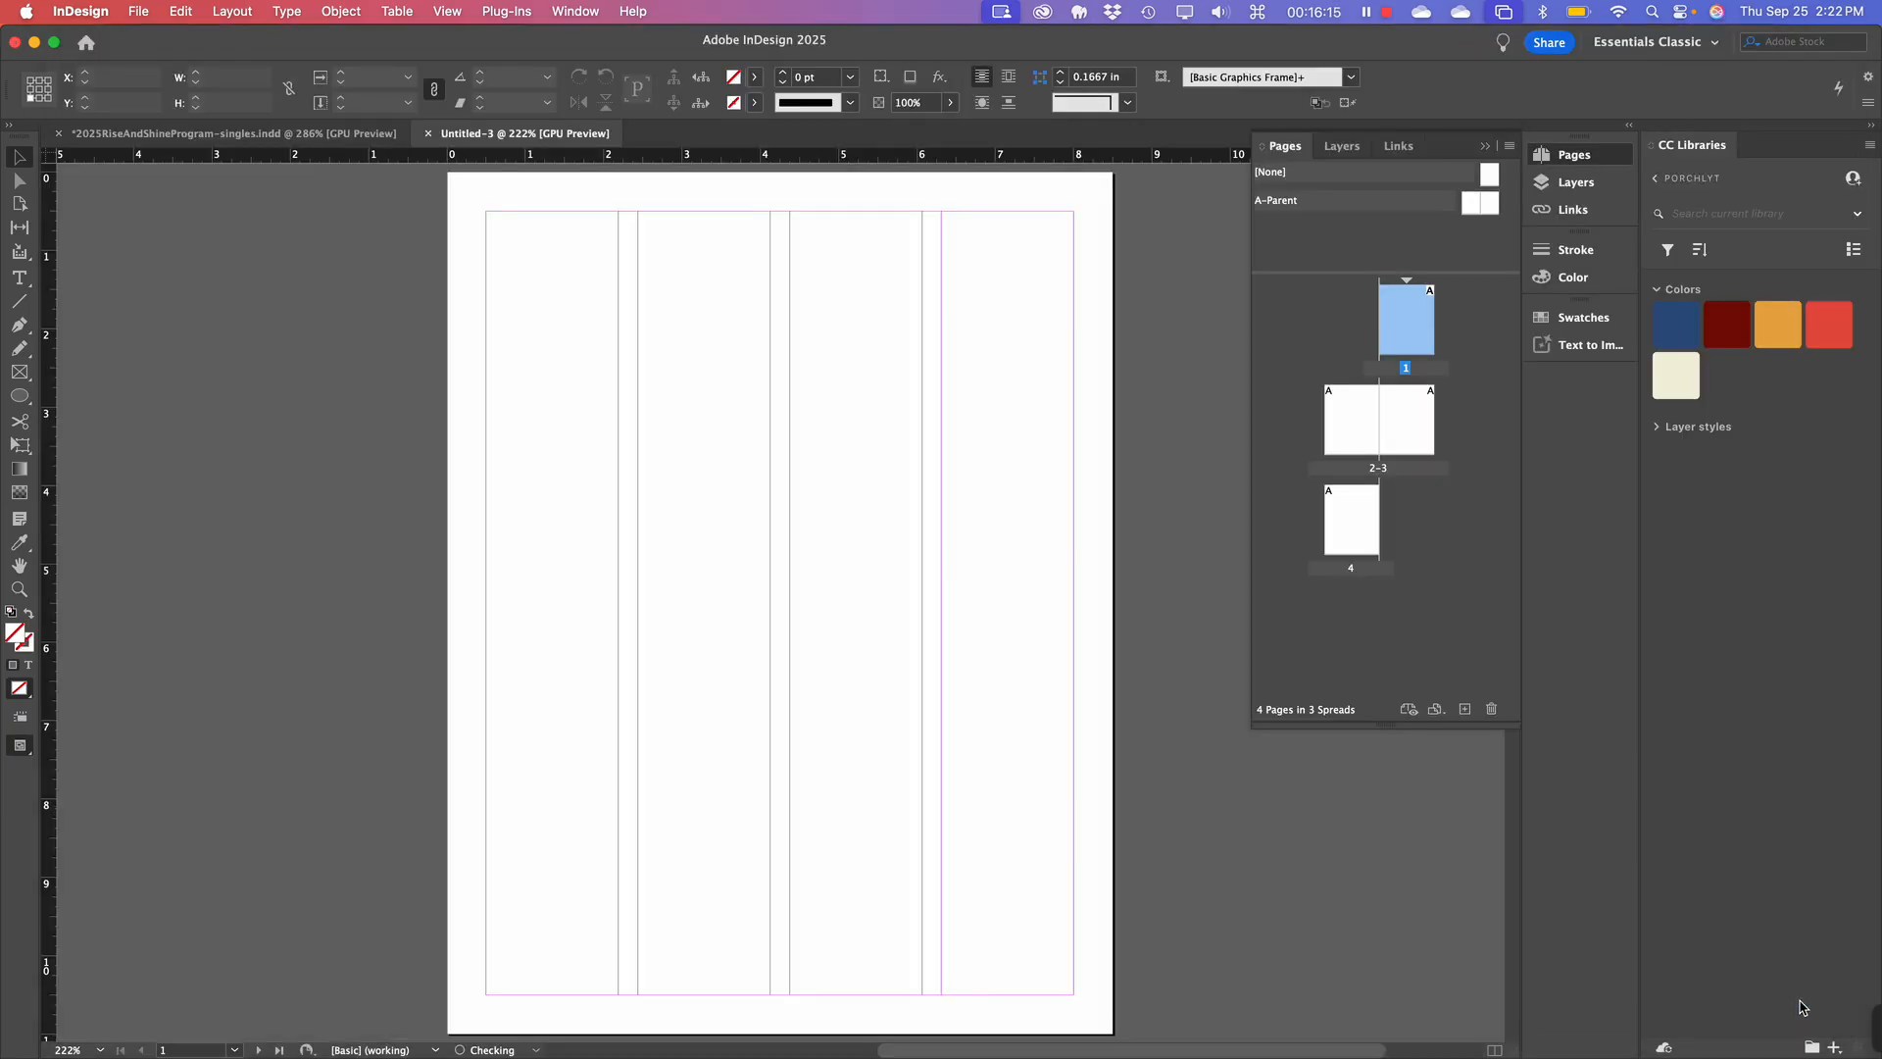
# Jump to the 2–3 spread, target page 3, then scroll back up to page 1.
pyautogui.doubleClick(1359, 414)
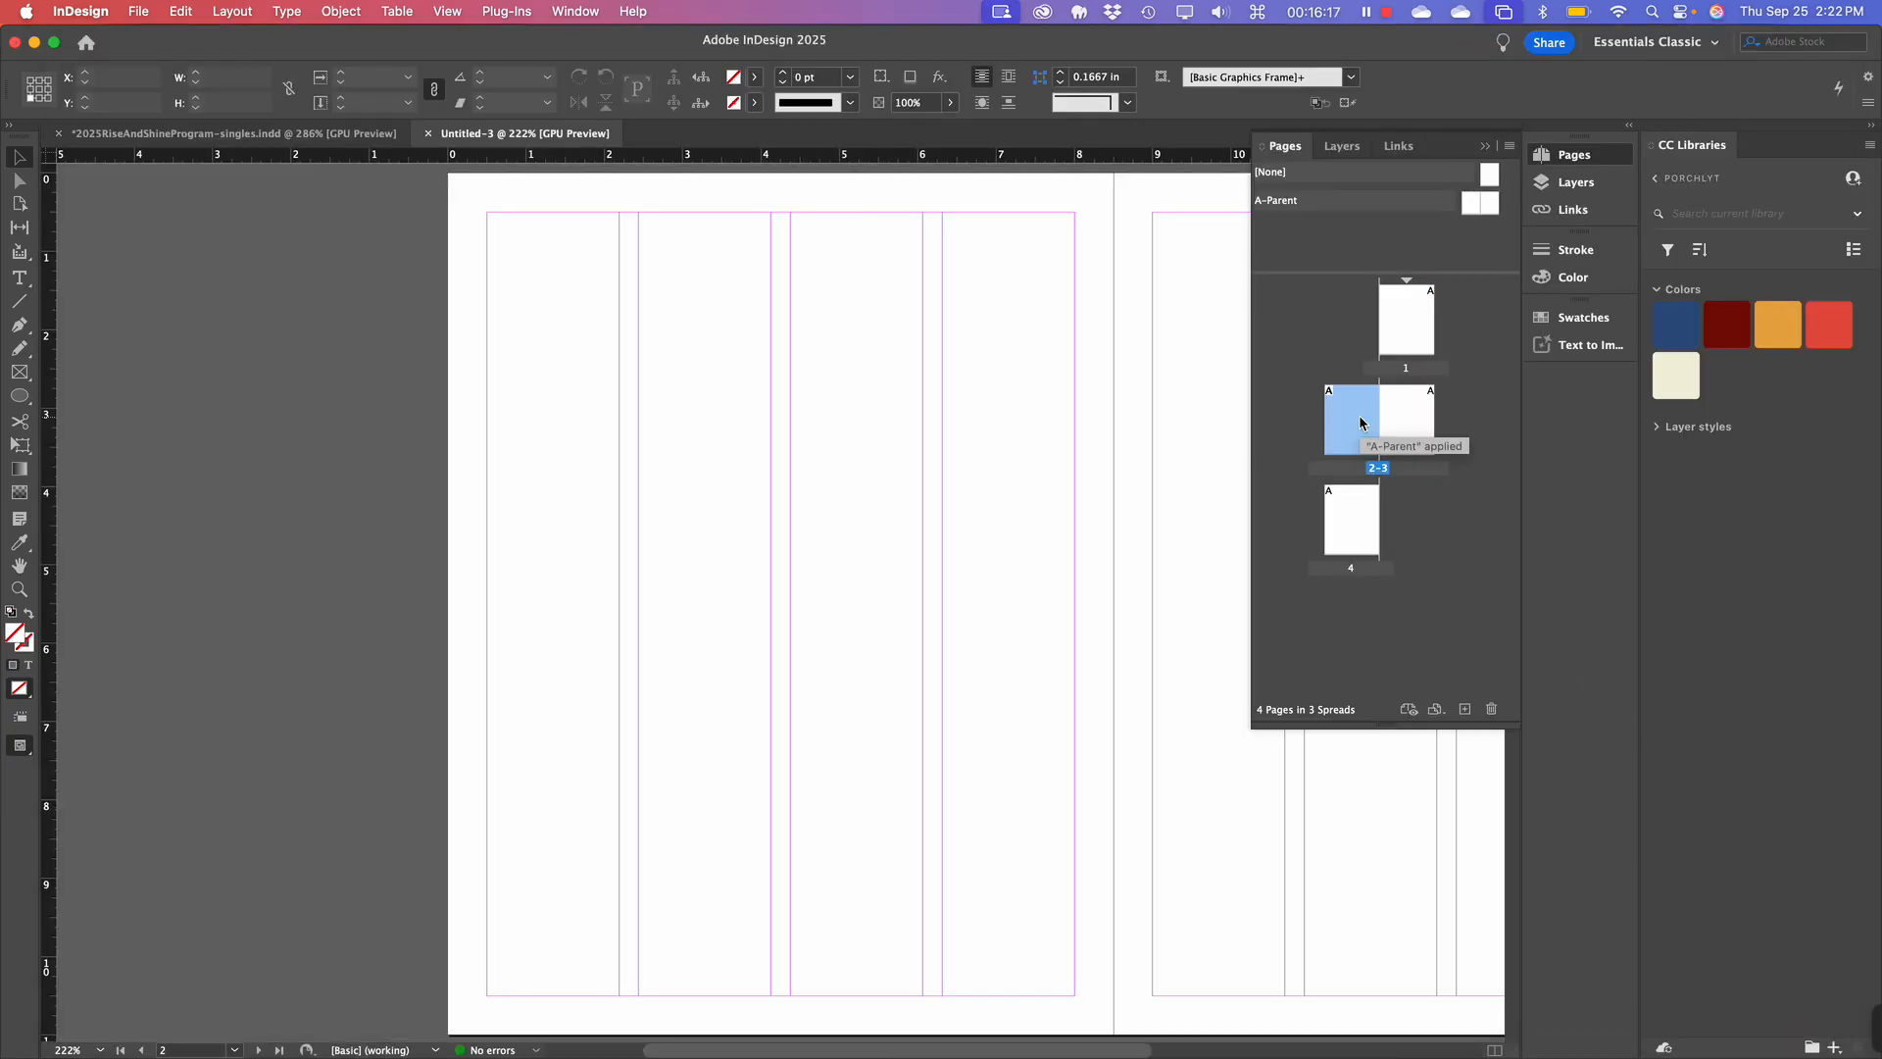
pyautogui.hscroll(5, 974, 614)
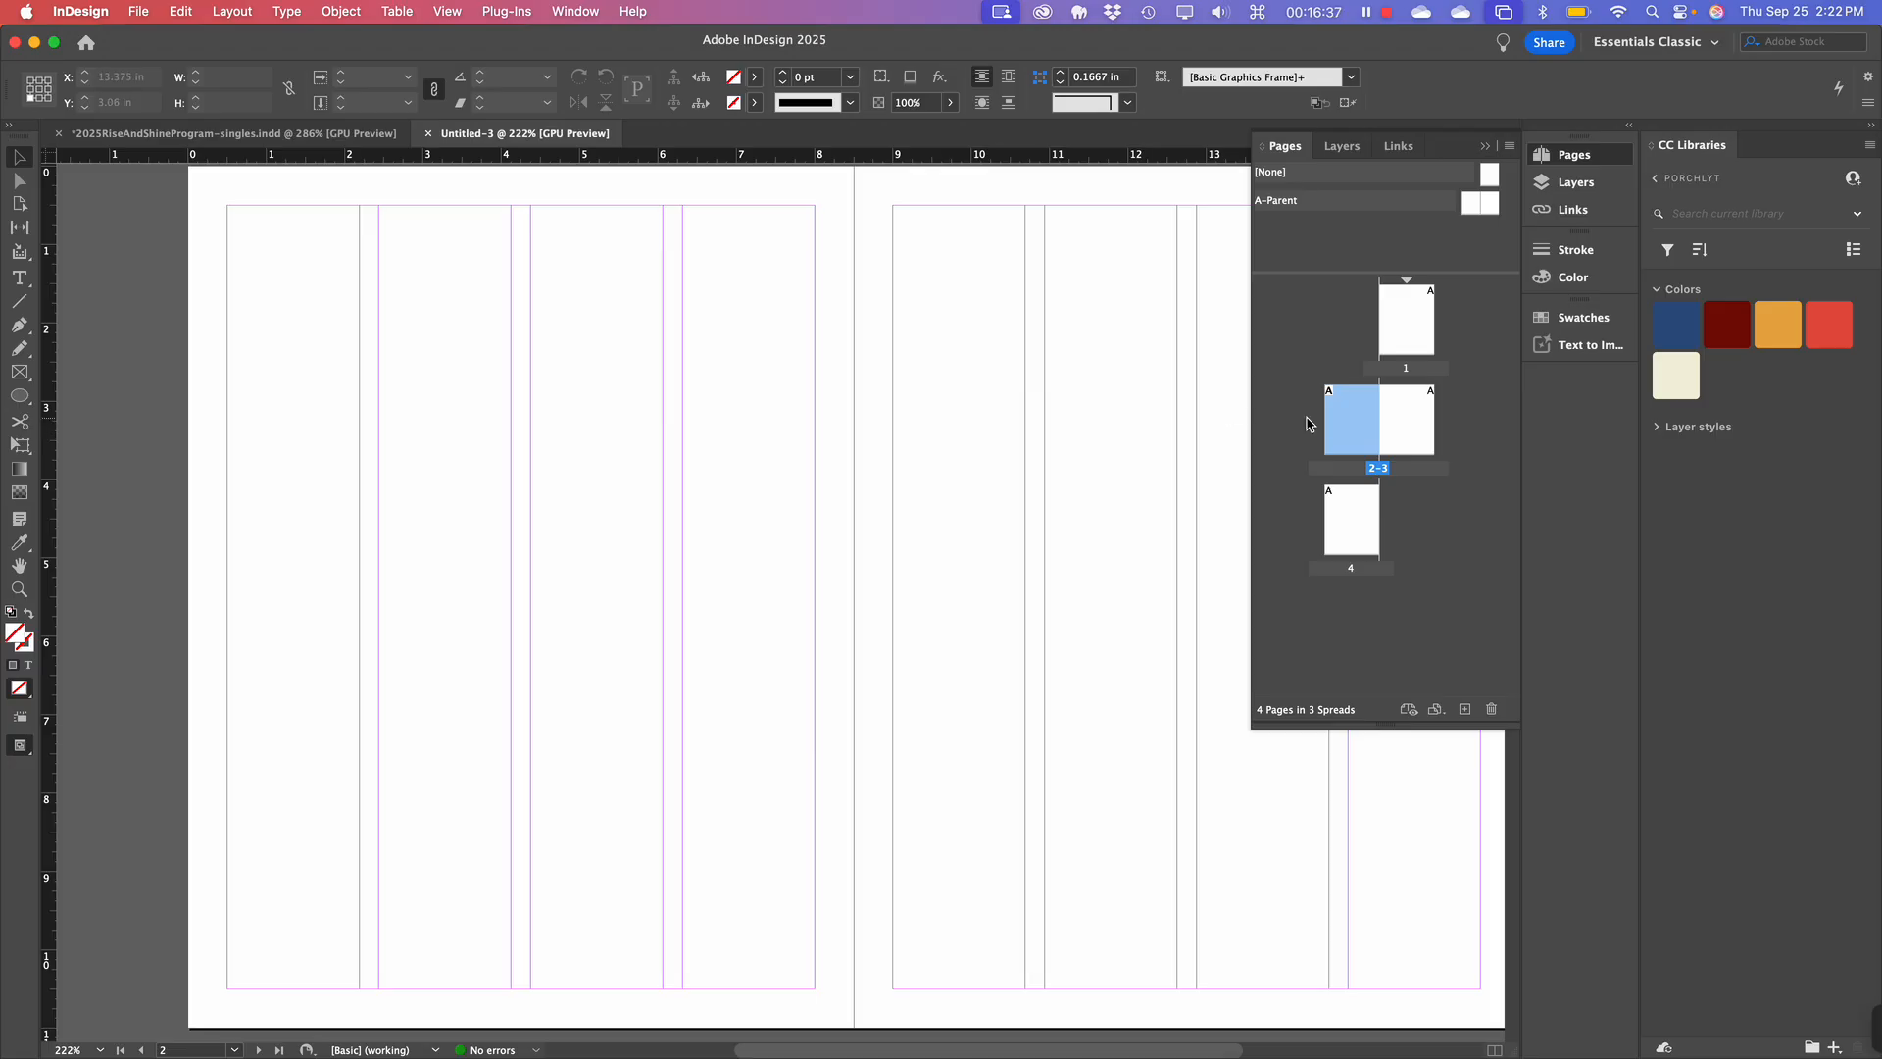
pyautogui.click(1384, 425)
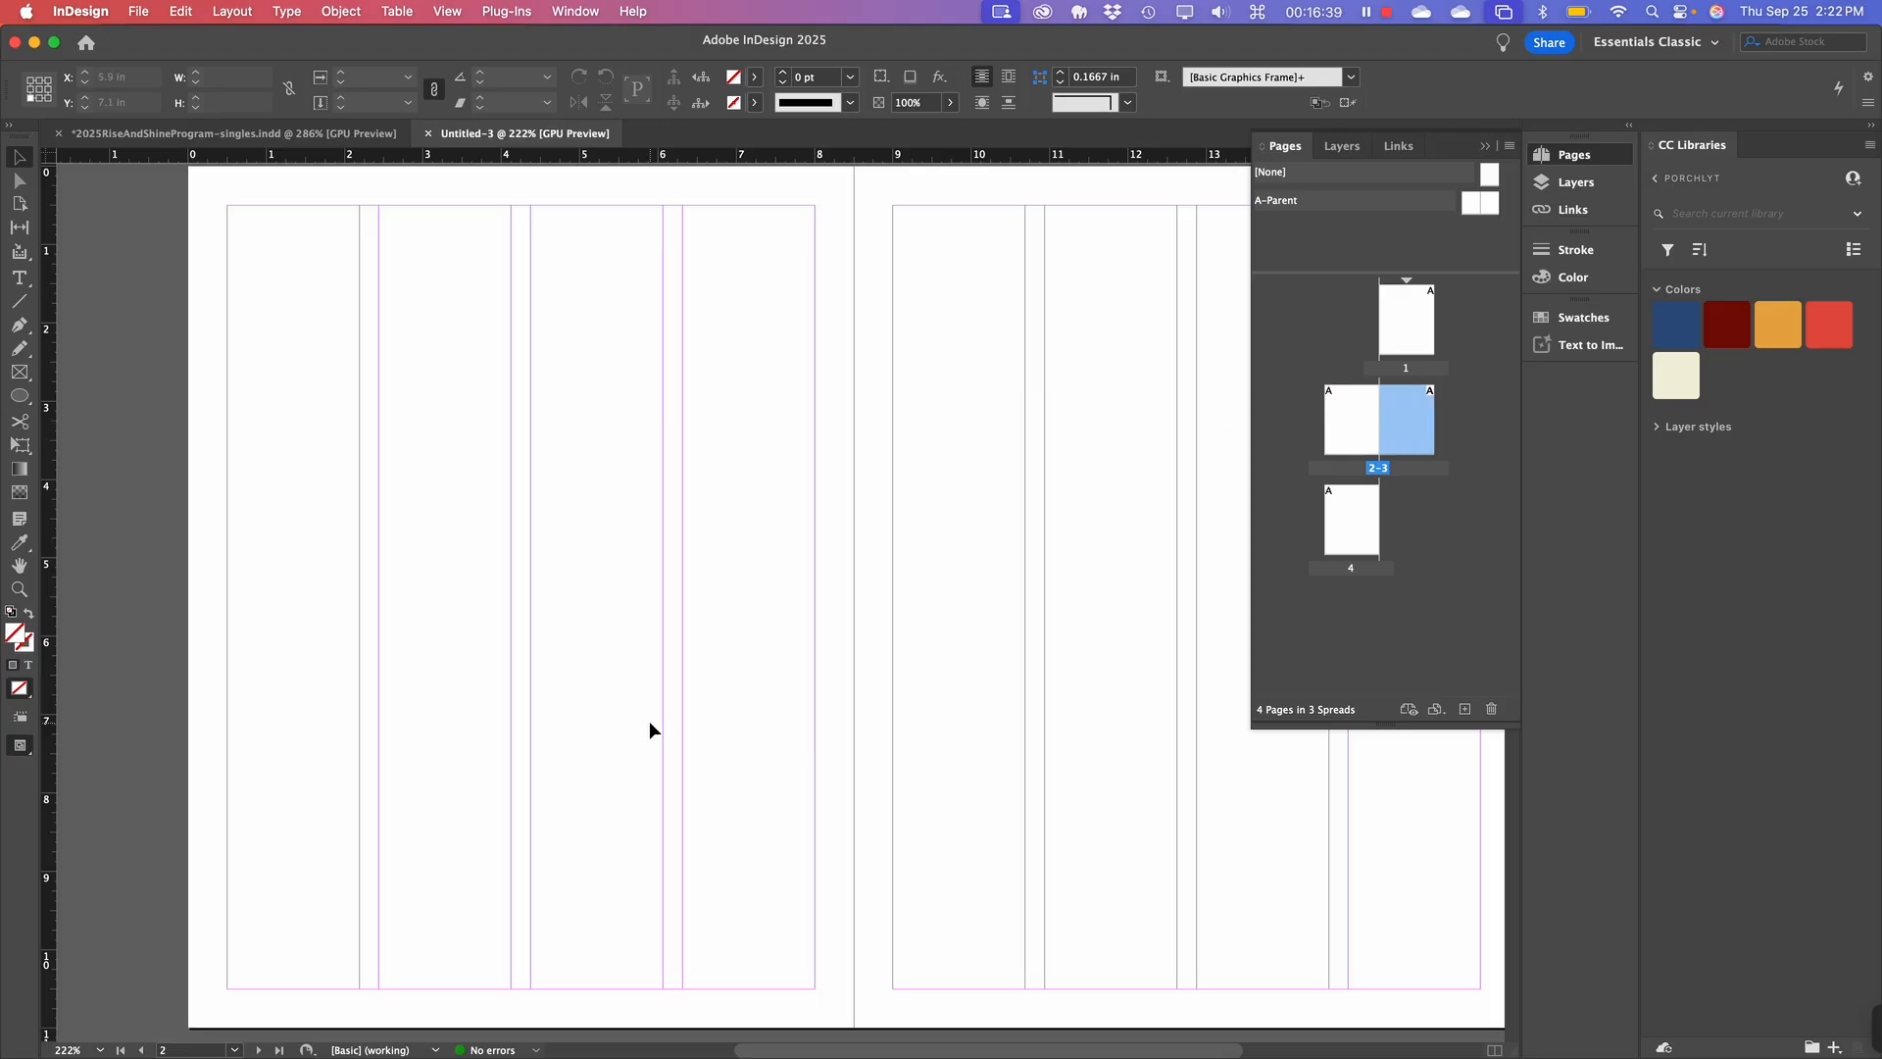
pyautogui.scroll(3, 649, 720)
pyautogui.scroll(-5, 649, 721)
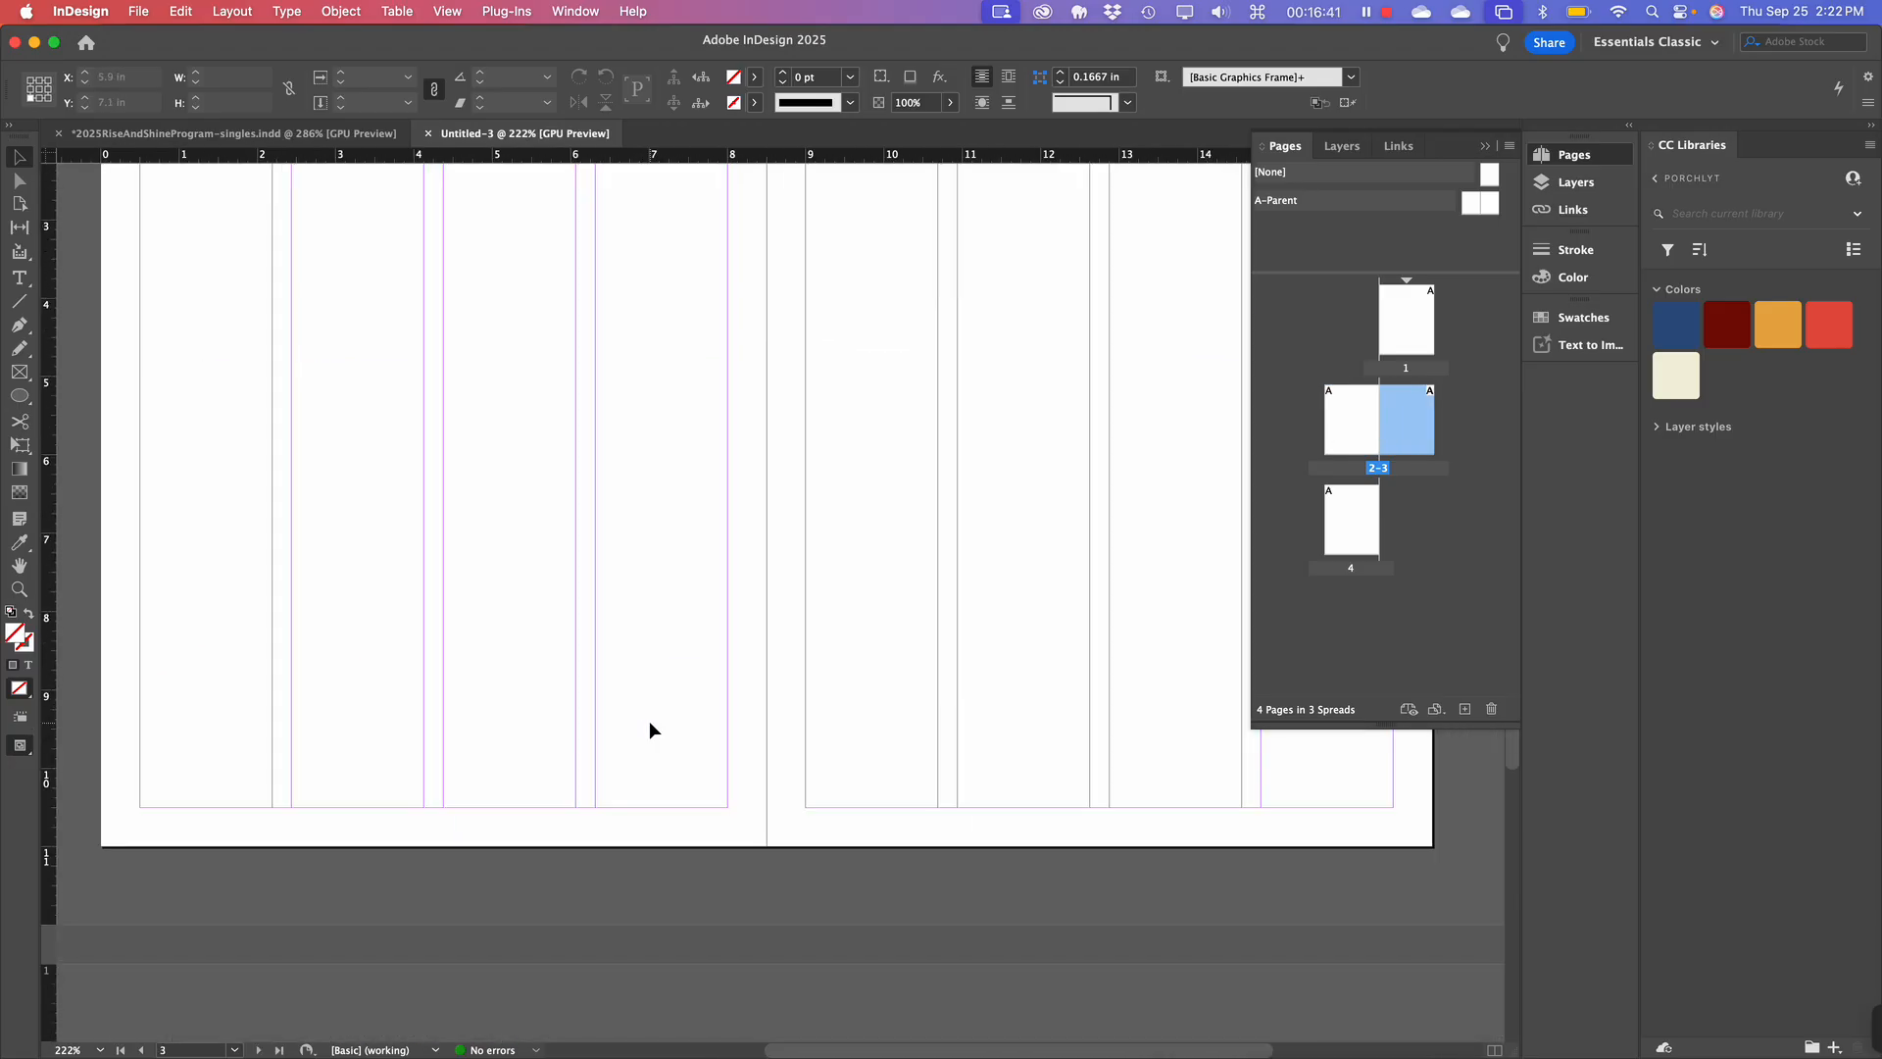
pyautogui.scroll(8, 627, 750)
pyautogui.scroll(10, 604, 774)
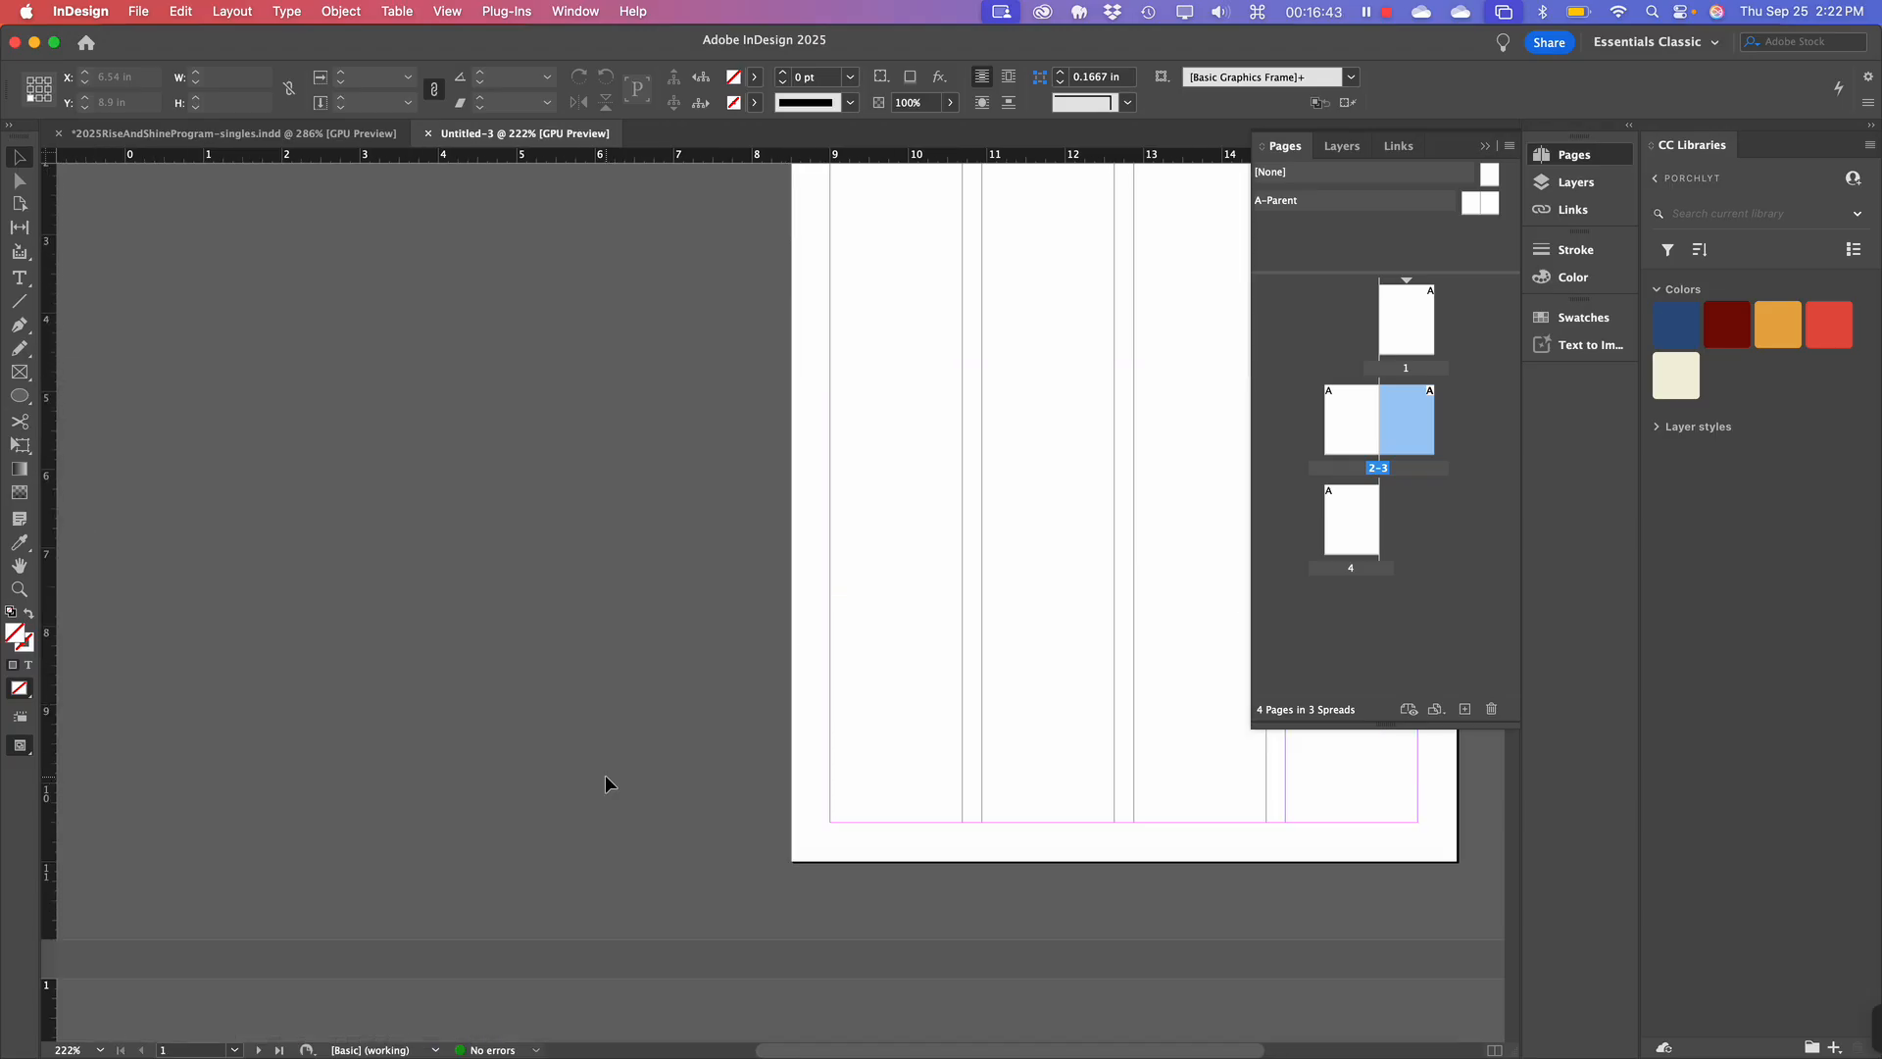
pyautogui.scroll(-3, 604, 774)
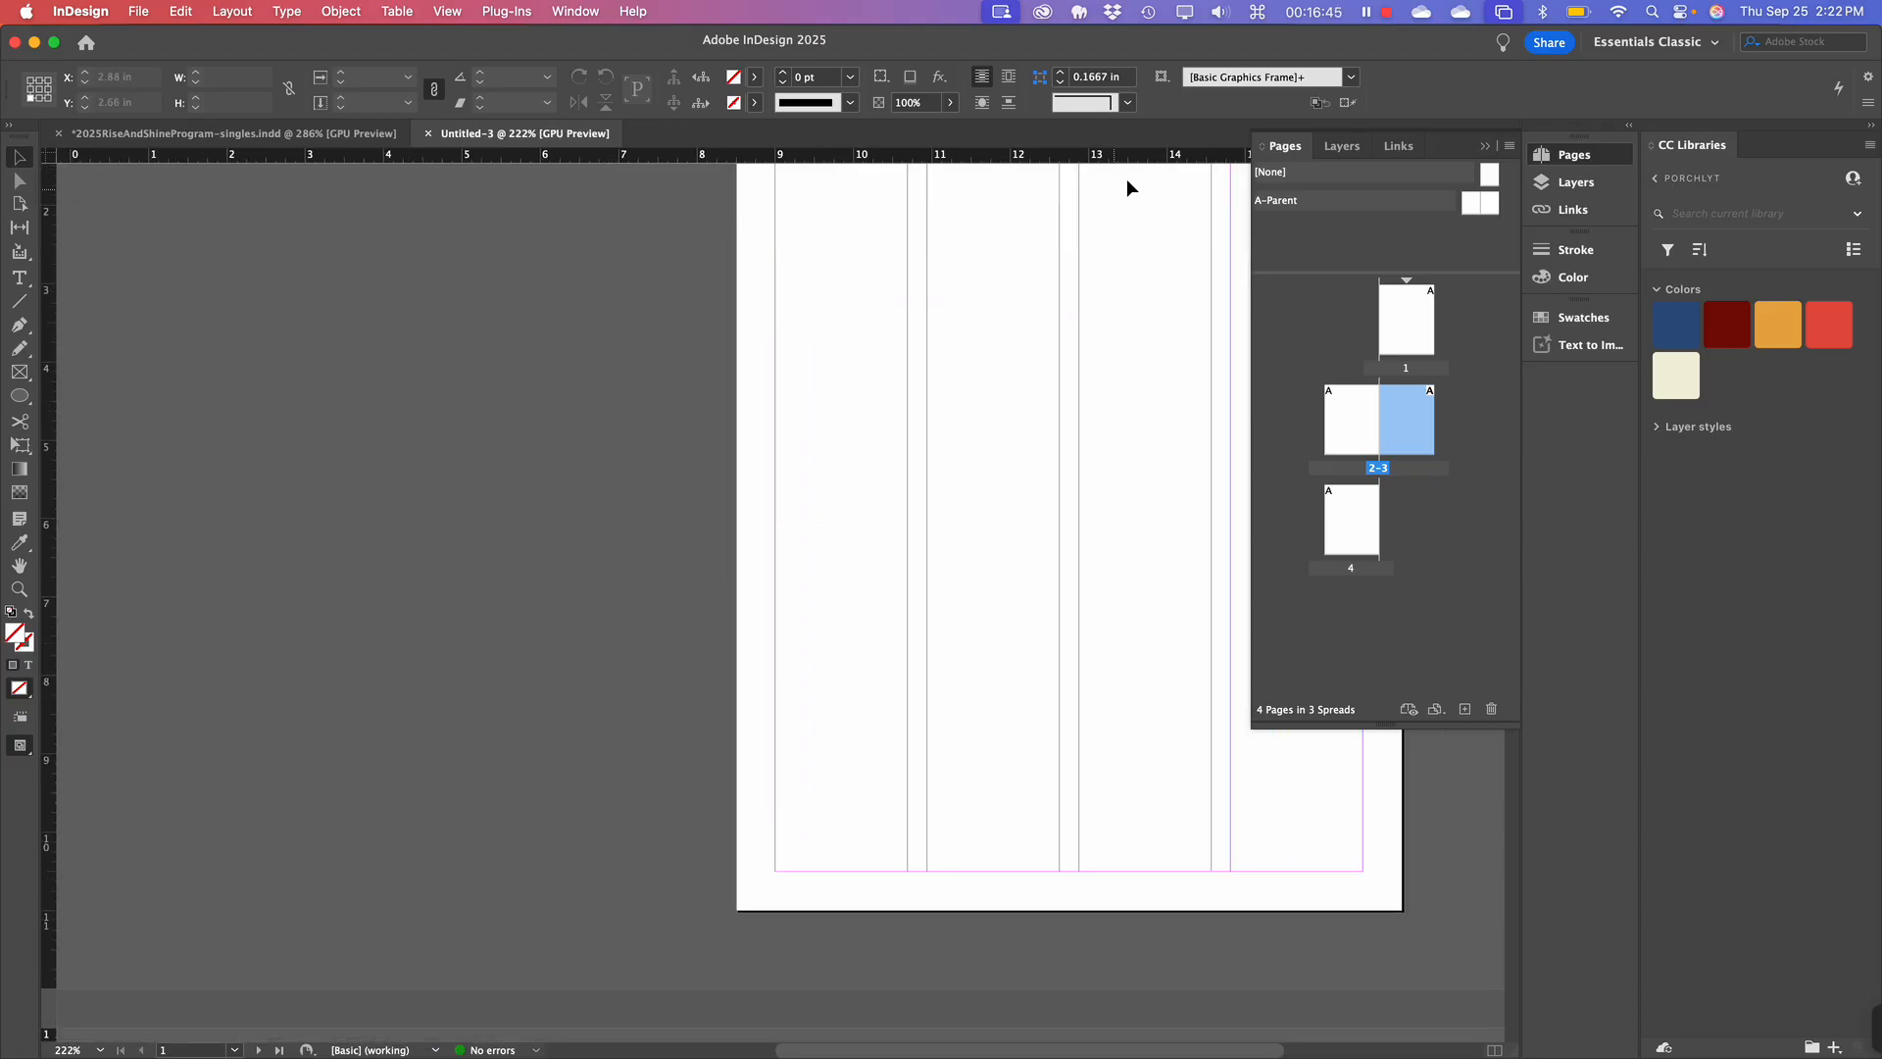
# Start a new document in inches with linked 0.625 in margins and 0.125 in bleed all round.
pyautogui.press('super+n')
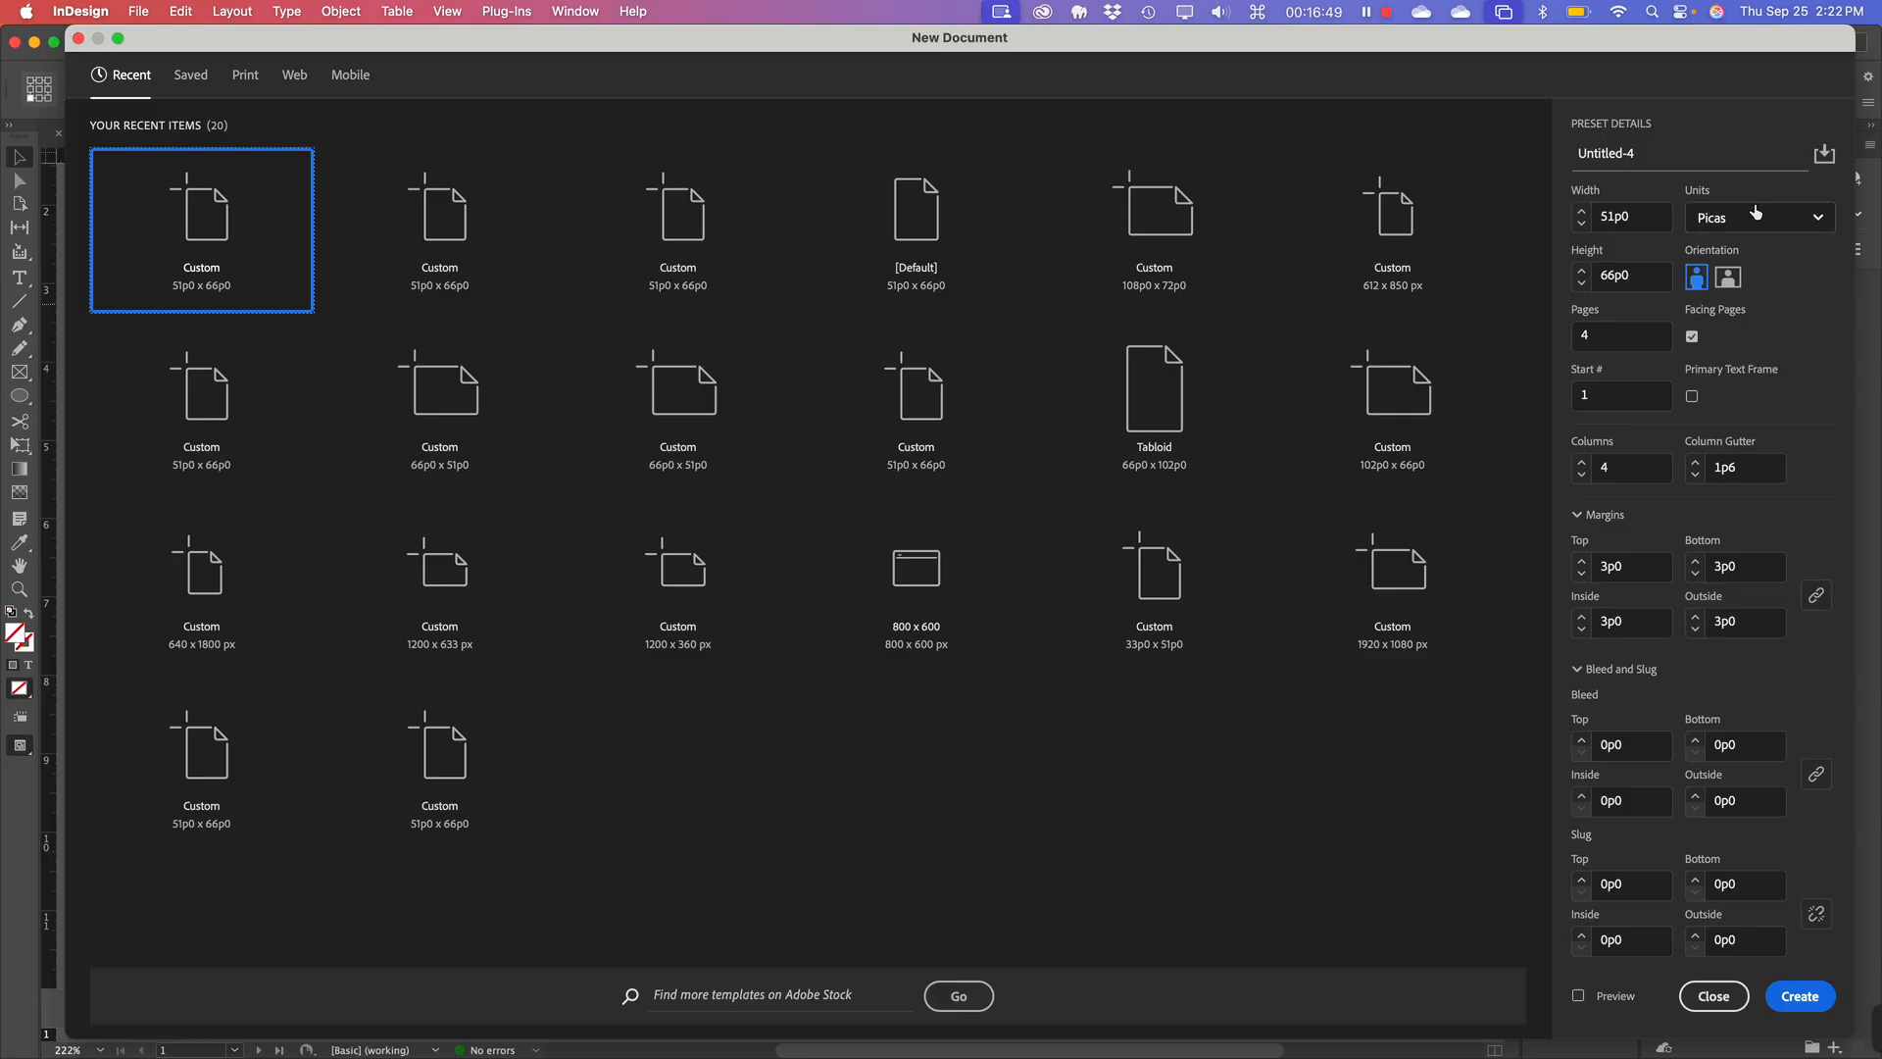
pyautogui.click(1737, 222)
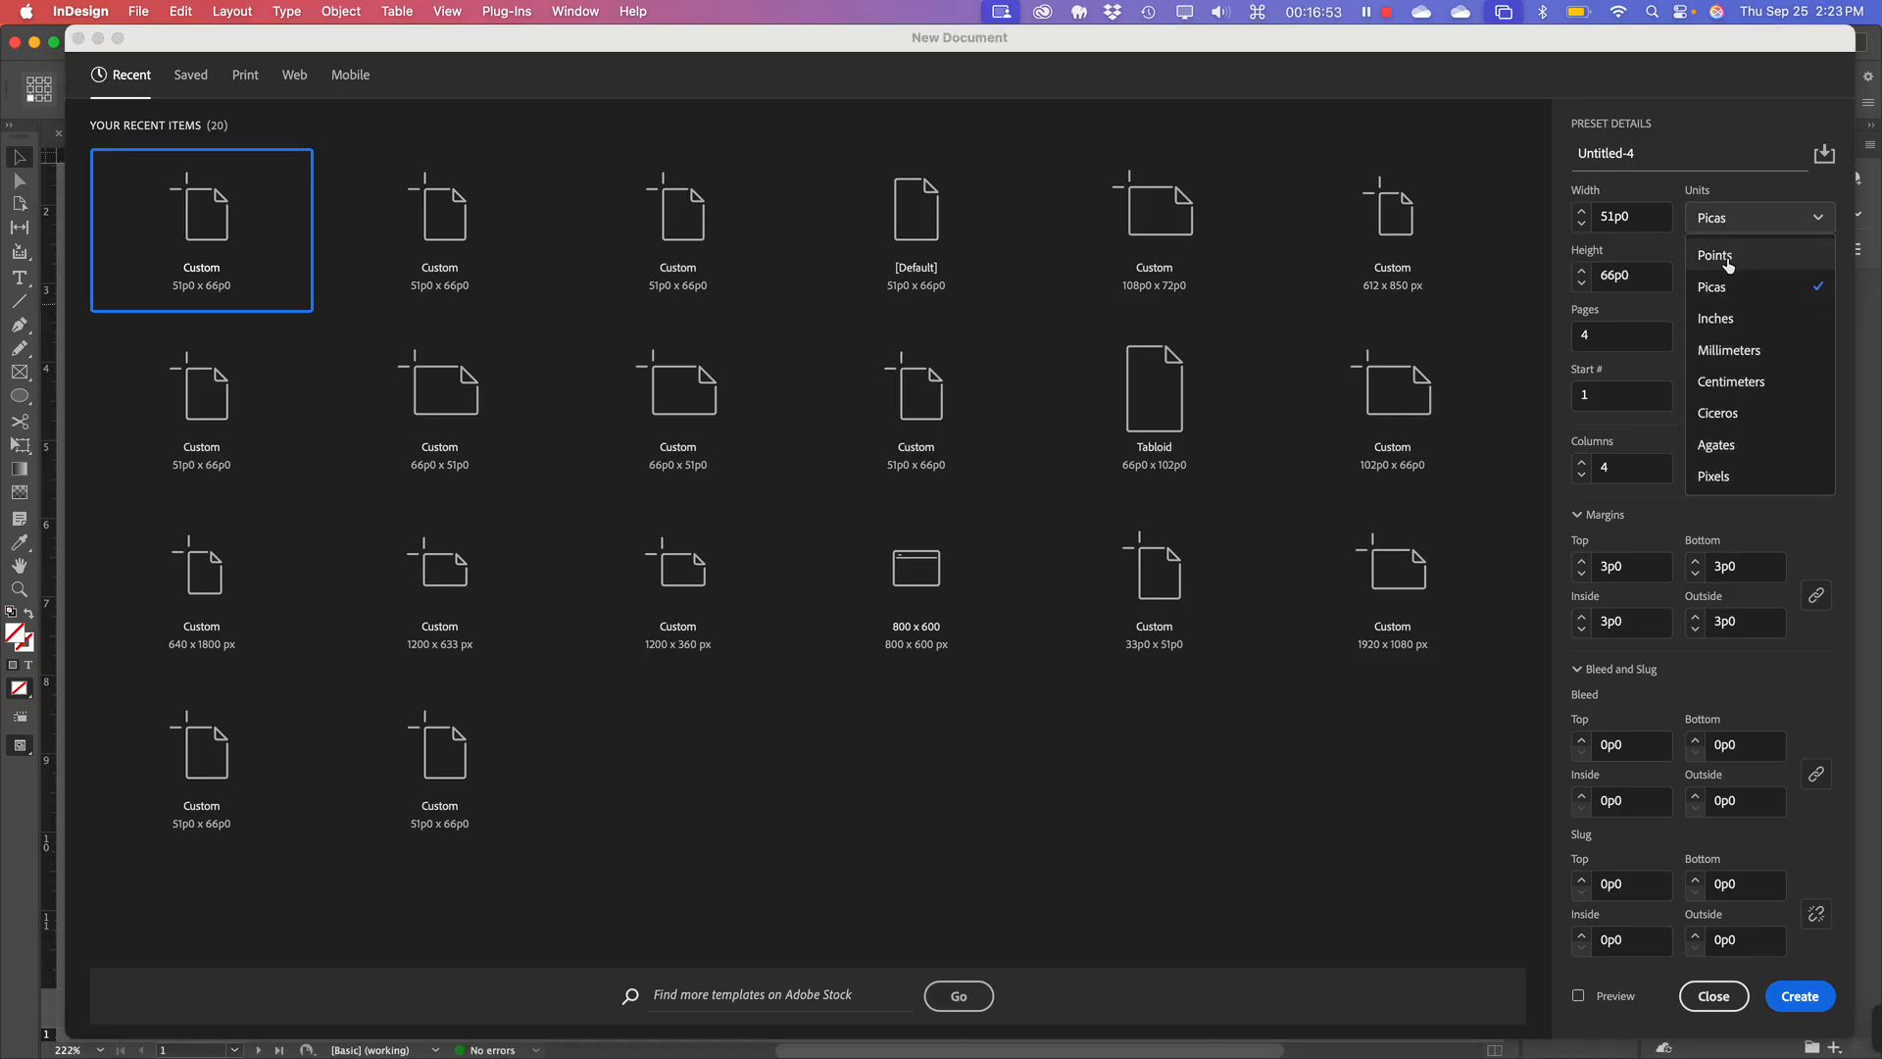
pyautogui.click(1727, 318)
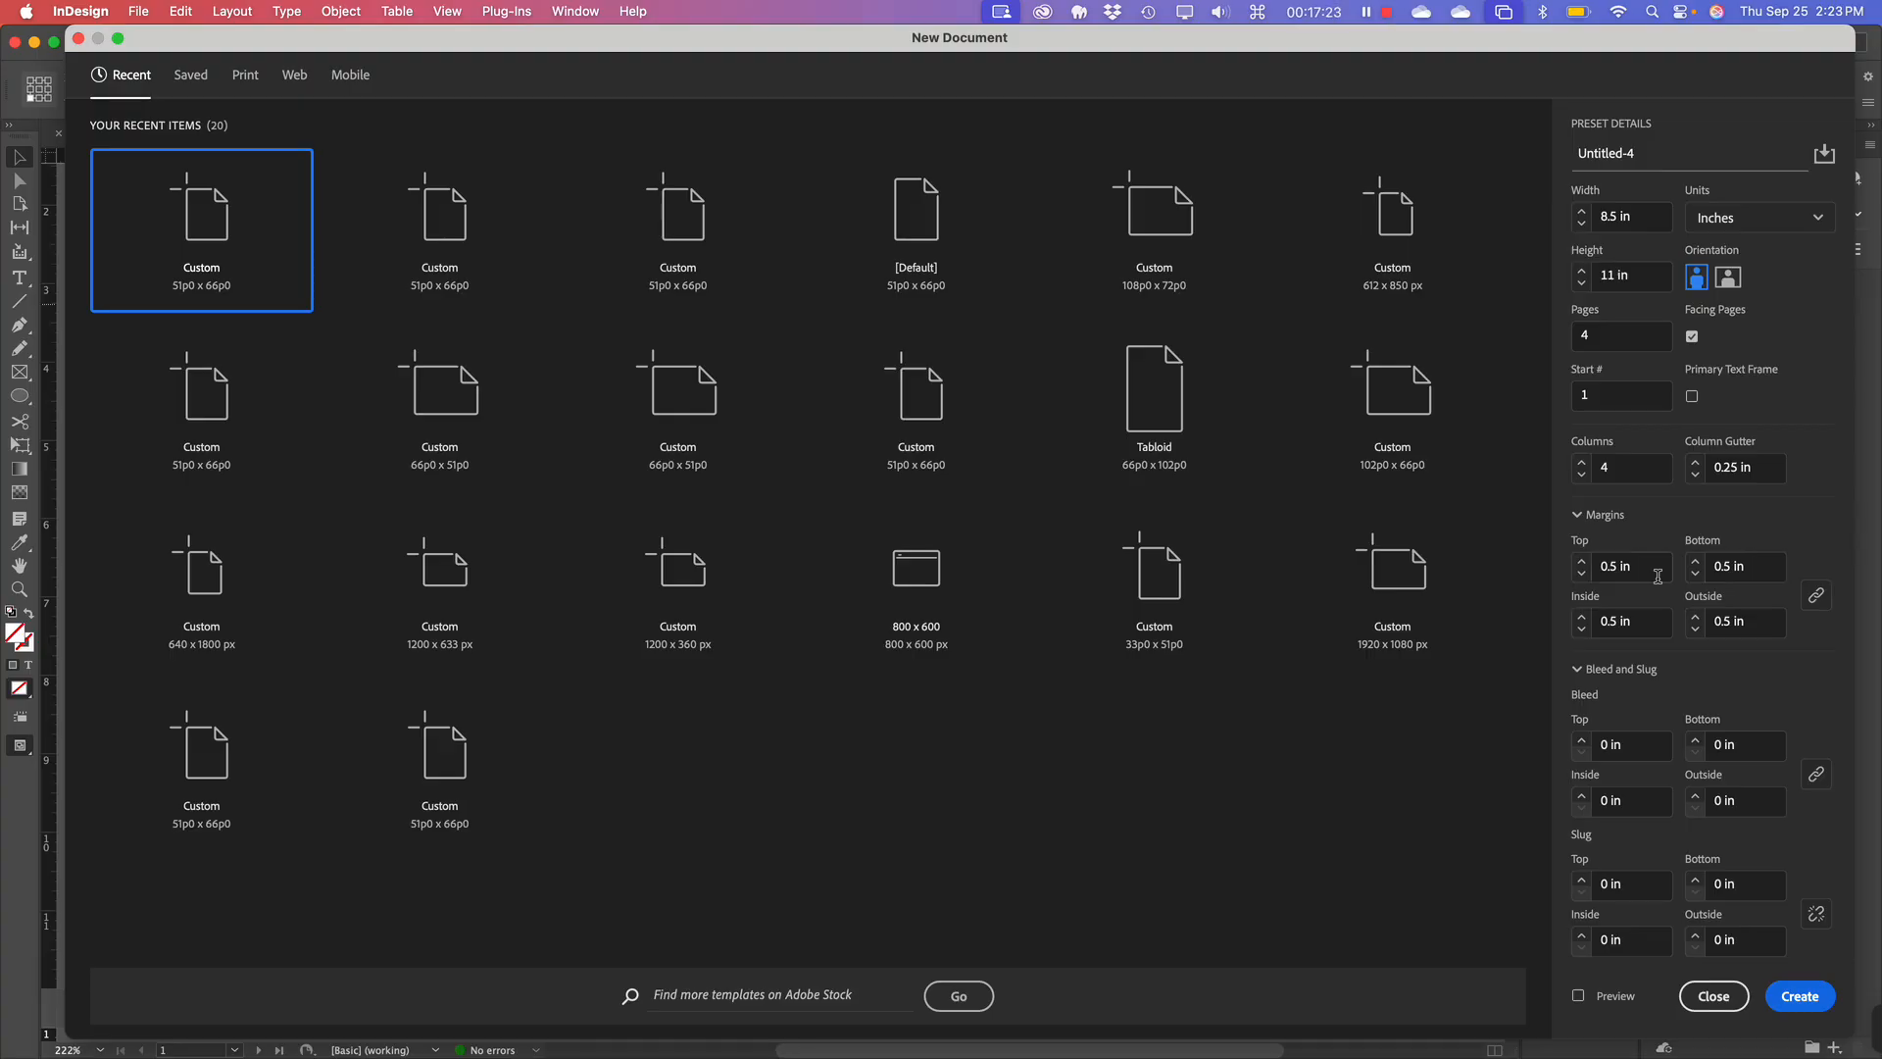
pyautogui.click(1582, 567)
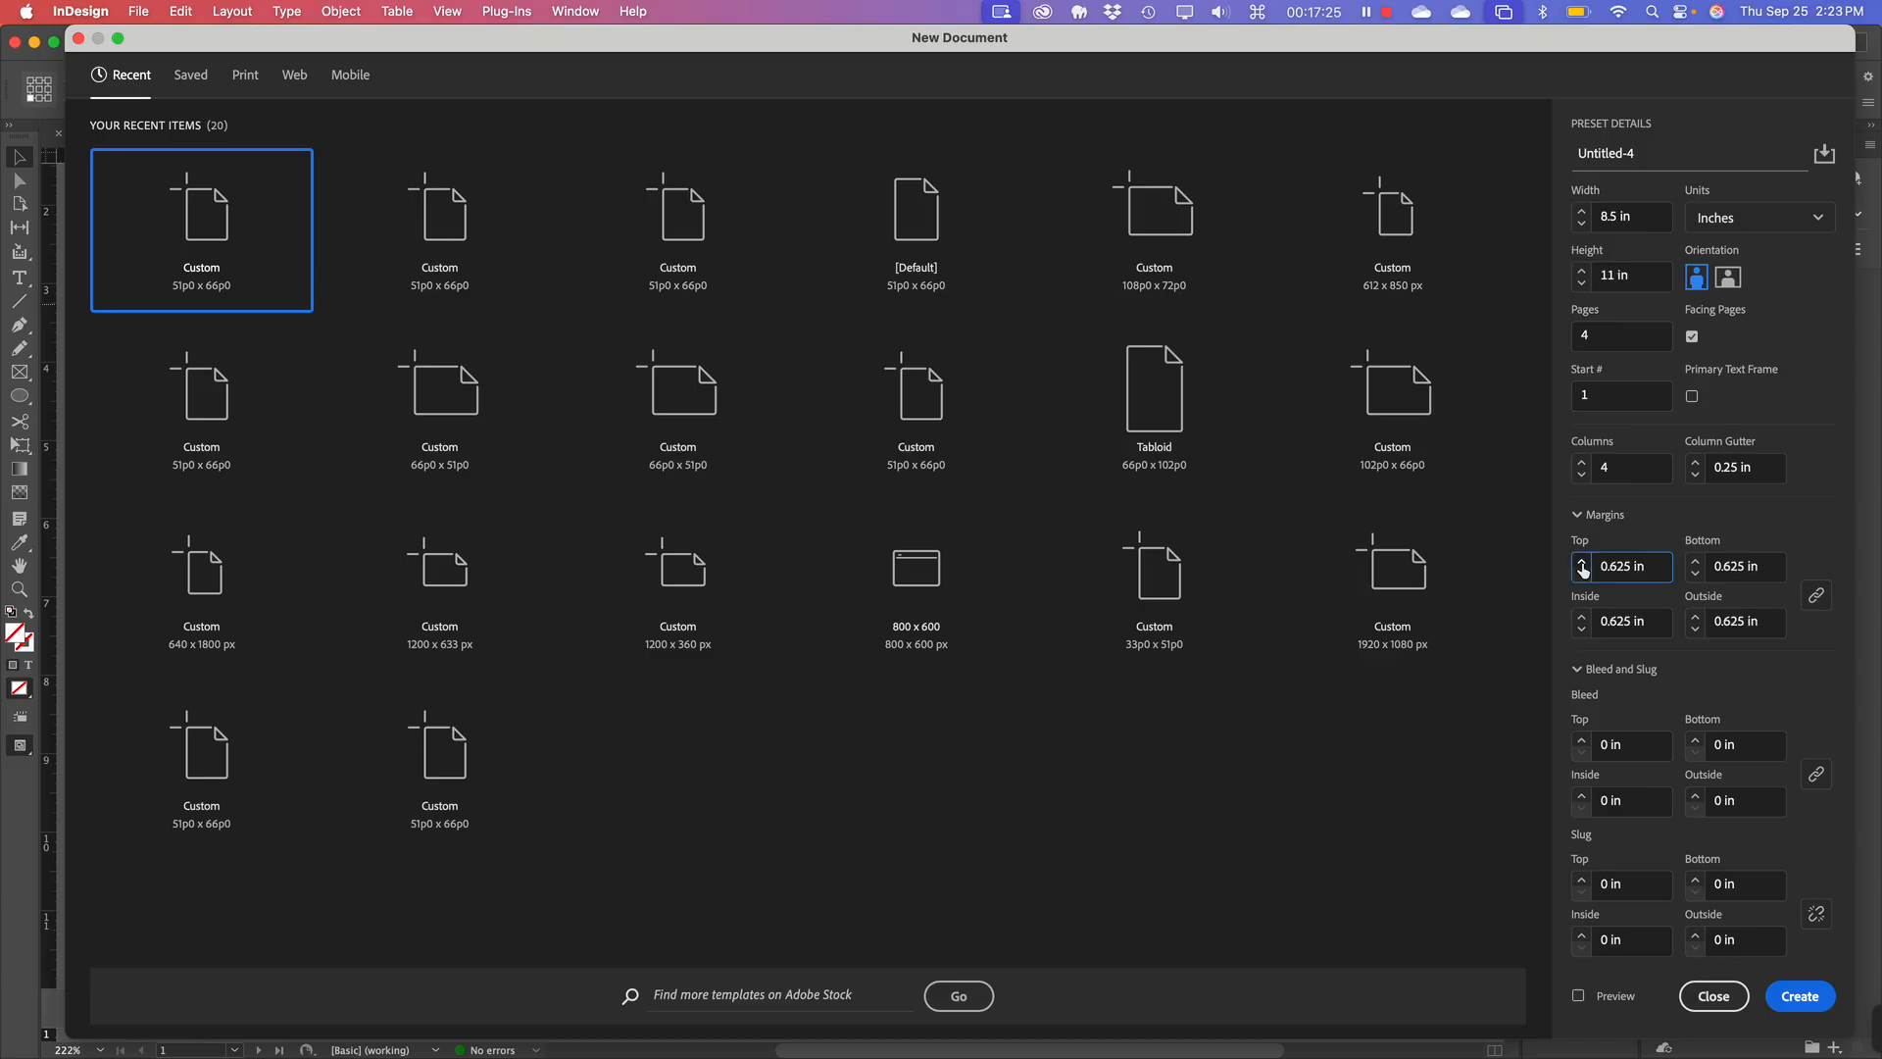
pyautogui.click(1582, 567)
pyautogui.click(1581, 576)
pyautogui.click(1582, 741)
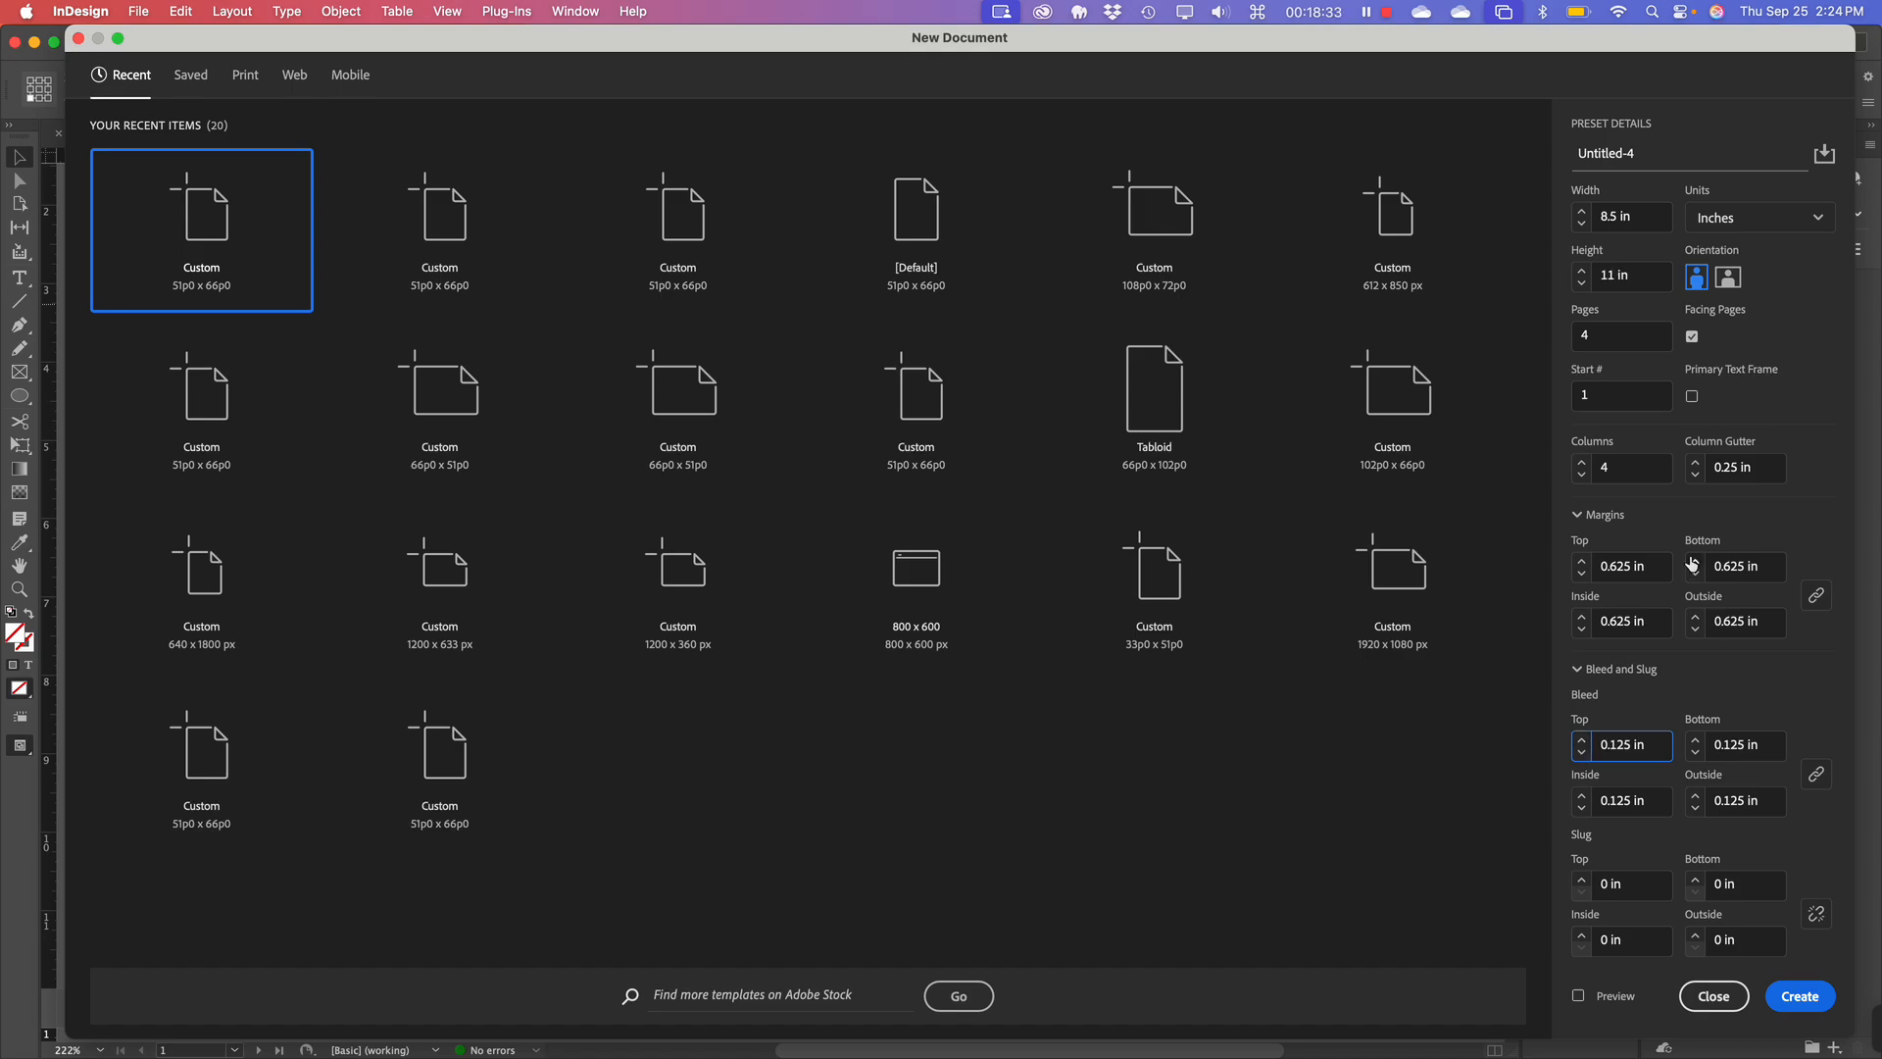
# Create the Untitled-4 document and scroll down to its 2–3 spread.
pyautogui.click(1801, 997)
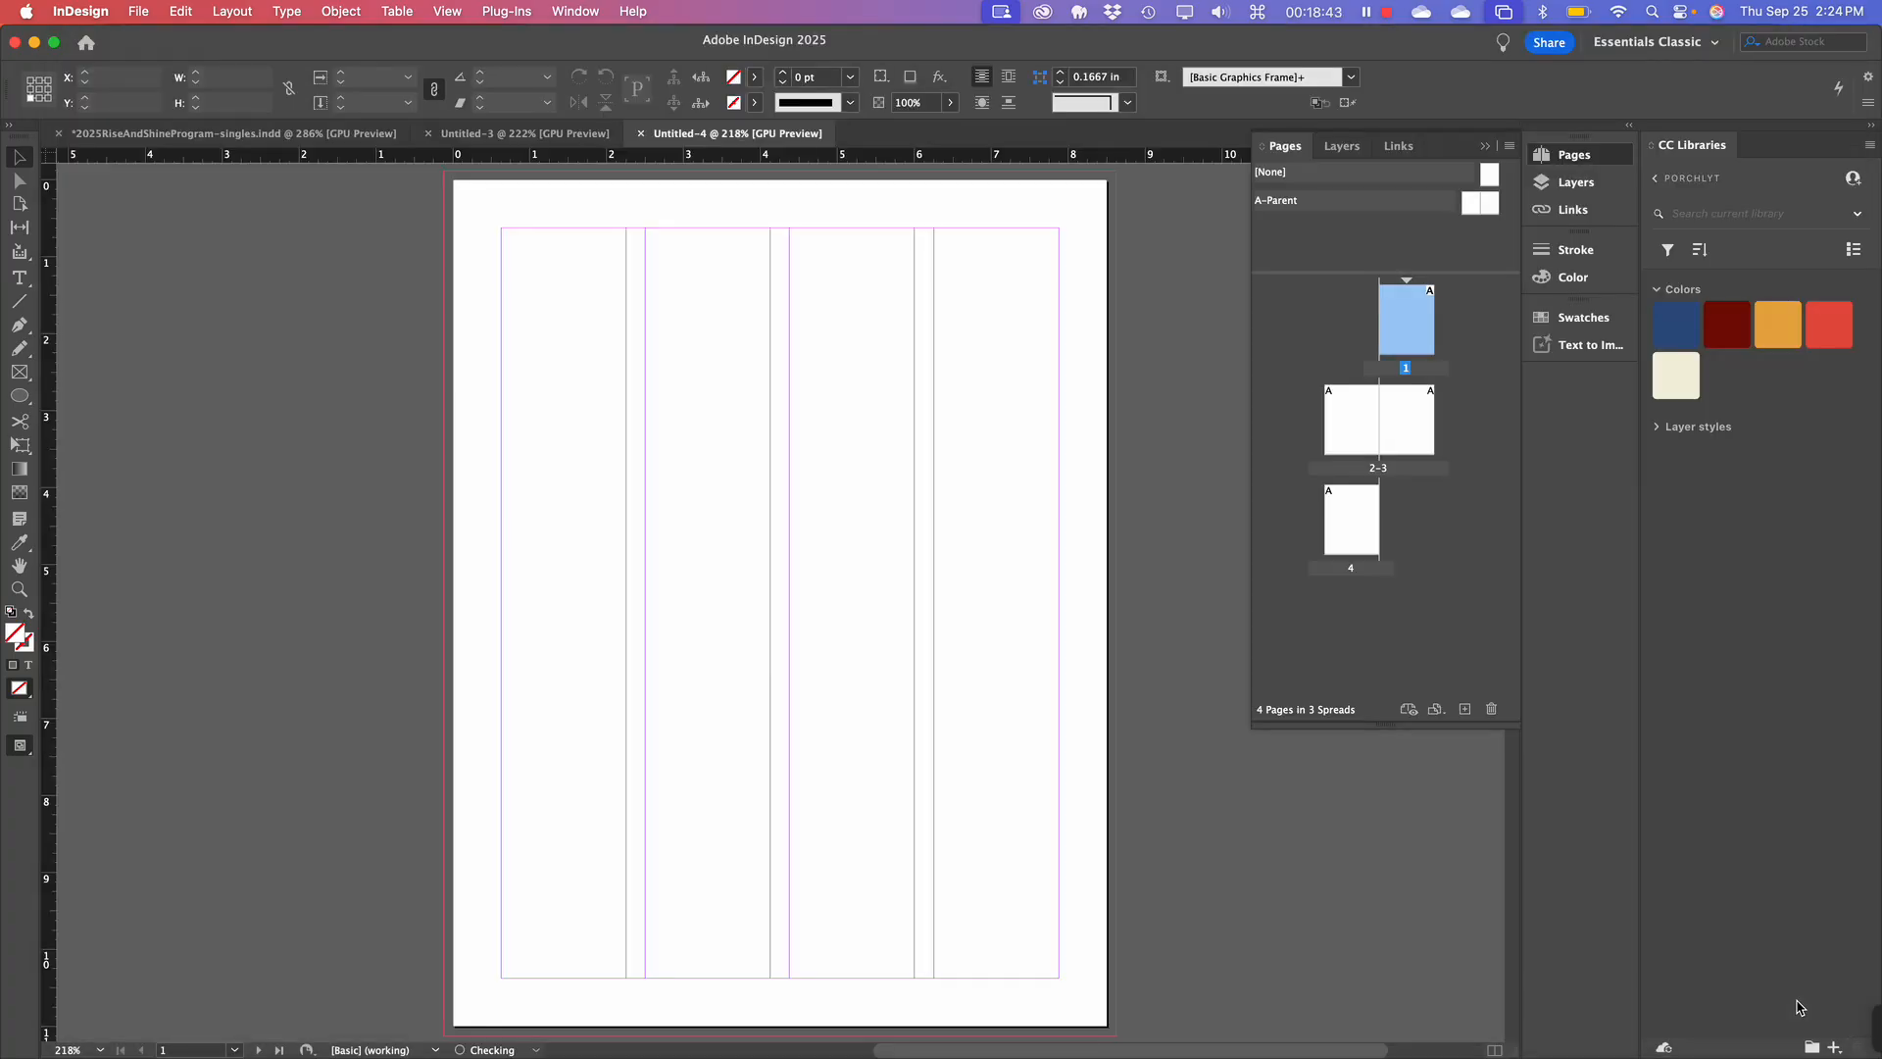
pyautogui.scroll(-10, 876, 887)
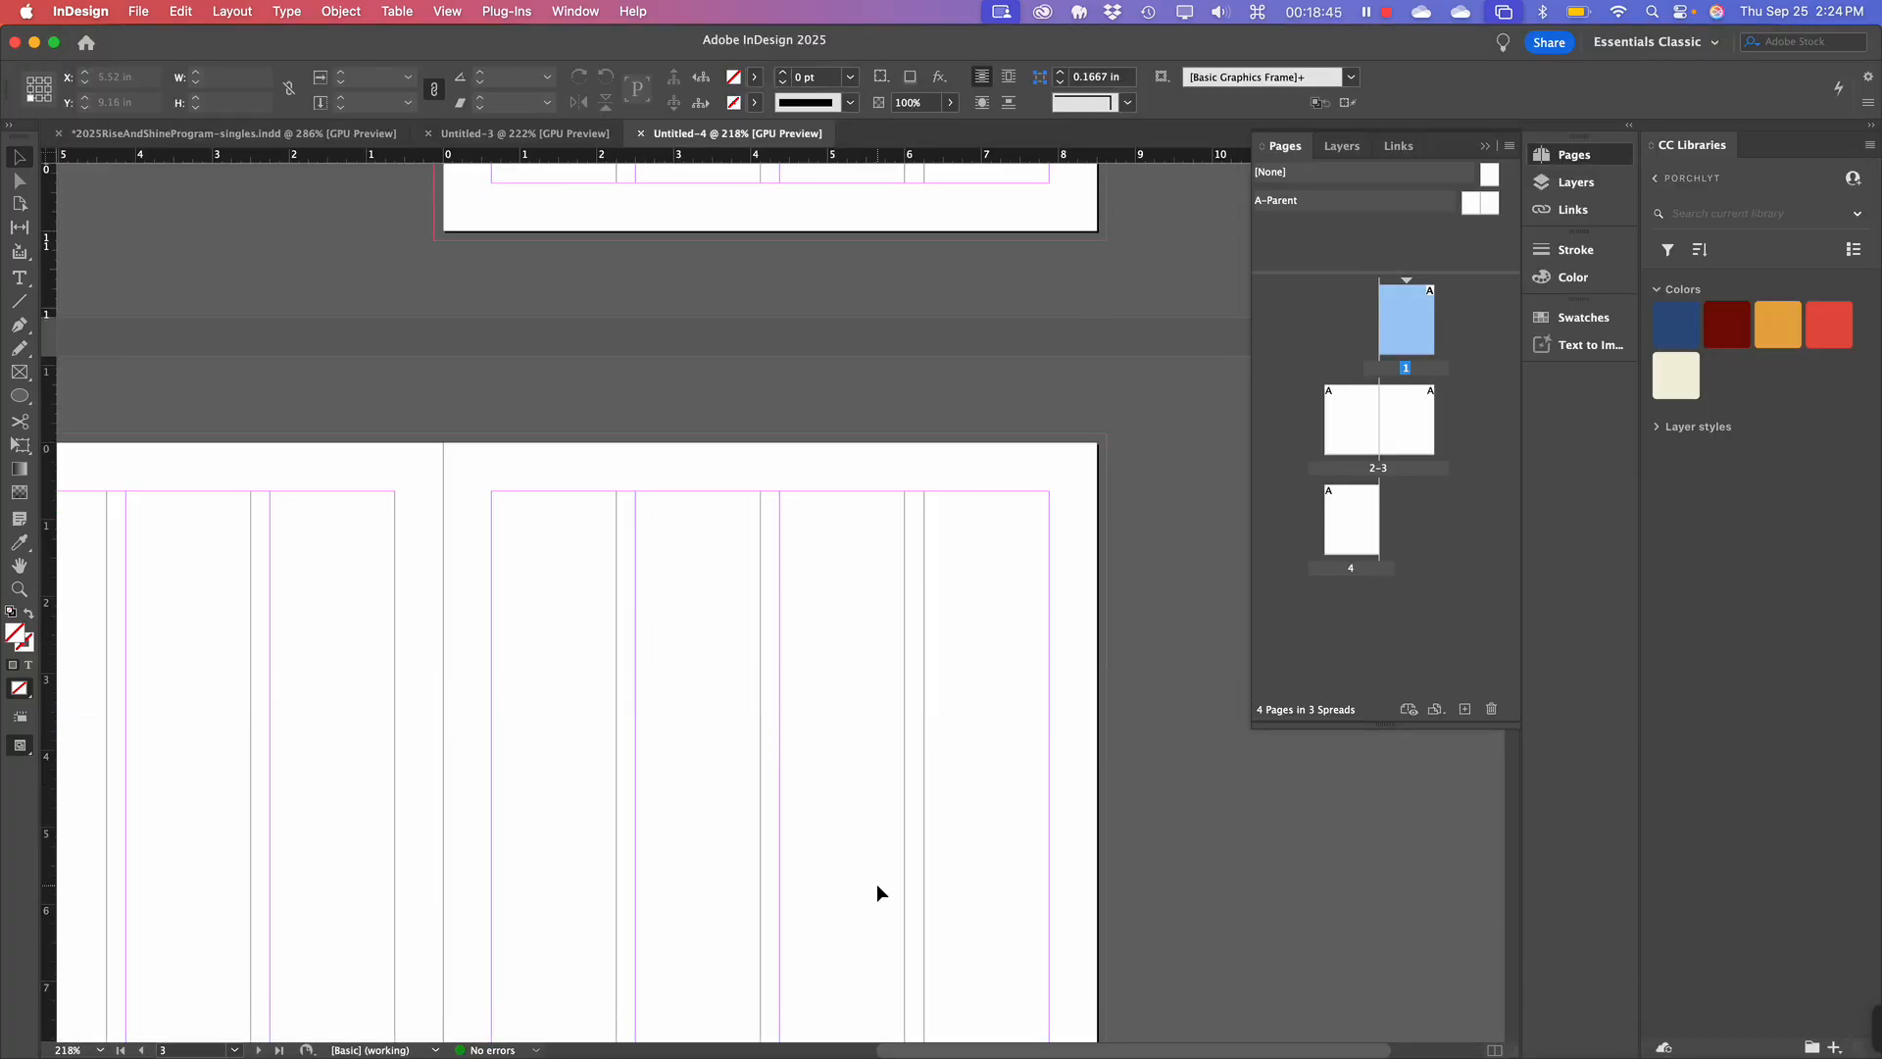
pyautogui.hscroll(-4, 876, 885)
pyautogui.scroll(-2, 877, 884)
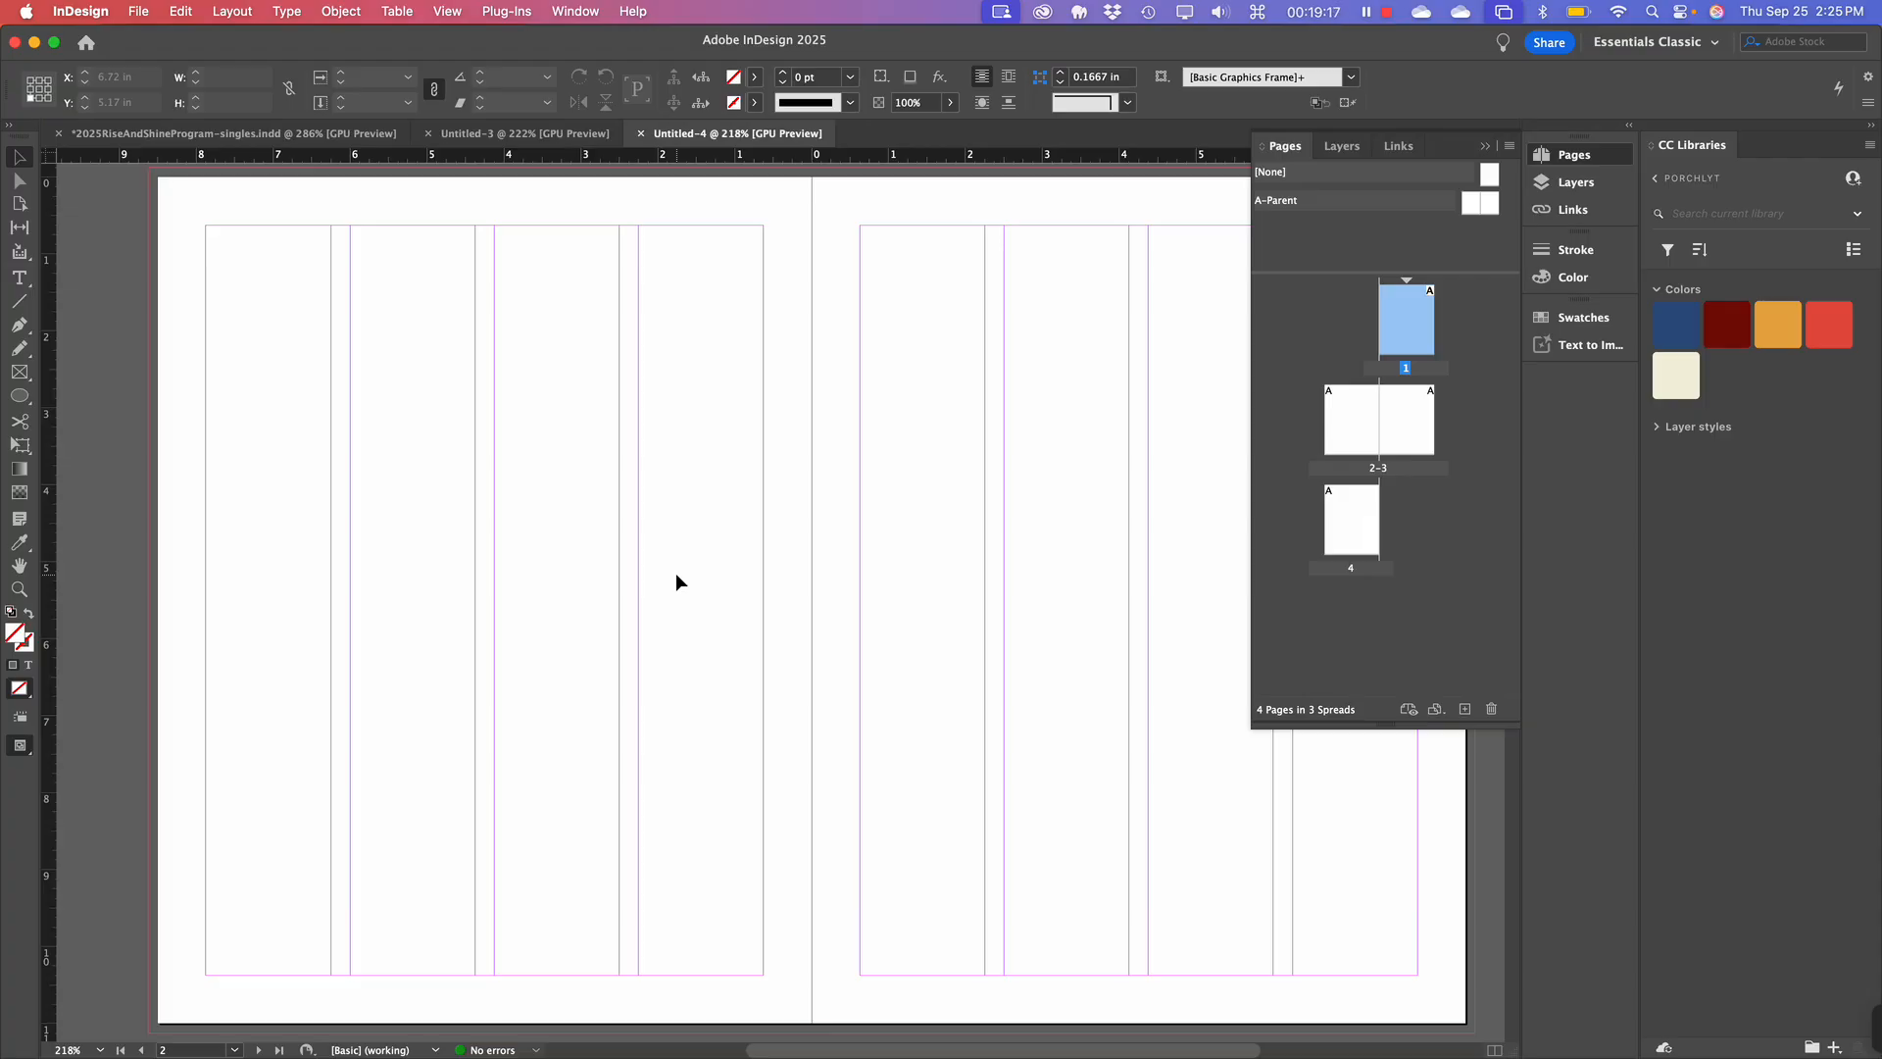
pyautogui.scroll(-5, 695, 516)
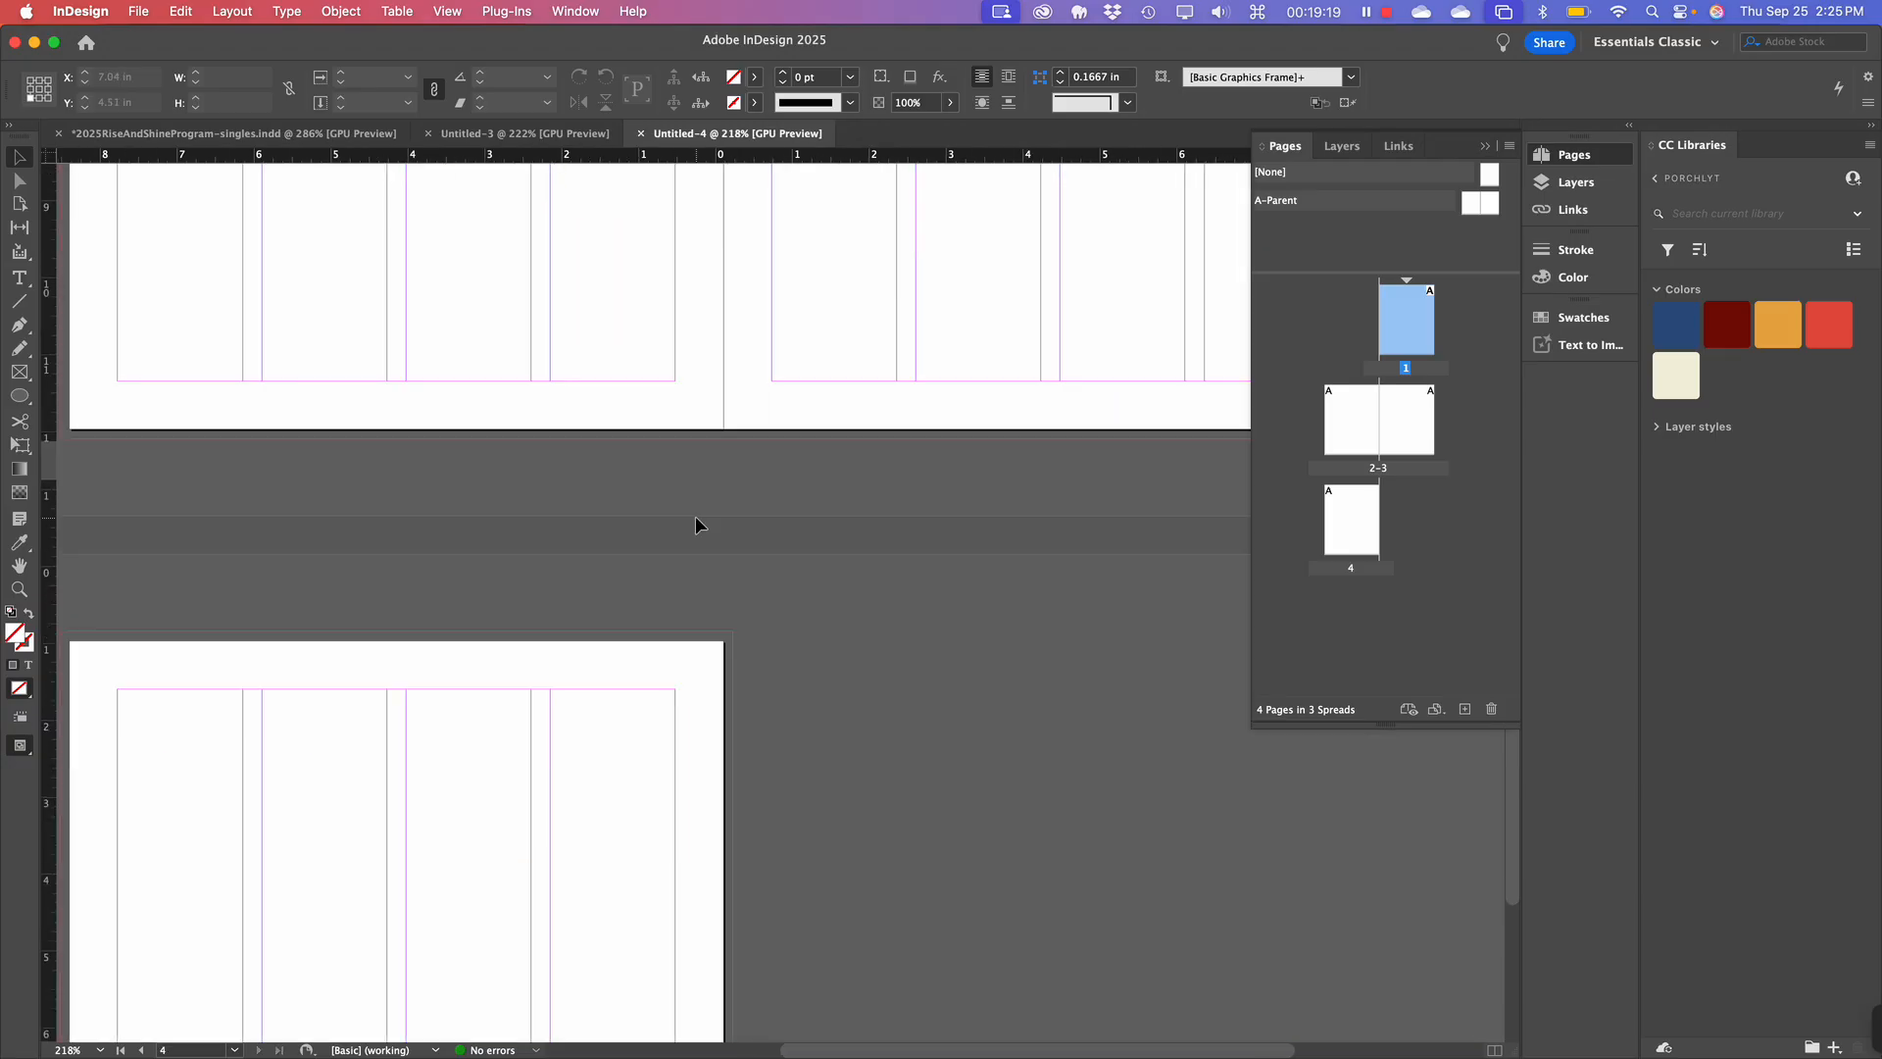
pyautogui.scroll(7, 696, 516)
pyautogui.scroll(-3, 696, 526)
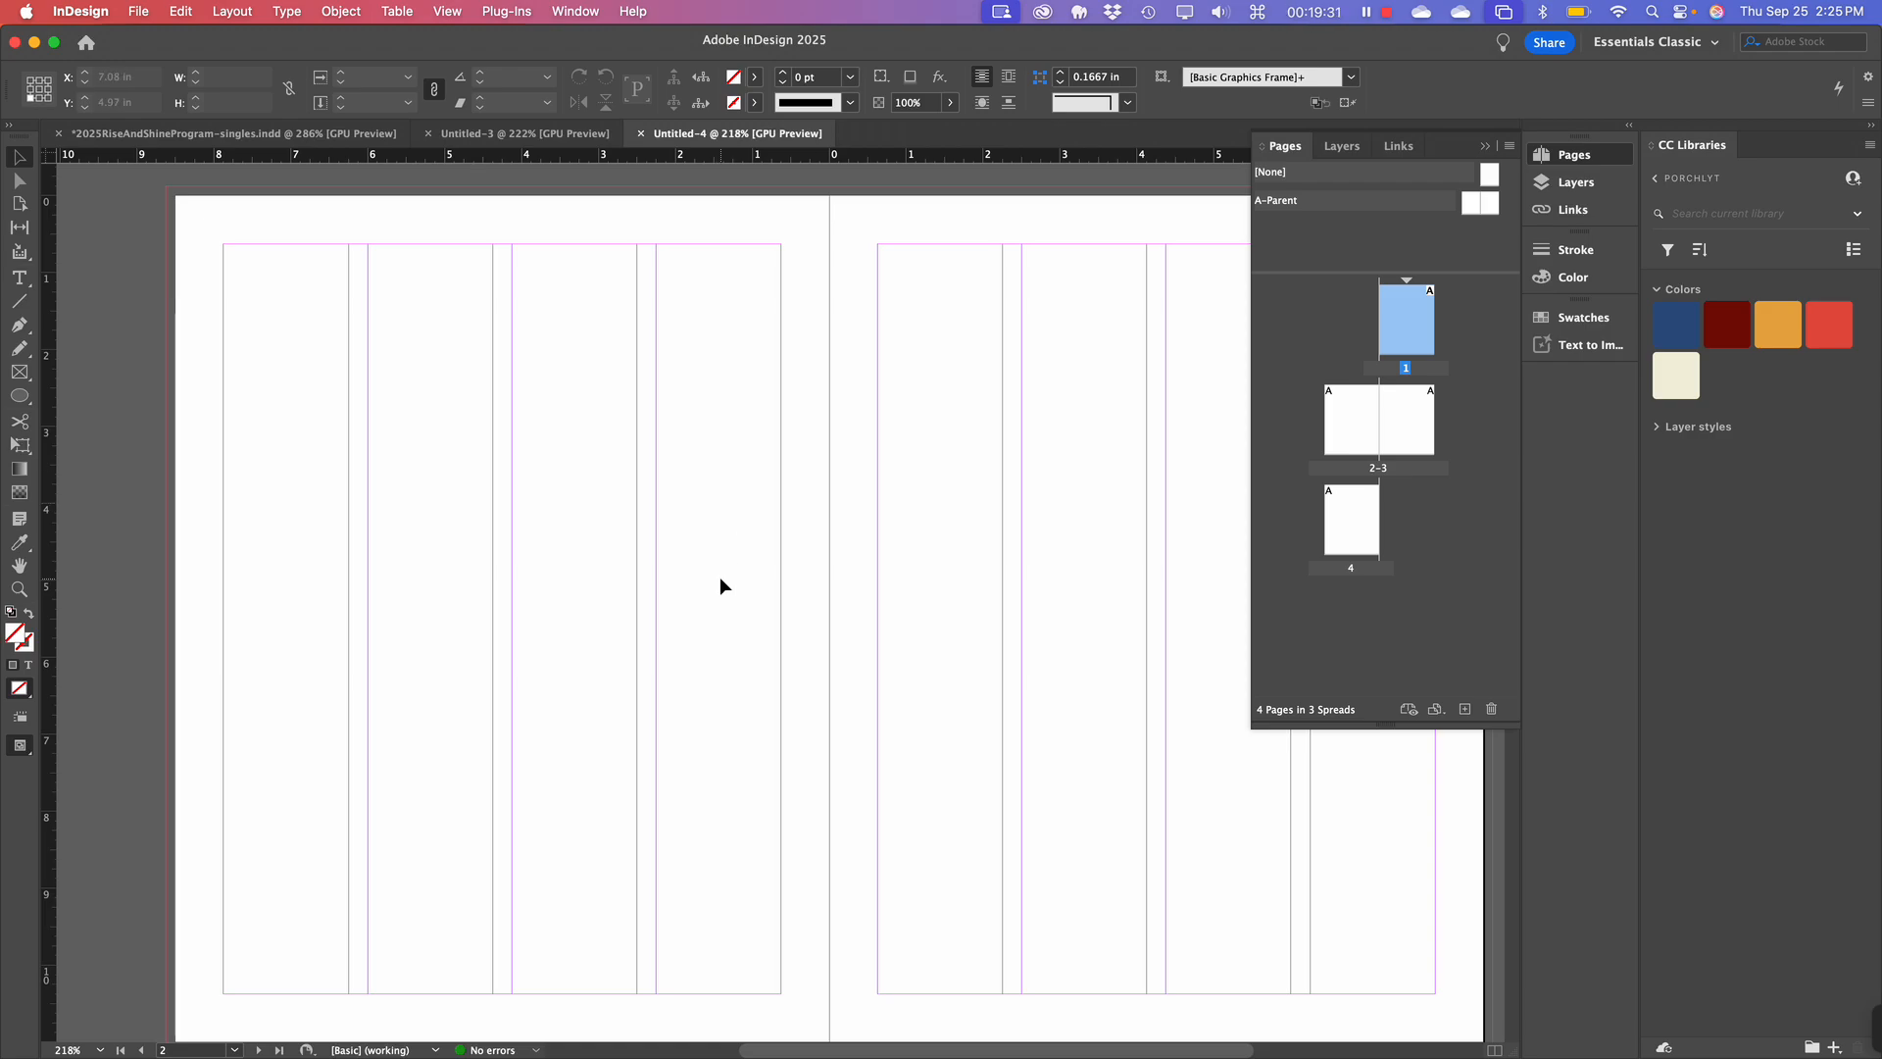
pyautogui.scroll(-10, 720, 576)
pyautogui.scroll(7, 719, 576)
pyautogui.scroll(3, 720, 576)
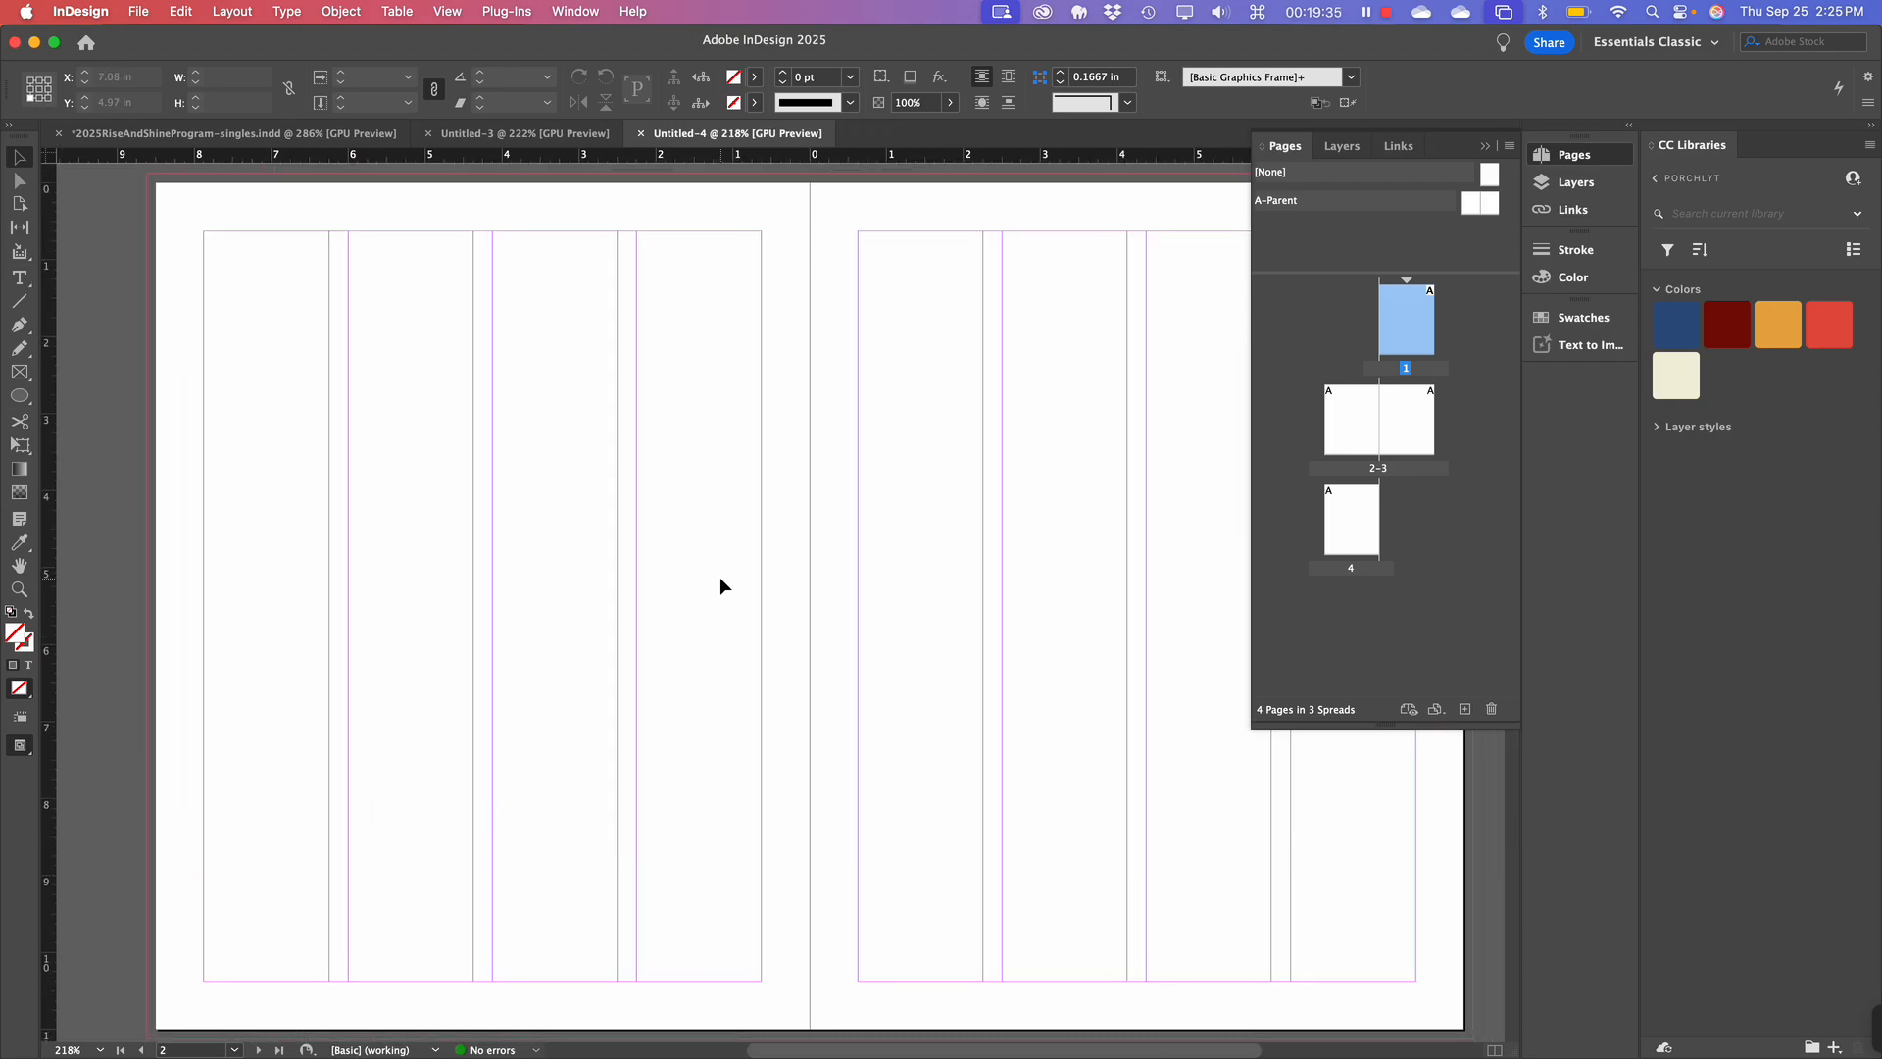
pyautogui.hscroll(3, 719, 577)
pyautogui.hscroll(-2, 719, 576)
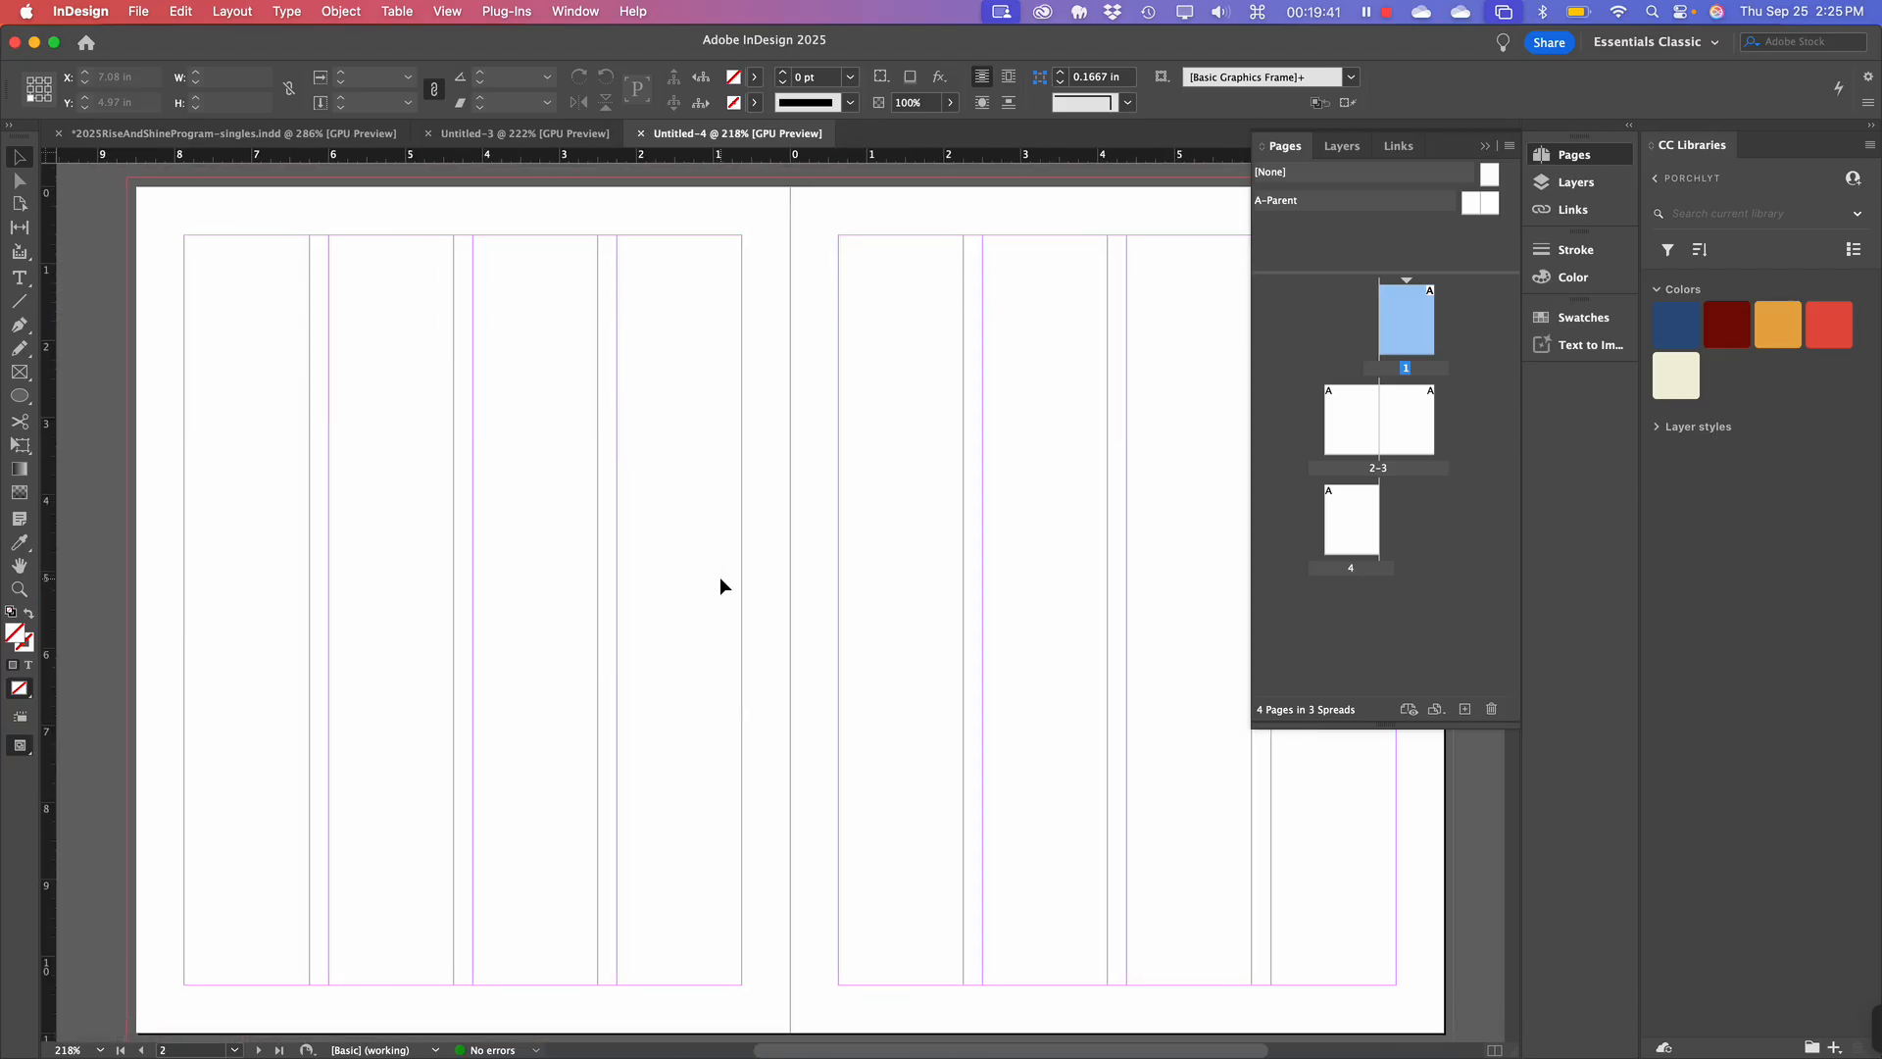
pyautogui.scroll(-1, 720, 578)
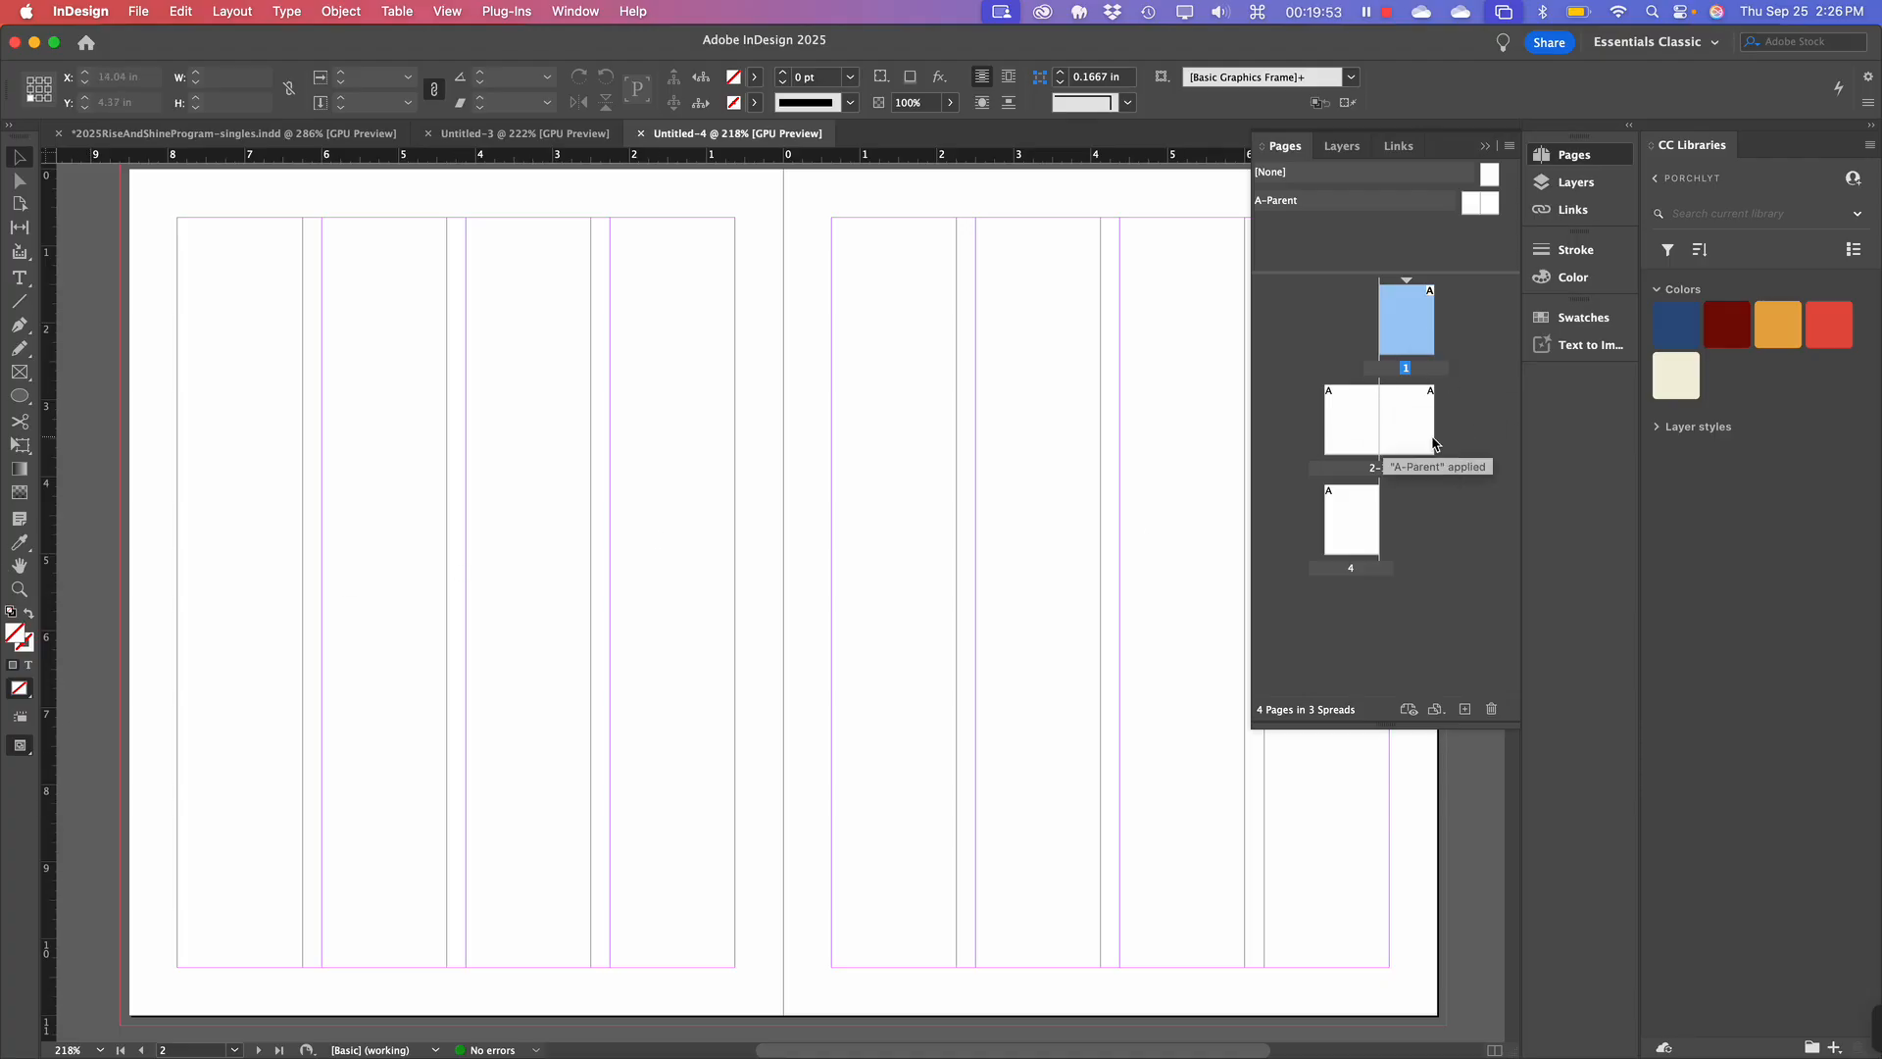
# Target page 2 of the 2–3 spread in the Pages panel and open the Layout menu.
pyautogui.click(1350, 423)
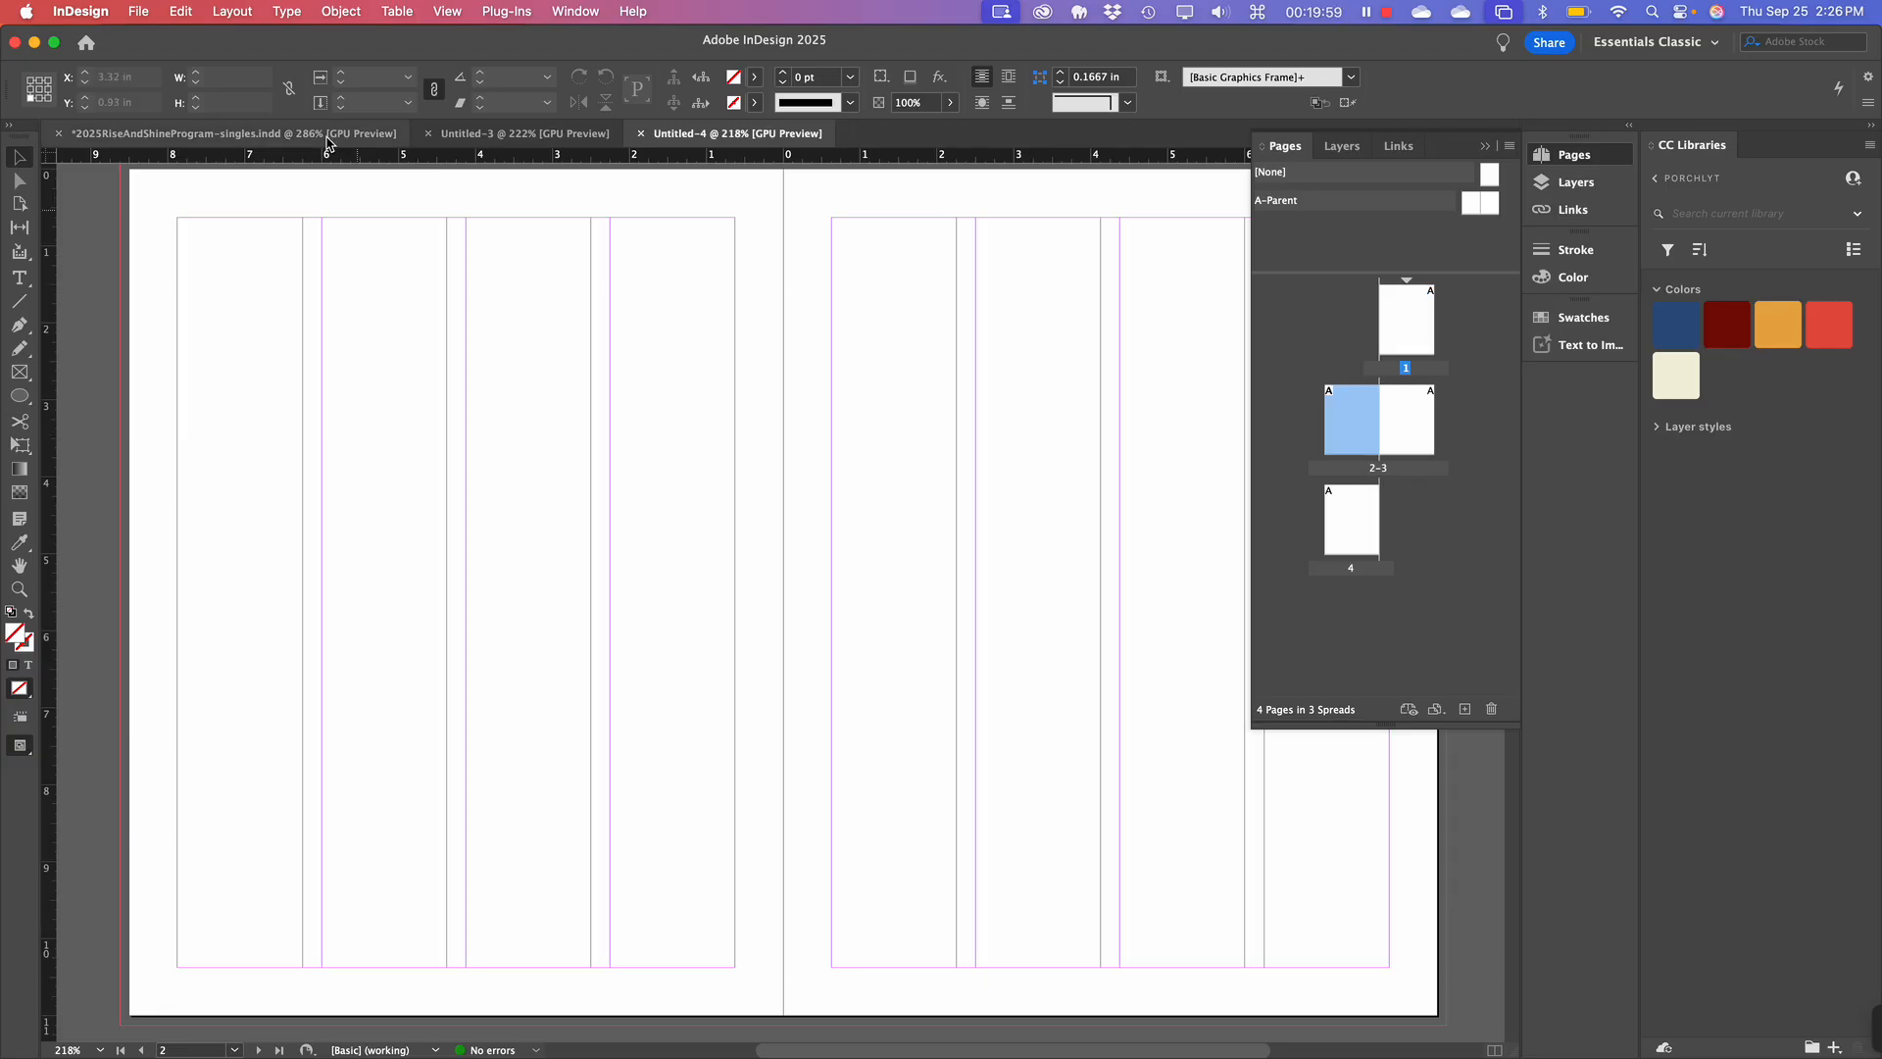
pyautogui.click(223, 11)
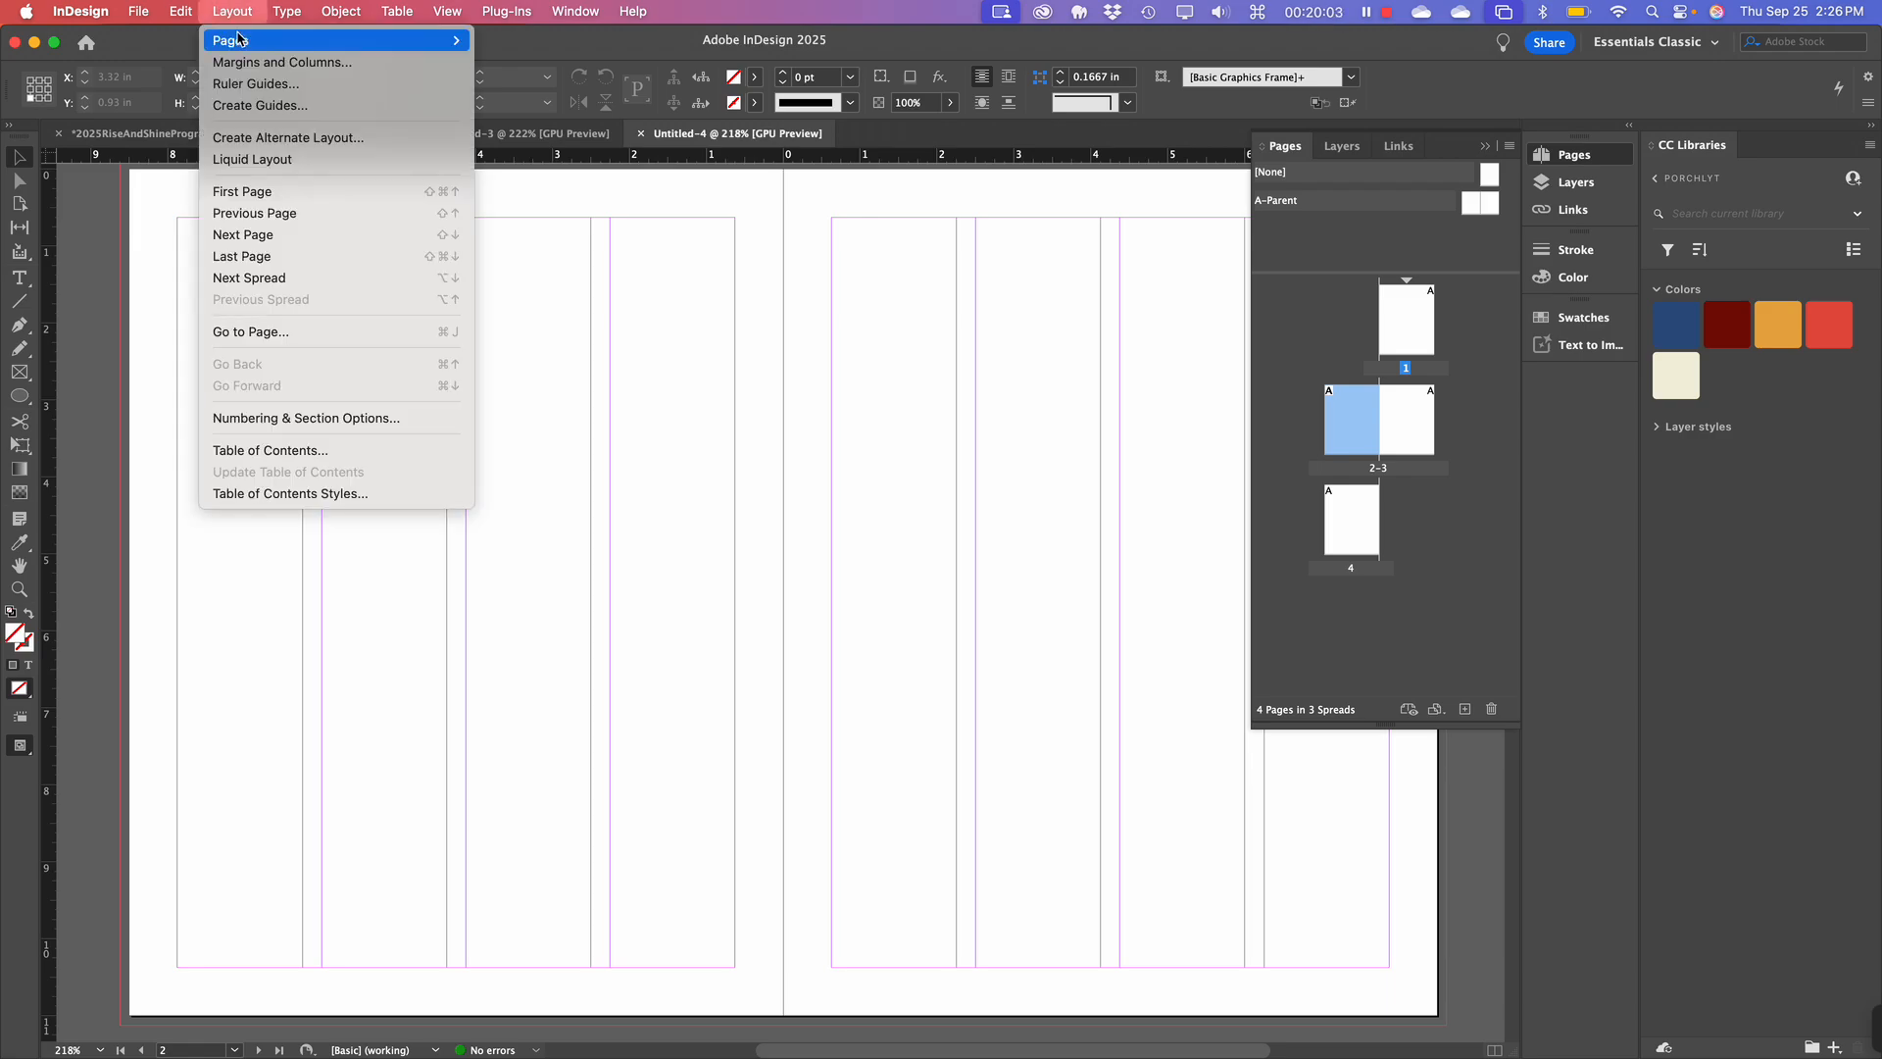
# Confirm page 2's 0.625 in margins, 4 columns and 0.25 in gutter in Margins and Columns.
pyautogui.moveTo(238, 46)
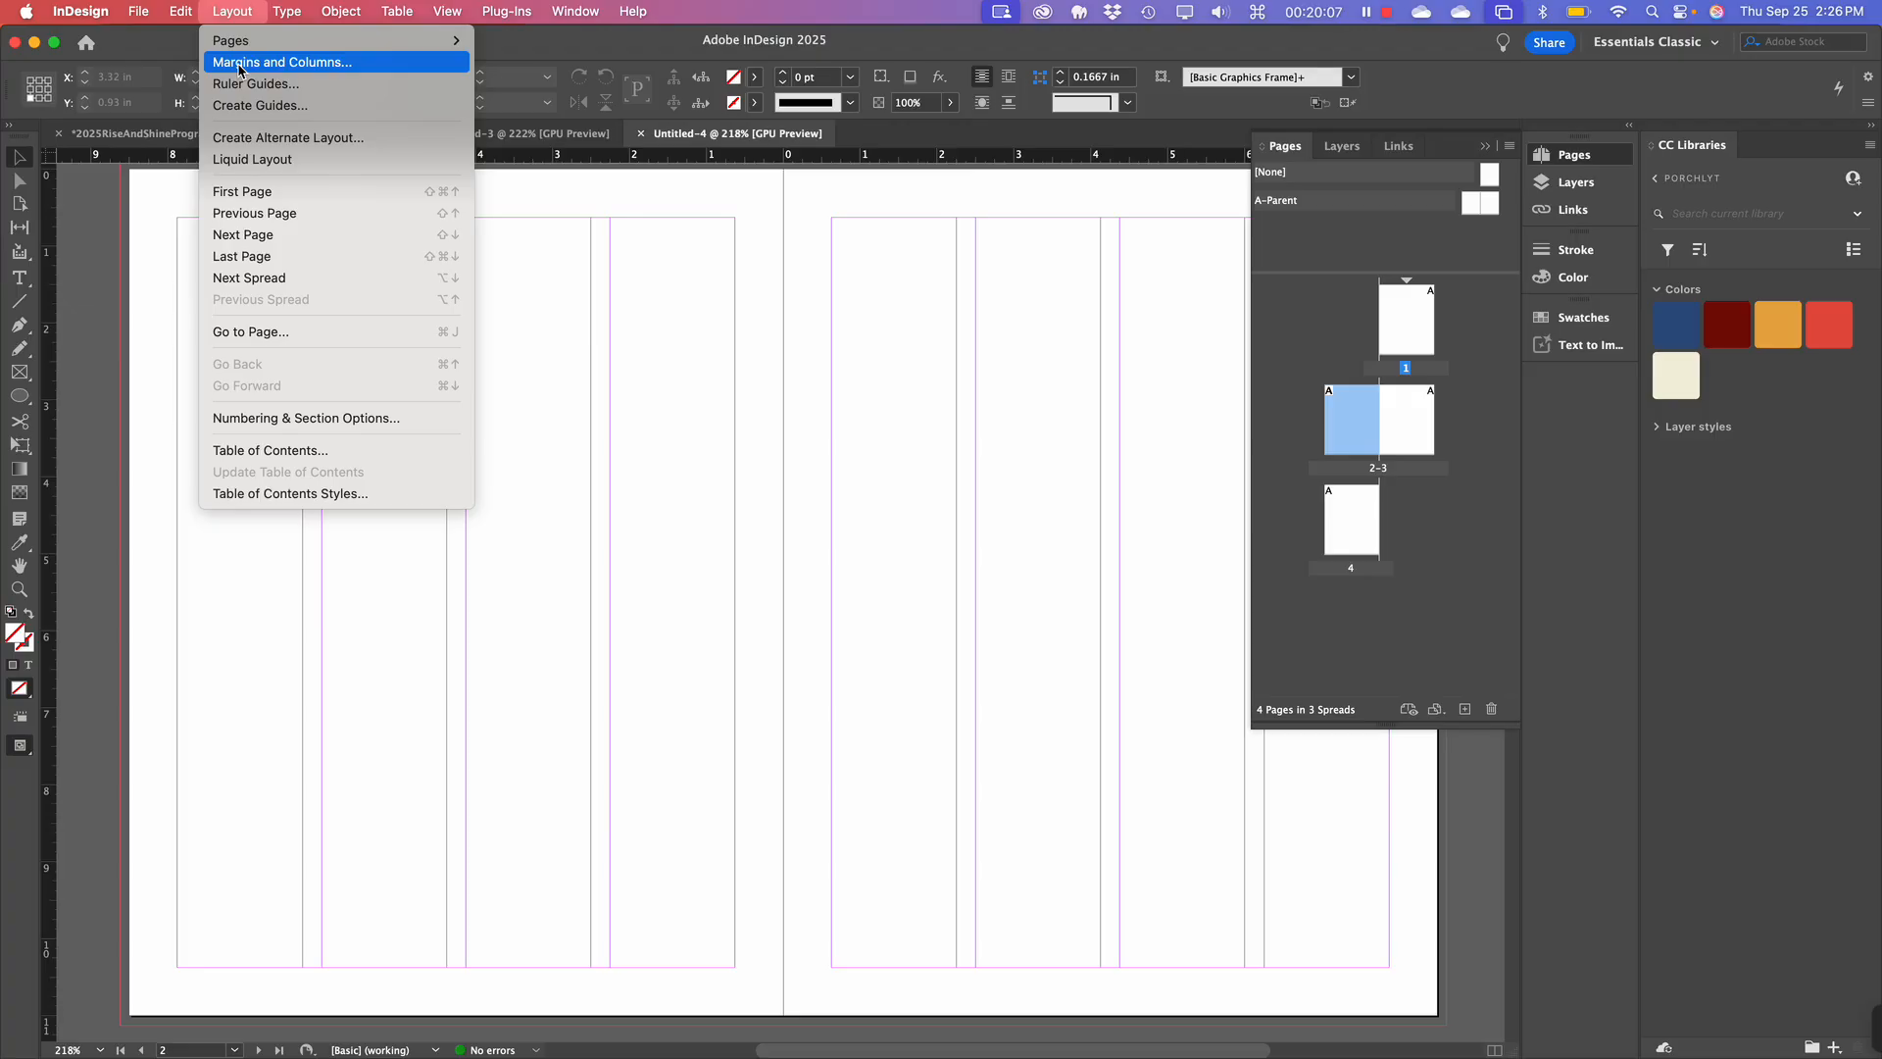
pyautogui.click(238, 63)
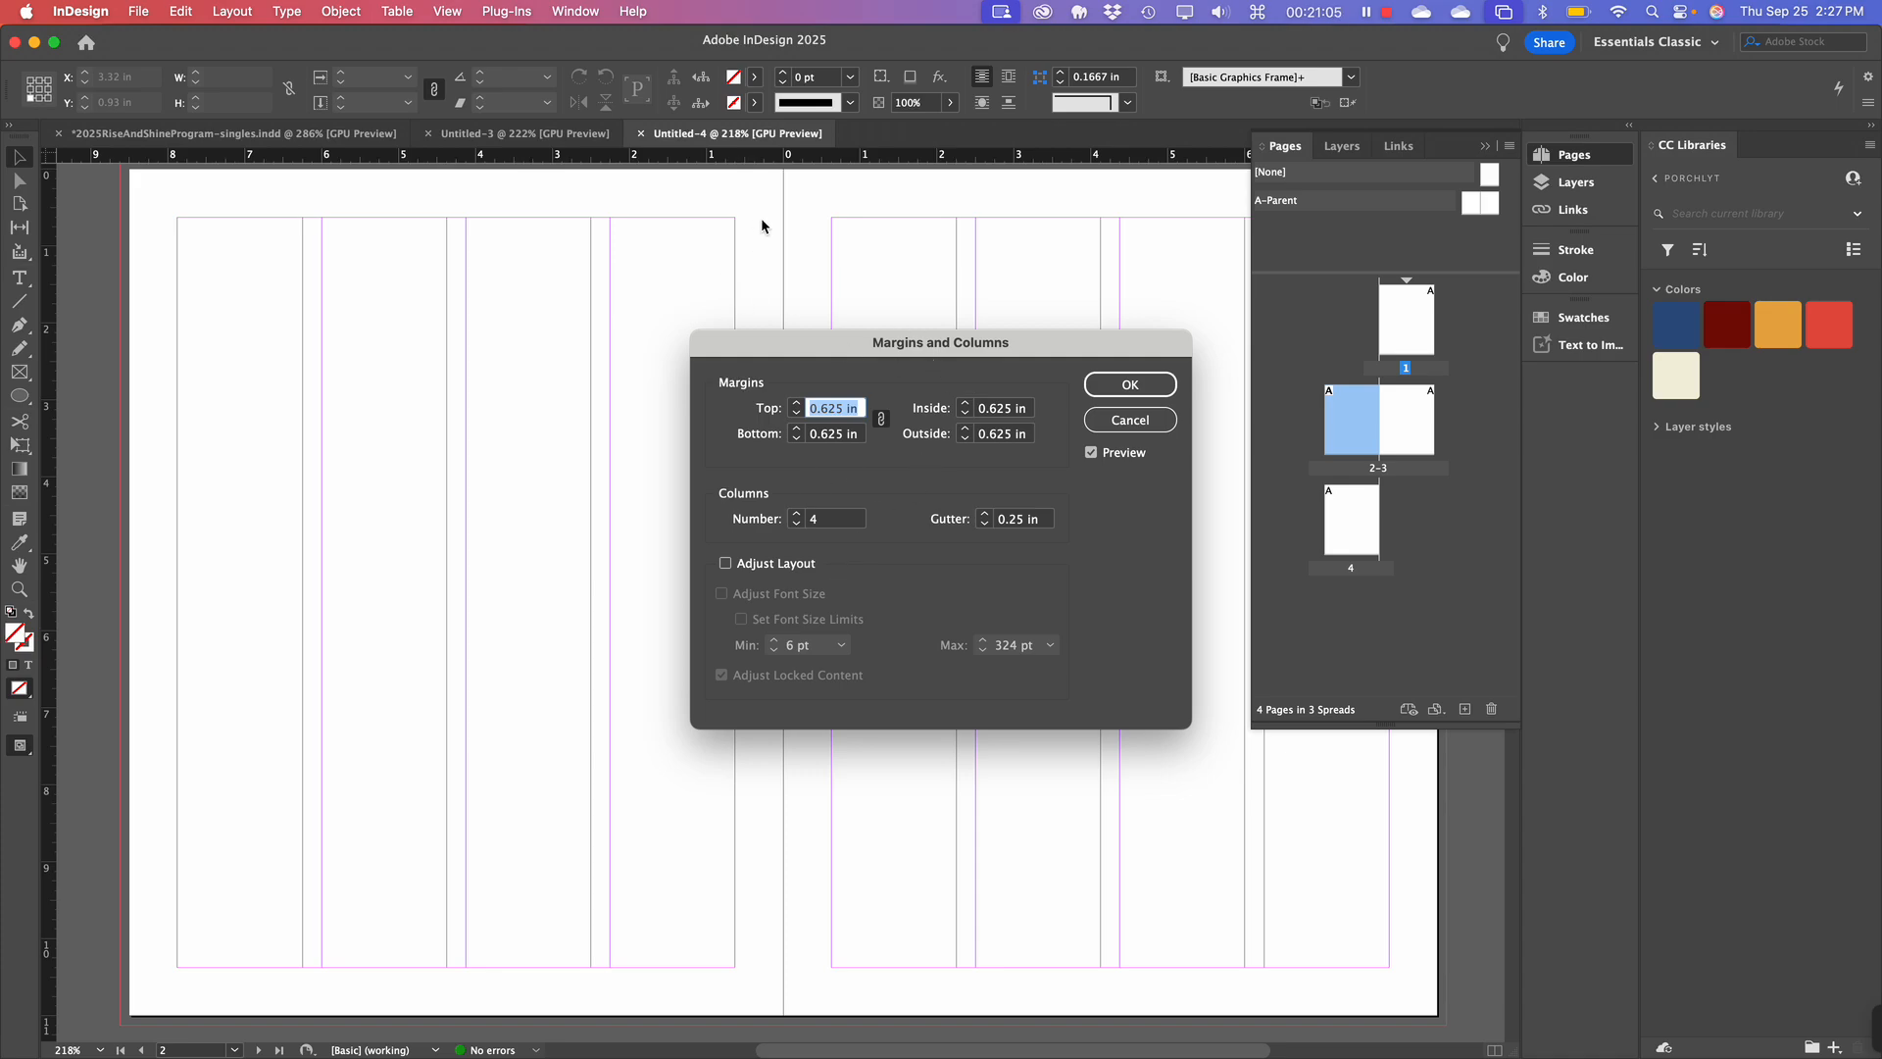
pyautogui.click(1130, 385)
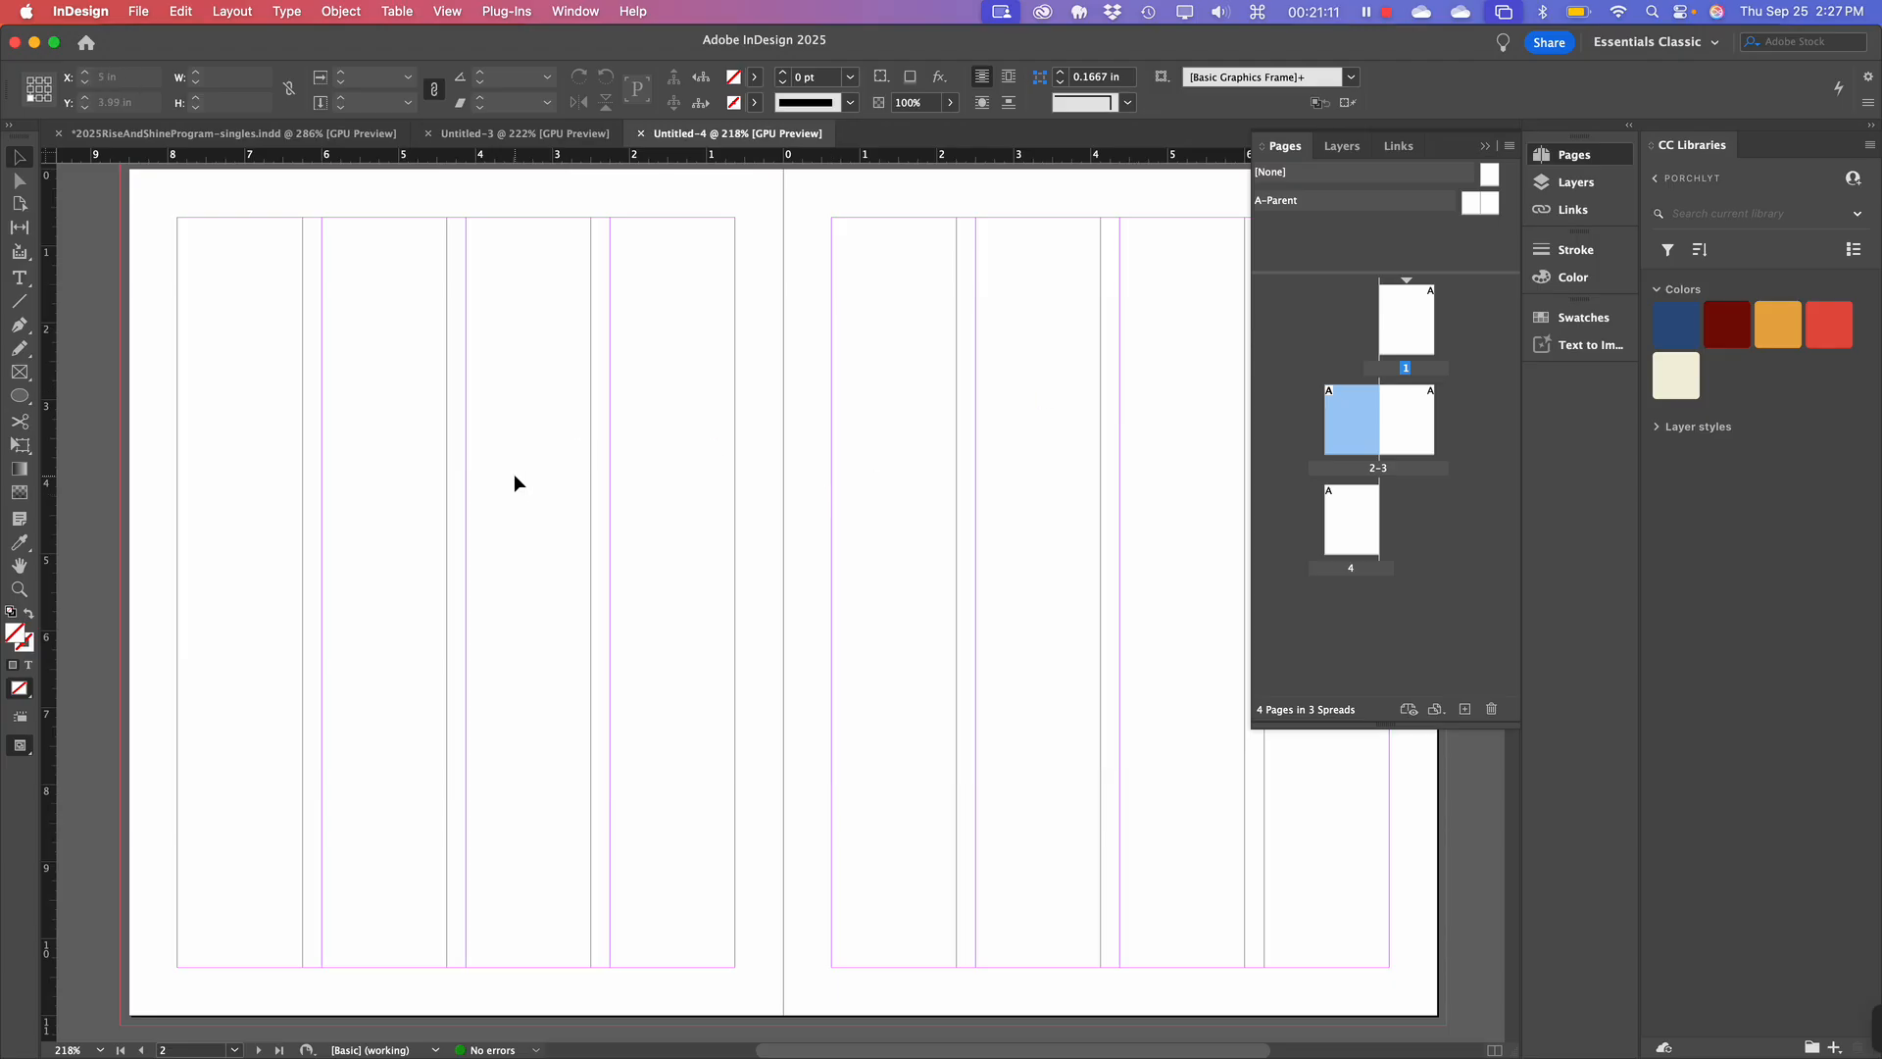
pyautogui.scroll(-5, 513, 474)
pyautogui.scroll(5, 514, 473)
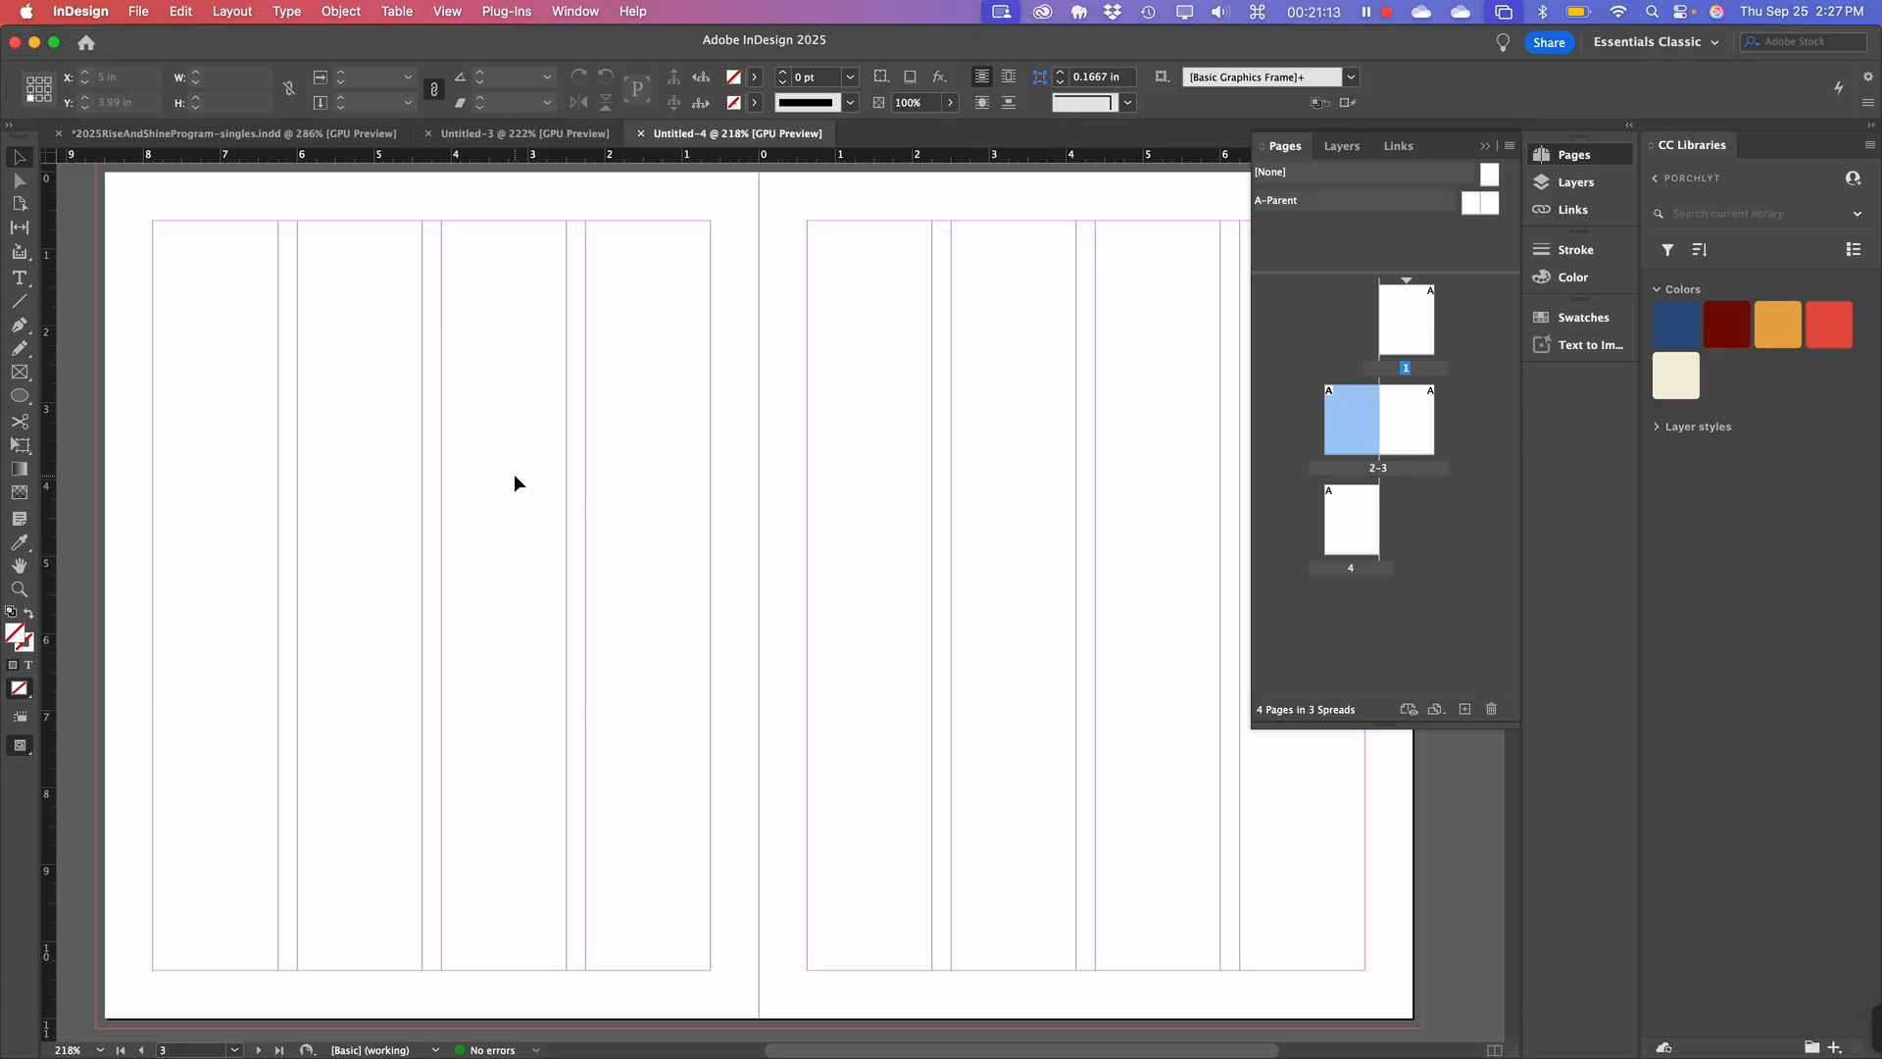
pyautogui.press('super+minus')
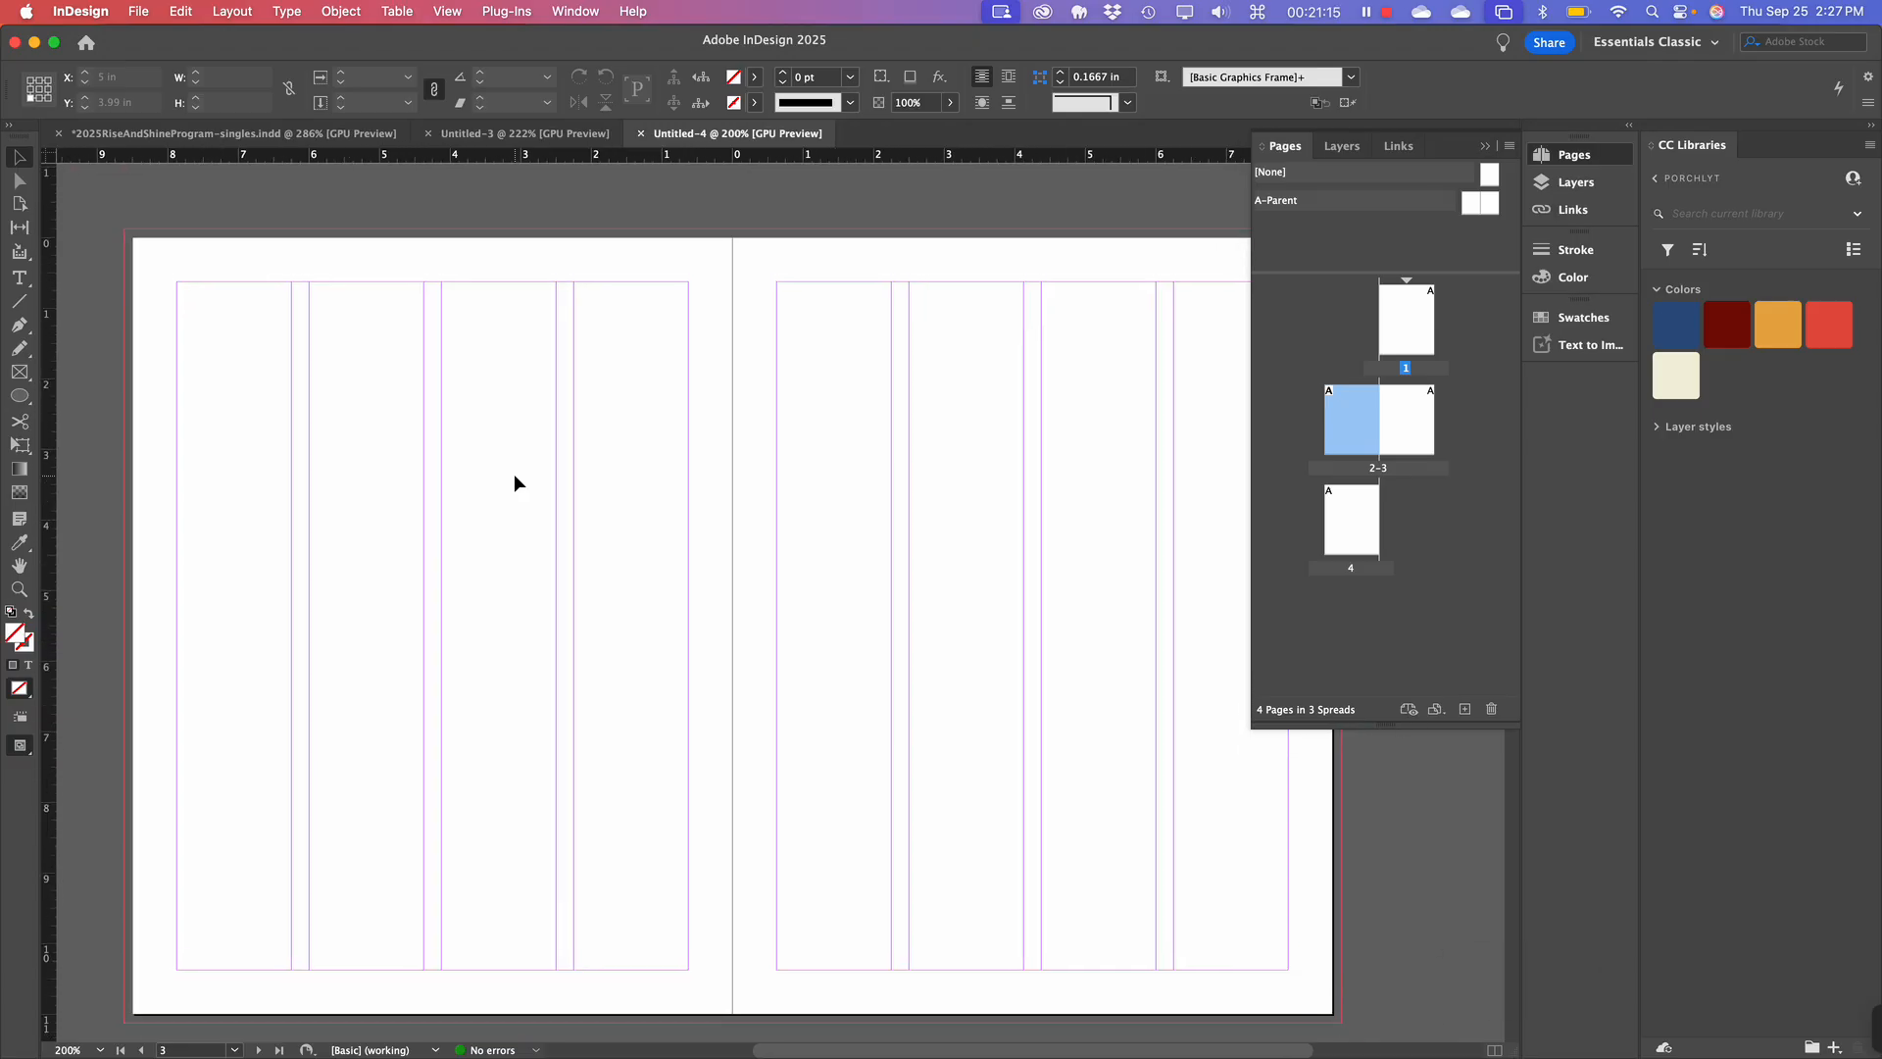
pyautogui.scroll(-1, 513, 474)
pyautogui.hscroll(1, 513, 473)
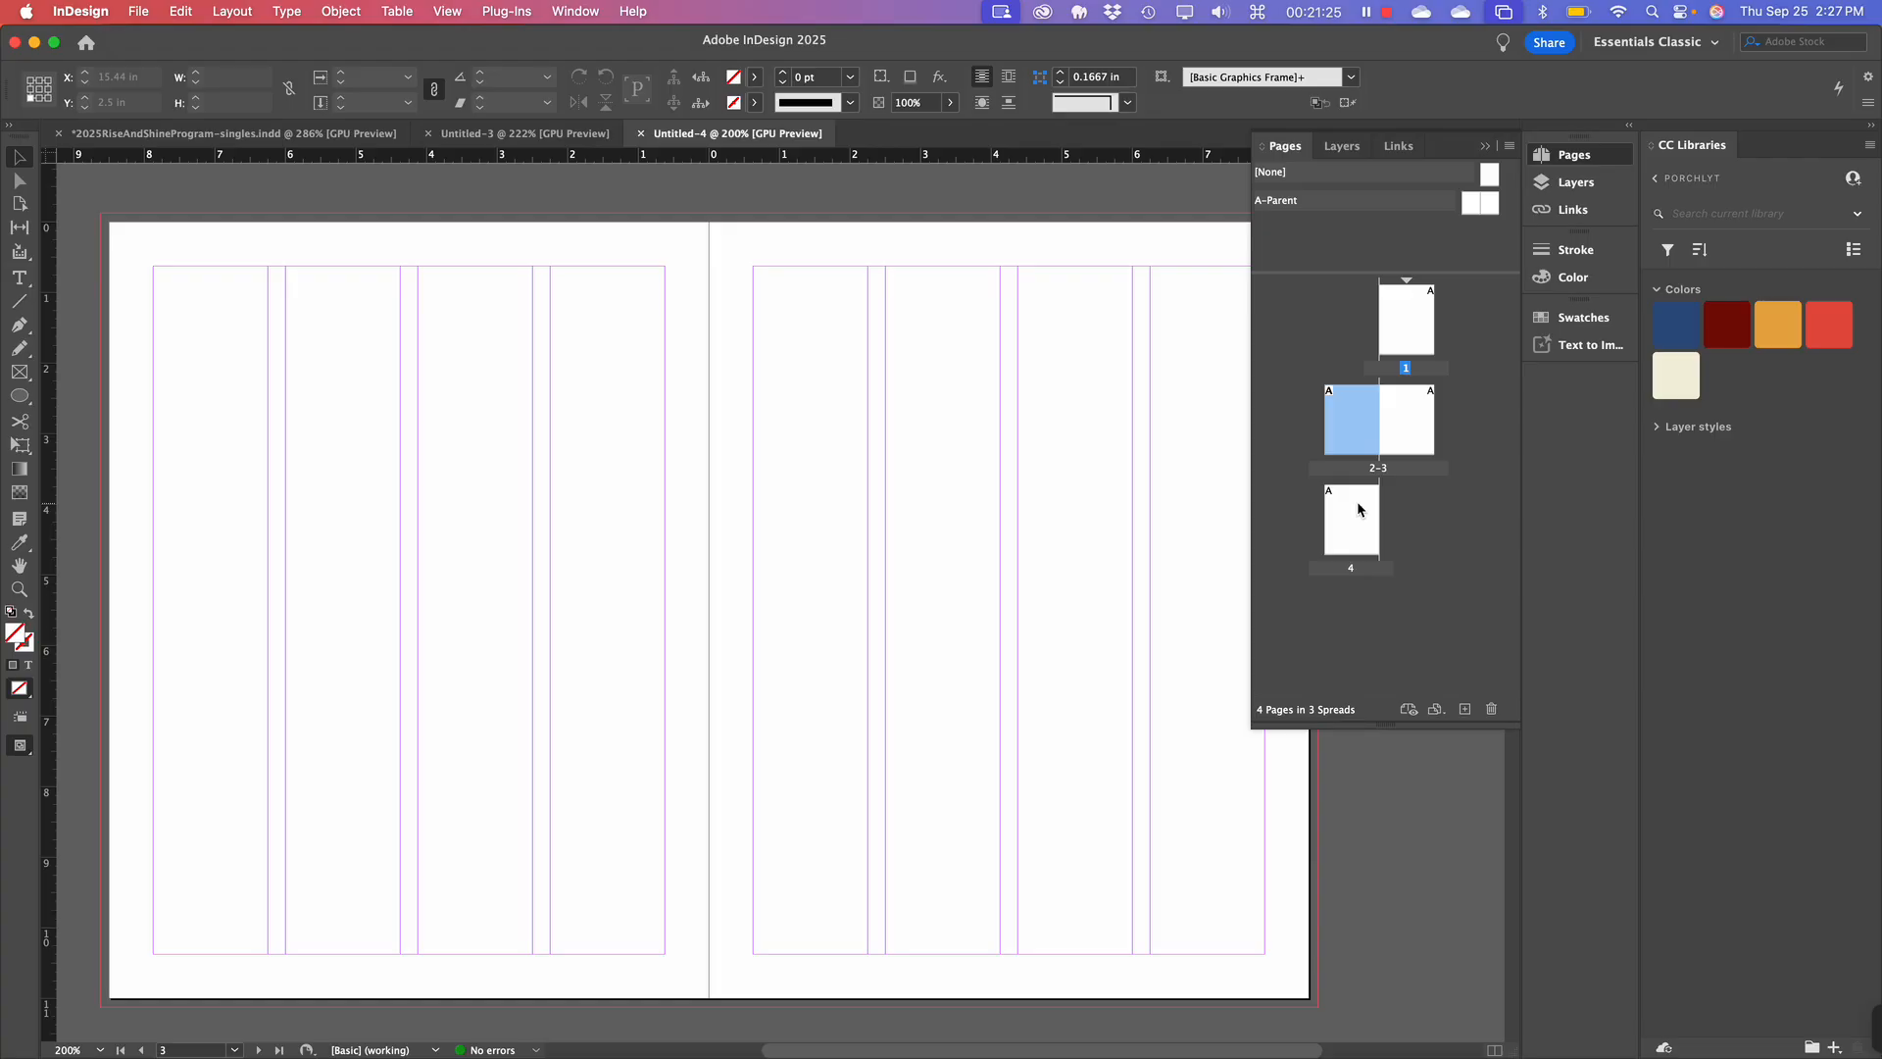
pyautogui.click(605, 225)
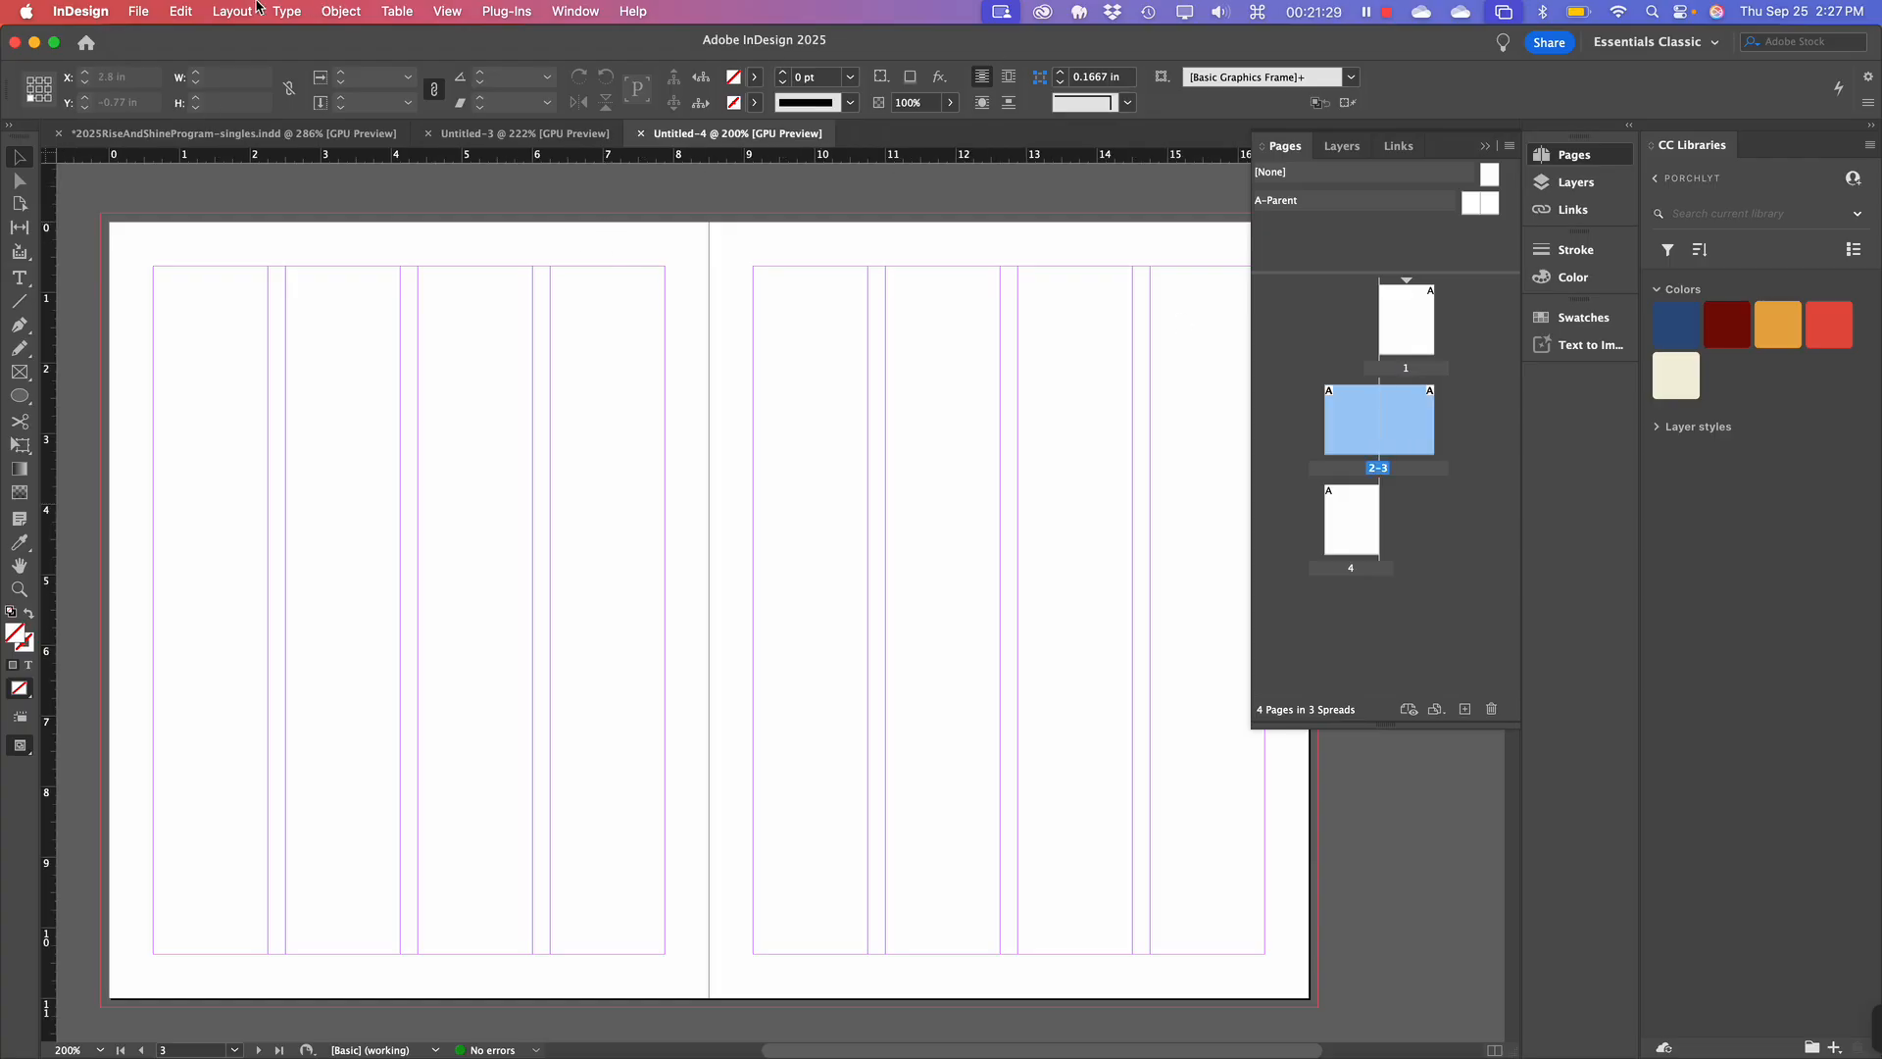
pyautogui.press('super+n')
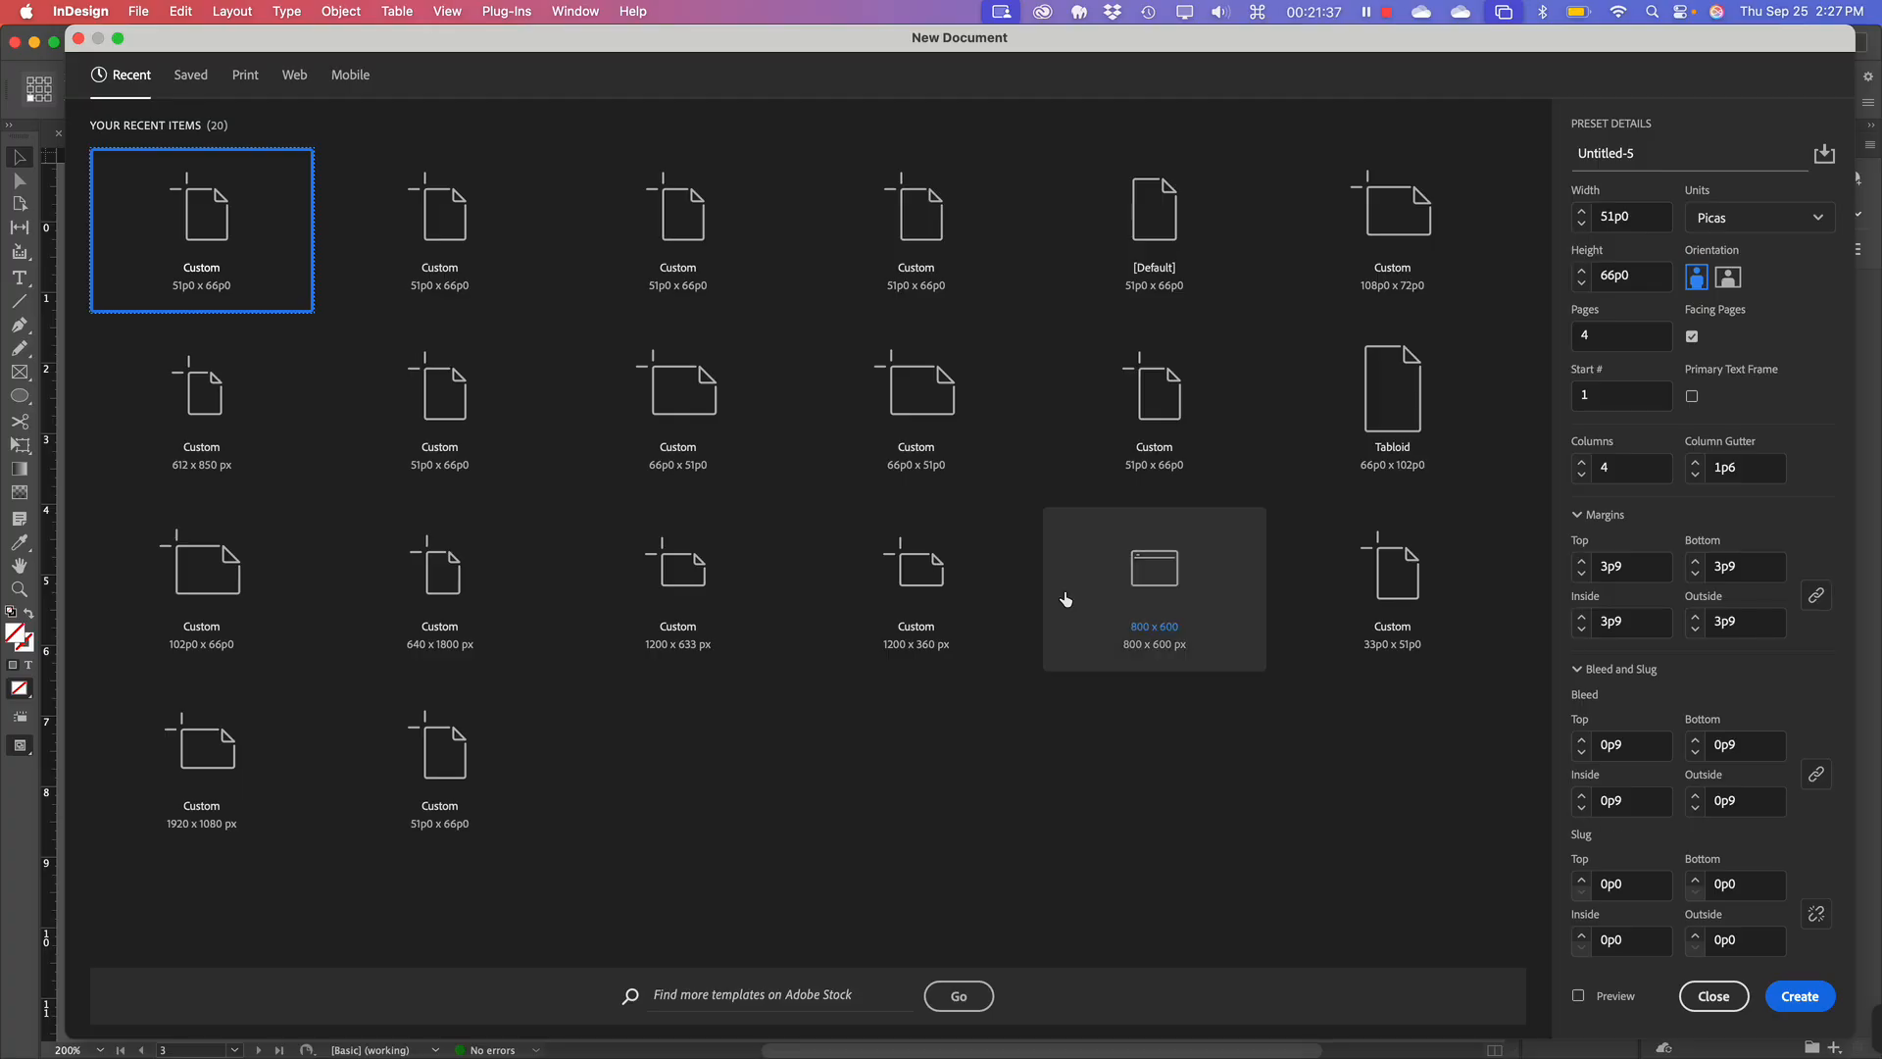
pyautogui.click(1717, 1009)
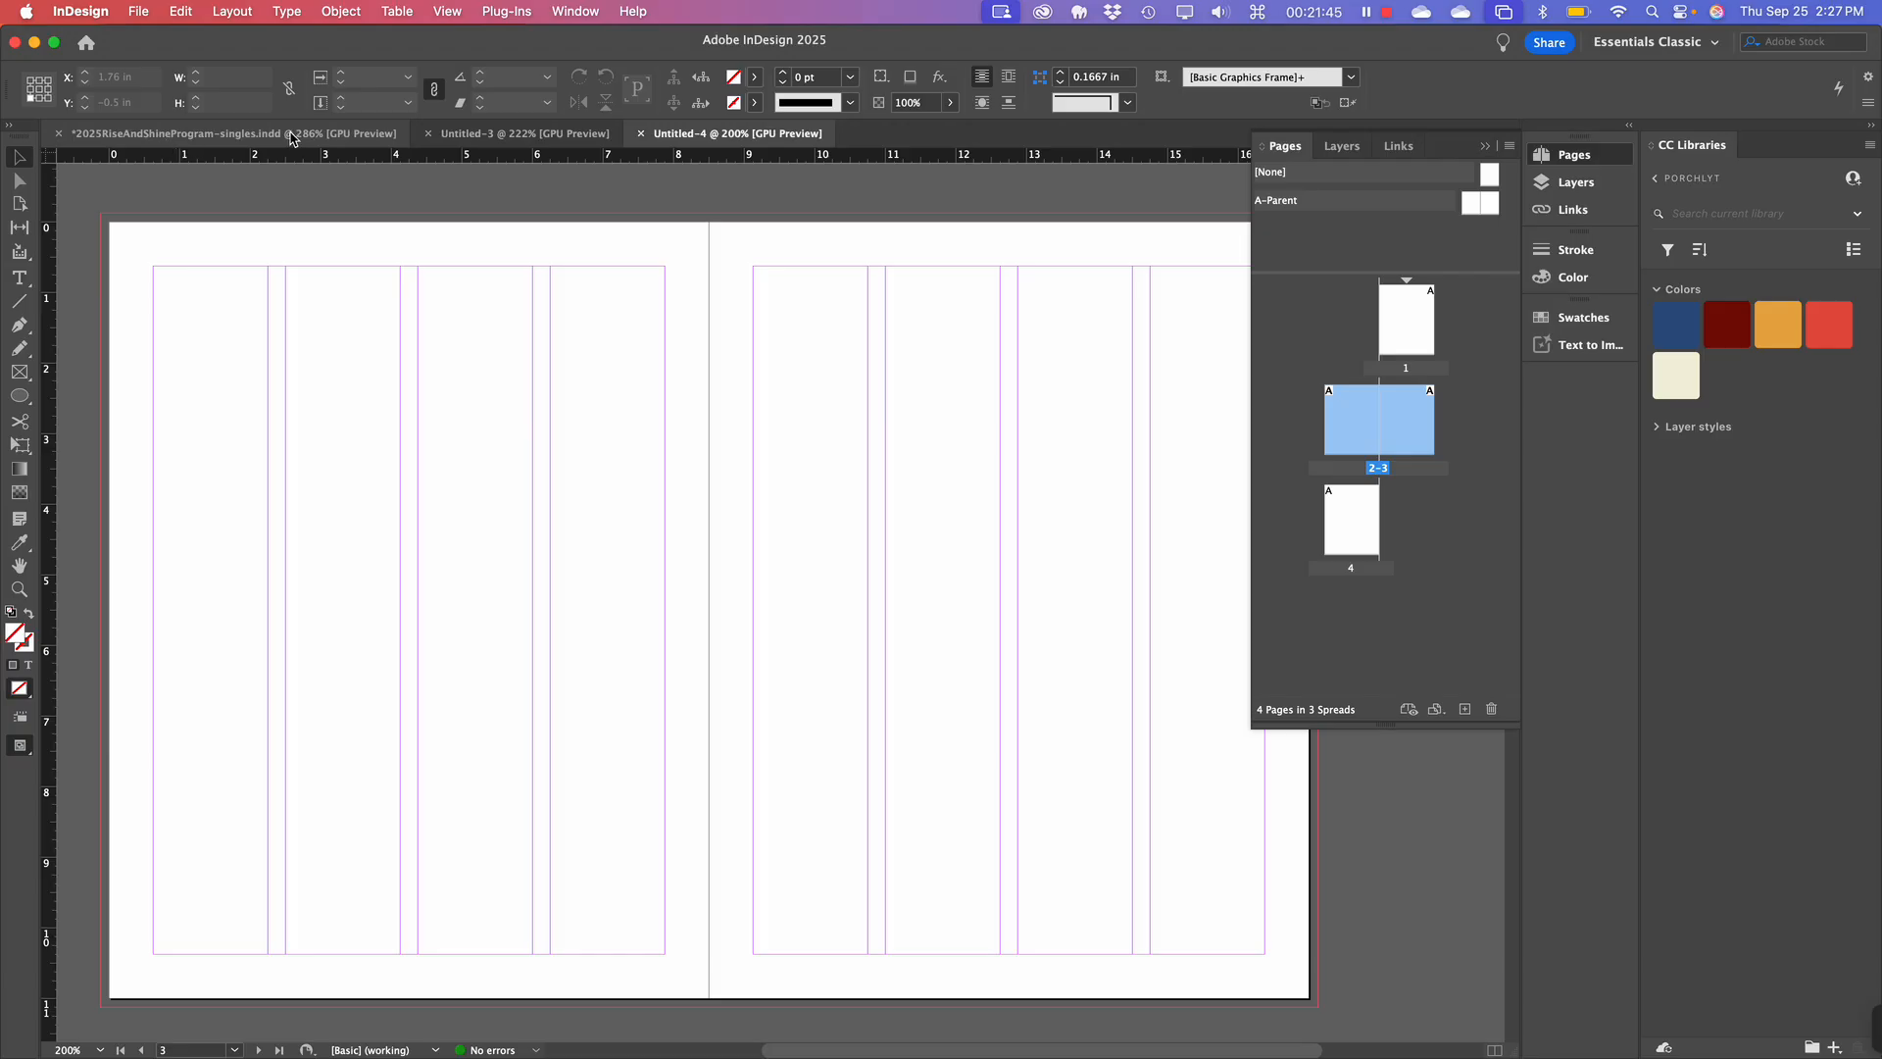
# Drag the Pages panel divider down so the parent list gets more space.
pyautogui.scroll(-2, 414, 466)
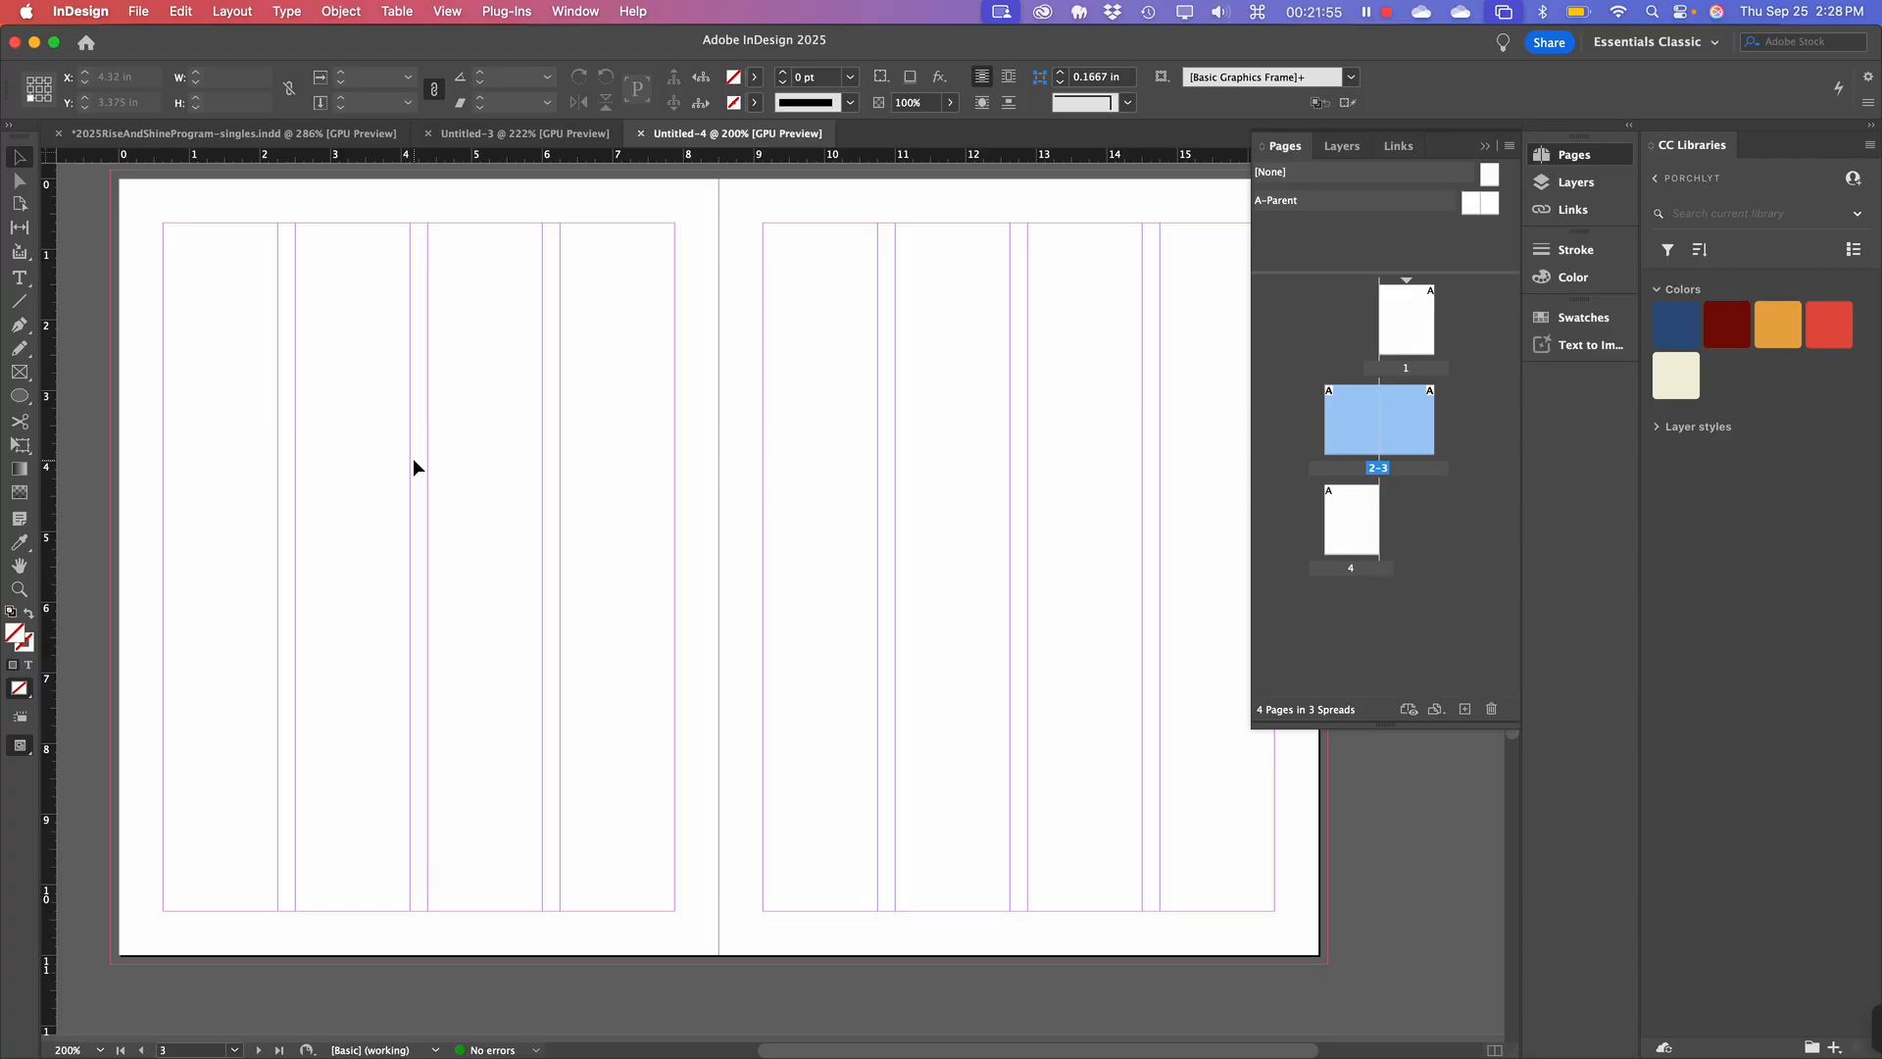
pyautogui.scroll(1, 414, 457)
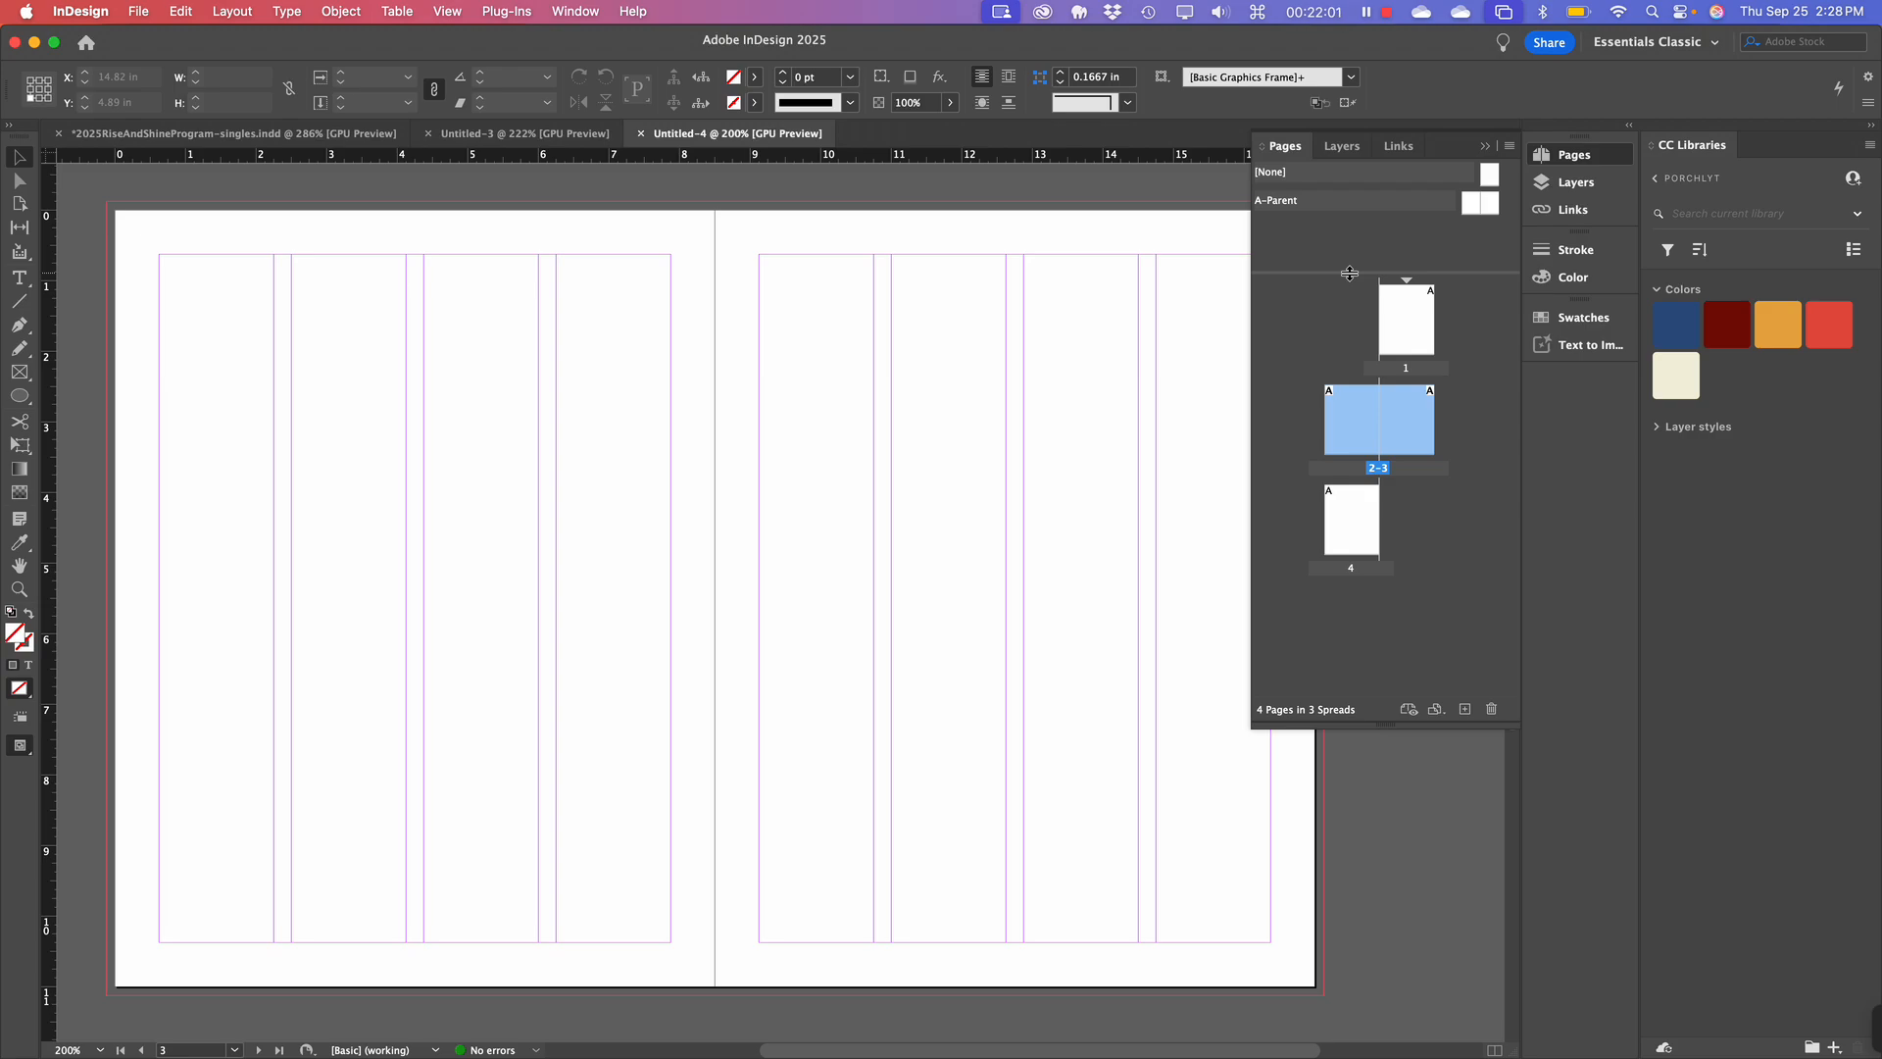
pyautogui.moveTo(1349, 274); pyautogui.dragTo(1350, 348)
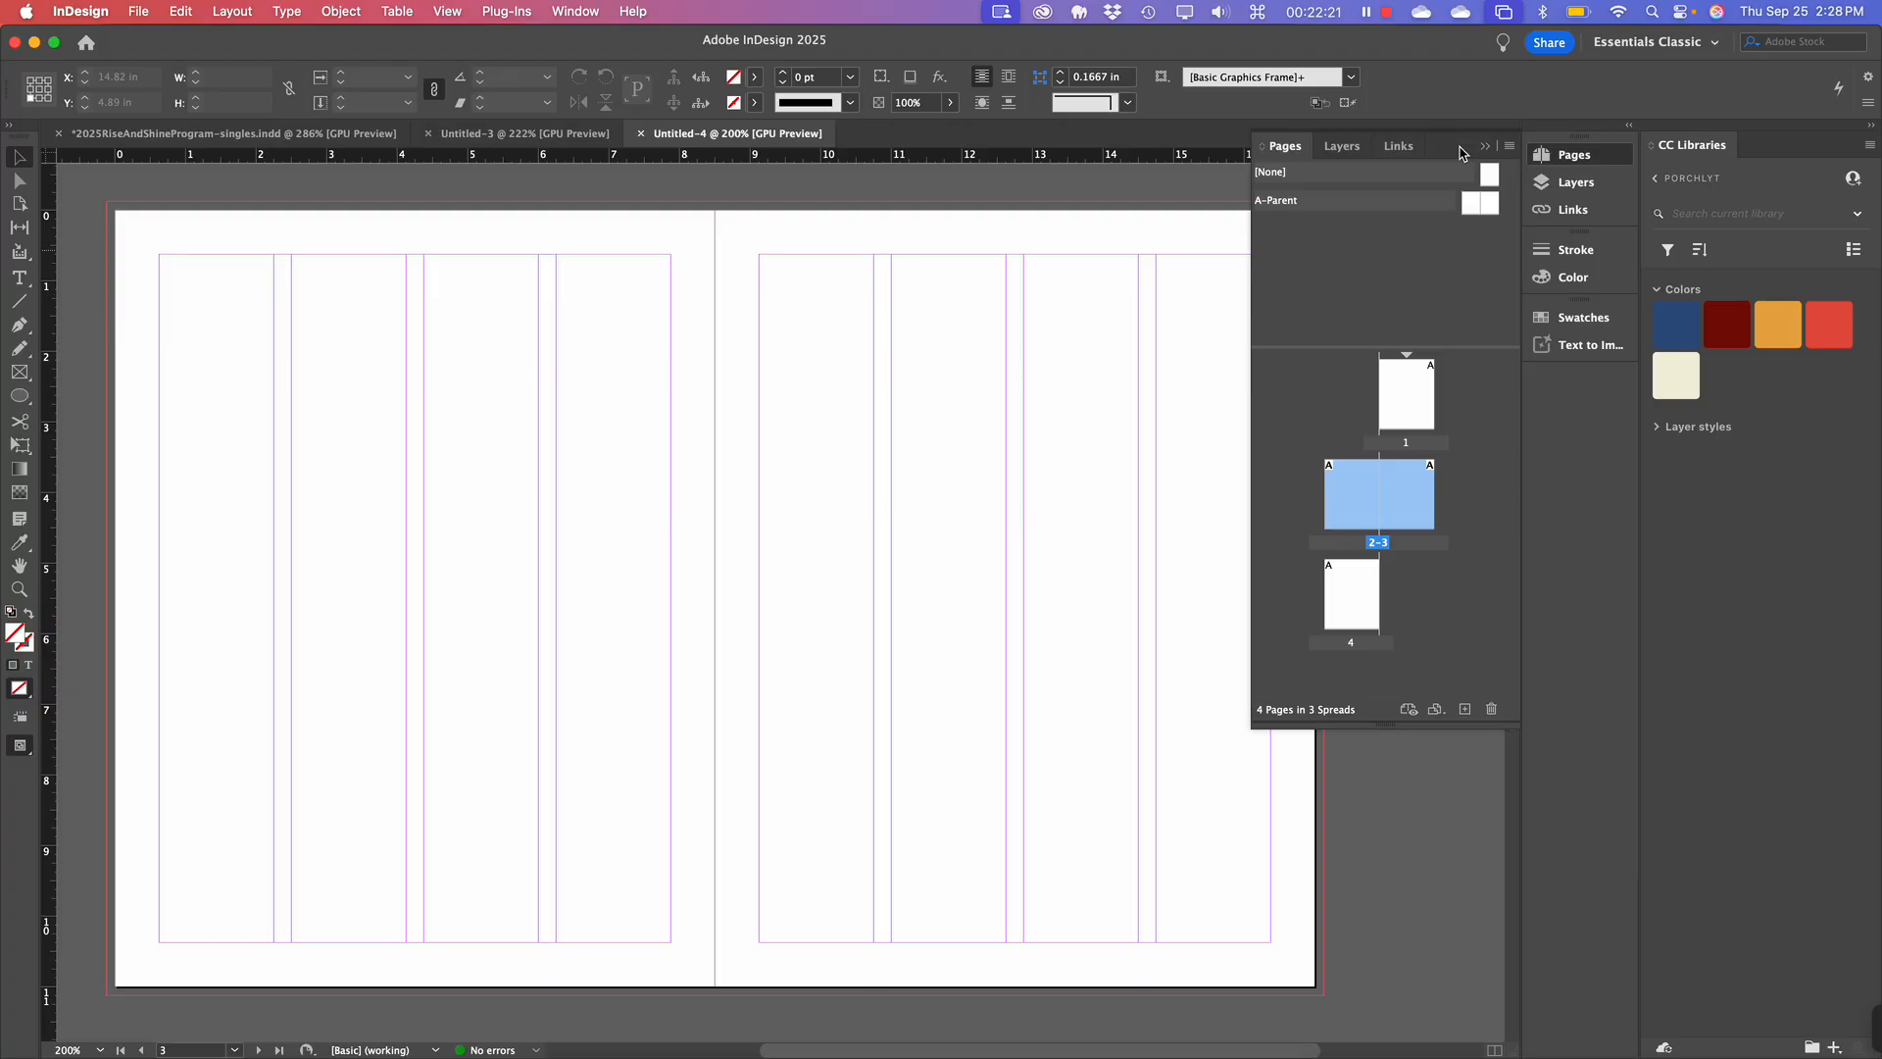
# Toggle selections among [None], page 1 and A-Parent, then display the A-Parent spread.
pyautogui.click(1312, 239)
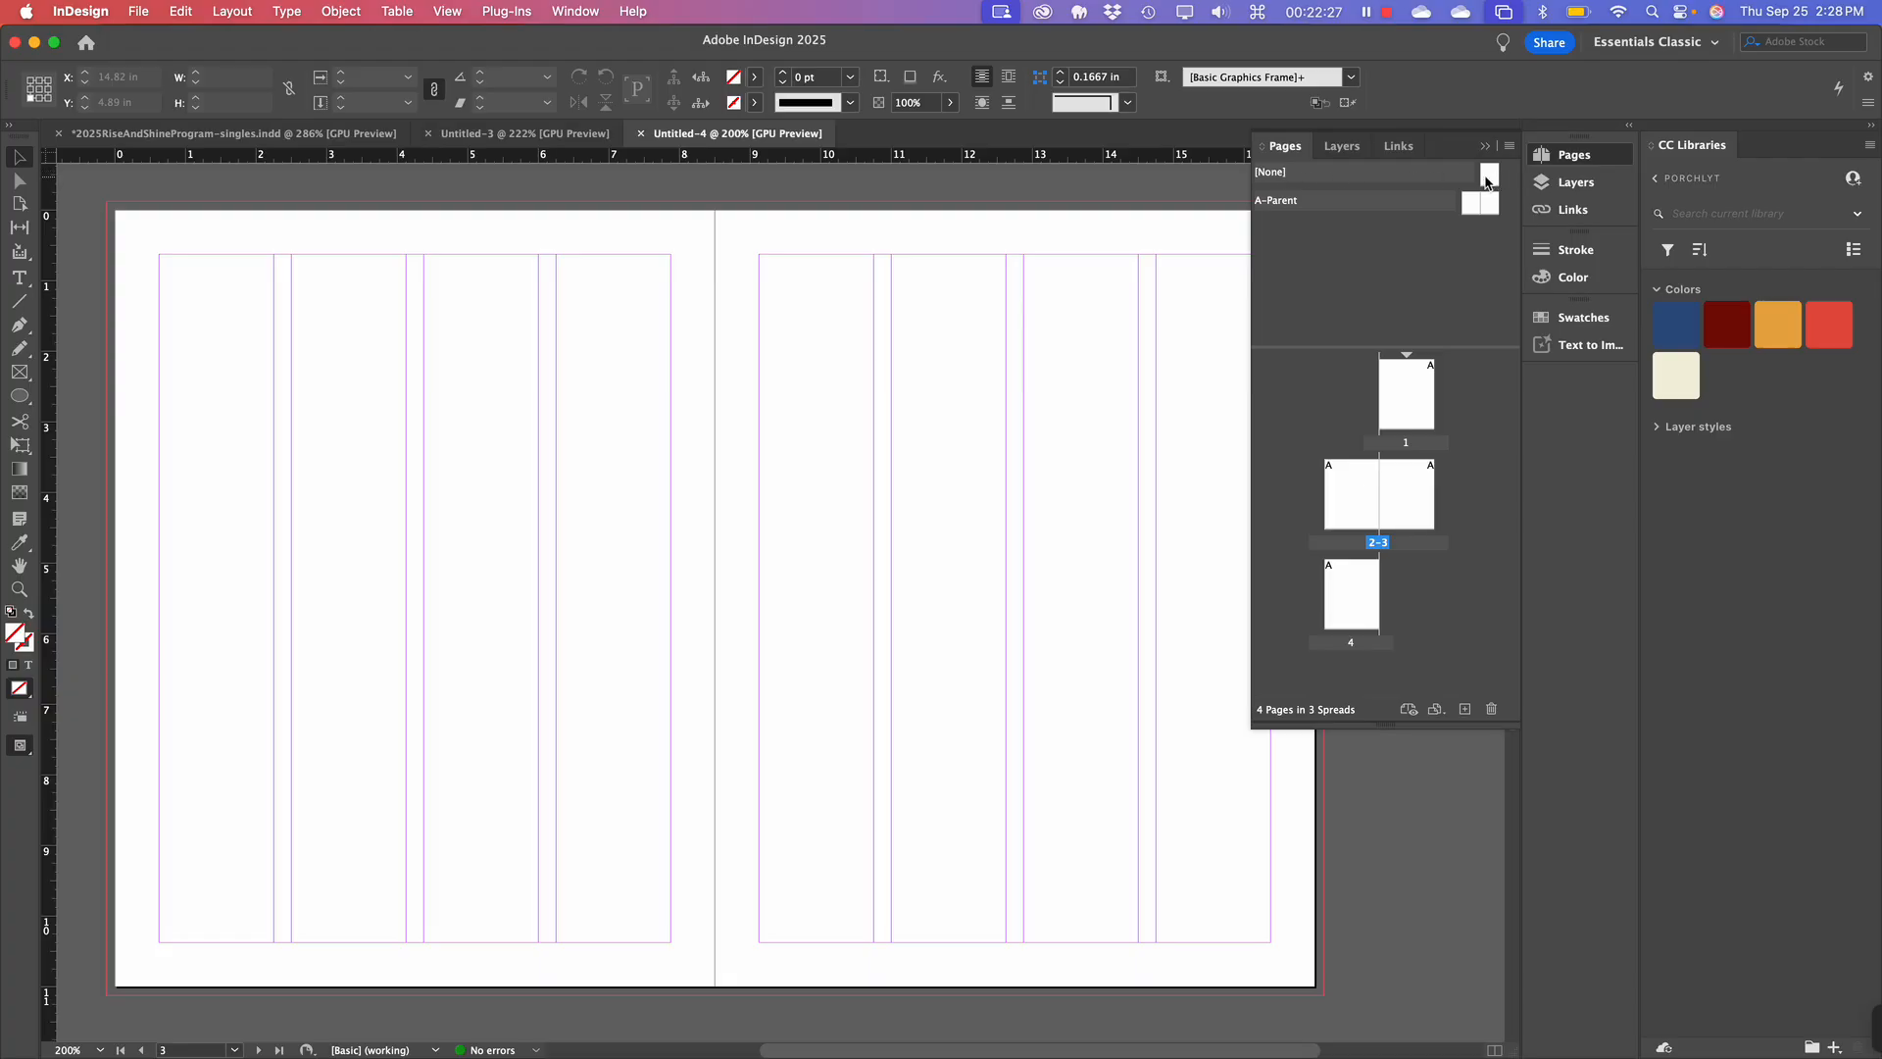
pyautogui.click(1487, 181)
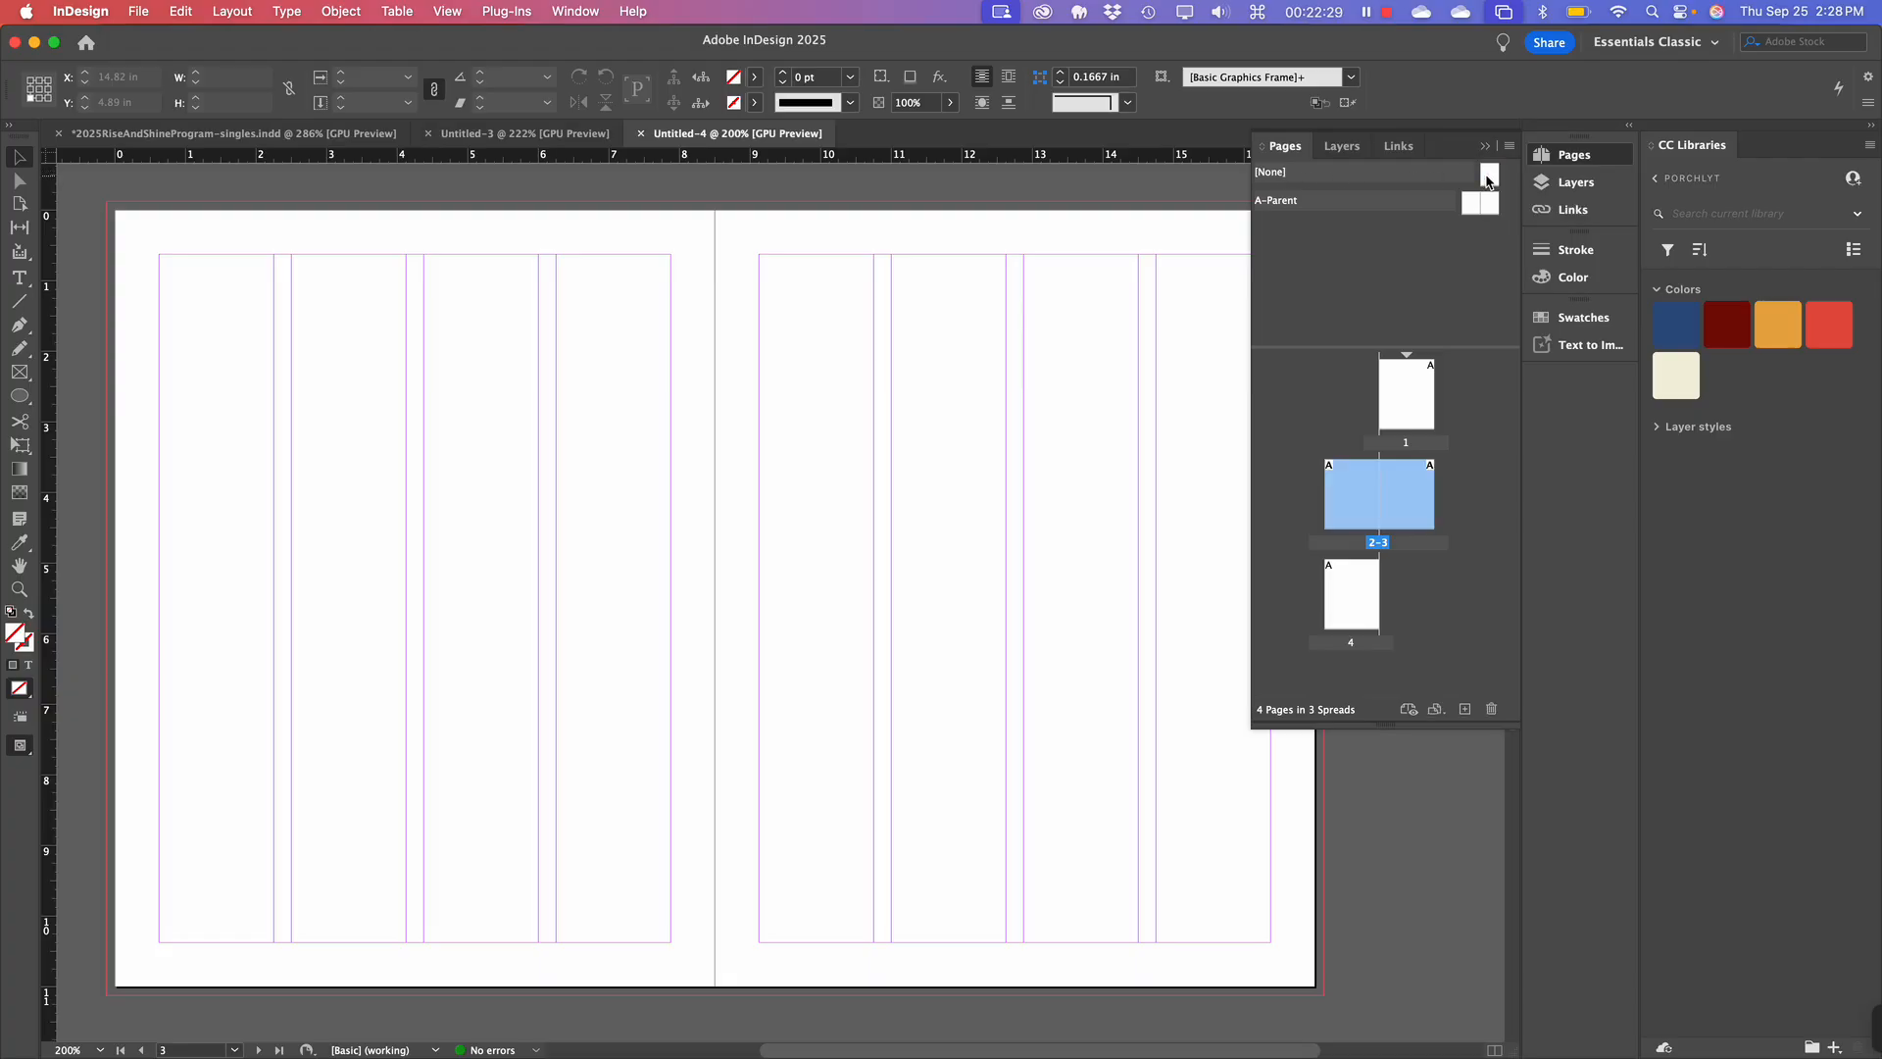
pyautogui.click(1487, 182)
pyautogui.click(1399, 388)
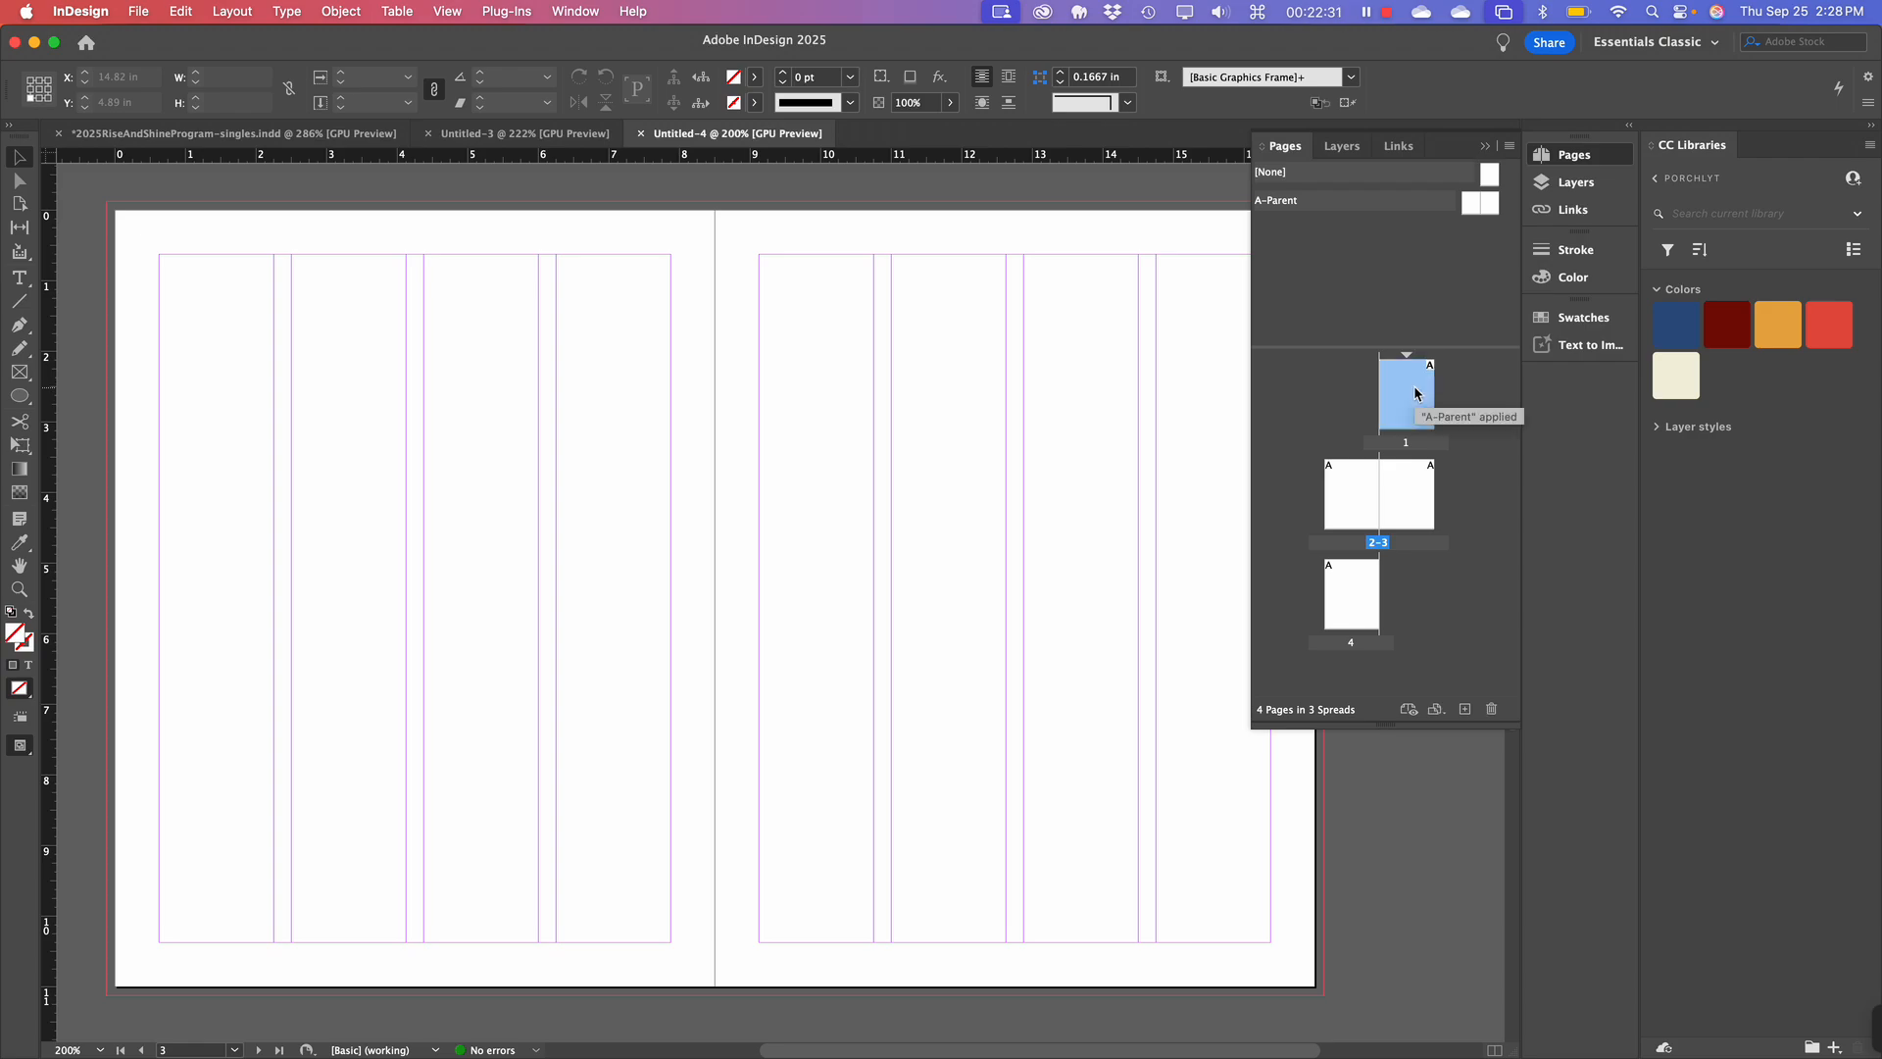
pyautogui.click(1489, 174)
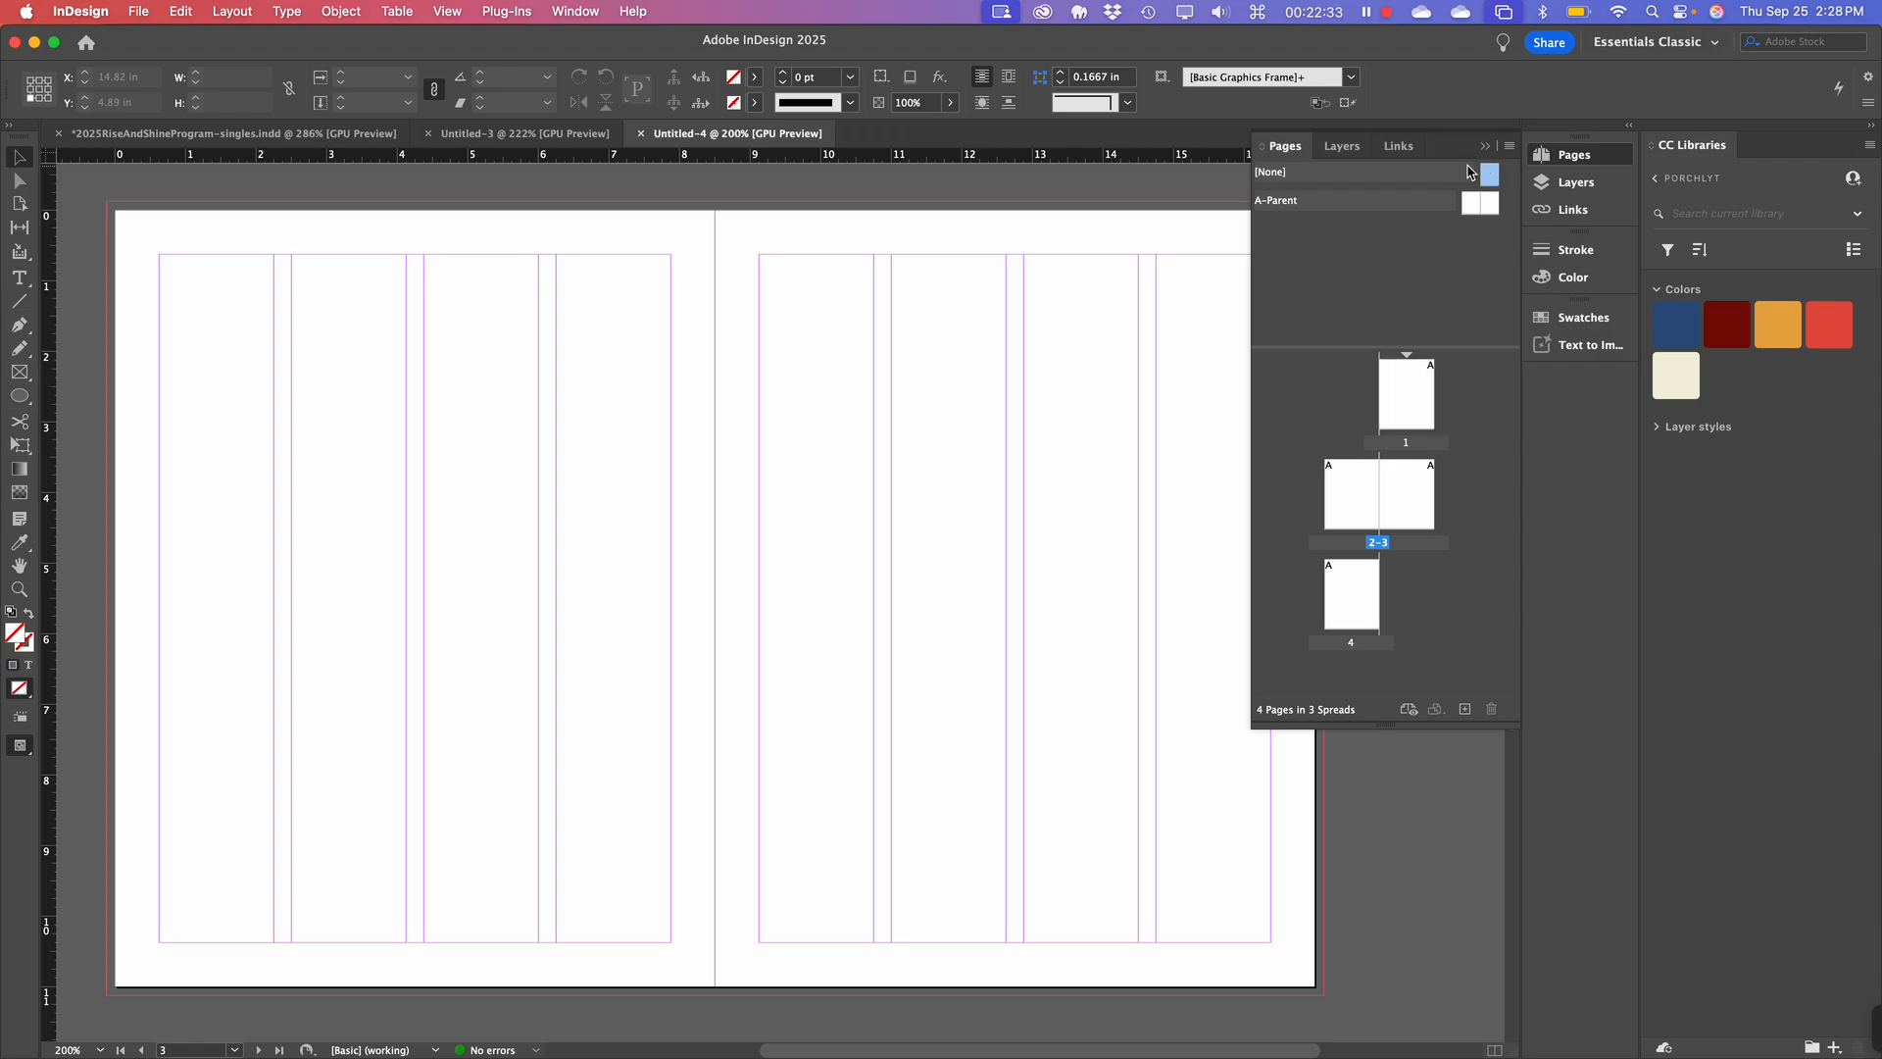
pyautogui.click(1287, 206)
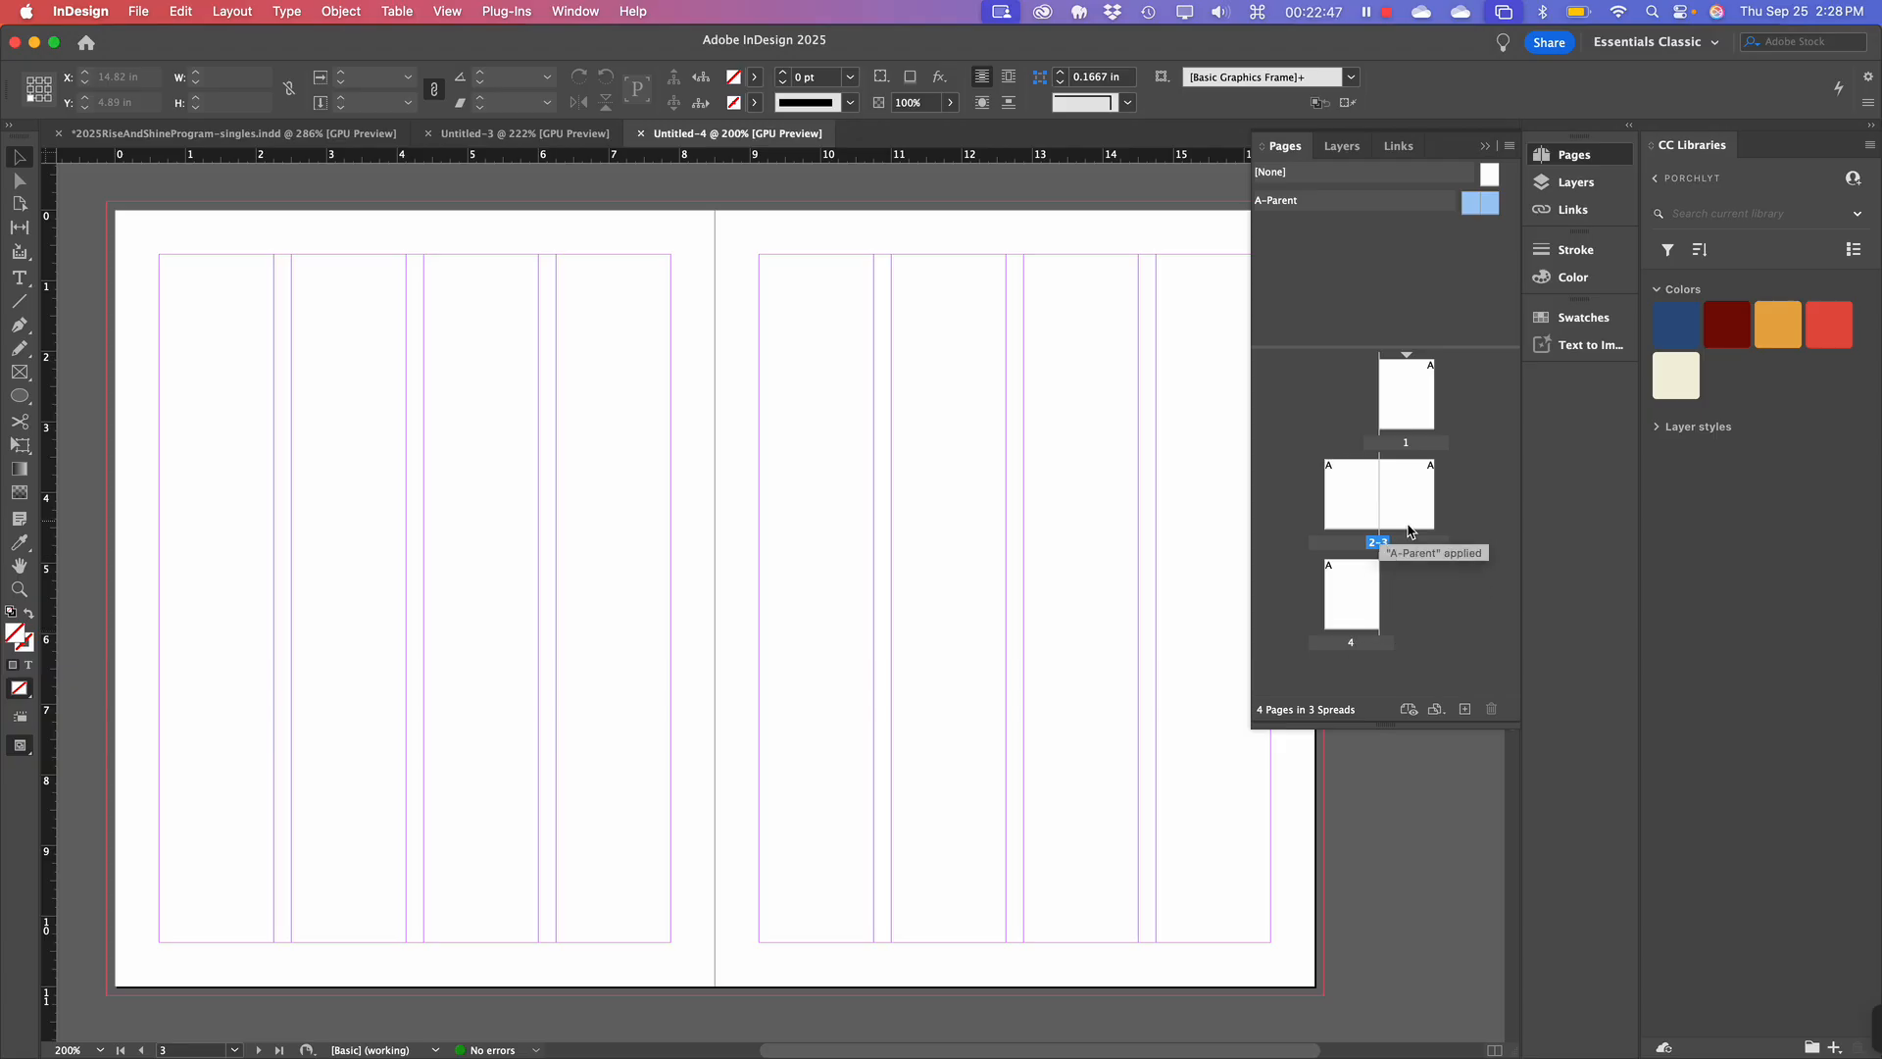
pyautogui.click(1435, 233)
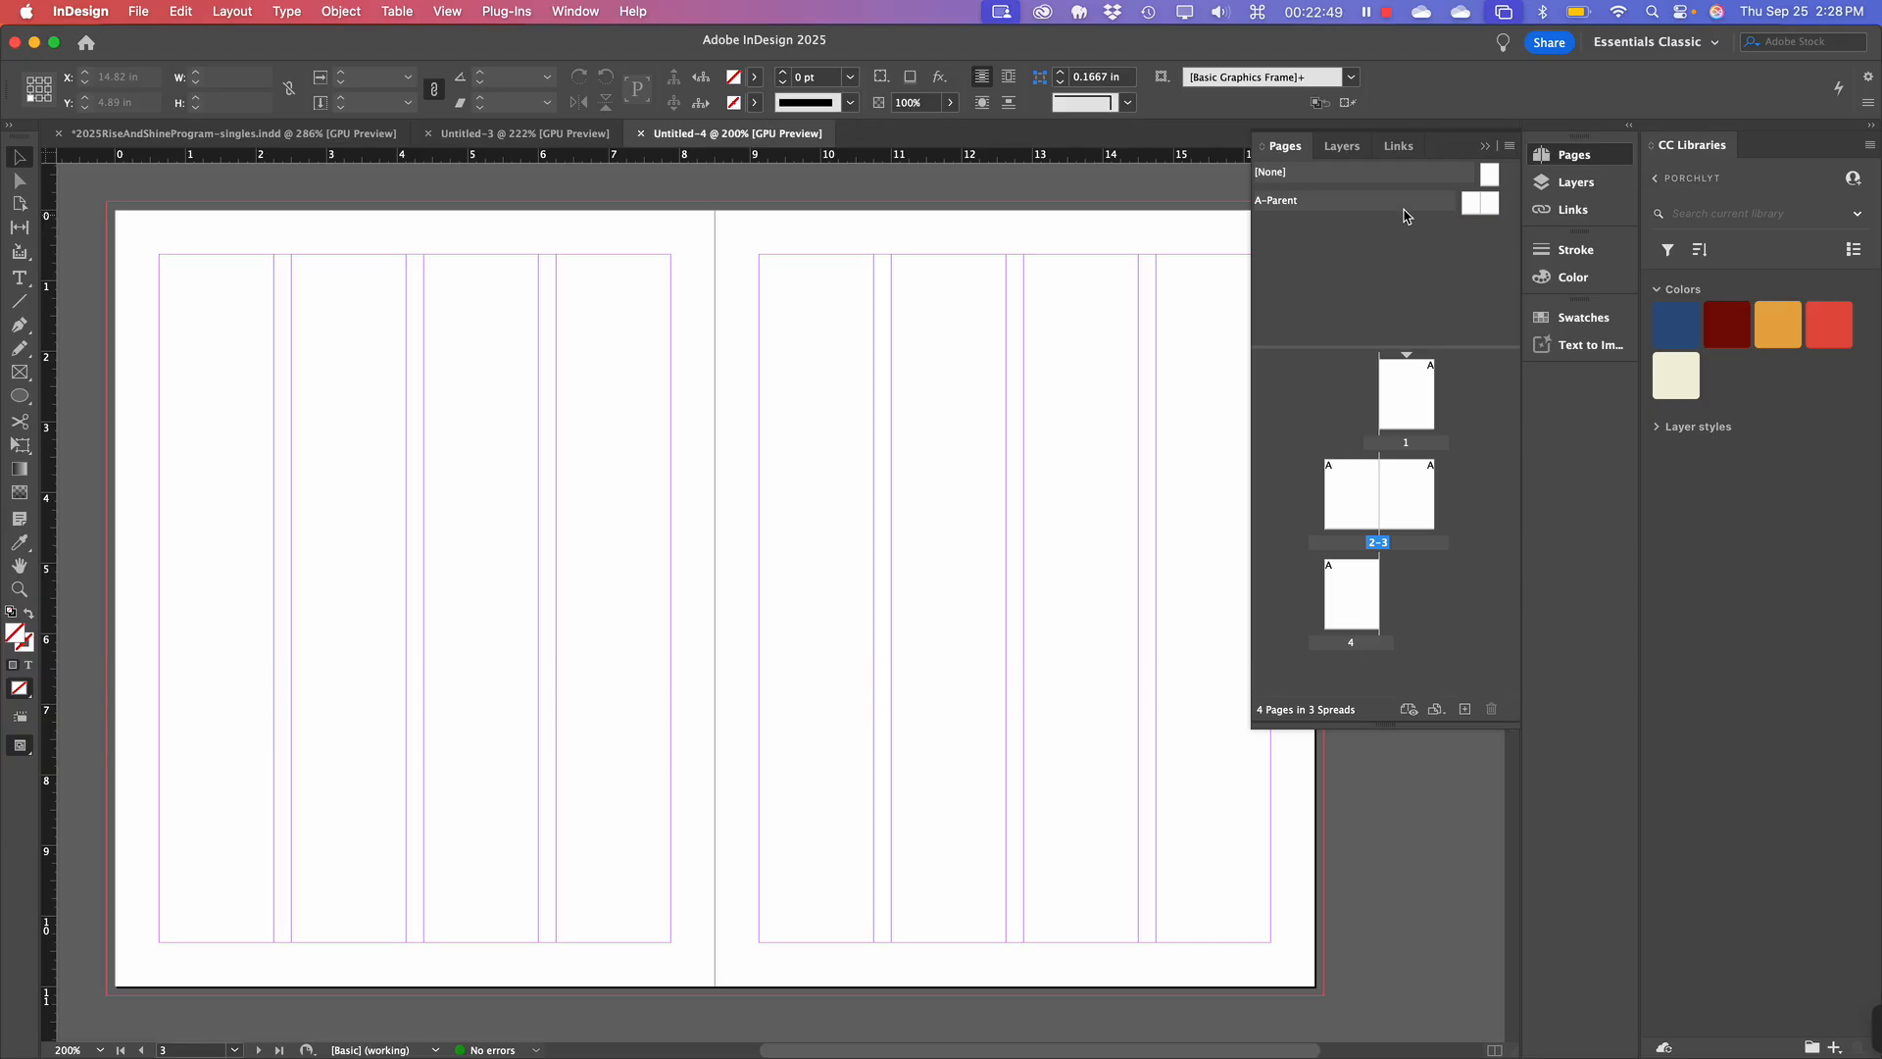
pyautogui.doubleClick(1454, 205)
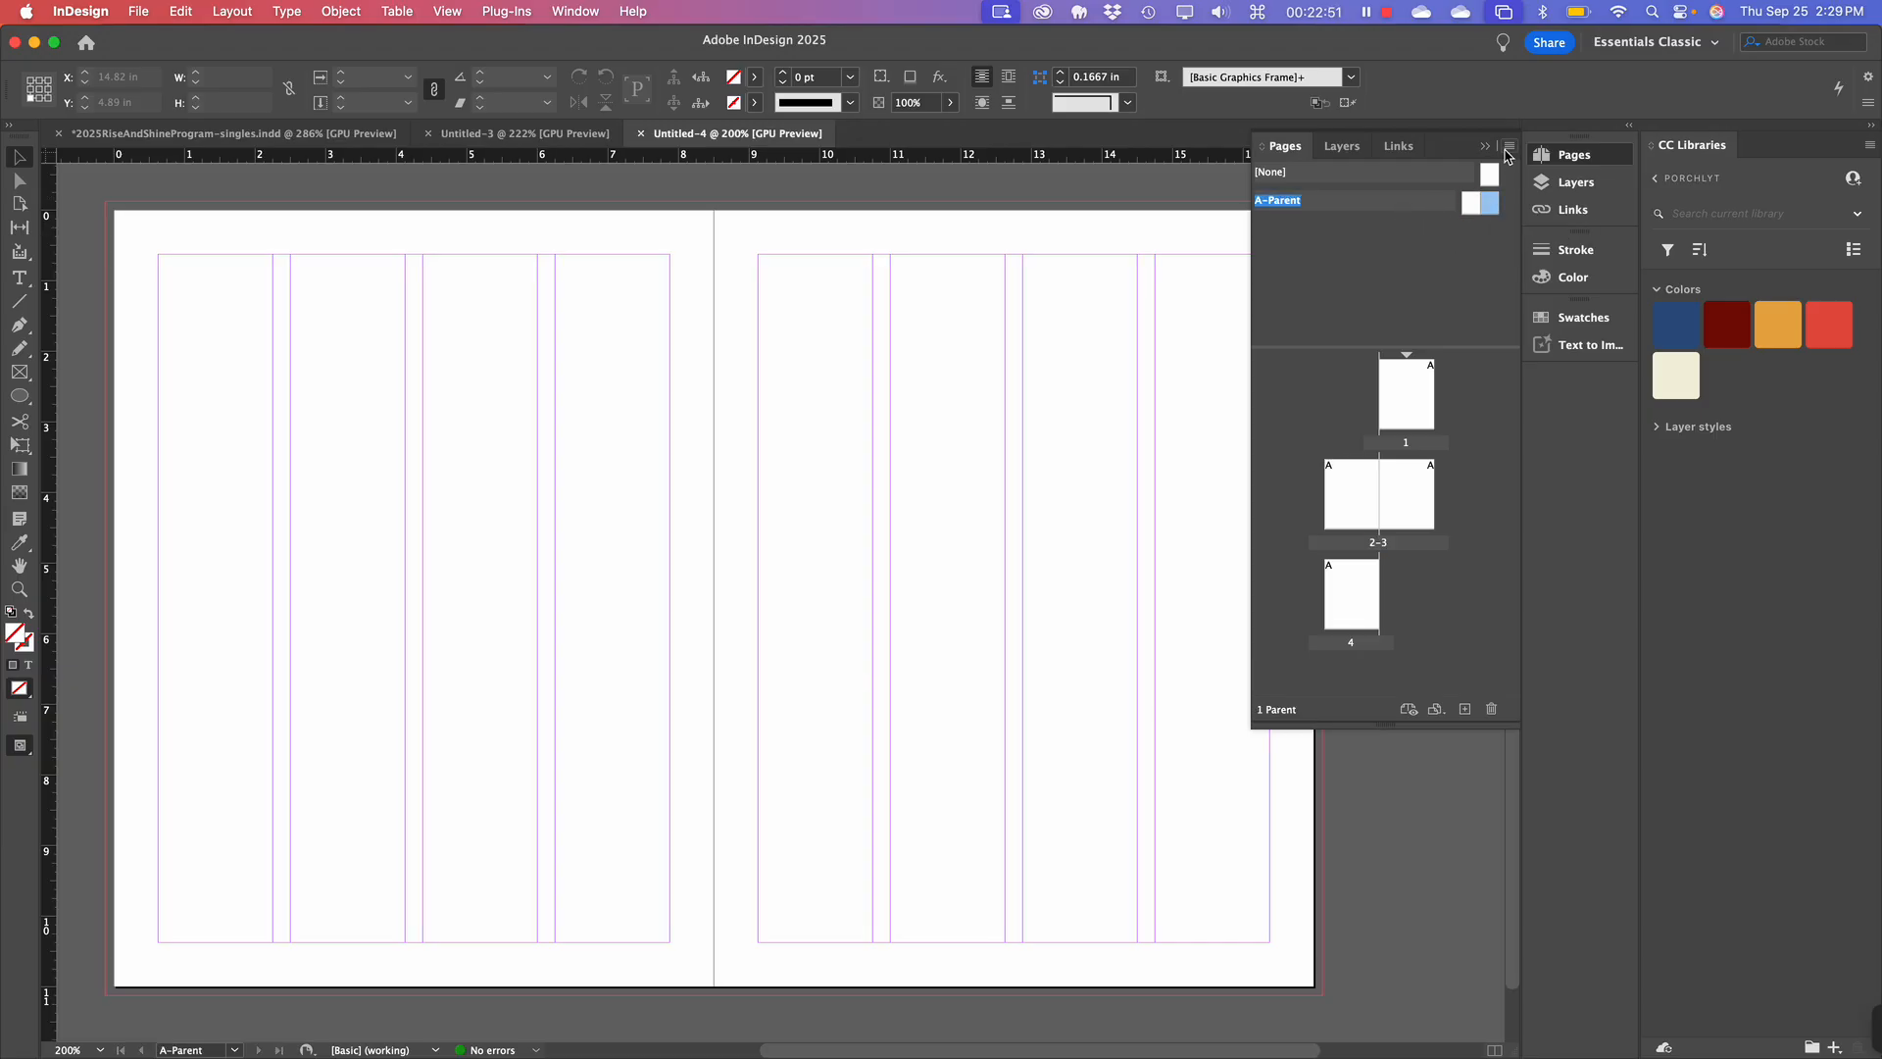
# Add a two-page parent with prefix B named Parent from the Pages panel menu.
pyautogui.click(1510, 146)
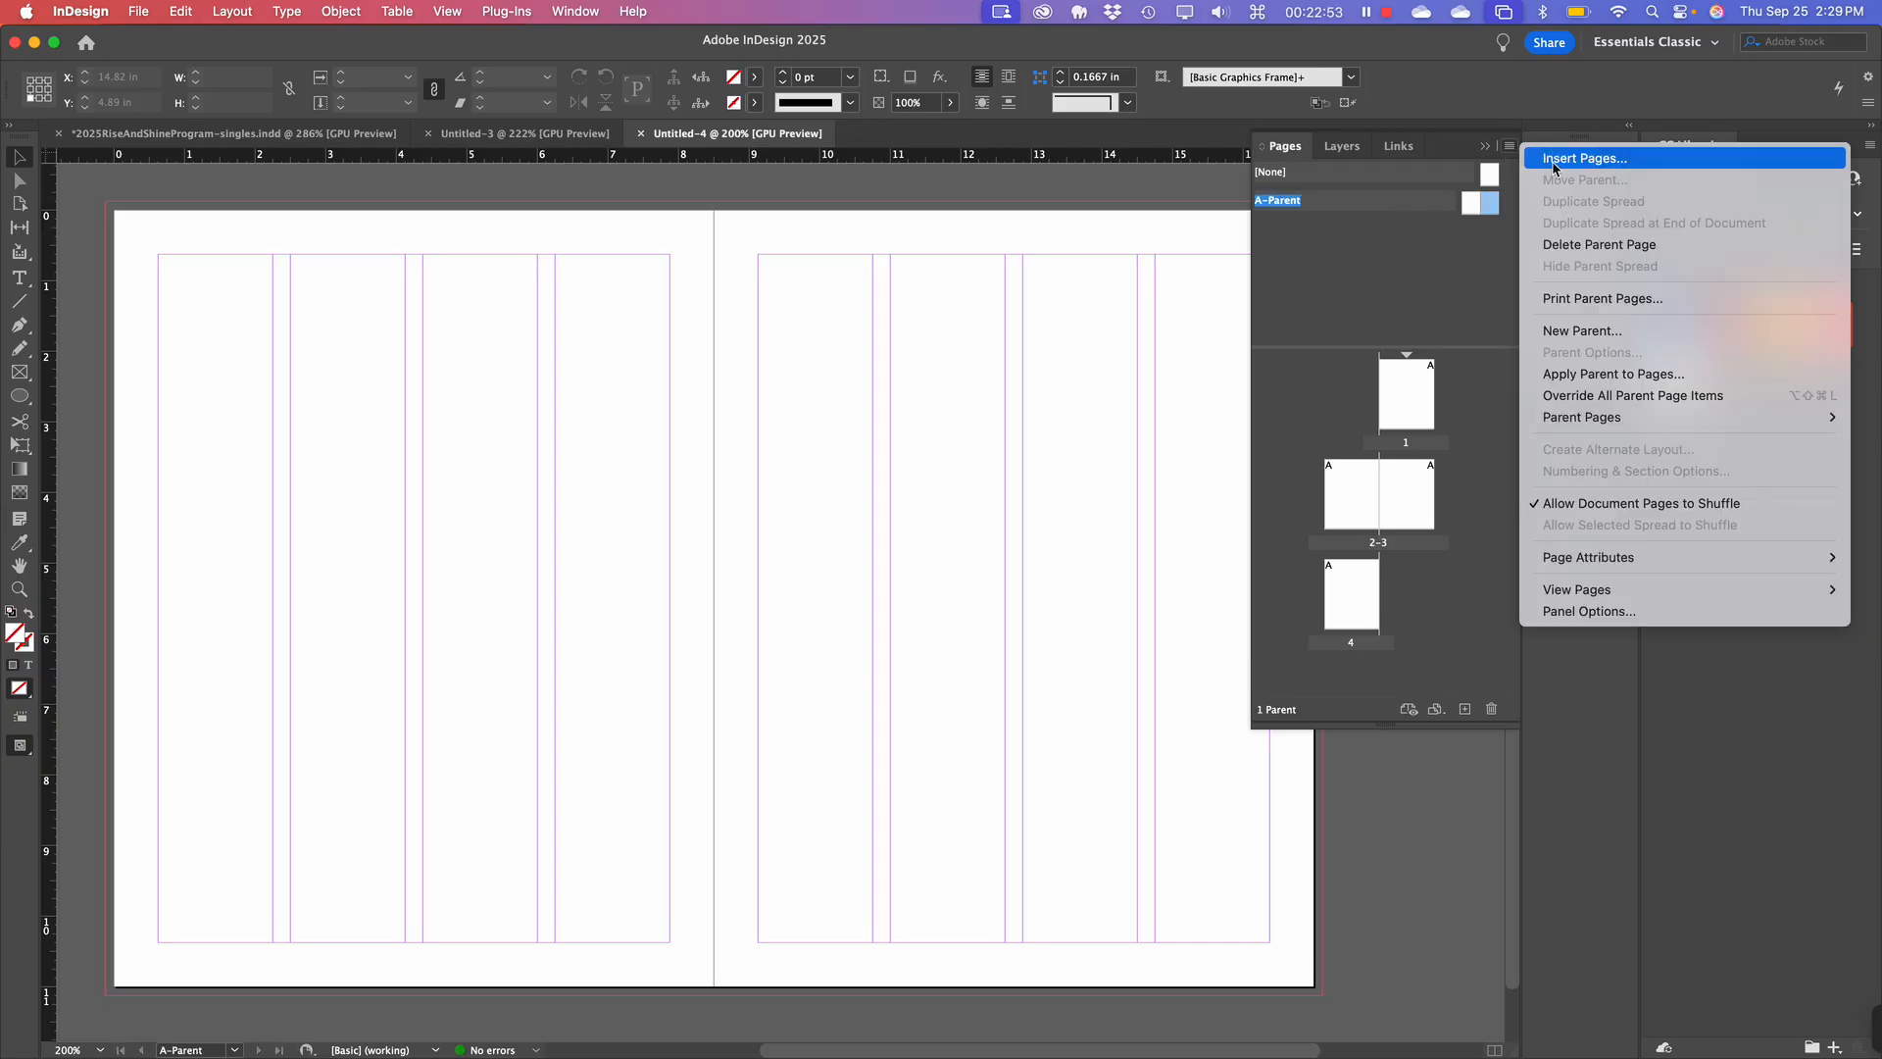
pyautogui.click(1575, 331)
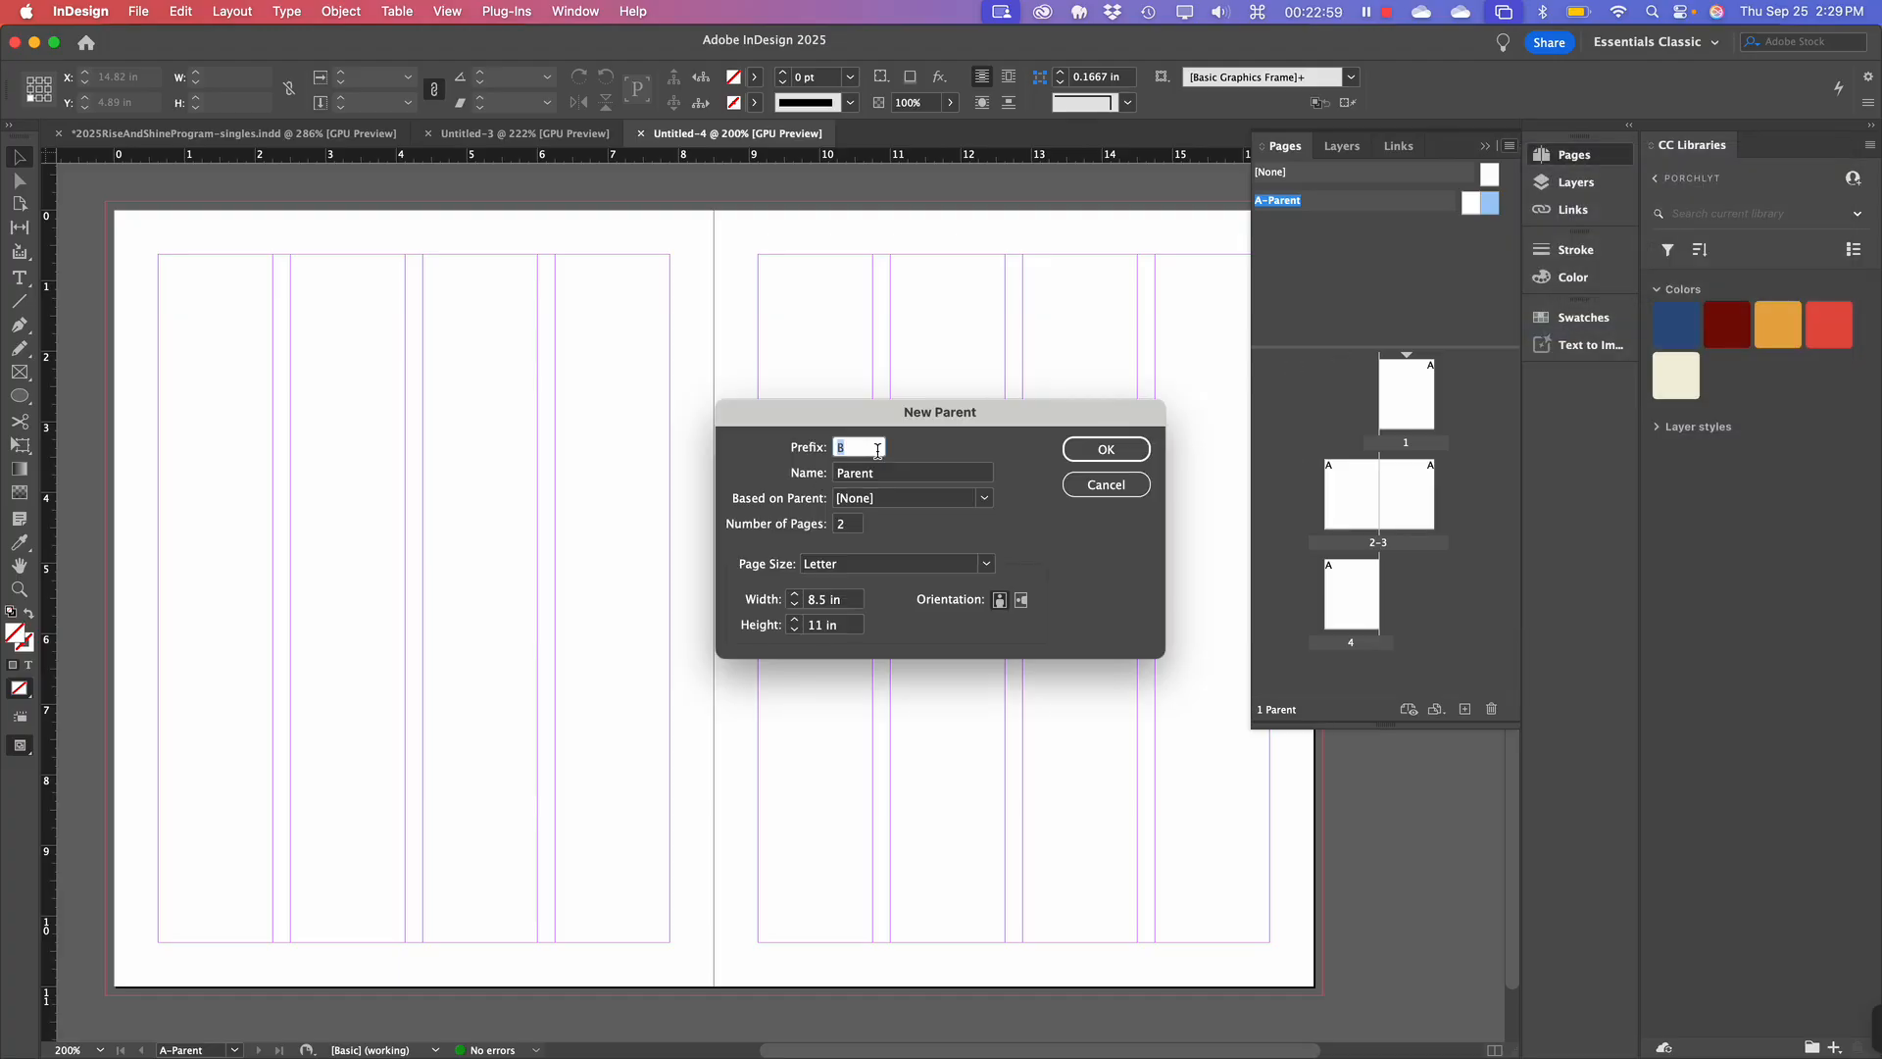
pyautogui.click(898, 477)
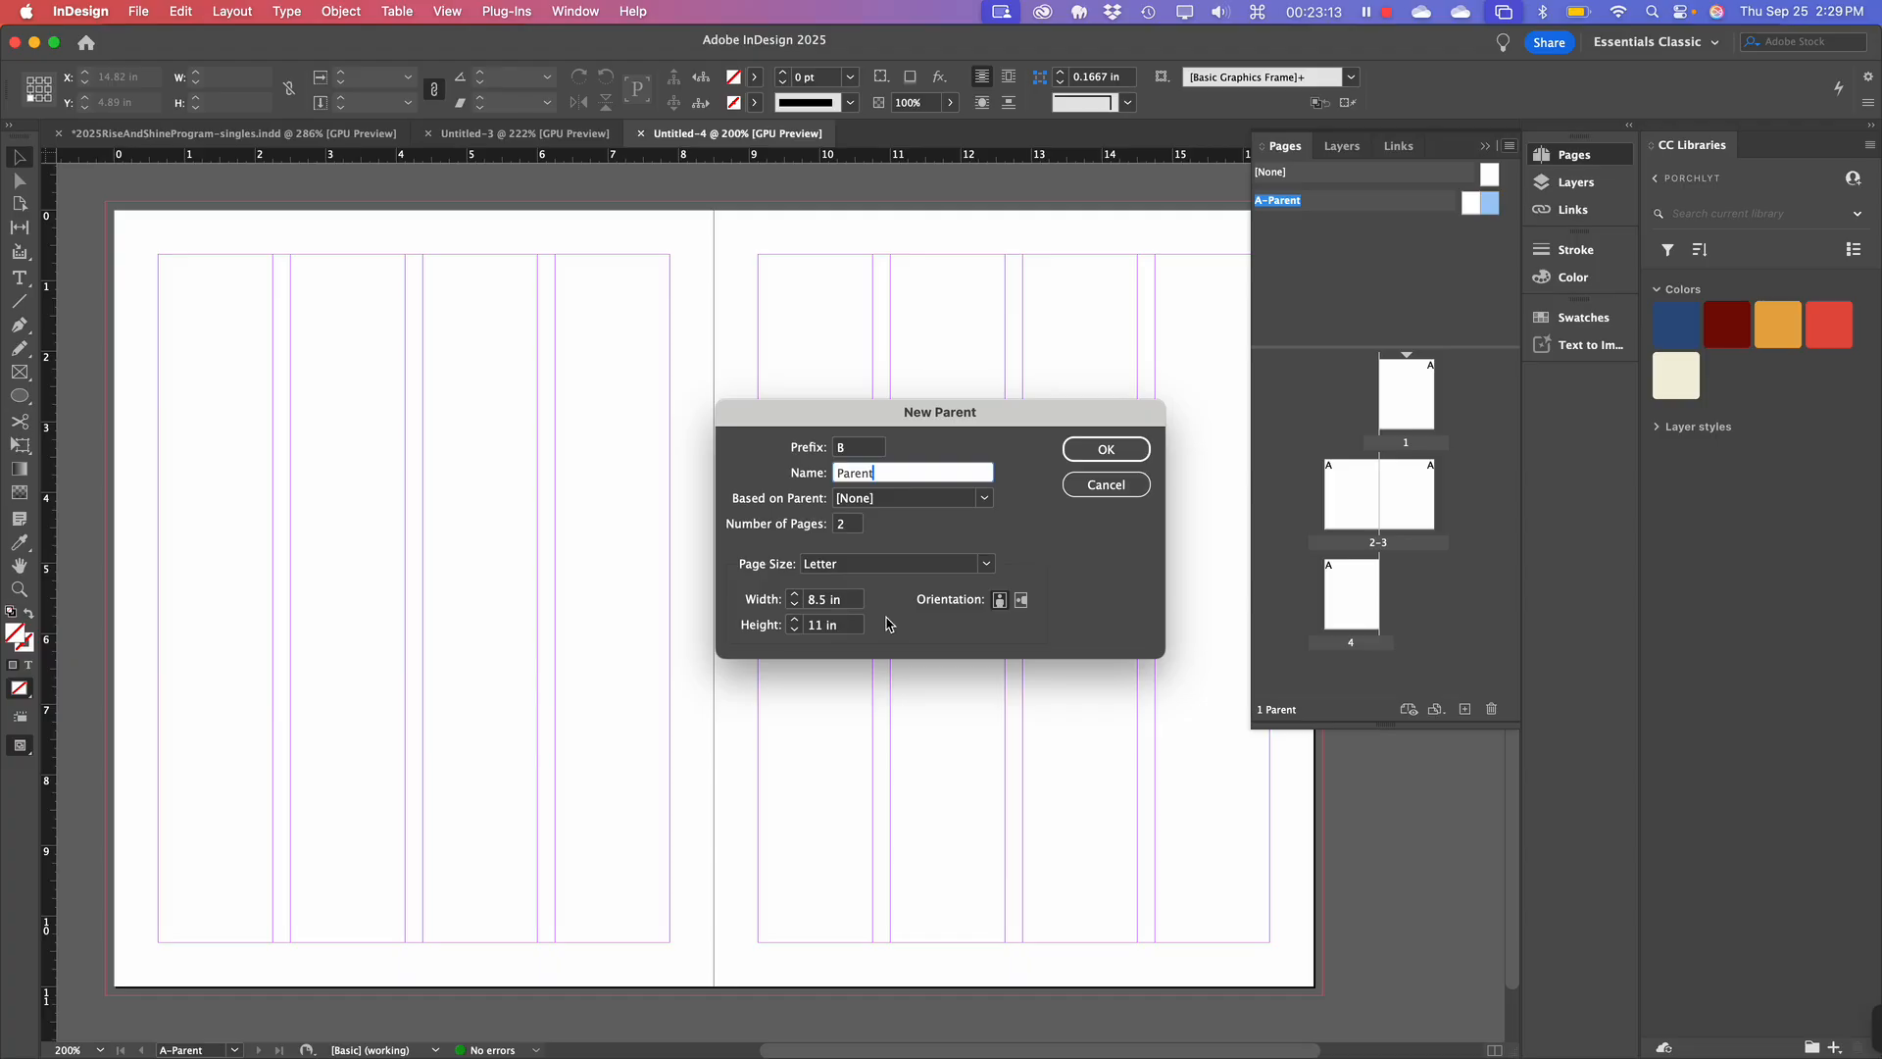
pyautogui.click(1115, 451)
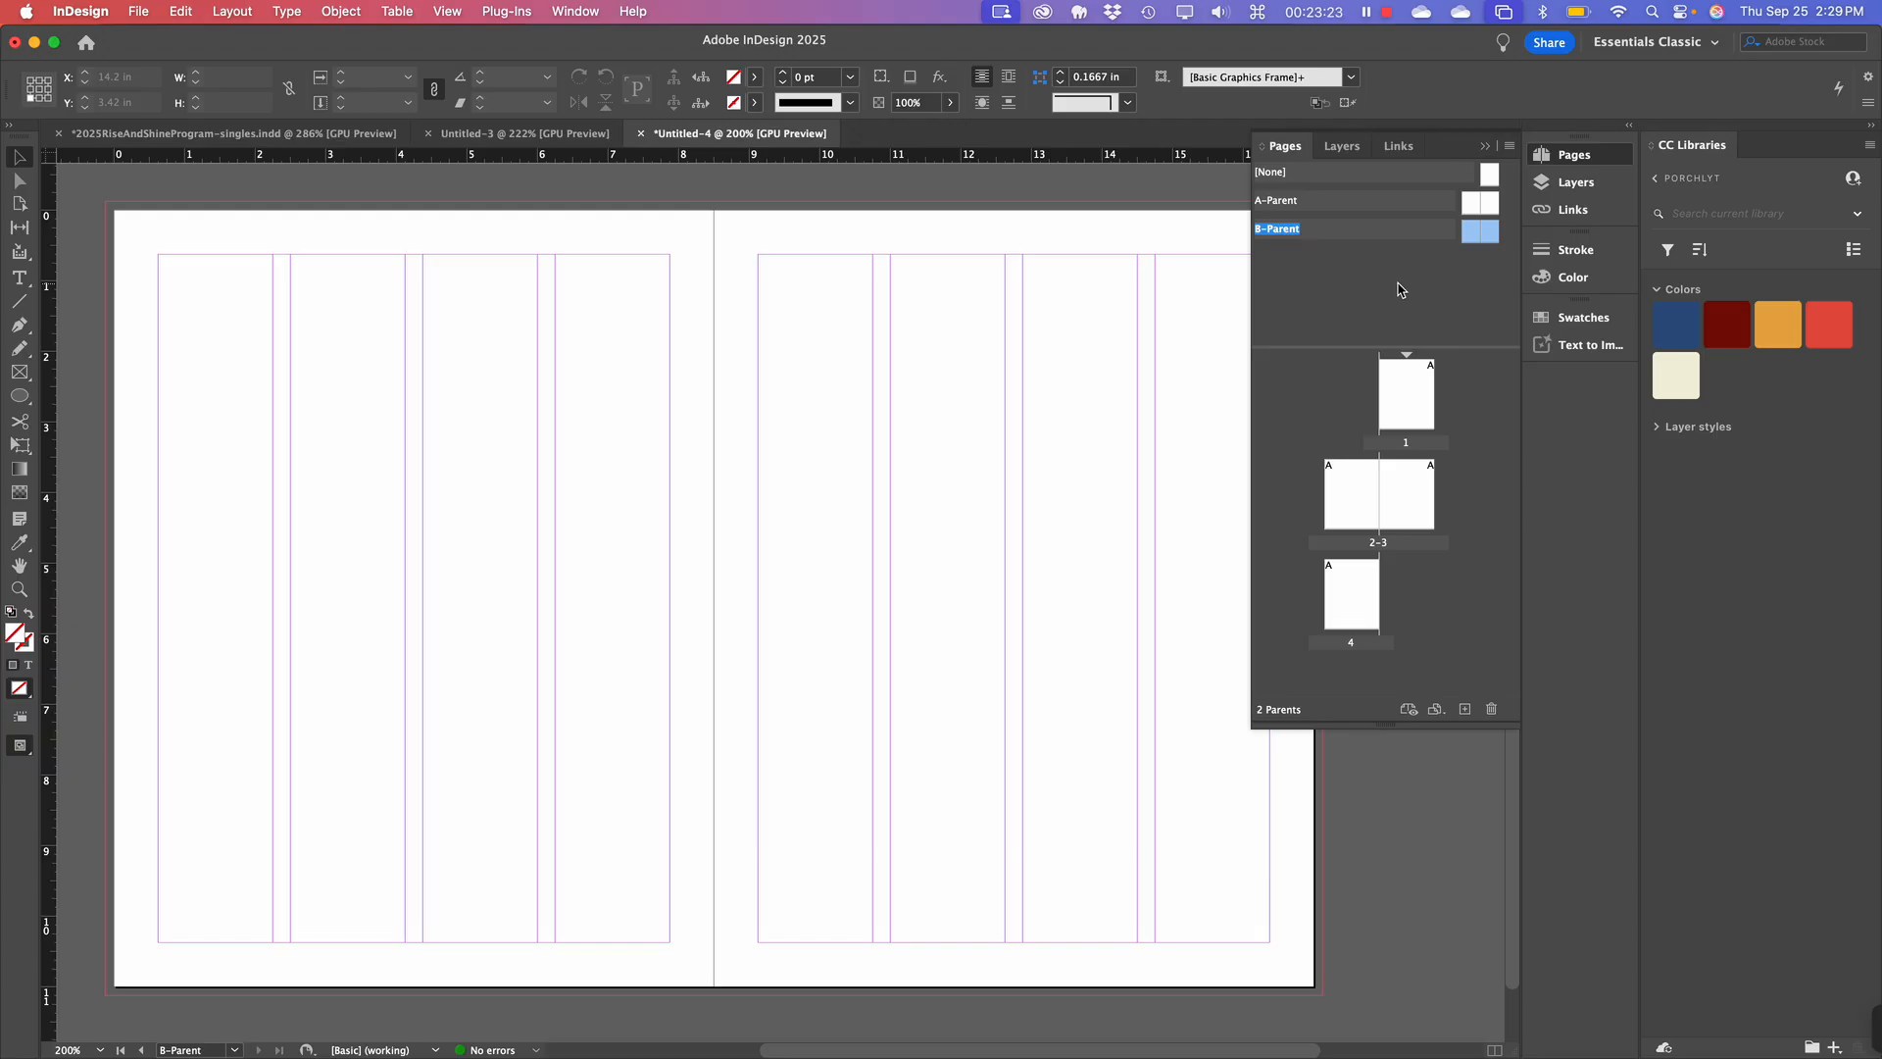
# Zoom out and switch from B-Parent back to the A-Parent spread.
pyautogui.scroll(-1, 976, 466)
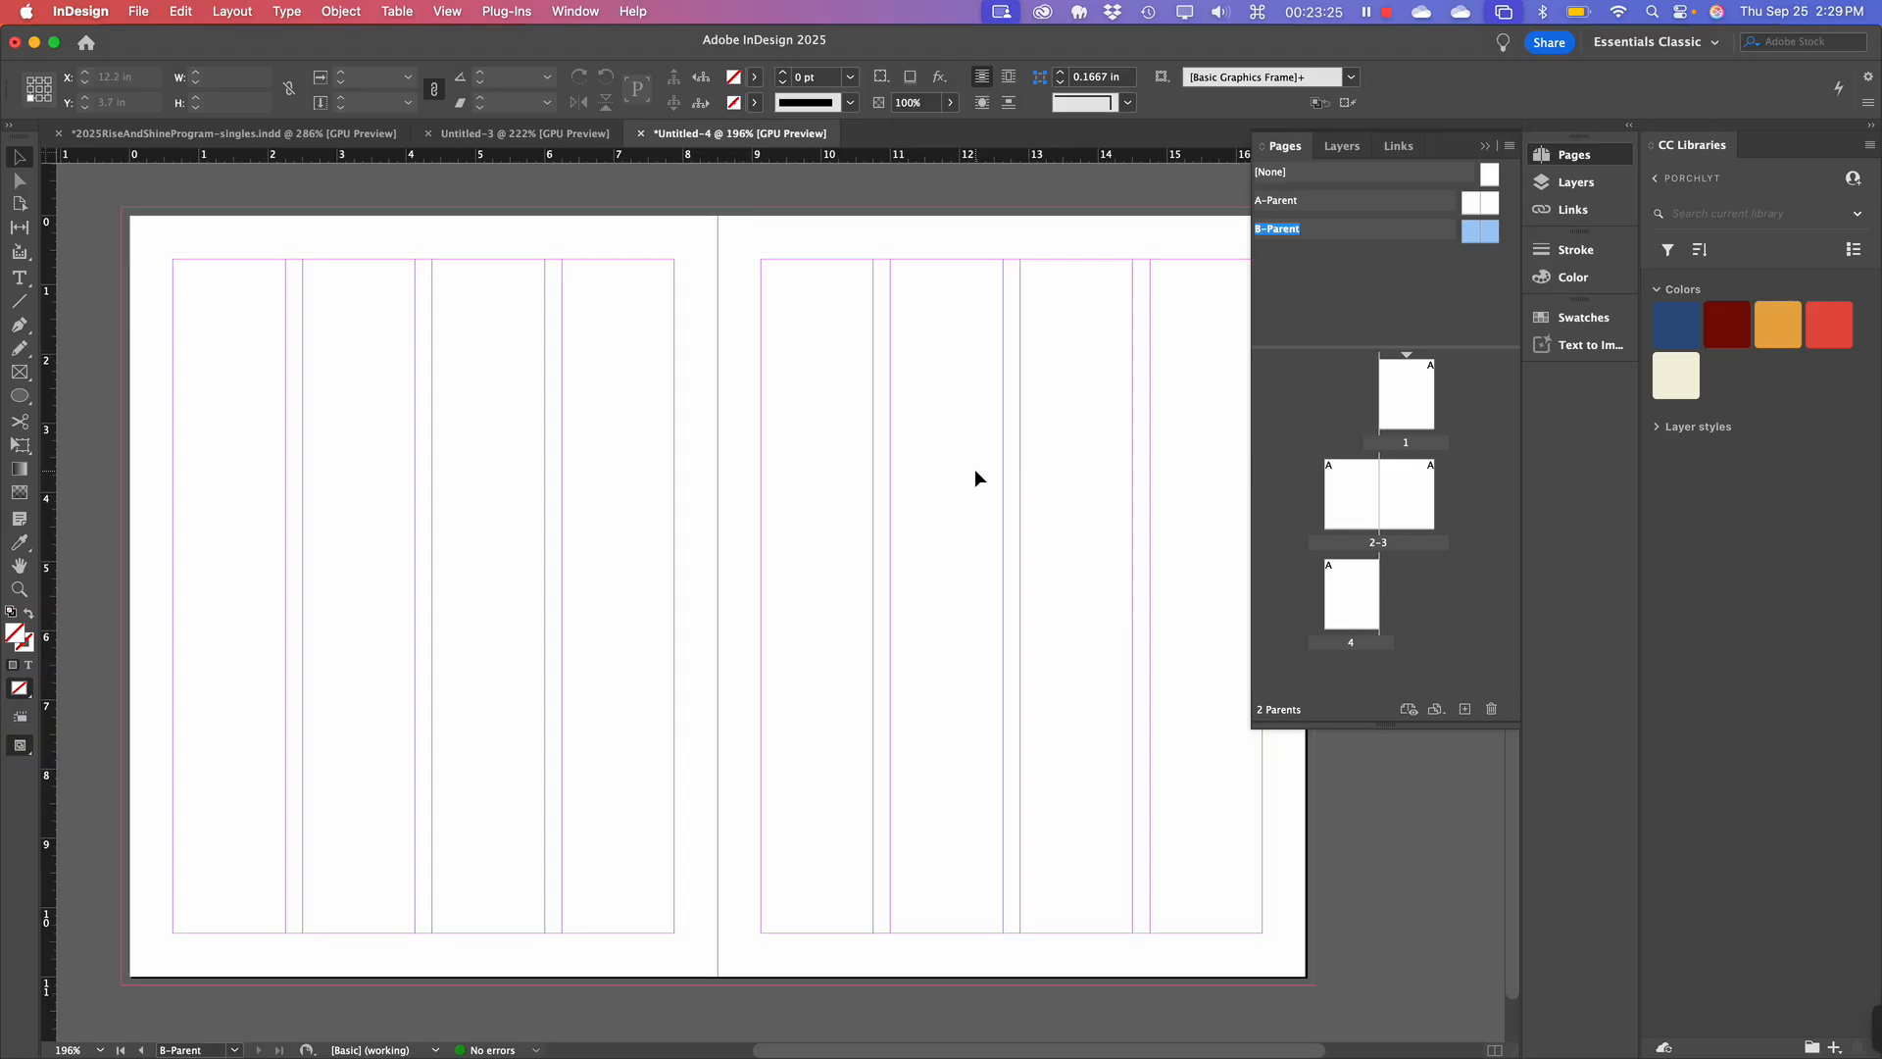
pyautogui.scroll(-3, 975, 470)
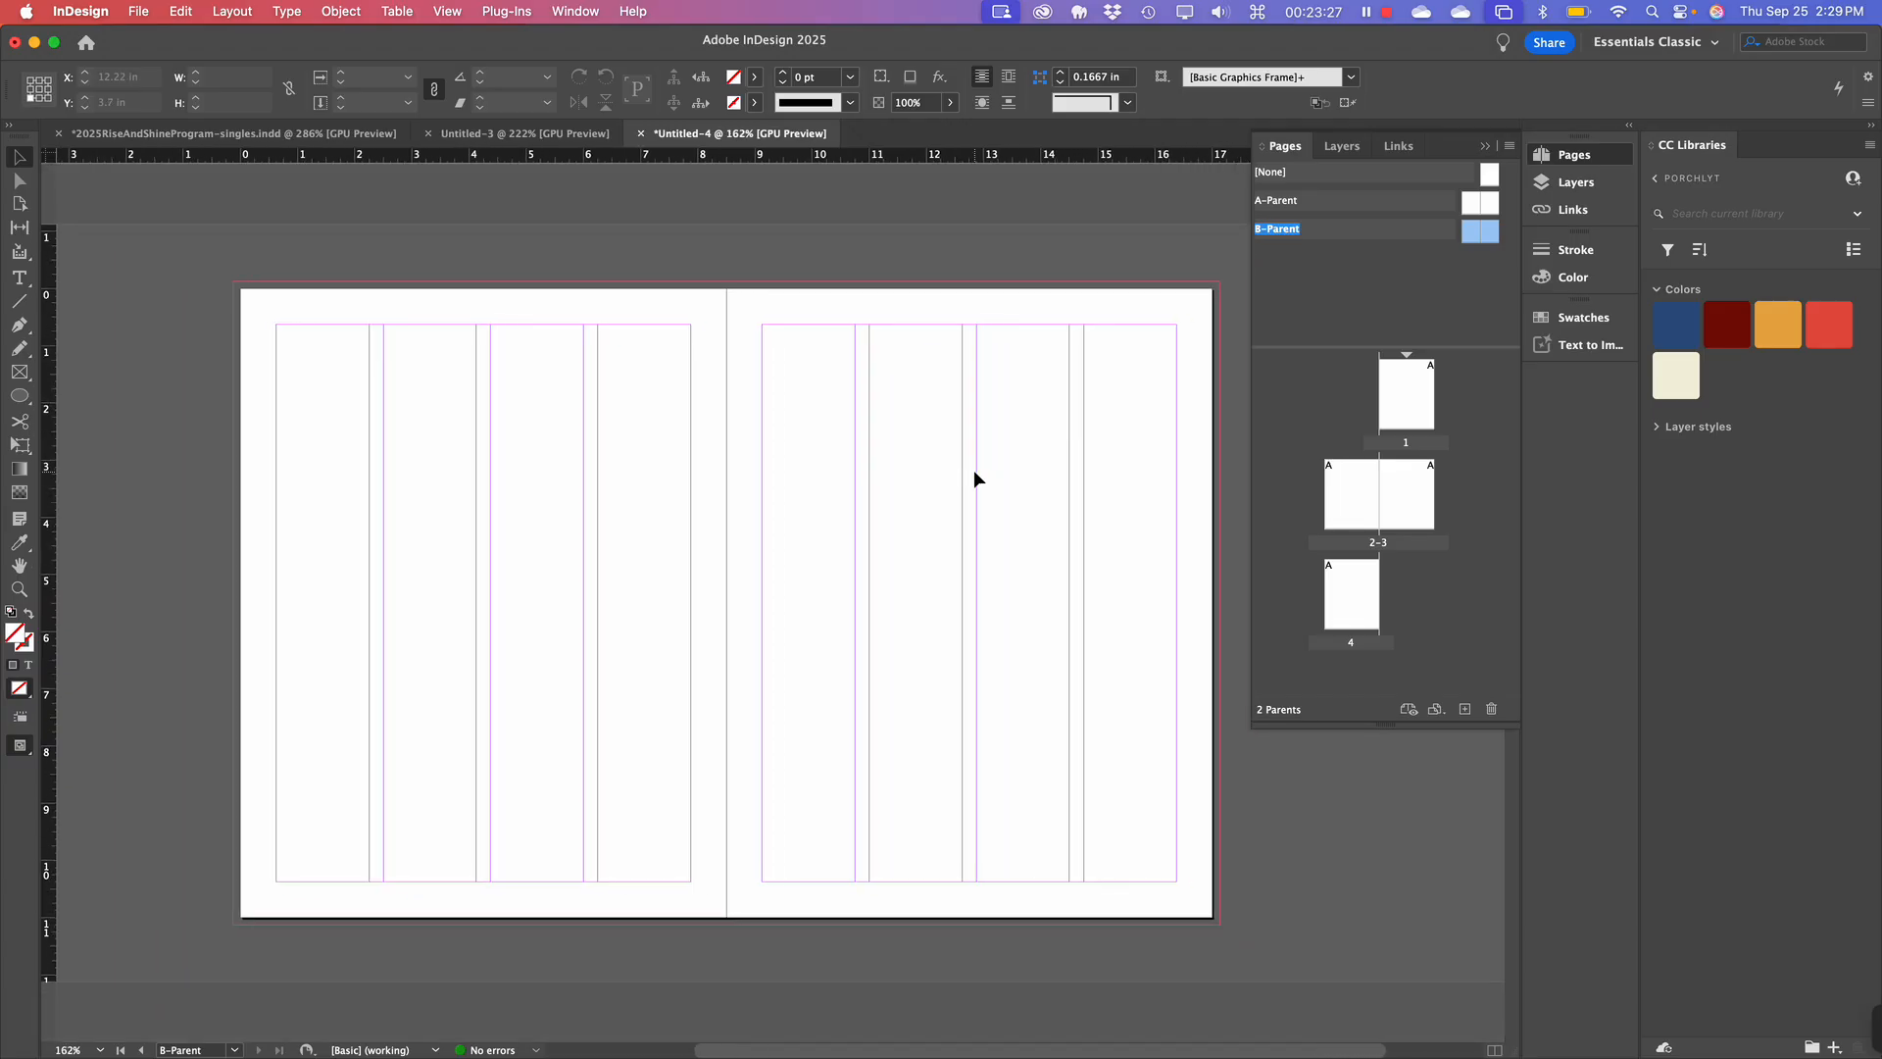
pyautogui.hscroll(1, 974, 468)
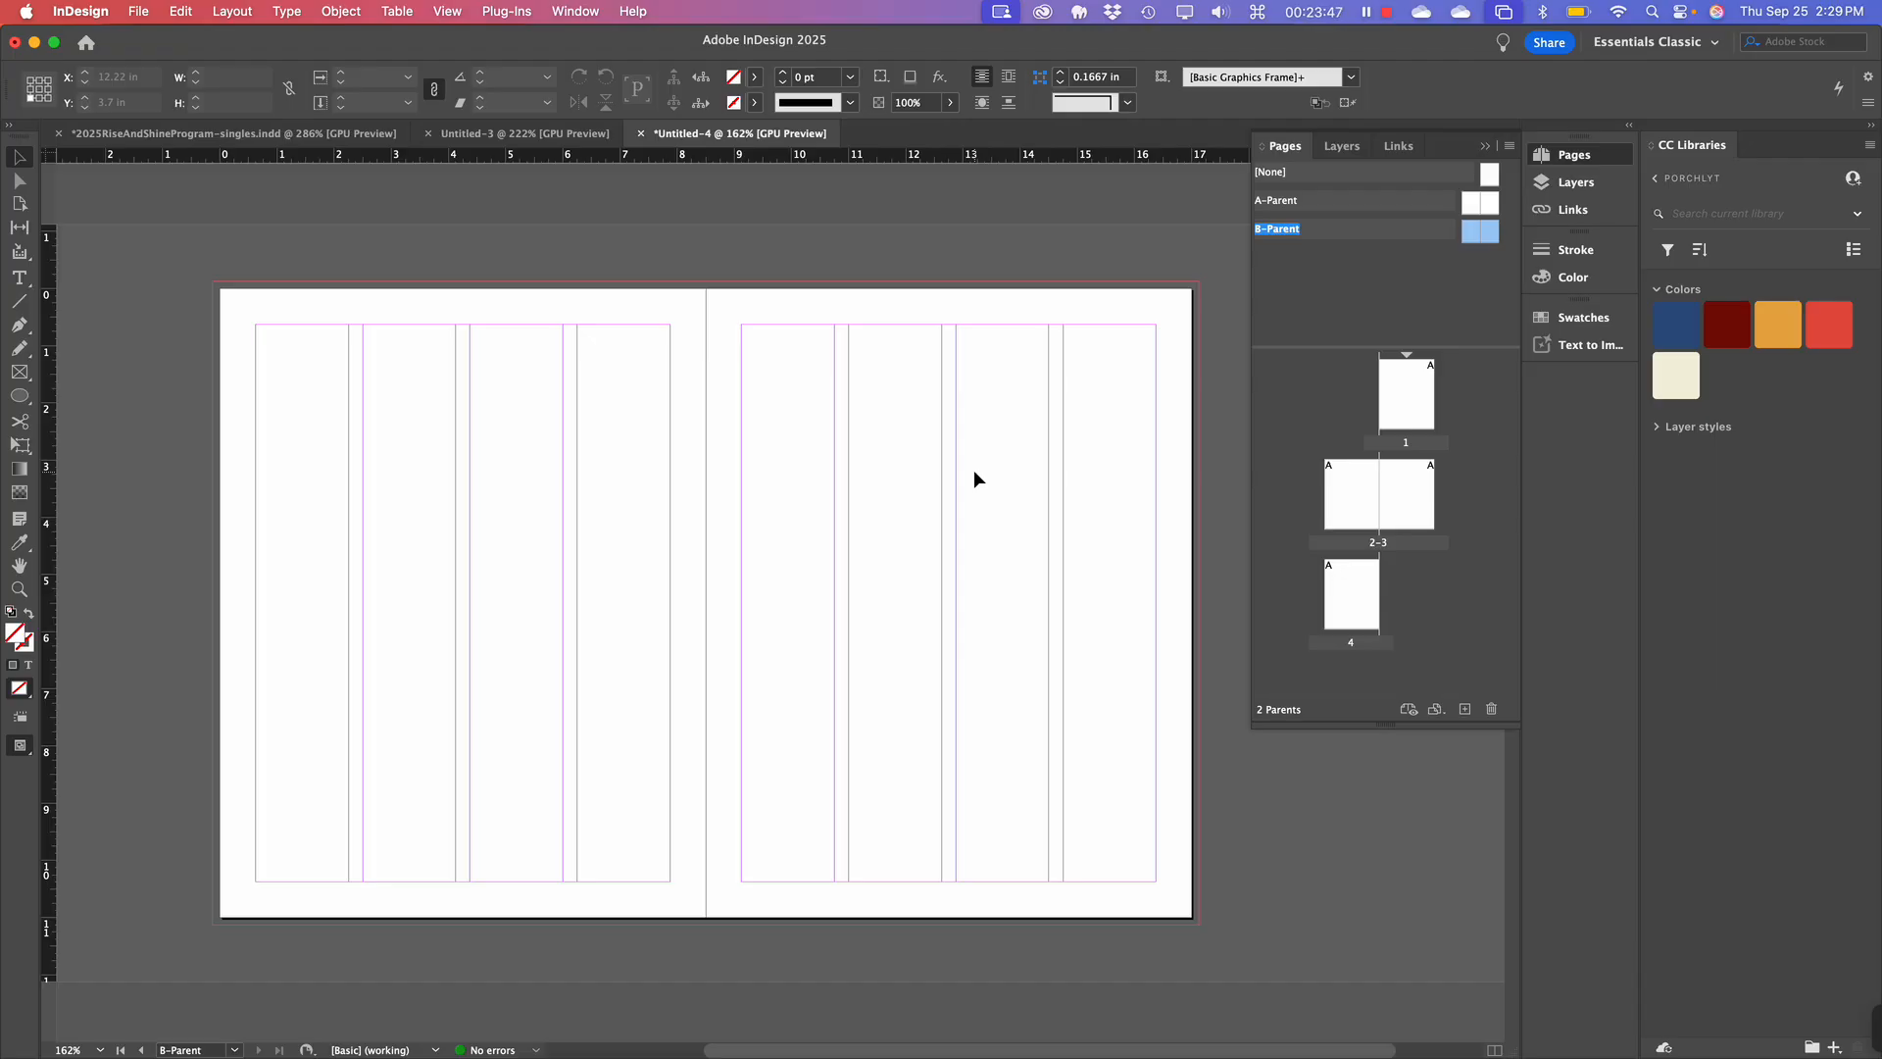
pyautogui.click(1437, 284)
pyautogui.click(1316, 245)
pyautogui.doubleClick(1315, 212)
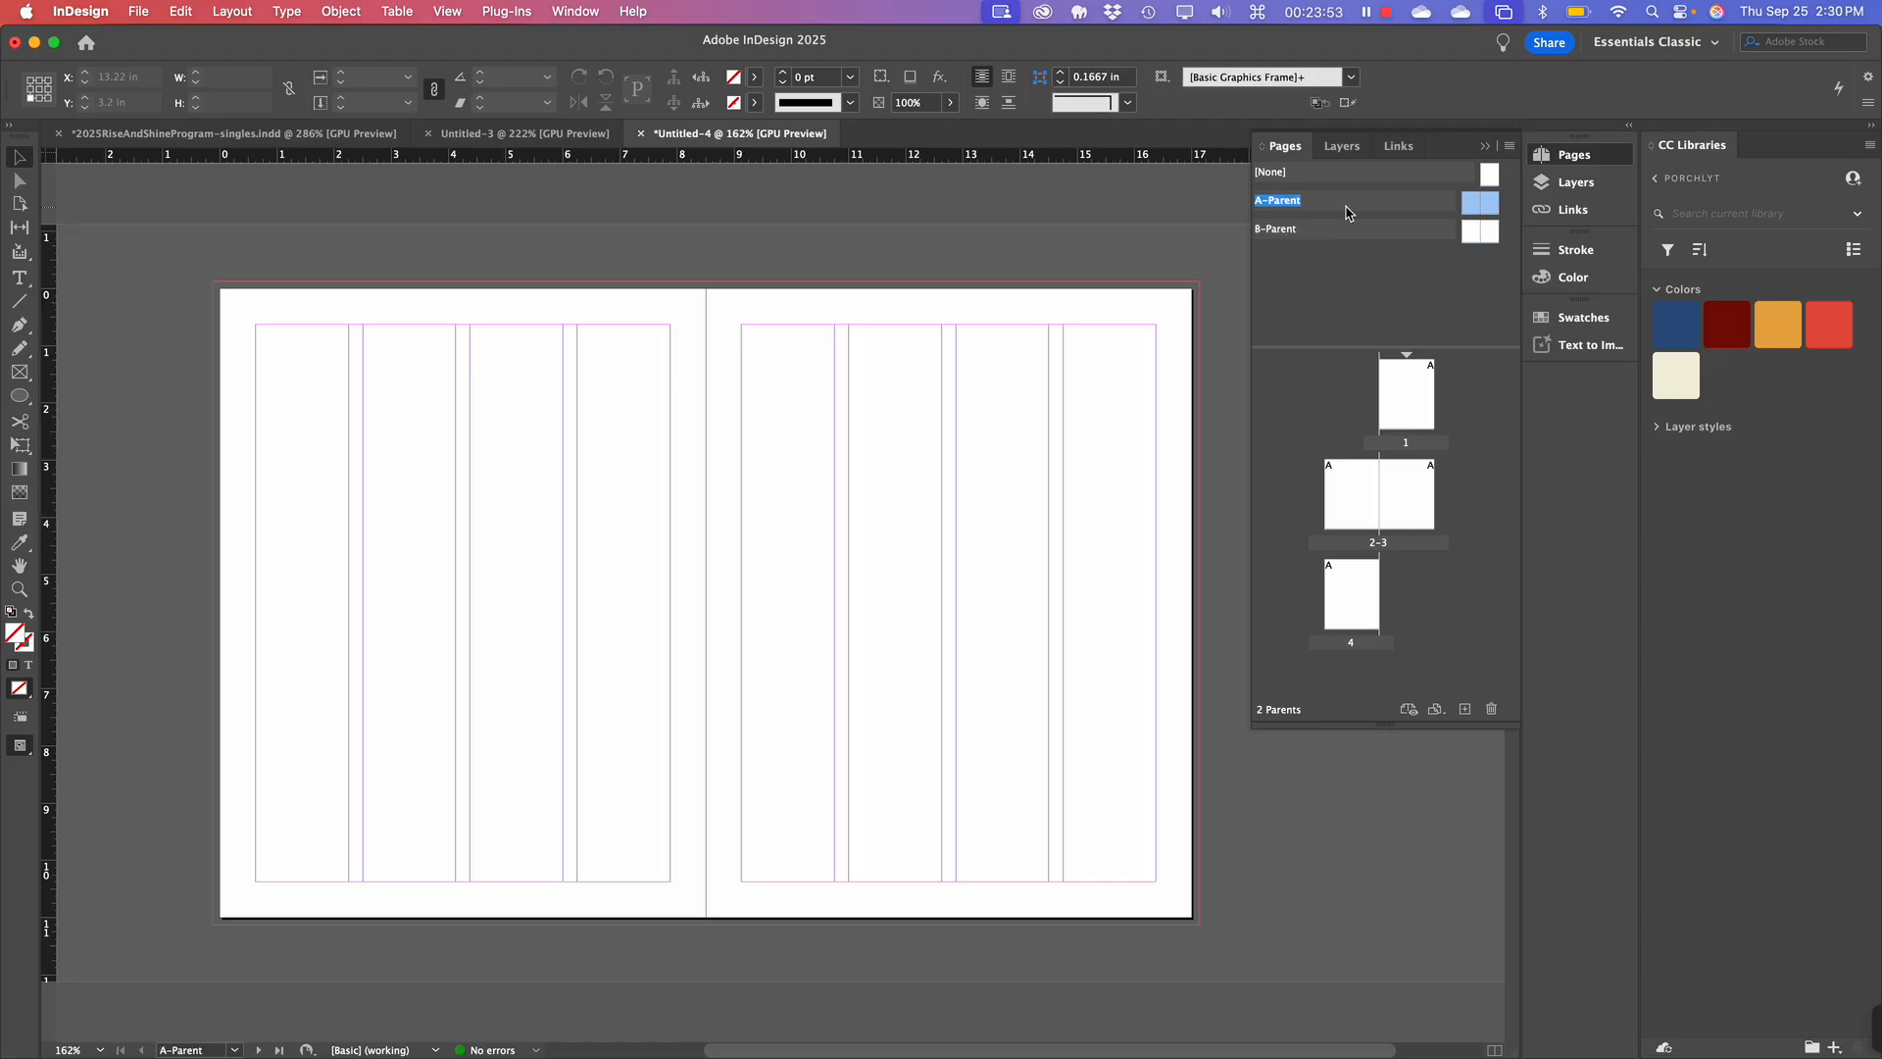
pyautogui.hscroll(1, 653, 505)
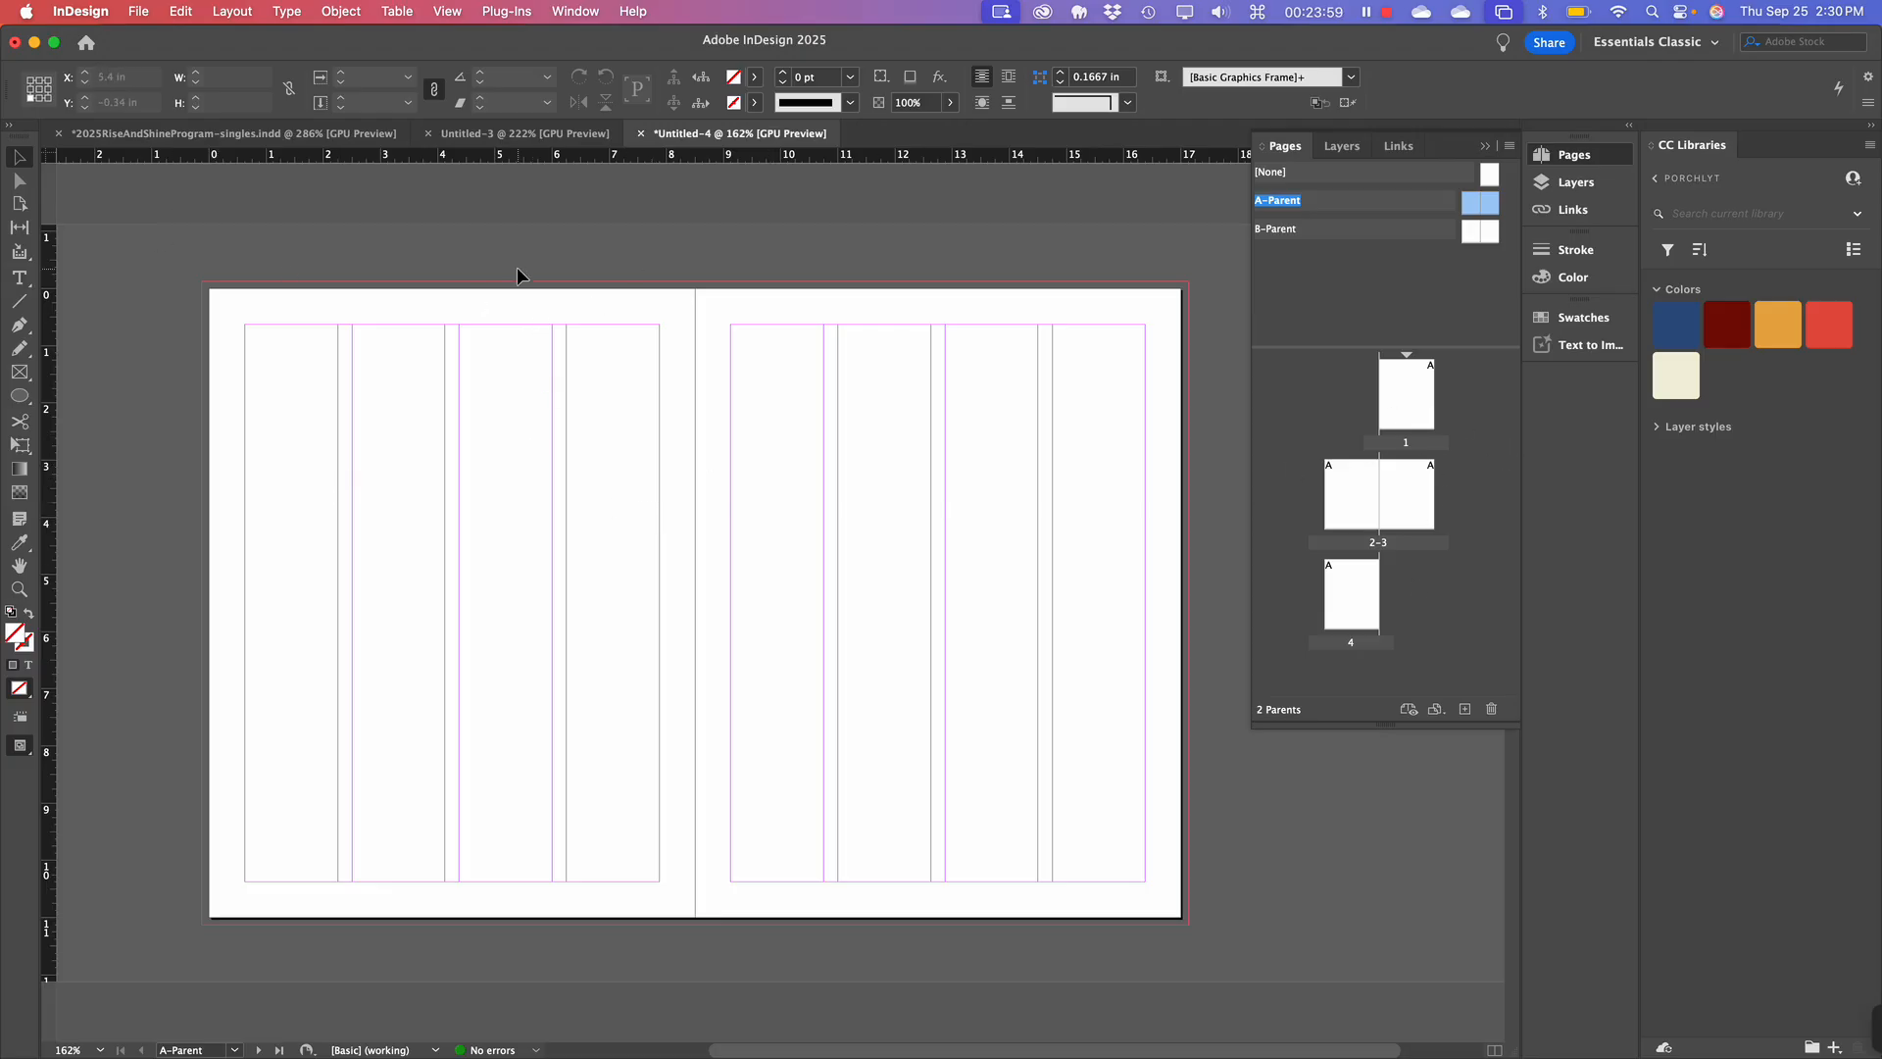
# Draw a rectangle from A-Parent's top-left corner covering the left page.
pyautogui.click(19, 374)
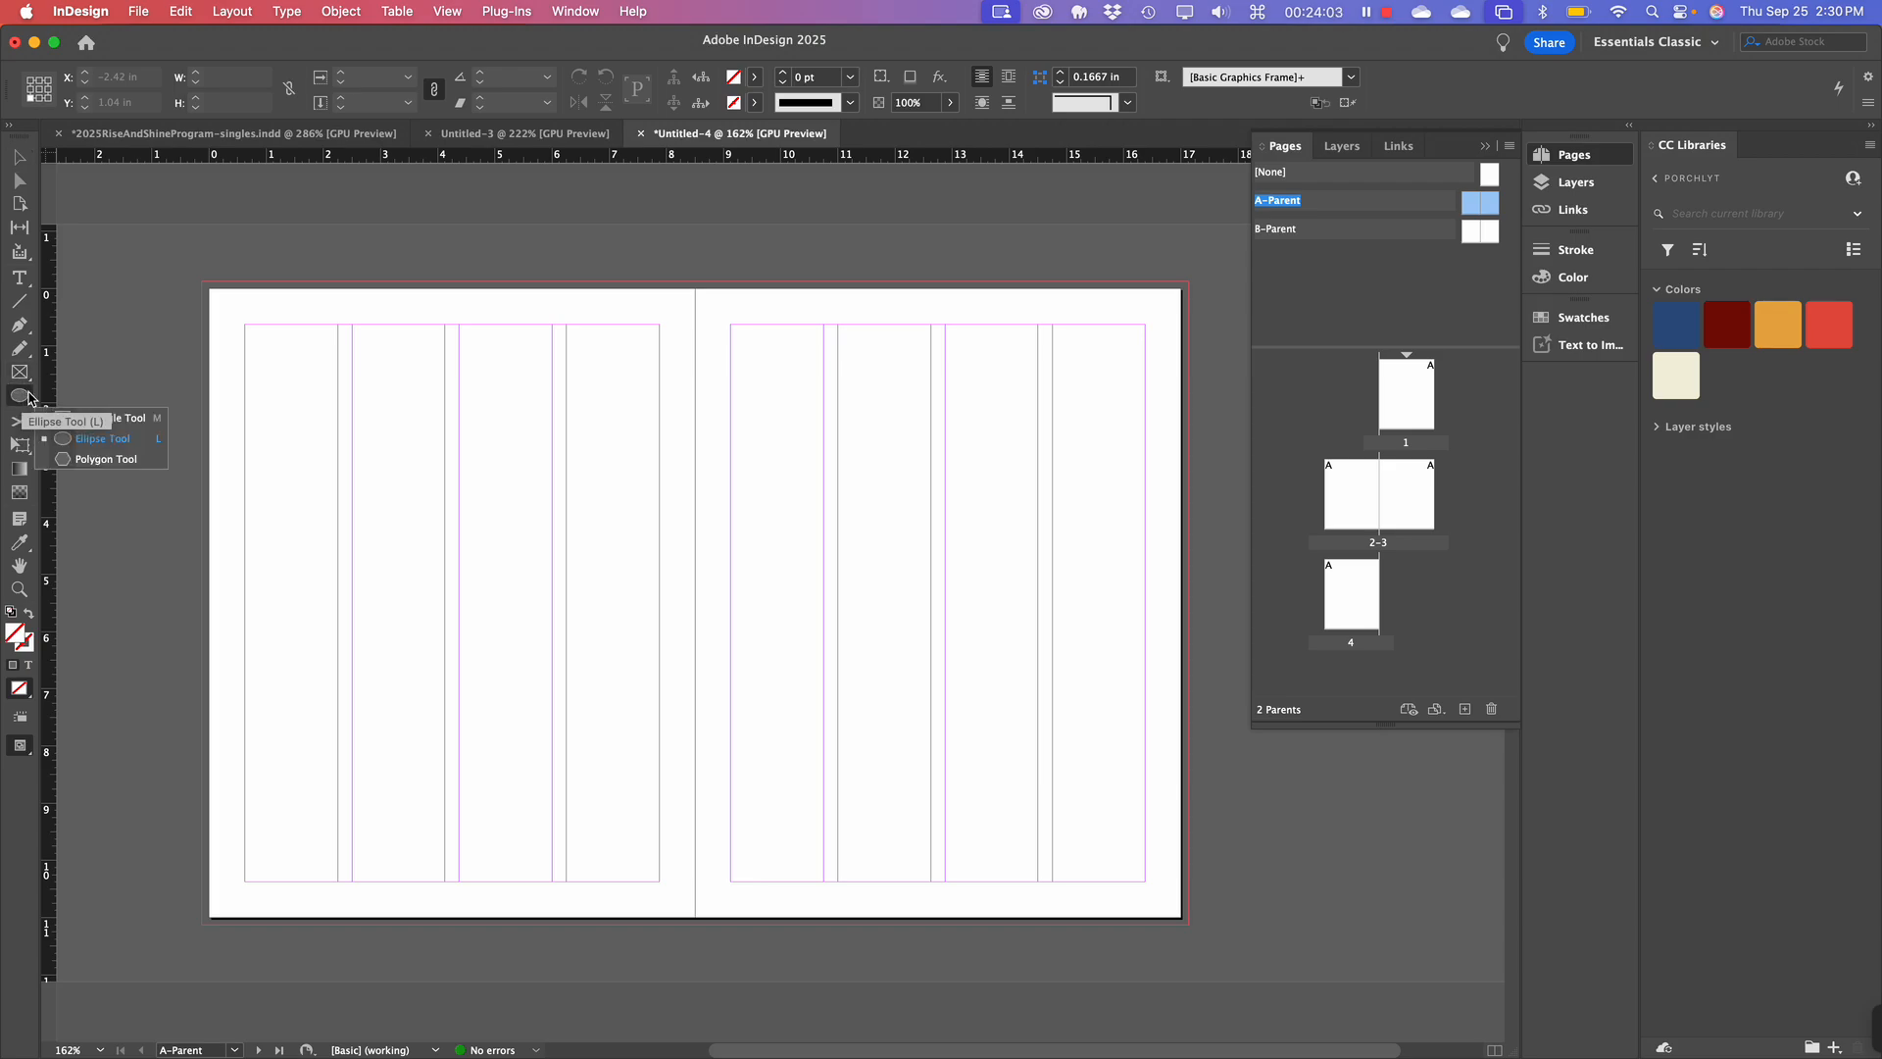
pyautogui.moveTo(22, 393); pyautogui.dragTo(71, 424)
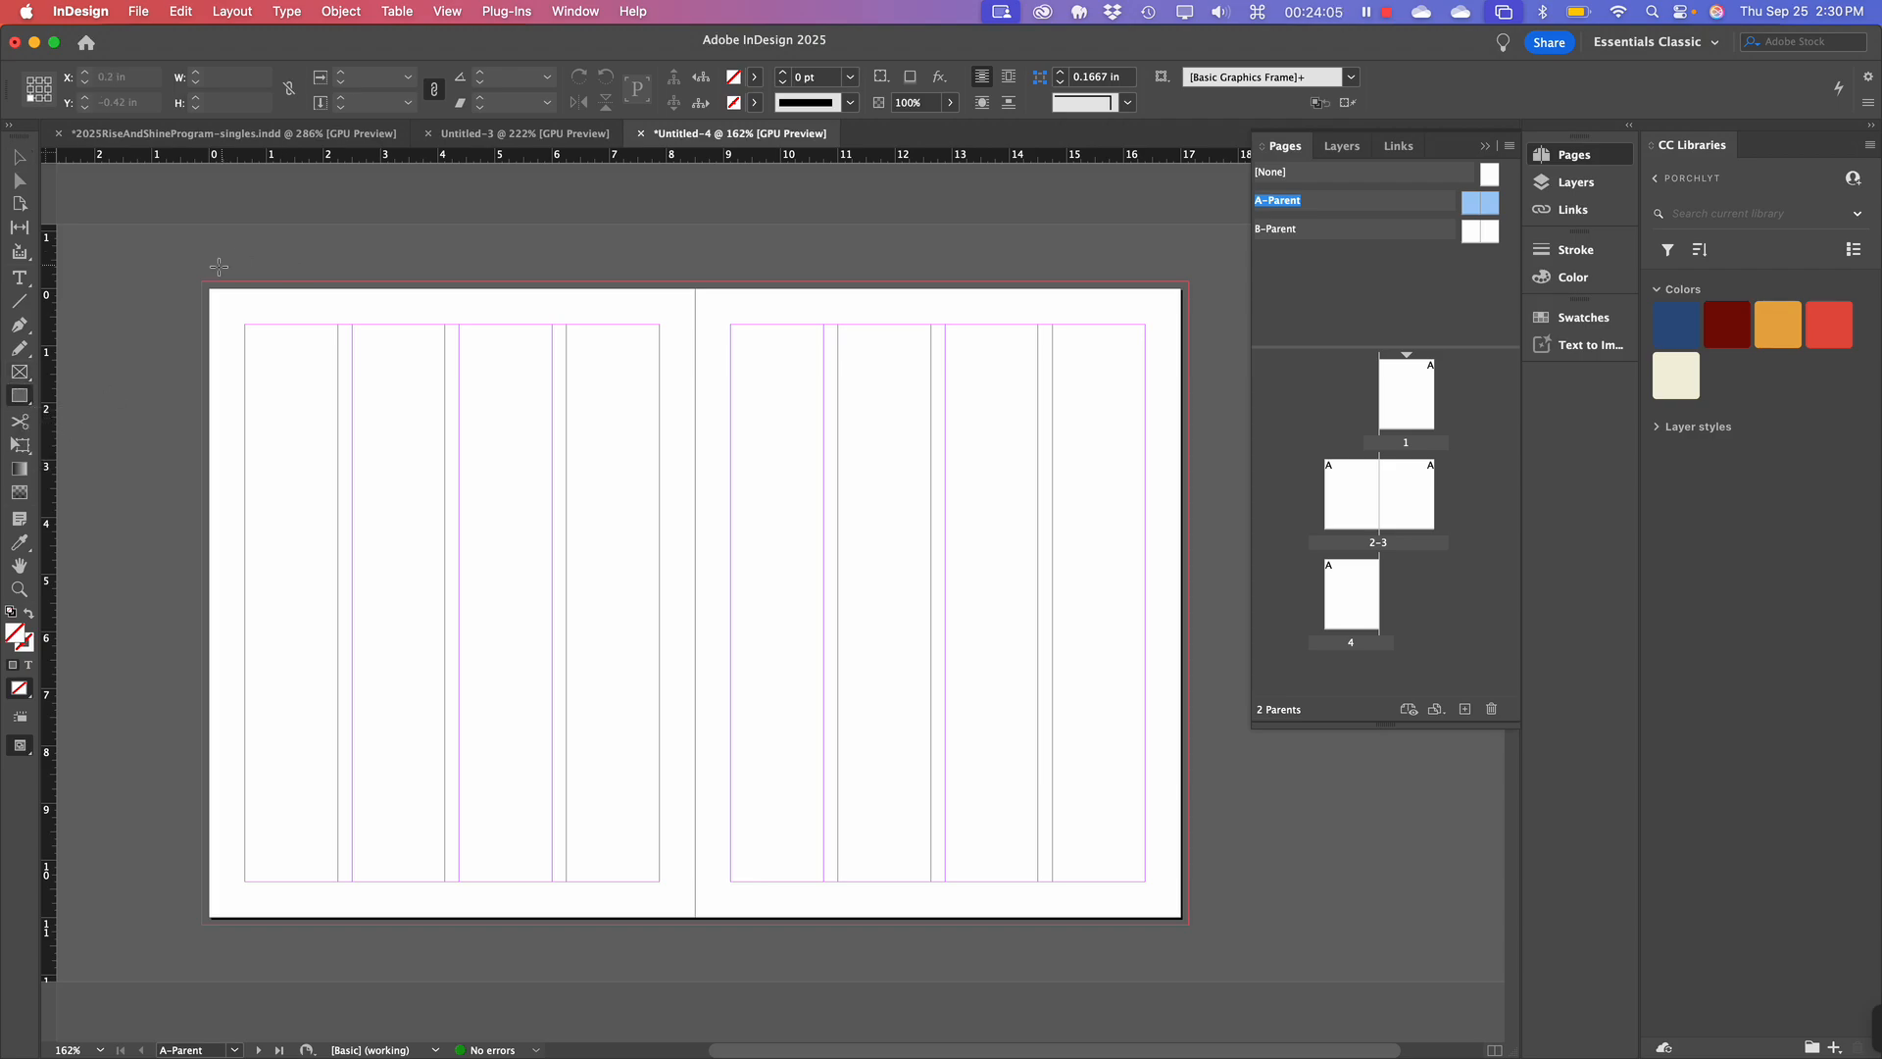
pyautogui.moveTo(201, 284); pyautogui.dragTo(823, 926)
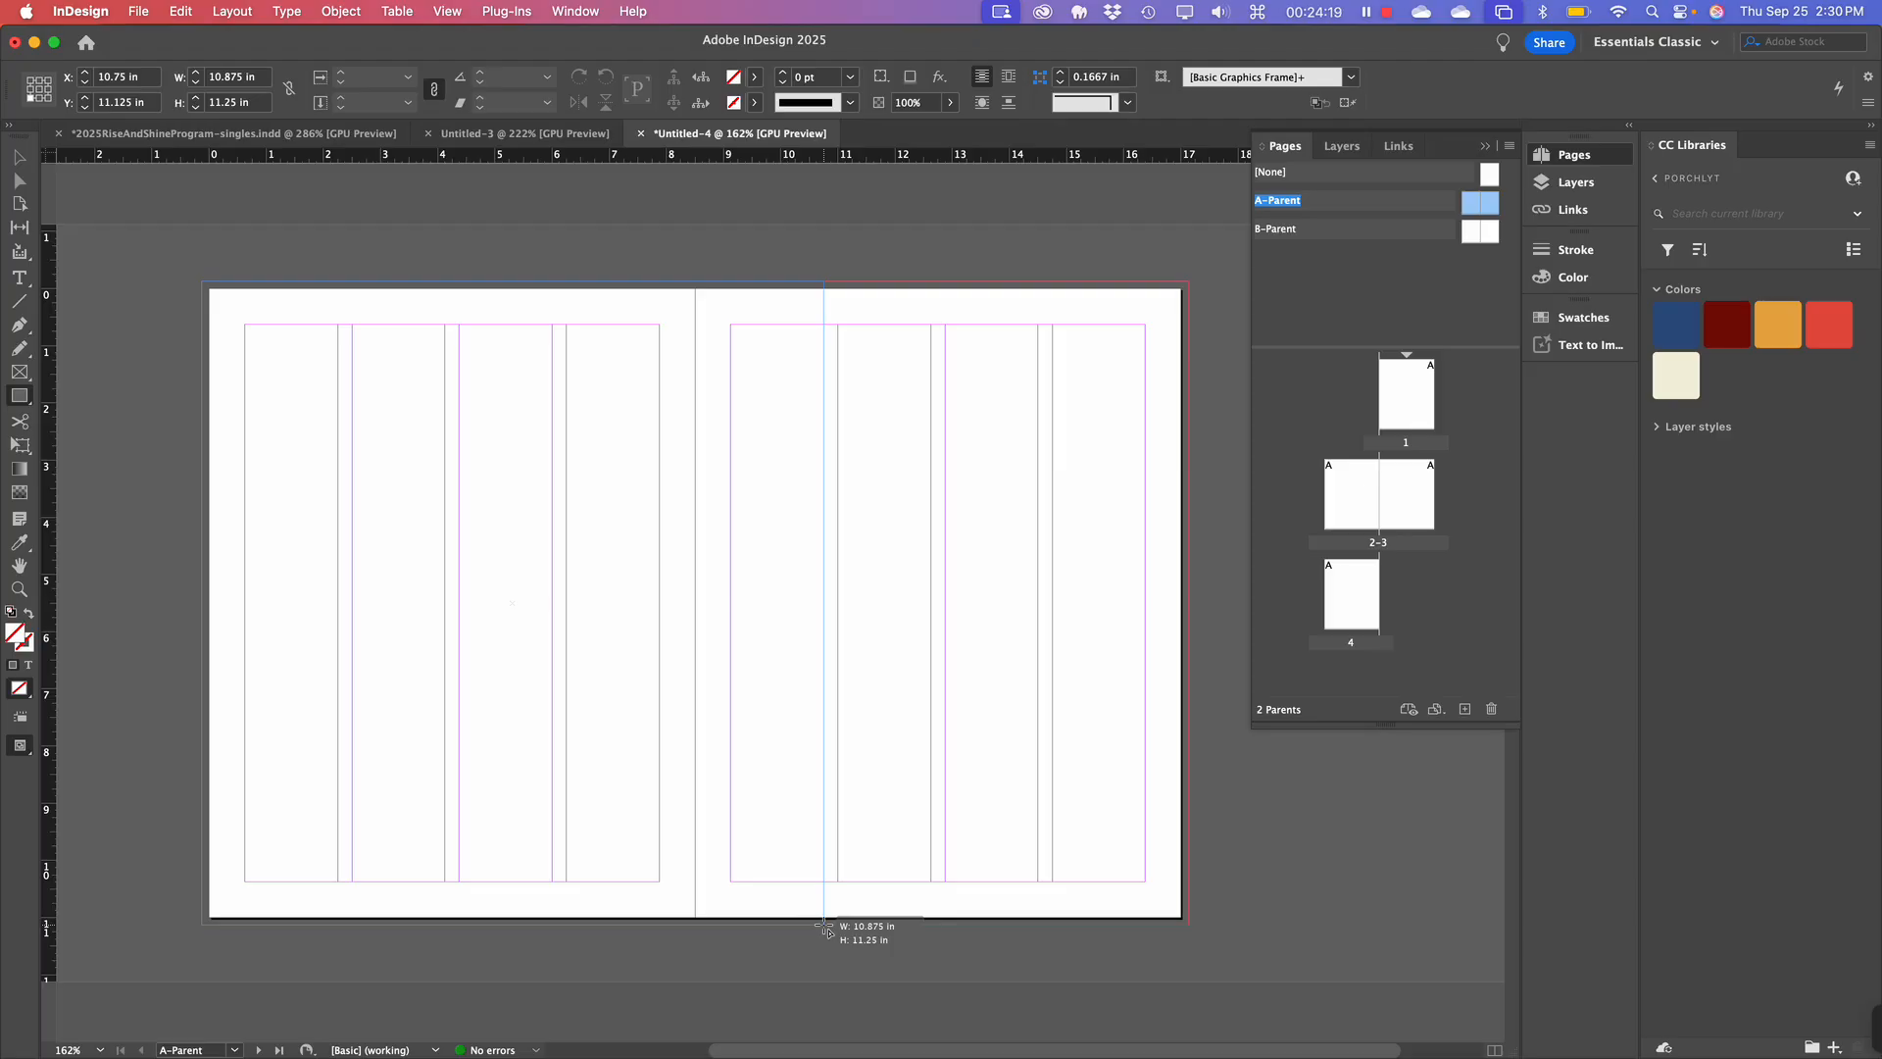
pyautogui.moveTo(823, 926); pyautogui.dragTo(823, 927)
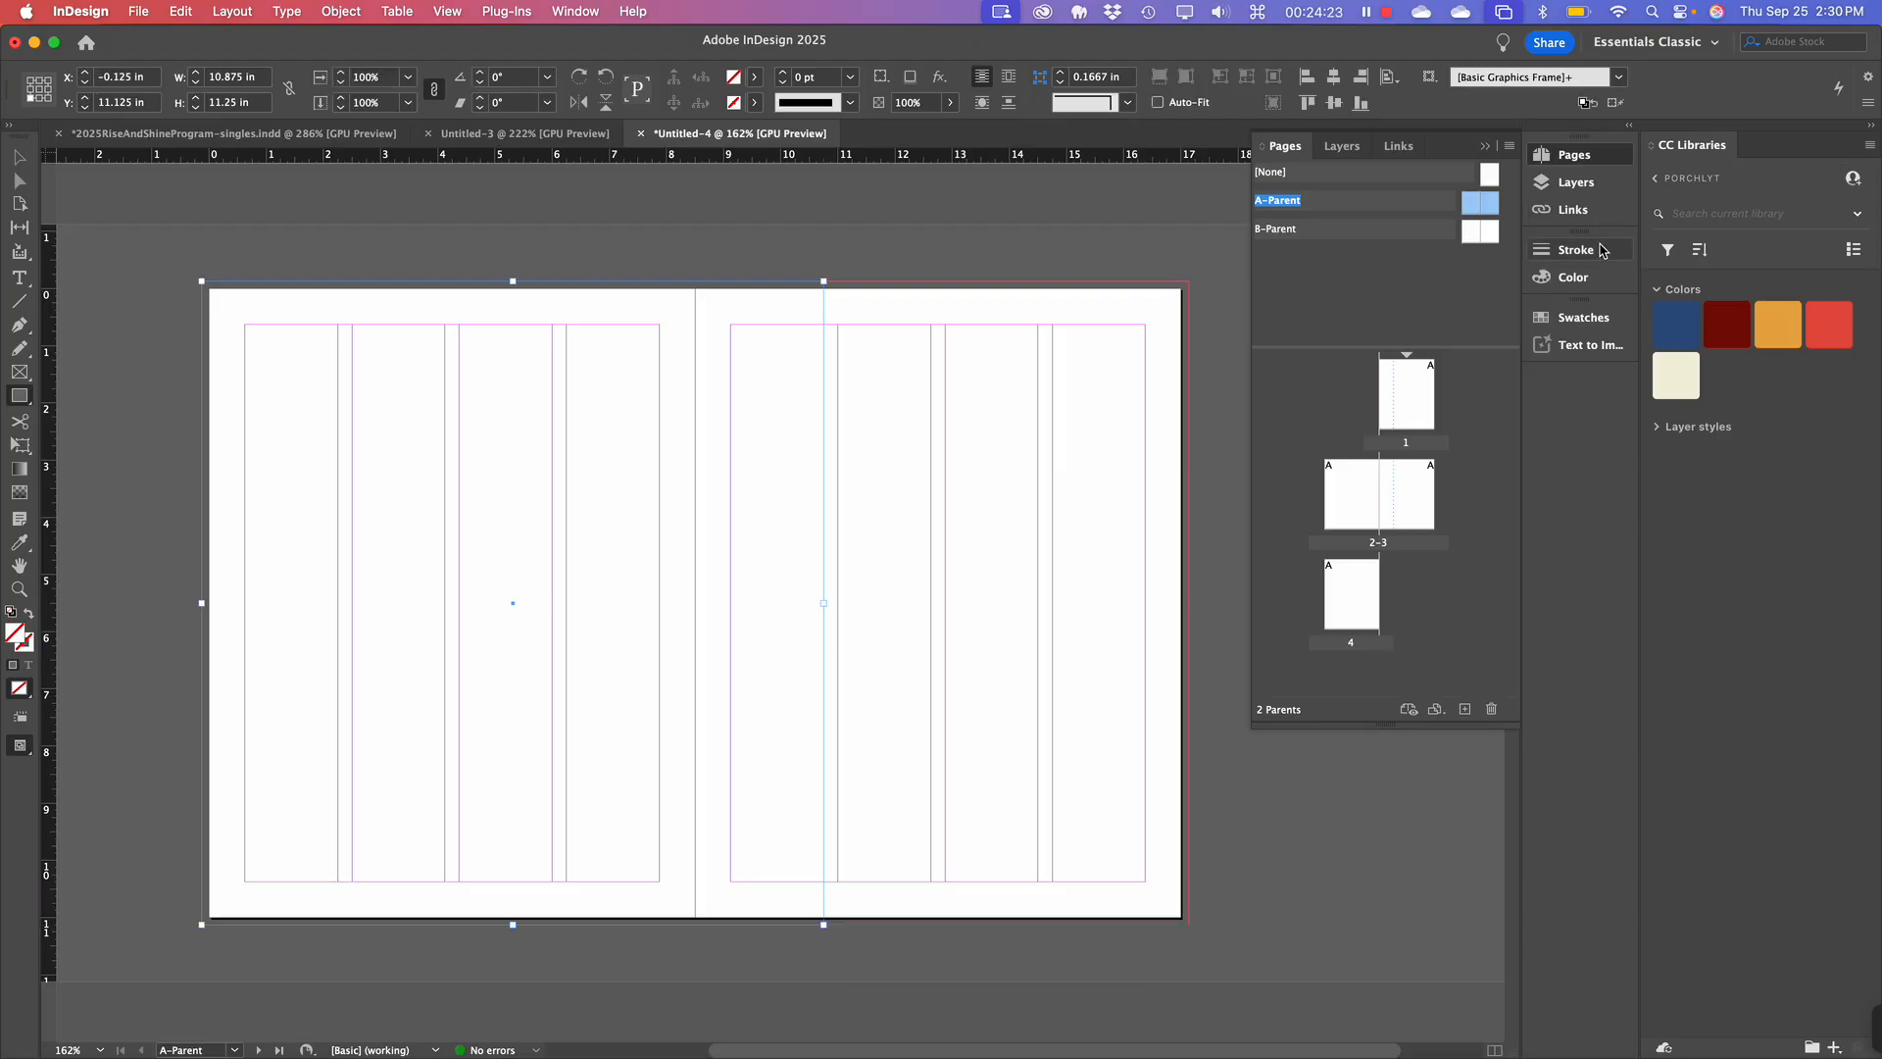
# Fill the rectangle with [Black] at a 50% tint, then deselect it.
pyautogui.click(1584, 318)
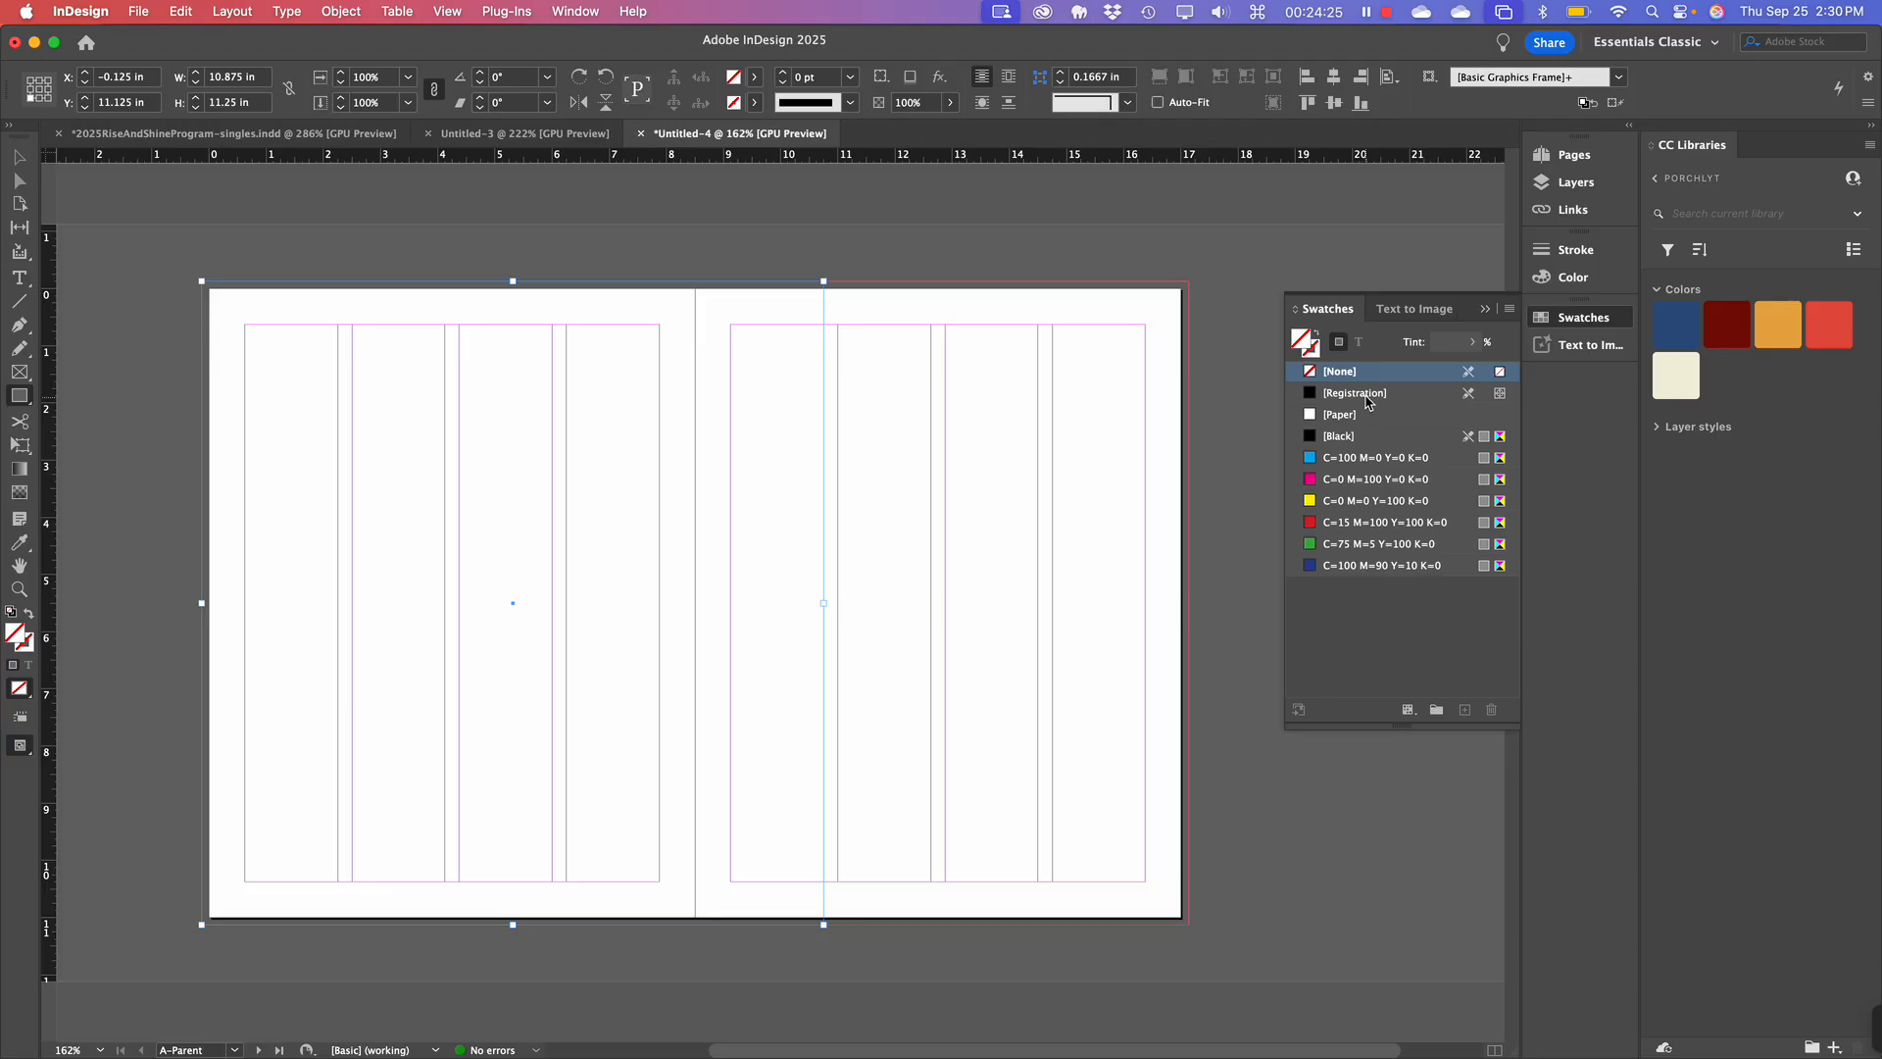
pyautogui.click(1343, 435)
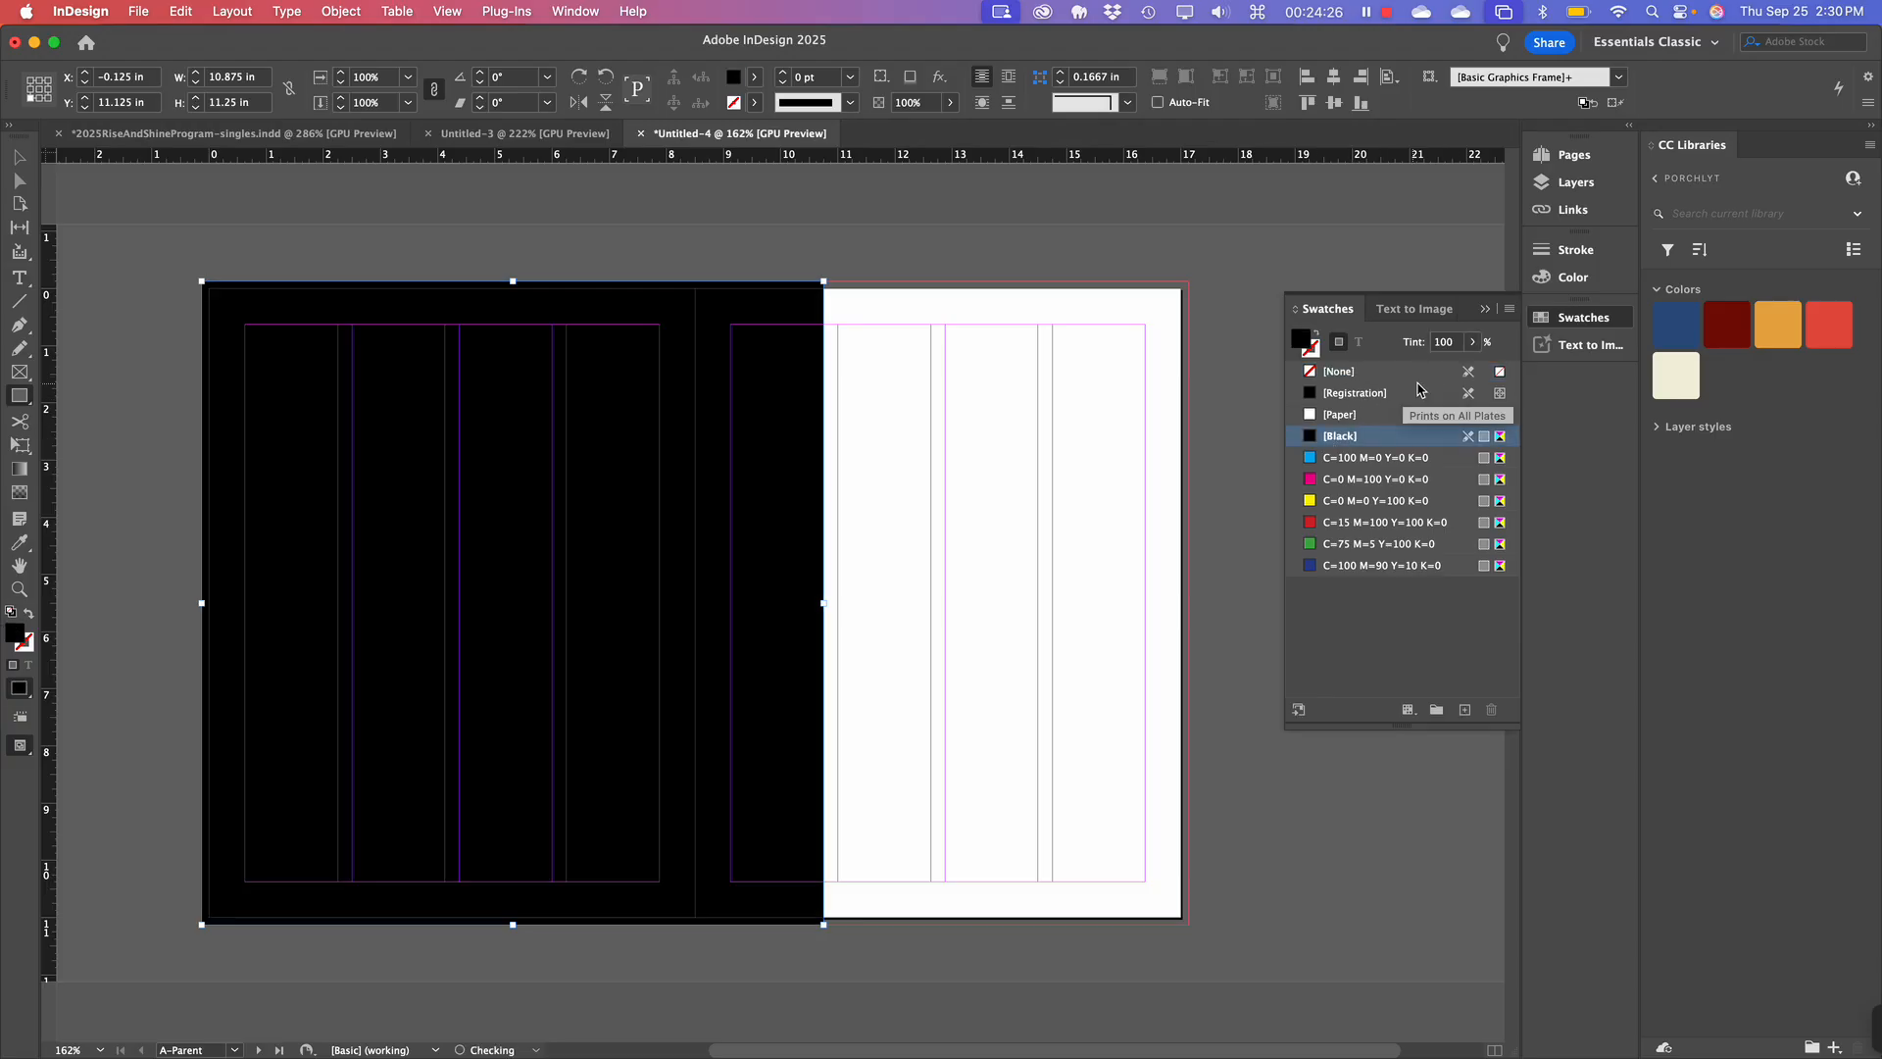
pyautogui.click(1473, 344)
pyautogui.moveTo(1473, 368); pyautogui.dragTo(1421, 372)
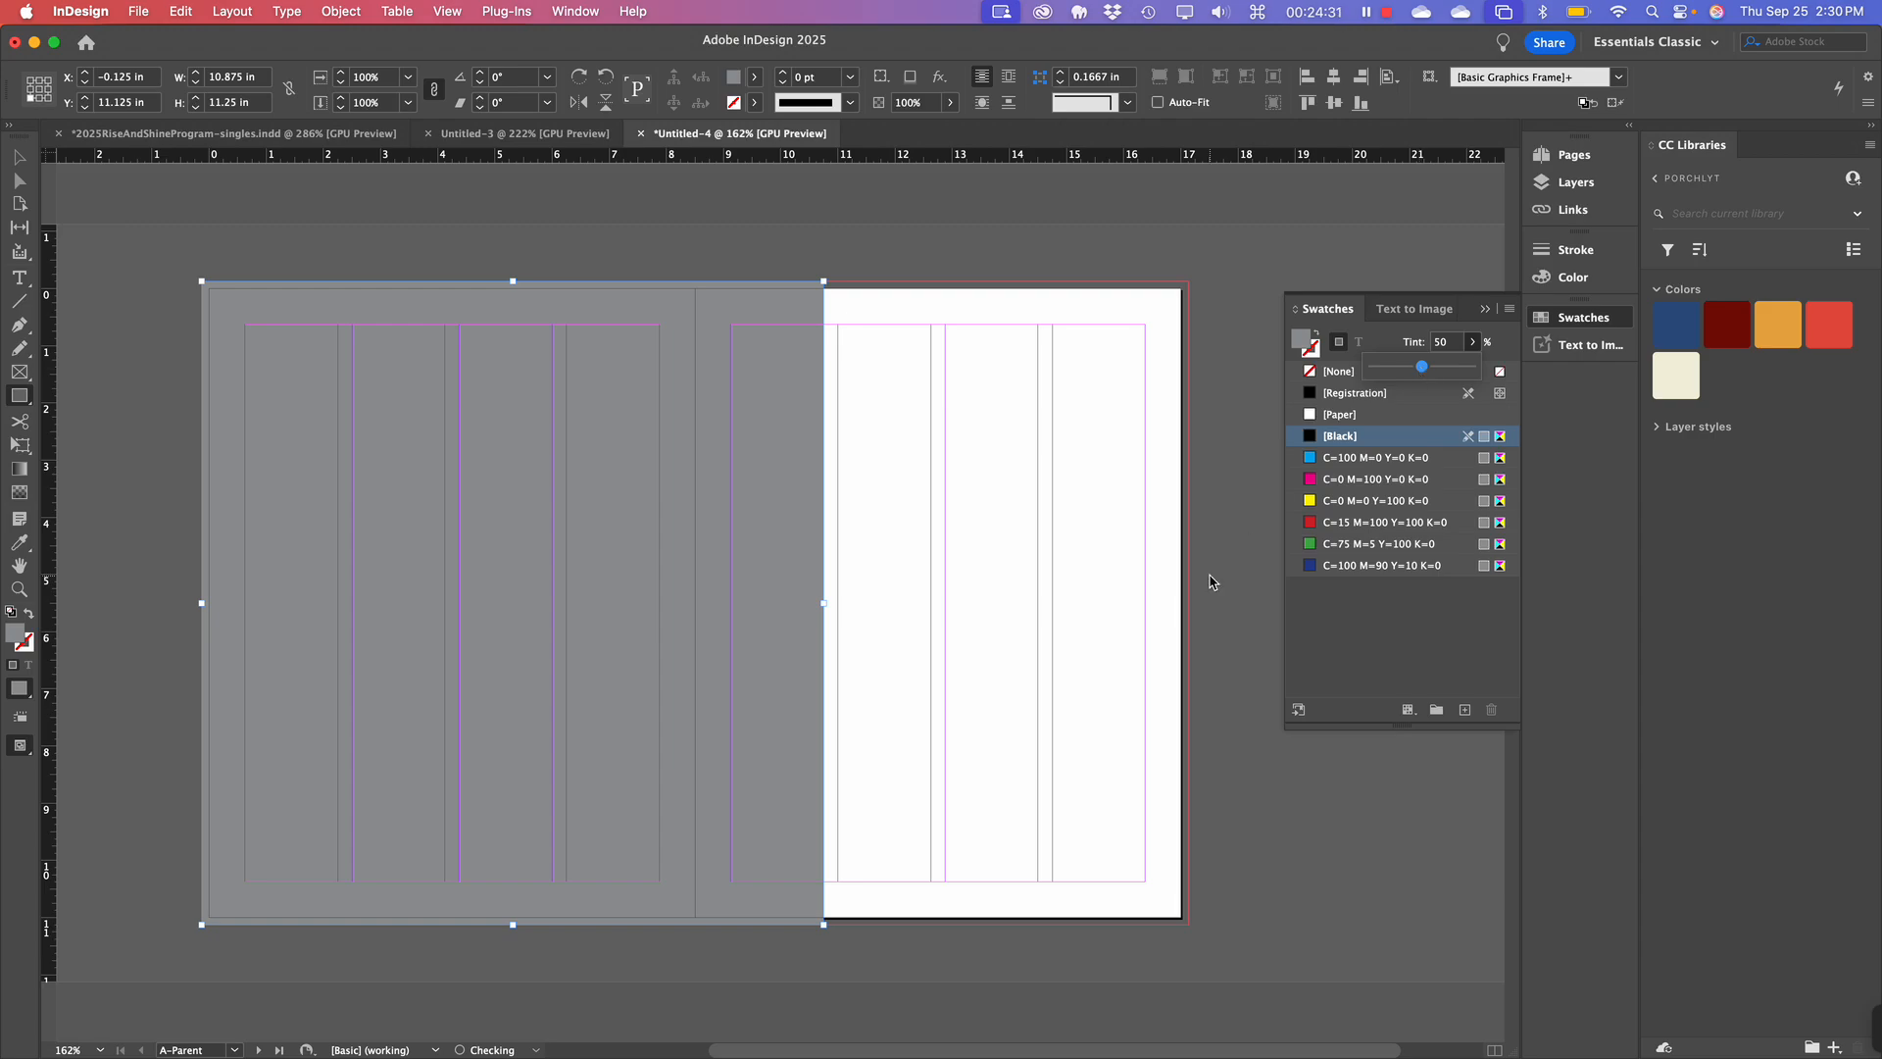
pyautogui.click(622, 585)
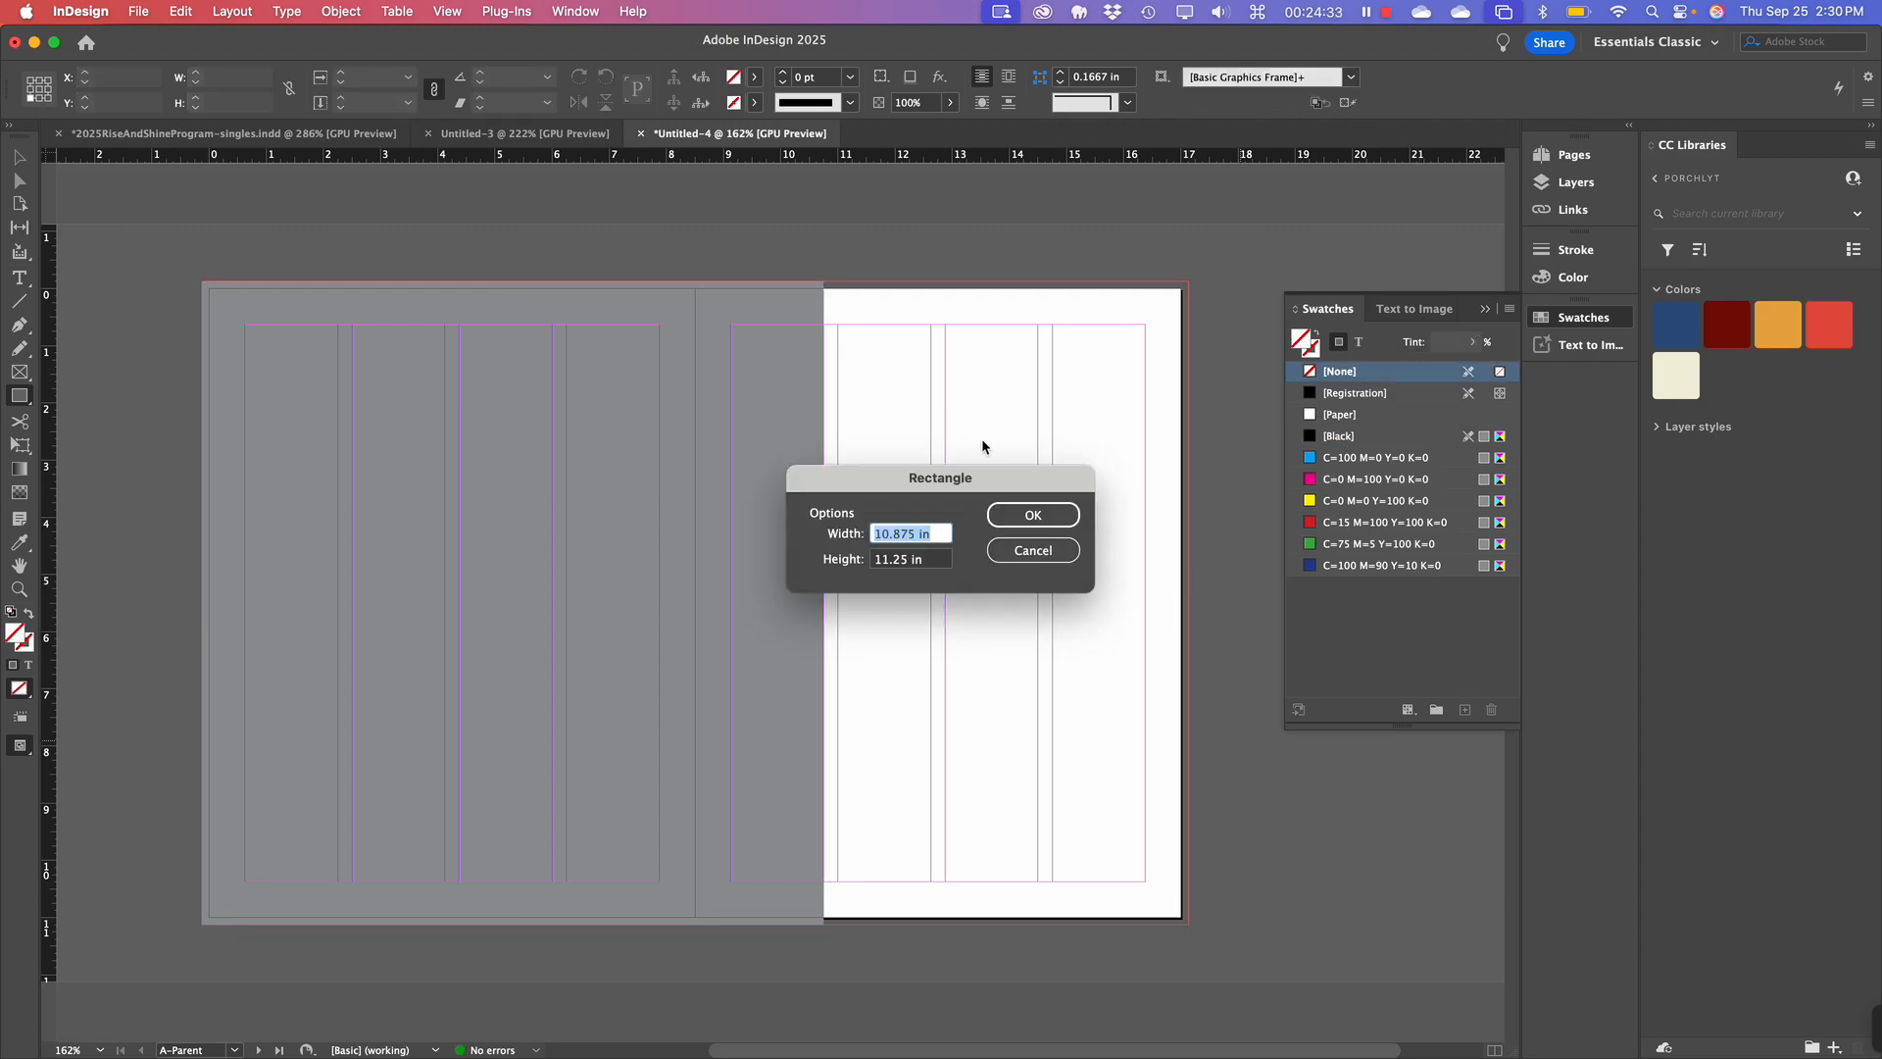
pyautogui.click(1037, 510)
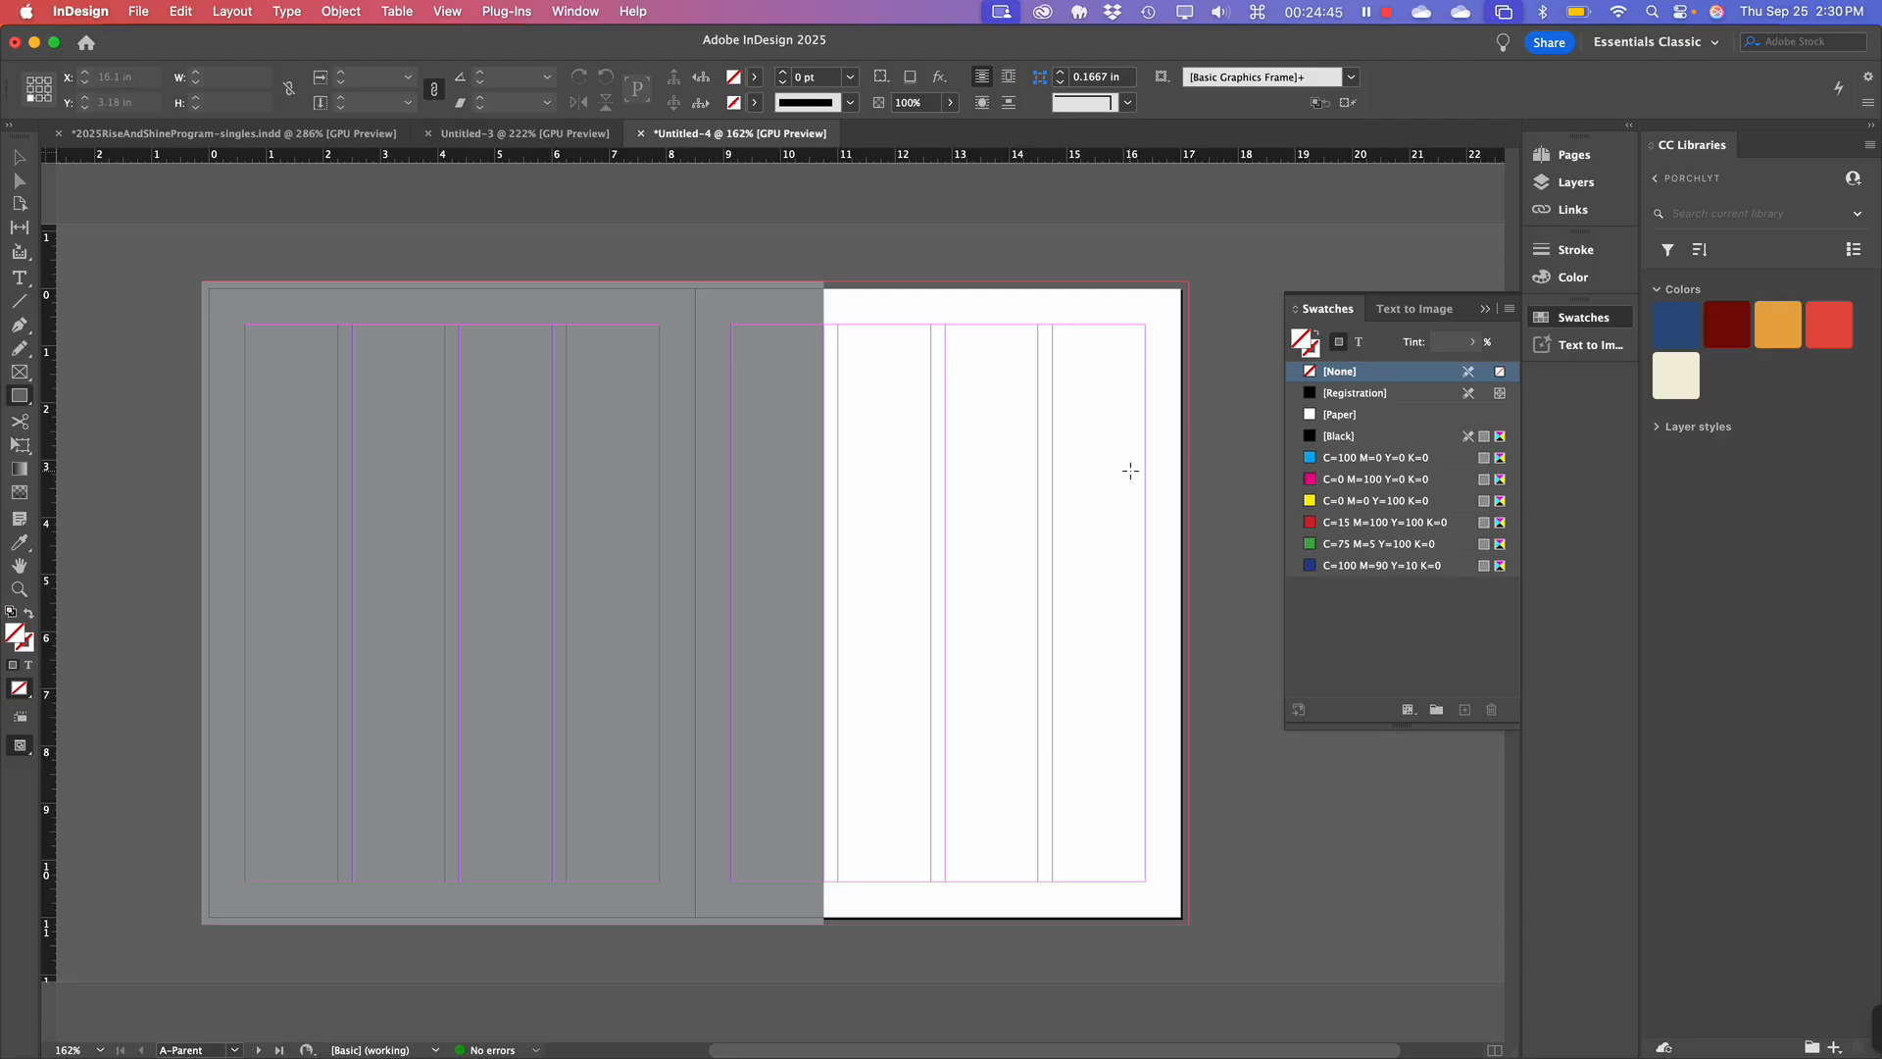
pyautogui.click(1568, 155)
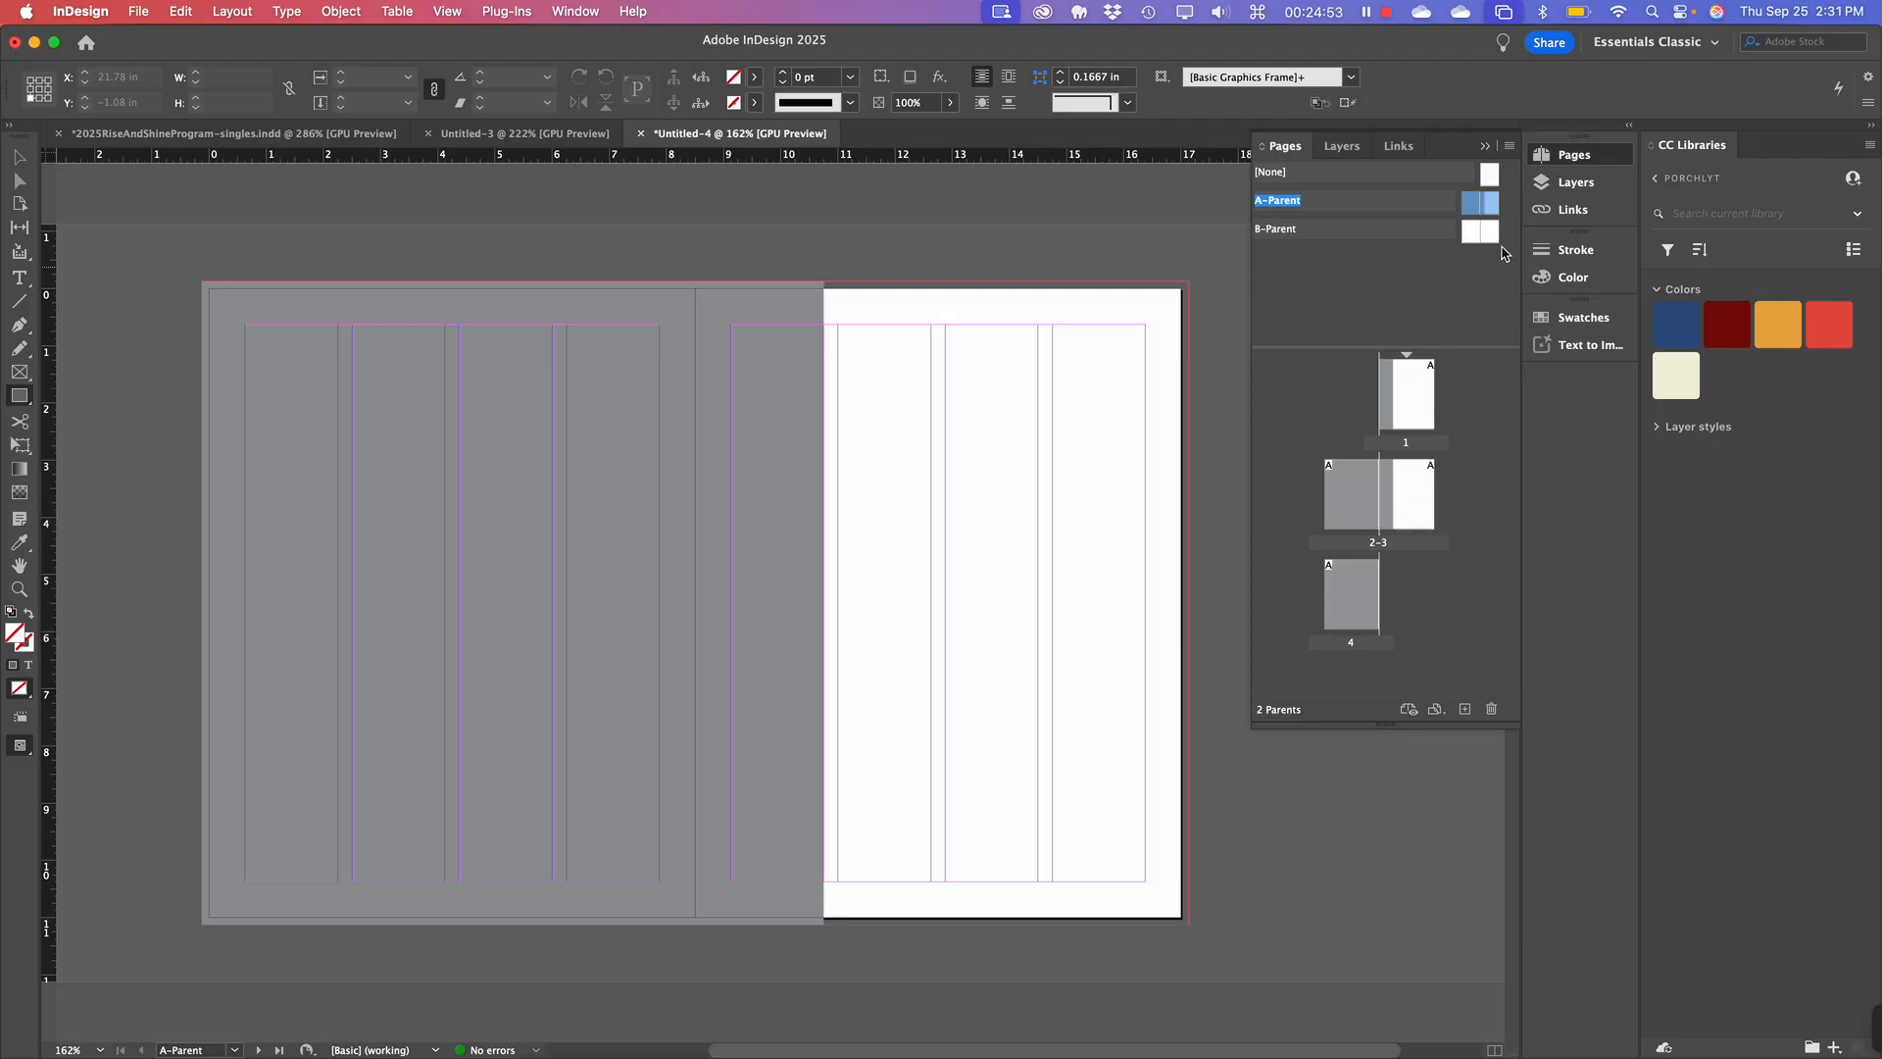
# Apply A-Parent to a document page, then reopen the A-Parent spread for editing.
pyautogui.moveTo(1489, 218); pyautogui.dragTo(1354, 479)
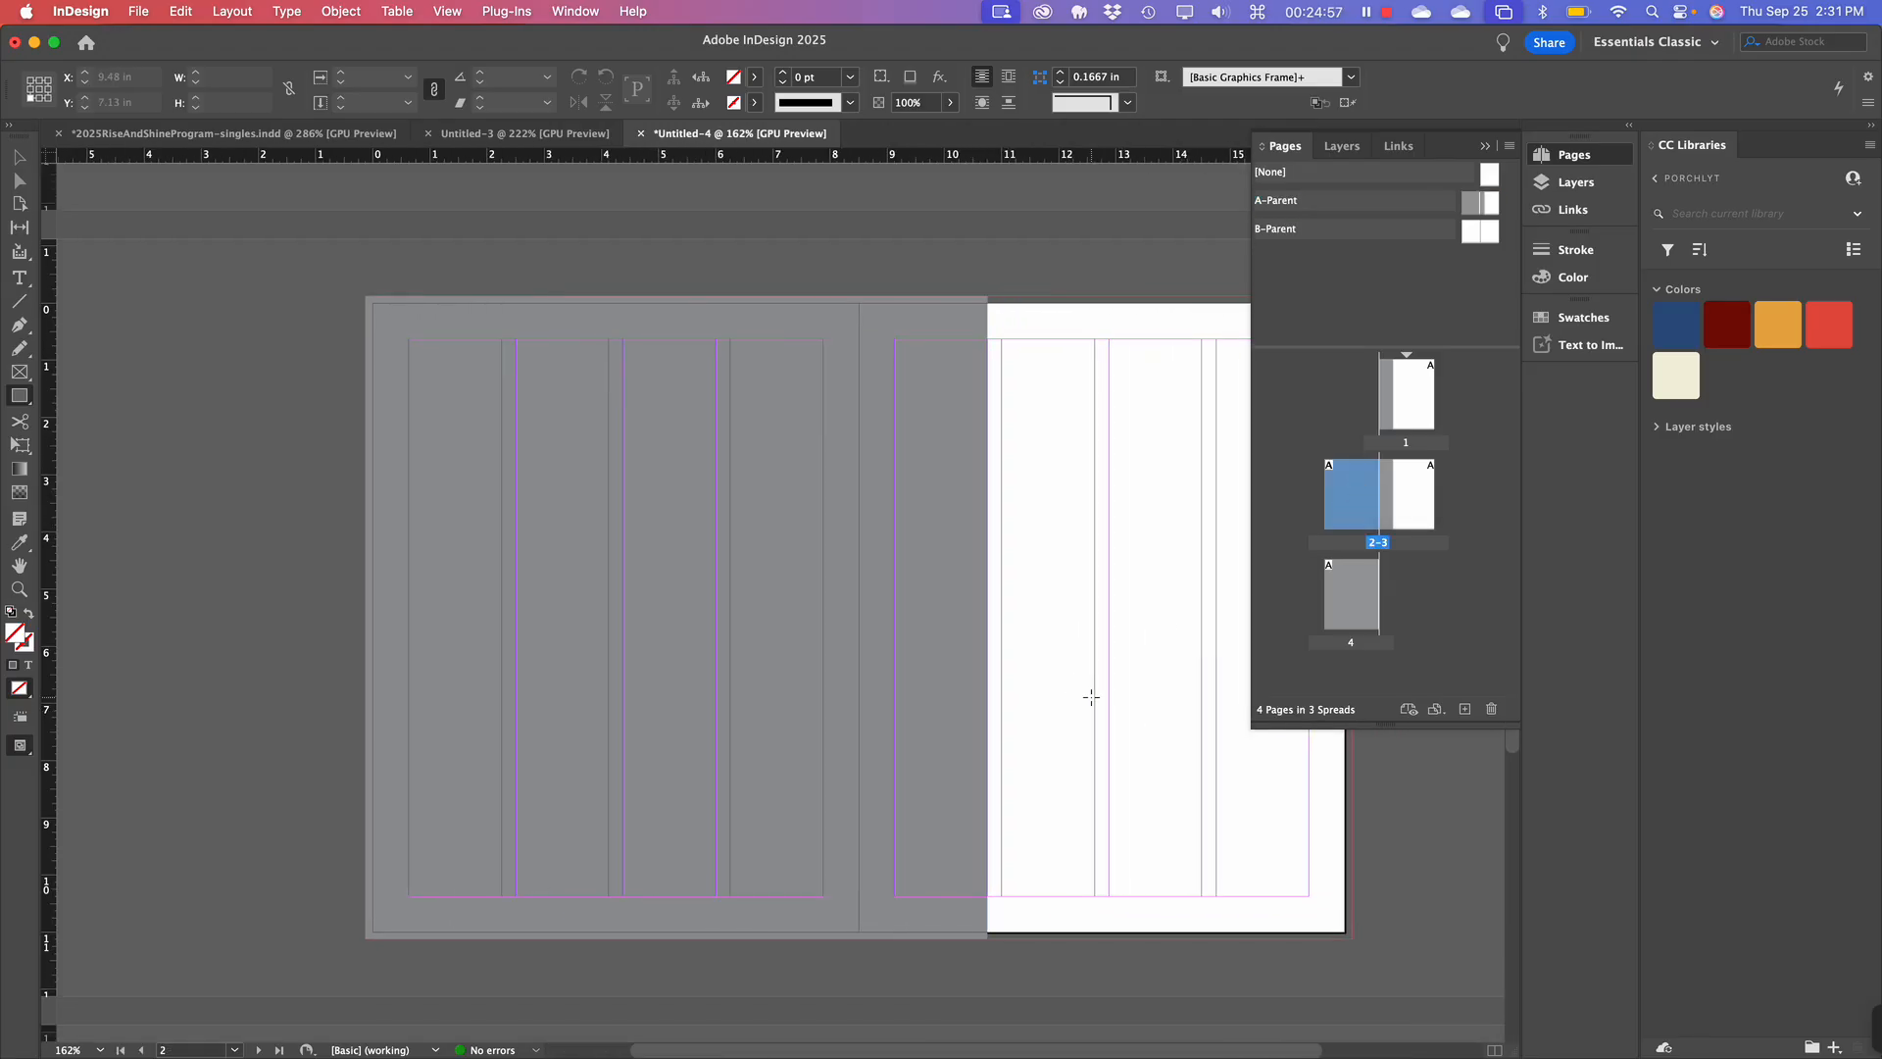
pyautogui.doubleClick(1424, 402)
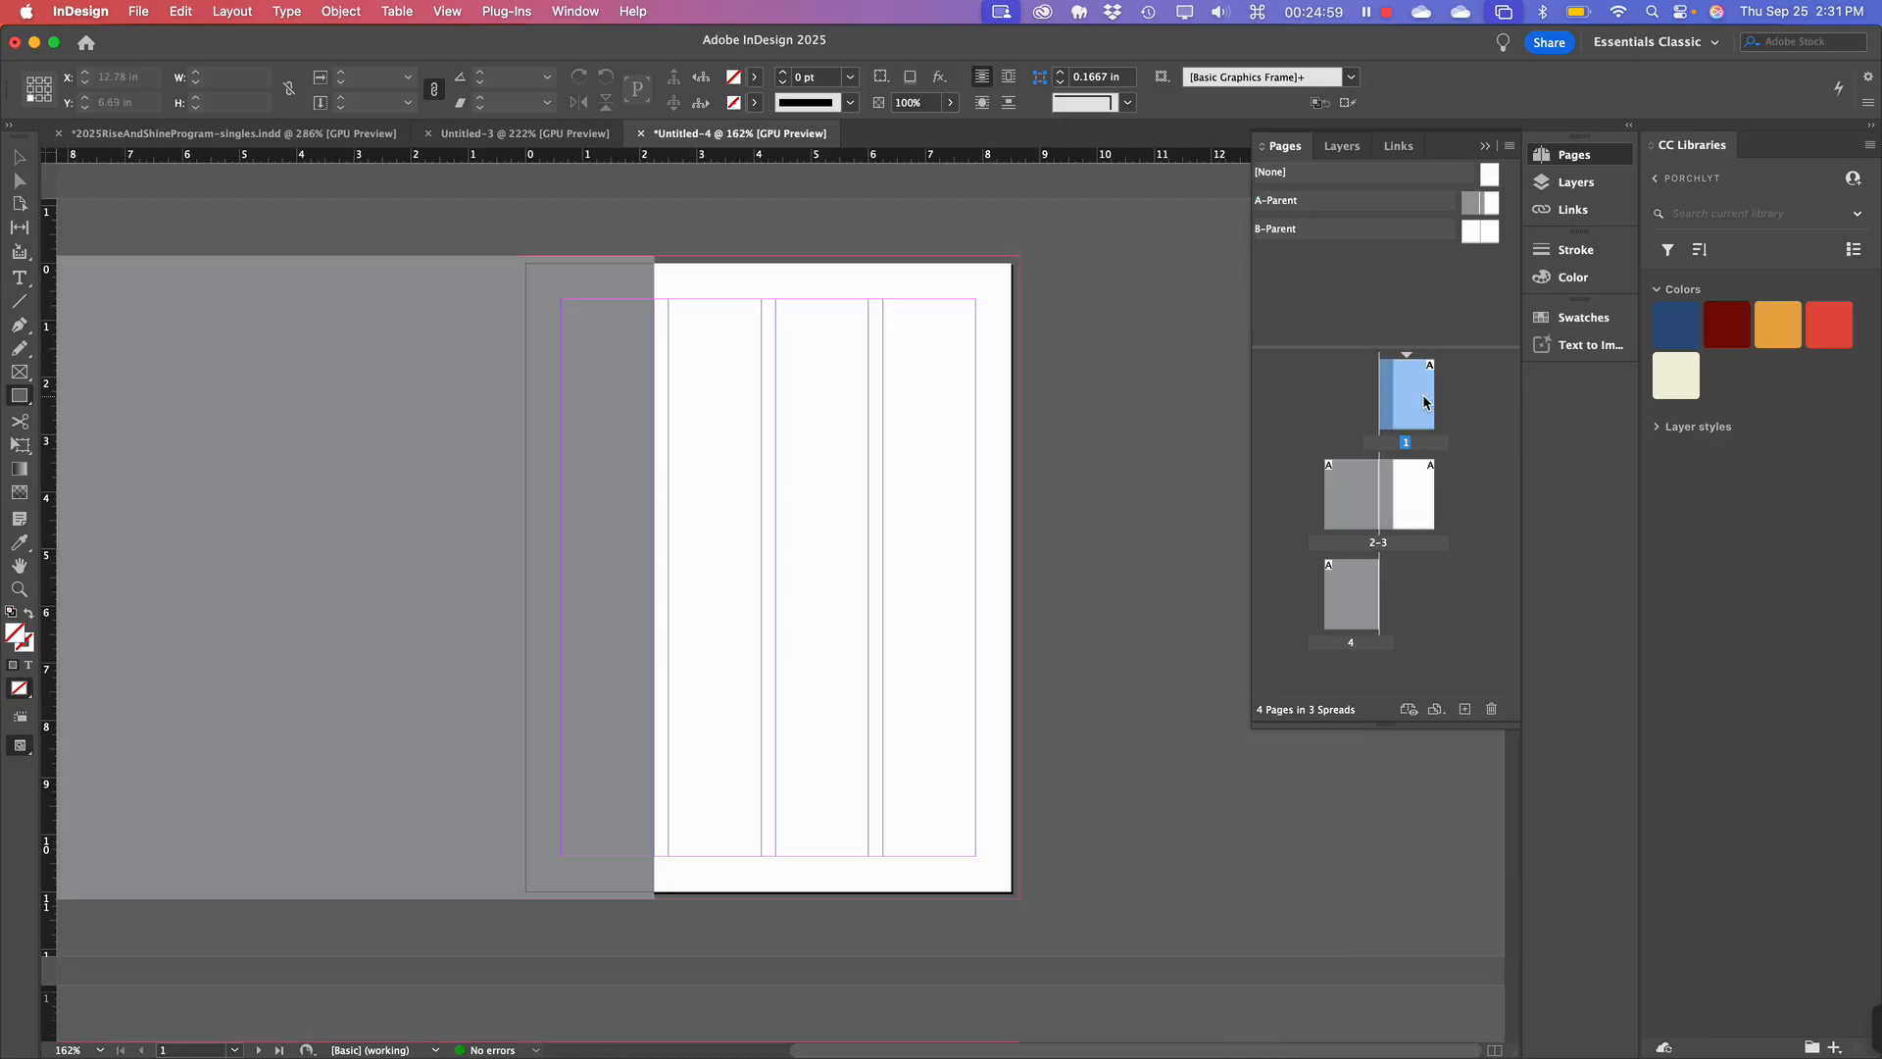
pyautogui.click(1358, 604)
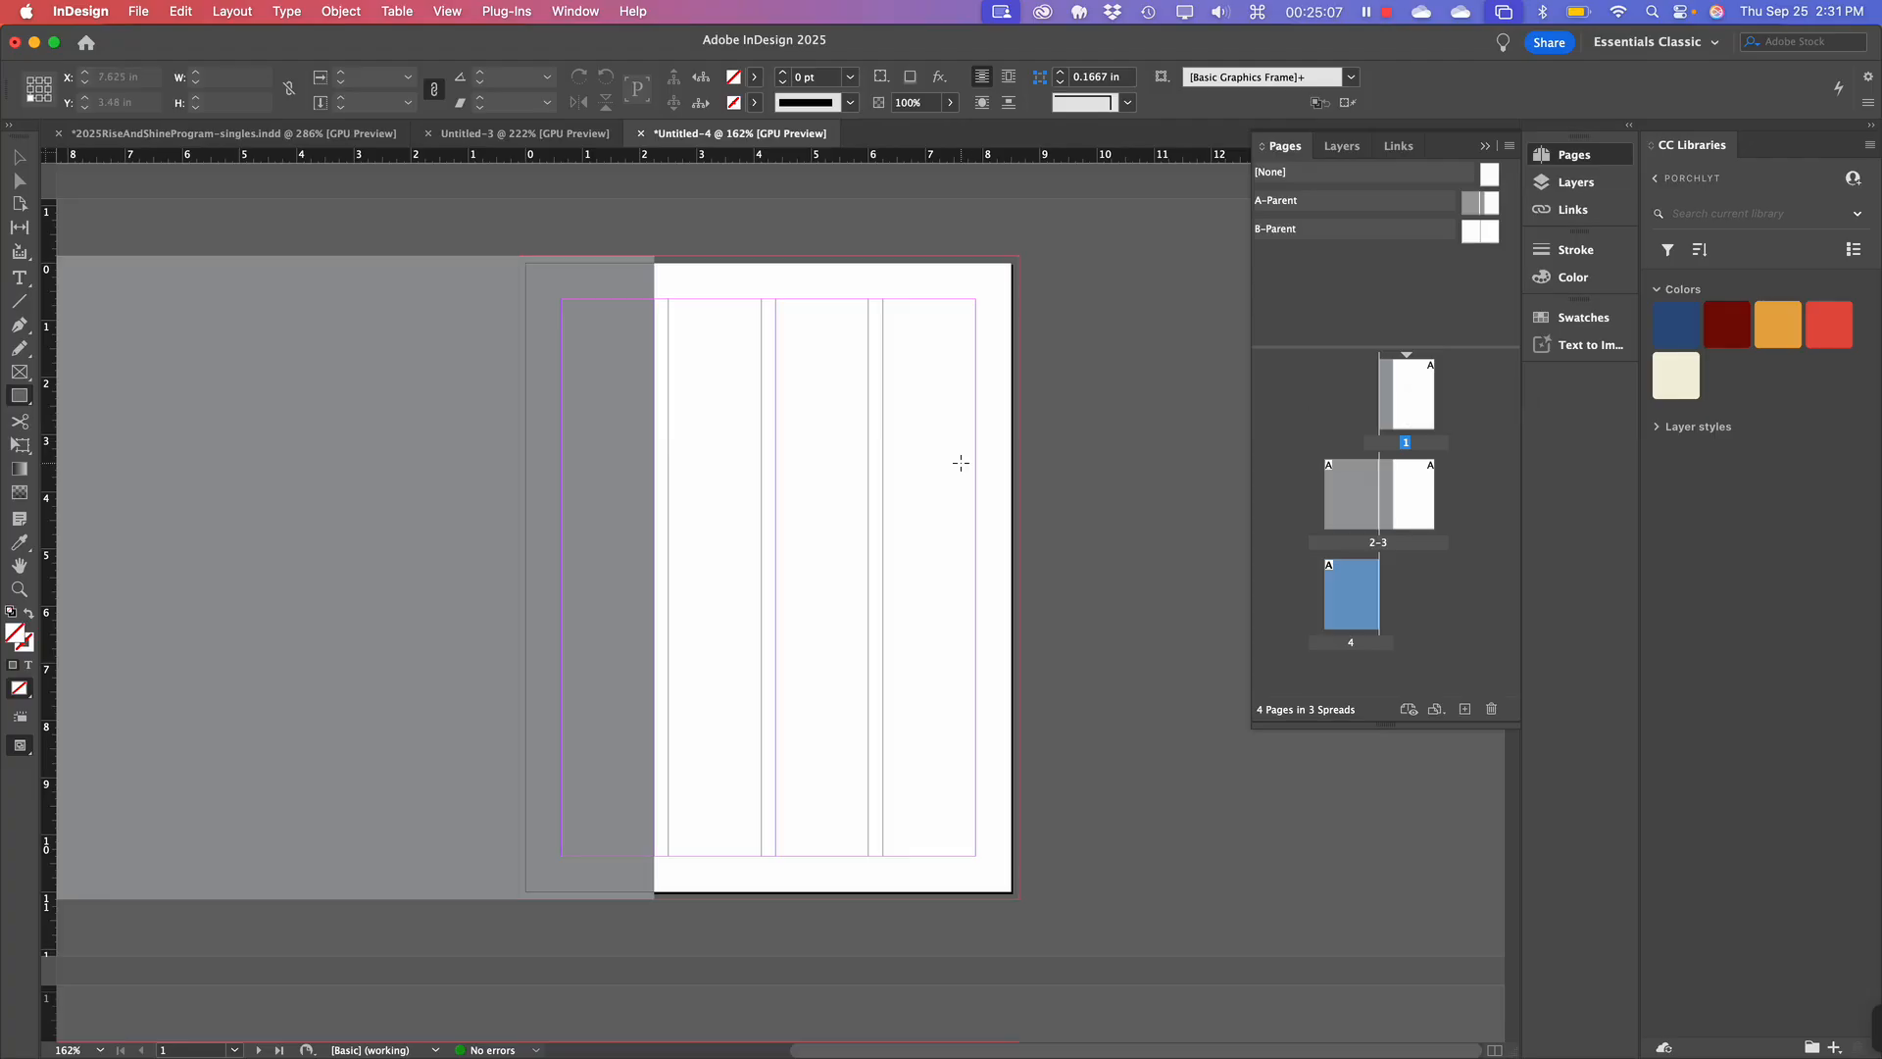
pyautogui.hscroll(-3, 958, 462)
pyautogui.scroll(-3, 961, 463)
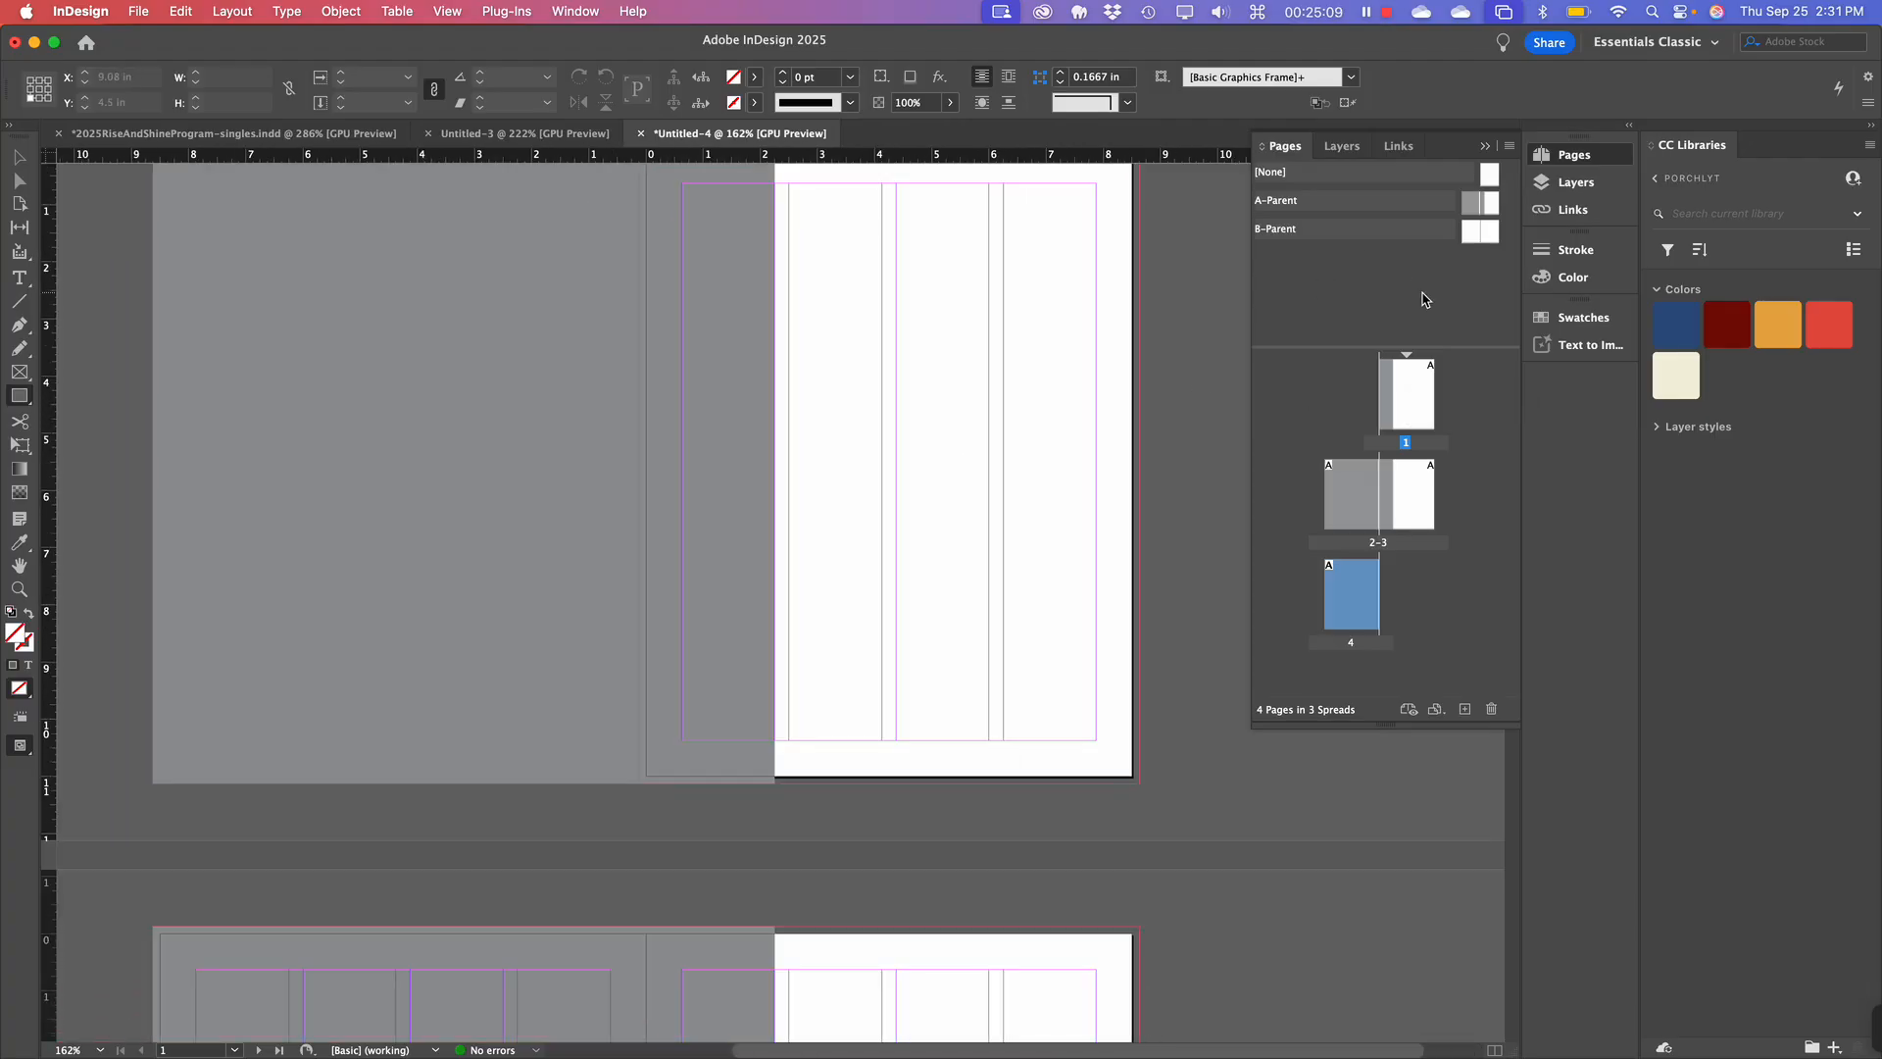
pyautogui.click(1276, 267)
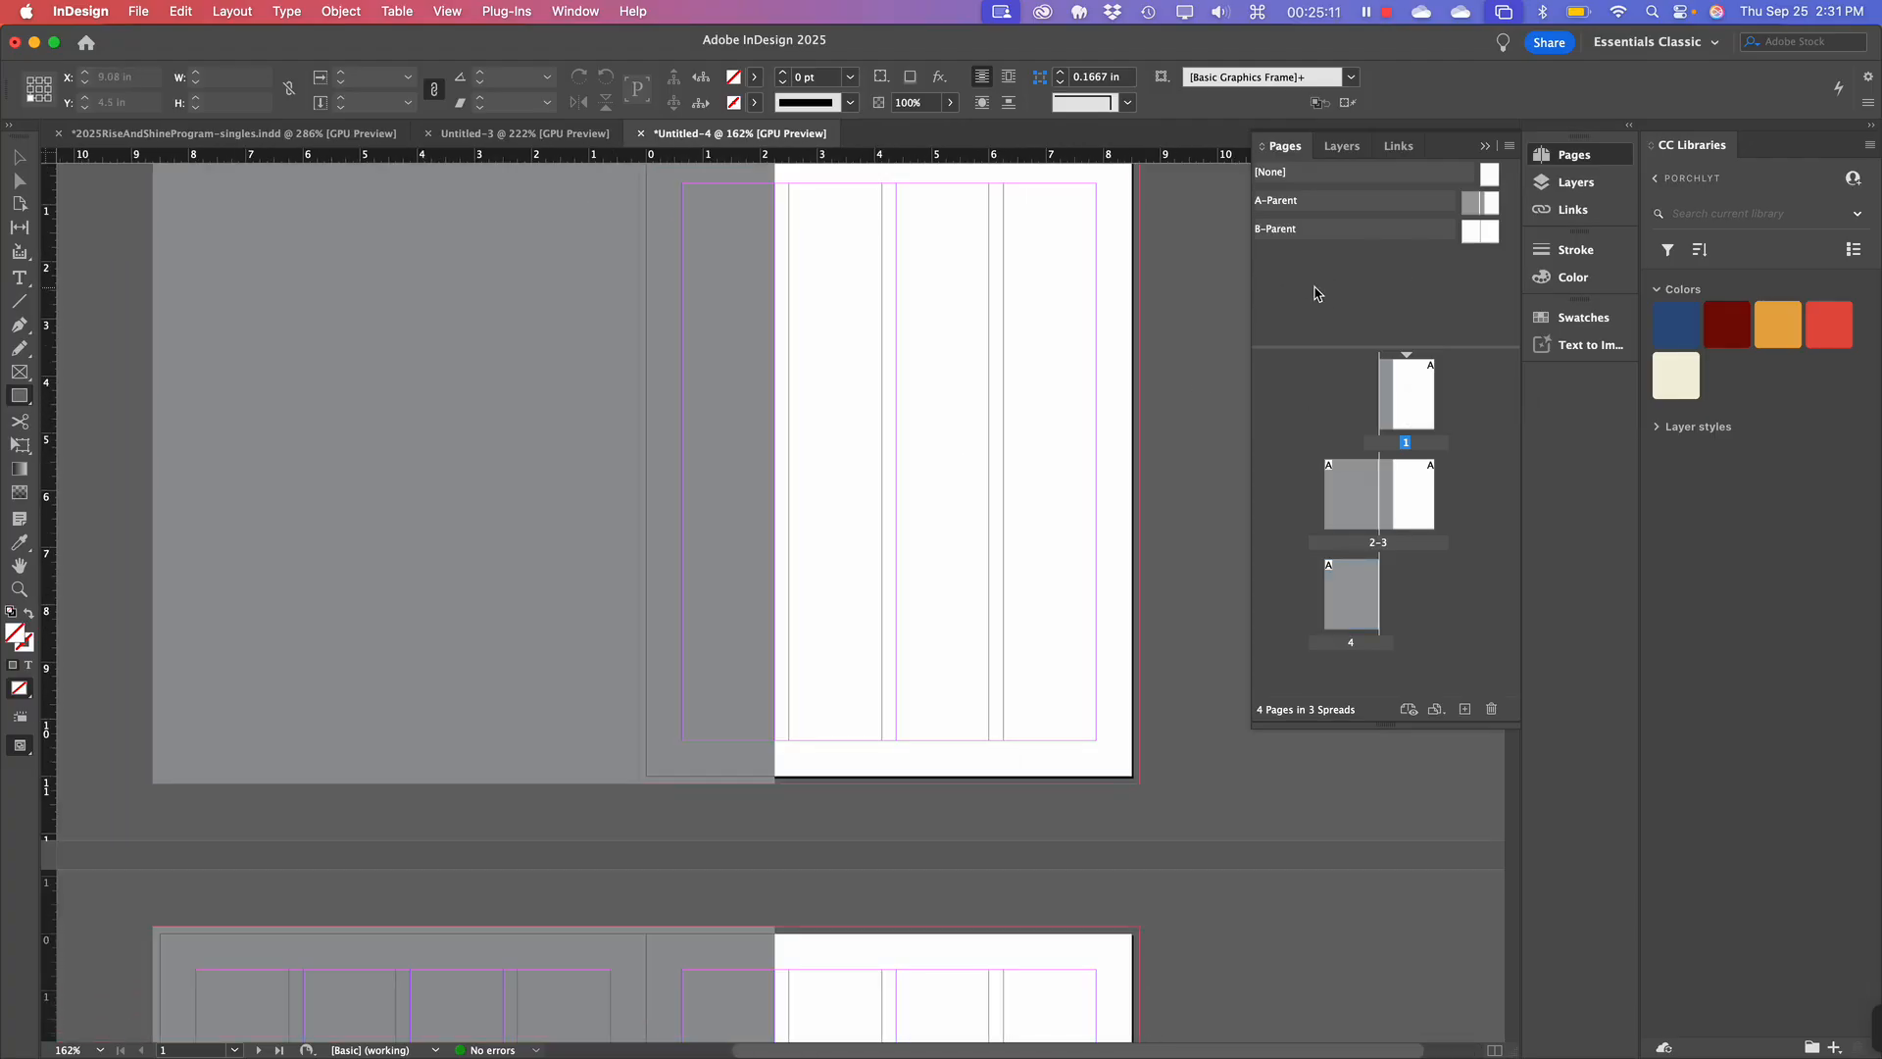
pyautogui.doubleClick(1480, 202)
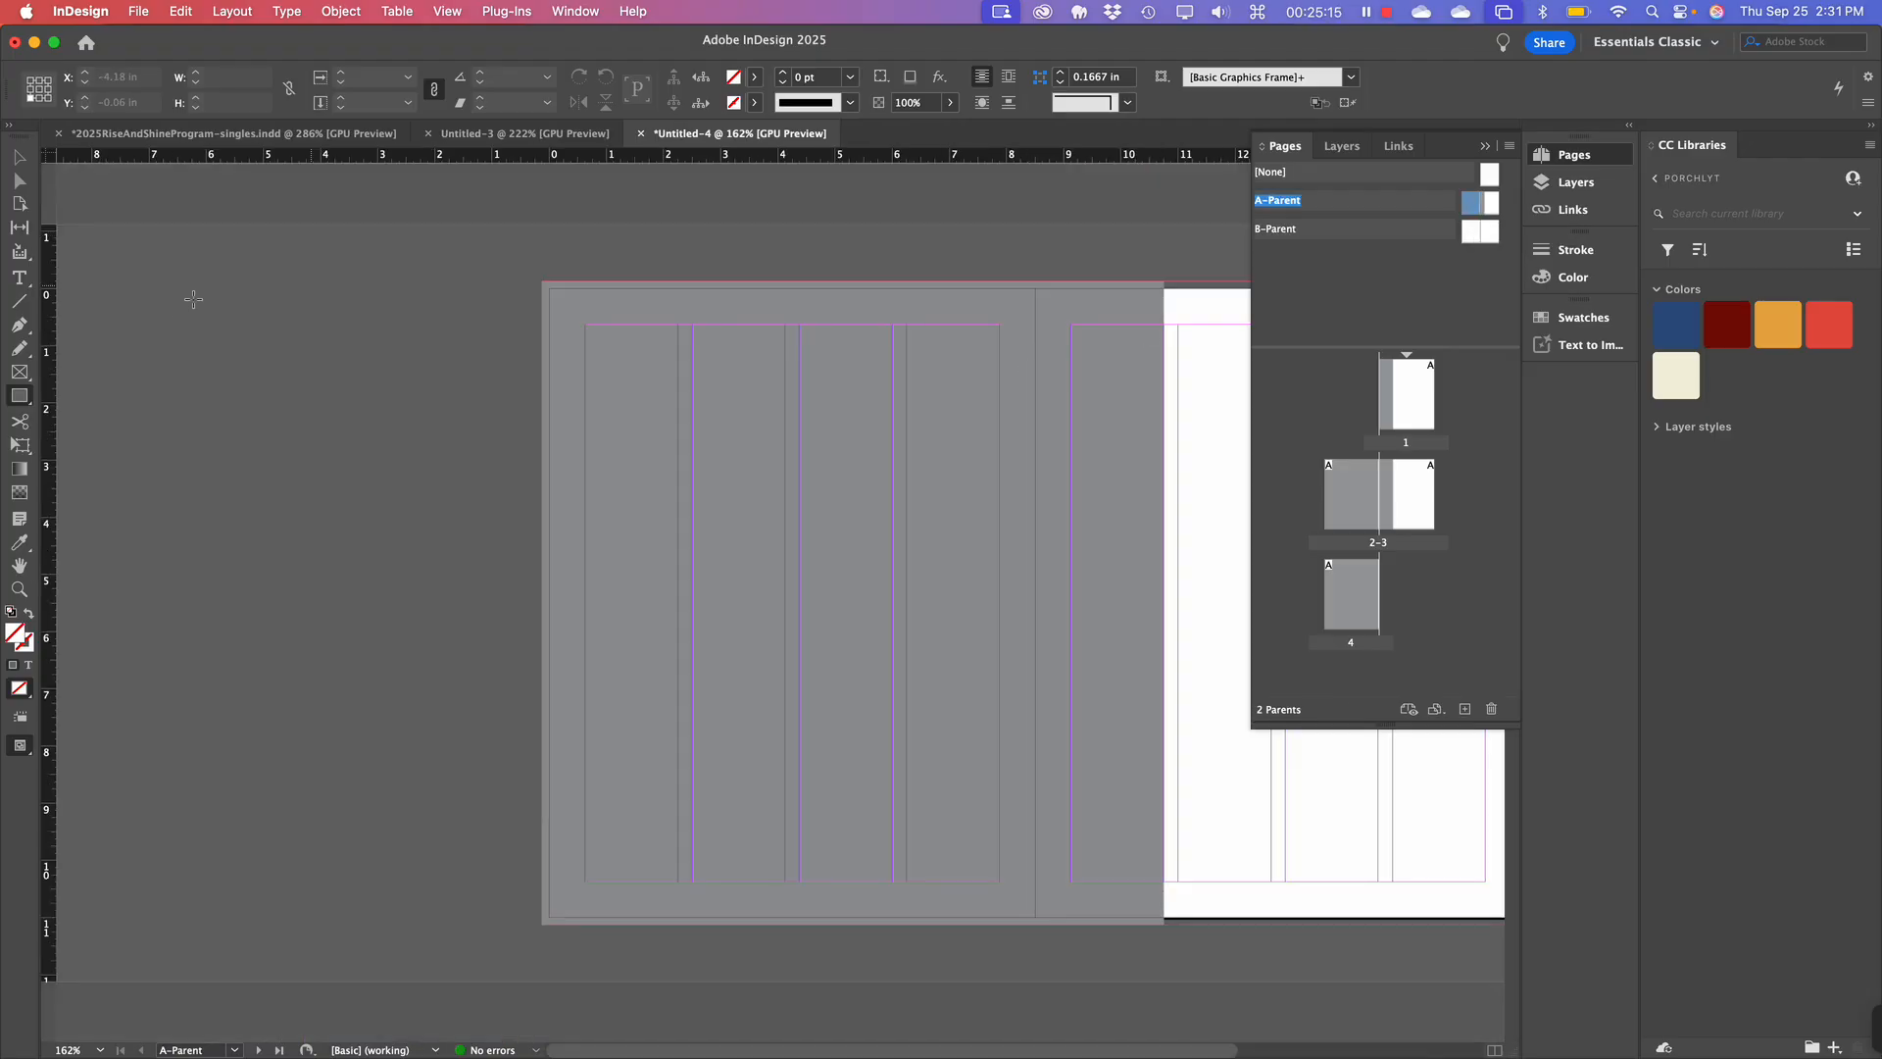
# Copy the grey frame from A-Parent, paste it into B-Parent and position it over the right page.
pyautogui.click(19, 156)
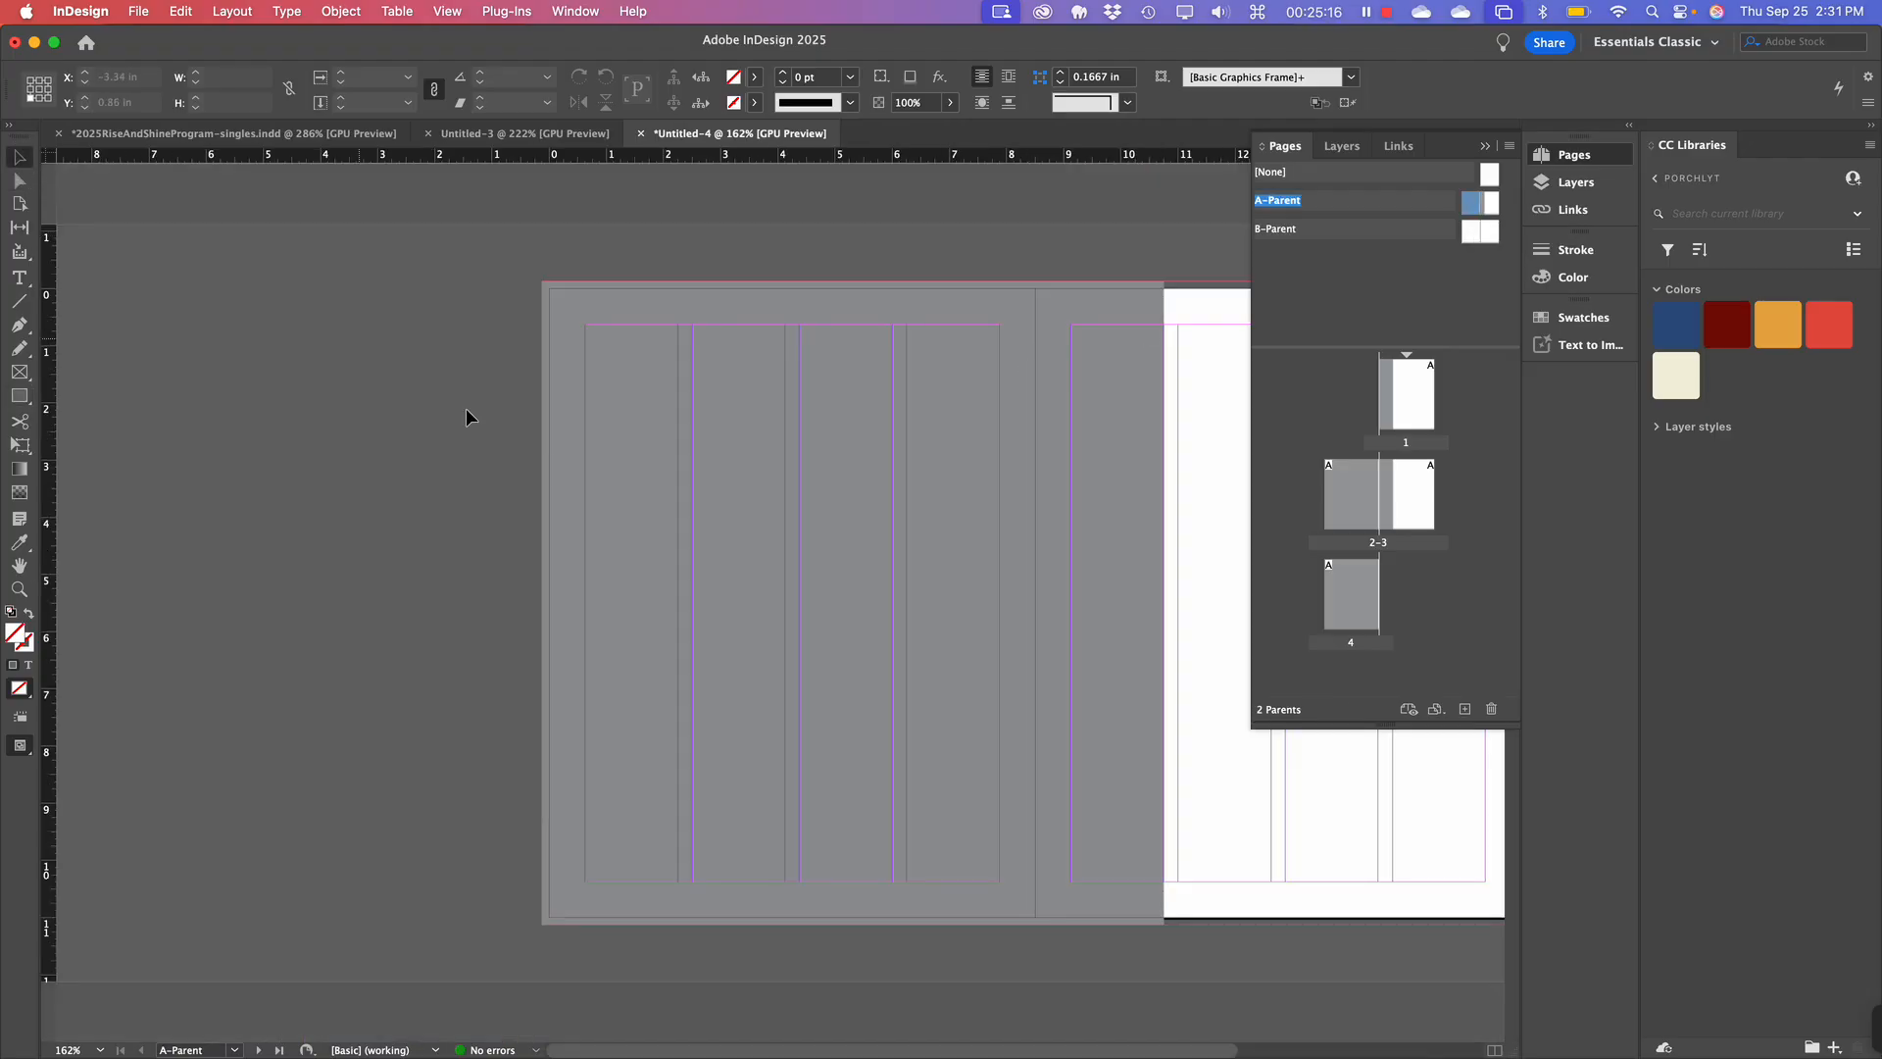
pyautogui.click(796, 495)
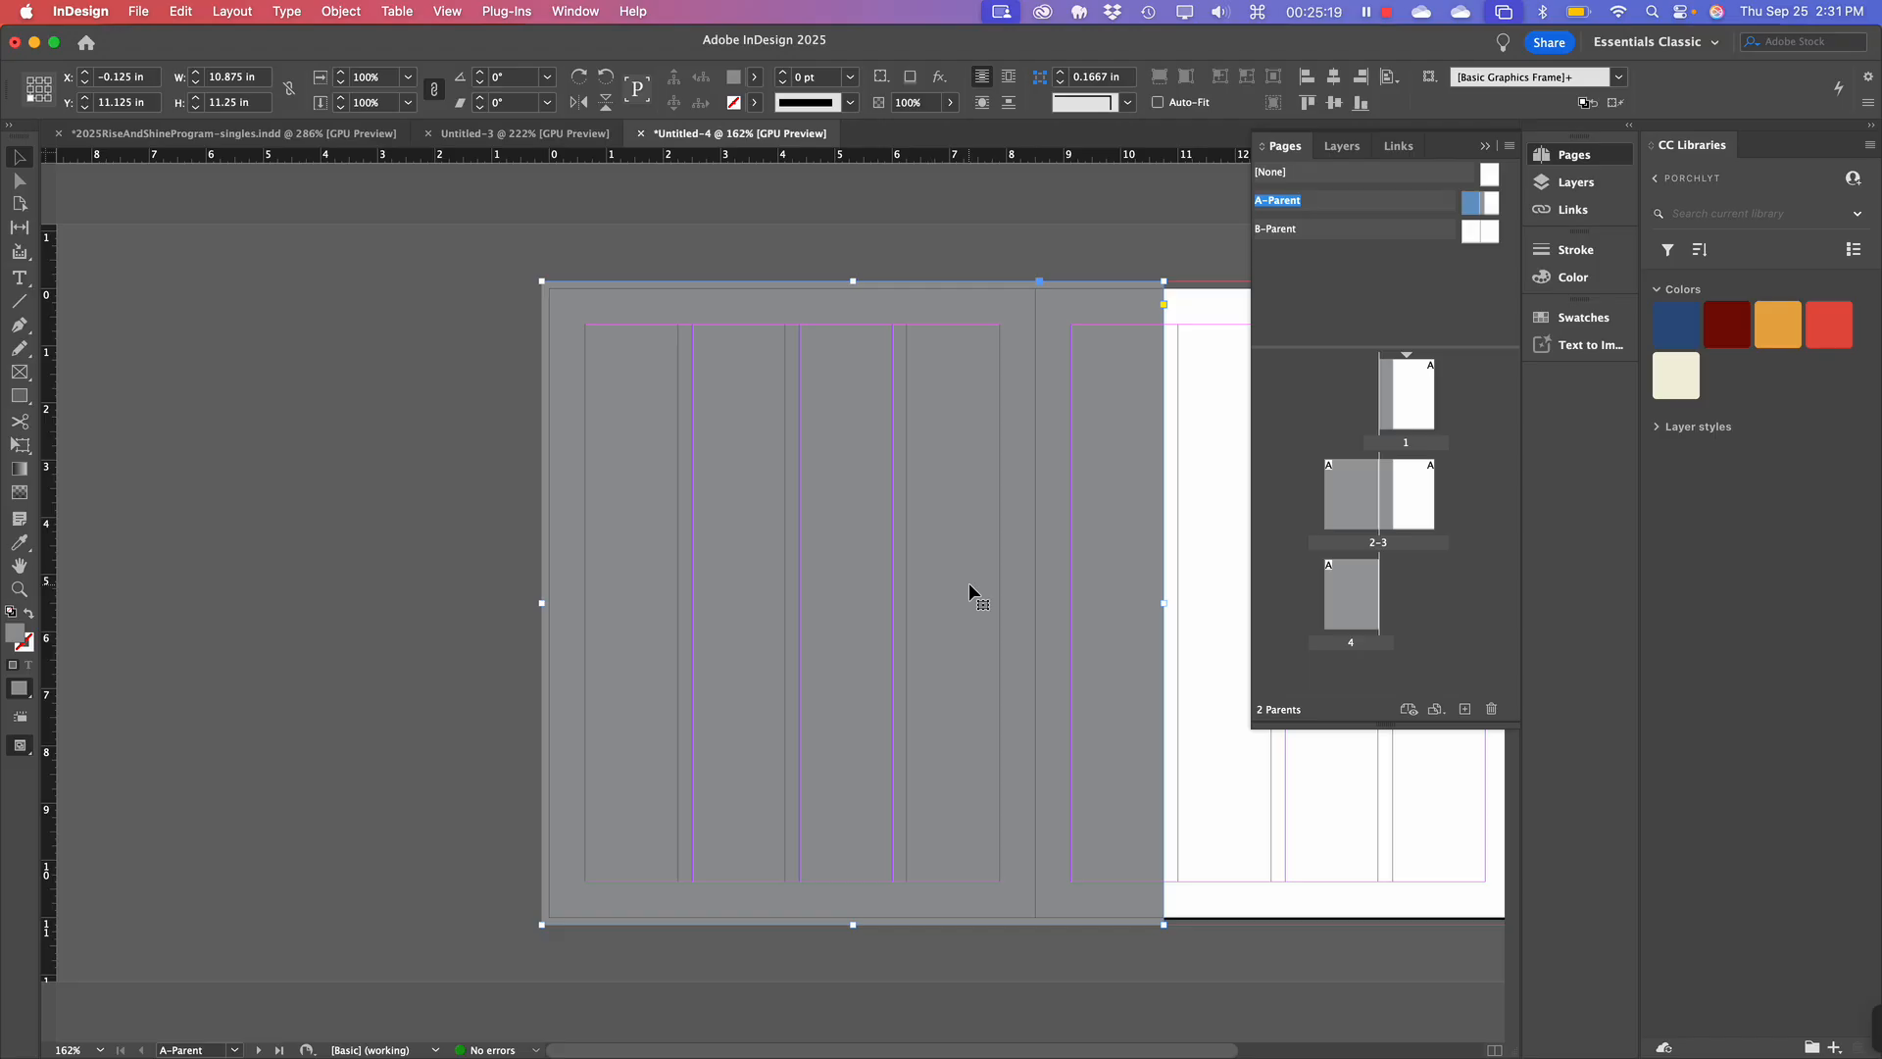
pyautogui.press('super+c')
pyautogui.doubleClick(1326, 231)
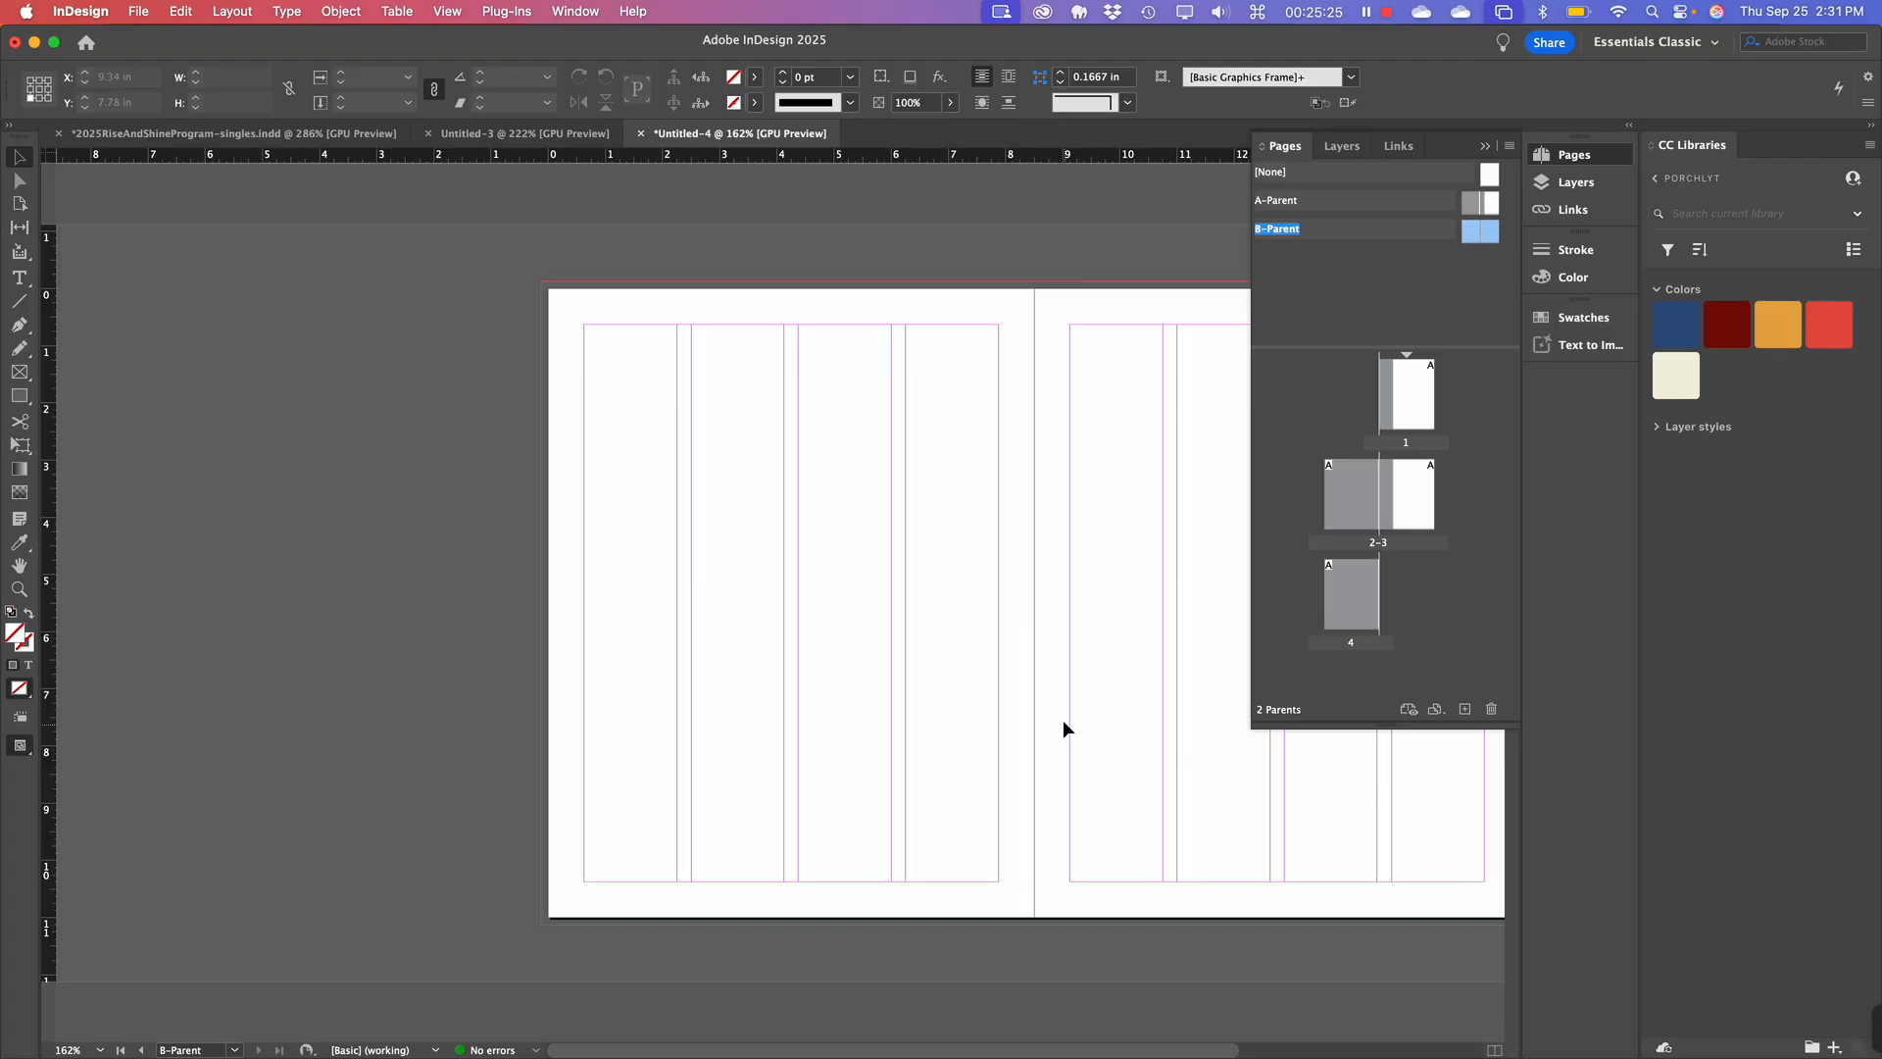
pyautogui.hscroll(10, 1067, 725)
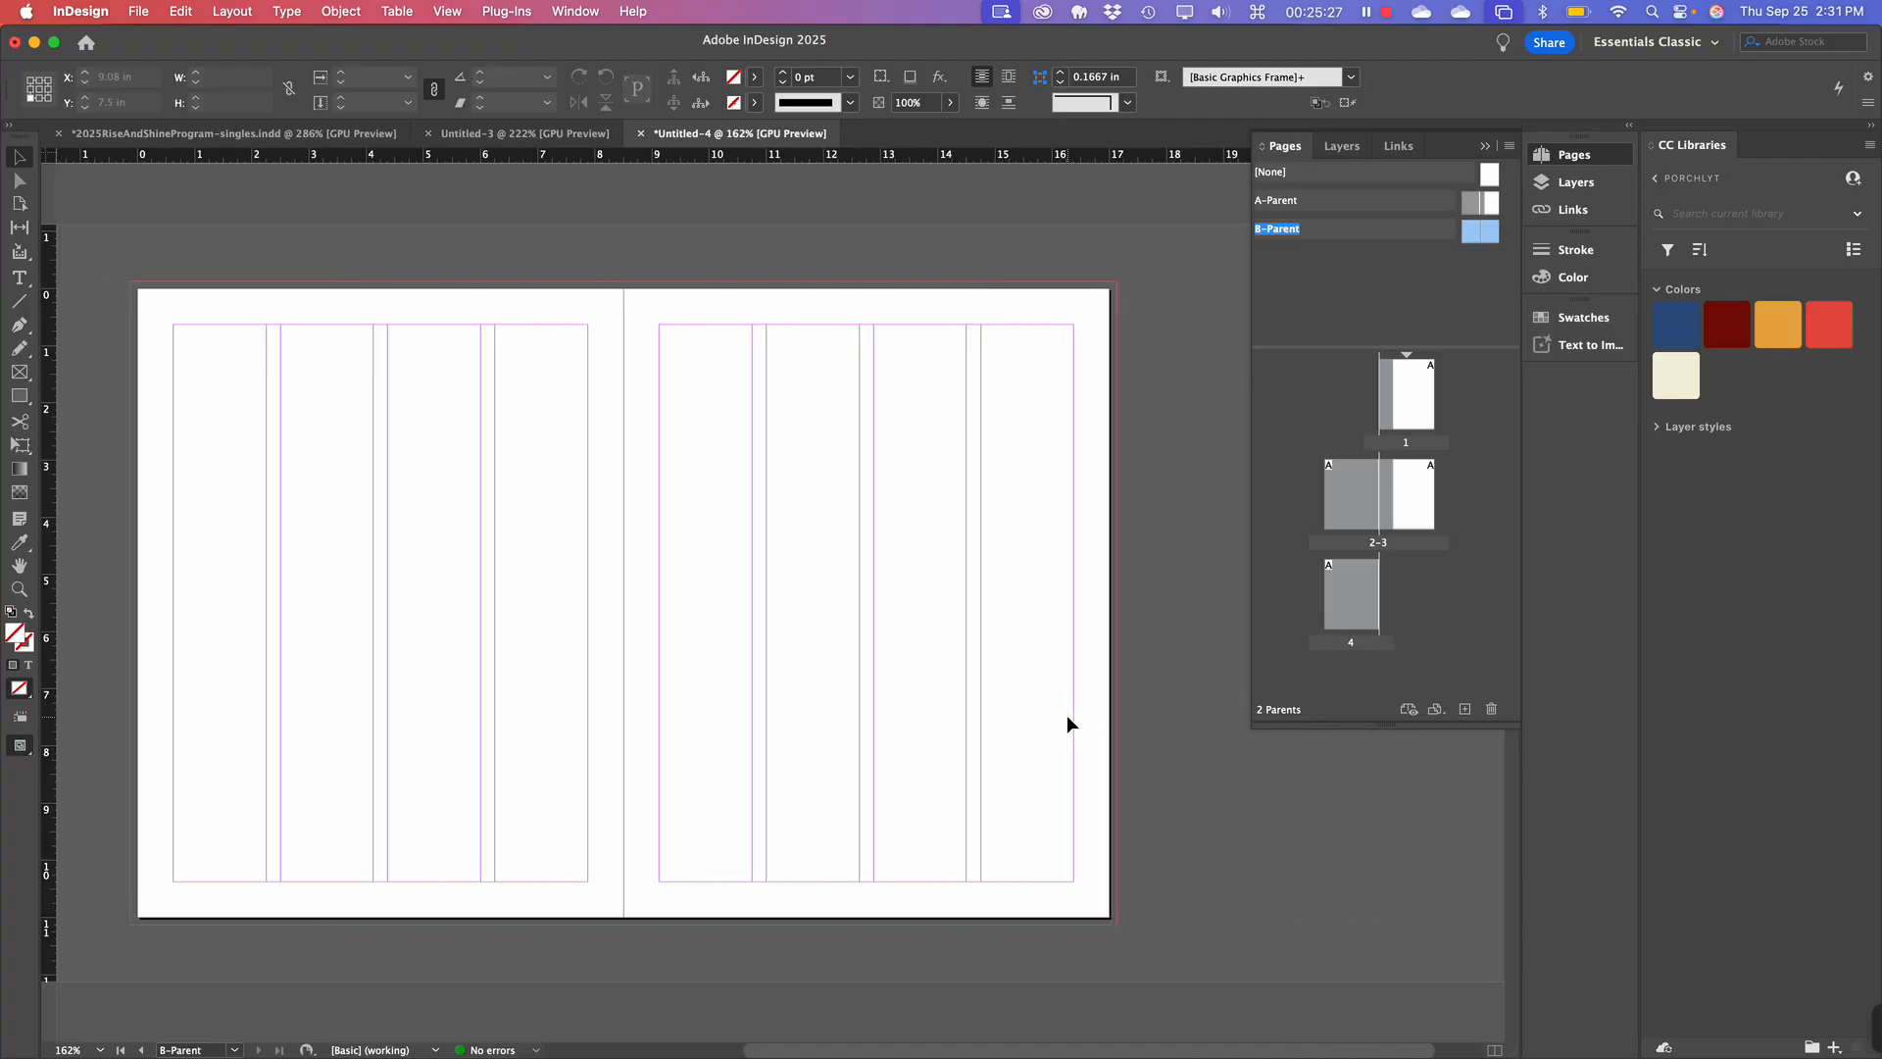
pyautogui.press('super+v')
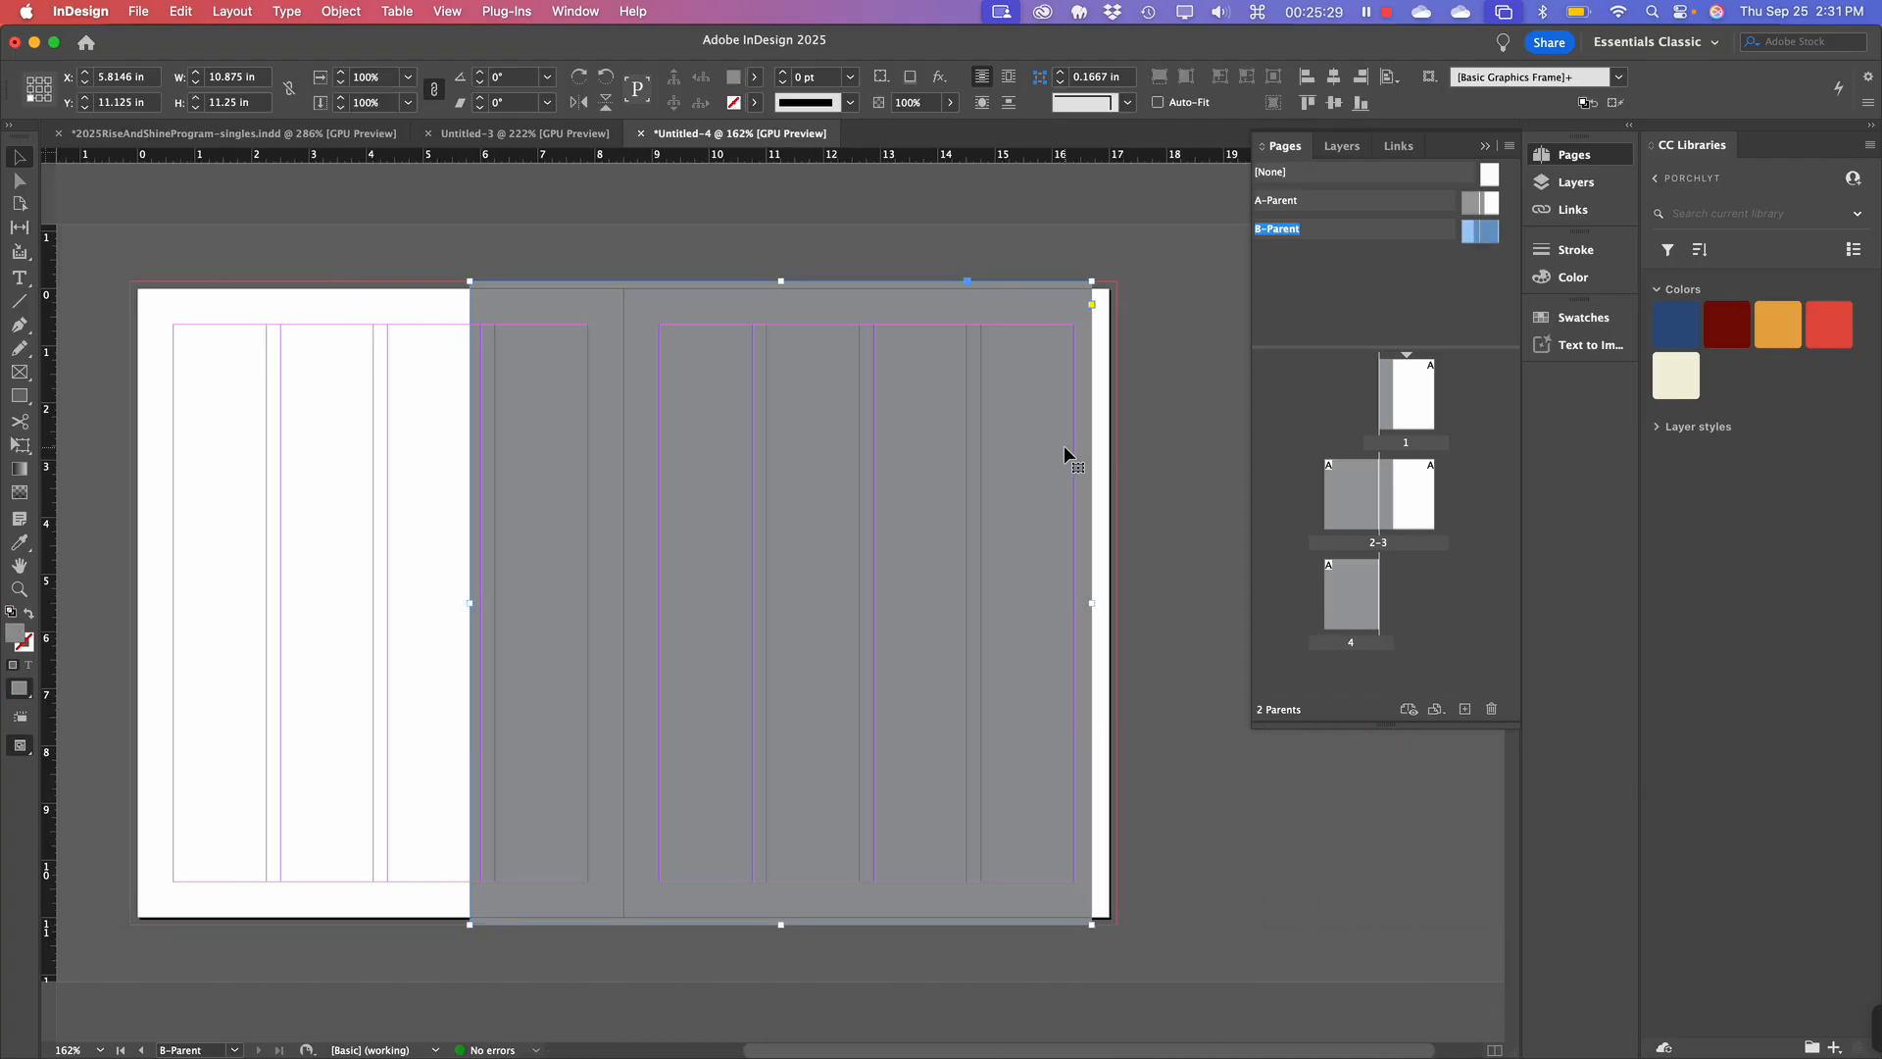
pyautogui.moveTo(1068, 457); pyautogui.dragTo(1092, 449)
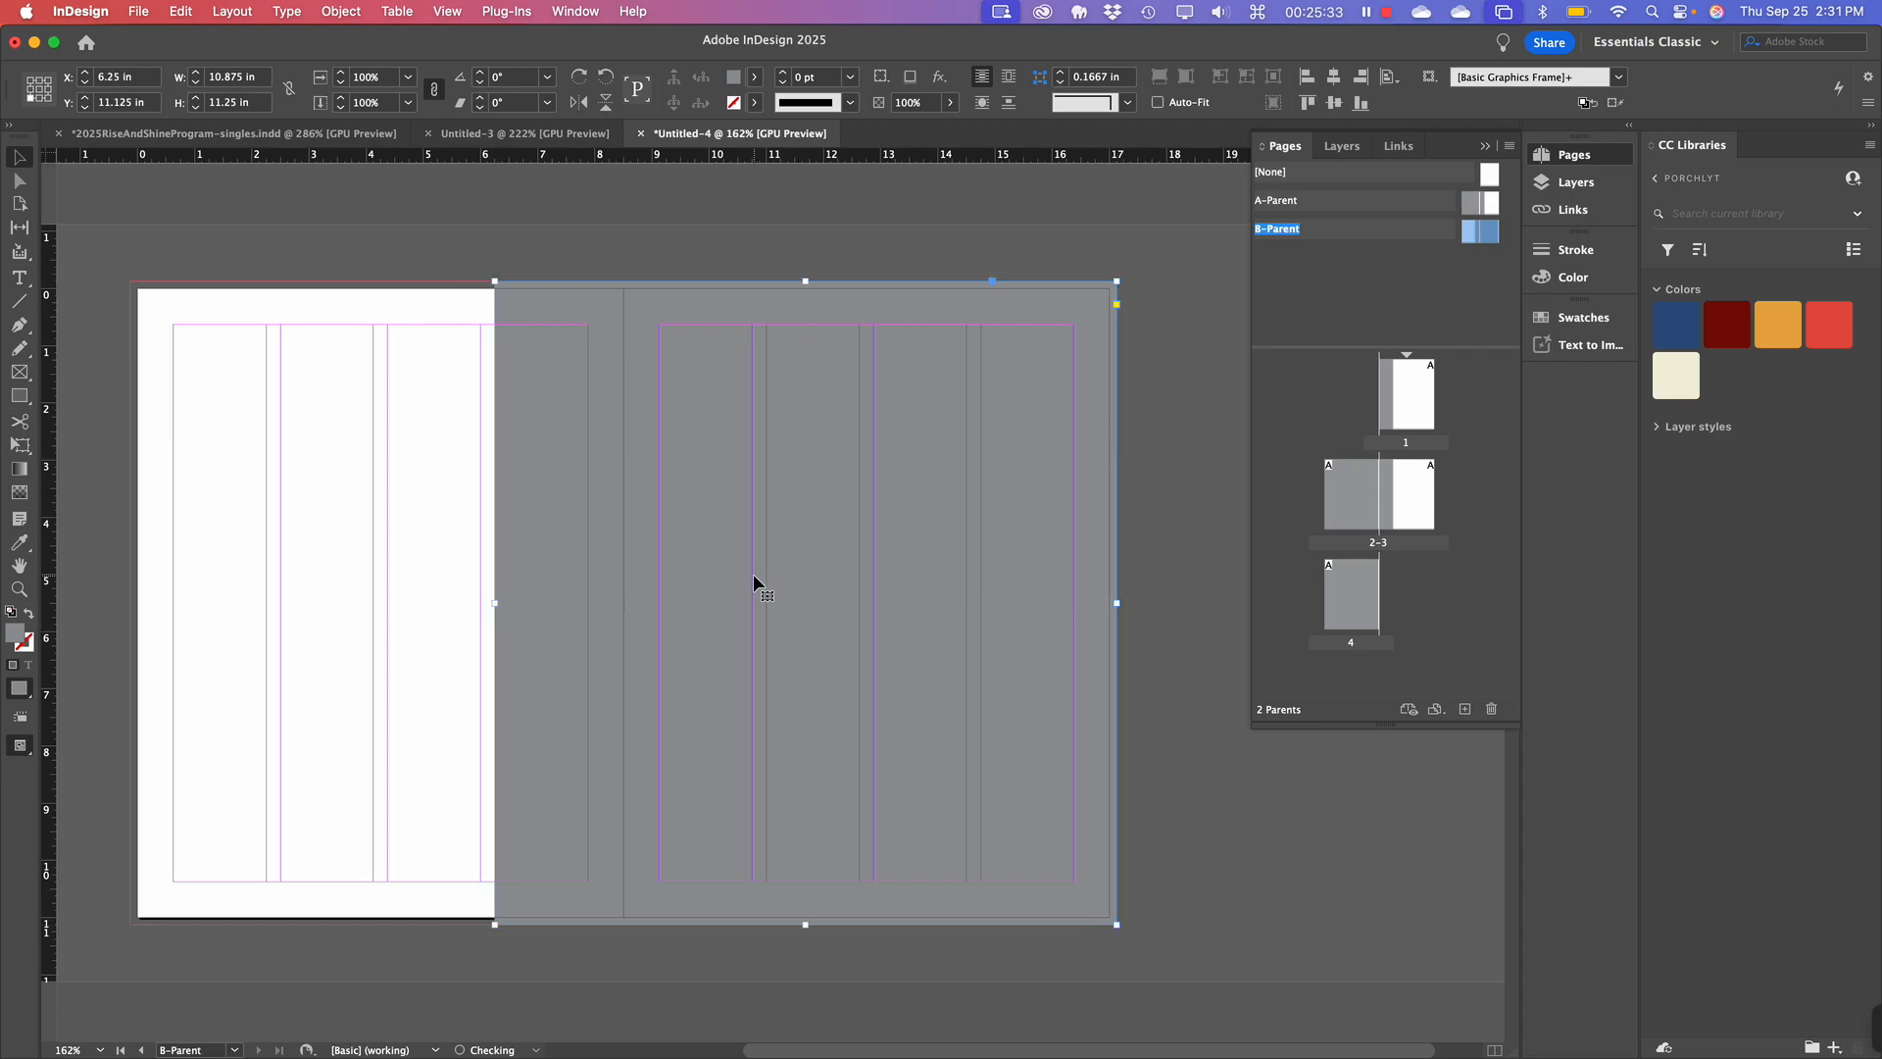
pyautogui.hscroll(-3, 752, 573)
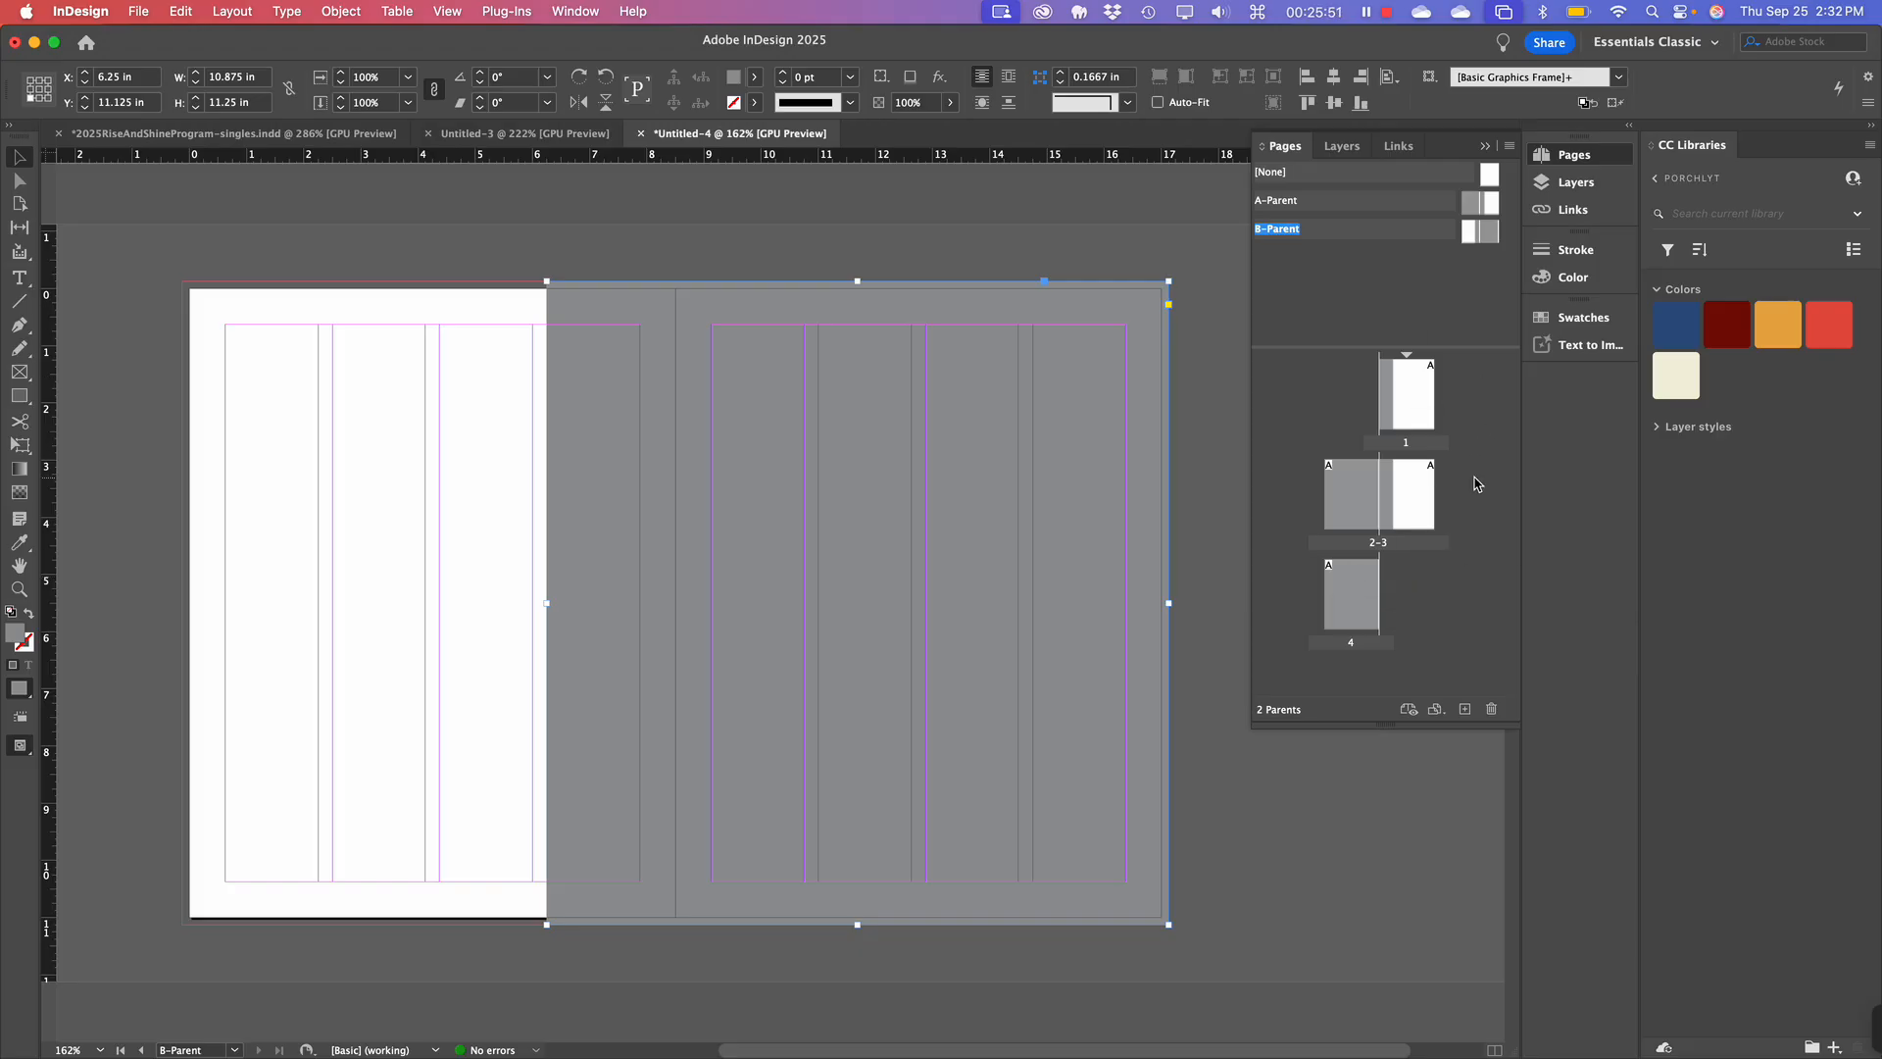
pyautogui.click(1421, 520)
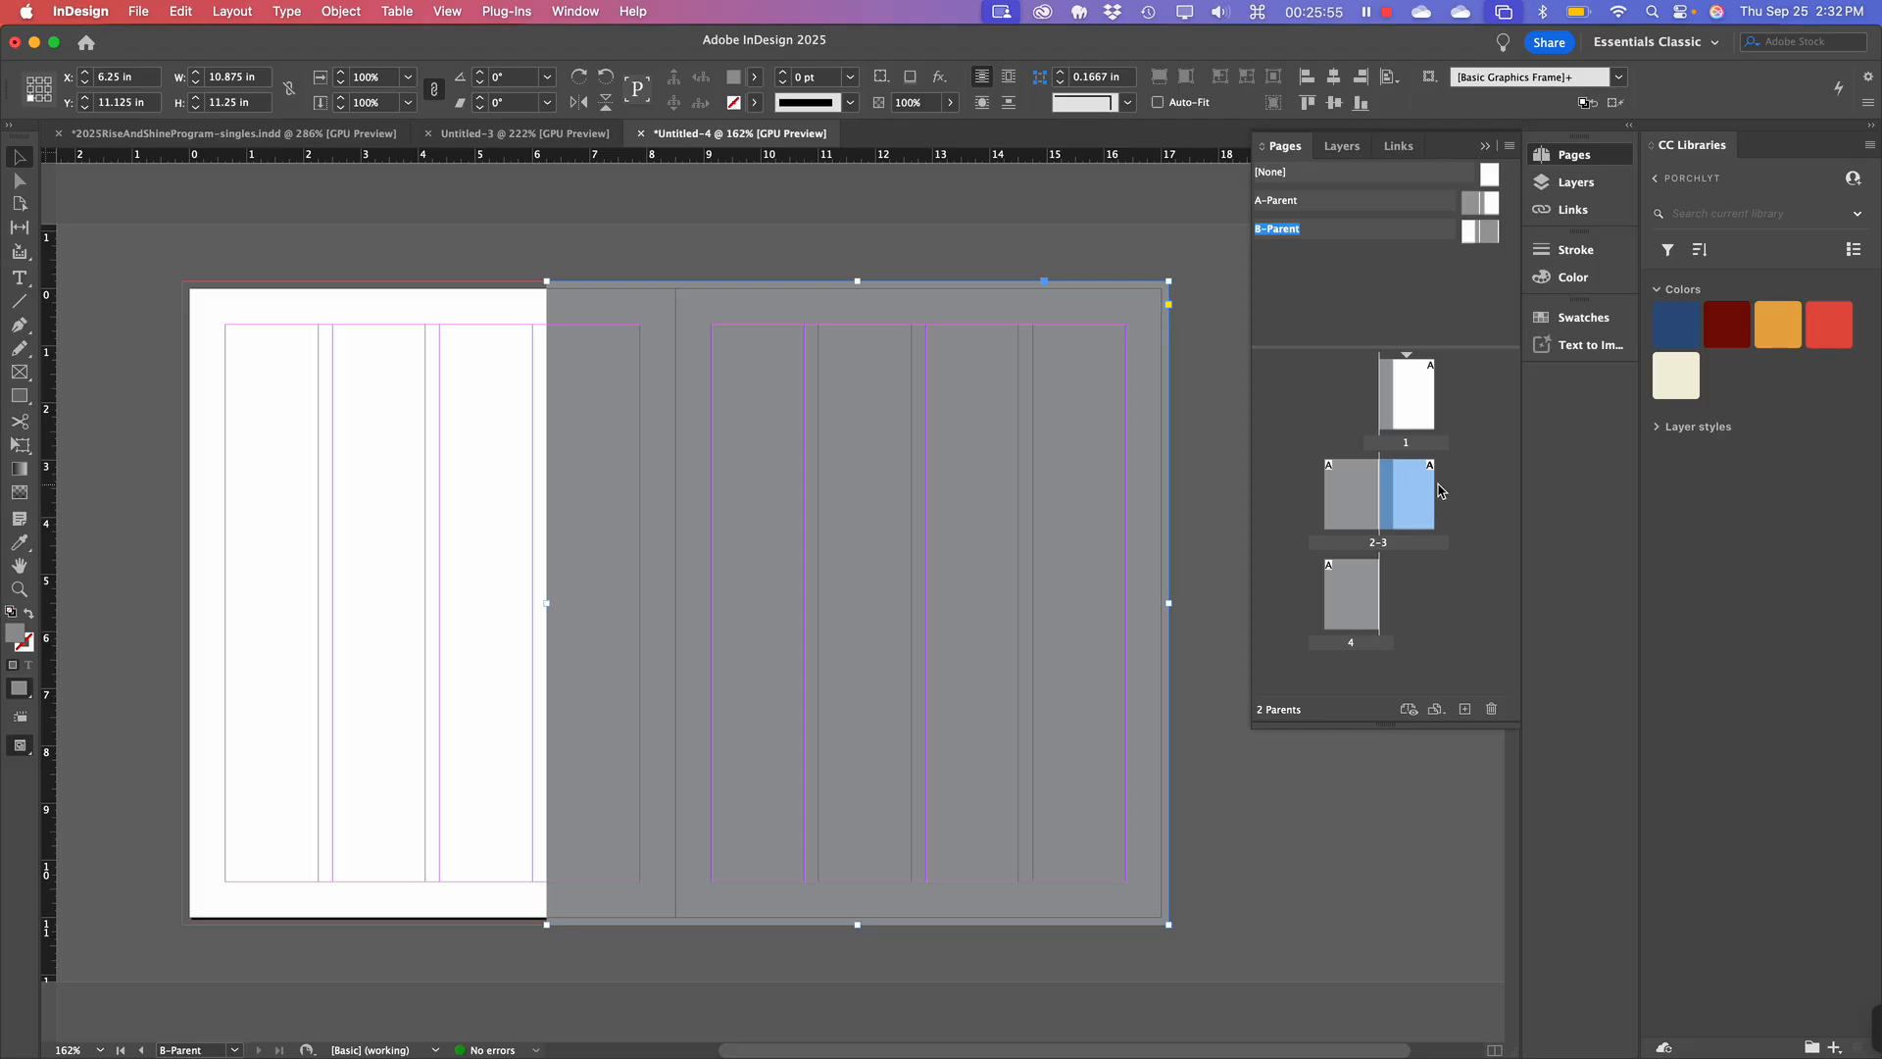
# Add four new pages through page 8 and enlarge the Pages panel list to show all spreads.
pyautogui.click(1466, 708)
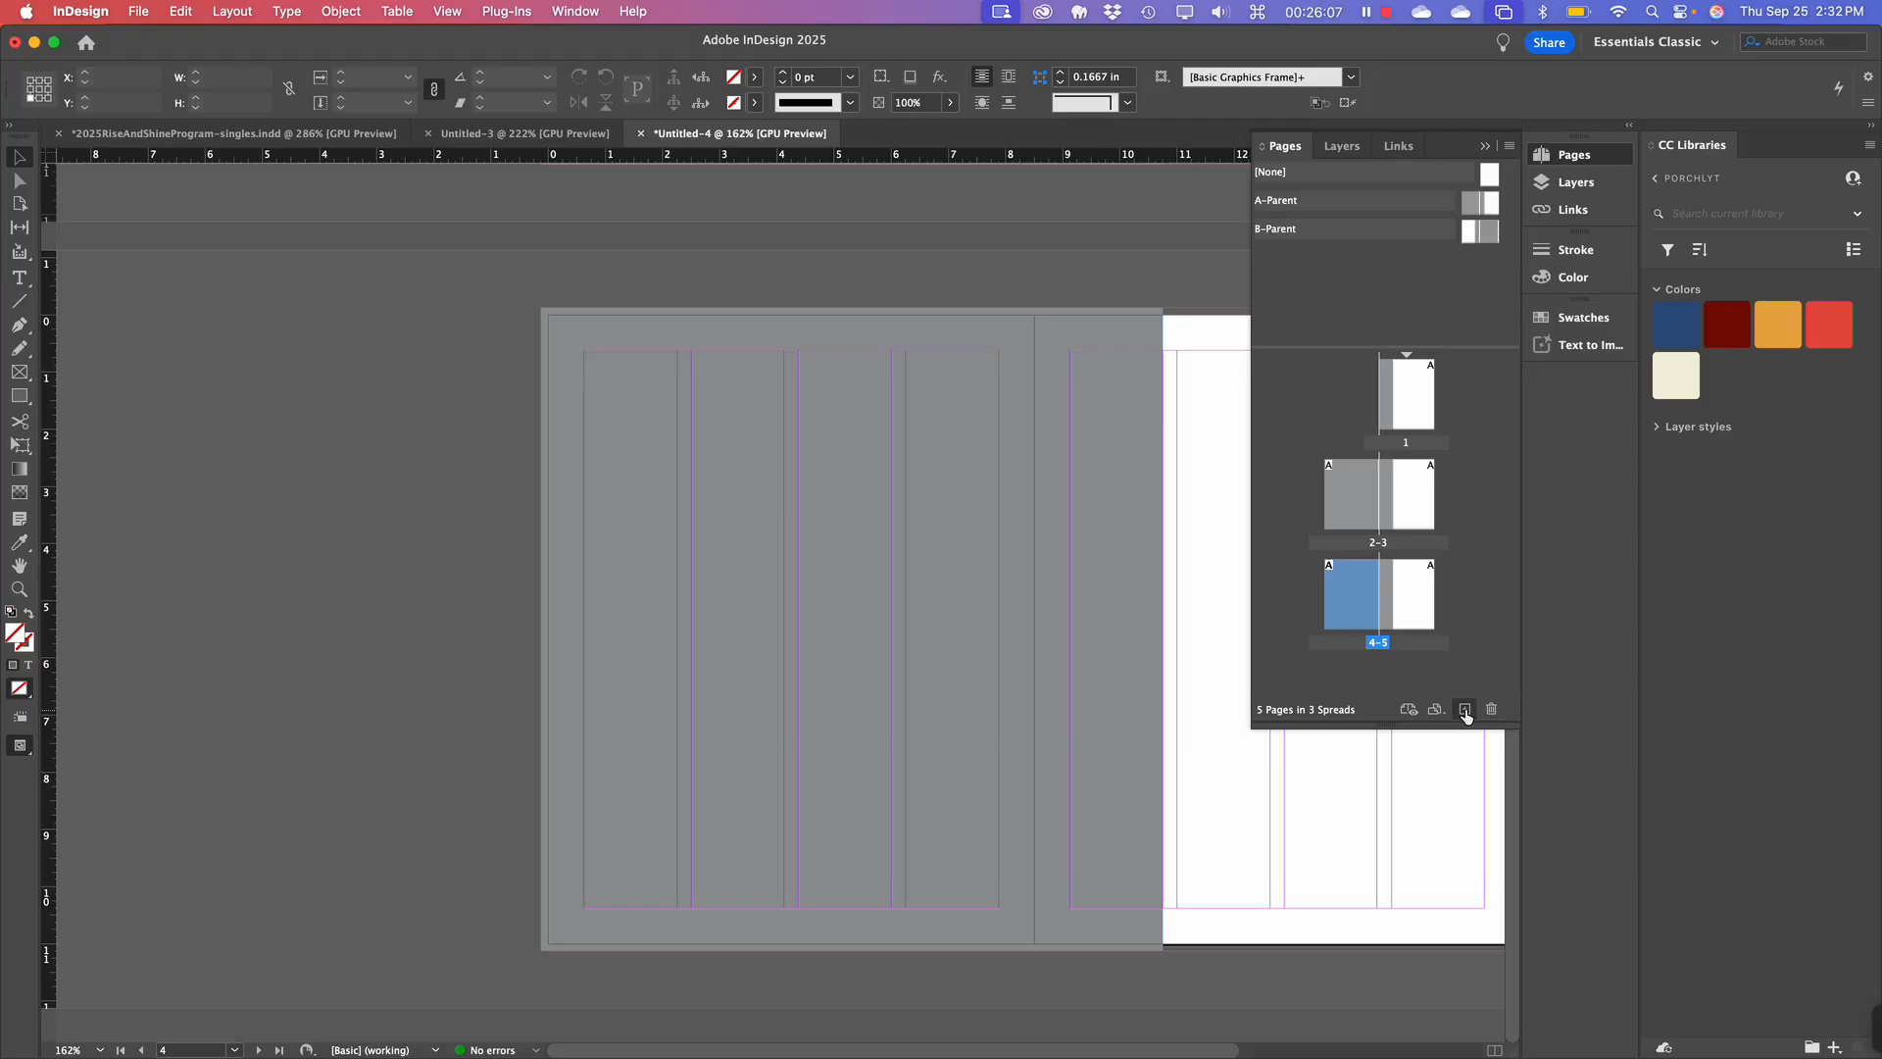
pyautogui.click(1465, 708)
pyautogui.click(1466, 709)
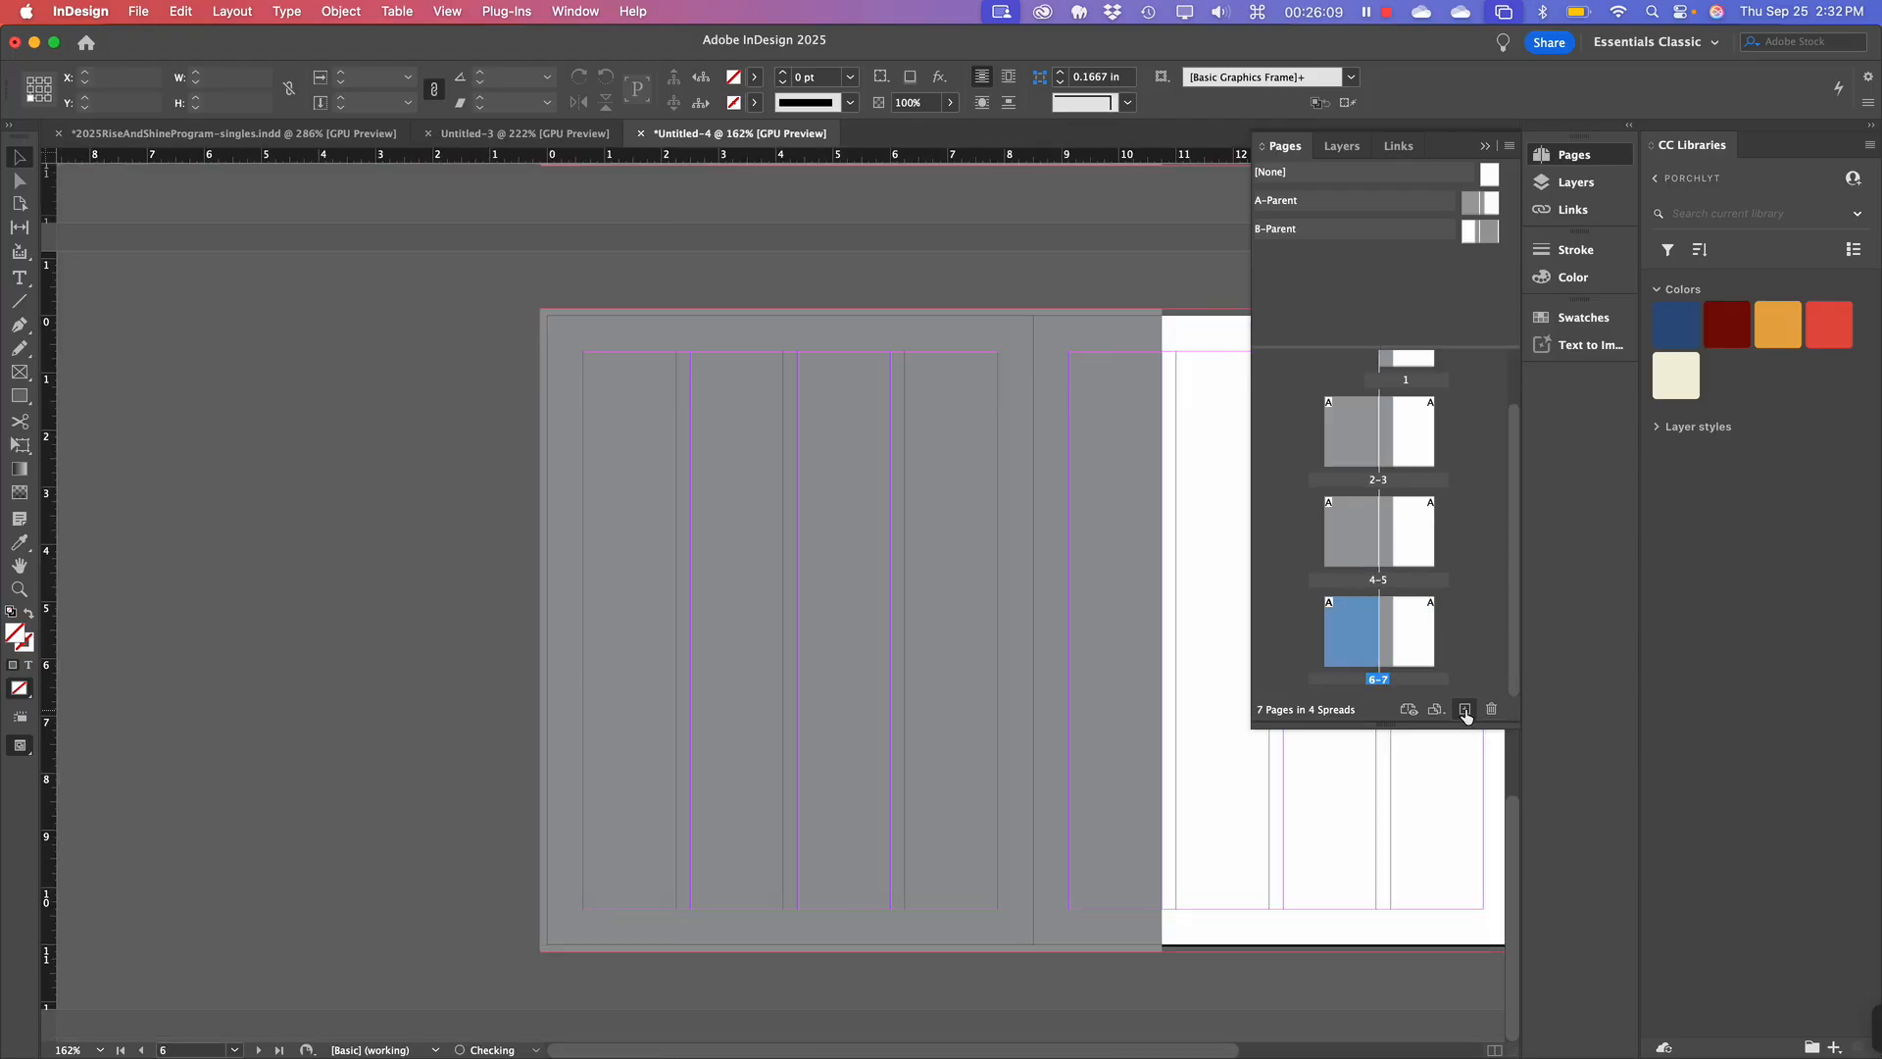
pyautogui.click(1465, 709)
pyautogui.scroll(2, 1436, 619)
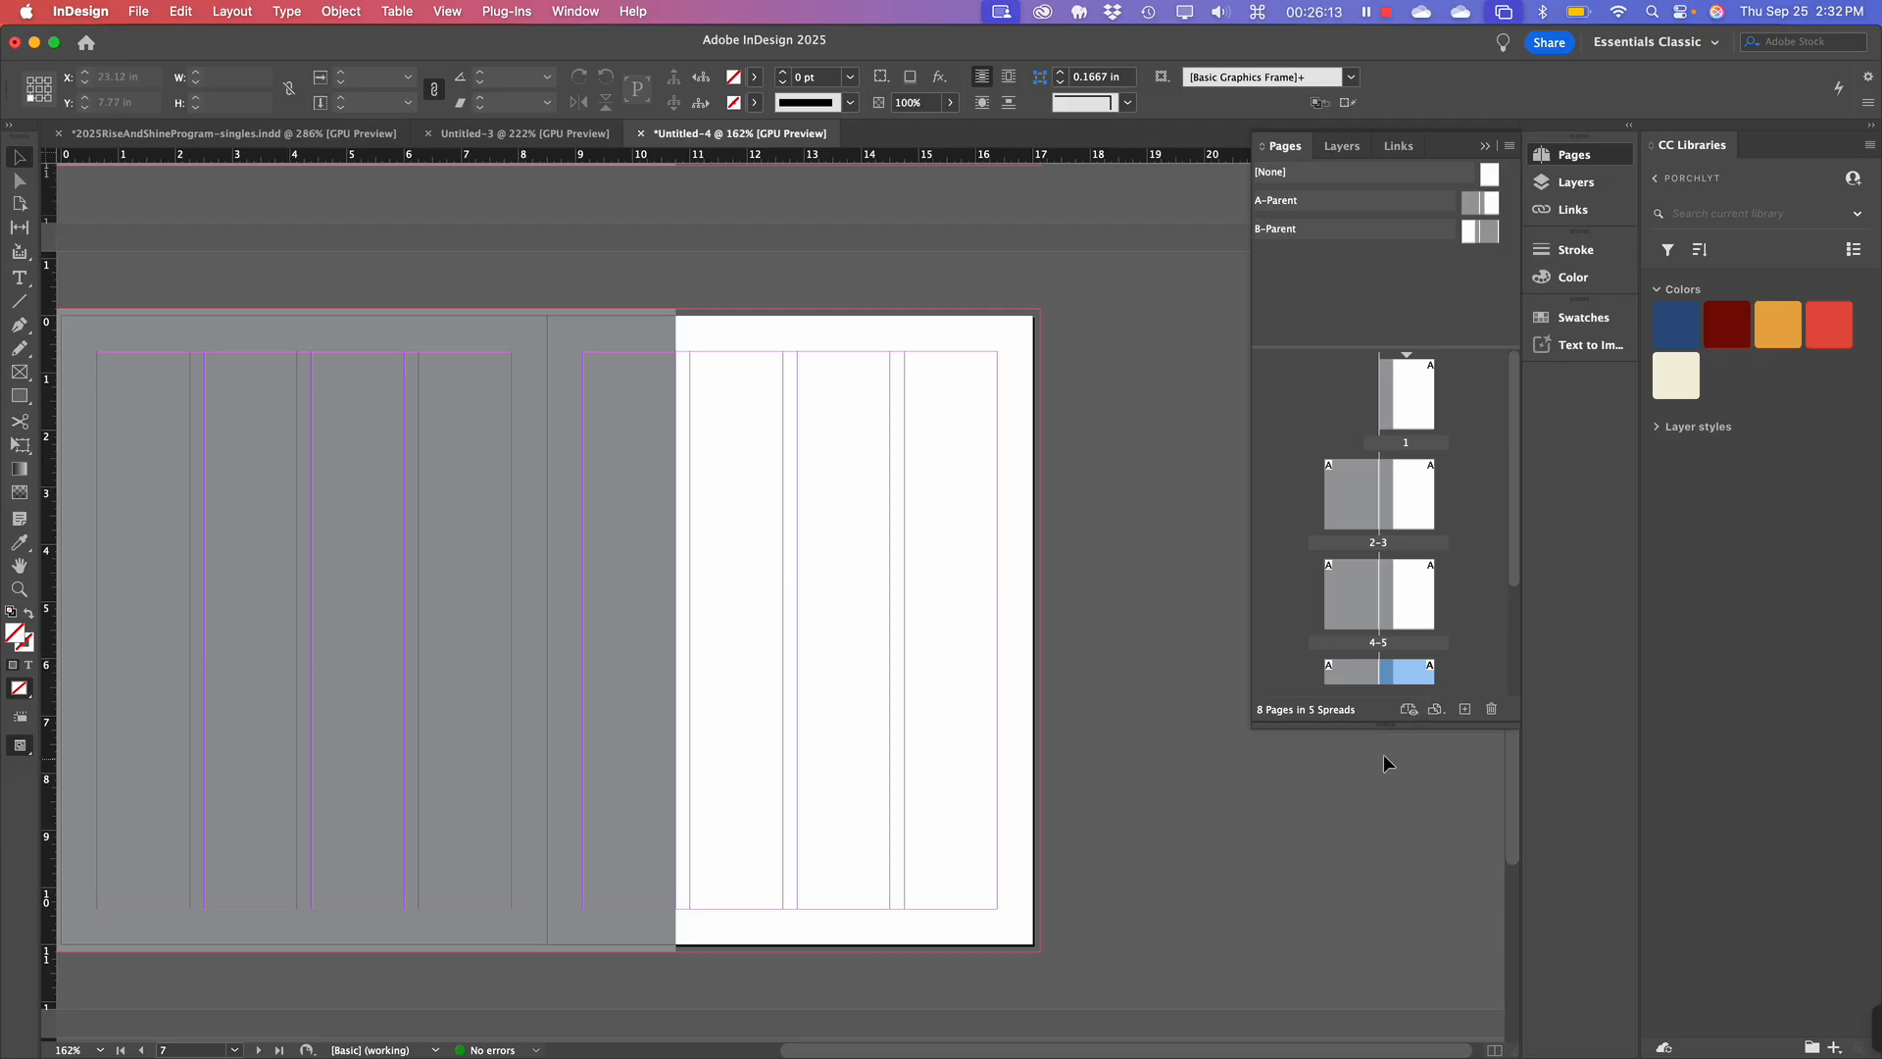
pyautogui.moveTo(1399, 724); pyautogui.dragTo(1399, 985)
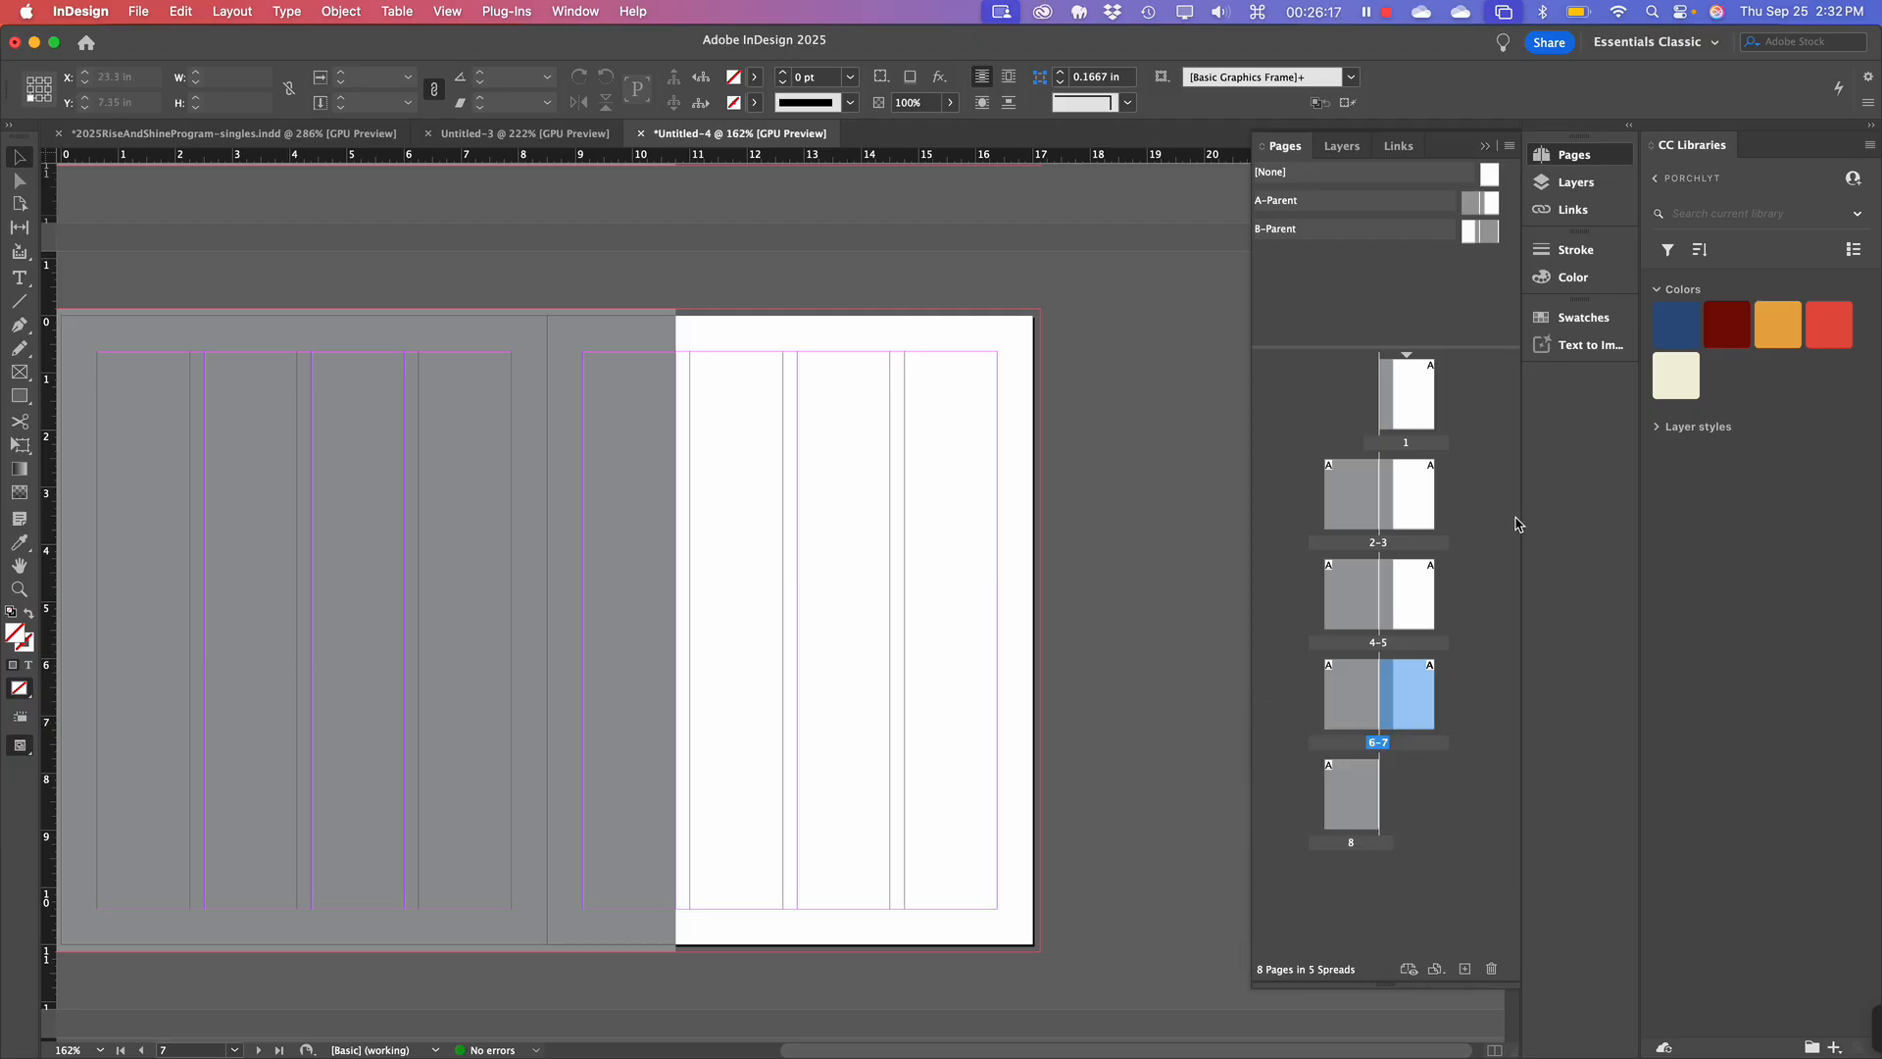
# Drag the whole B-Parent onto spread 4-5, then undo that application.
pyautogui.click(1393, 570)
pyautogui.click(1370, 600)
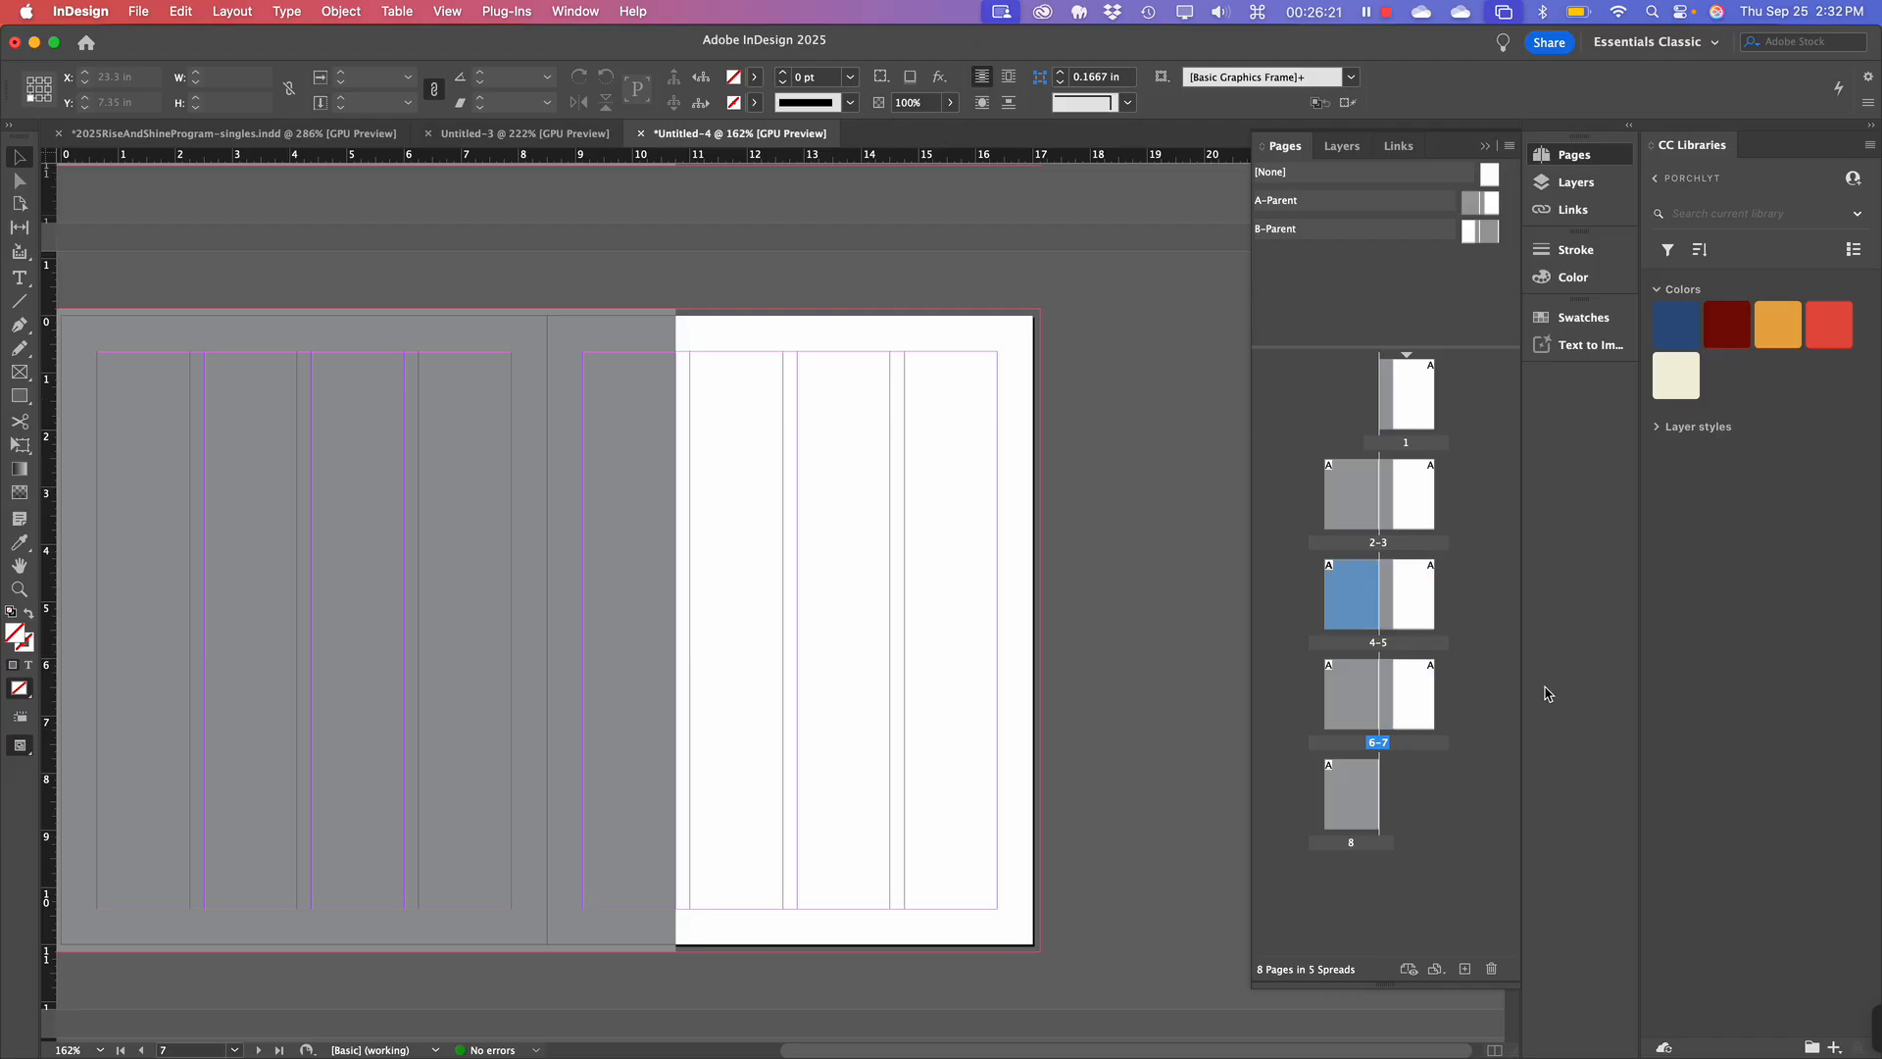
pyautogui.click(1292, 235)
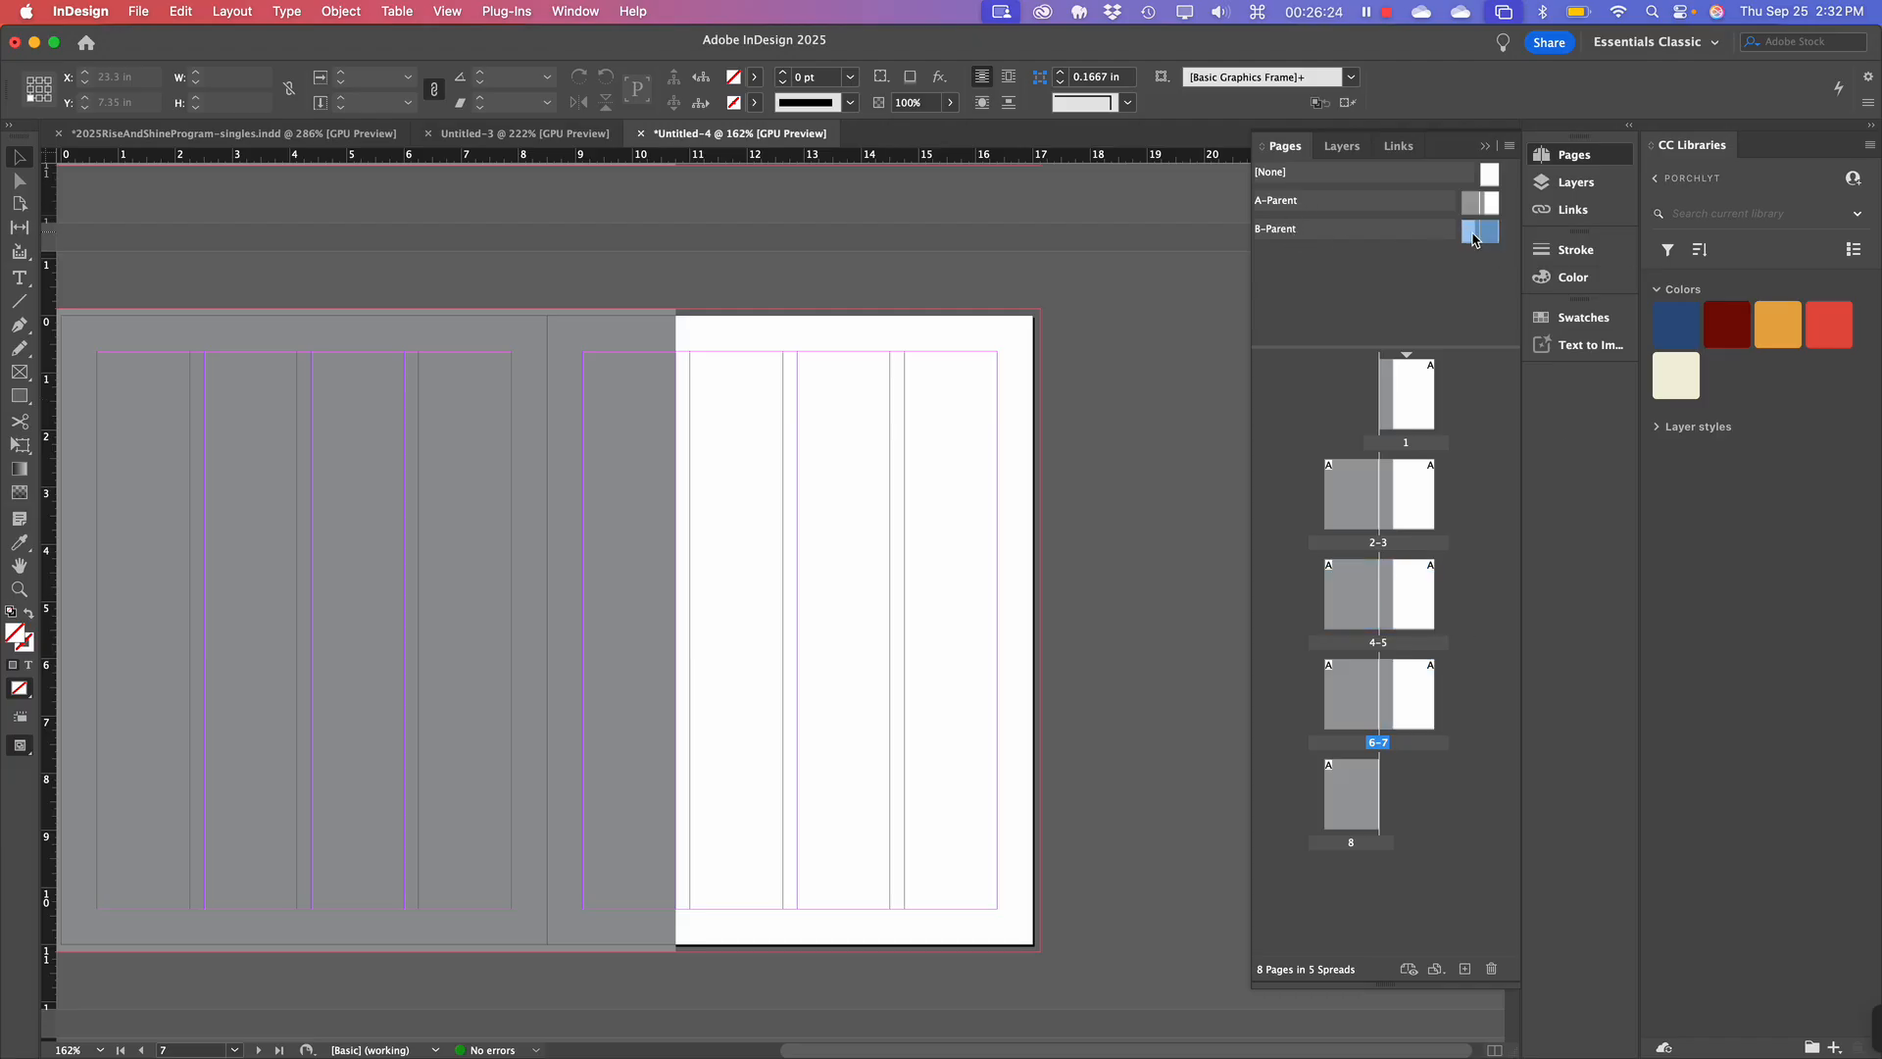
pyautogui.click(1286, 231)
pyautogui.moveTo(1286, 231); pyautogui.dragTo(1346, 615)
pyautogui.press('super+z')
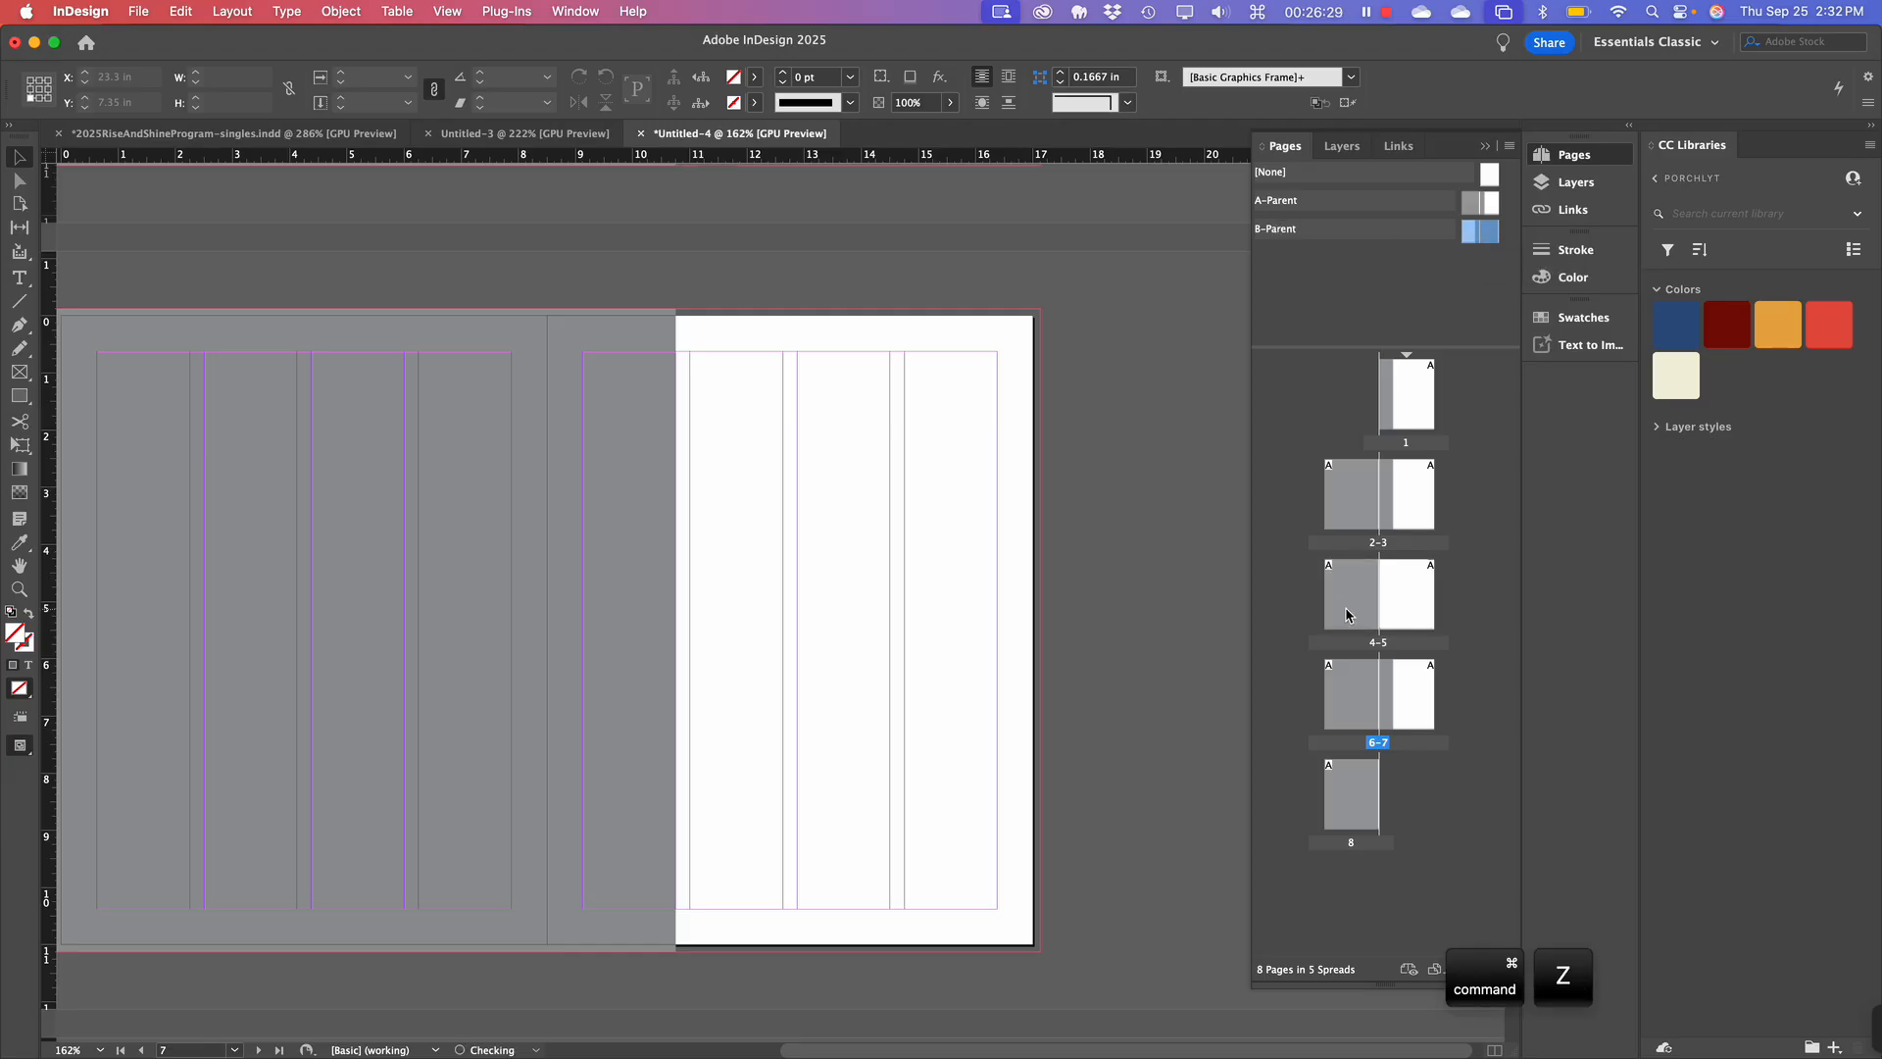
# Apply B-Parent's left page to page 4 and its right page to page 5.
pyautogui.click(1400, 285)
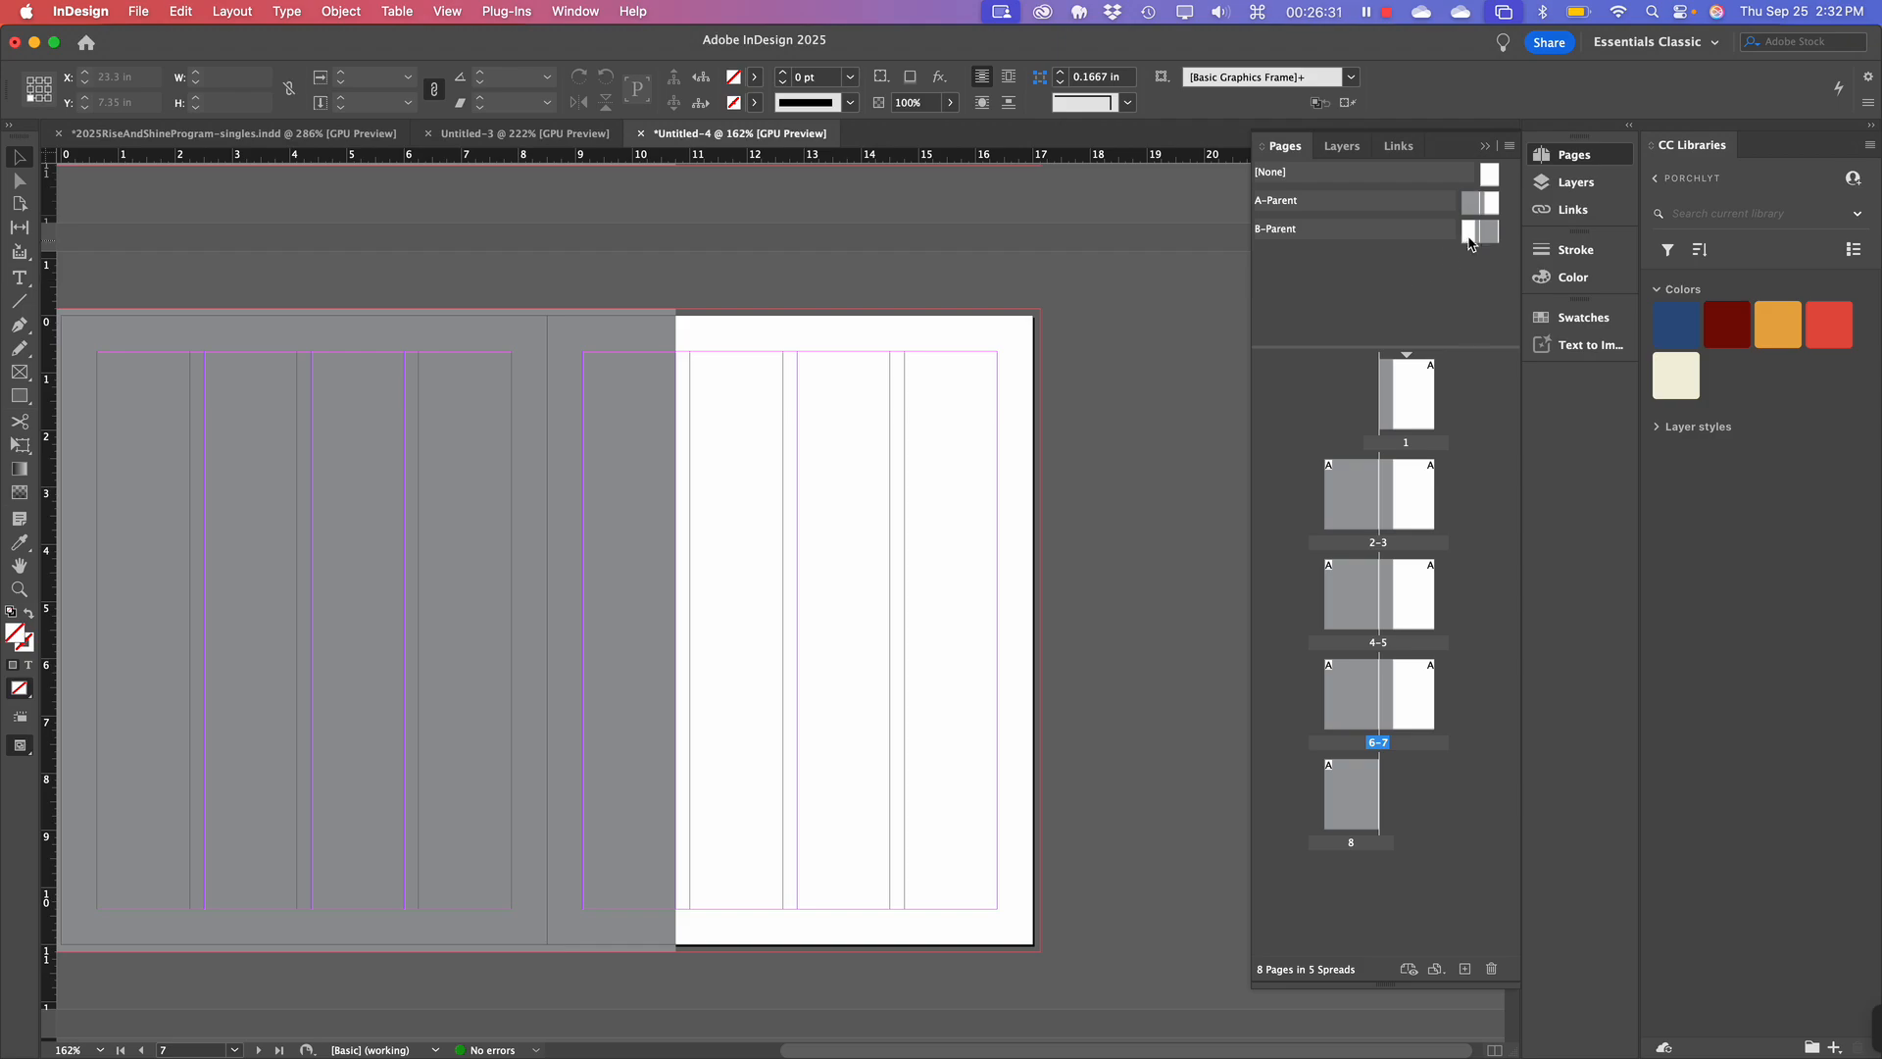
pyautogui.click(1469, 232)
pyautogui.moveTo(1470, 233); pyautogui.dragTo(1355, 594)
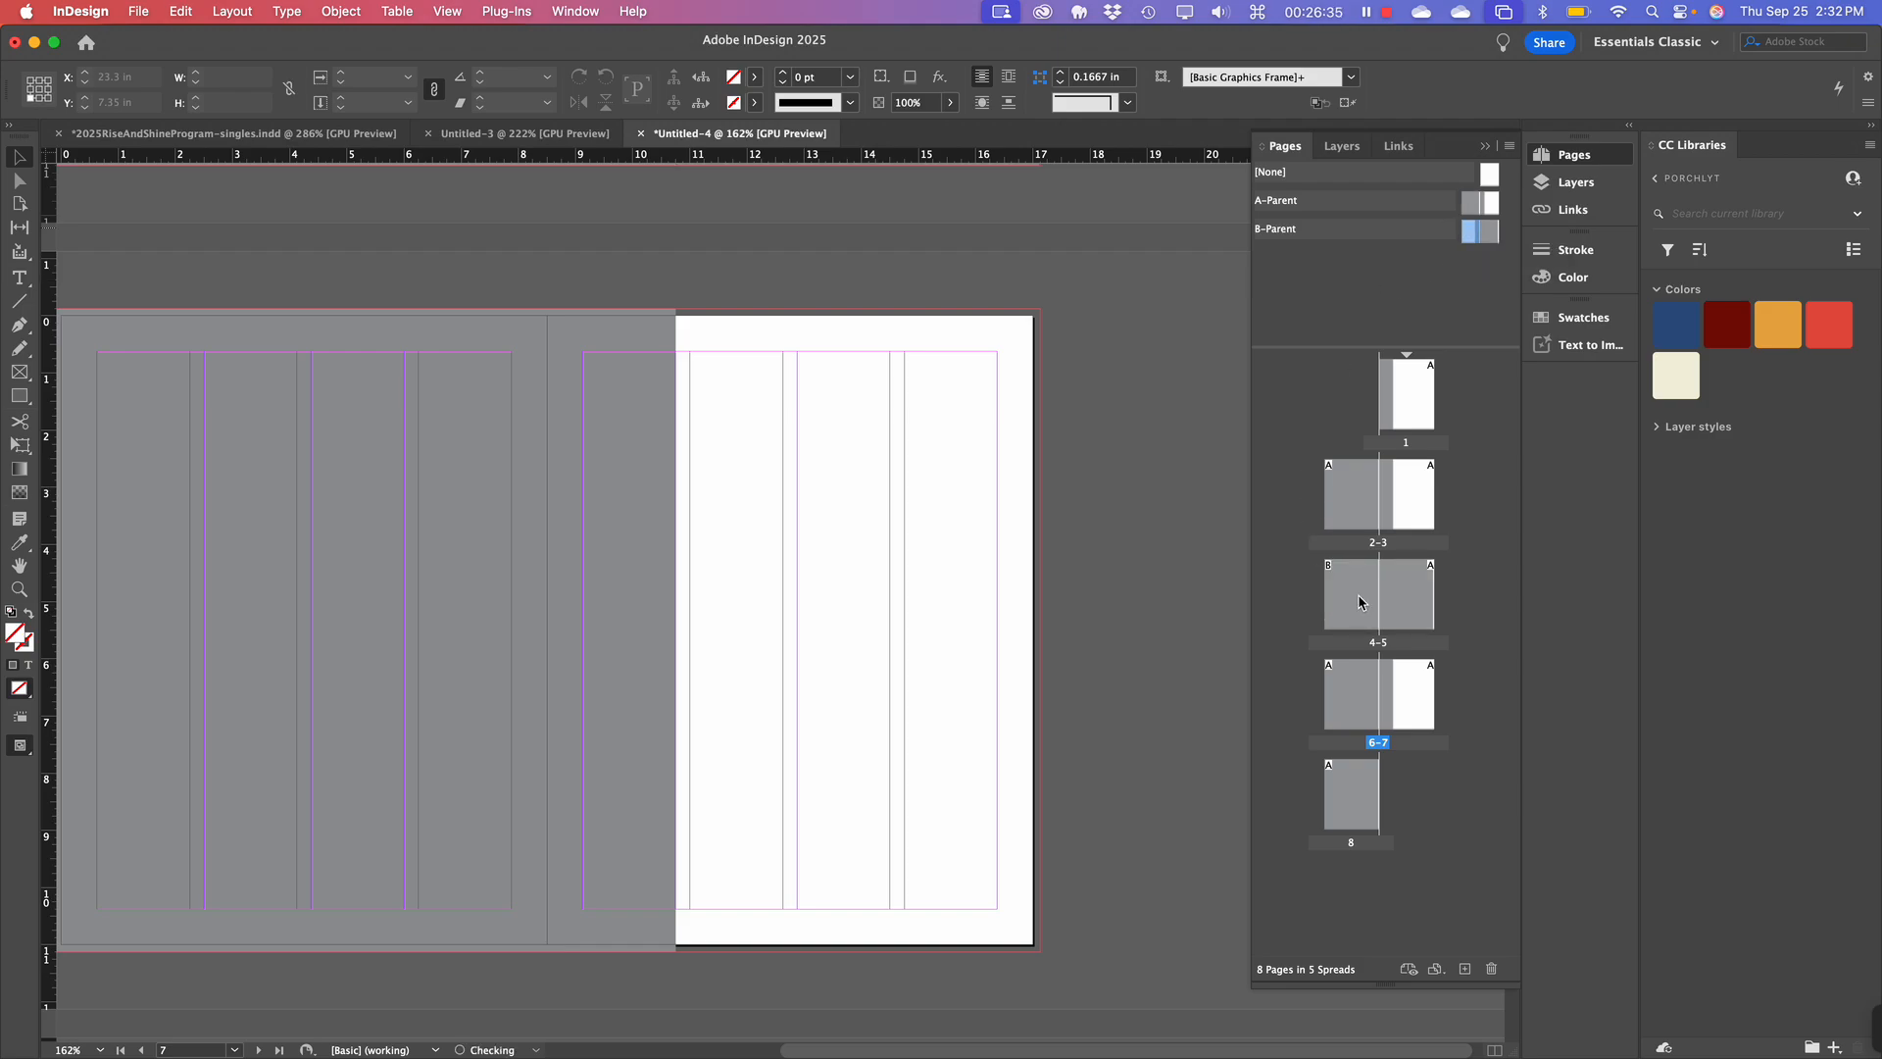
pyautogui.click(1493, 233)
pyautogui.click(1367, 588)
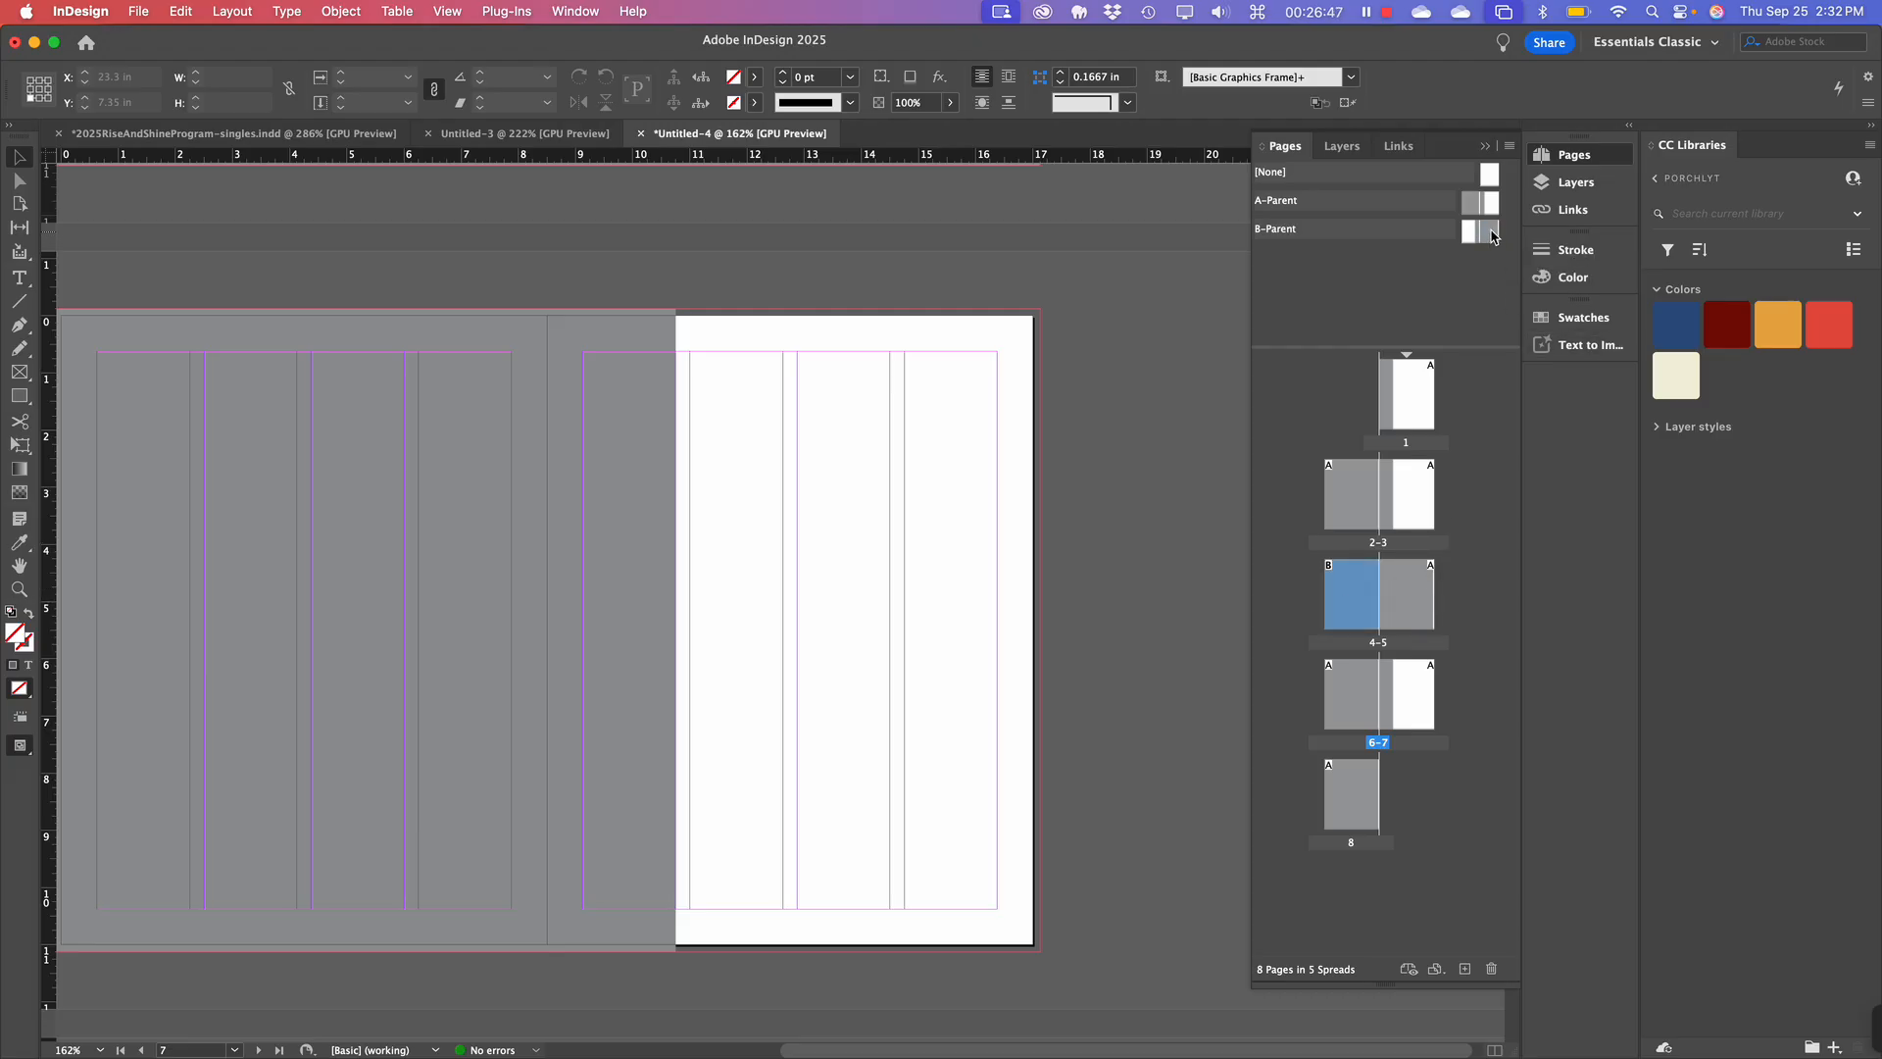
pyautogui.moveTo(1488, 235); pyautogui.dragTo(1421, 609)
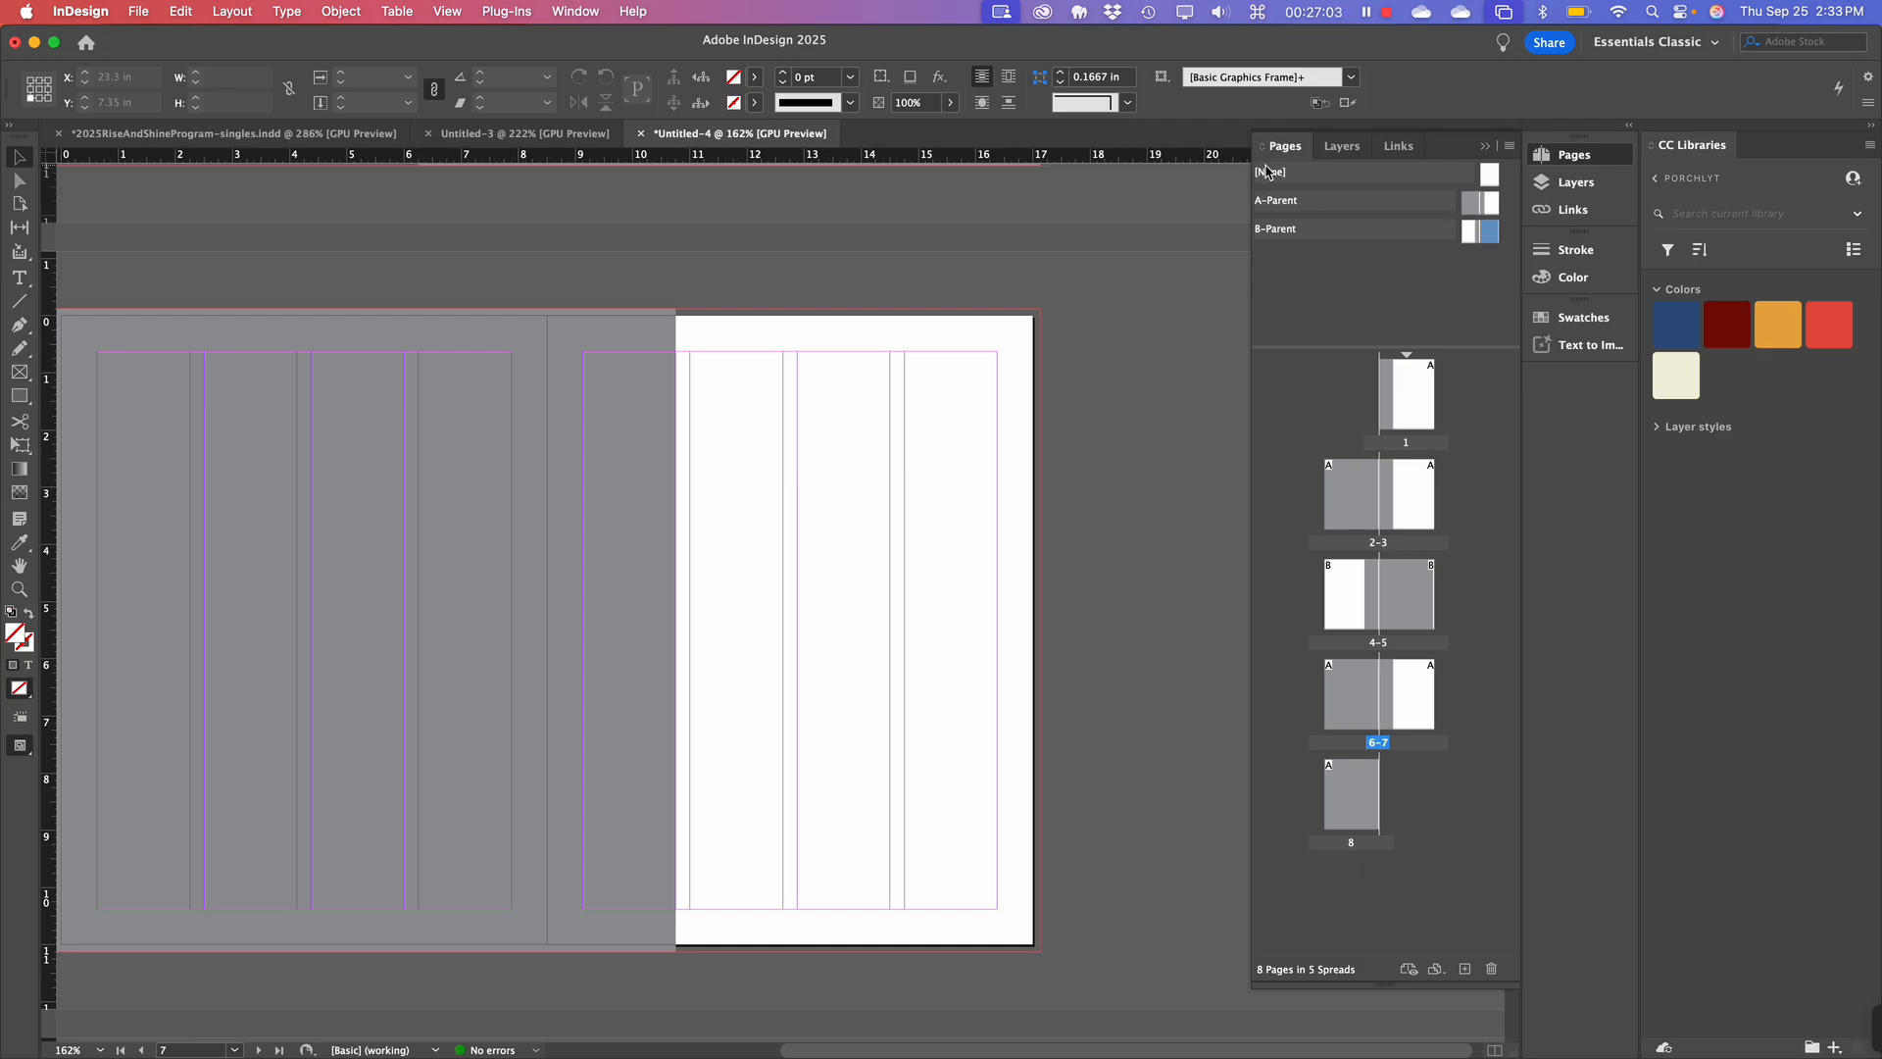
# Apply [None] to page 1 and page 8.
pyautogui.click(1483, 176)
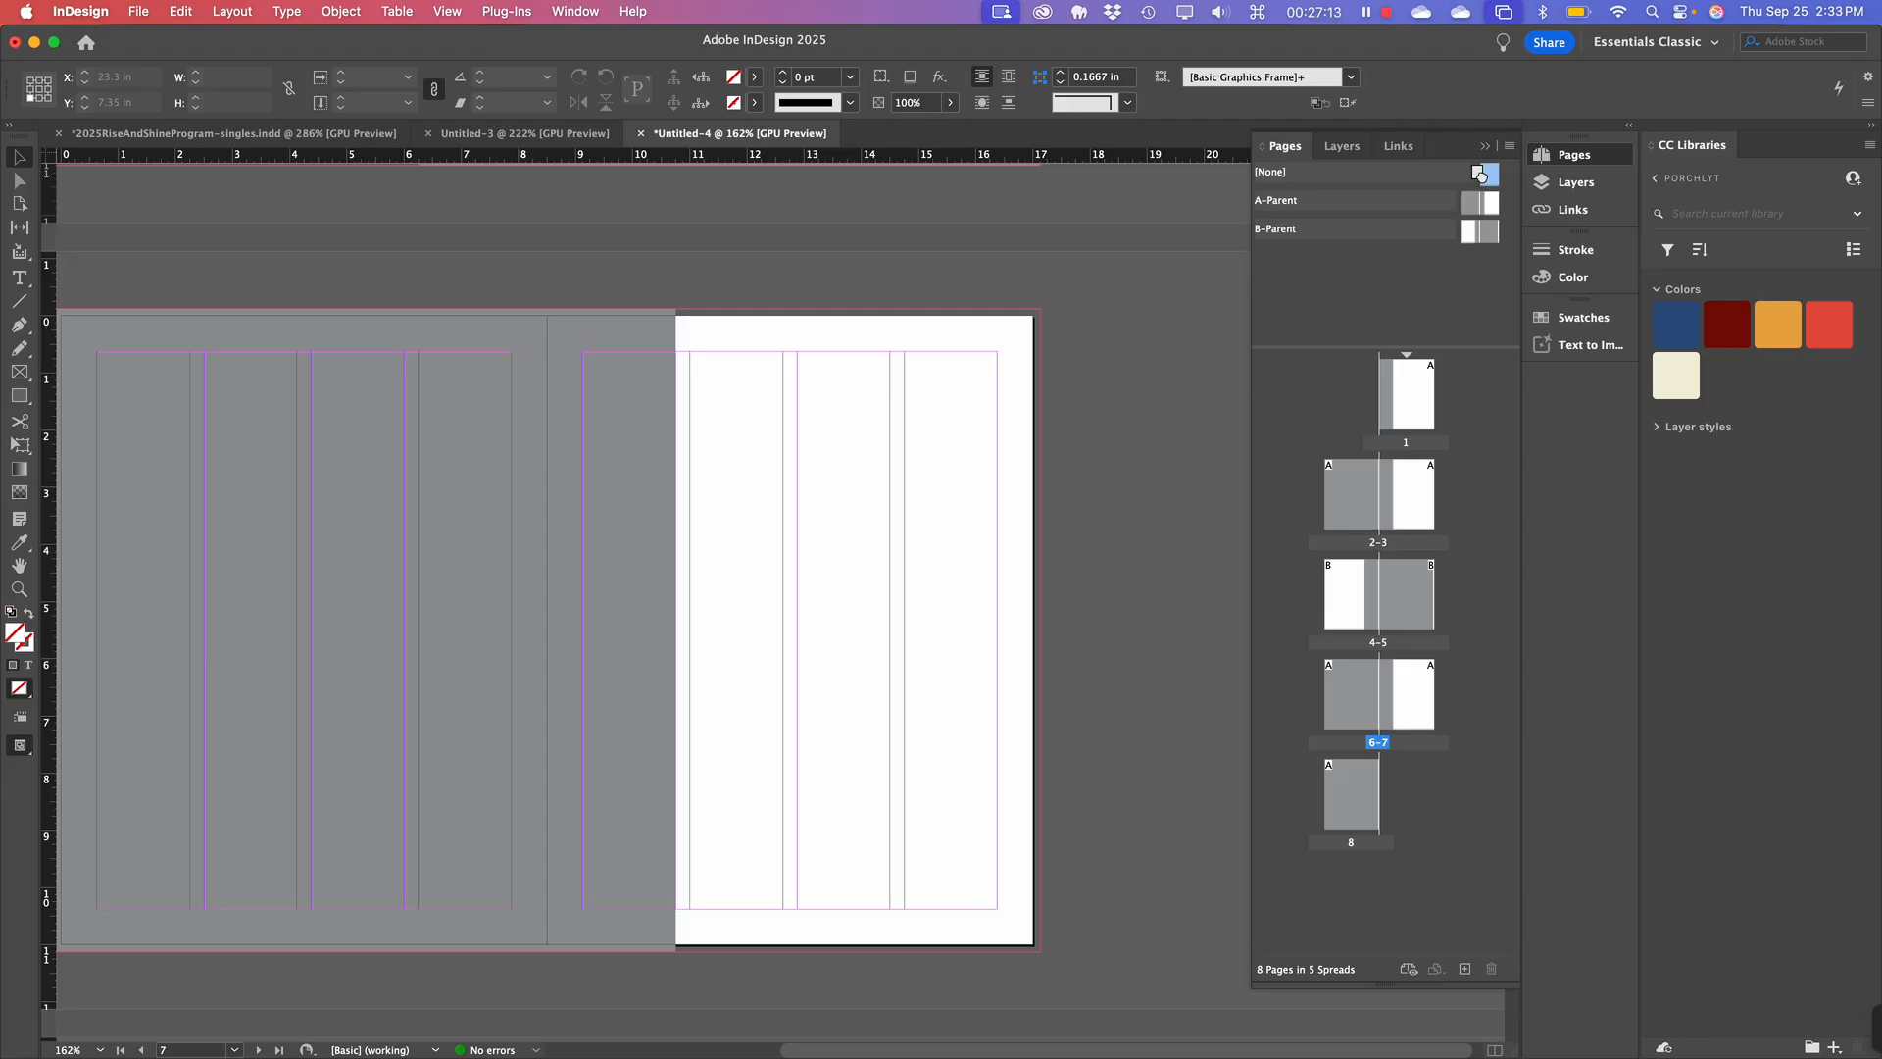
pyautogui.moveTo(1481, 176); pyautogui.dragTo(1407, 397)
pyautogui.moveTo(1497, 180); pyautogui.dragTo(1348, 809)
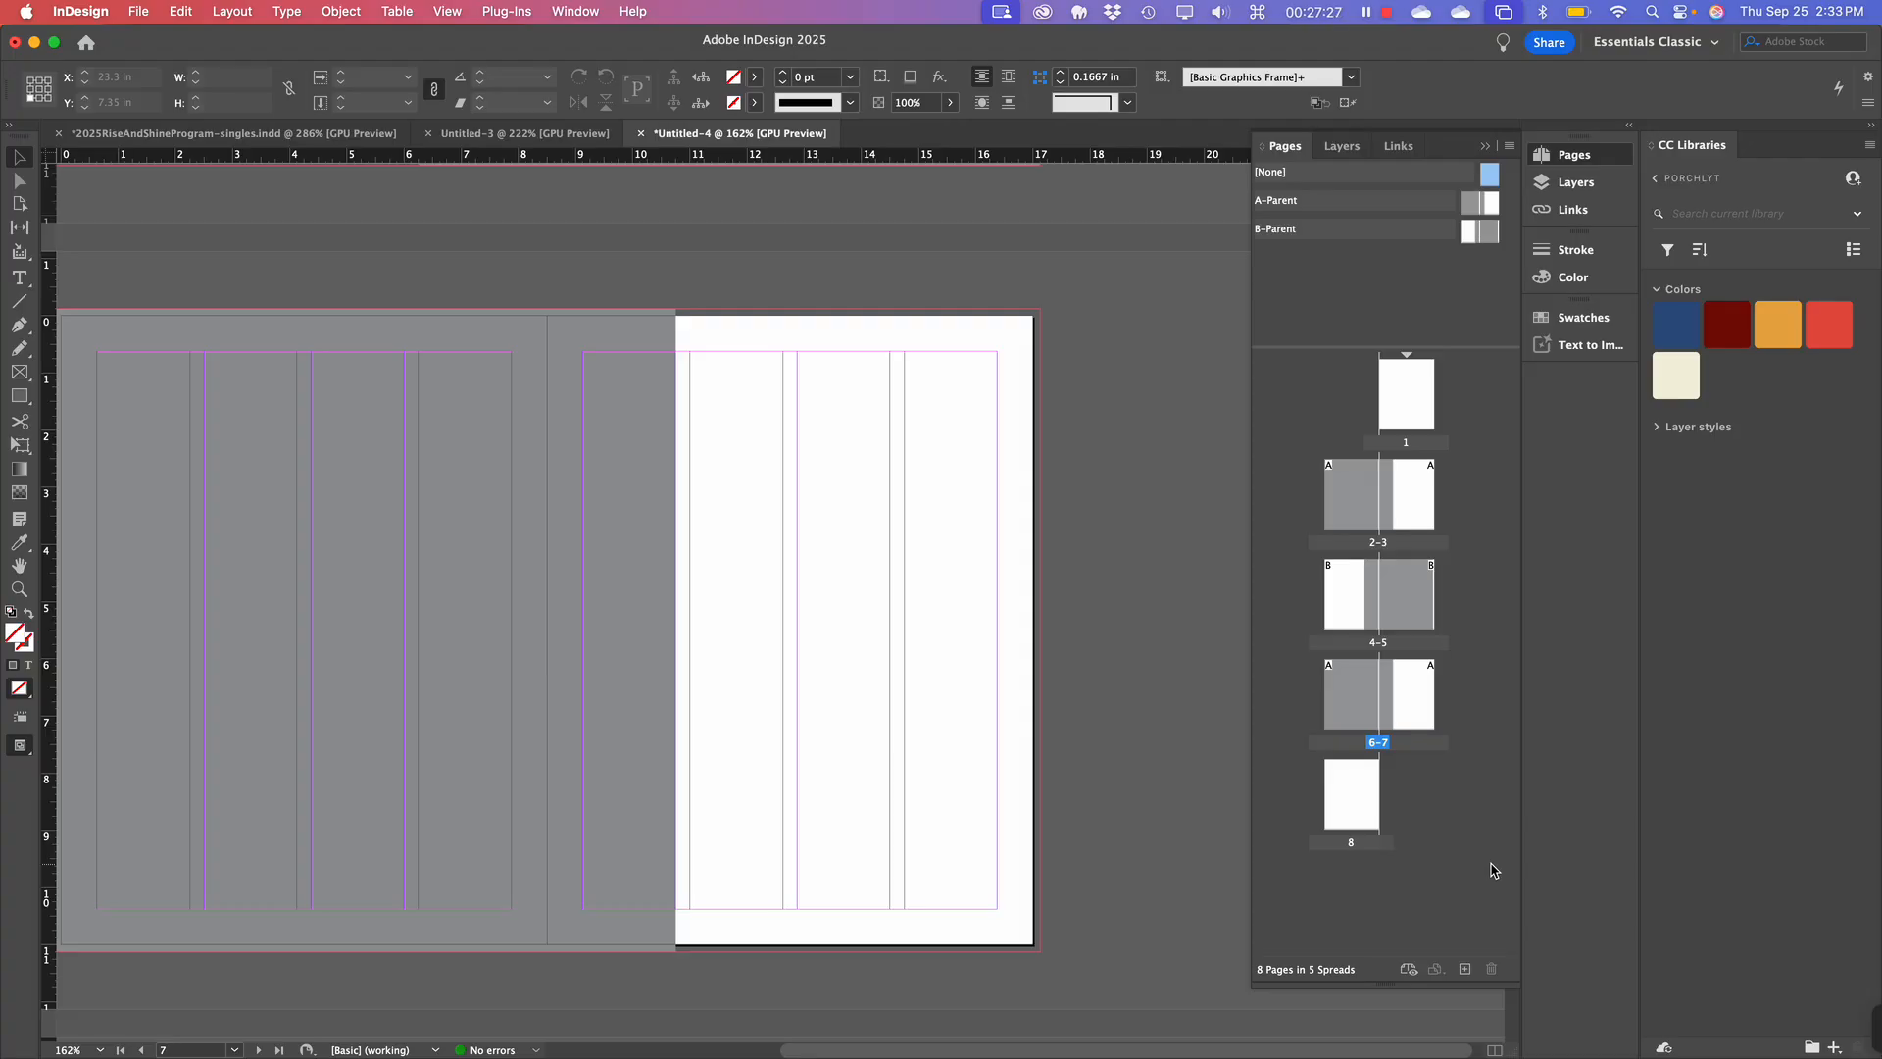
# Zoom out slightly and scroll through the spreads to review the result.
pyautogui.hscroll(-3, 523, 841)
pyautogui.scroll(-1, 524, 842)
pyautogui.hscroll(1, 524, 841)
pyautogui.scroll(1, 524, 841)
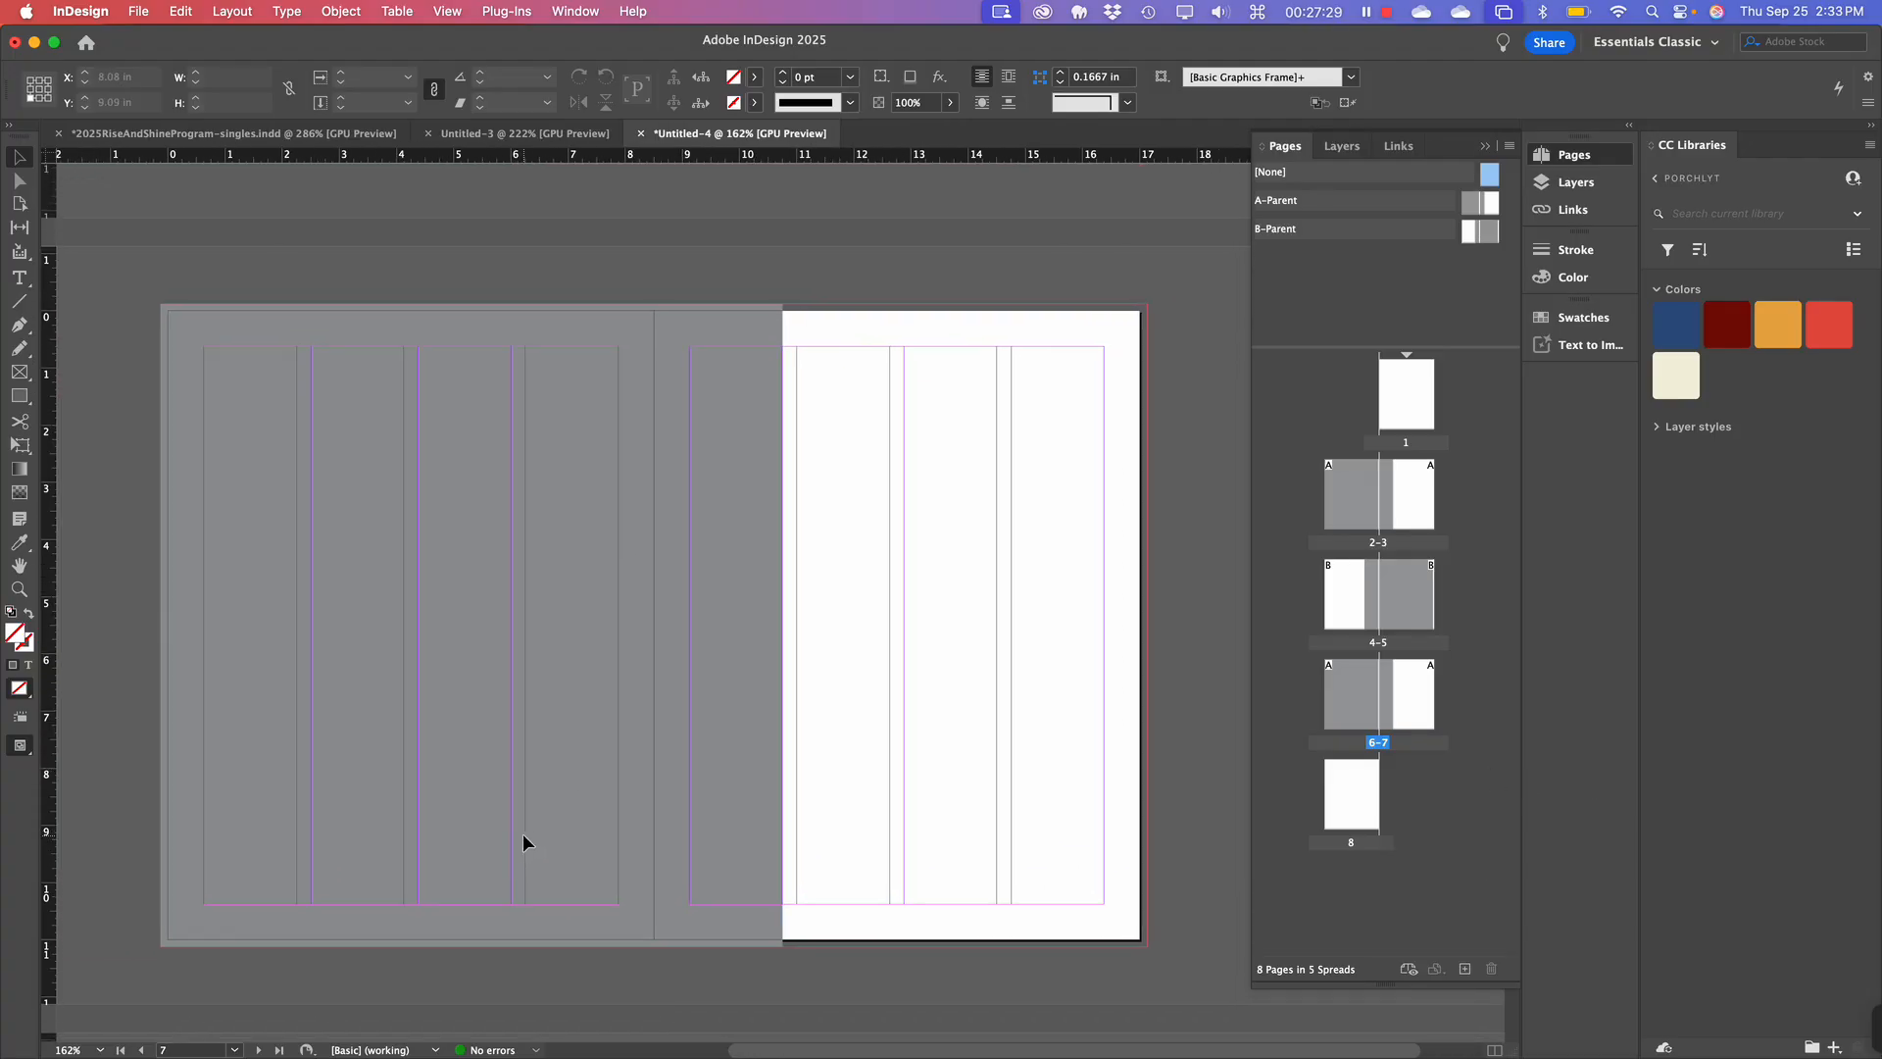
pyautogui.press('super+minus')
pyautogui.scroll(5, 524, 841)
pyautogui.scroll(10, 522, 841)
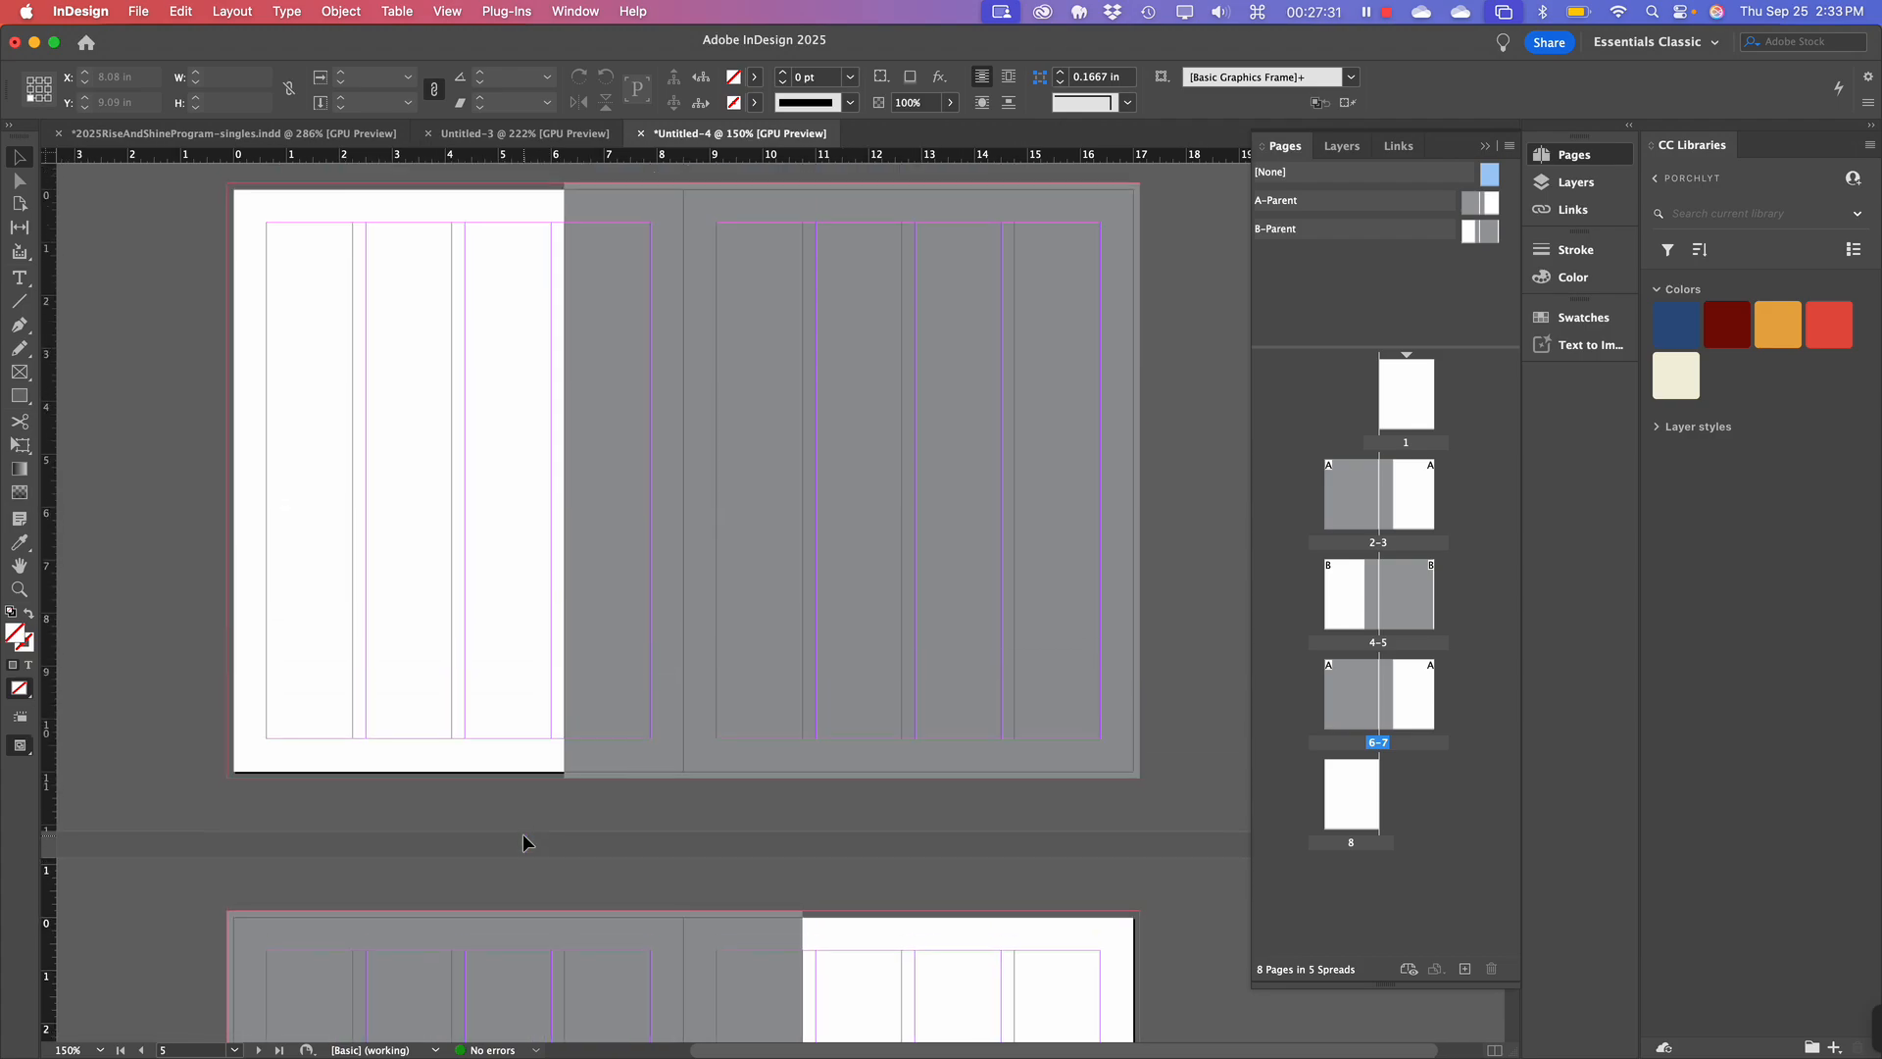
pyautogui.scroll(-10, 523, 841)
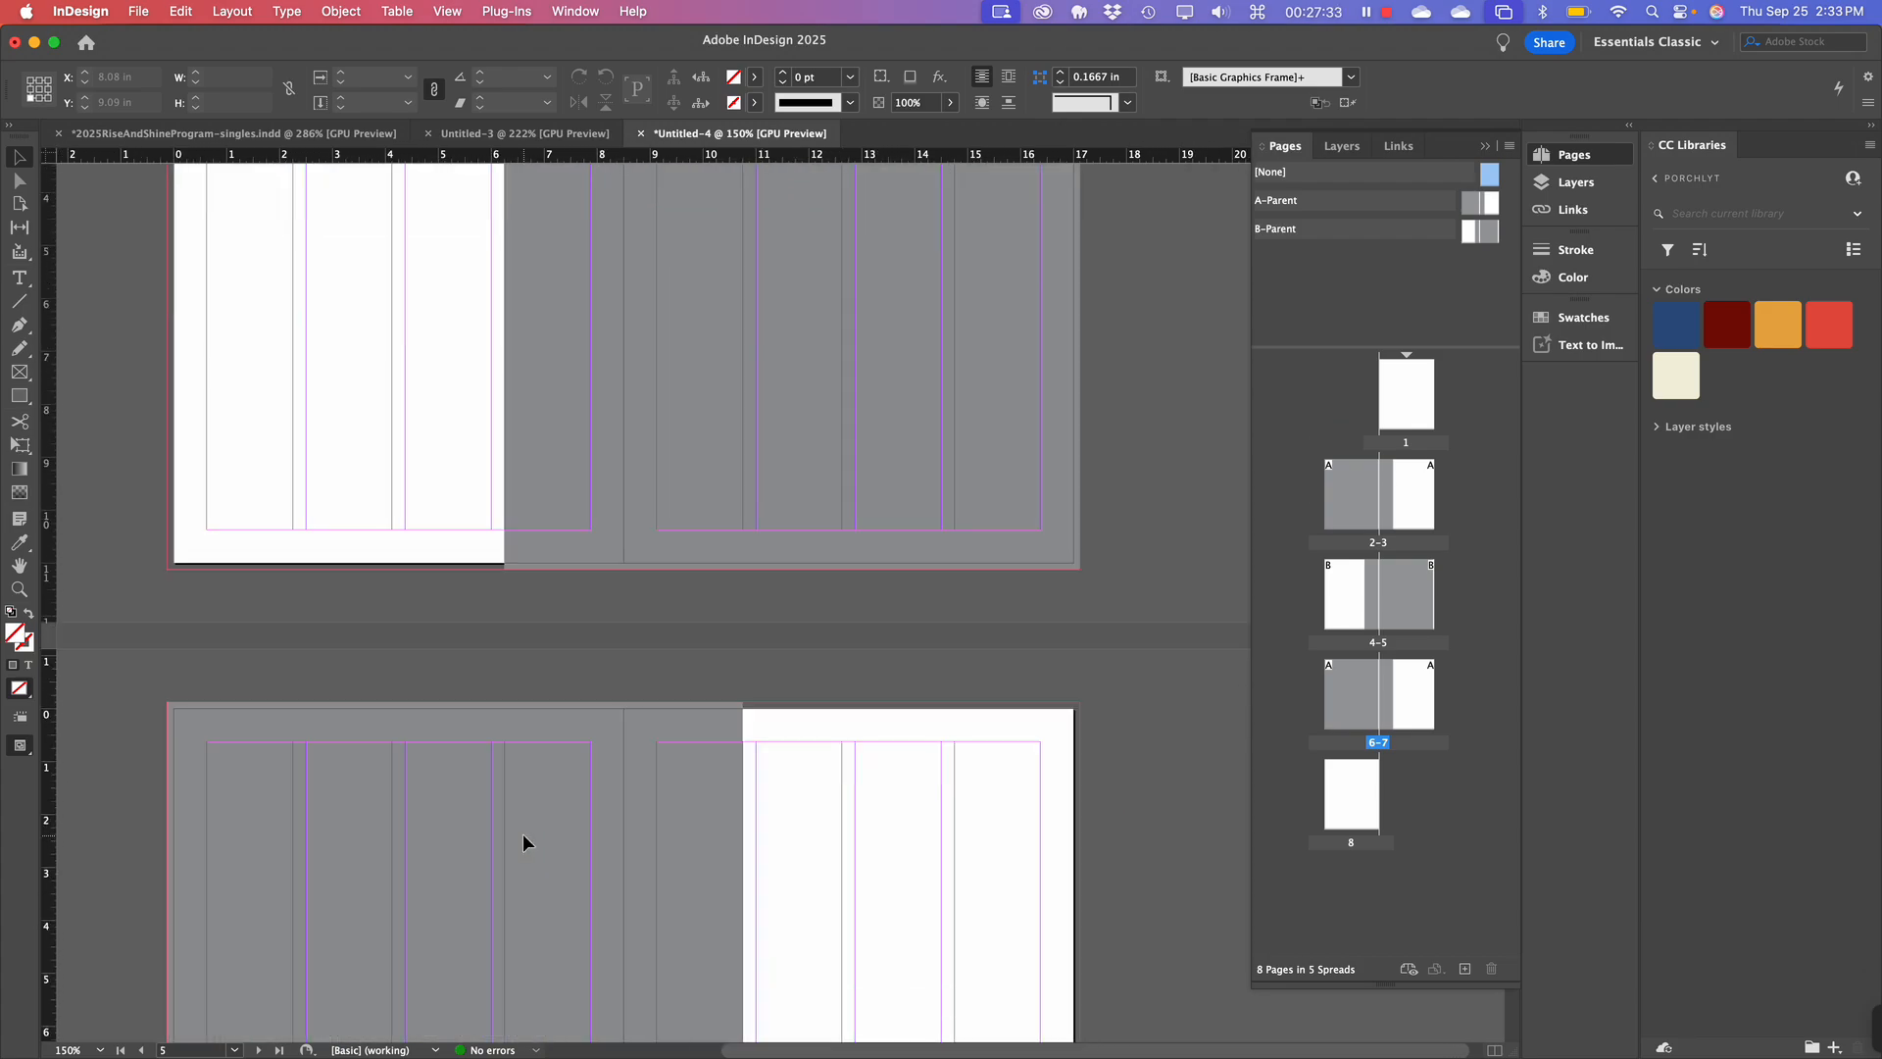
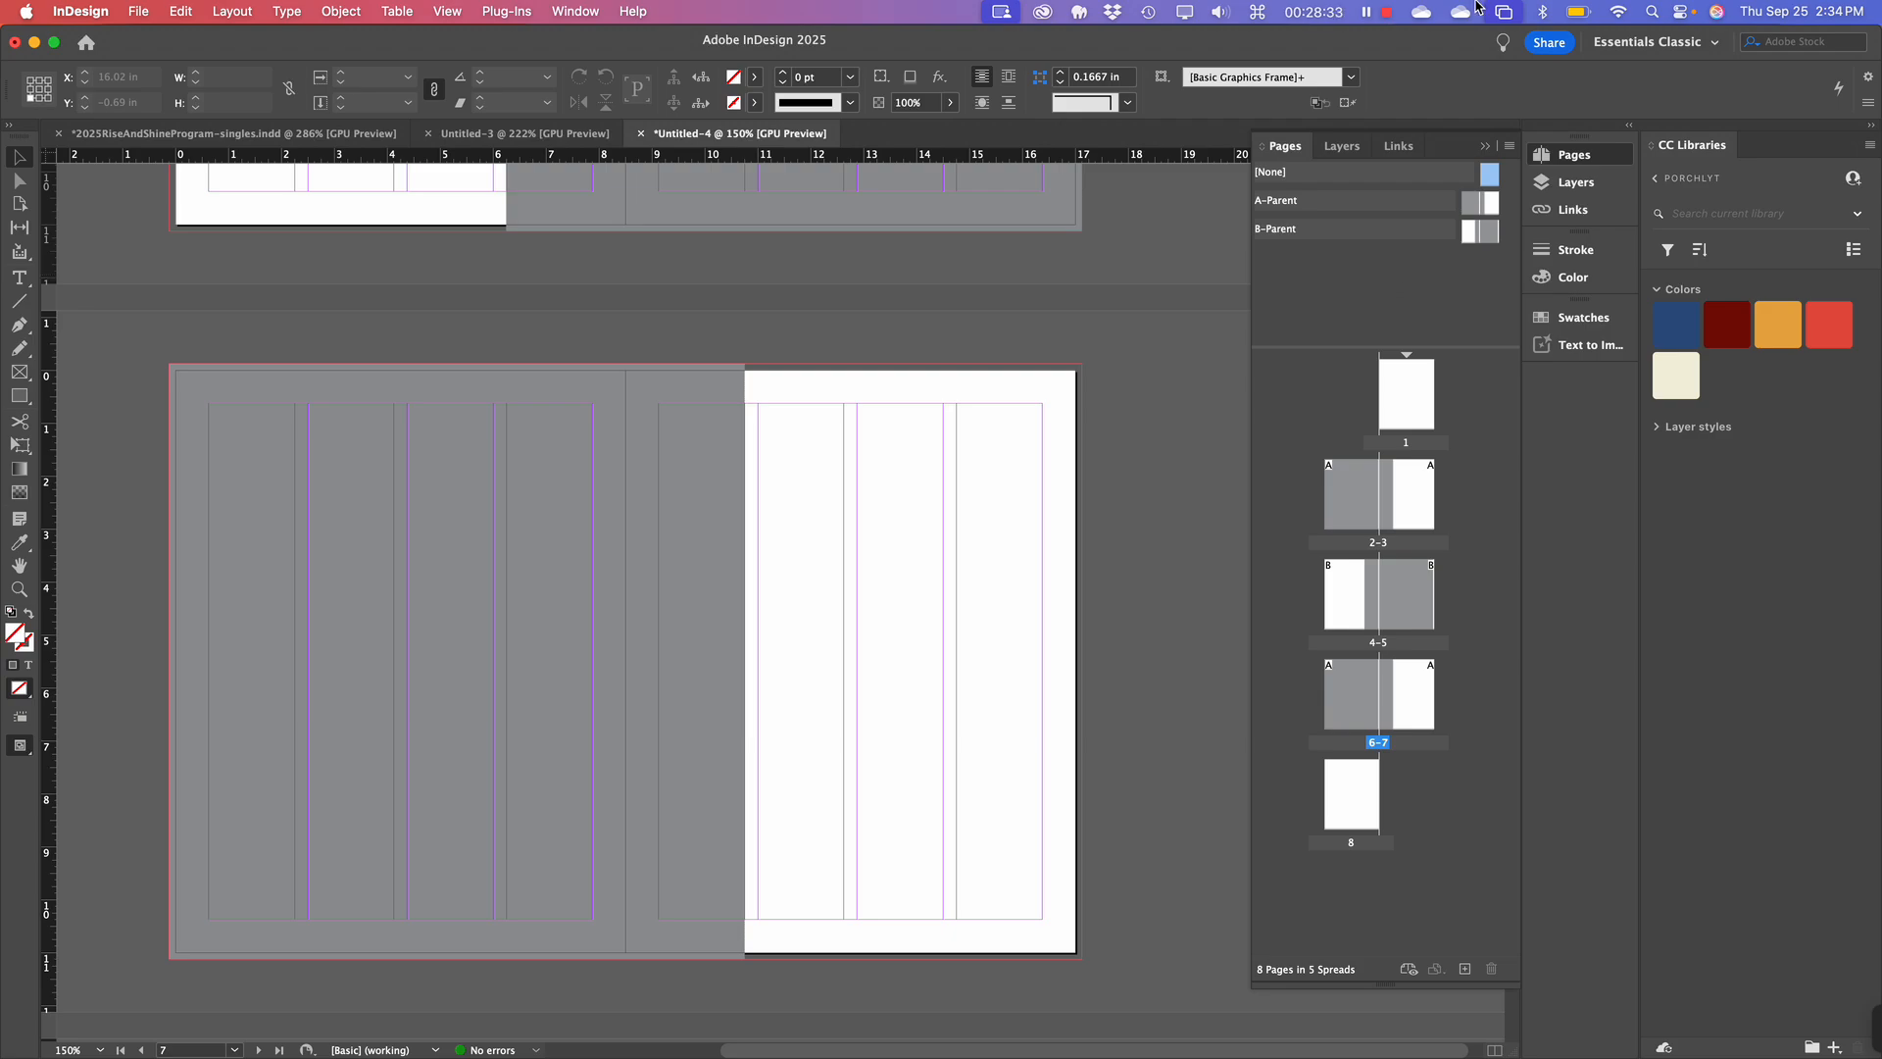
# Target spread 2–3 and override the grey parent background frame on page 2.
pyautogui.scroll(5, 928, 421)
pyautogui.scroll(12, 927, 420)
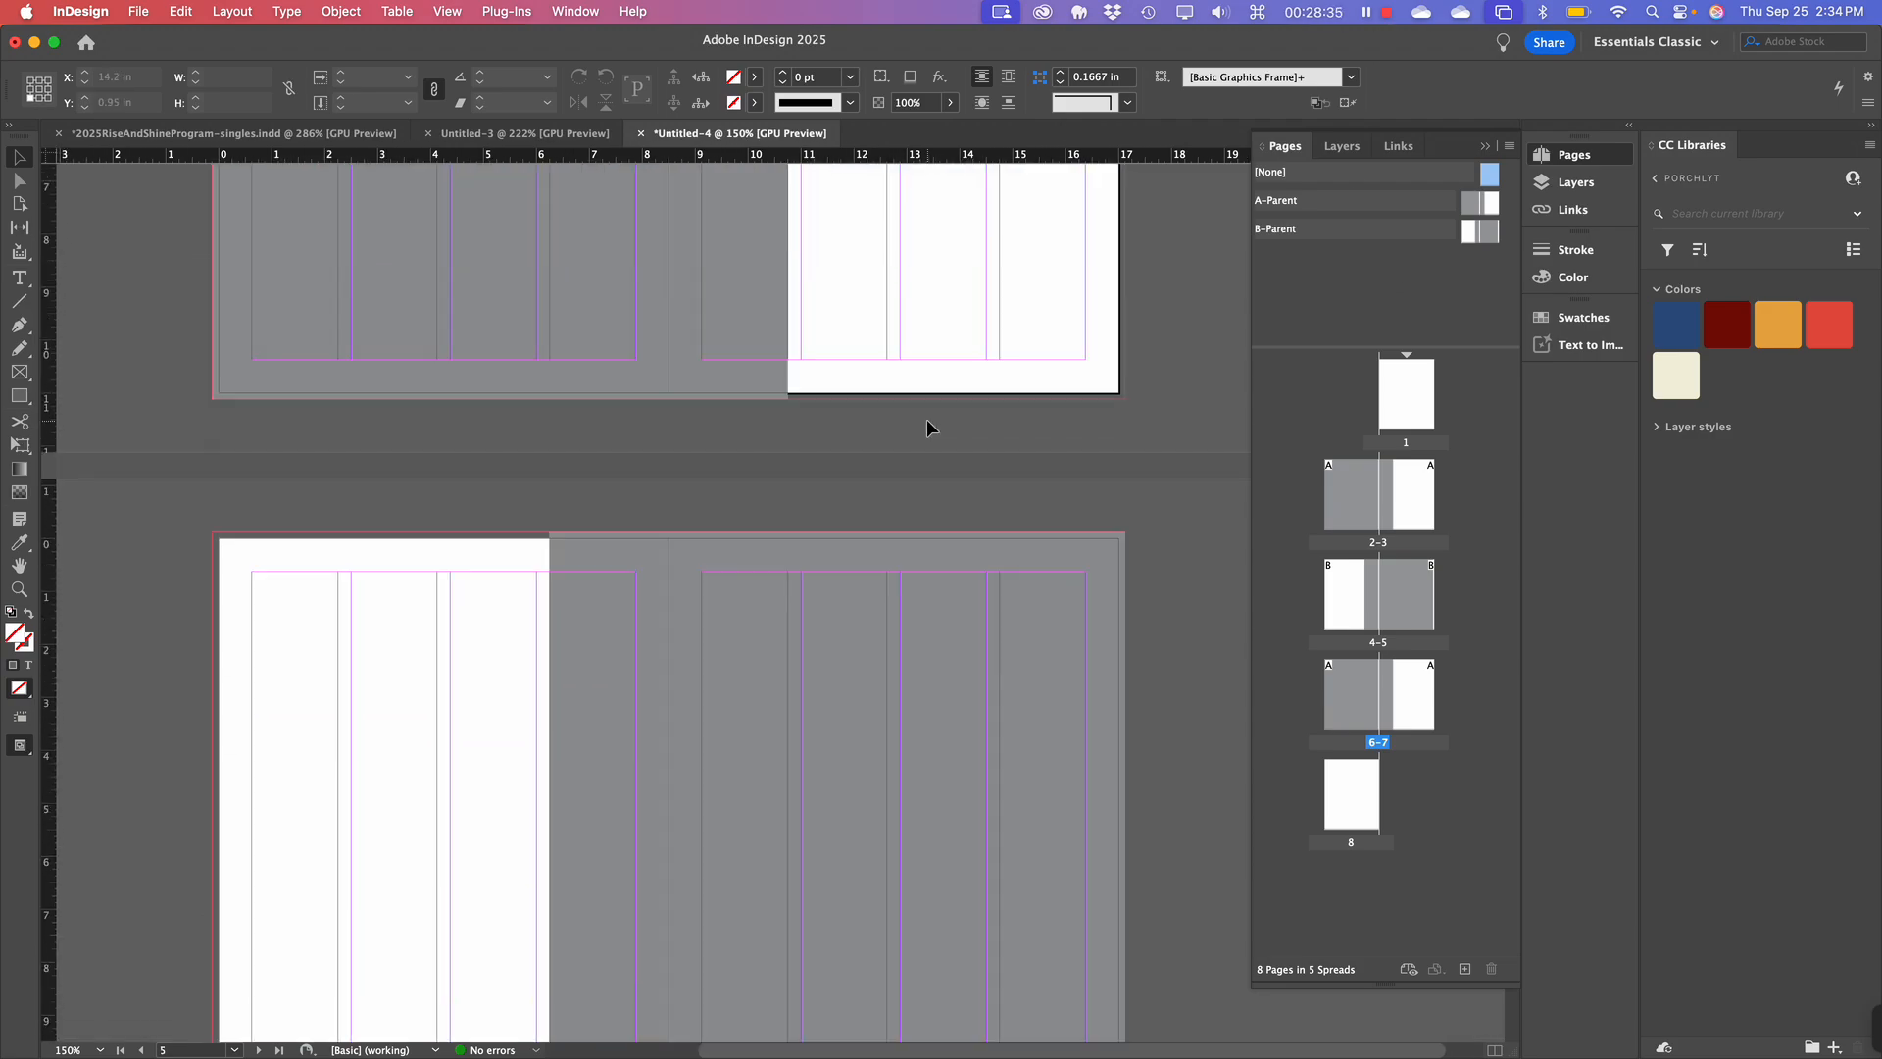
pyautogui.scroll(-4, 926, 420)
pyautogui.scroll(-1, 926, 419)
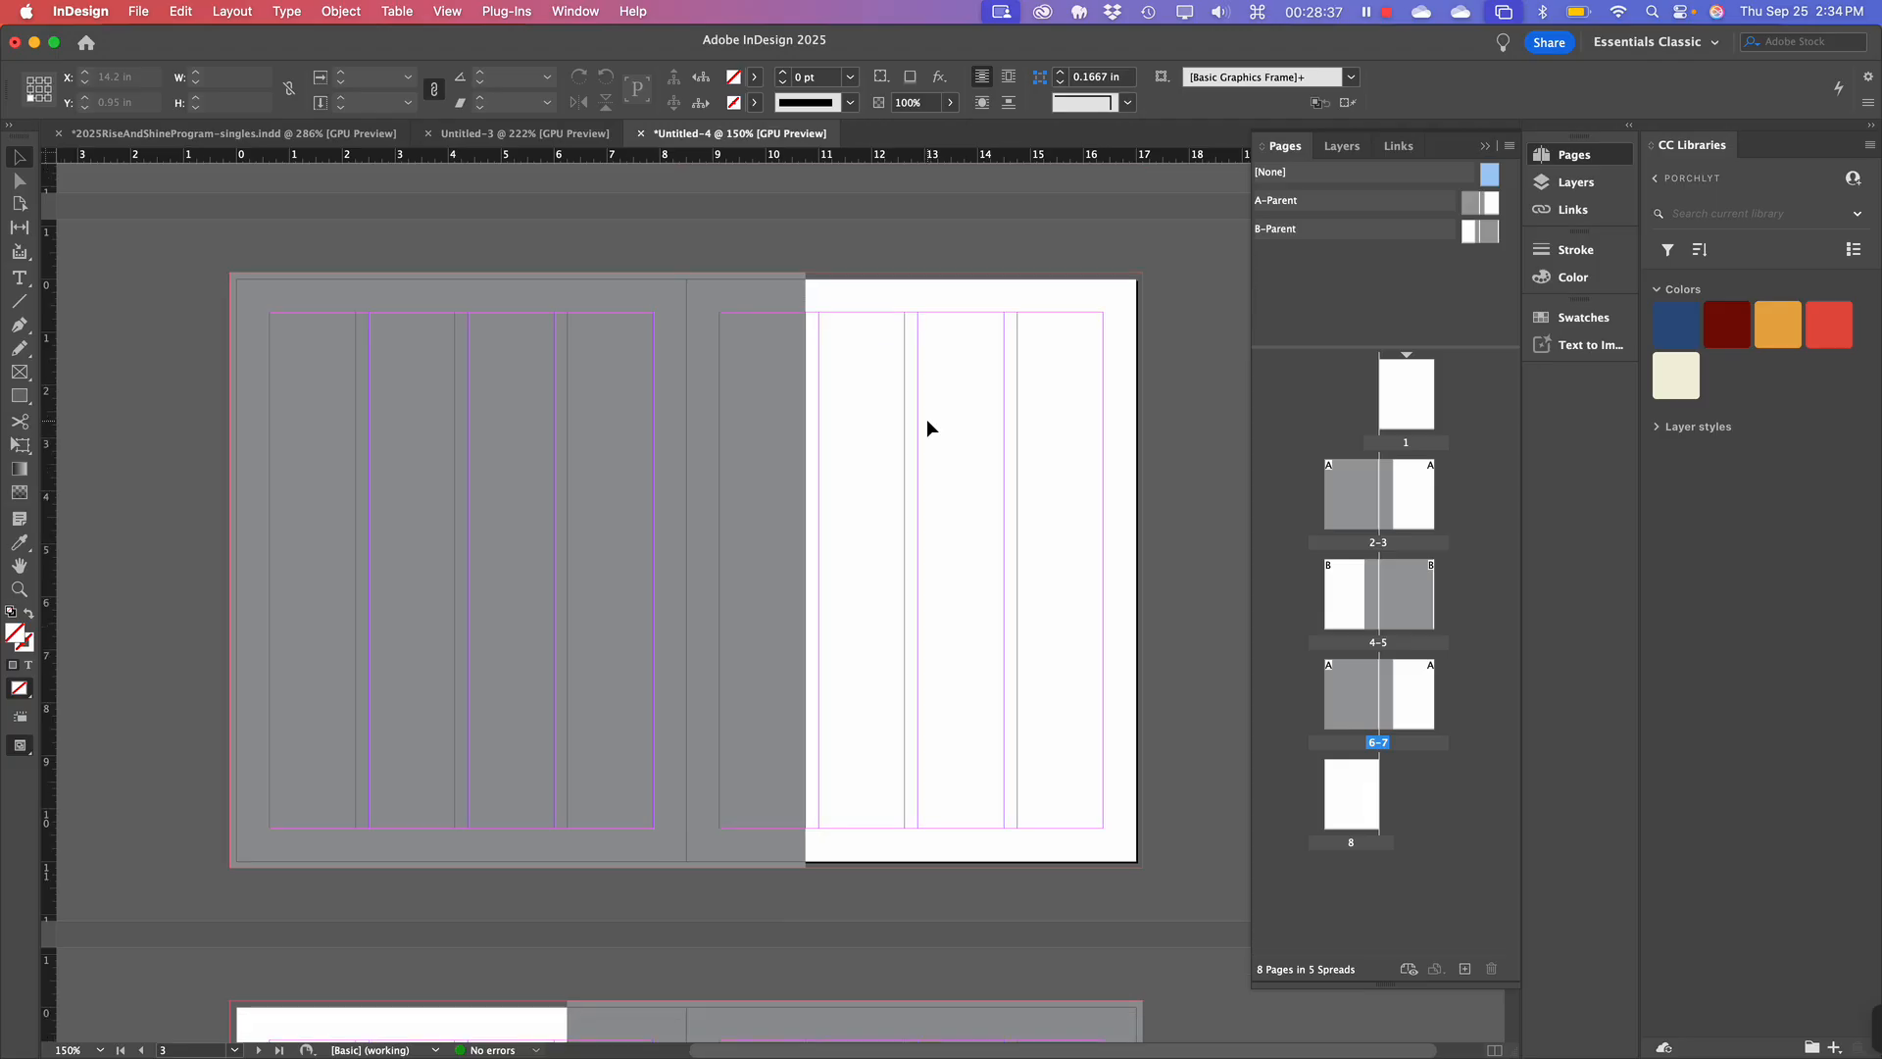
pyautogui.click(743, 420)
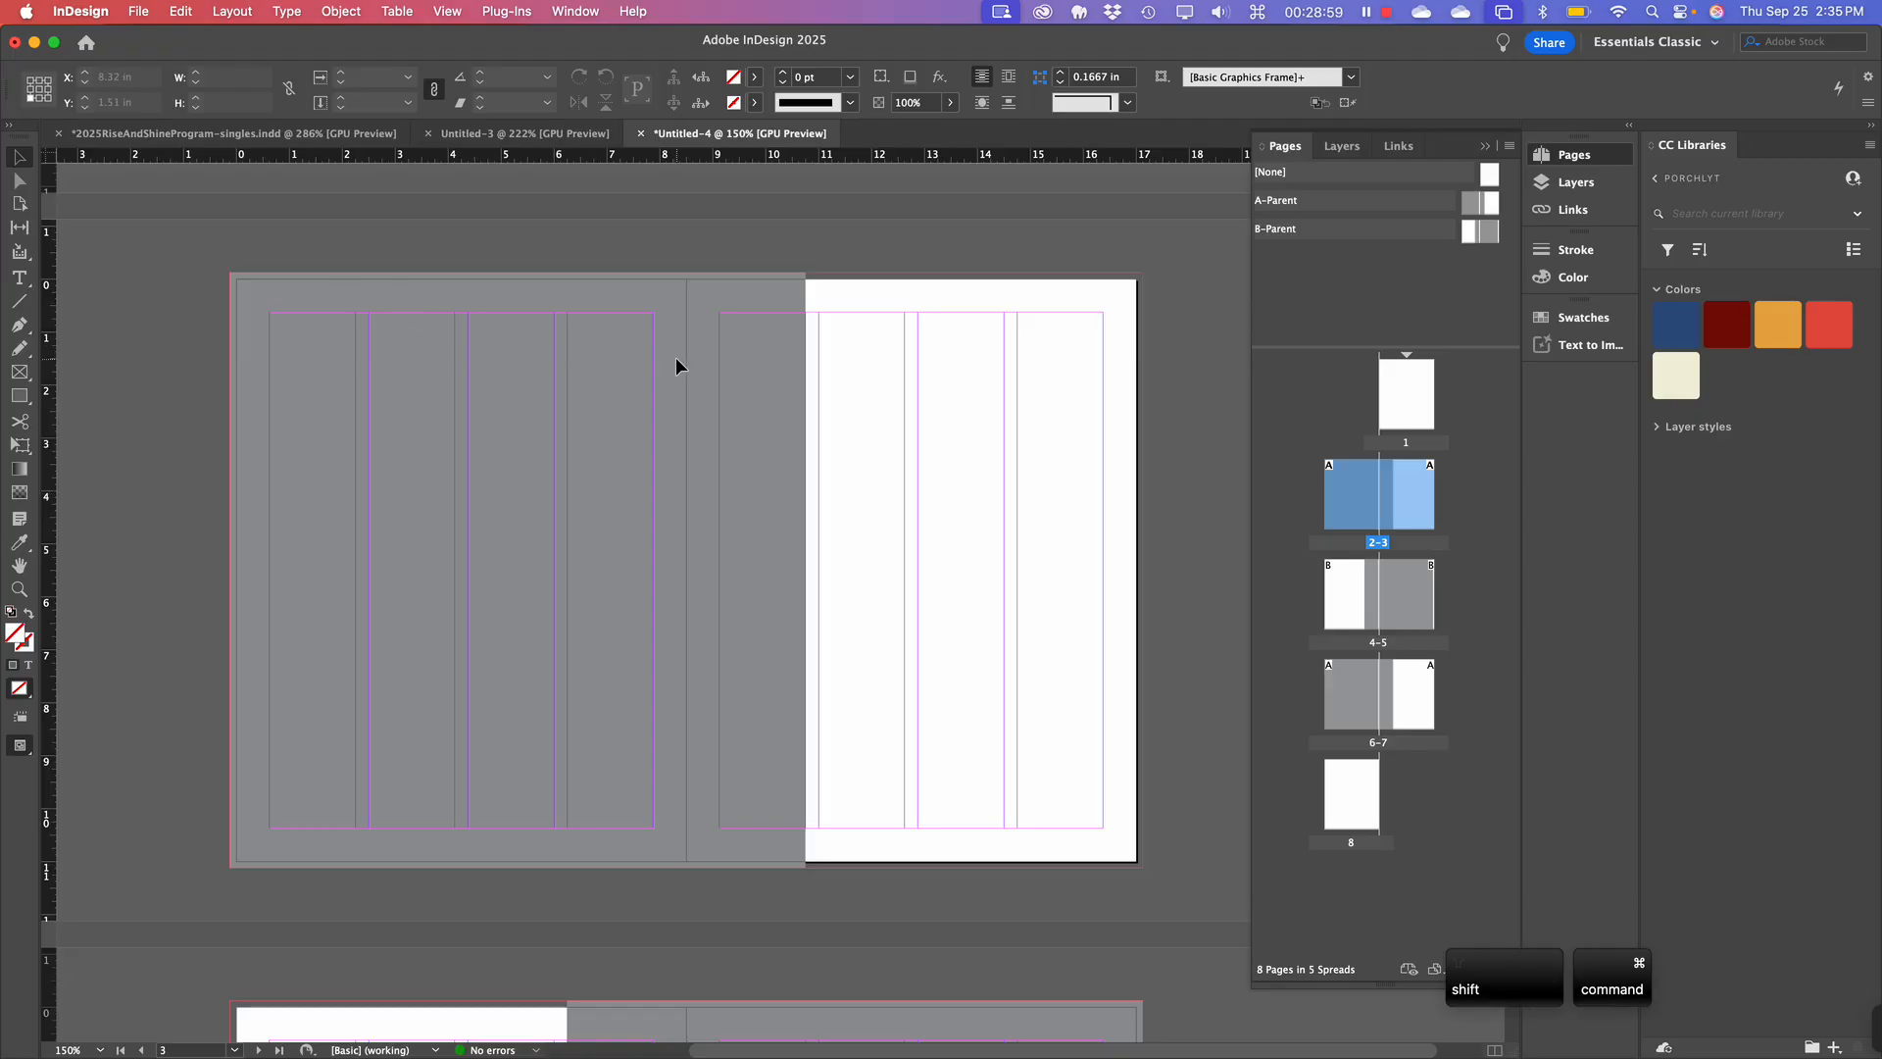
pyautogui.keyDown('shift'); pyautogui.keyDown('super'); pyautogui.click(604, 338); pyautogui.keyUp('super'); pyautogui.keyUp('shift')
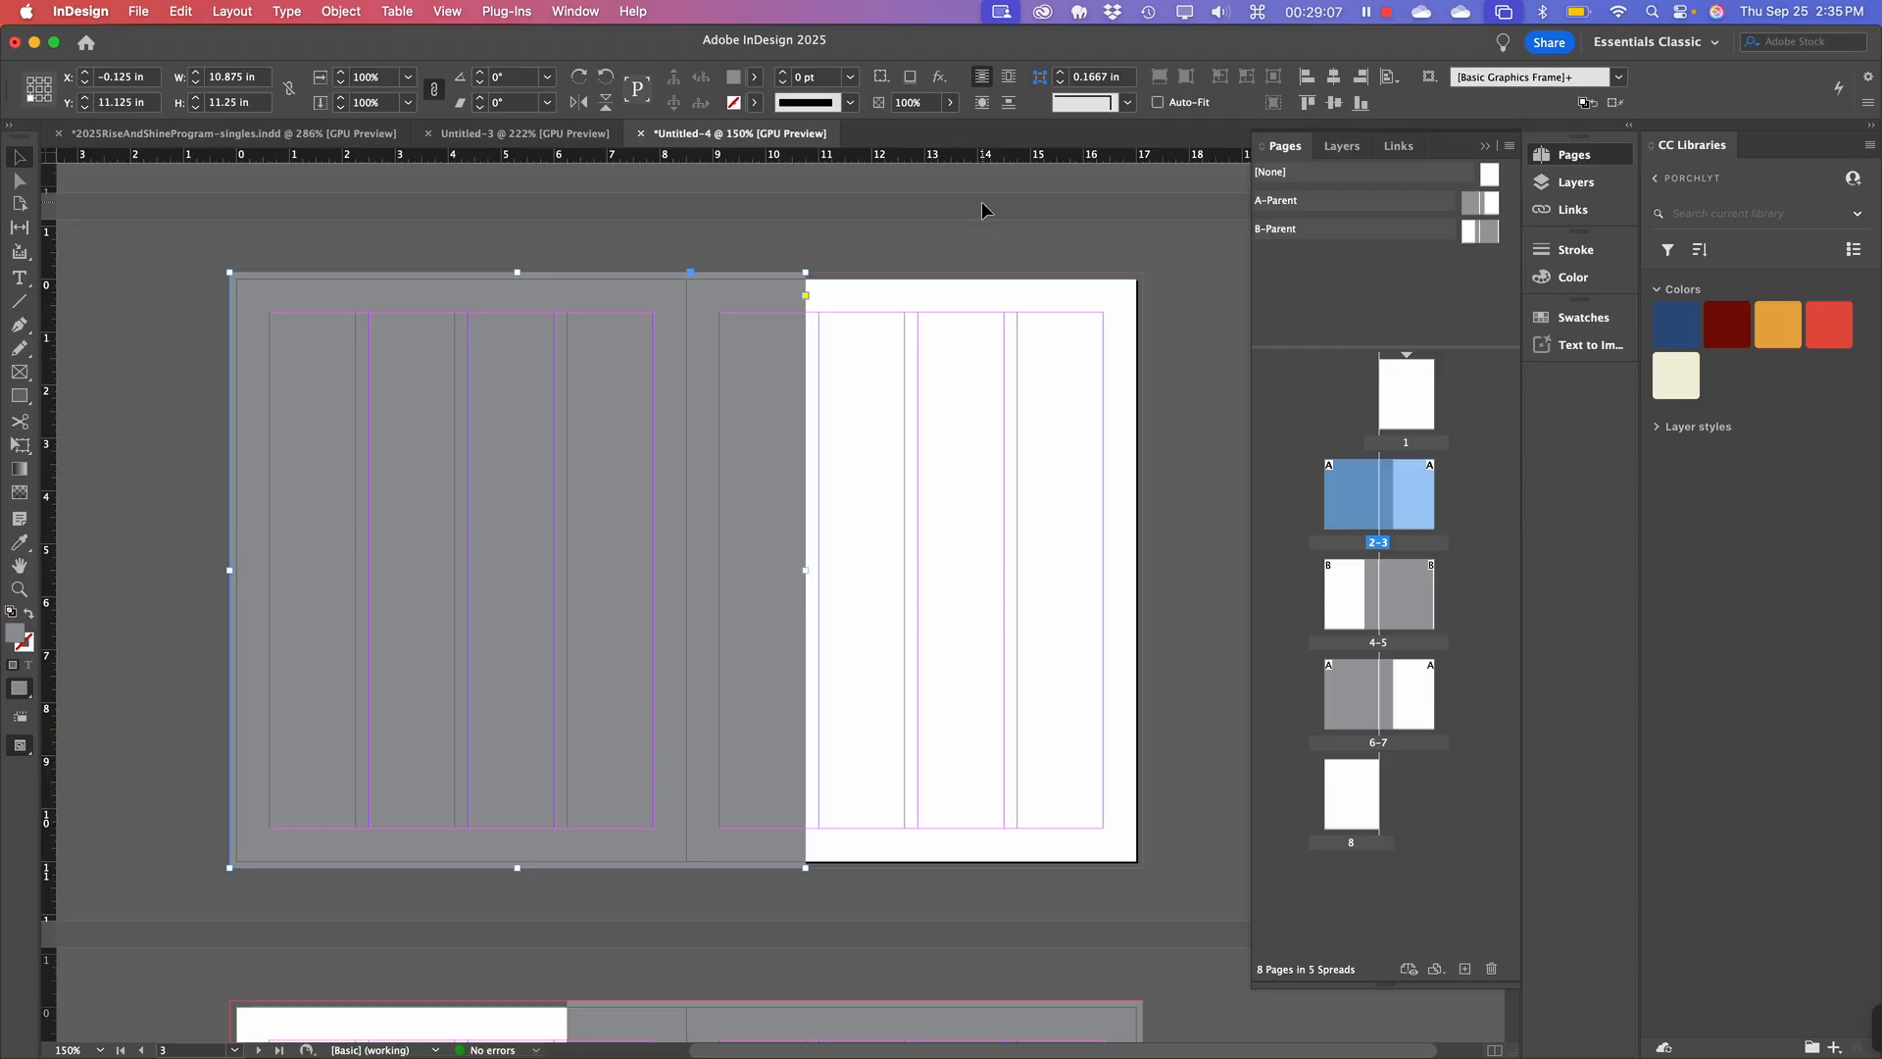
pyautogui.click(955, 227)
# Open unsplash.com in a new Chrome tab.
pyautogui.press('super+Tab')
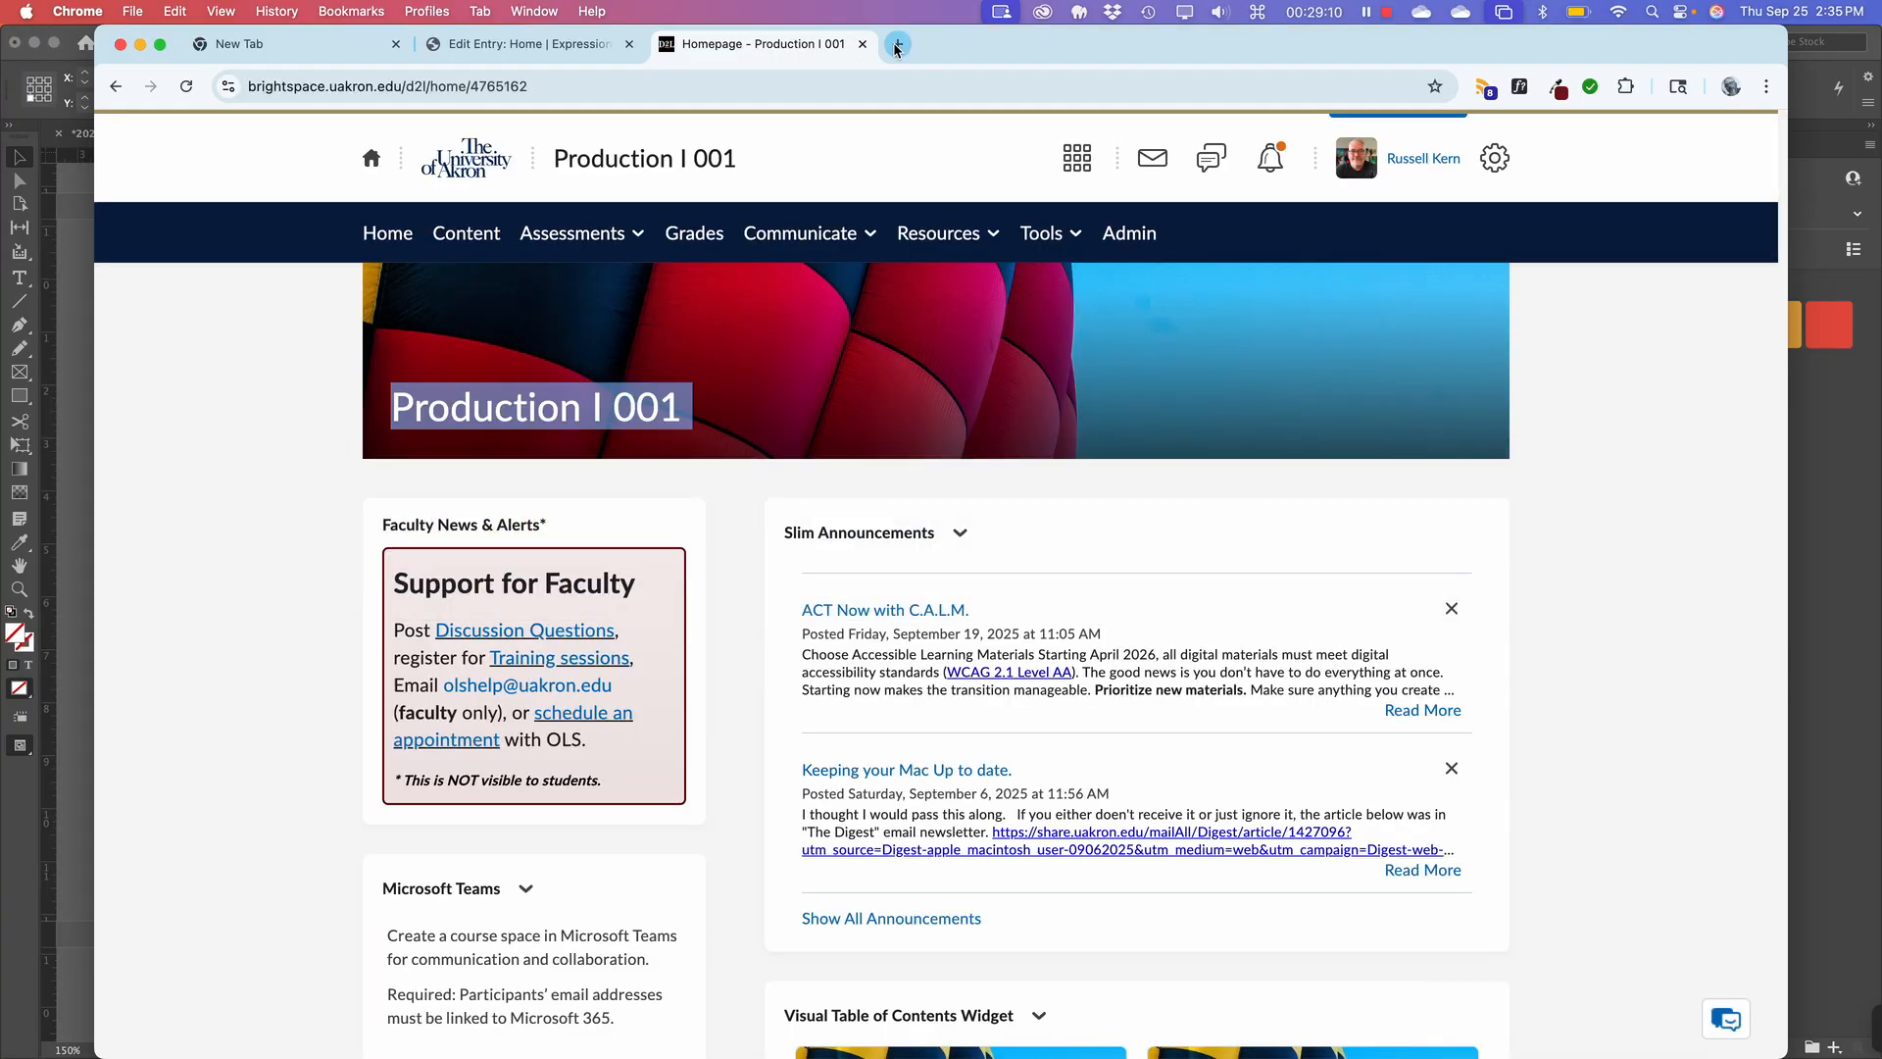
pyautogui.click(893, 45)
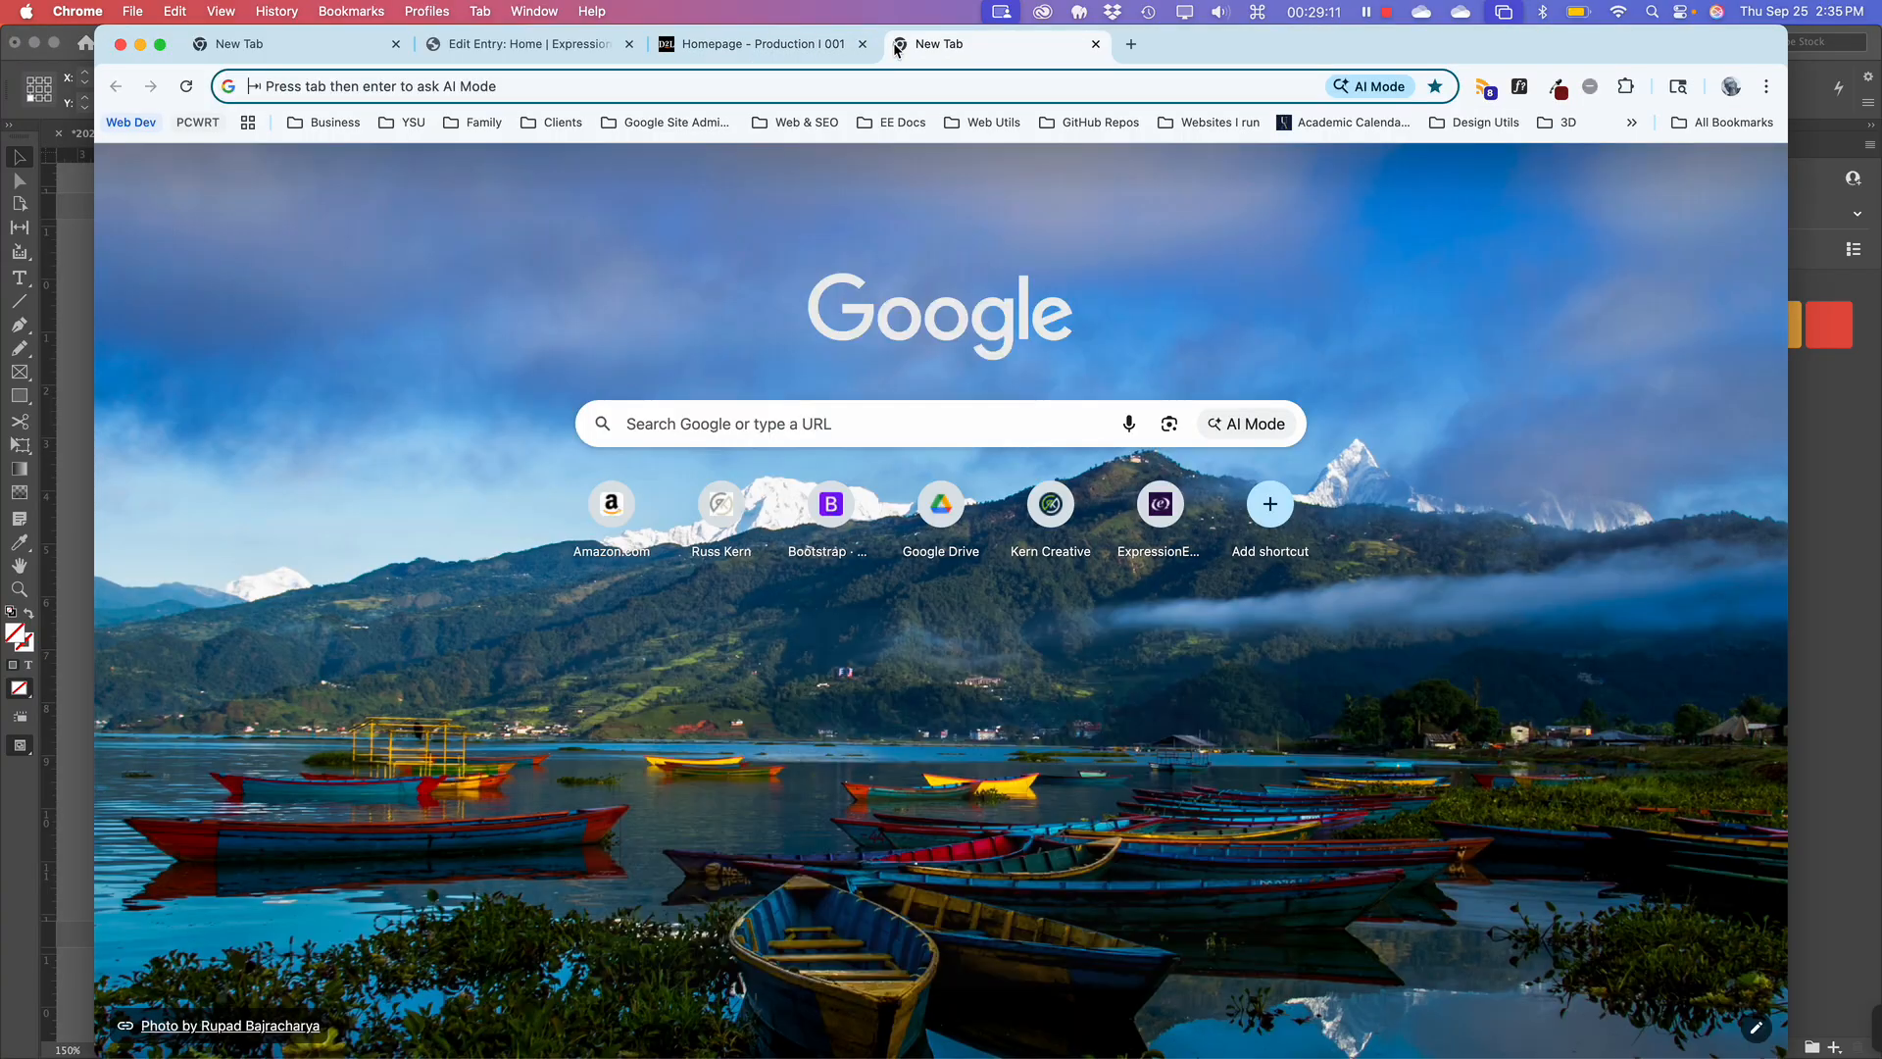
pyautogui.write('p')
pyautogui.press('BackSpace')
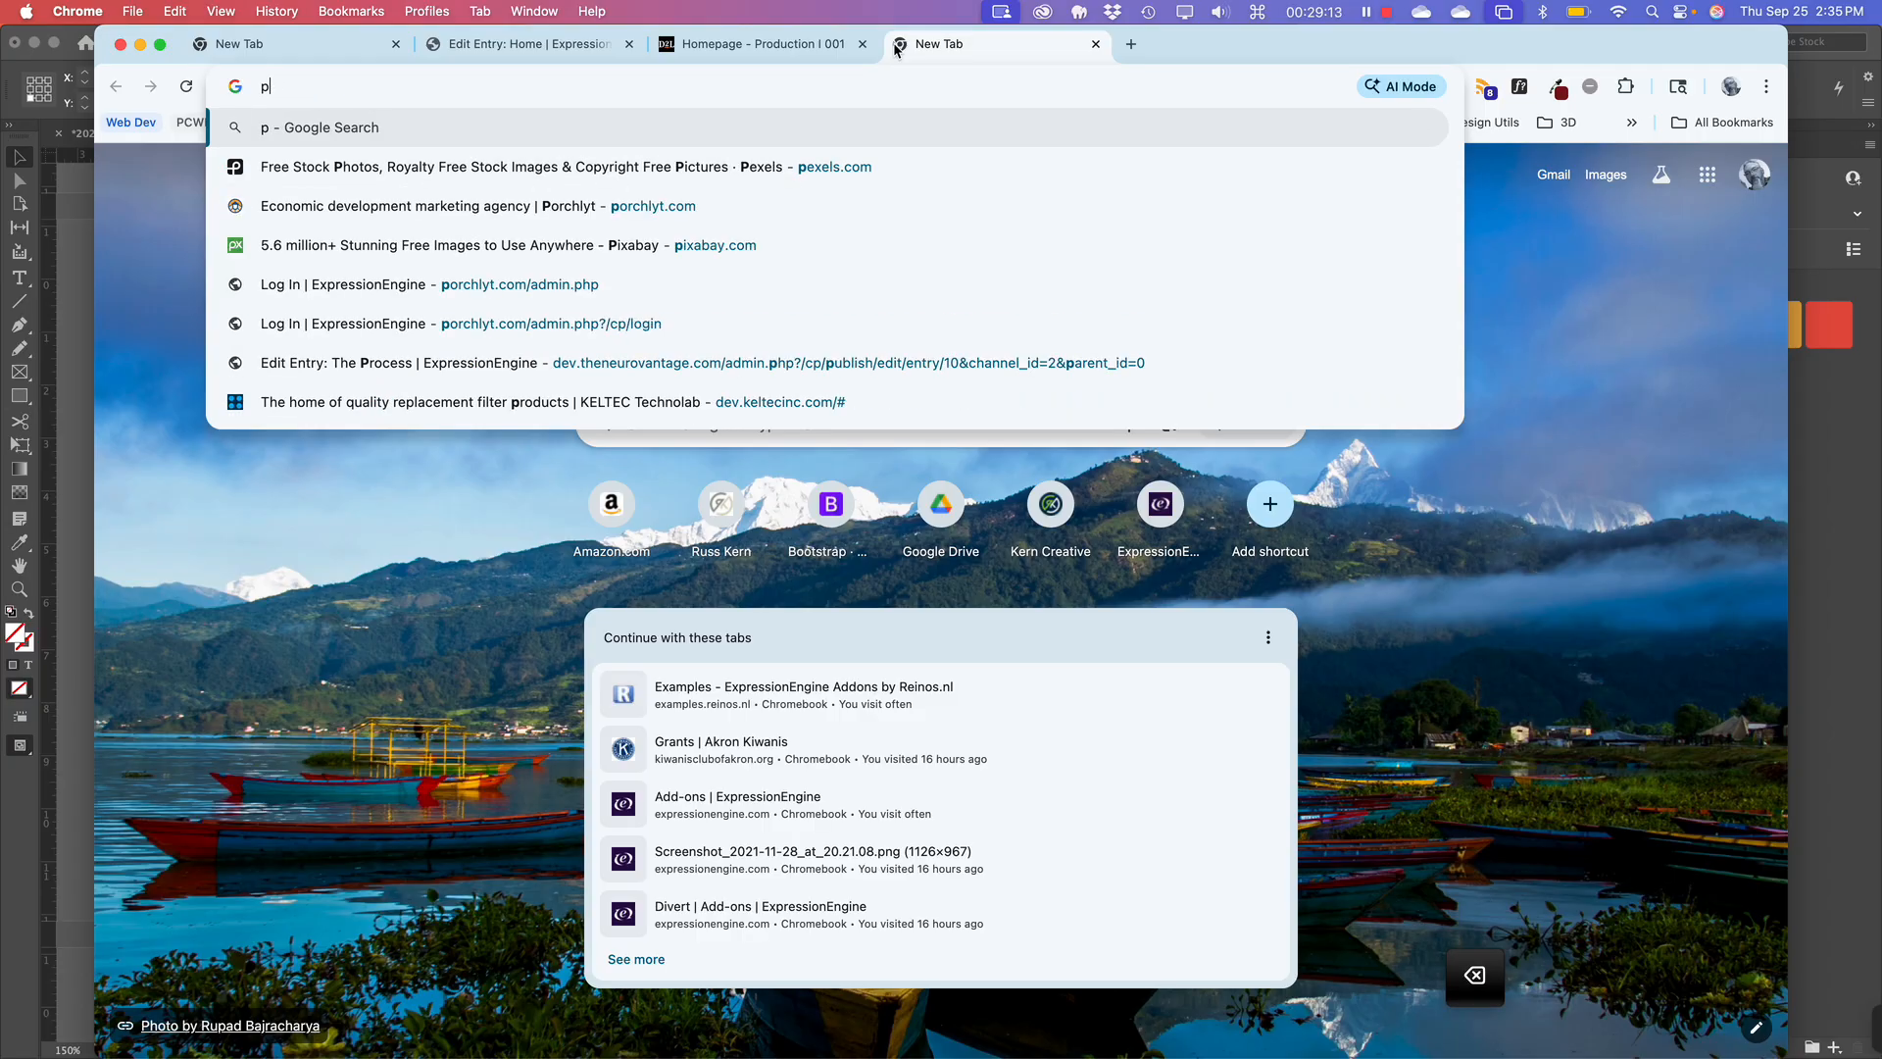
pyautogui.press('BackSpace')
pyautogui.write('unspla')
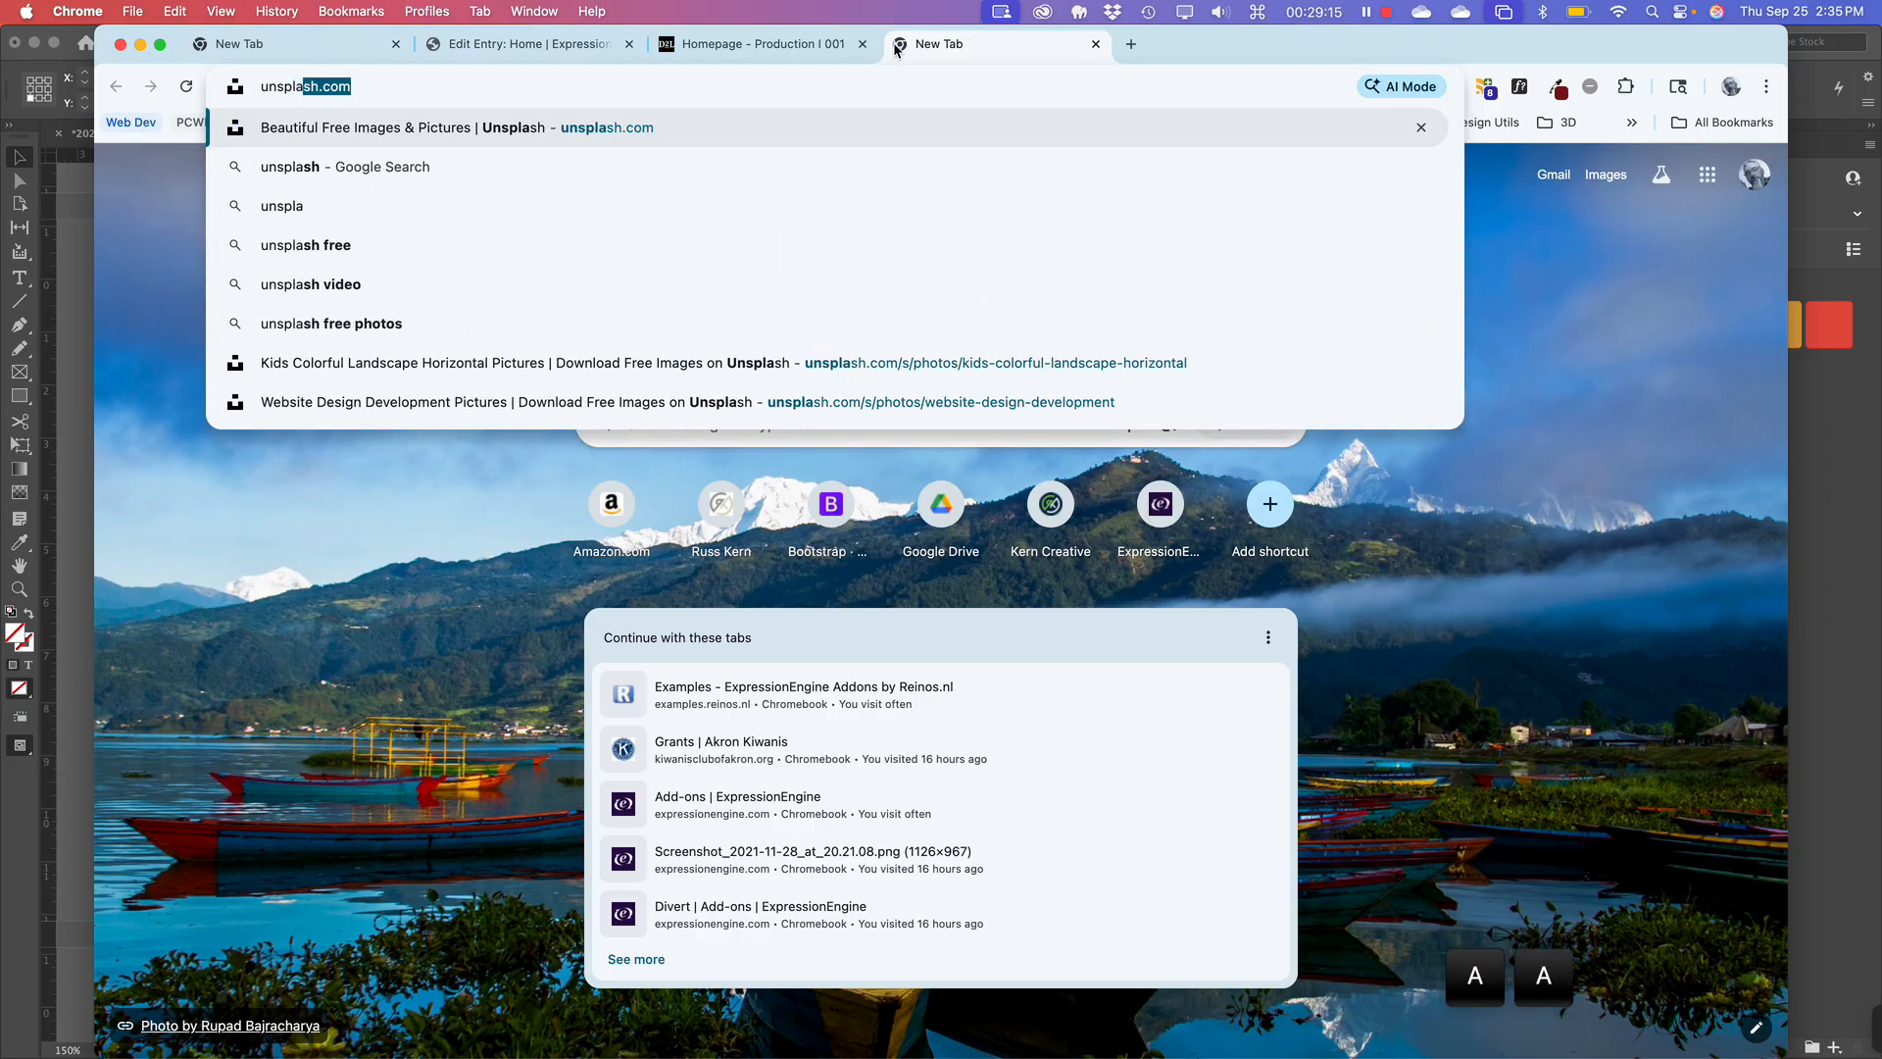
pyautogui.write('sh.com')
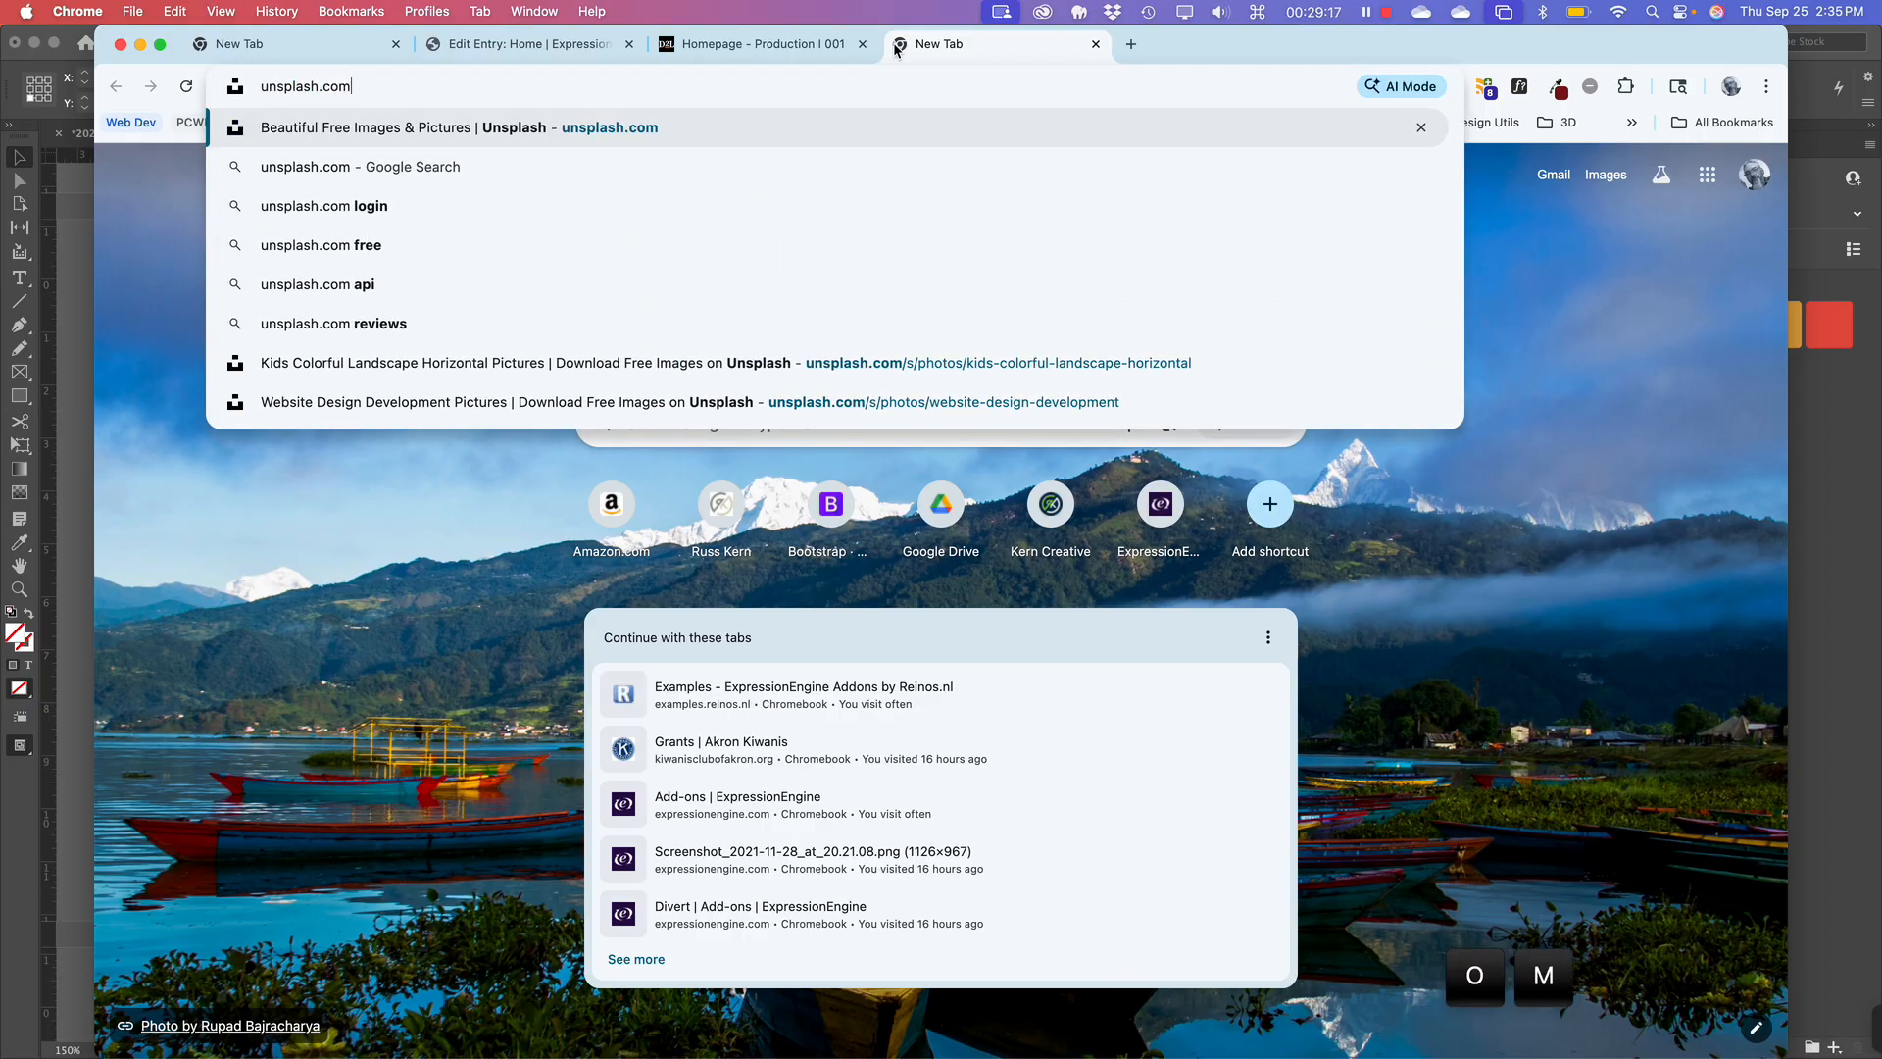
pyautogui.press('Return')
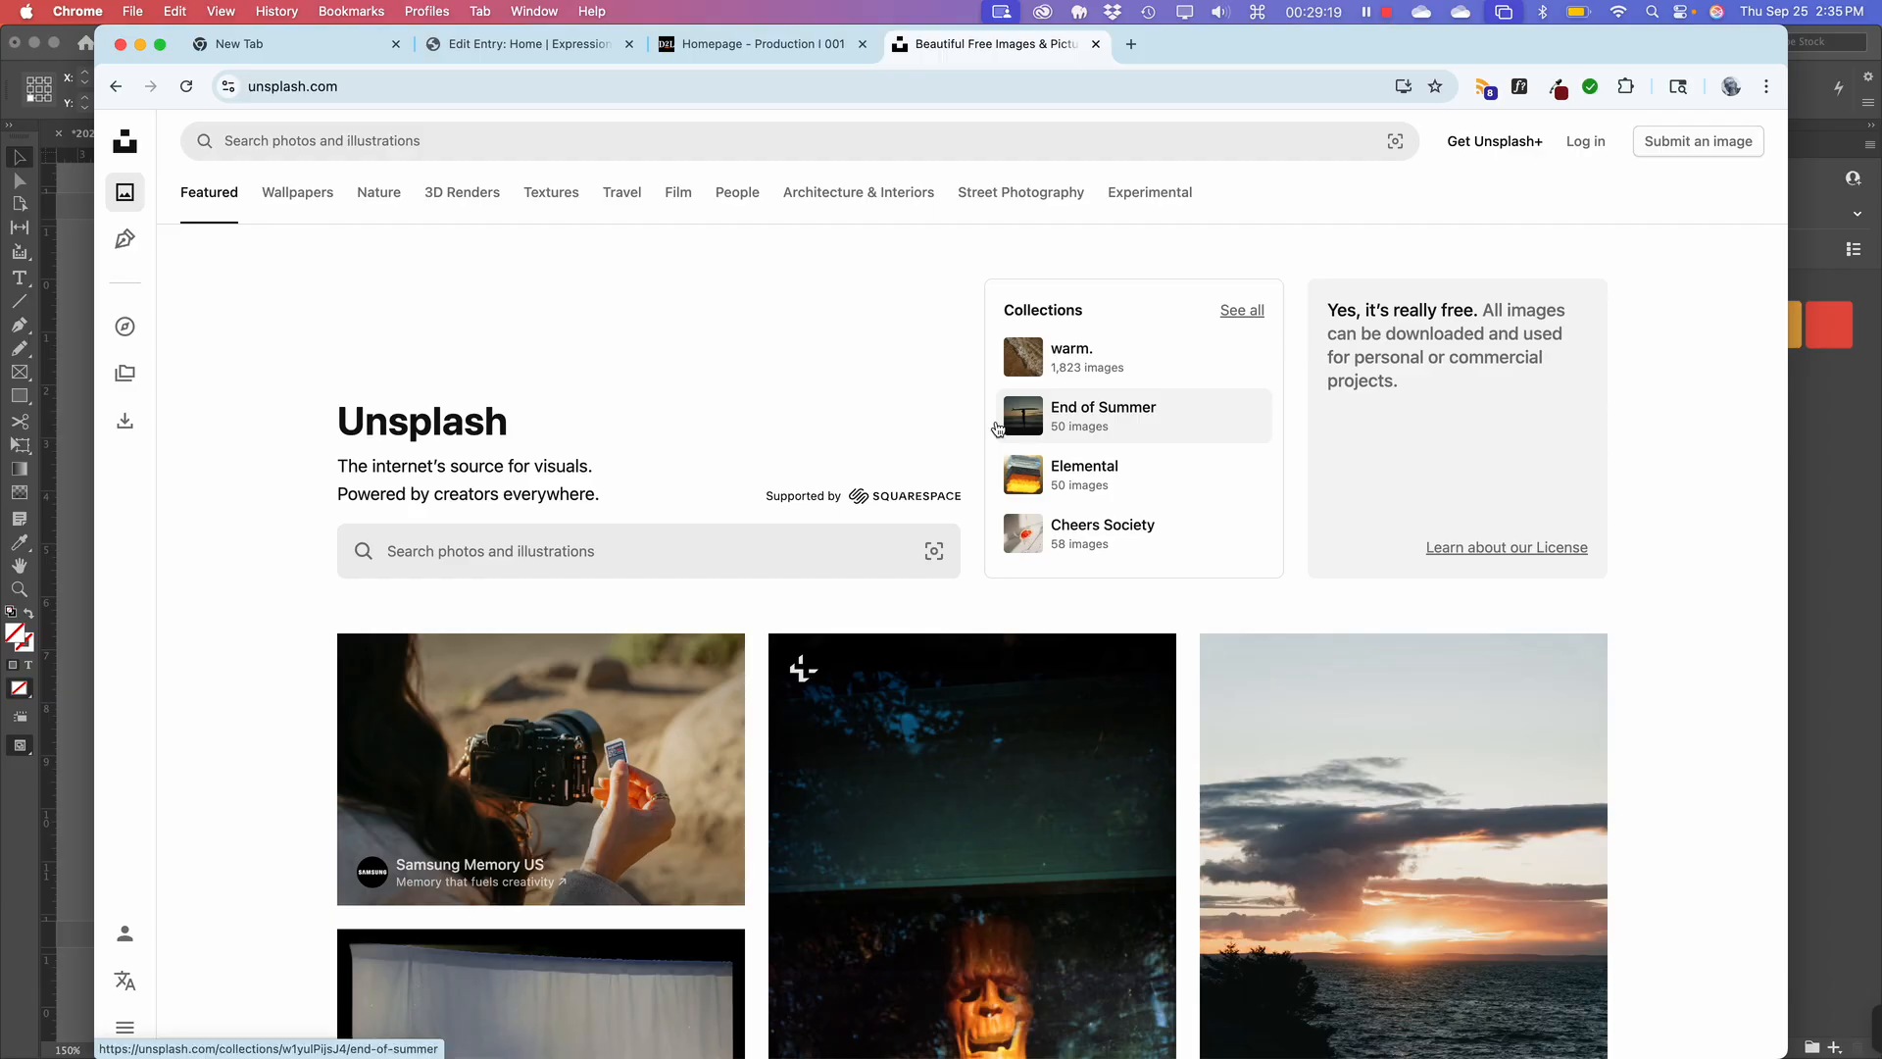
# Download the close-up yellow-beaked blackbird photo and return to InDesign.
pyautogui.scroll(-10, 799, 647)
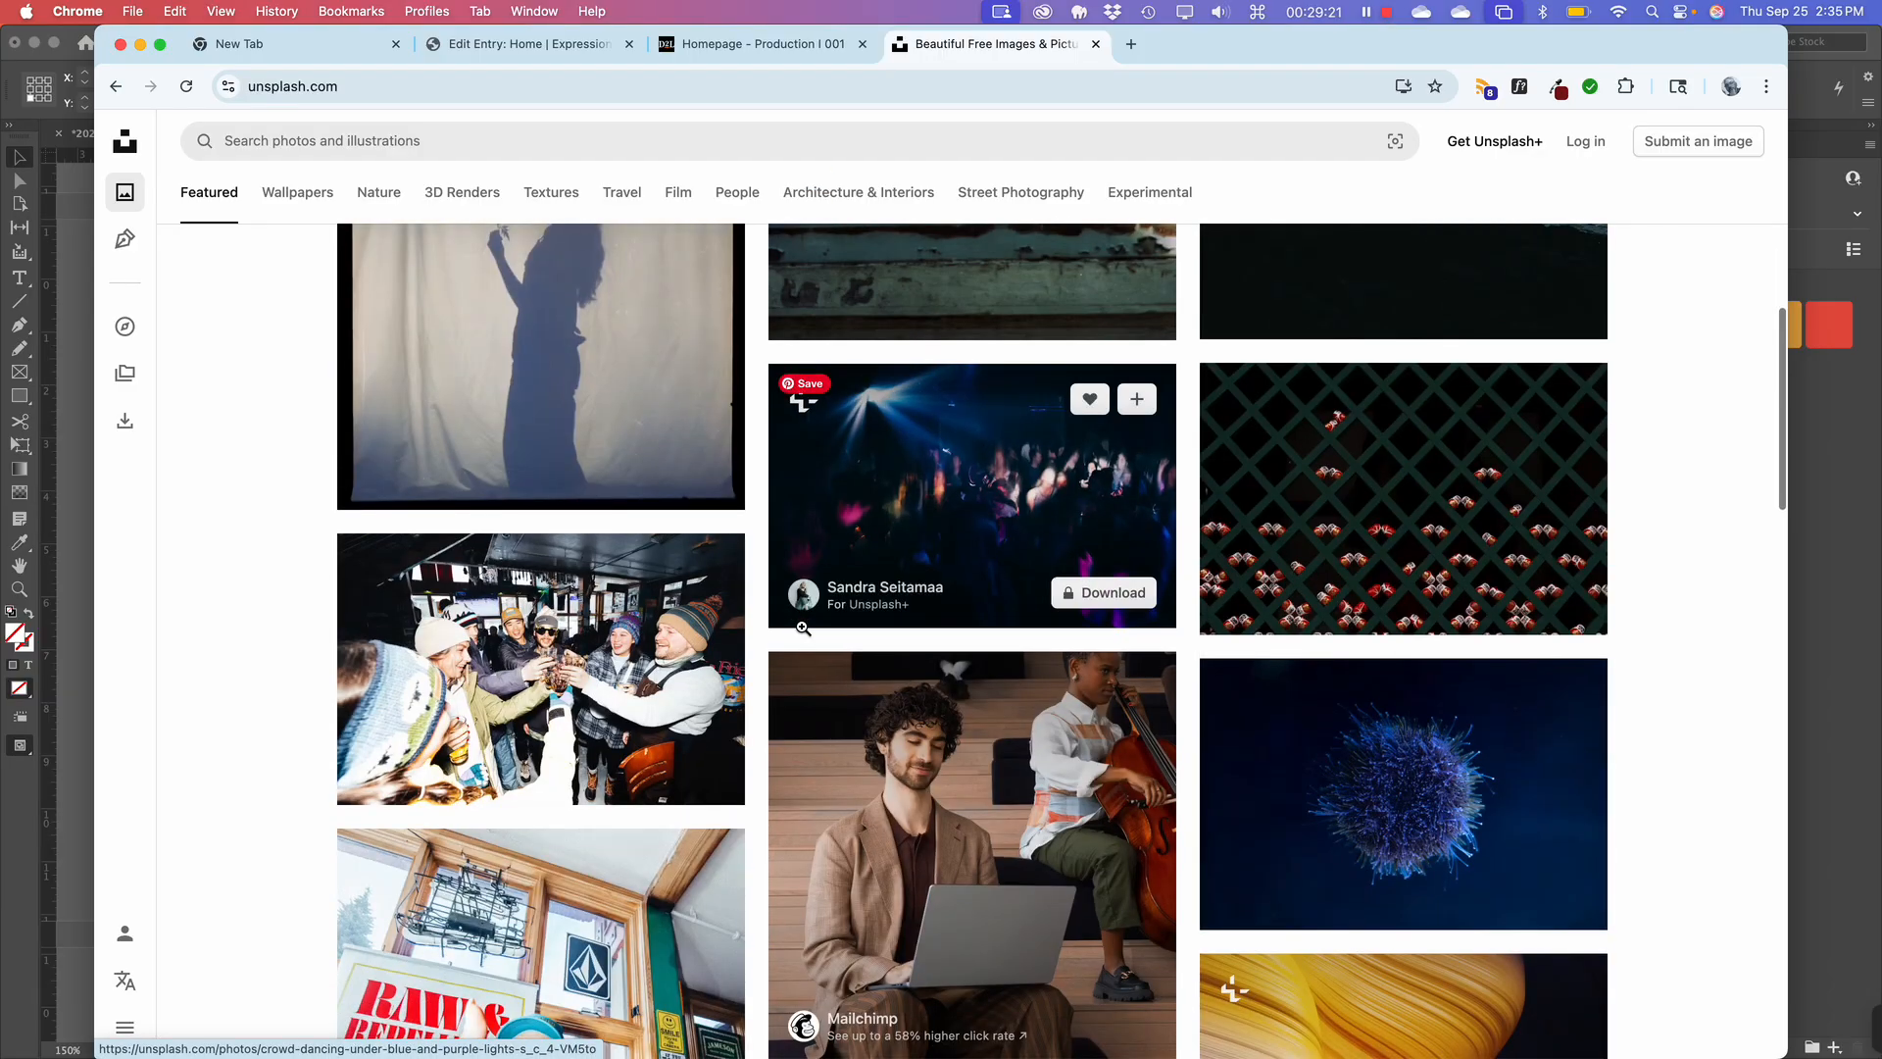
pyautogui.scroll(10, 803, 627)
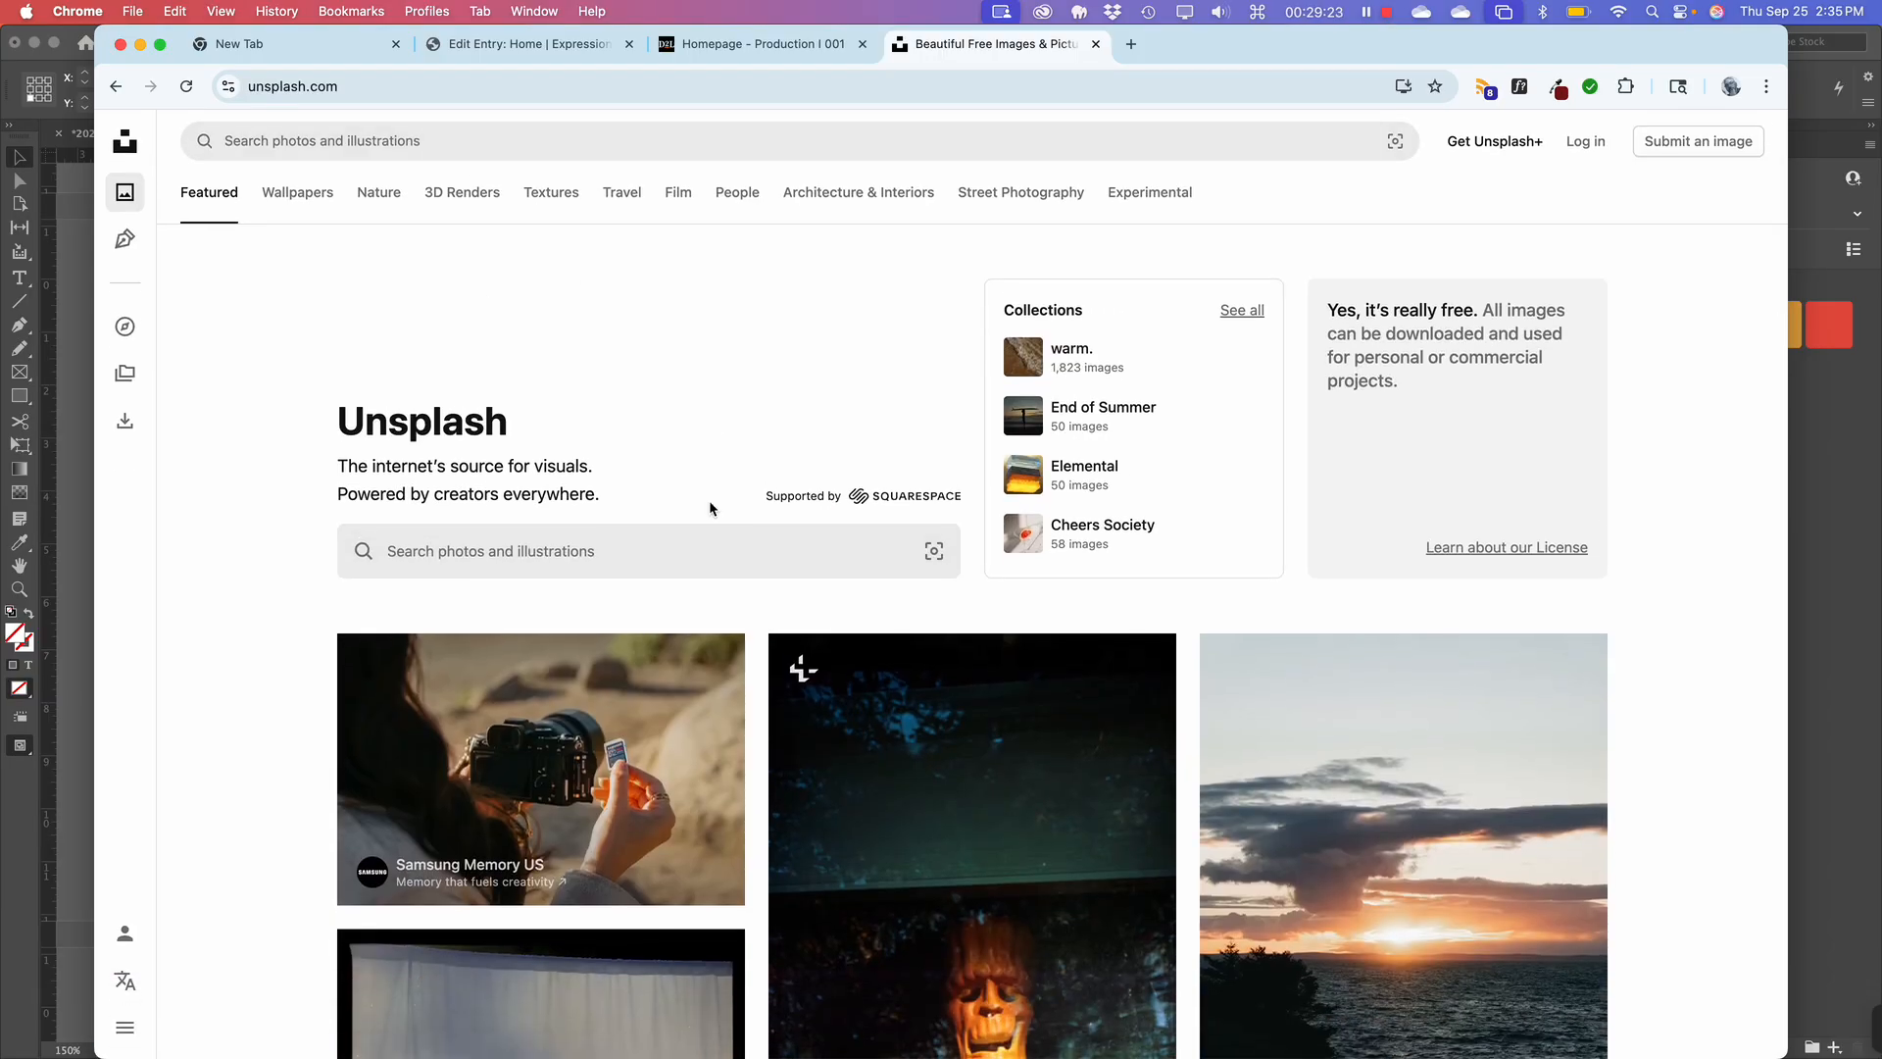
pyautogui.scroll(-15, 711, 508)
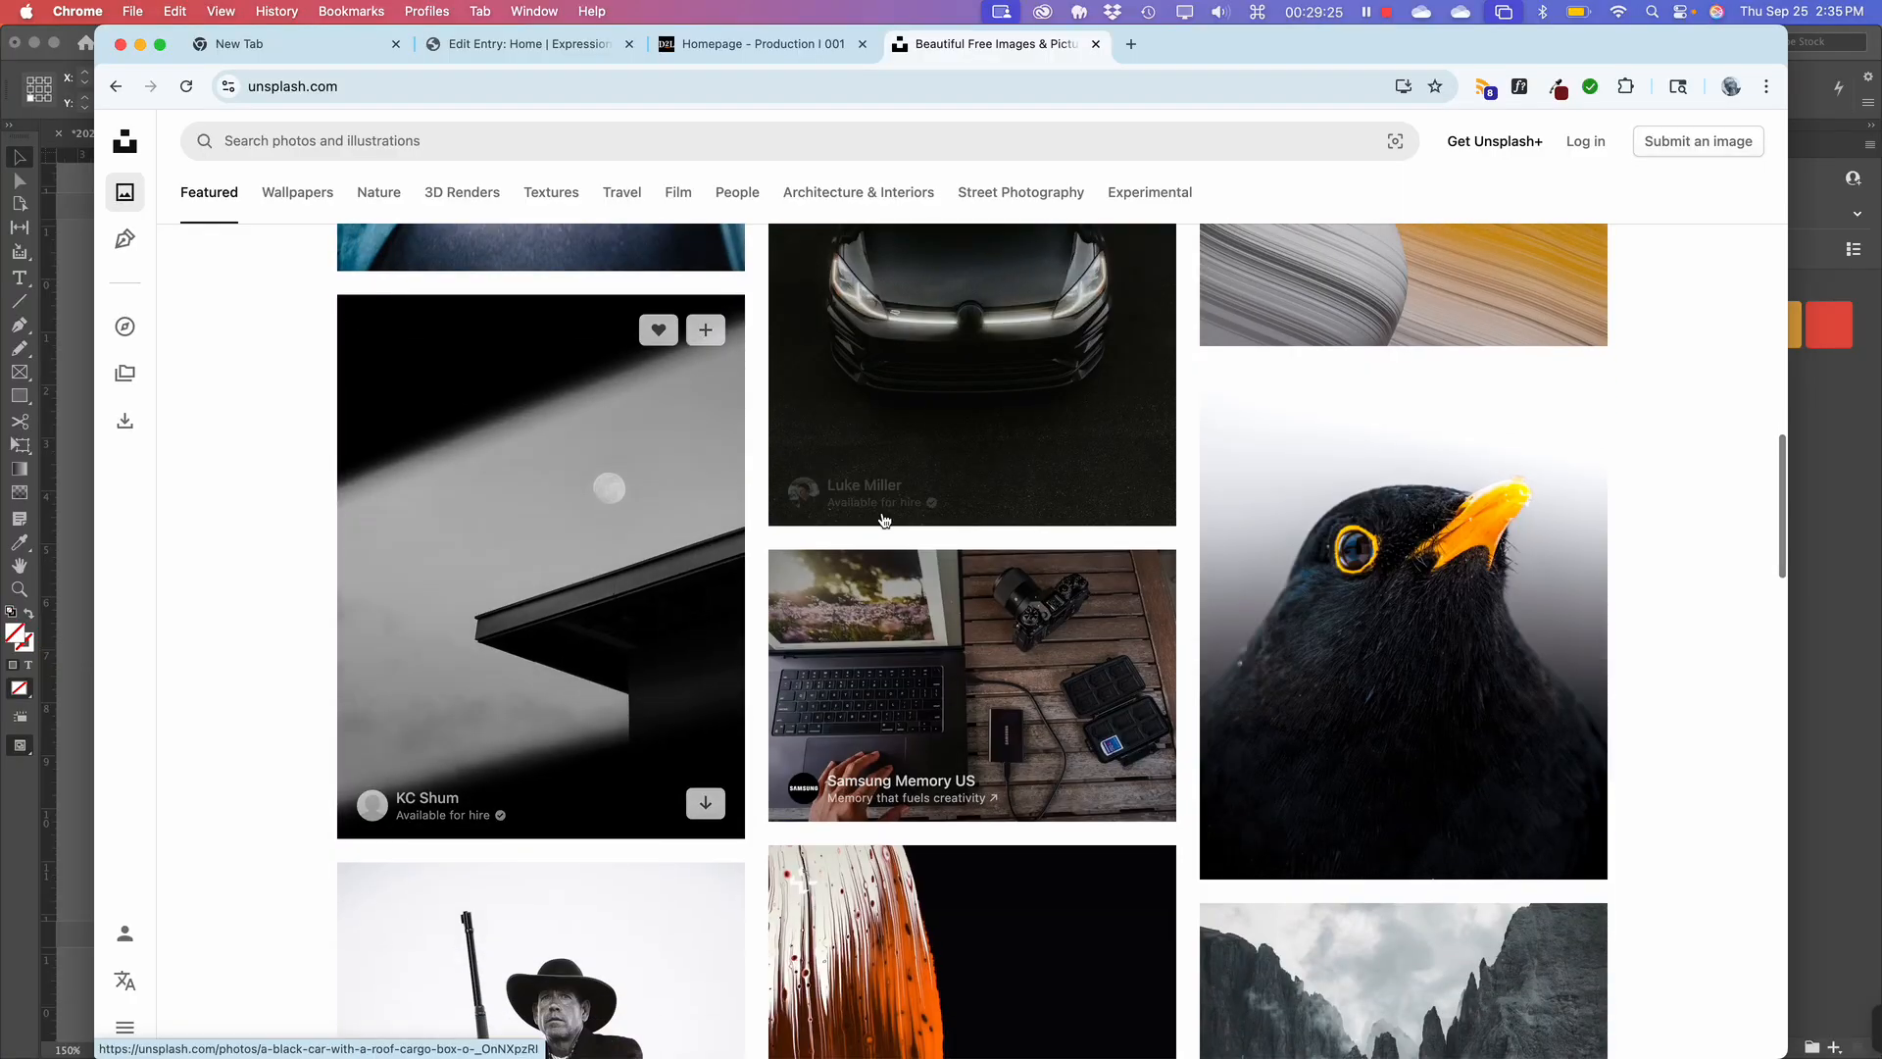
pyautogui.scroll(-4, 1004, 650)
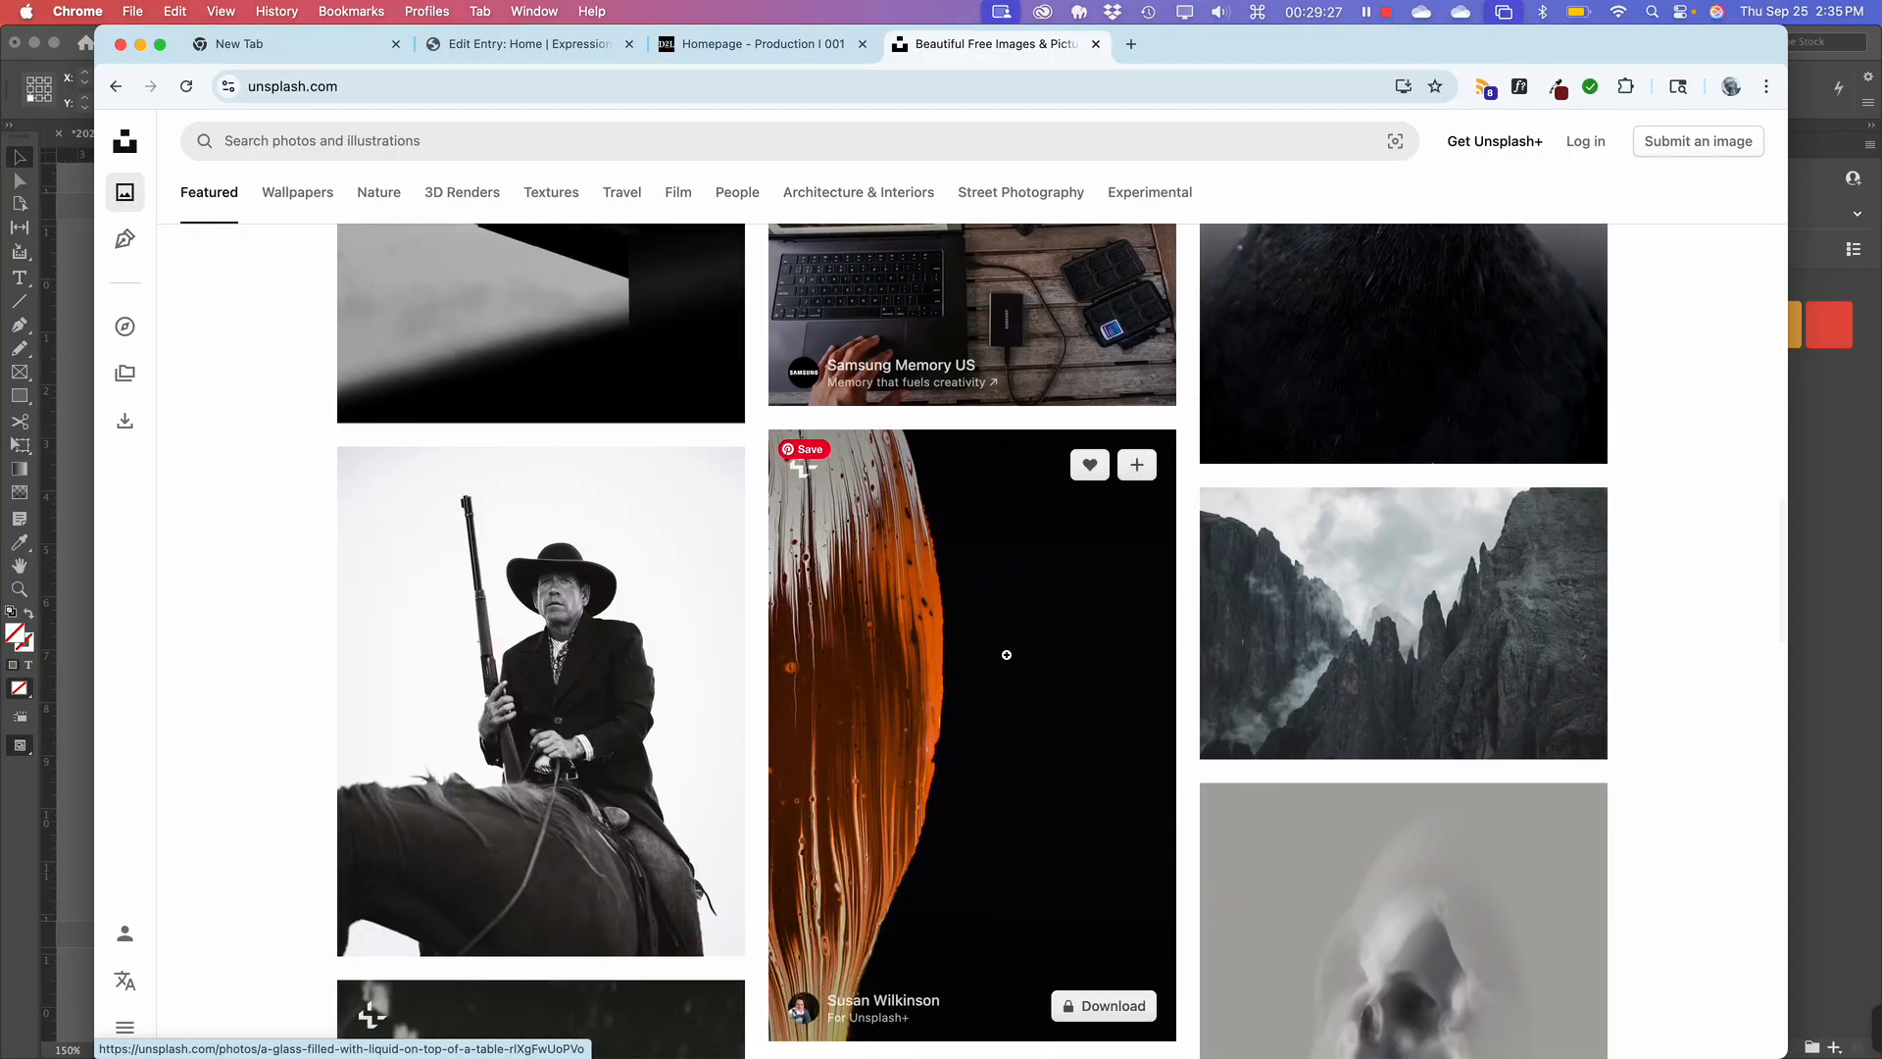
pyautogui.scroll(-8, 1007, 654)
pyautogui.scroll(10, 1007, 654)
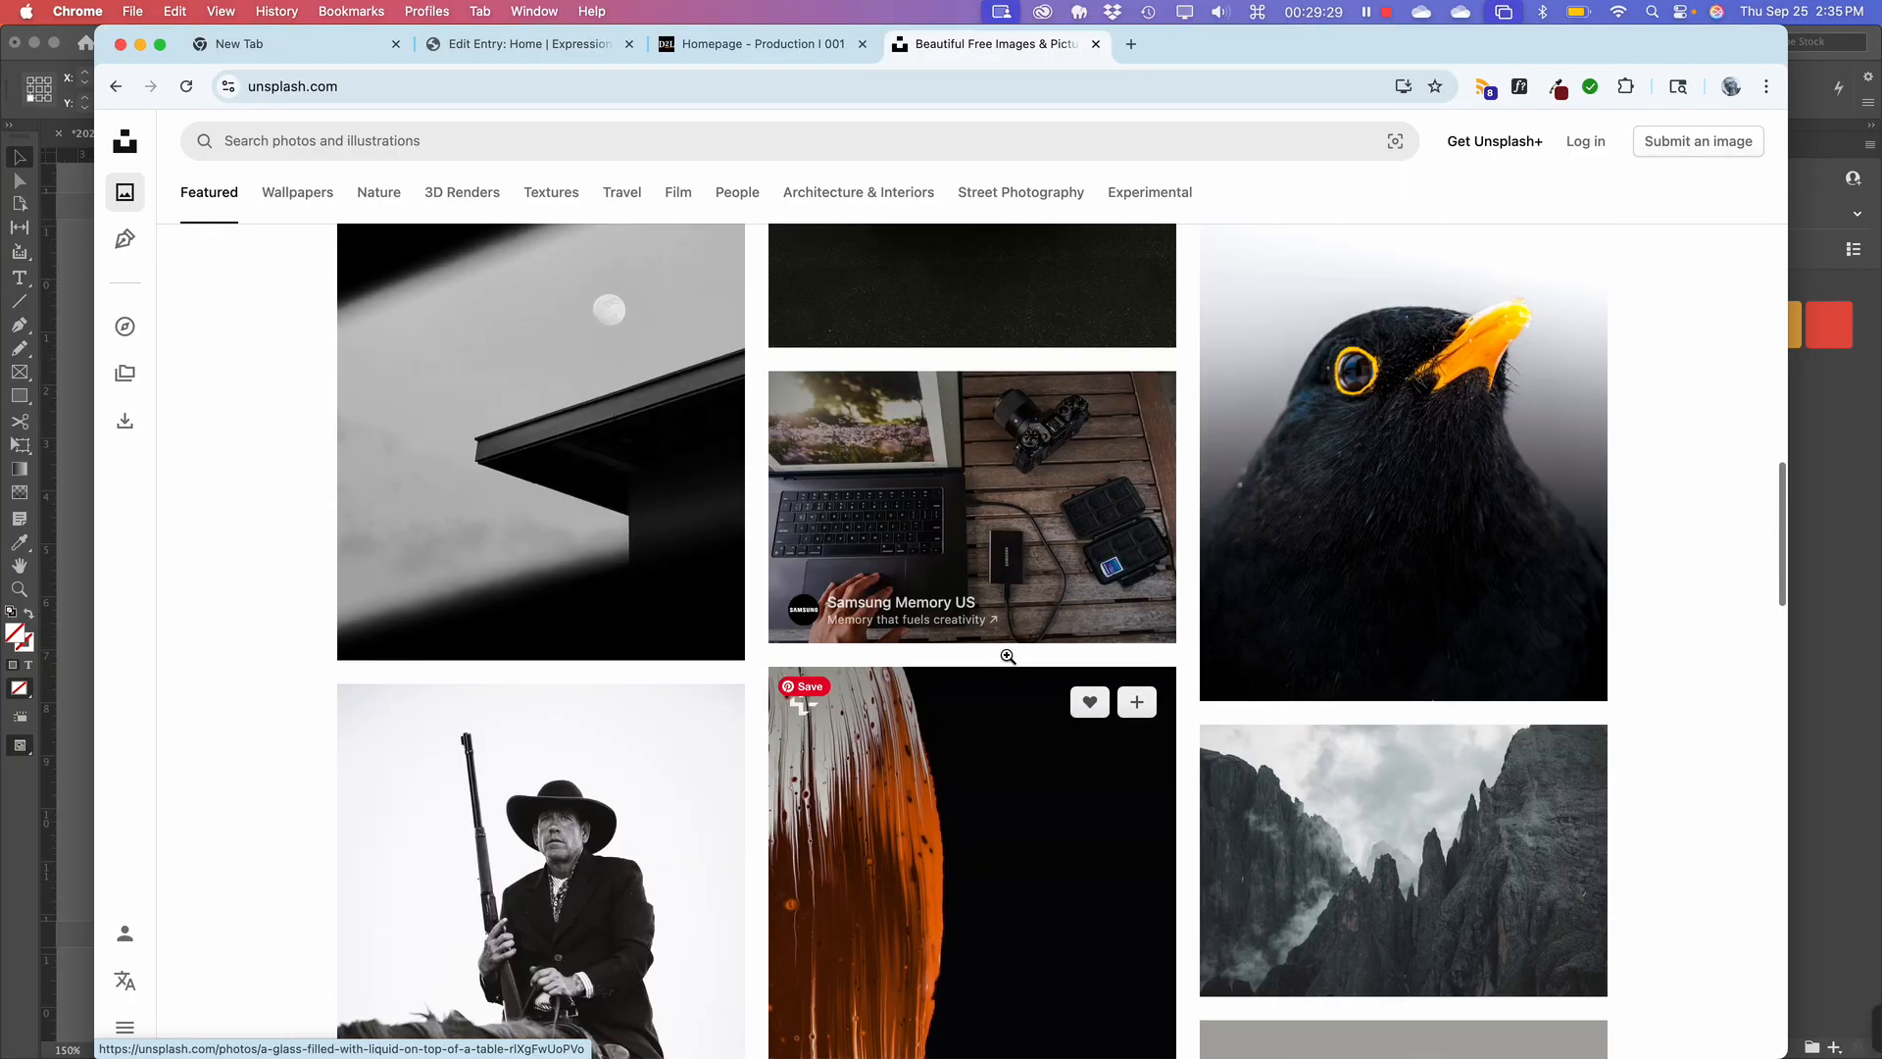
pyautogui.scroll(3, 1008, 656)
pyautogui.scroll(-2, 1007, 656)
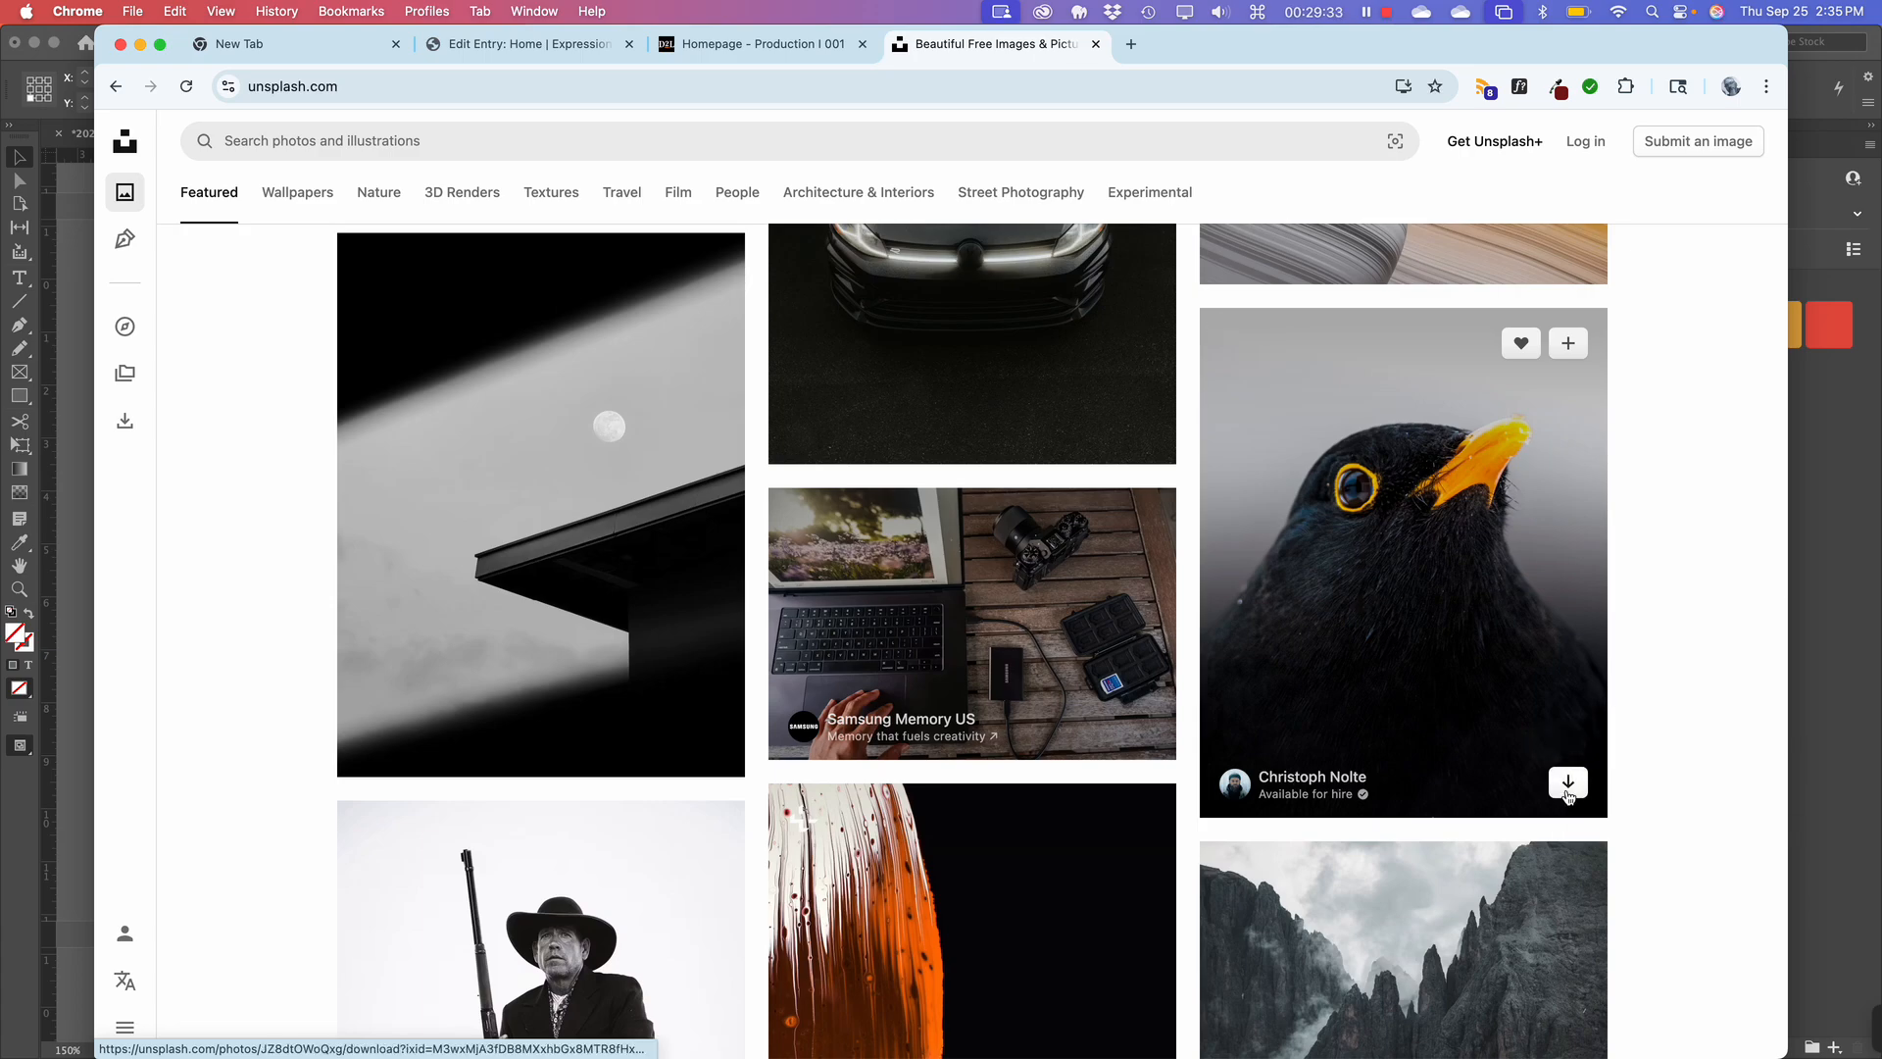
pyautogui.click(1568, 789)
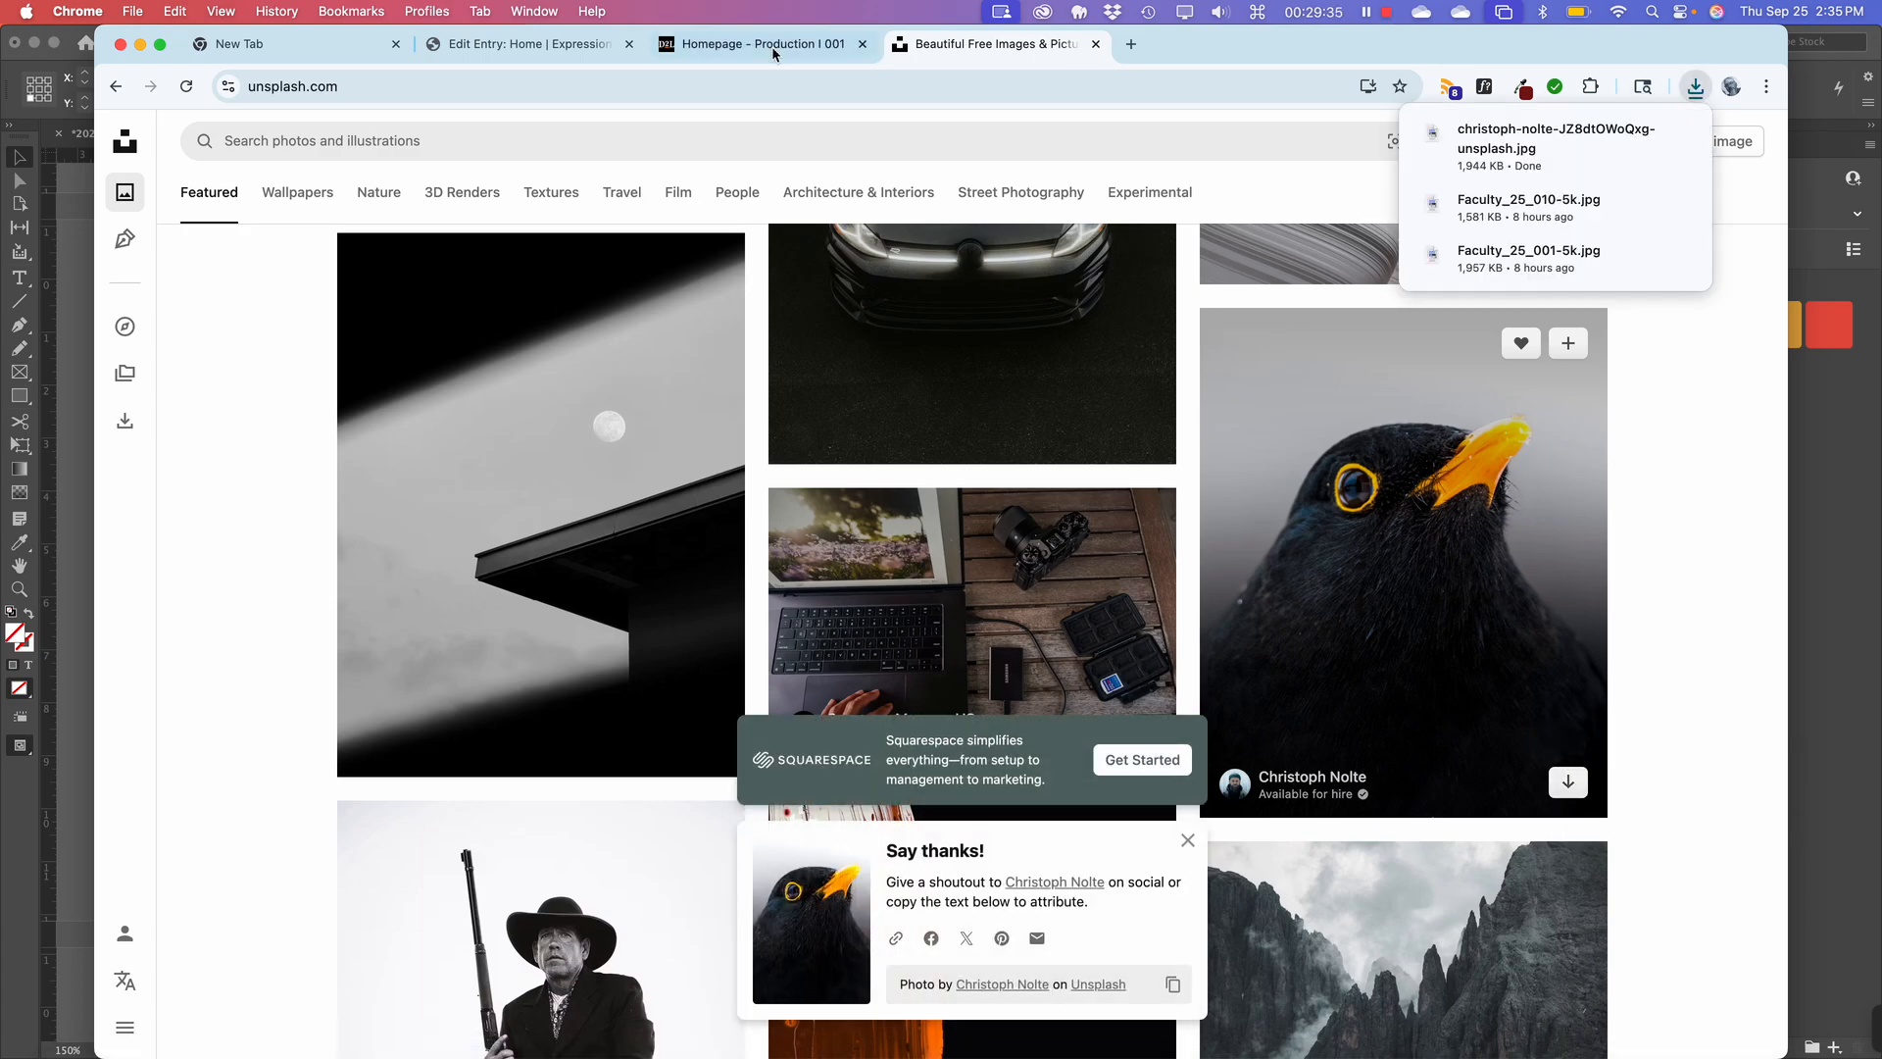
pyautogui.press('super+Tab')
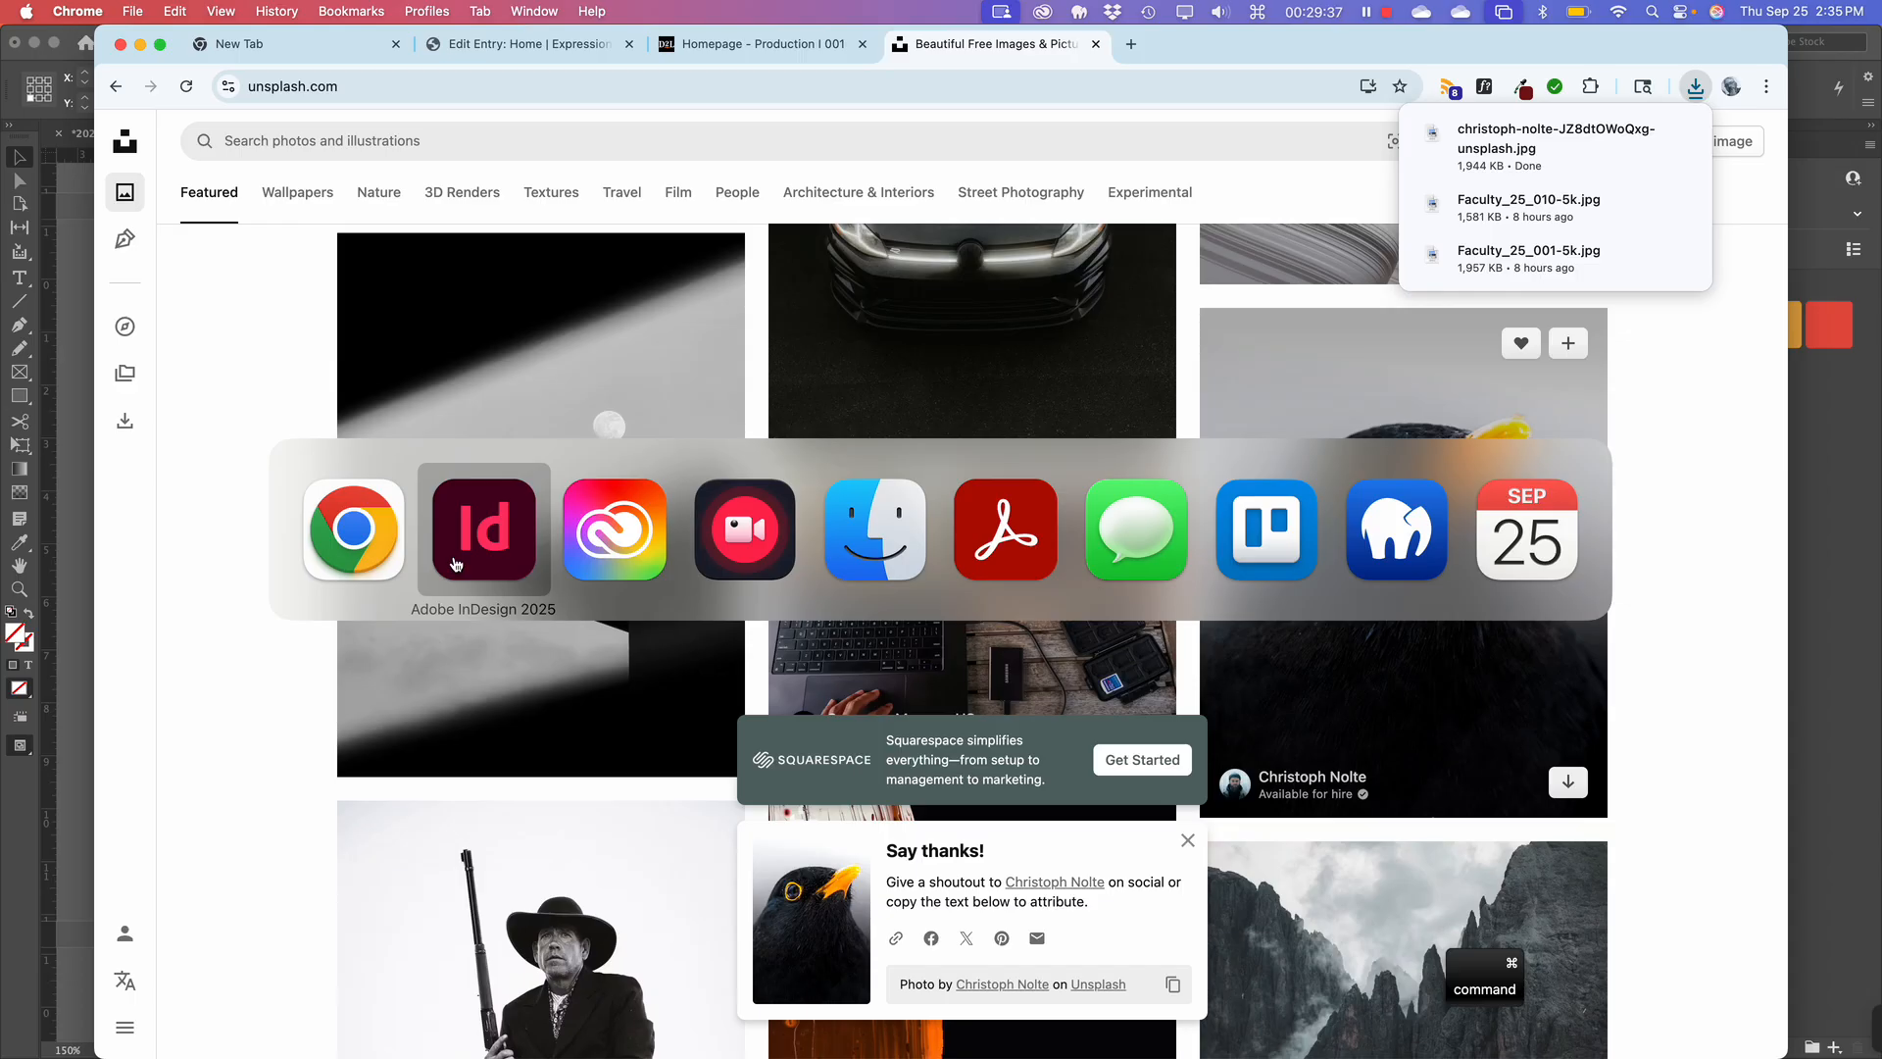
pyautogui.keyDown('super'); pyautogui.click(502, 538); pyautogui.keyUp('super')
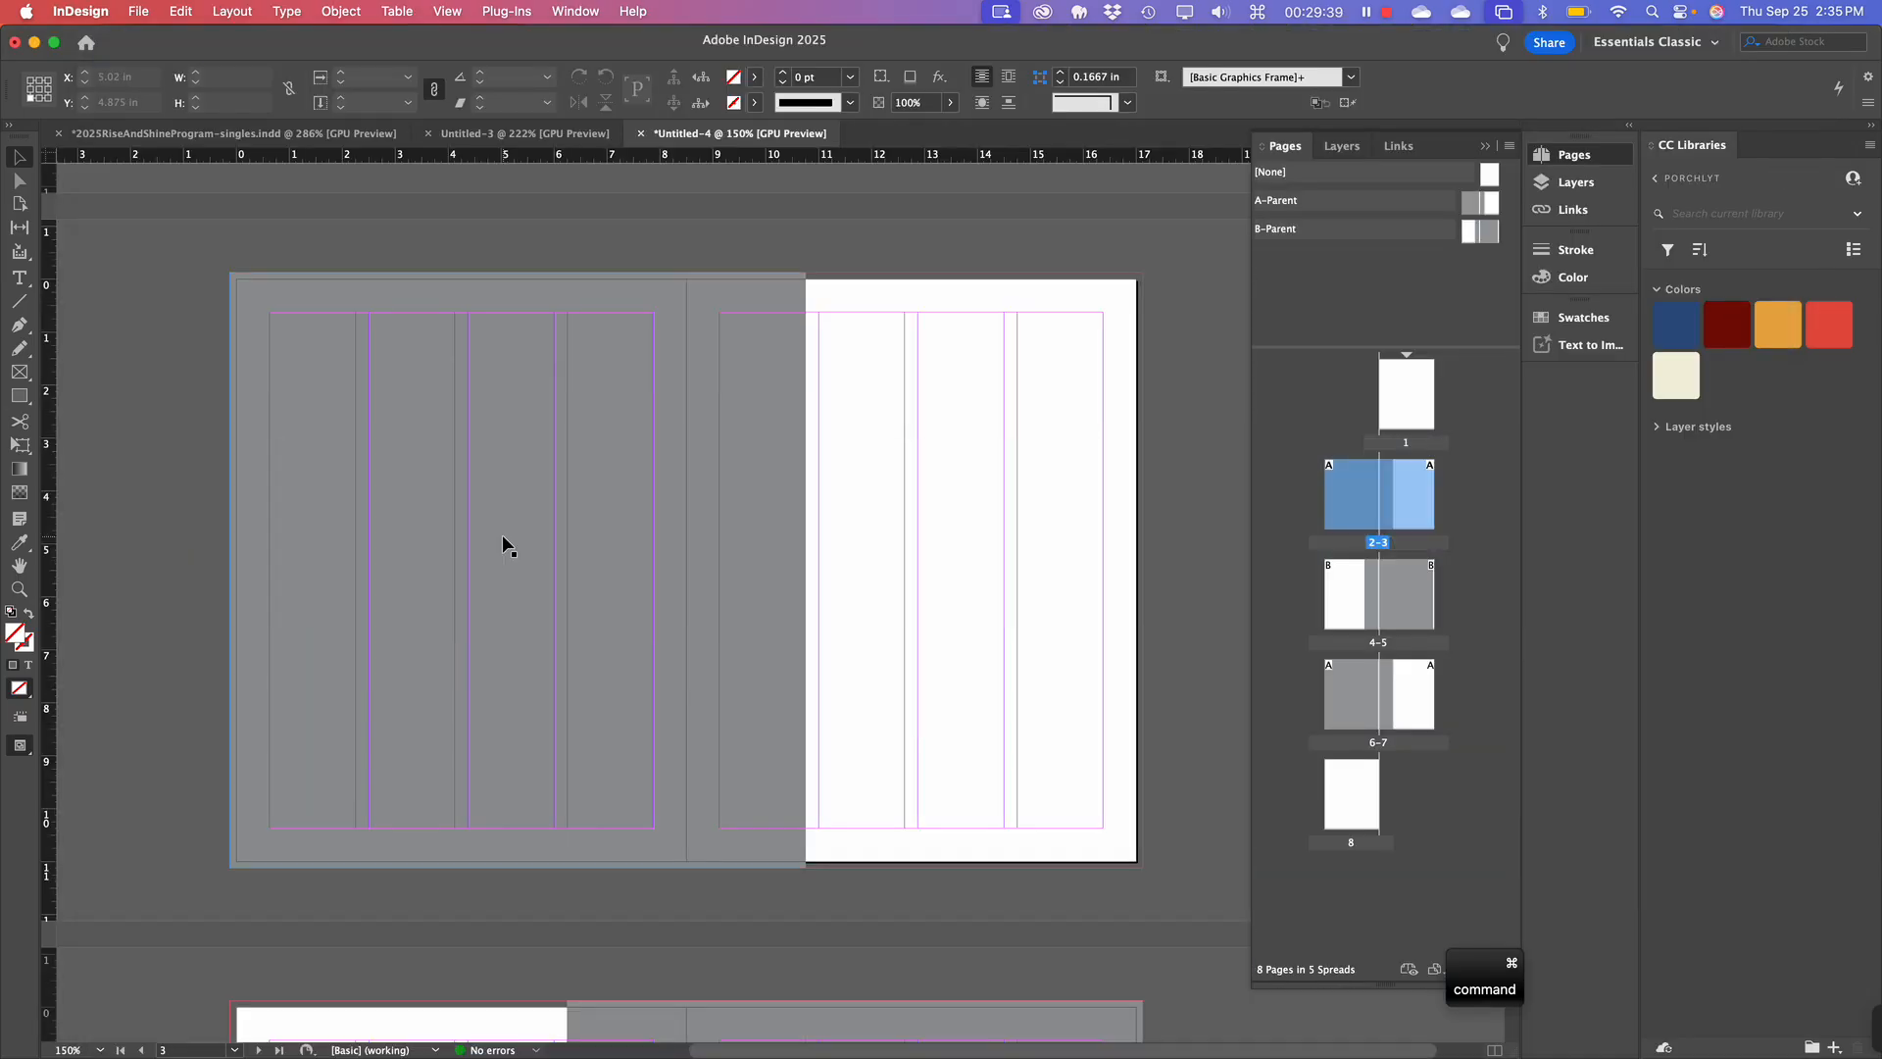
# Place the newest blackbird JPEG from Downloads into the selected grey frame on page 2.
pyautogui.click(495, 343)
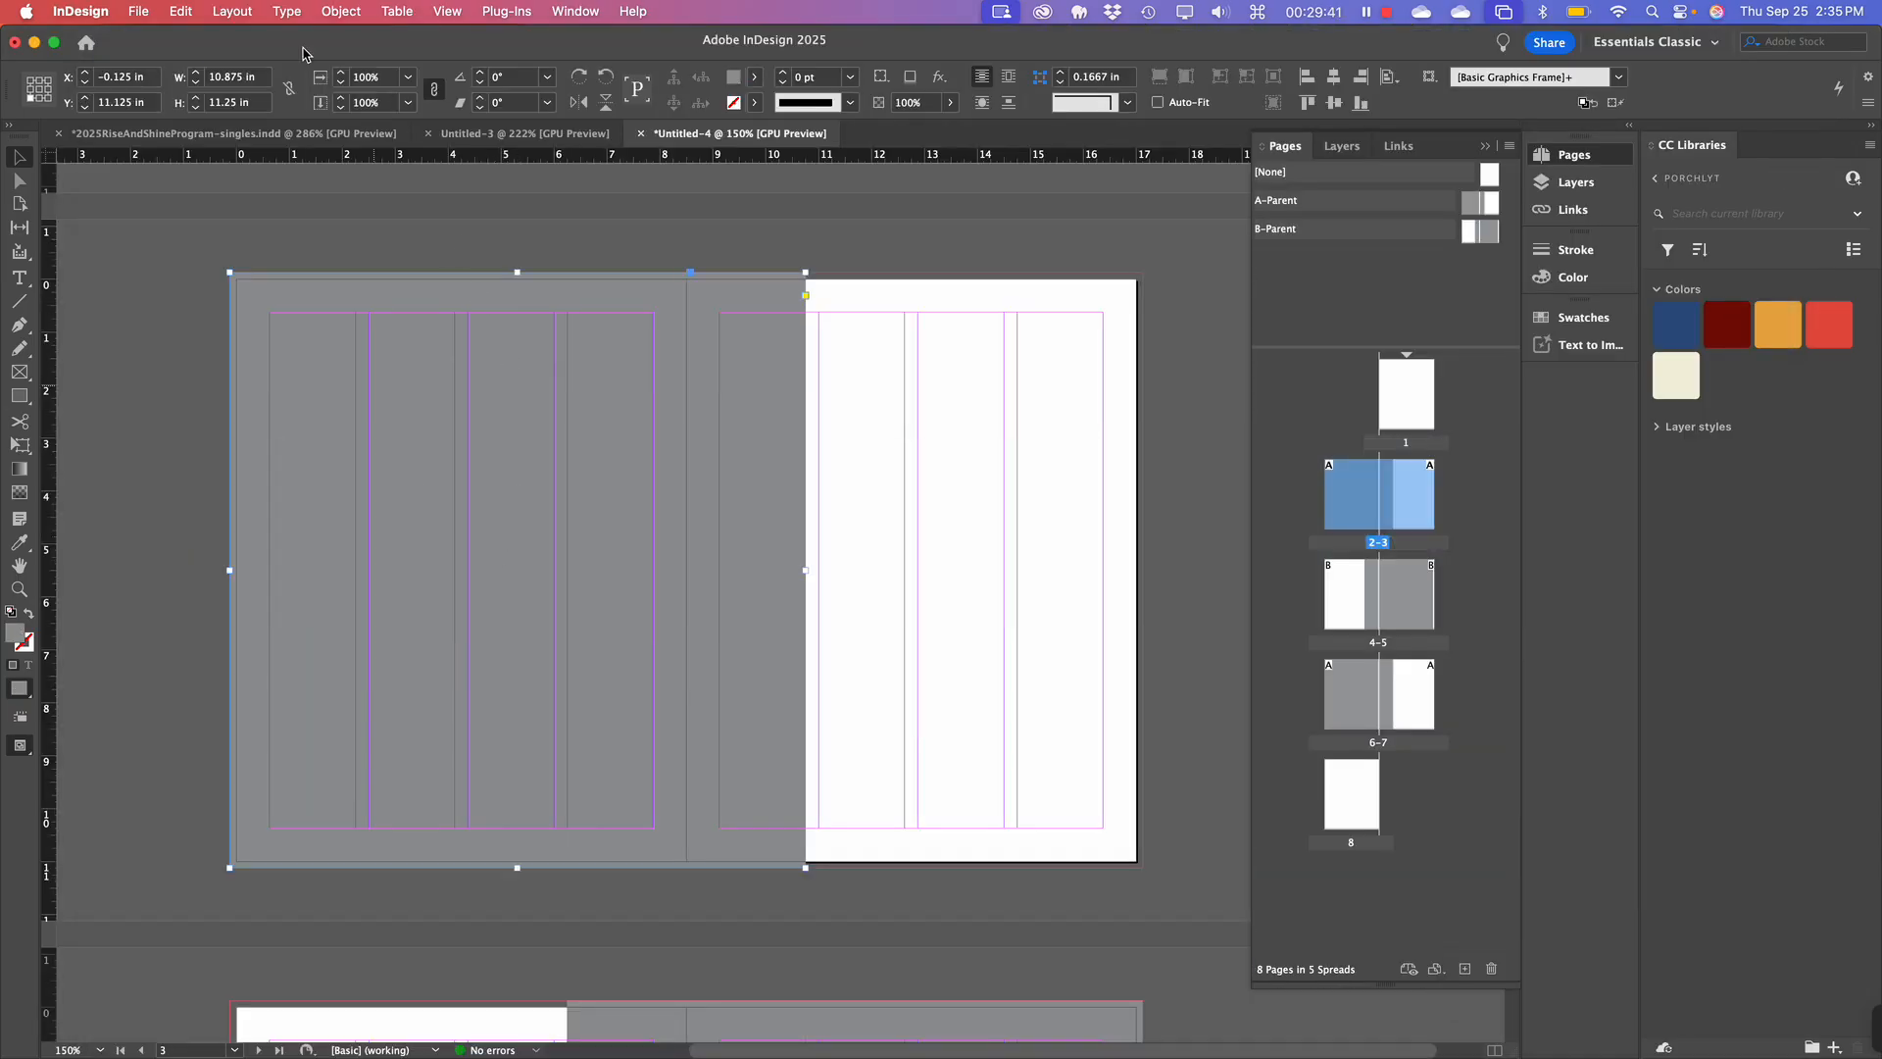
pyautogui.click(233, 12)
pyautogui.click(228, 14)
pyautogui.click(140, 11)
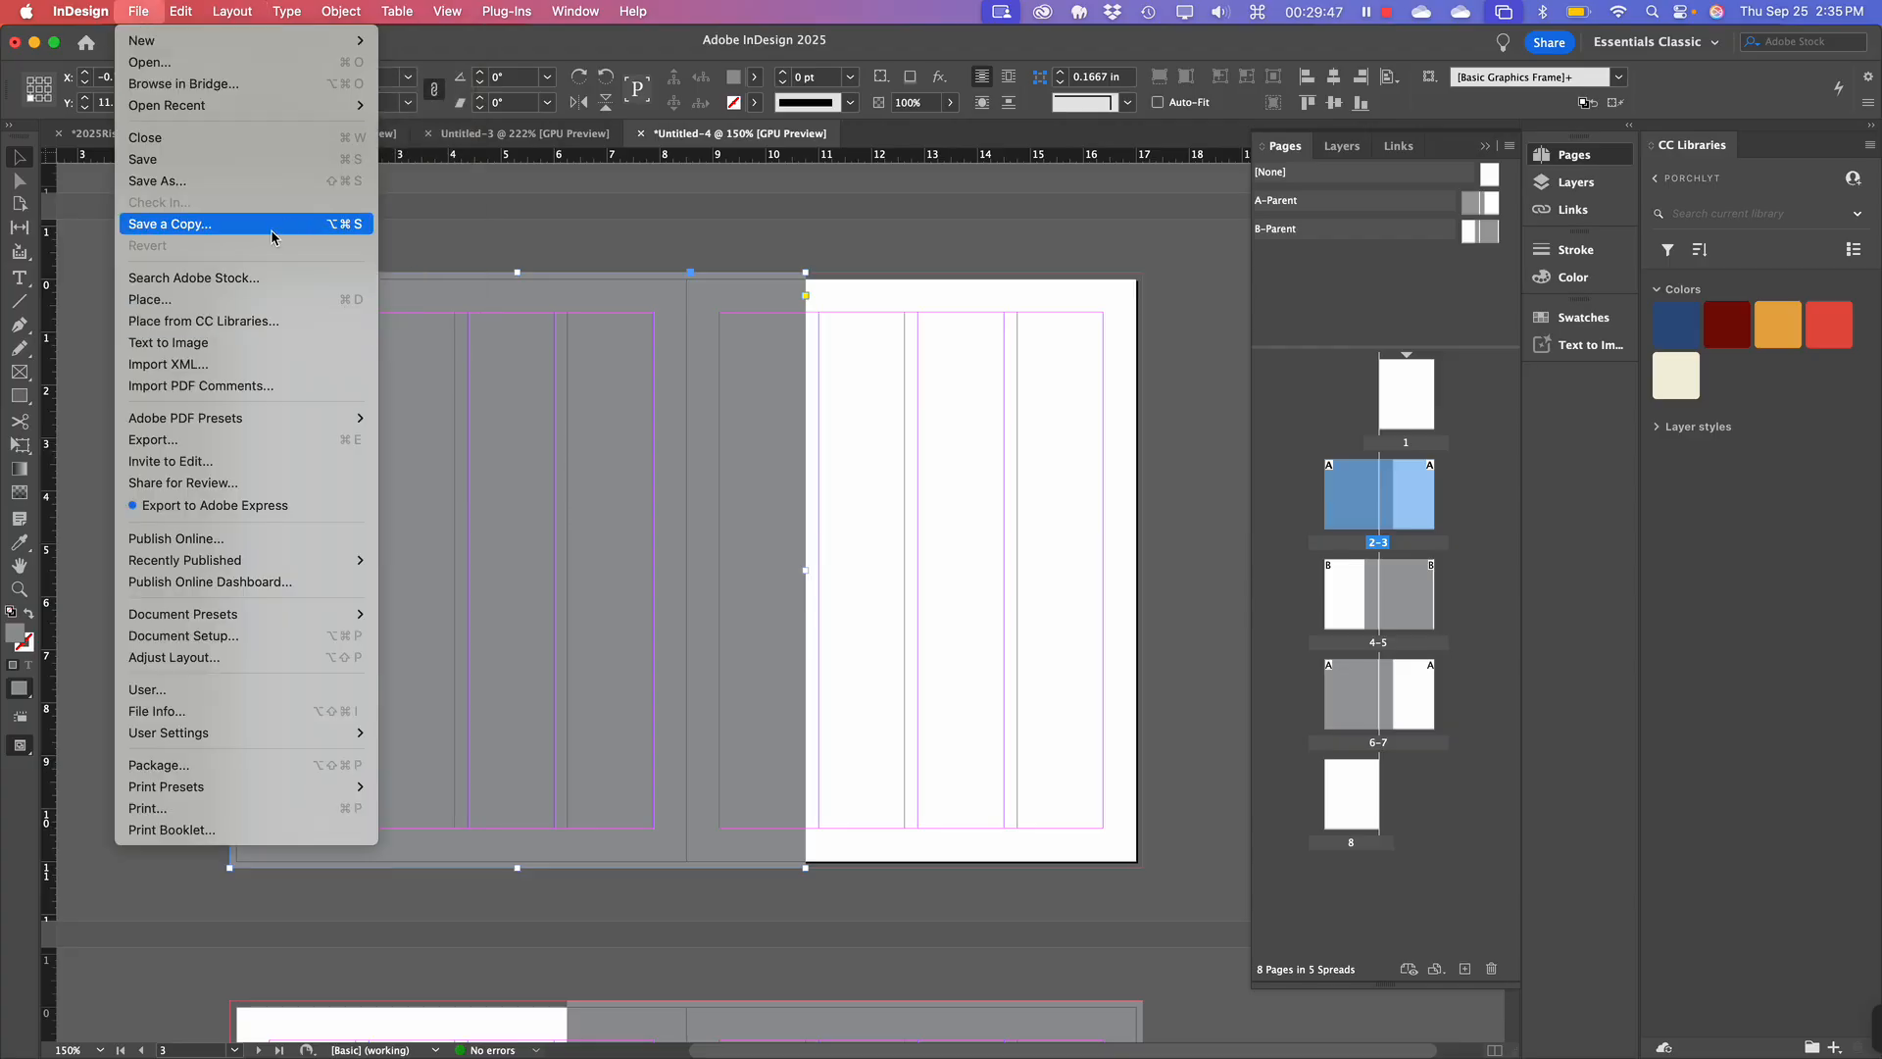
pyautogui.click(236, 299)
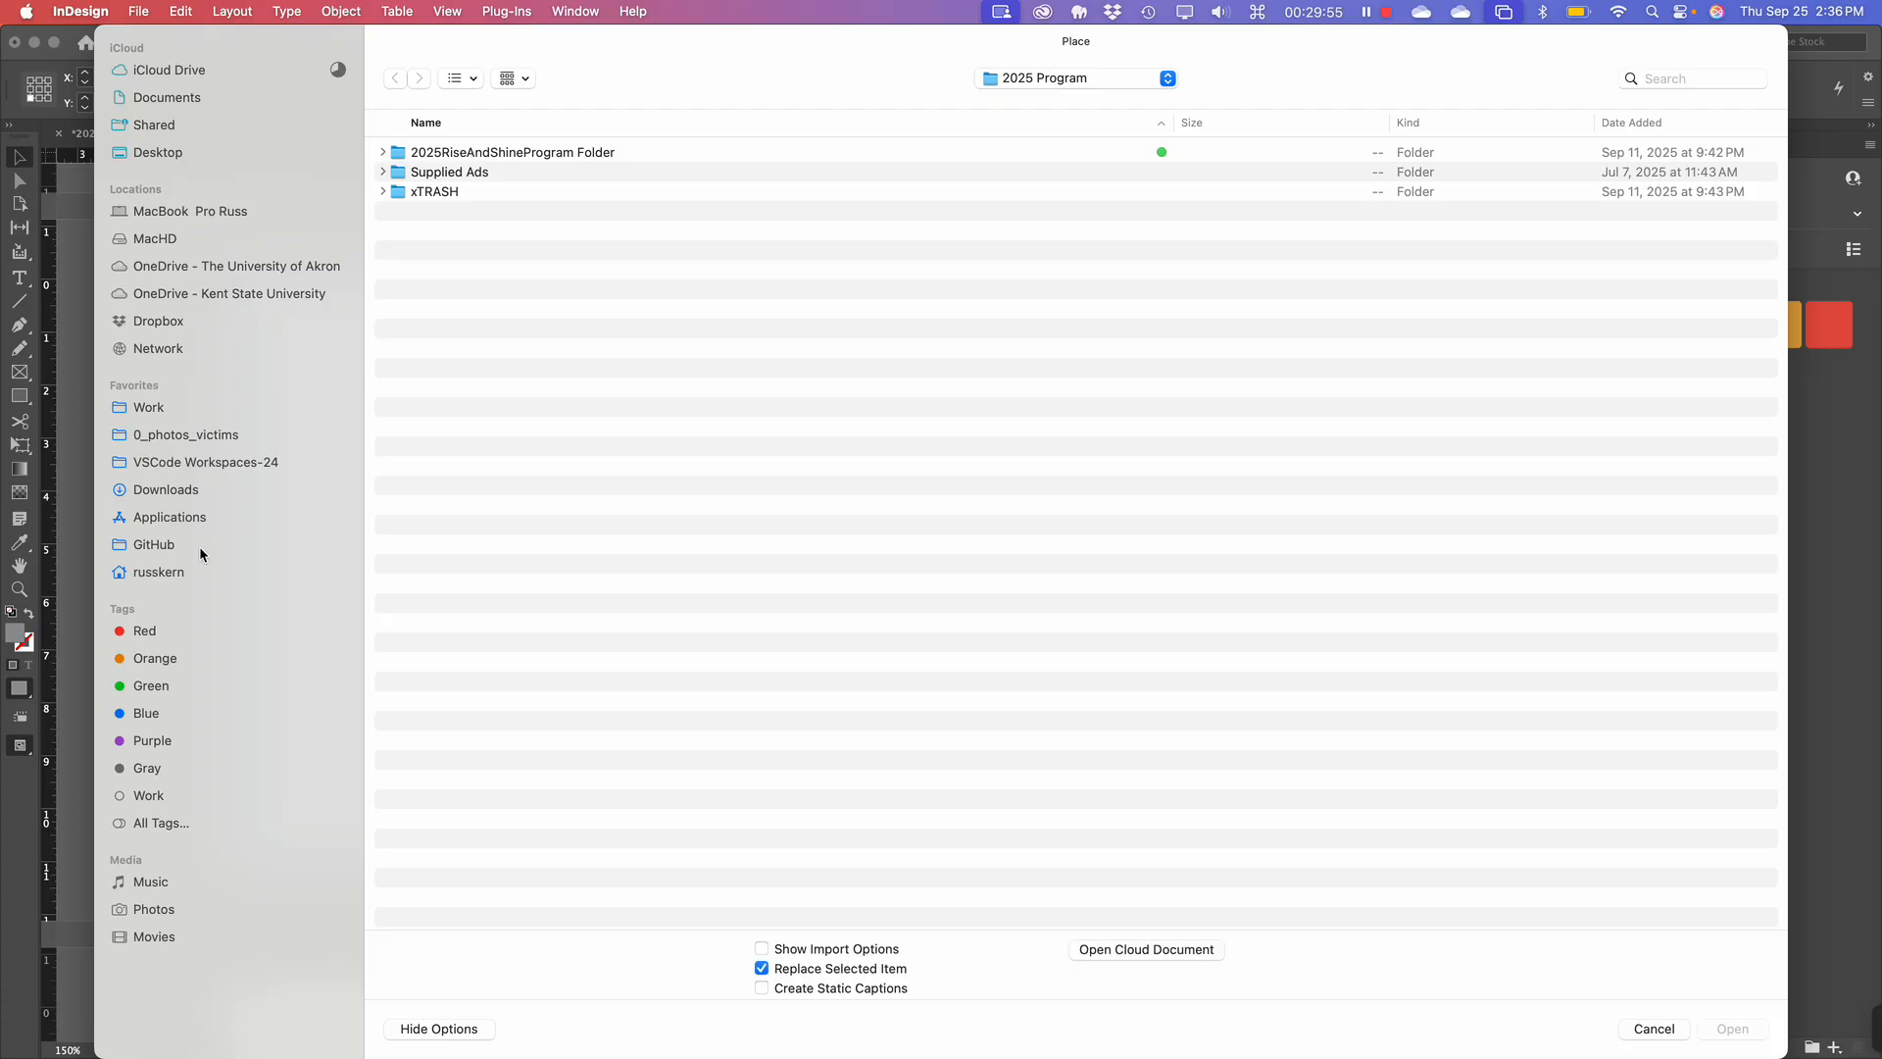
pyautogui.click(183, 490)
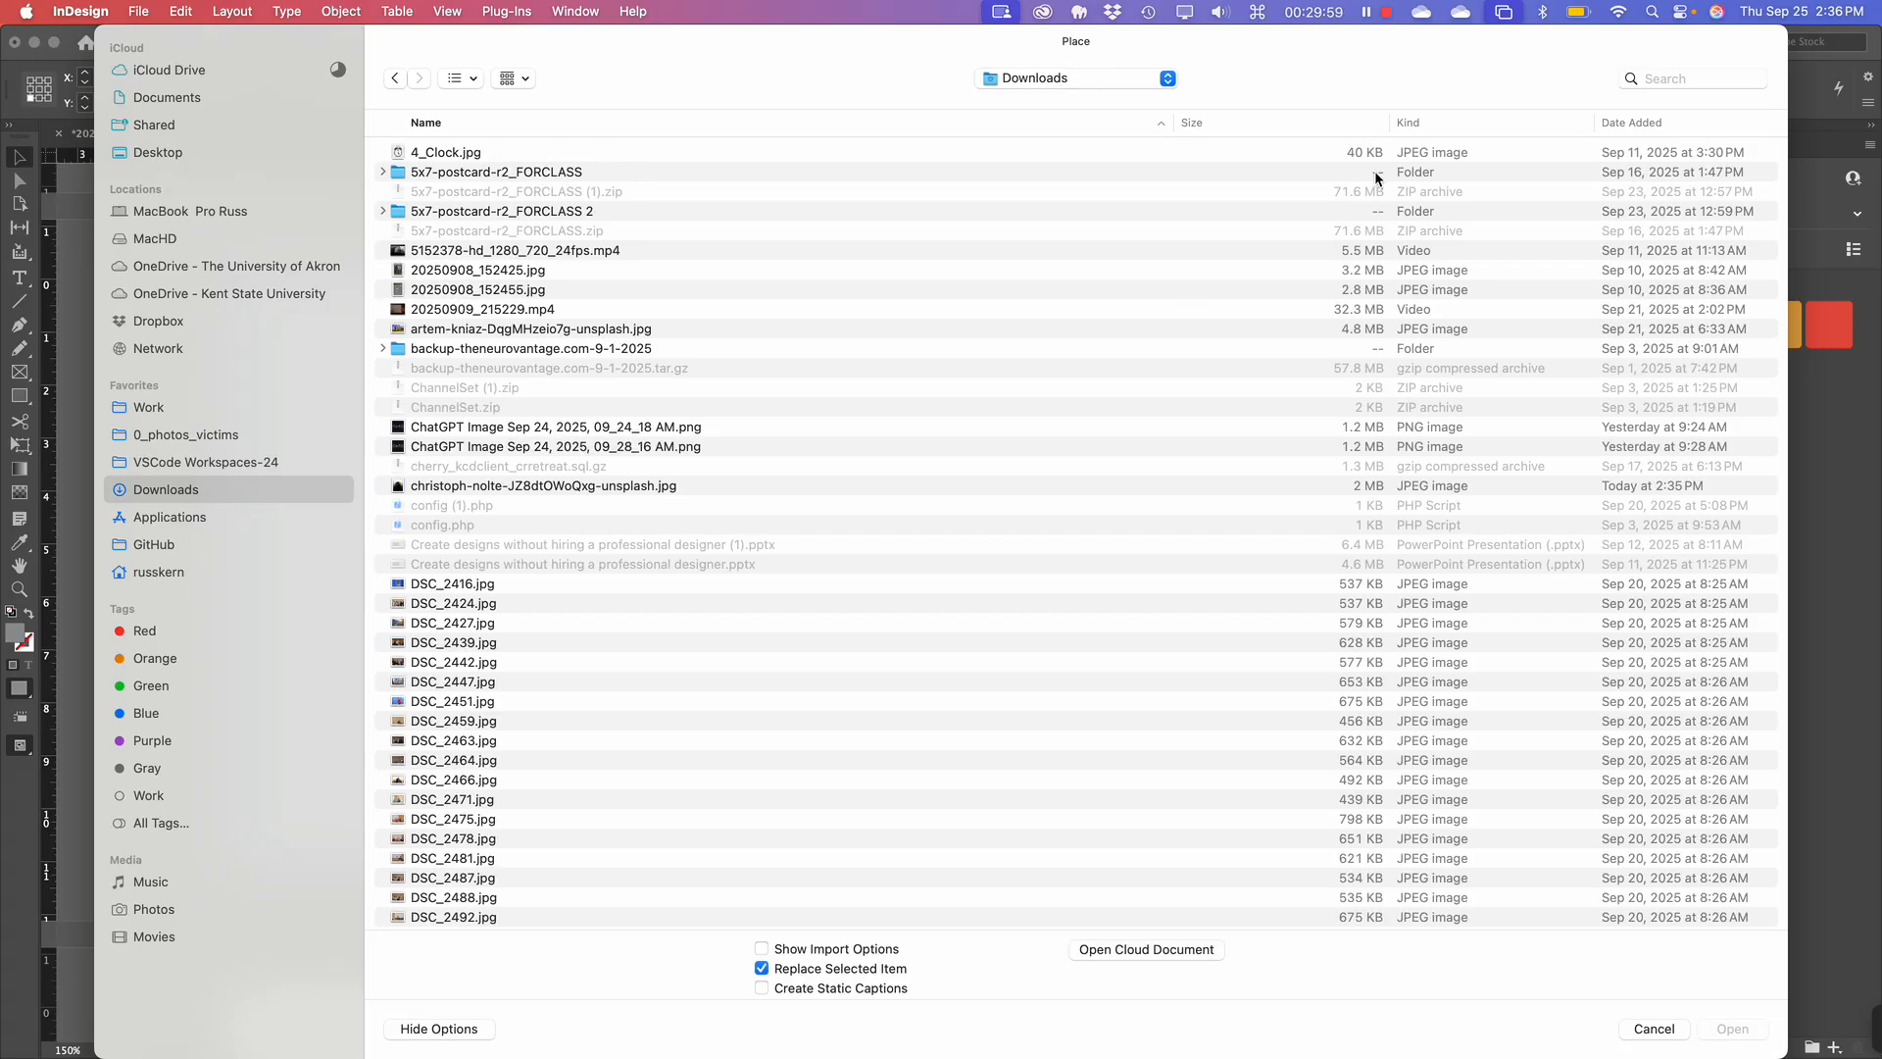
pyautogui.click(1634, 120)
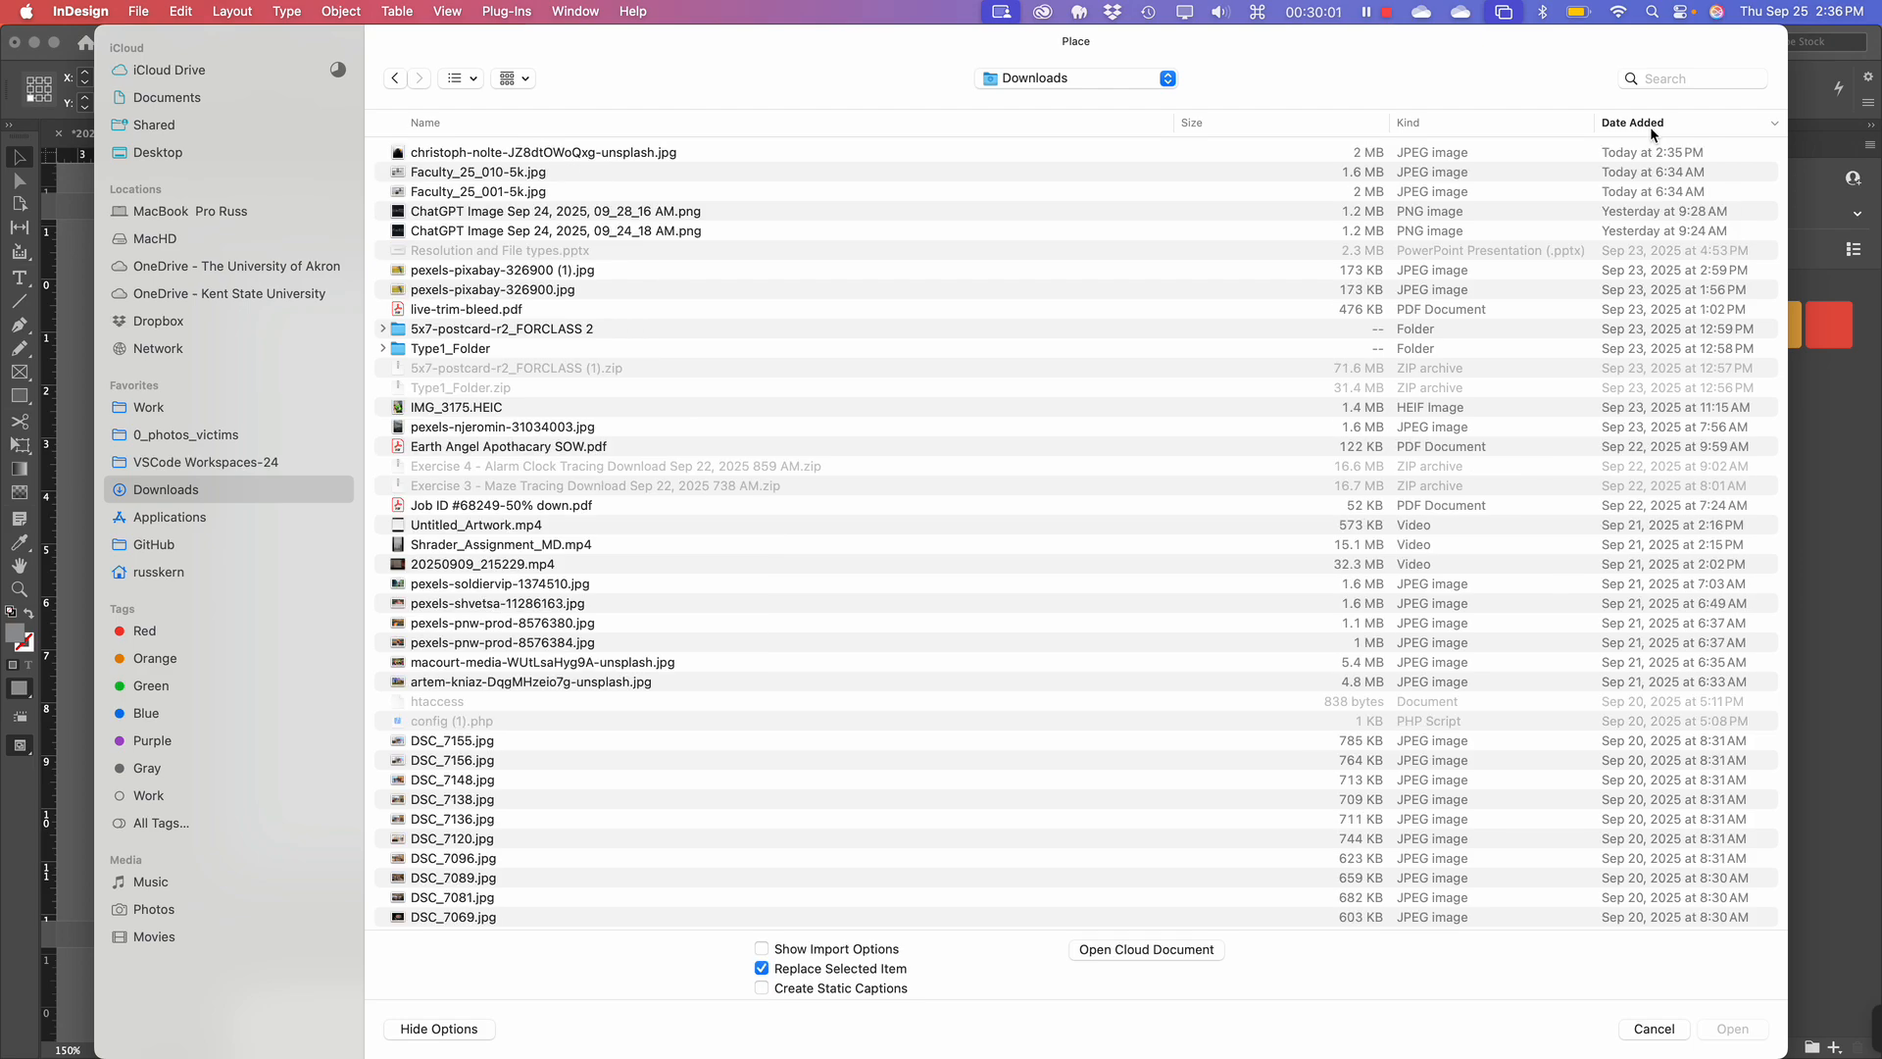
pyautogui.click(551, 154)
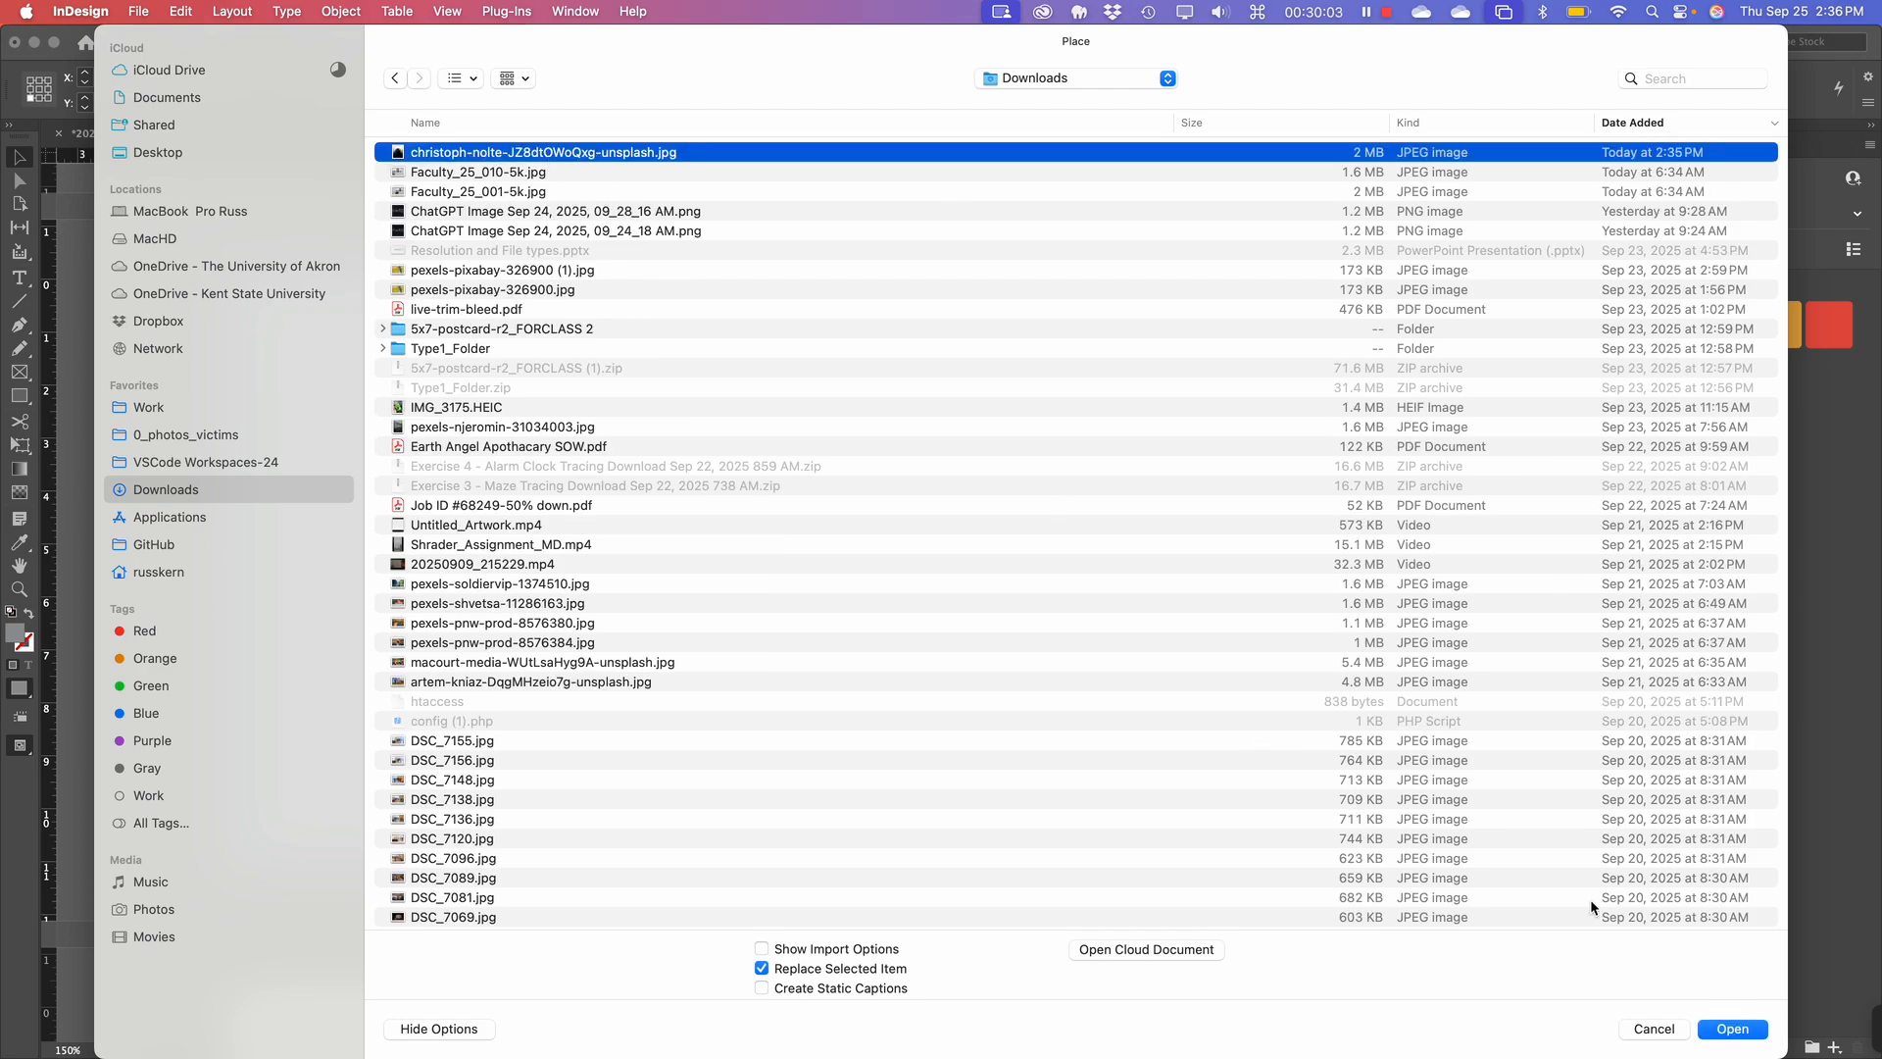
pyautogui.click(1732, 1031)
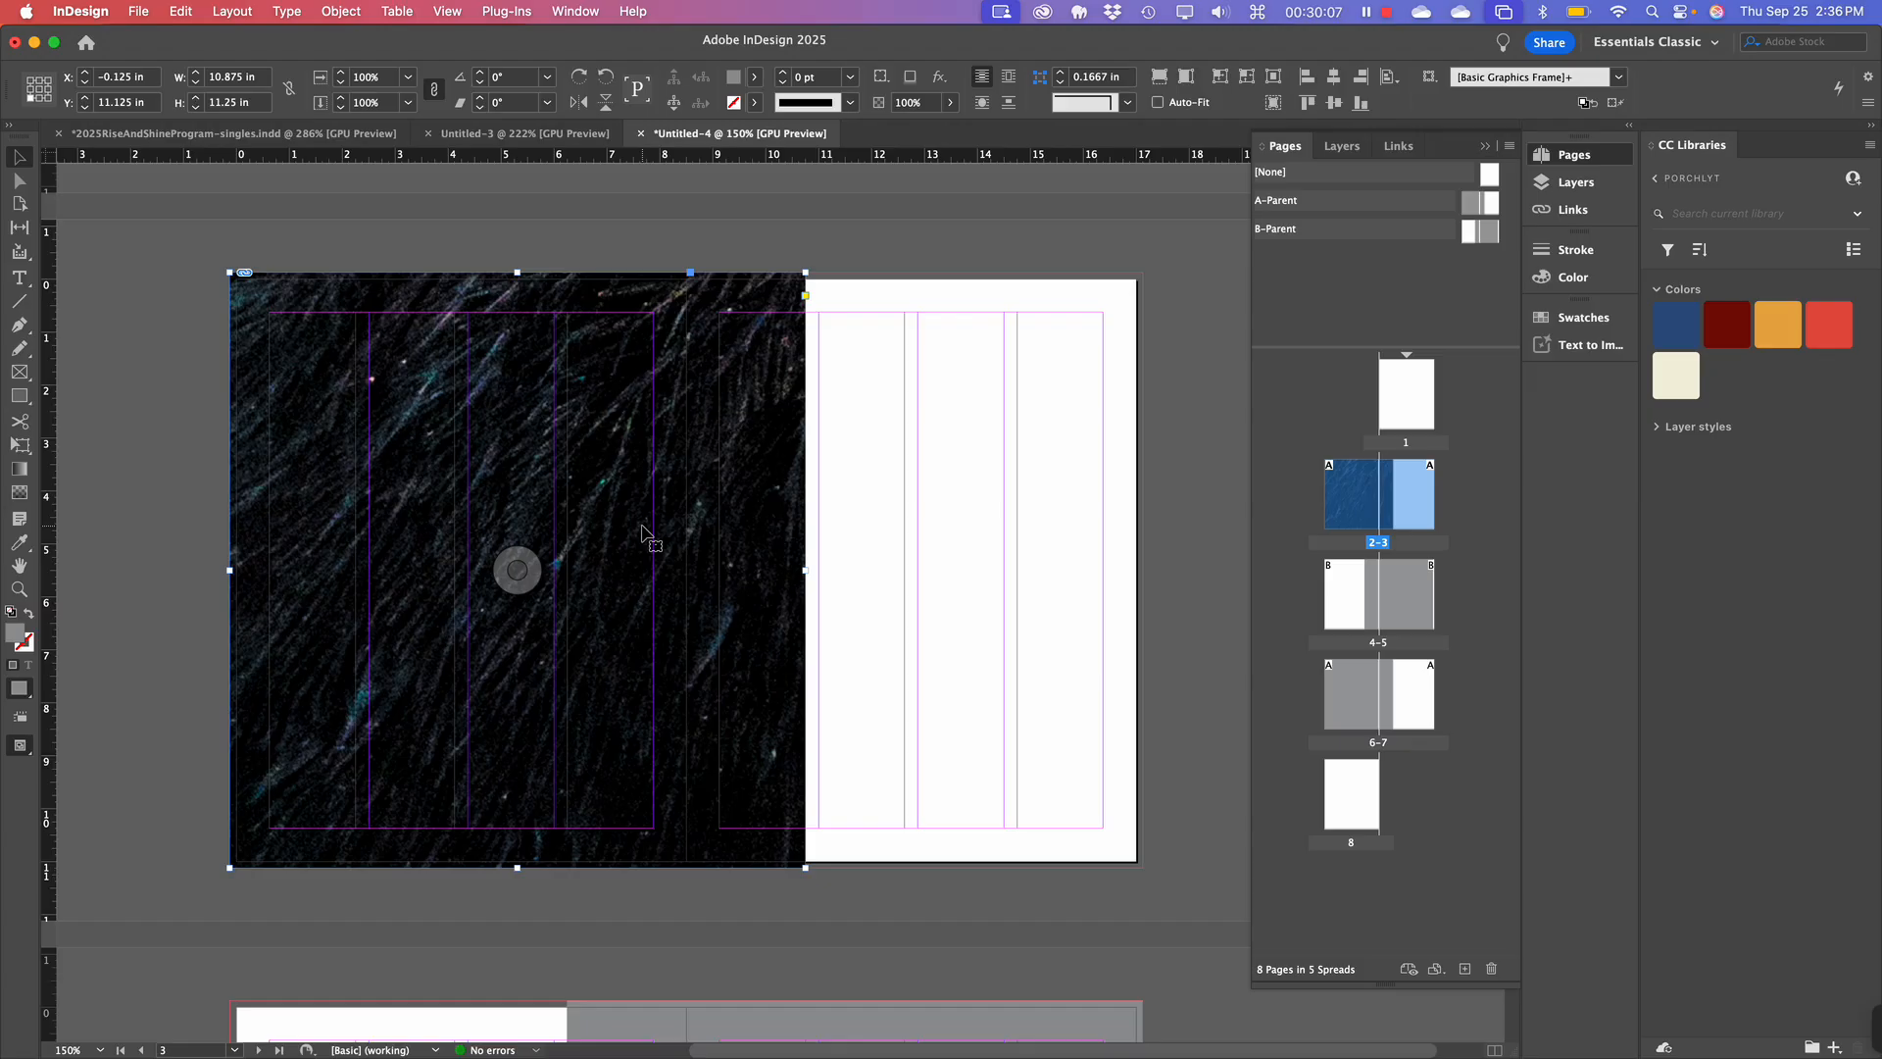
# Fit the blackbird photo proportionally, then enlarge it to cover page 2.
pyautogui.keyDown('ctrl'); pyautogui.click(606, 417); pyautogui.keyUp('ctrl')
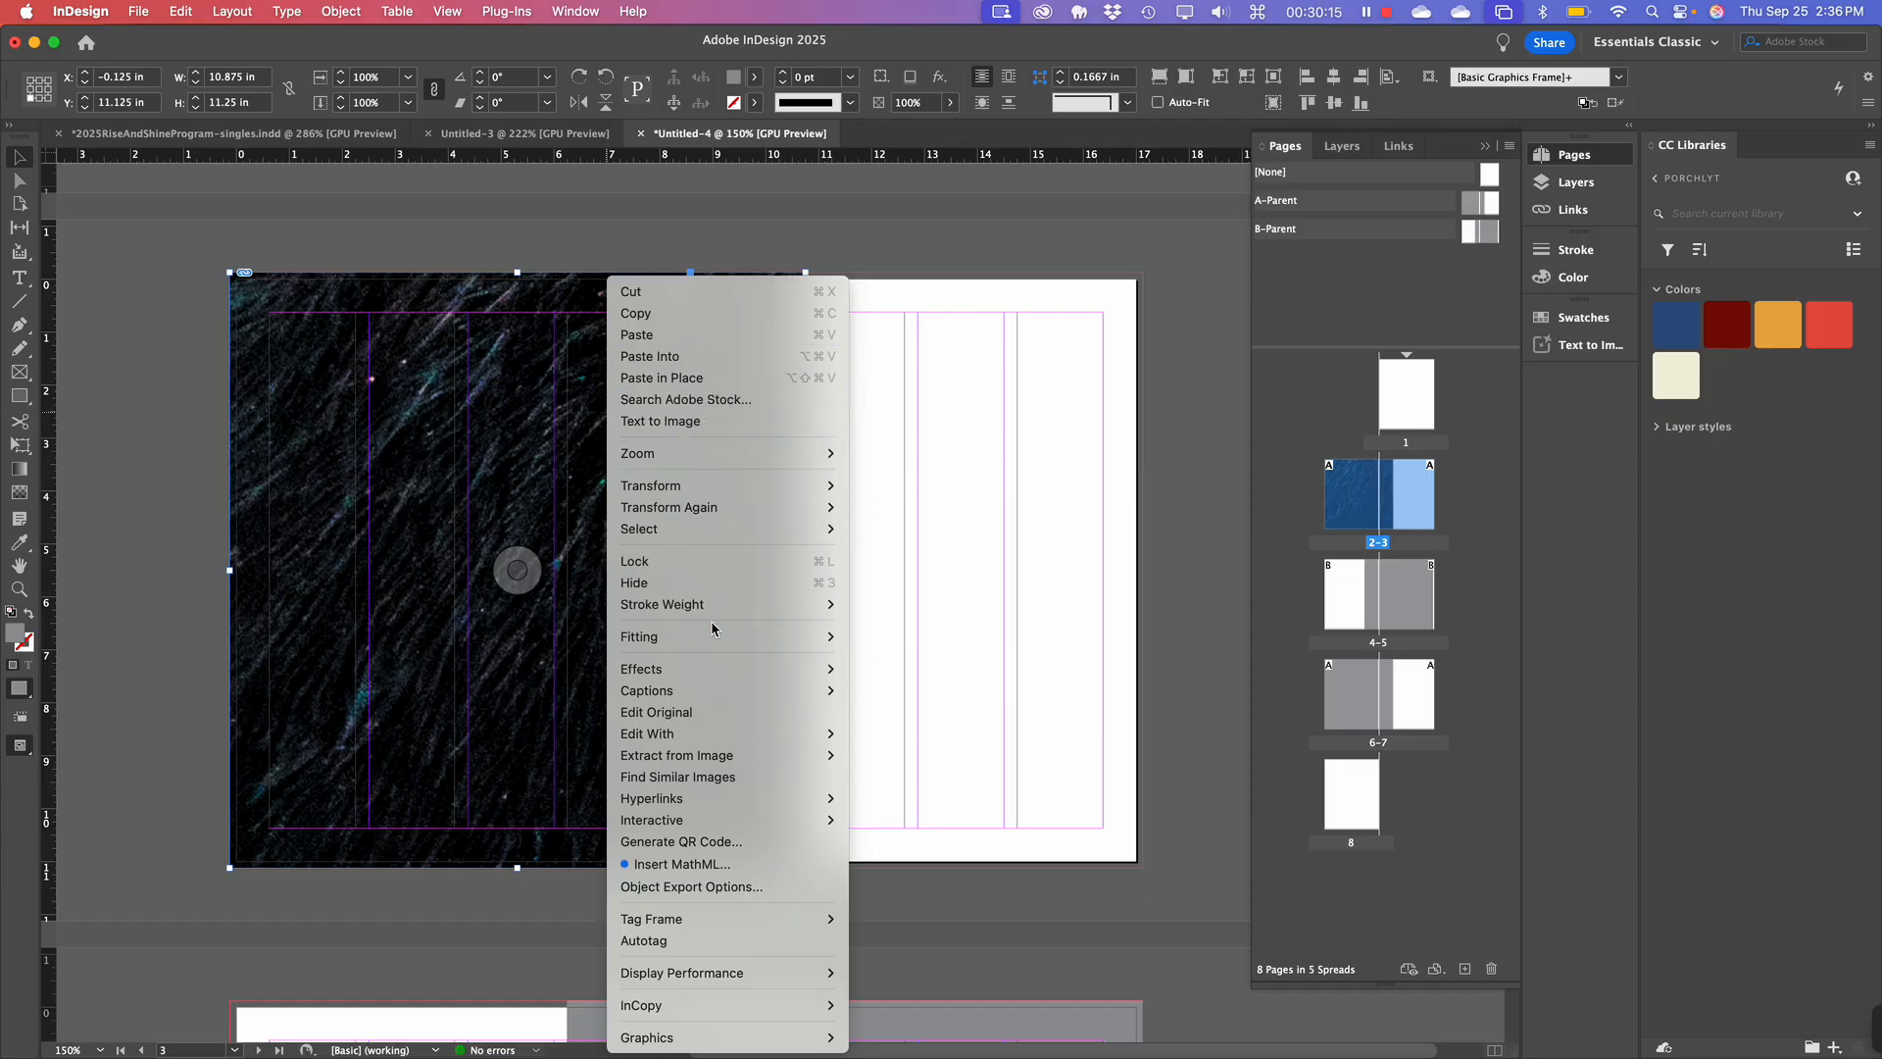
pyautogui.moveTo(715, 637)
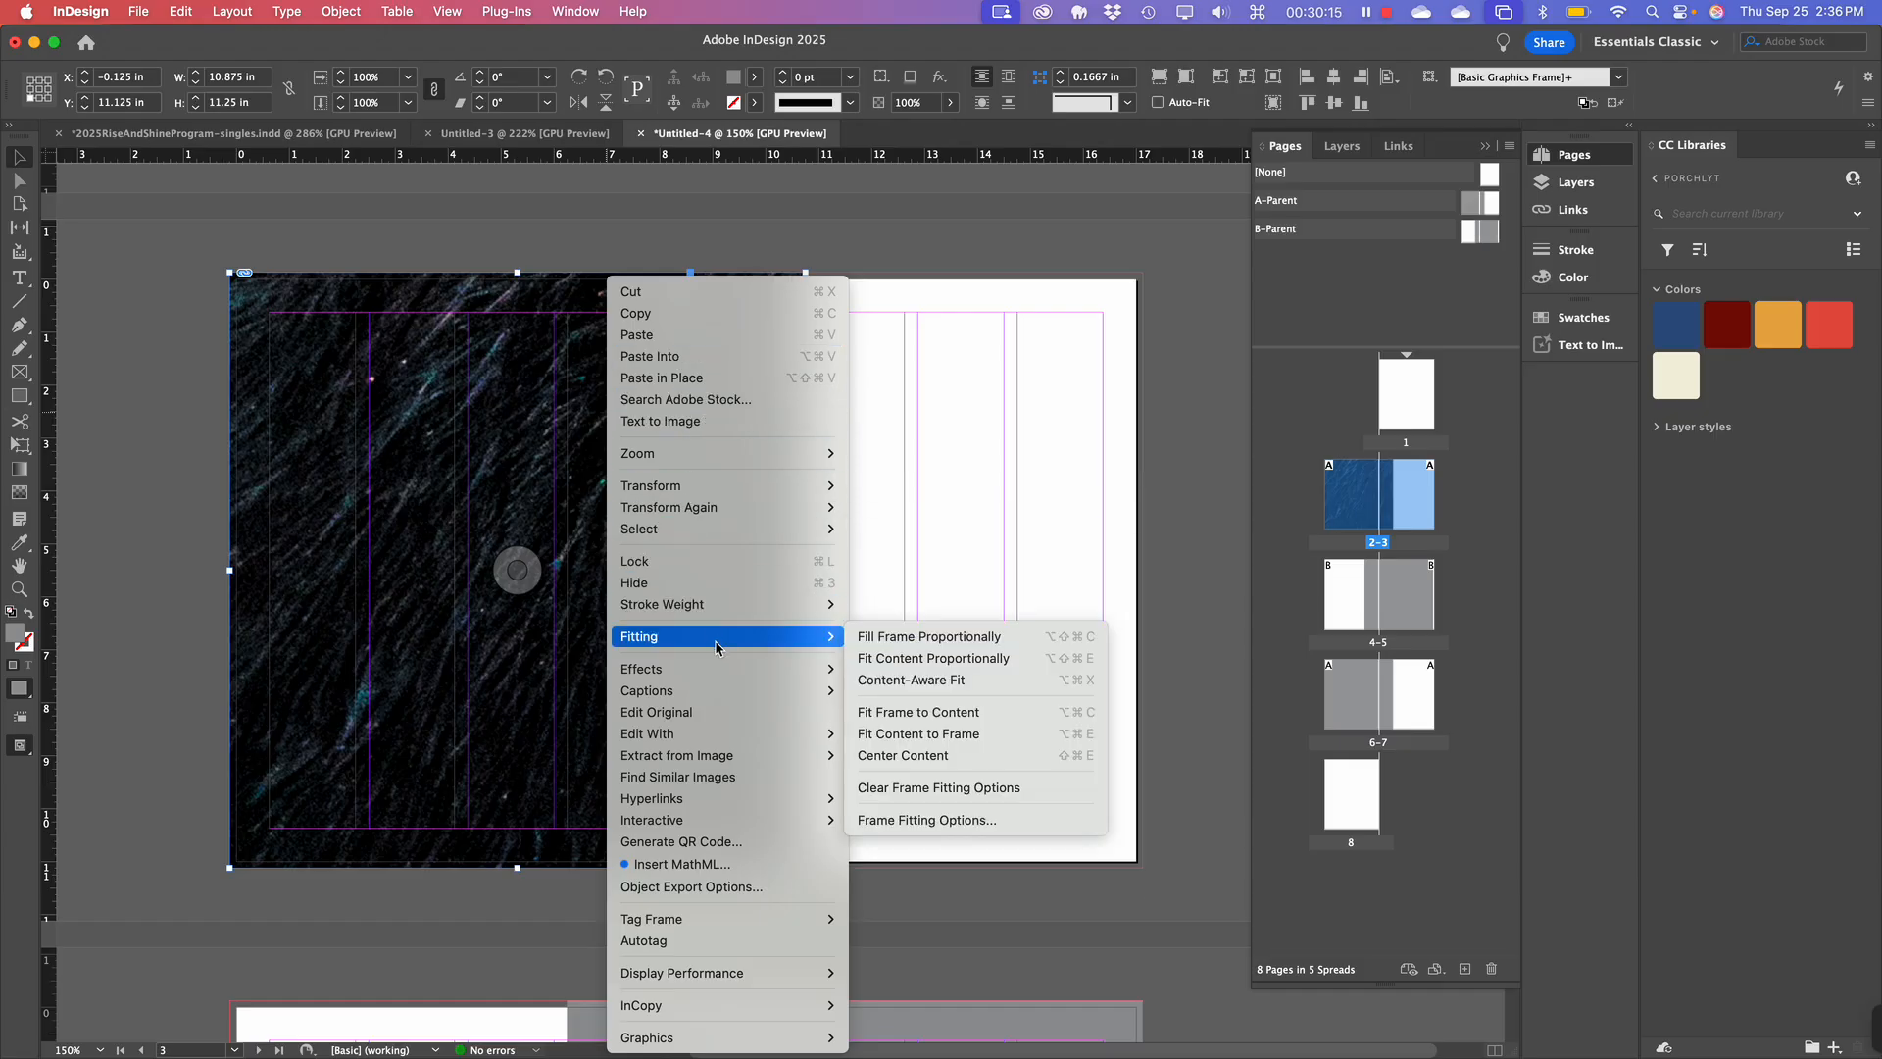
pyautogui.click(906, 660)
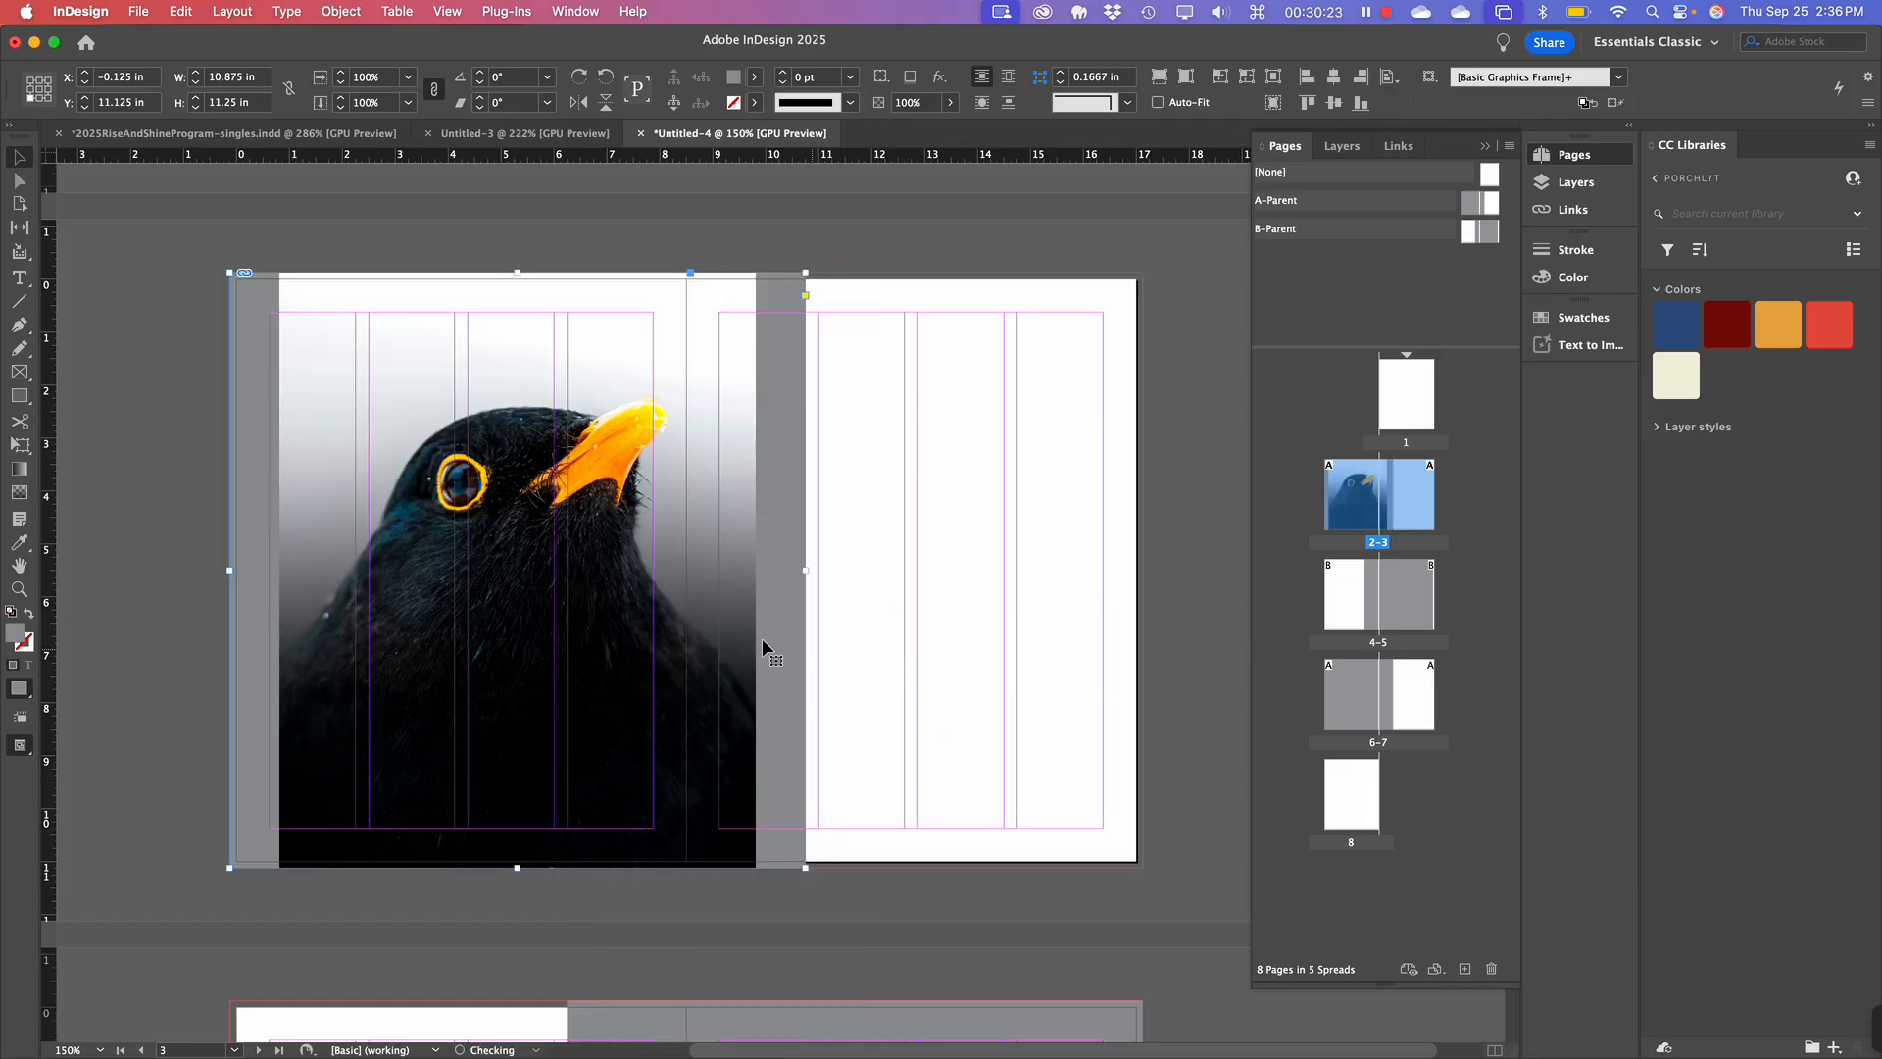
pyautogui.doubleClick(686, 617)
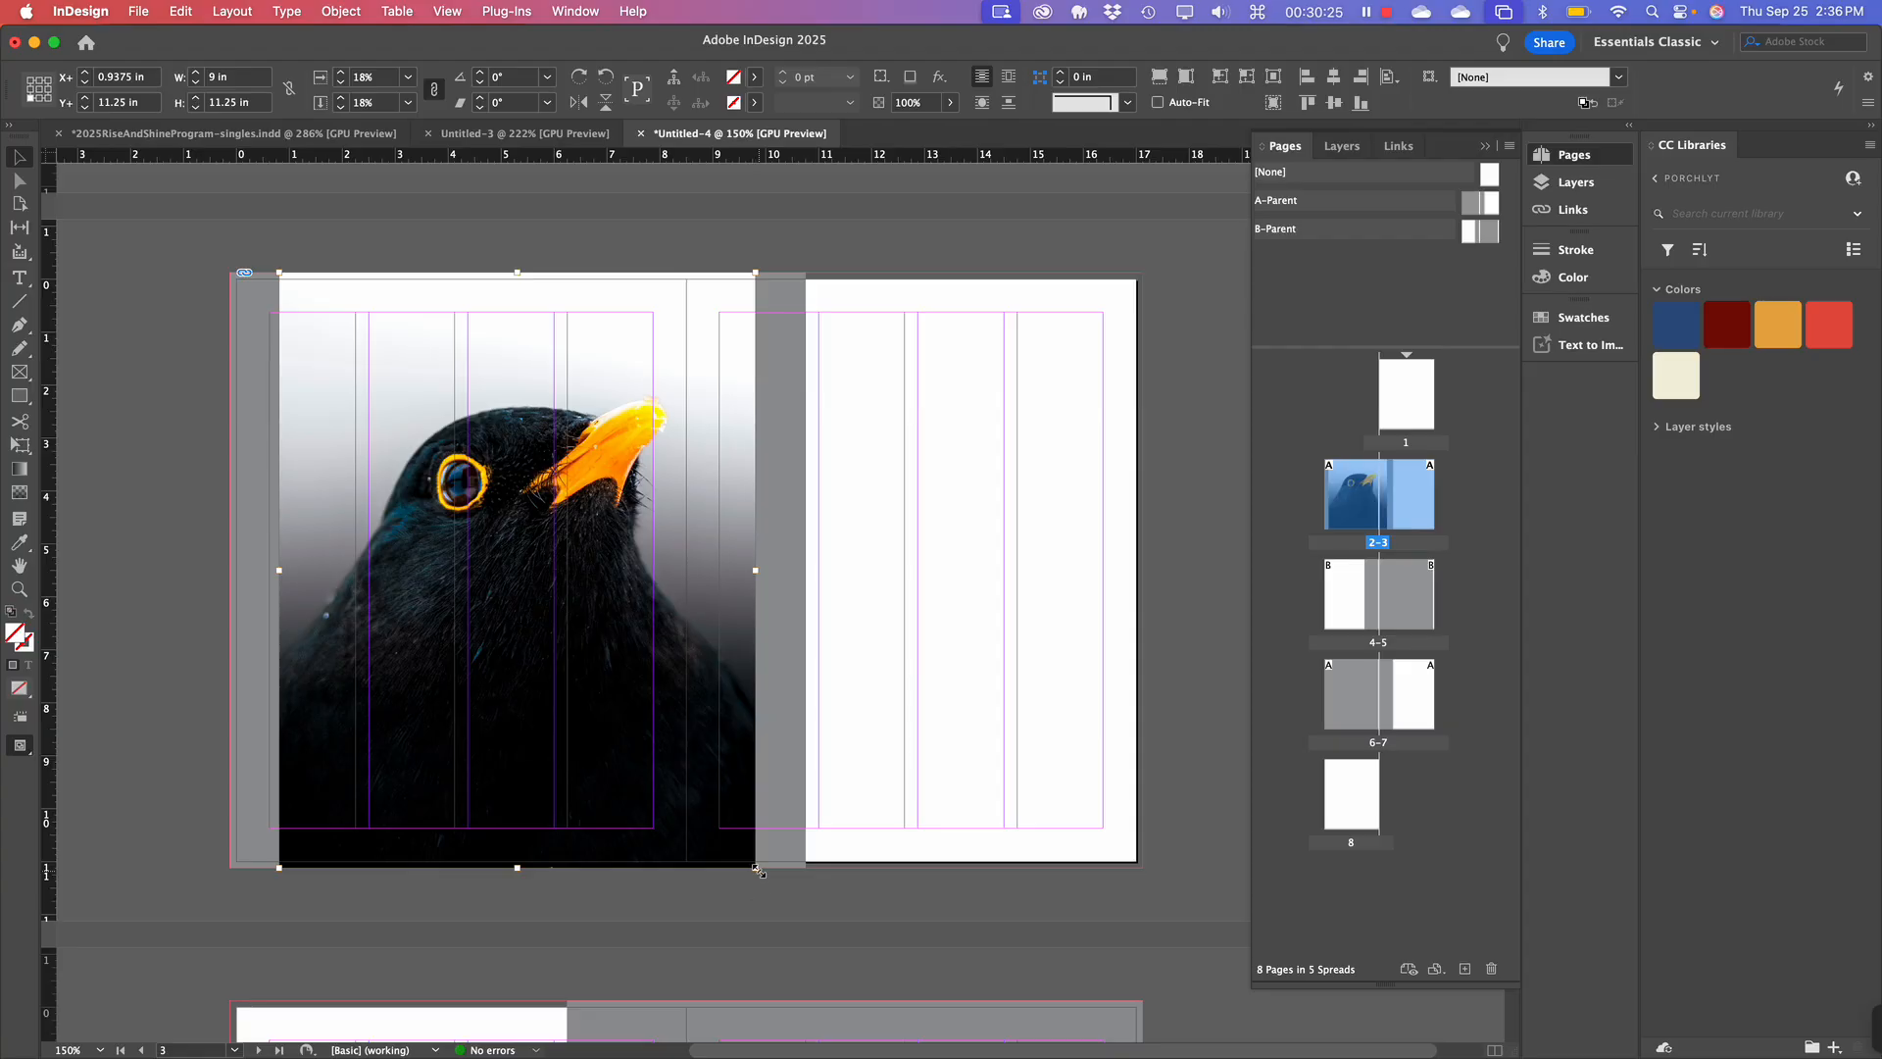
pyautogui.moveTo(758, 871); pyautogui.dragTo(825, 915)
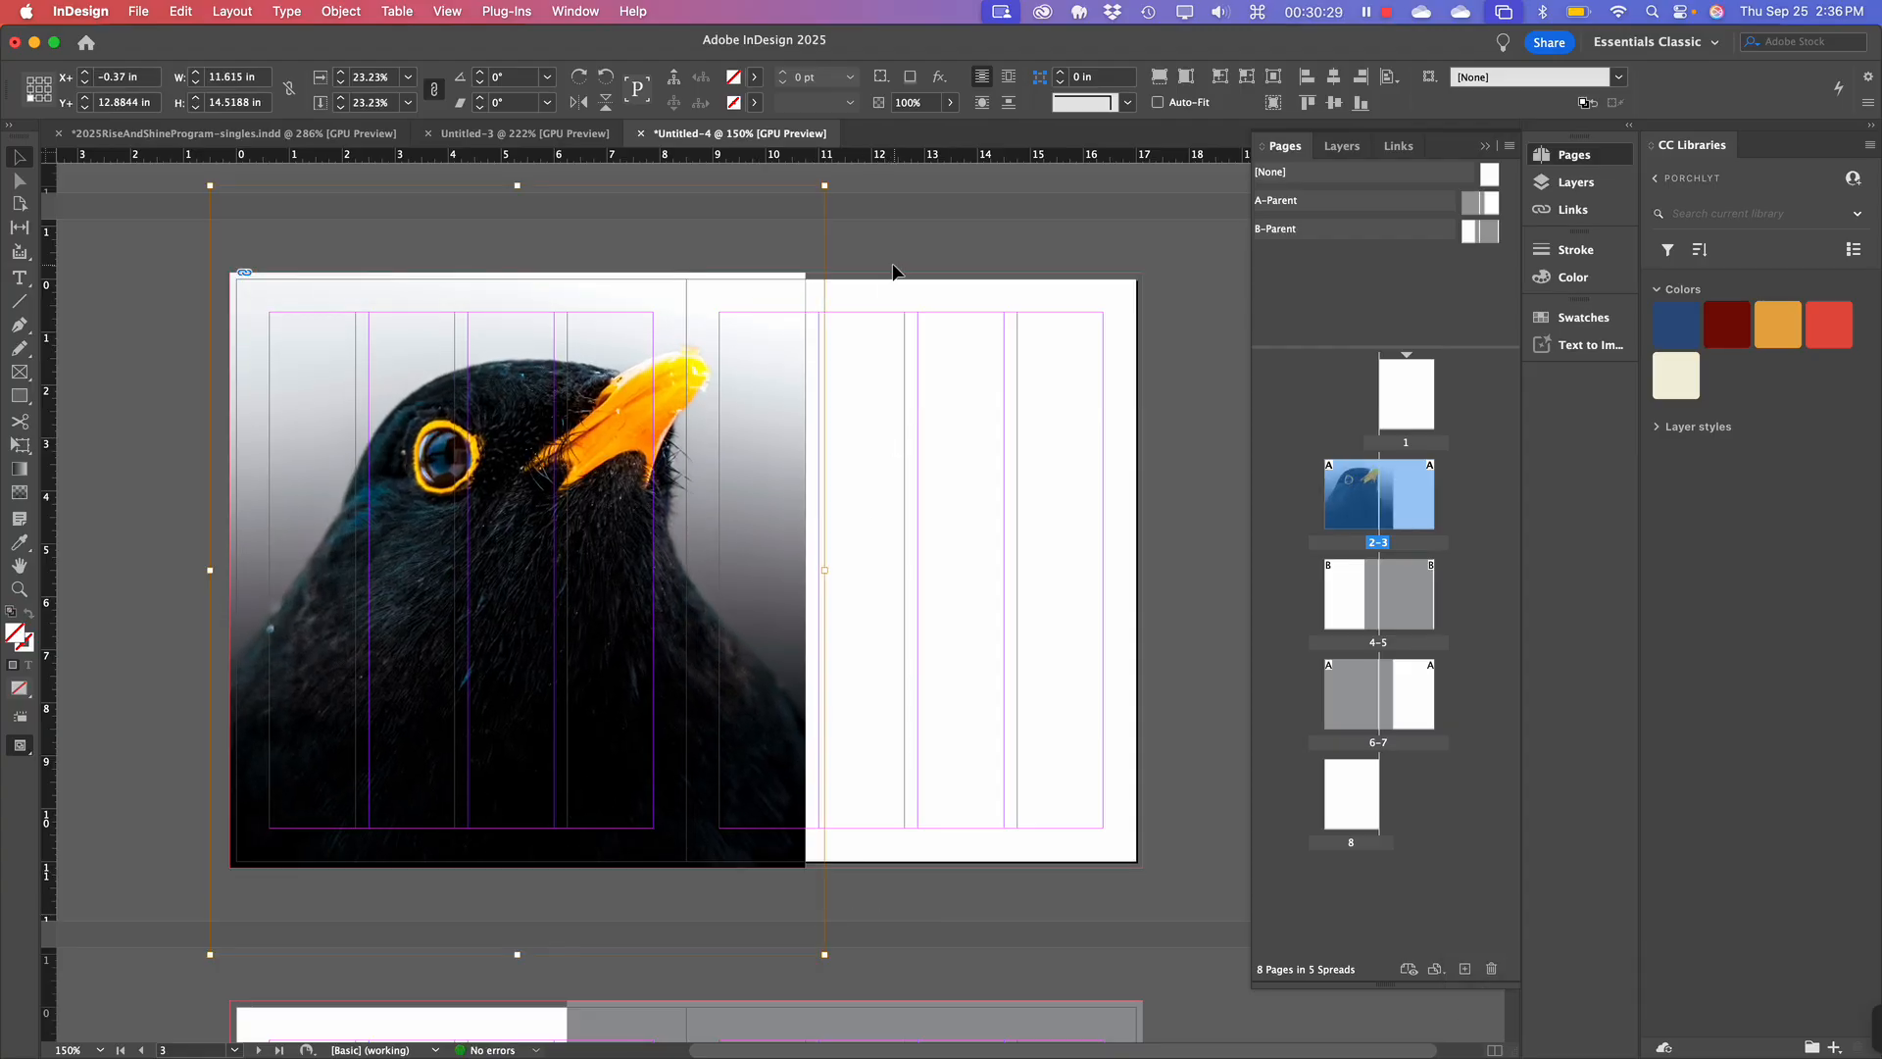
pyautogui.click(898, 552)
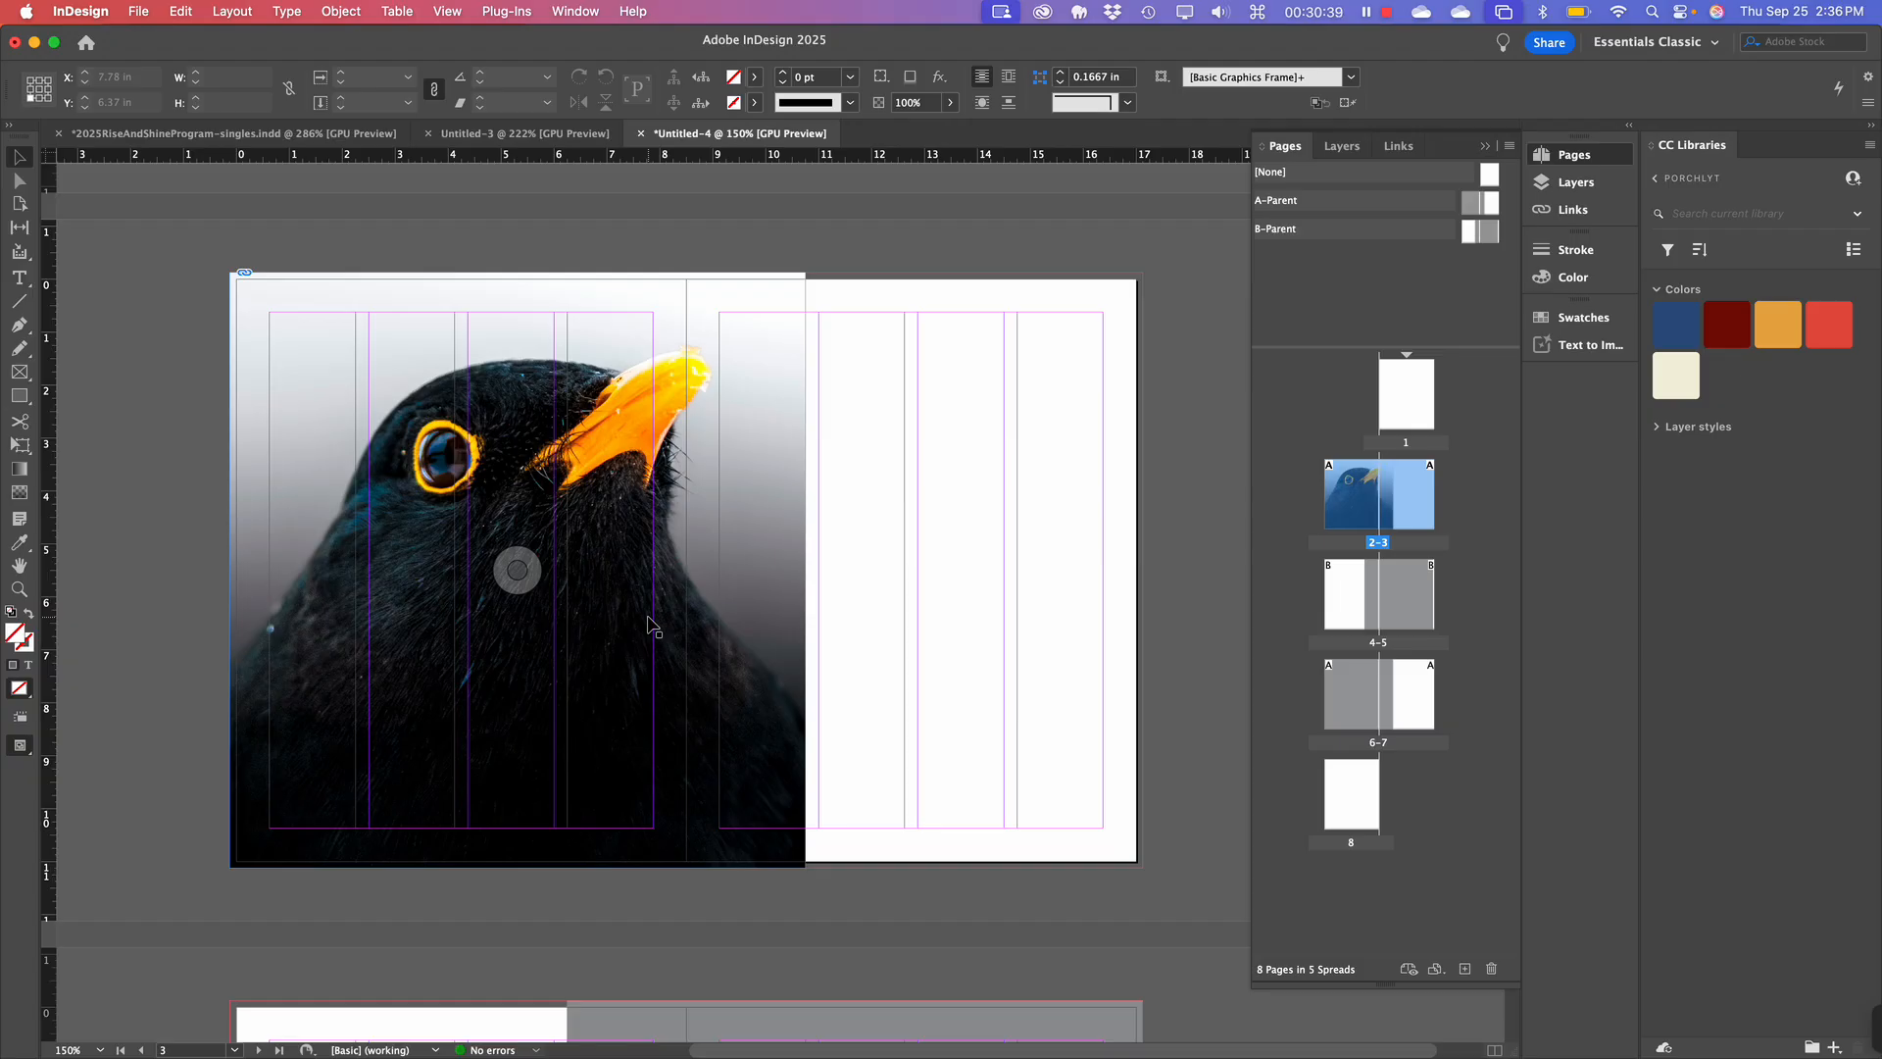
# Undo the placement so the page-2 frame is empty grey again.
pyautogui.click(558, 396)
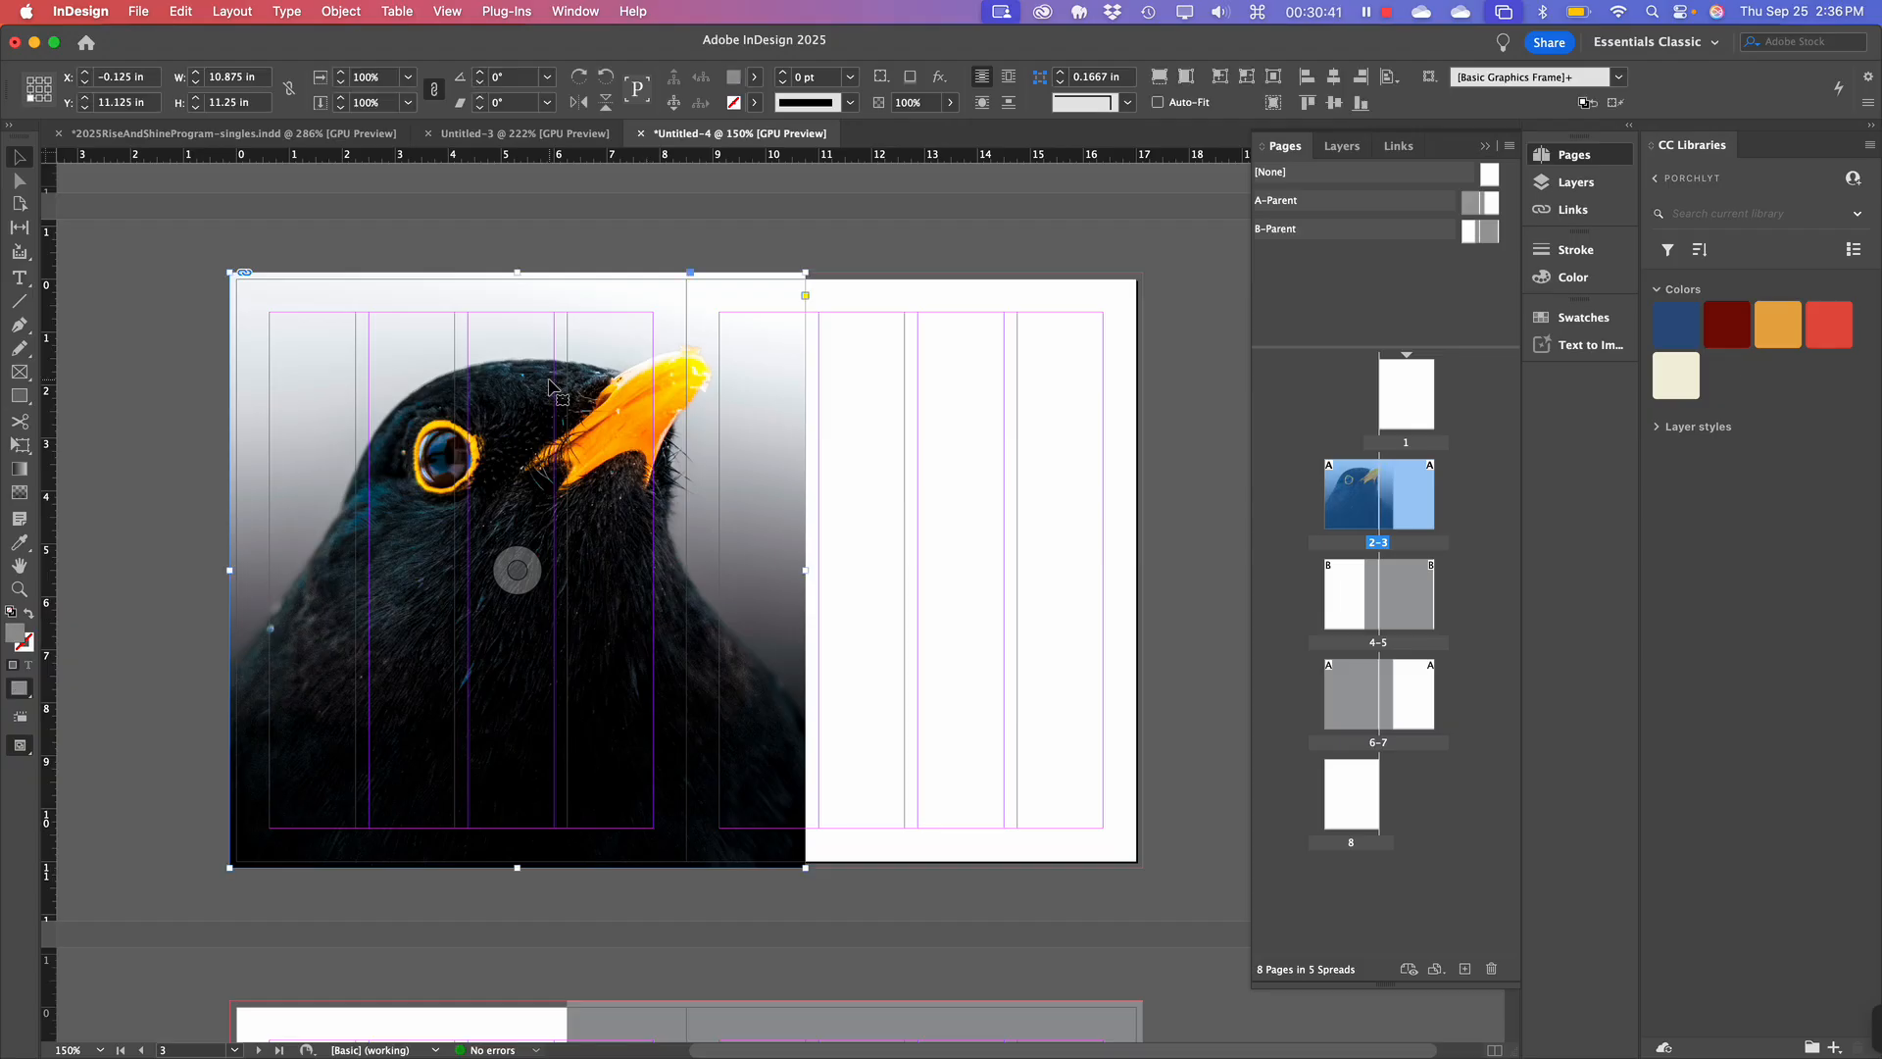
pyautogui.press('super+z')
pyautogui.press('super+z')
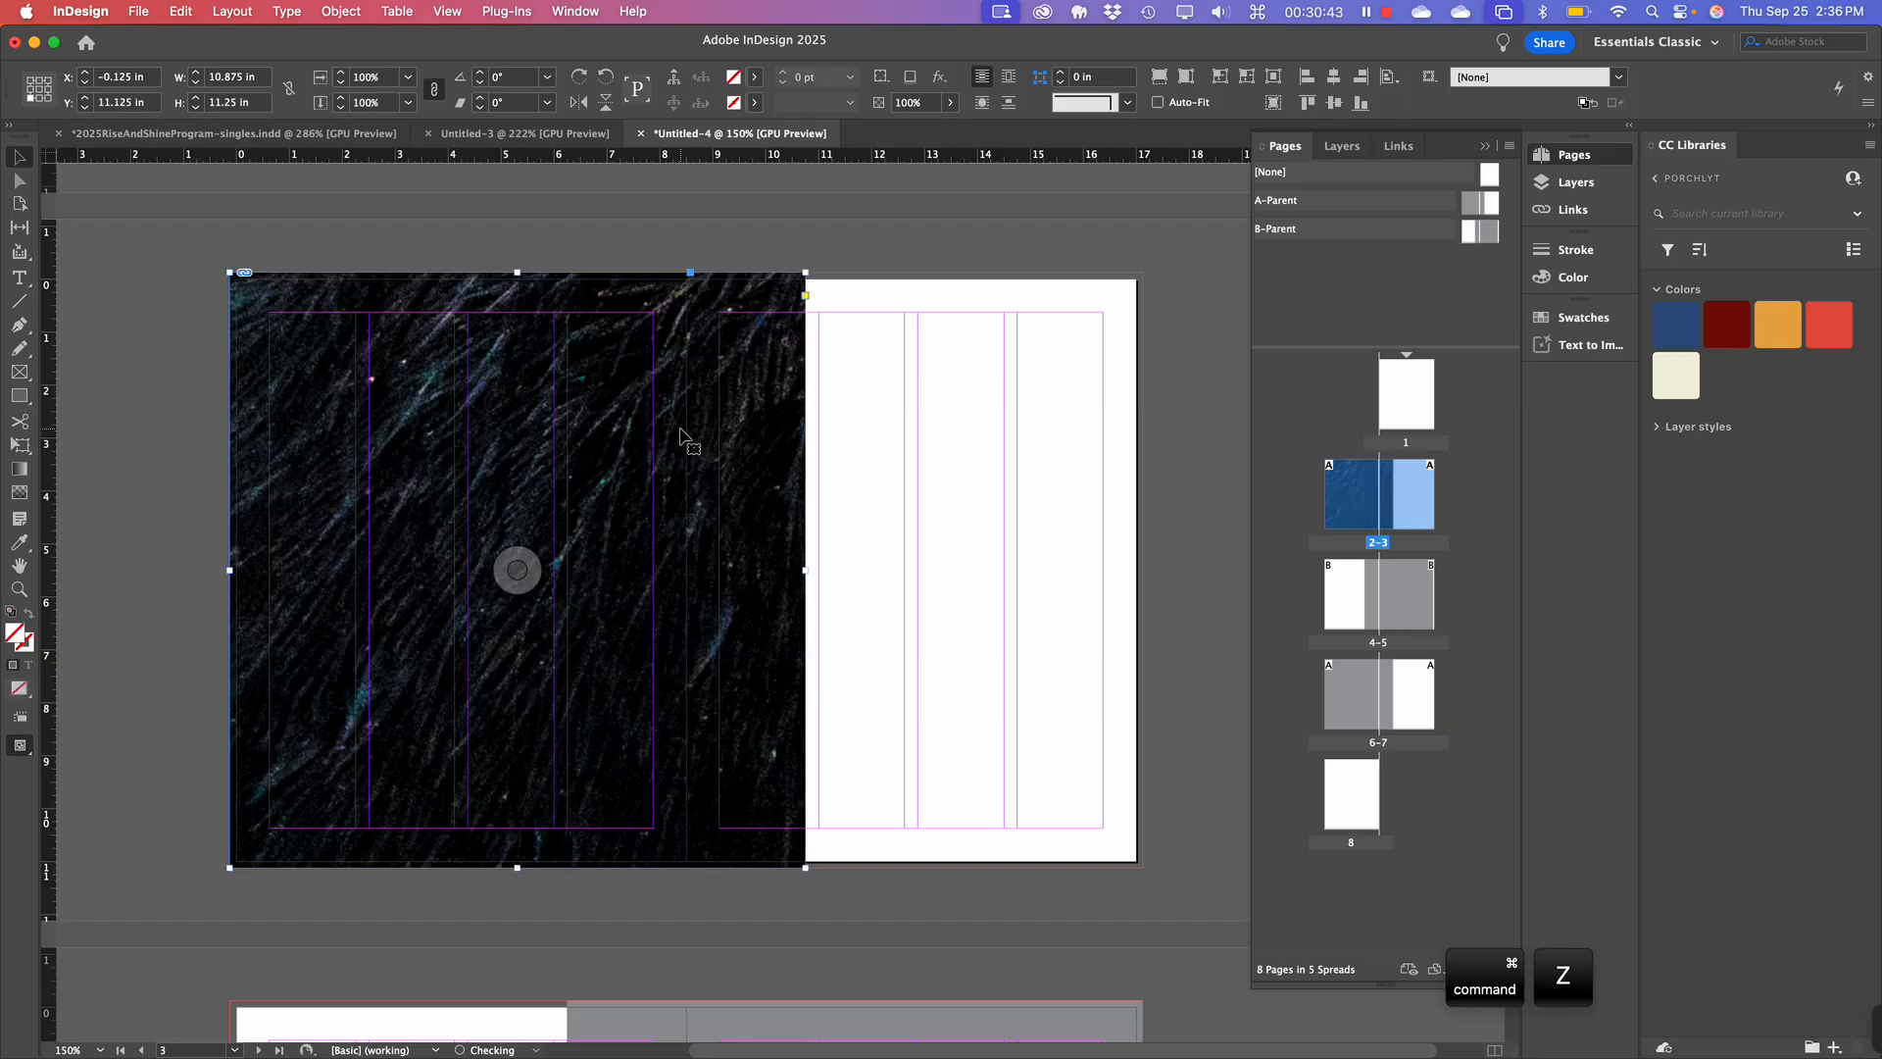
pyautogui.press('super+z')
pyautogui.press('super+z')
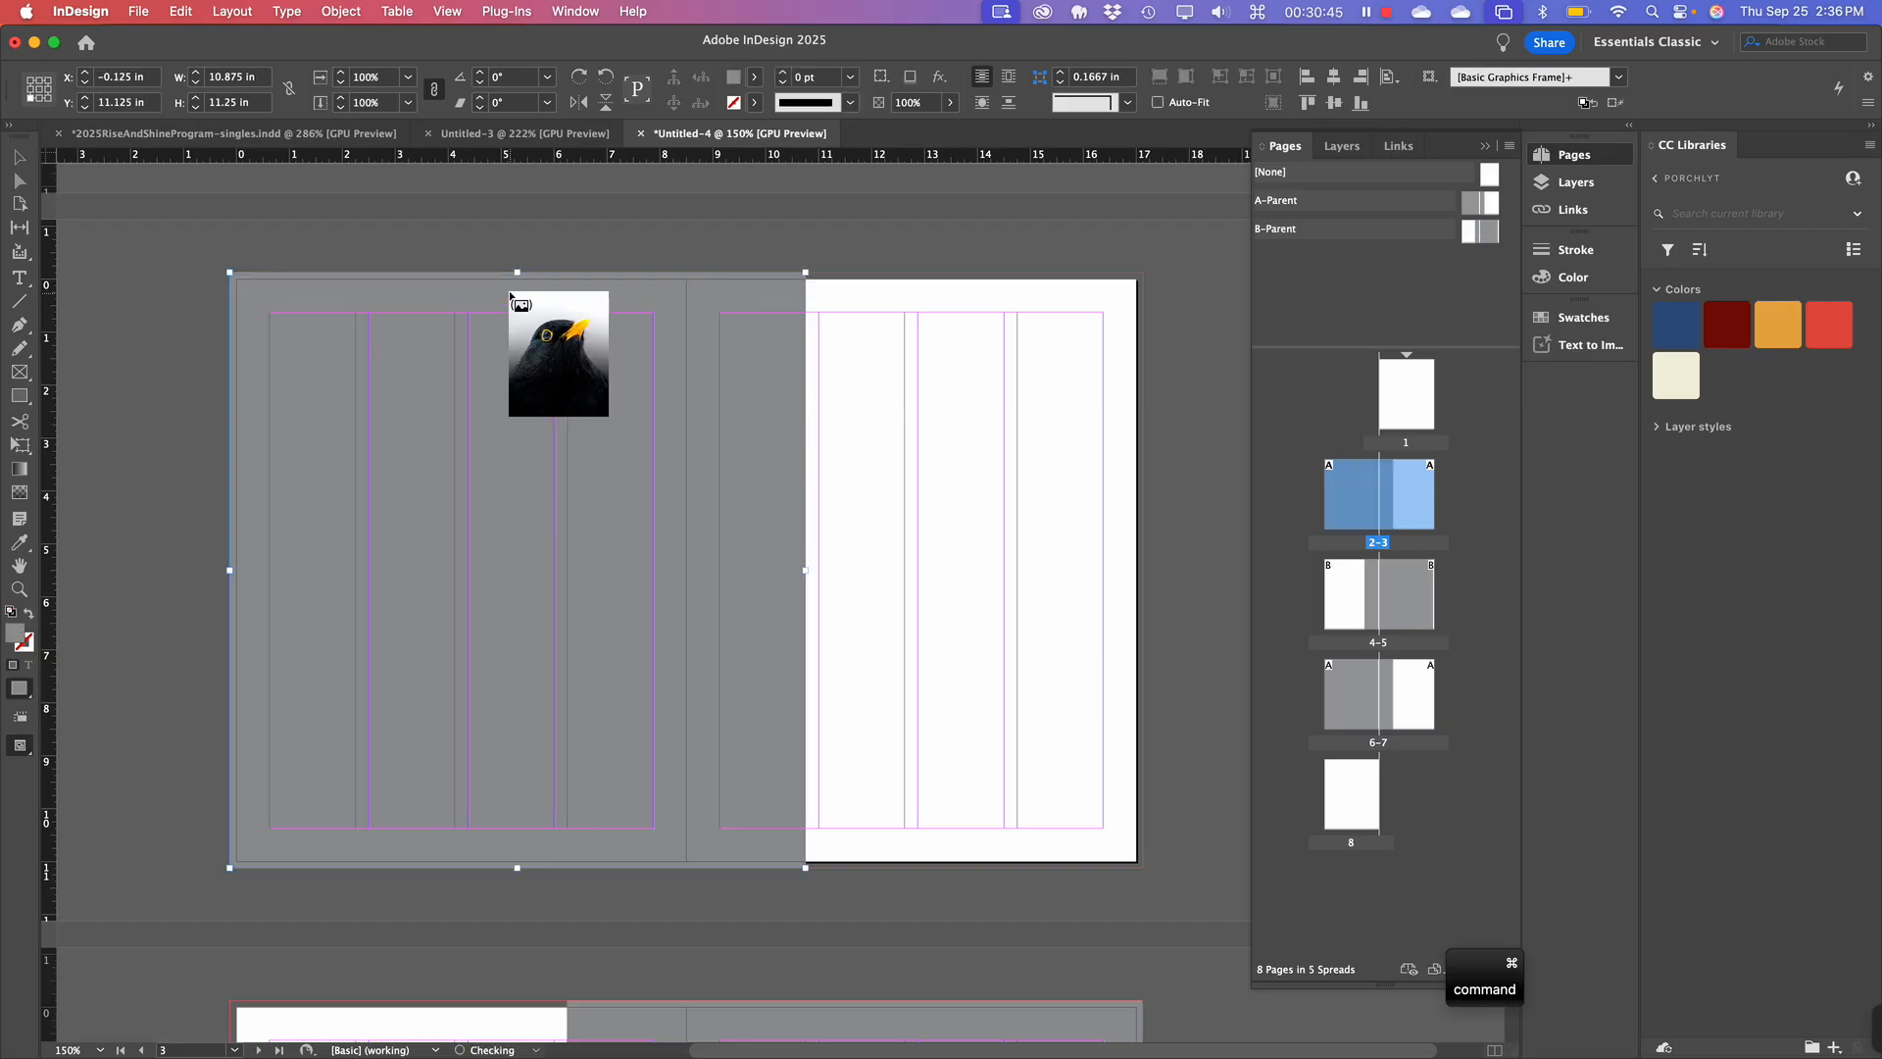
pyautogui.press('Escape')
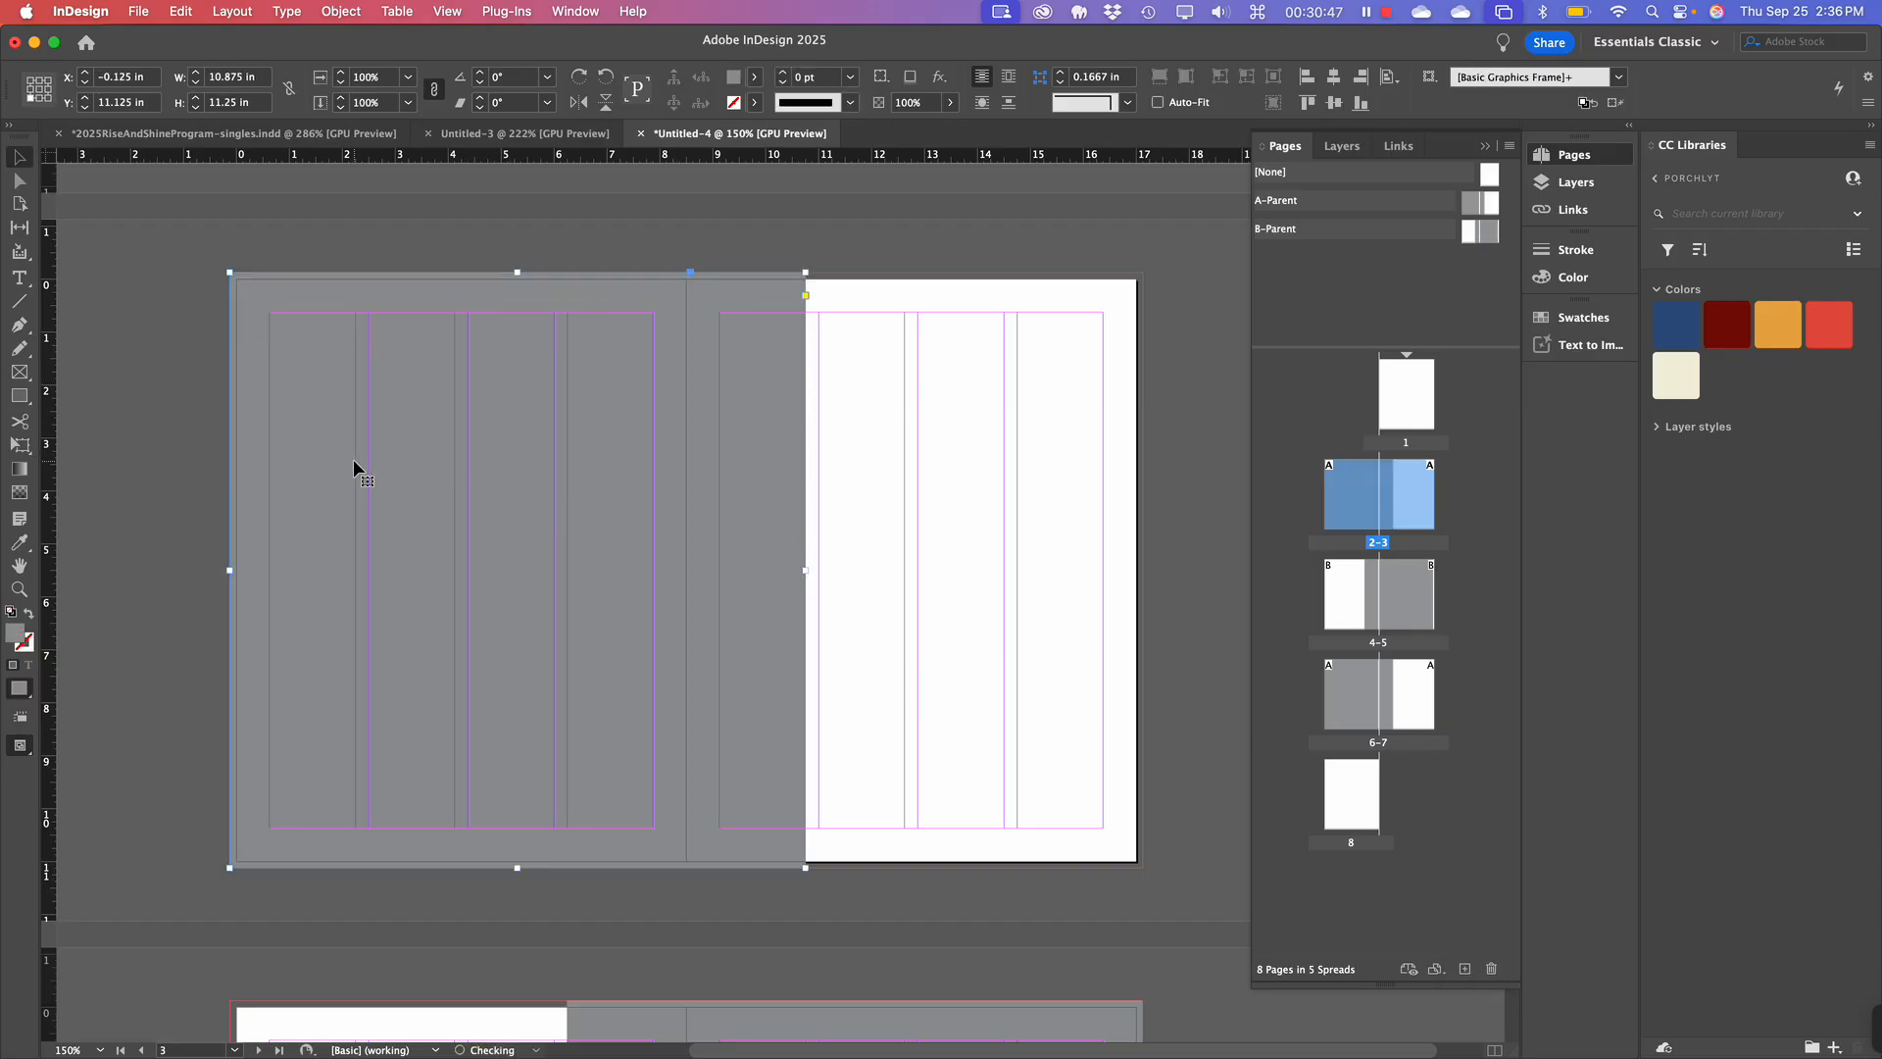
# Place christoph-nolte-JZ8dtOWoQxg-unsplash.jpg from Downloads into the empty page-2 frame.
pyautogui.click(136, 12)
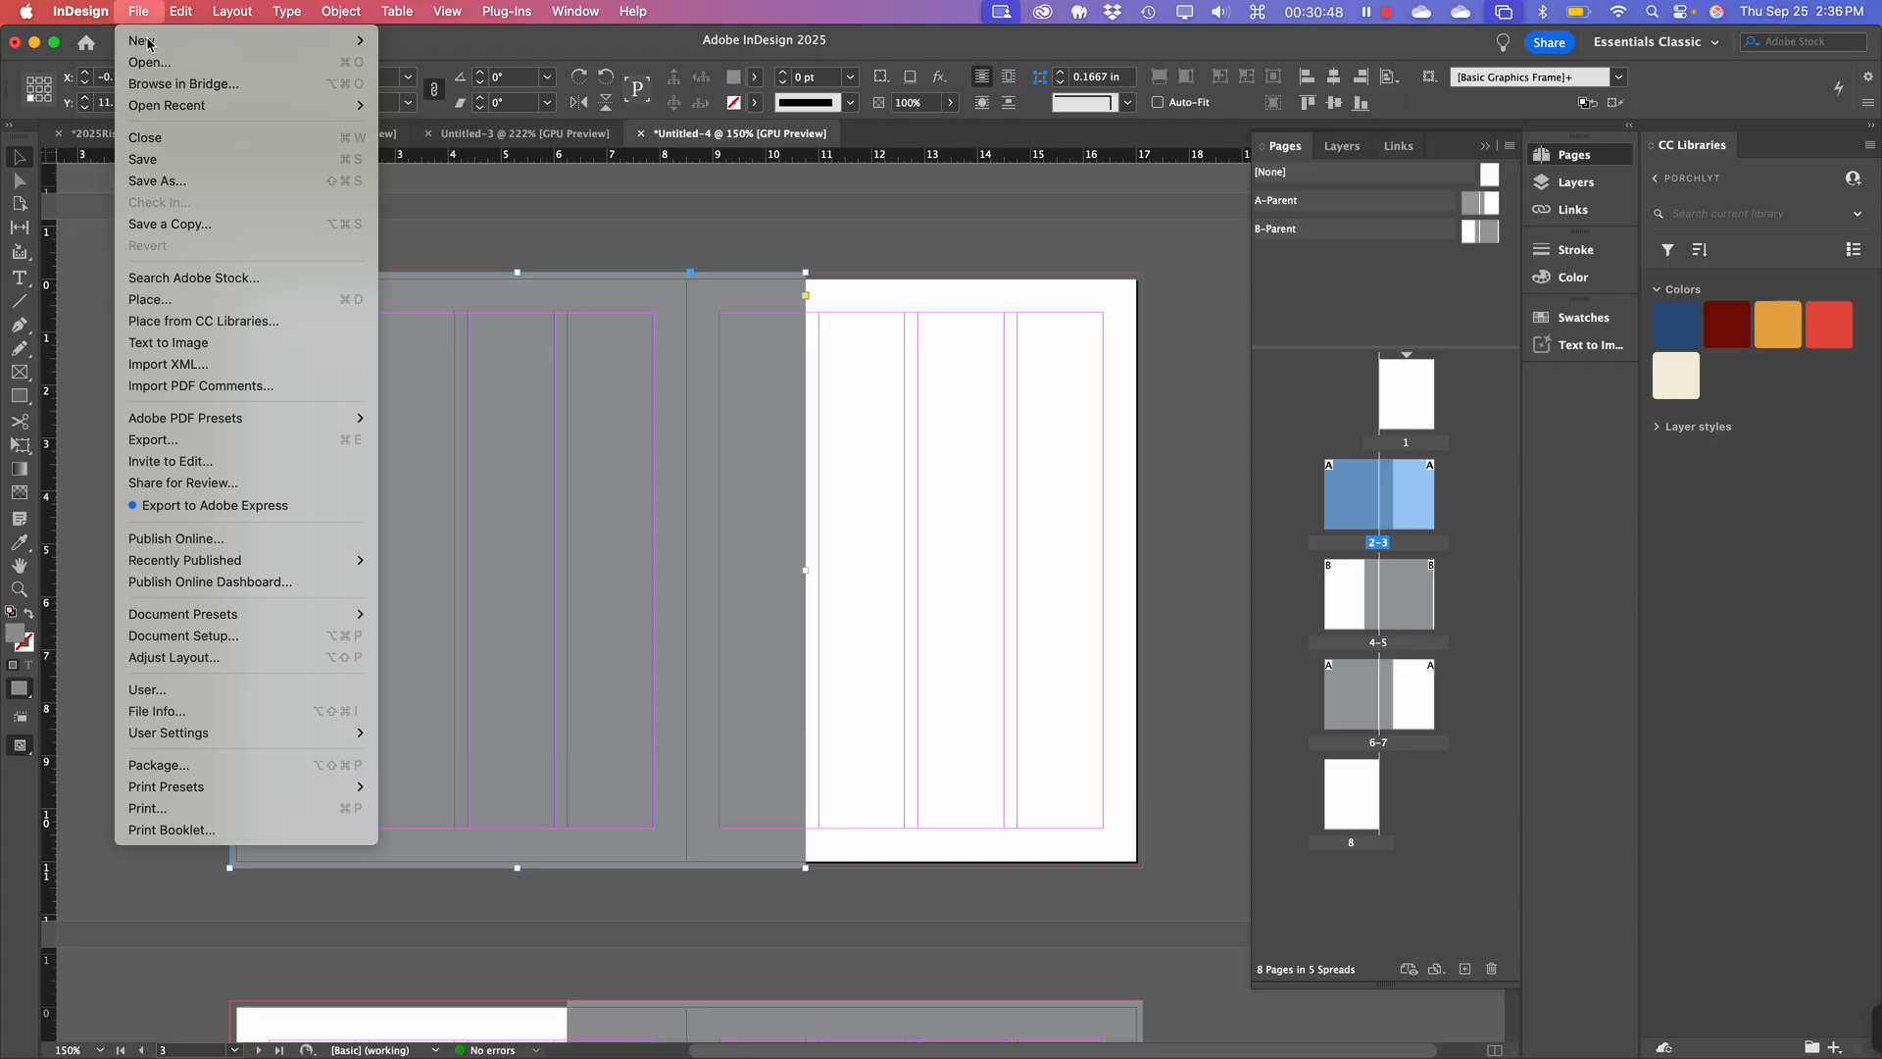
pyautogui.click(203, 302)
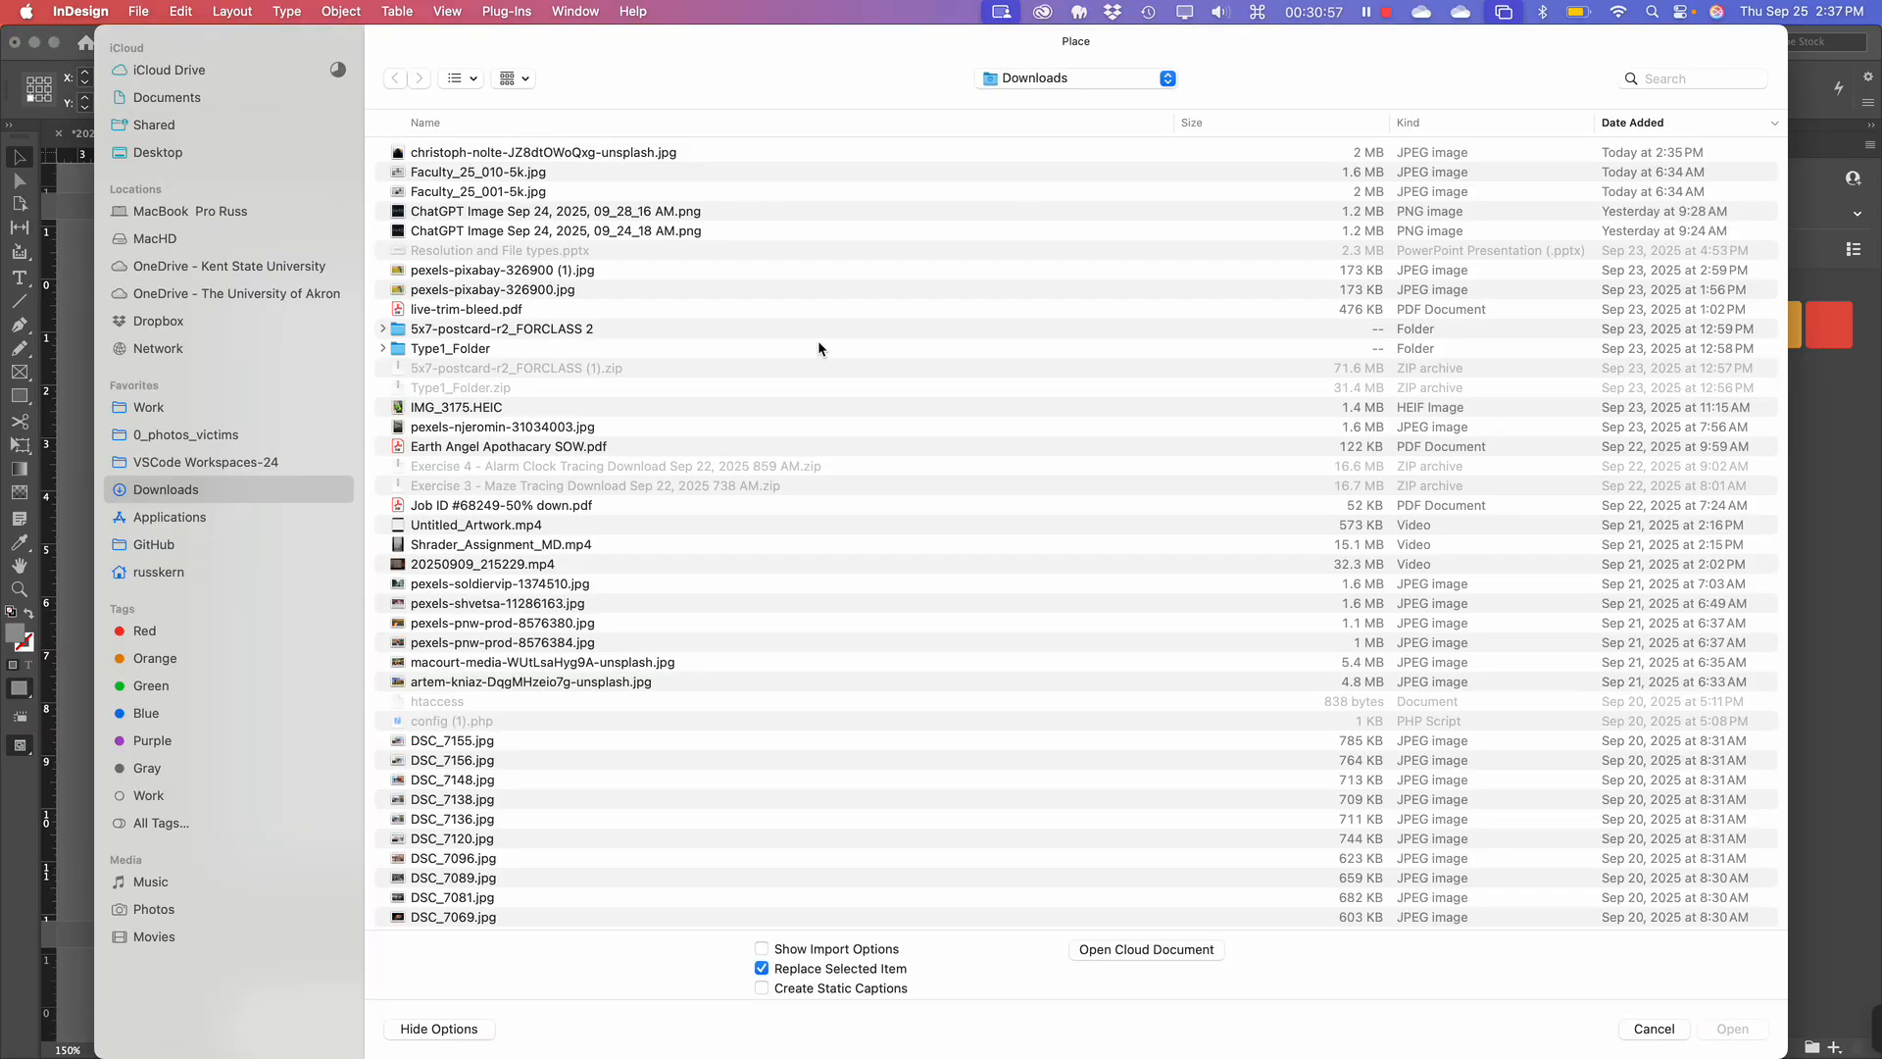
pyautogui.click(506, 155)
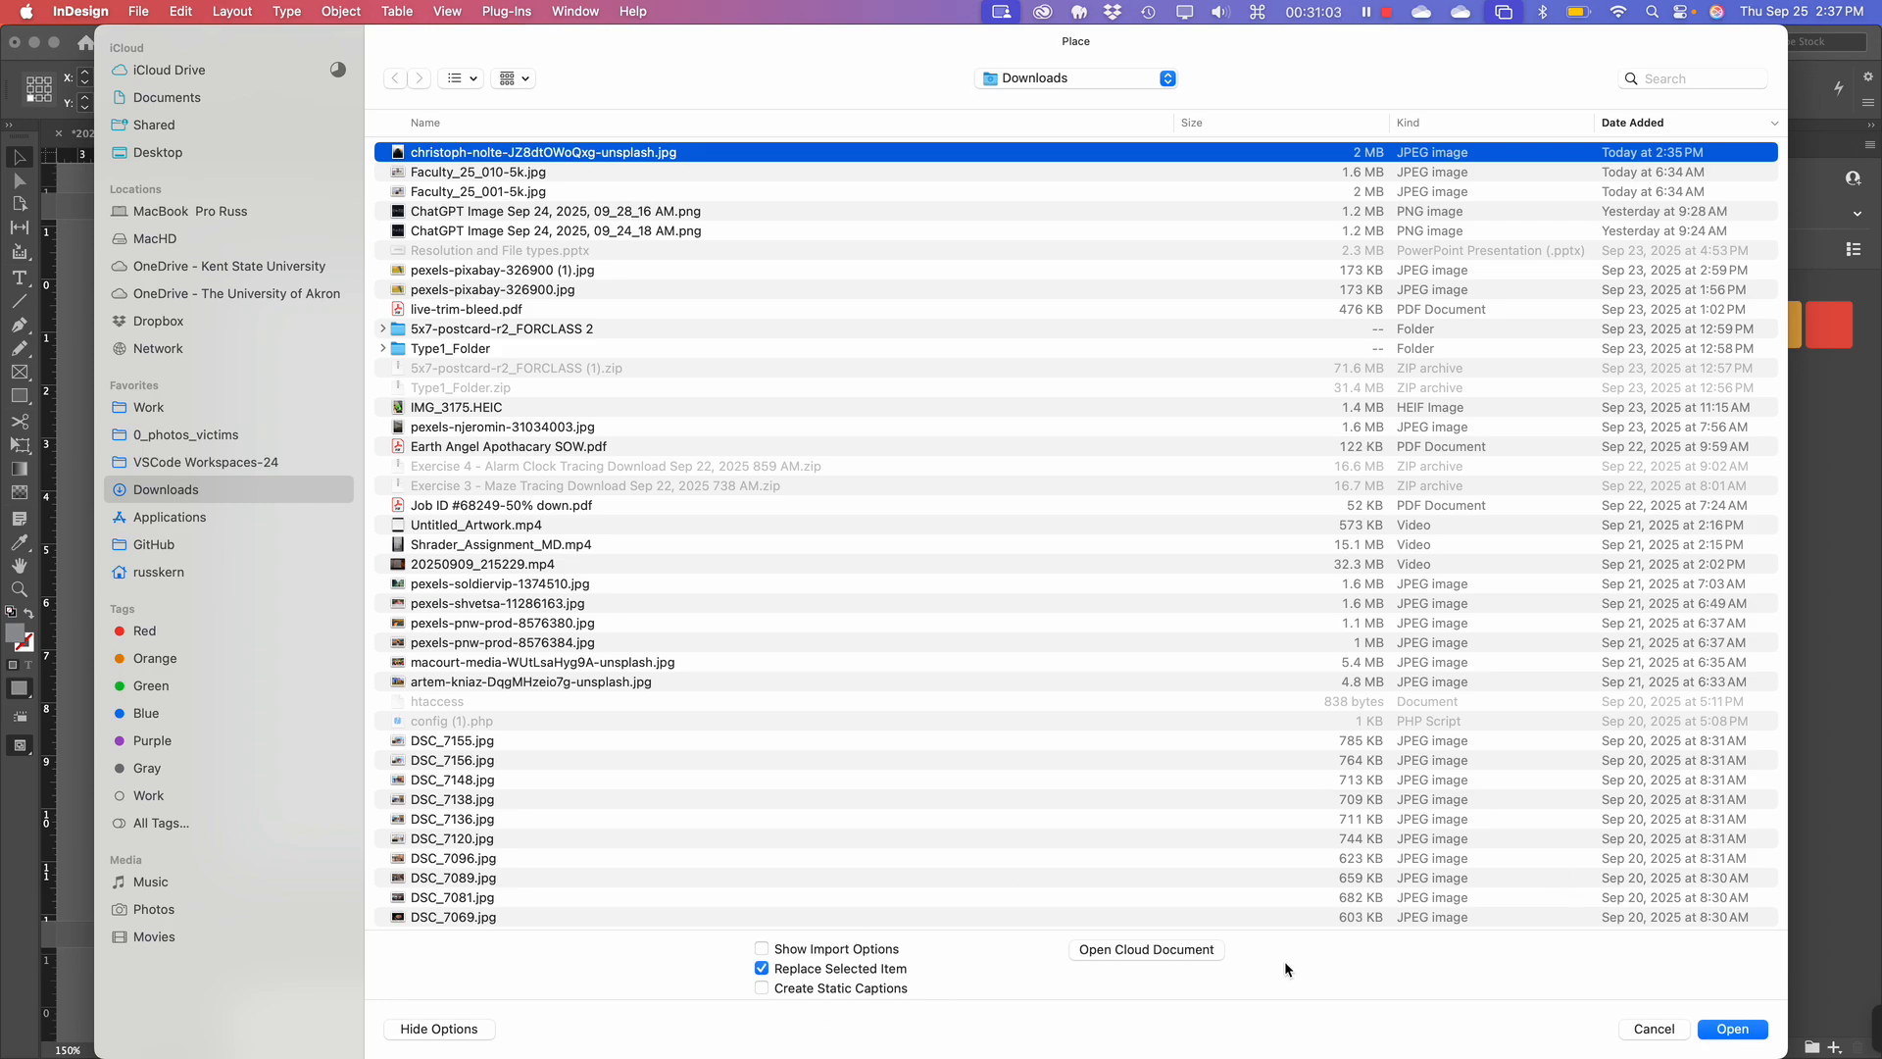
pyautogui.click(1750, 1032)
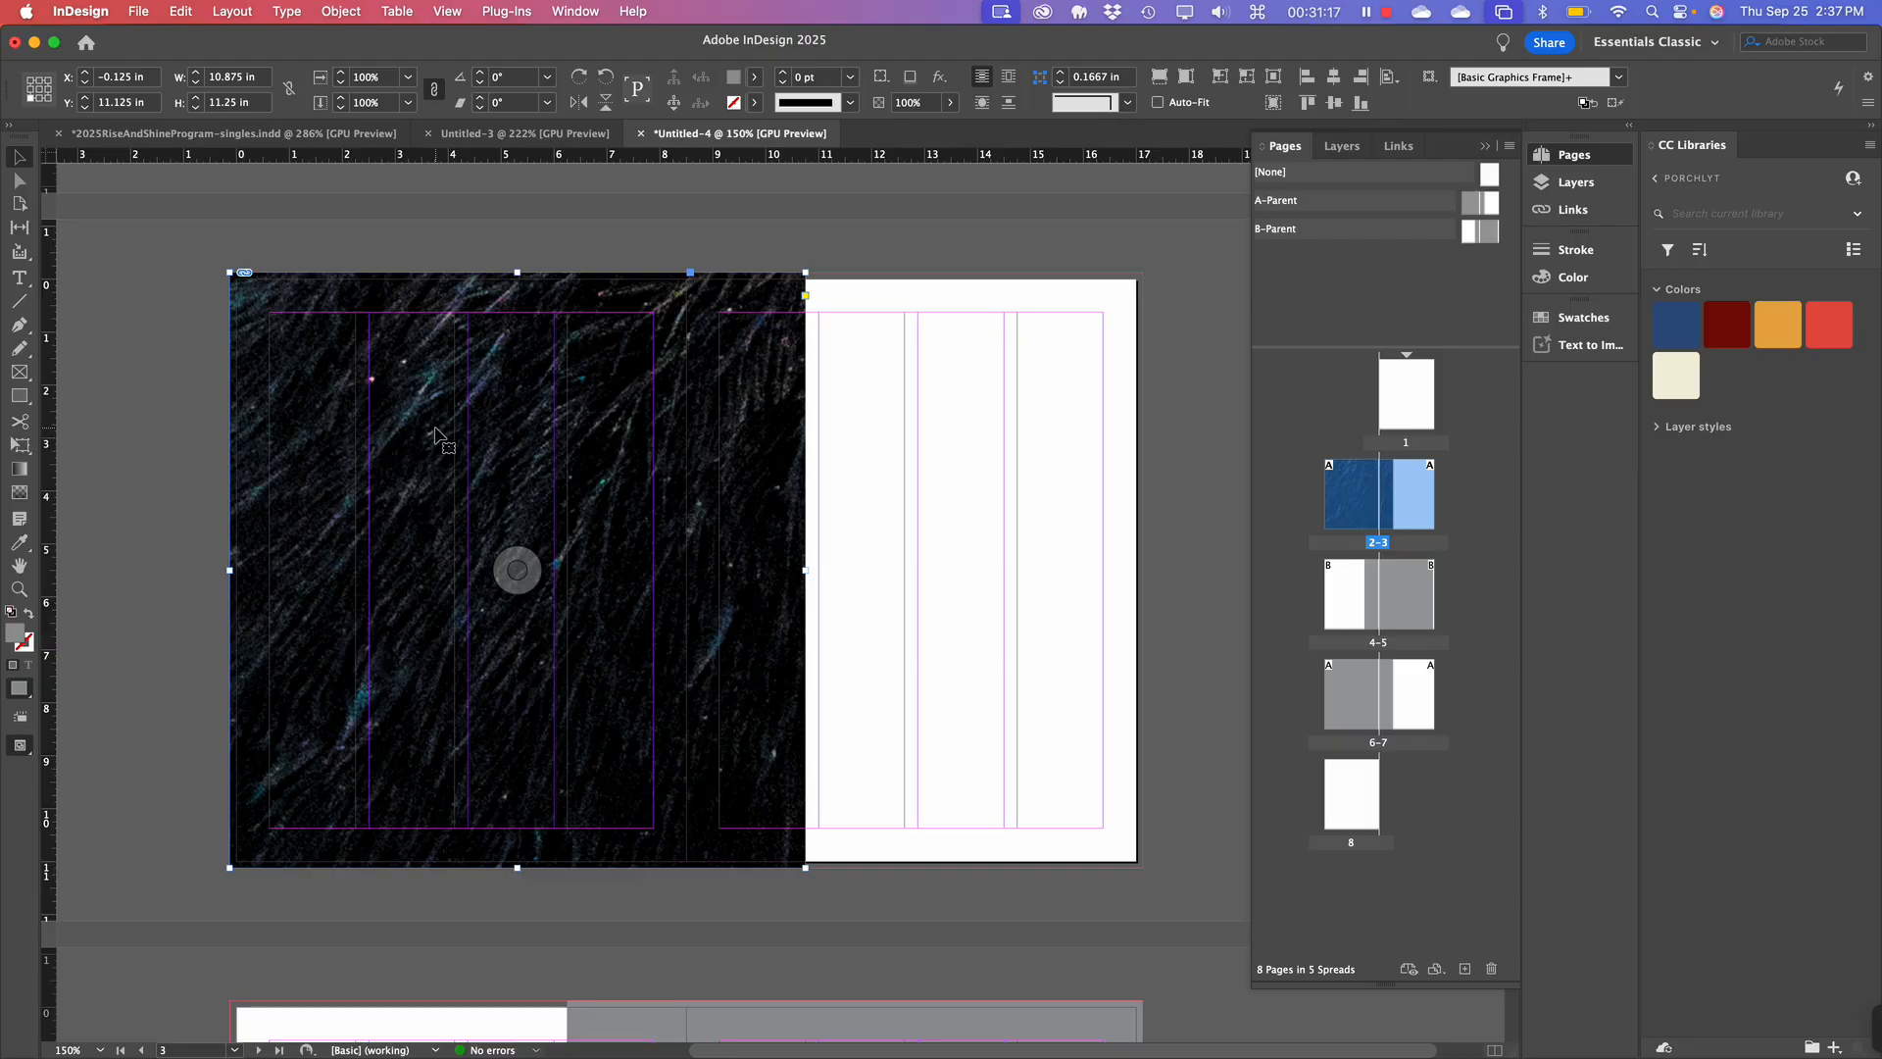
# Apply Fill Frame Proportionally so the blackbird's head, eye and yellow beak show.
pyautogui.keyDown('ctrl'); pyautogui.click(582, 494); pyautogui.keyUp('ctrl')
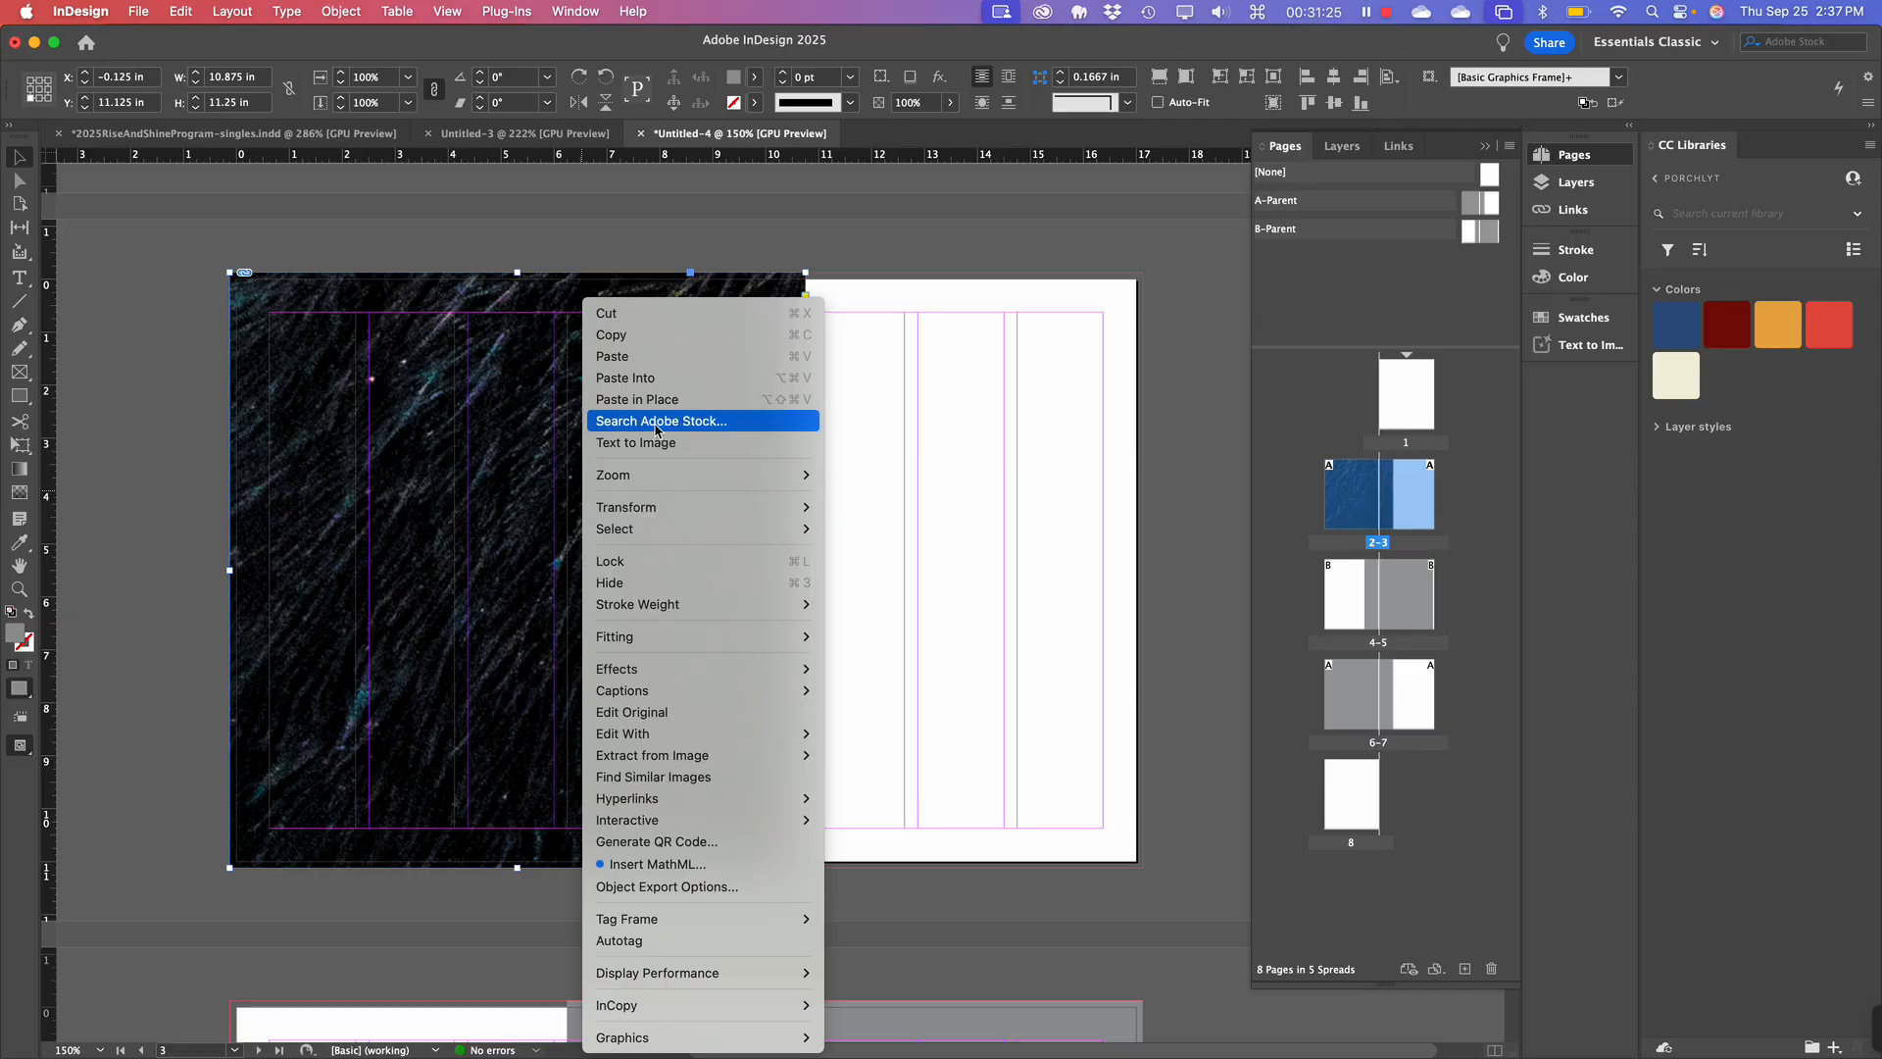
pyautogui.moveTo(672, 640)
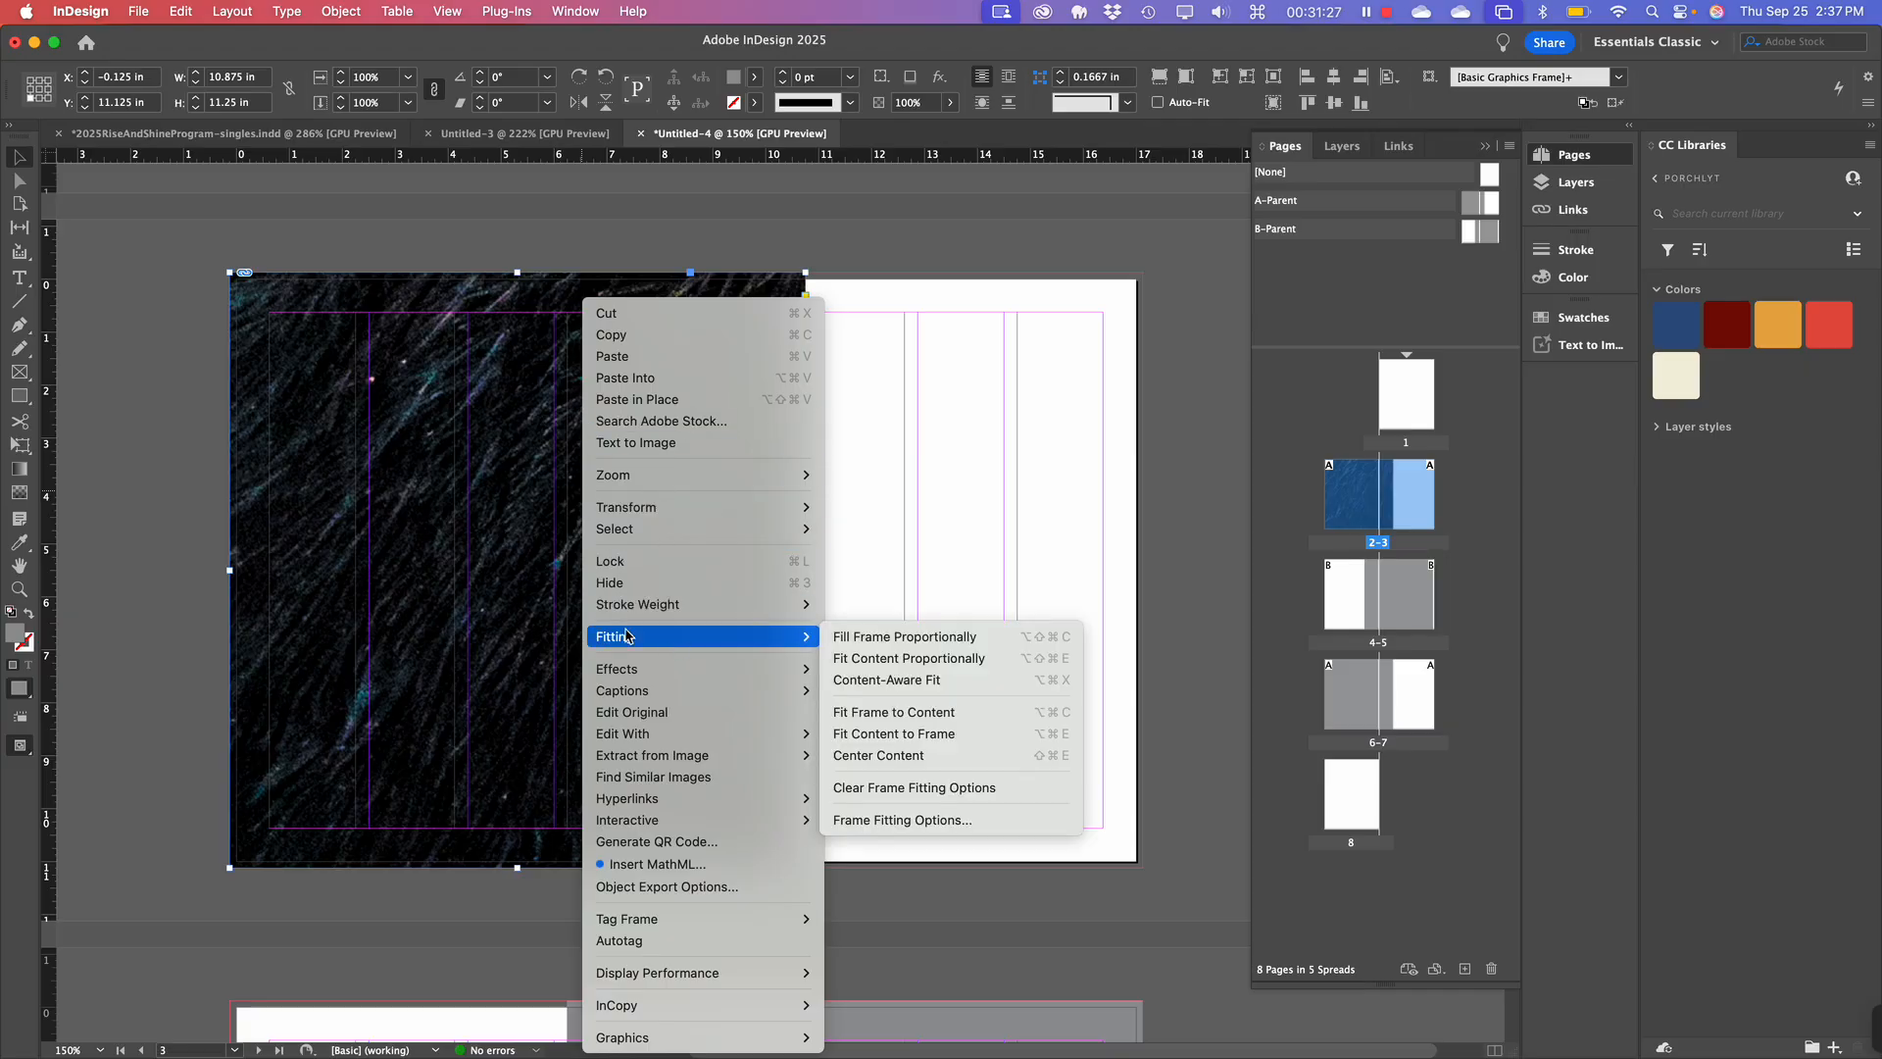
pyautogui.click(888, 638)
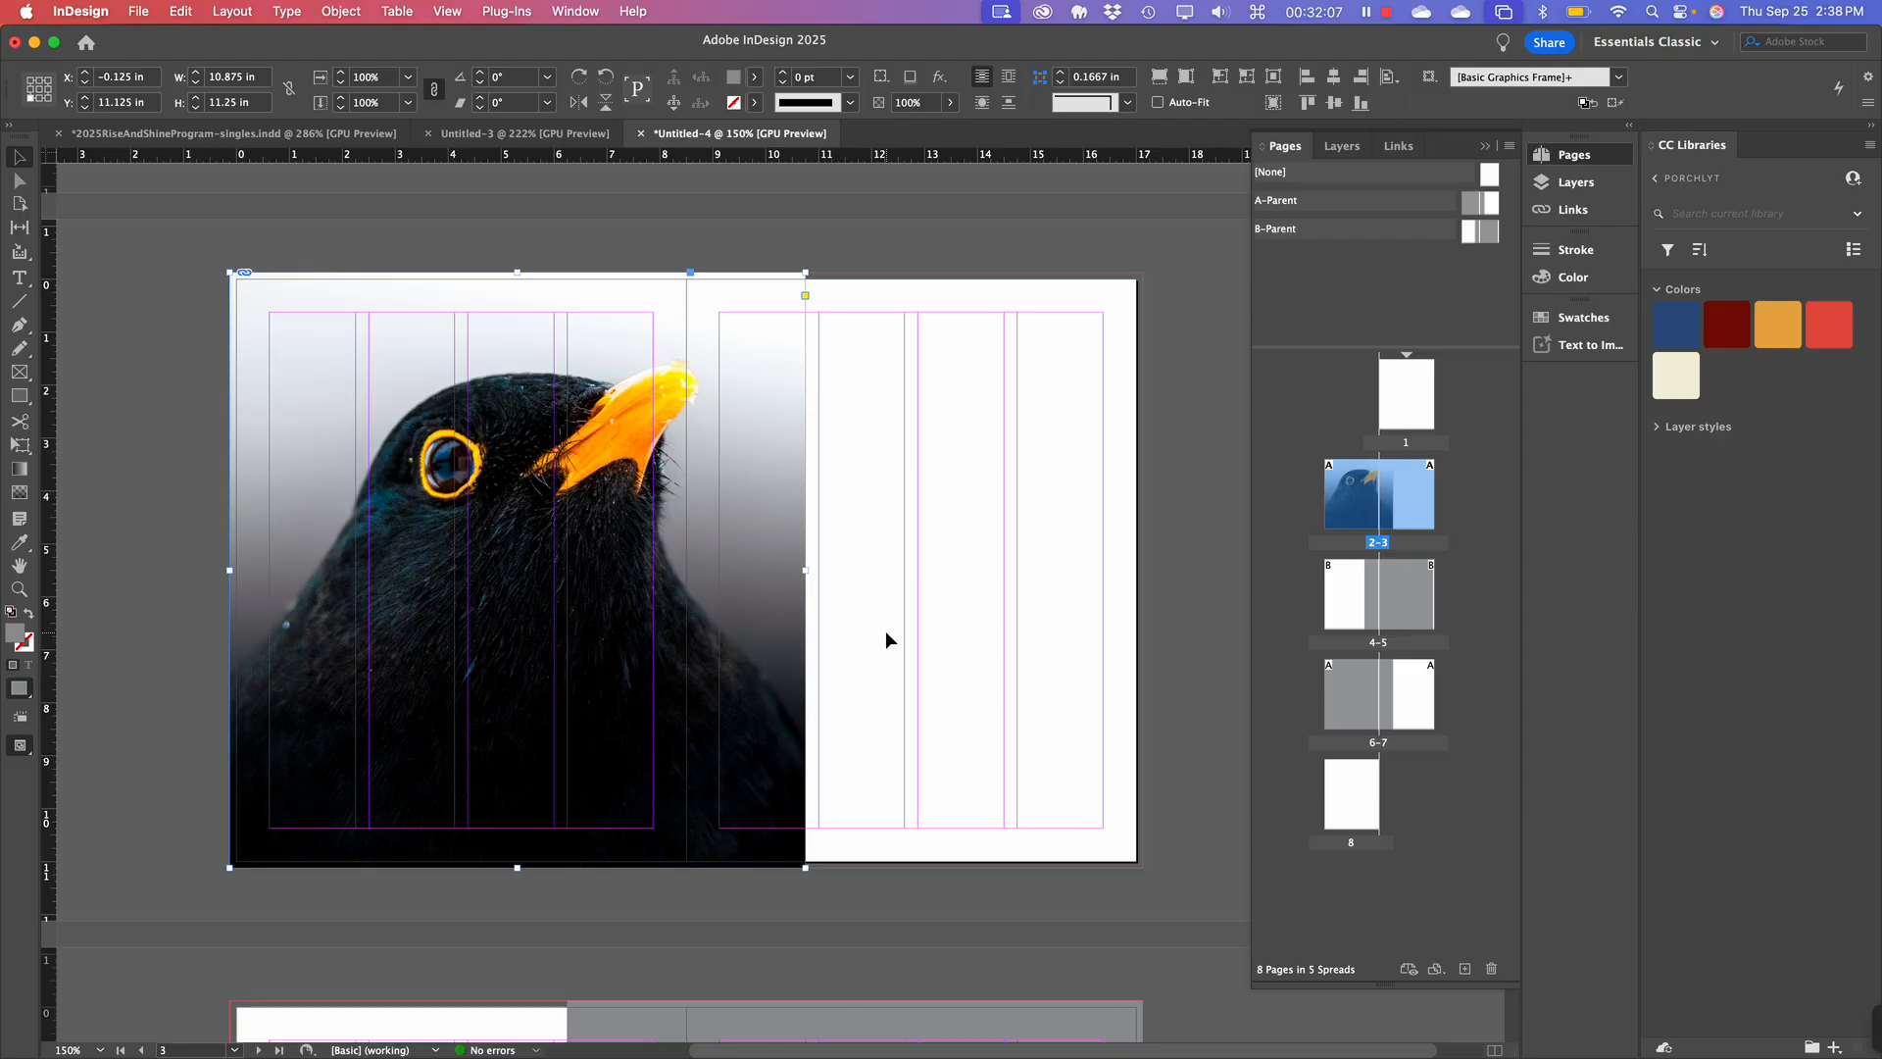
# Scale the blackbird photo from its centre to 23.47% inside the page-2 frame.
pyautogui.hscroll(3, 885, 631)
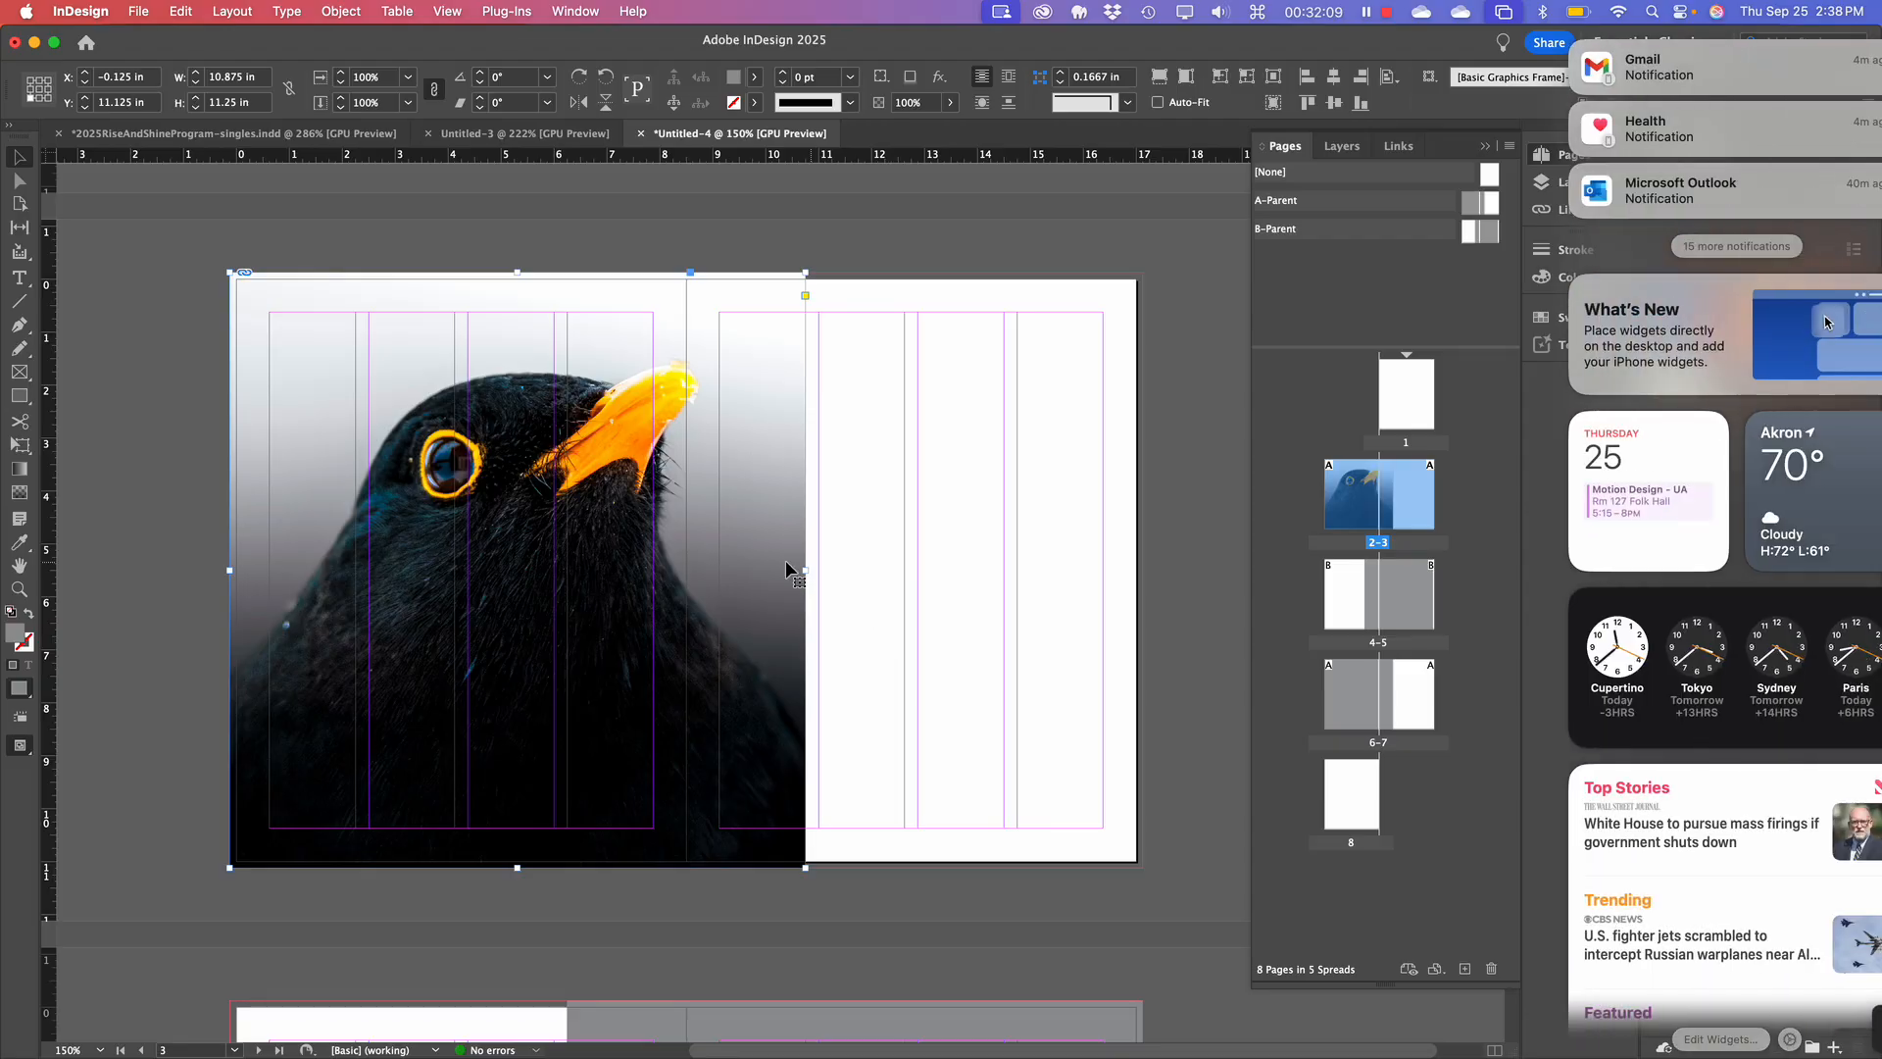
pyautogui.click(847, 527)
pyautogui.doubleClick(703, 520)
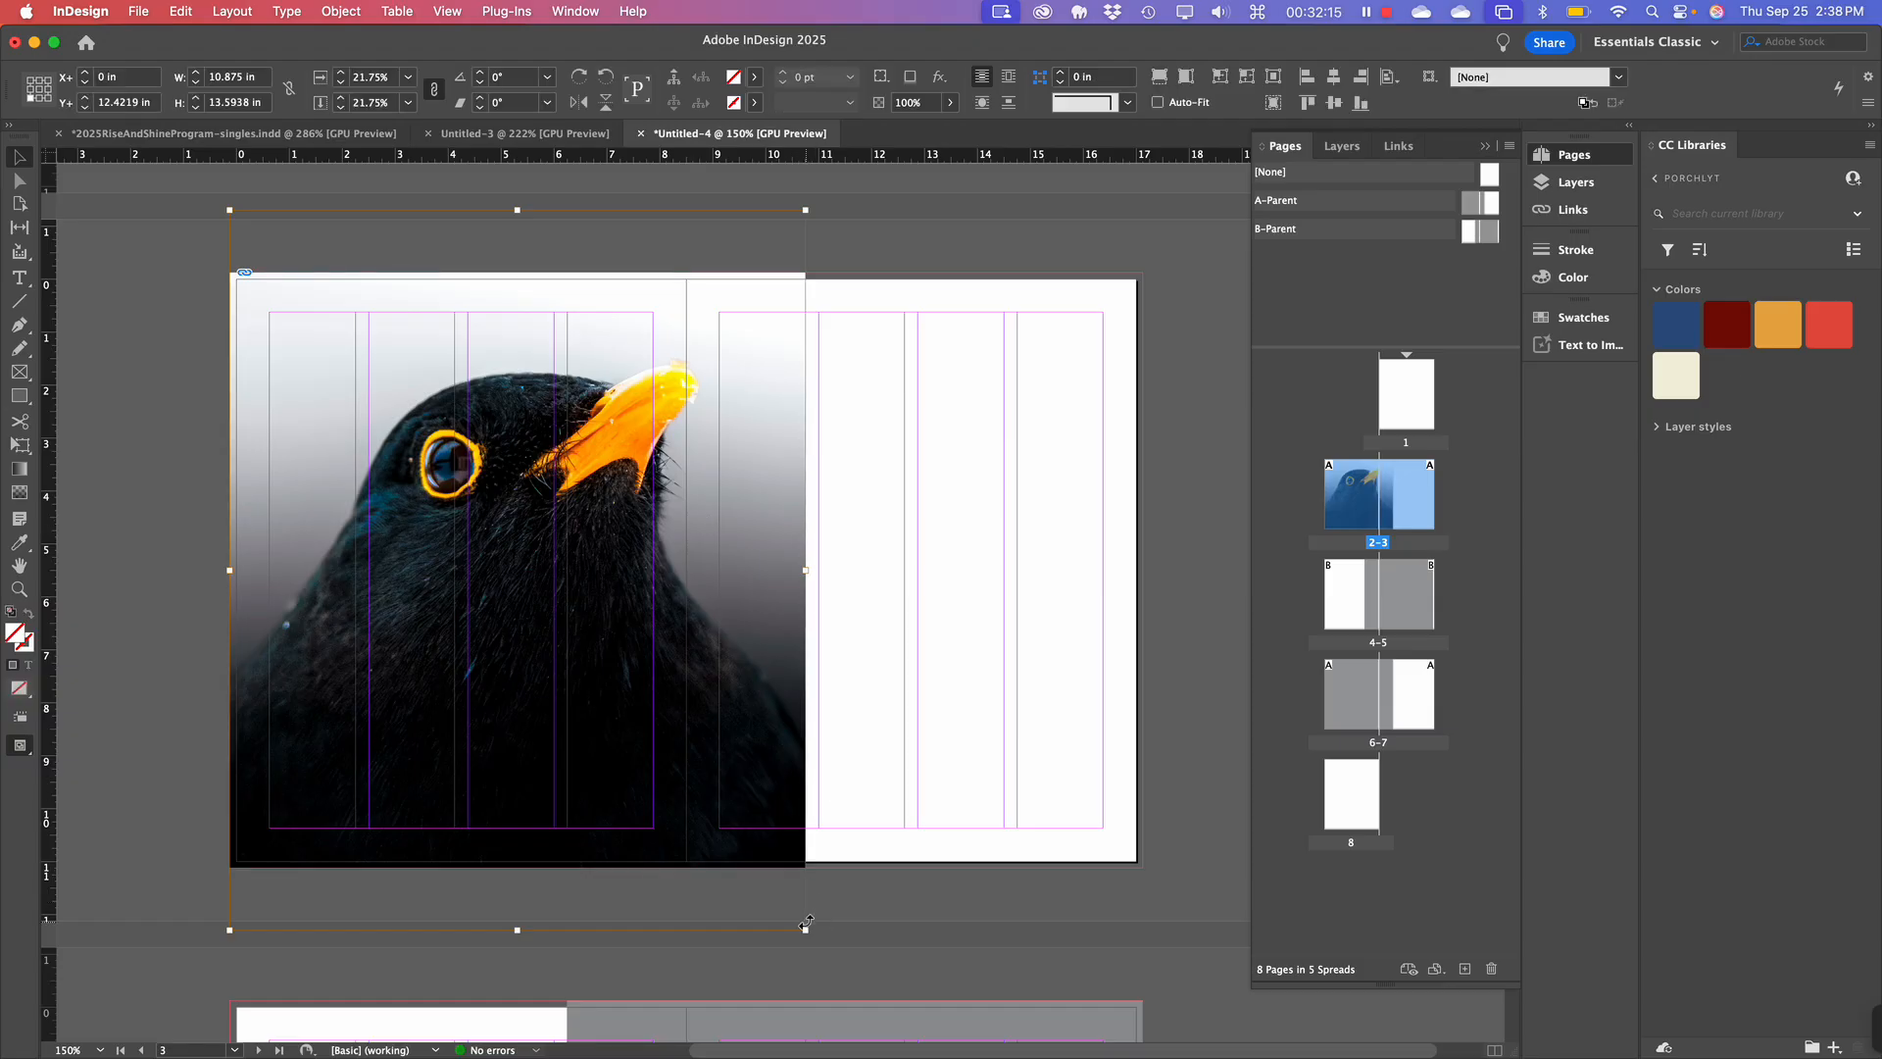
pyautogui.moveTo(803, 931)
pyautogui.mouseDown()
pyautogui.moveTo(842, 963)
pyautogui.moveTo(828, 939)
pyautogui.mouseUp()
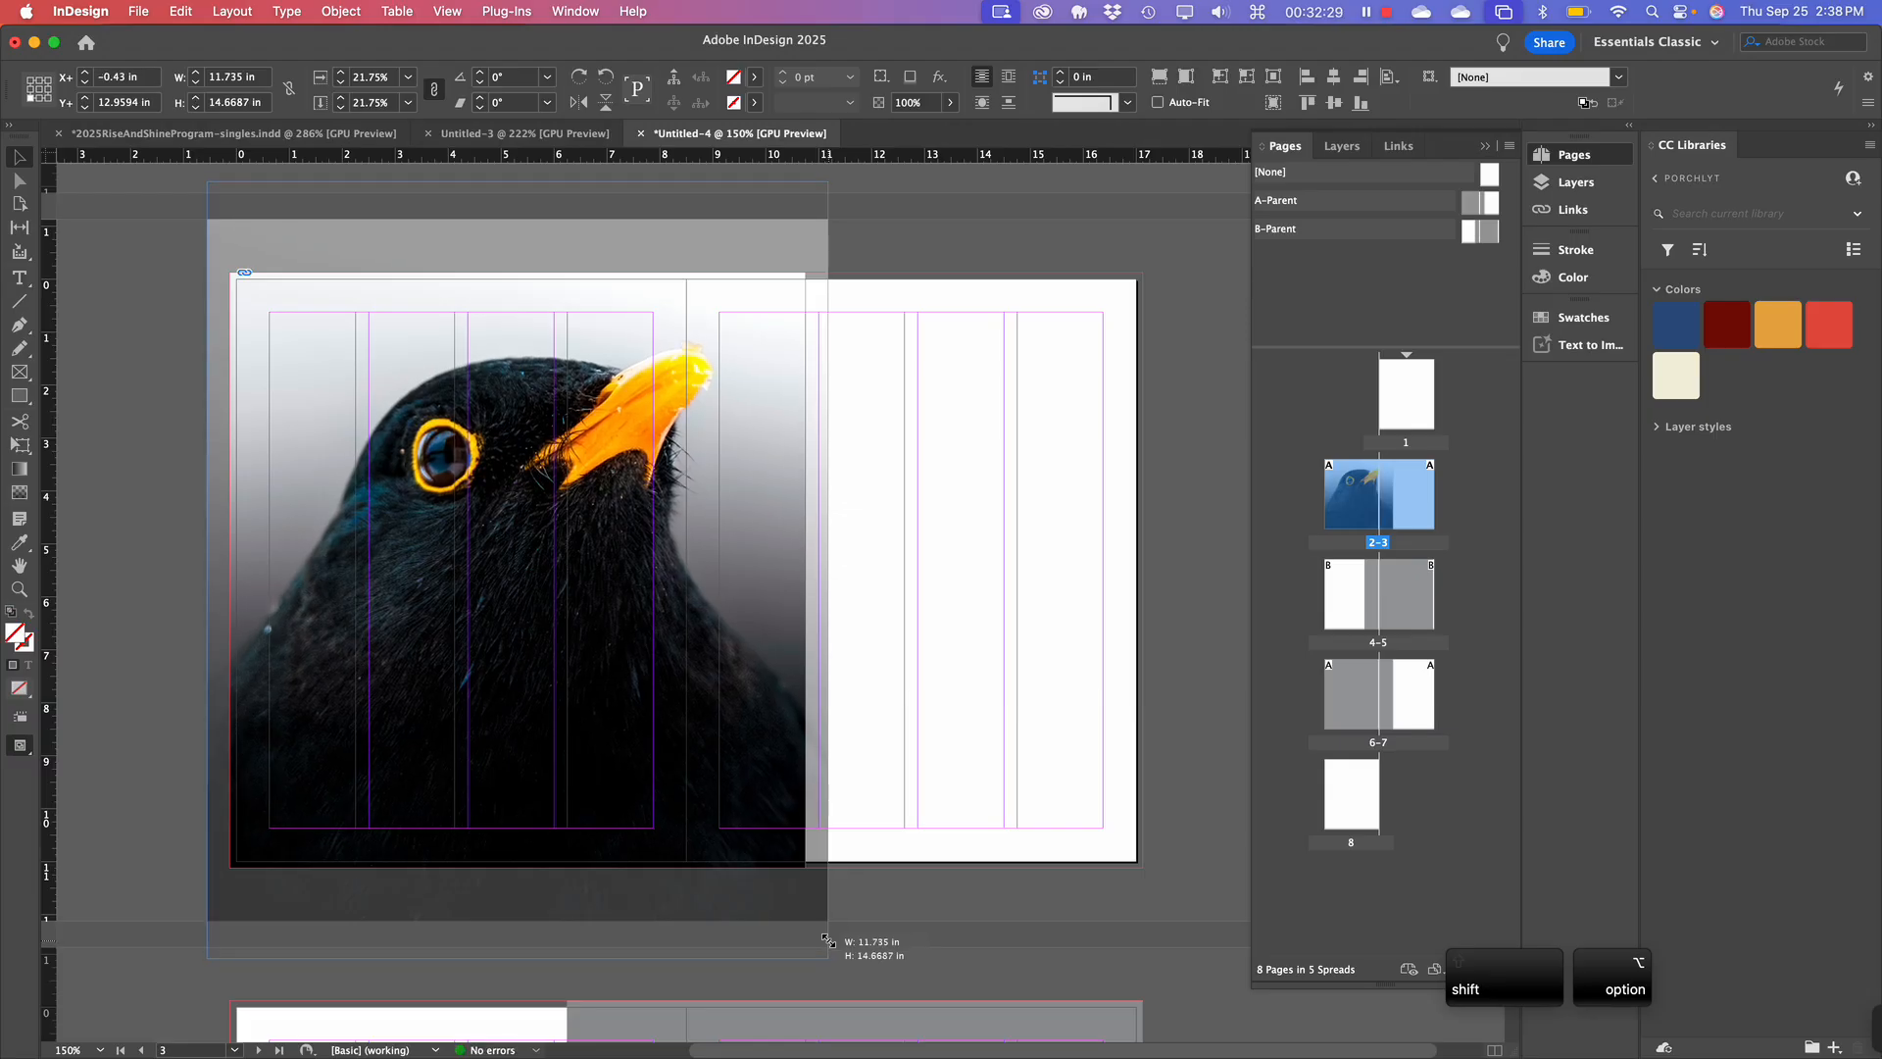
pyautogui.moveTo(829, 939); pyautogui.dragTo(828, 939)
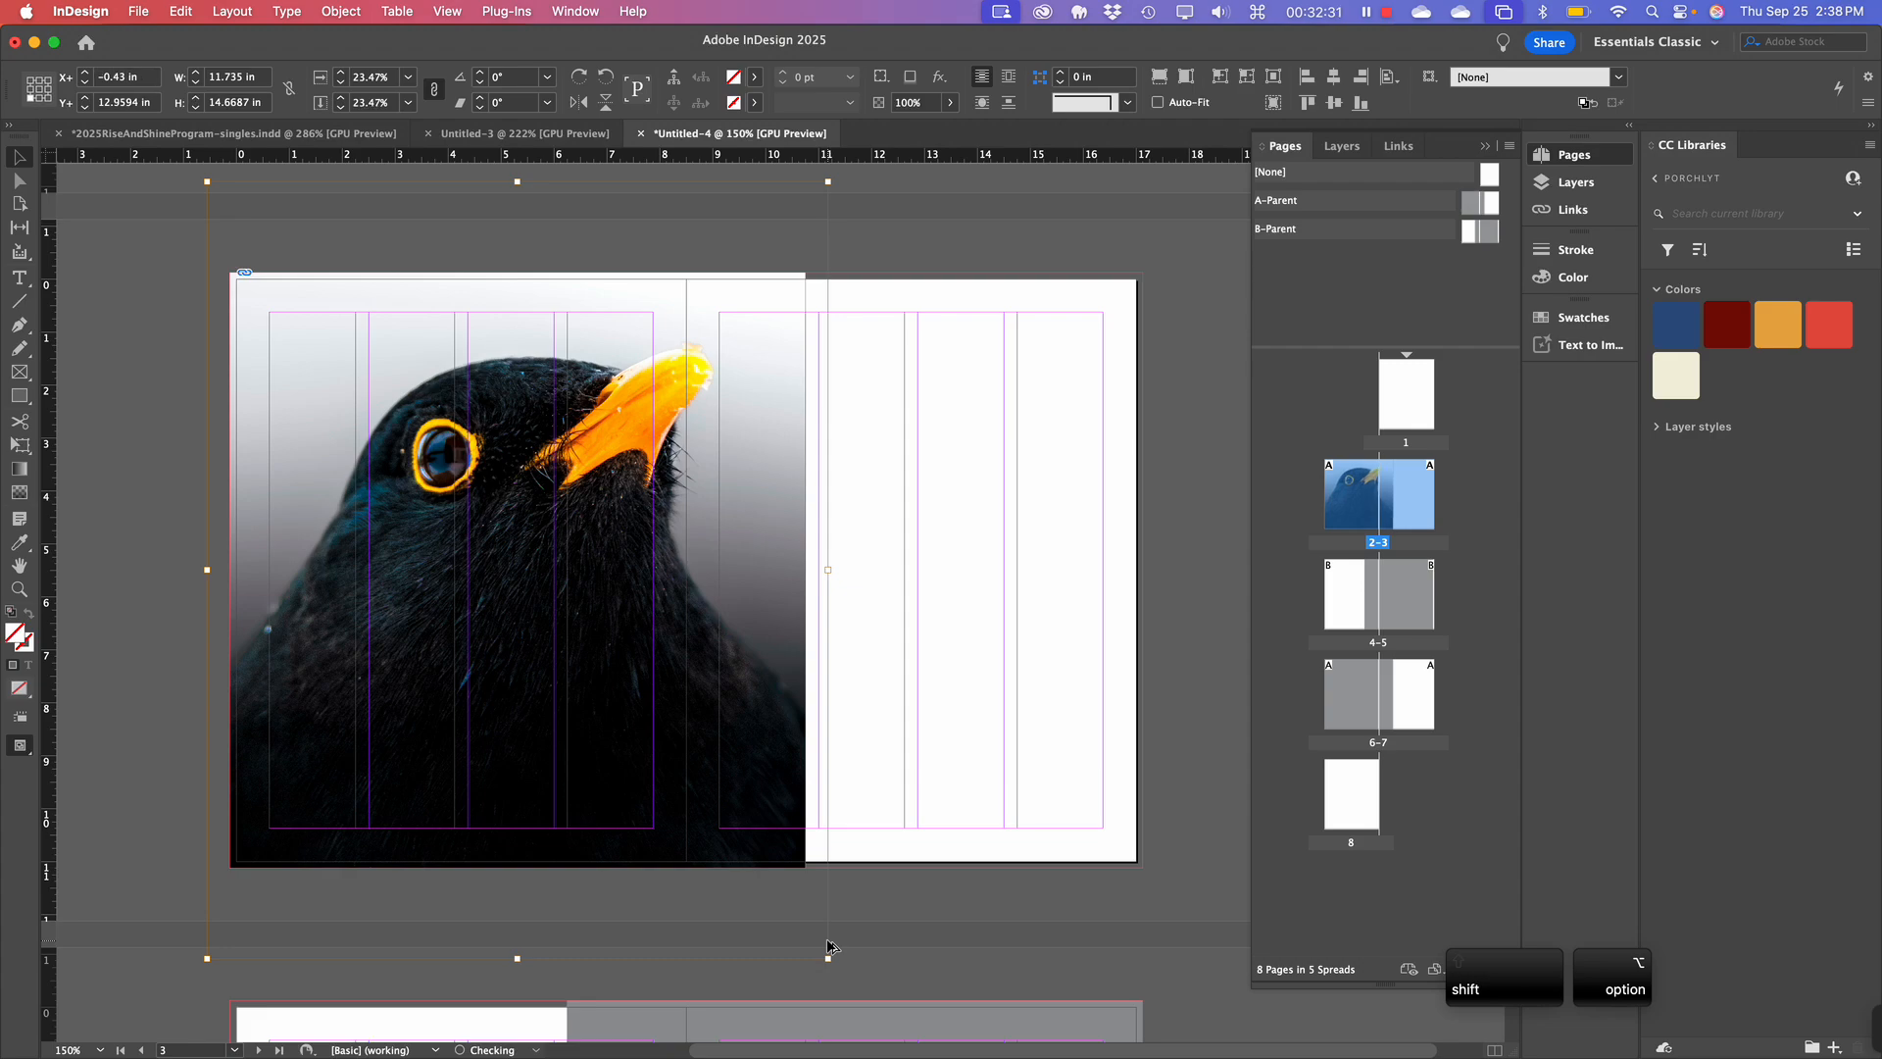
pyautogui.click(883, 531)
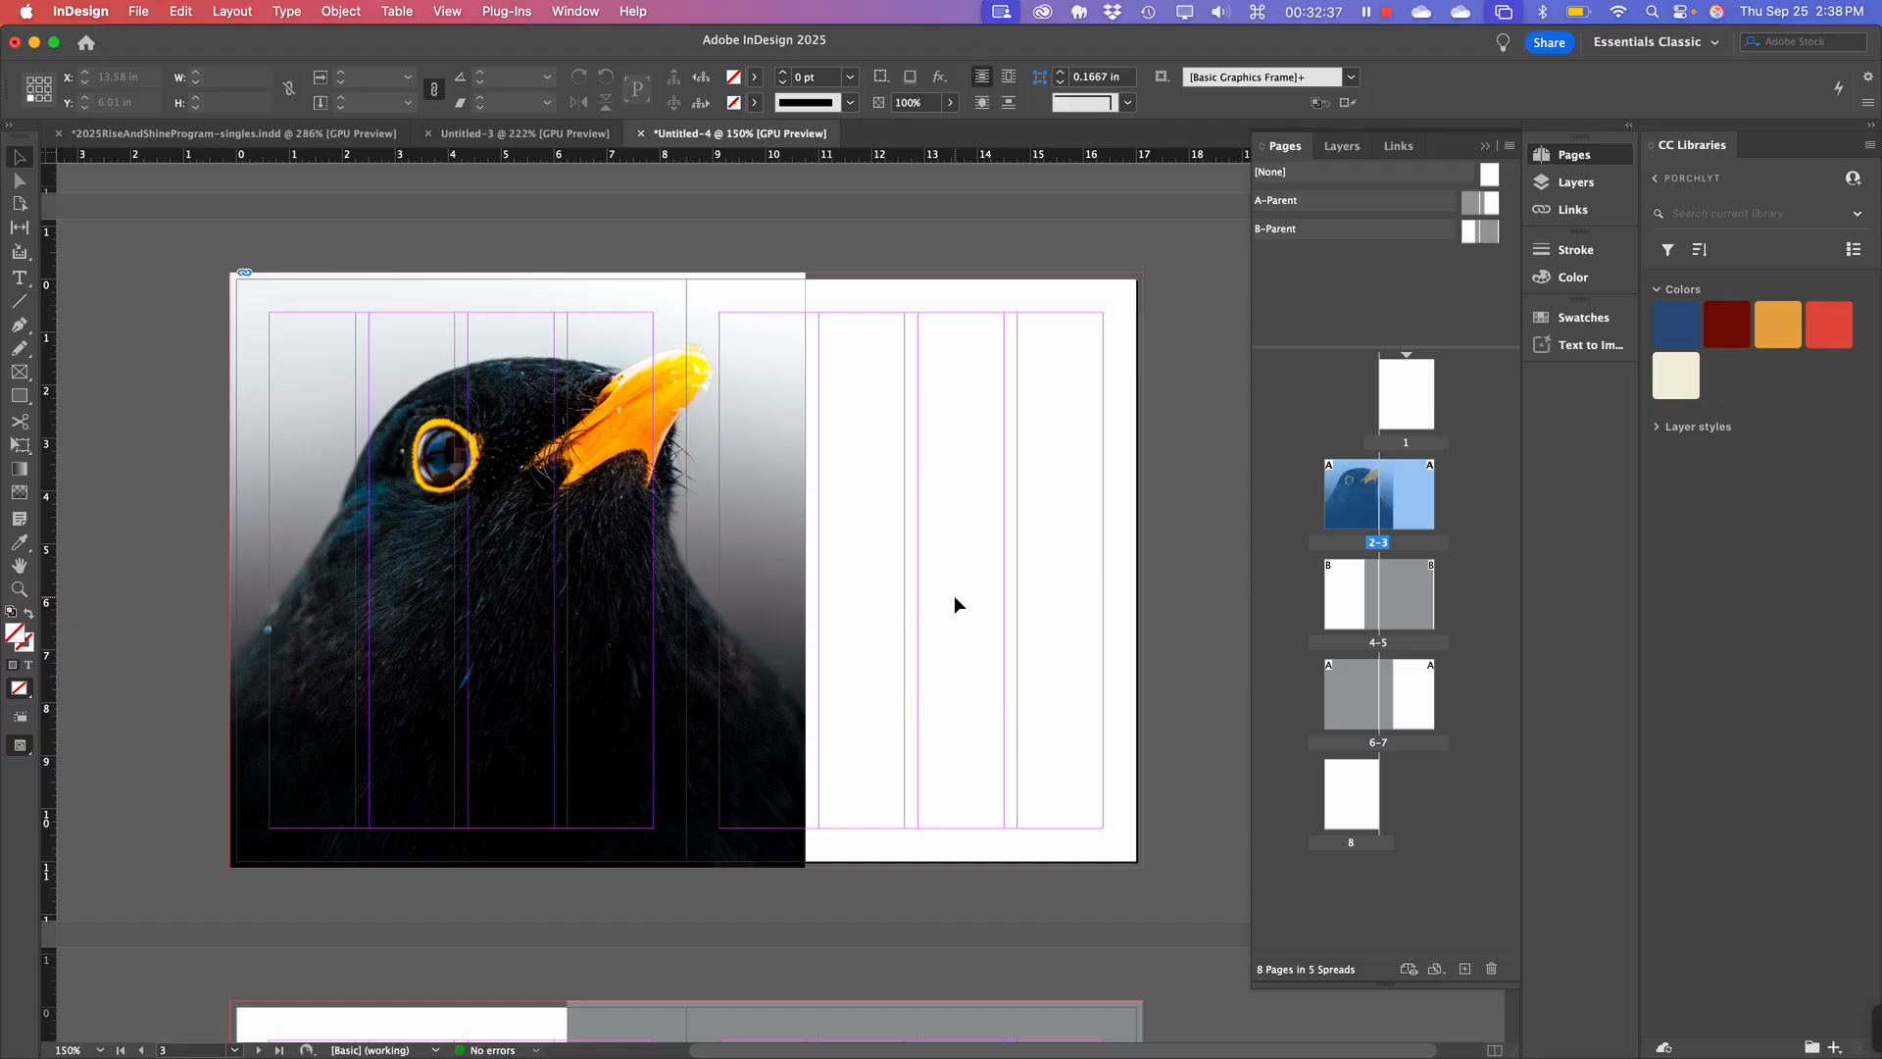
pyautogui.press('w')
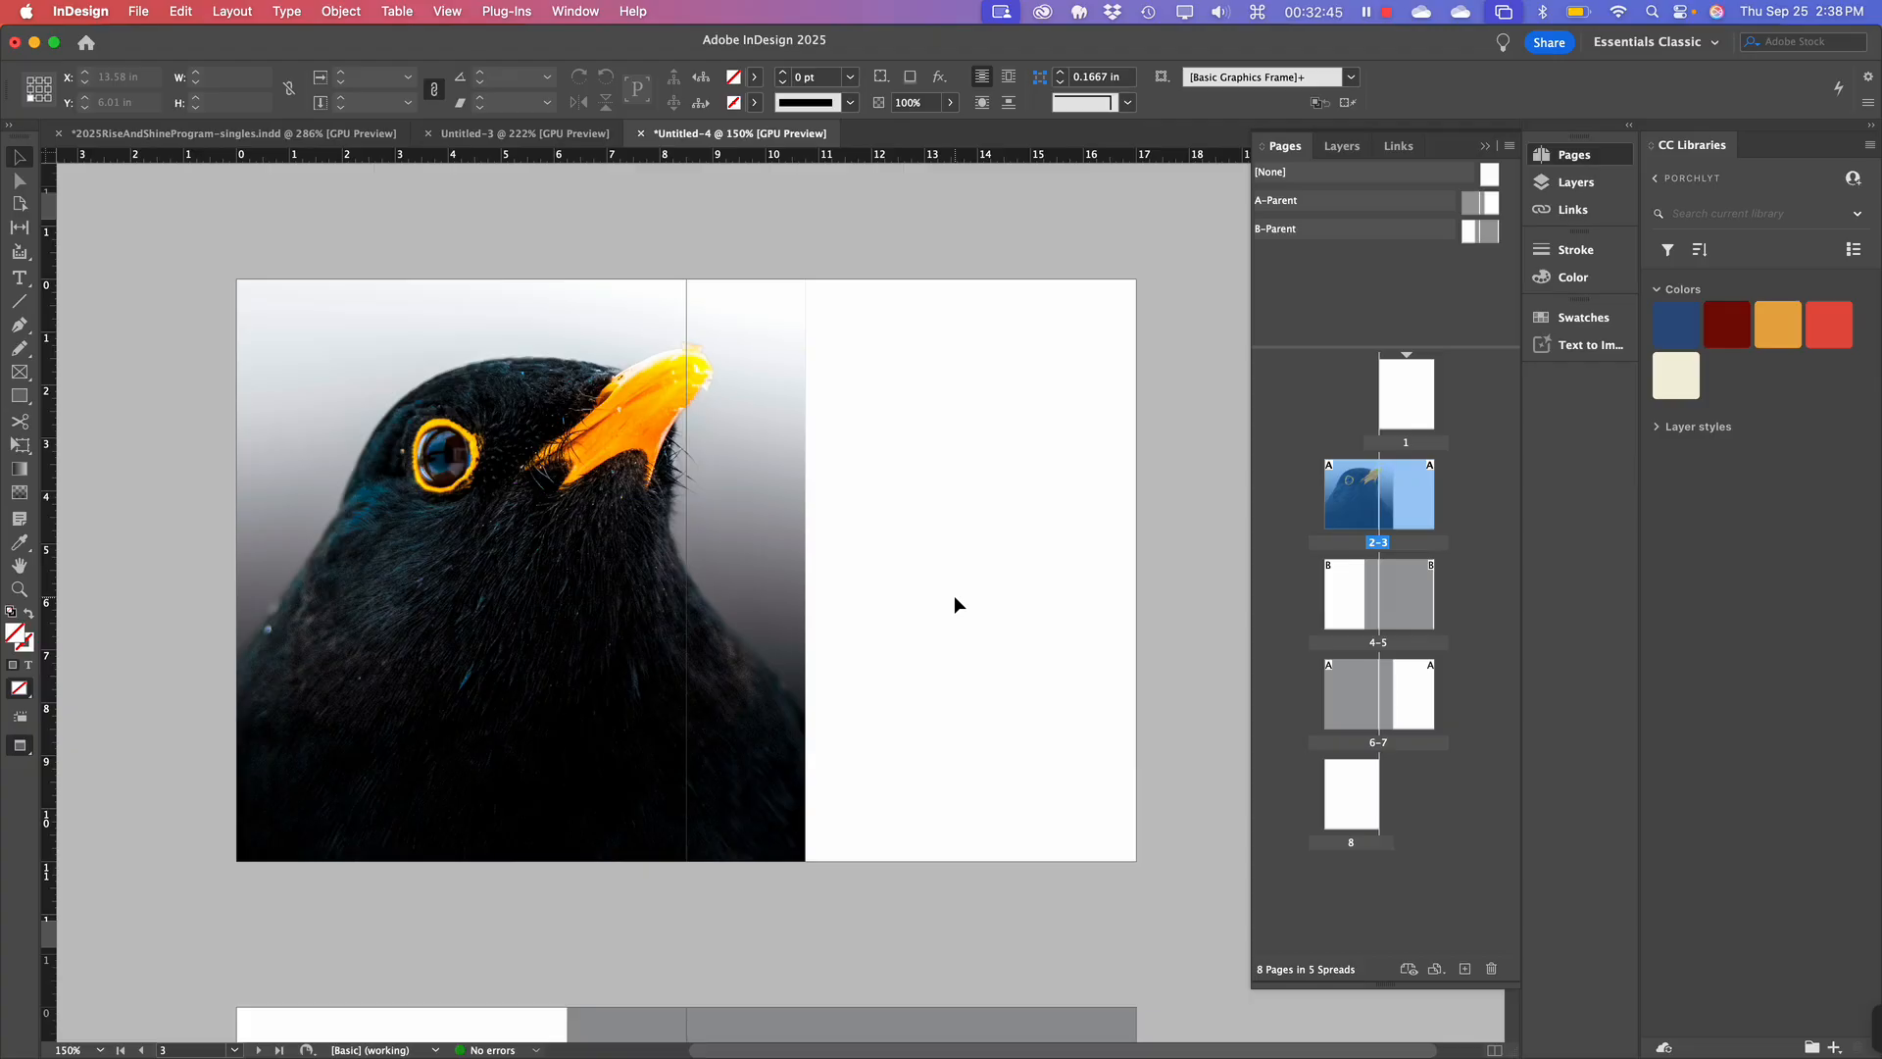
pyautogui.press('w')
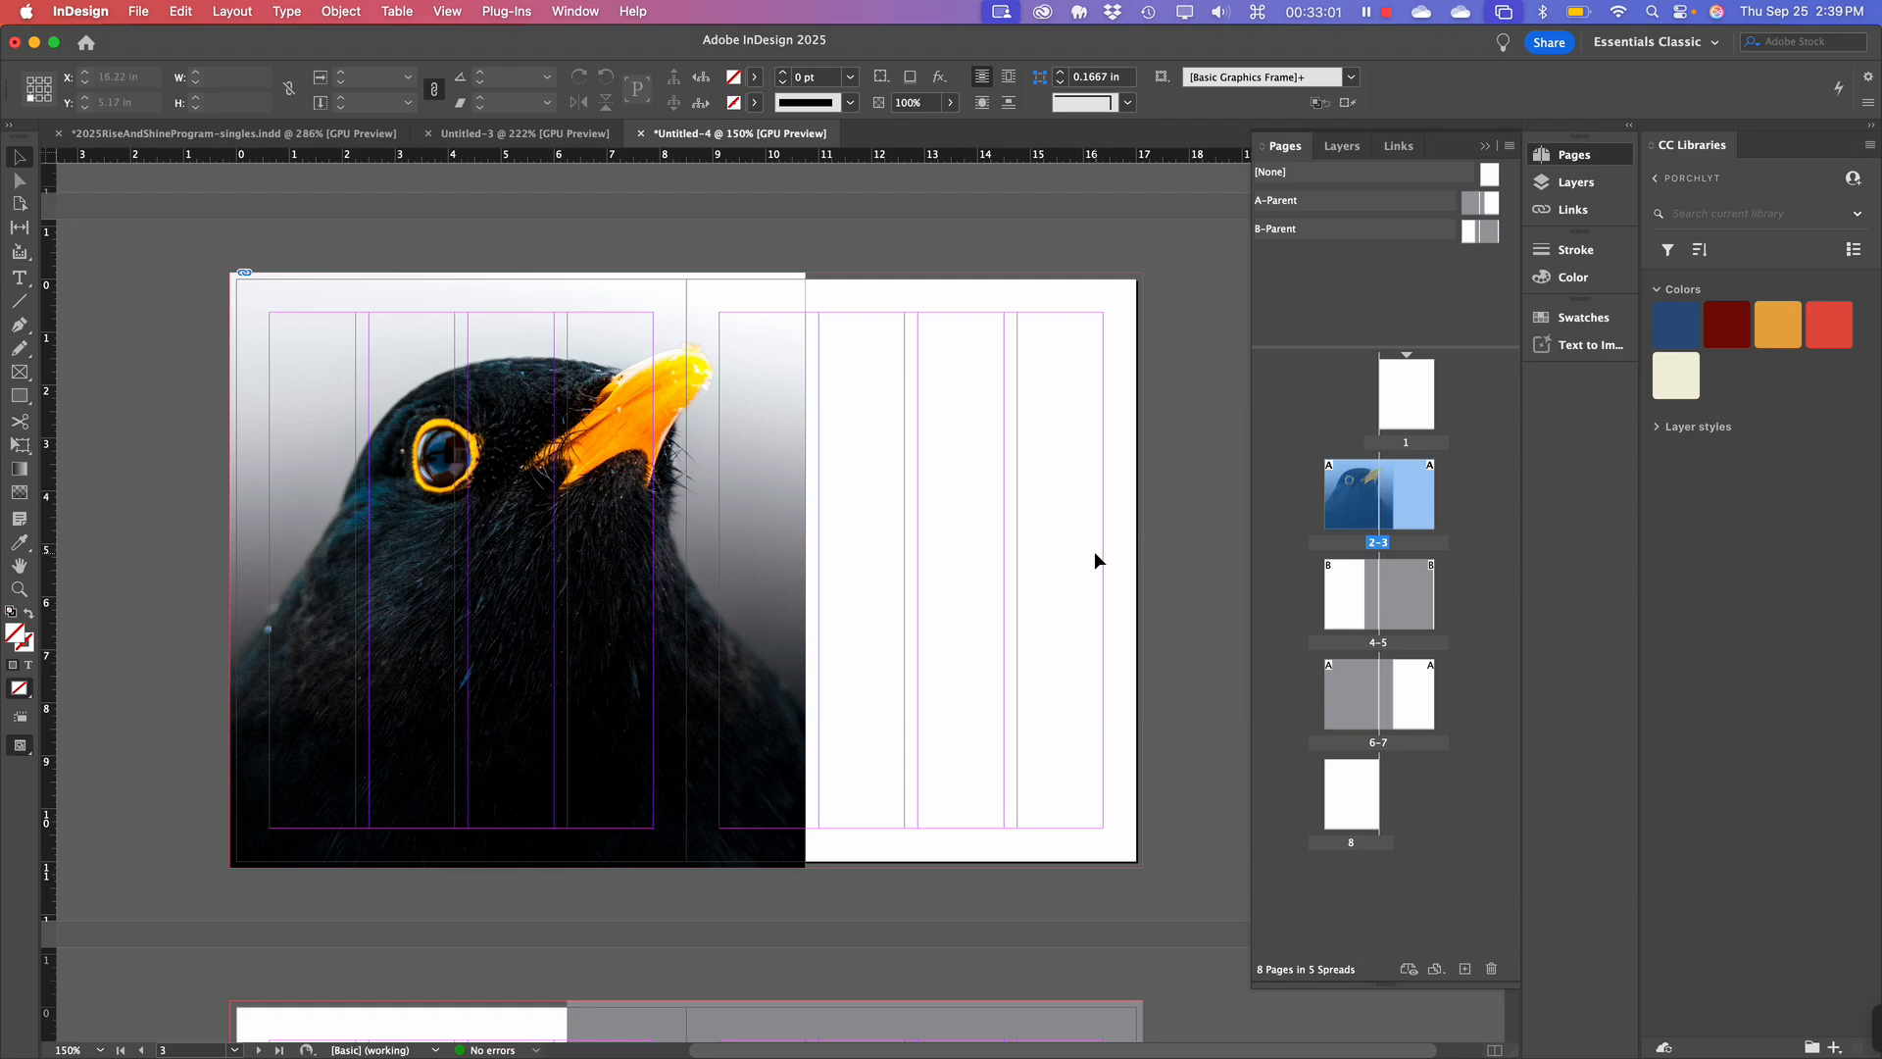
pyautogui.press('w')
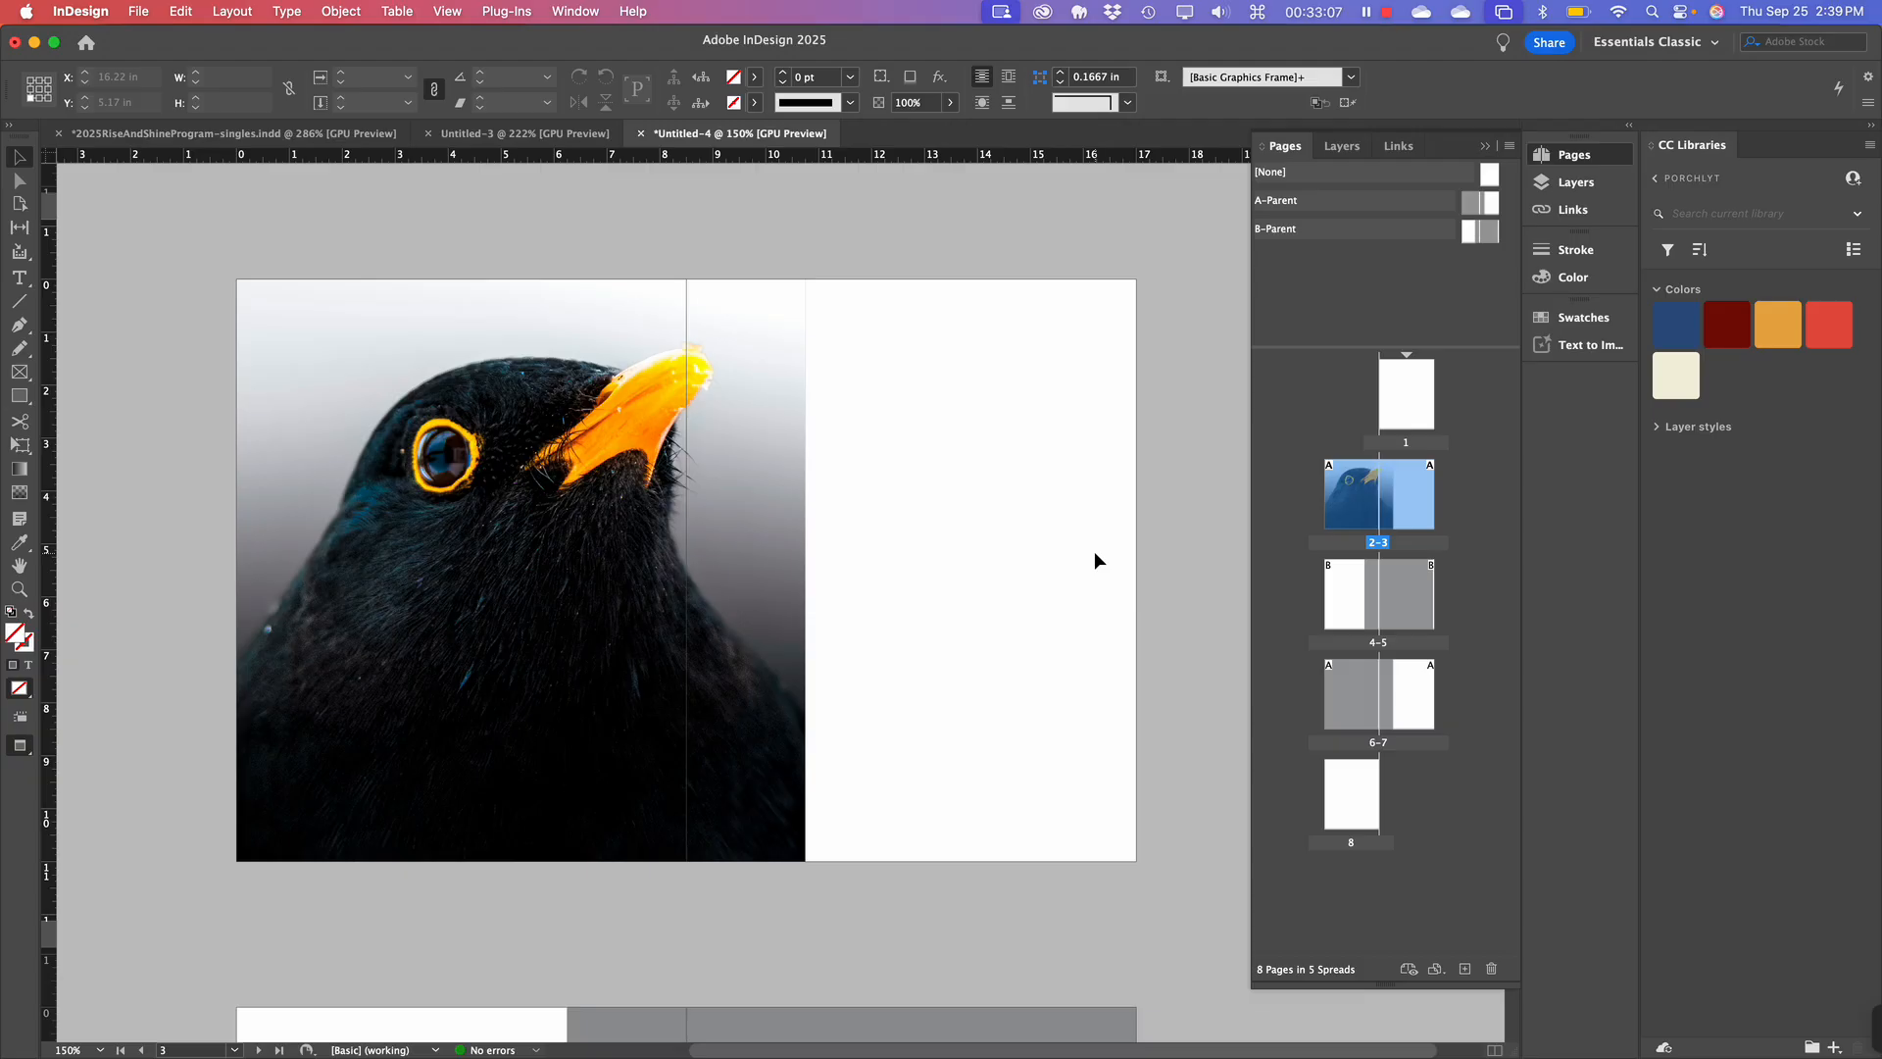
pyautogui.press('w')
pyautogui.press('w')
pyautogui.press('w')
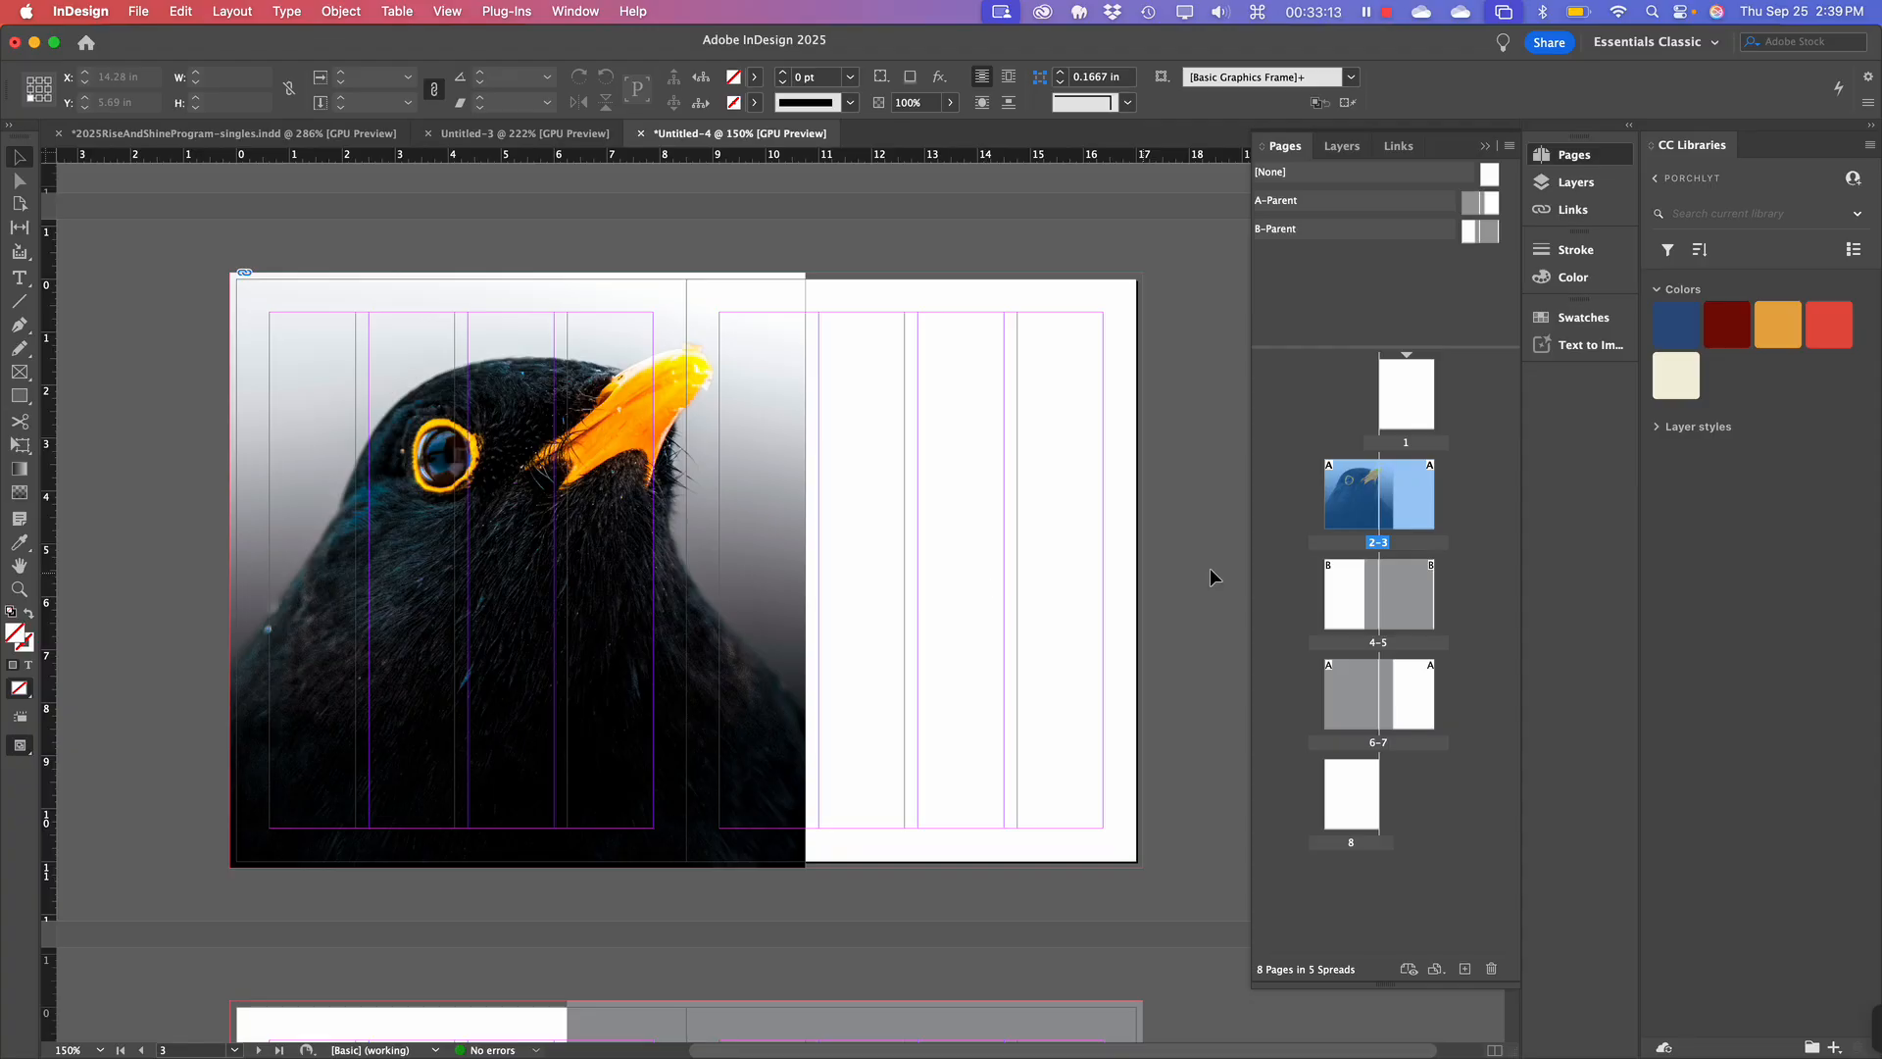
# Place pexels-pixabay-326900.jpg into page 5's grey frame on spread 4–5 using Cmd+D.
pyautogui.scroll(-5, 1076, 577)
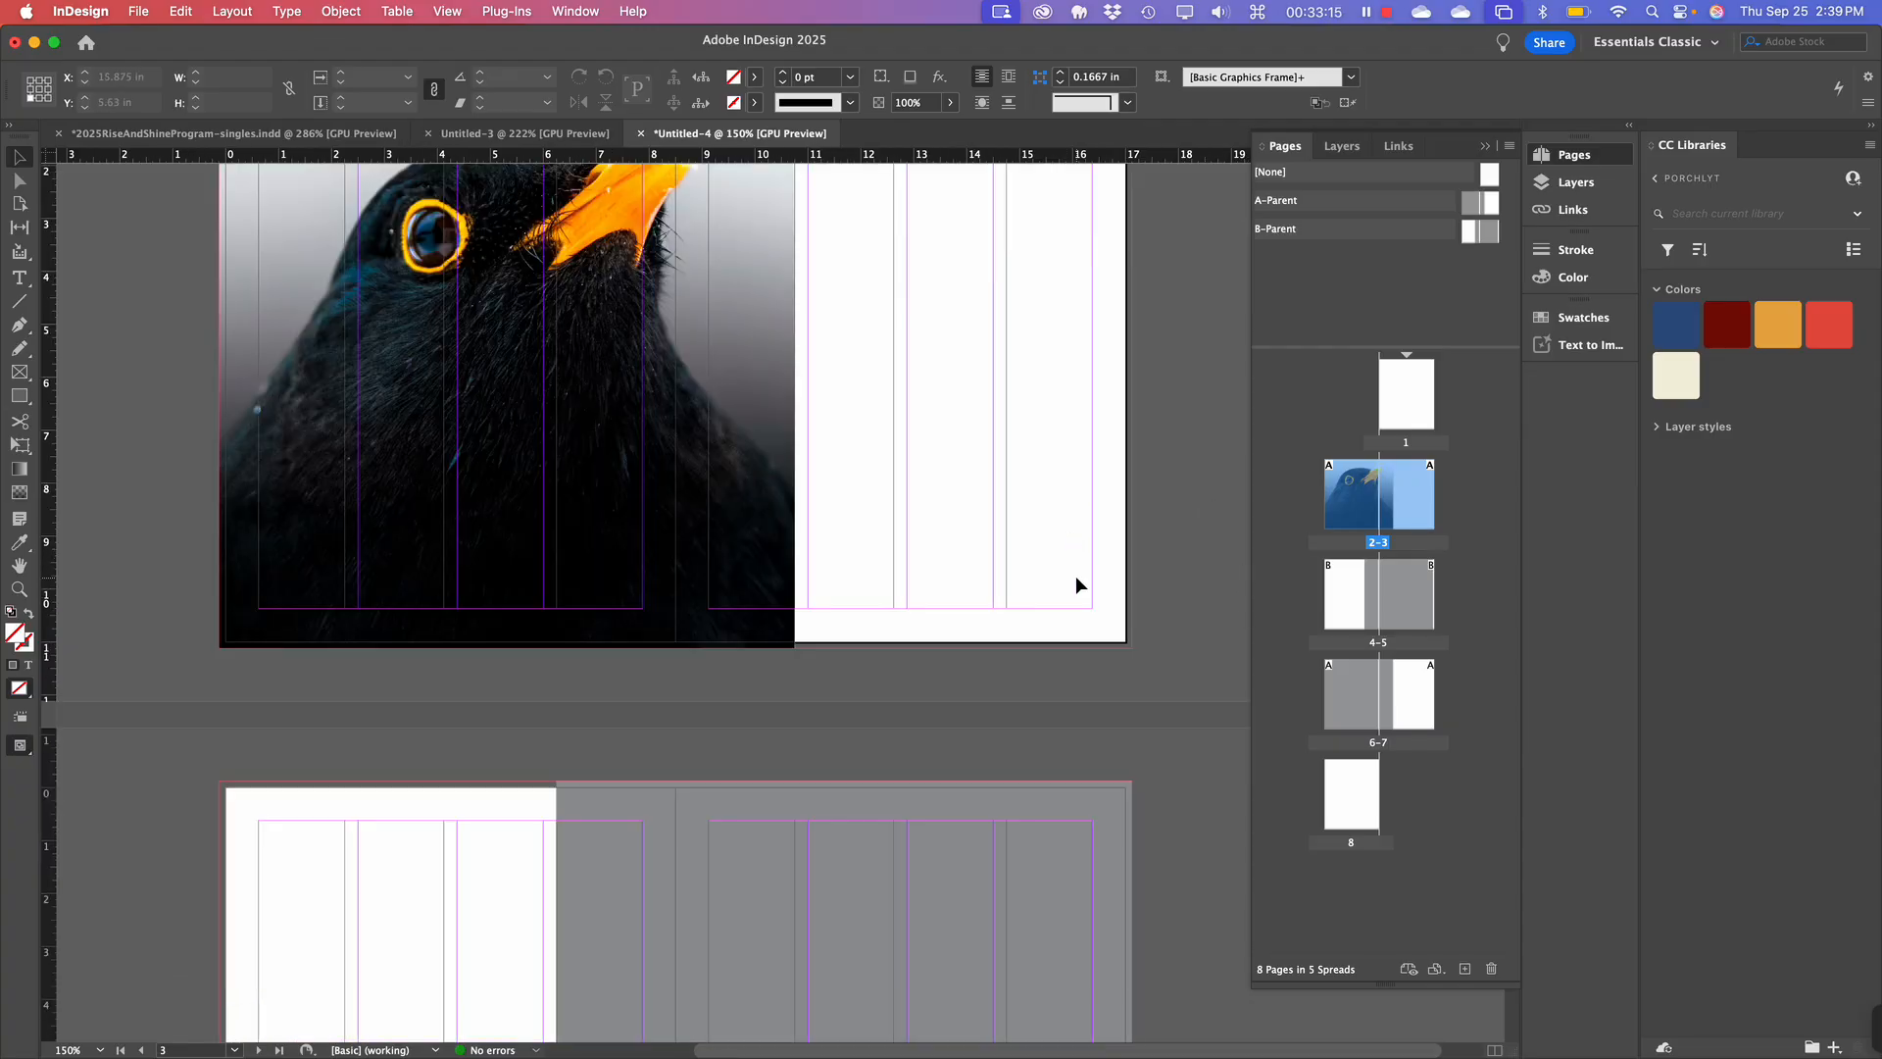
pyautogui.scroll(-10, 1075, 574)
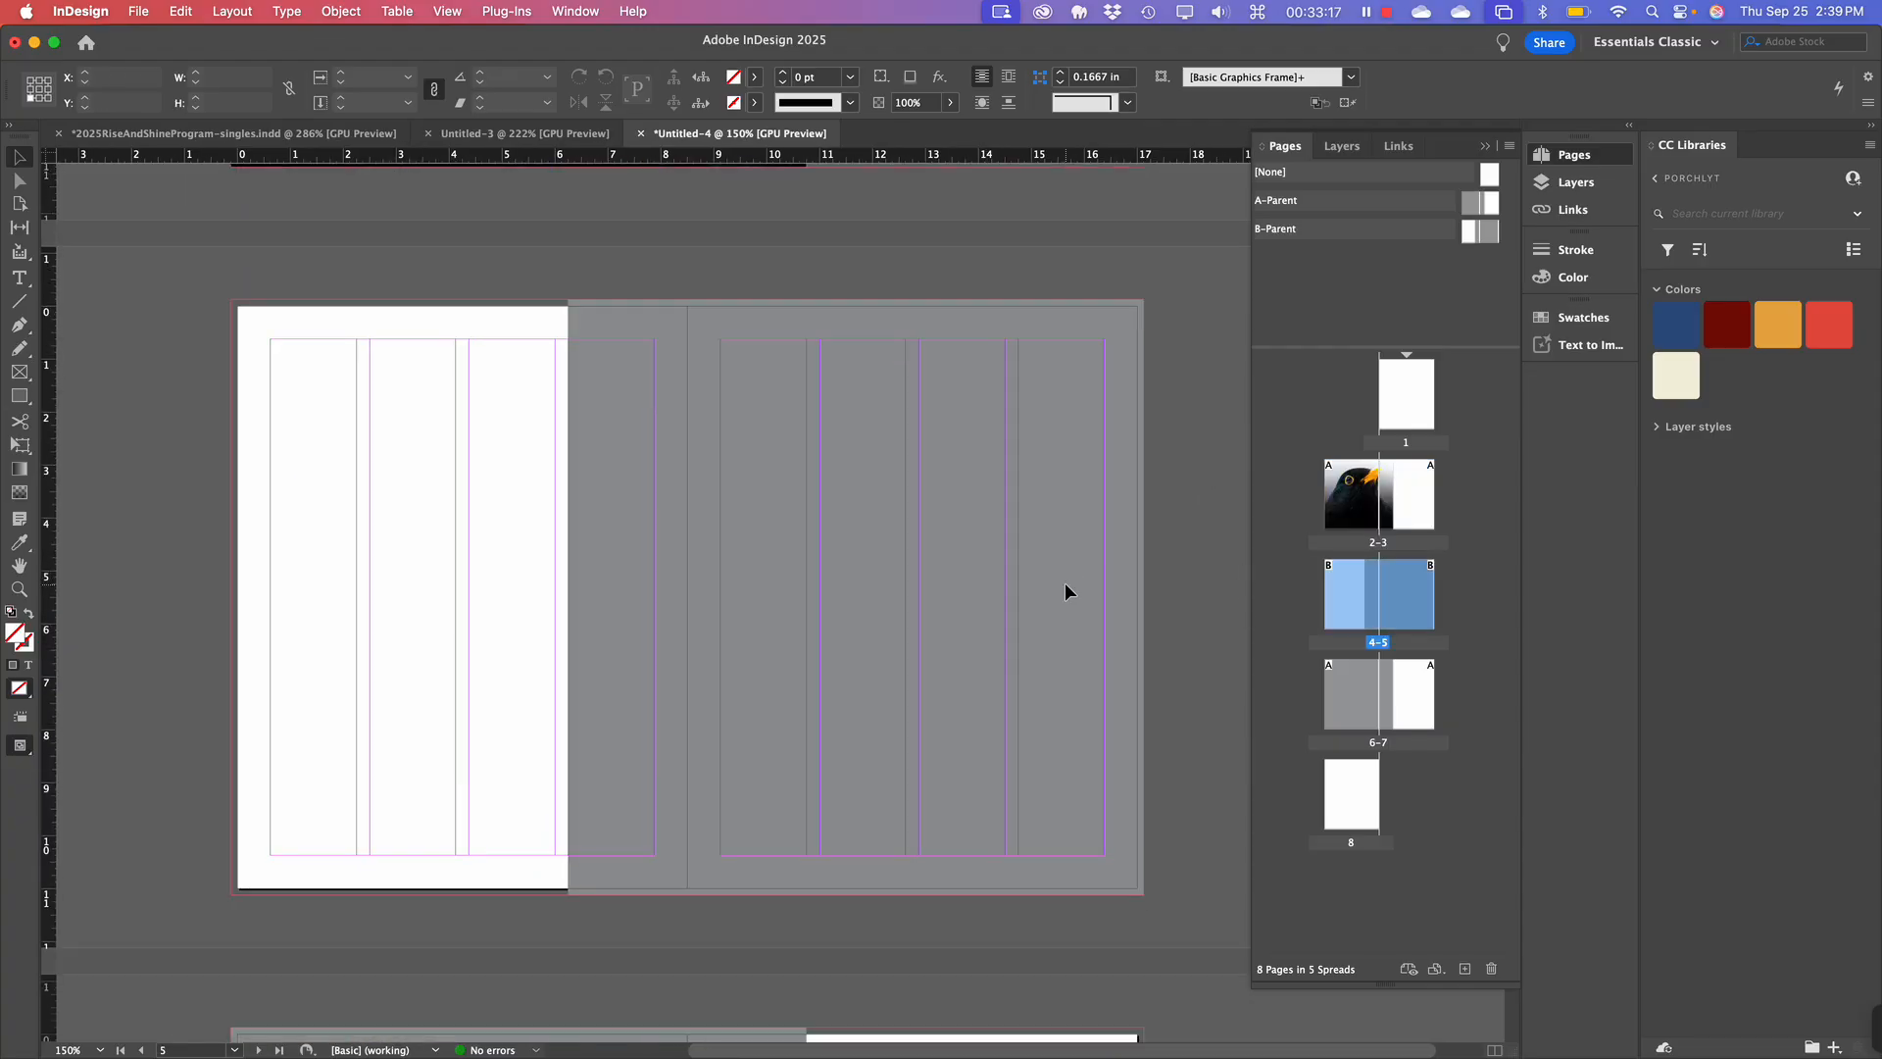
pyautogui.press('super+Tab')
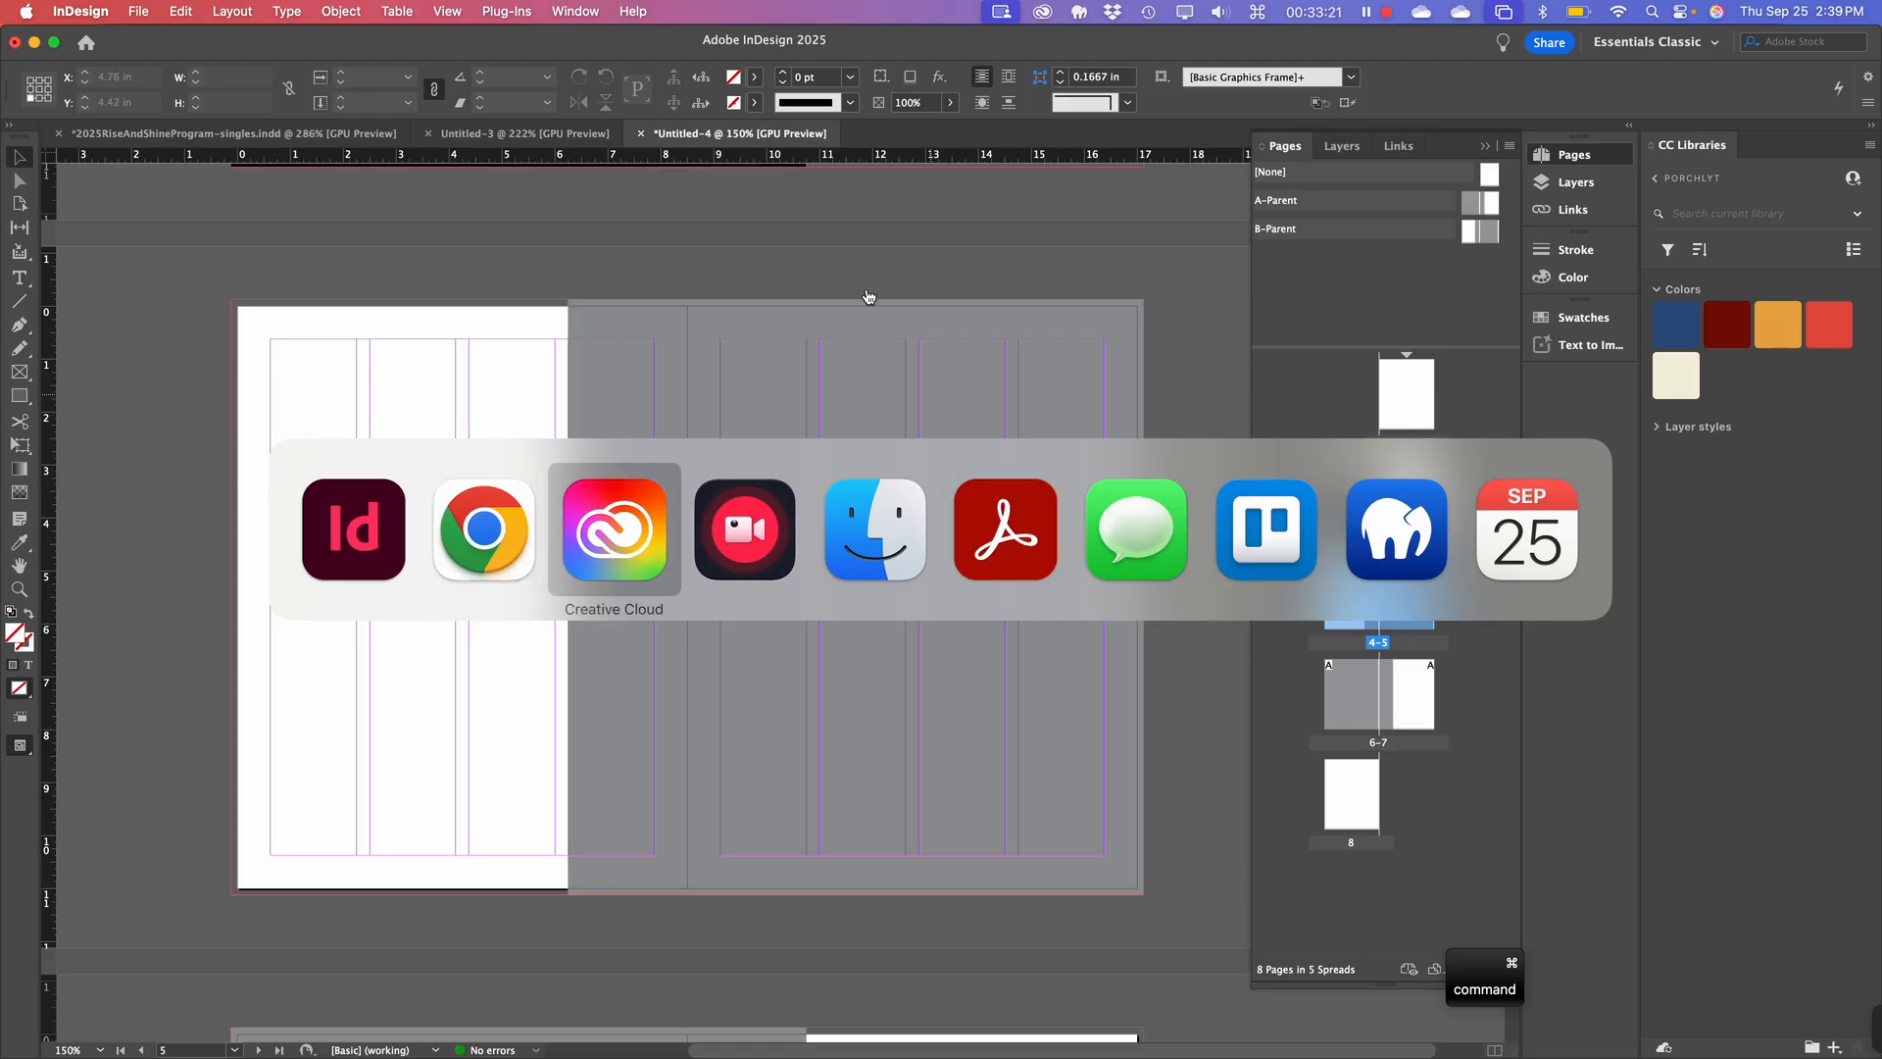
pyautogui.click(846, 330)
pyautogui.keyDown('shift'); pyautogui.keyDown('super'); pyautogui.click(874, 402); pyautogui.keyUp('super'); pyautogui.keyUp('shift')
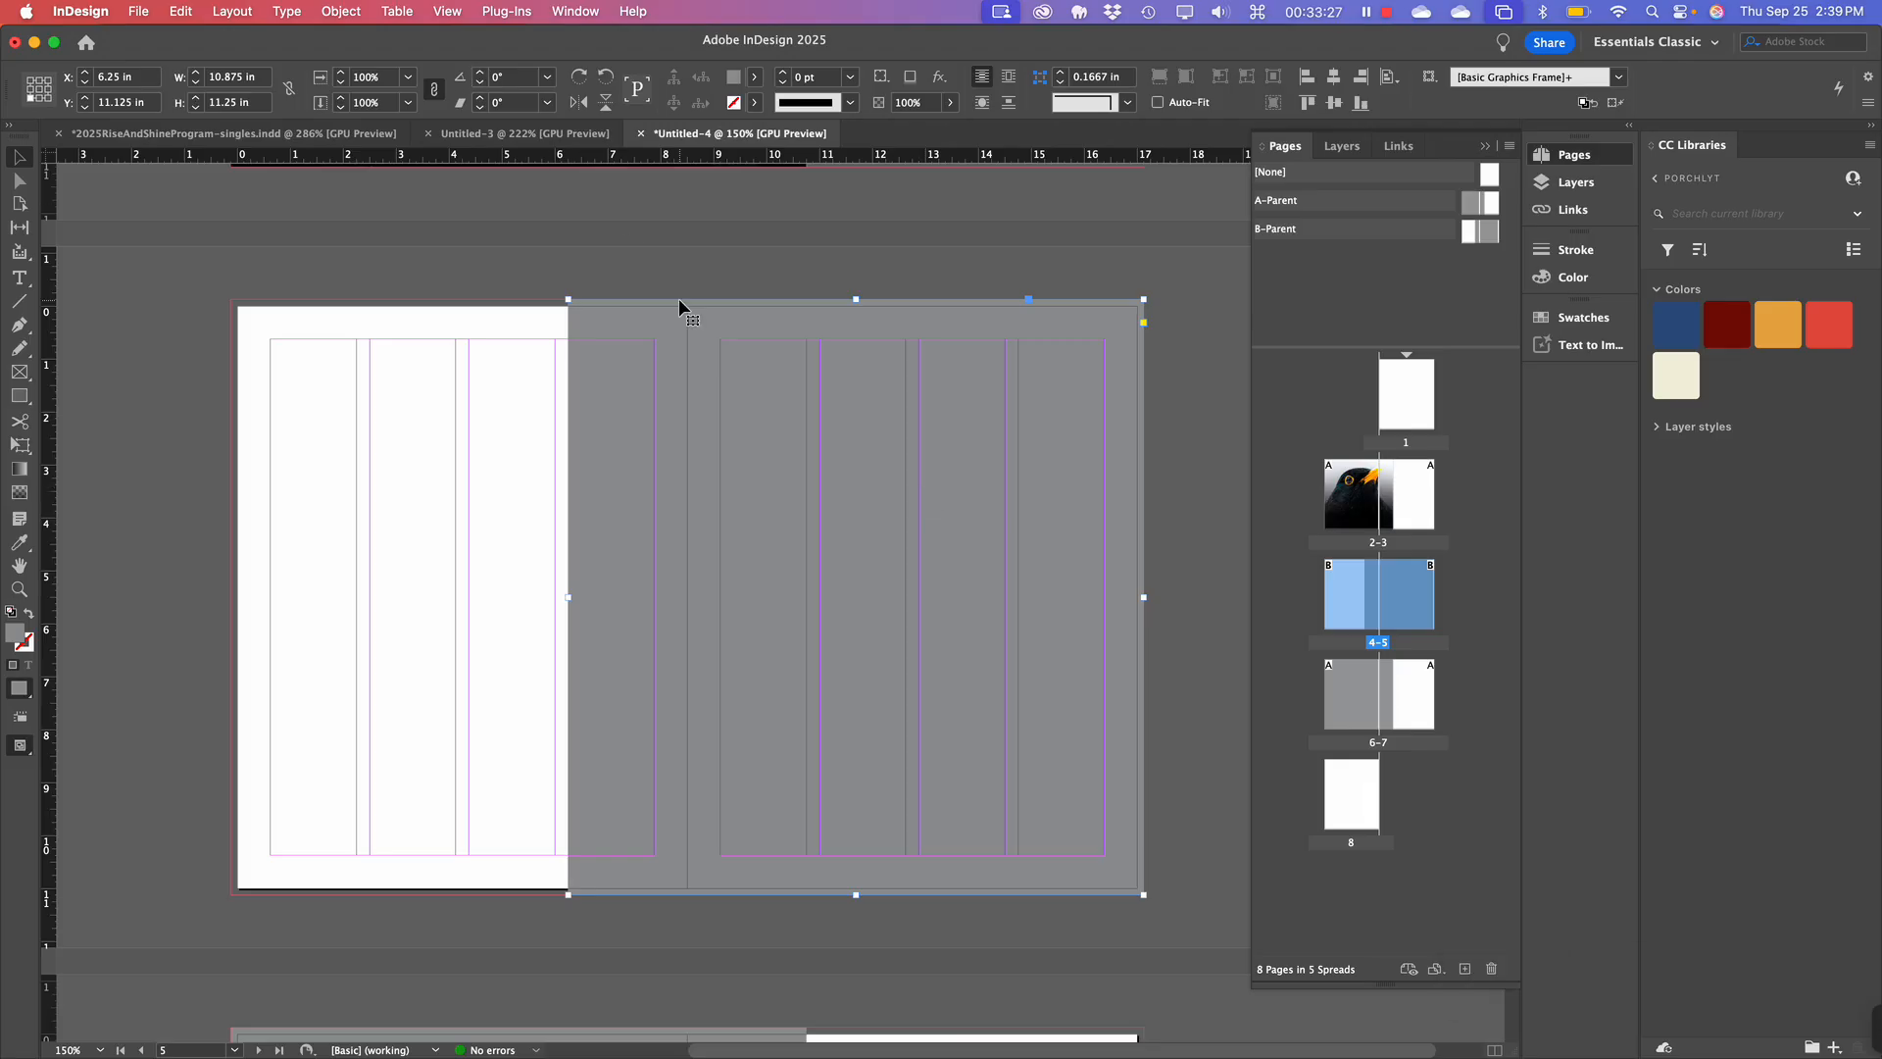
pyautogui.press('super+d')
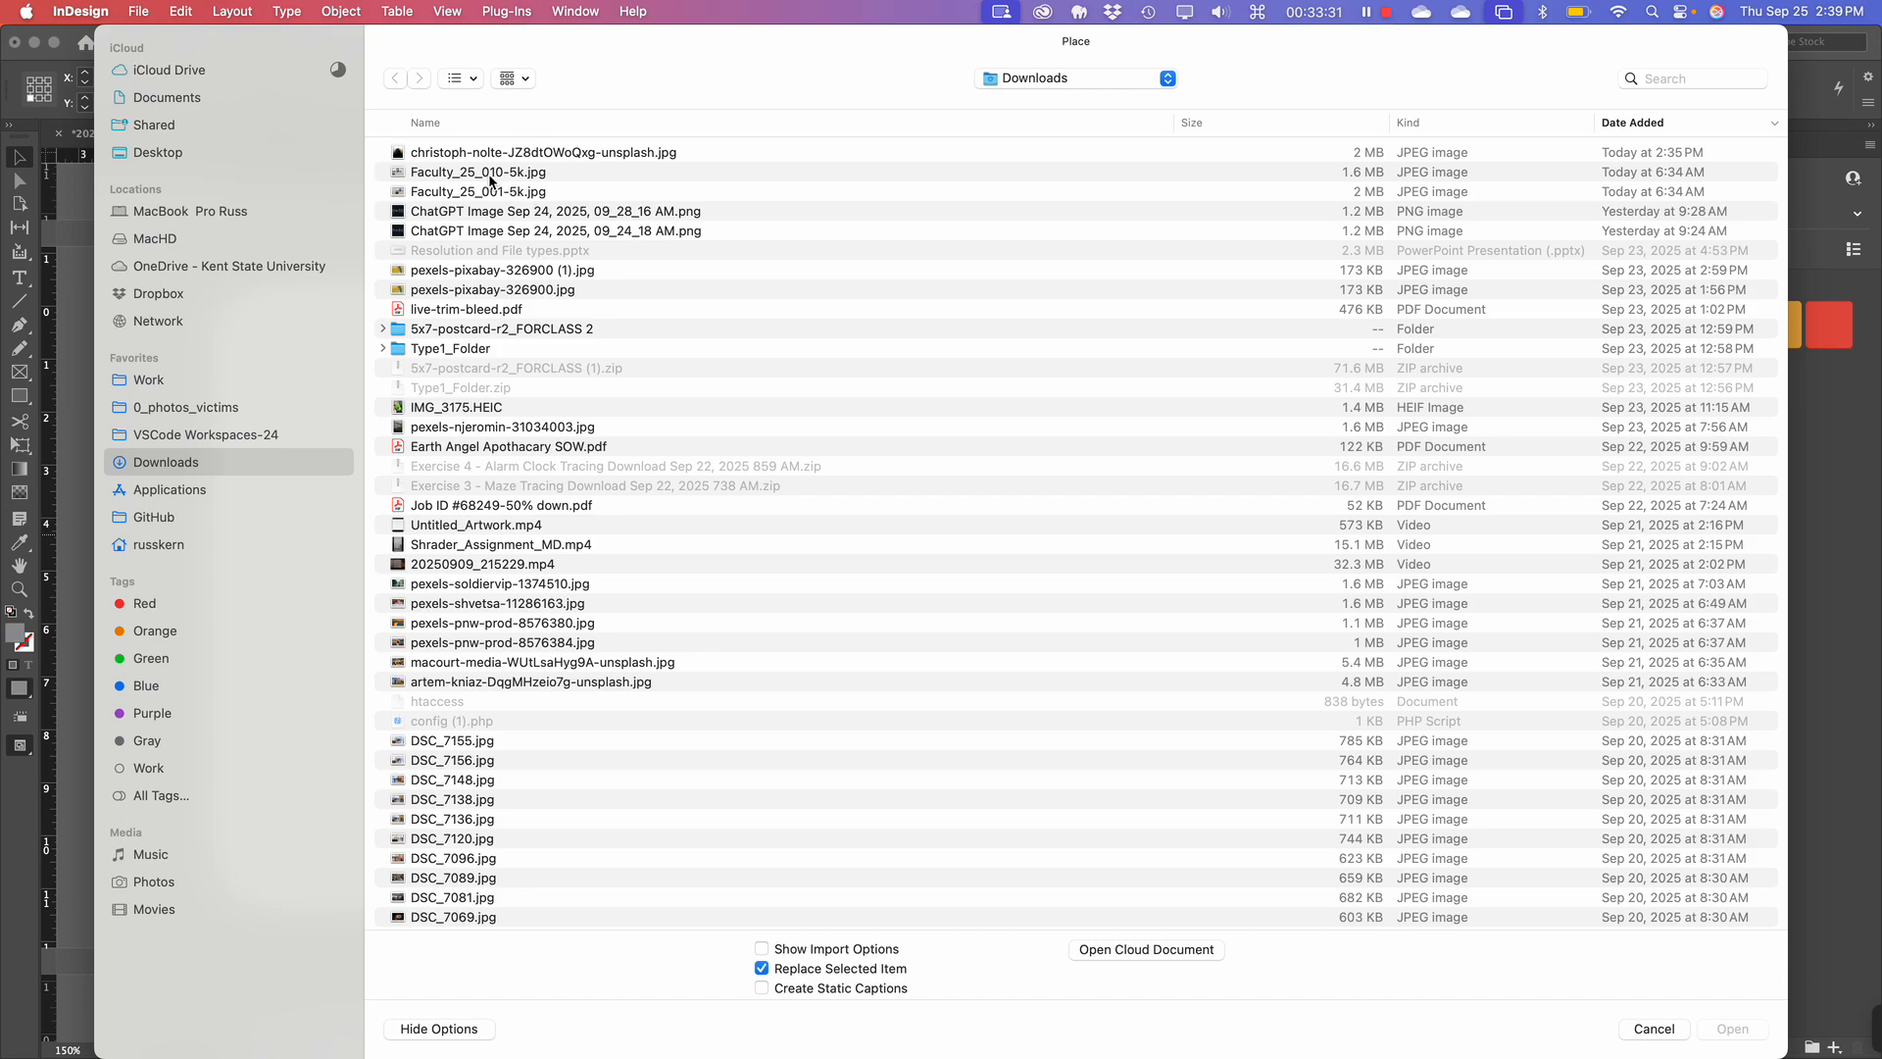
pyautogui.click(507, 287)
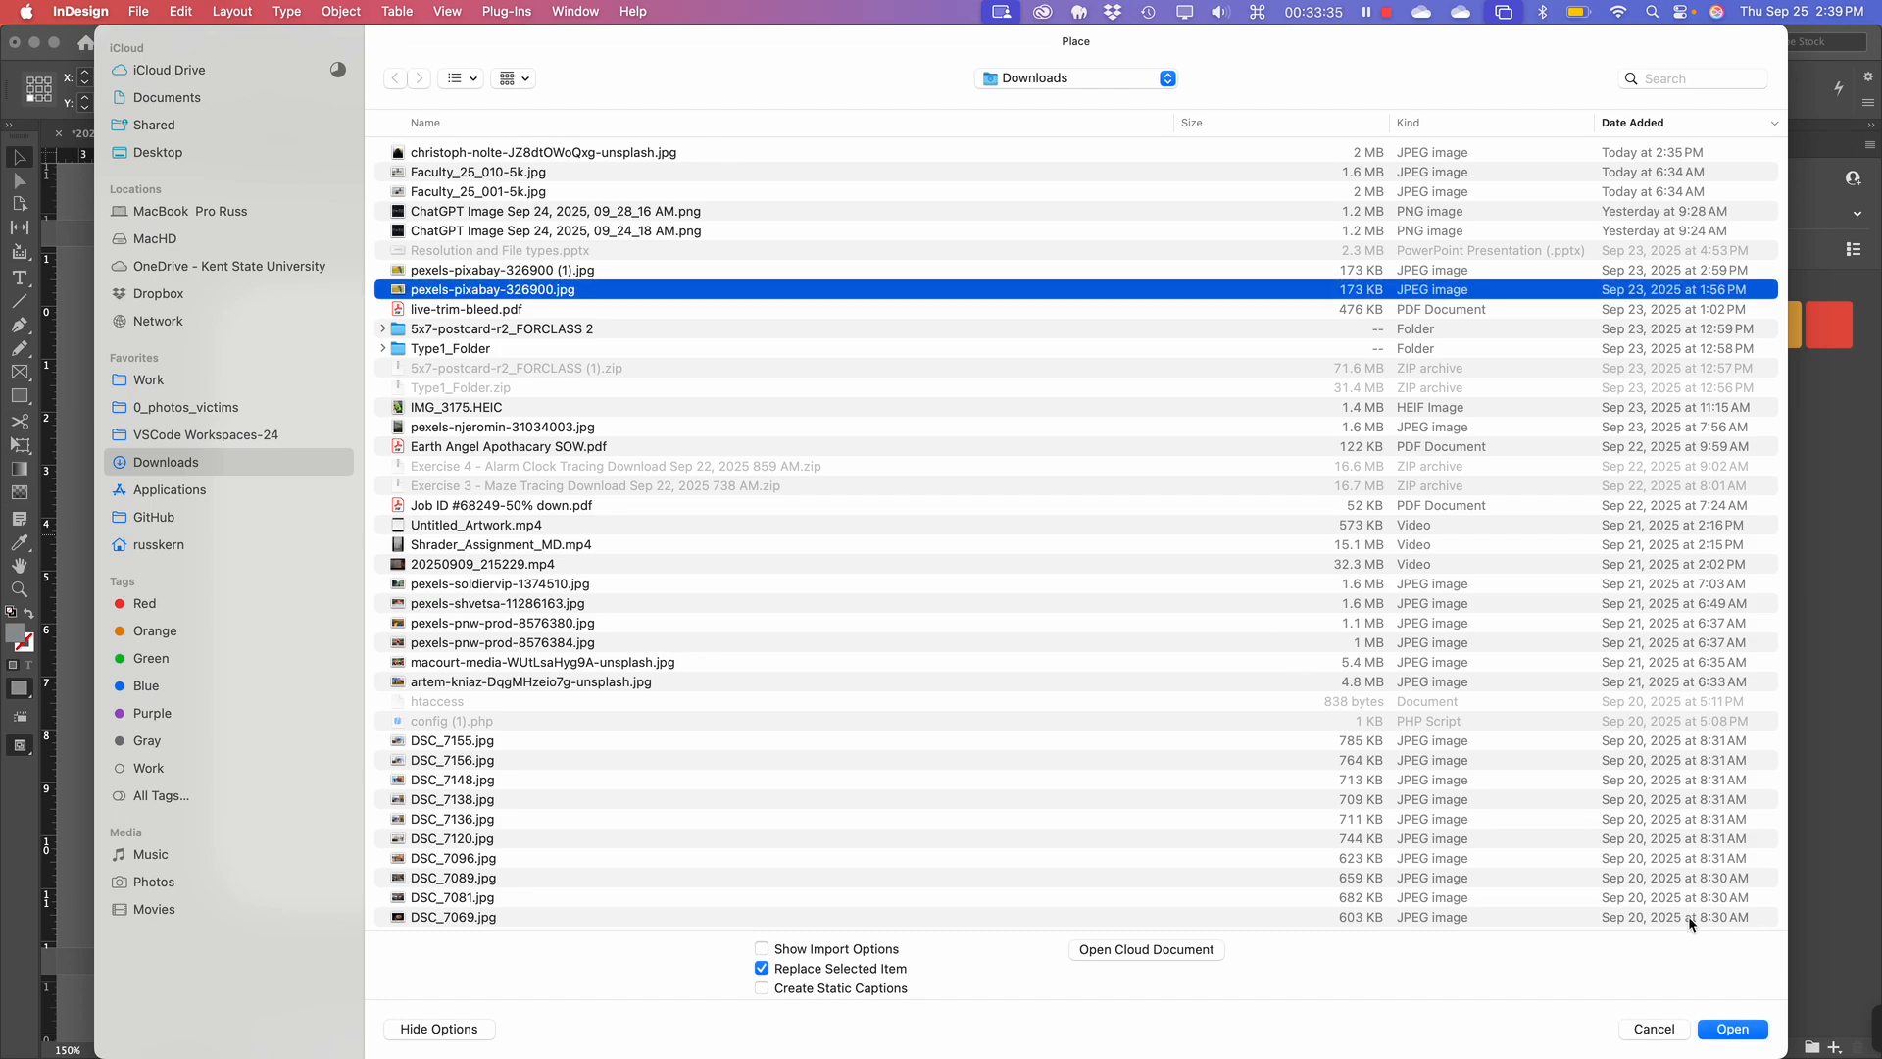
pyautogui.click(1751, 1029)
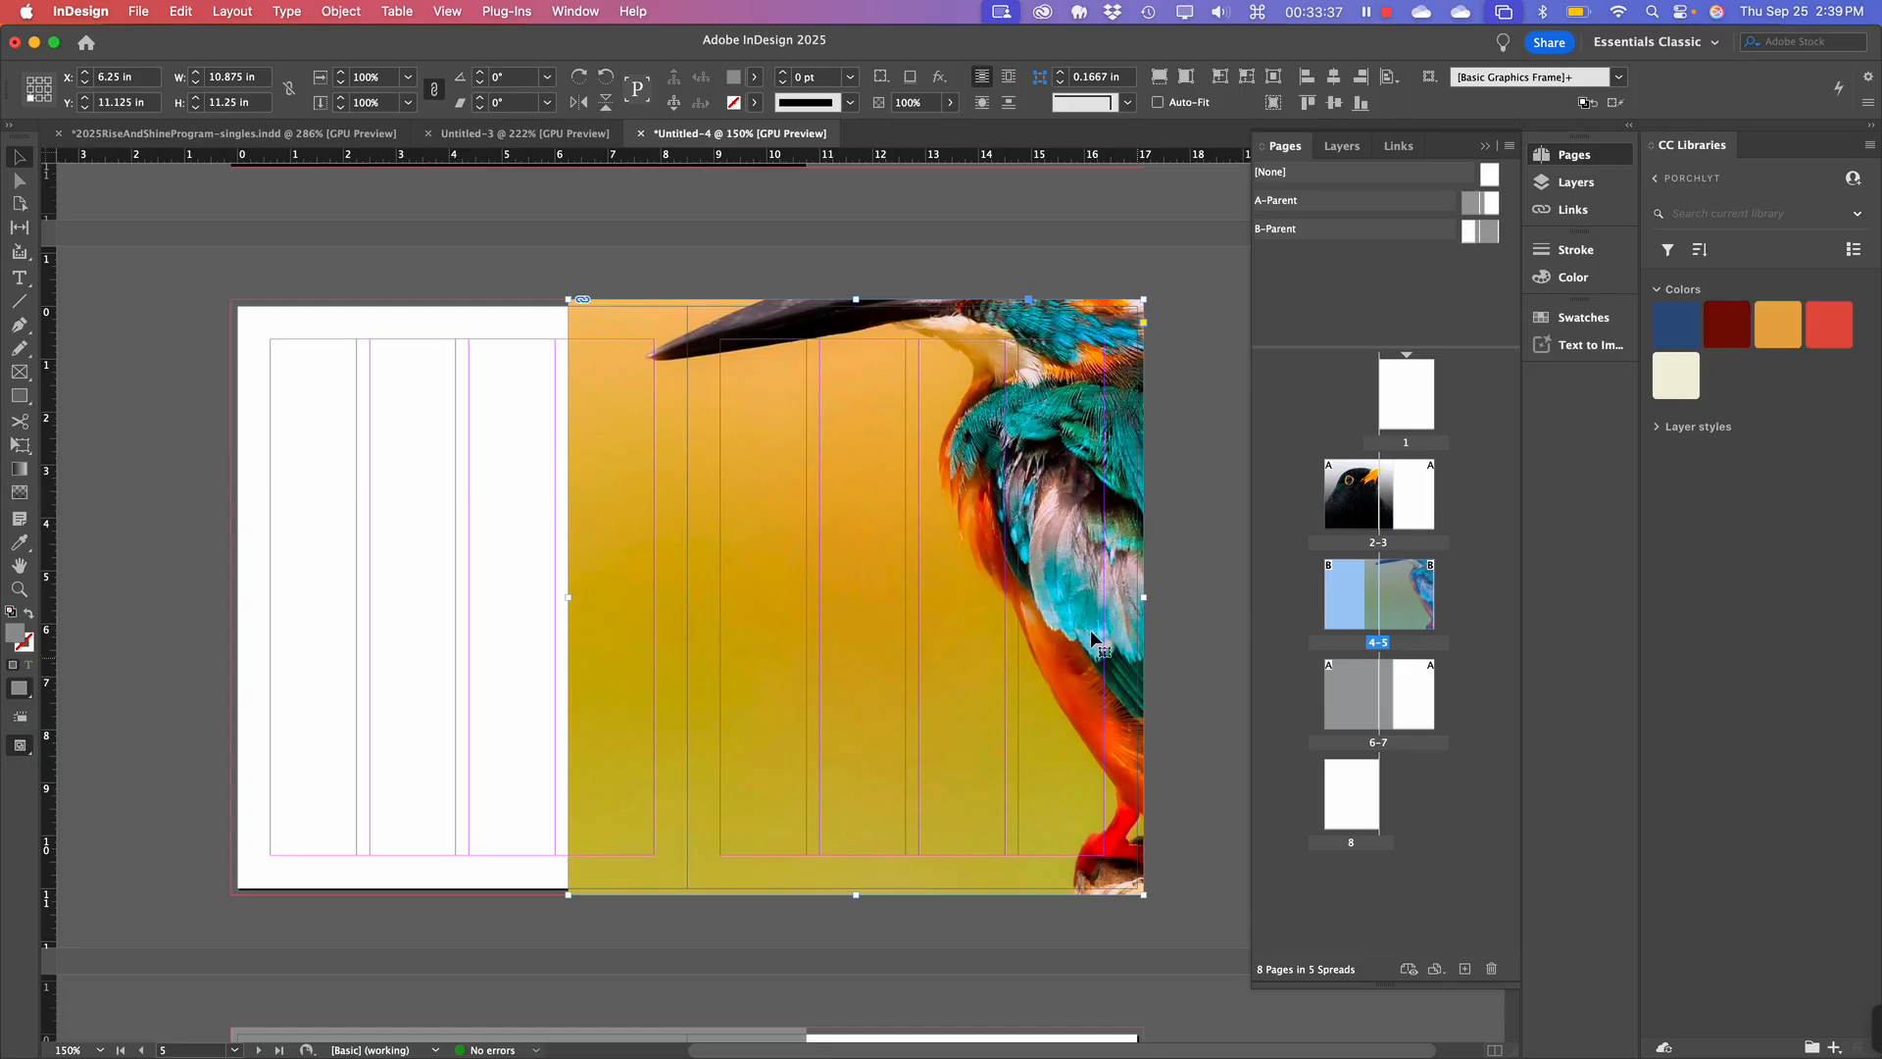
# Make the kingfisher photo fill its page-5 frame proportionally, keeping the frame in place.
pyautogui.press('ctrl')
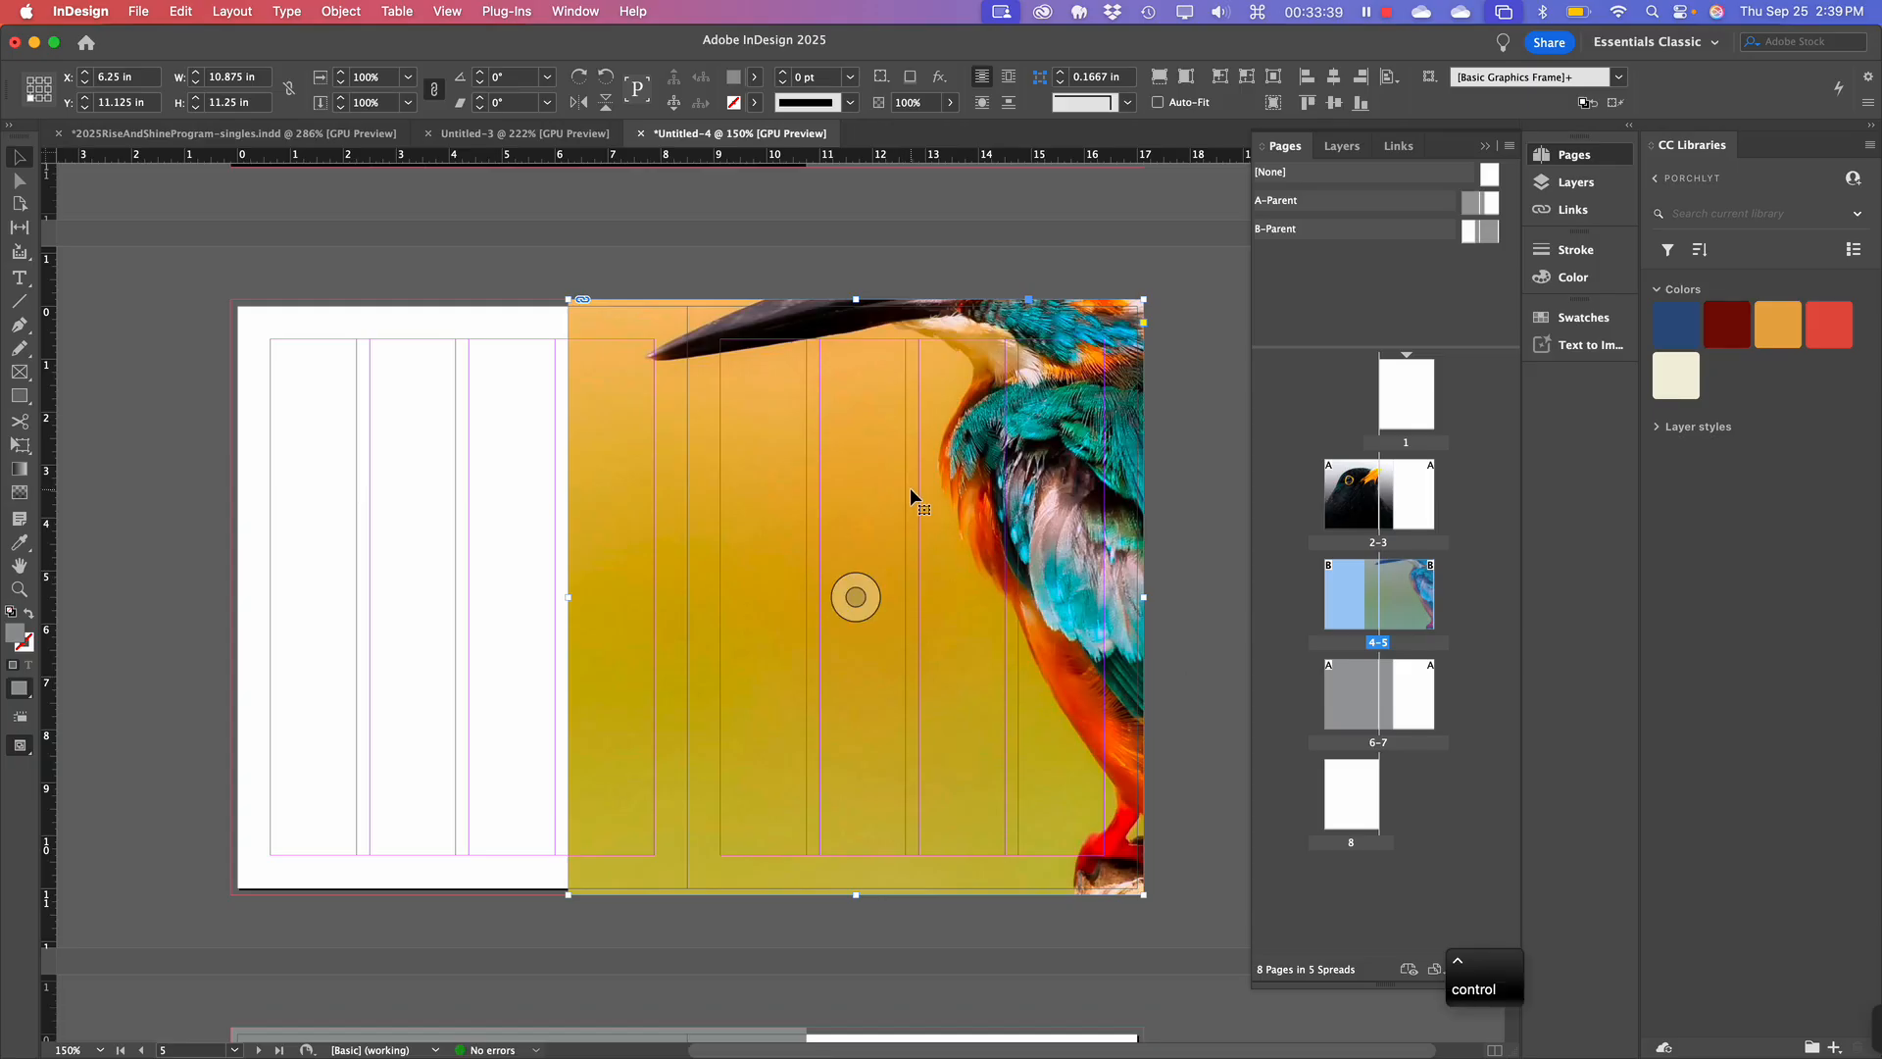
pyautogui.keyDown('ctrl'); pyautogui.click(982, 464); pyautogui.keyUp('ctrl')
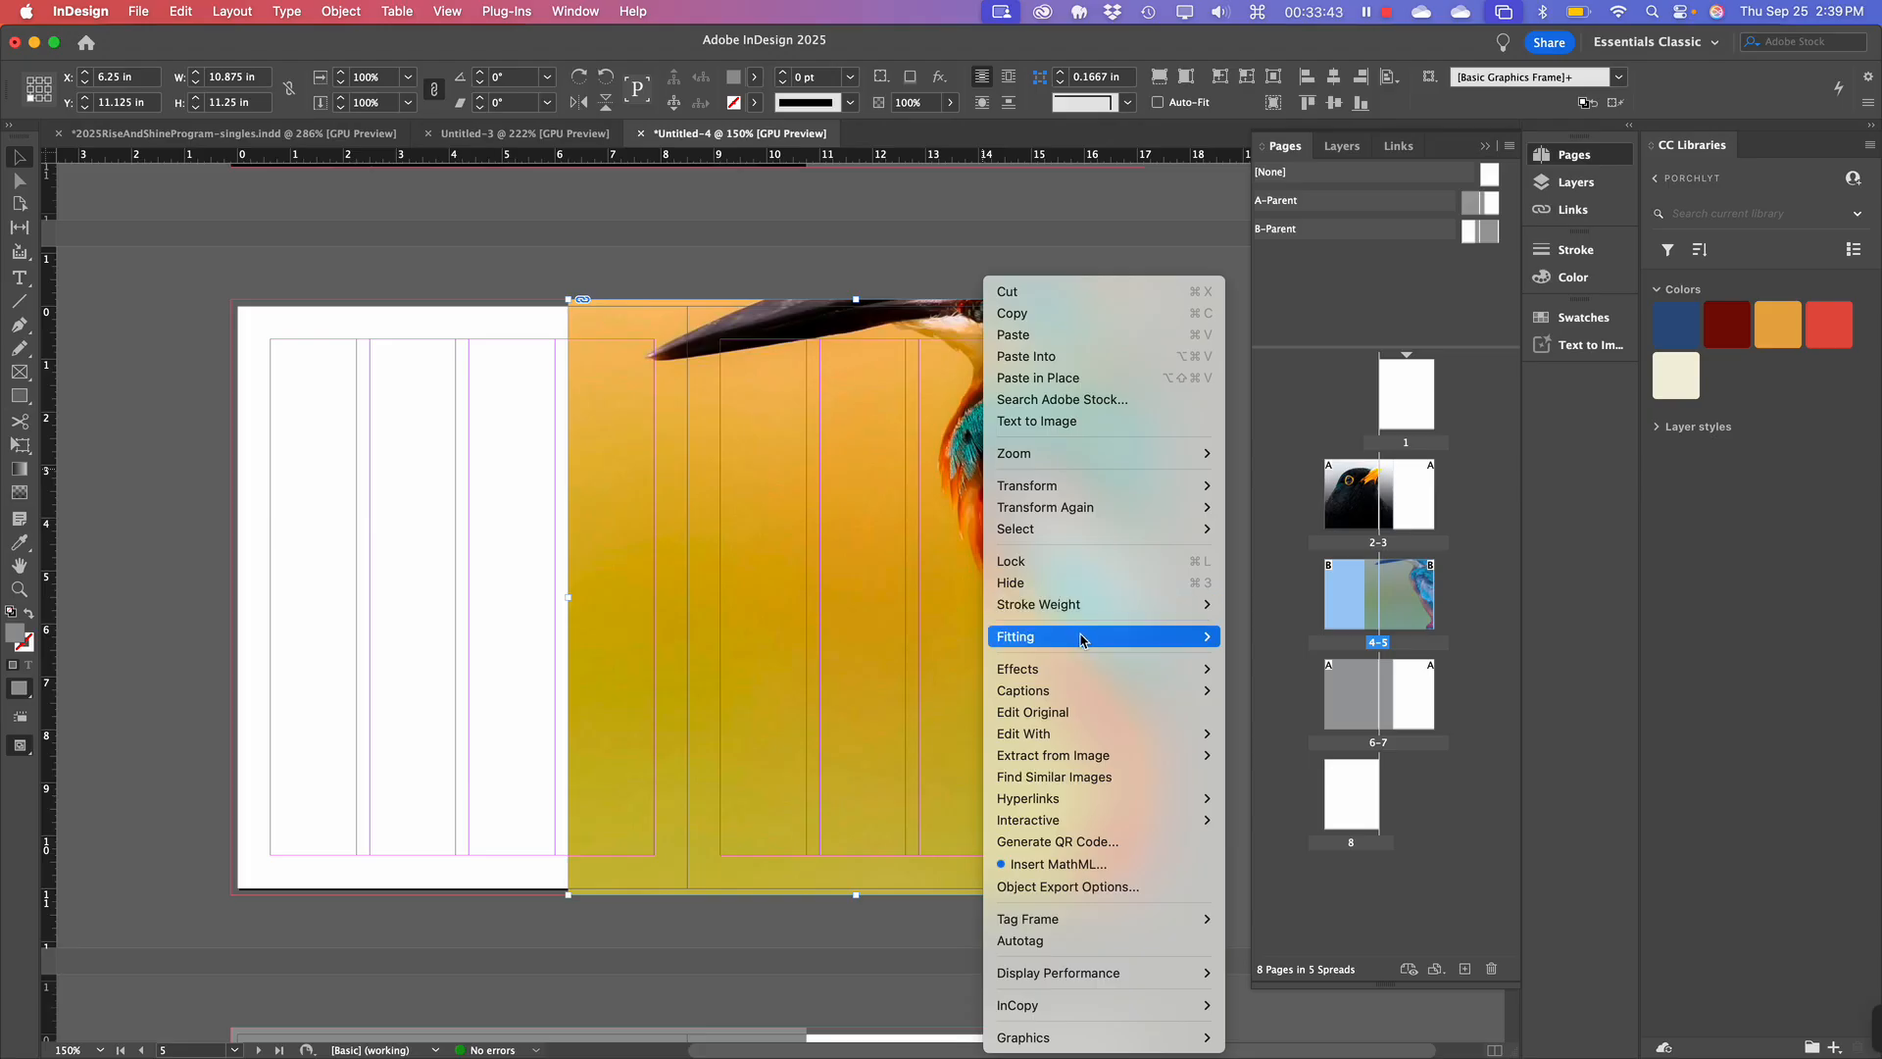
pyautogui.moveTo(1082, 636)
pyautogui.click(1255, 637)
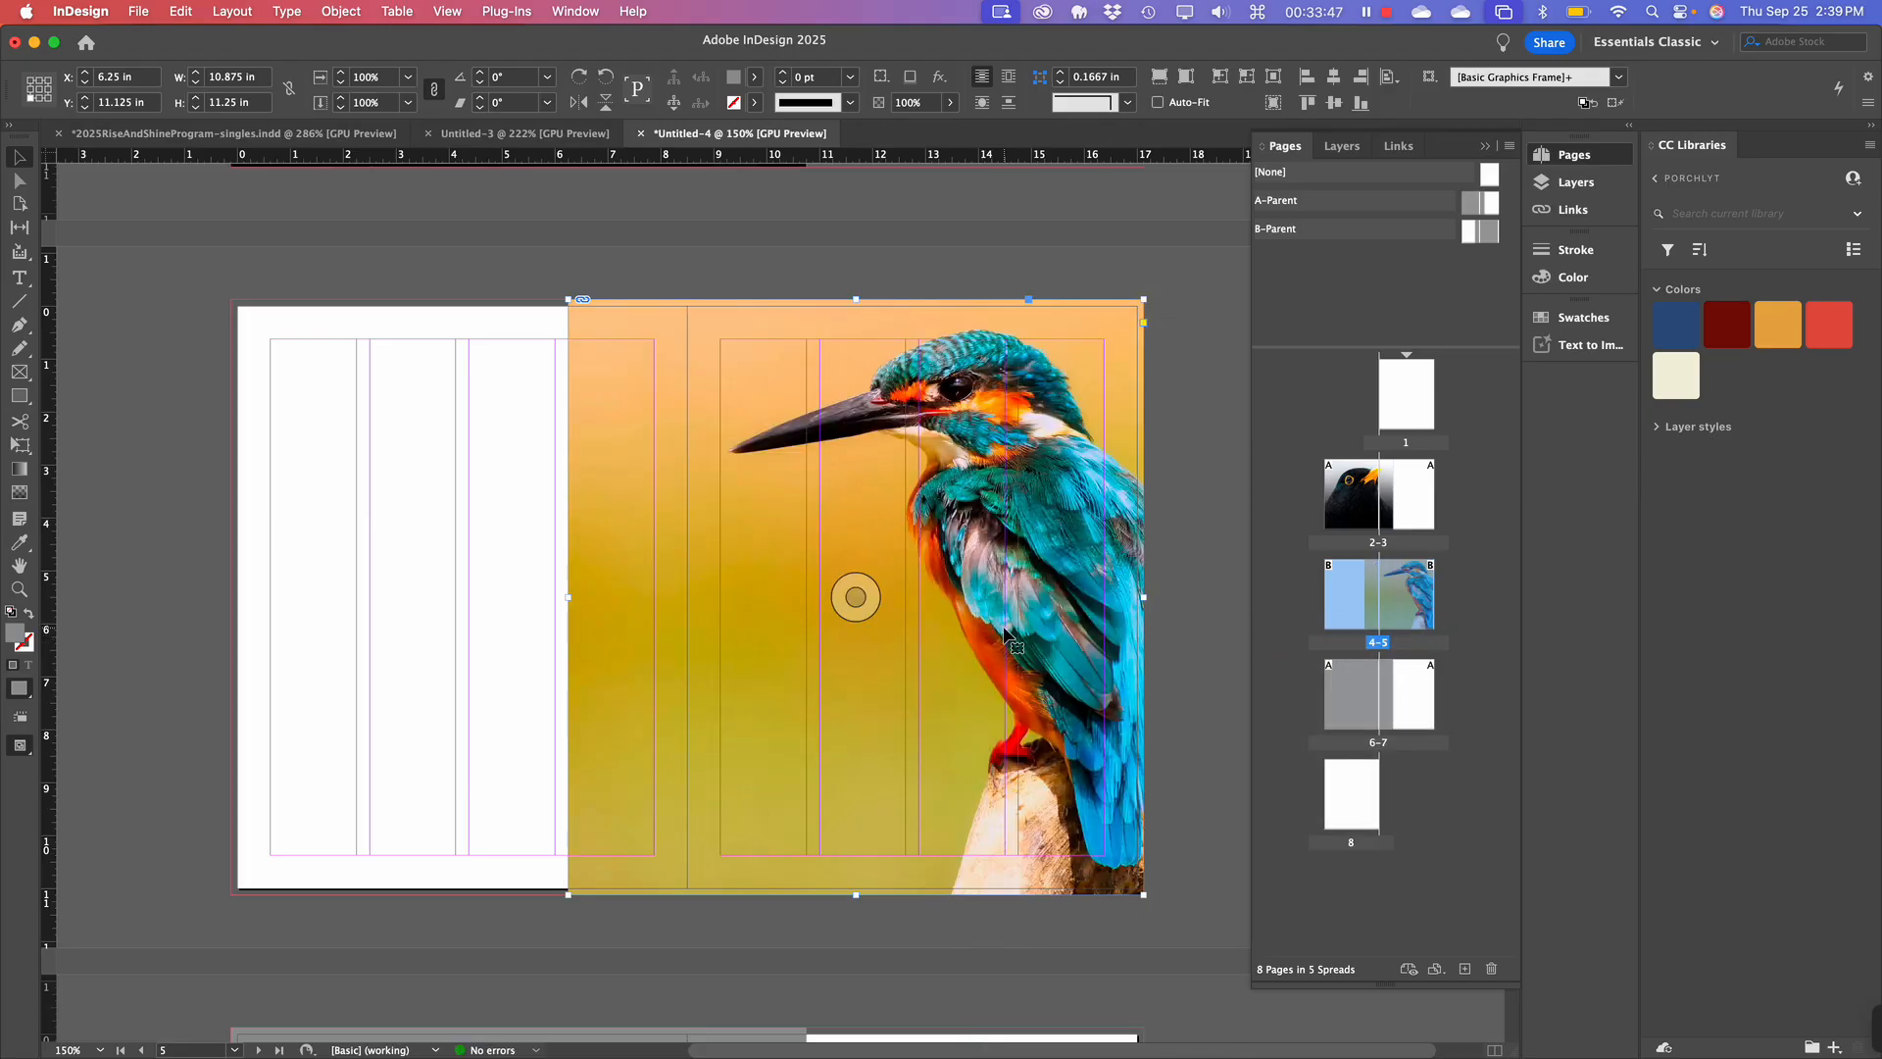
pyautogui.moveTo(995, 633); pyautogui.dragTo(887, 635)
pyautogui.press('super+z')
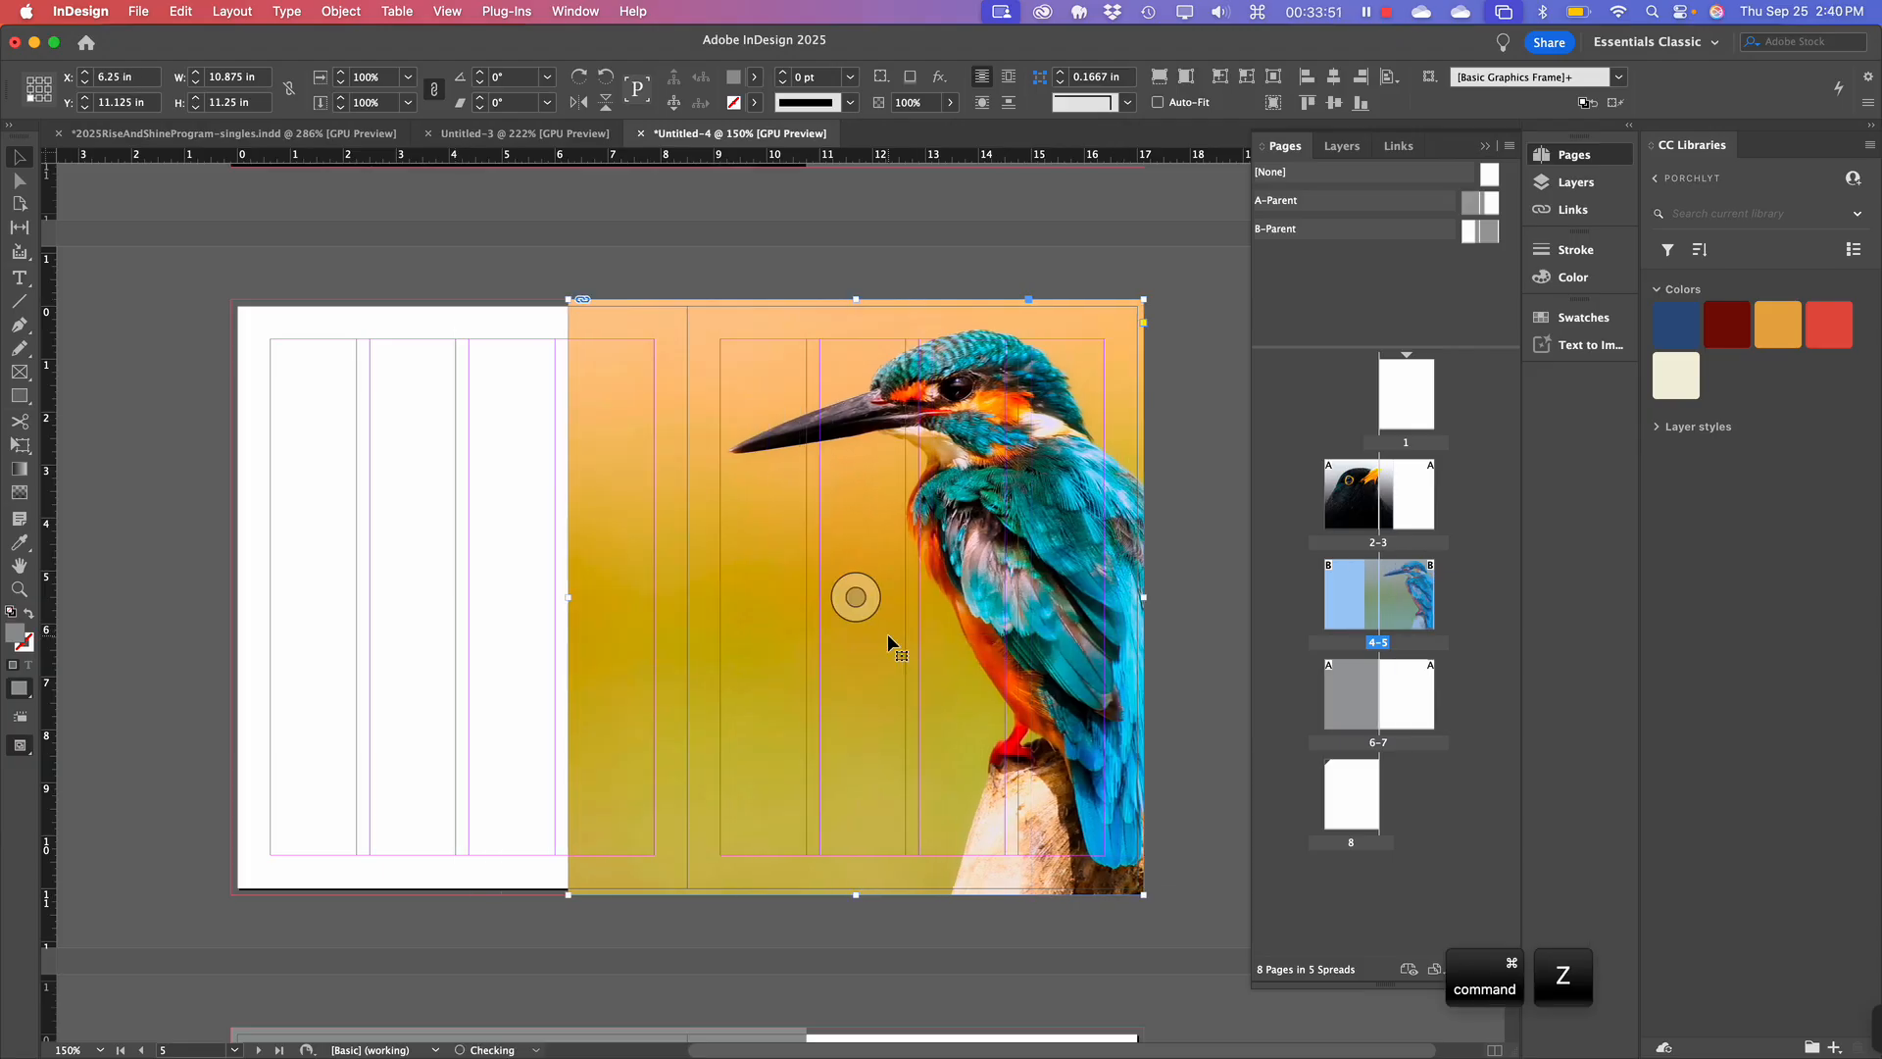
pyautogui.click(845, 280)
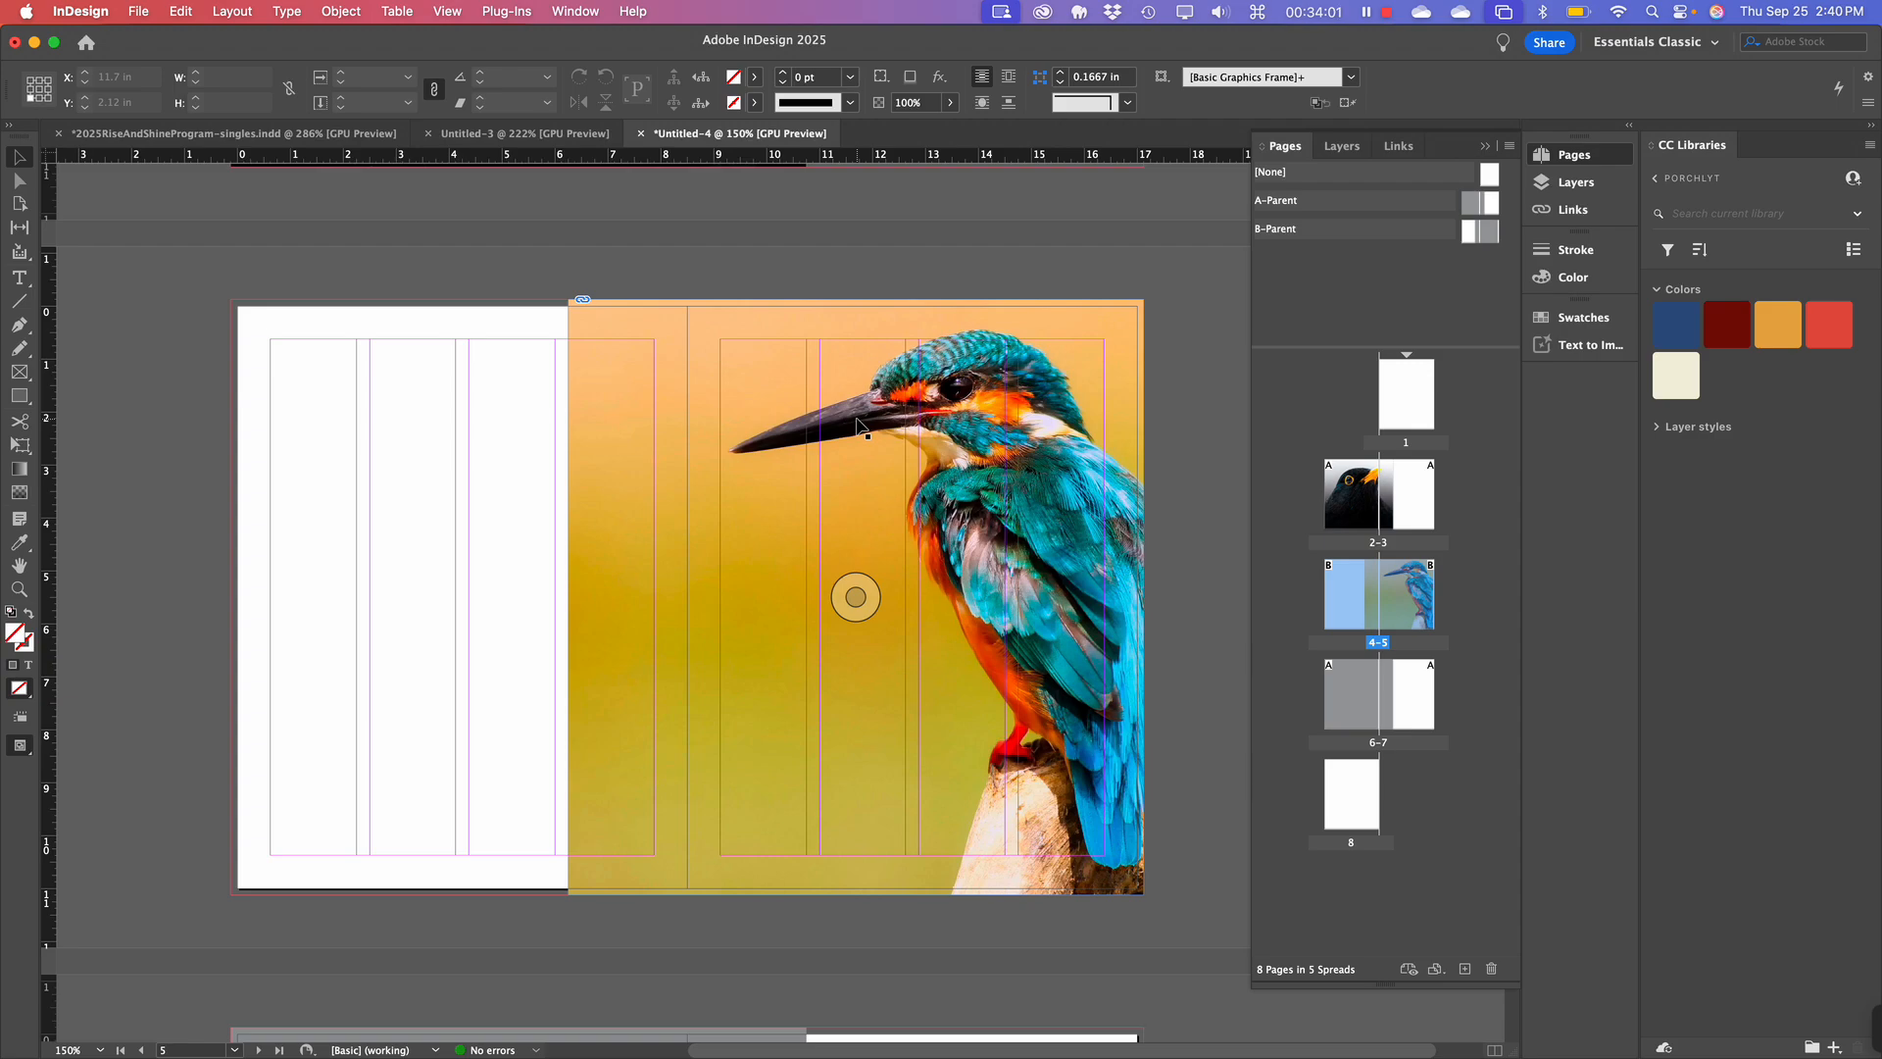
# Reposition the kingfisher photo inside its frame without moving the frame itself.
pyautogui.click(965, 470)
pyautogui.moveTo(1031, 431); pyautogui.dragTo(701, 431)
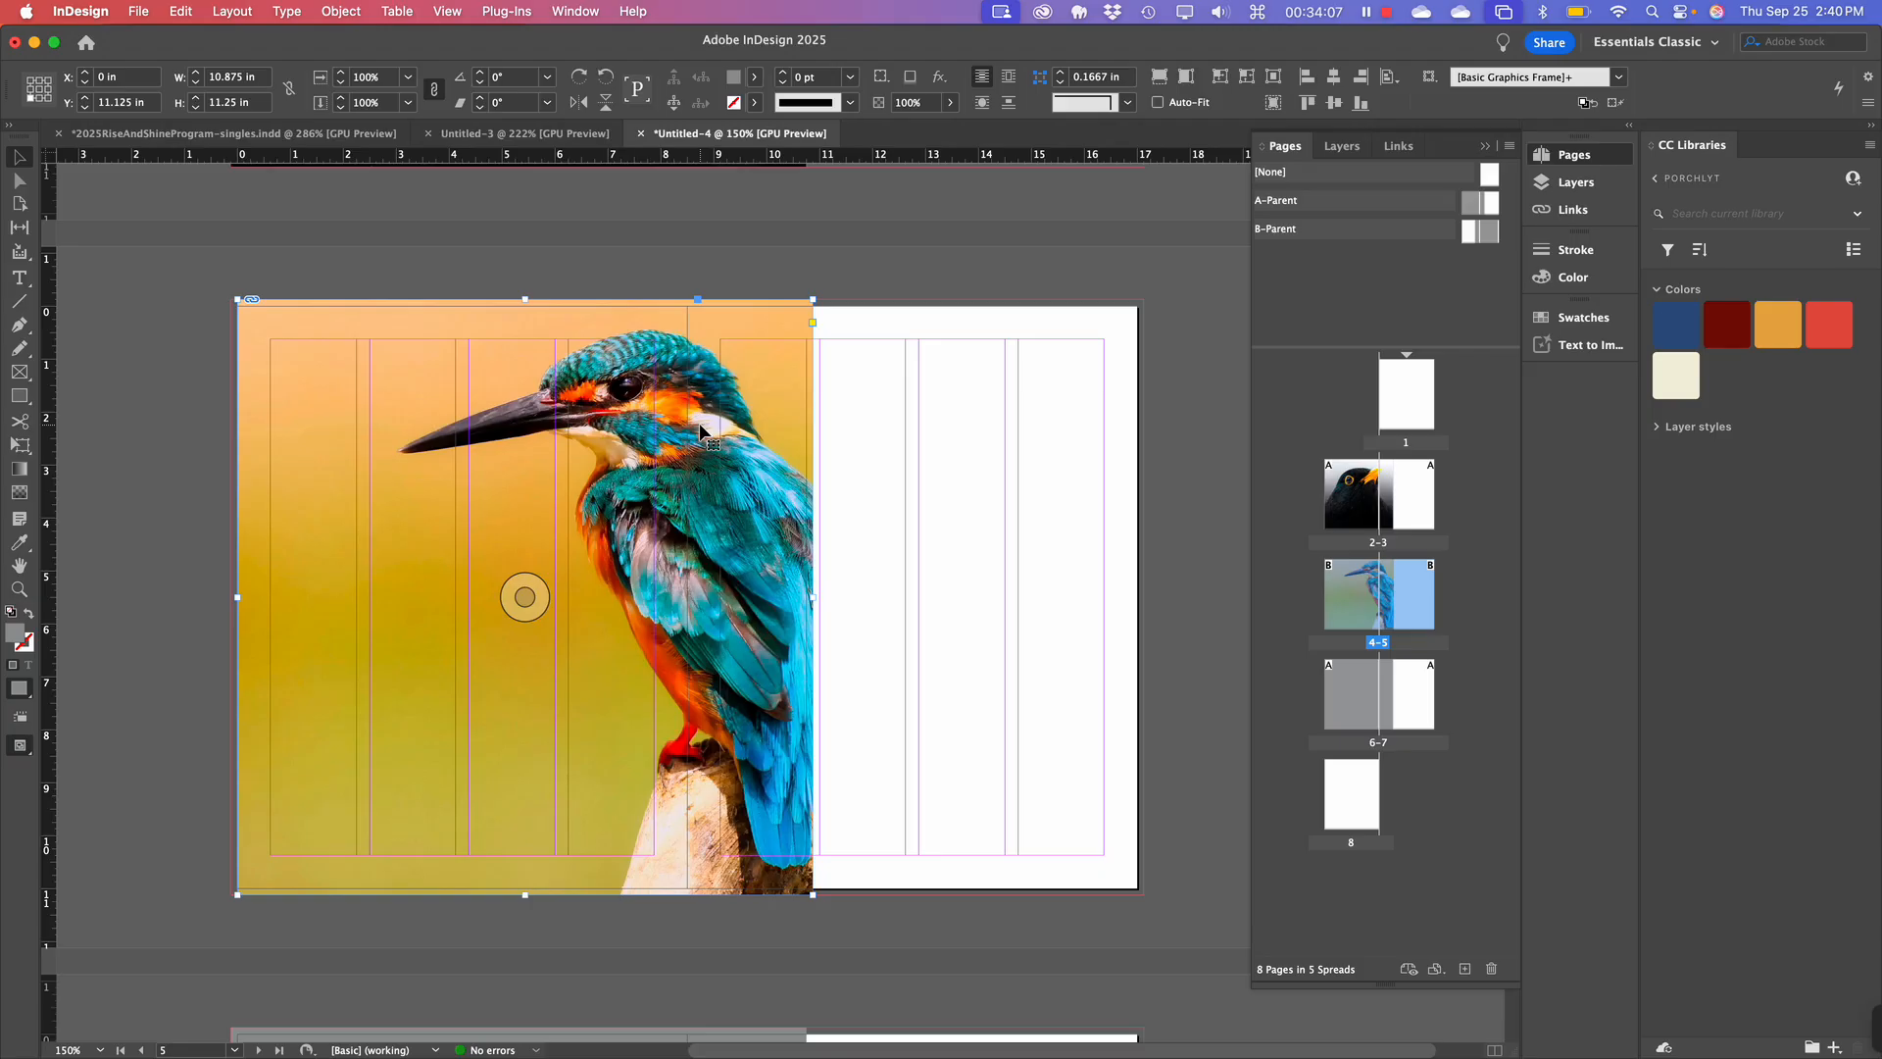
pyautogui.press('super+z')
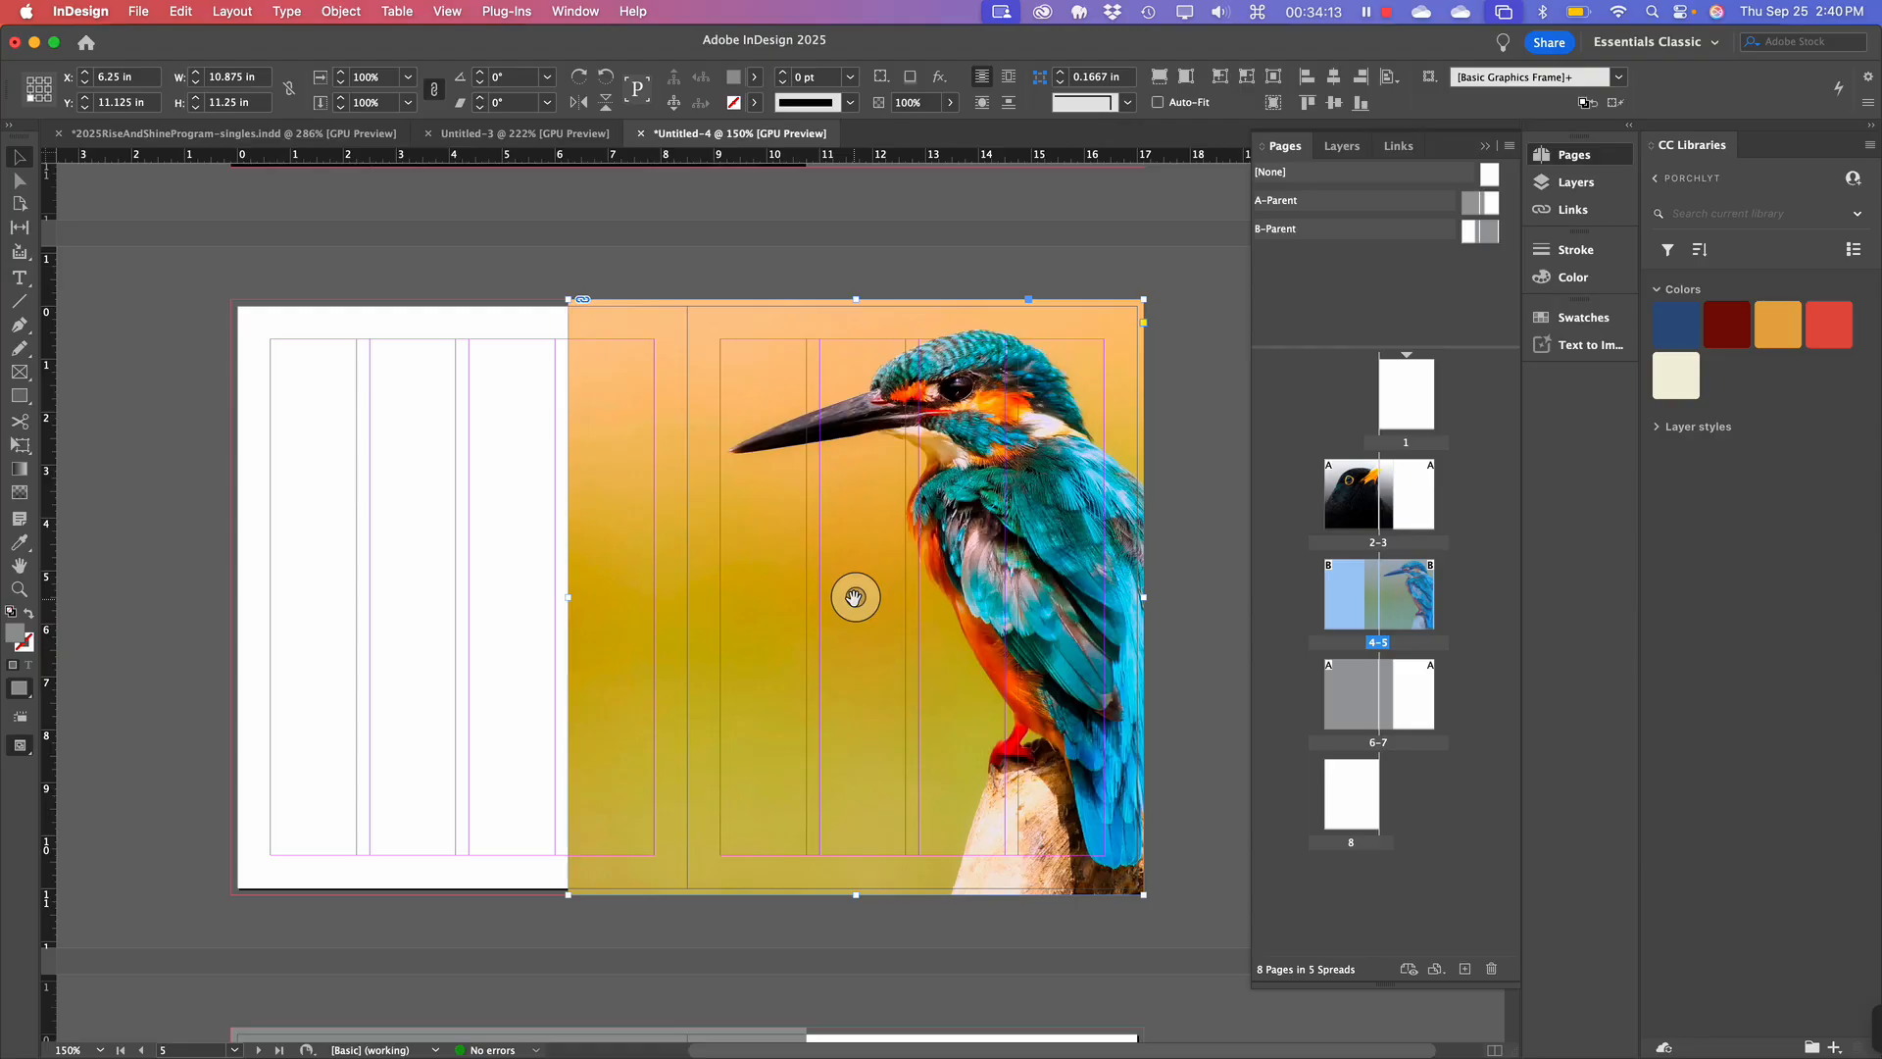
pyautogui.moveTo(854, 596); pyautogui.dragTo(776, 591)
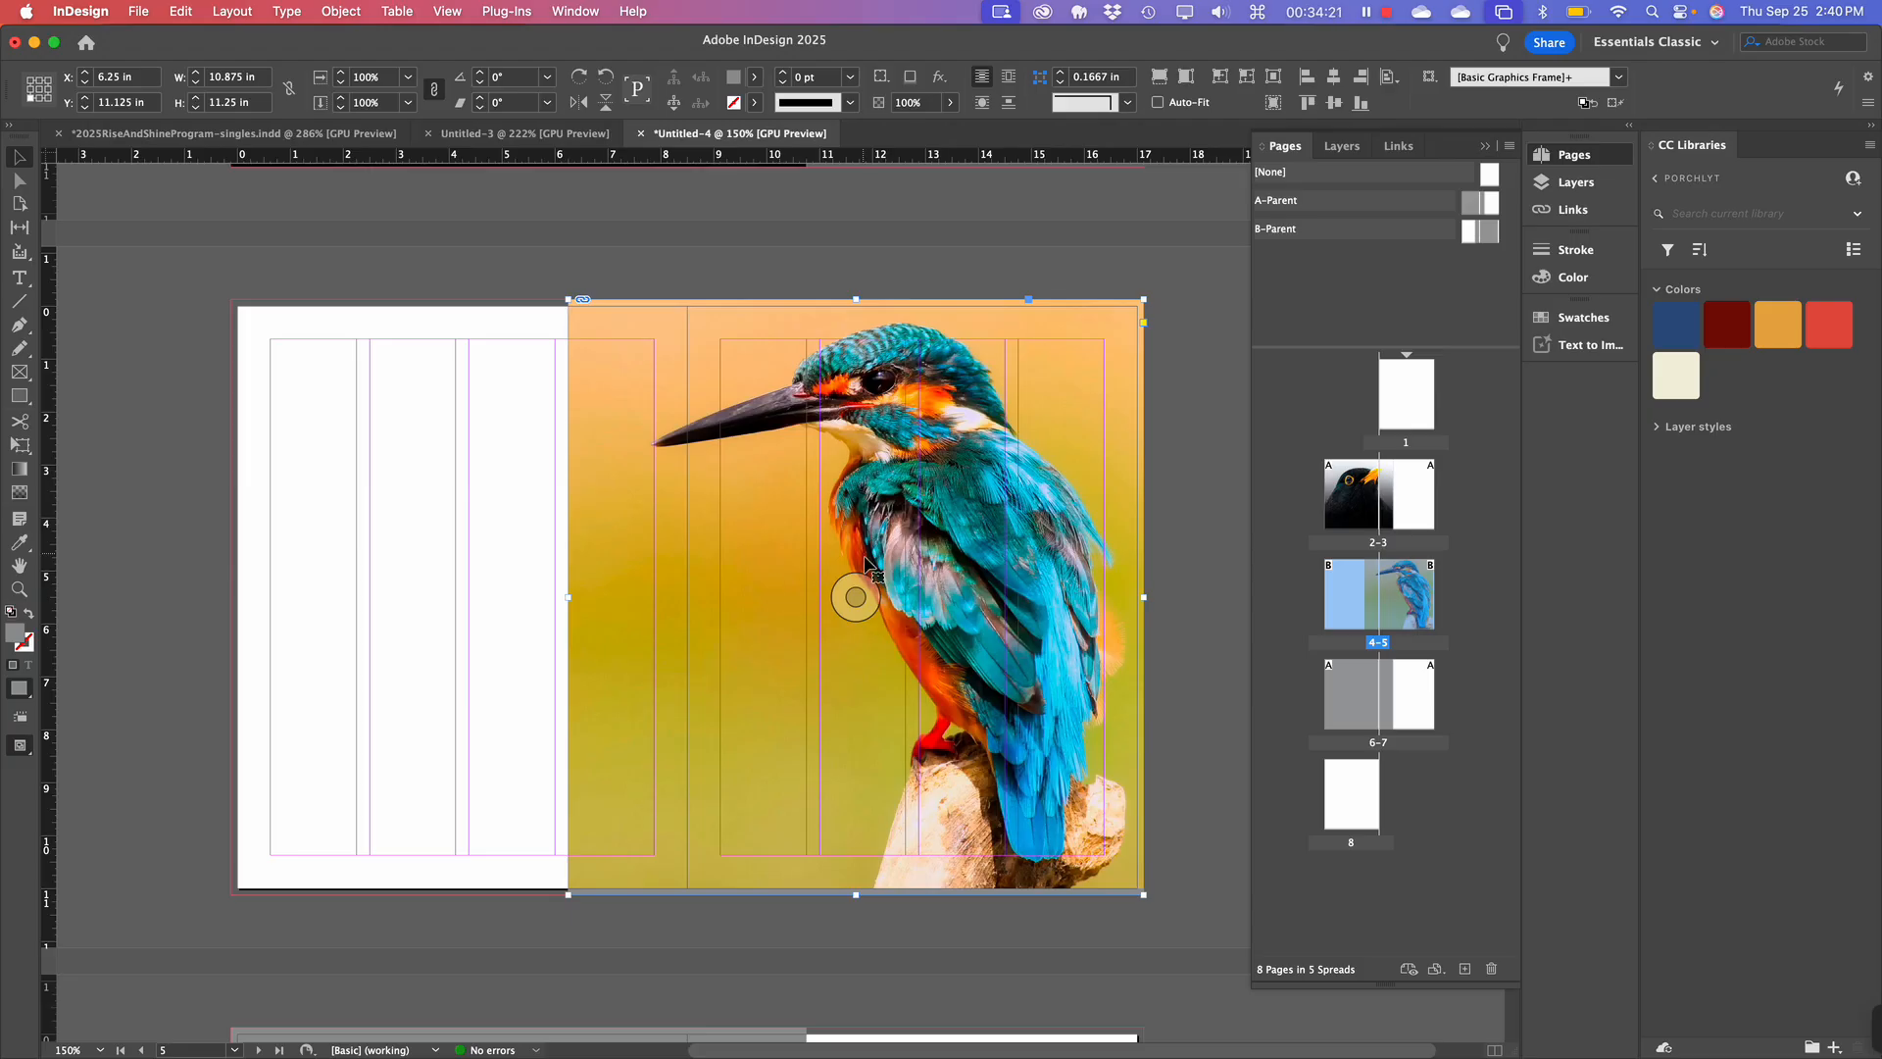
pyautogui.moveTo(857, 601); pyautogui.dragTo(881, 603)
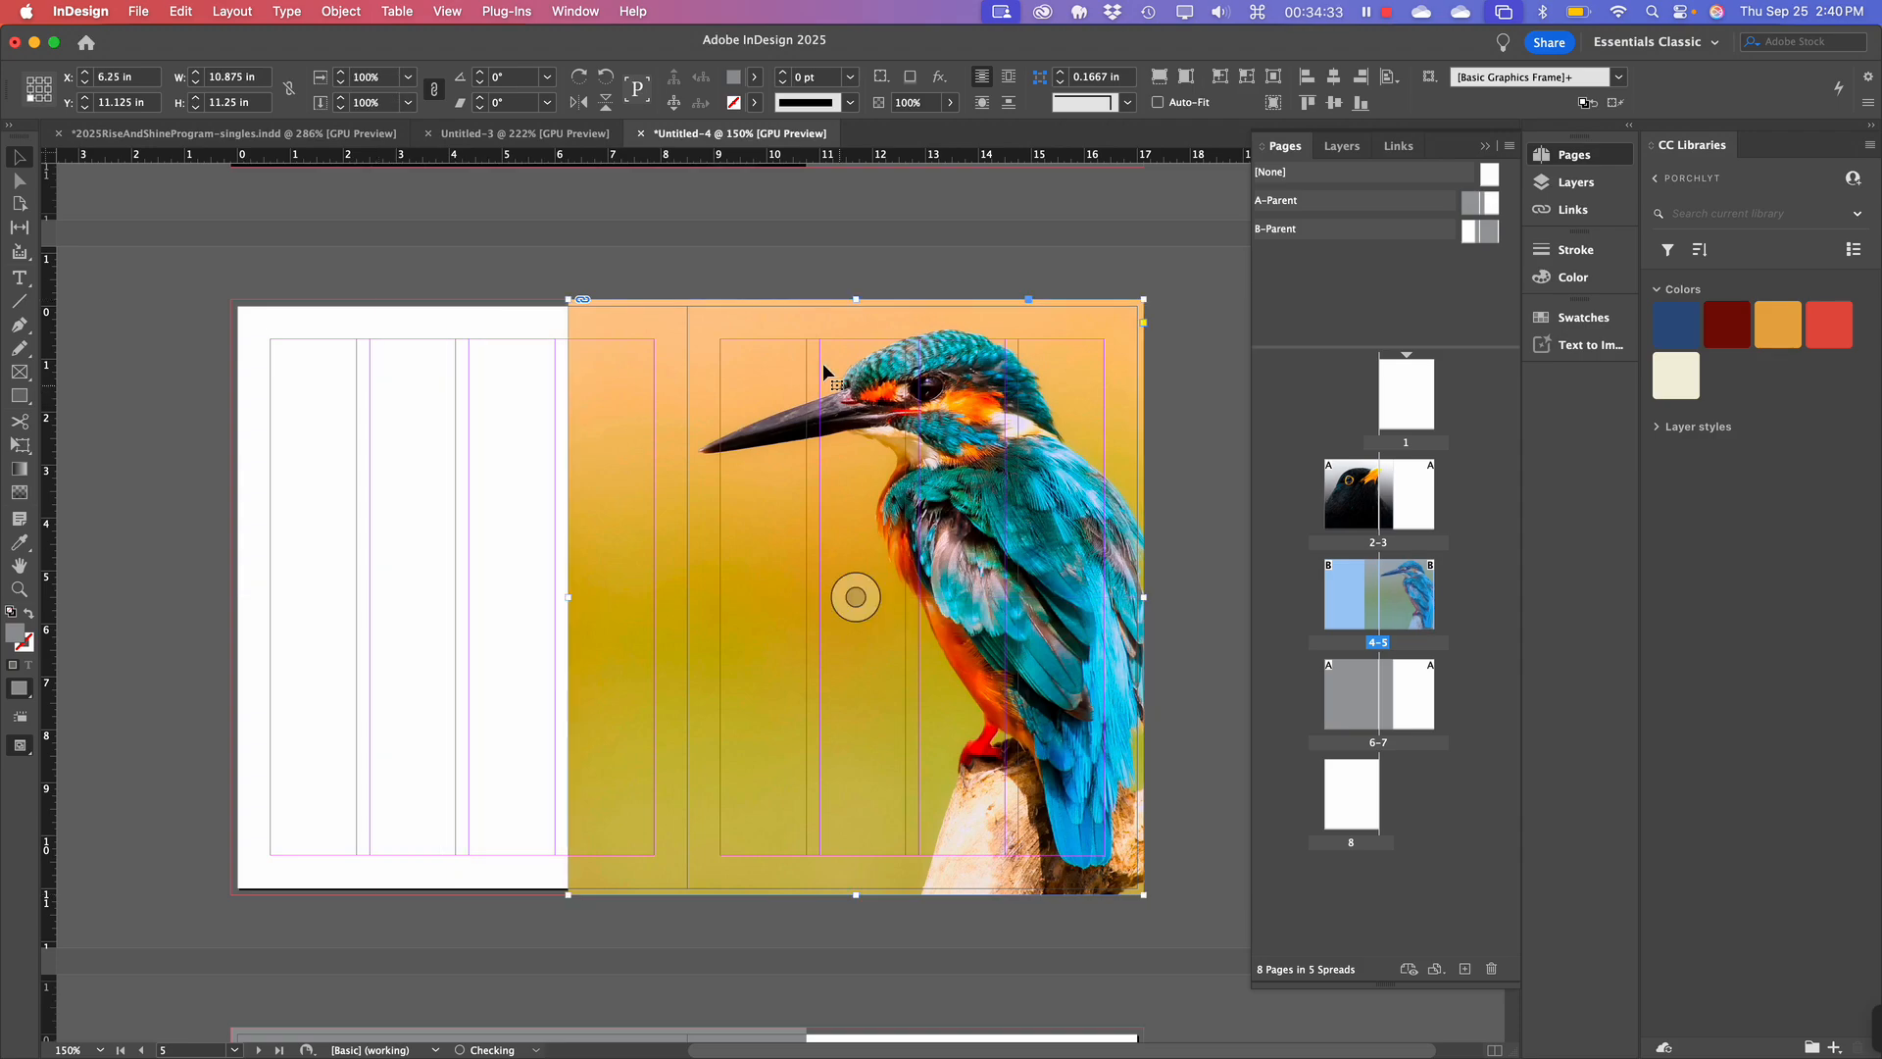
pyautogui.click(908, 270)
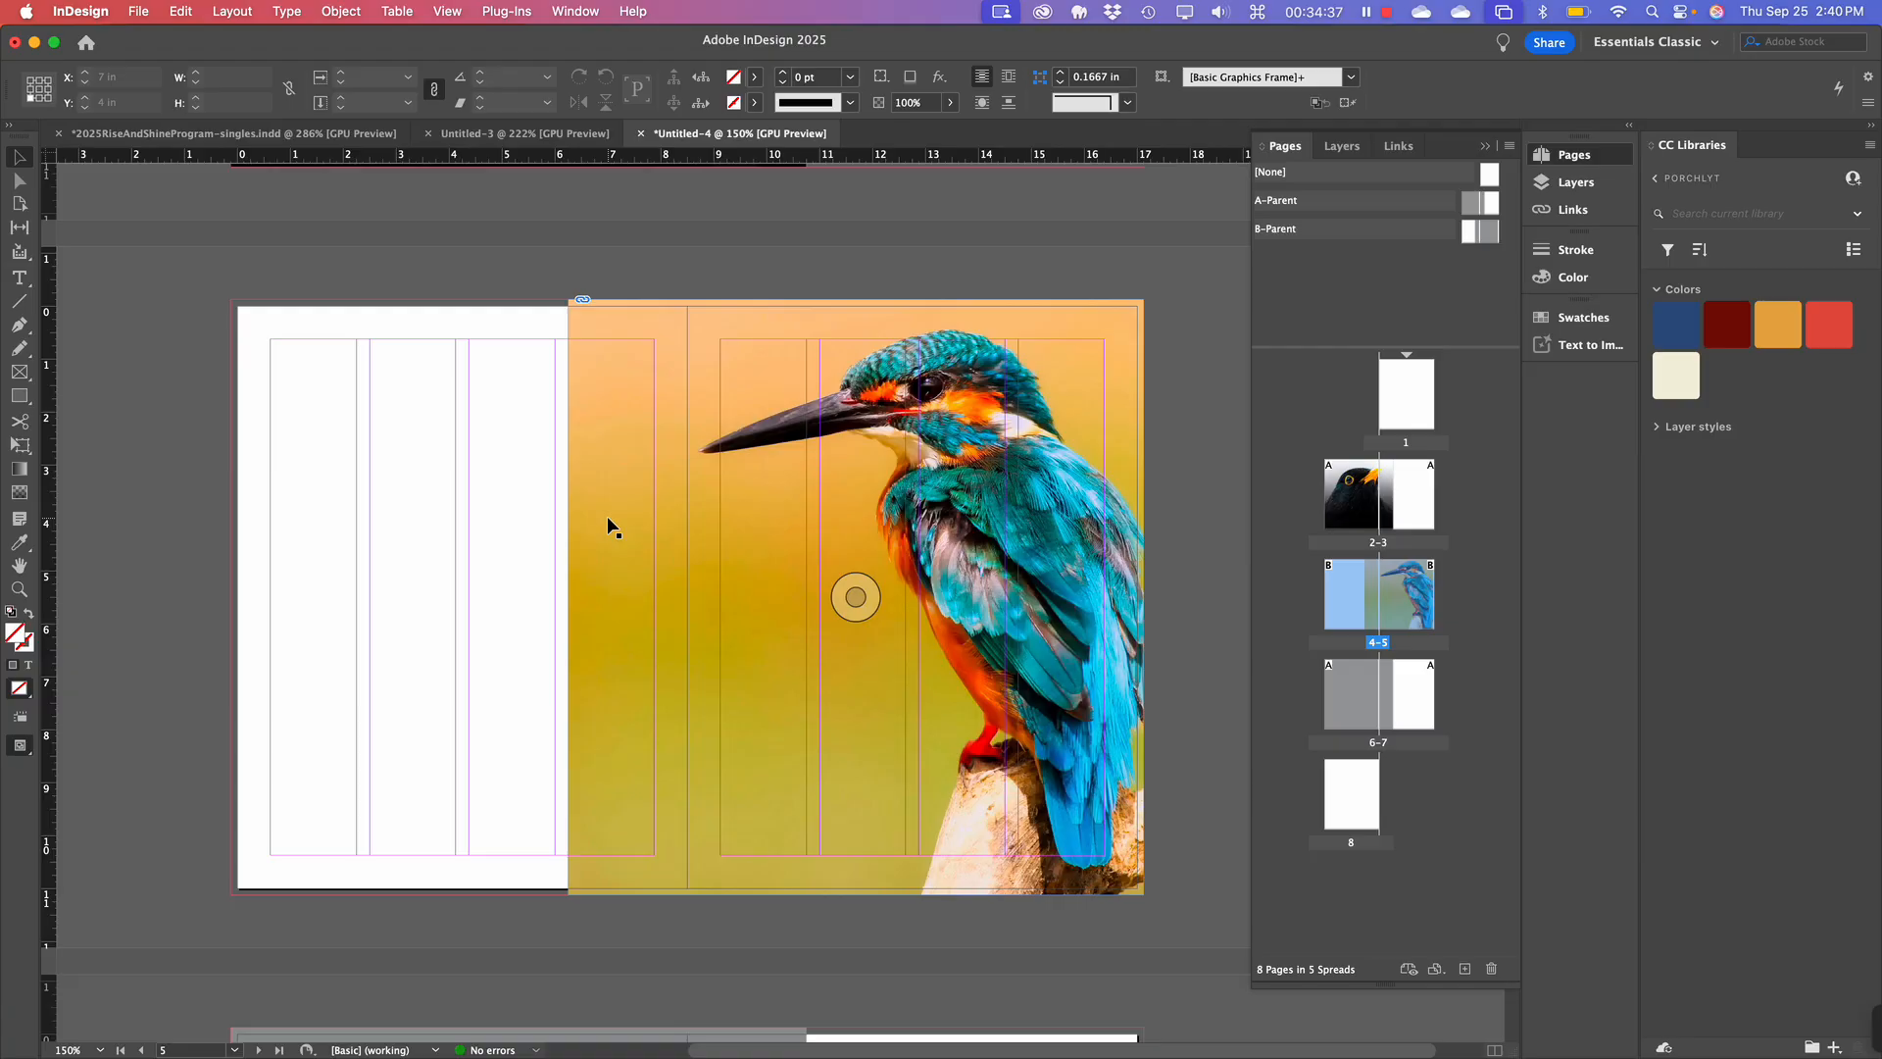
# Switch to Preview mode with W and review spread 4–5 without guides or frame edges.
pyautogui.press('w')
pyautogui.scroll(5, 608, 519)
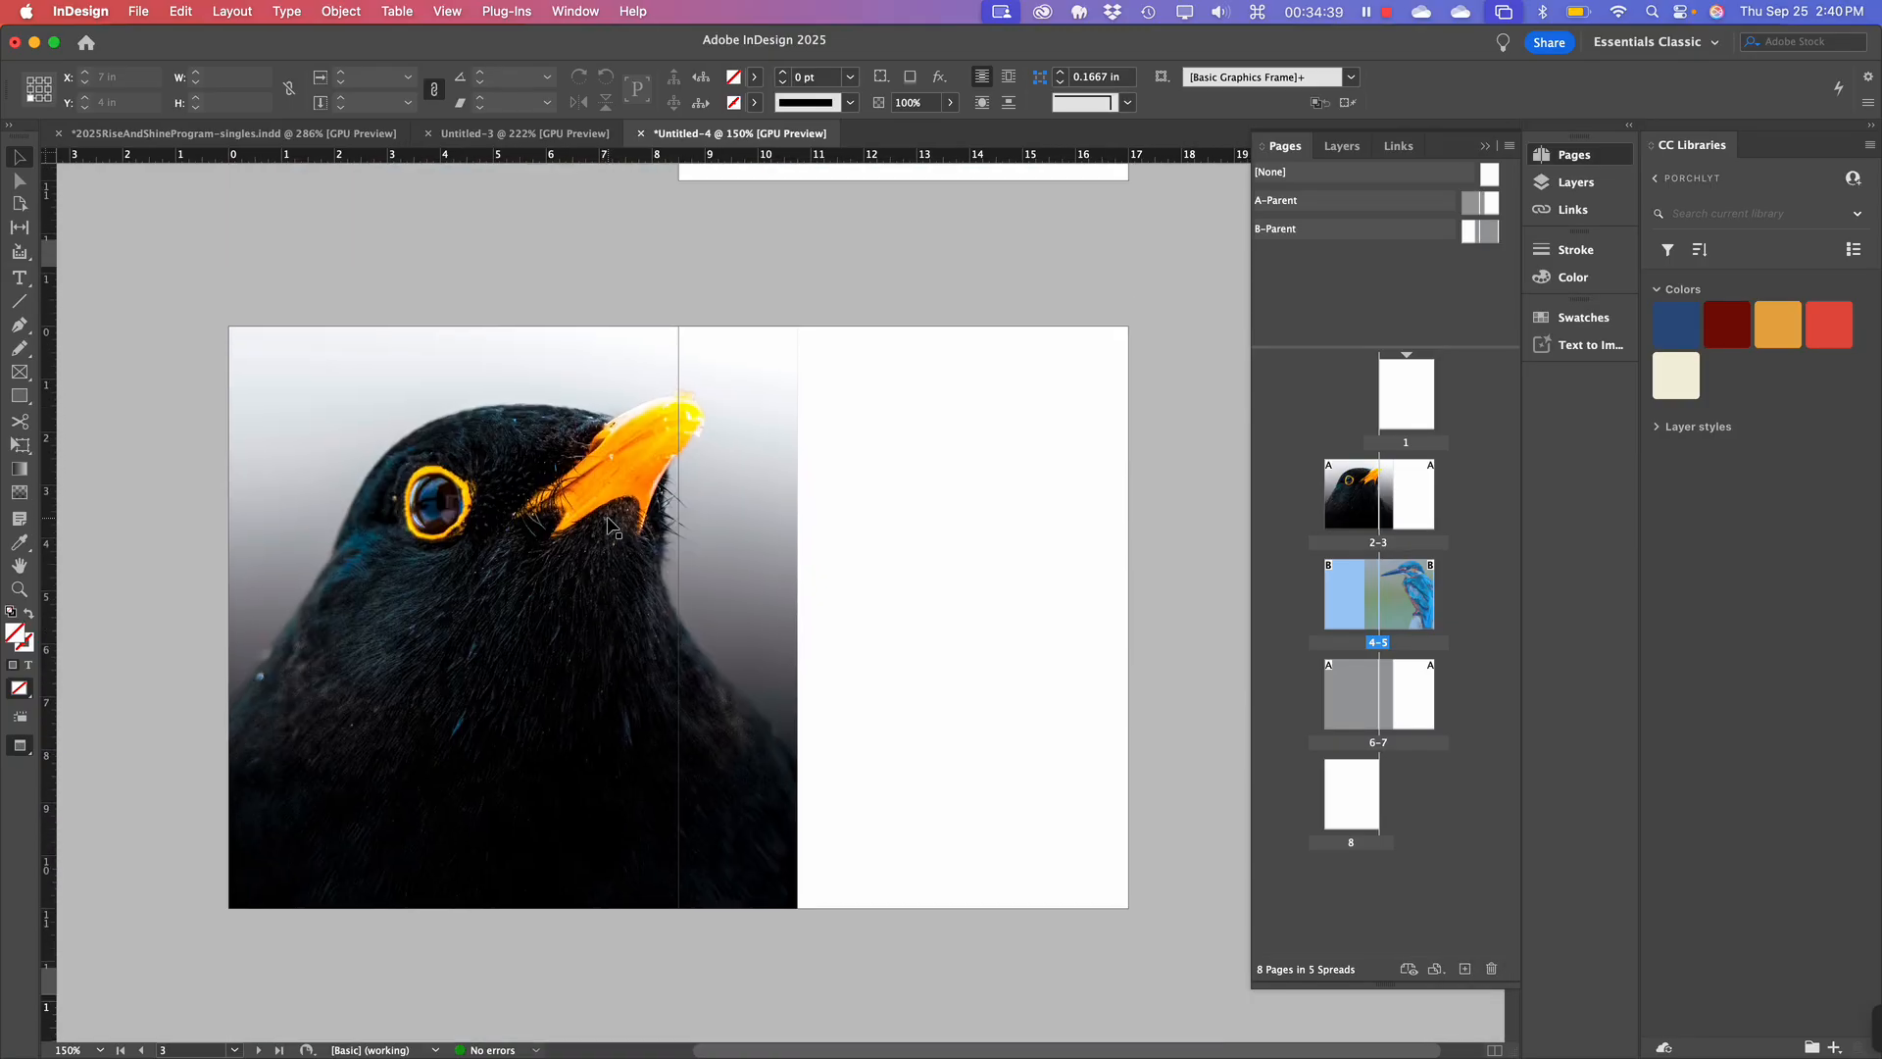
pyautogui.scroll(-6, 607, 520)
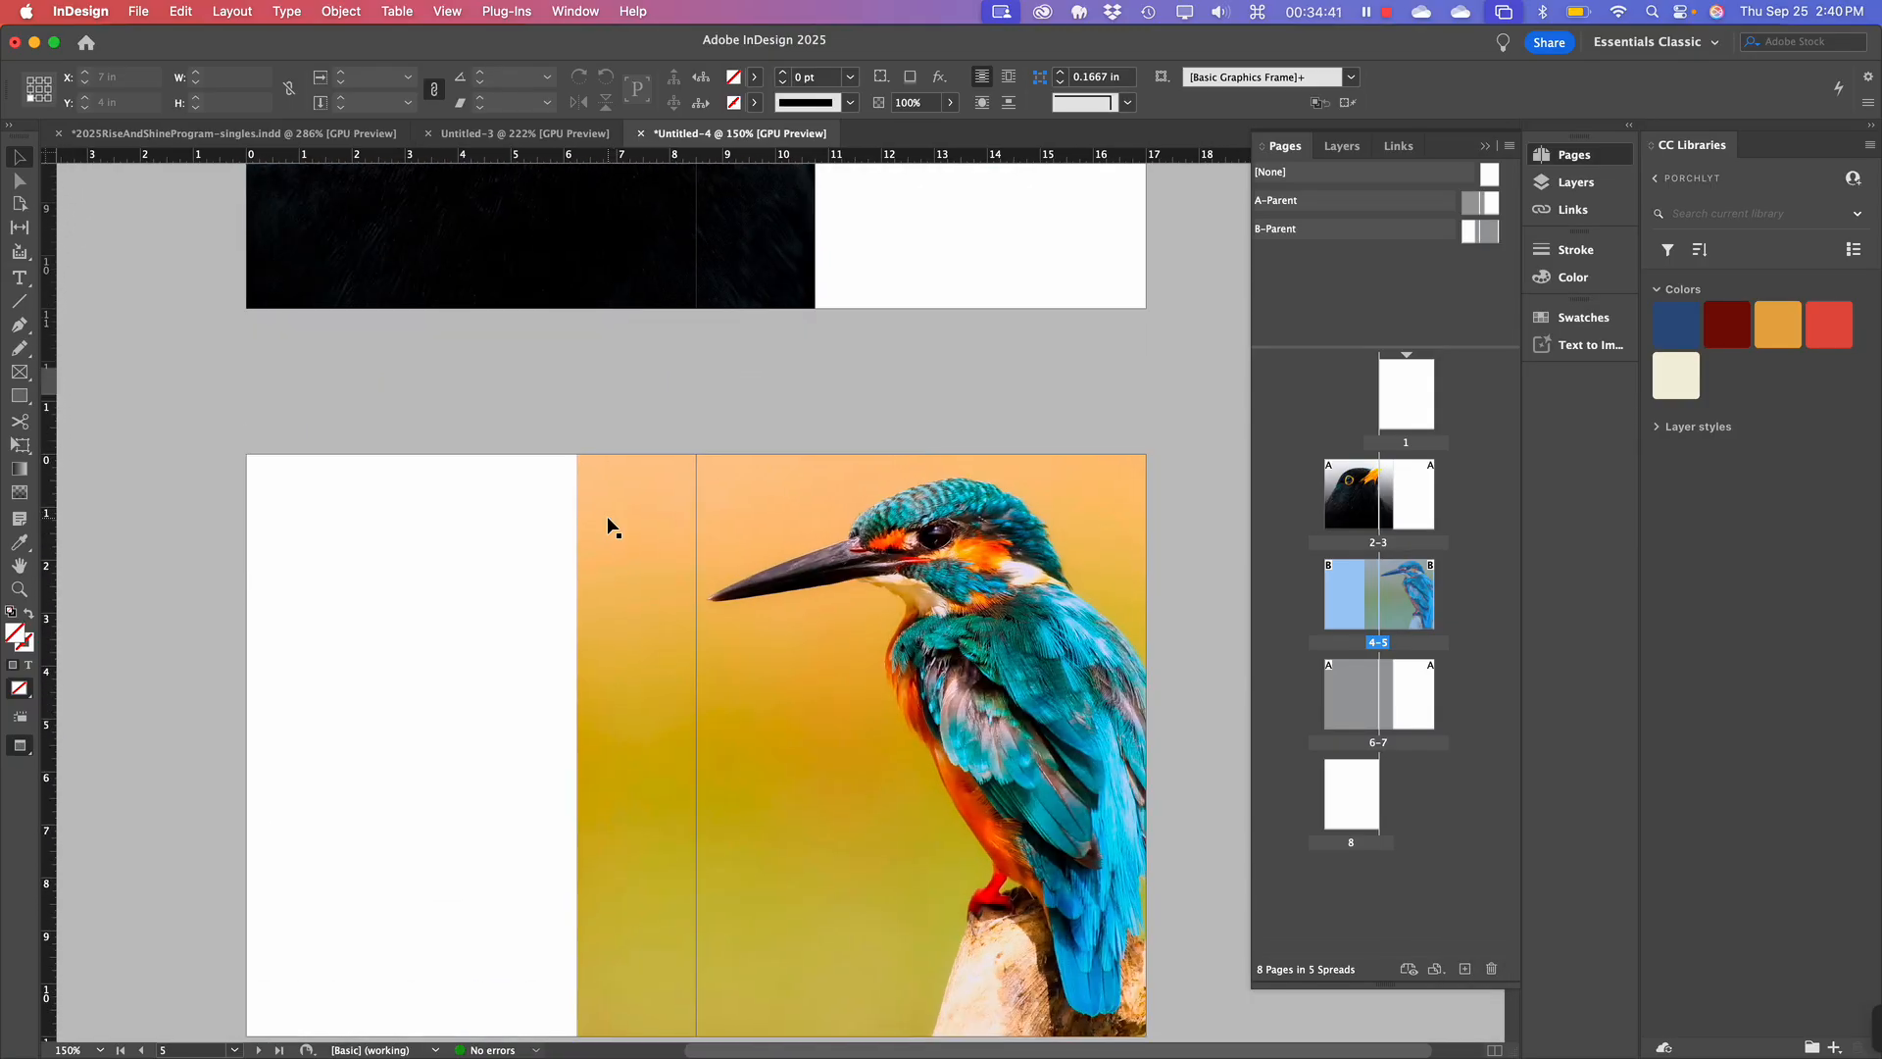
pyautogui.rightClick(607, 521)
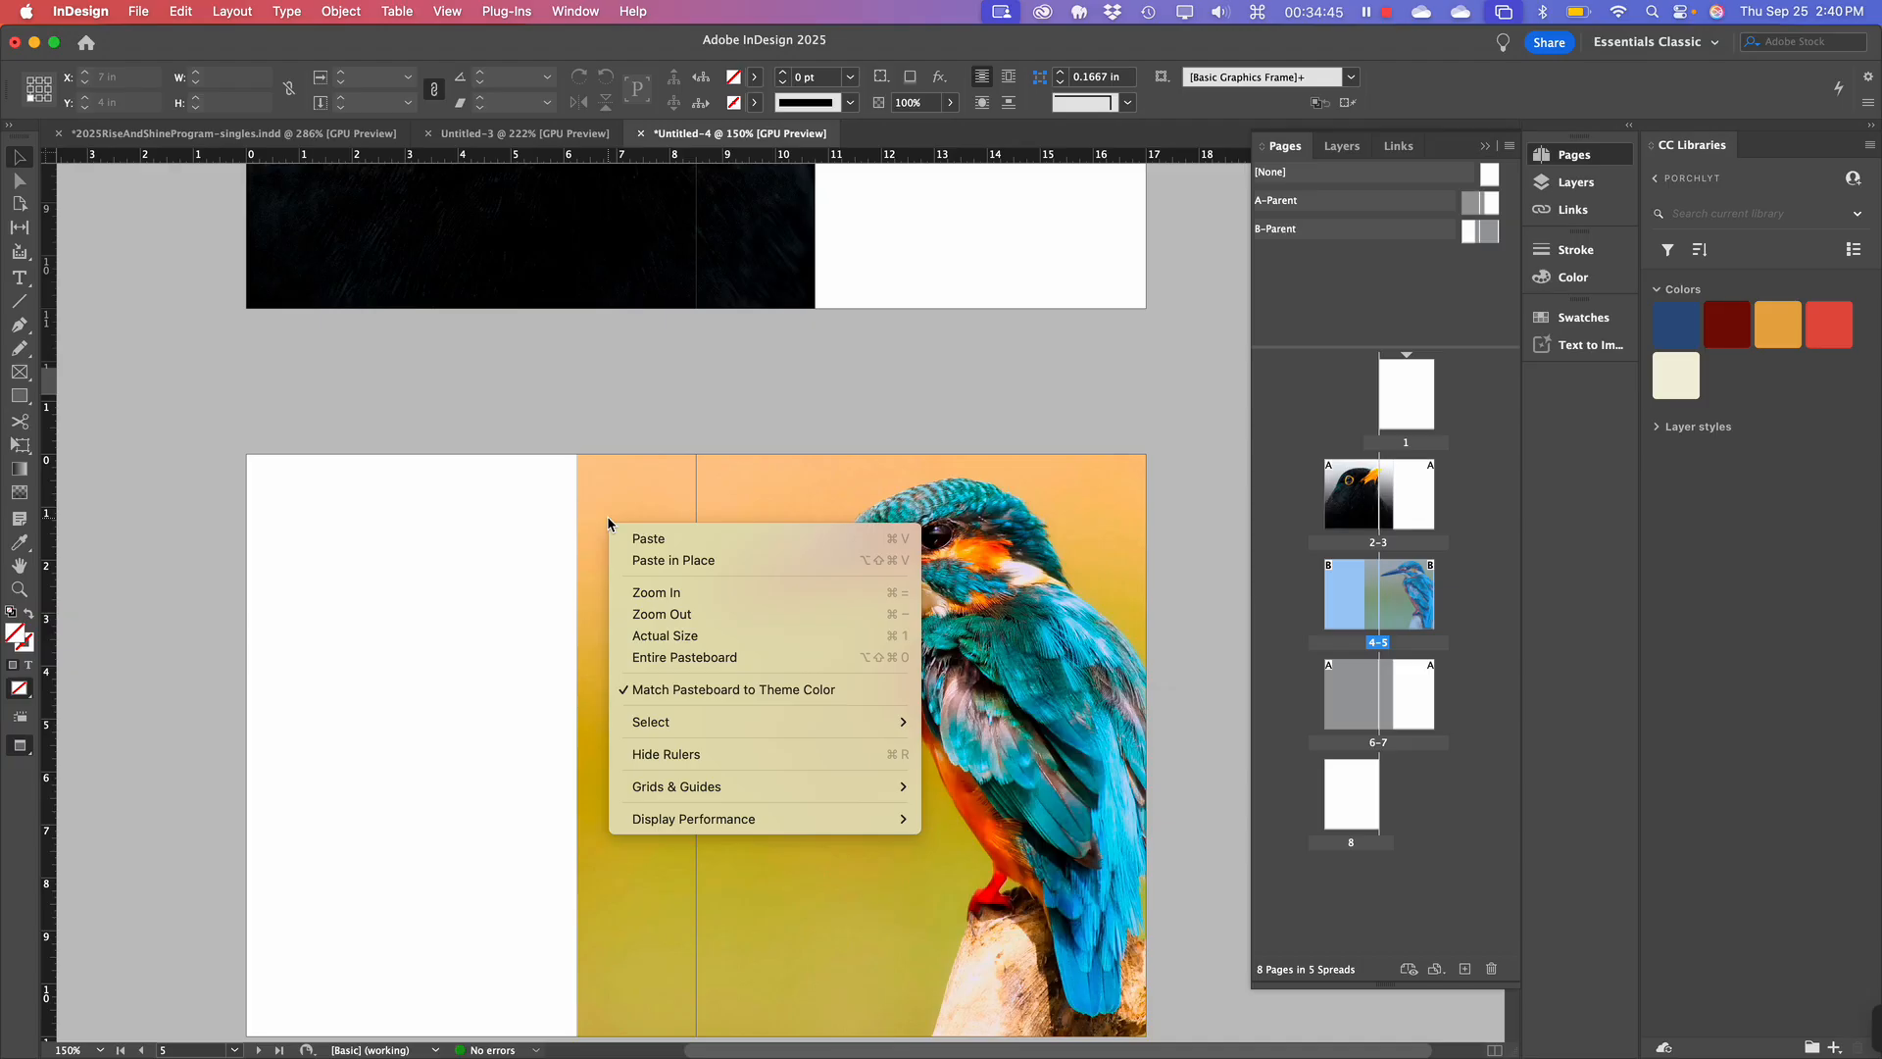
pyautogui.click(571, 400)
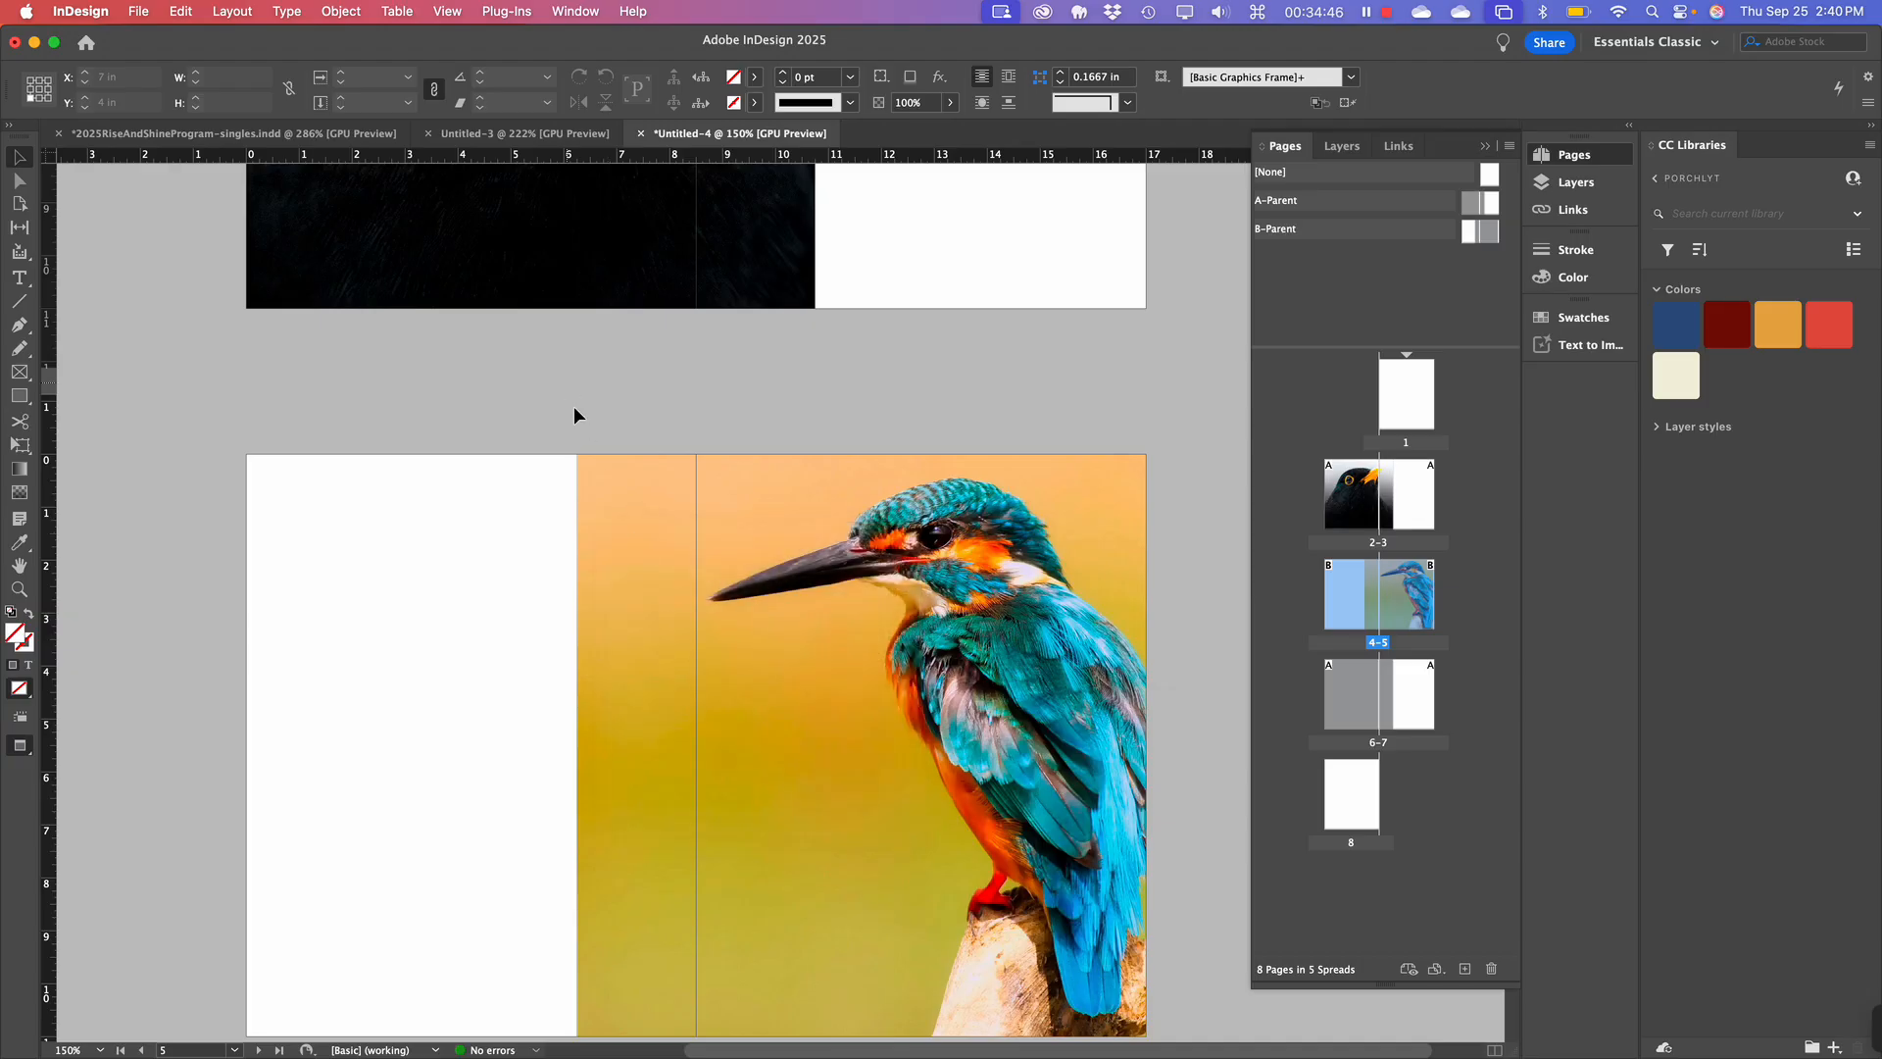
pyautogui.scroll(-3, 690, 721)
pyautogui.click(691, 717)
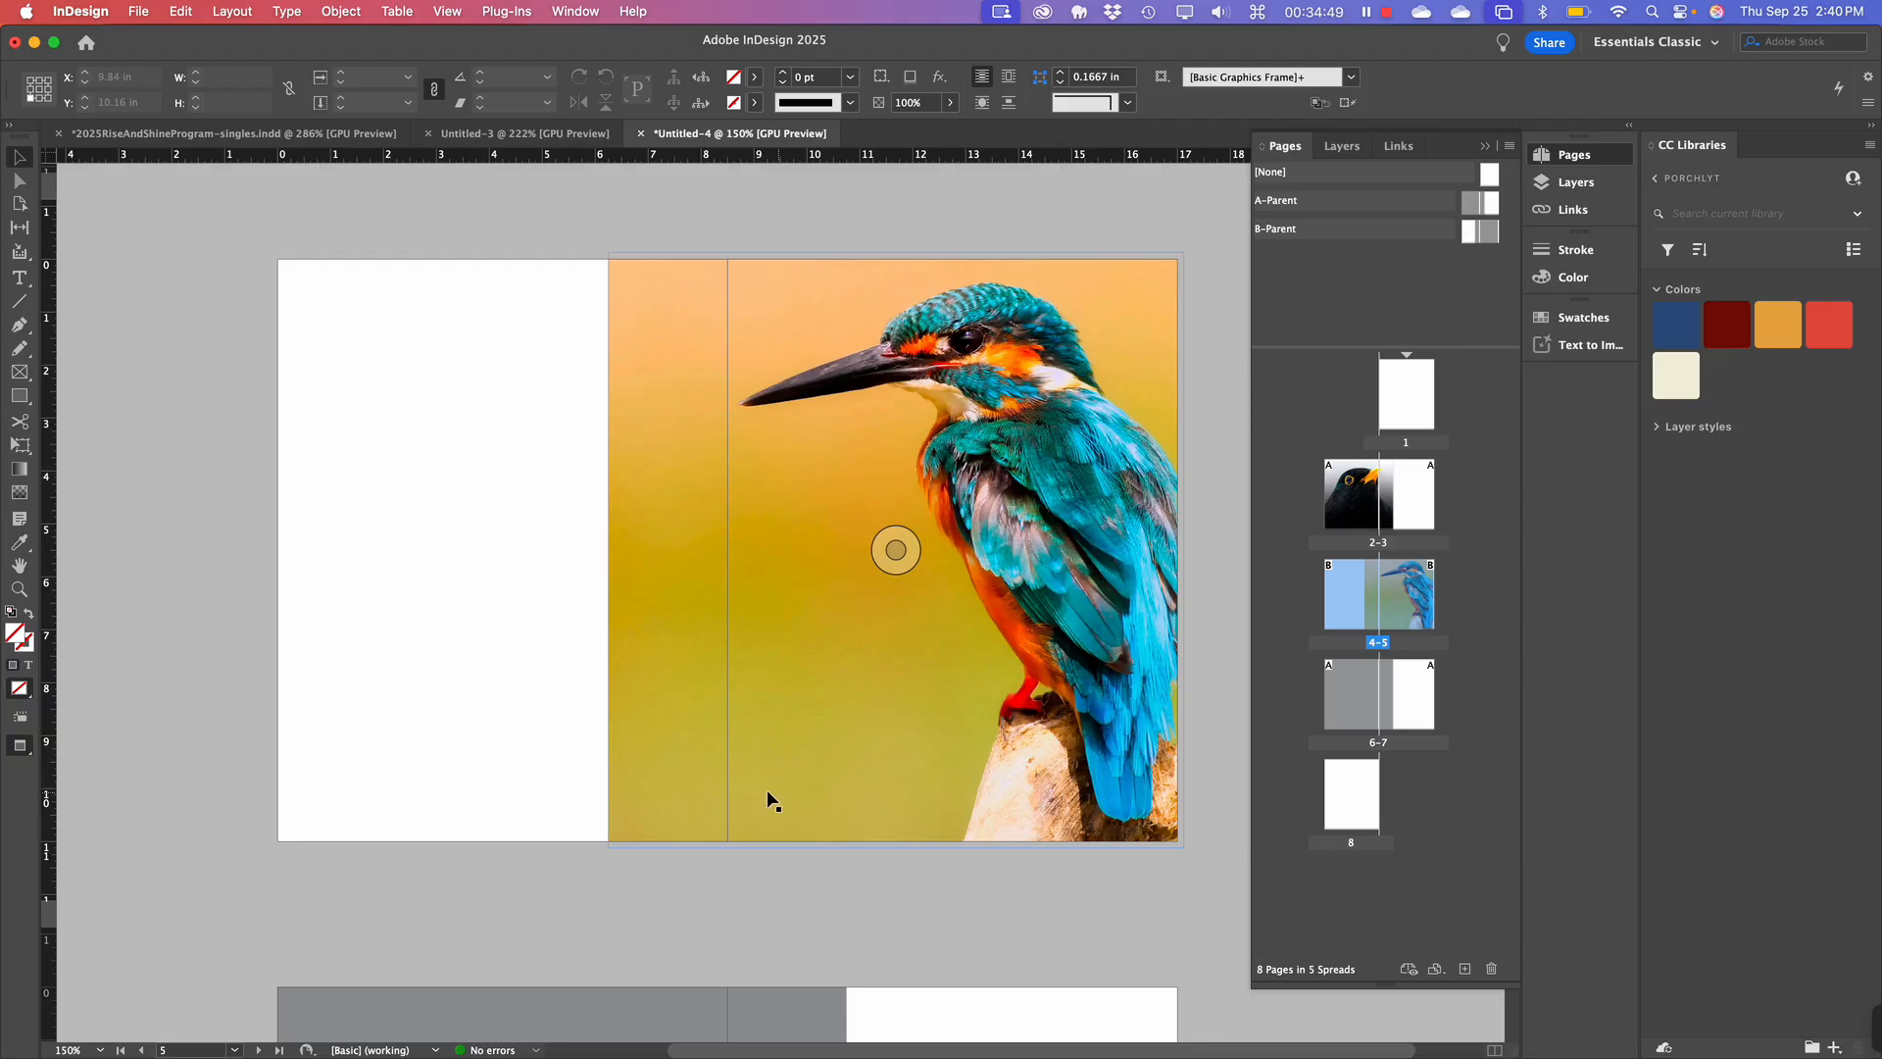
pyautogui.scroll(2, 716, 785)
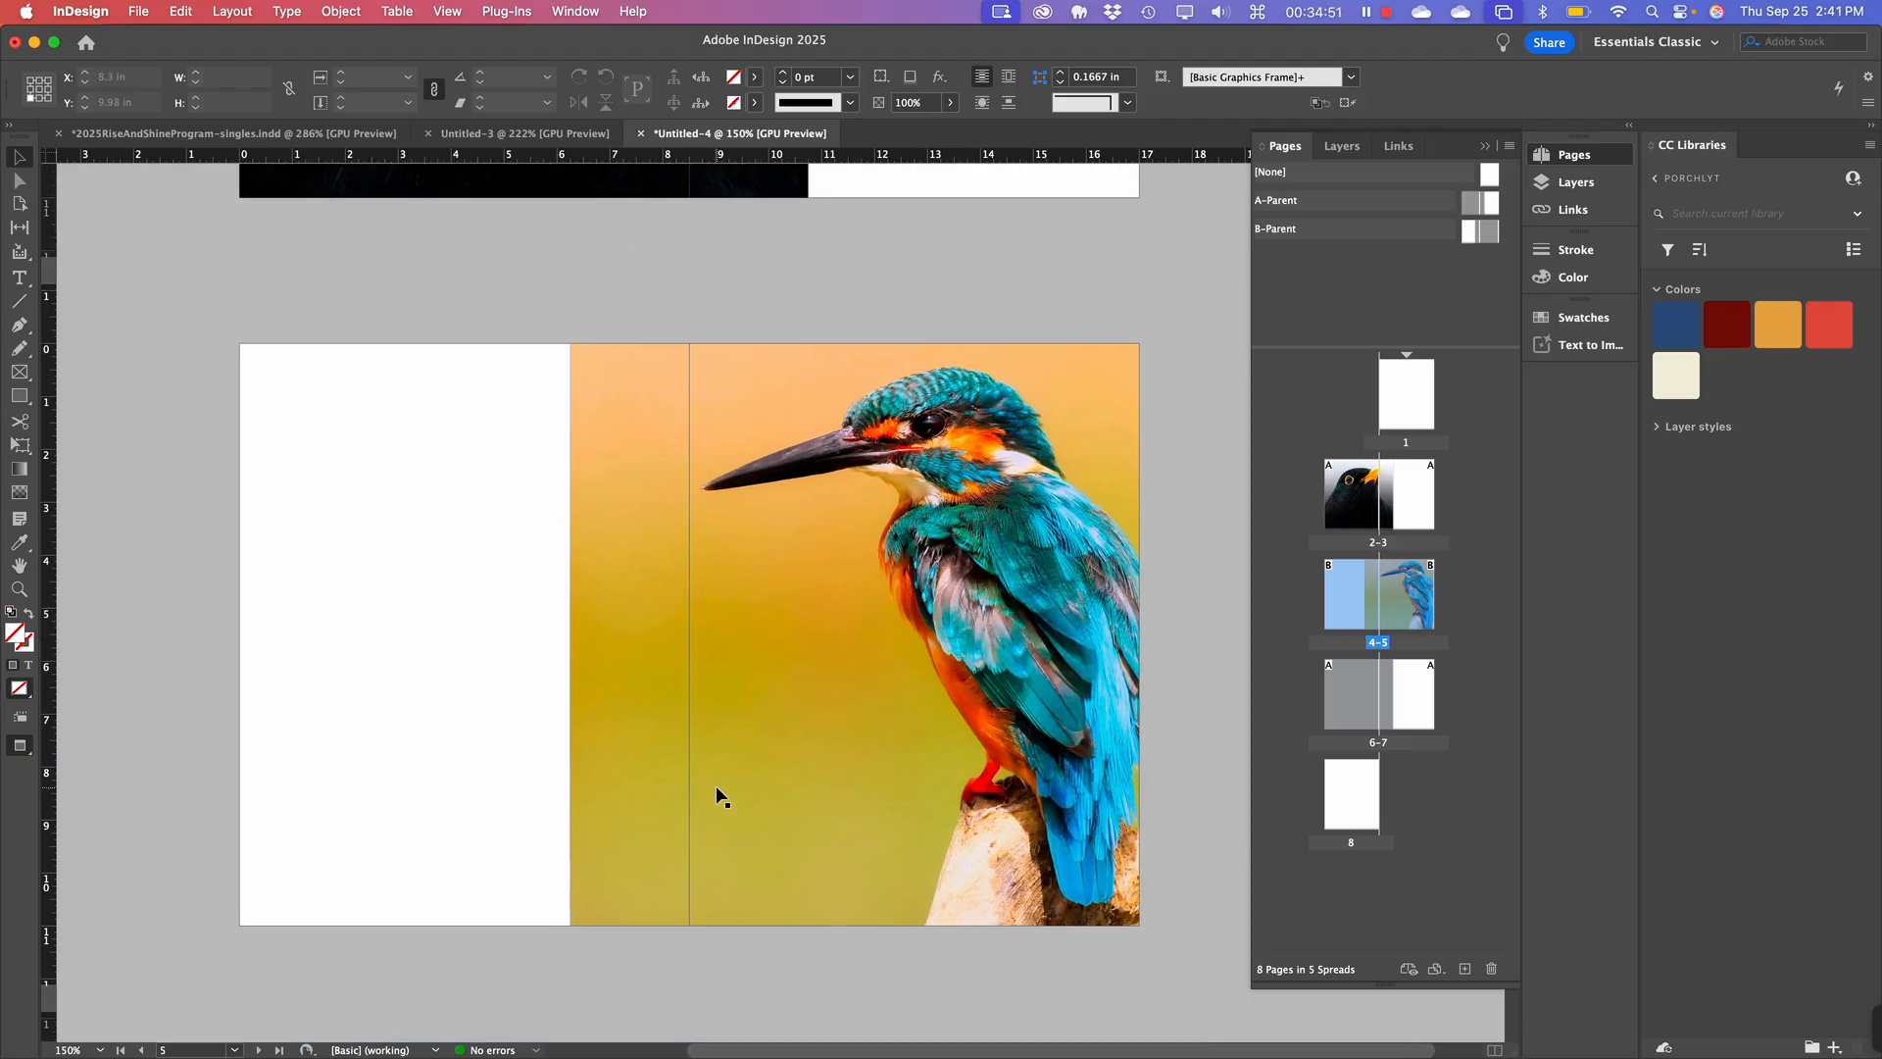
pyautogui.click(210, 356)
# Check the Rectangle Frame tool flyout, then make the plain Rectangle tool active.
pyautogui.click(20, 397)
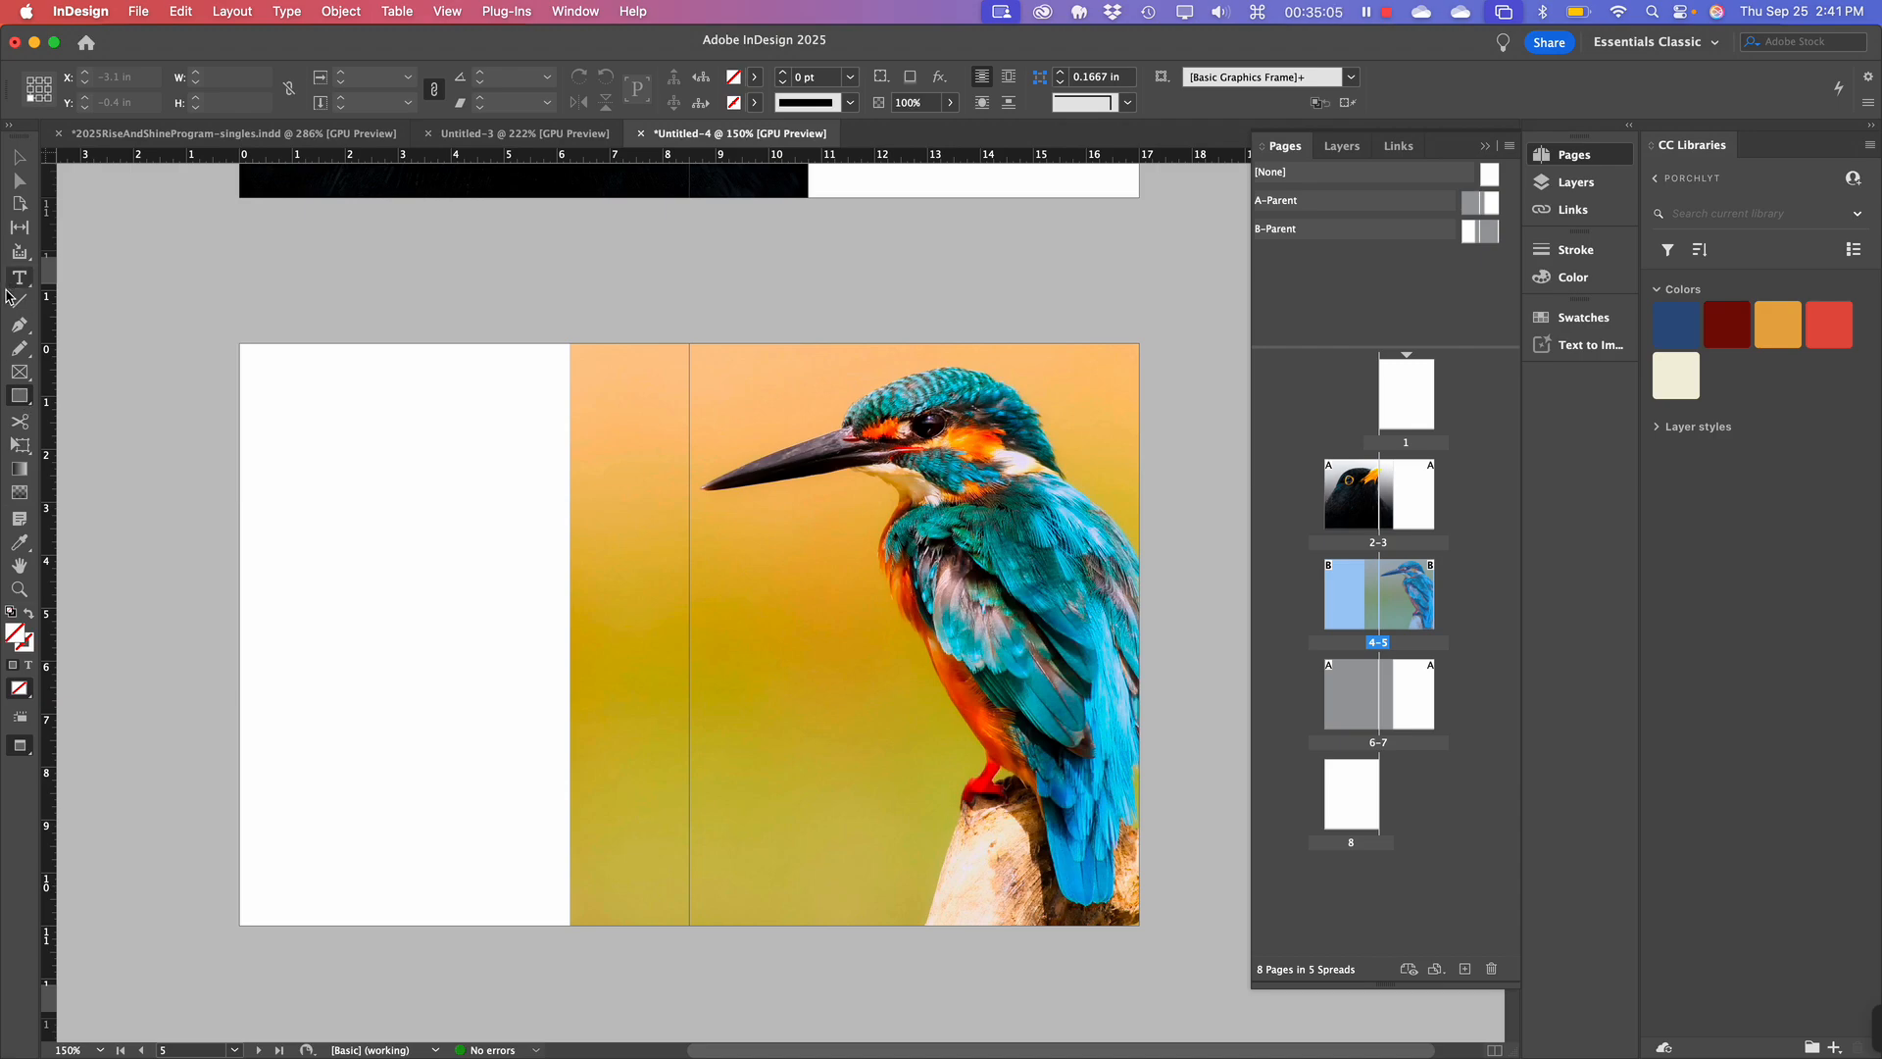
pyautogui.click(20, 374)
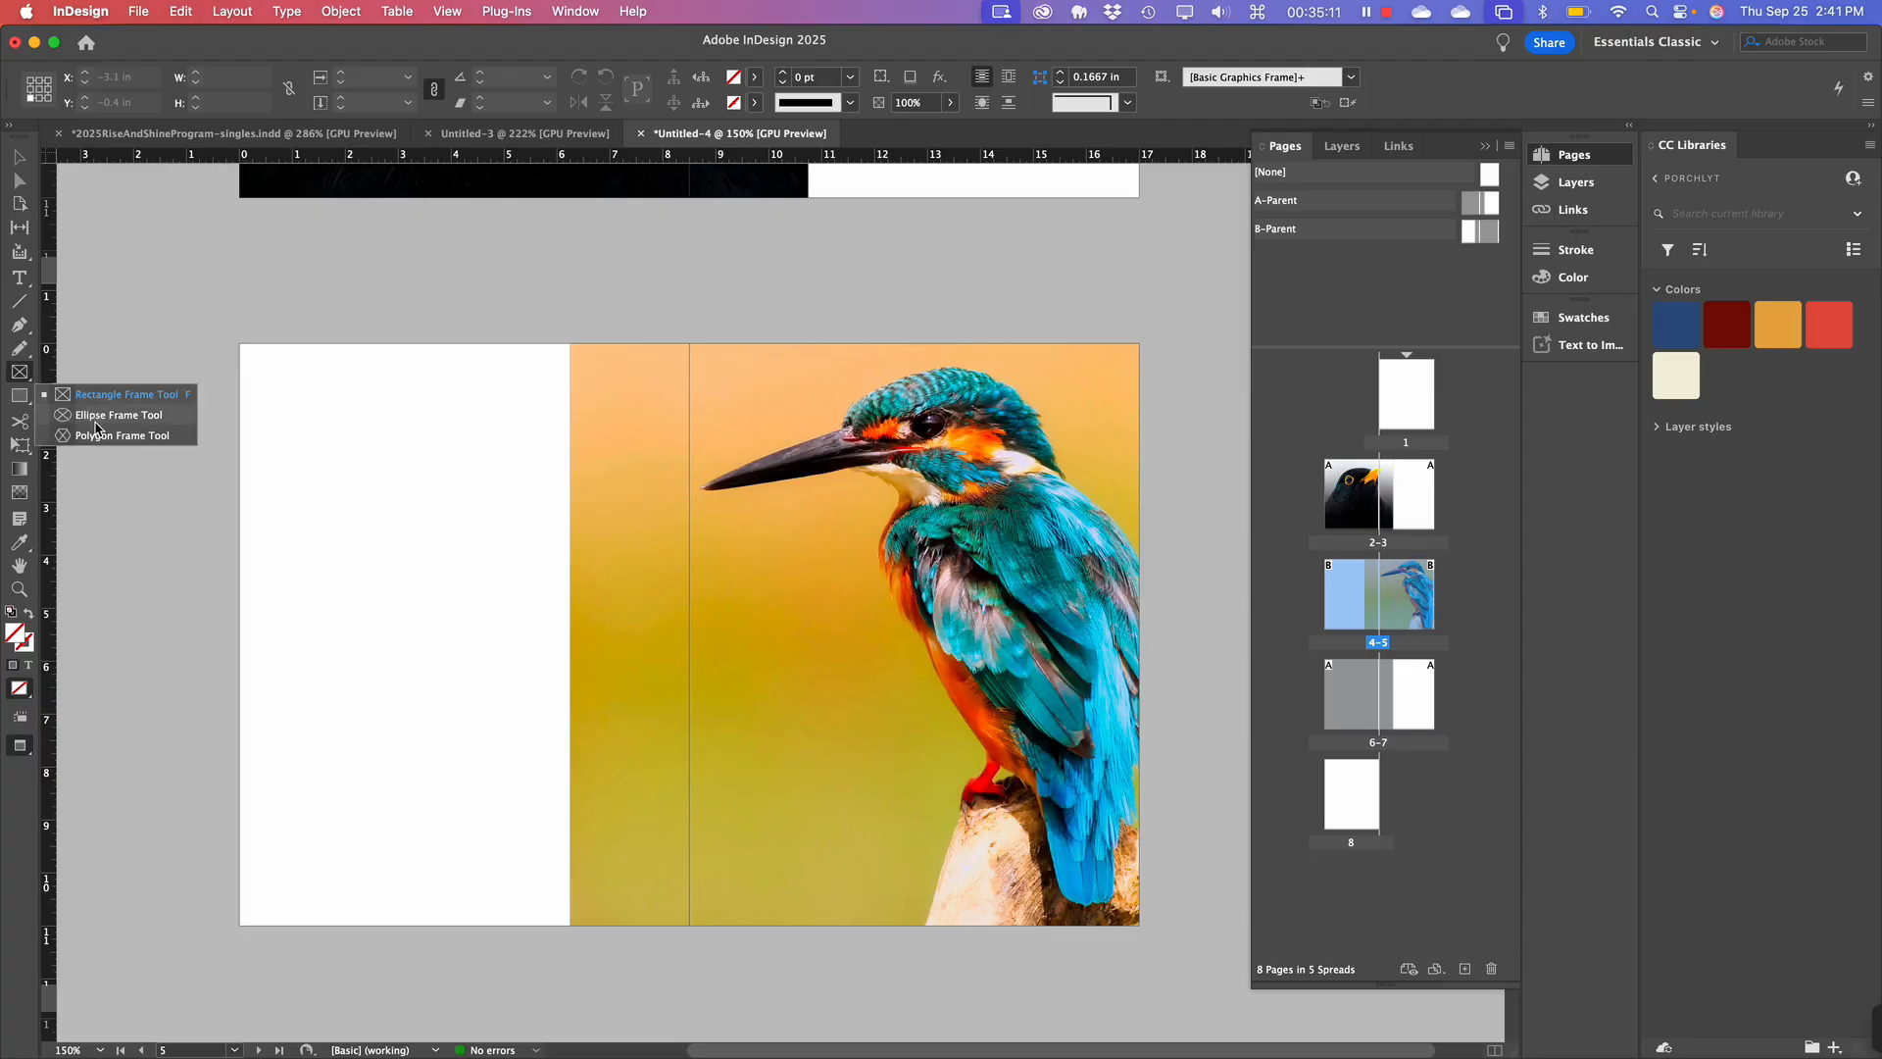
pyautogui.click(21, 374)
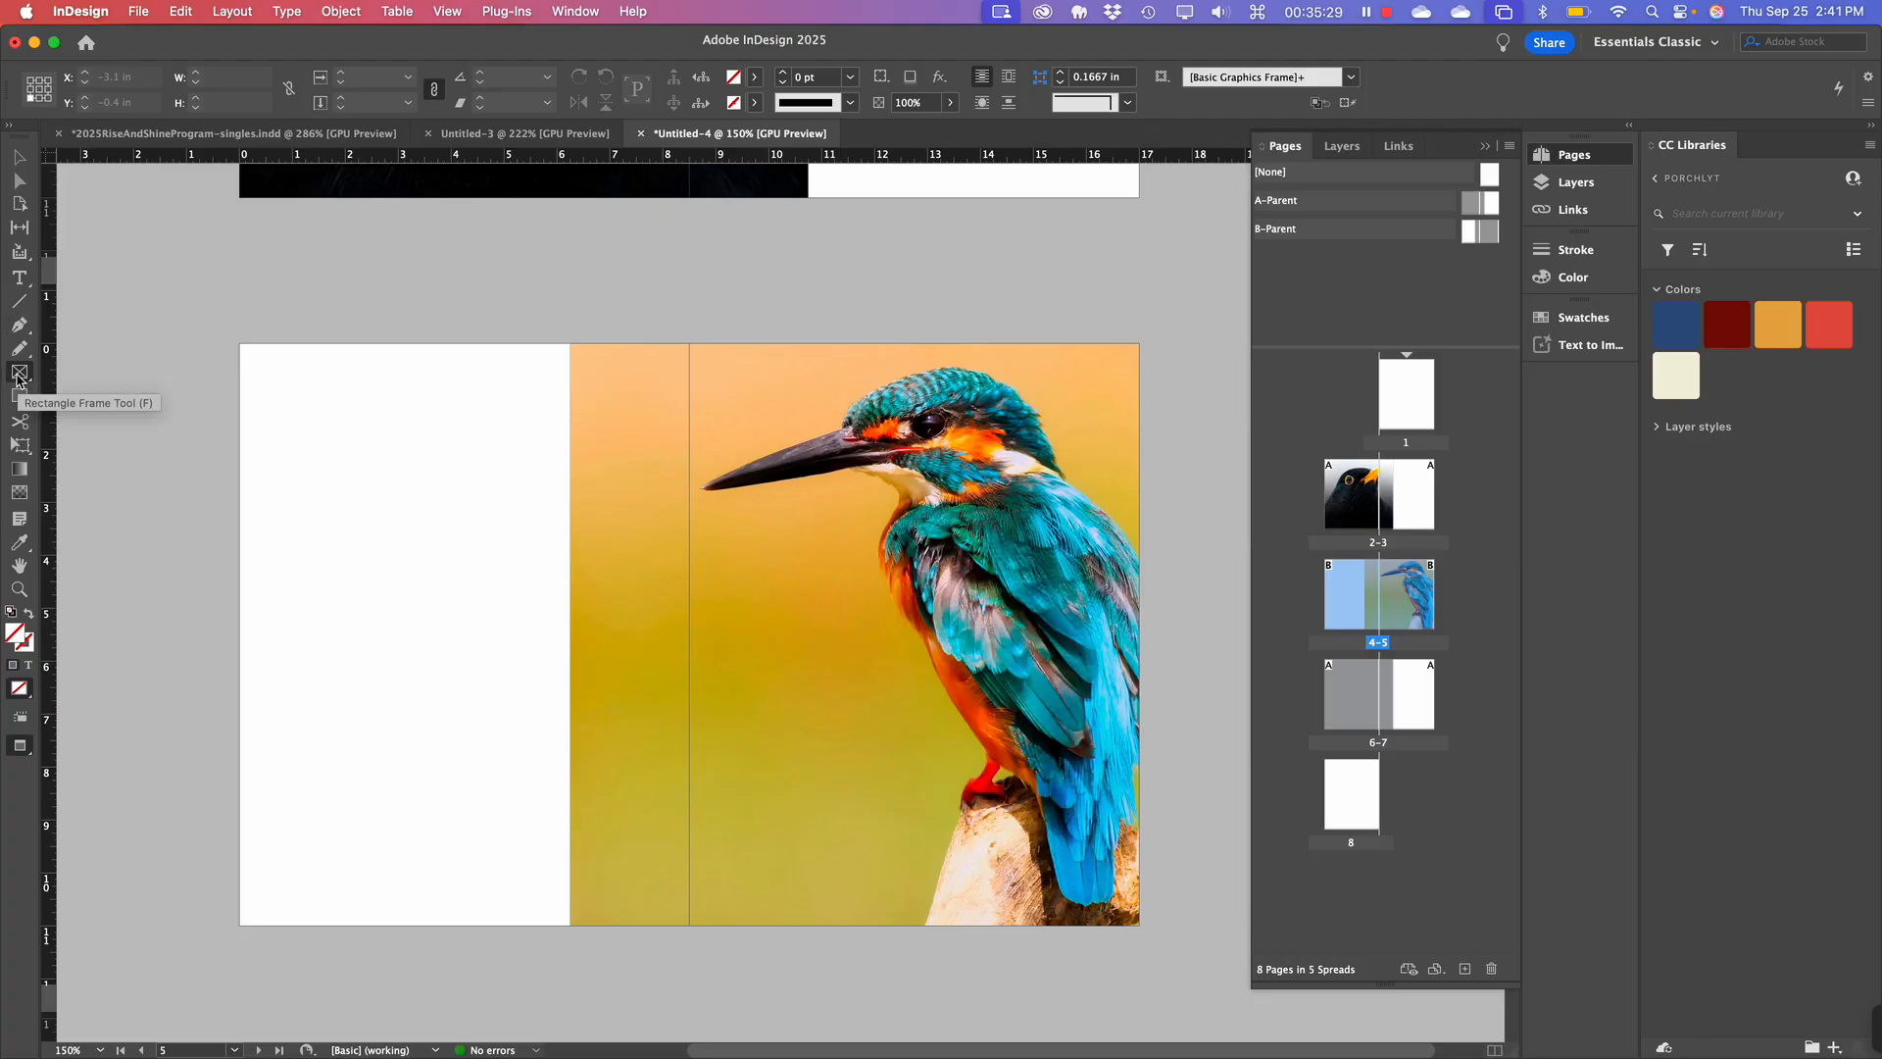
pyautogui.click(20, 404)
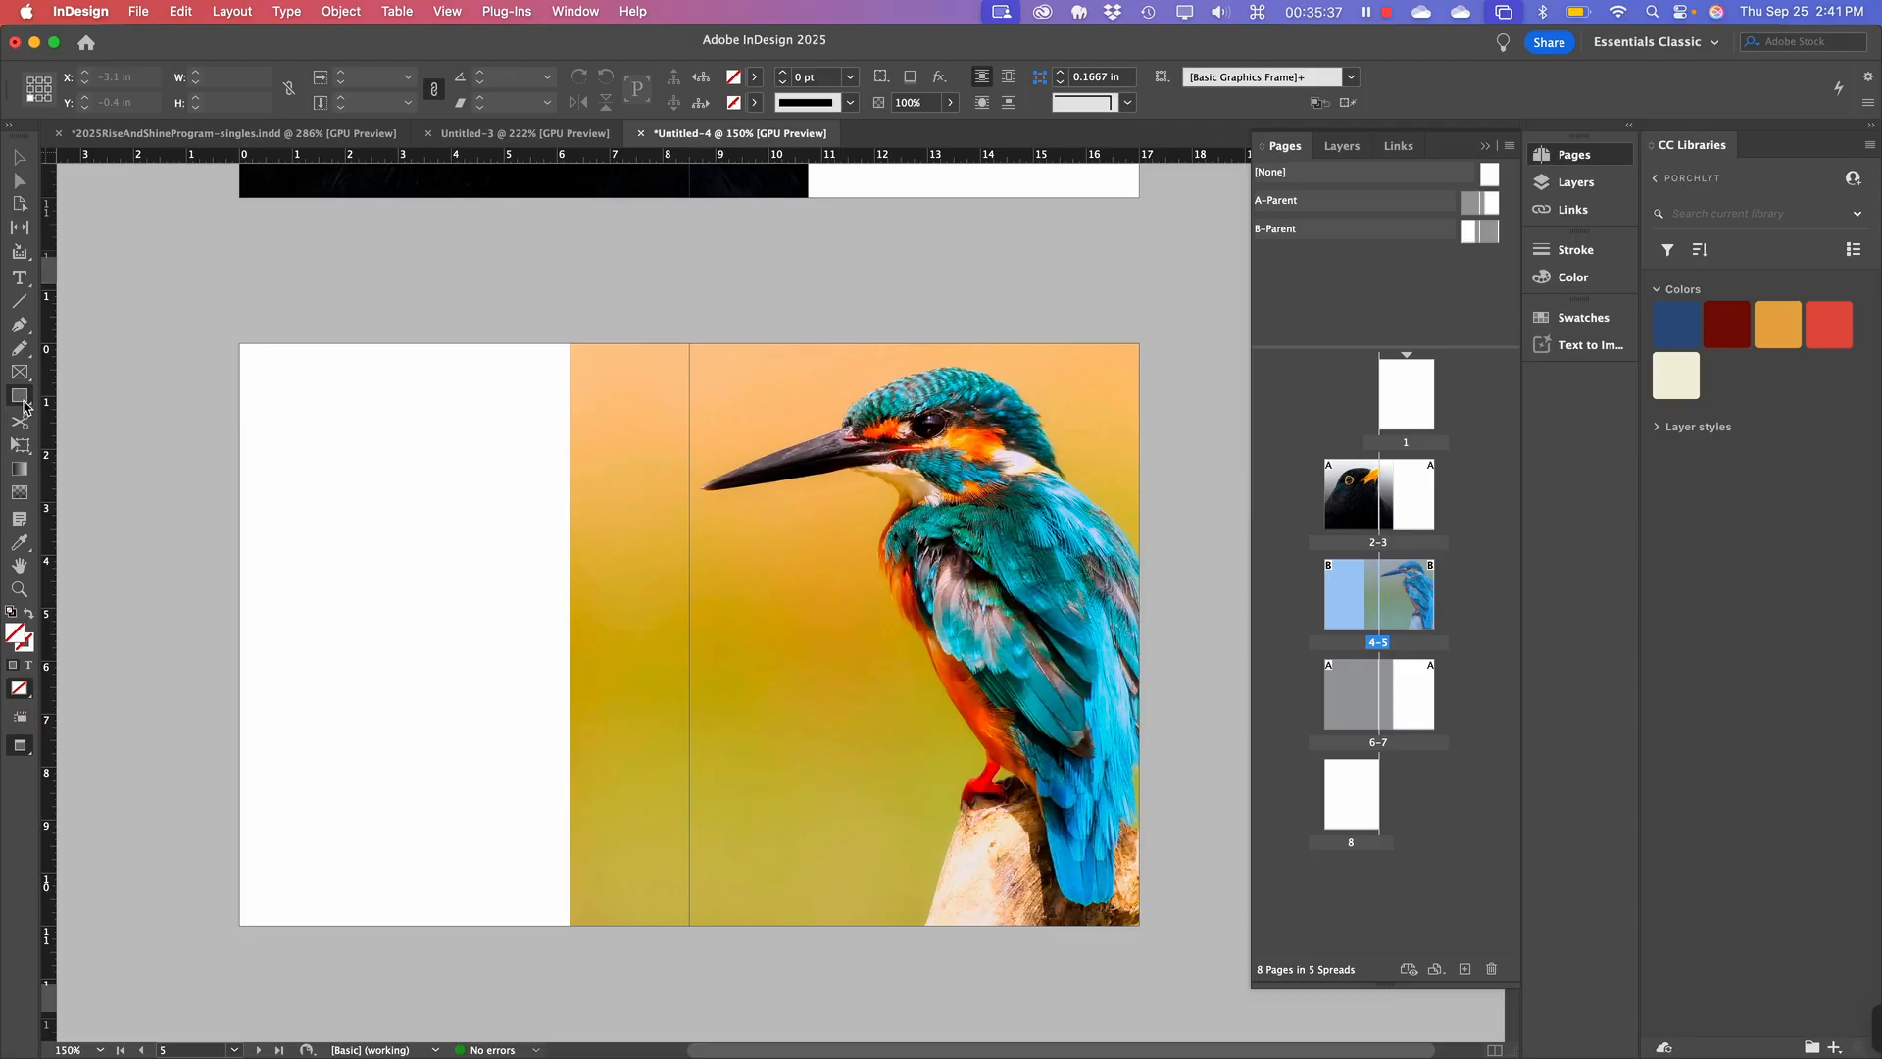
pyautogui.click(22, 400)
pyautogui.scroll(3, 432, 544)
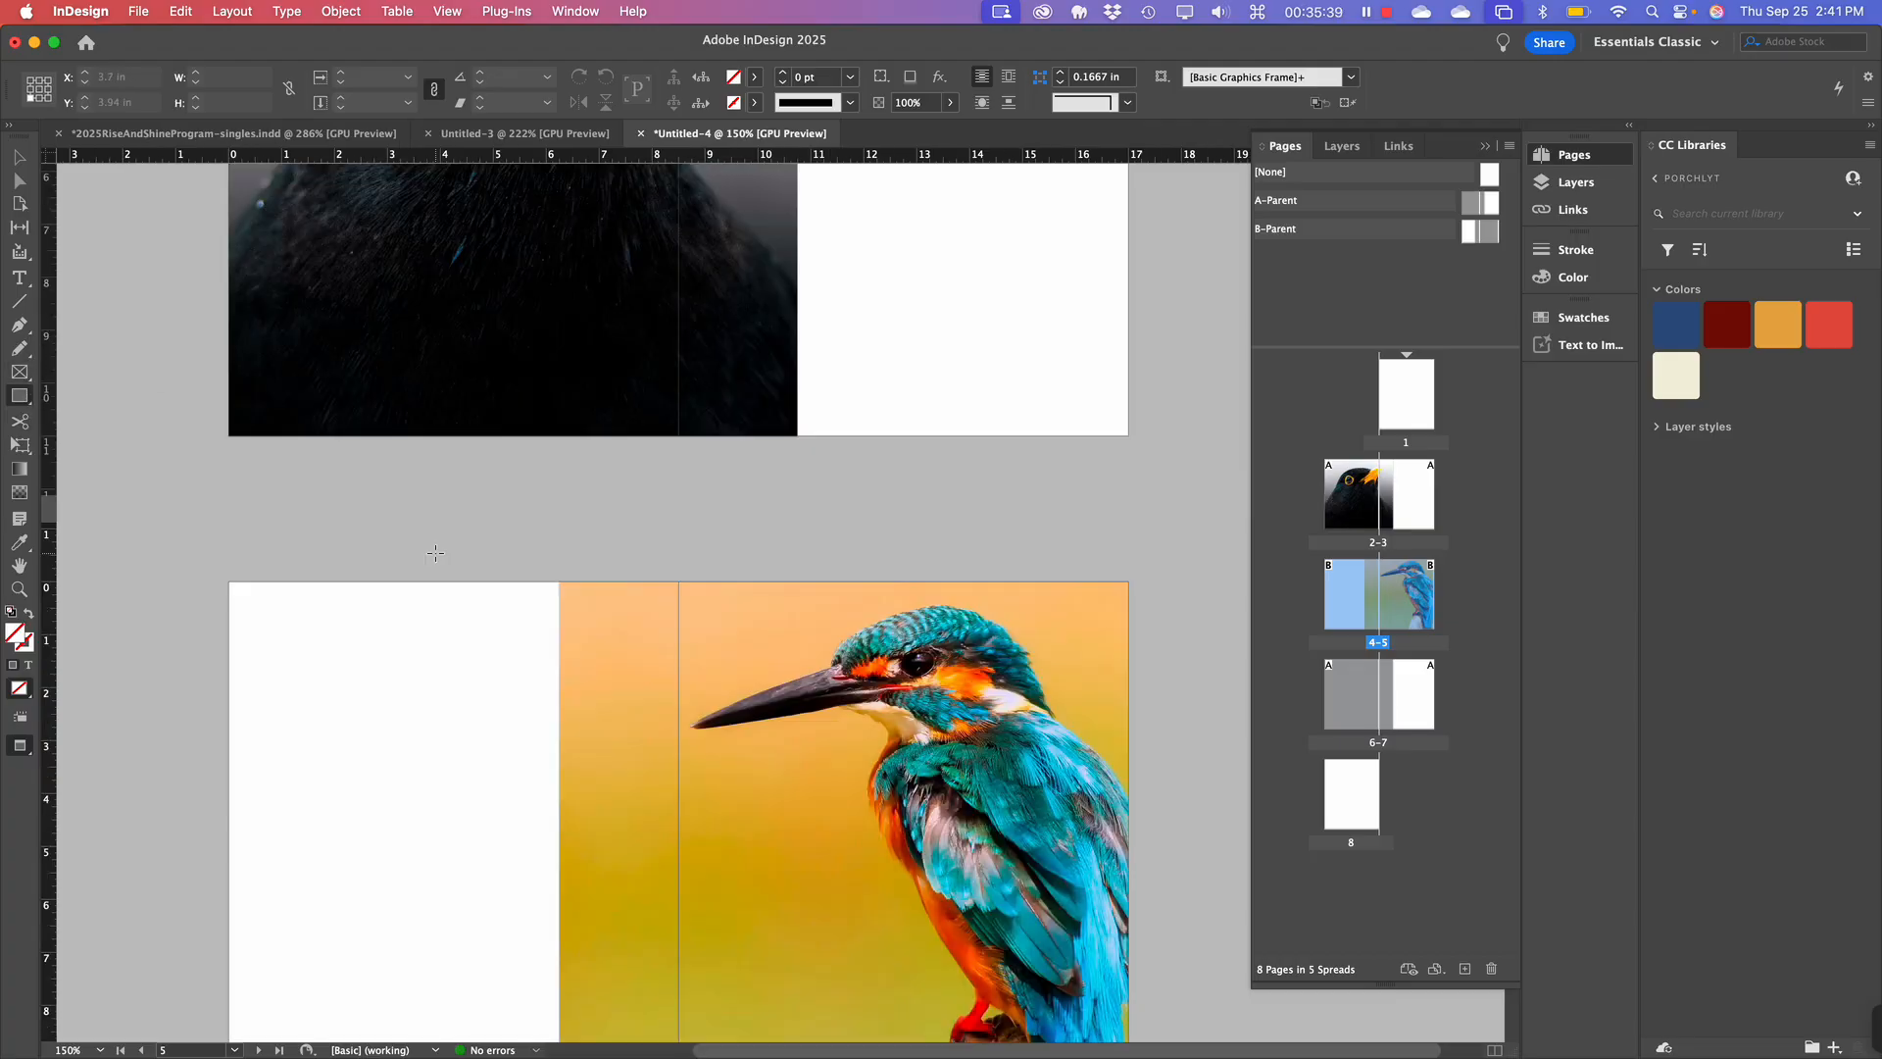
pyautogui.scroll(-5, 433, 546)
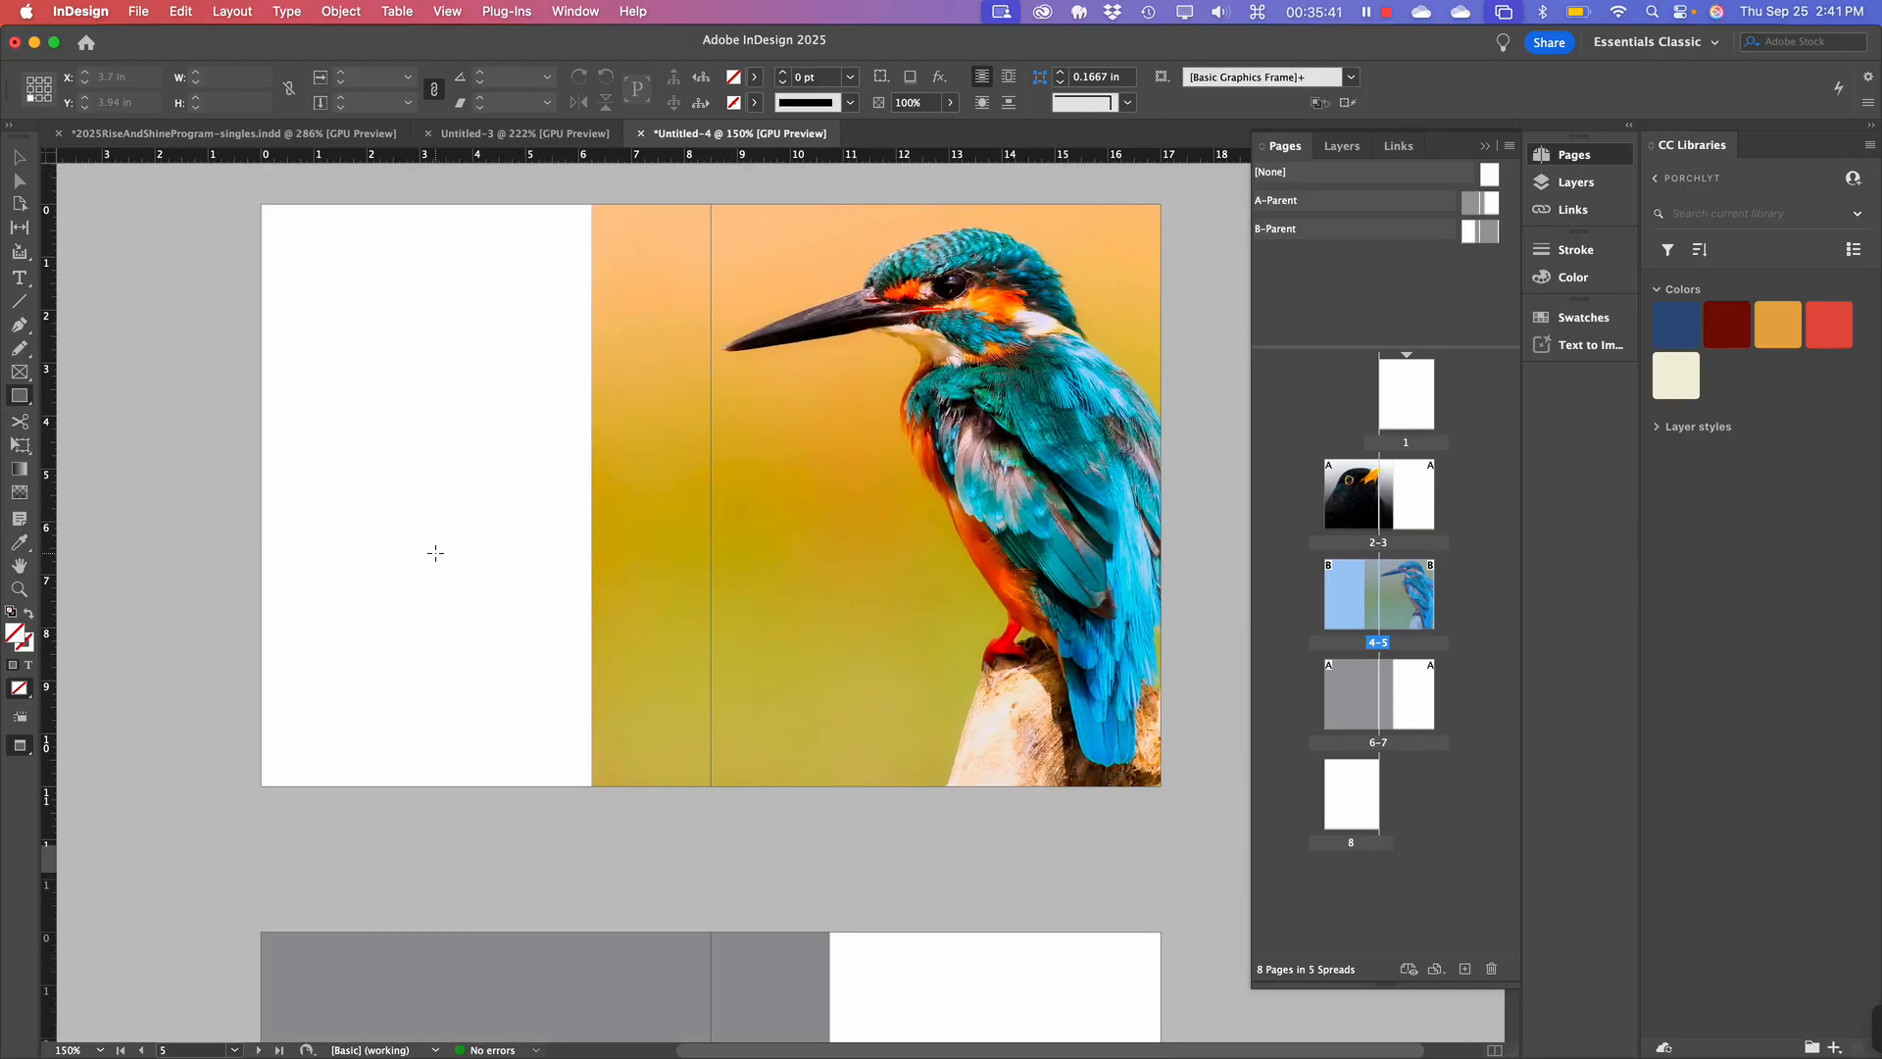
# Switch back to Normal screen mode with W and pick the Selection tool.
pyautogui.press('w')
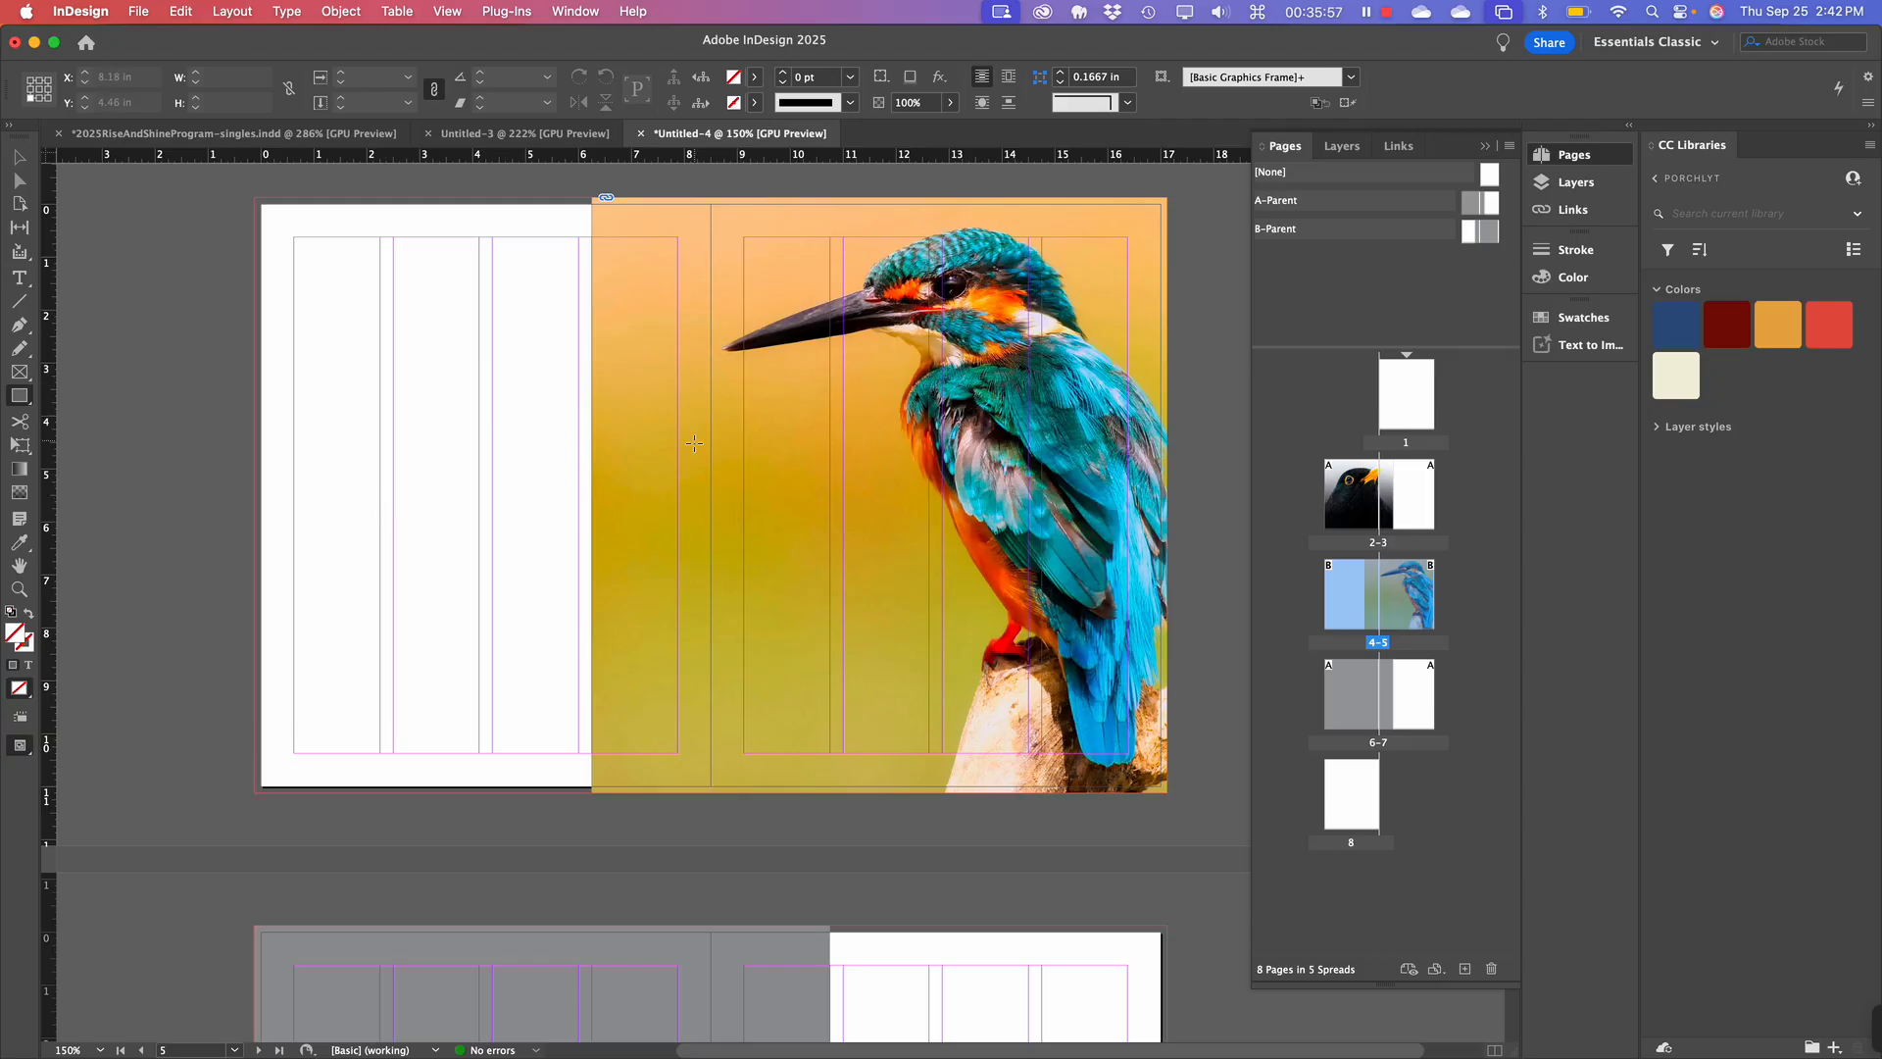
pyautogui.scroll(1, 742, 477)
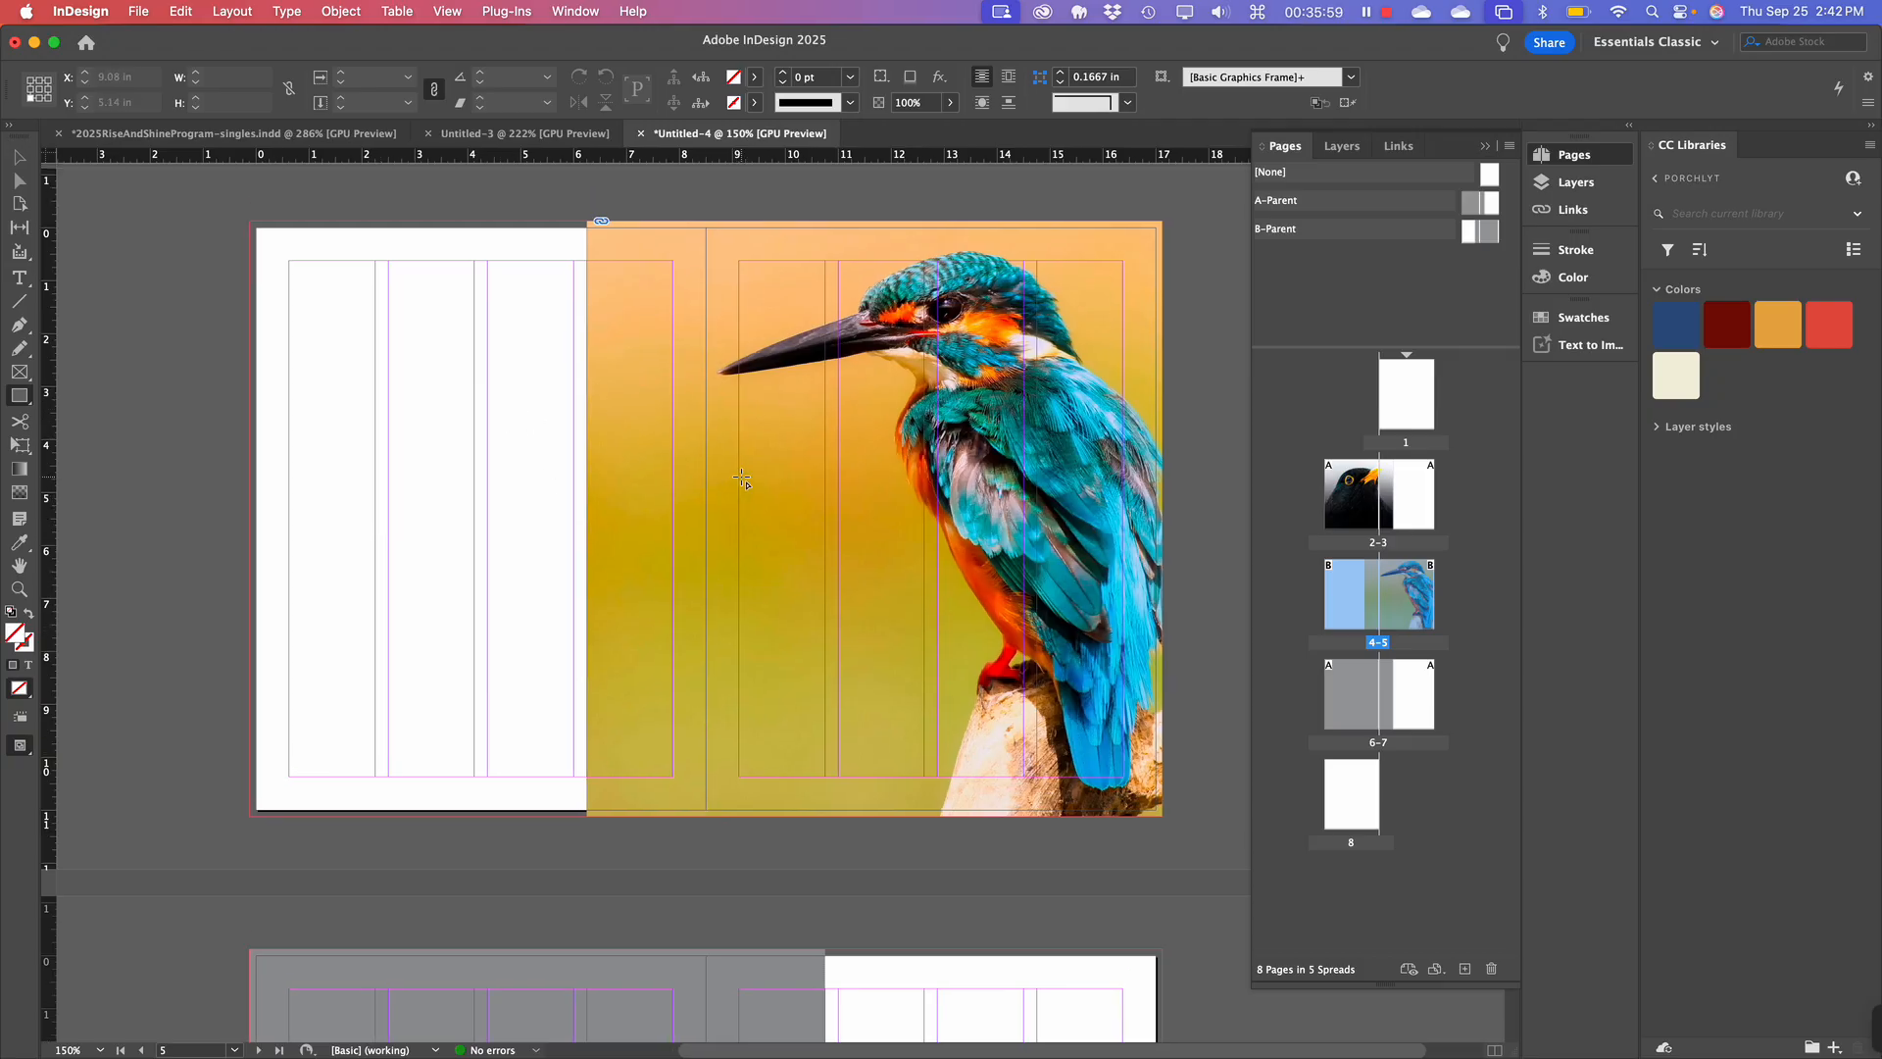
pyautogui.click(20, 162)
pyautogui.scroll(-1, 450, 425)
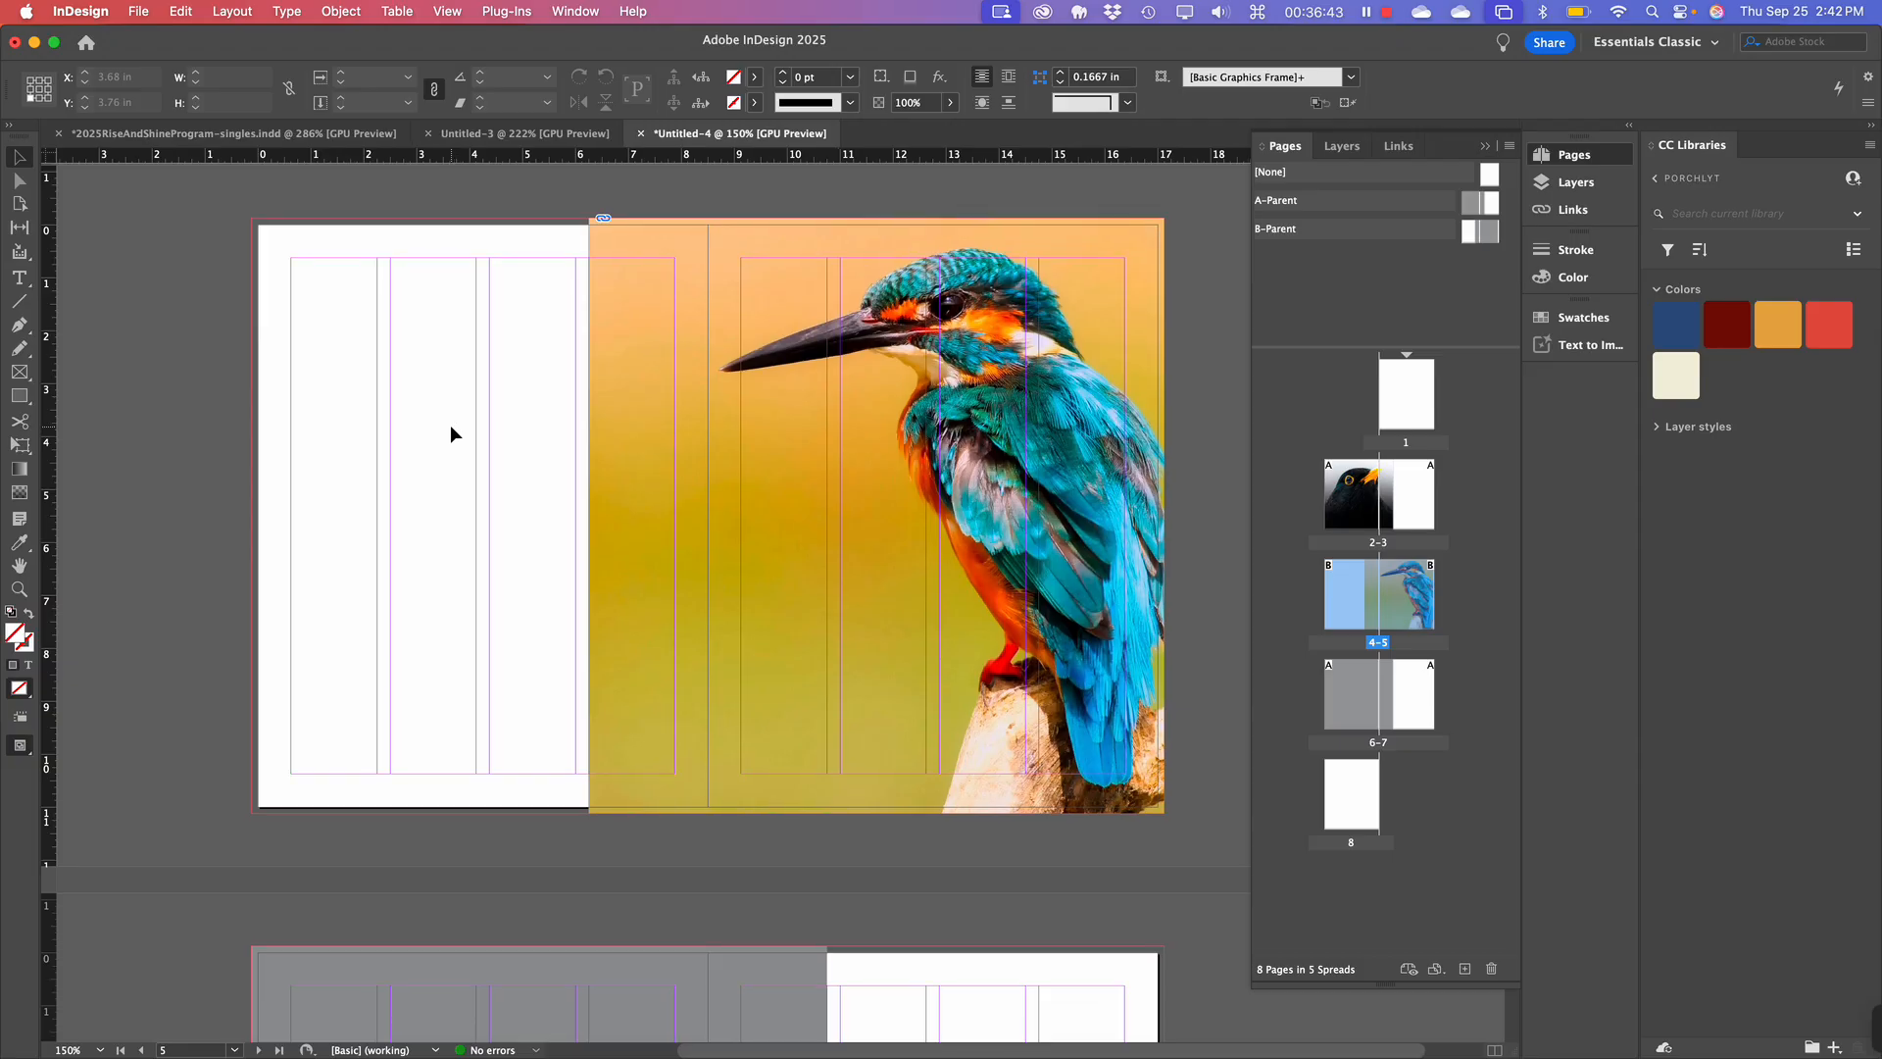
# Create a new layer above Layer 1 in the Layers panel and rename it 'Guides'.
pyautogui.click(1575, 182)
pyautogui.click(1497, 453)
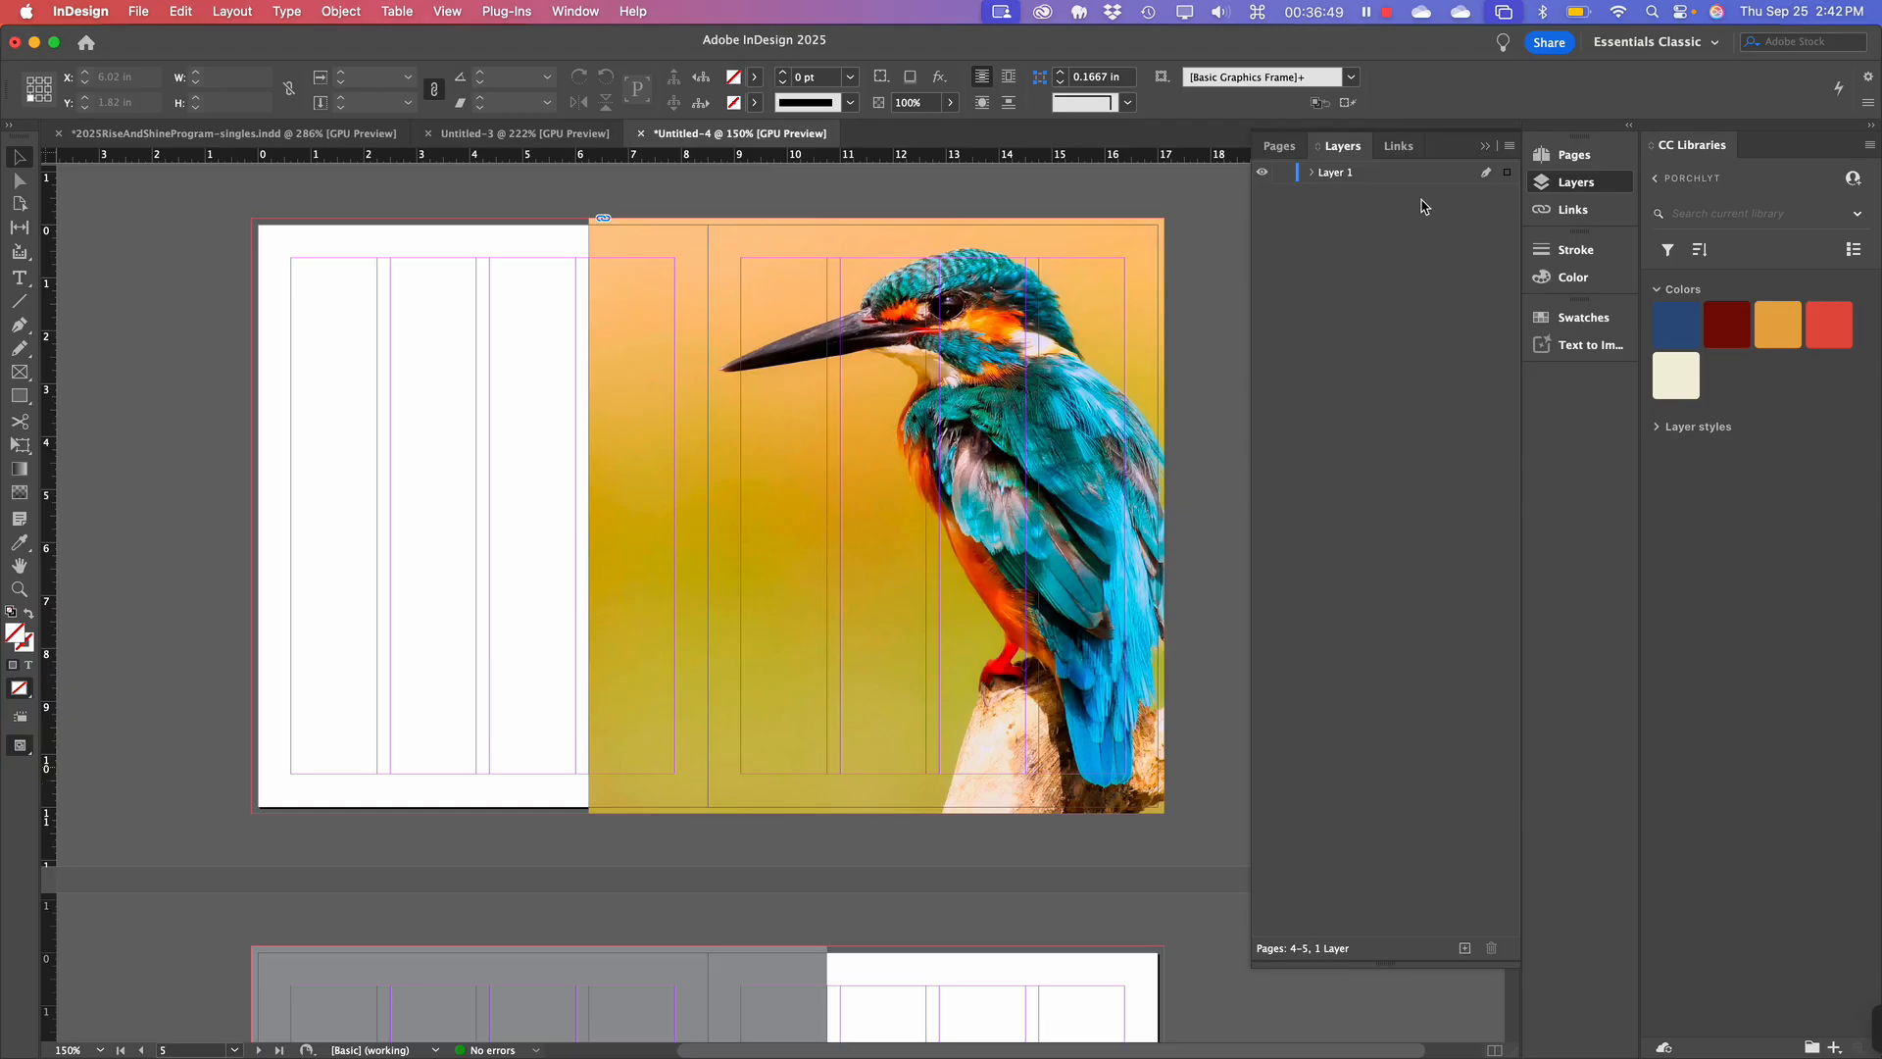
pyautogui.click(1464, 948)
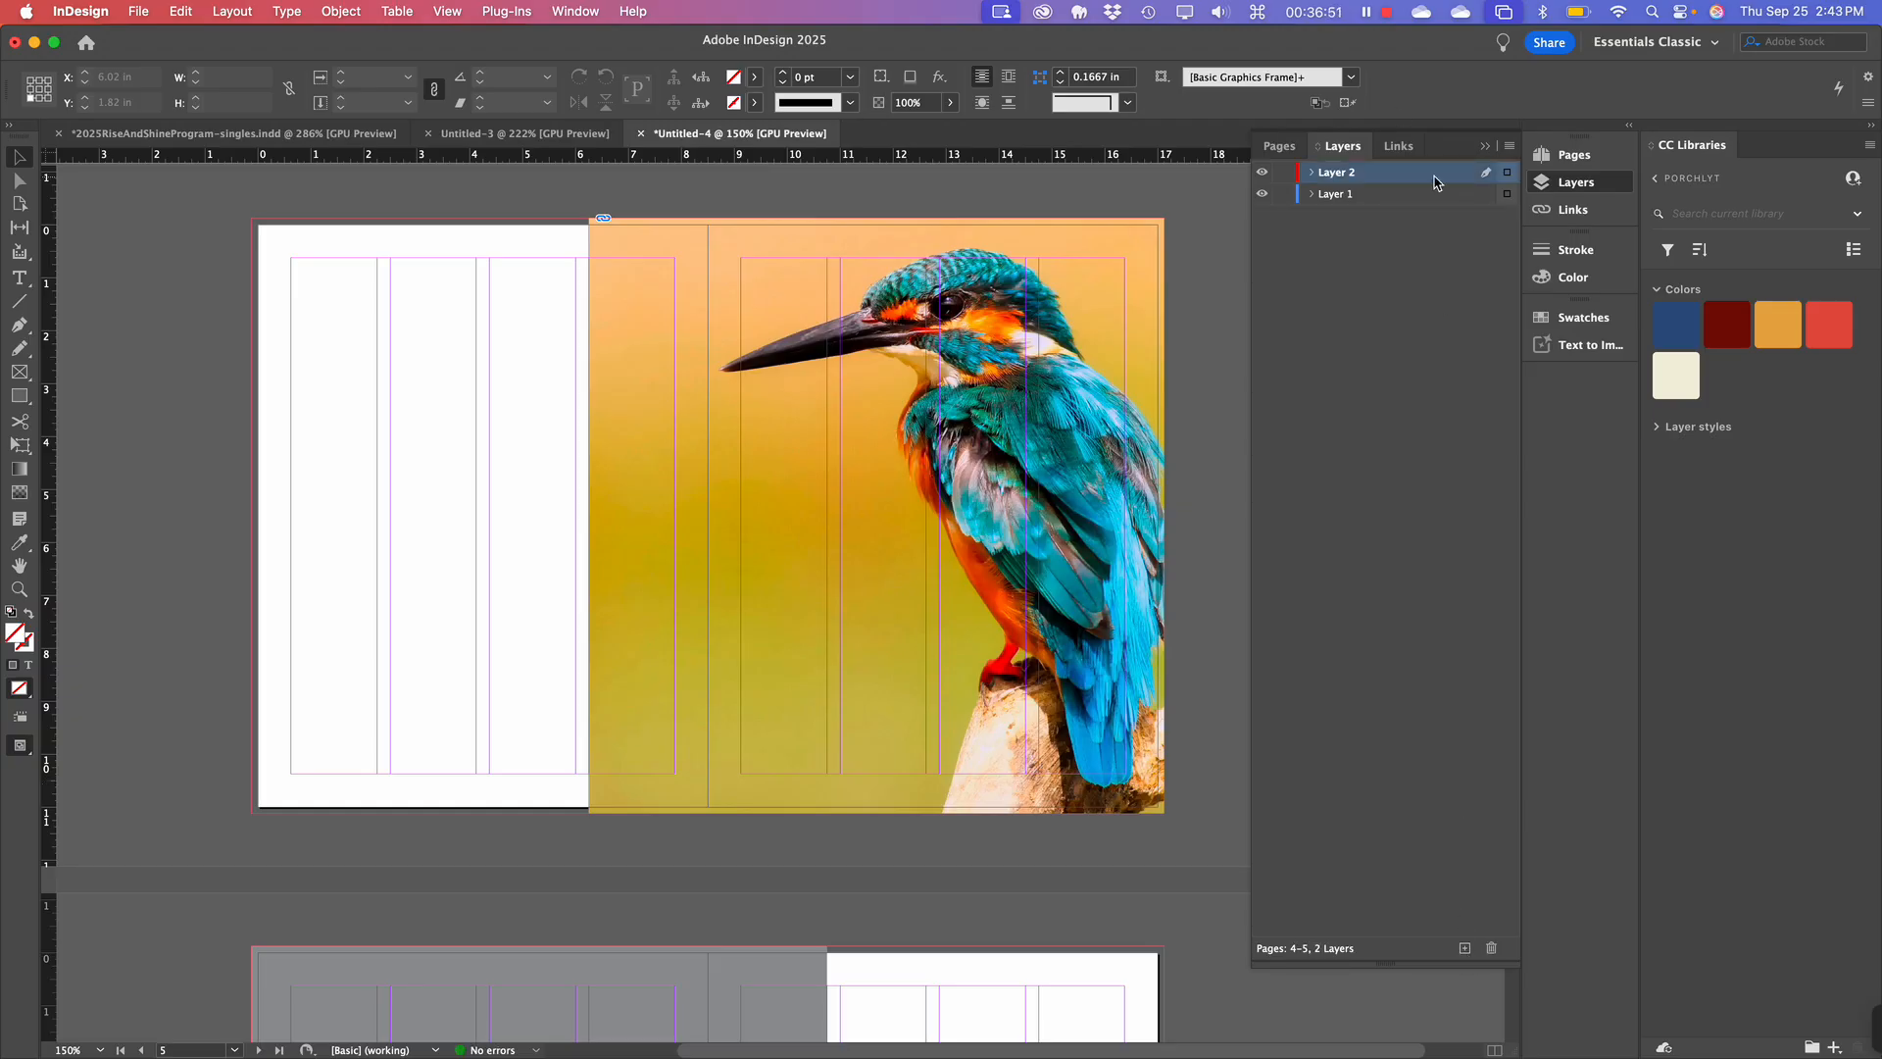
pyautogui.doubleClick(1349, 177)
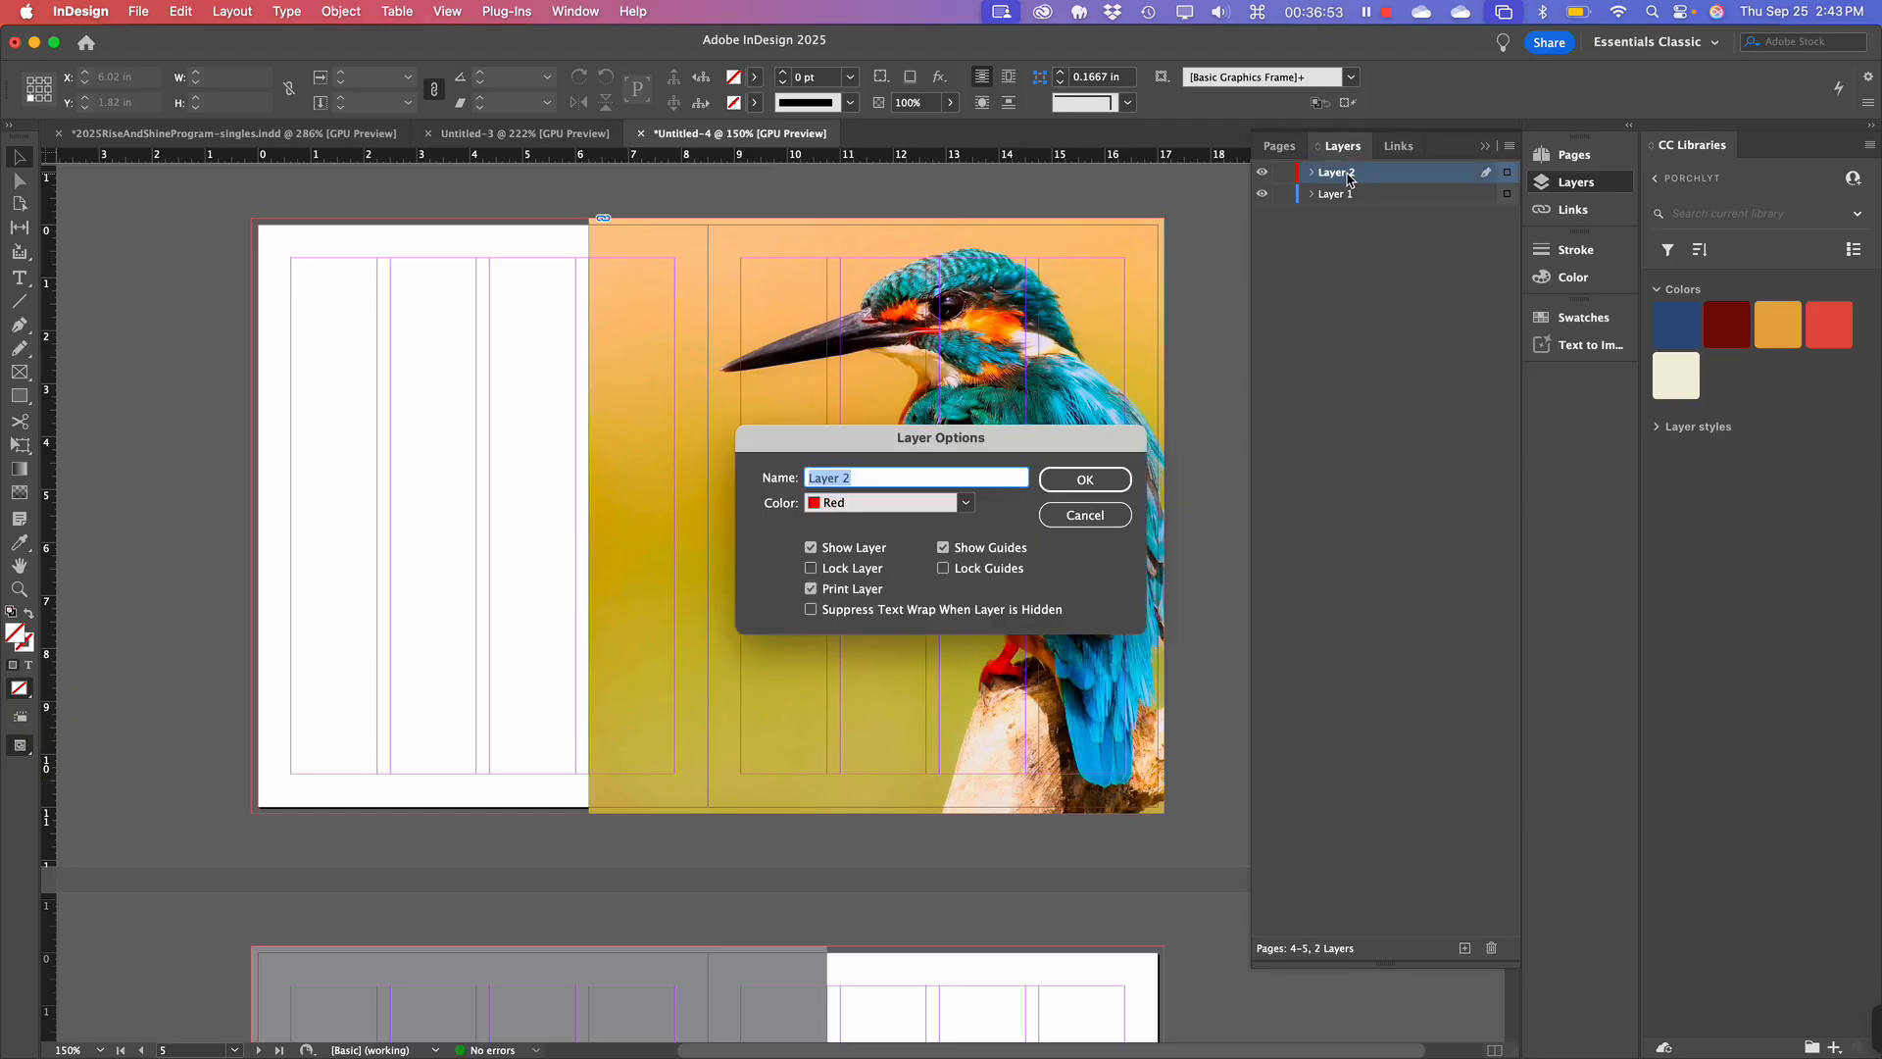
pyautogui.write('Guides')
pyautogui.press('Return')
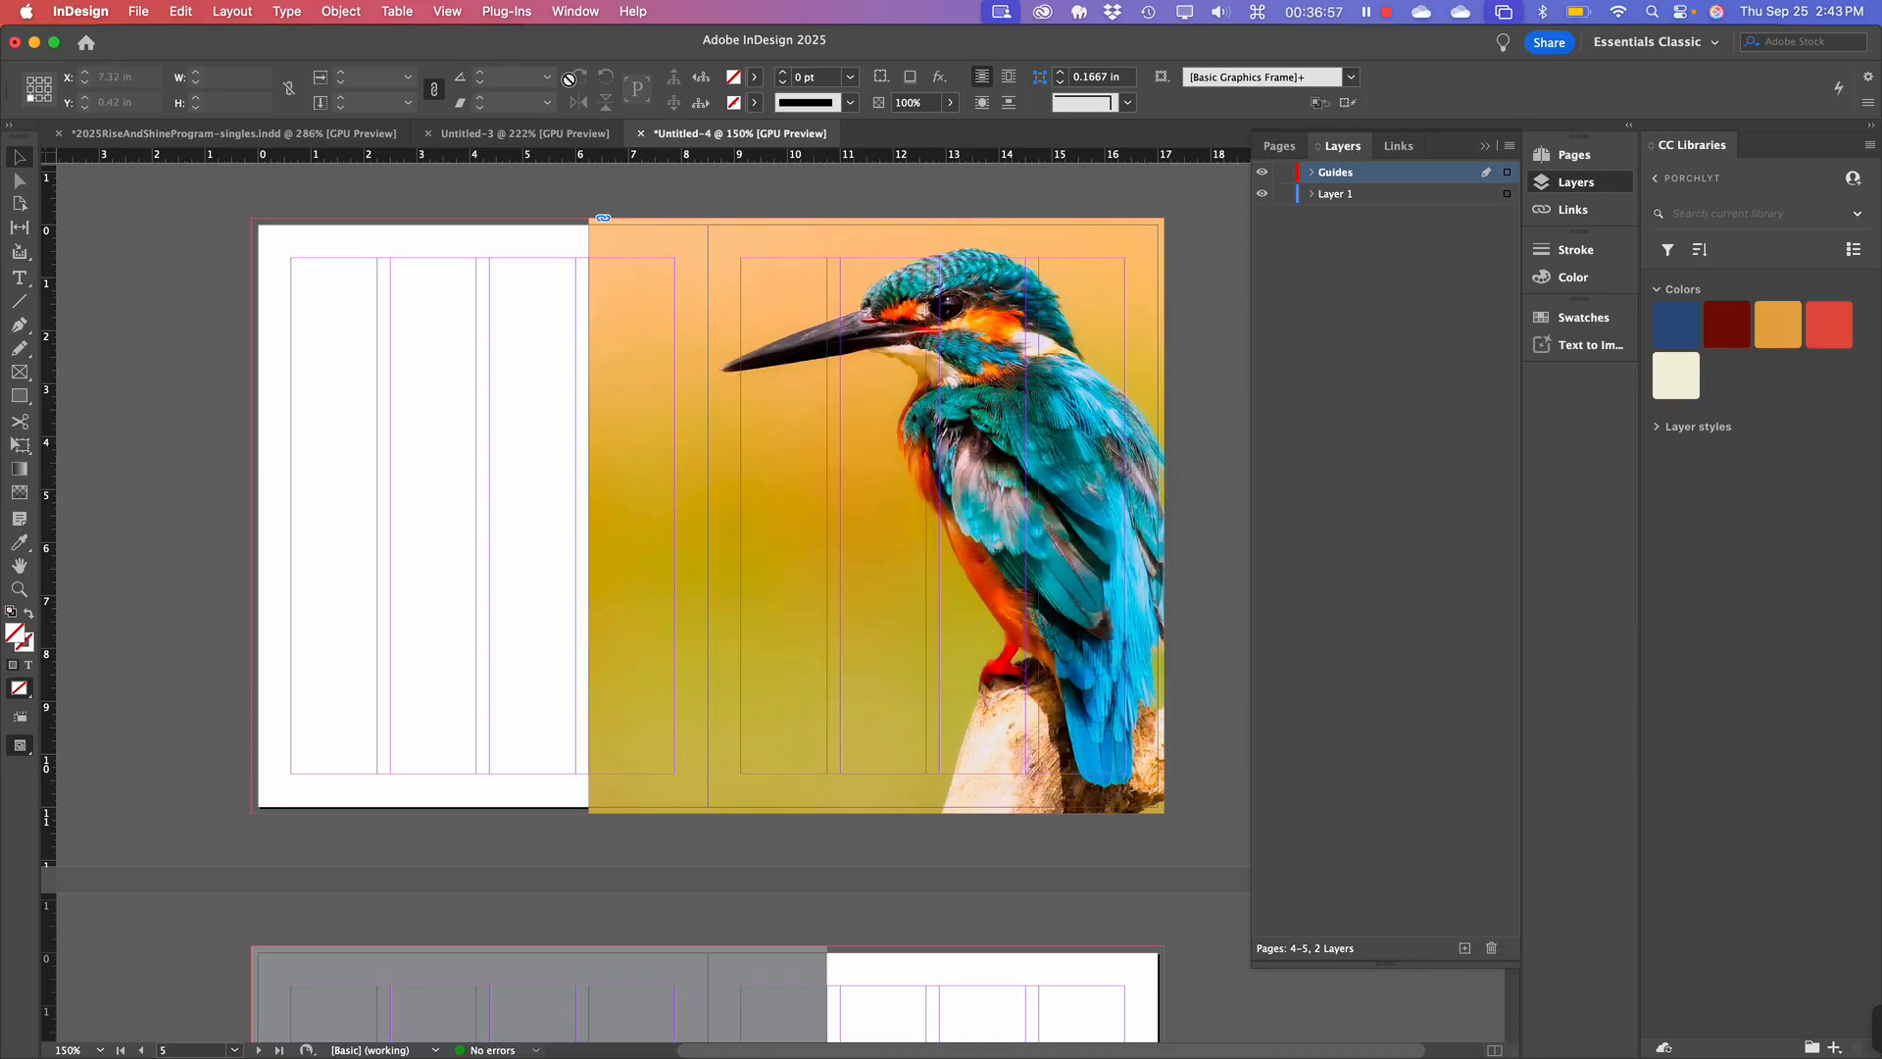
# Drag horizontal guides onto page 4 at about 5.92 in, 2.98 in and a lower position.
pyautogui.moveTo(428, 160); pyautogui.dragTo(363, 538)
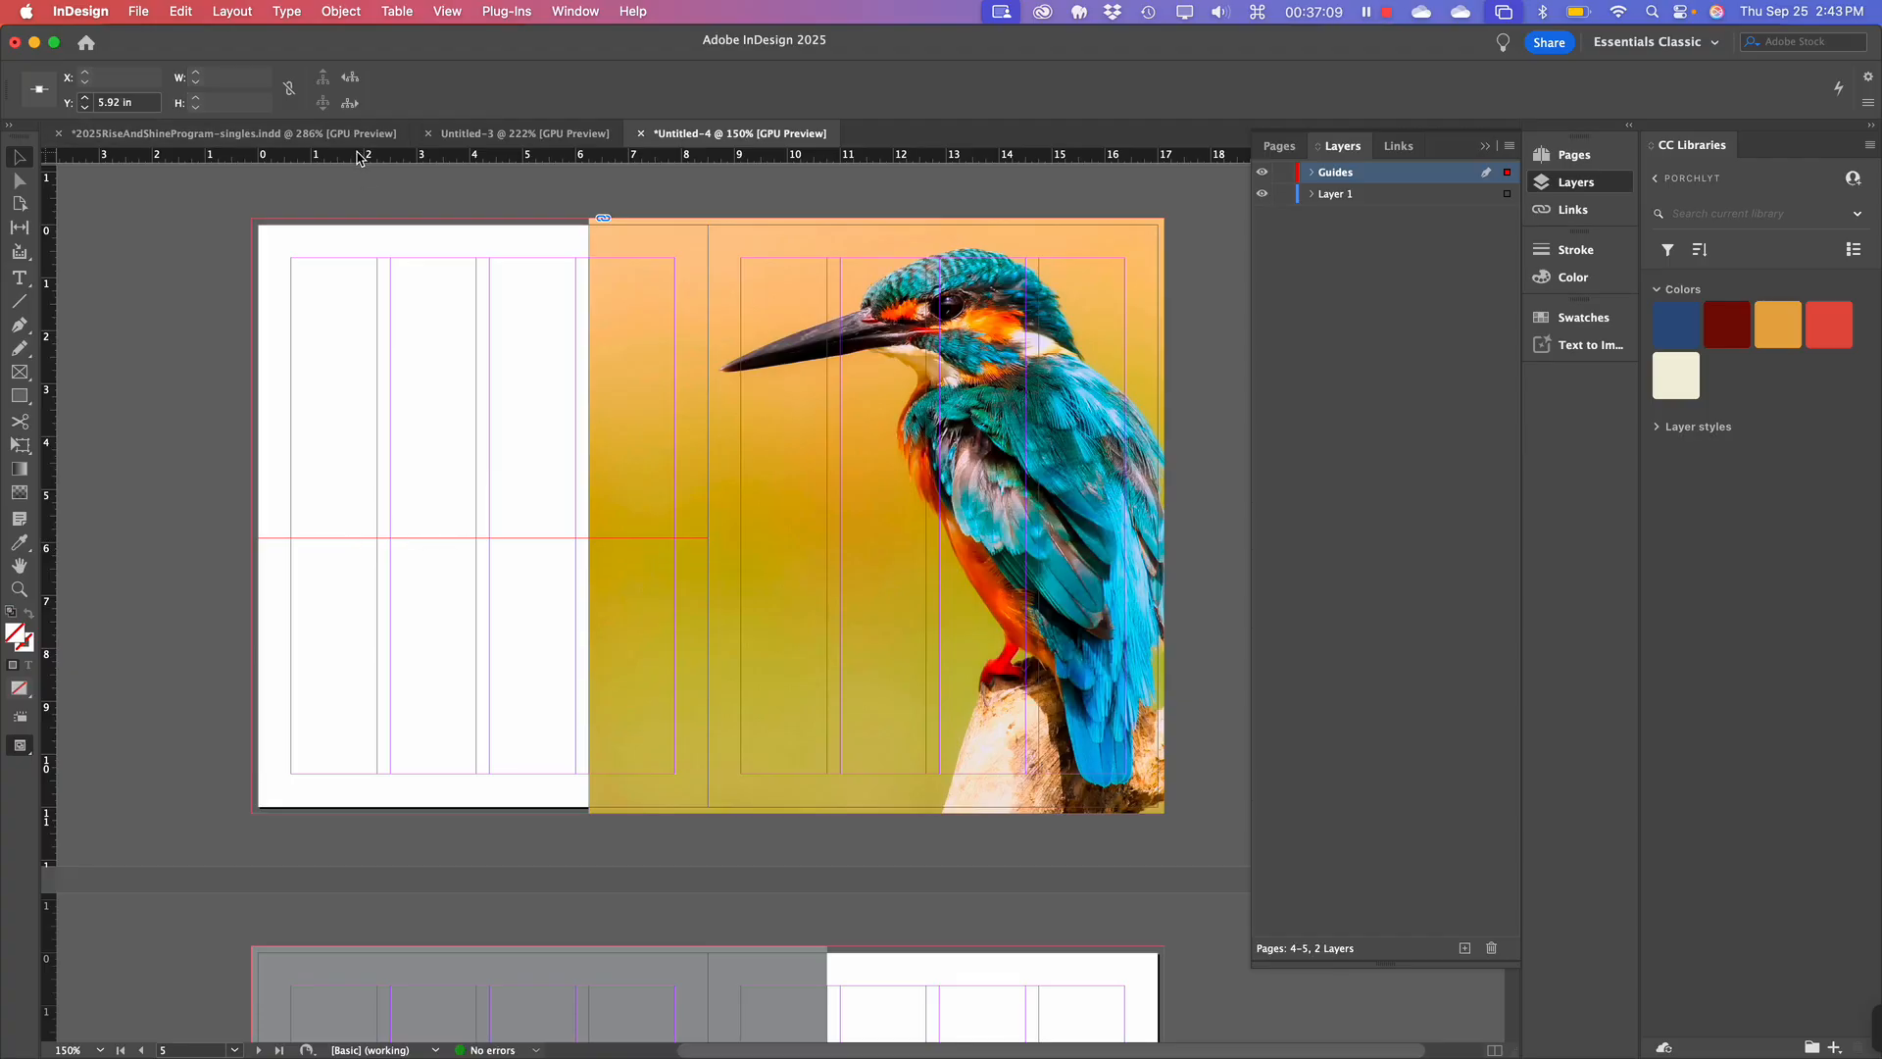
pyautogui.moveTo(359, 158); pyautogui.dragTo(356, 400)
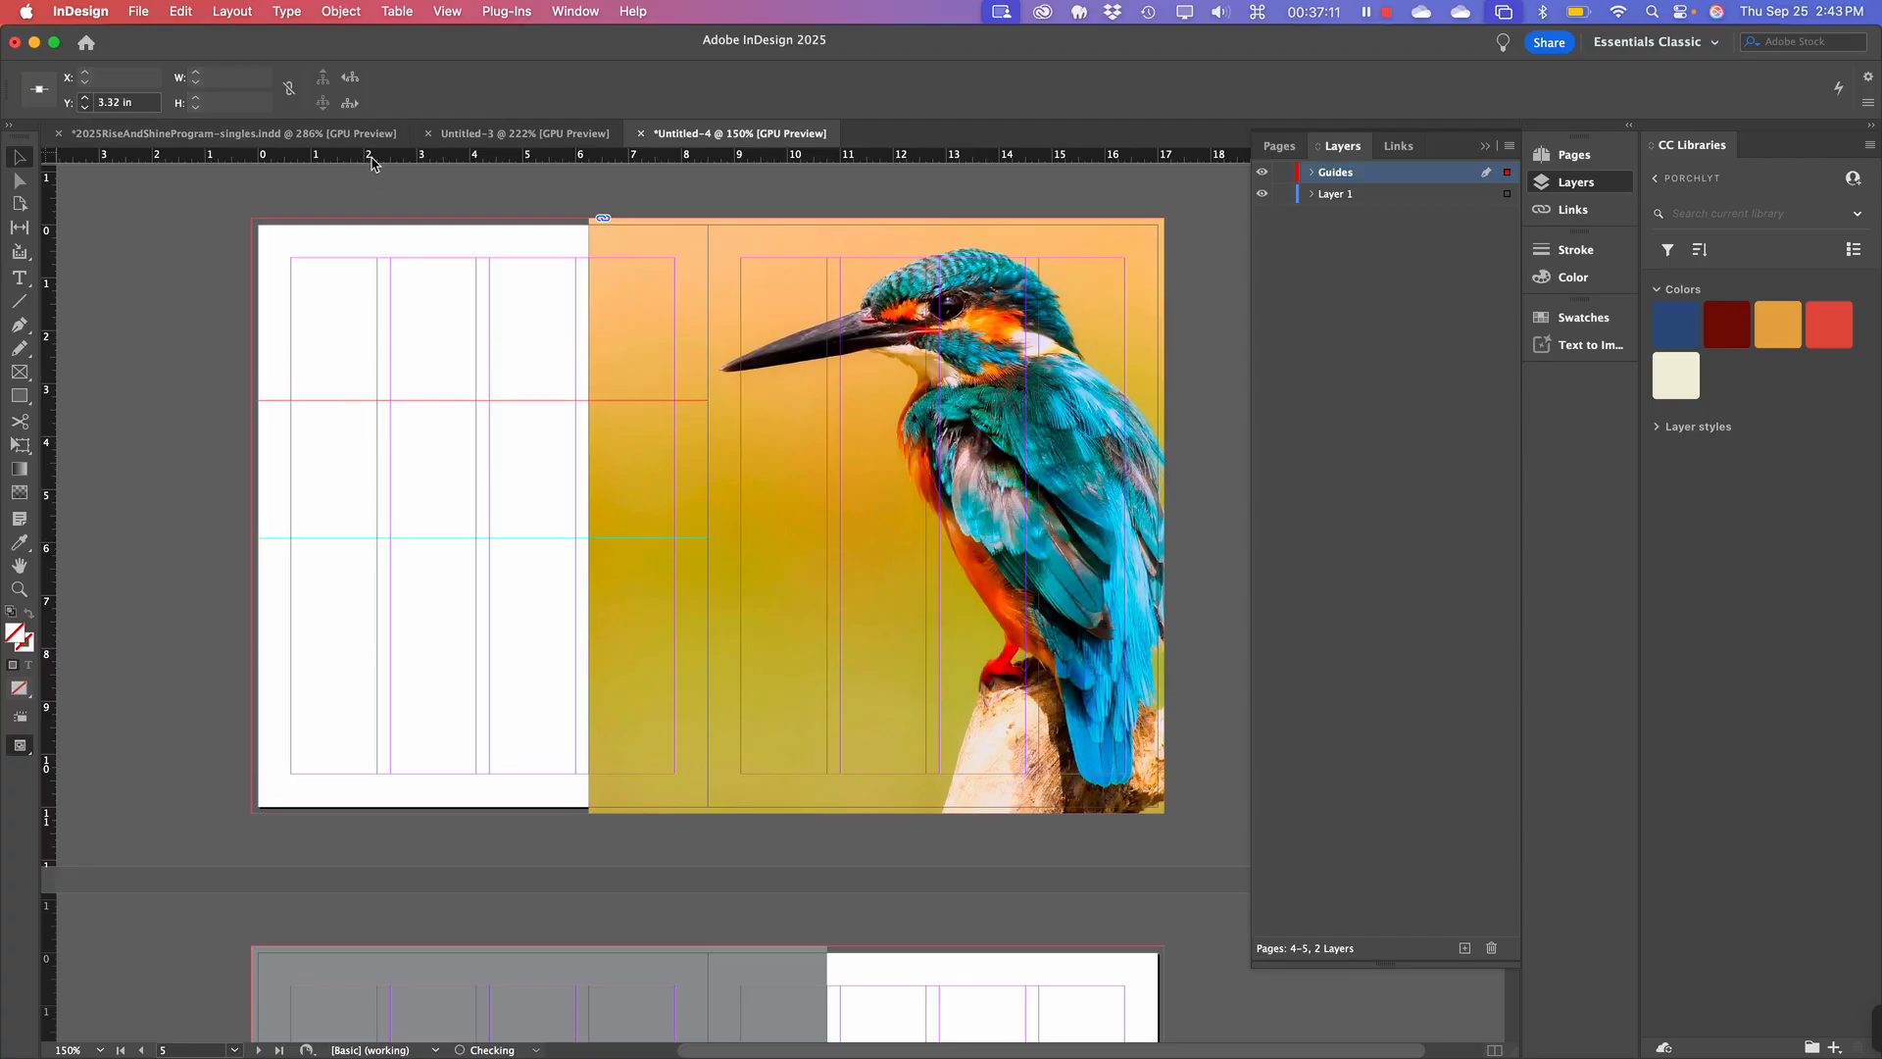
pyautogui.moveTo(370, 157); pyautogui.dragTo(376, 668)
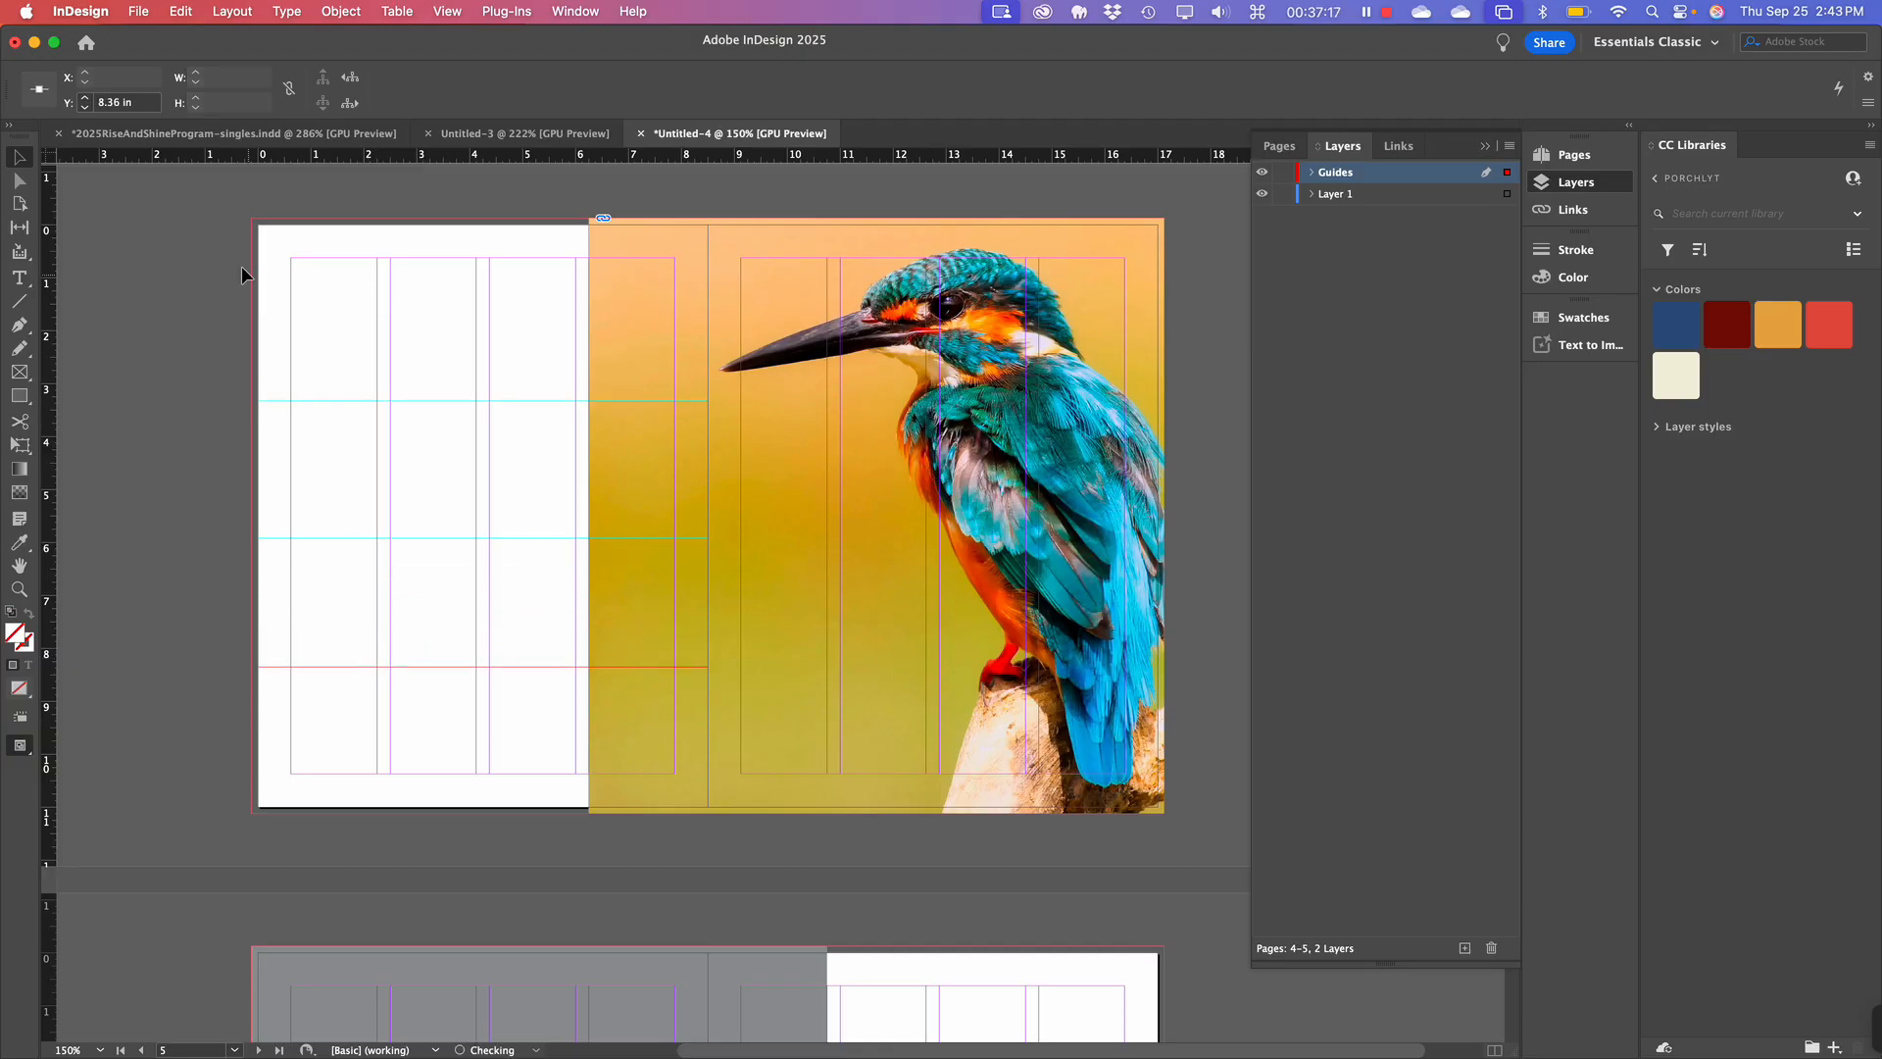
# Look through the View menu options without changing anything.
pyautogui.click(447, 11)
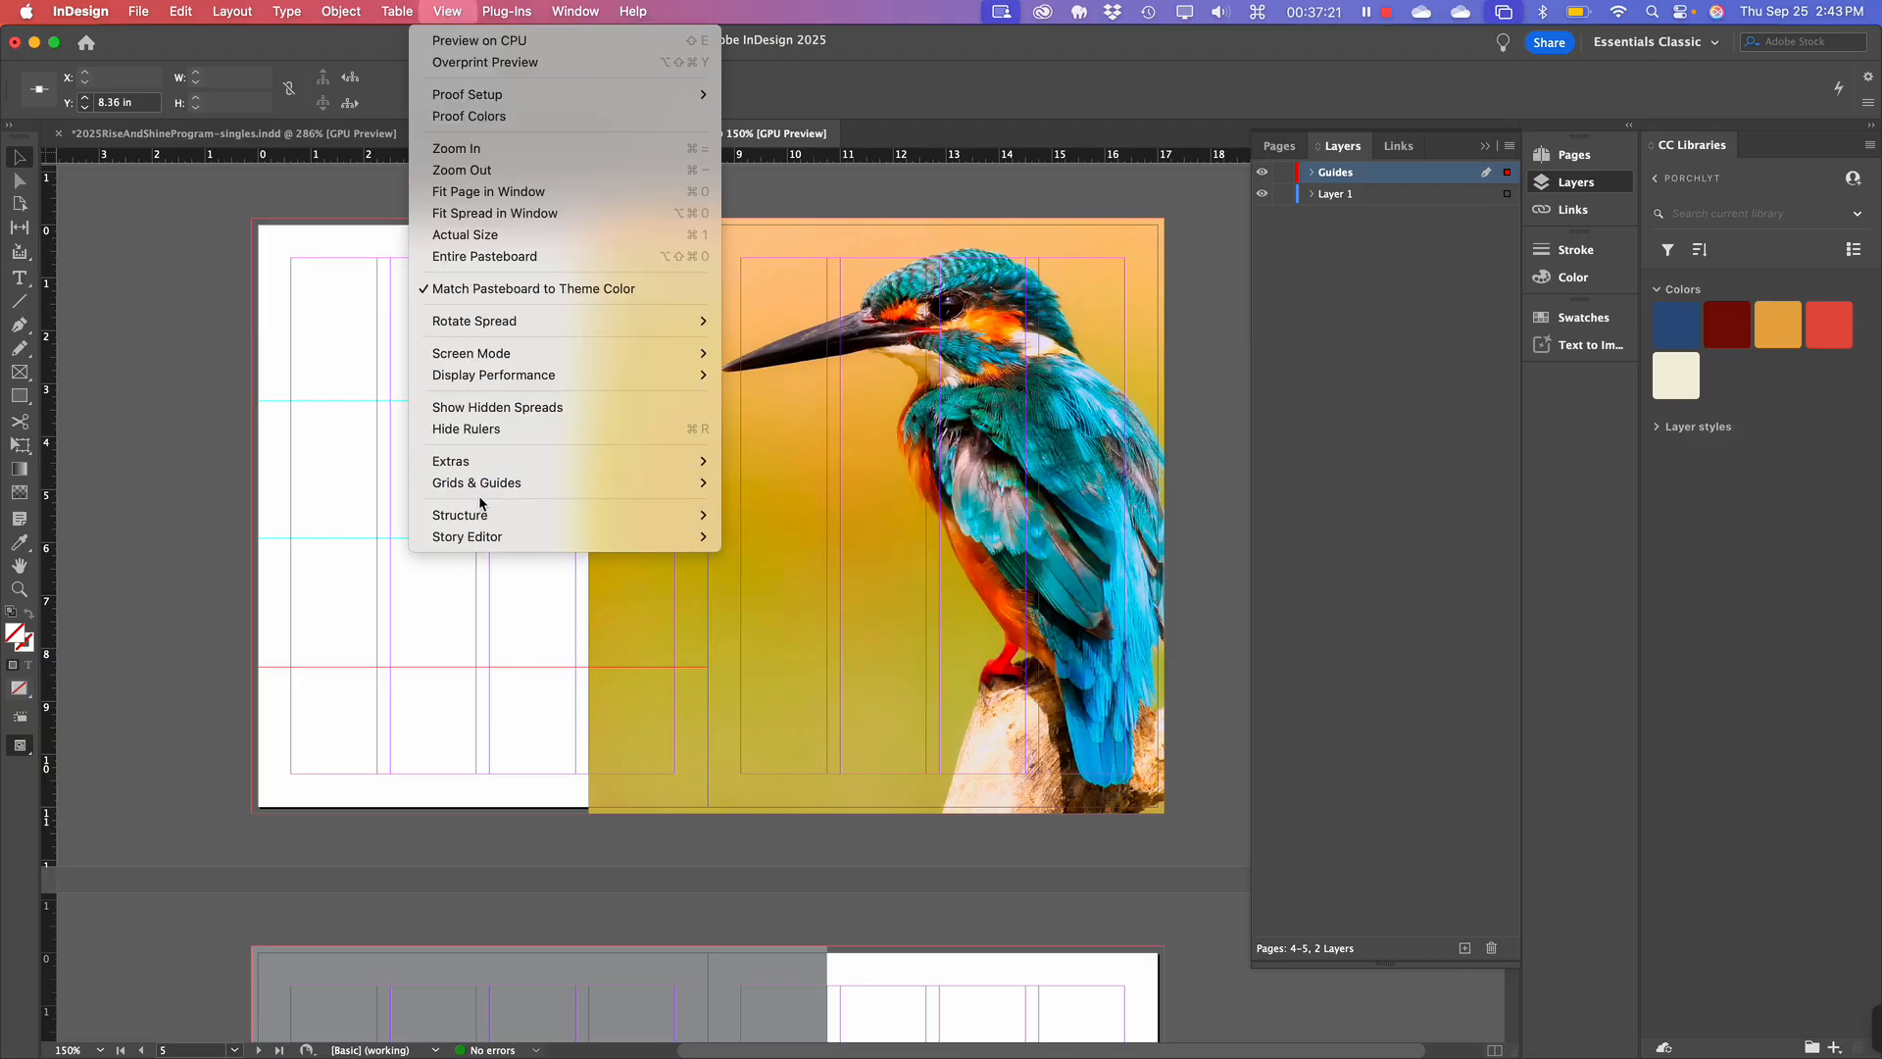
pyautogui.moveTo(493, 351)
pyautogui.moveTo(498, 466)
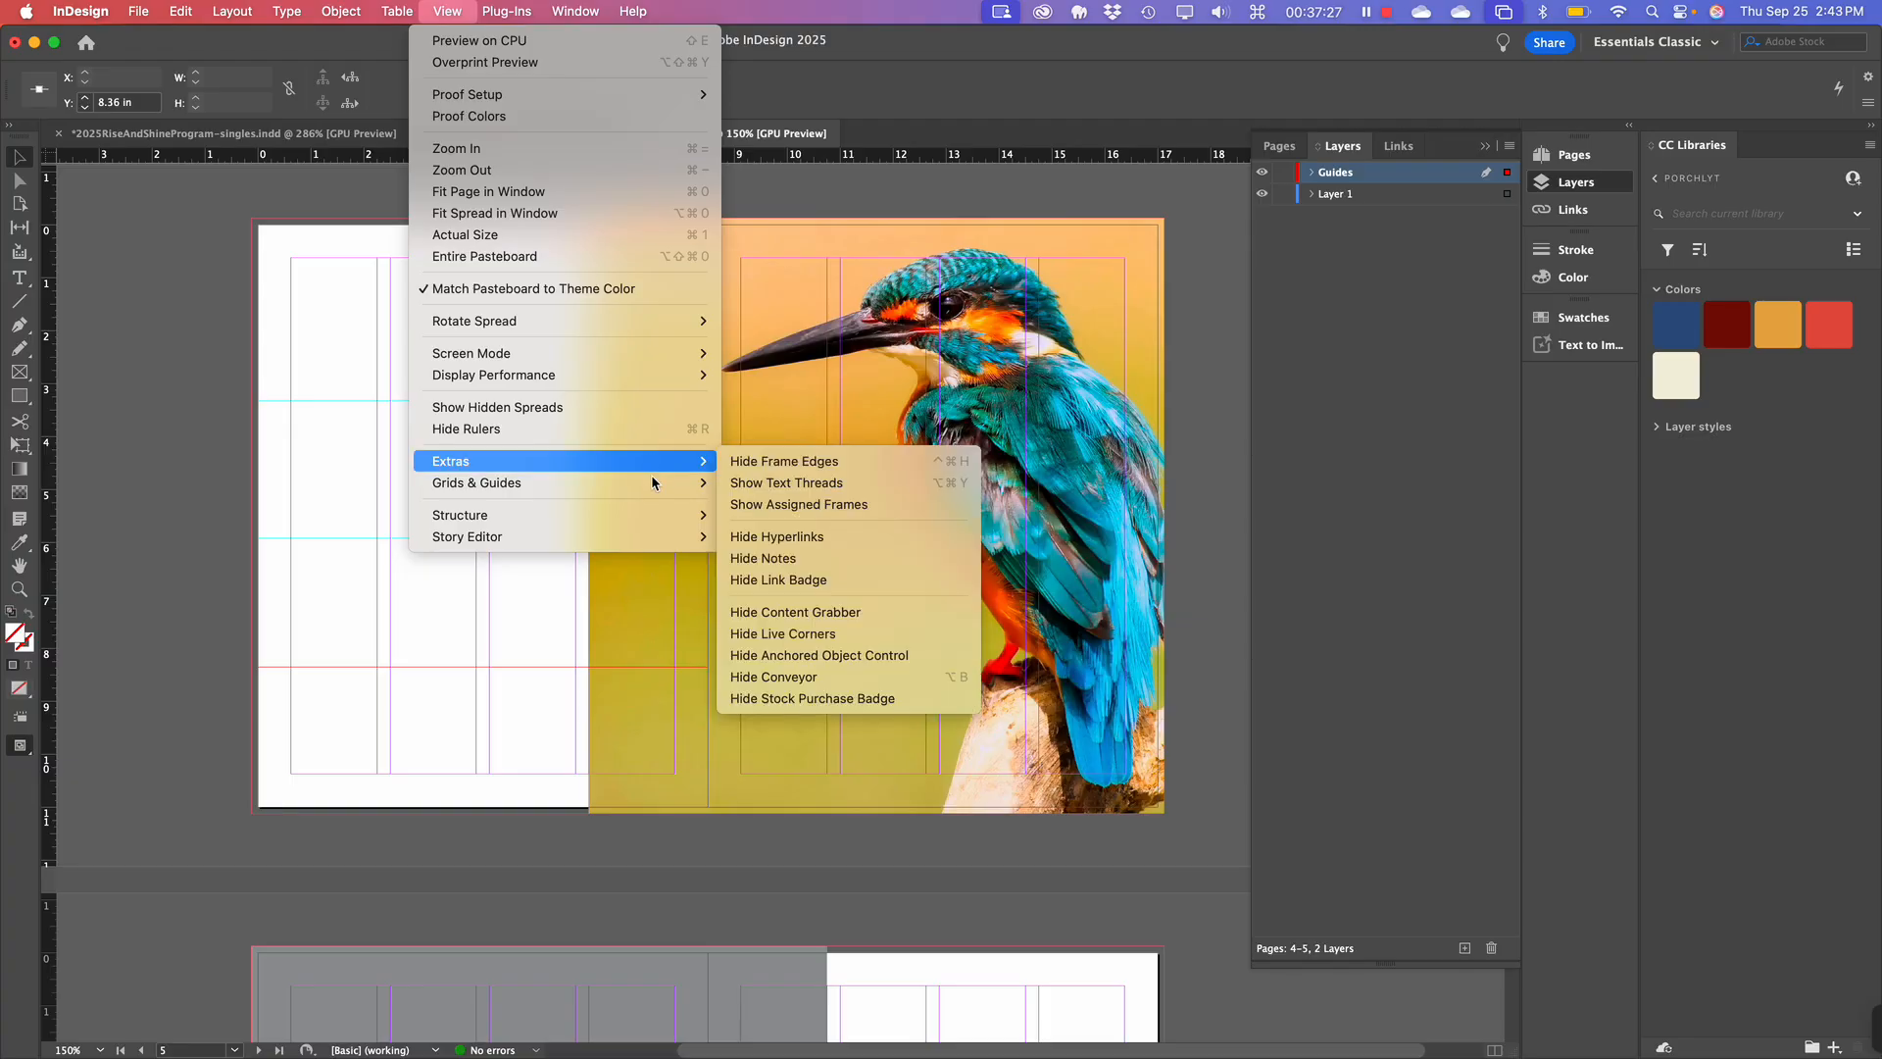
pyautogui.moveTo(680, 488)
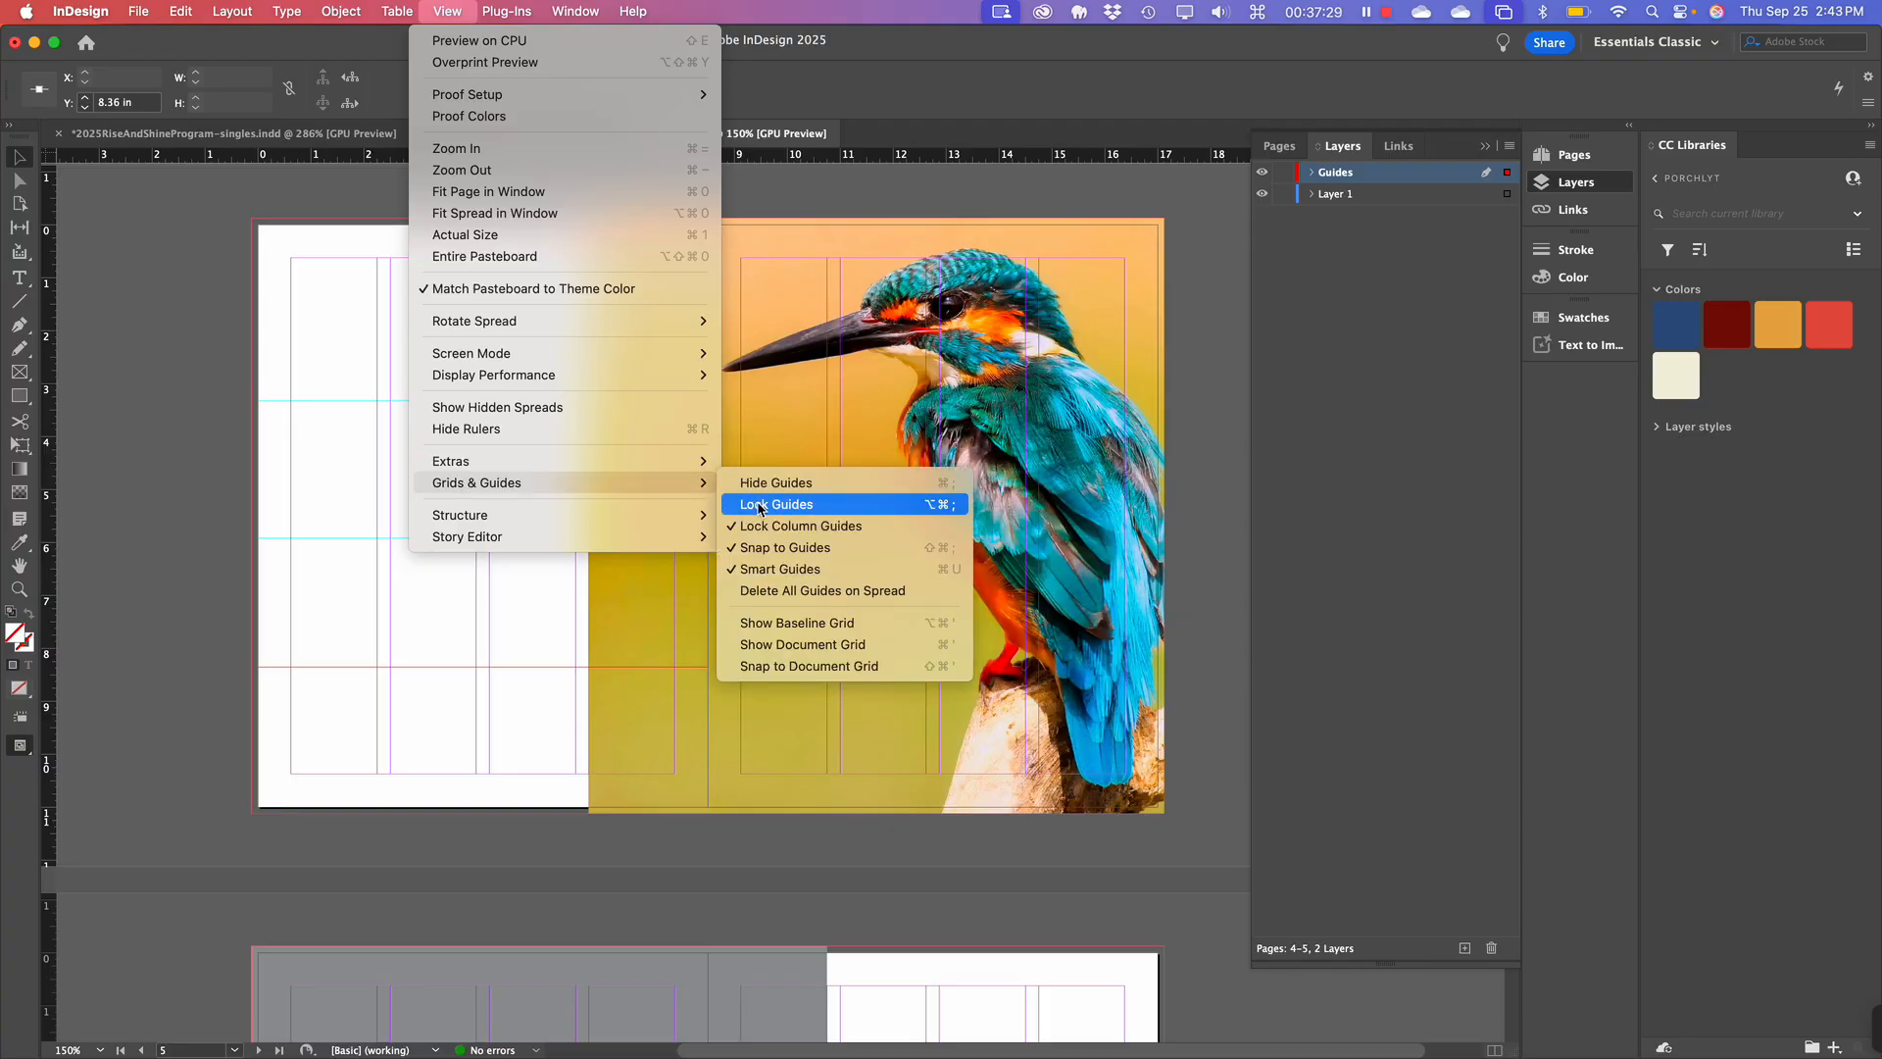
pyautogui.click(144, 223)
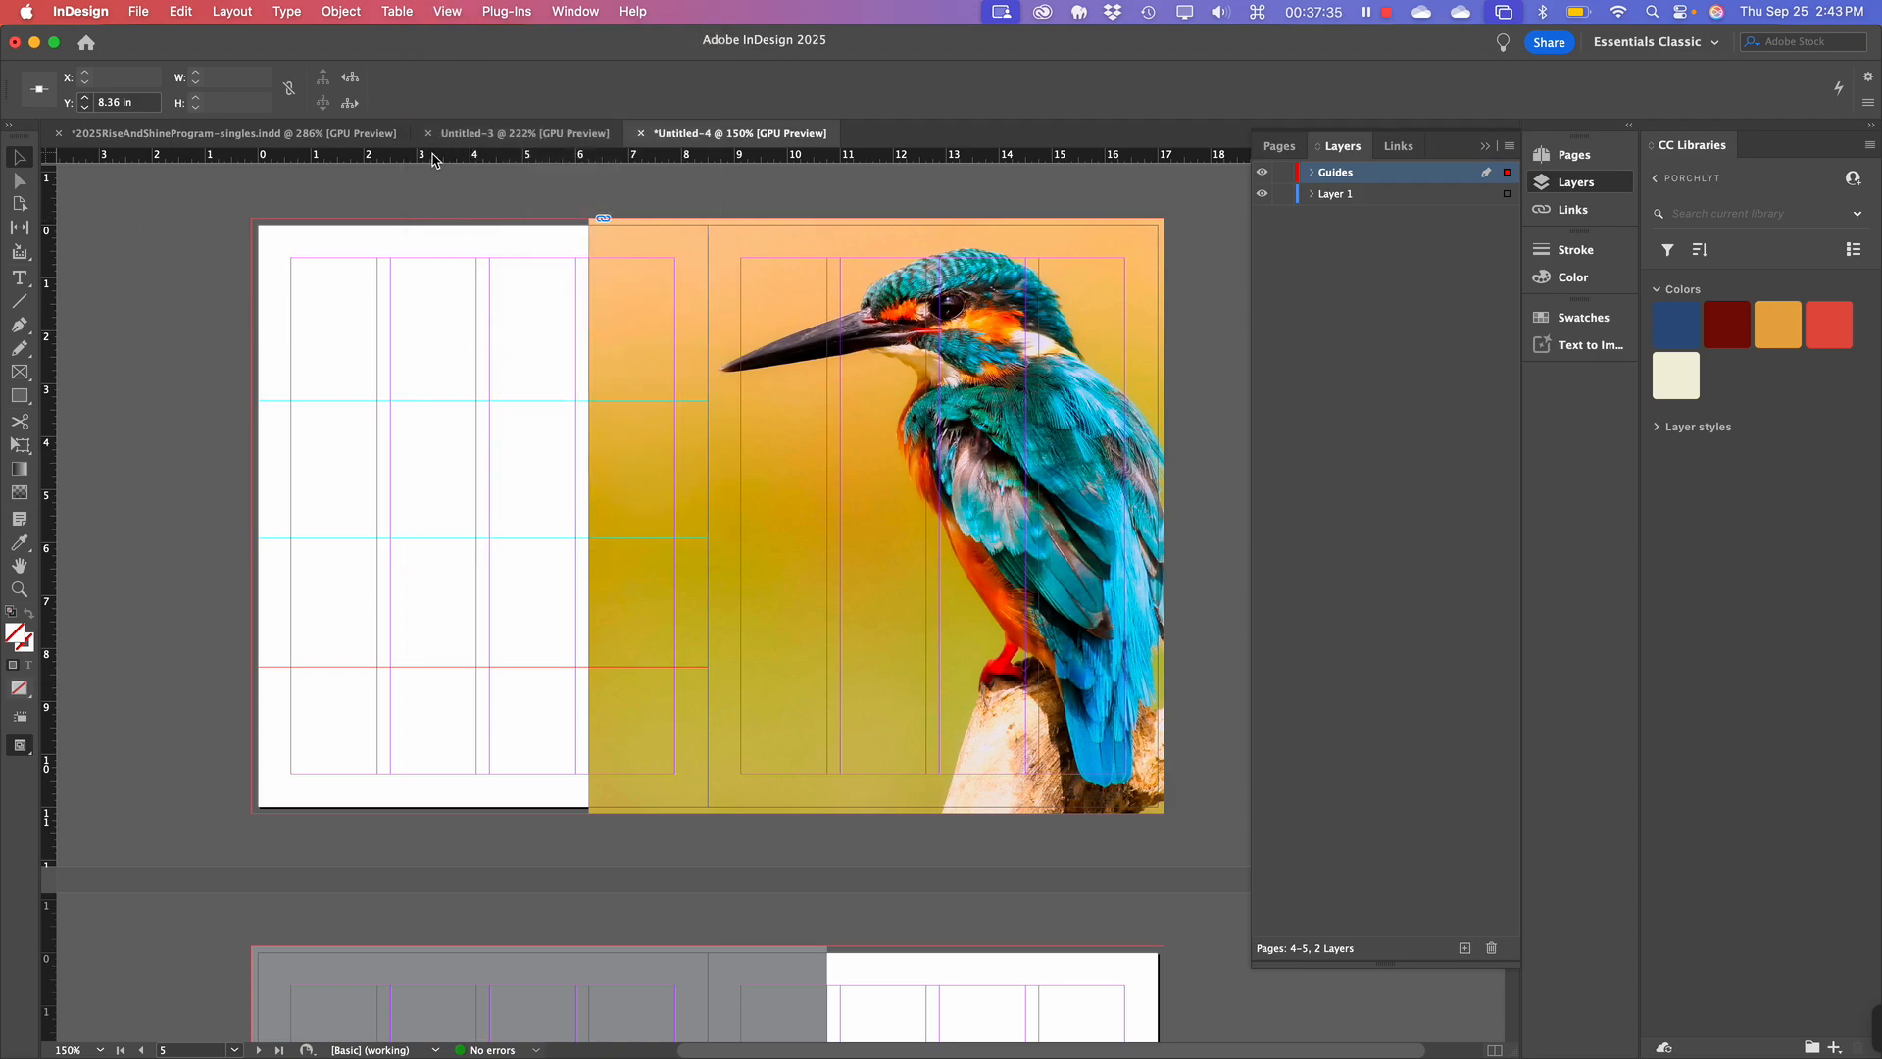
# Add a guide near the bottom of page 4 at about 10.9 in and marquee-select the horizontal guides.
pyautogui.moveTo(438, 157); pyautogui.dragTo(380, 809)
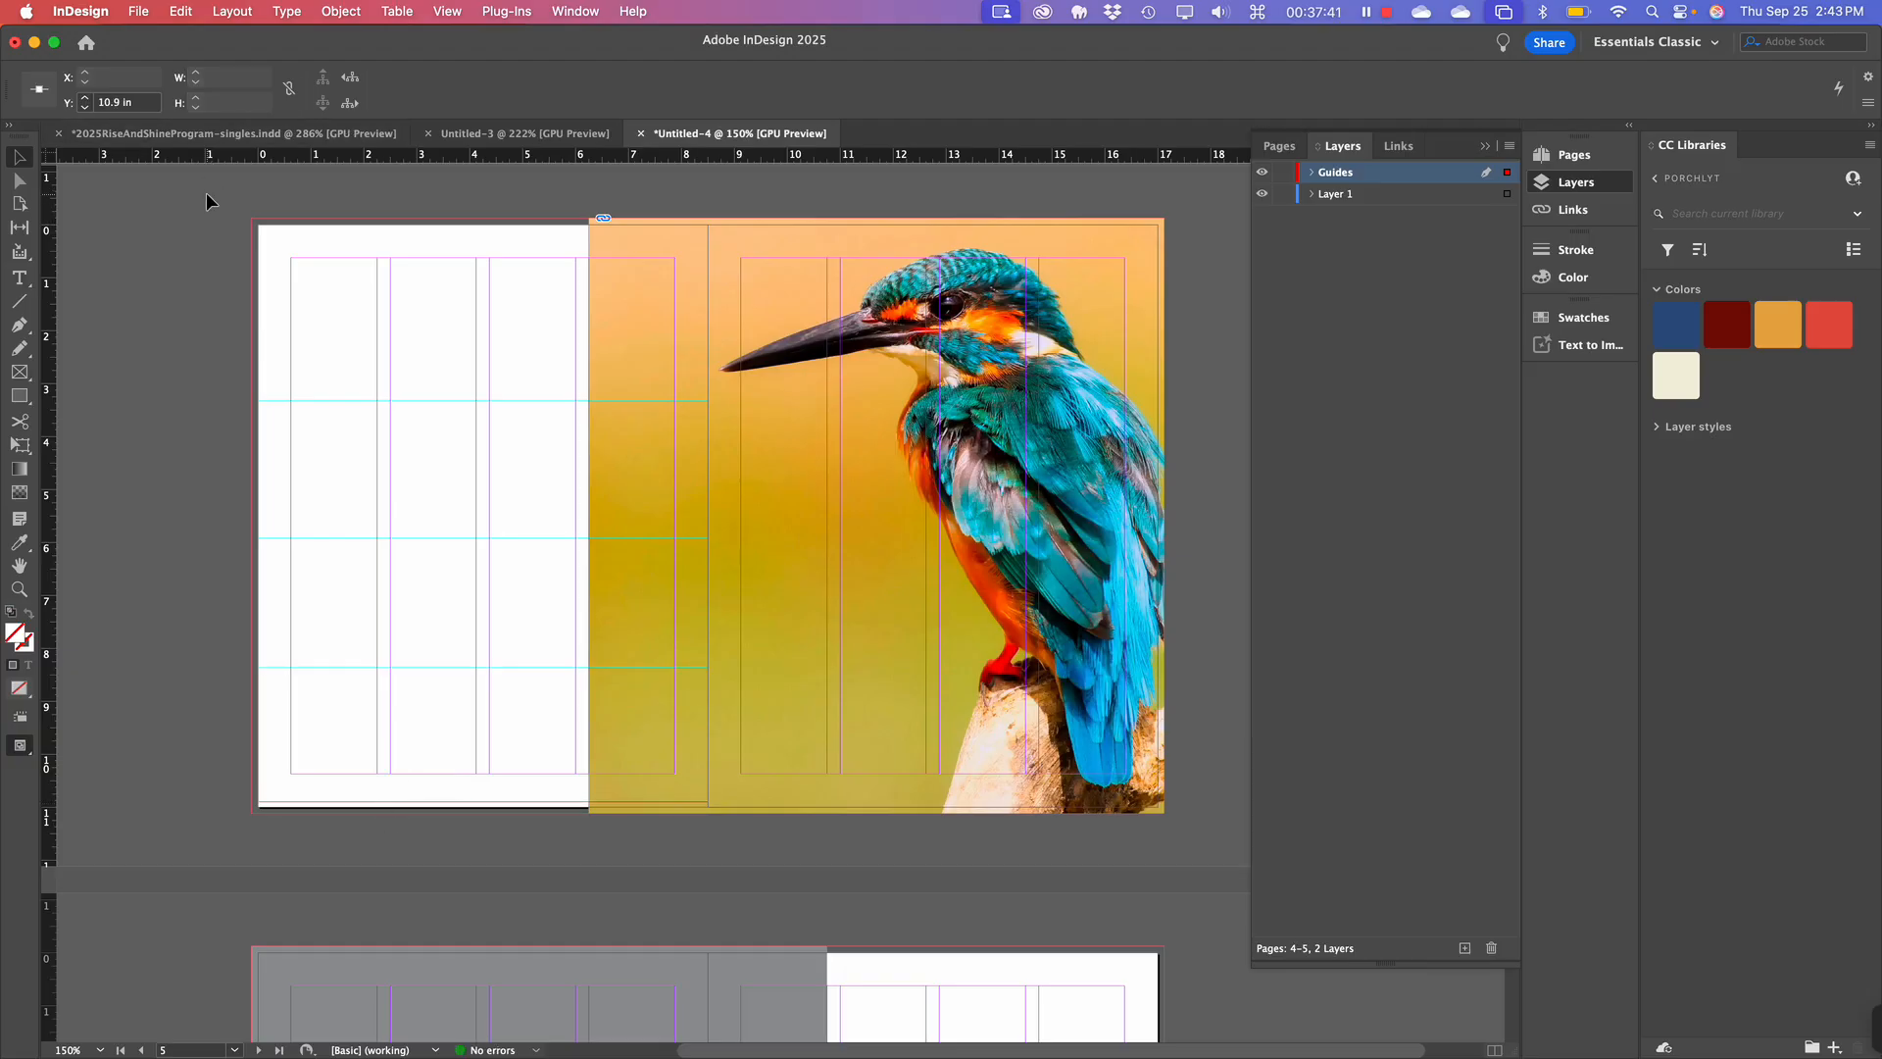
pyautogui.moveTo(206, 192); pyautogui.dragTo(468, 843)
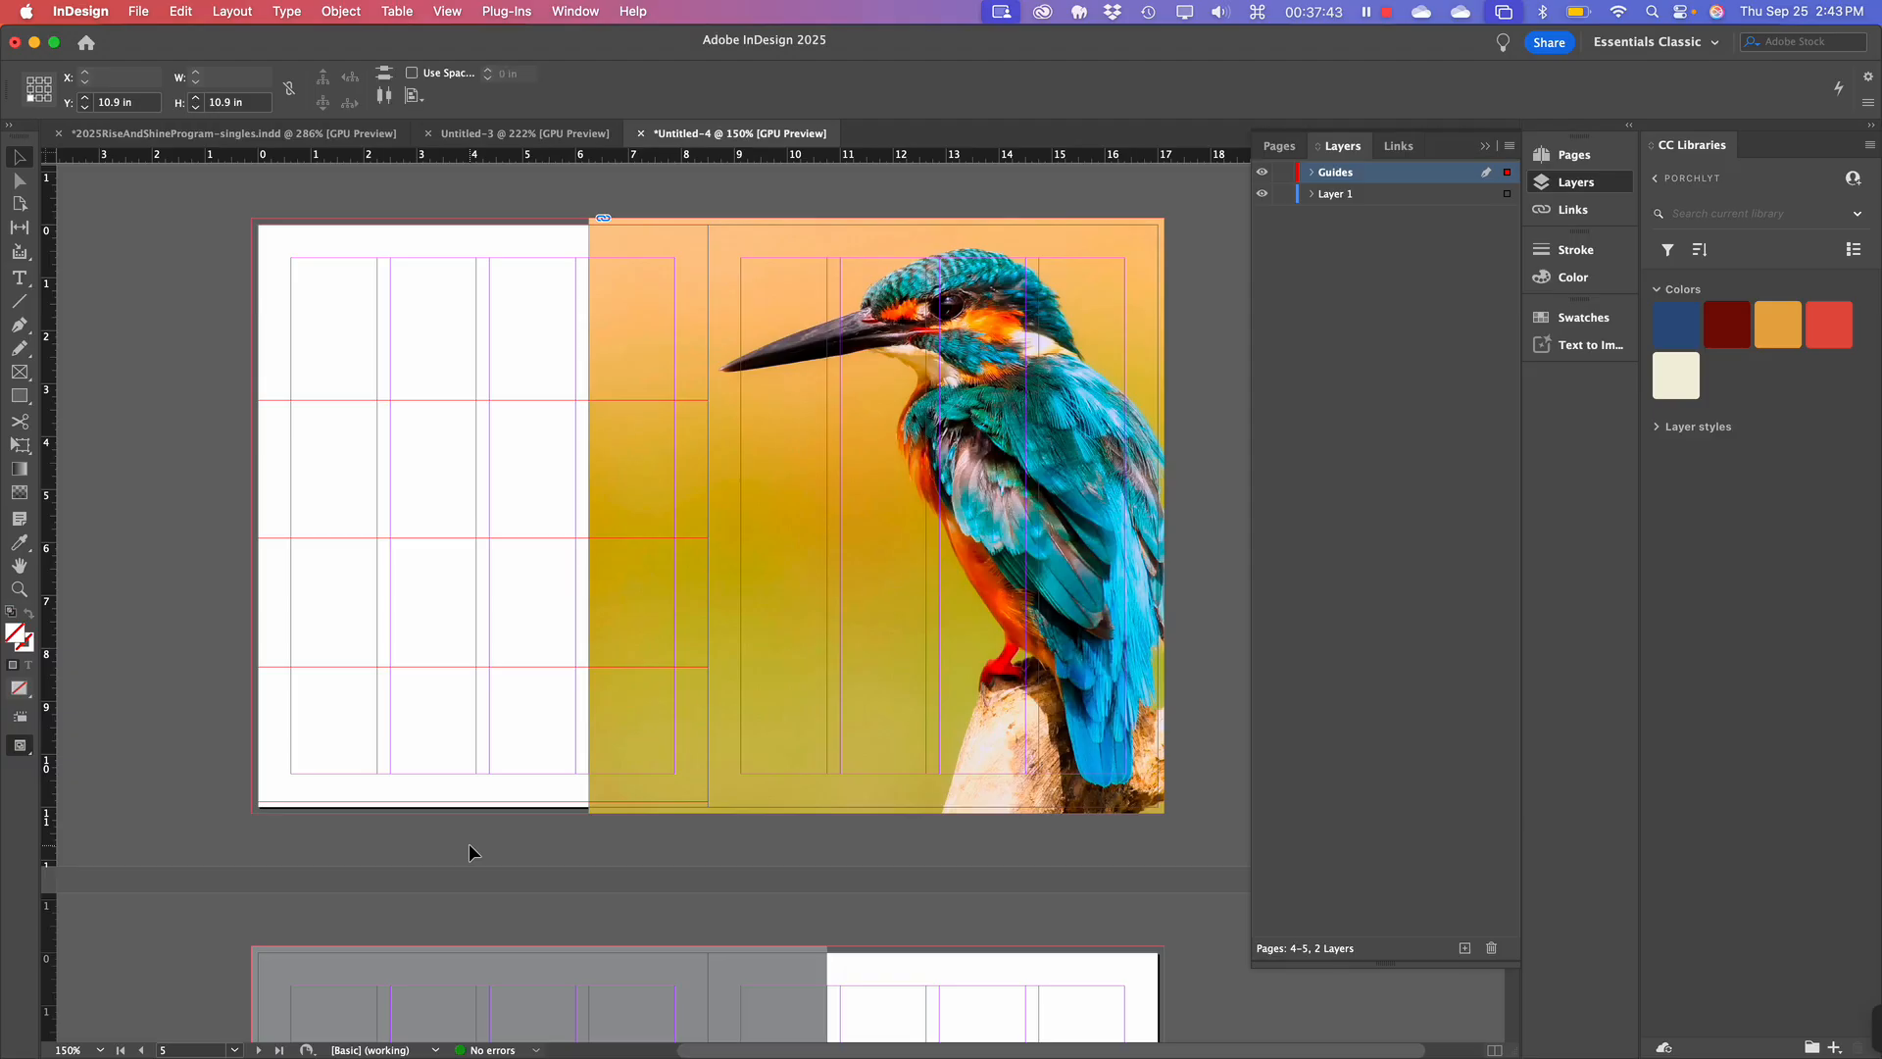
# Open the Align panel, distribute the selected guides evenly down page 4, and move the panel aside.
pyautogui.click(592, 13)
pyautogui.moveTo(612, 168)
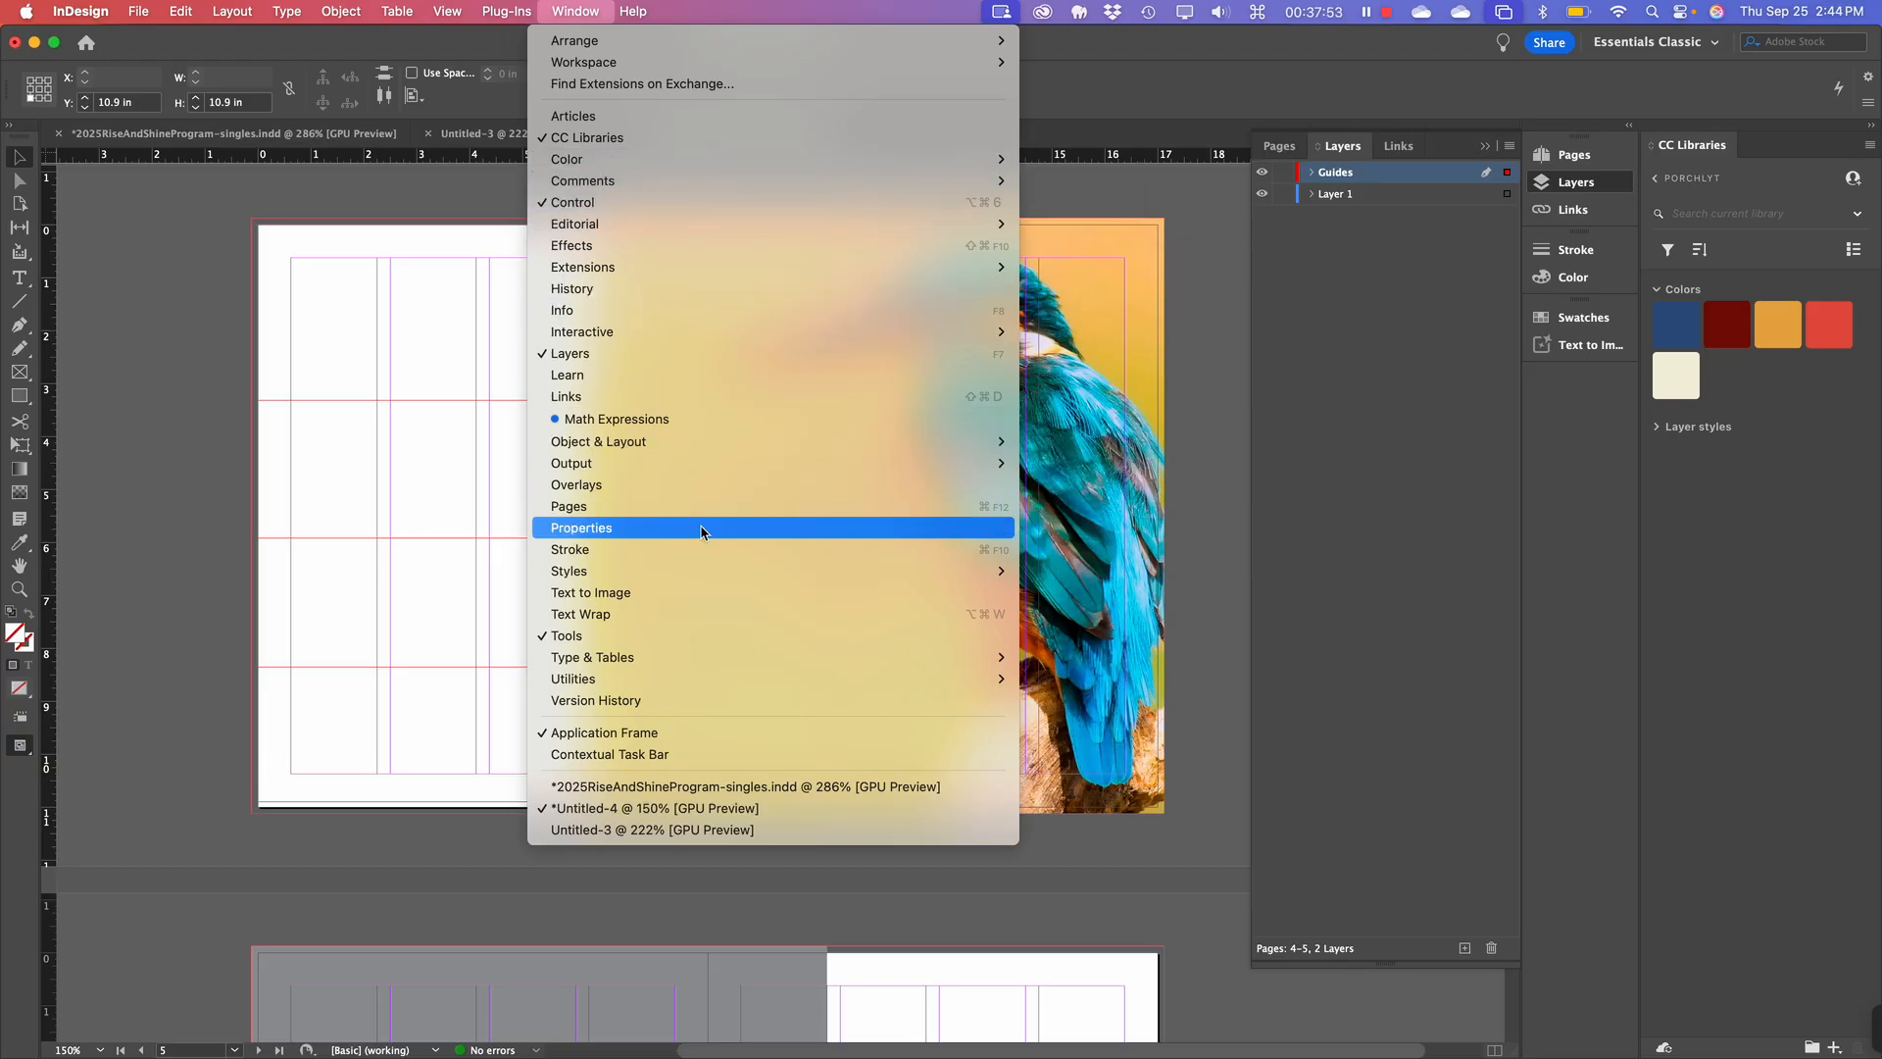
pyautogui.moveTo(712, 574)
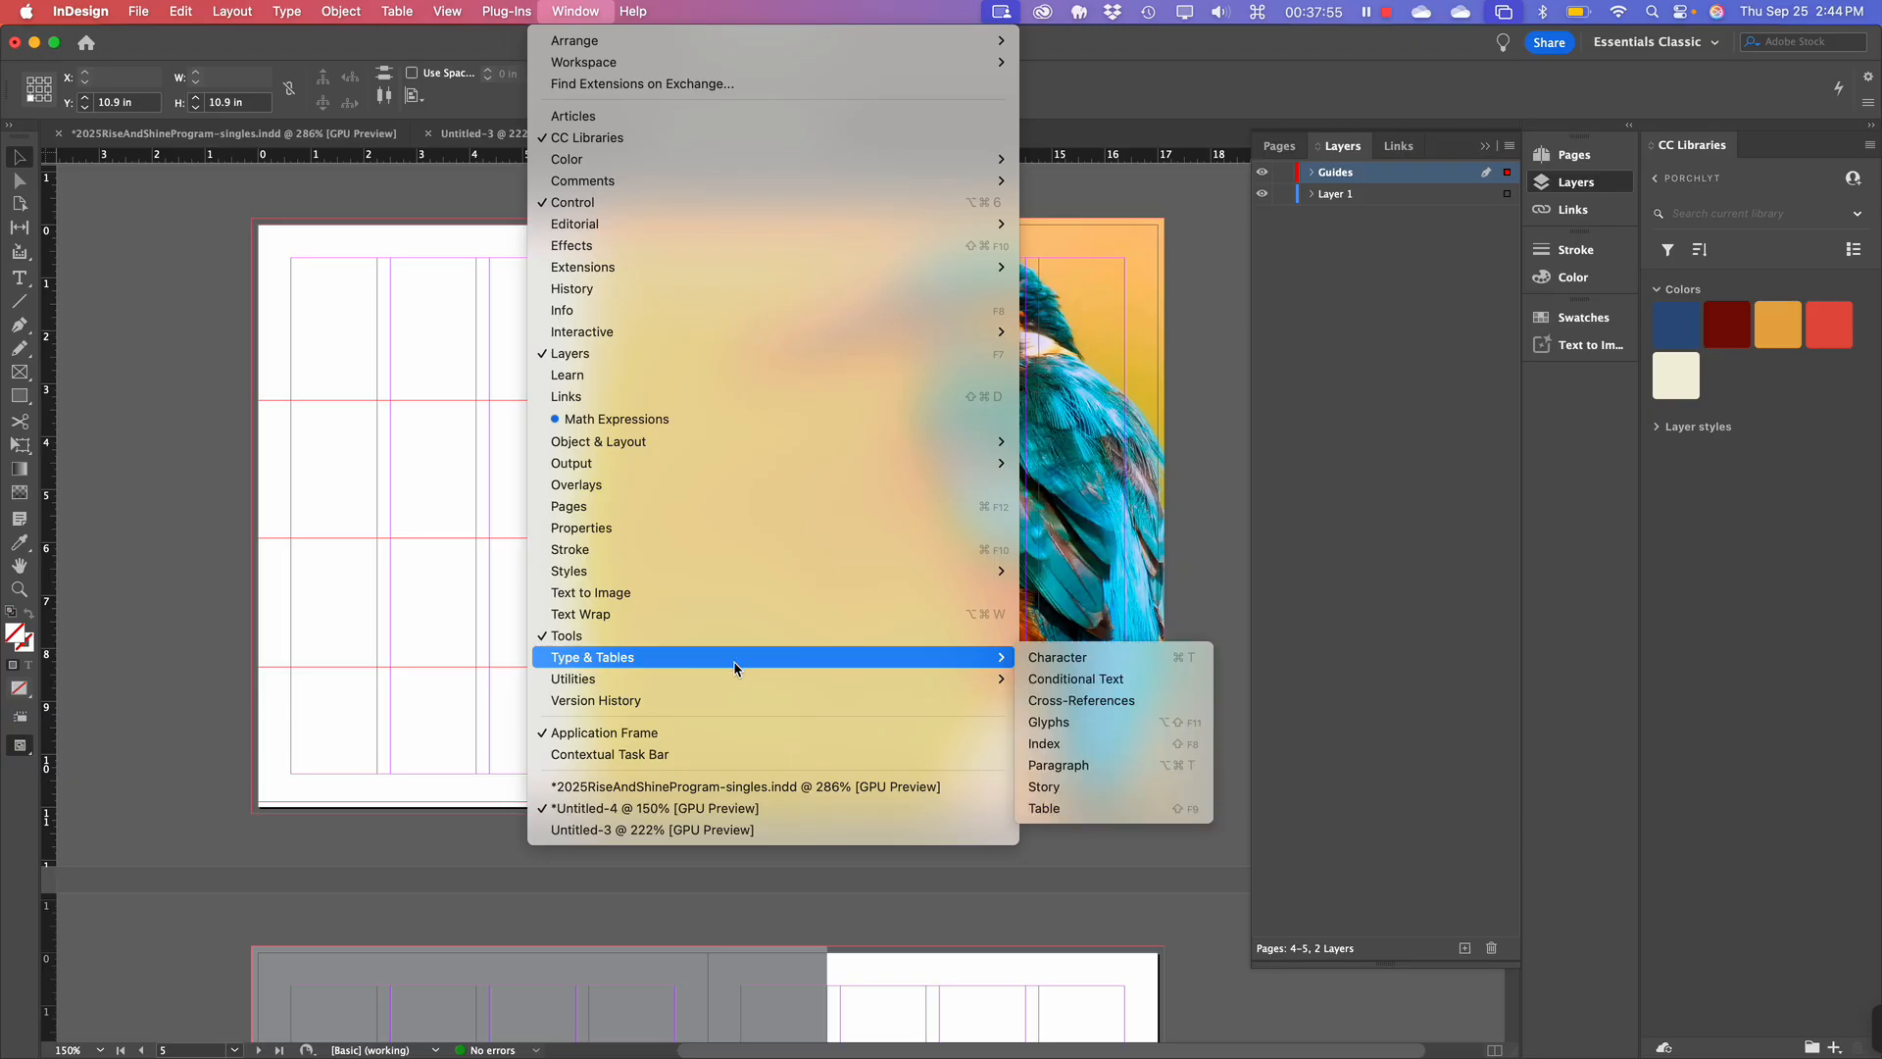
pyautogui.moveTo(738, 682)
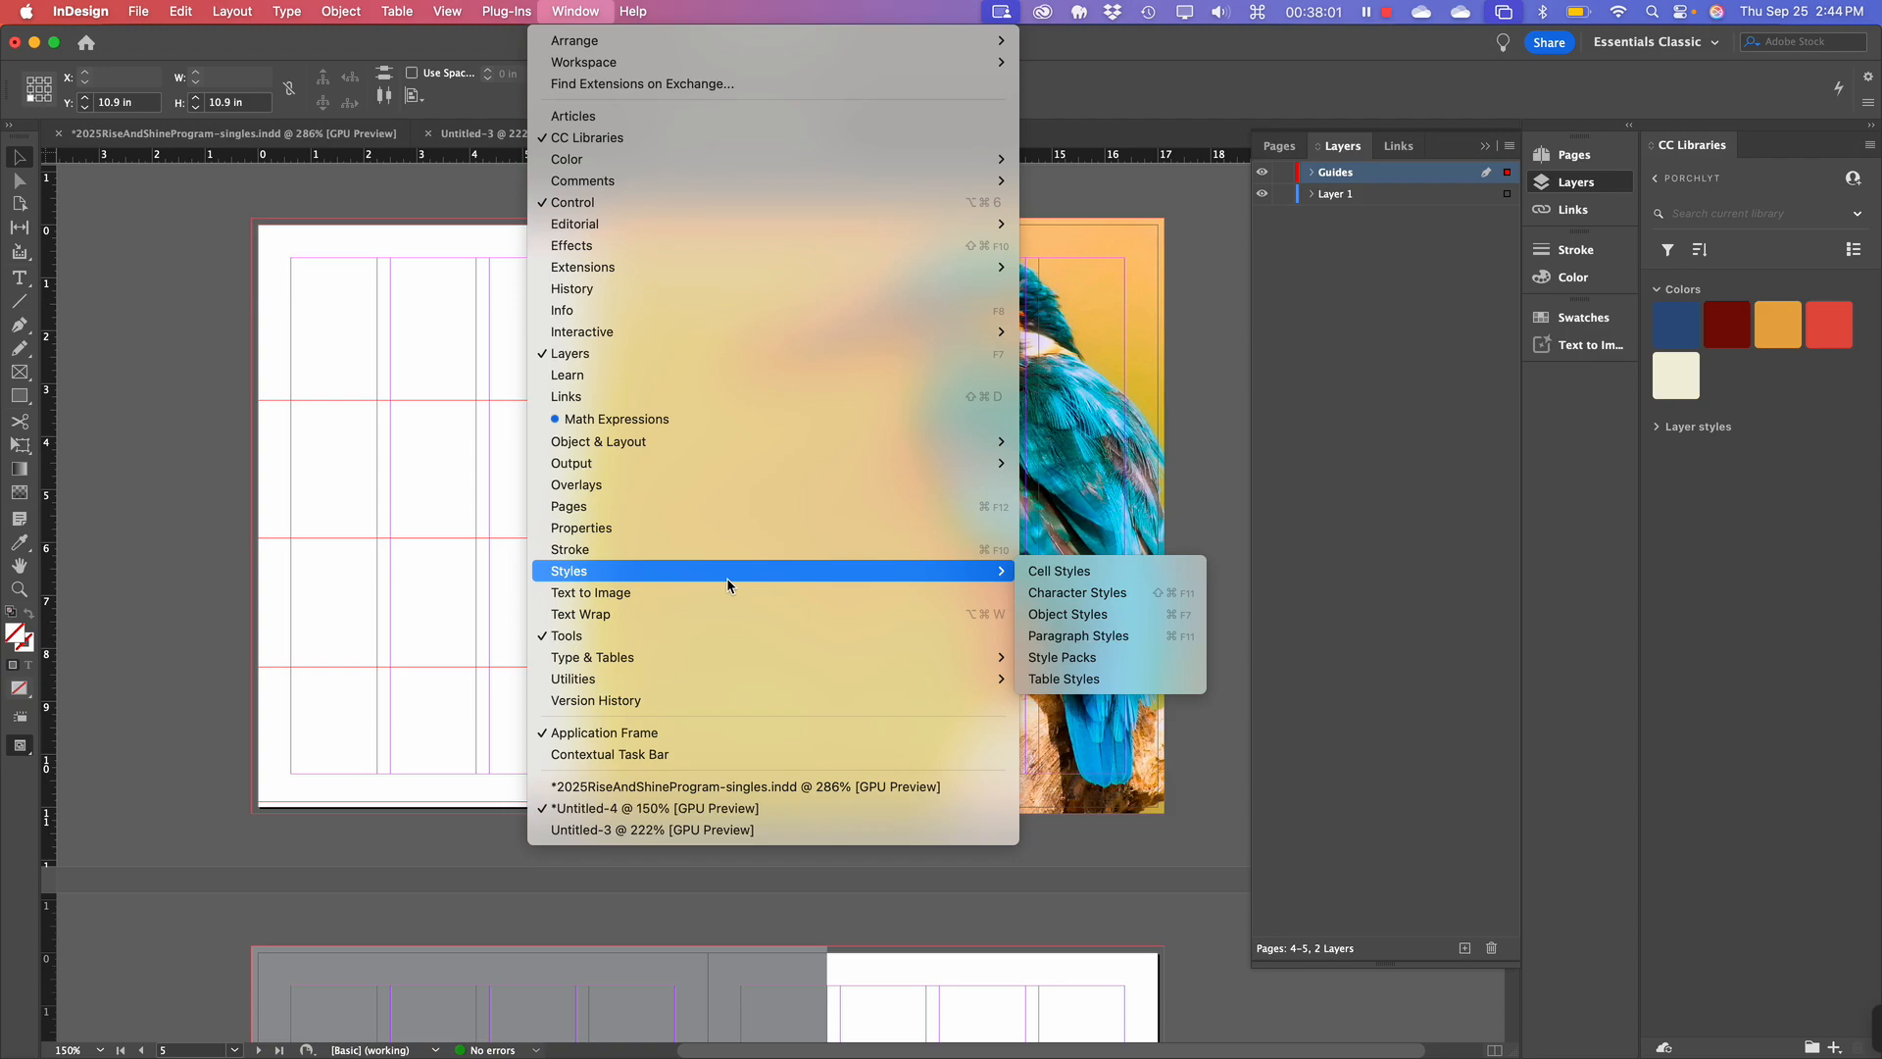
pyautogui.moveTo(714, 443)
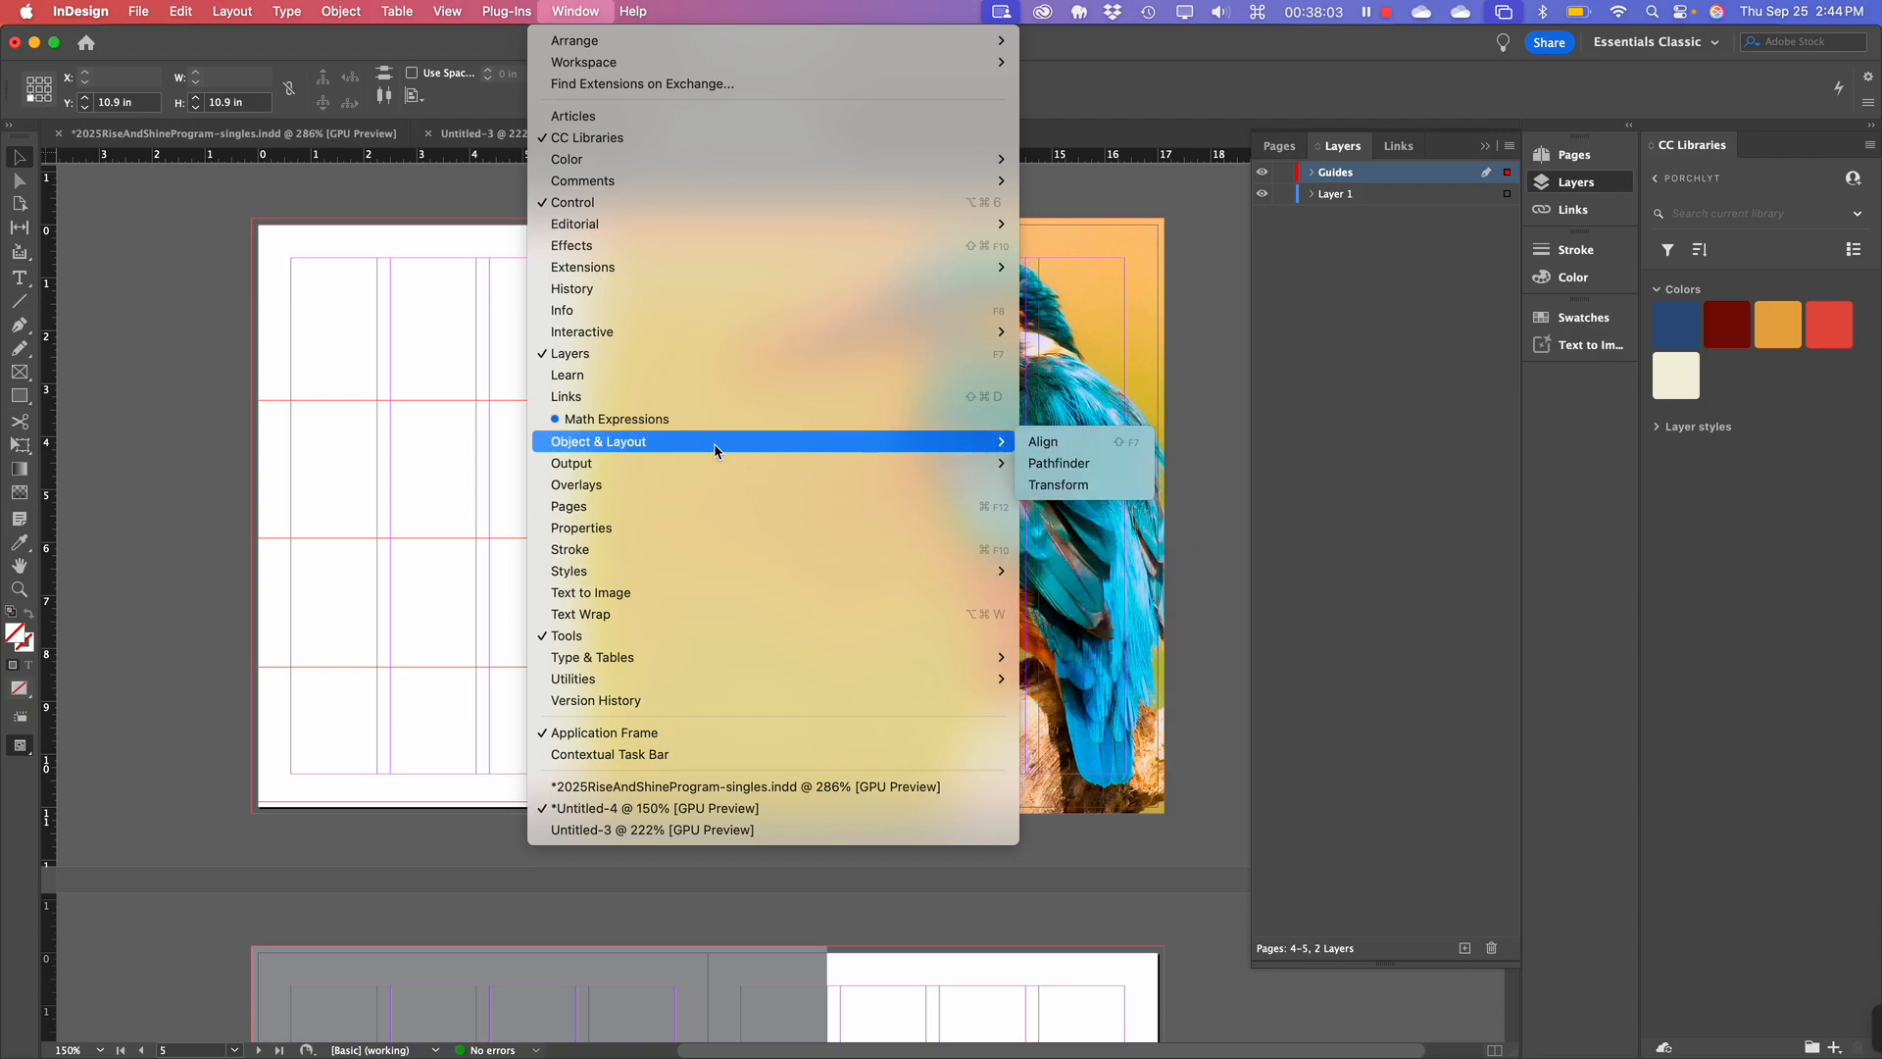
pyautogui.click(1038, 449)
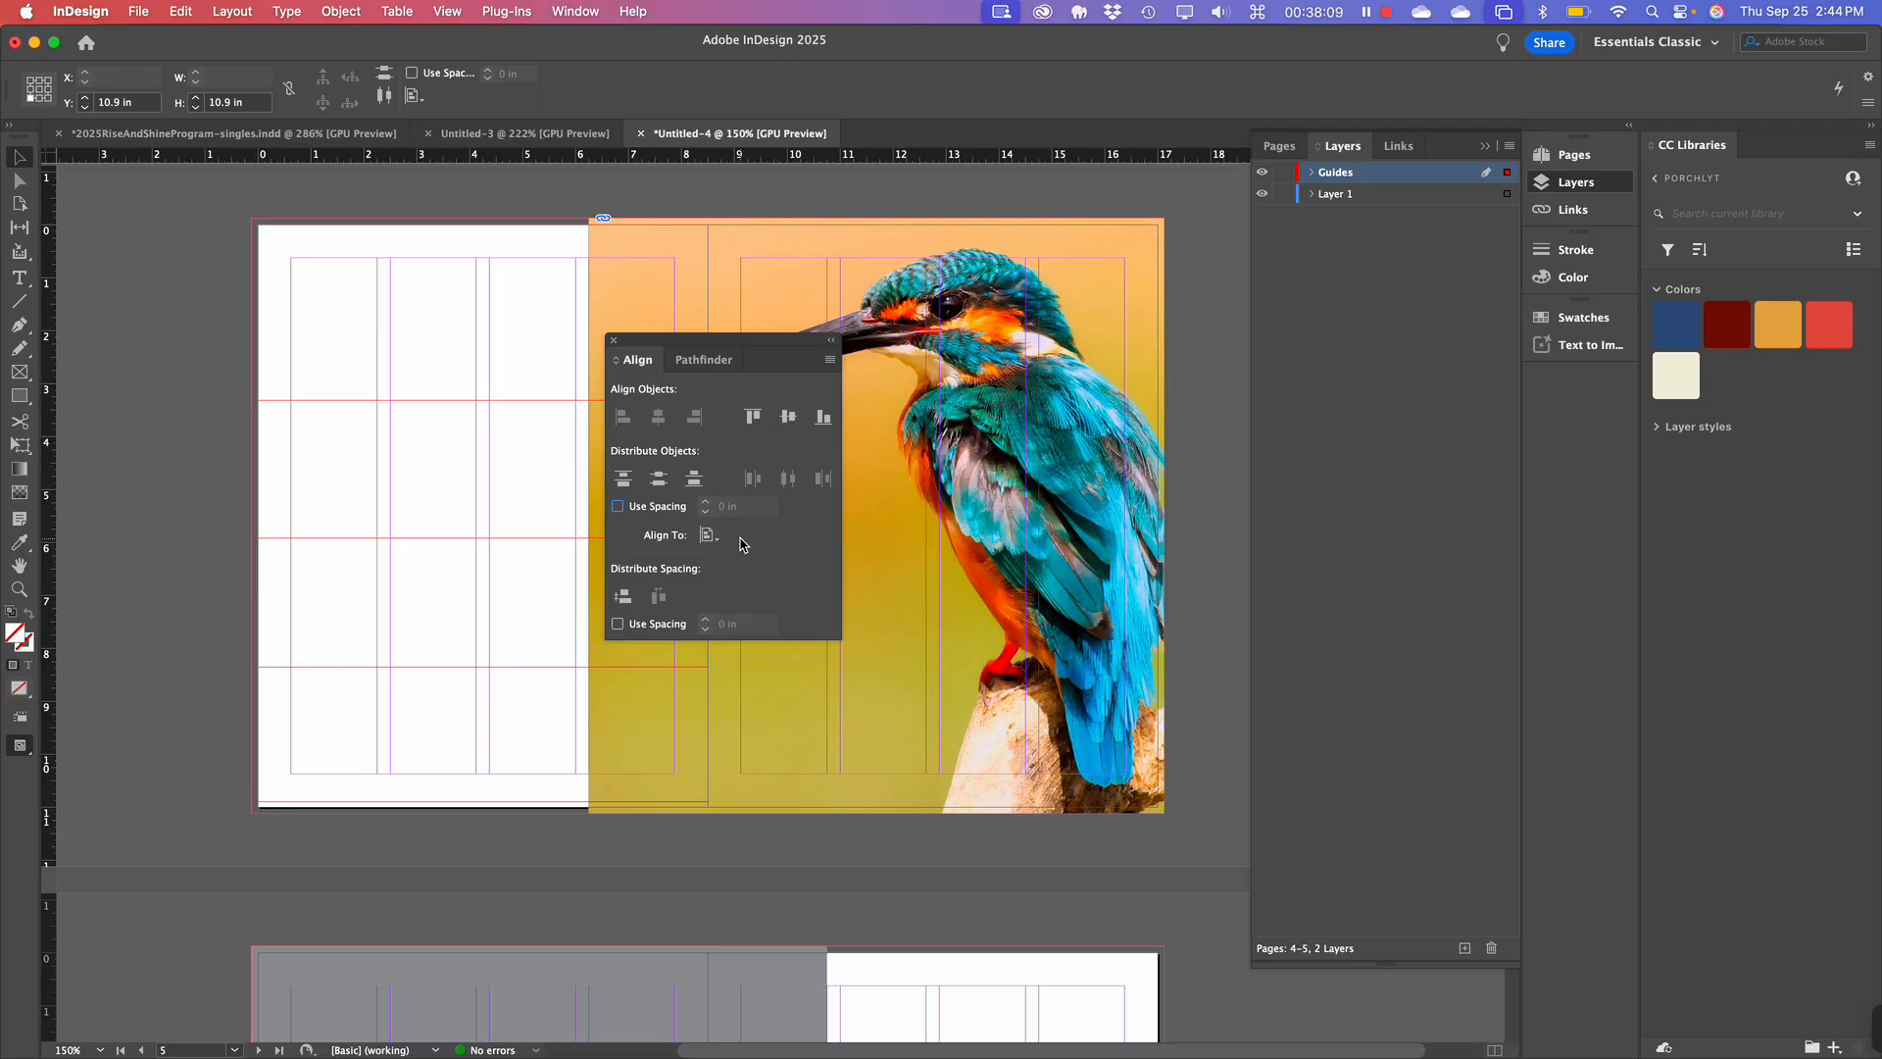
pyautogui.click(658, 479)
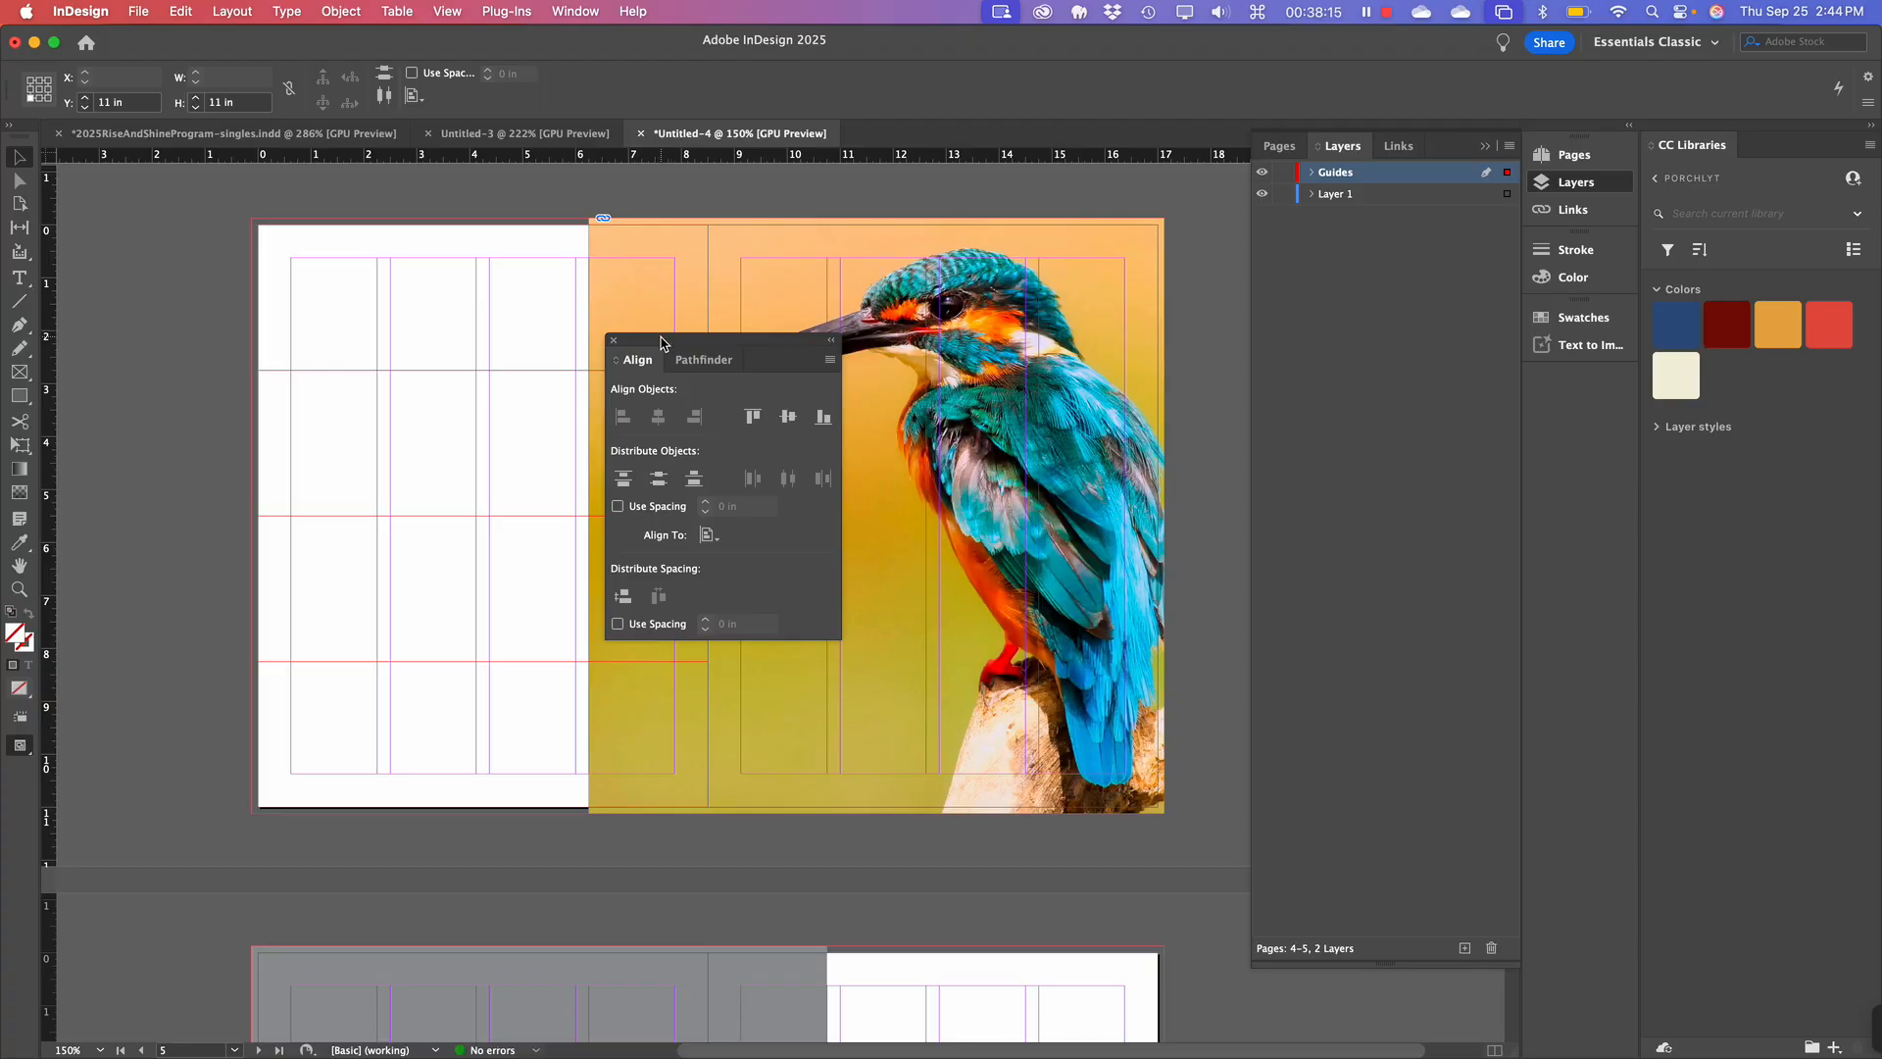
pyautogui.moveTo(656, 349); pyautogui.dragTo(1059, 600)
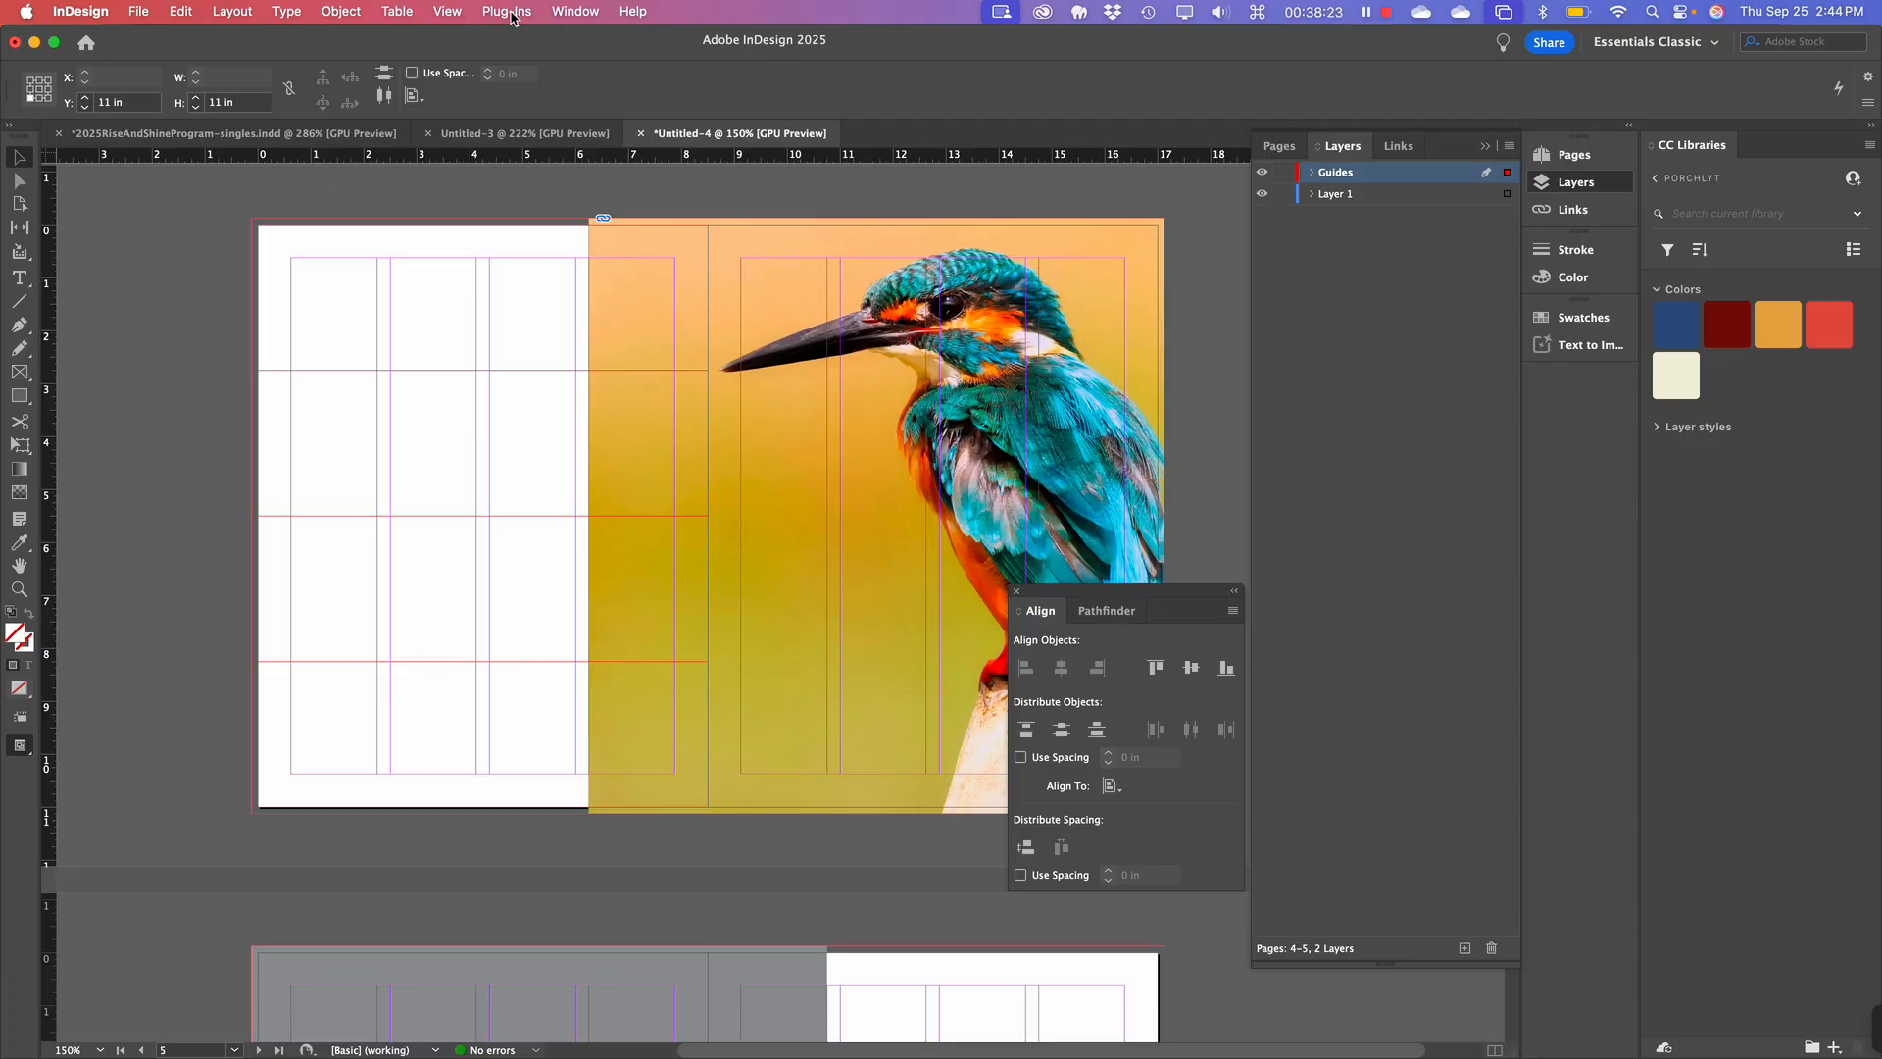
# Lock the guides via View > Grids & Guides > Lock Guides.
pyautogui.click(568, 9)
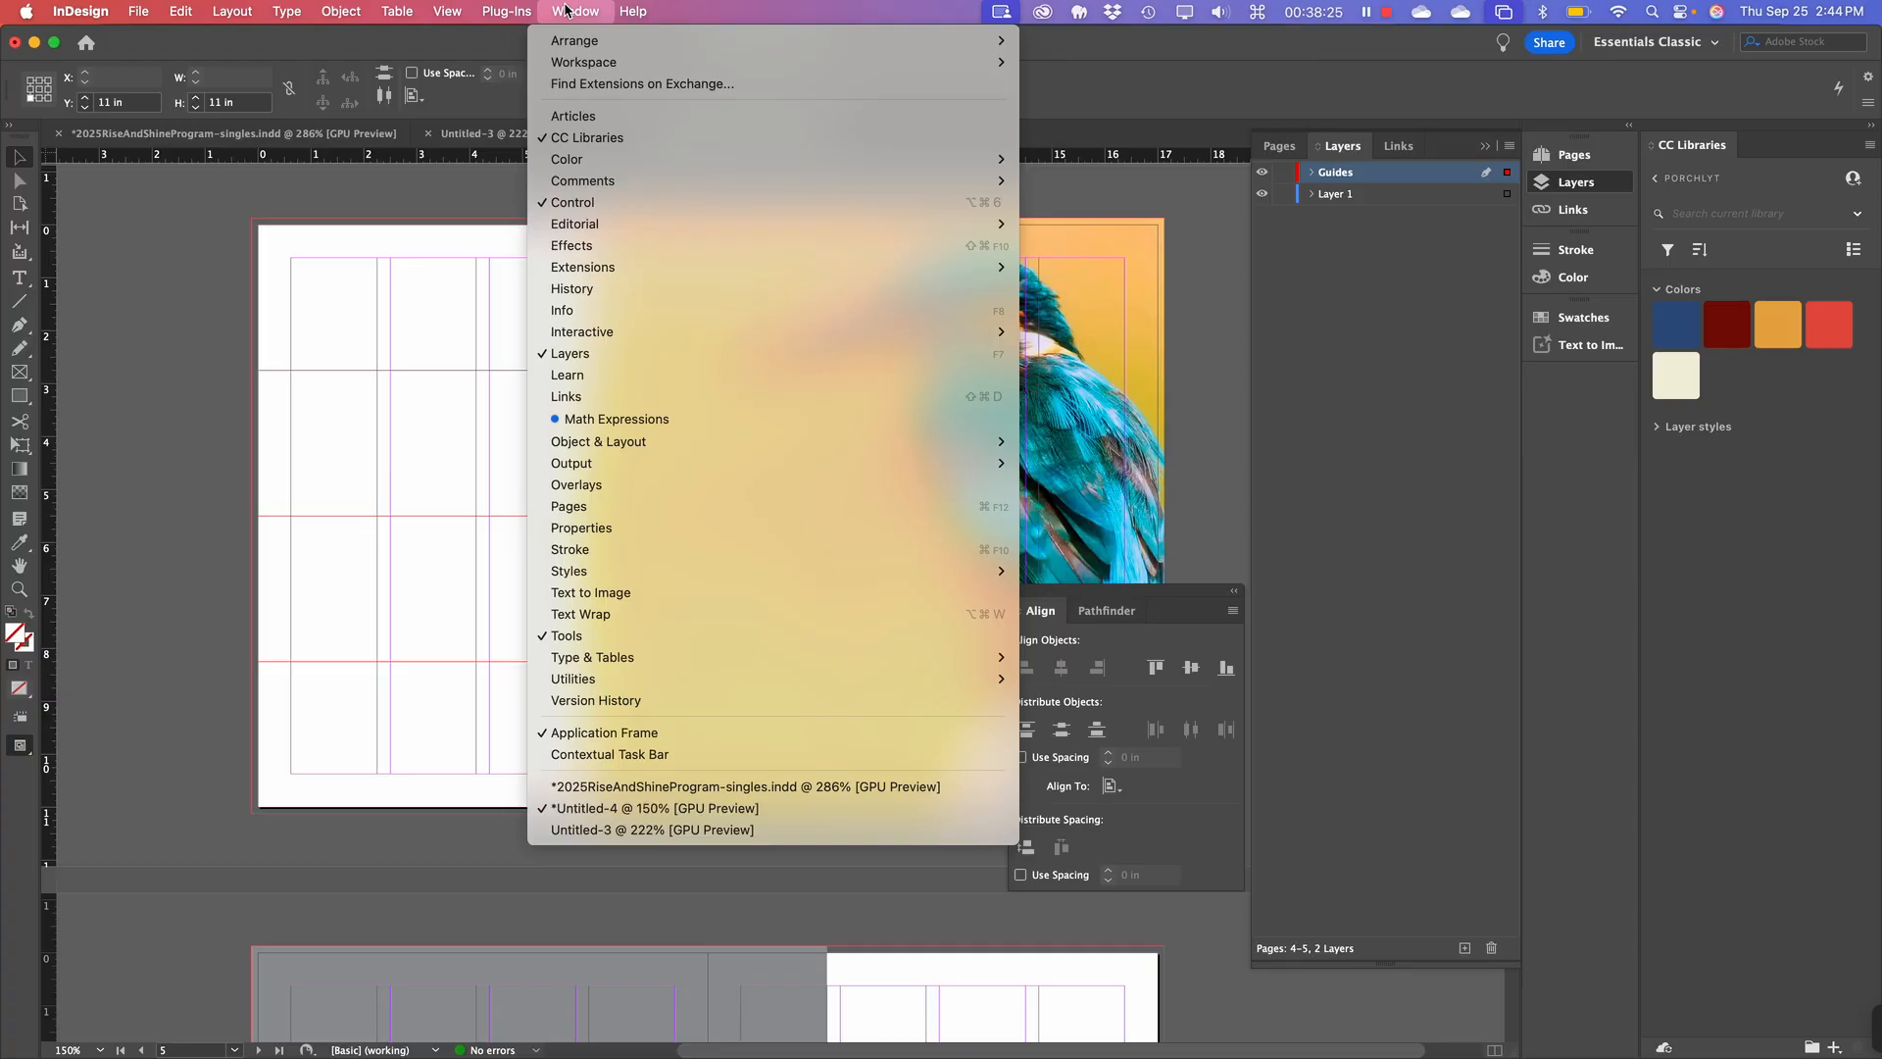
pyautogui.moveTo(453, 10)
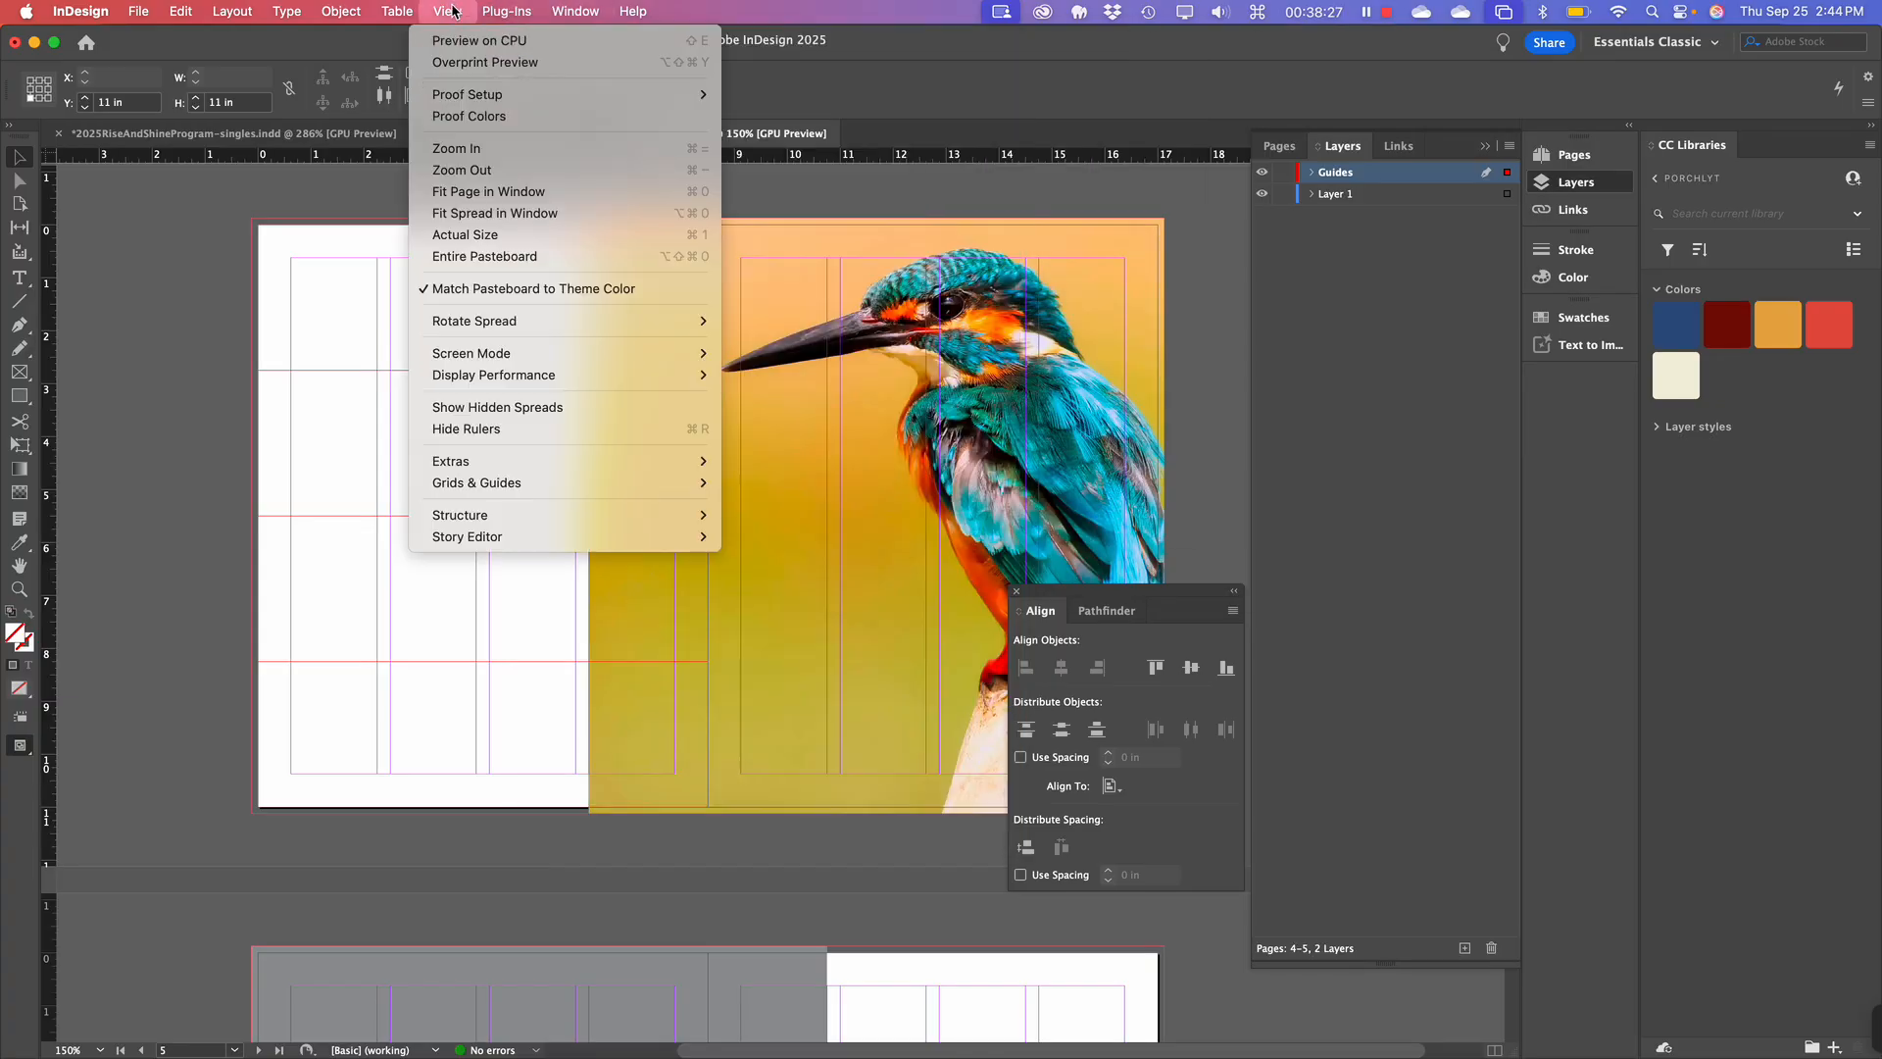
pyautogui.moveTo(527, 484)
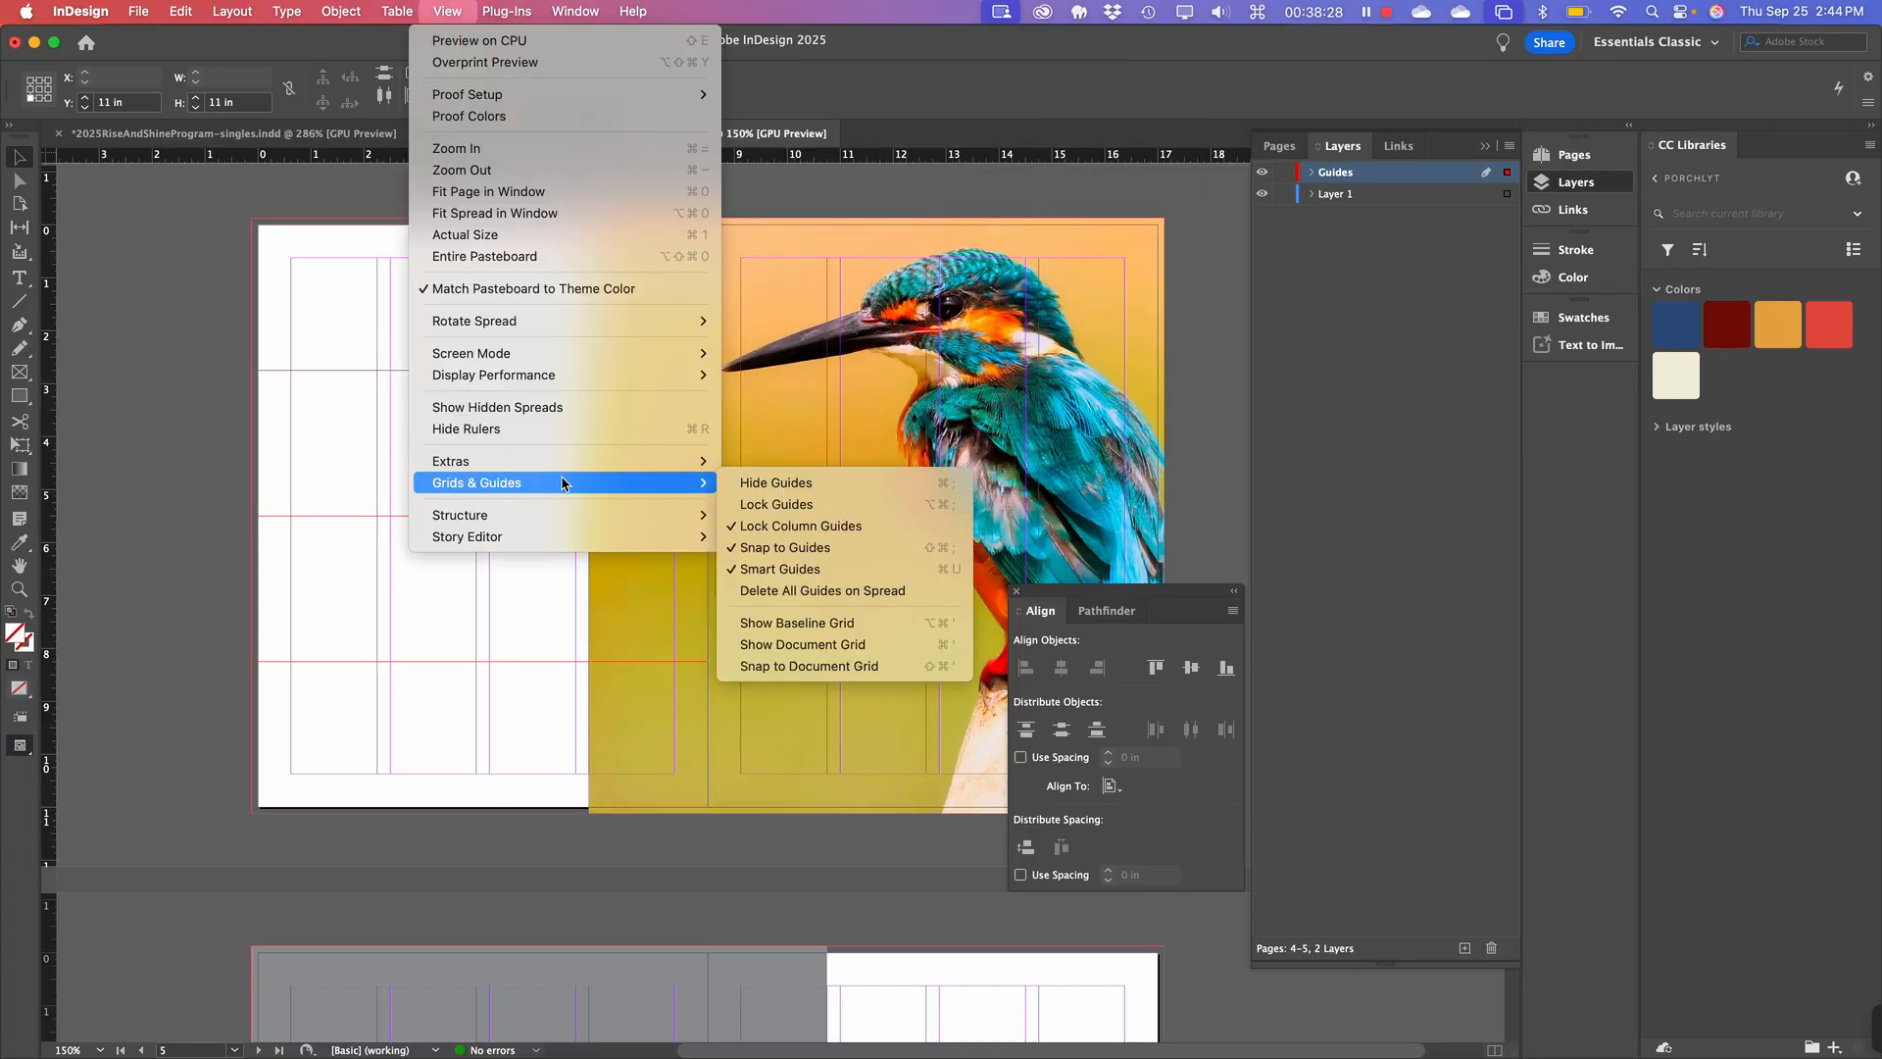
pyautogui.click(748, 504)
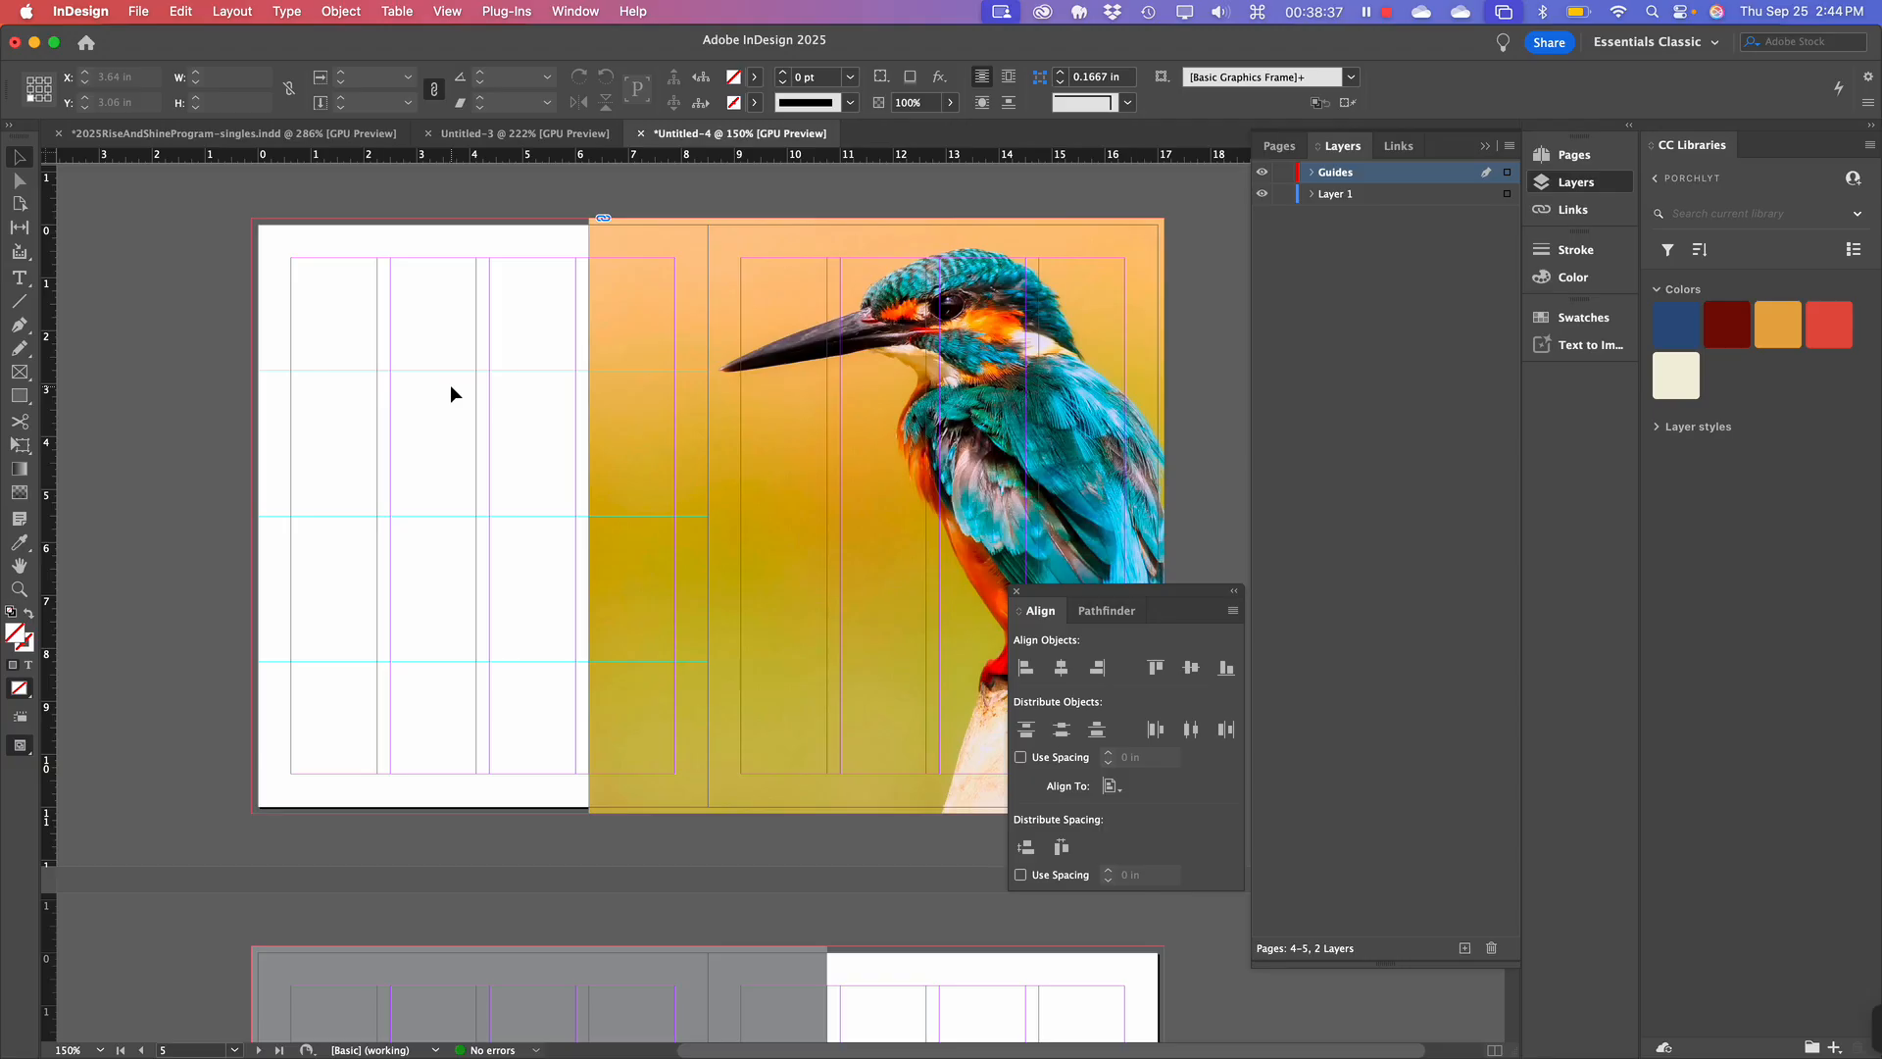
pyautogui.scroll(1, 321, 331)
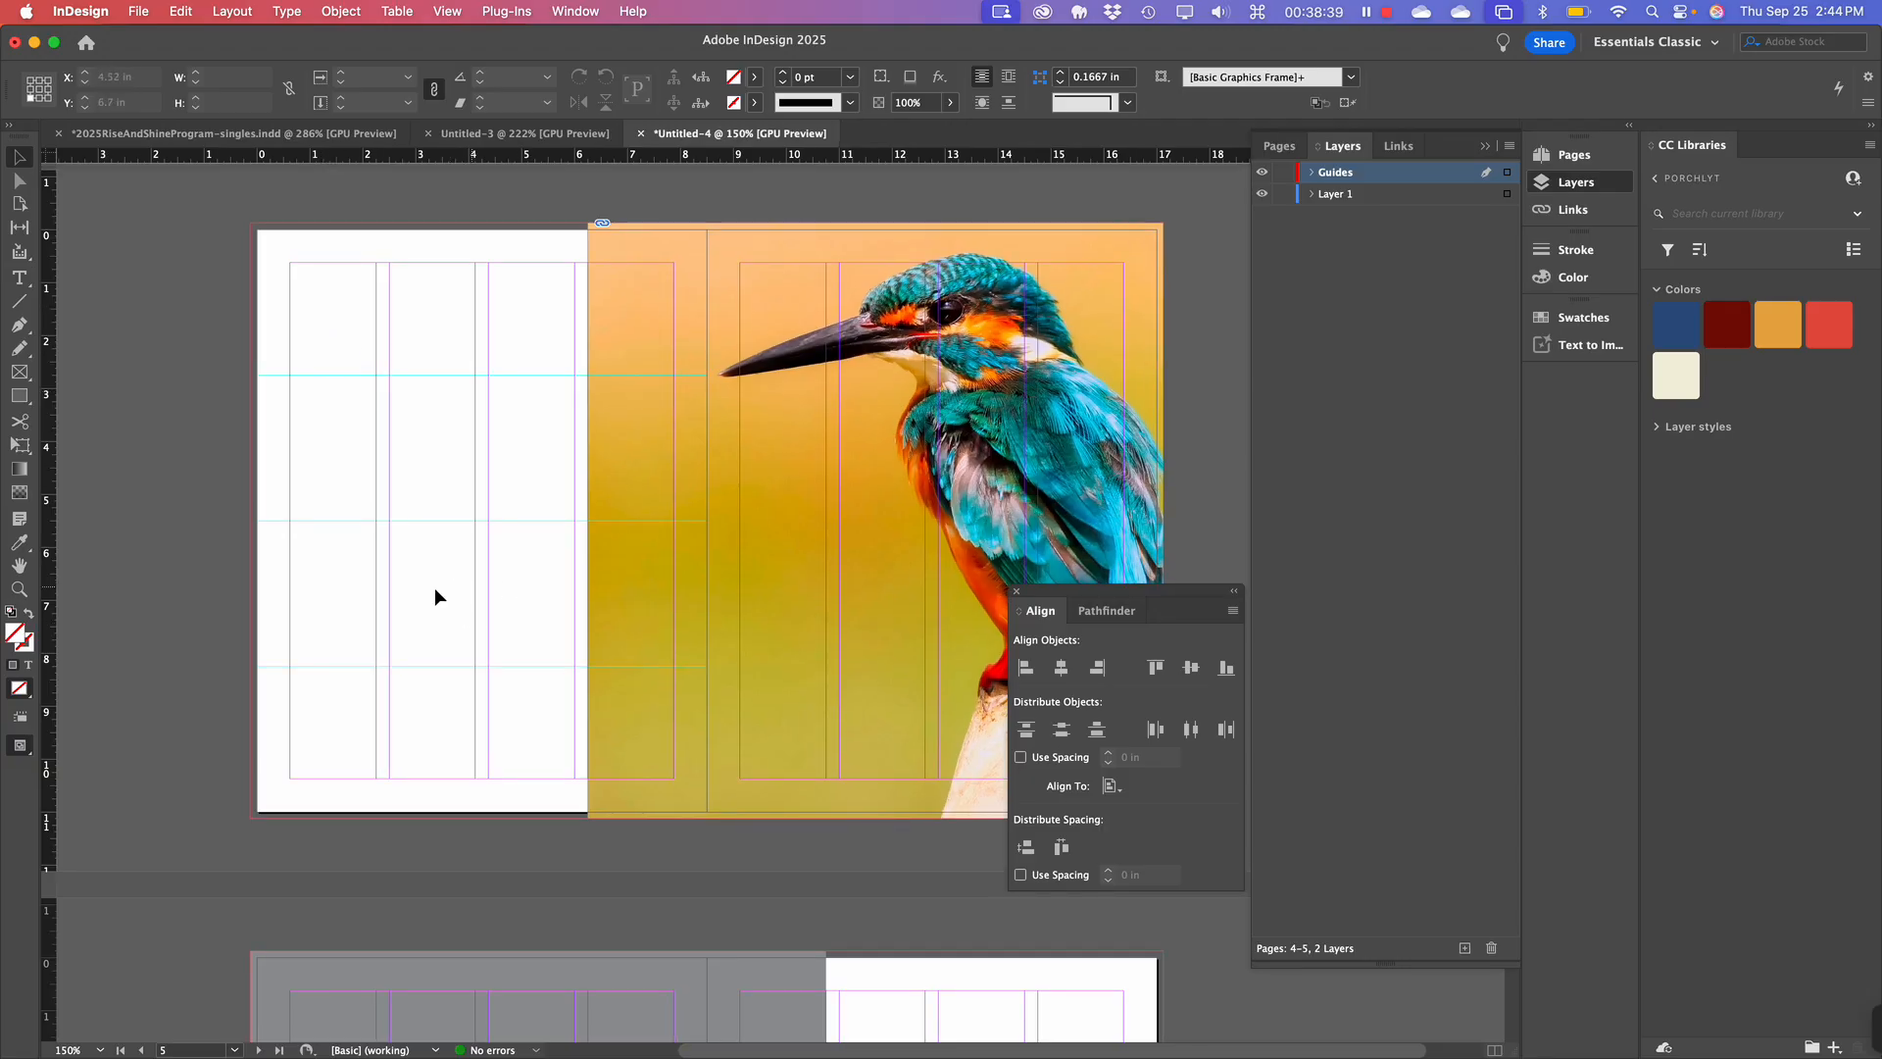
# Draw a text frame in the lower half of page 4 and fill it with placeholder text.
pyautogui.click(18, 277)
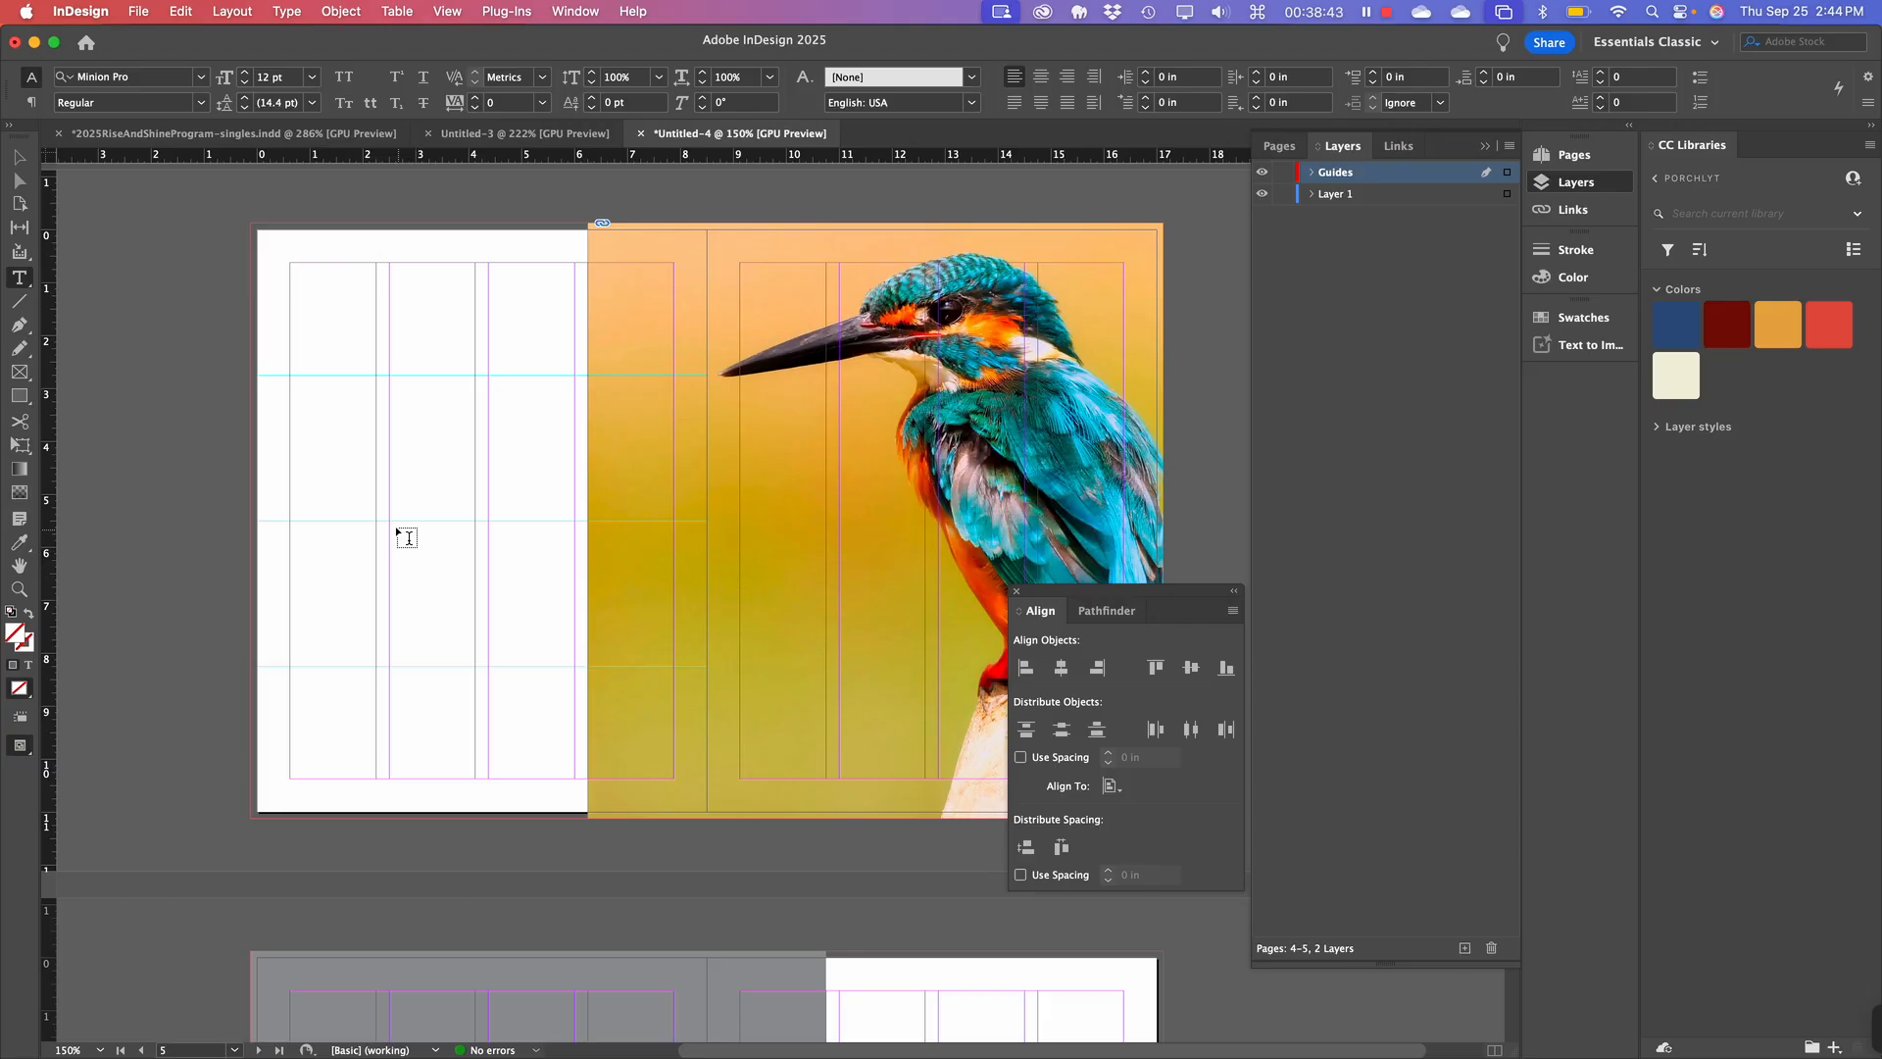
pyautogui.moveTo(391, 522); pyautogui.dragTo(573, 776)
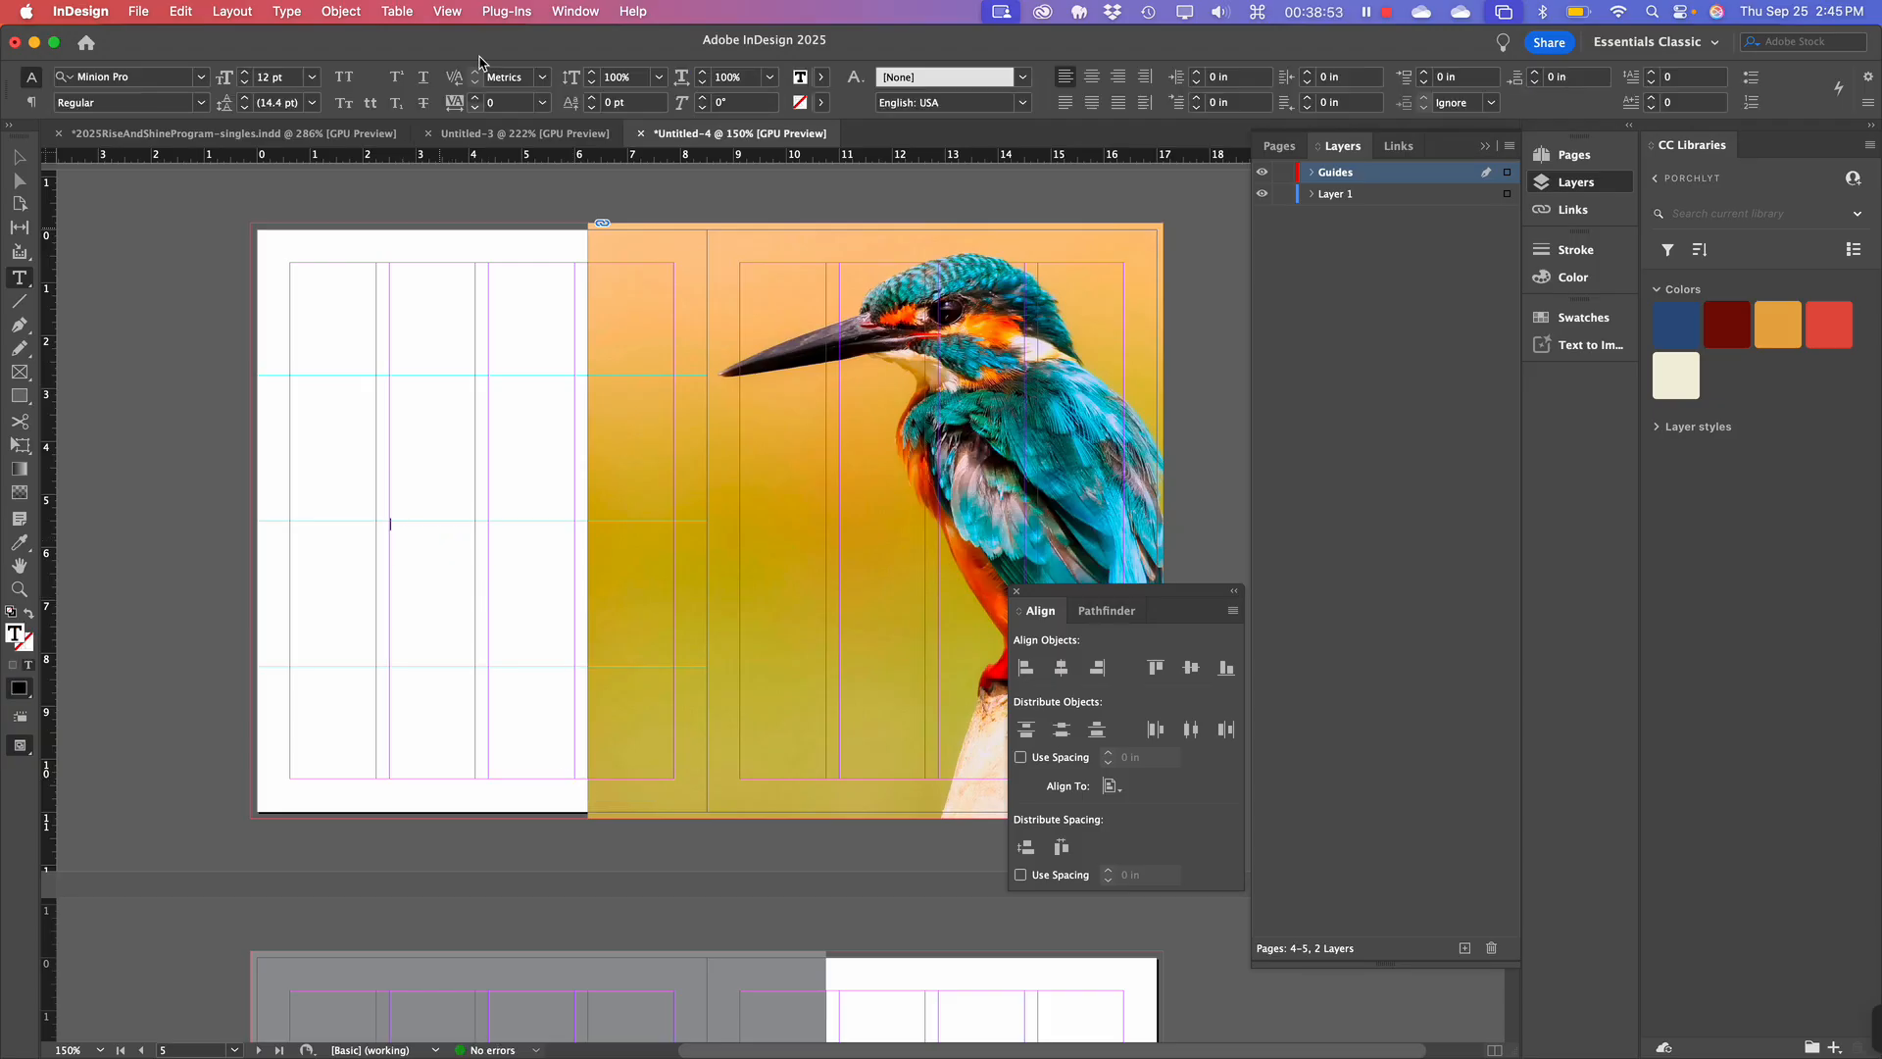
pyautogui.click(286, 12)
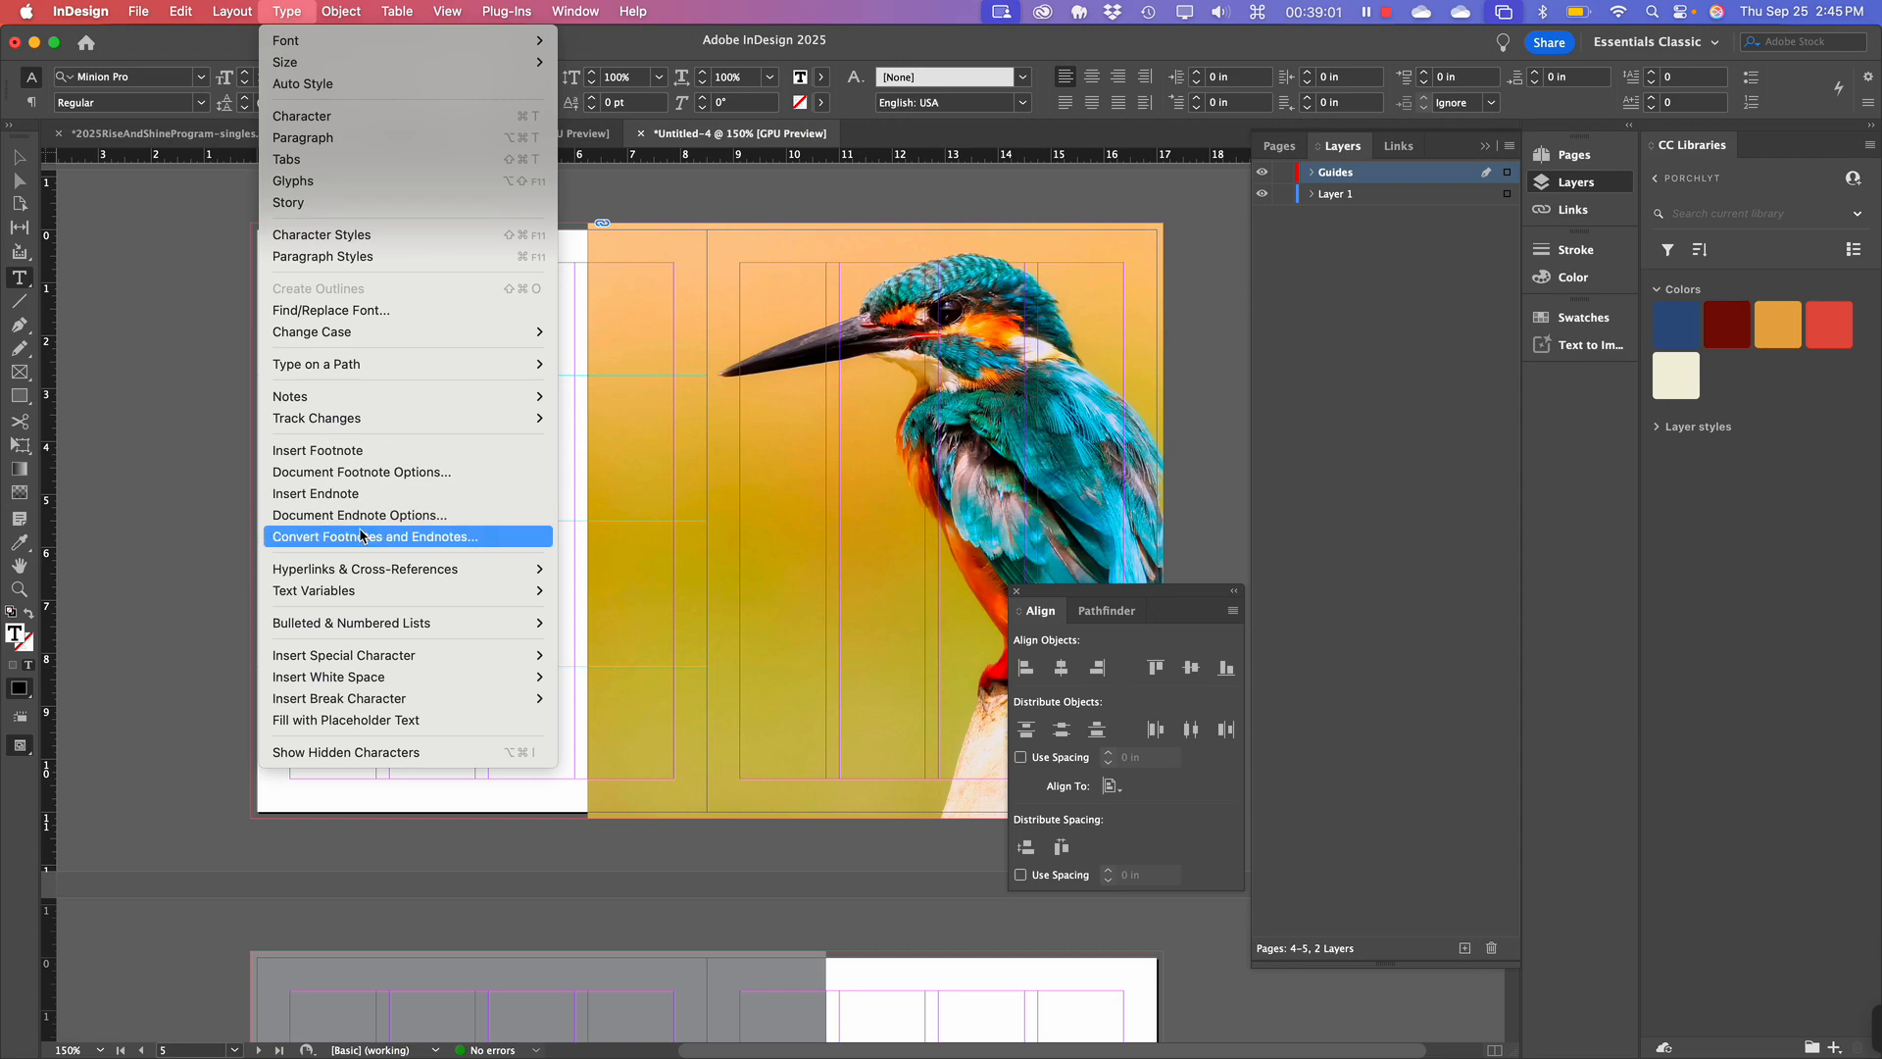
pyautogui.click(398, 722)
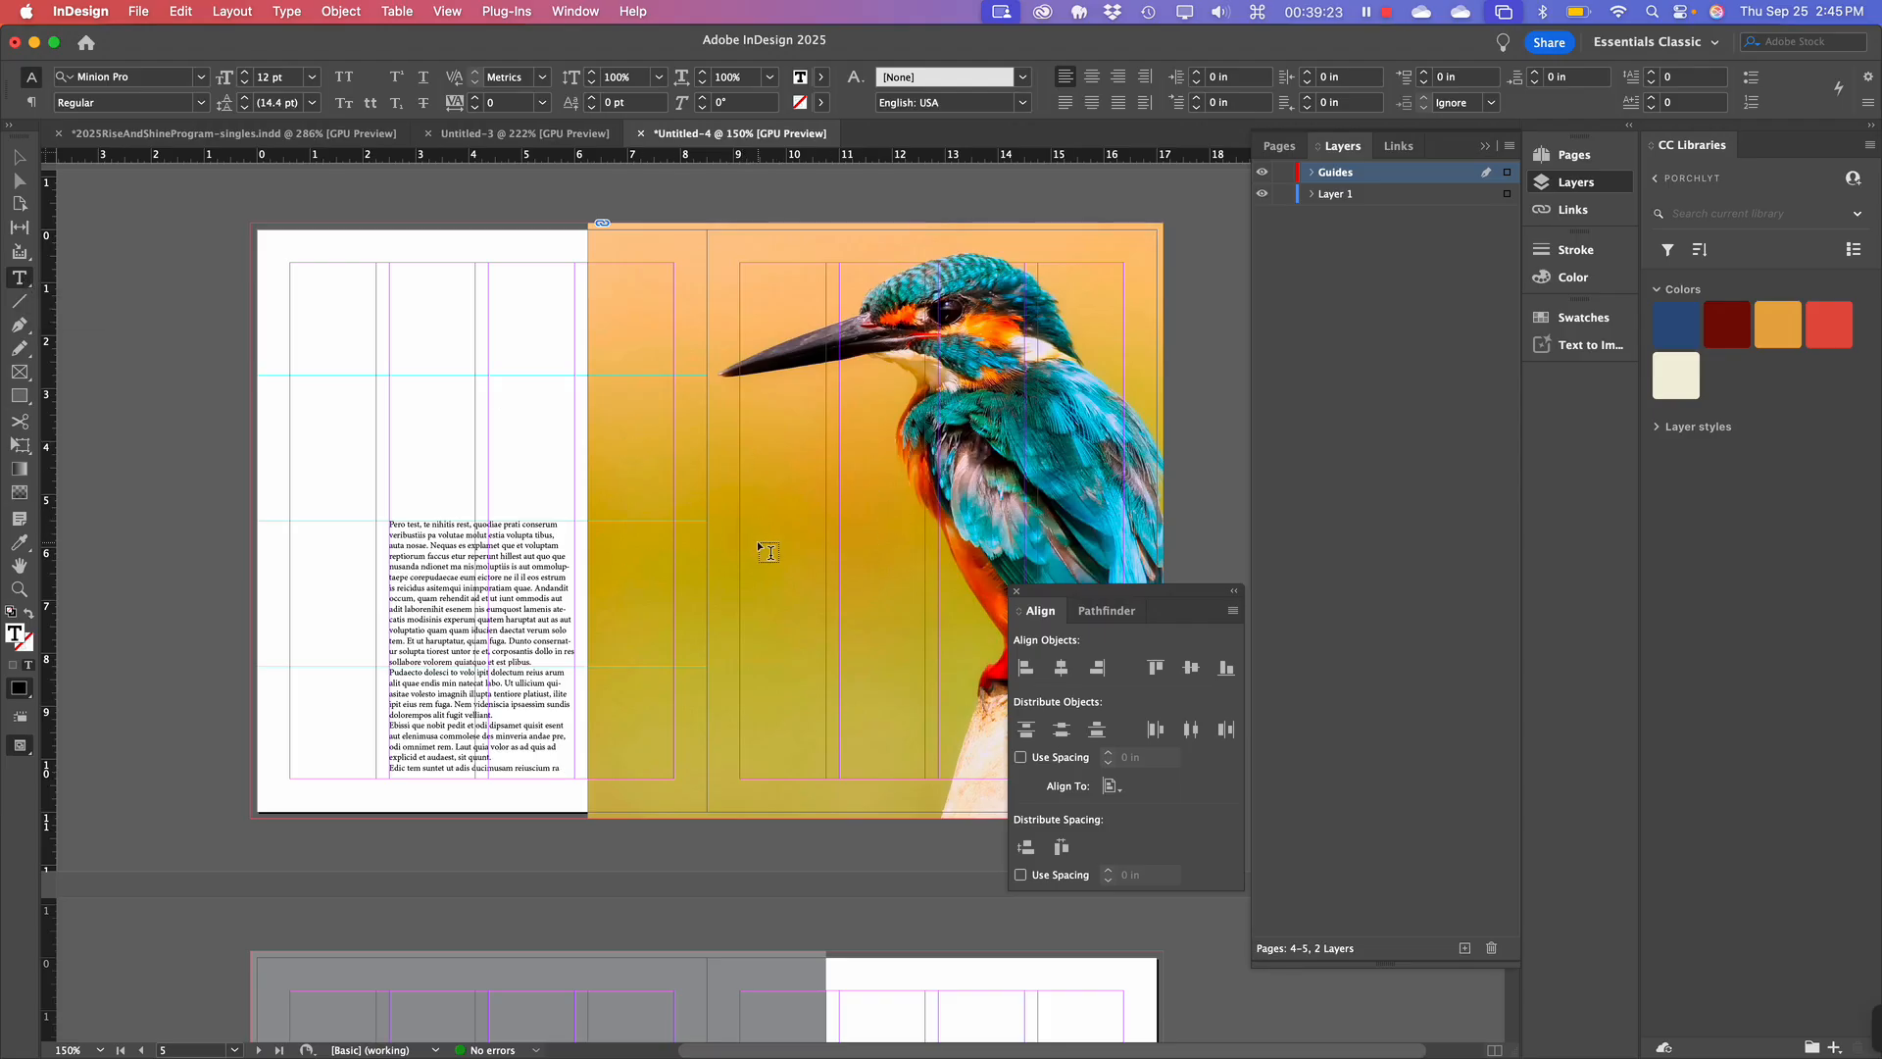
# Draw a narrow text frame on page 5 over the kingfisher photo, fill it with placeholder text, then deselect.
pyautogui.scroll(-2, 757, 540)
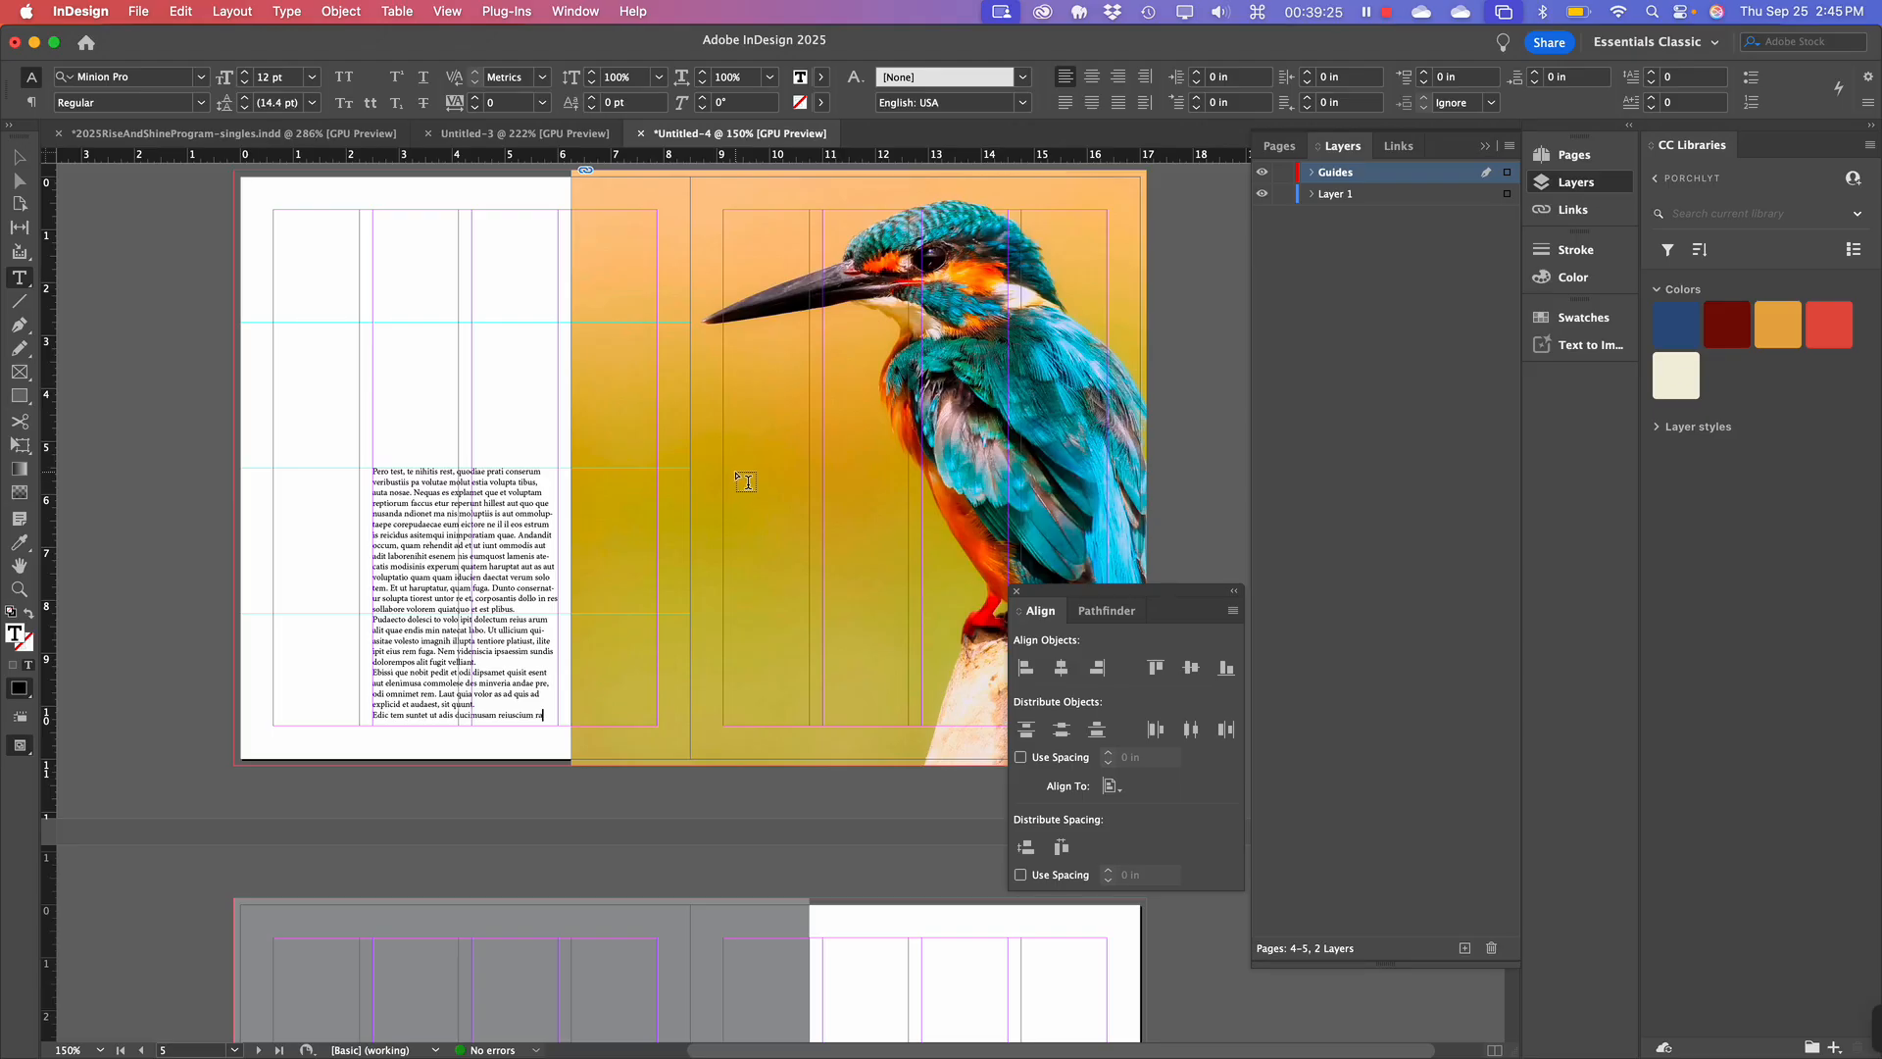
pyautogui.moveTo(724, 467); pyautogui.dragTo(807, 711)
pyautogui.click(232, 9)
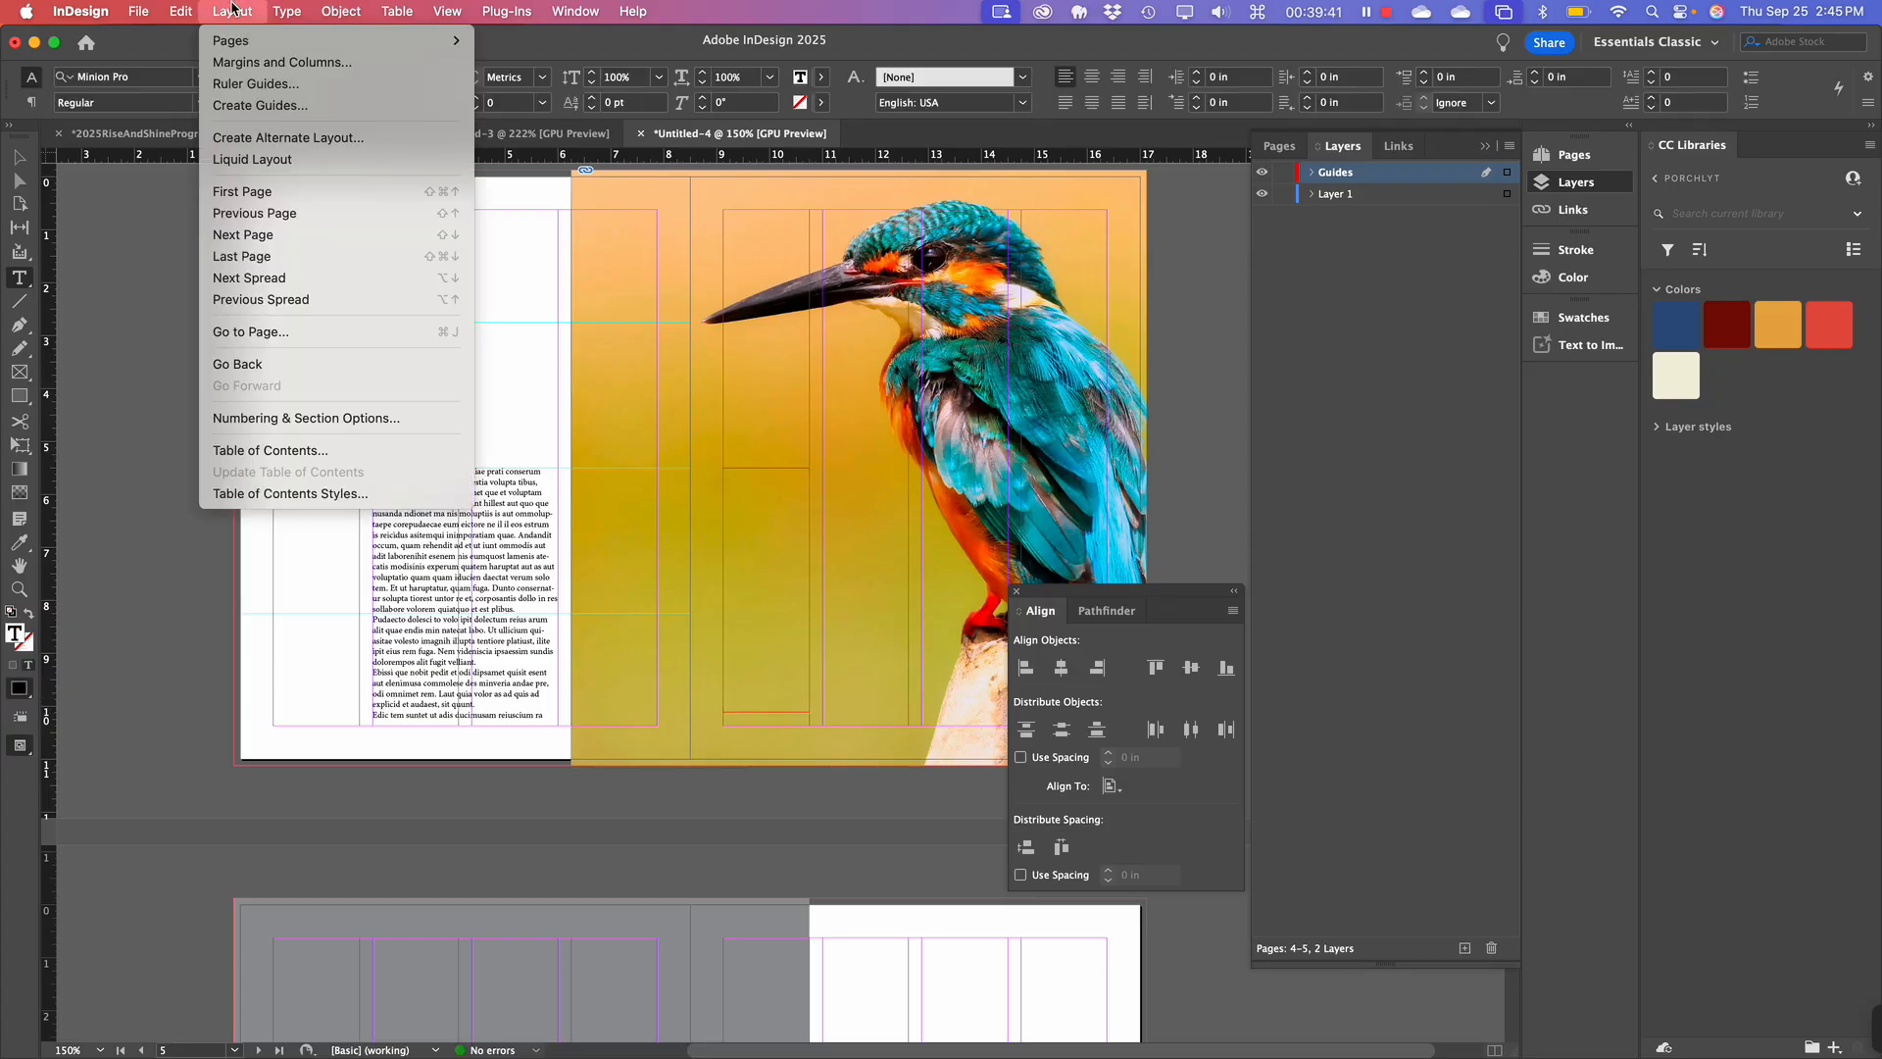
pyautogui.moveTo(287, 11)
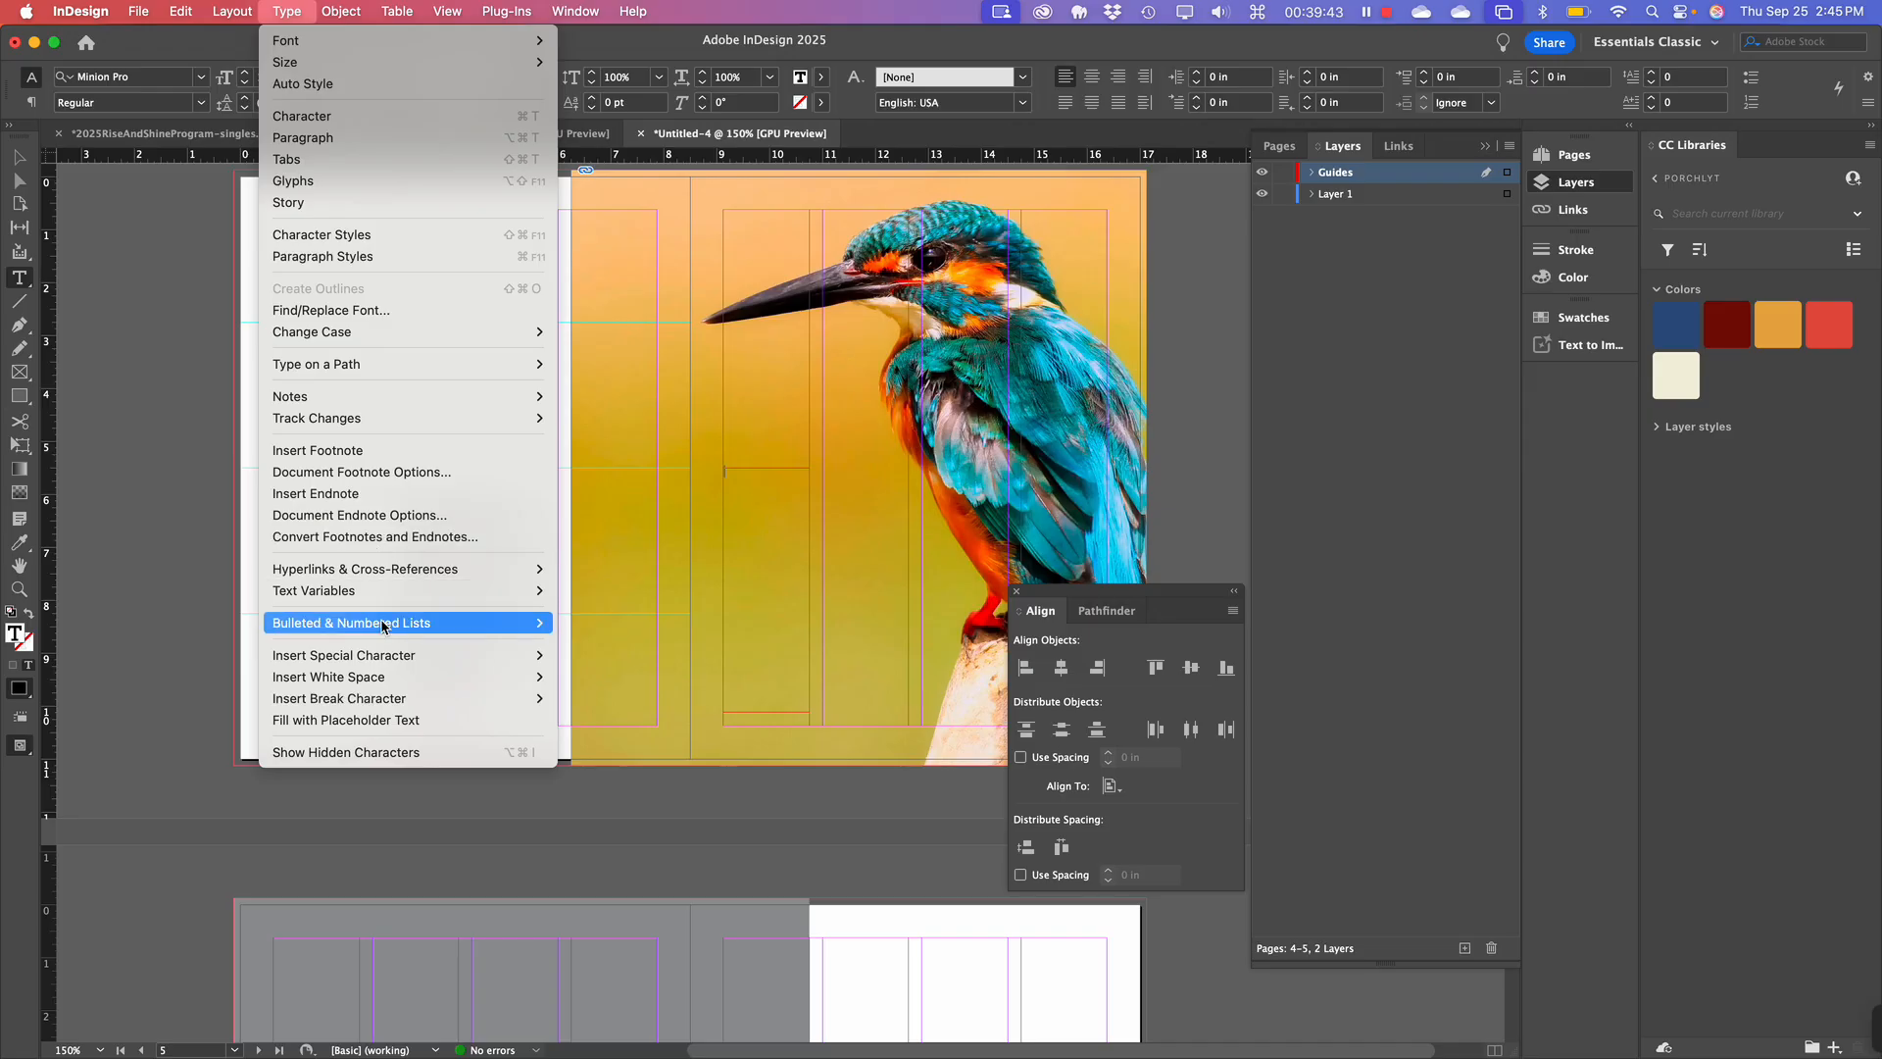
pyautogui.click(382, 720)
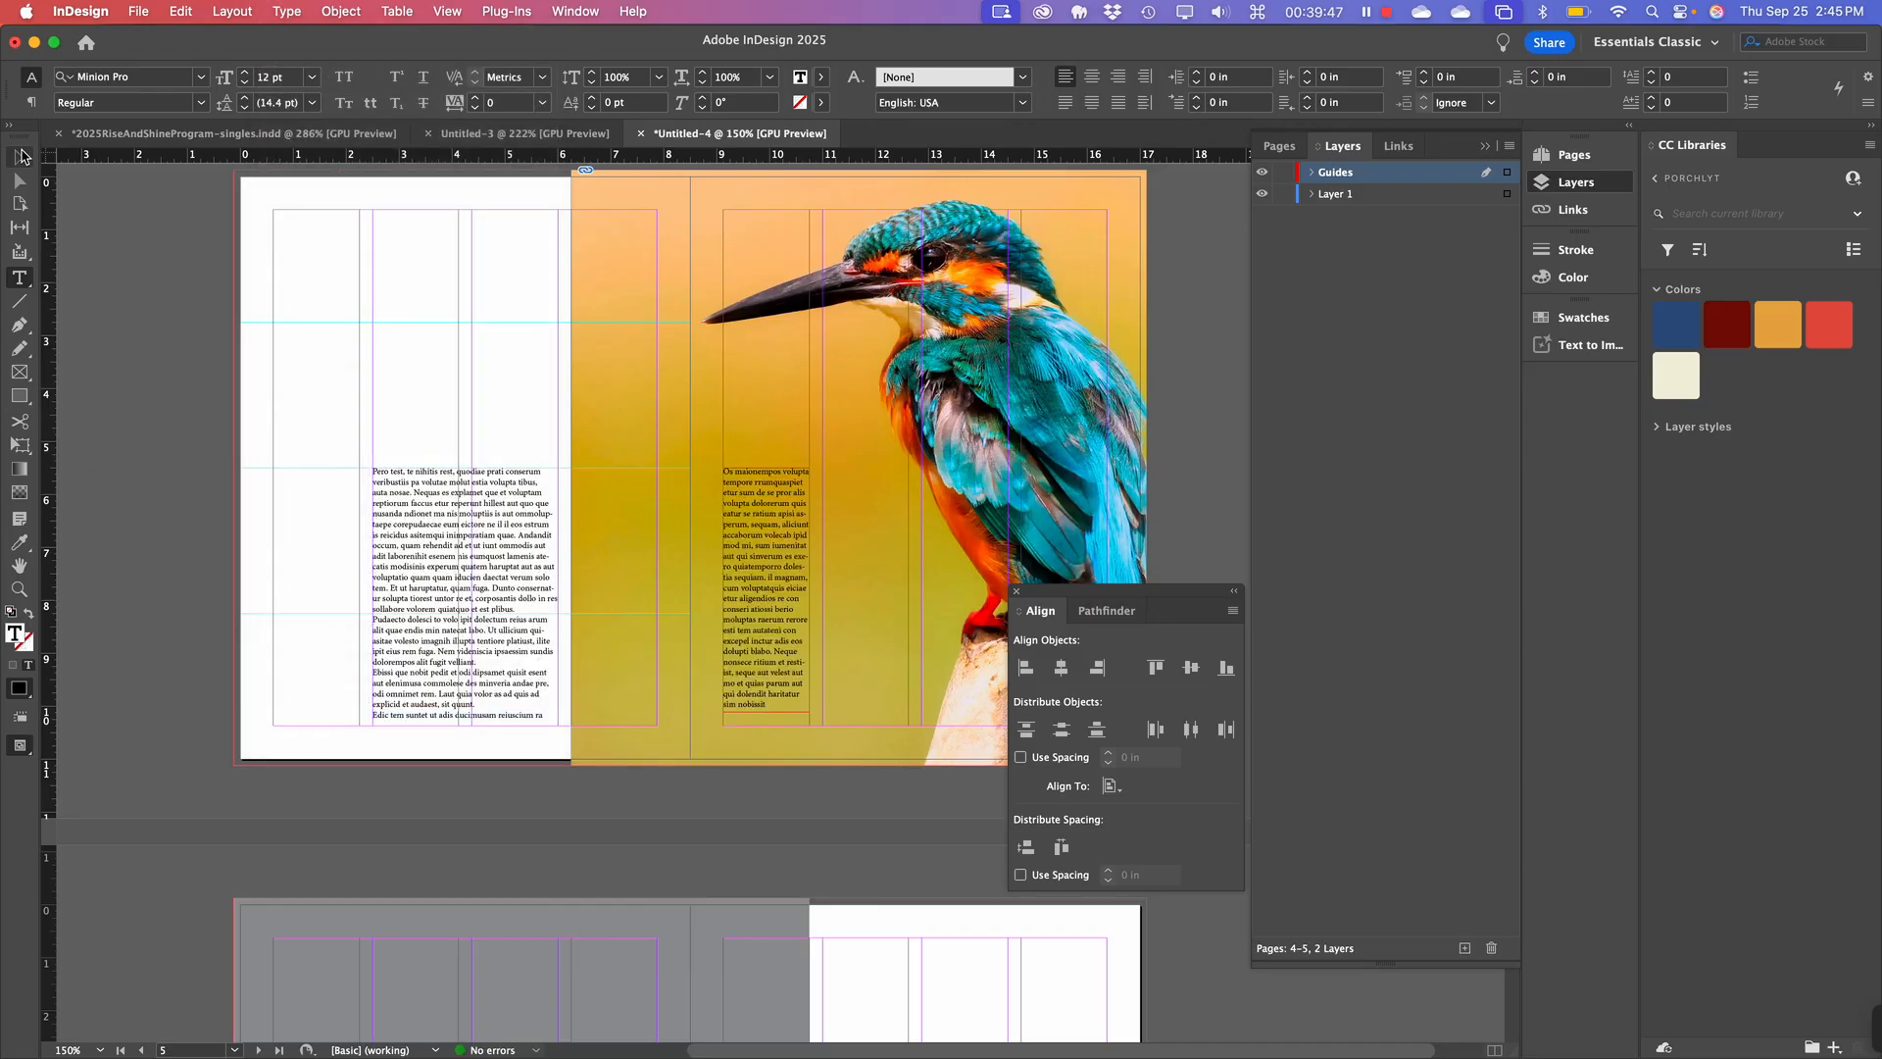
pyautogui.click(20, 158)
pyautogui.click(356, 335)
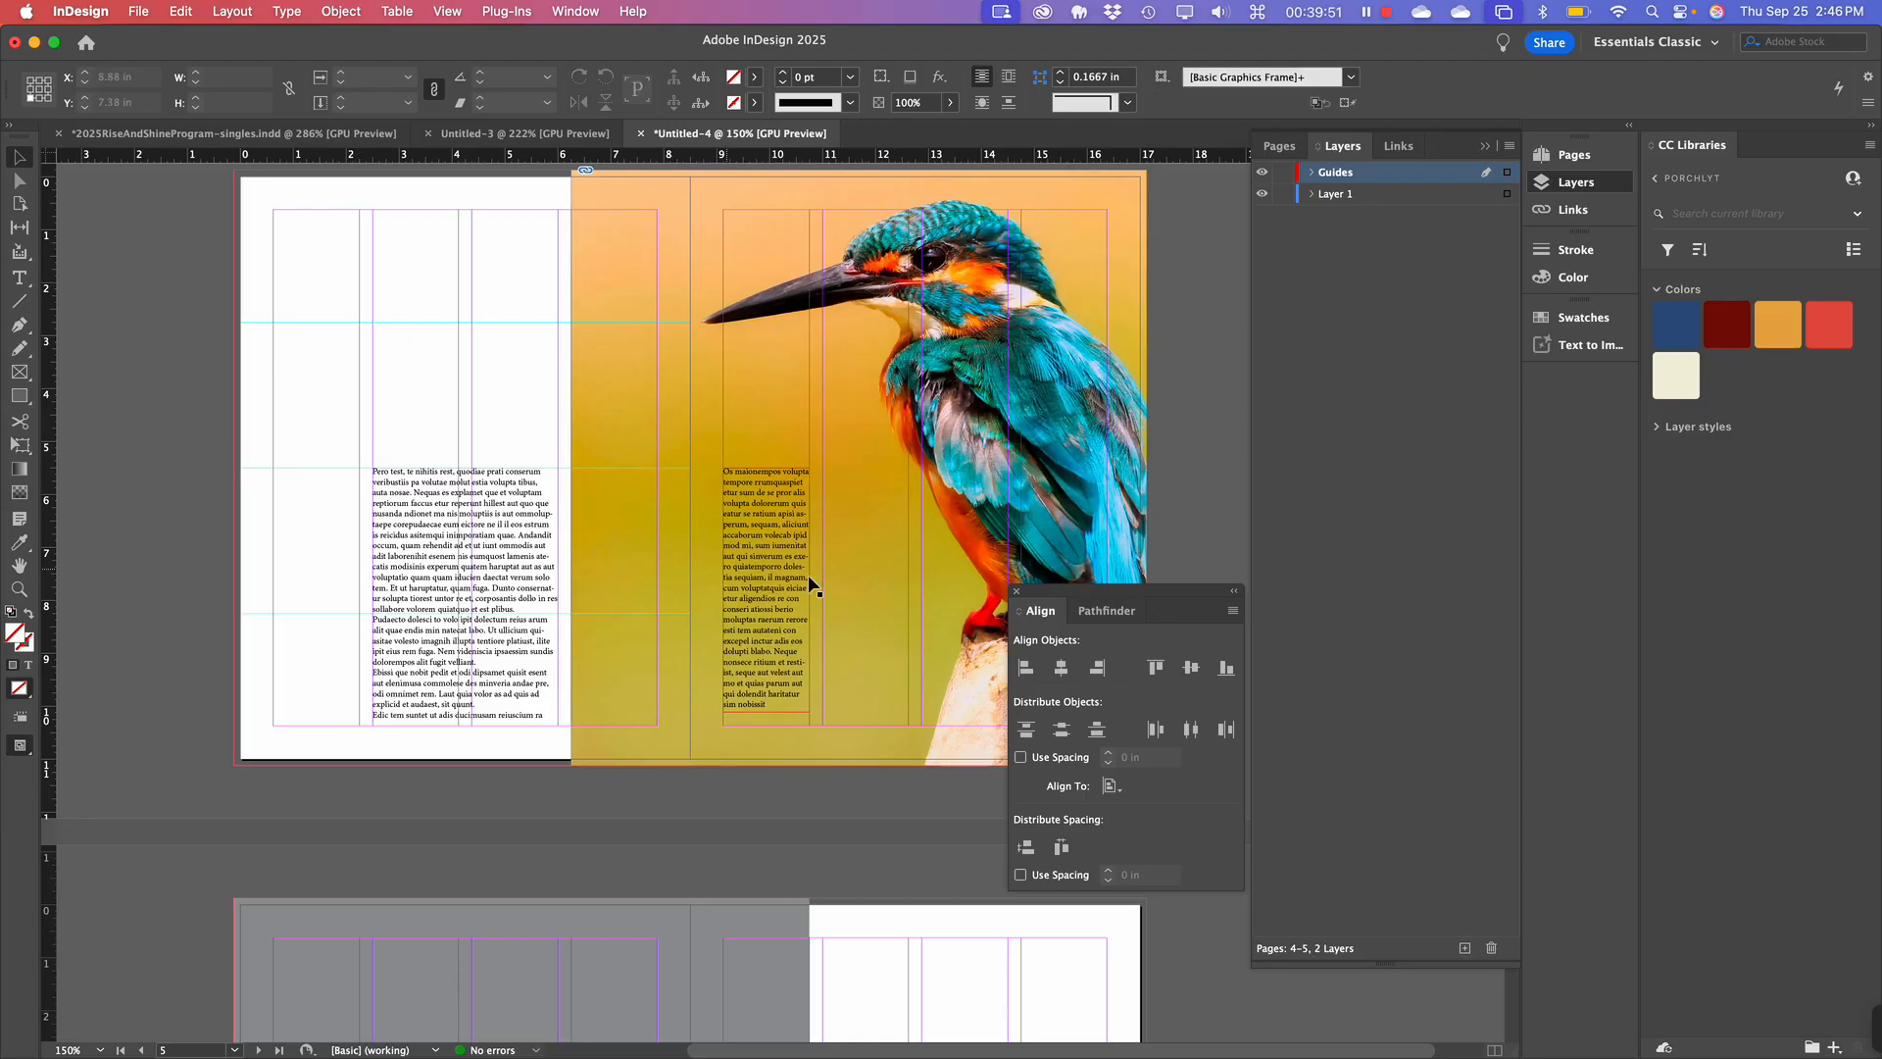
# Try widening the right text frame to 3.5 in, undo it, then switch to Preview screen mode.
pyautogui.click(785, 585)
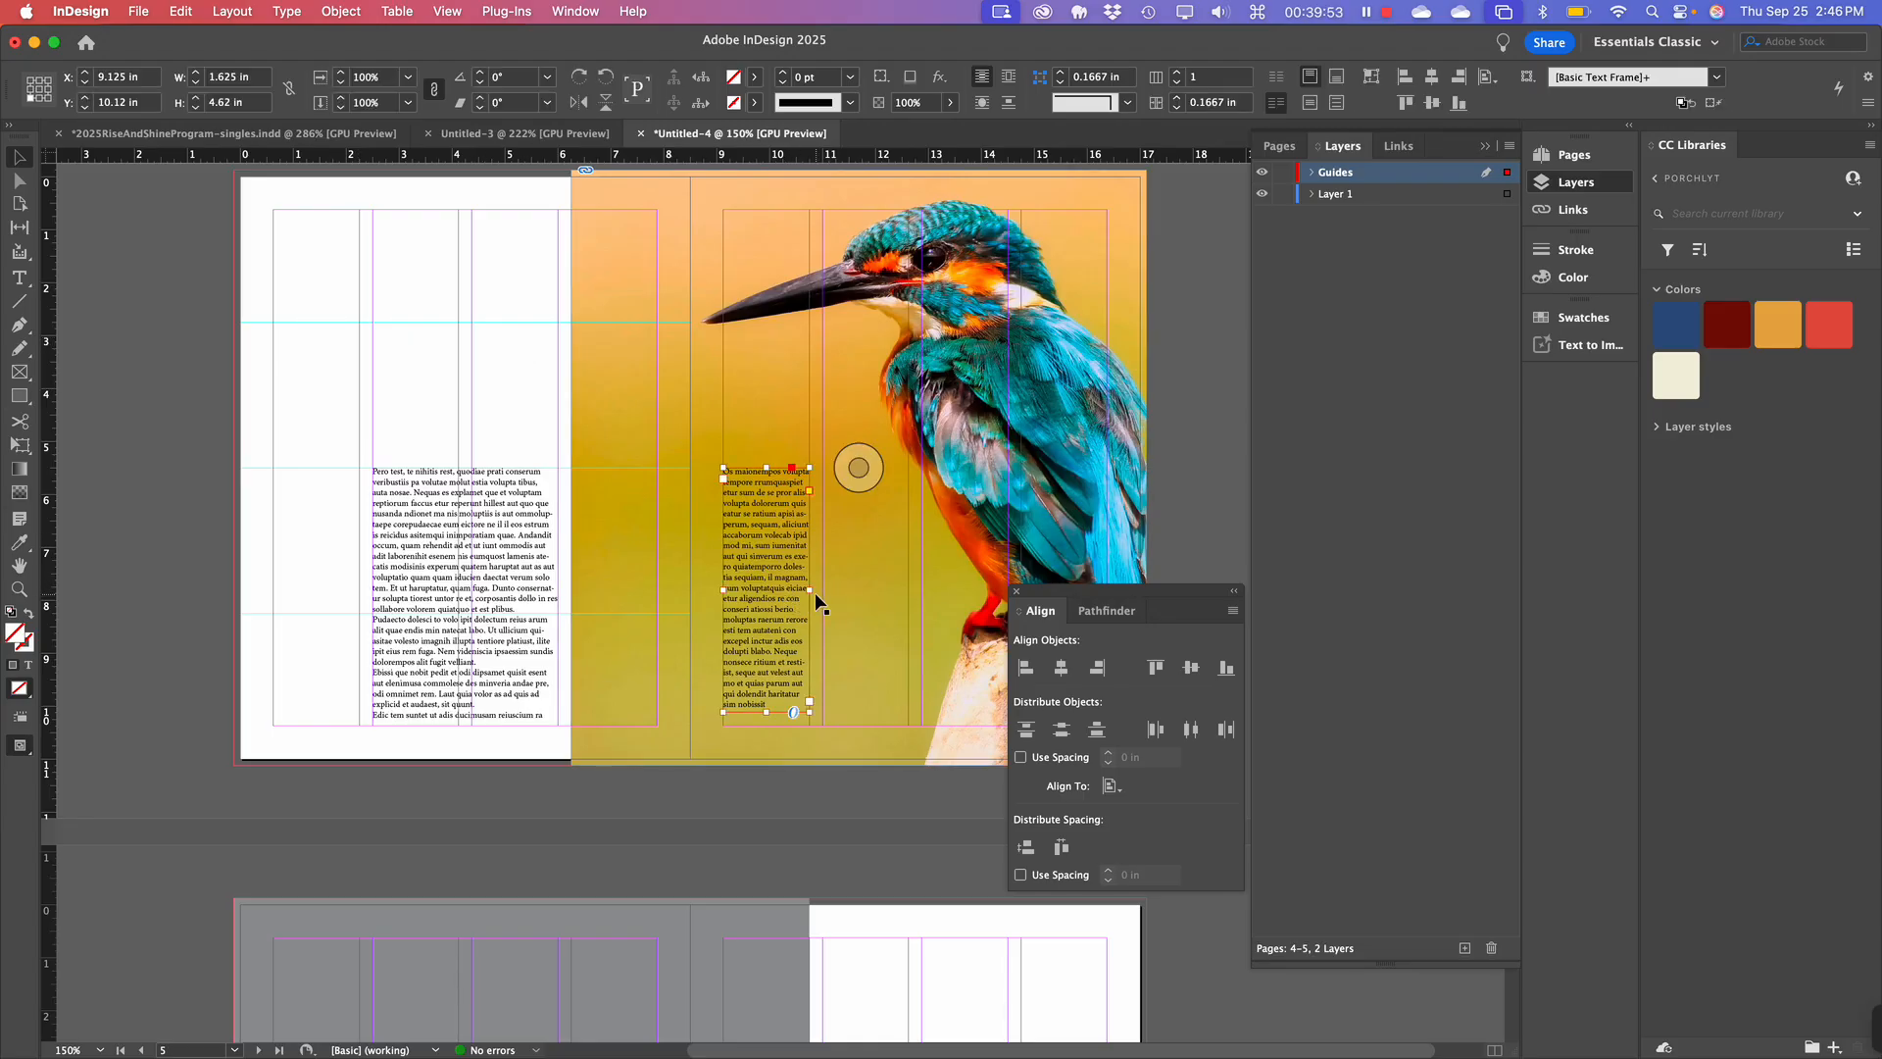
pyautogui.moveTo(812, 588); pyautogui.dragTo(910, 591)
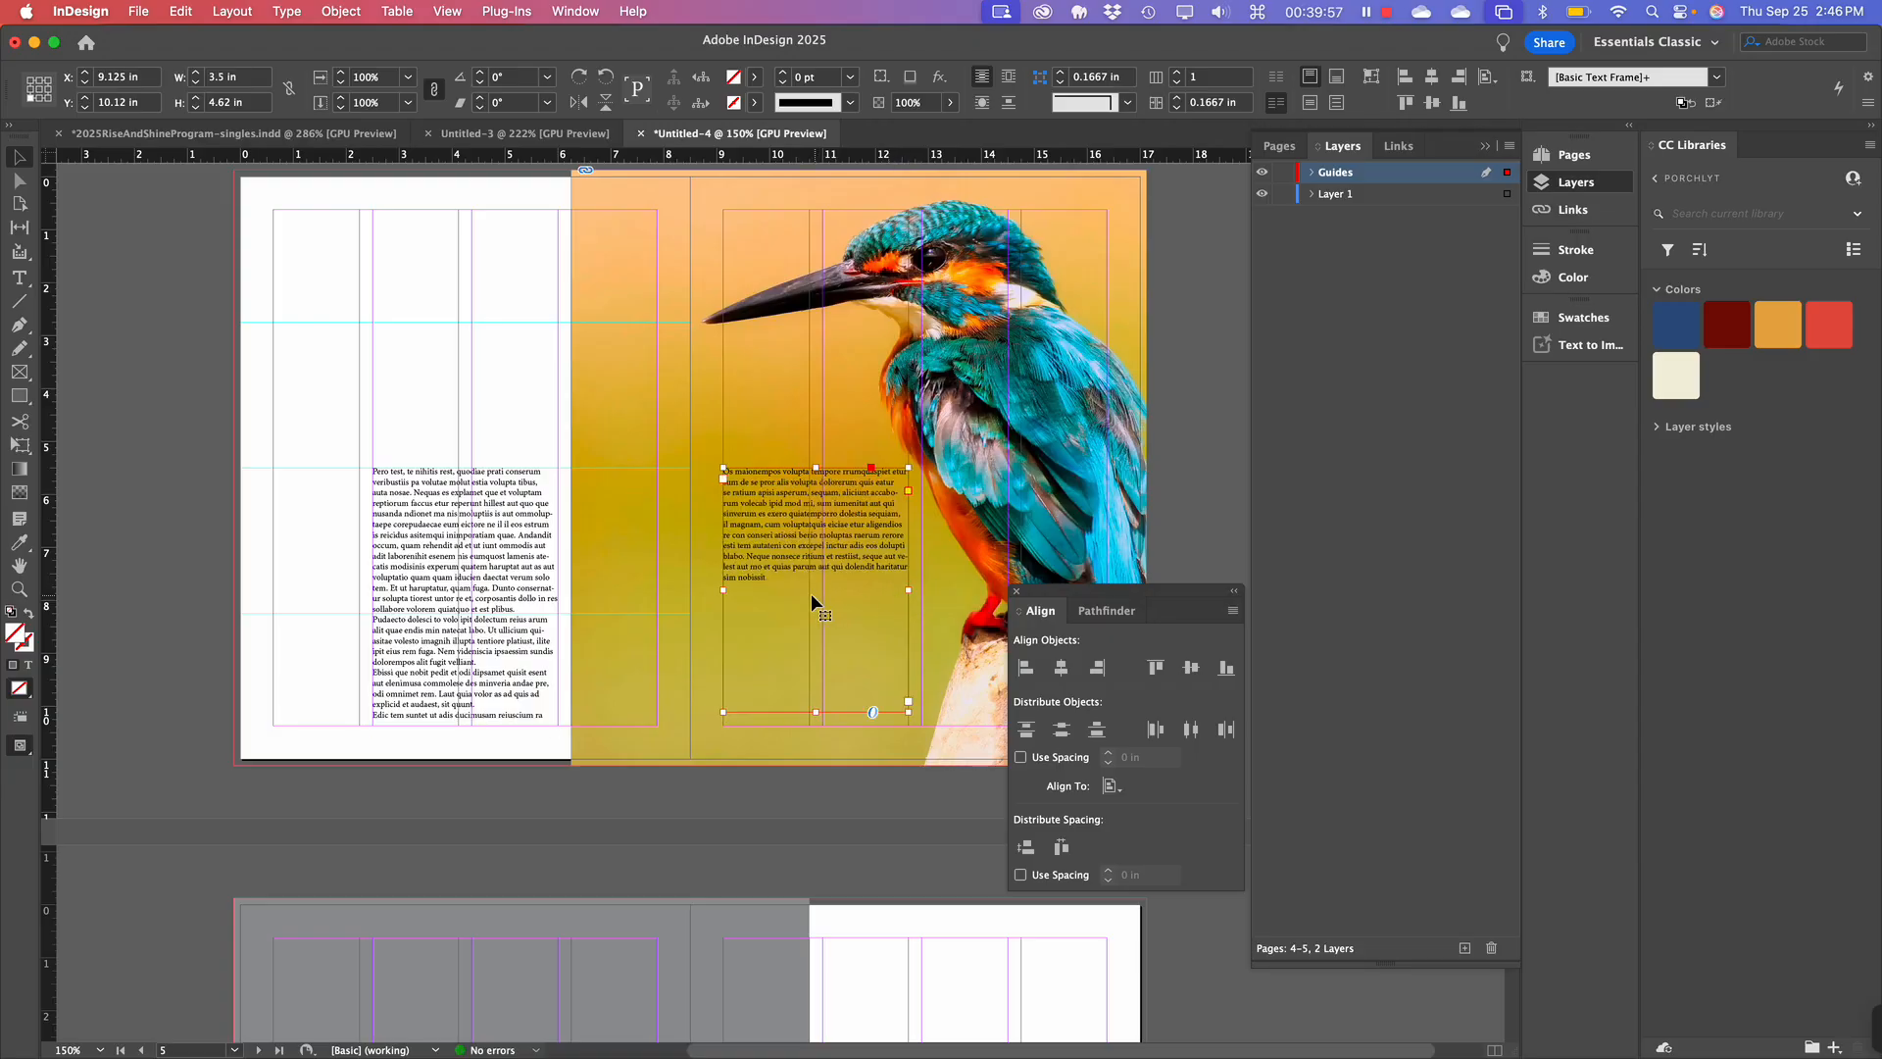
pyautogui.press('super+z')
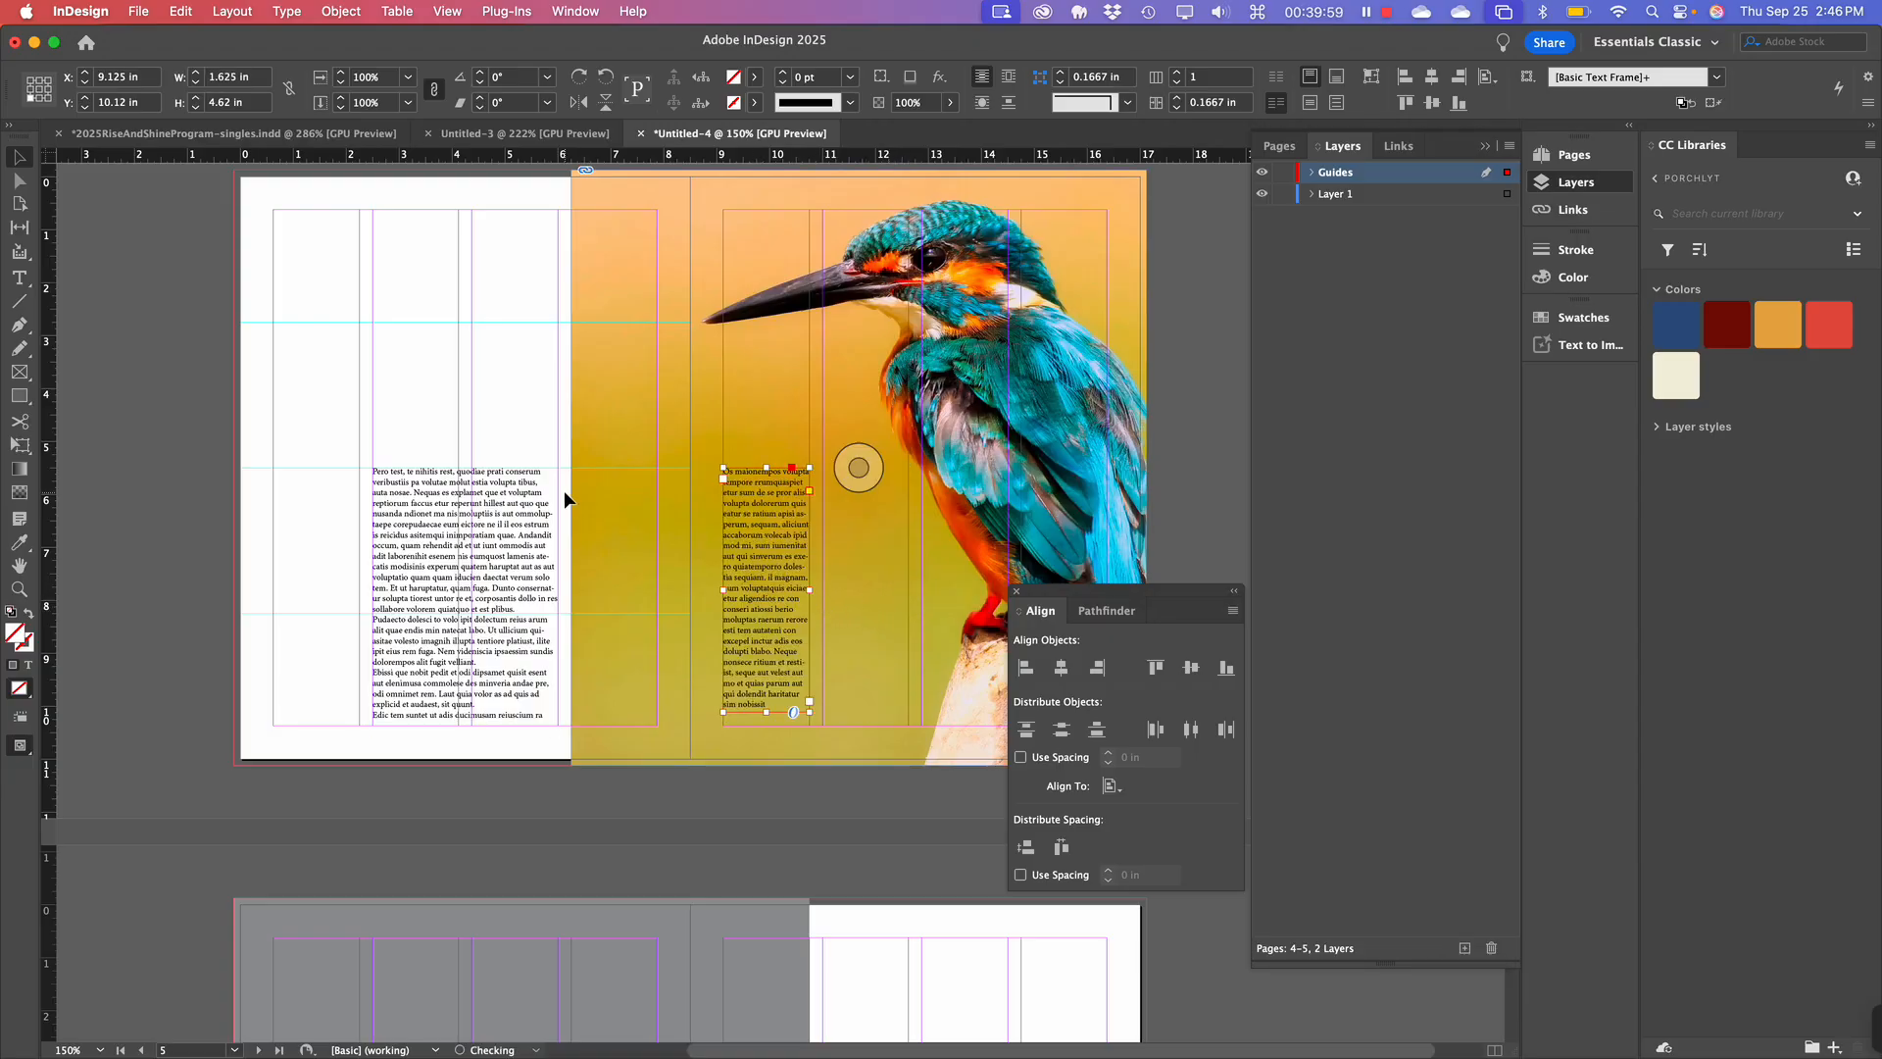
pyautogui.click(240, 460)
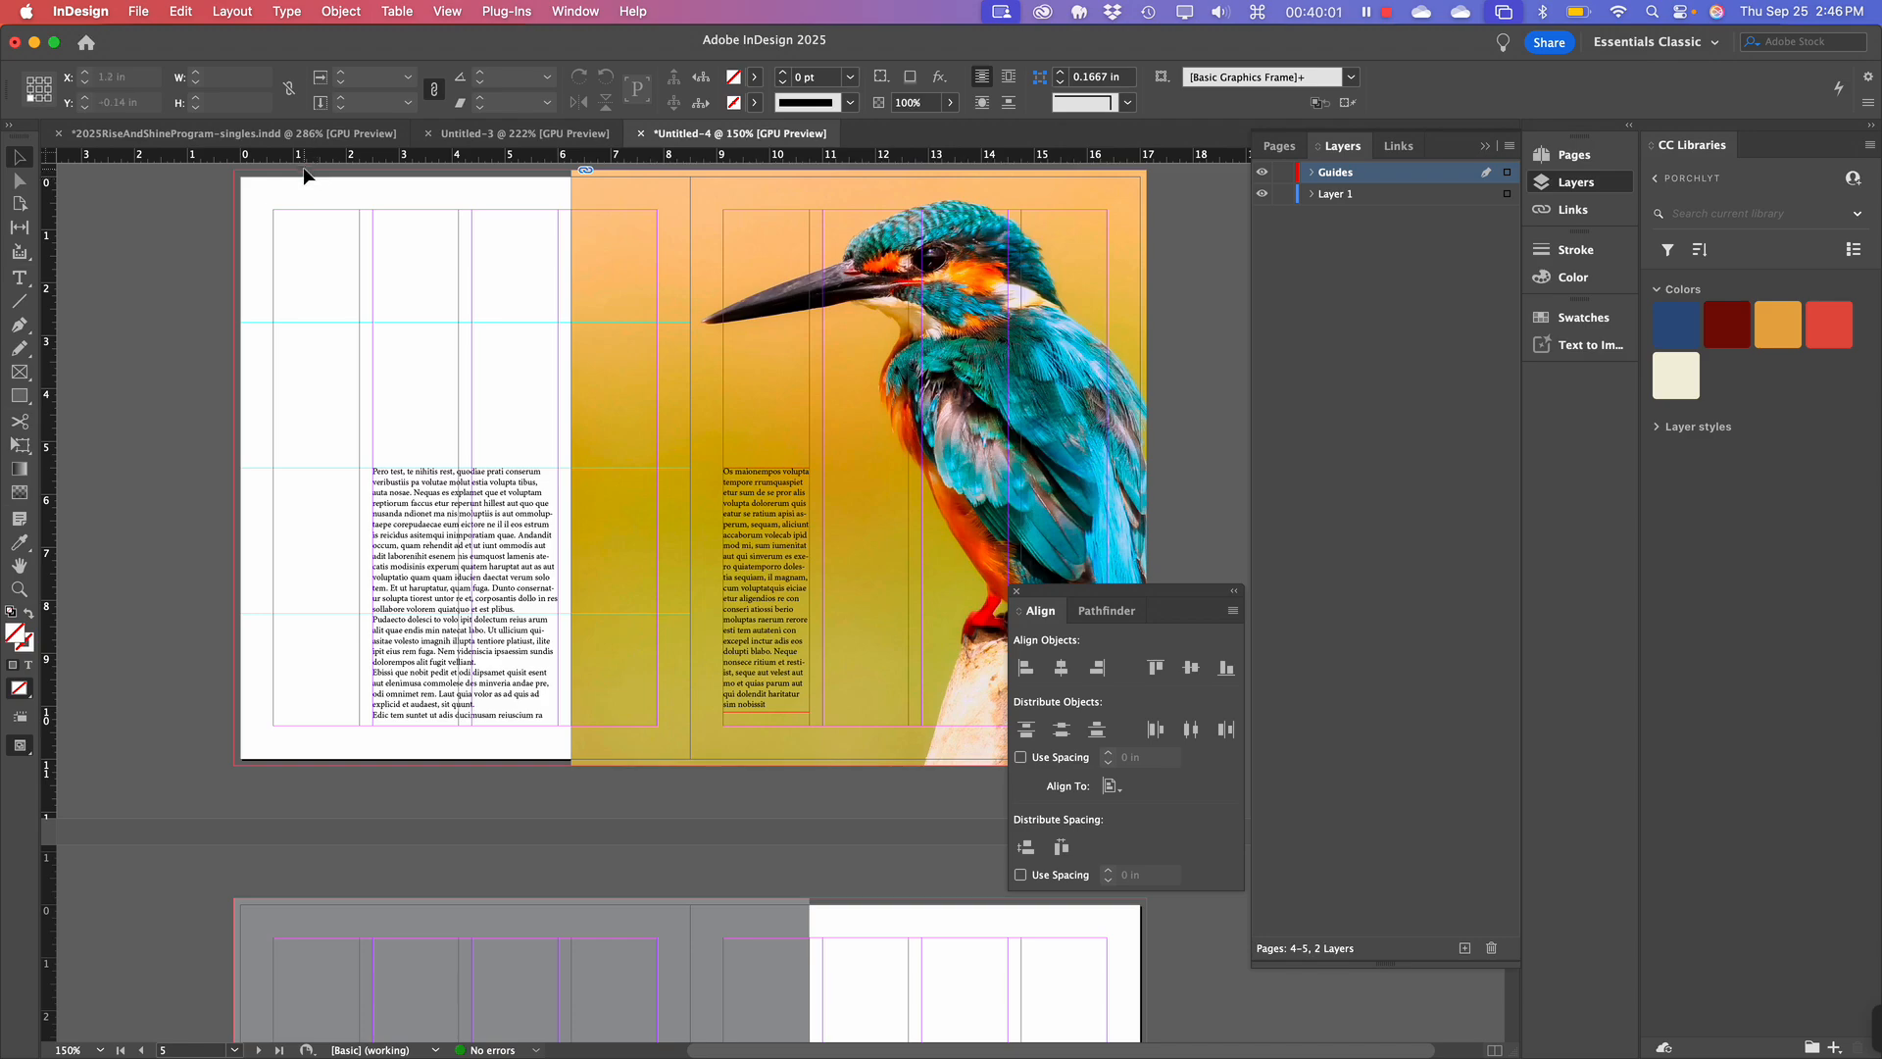
pyautogui.press('w')
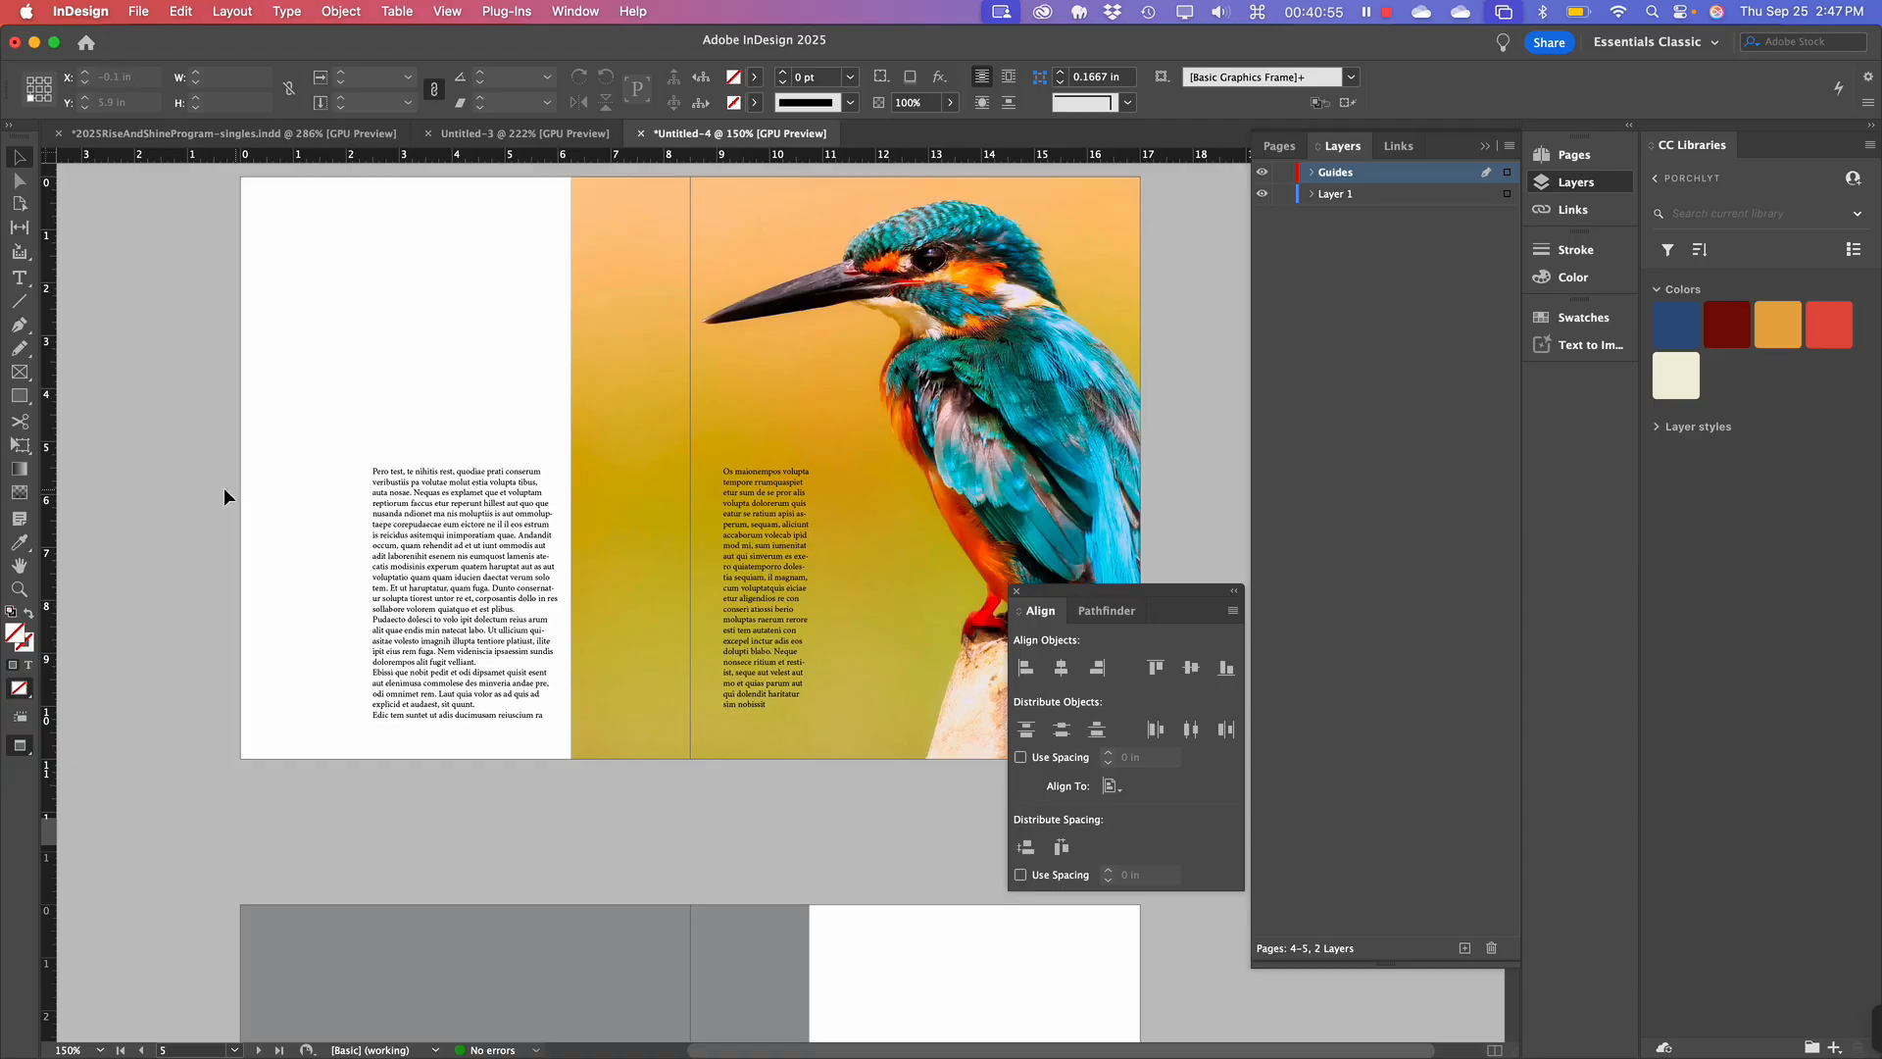
# Drag the kingfisher spread's left-page text frame shorter, to about 3.88 in tall, then deselect.
pyautogui.click(752, 537)
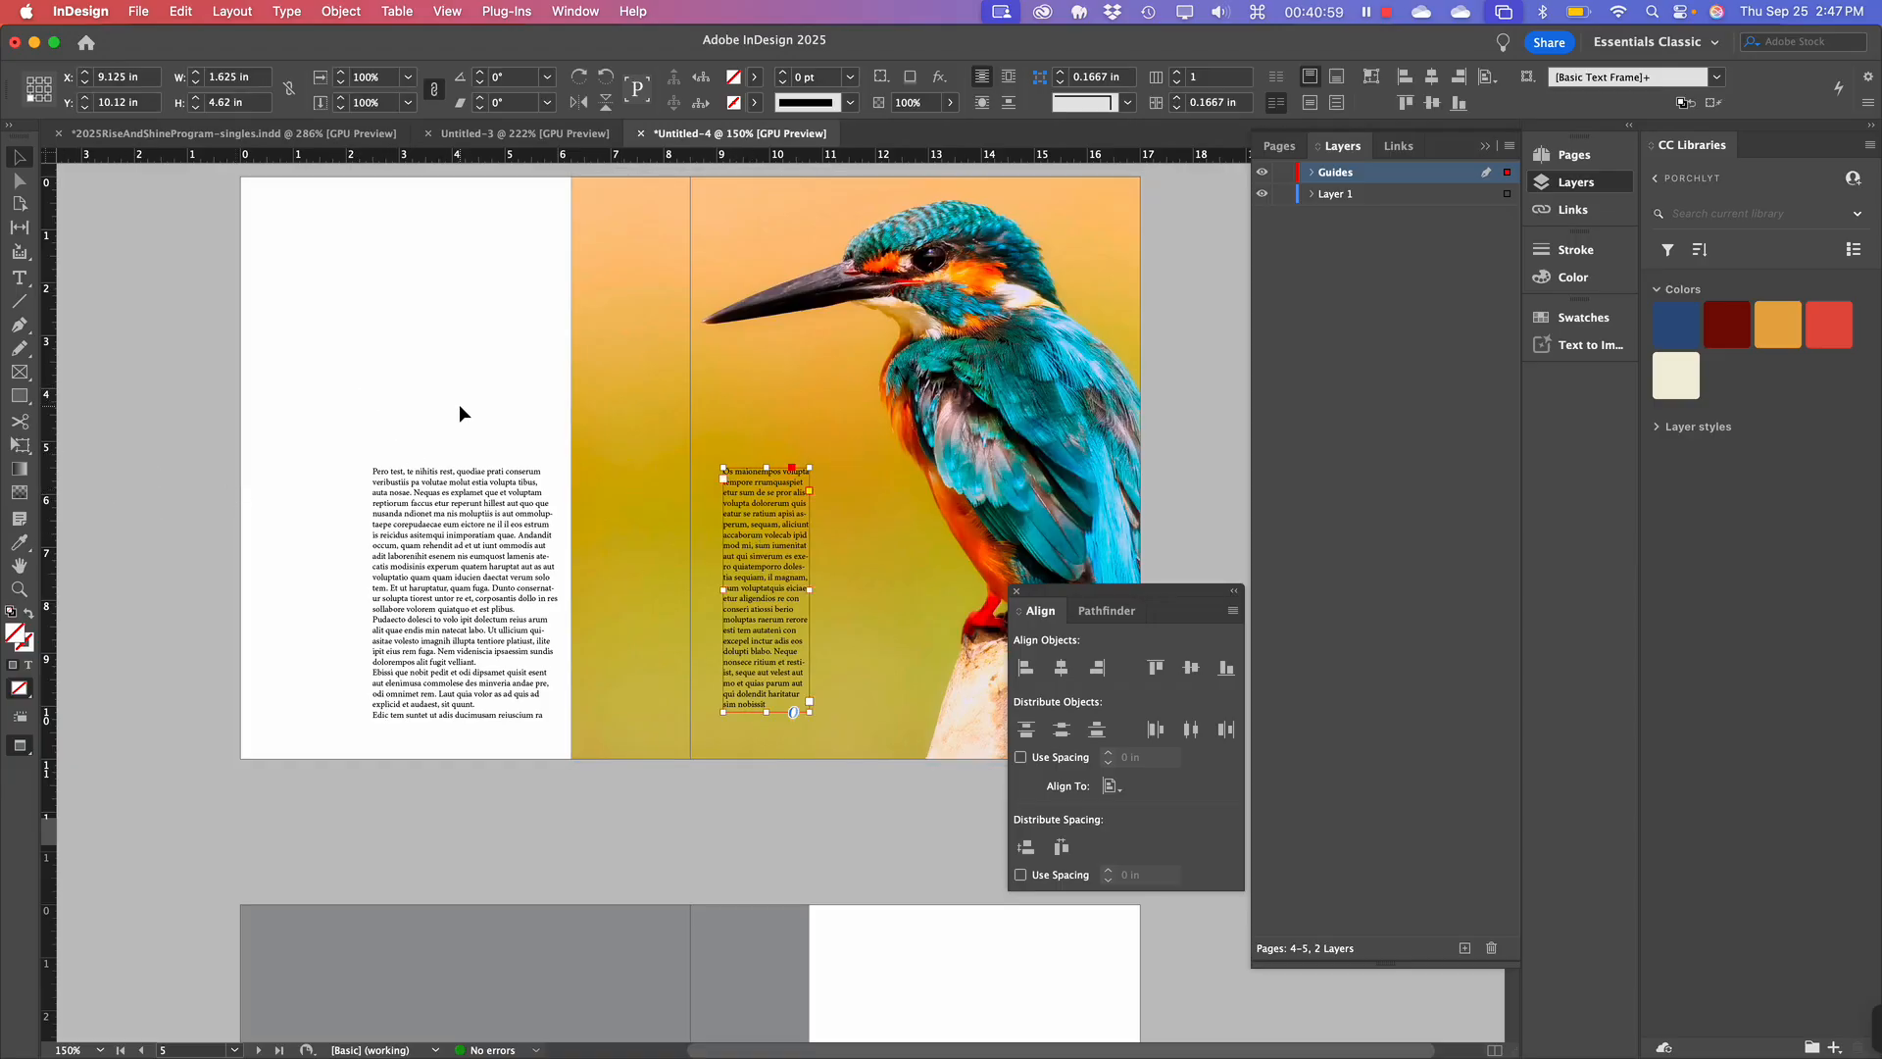
pyautogui.click(471, 620)
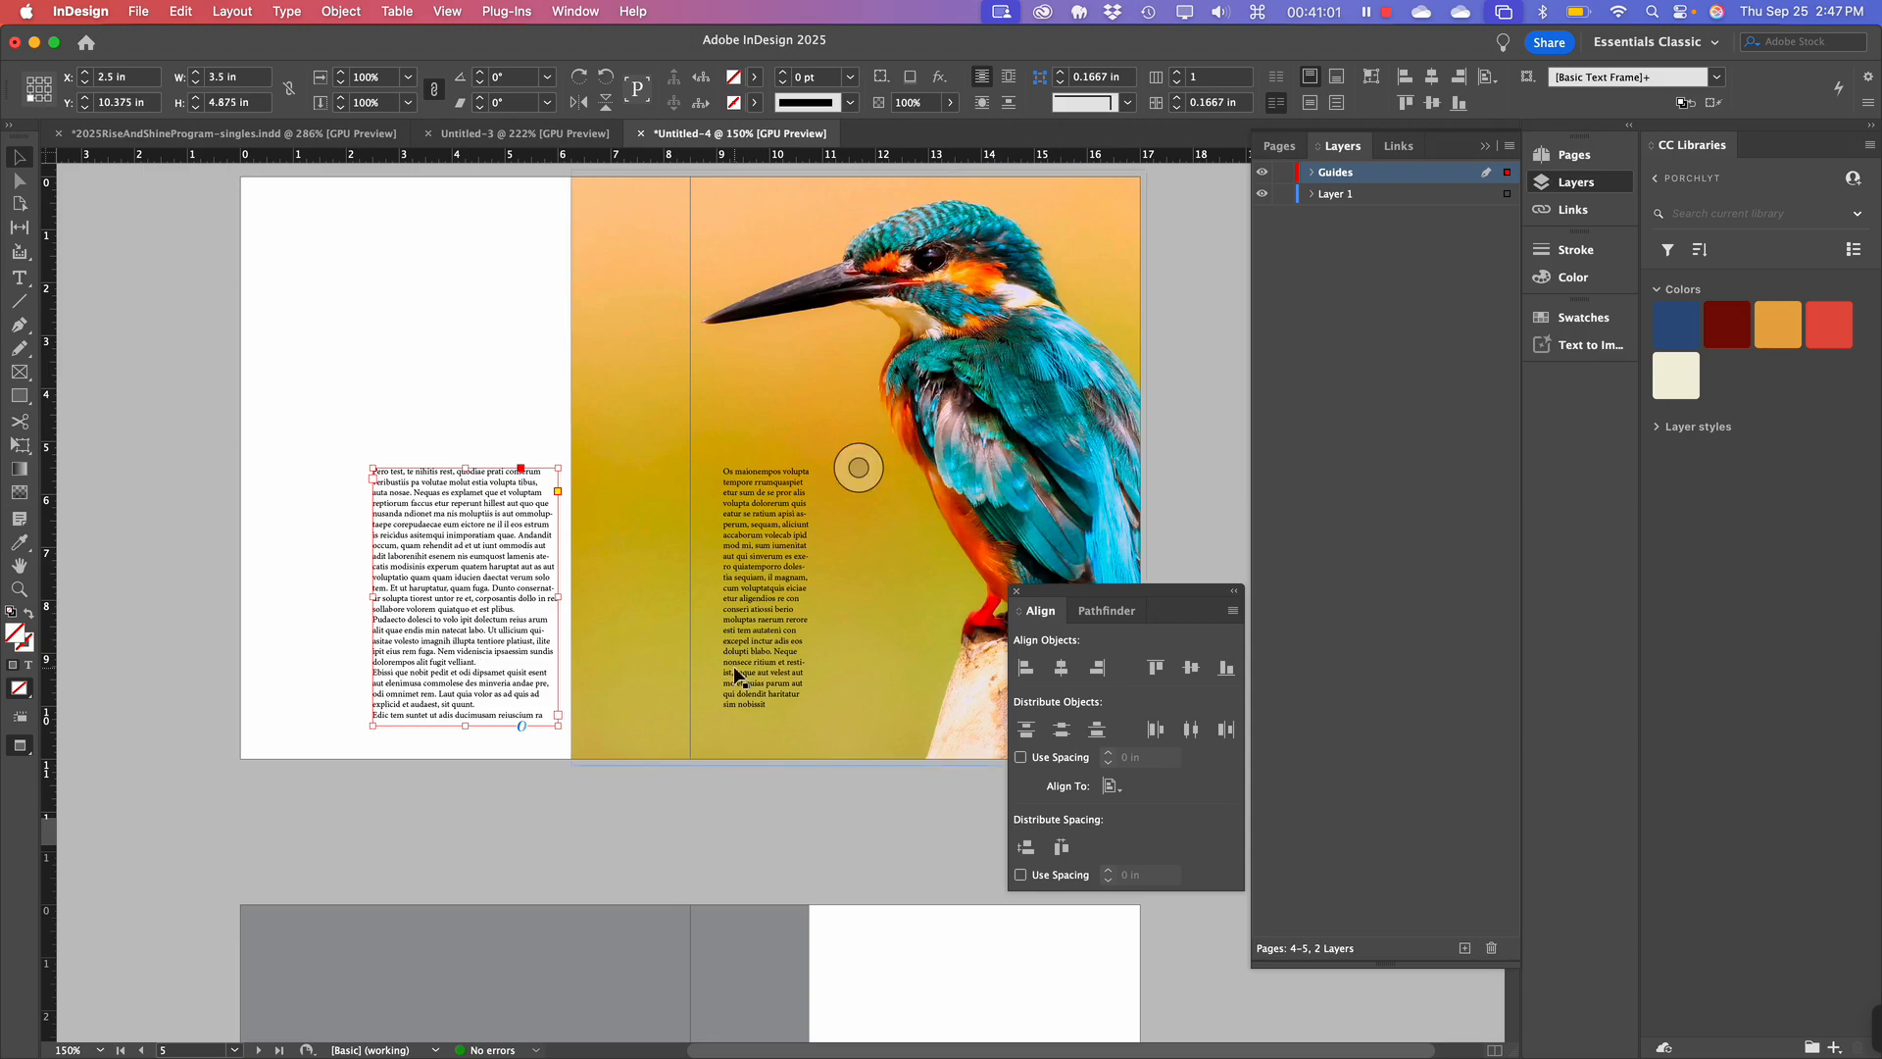
pyautogui.keyDown('shift'); pyautogui.click(786, 678); pyautogui.keyUp('shift')
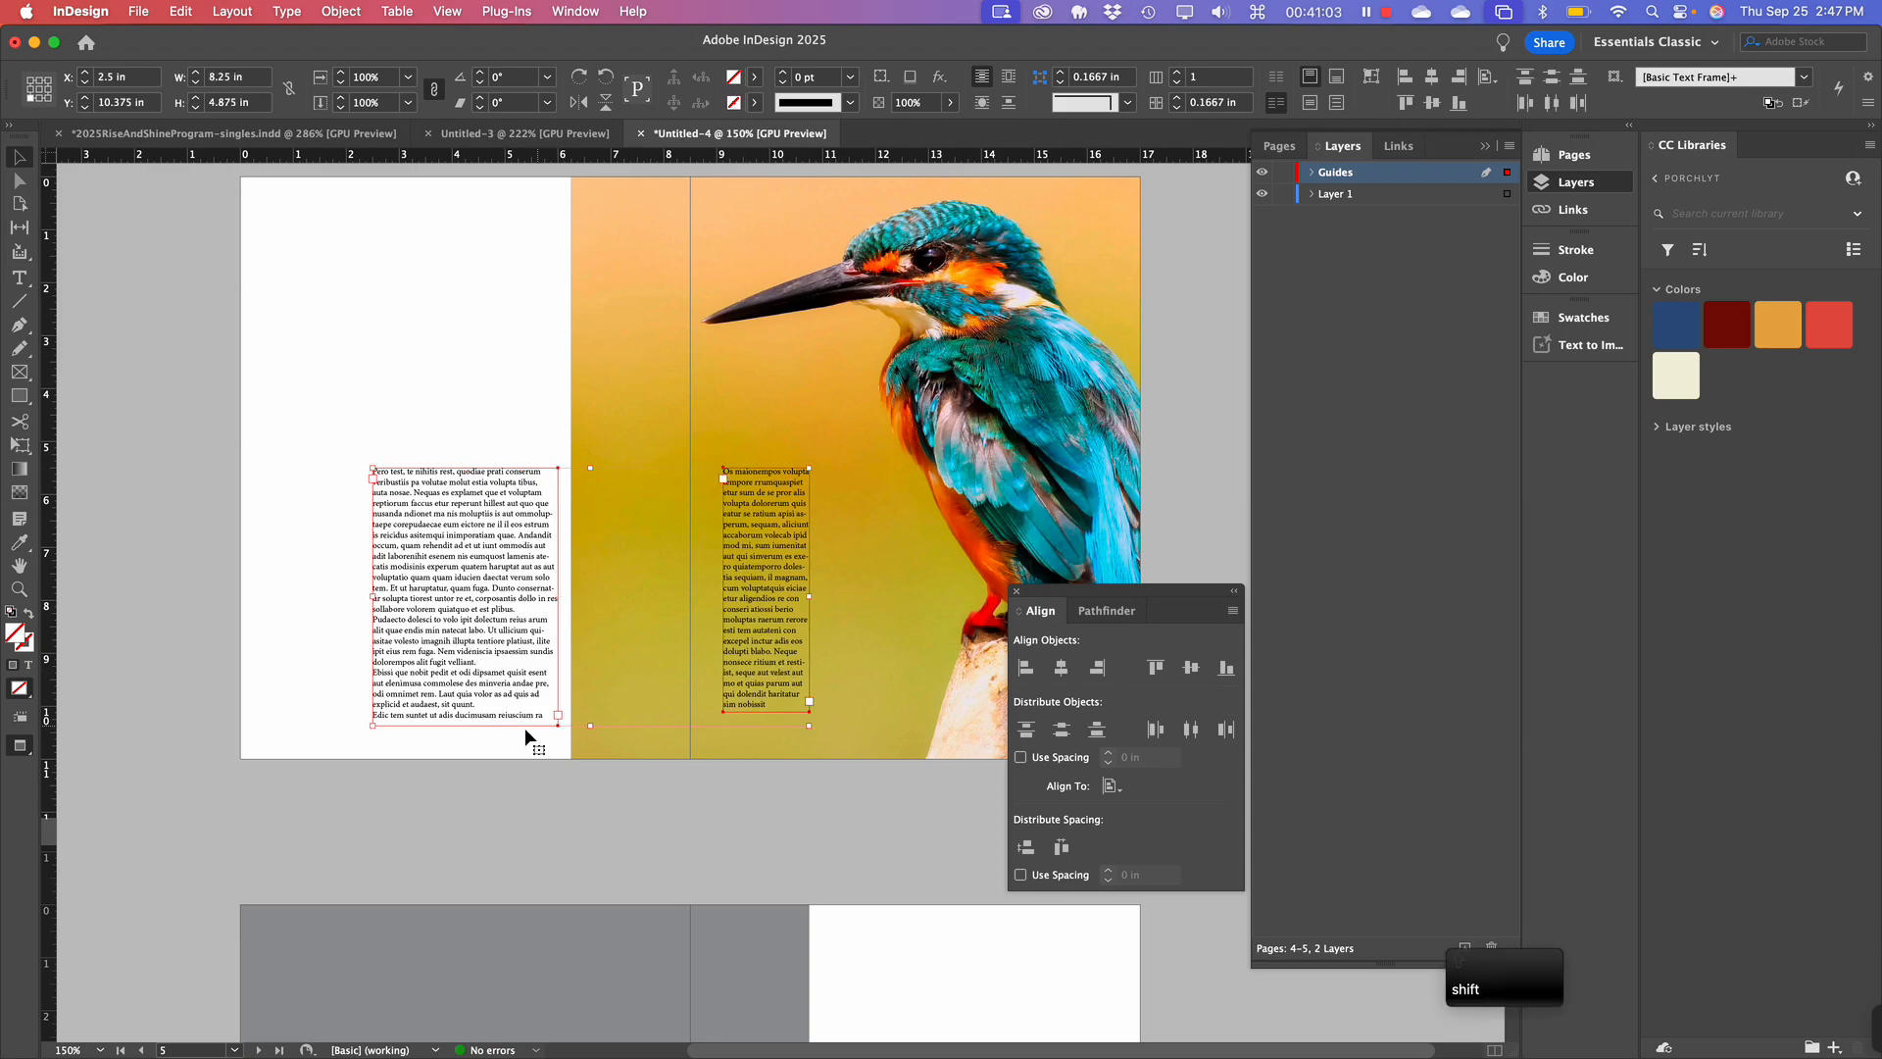
pyautogui.click(634, 784)
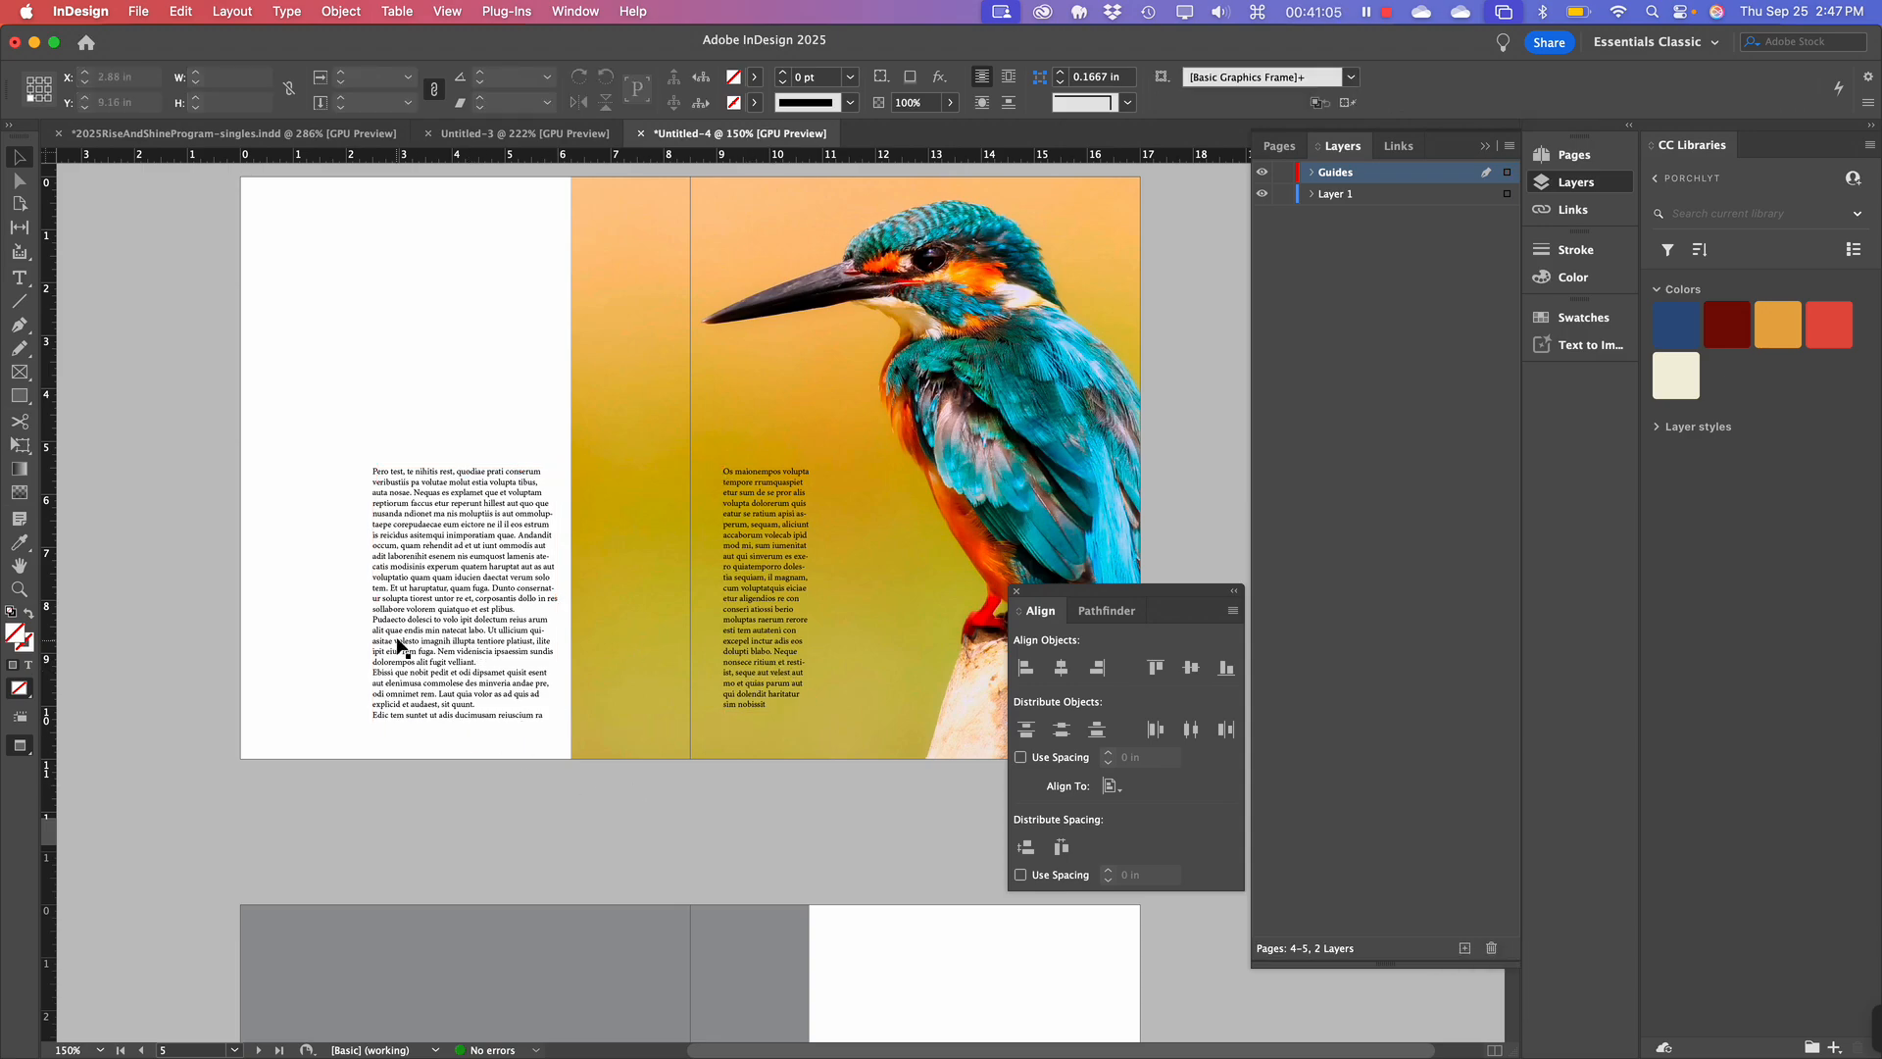
pyautogui.click(436, 654)
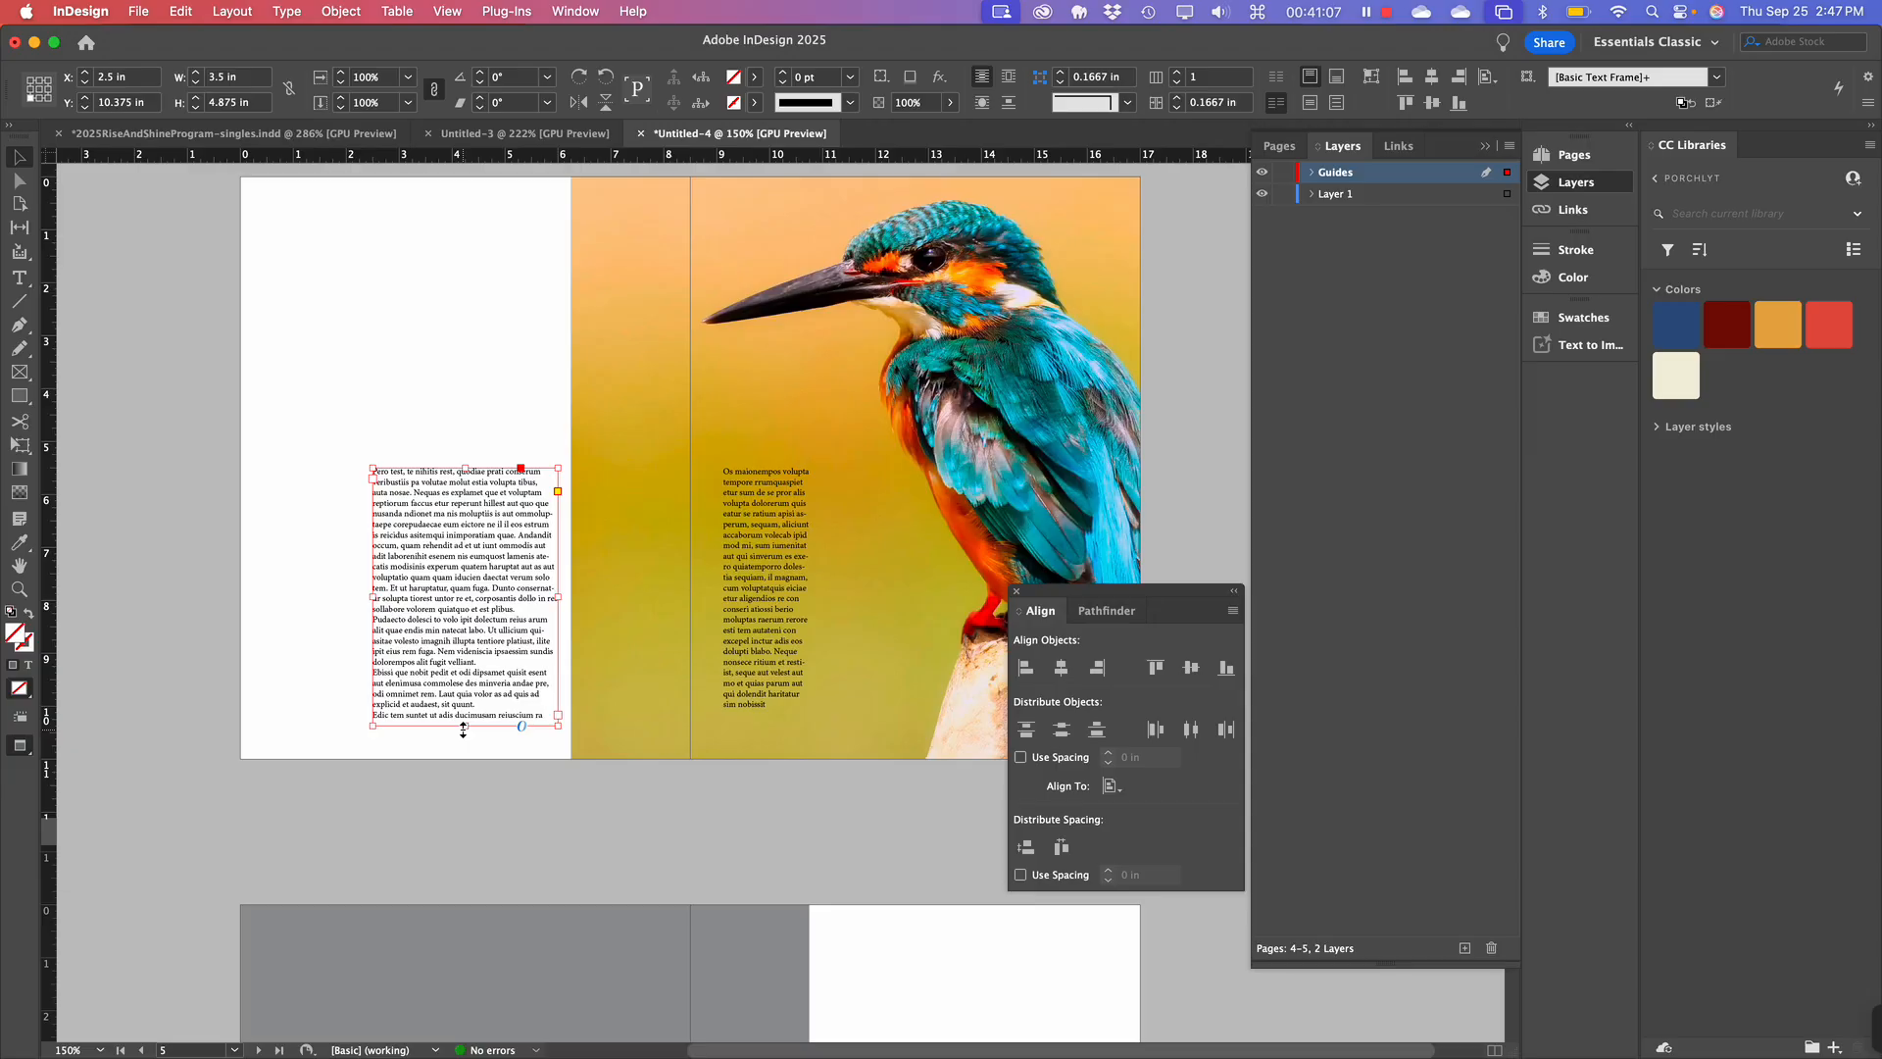
pyautogui.moveTo(464, 730); pyautogui.dragTo(470, 675)
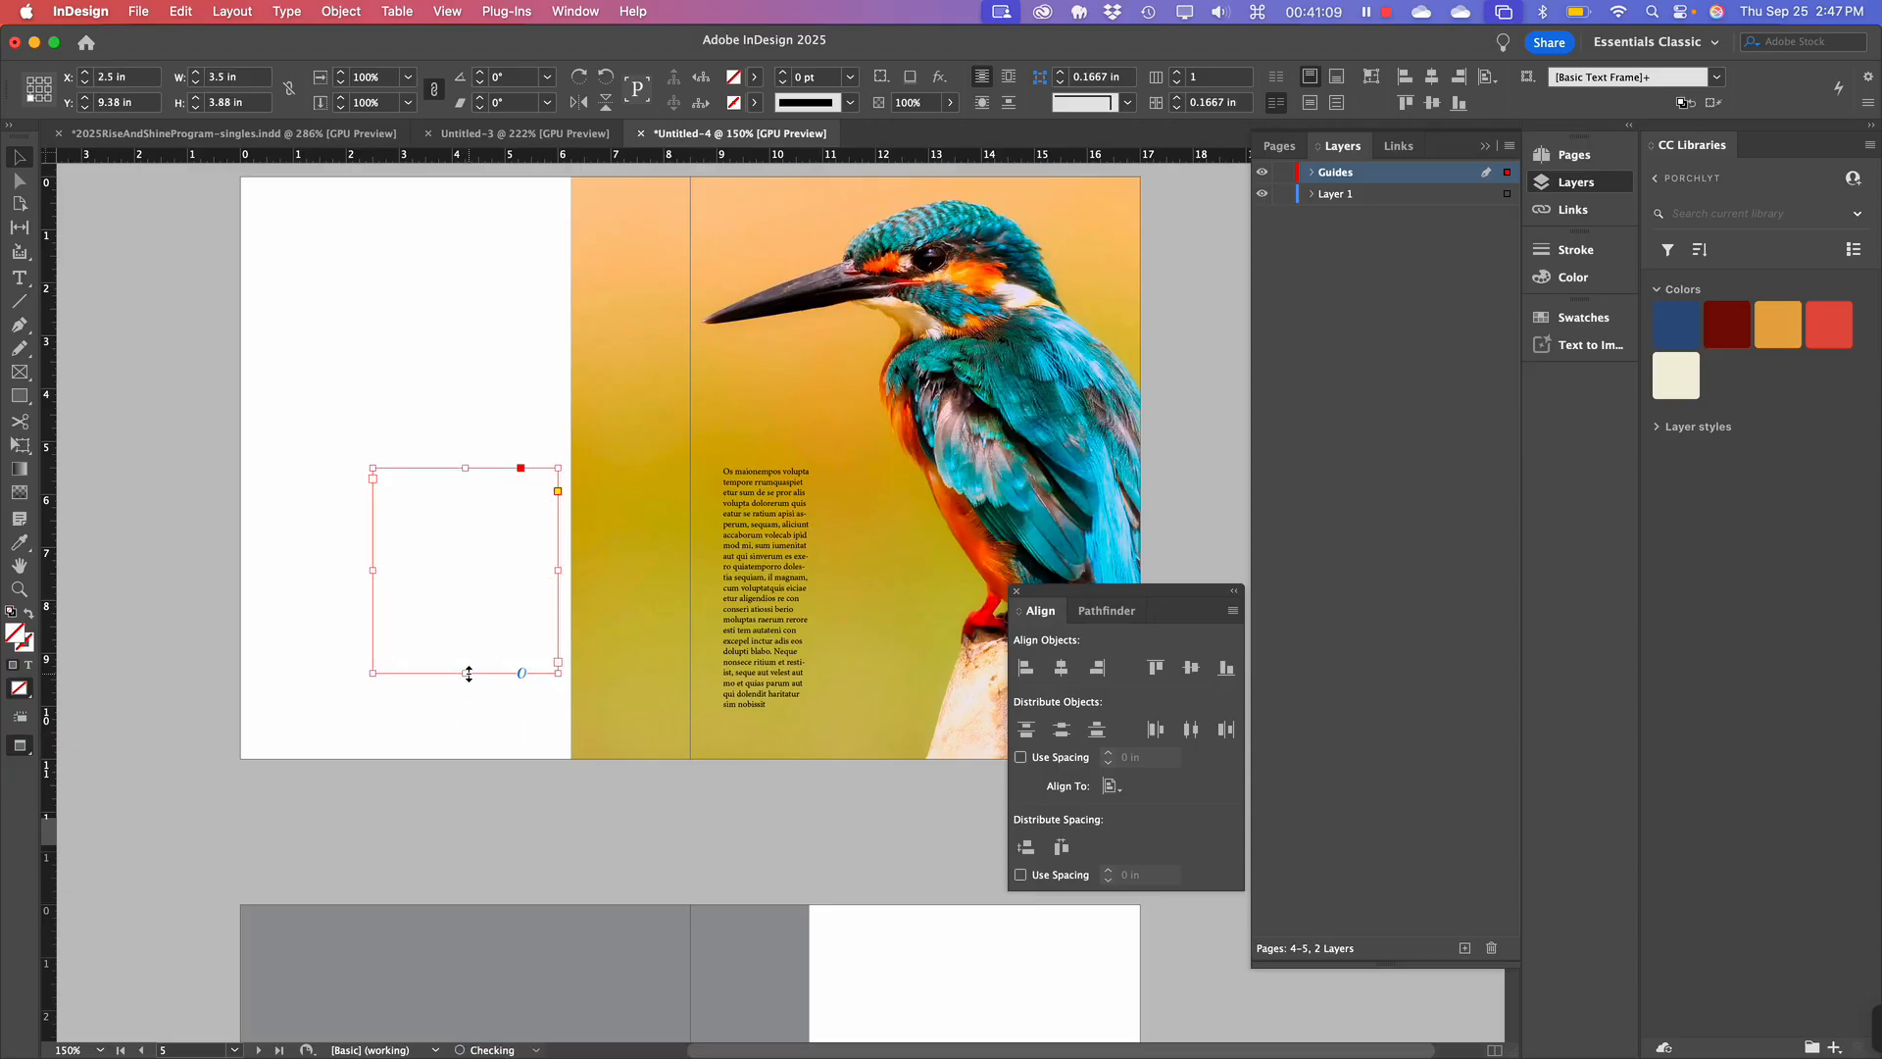
pyautogui.click(498, 825)
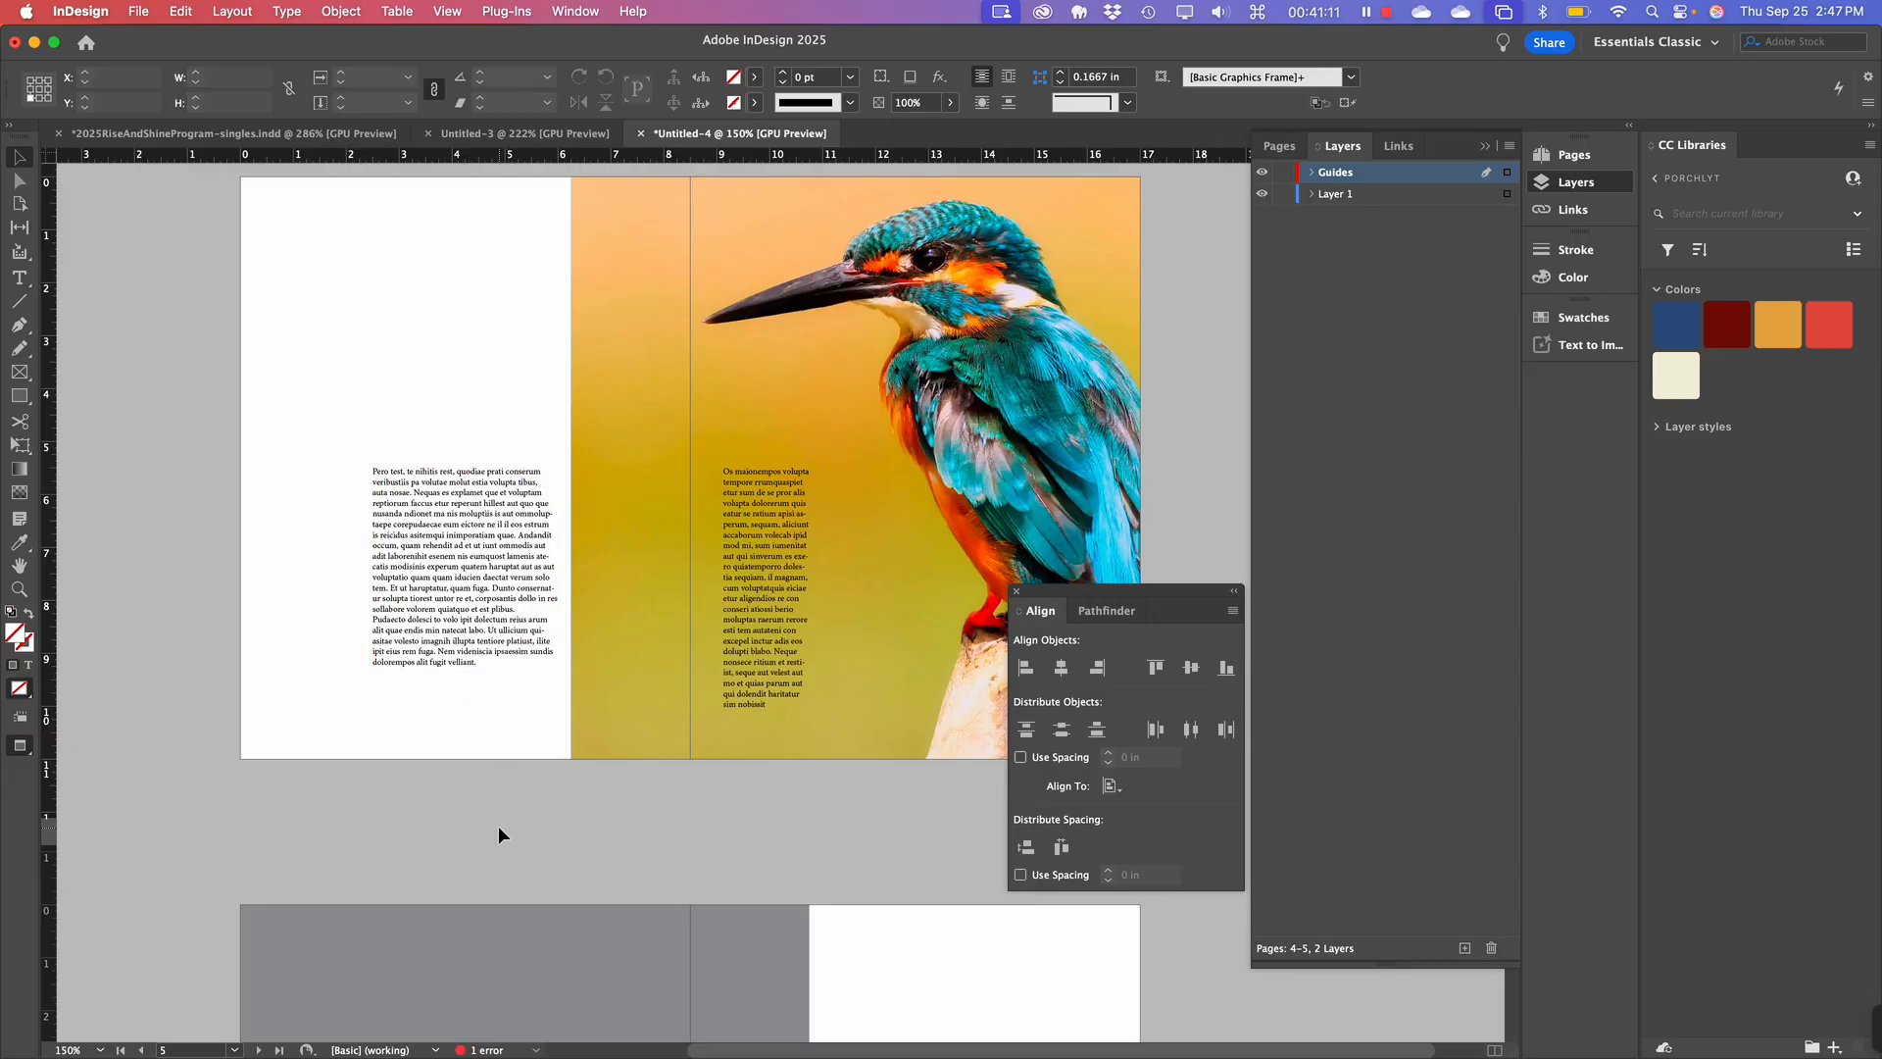
pyautogui.scroll(2, 498, 826)
pyautogui.hscroll(1, 498, 826)
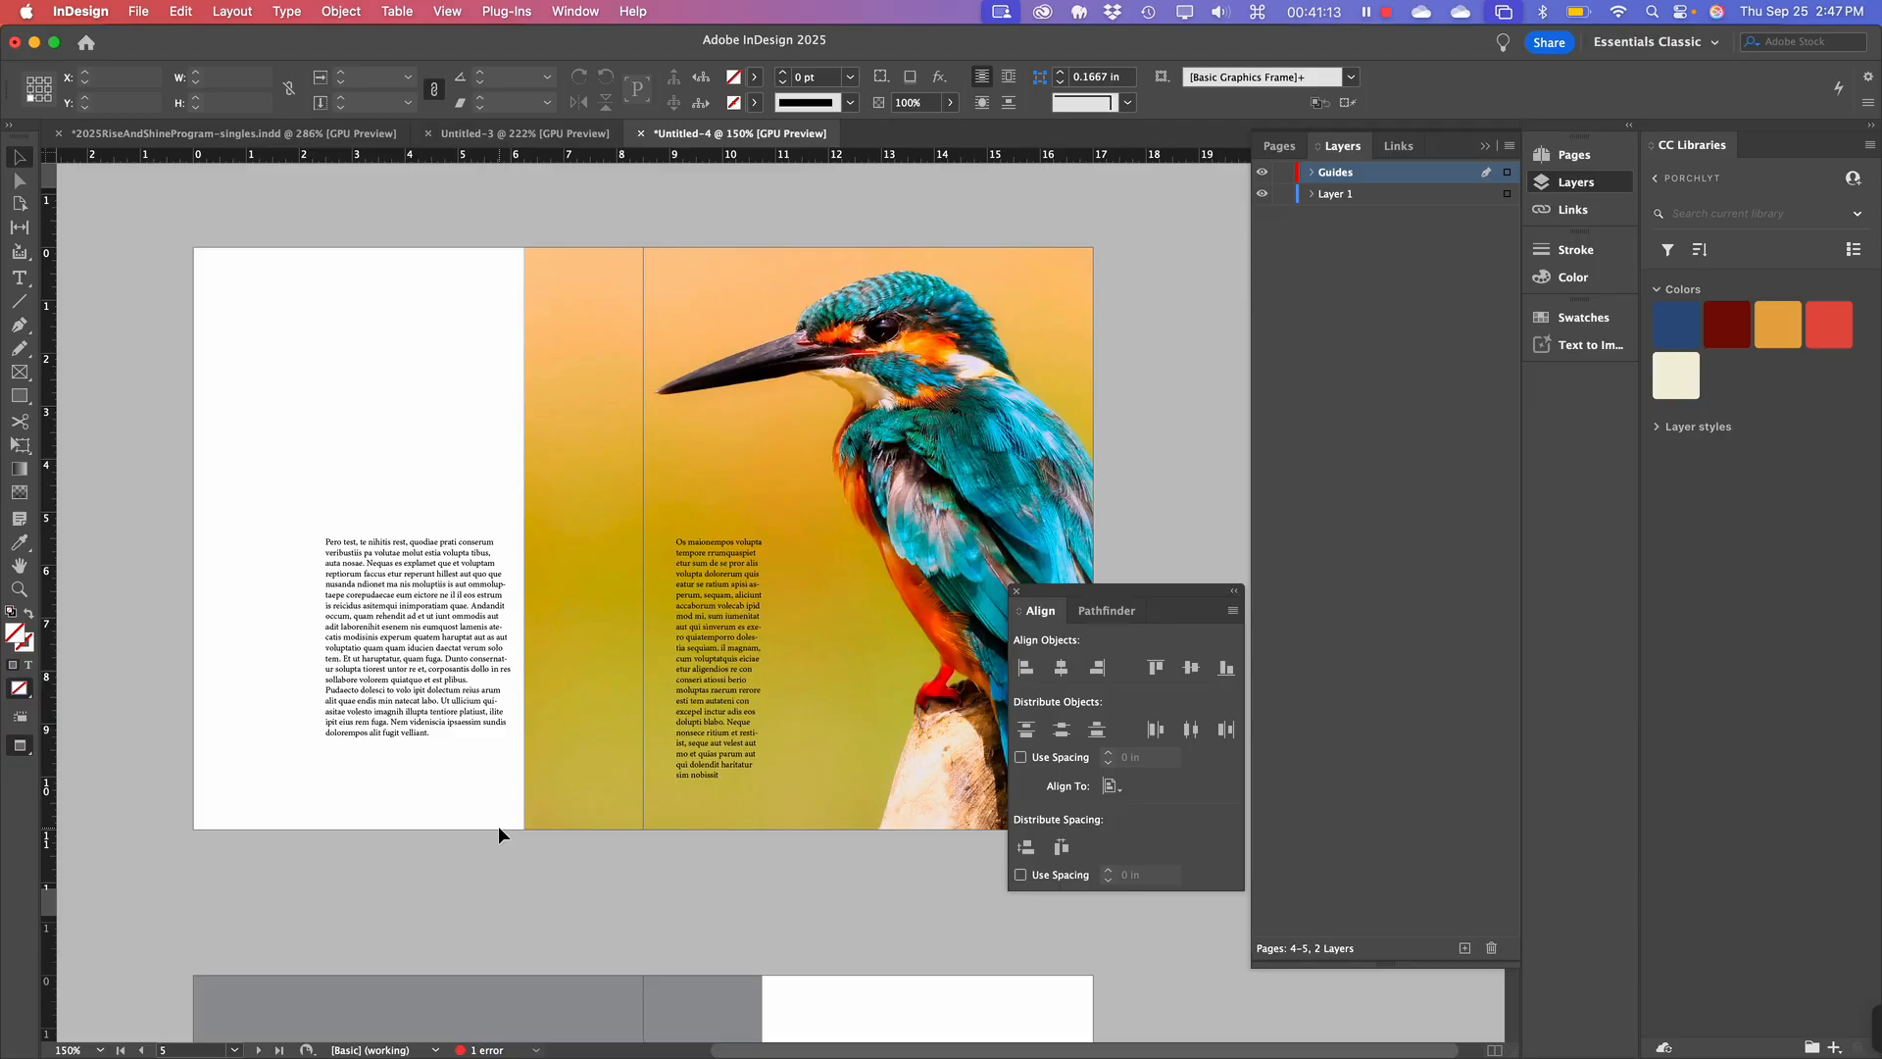
# Zoom the spread view out to 125%.
pyautogui.press('super+minus')
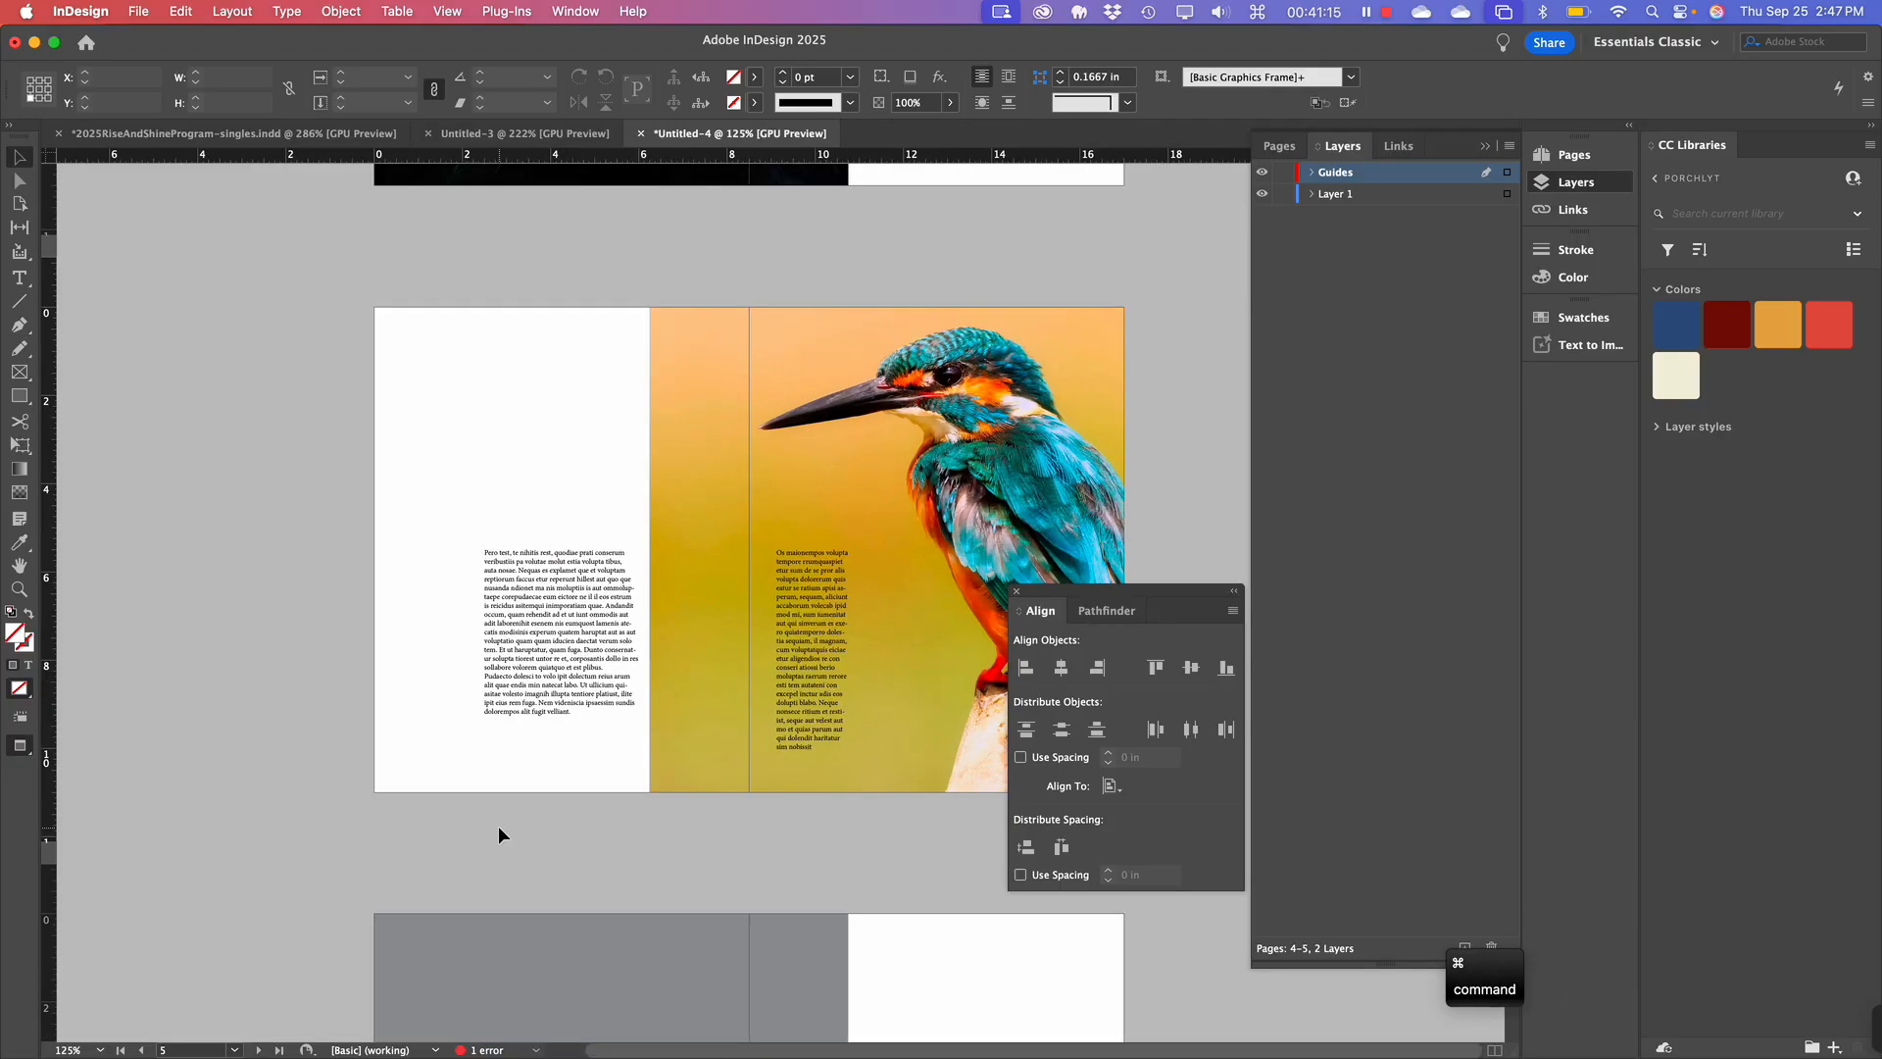
pyautogui.scroll(3, 497, 825)
pyautogui.scroll(5, 498, 825)
pyautogui.scroll(-10, 498, 826)
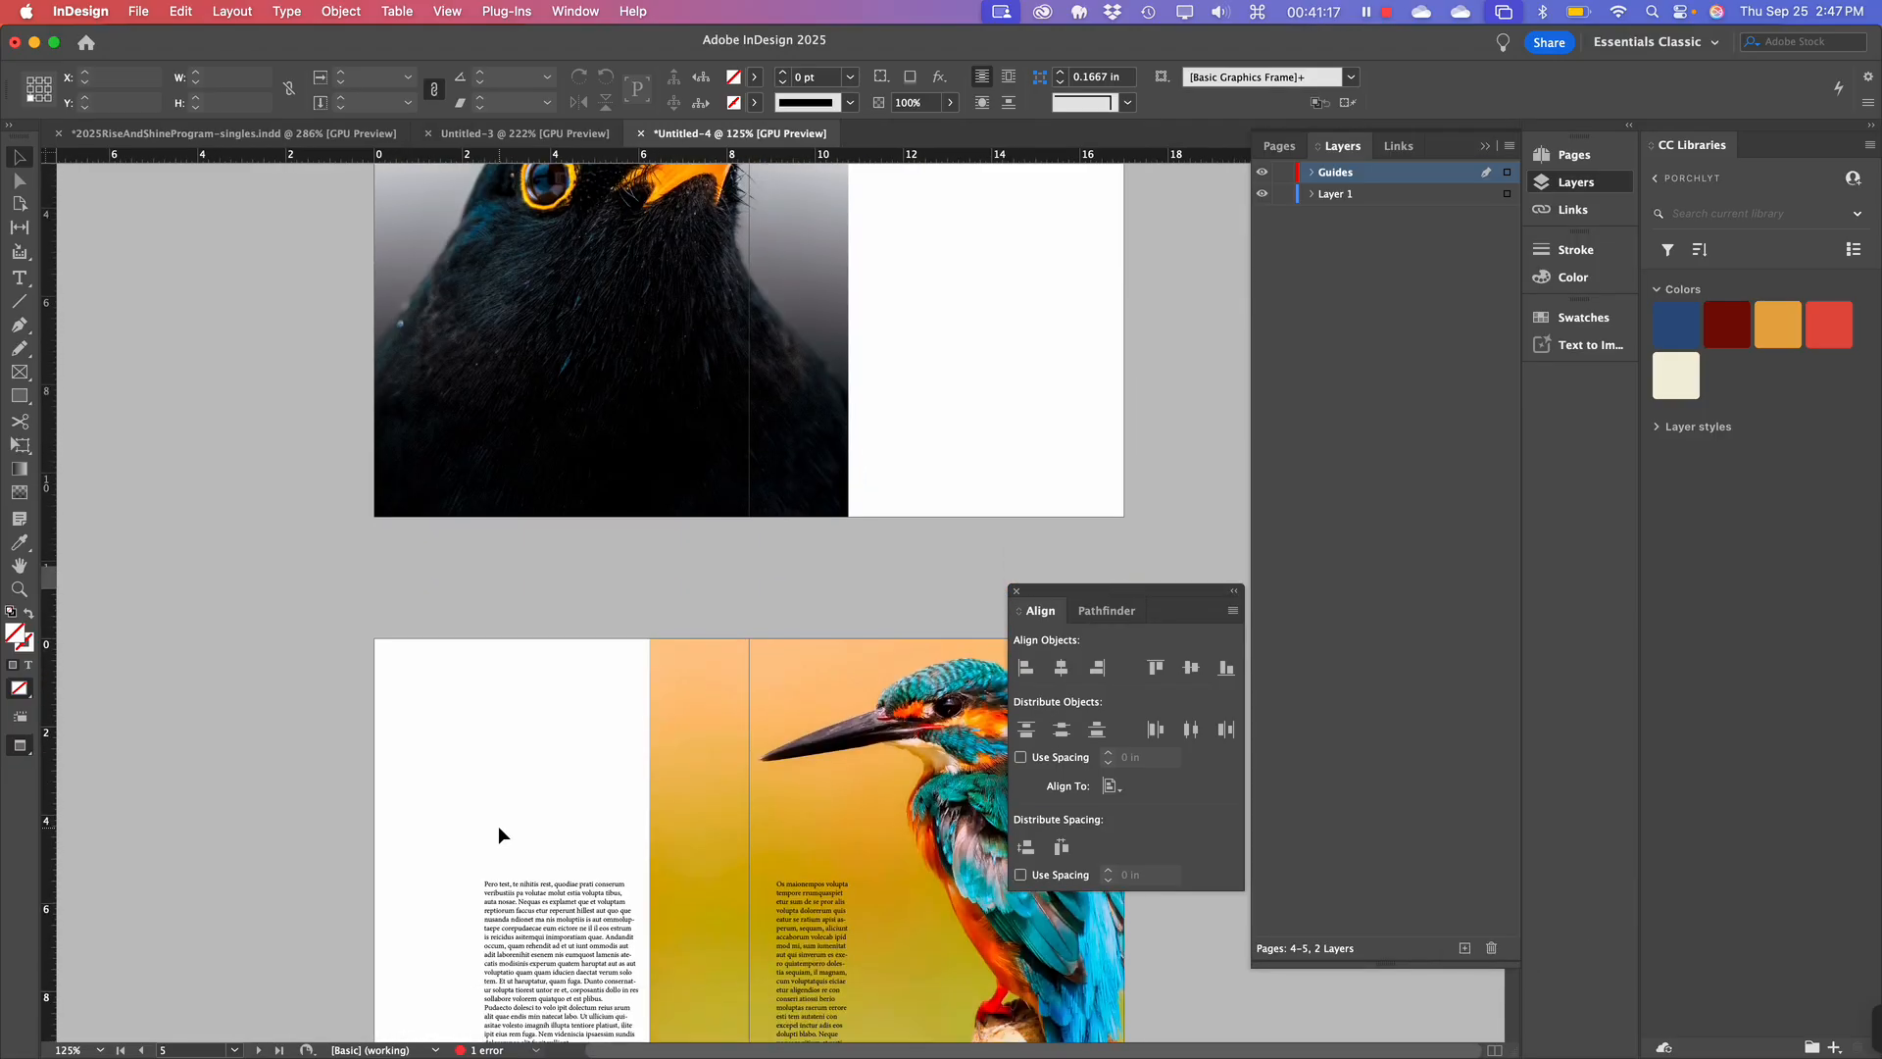
pyautogui.scroll(-2, 498, 825)
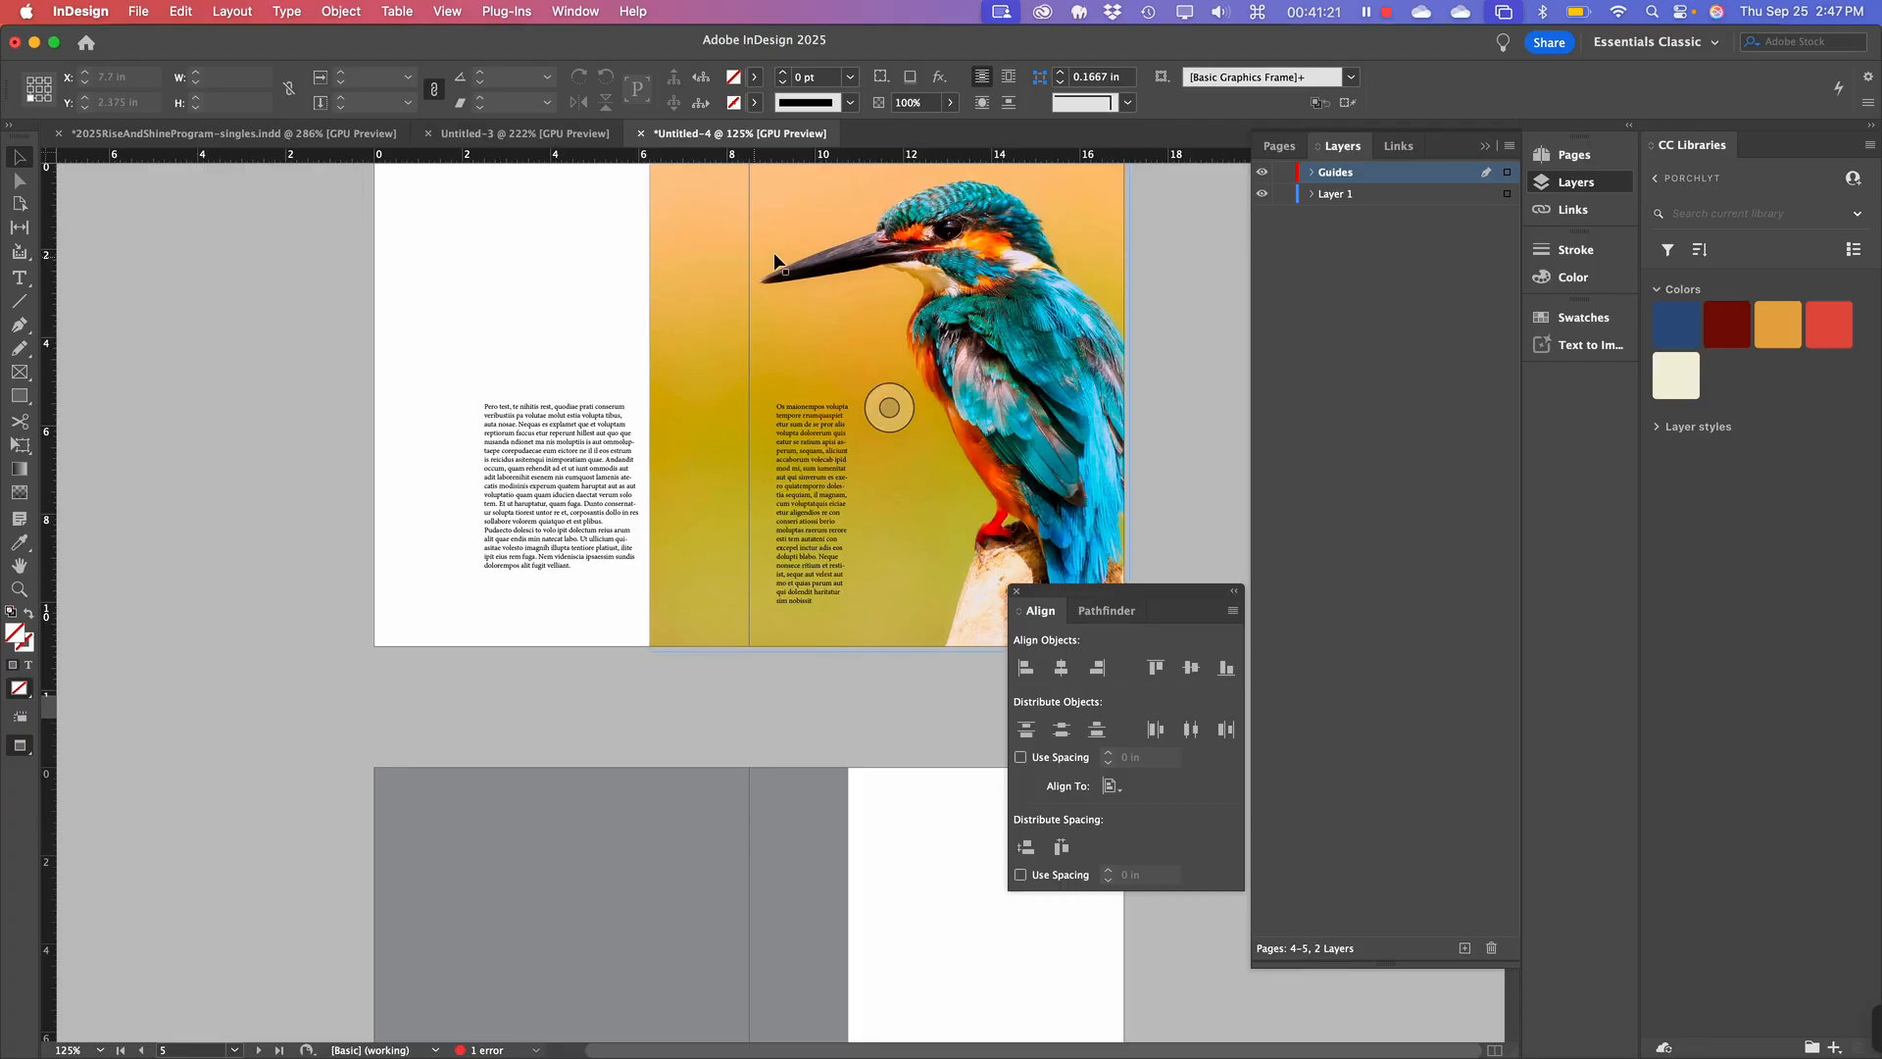
# Show the margin, column and ruler guides and lock the Guides layer.
pyautogui.press('w')
pyautogui.scroll(4, 696, 531)
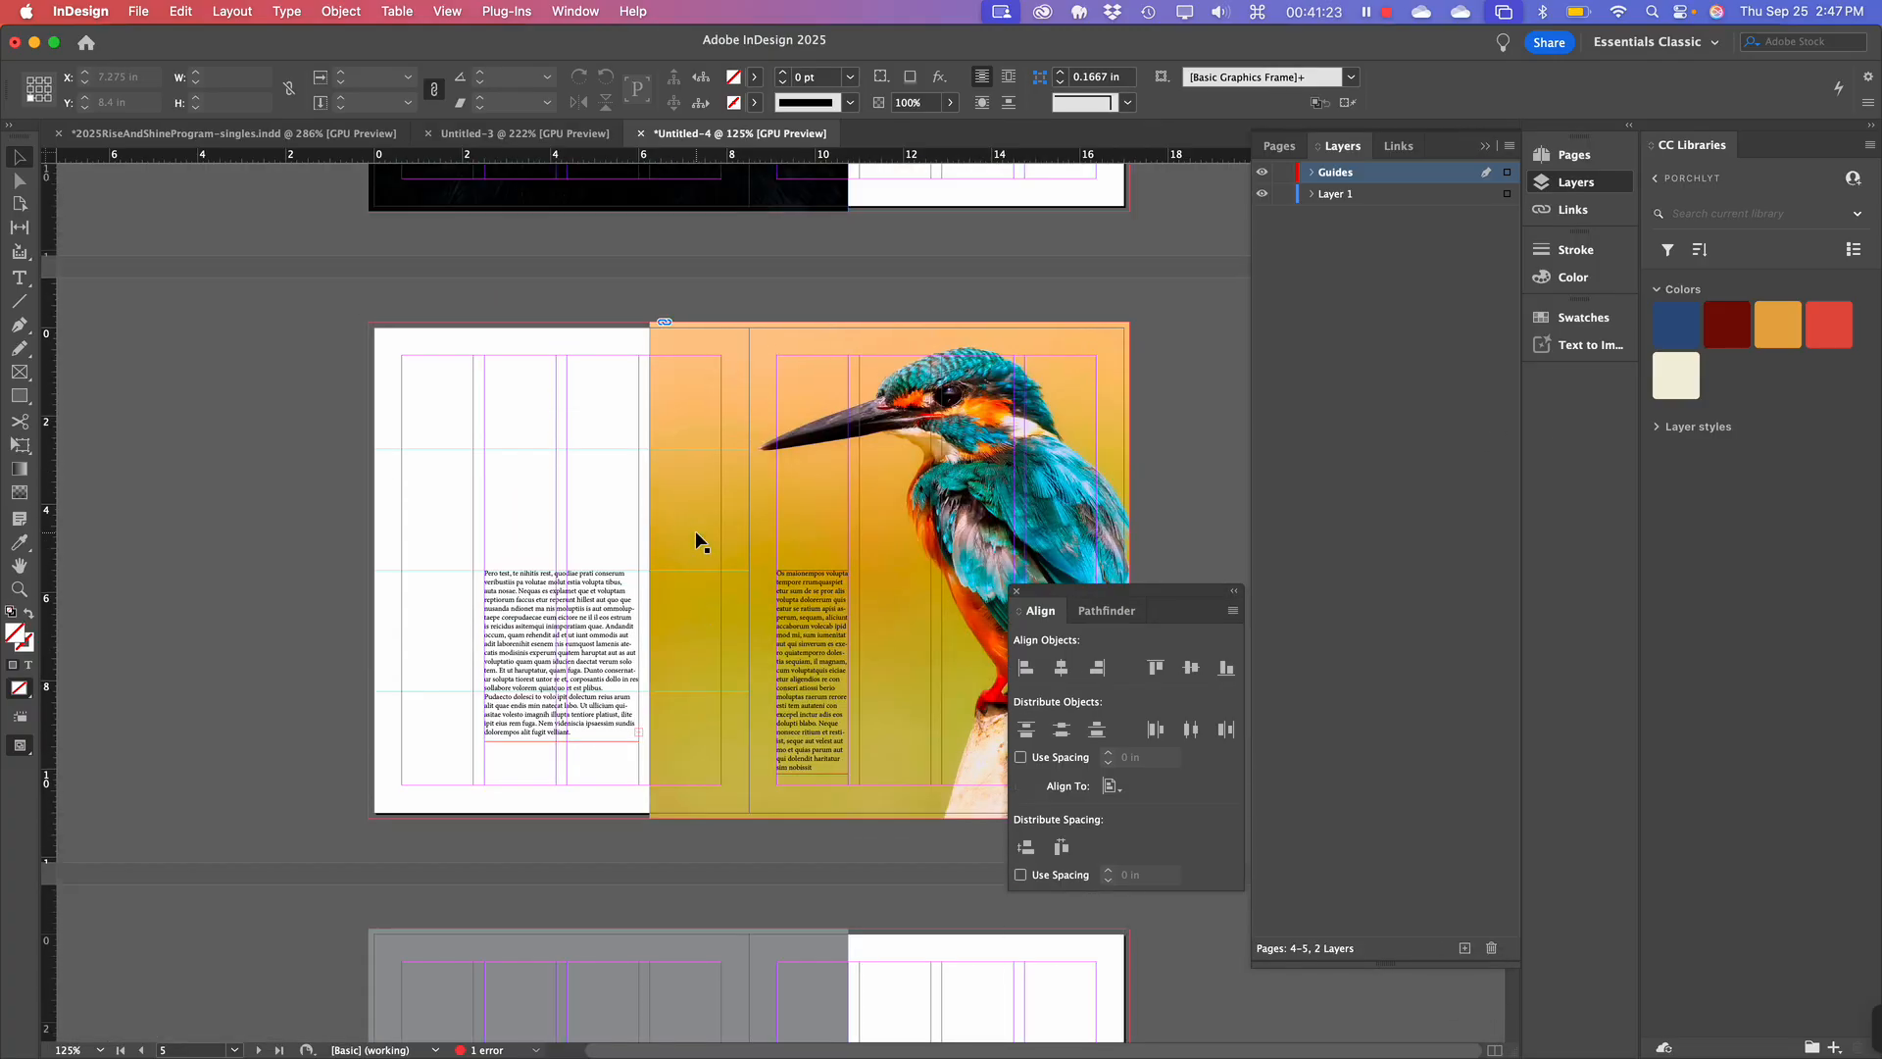
pyautogui.click(1281, 175)
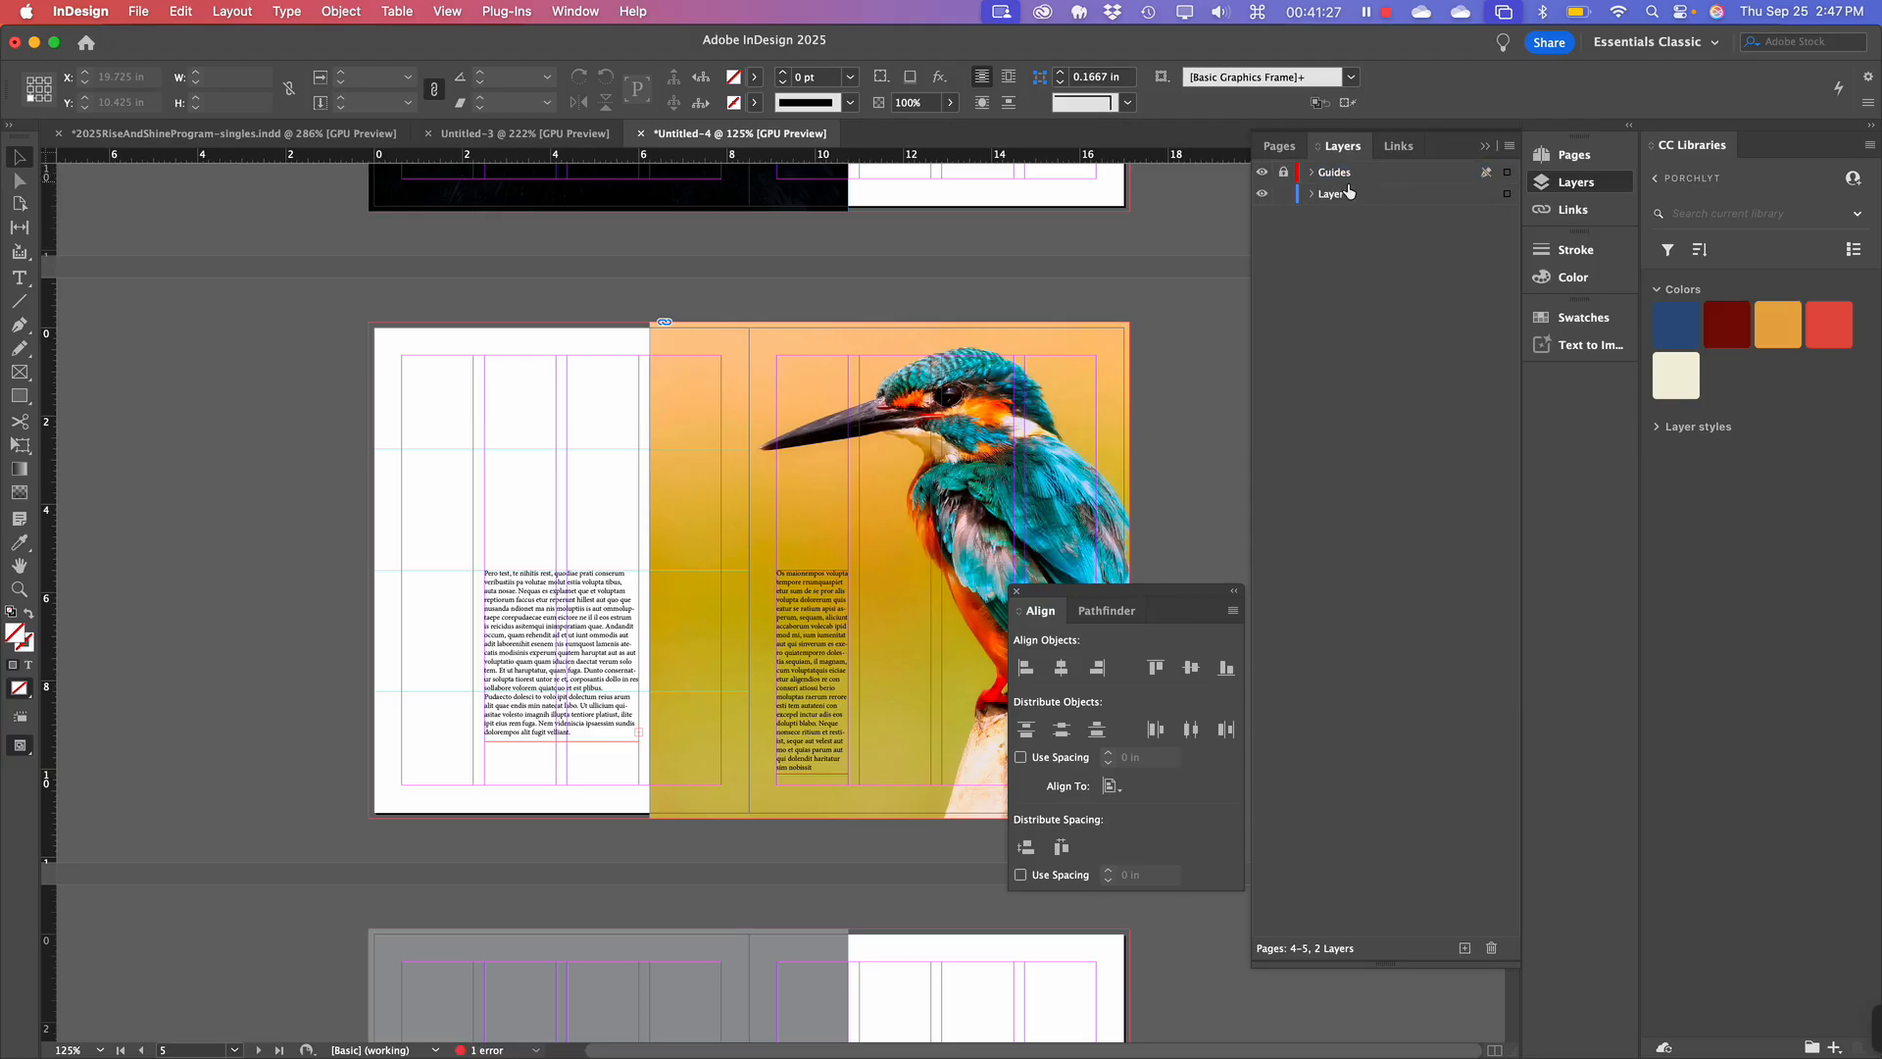
pyautogui.scroll(-1, 792, 591)
pyautogui.scroll(10, 790, 589)
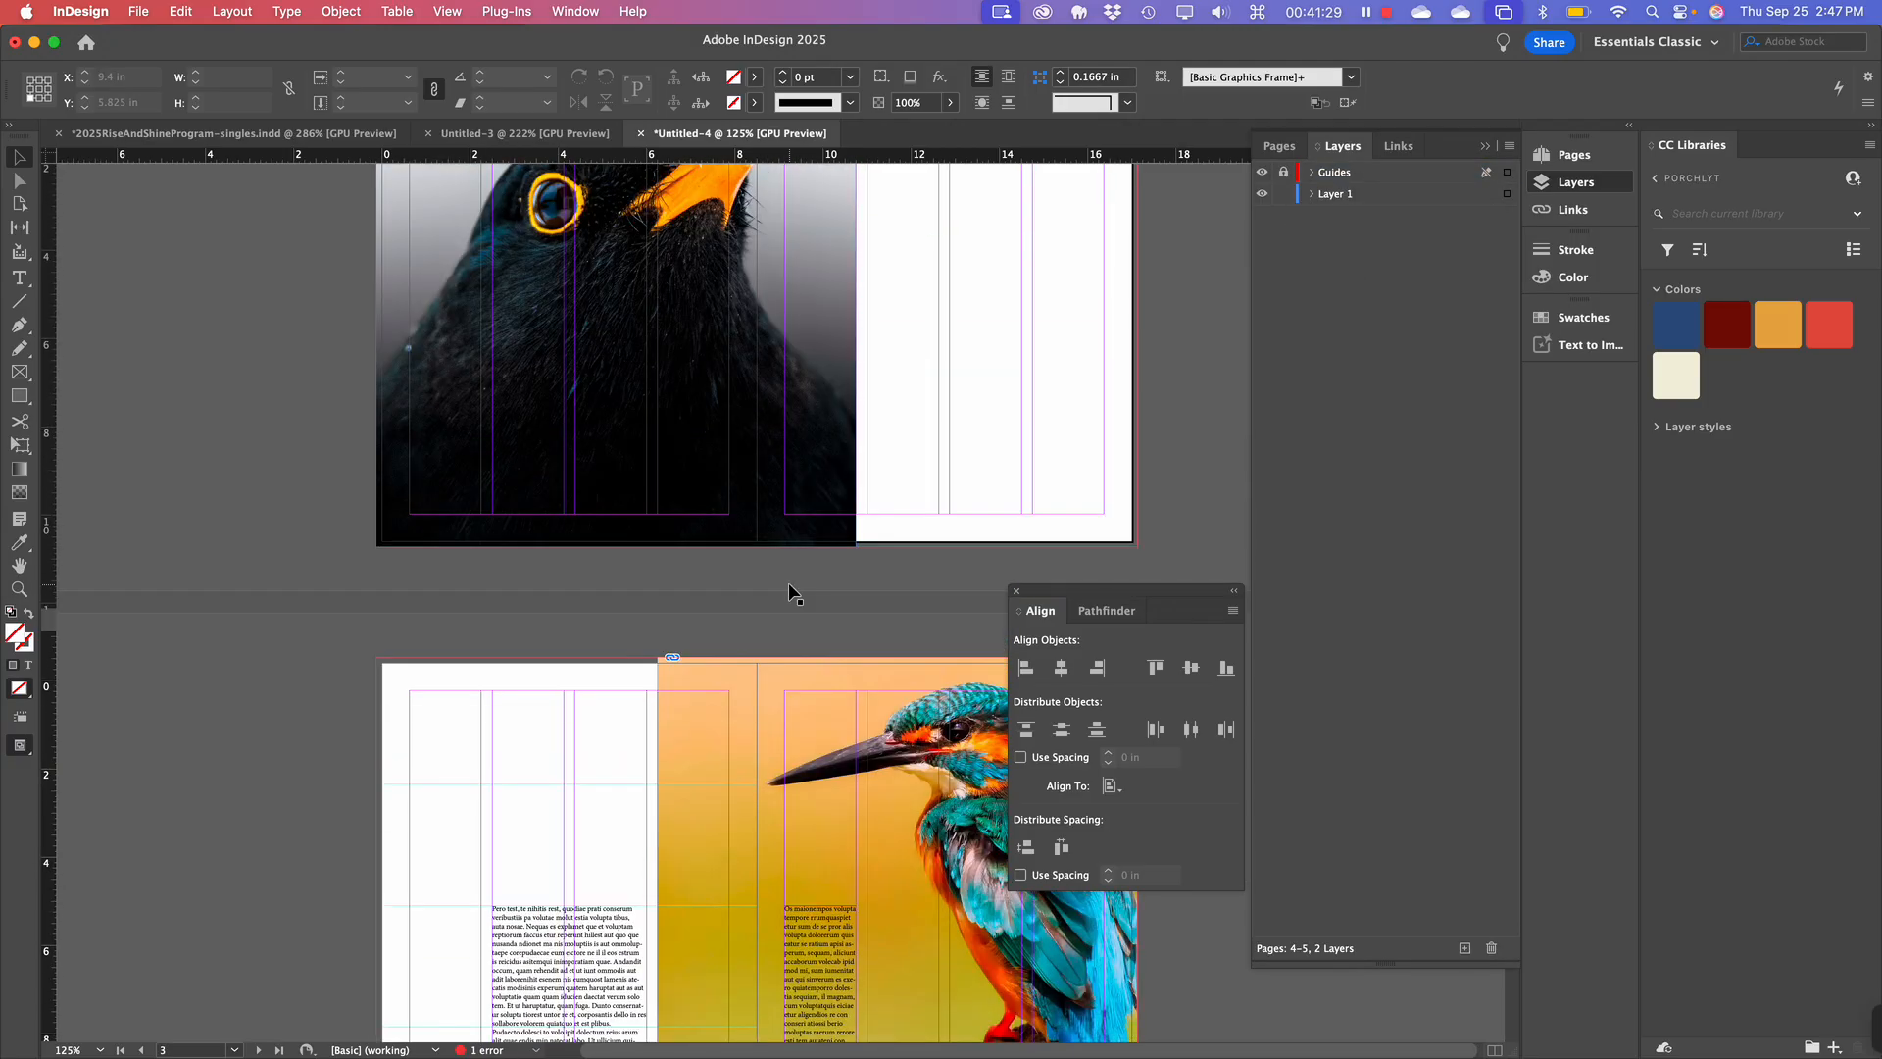
pyautogui.scroll(5, 789, 586)
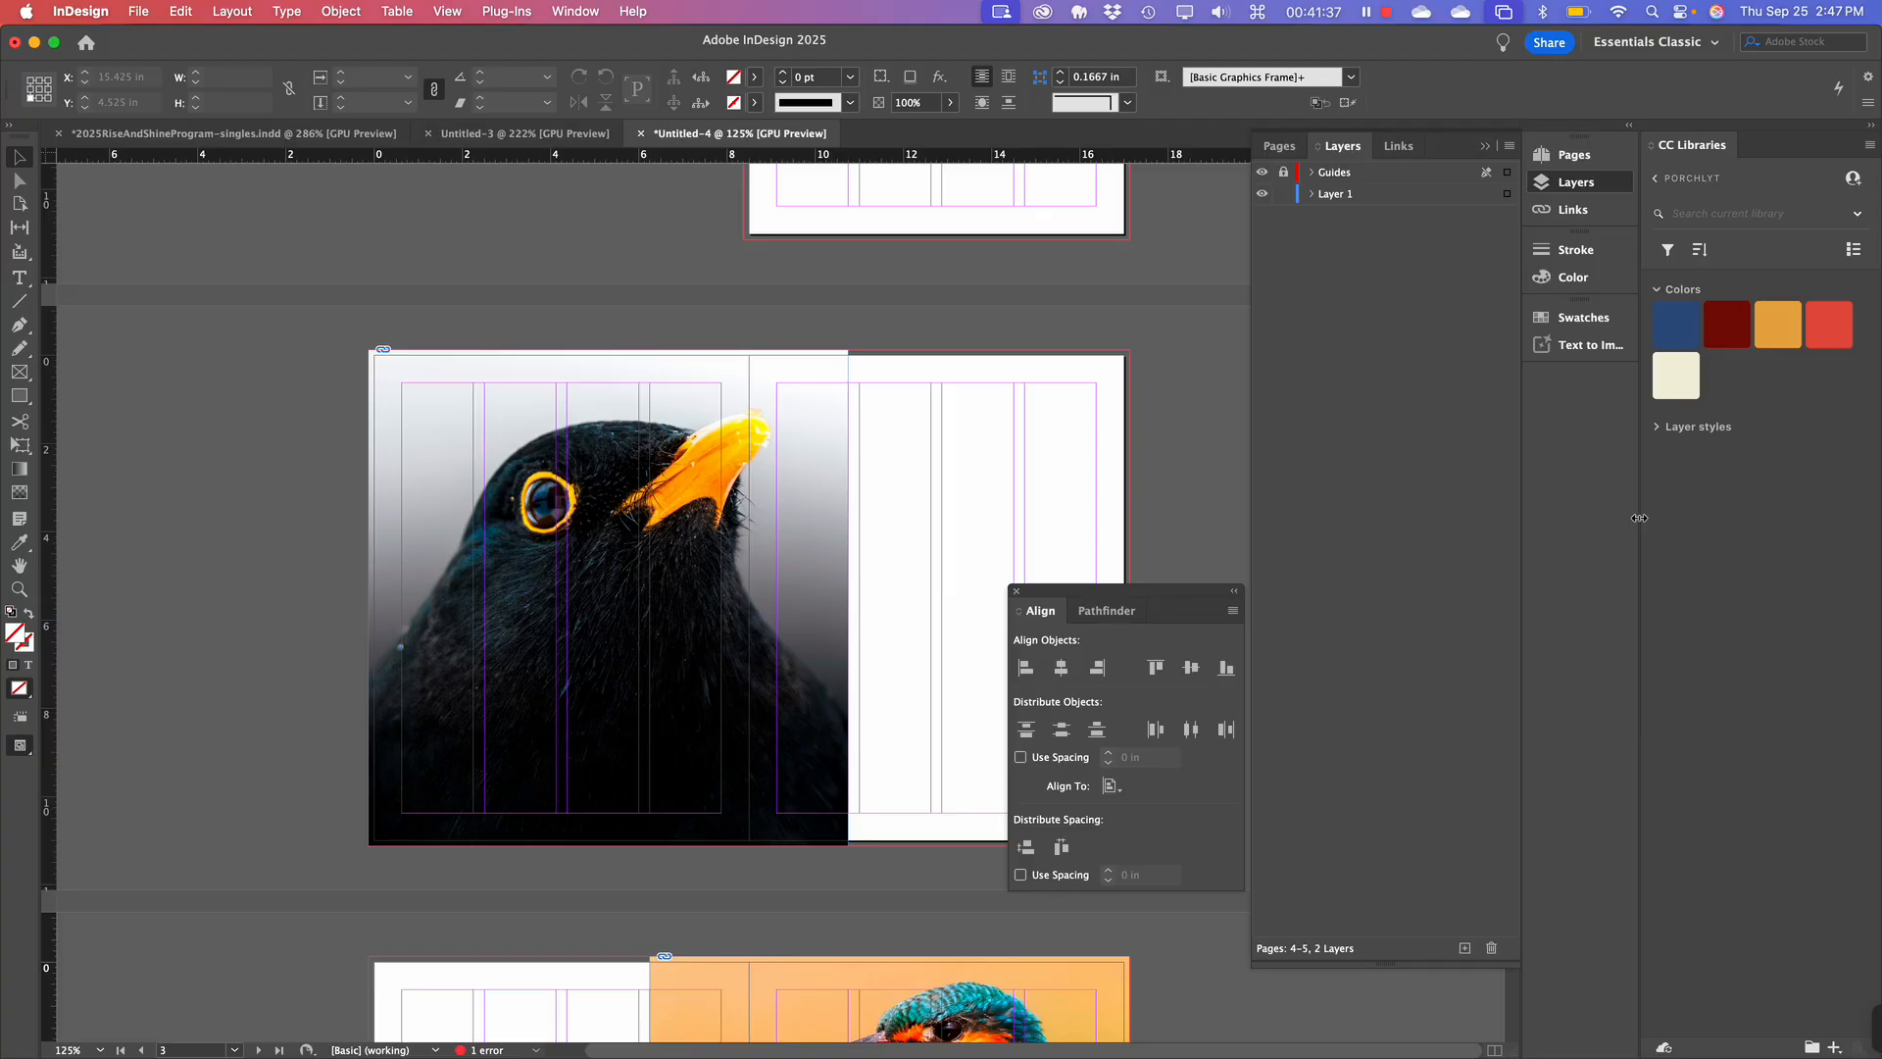
pyautogui.scroll(-2, 820, 531)
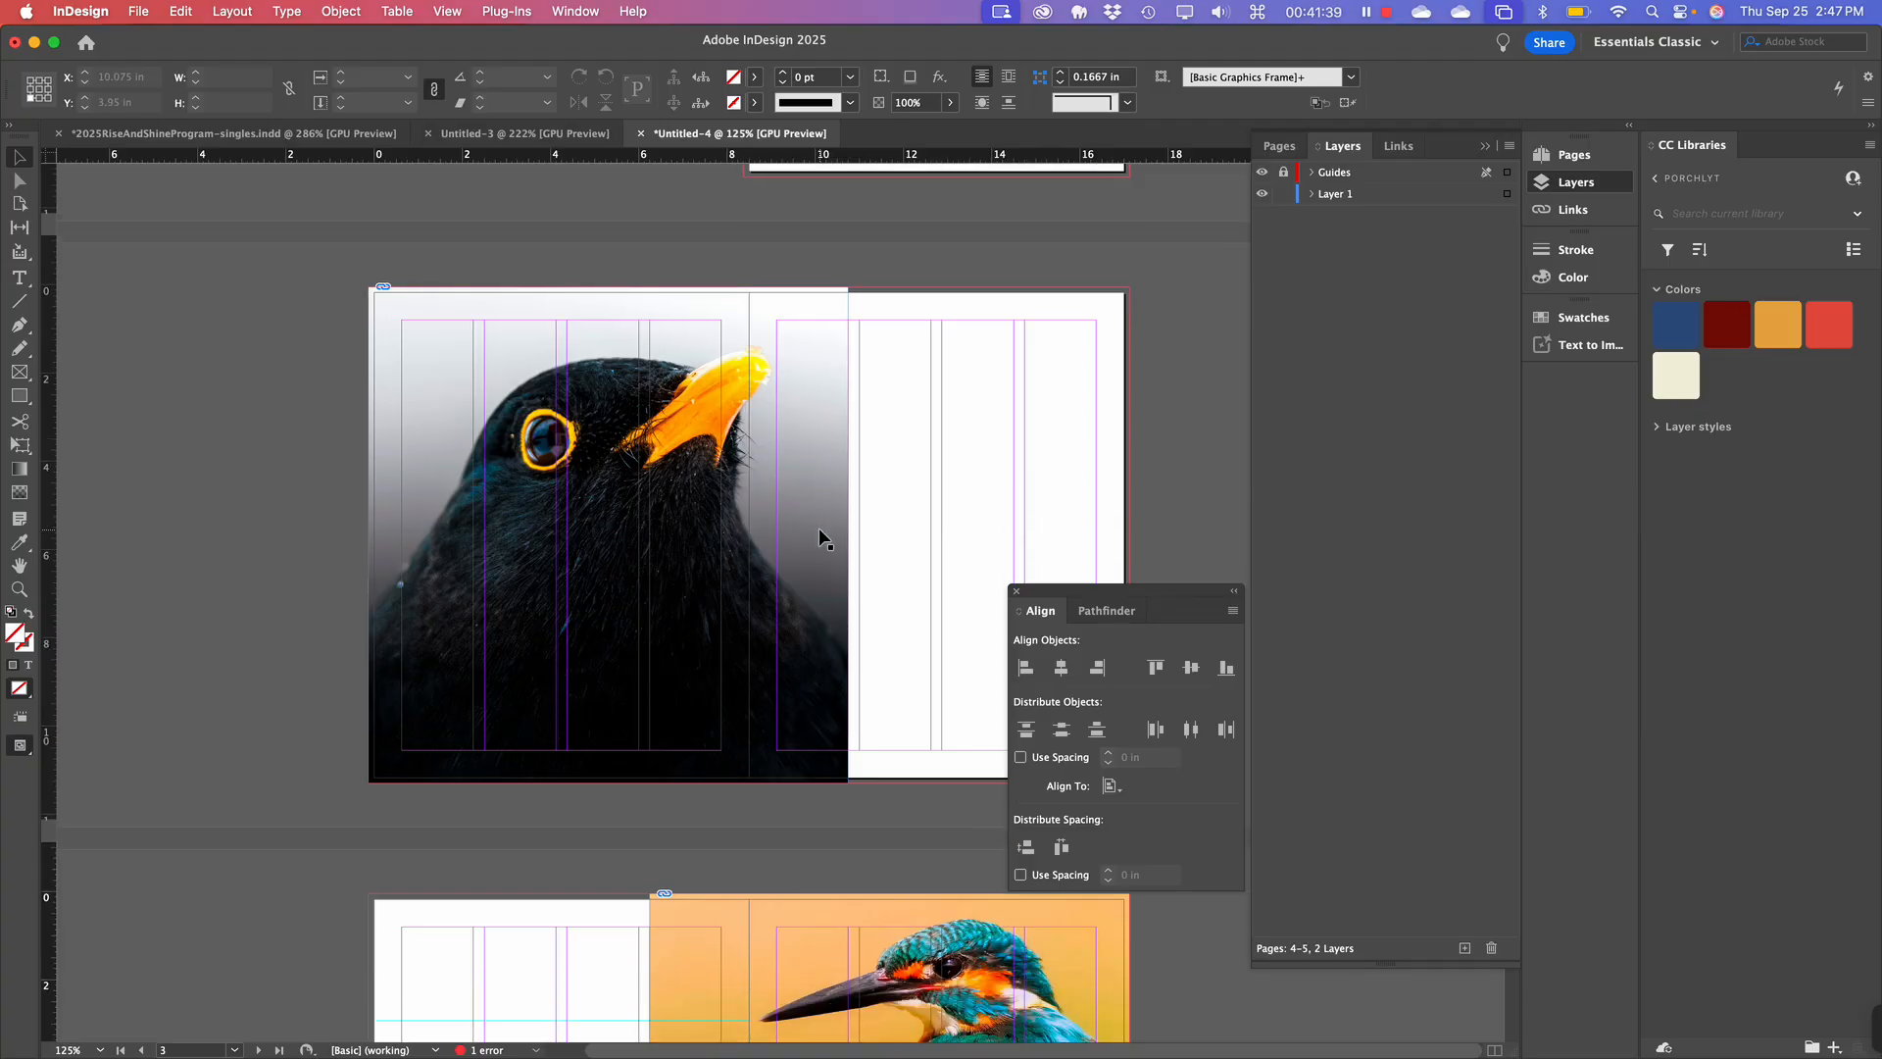
pyautogui.scroll(-1, 819, 539)
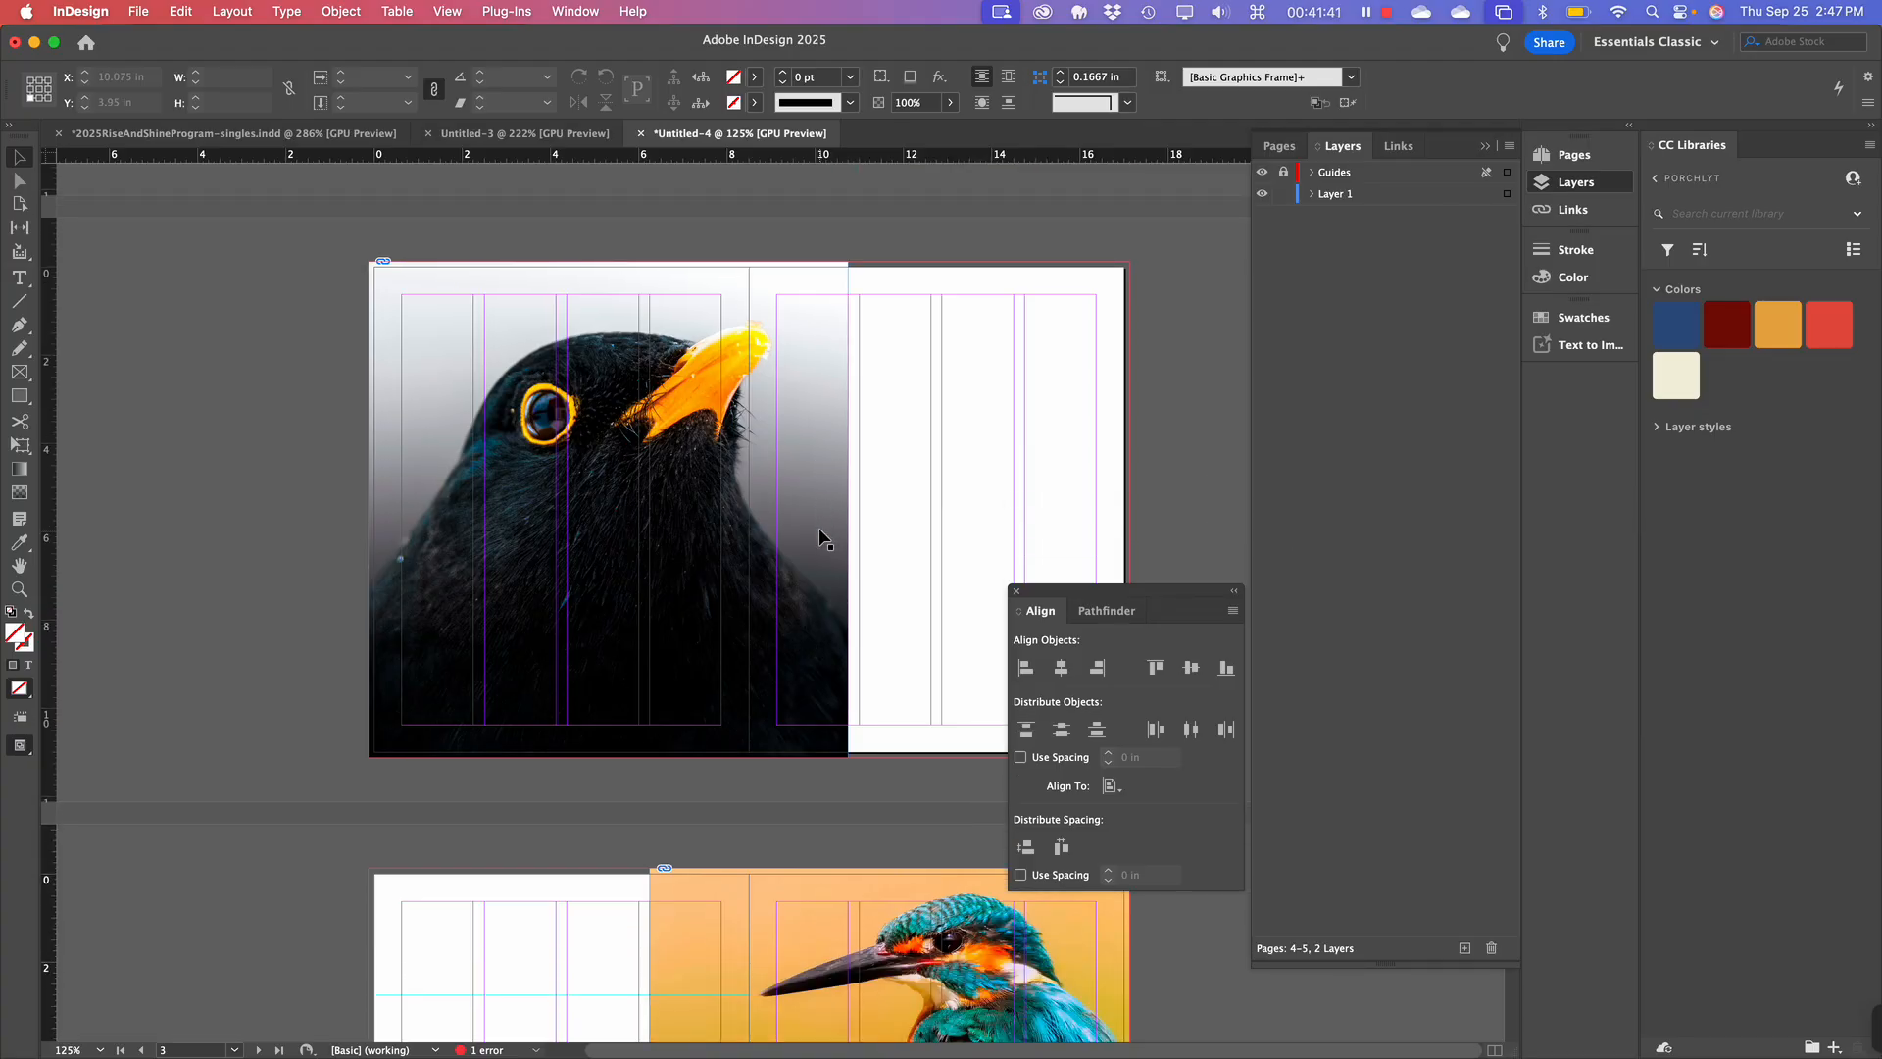
pyautogui.scroll(-2, 819, 538)
pyautogui.scroll(-6, 820, 538)
pyautogui.scroll(-5, 819, 531)
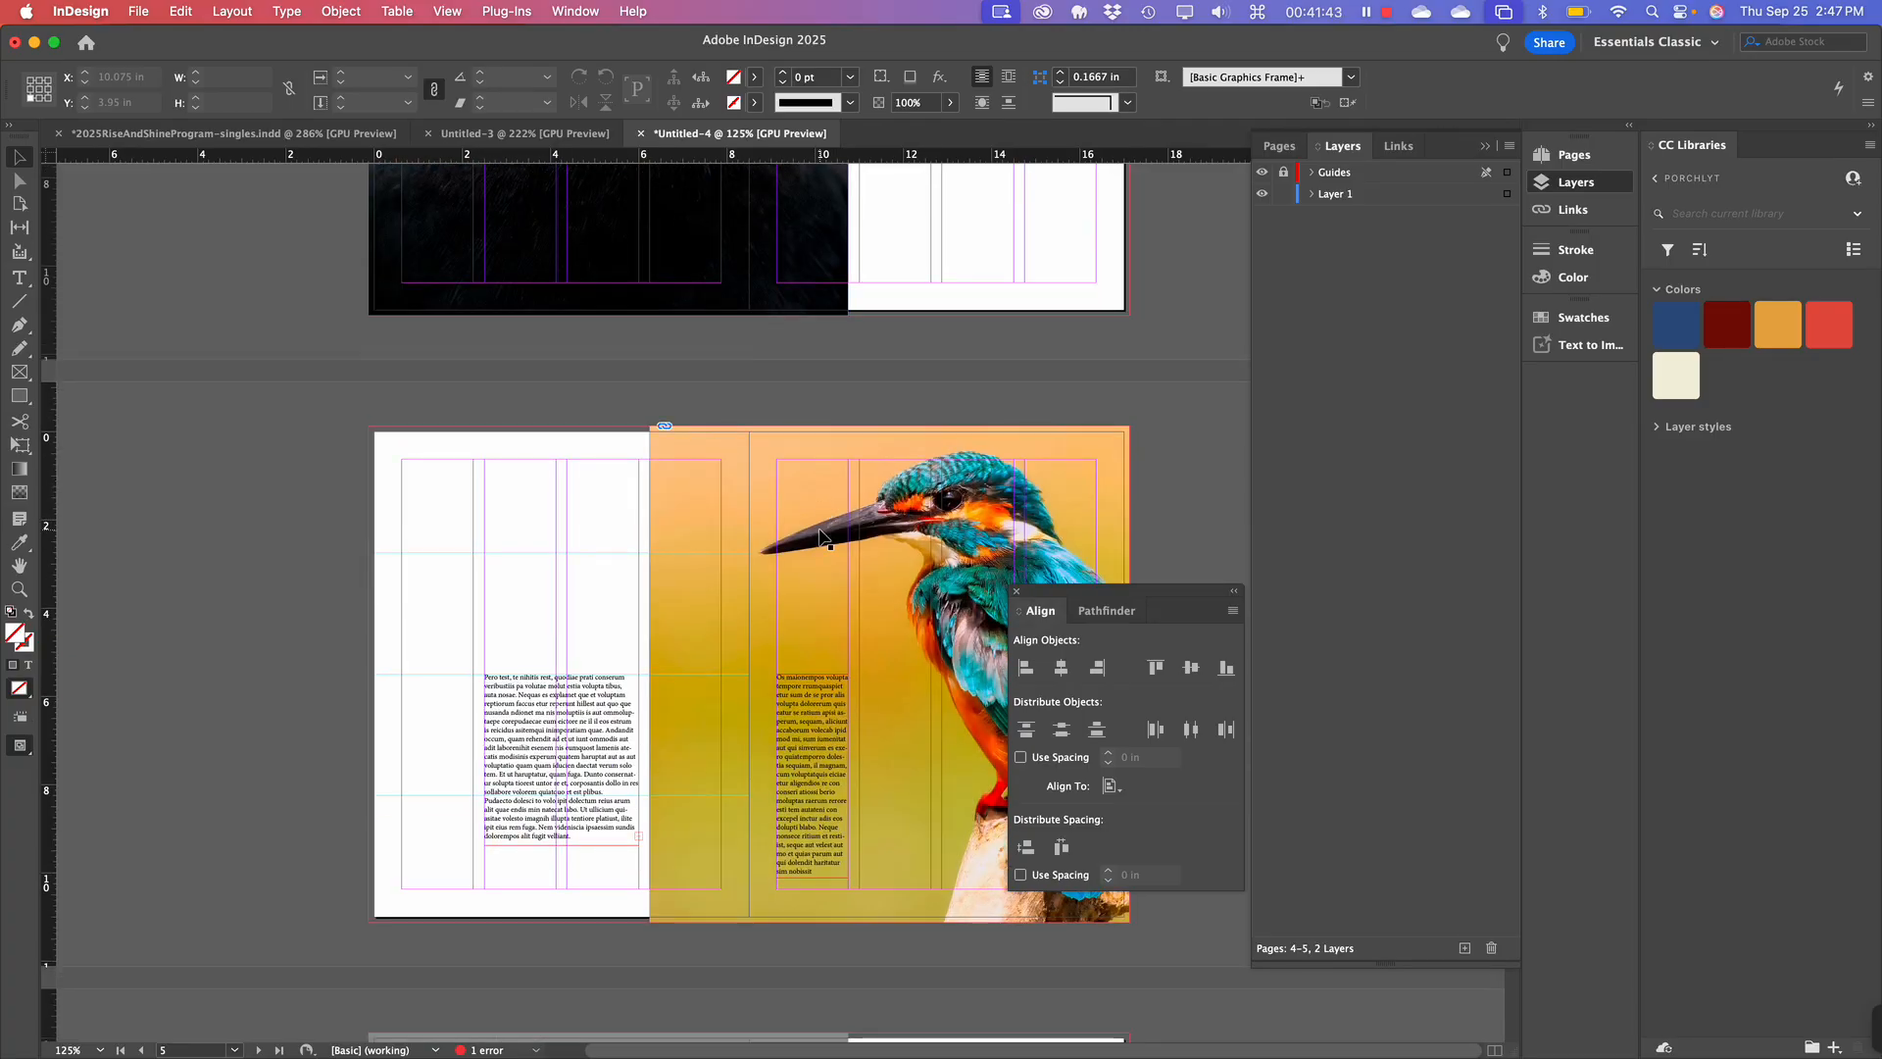
# Zoom out to 100% and scroll through the spreads to review them.
pyautogui.click(889, 673)
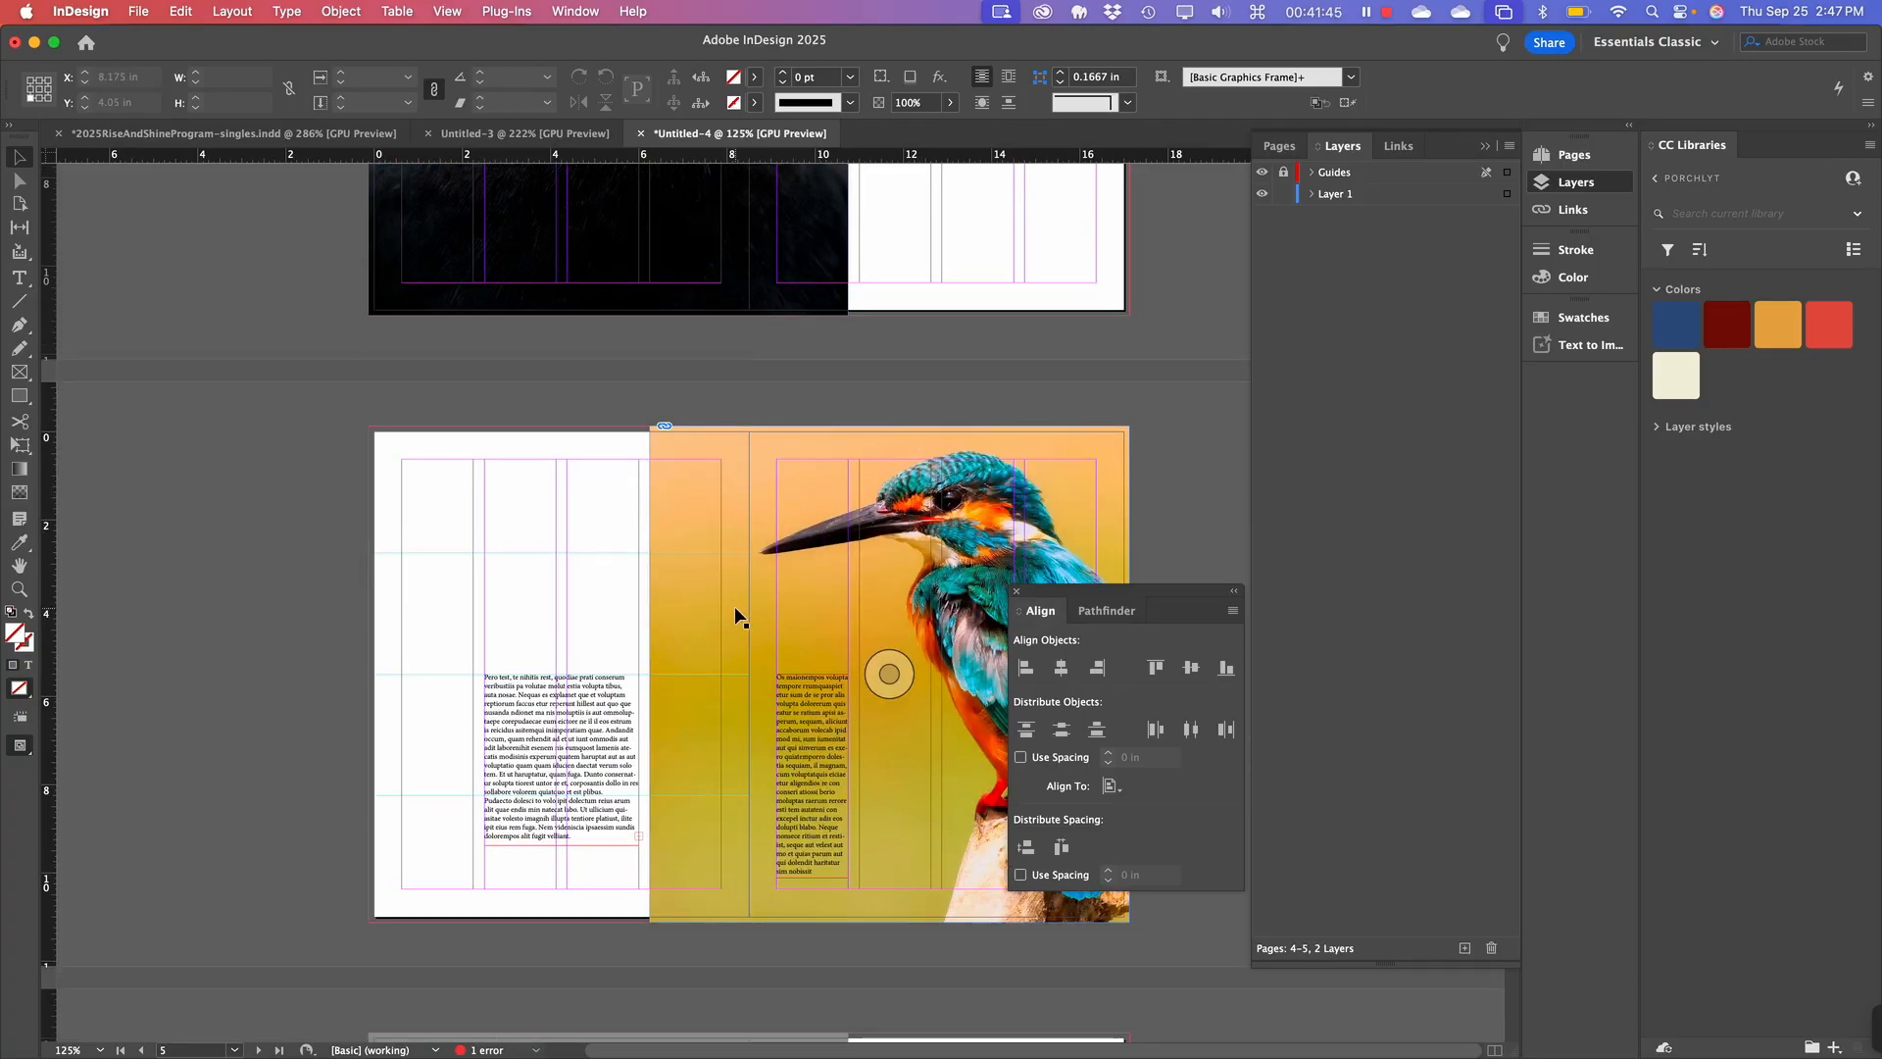
pyautogui.scroll(20, 733, 605)
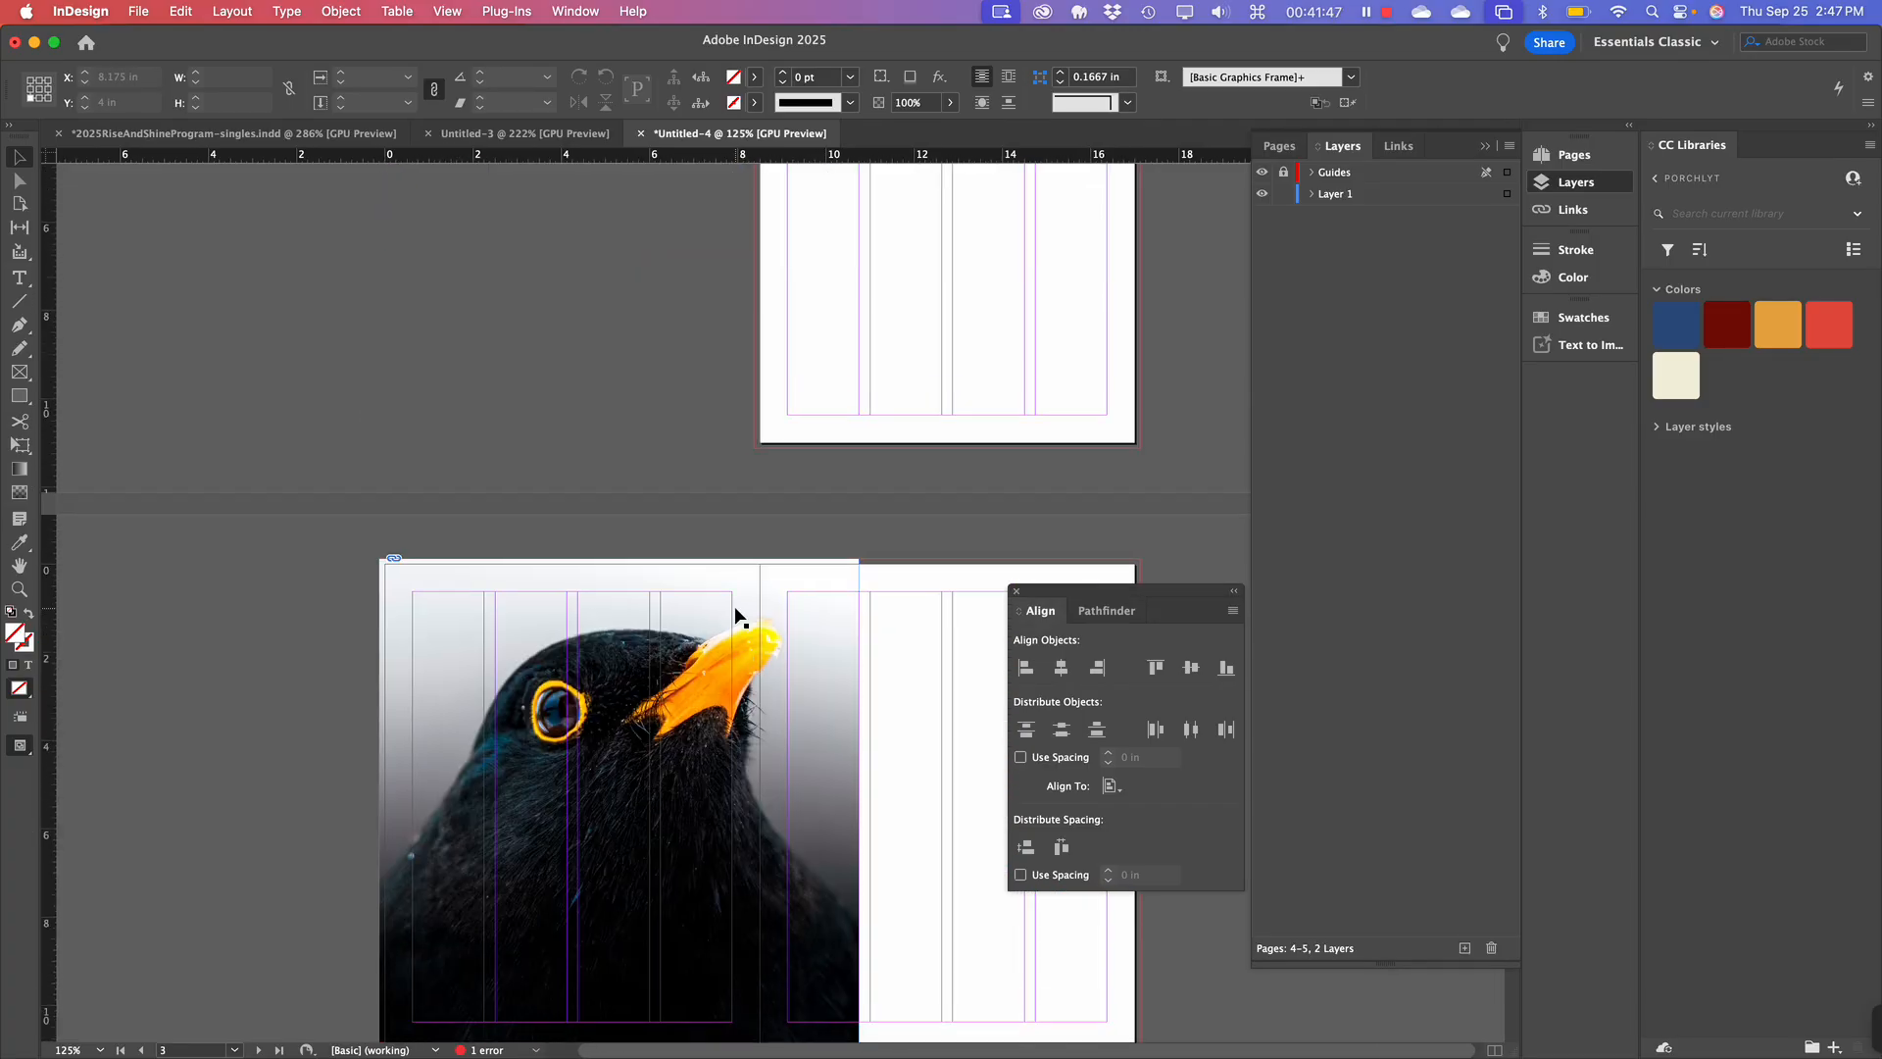
pyautogui.scroll(-3, 733, 606)
pyautogui.scroll(2, 733, 606)
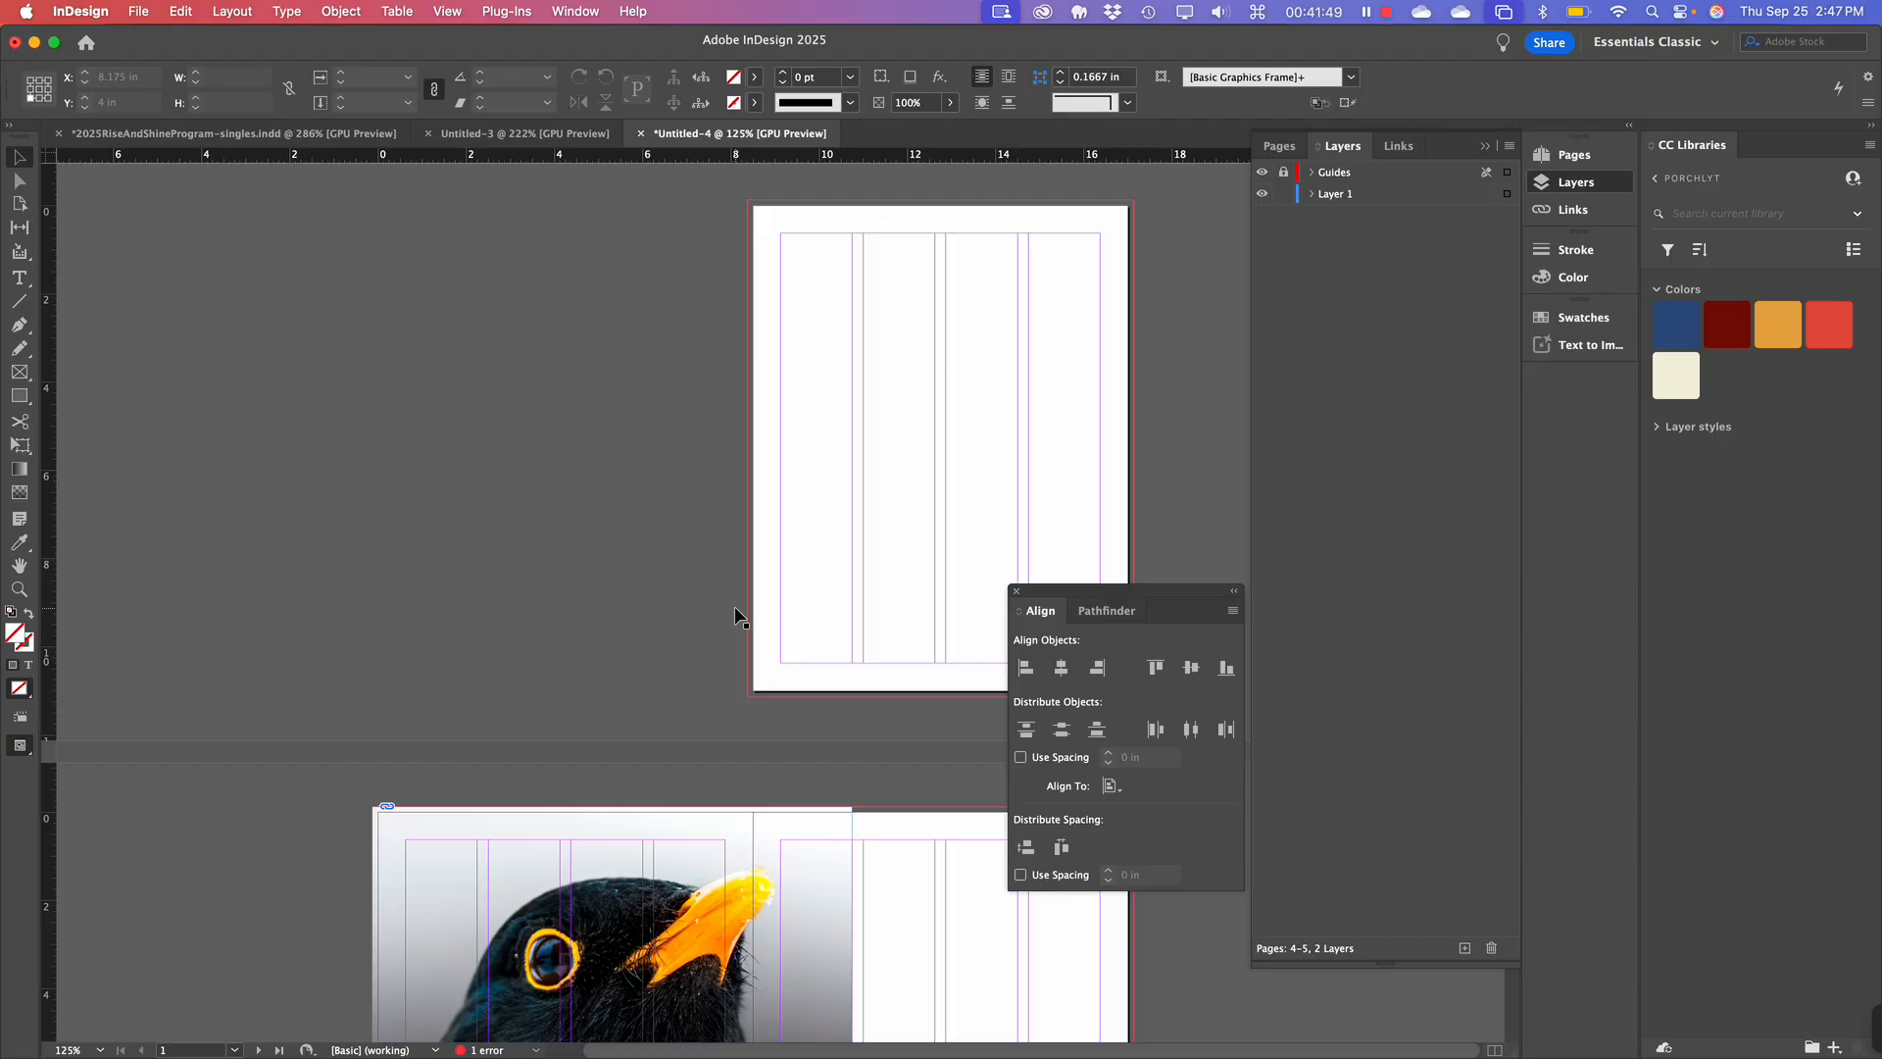
pyautogui.press('super+minus')
pyautogui.scroll(-3, 734, 606)
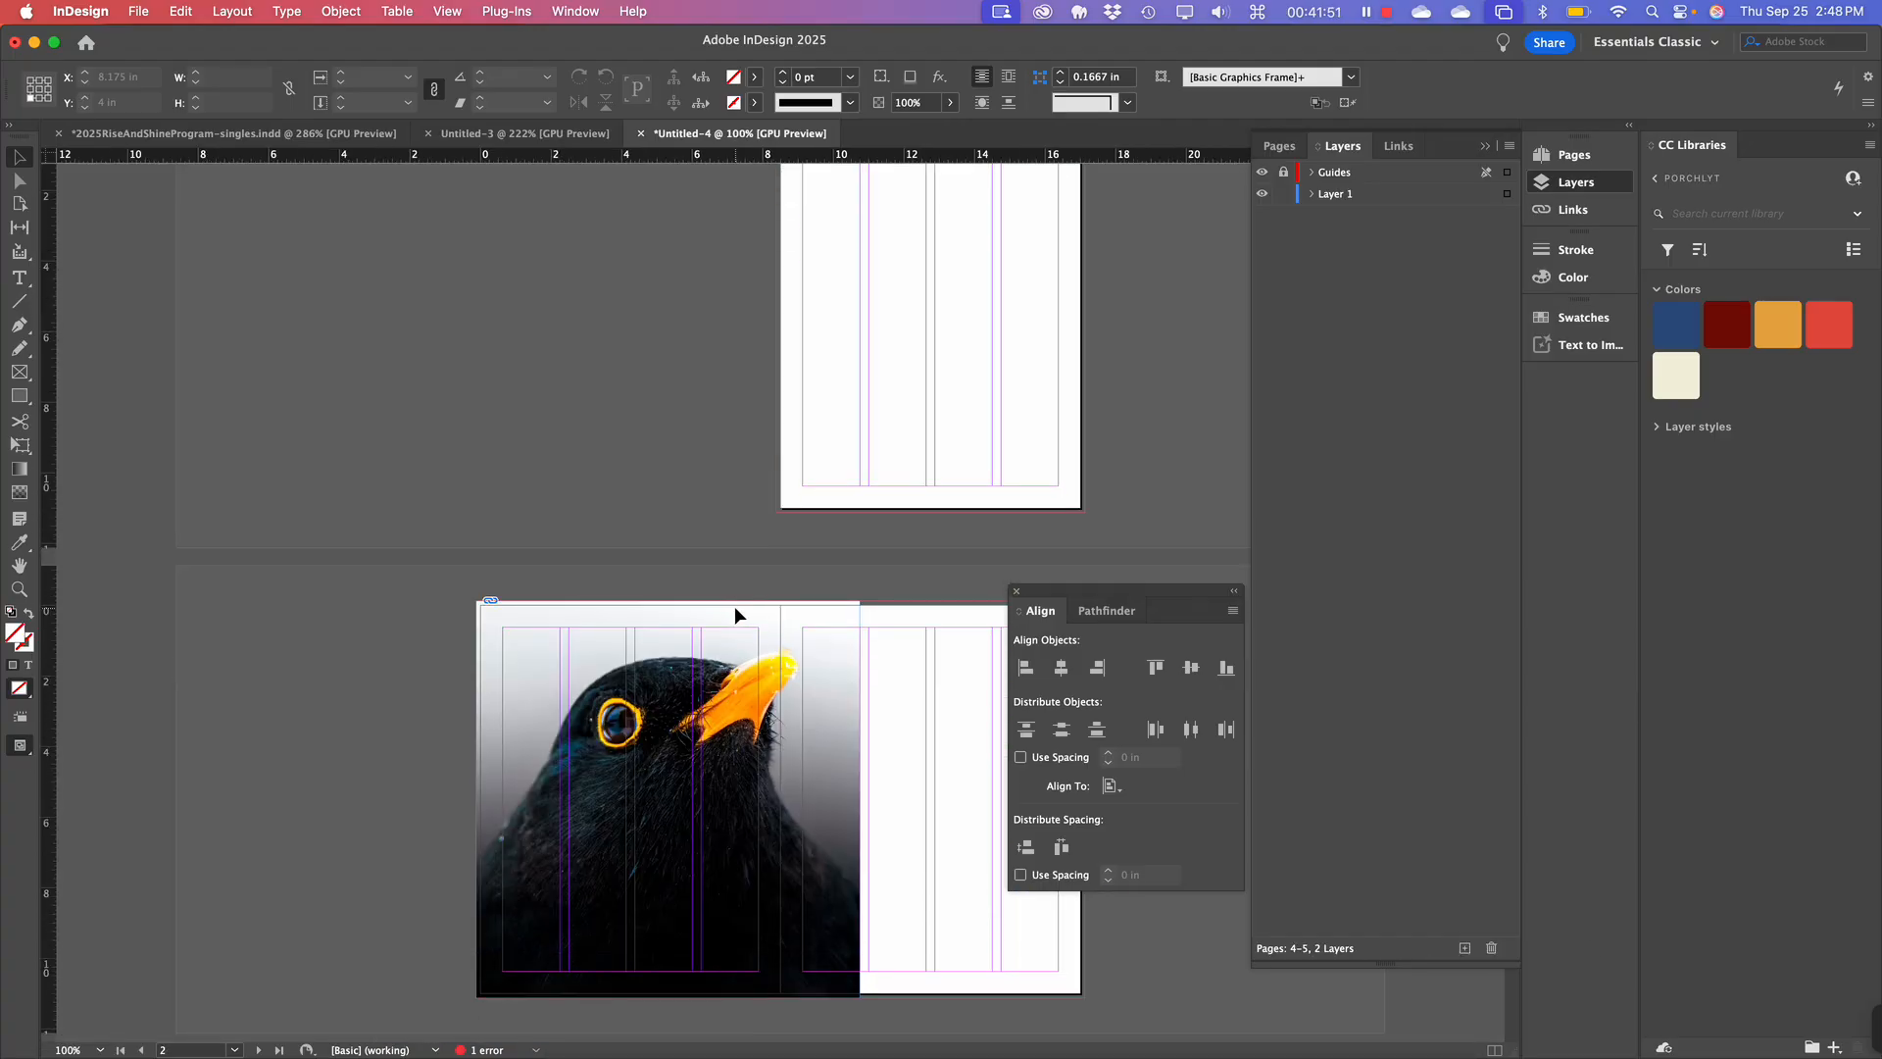
pyautogui.scroll(-3, 733, 605)
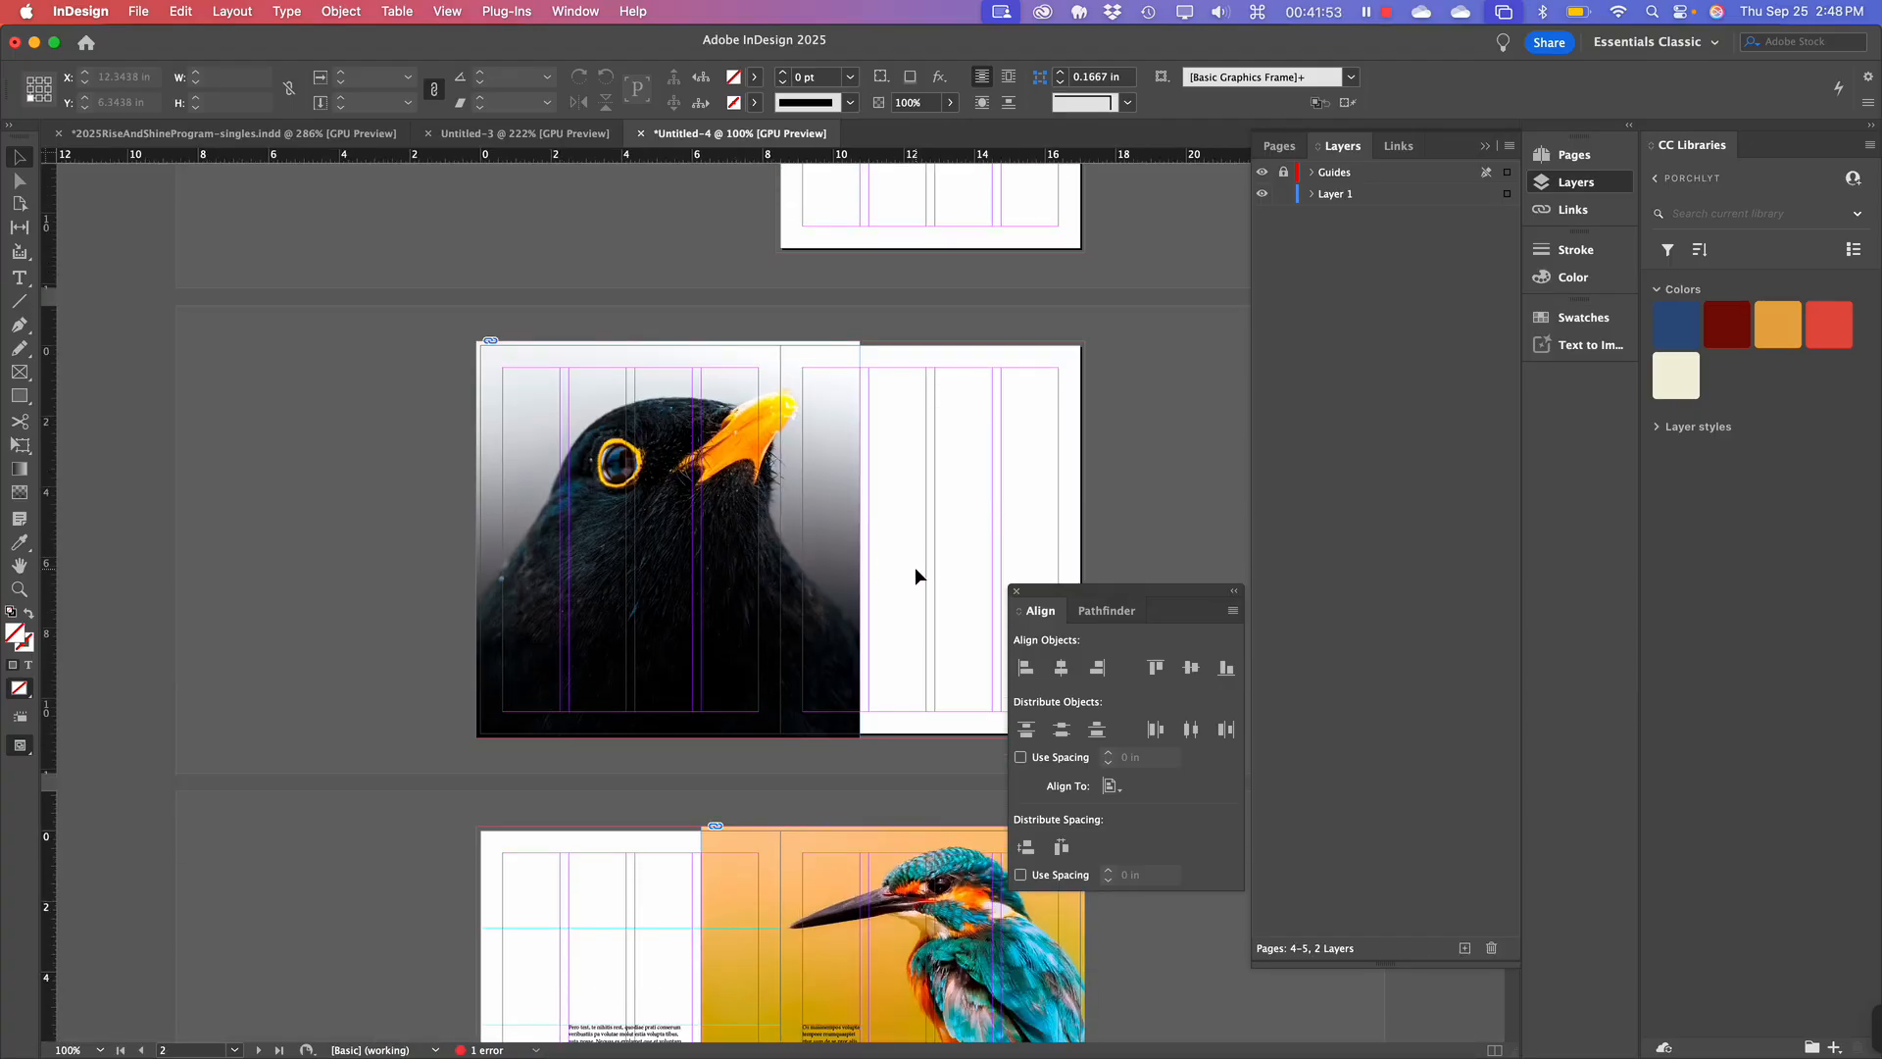
pyautogui.scroll(1, 915, 566)
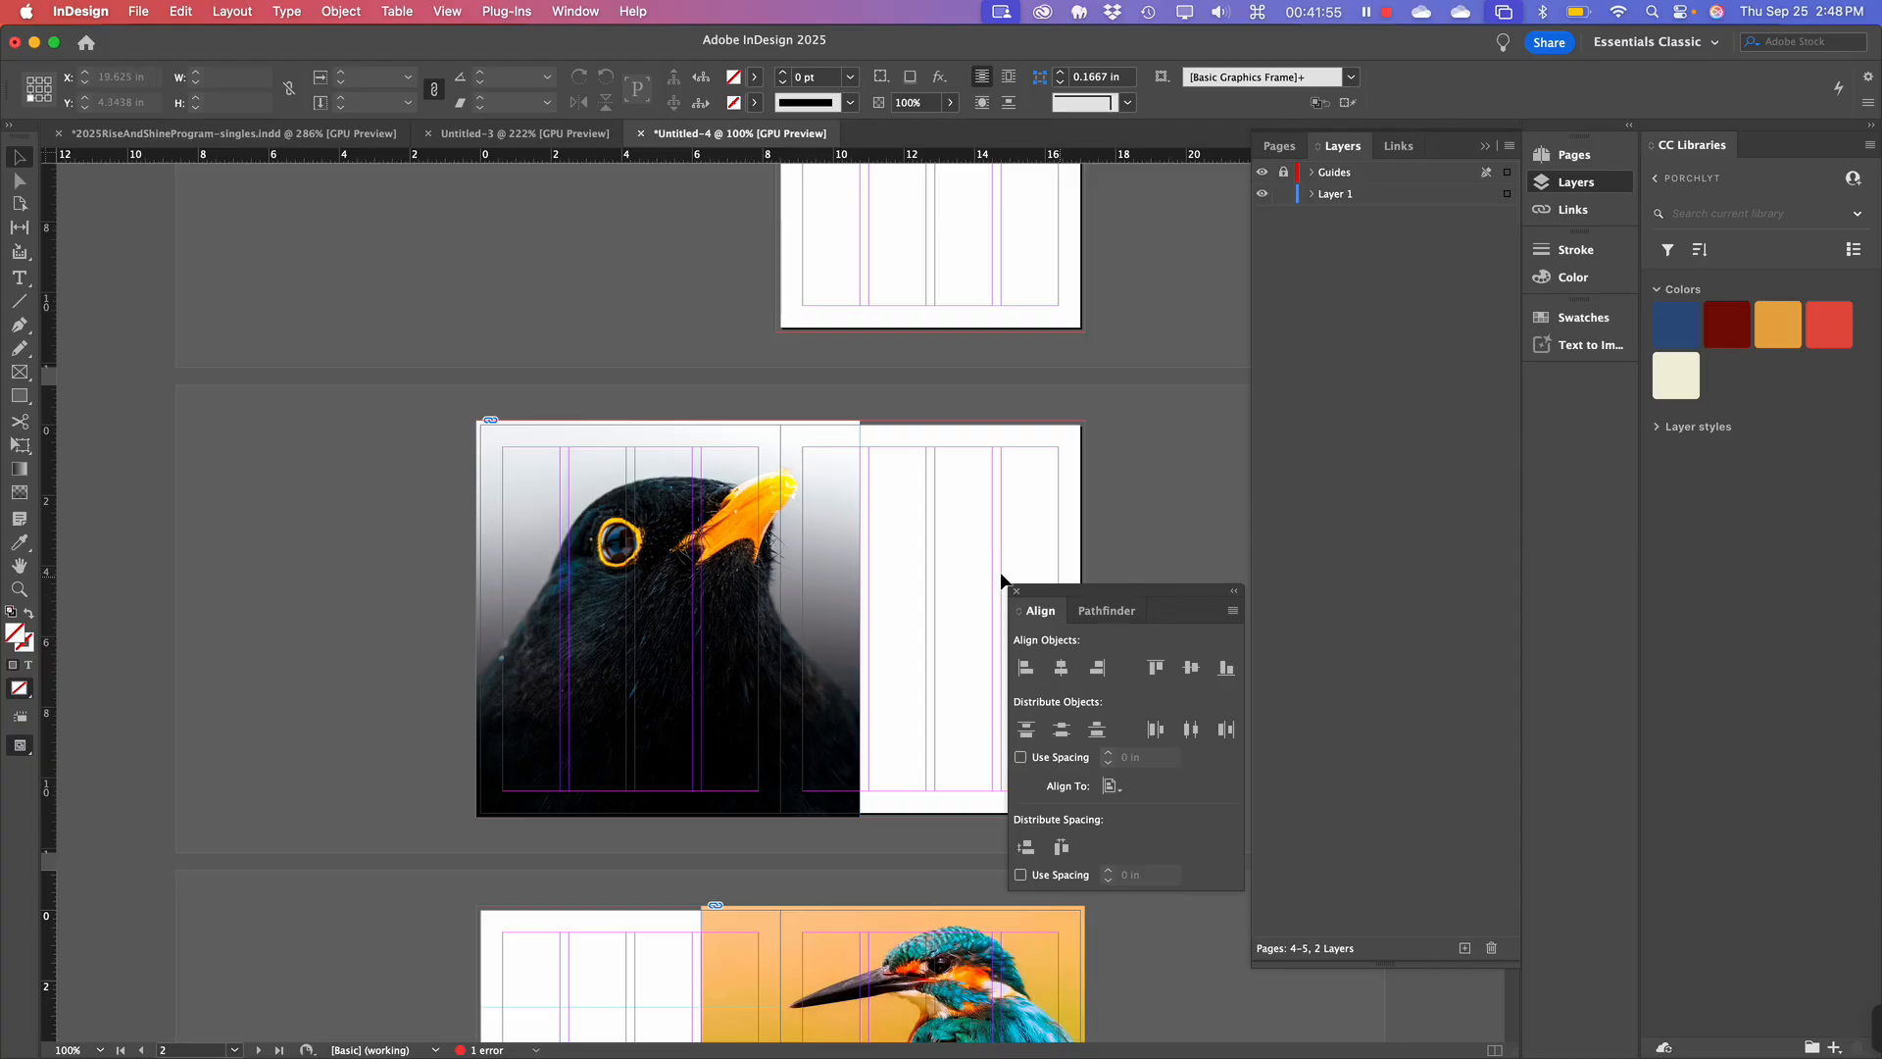
pyautogui.scroll(1, 664, 613)
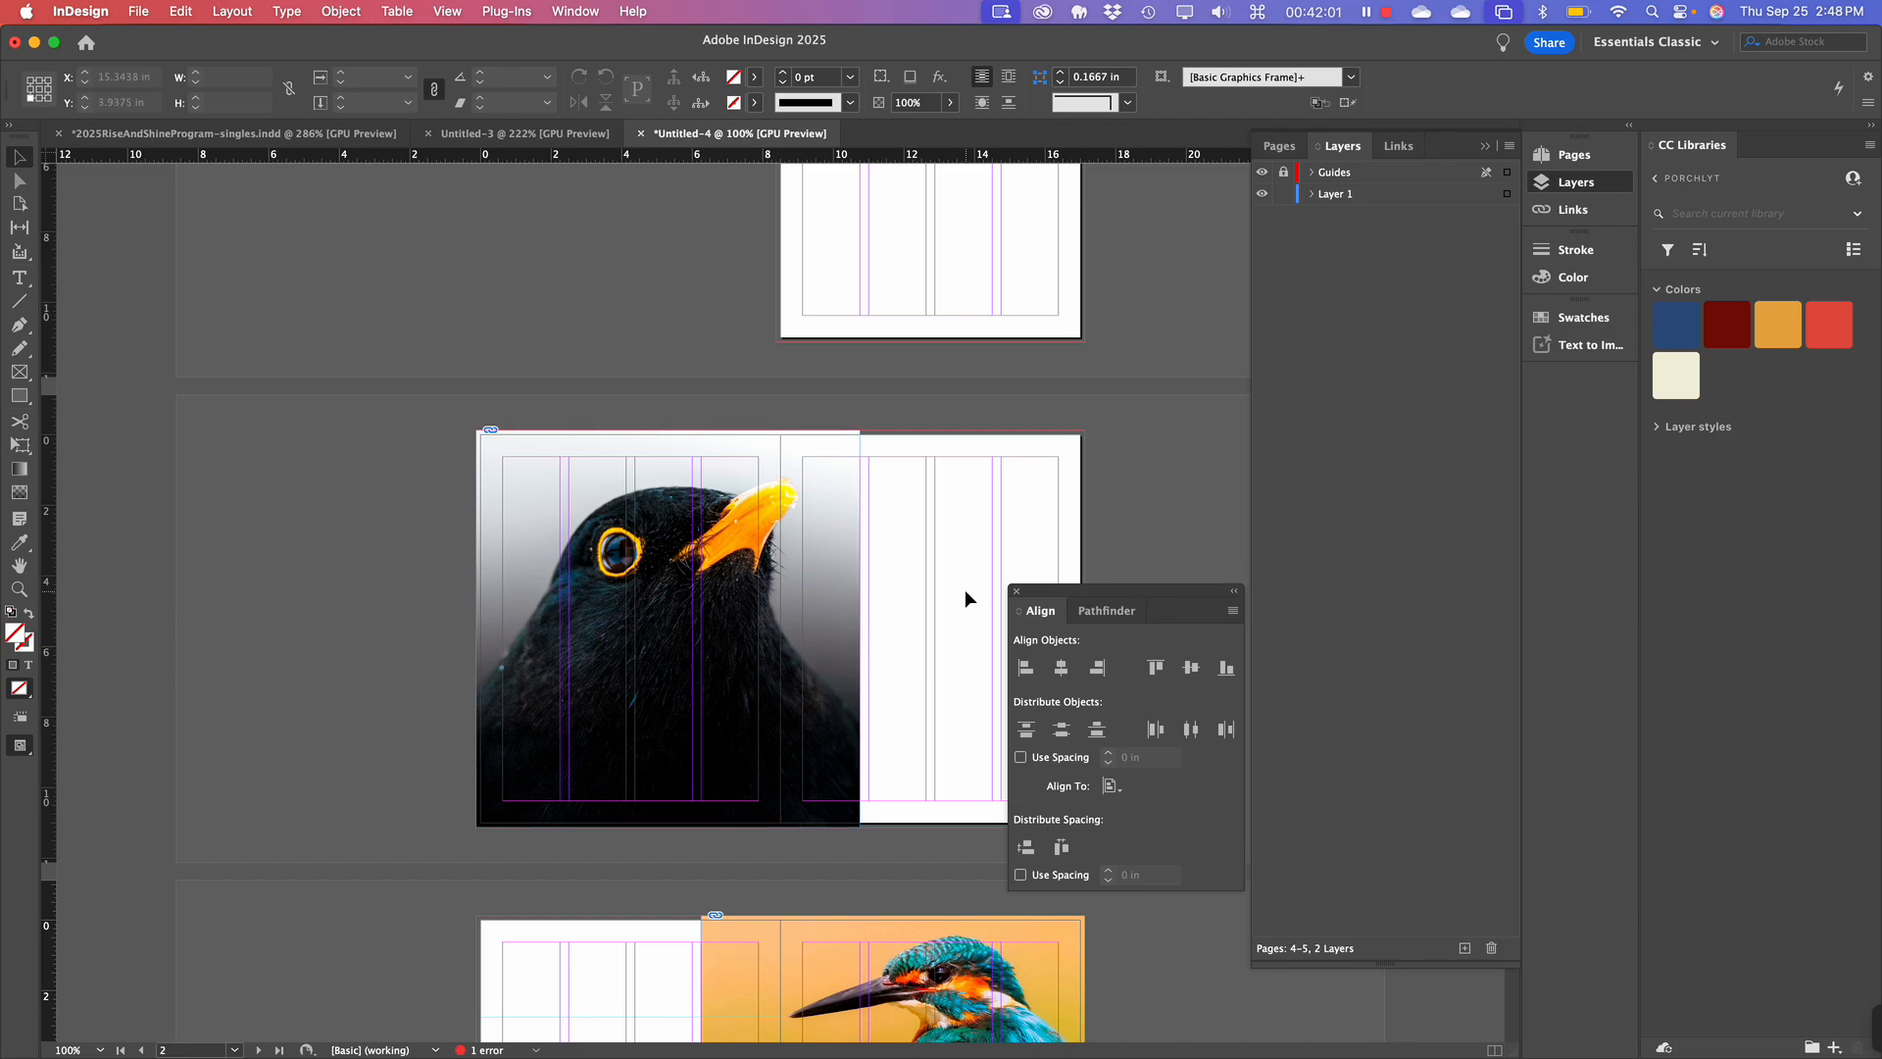
# Start Save As, check cloud sync status, and browse into Work > 0_AKRONU.
pyautogui.click(133, 12)
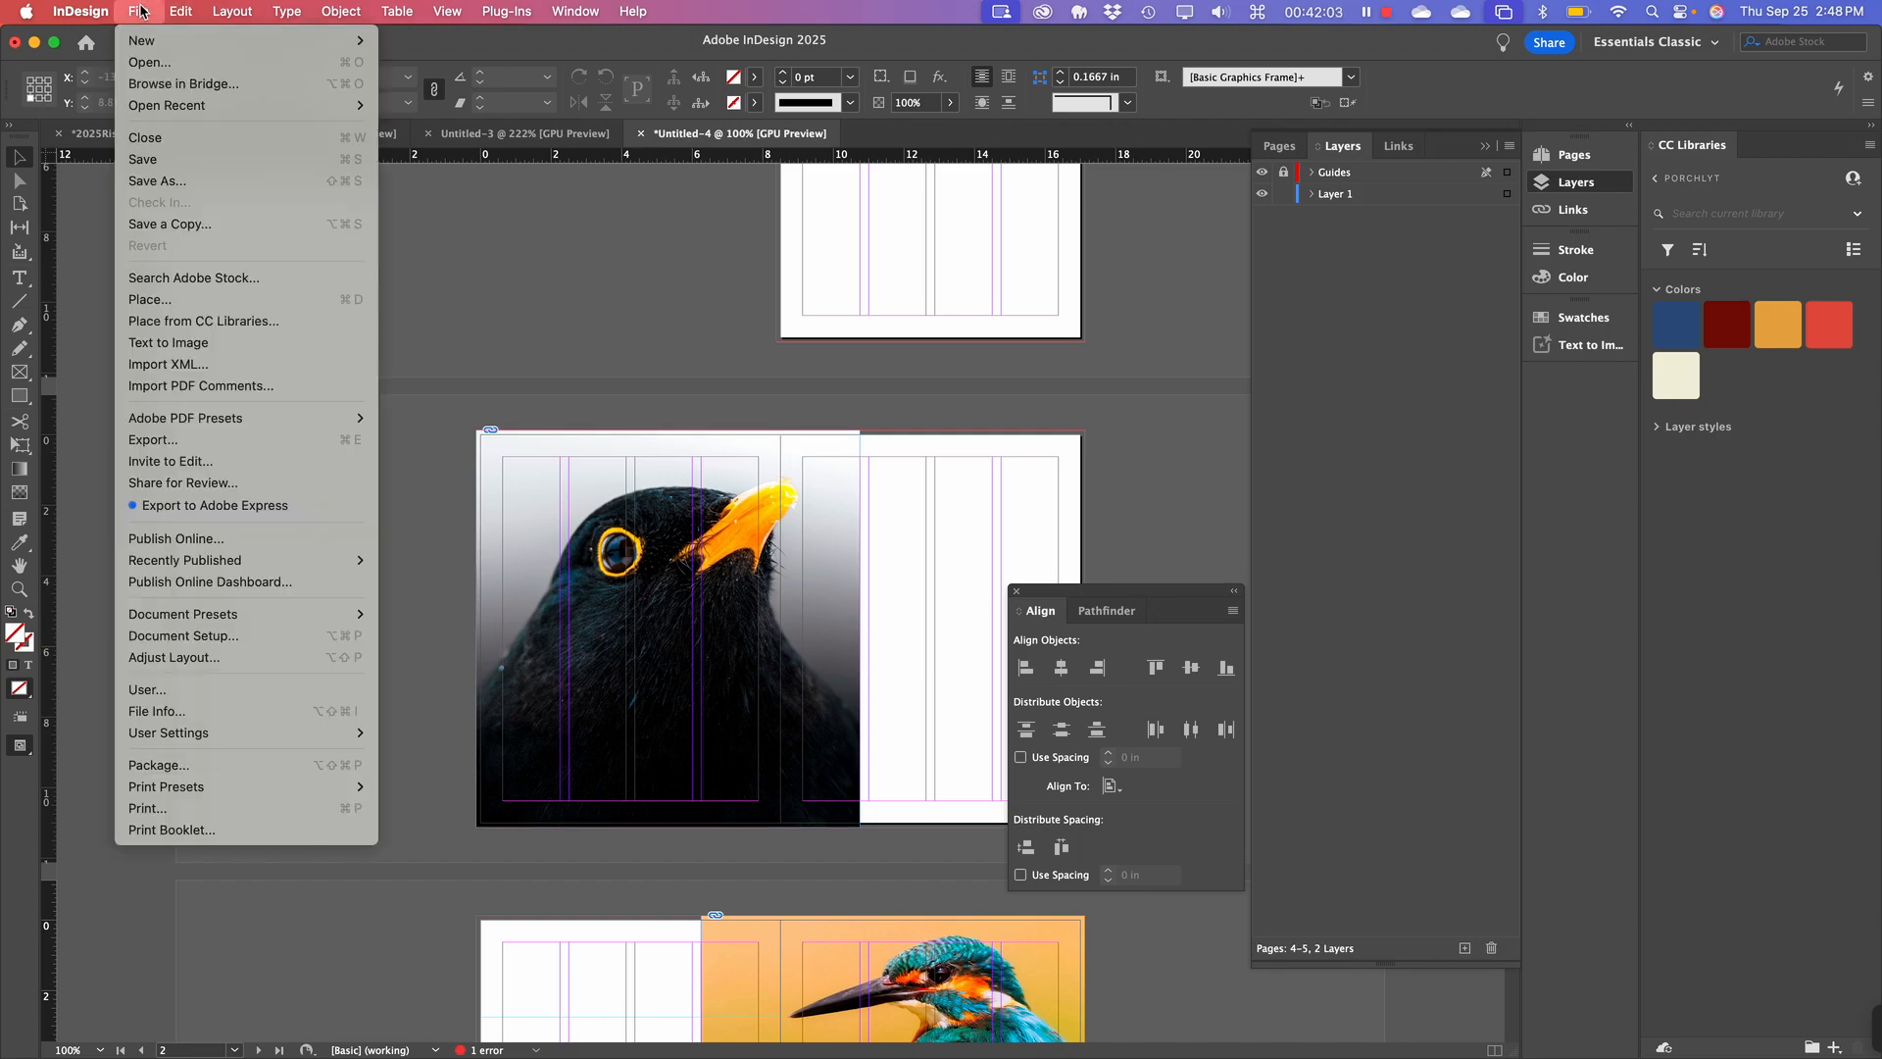
pyautogui.click(186, 181)
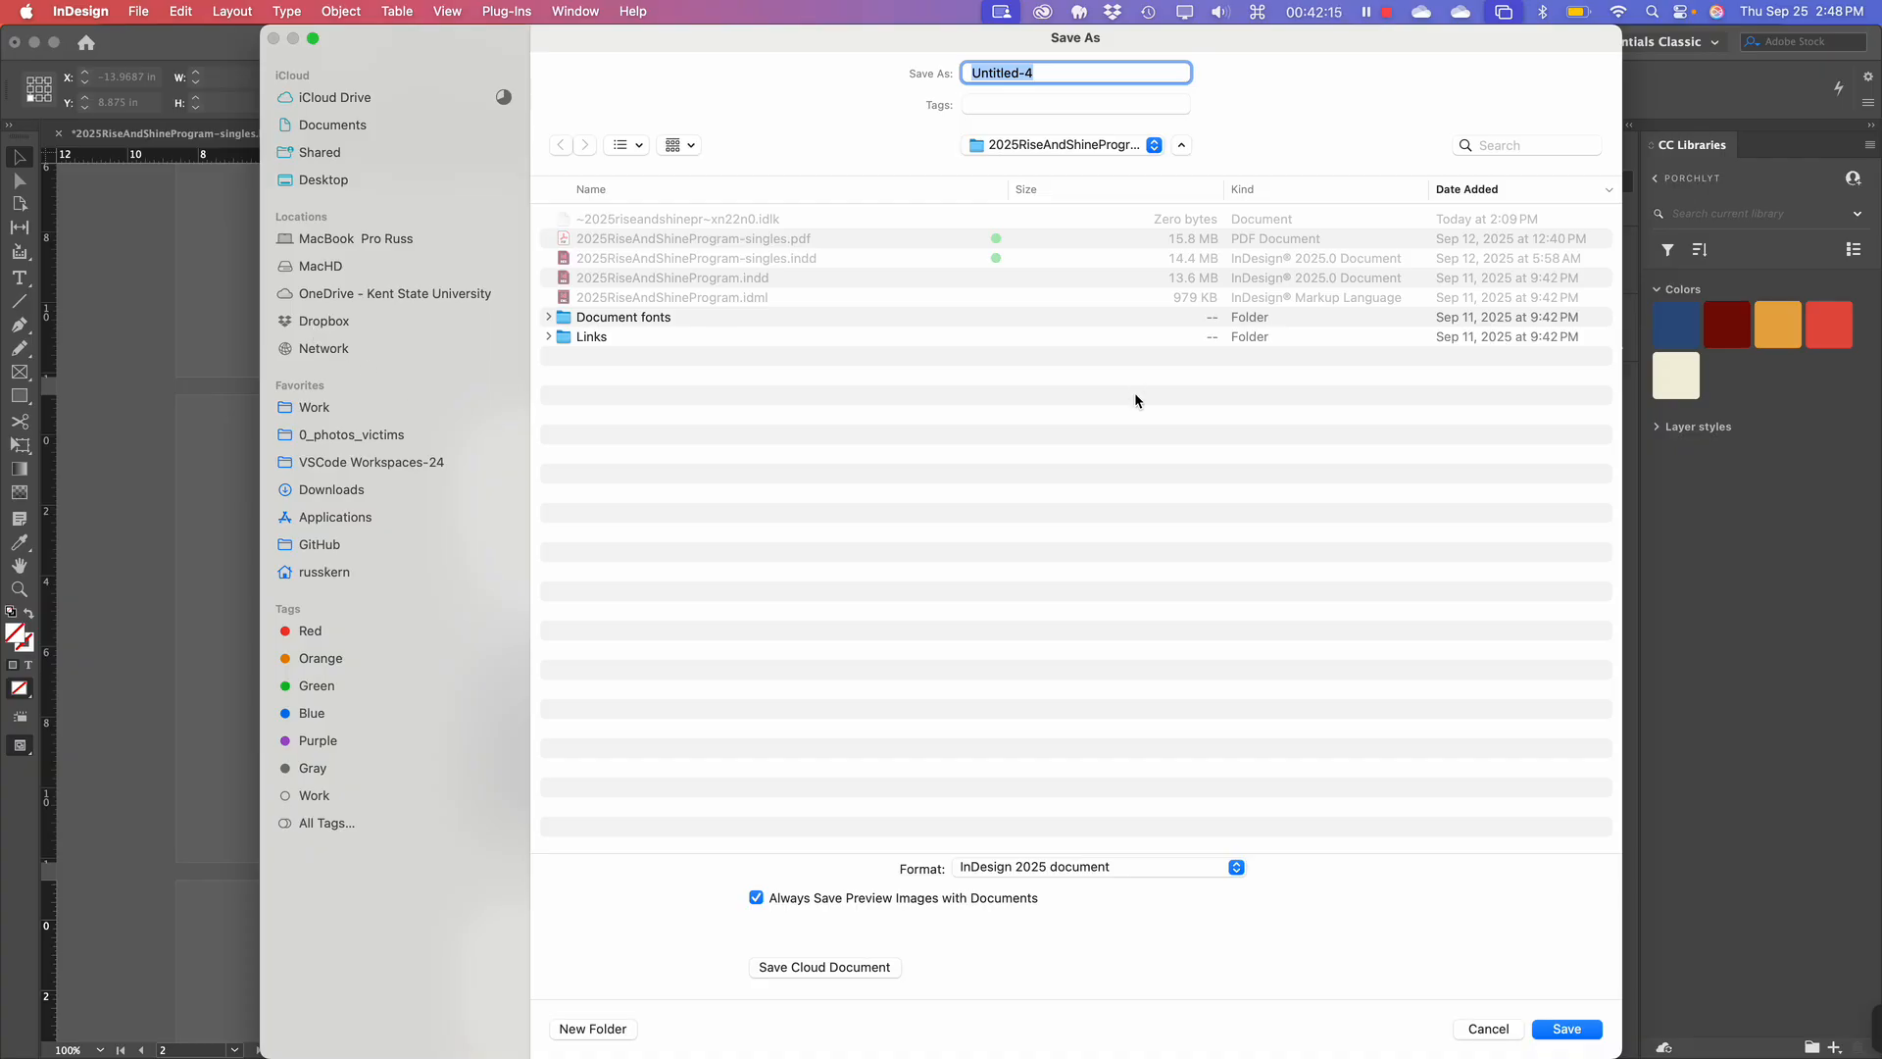
pyautogui.click(1462, 13)
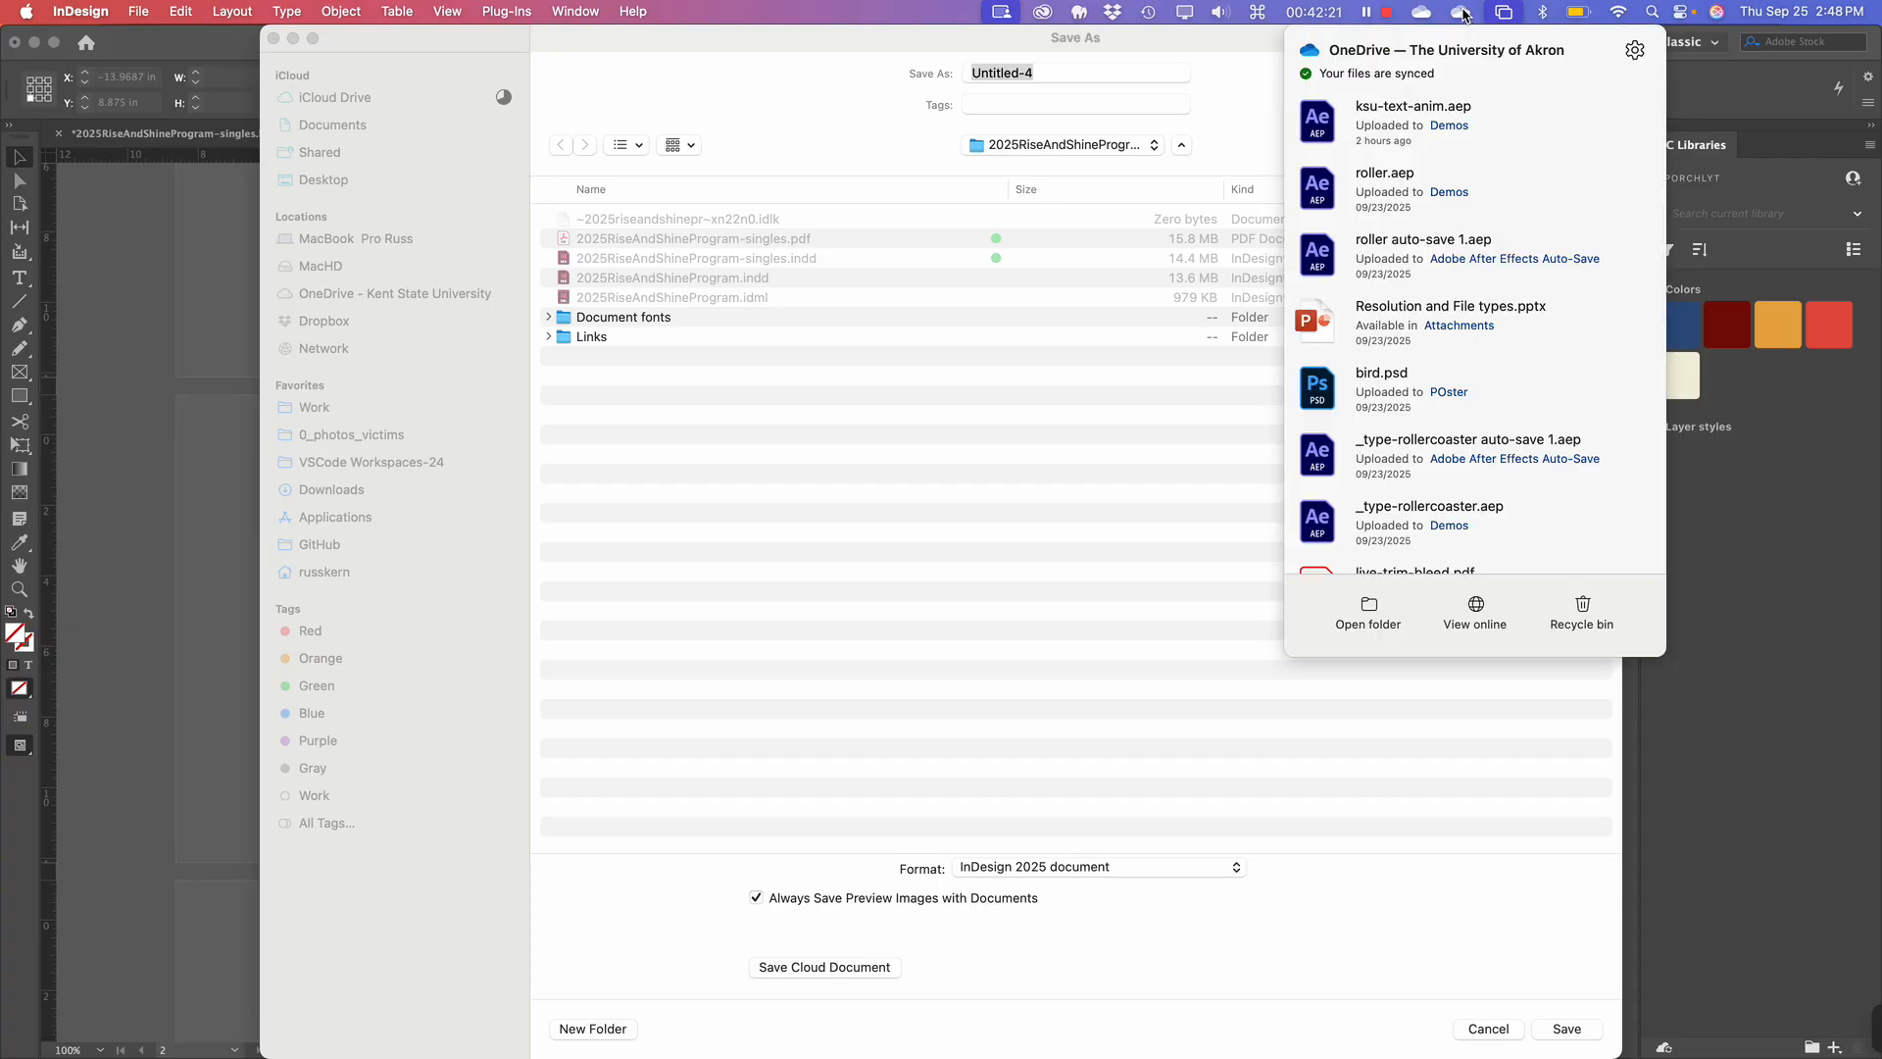
pyautogui.click(1121, 525)
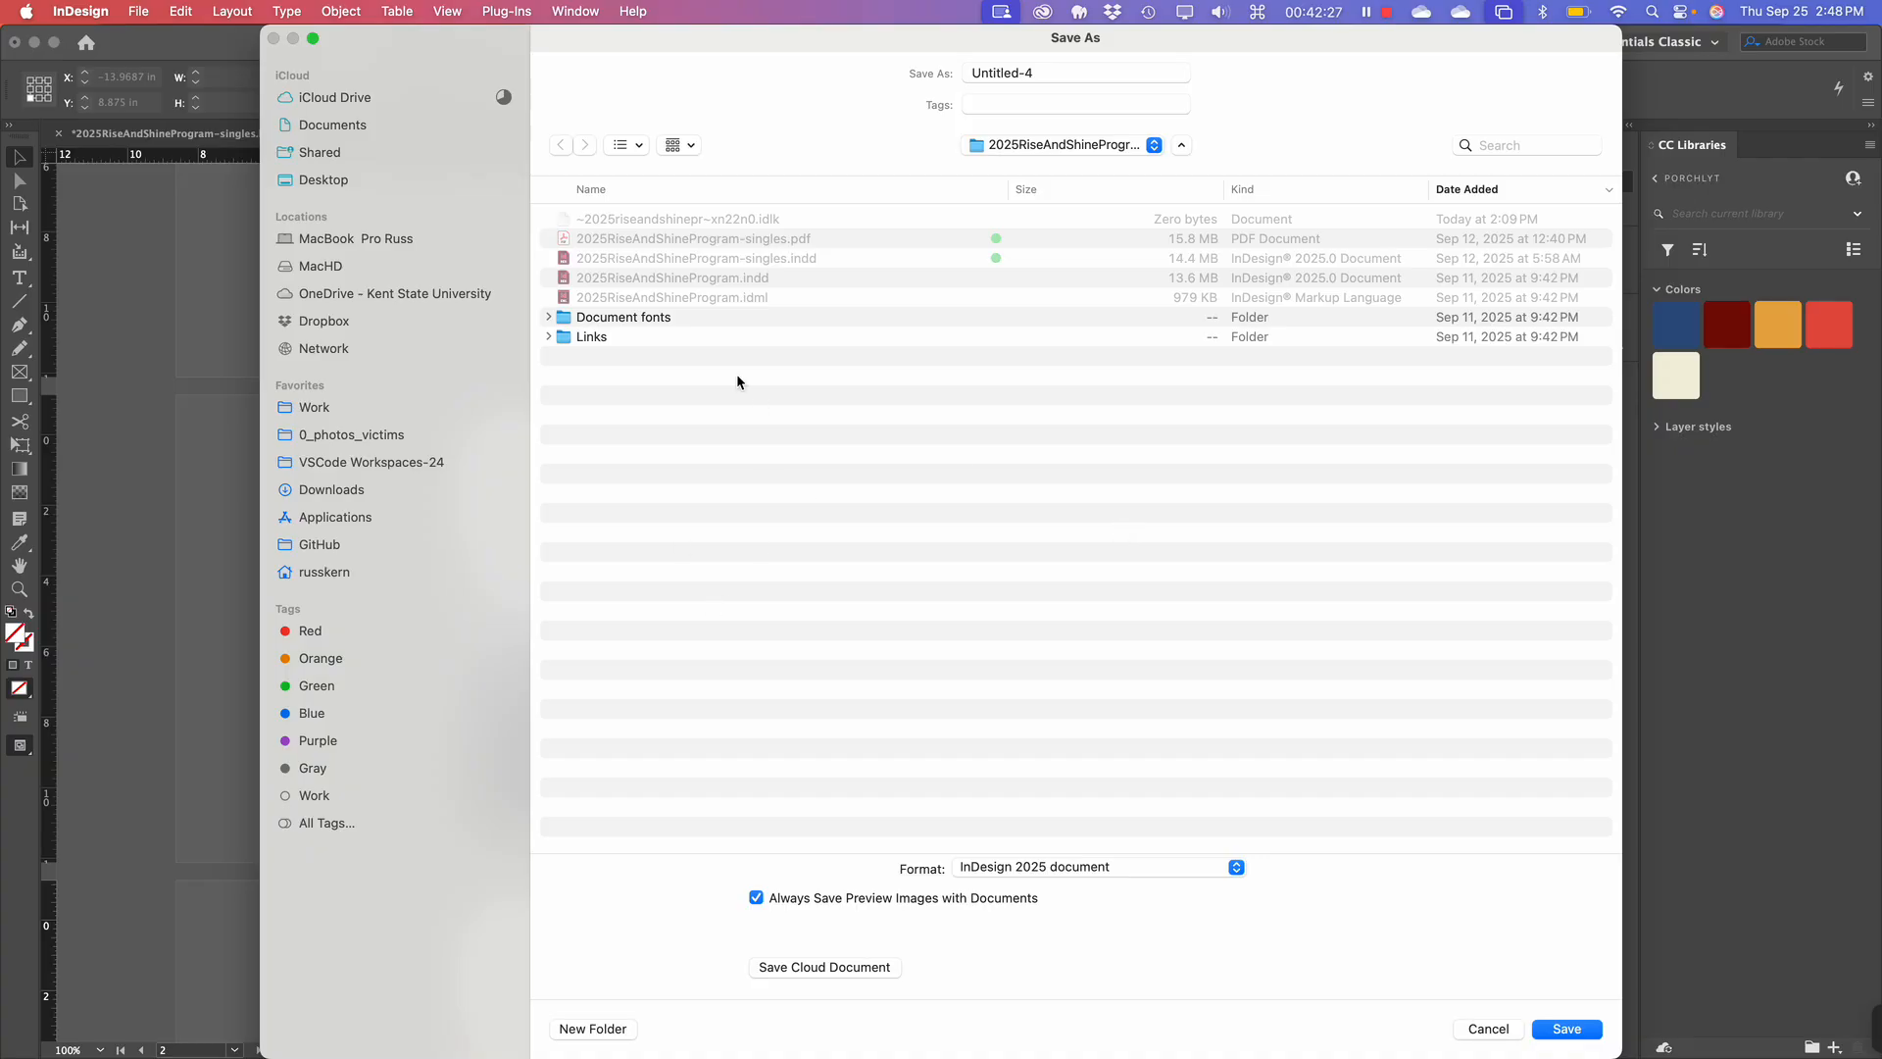
pyautogui.click(316, 407)
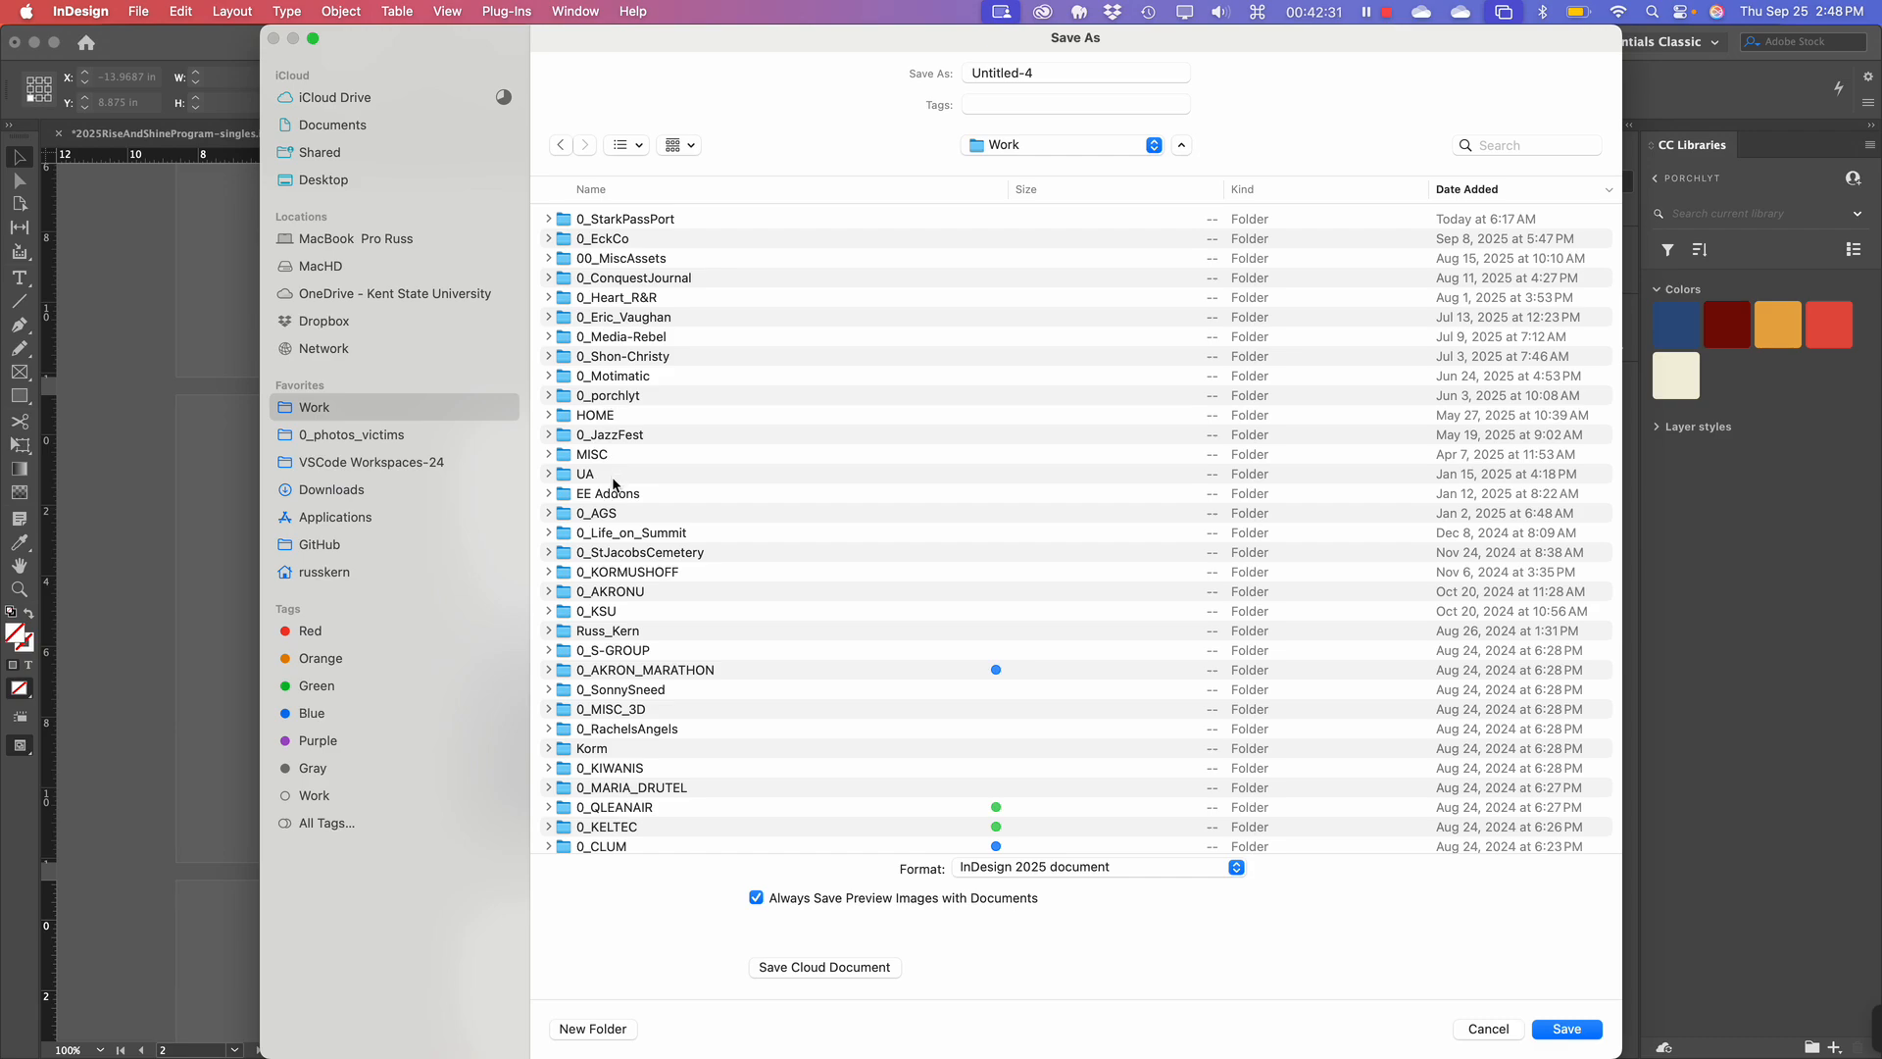
pyautogui.click(598, 189)
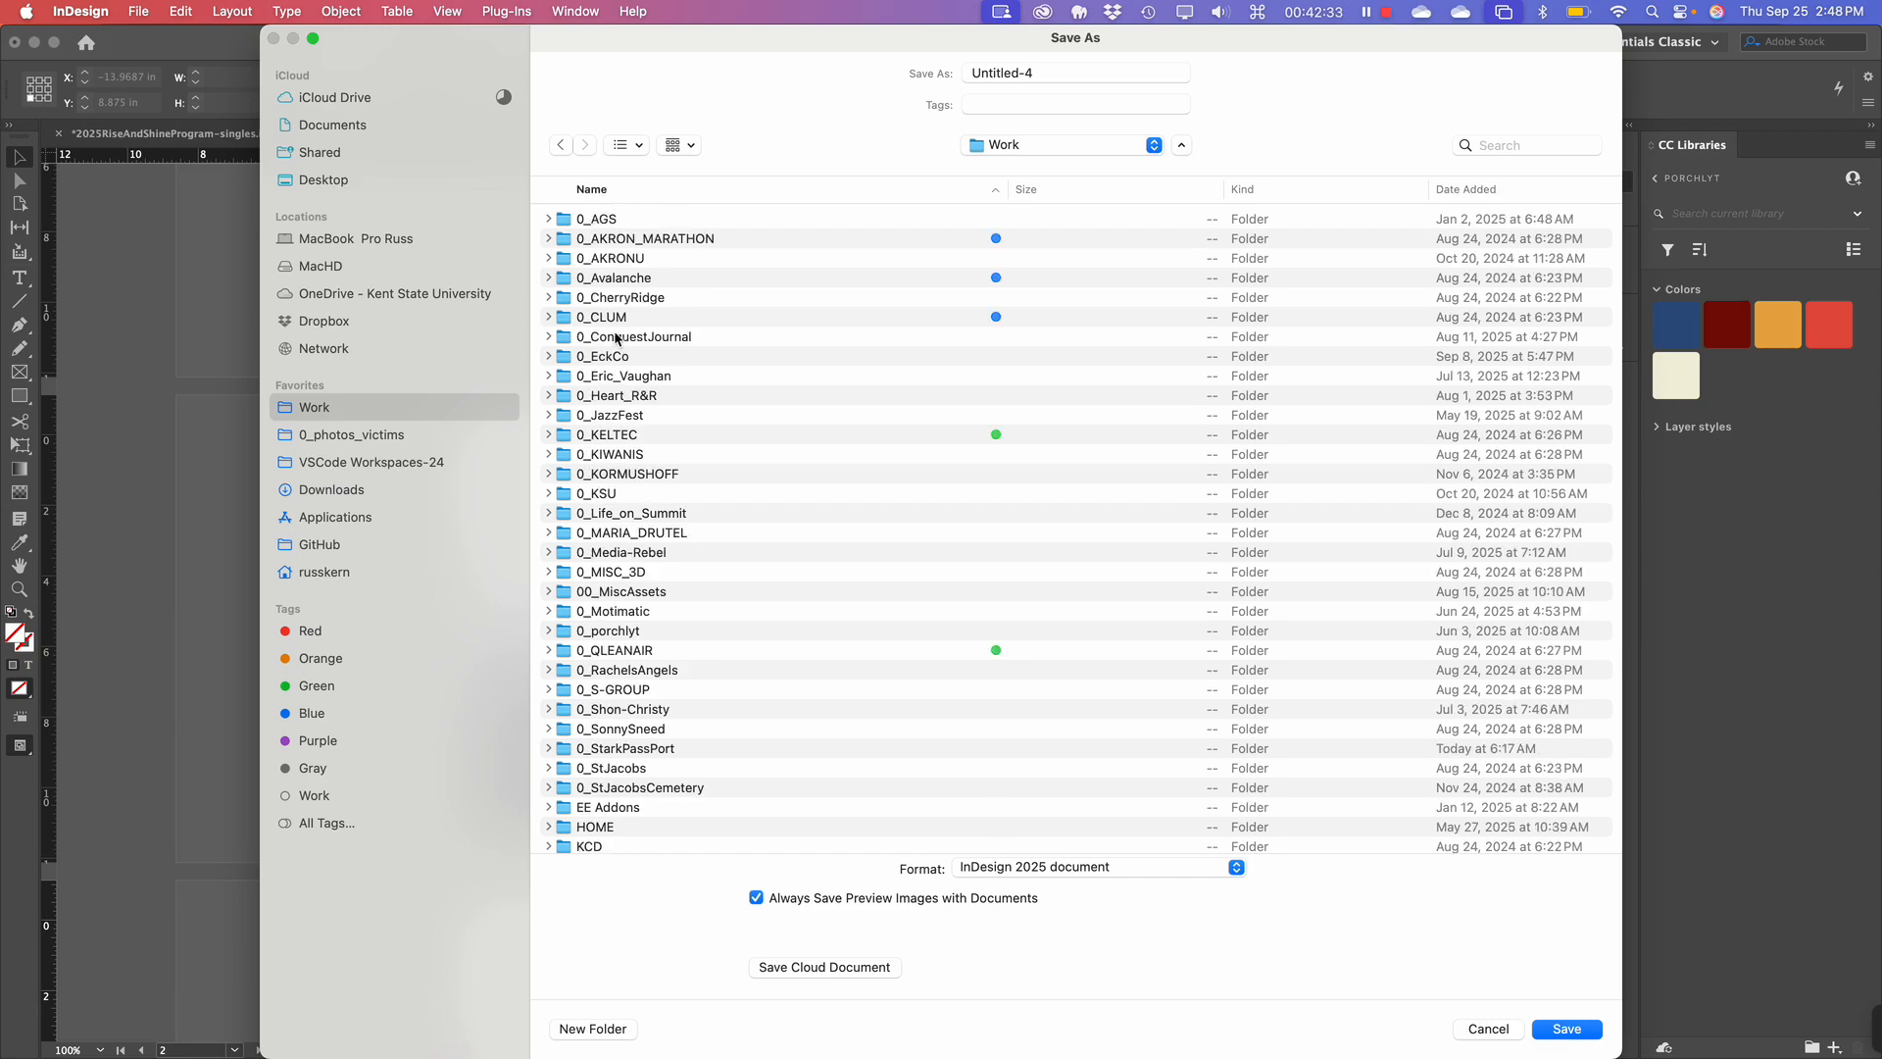
pyautogui.doubleClick(605, 259)
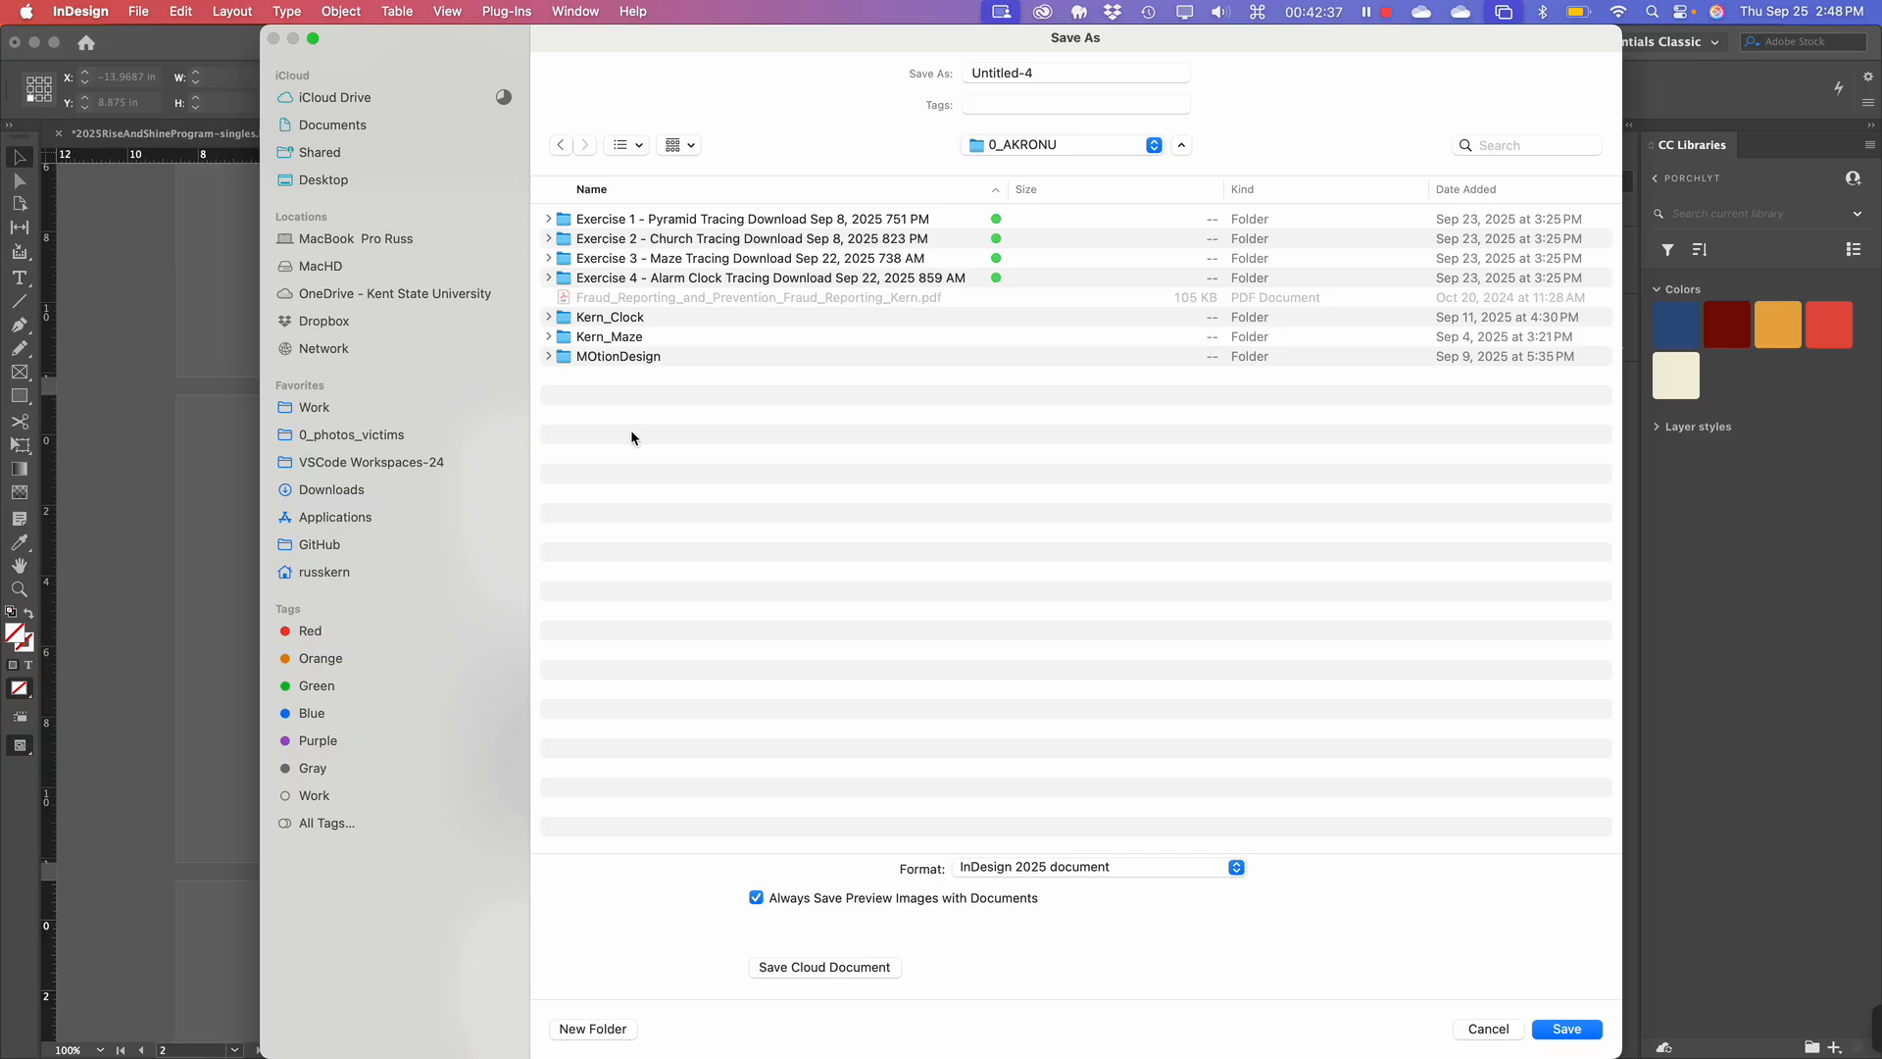
# Create a 'Demo InDesign Doc' folder there and enter Demo-1 as the file name.
pyautogui.click(606, 1029)
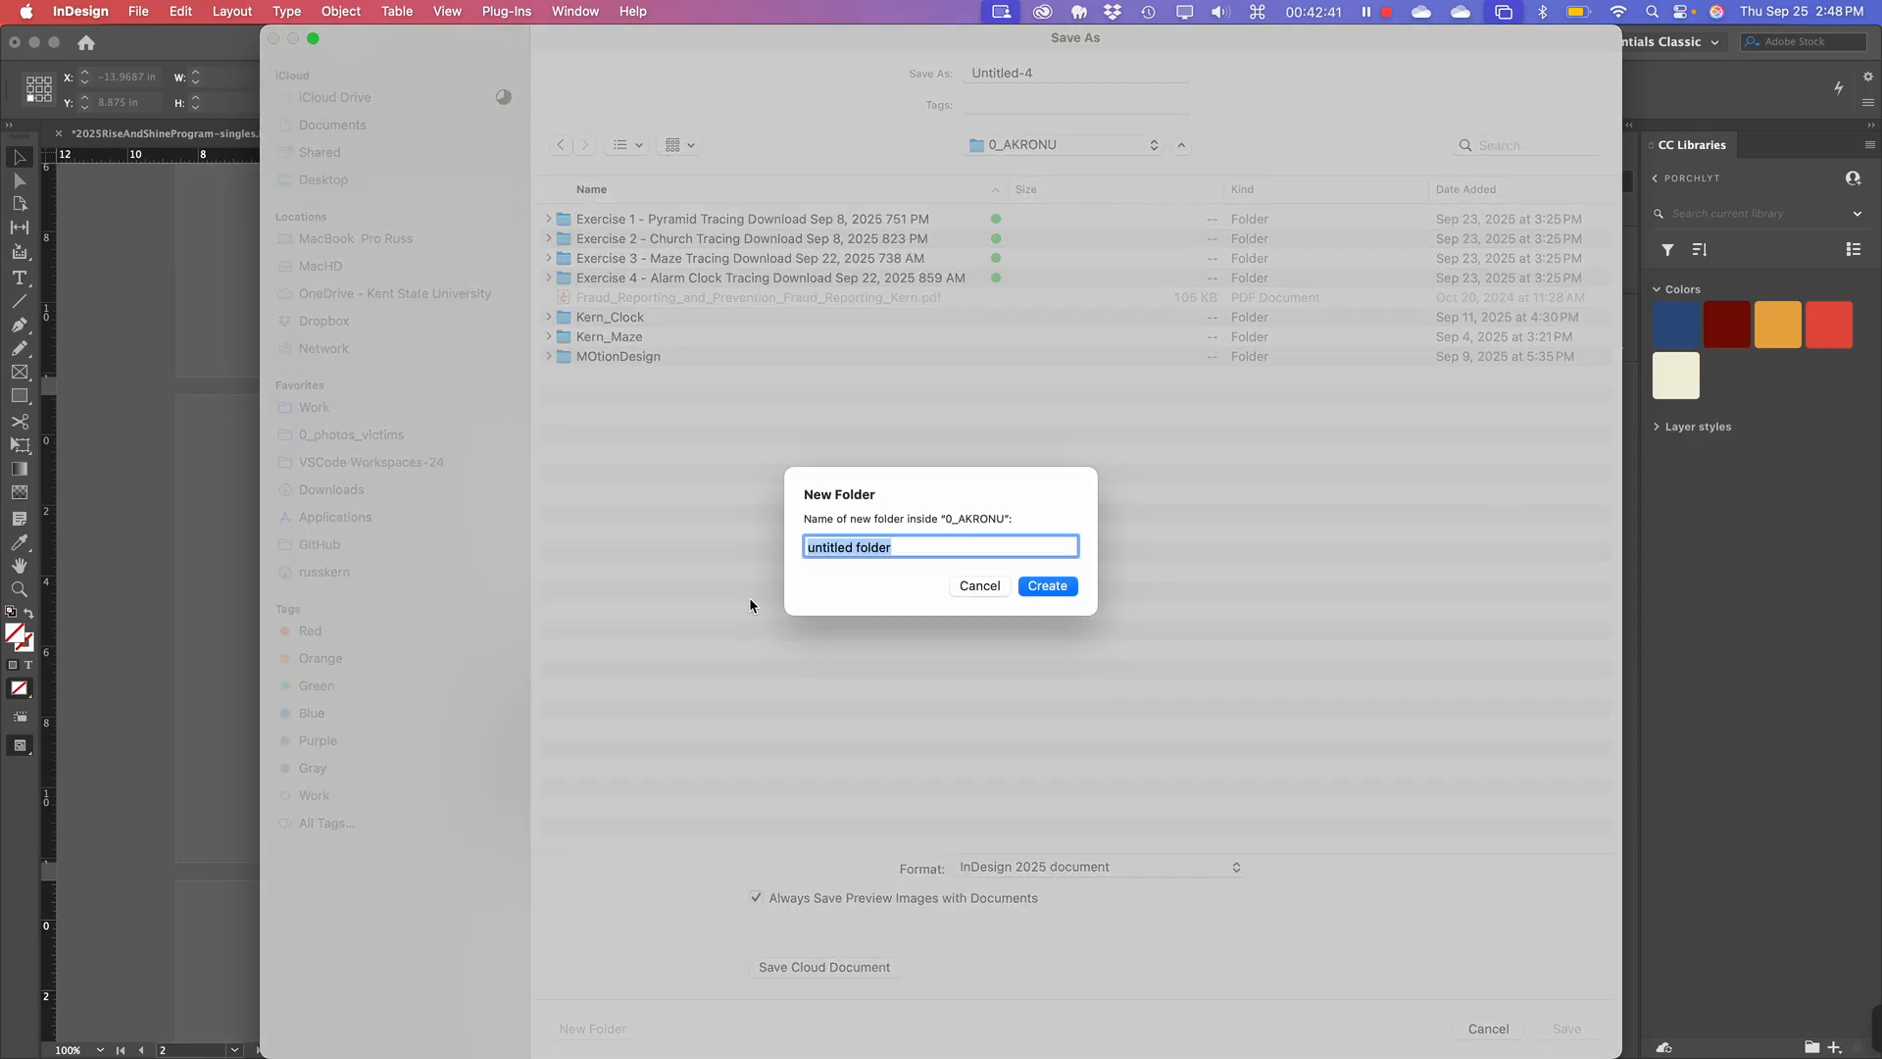
pyautogui.write('Demo ')
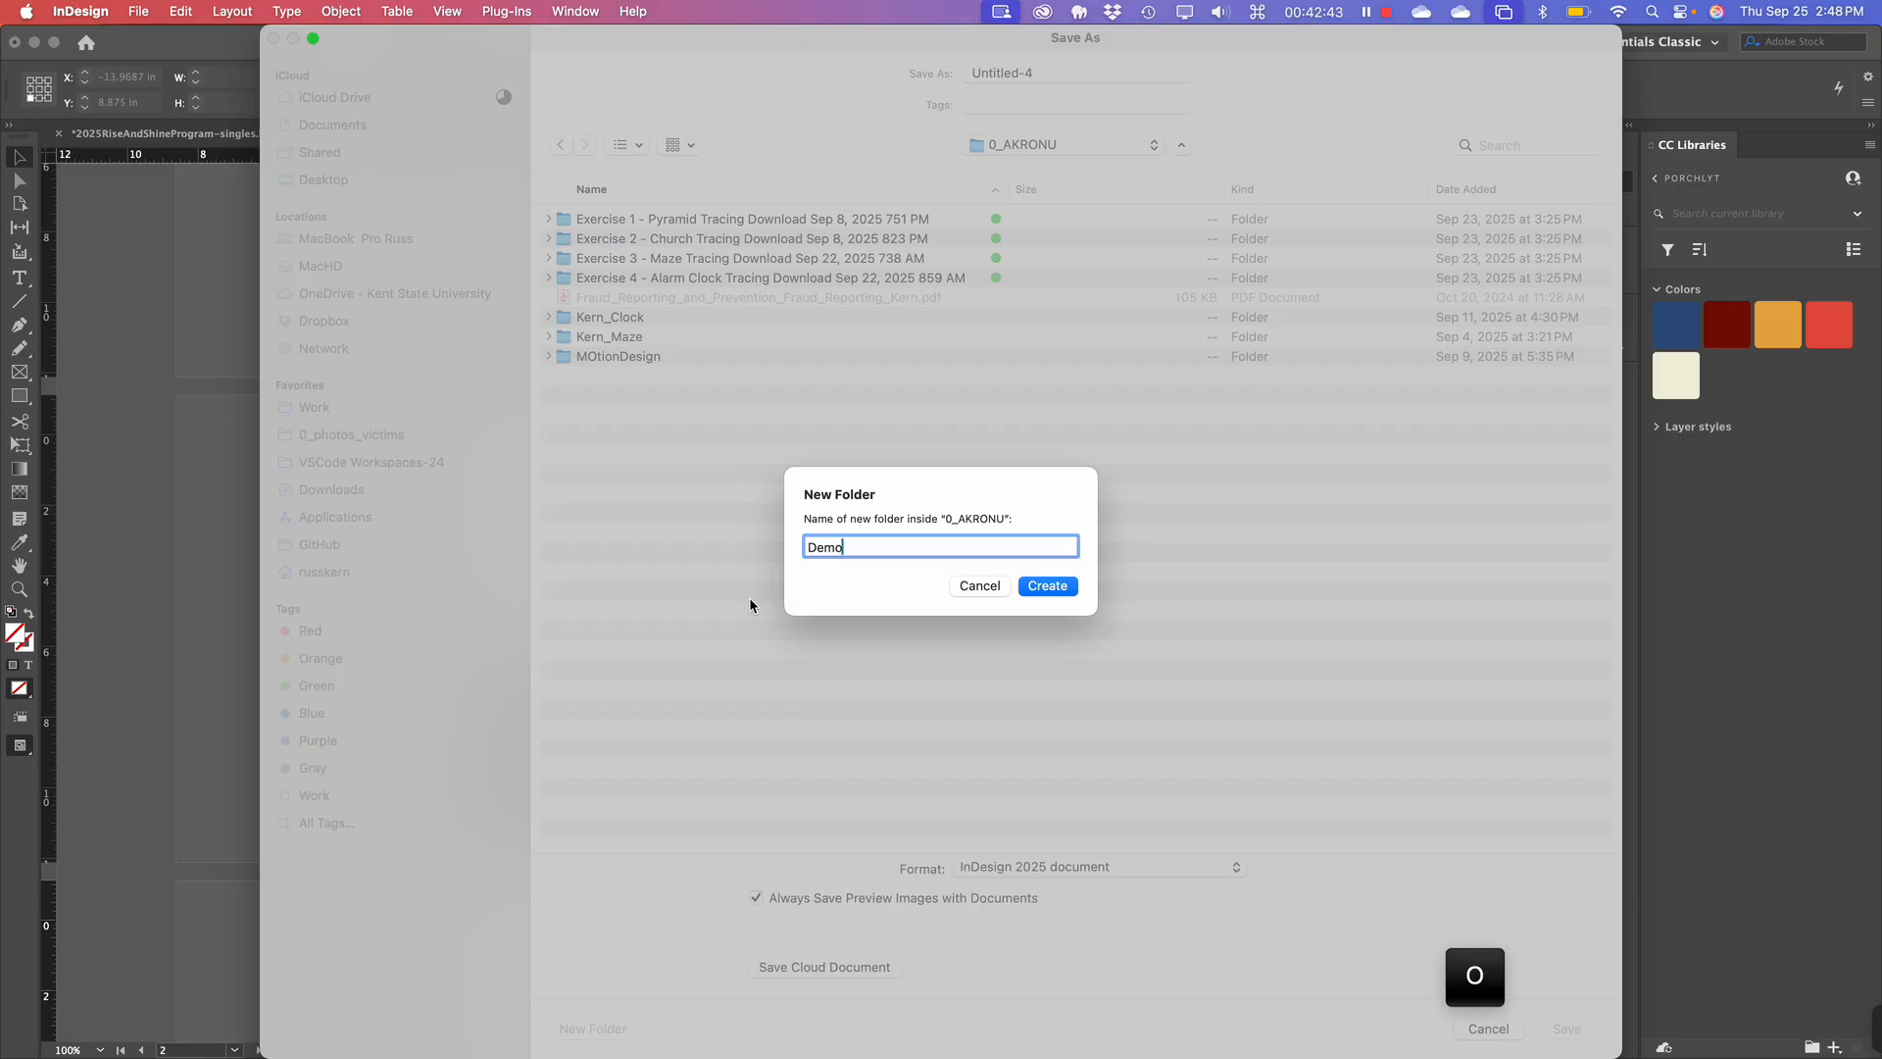
pyautogui.write('InDesign De')
pyautogui.press('BackSpace')
pyautogui.write('oc')
pyautogui.click(1059, 586)
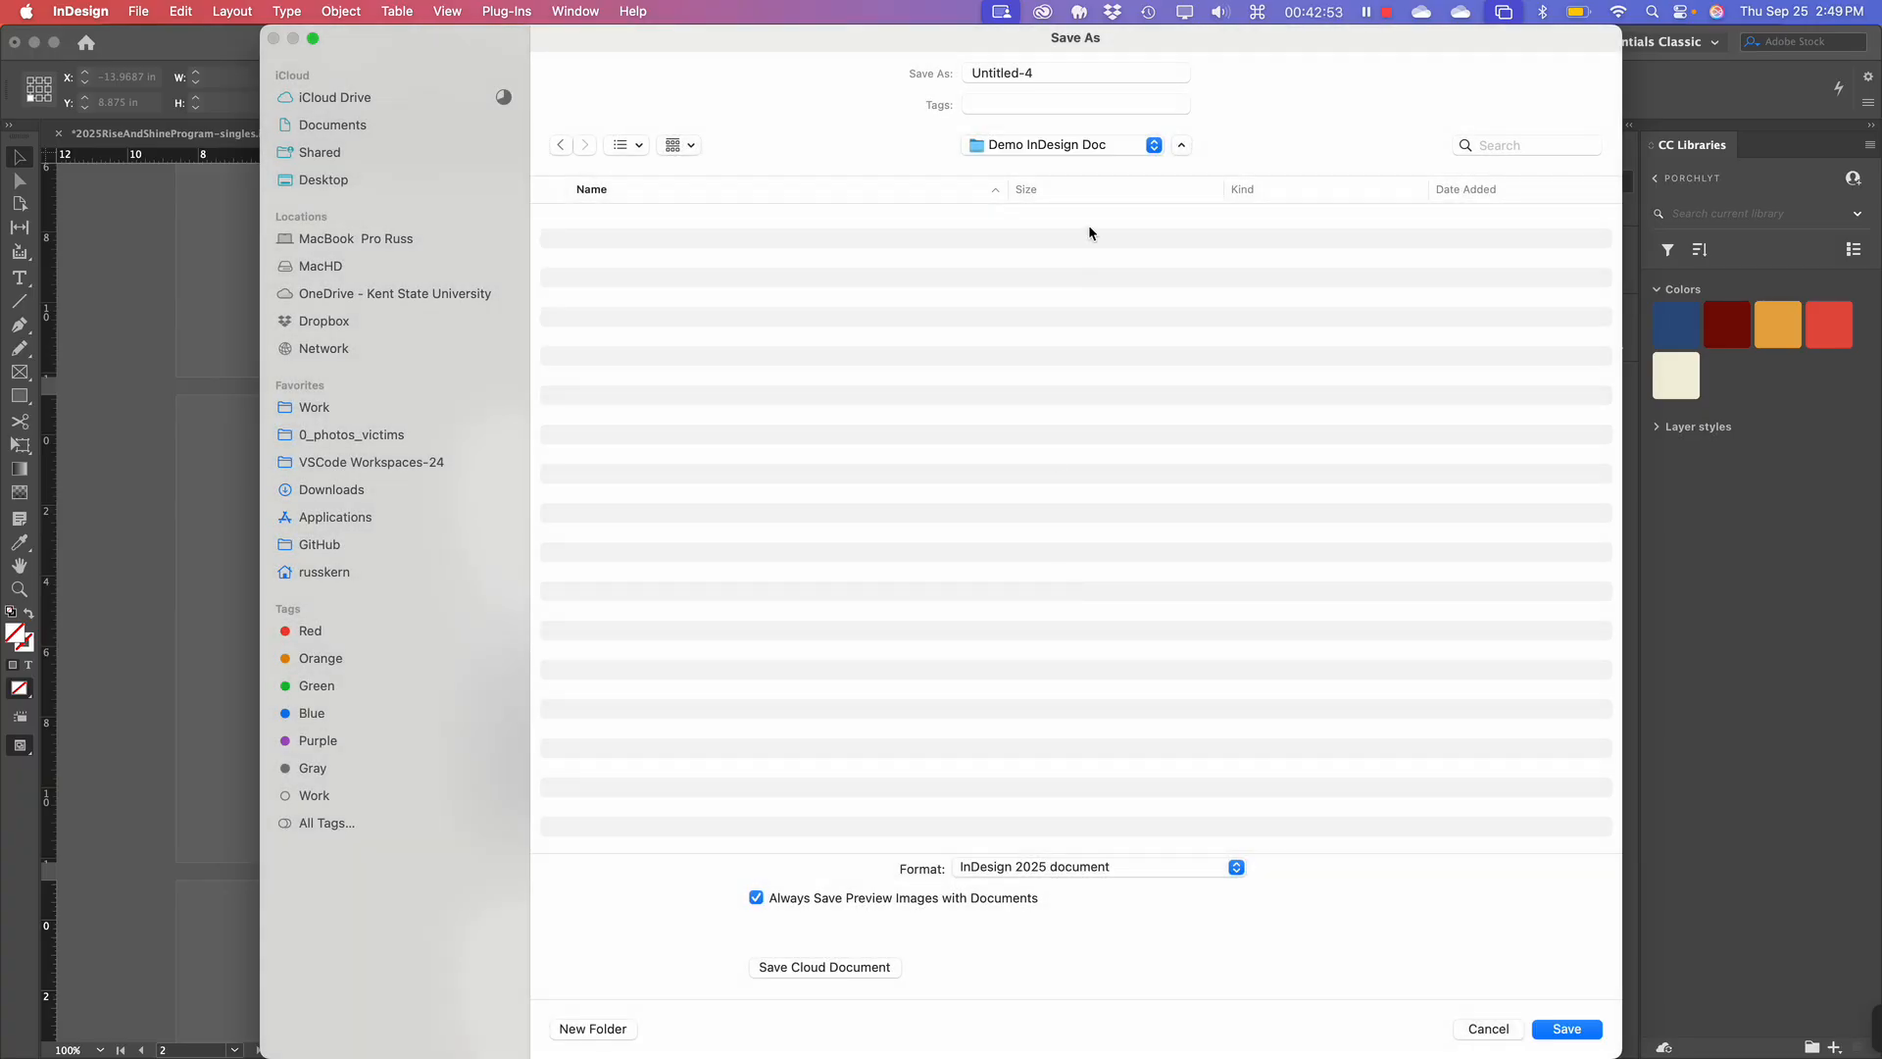
pyautogui.moveTo(1039, 76); pyautogui.dragTo(964, 52)
pyautogui.write('D')
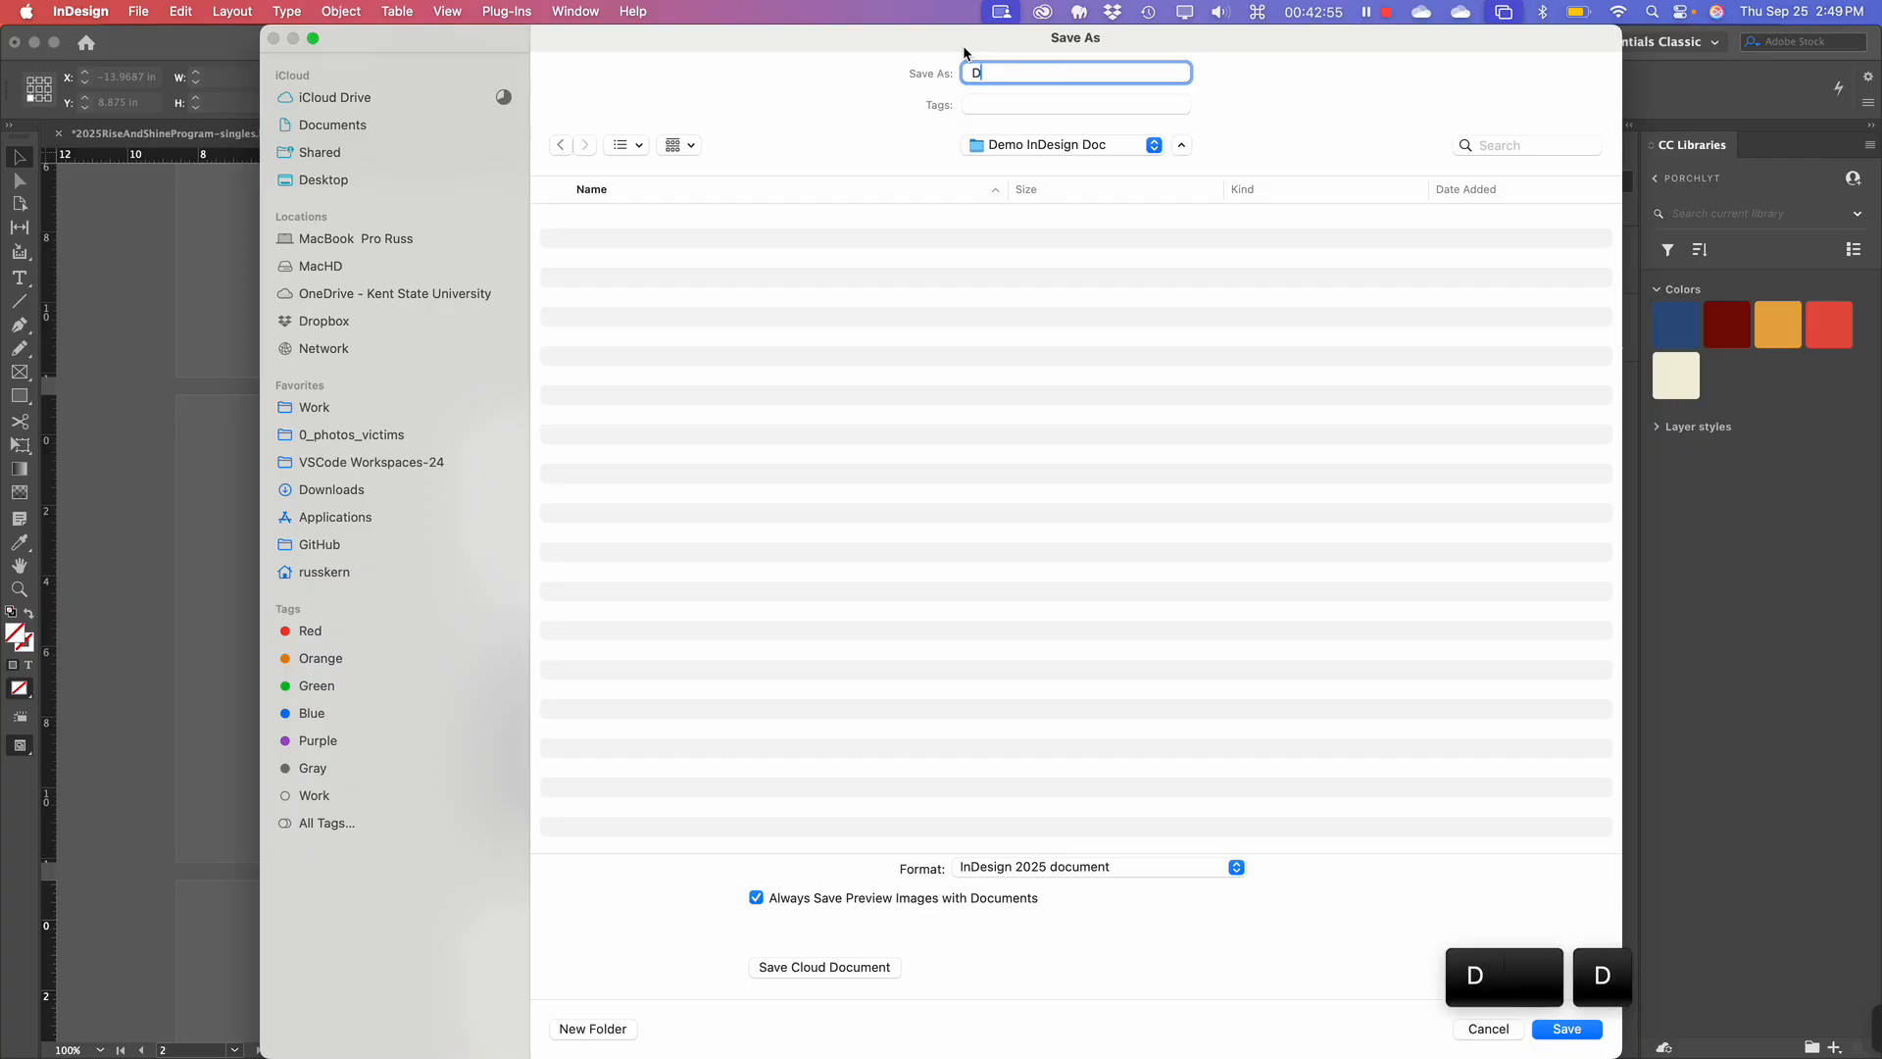
pyautogui.write('emo')
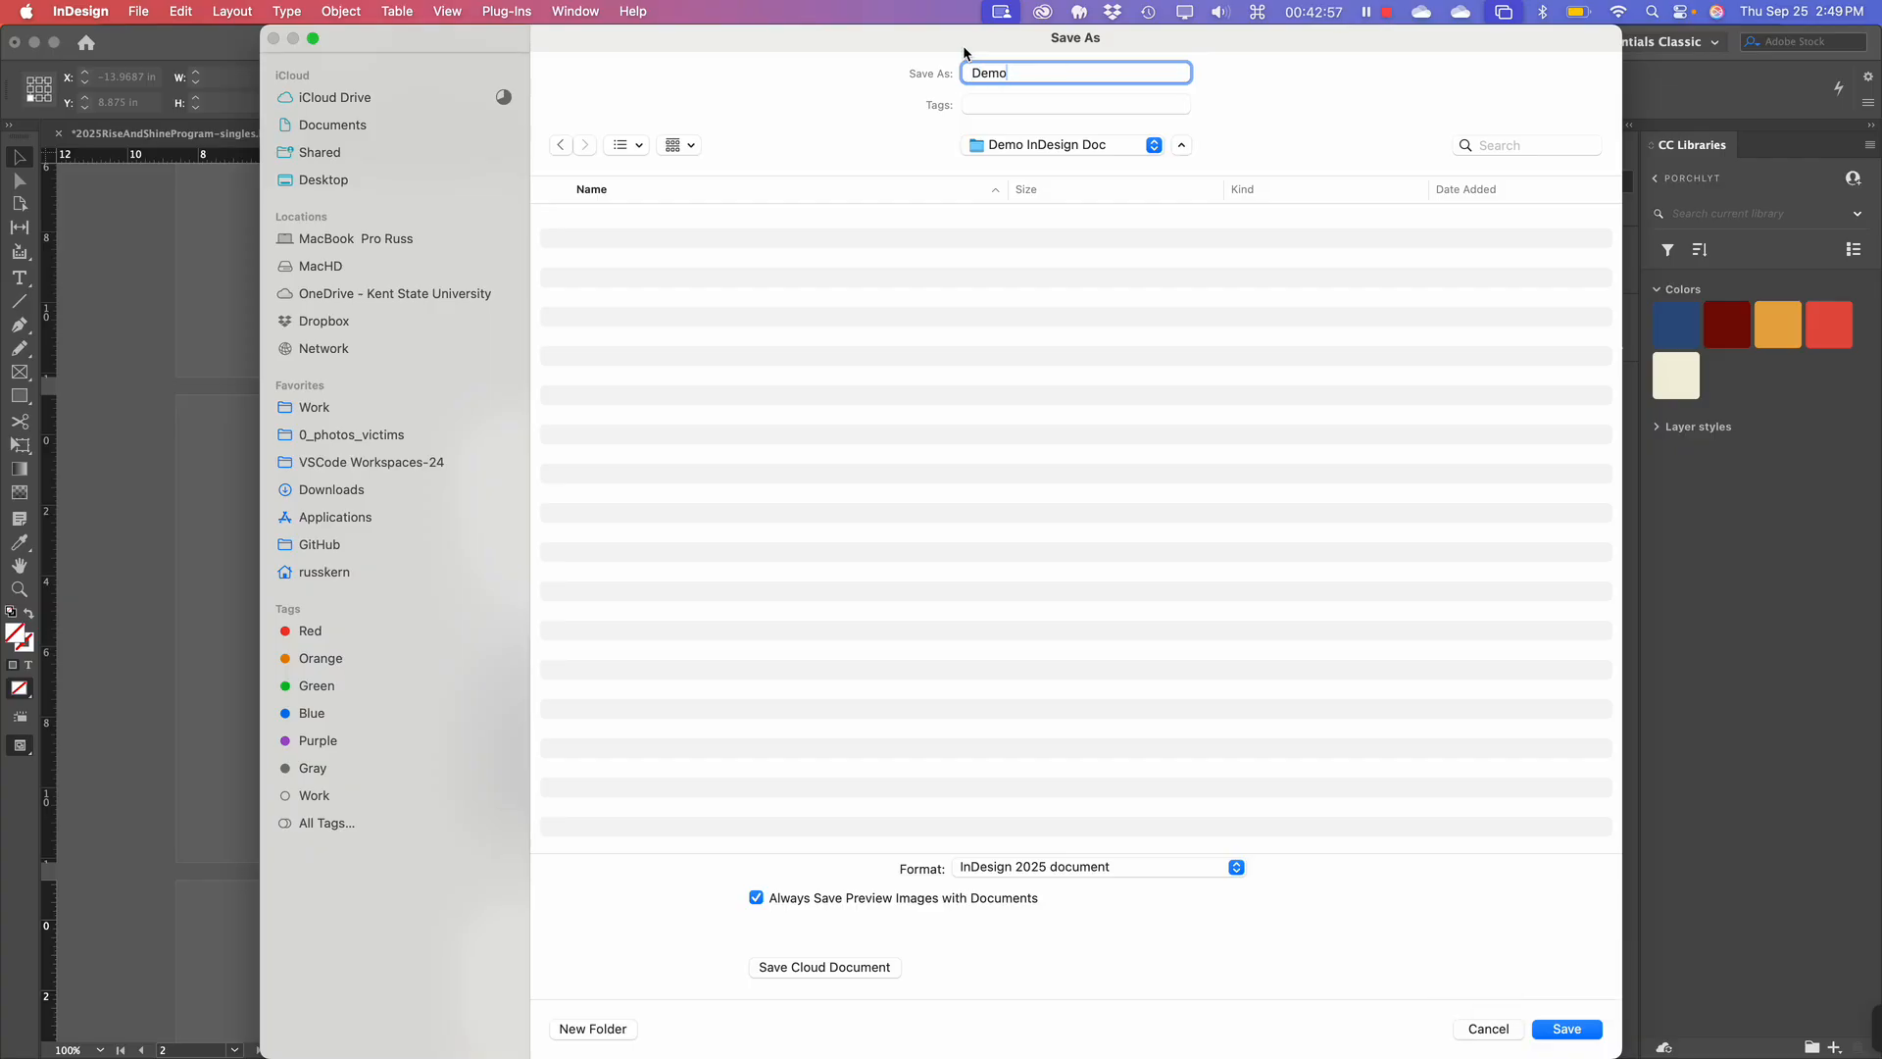
pyautogui.write('-1')
# Save the document as Demo-1.indd.
pyautogui.click(1567, 1028)
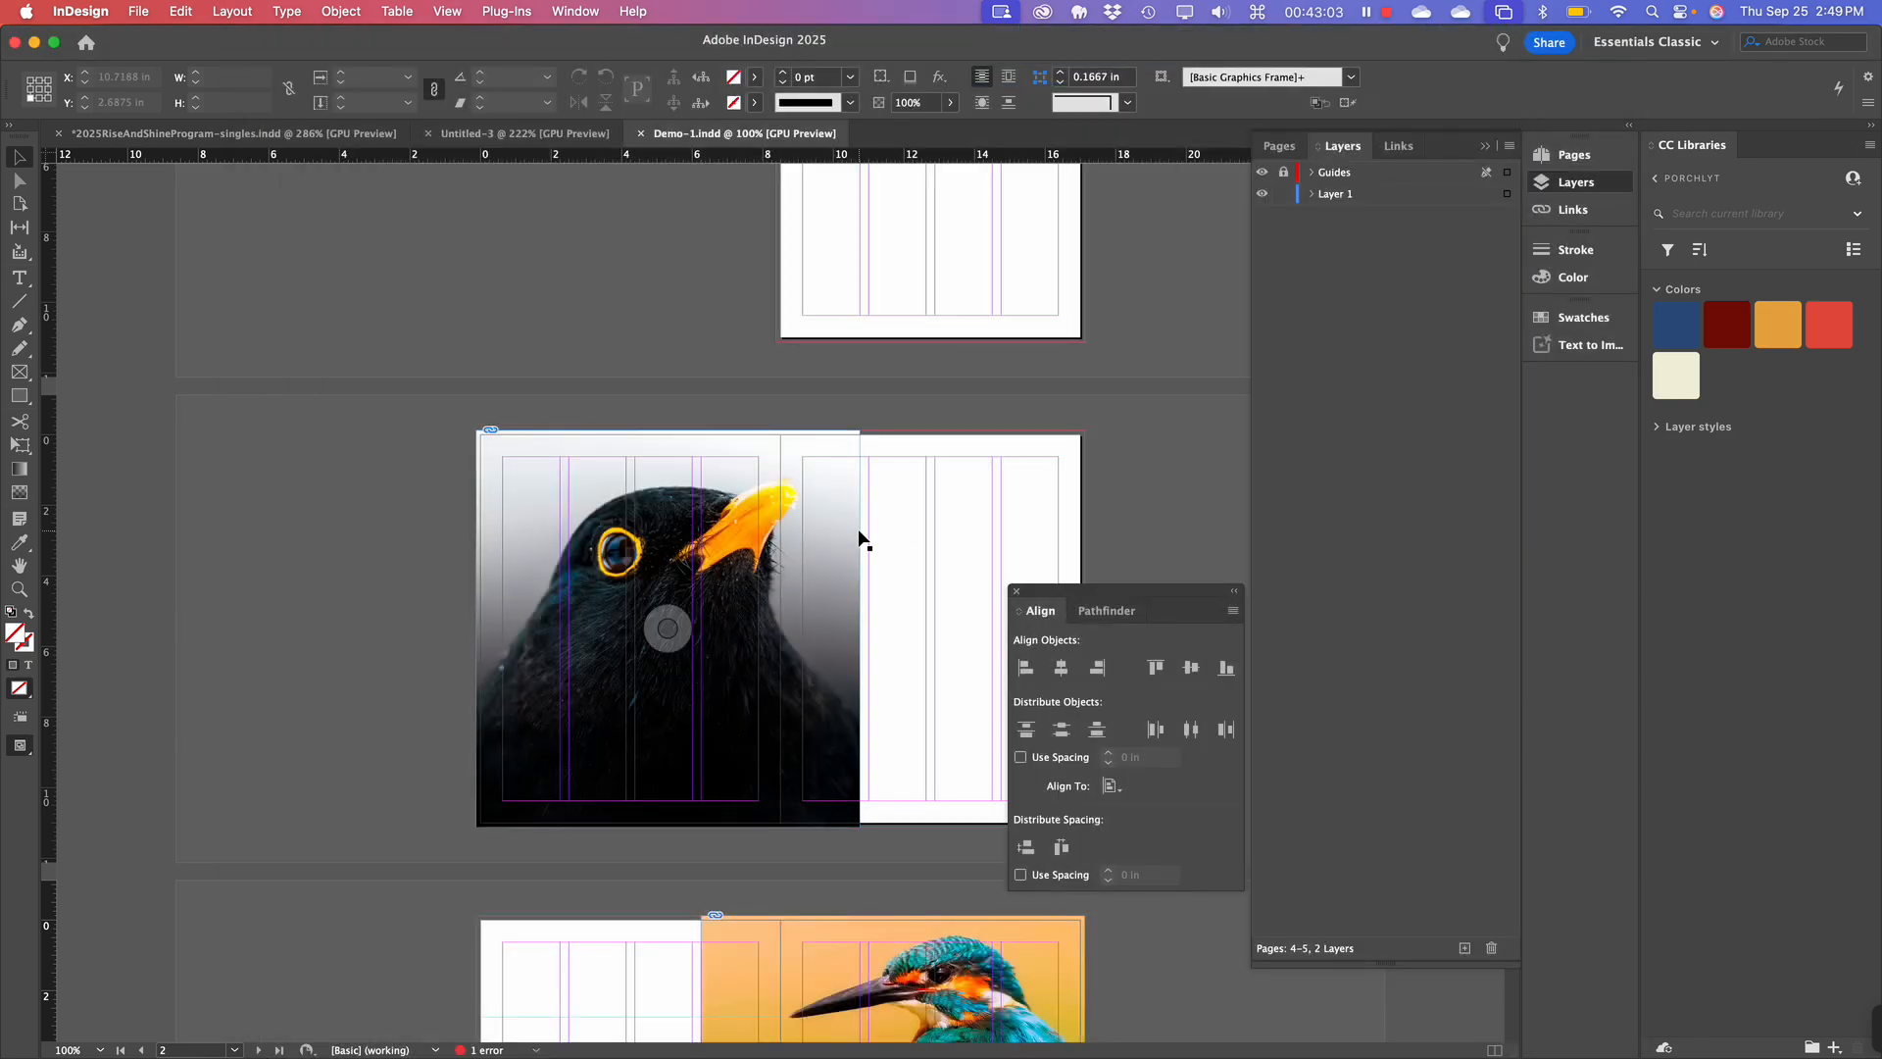
pyautogui.scroll(-1, 897, 559)
pyautogui.scroll(1, 862, 539)
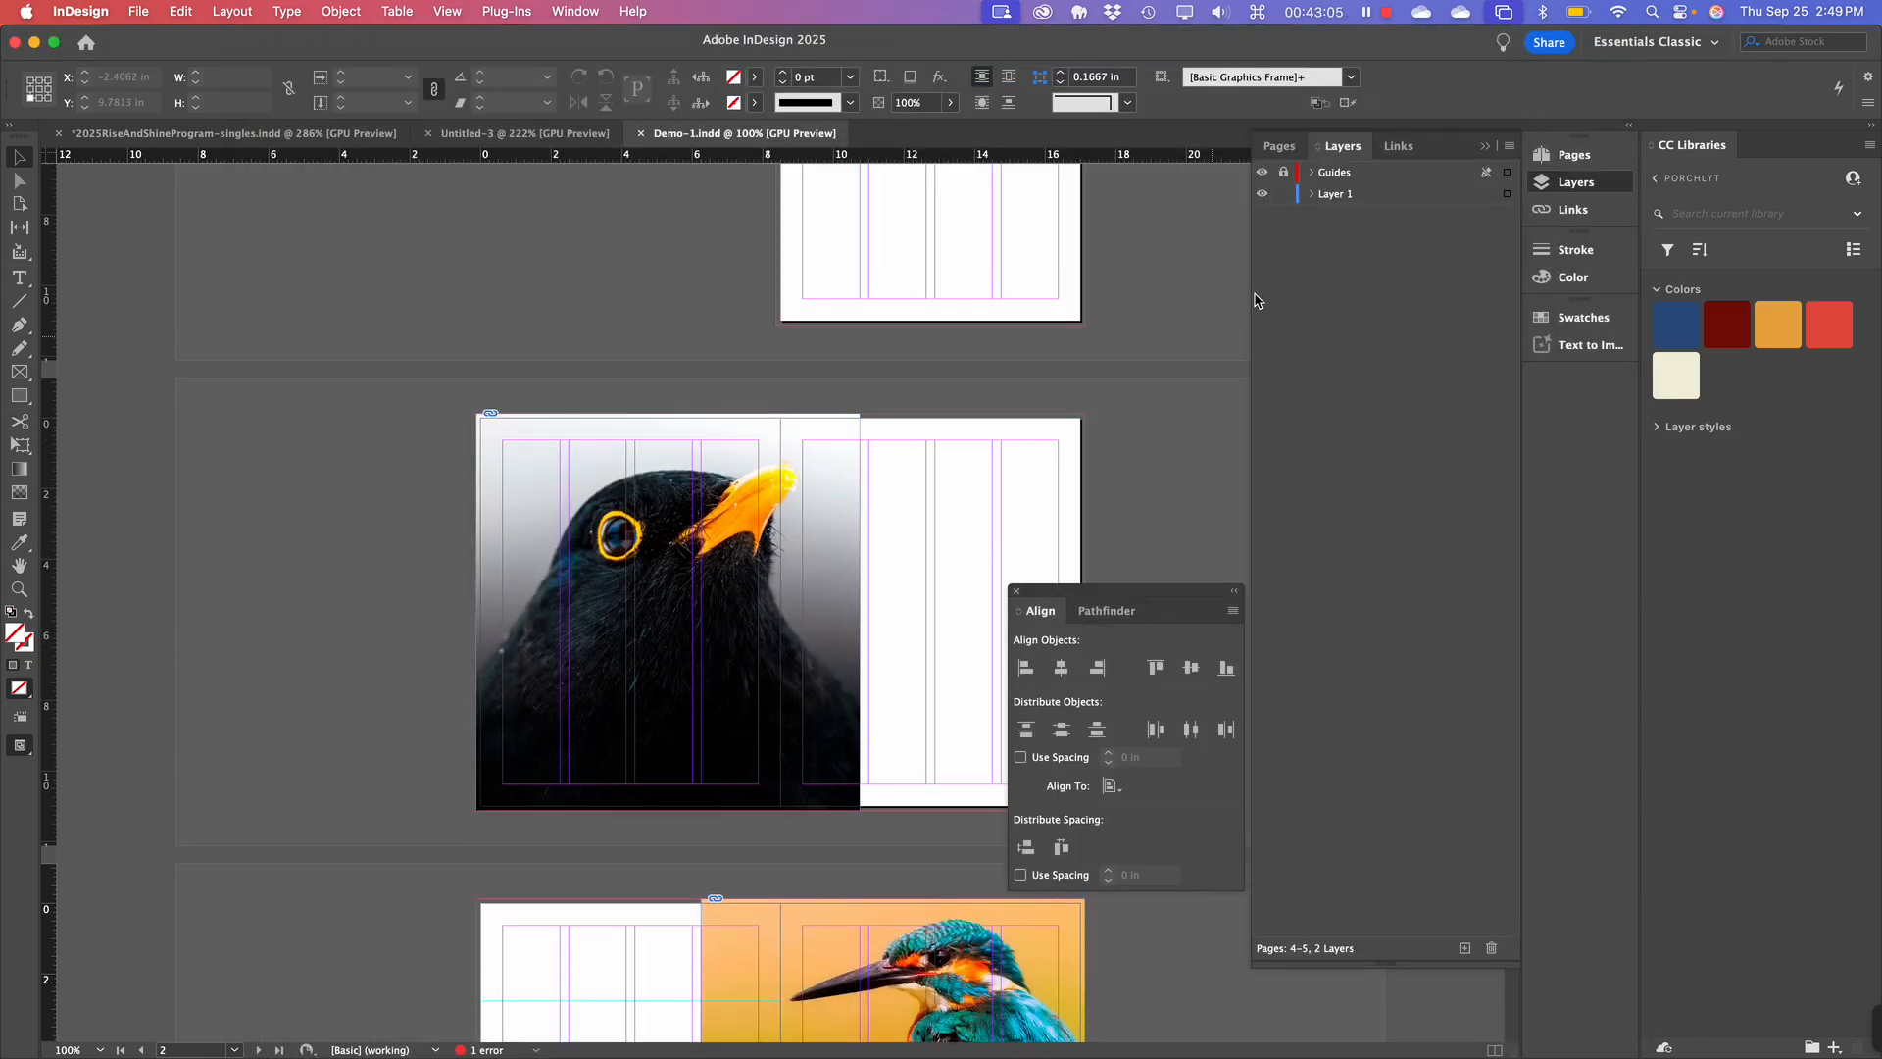
# Collapse the Pages/Layers/Links panel group and dock the Align and Pathfinder panels in the side column.
pyautogui.click(1486, 149)
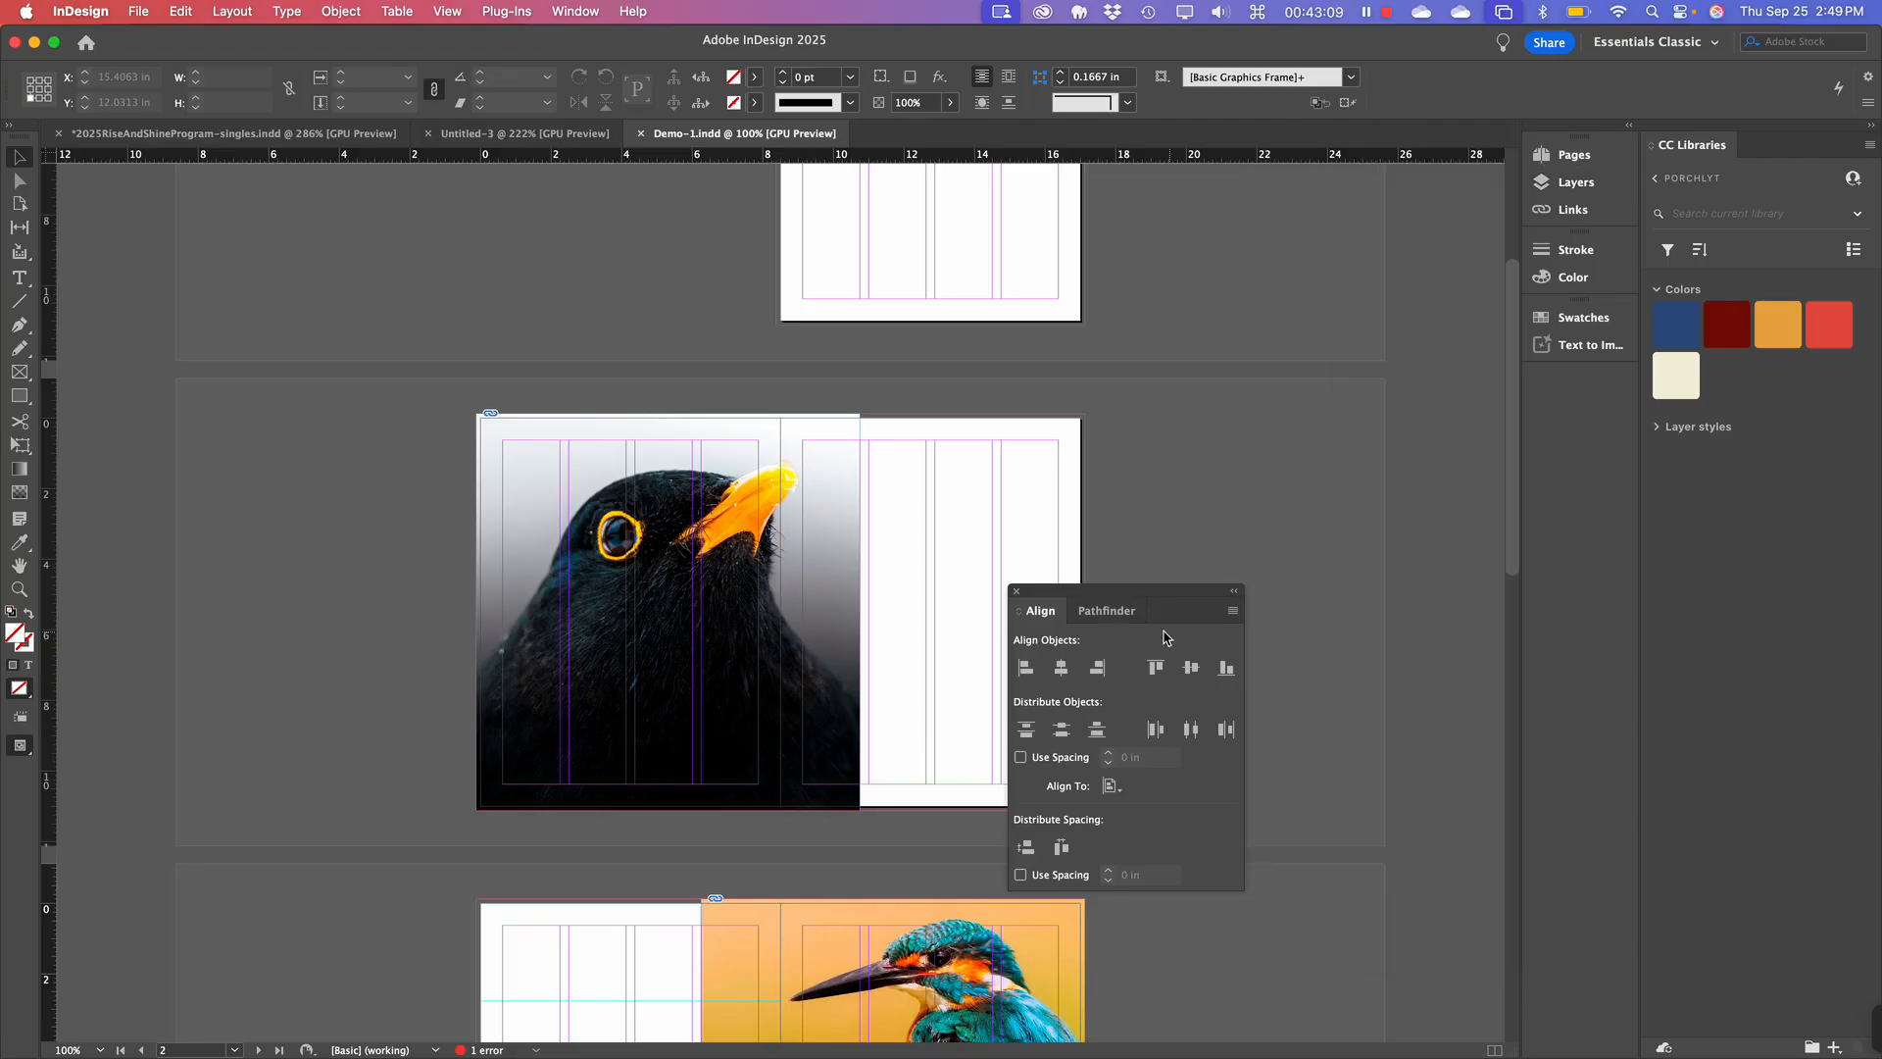
pyautogui.moveTo(1146, 585); pyautogui.dragTo(1276, 397)
pyautogui.scroll(-5, 916, 757)
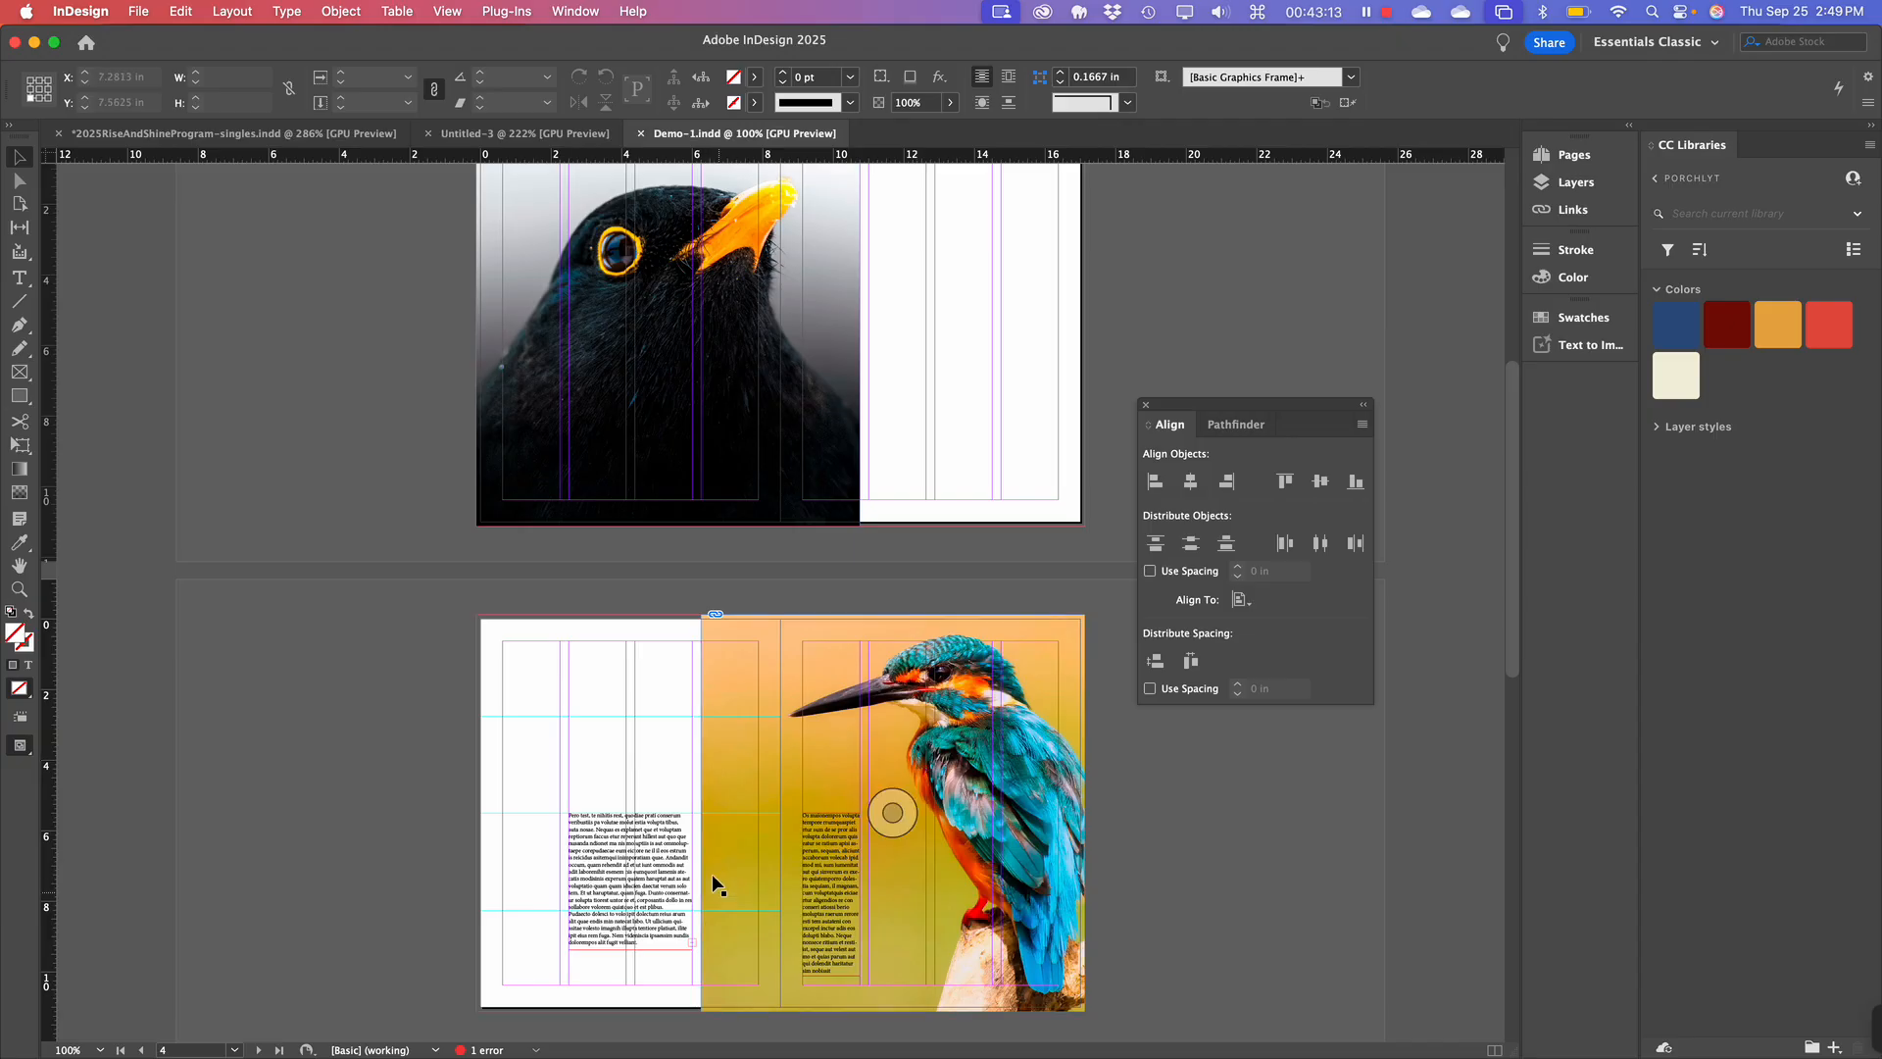
pyautogui.scroll(1, 635, 951)
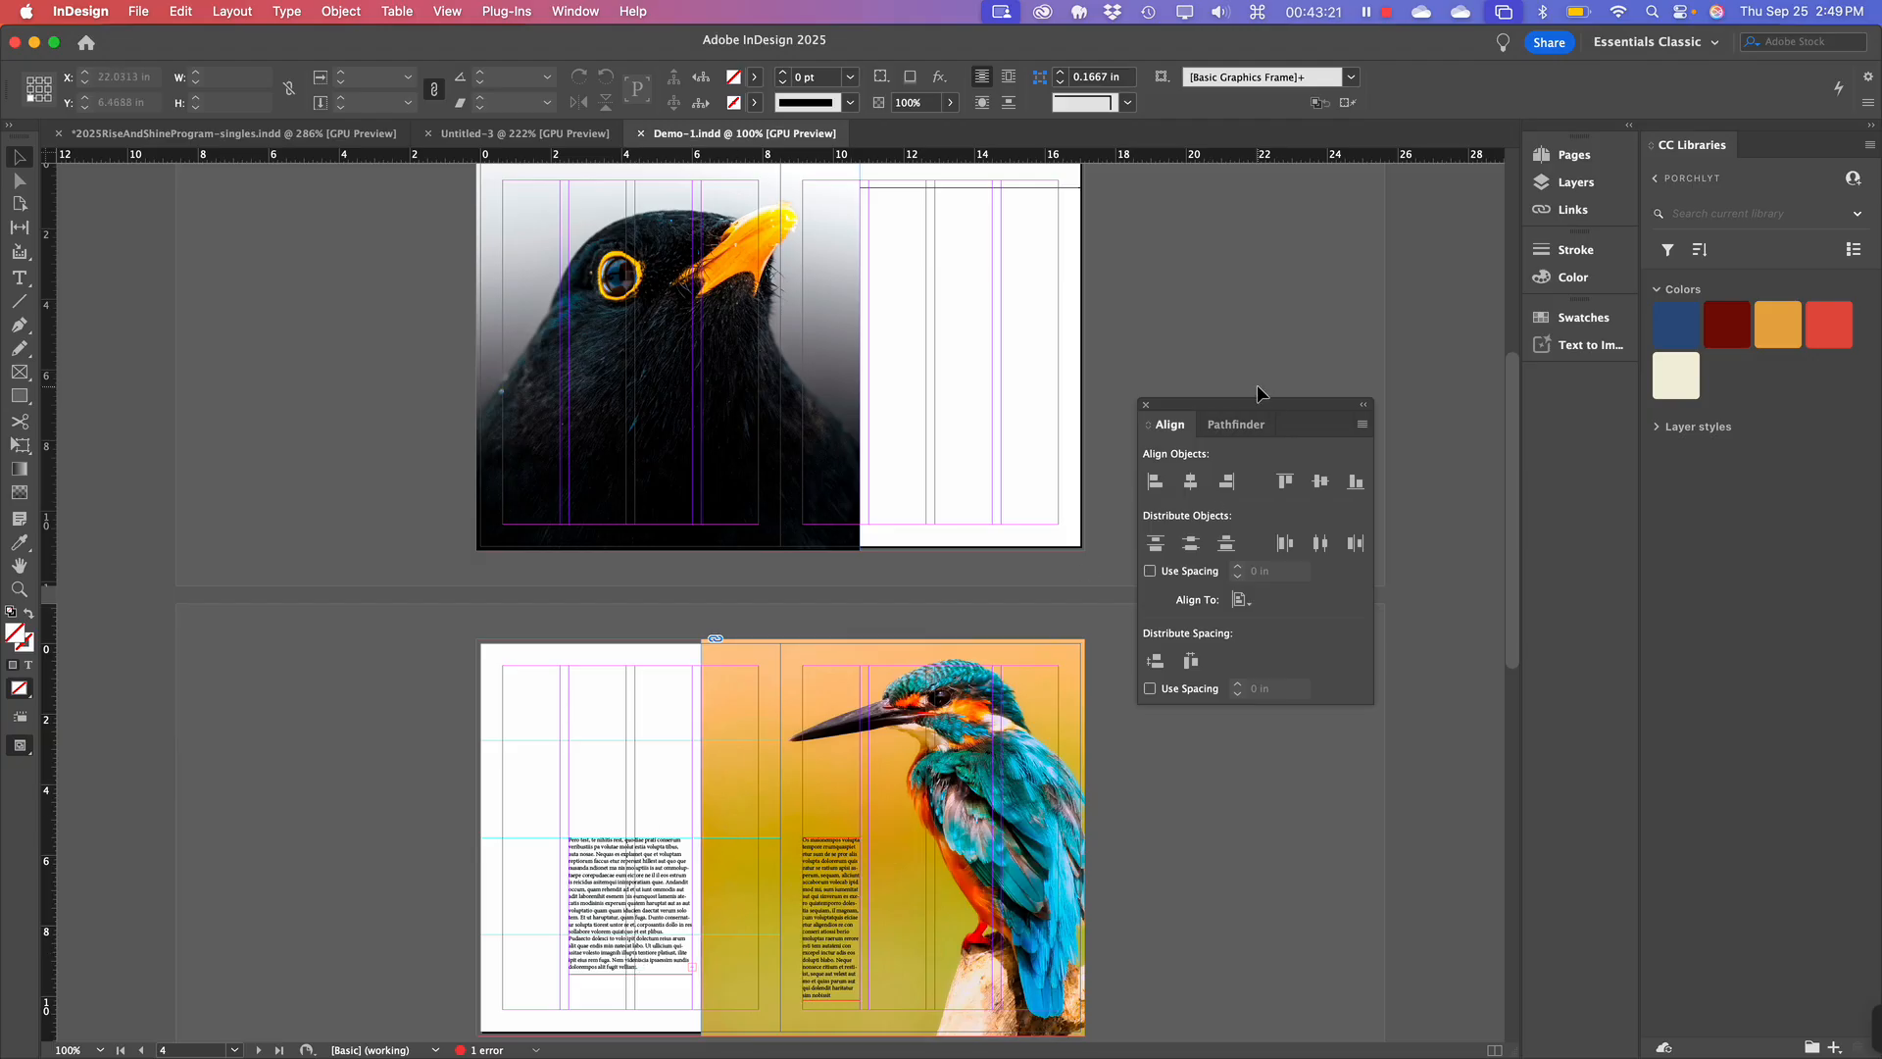
pyautogui.moveTo(1247, 408); pyautogui.dragTo(1580, 388)
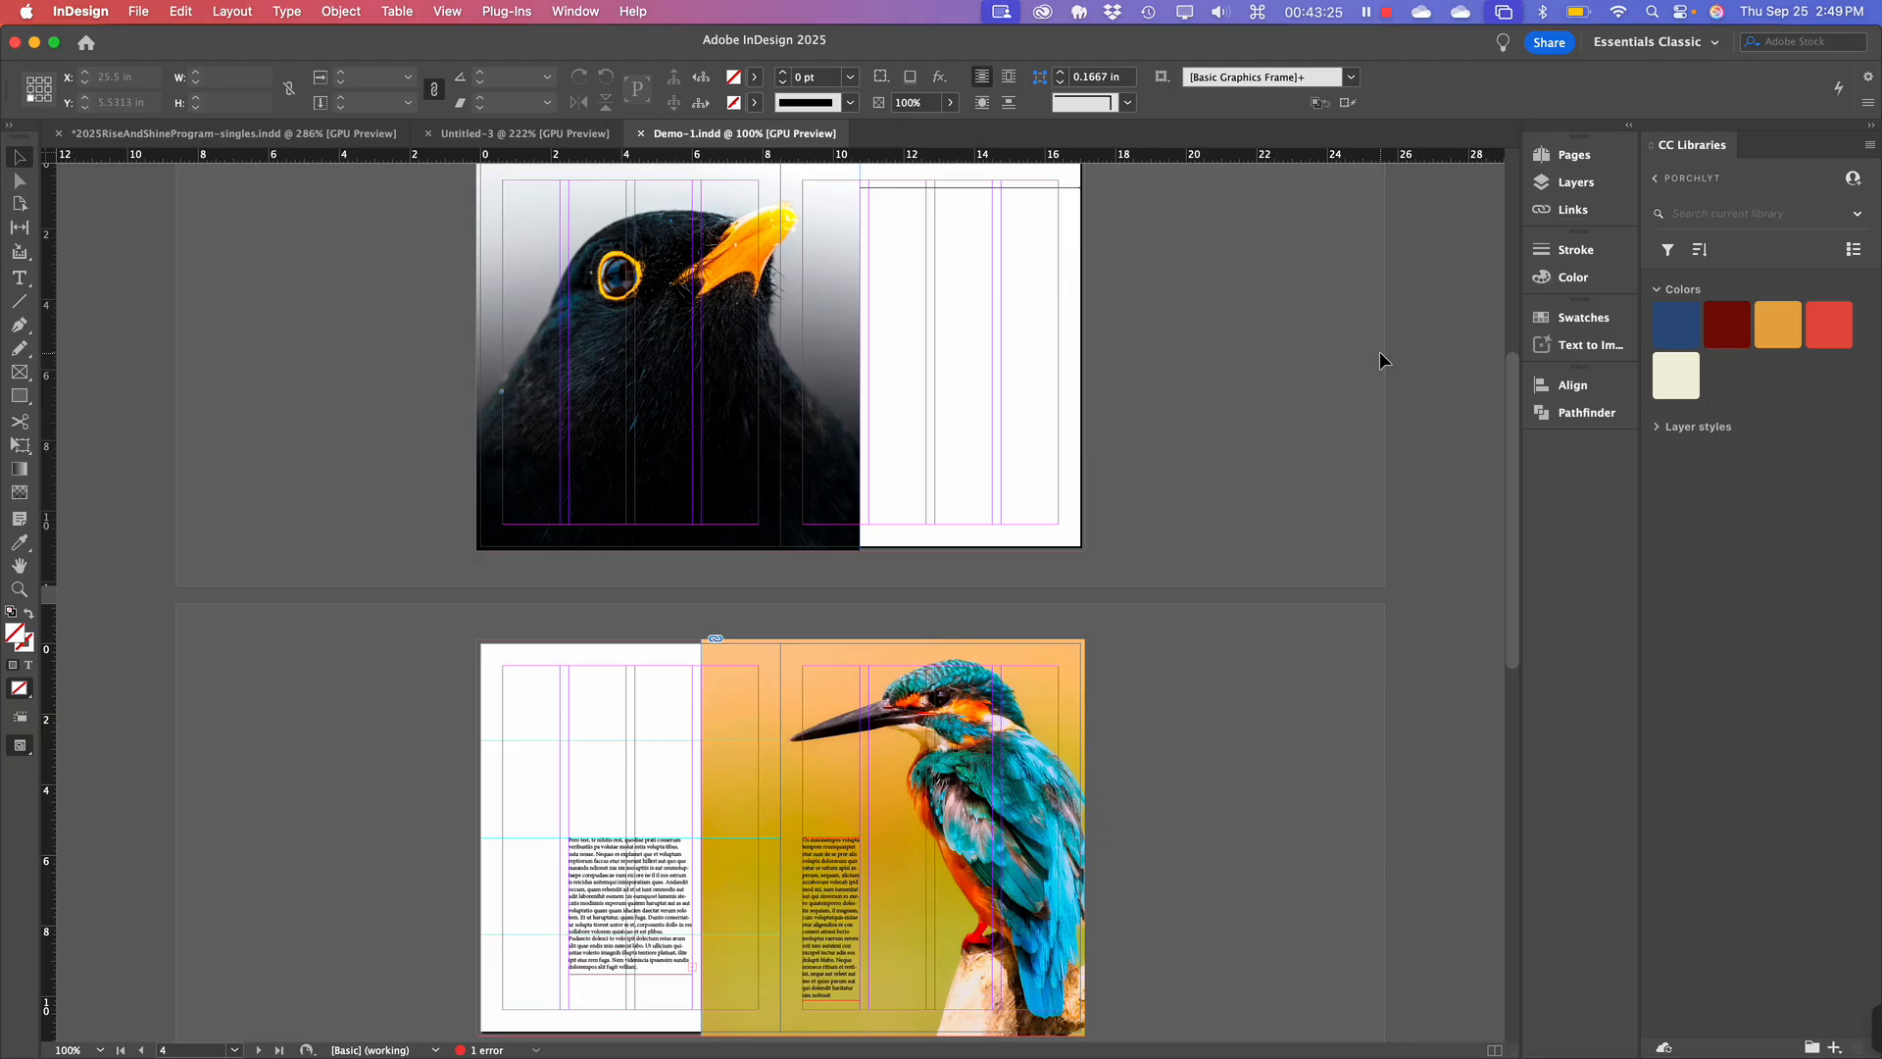
pyautogui.scroll(1, 1379, 351)
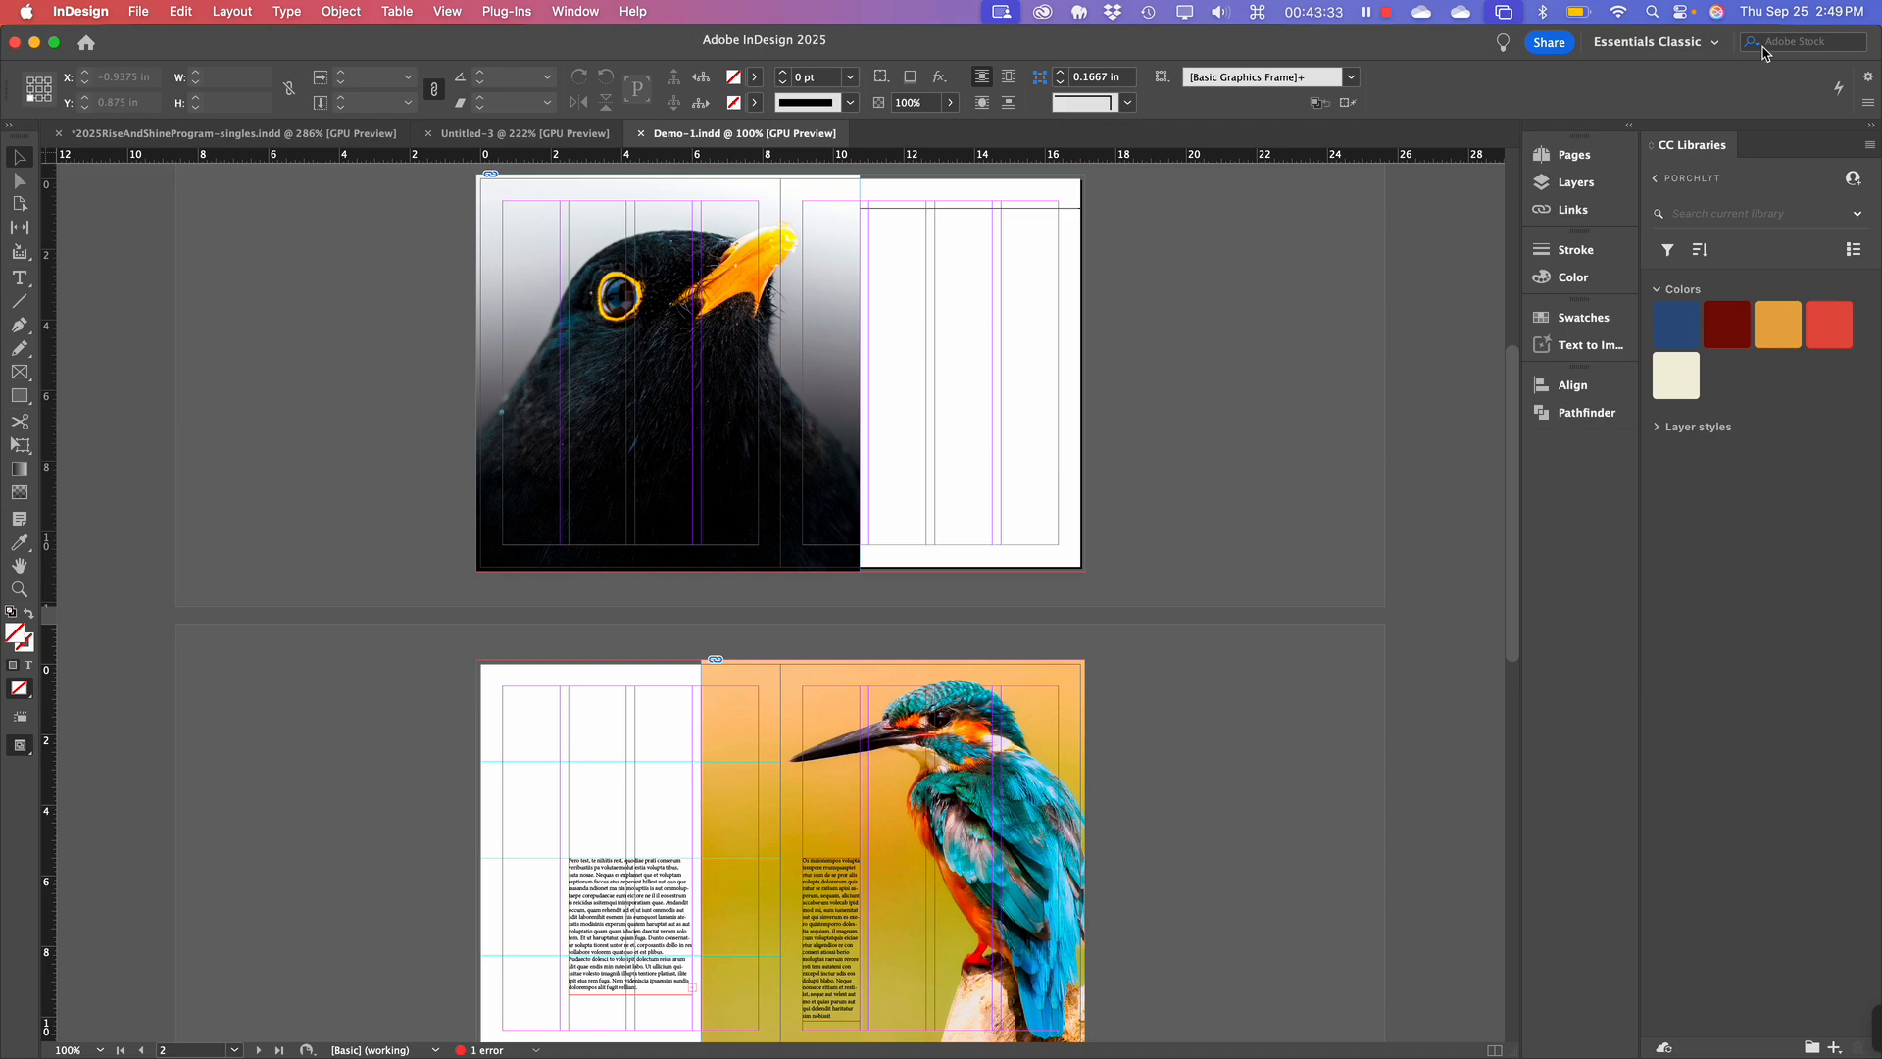
# Switch the workspace to Typography.
pyautogui.click(1695, 43)
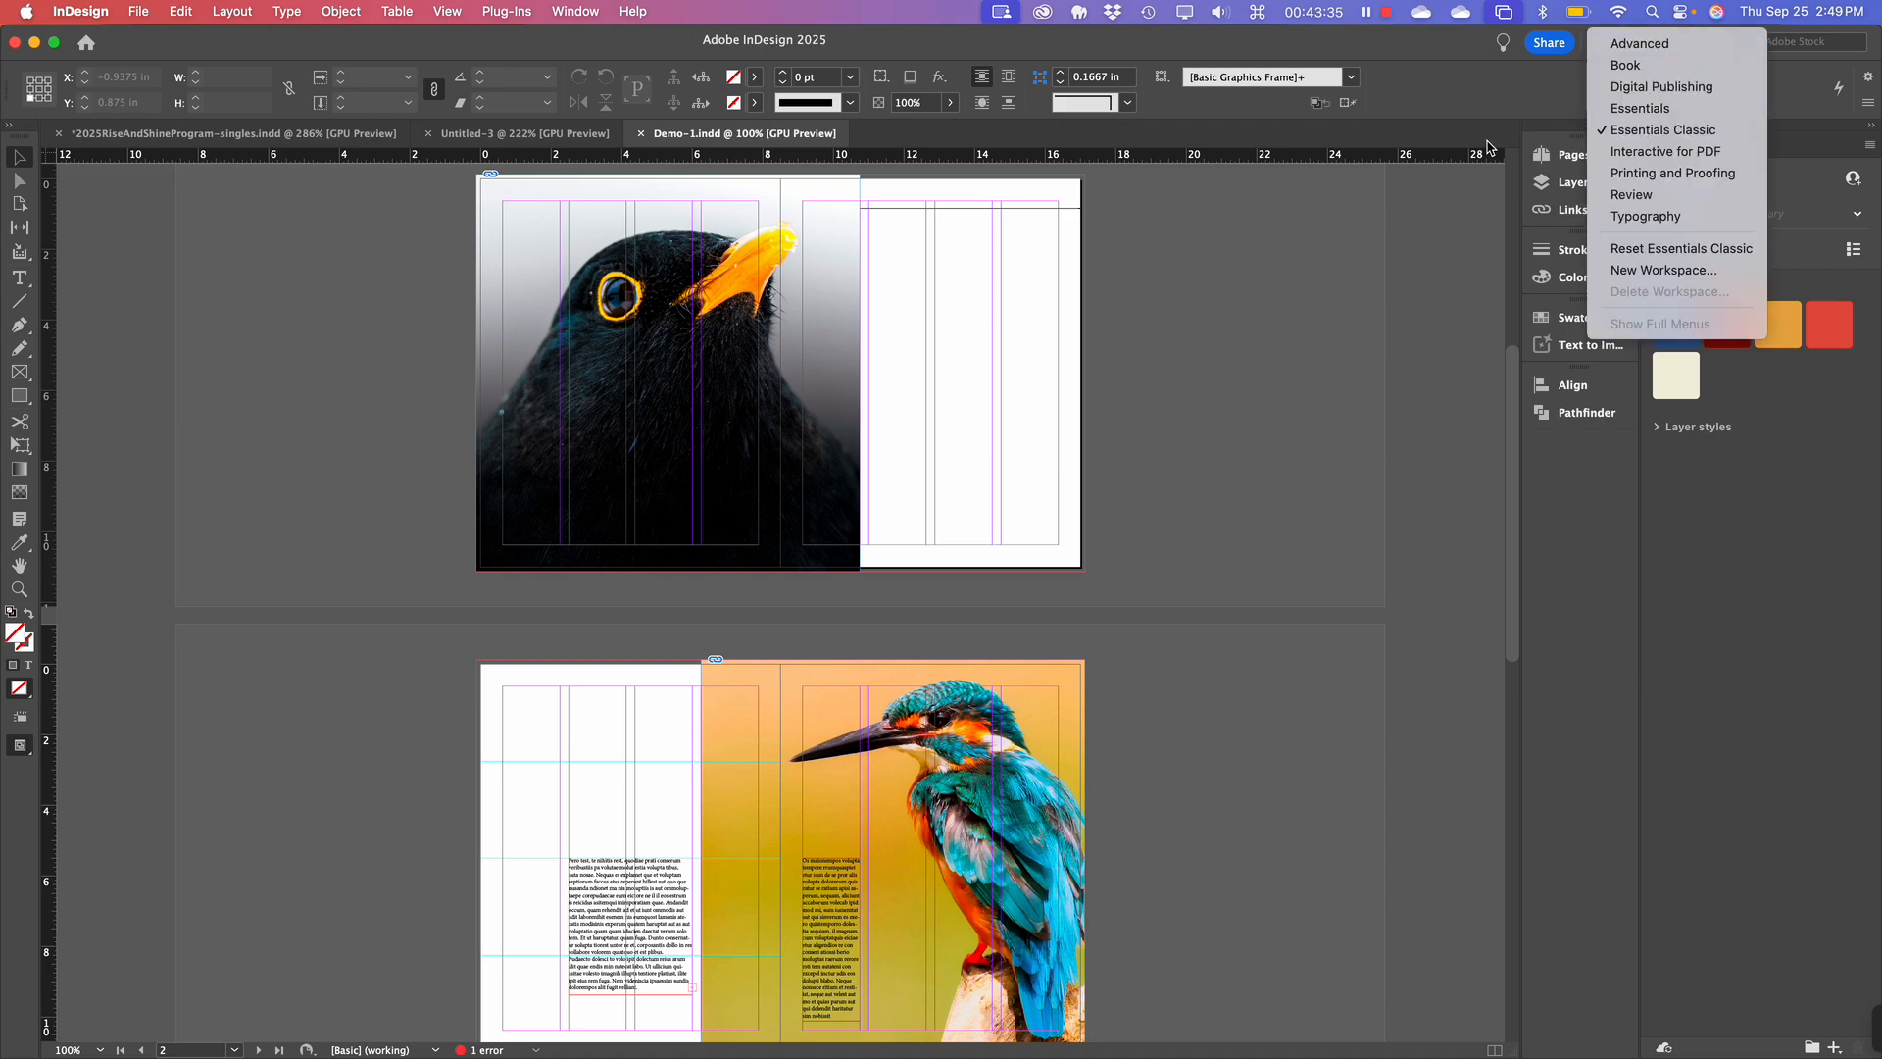
pyautogui.click(1377, 296)
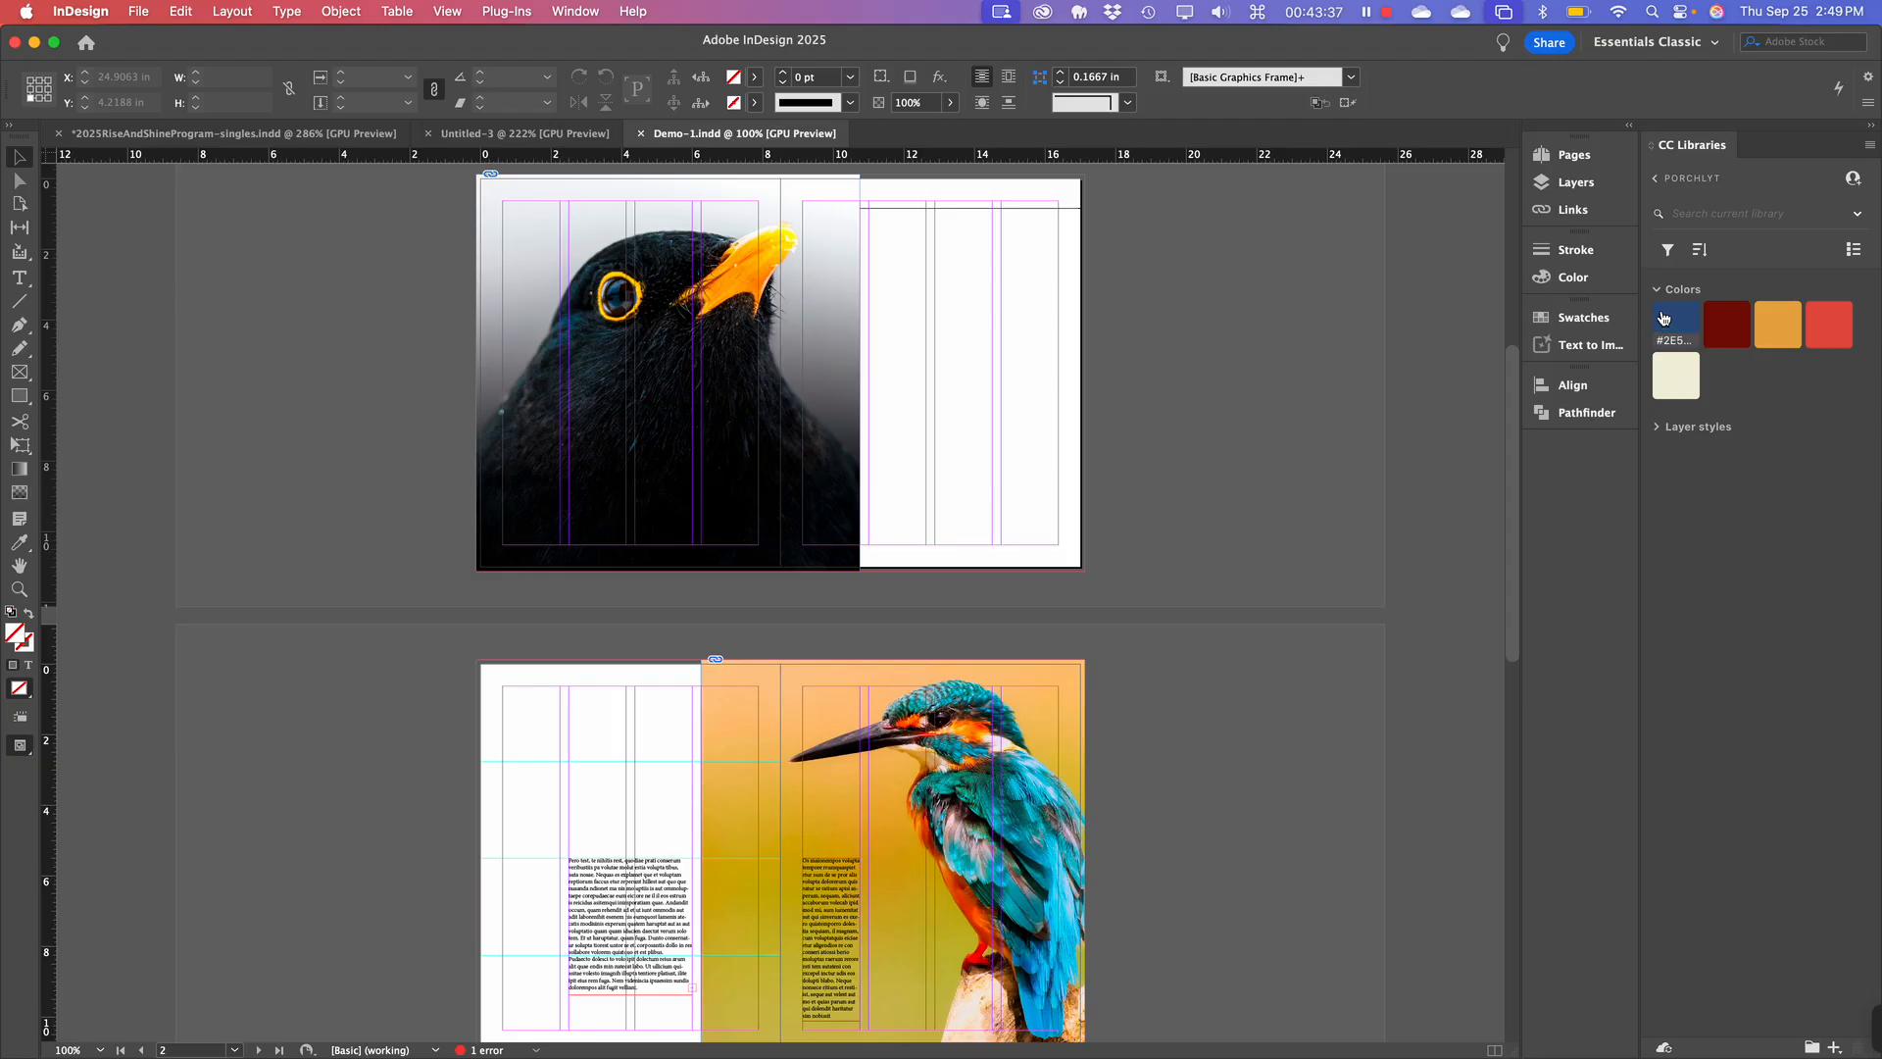
pyautogui.click(1667, 44)
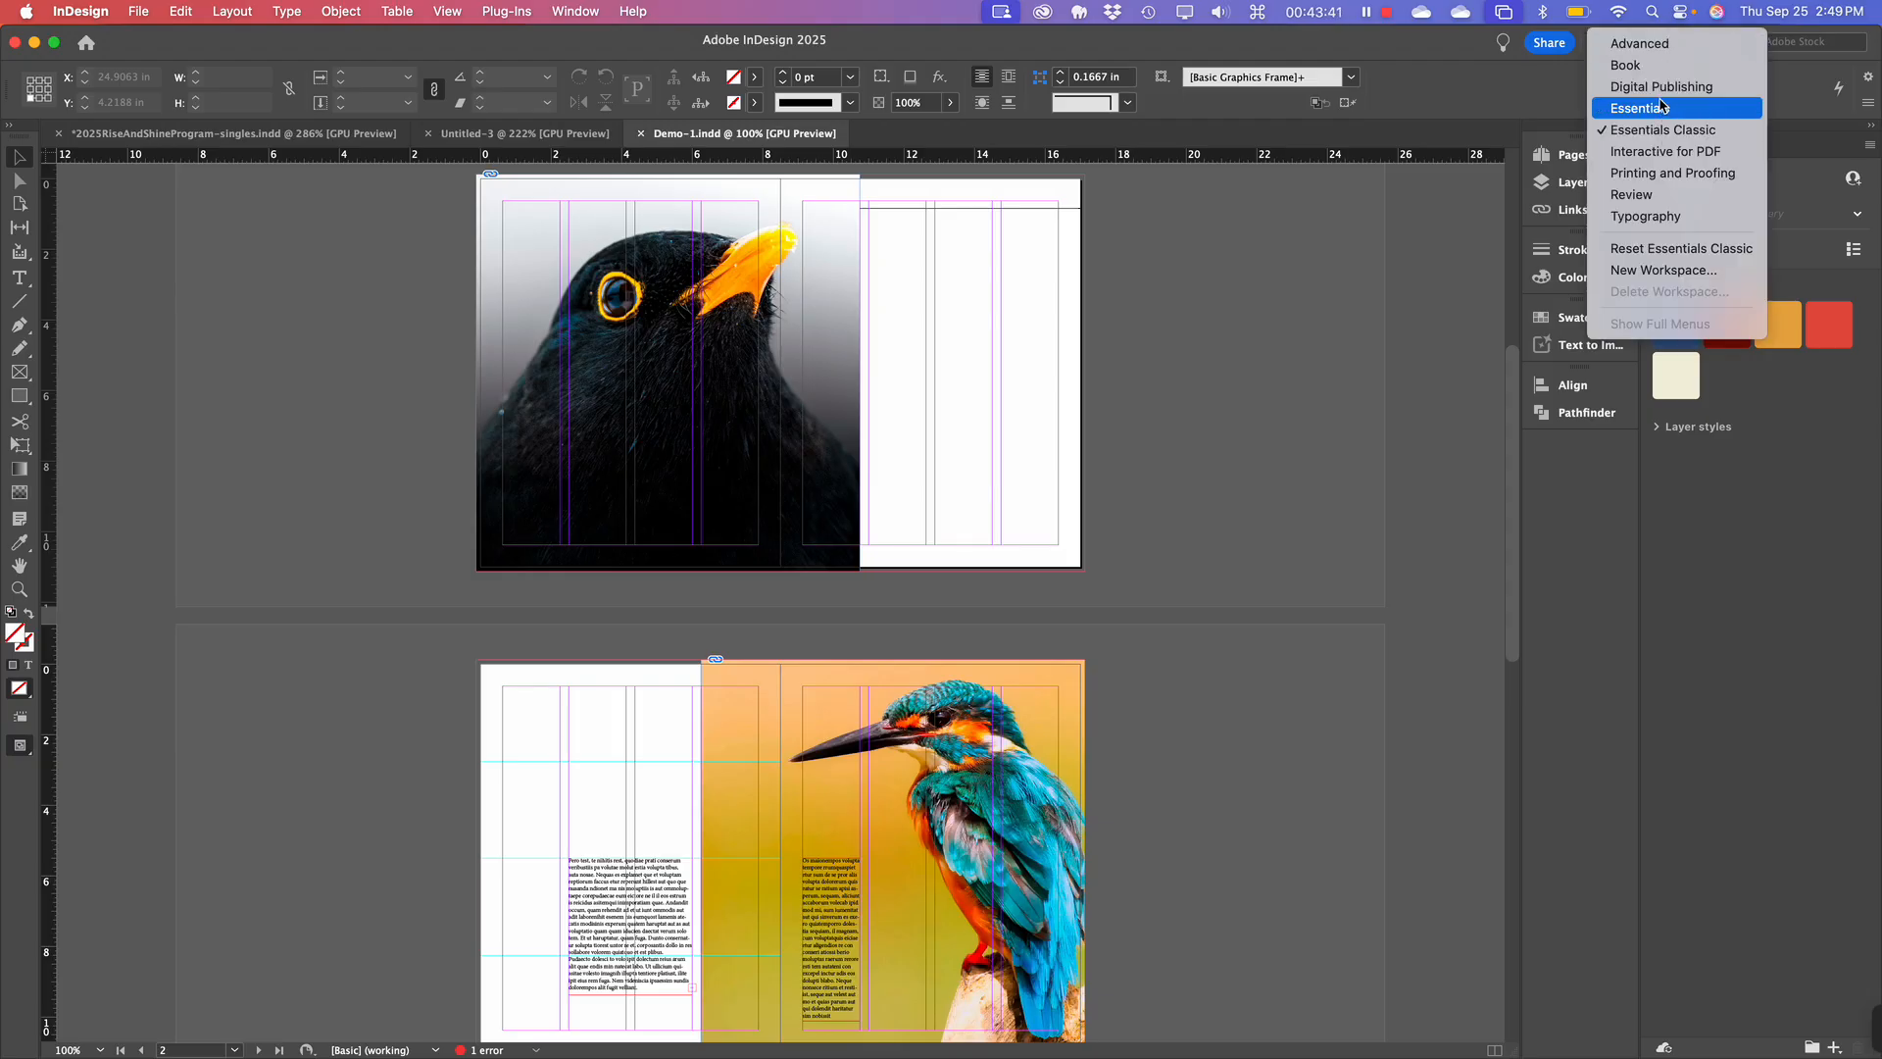
pyautogui.click(1666, 217)
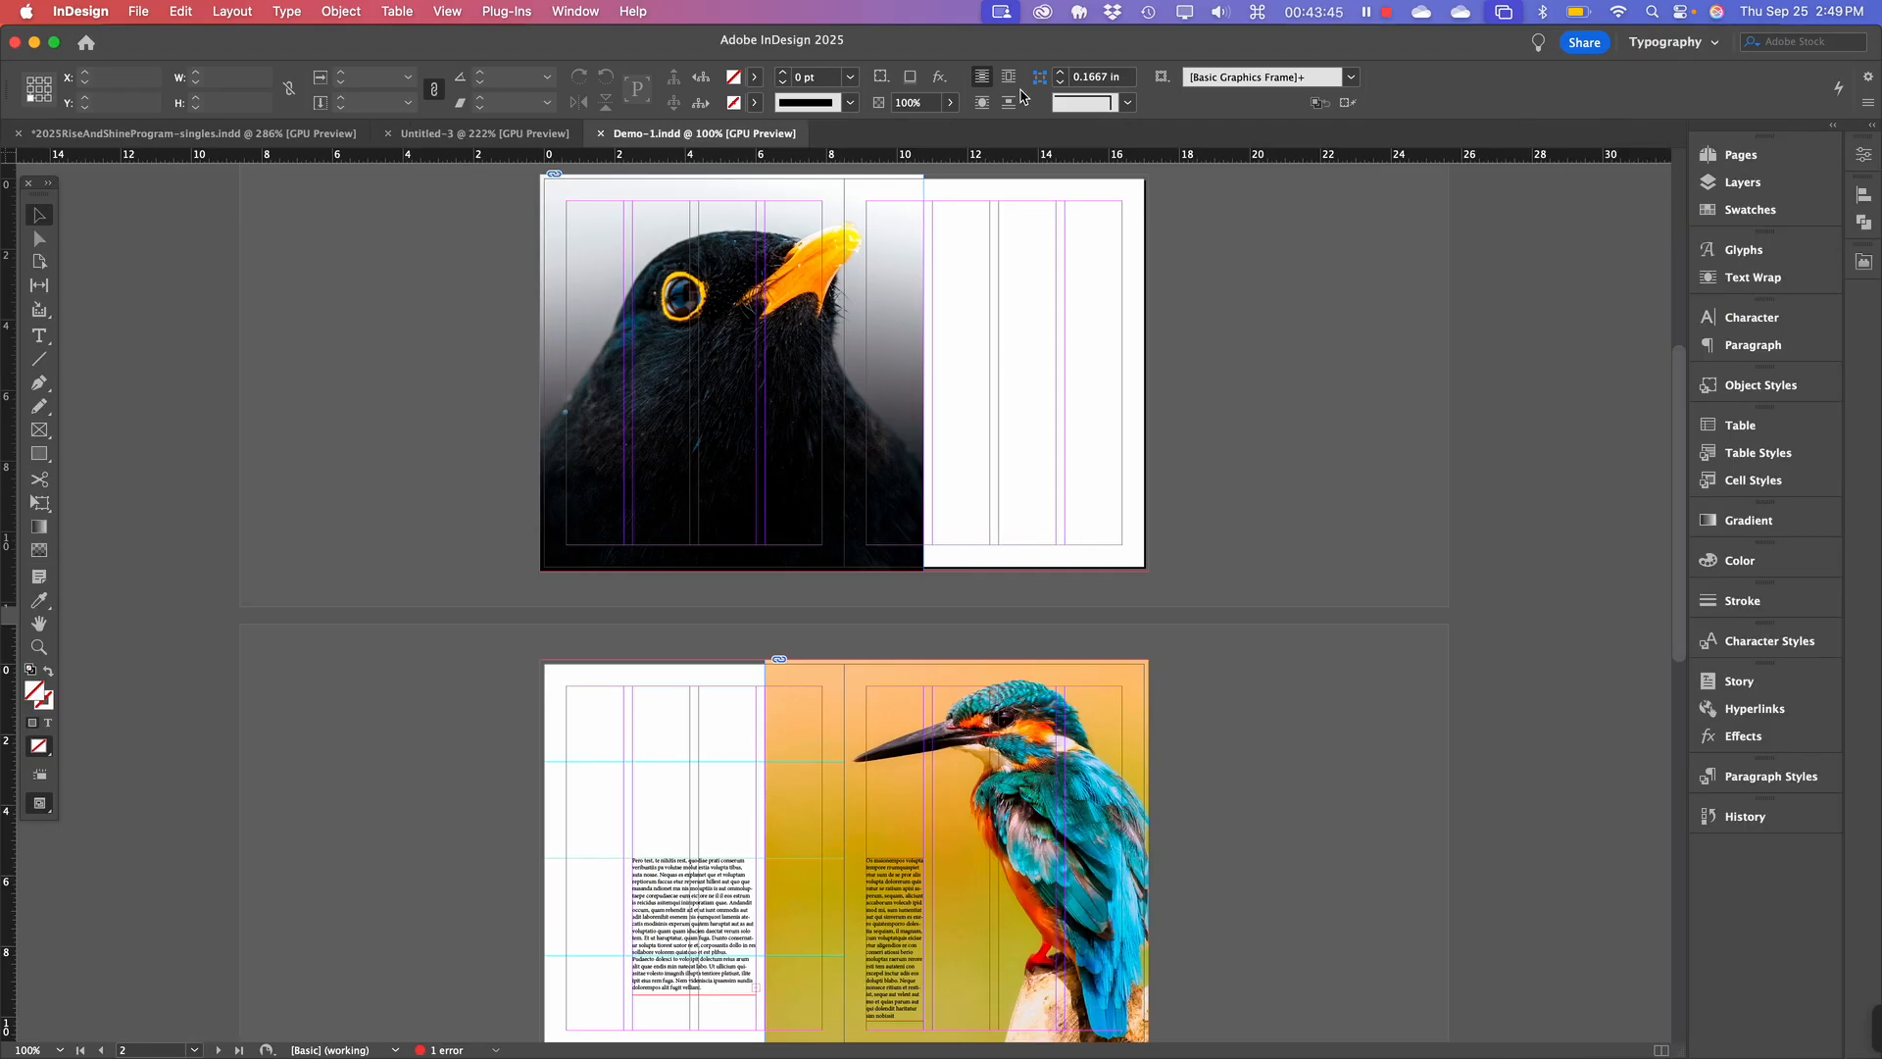
pyautogui.scroll(2, 1161, 412)
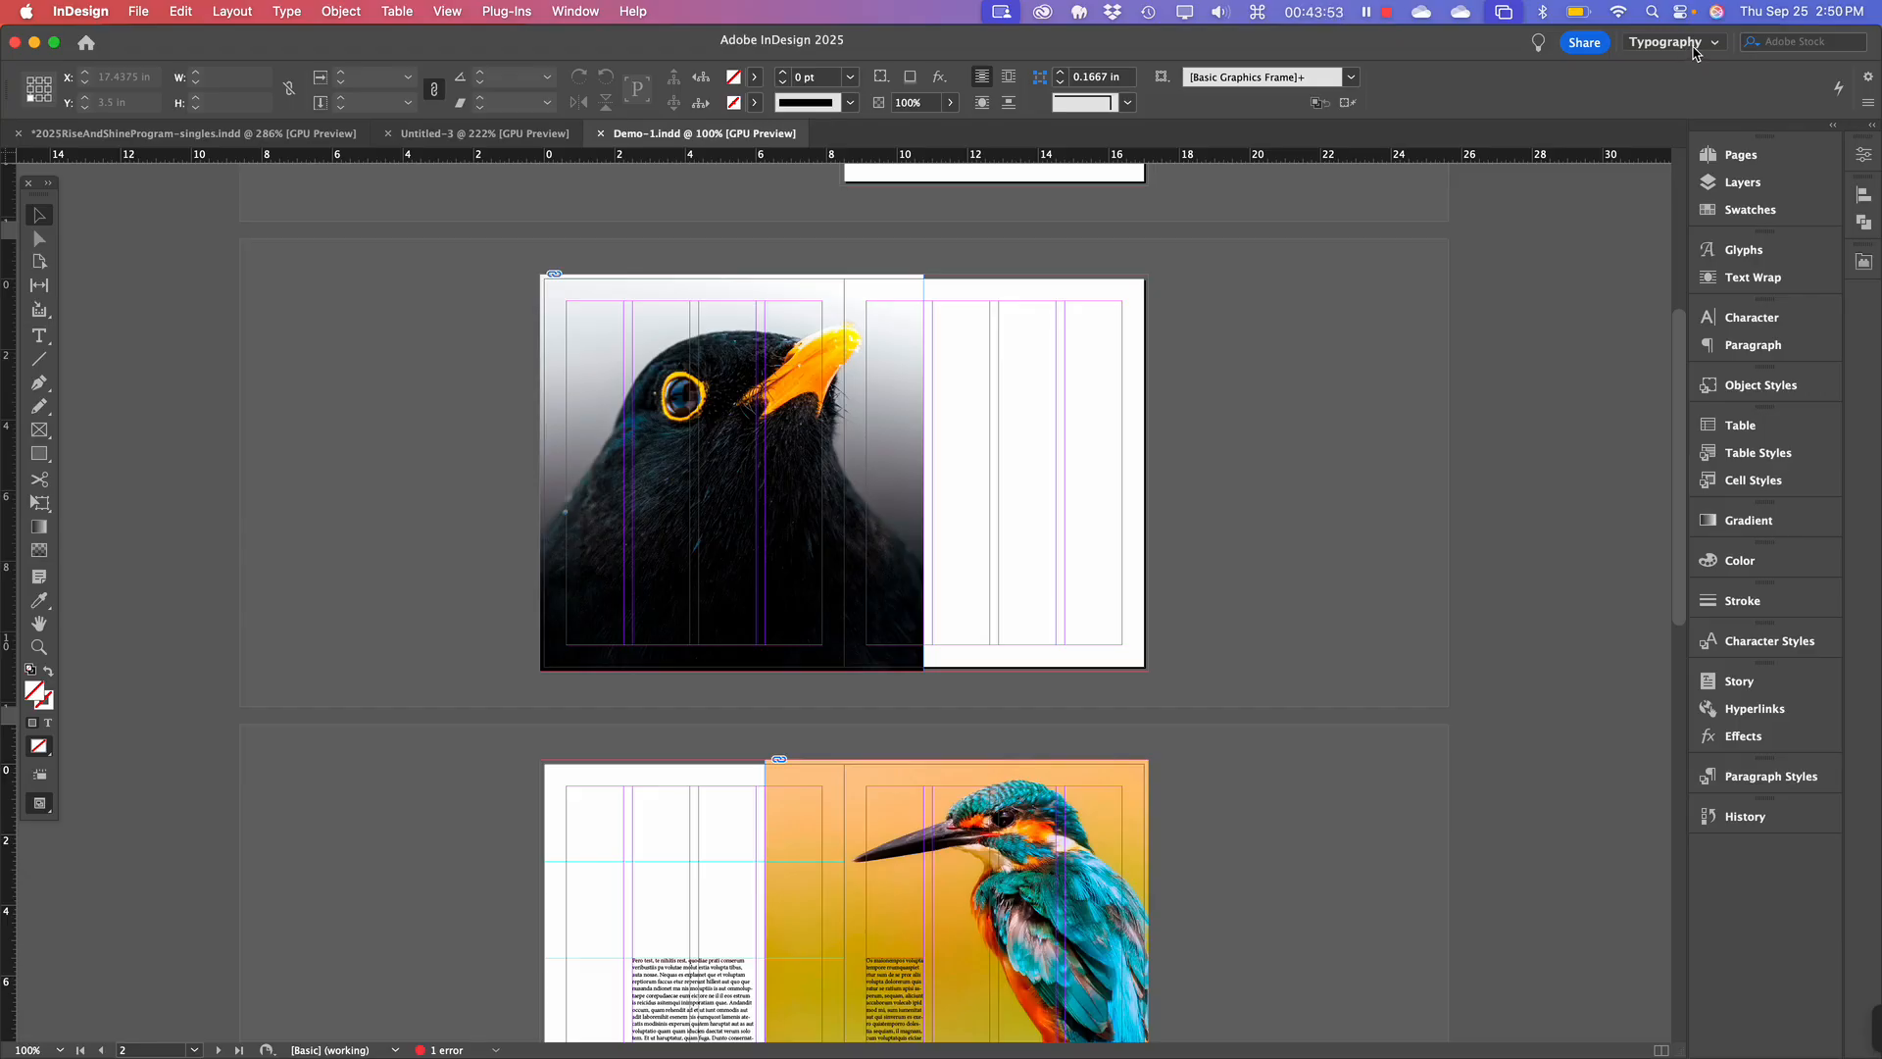
# Return to Essentials Classic and widen the panel dock so labels fit.
pyautogui.click(1671, 42)
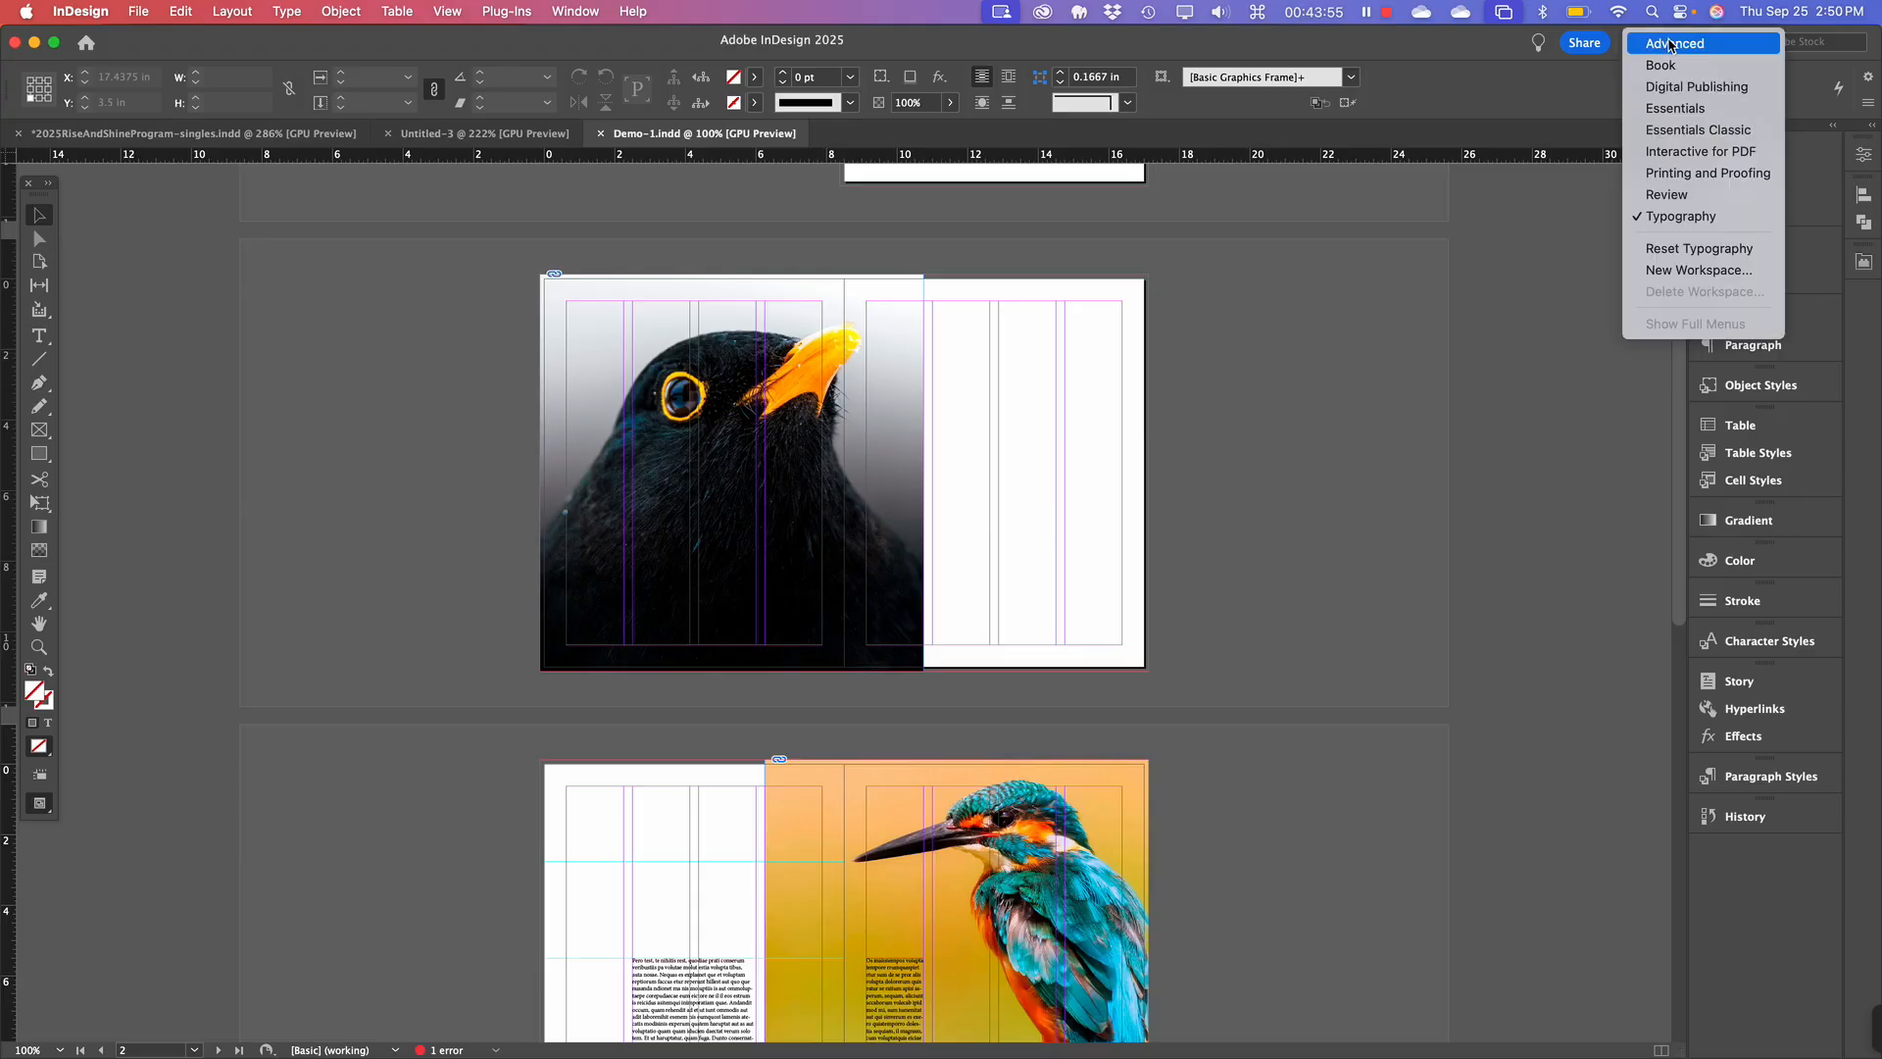
pyautogui.click(1669, 132)
pyautogui.scroll(5, 968, 563)
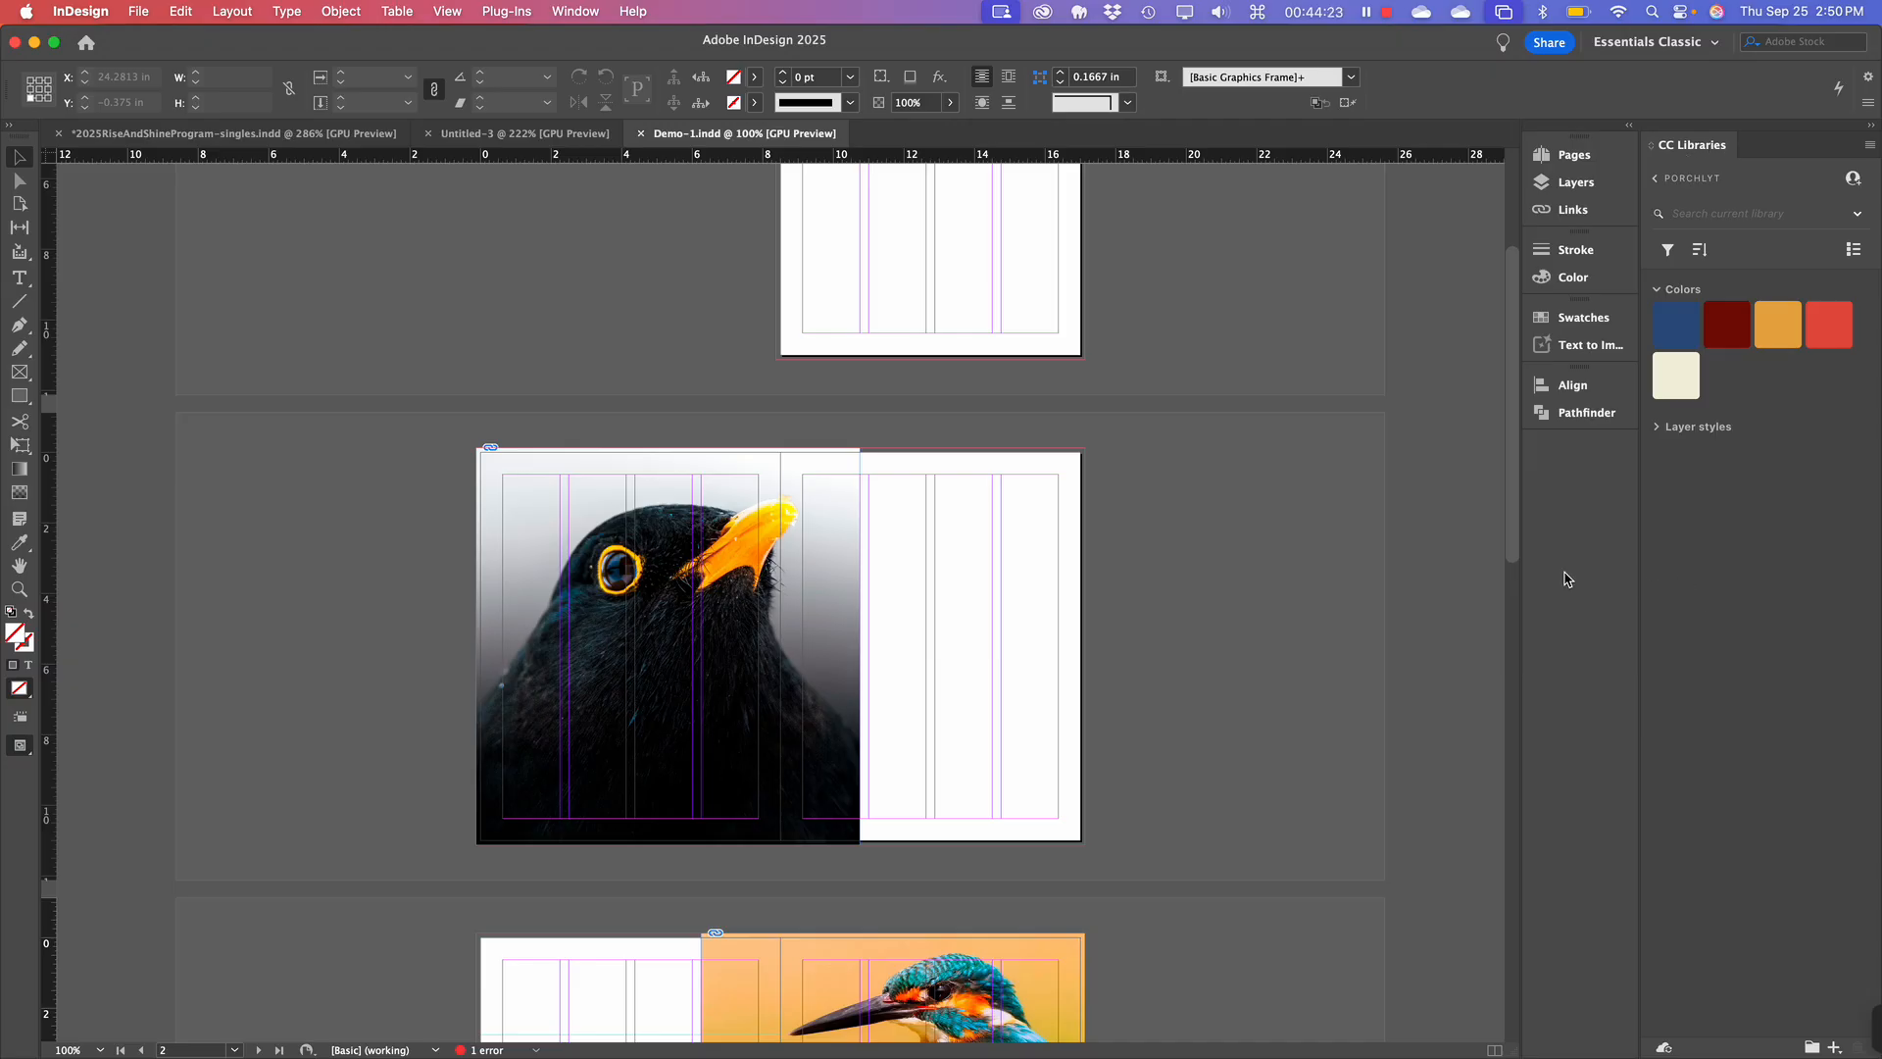
pyautogui.moveTo(1523, 592); pyautogui.dragTo(1374, 624)
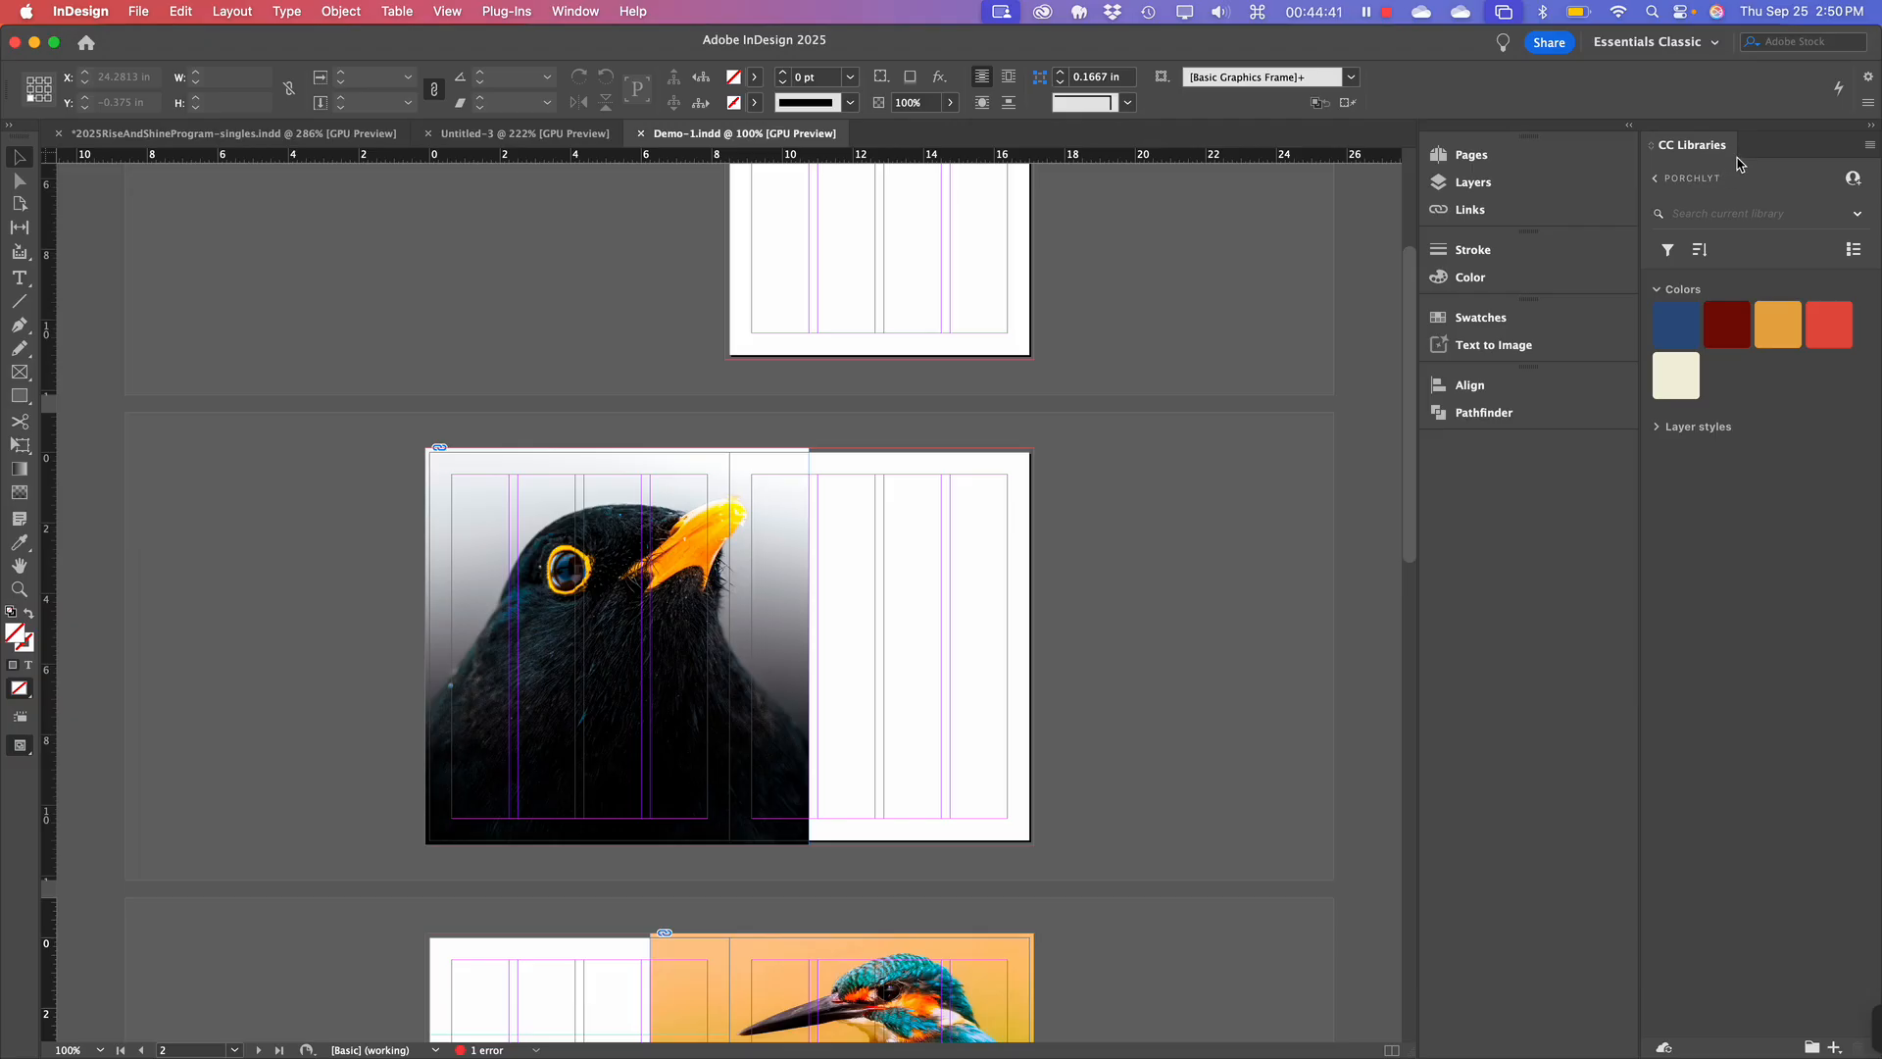
# Browse the CC Libraries, peek at MATCO, then open the Akron Childrens Hospital library.
pyautogui.click(1703, 179)
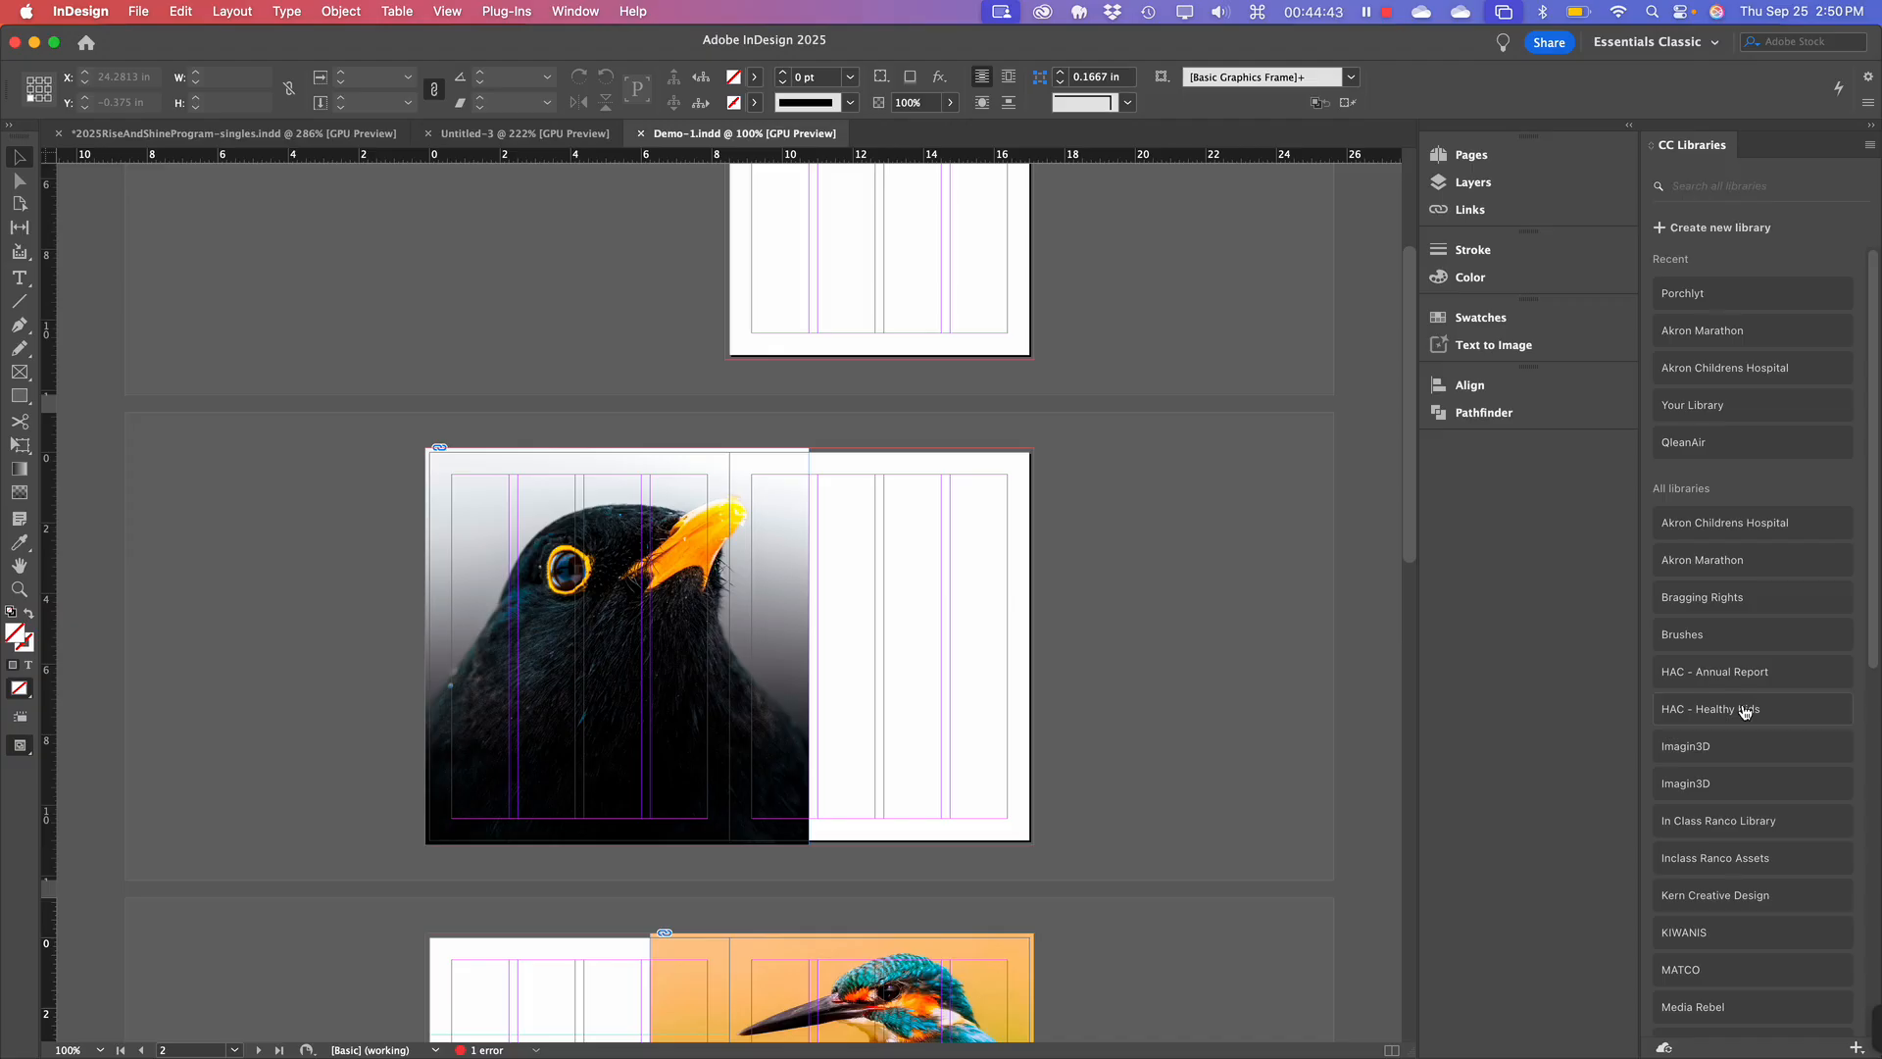
pyautogui.scroll(-10, 1743, 712)
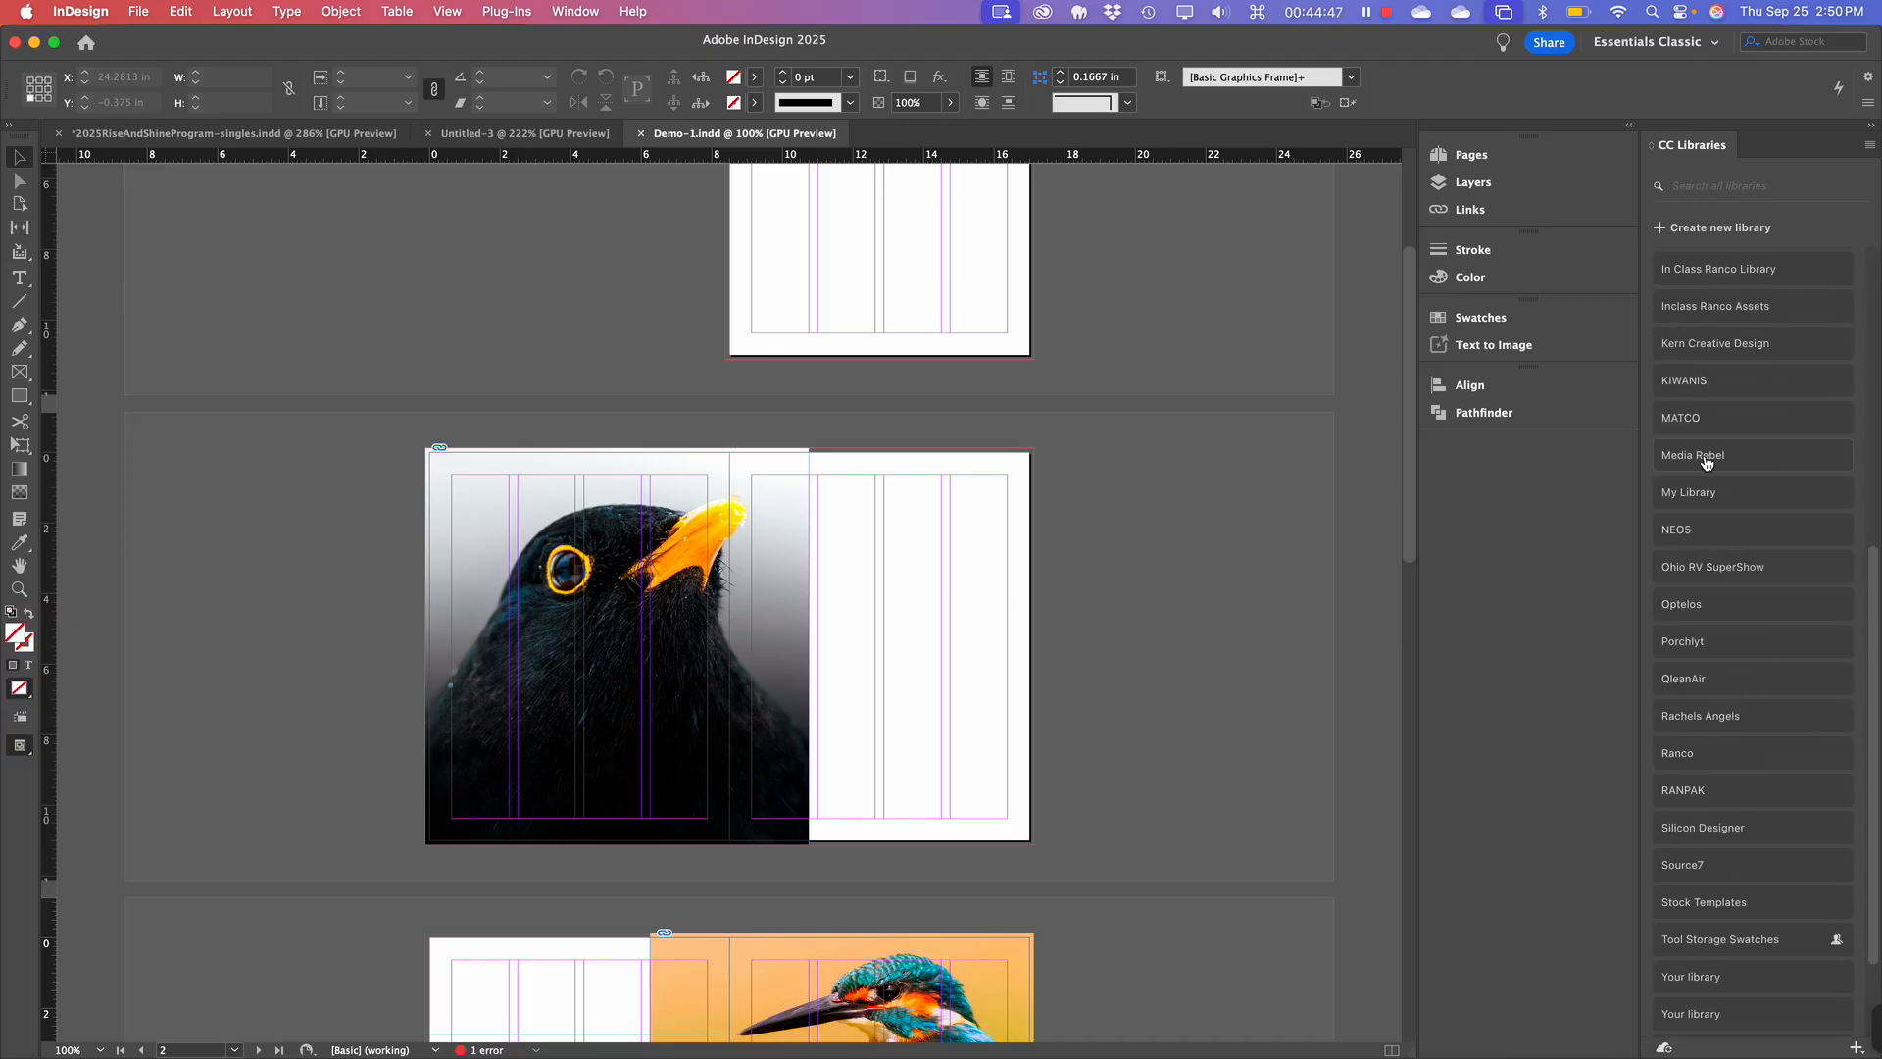
pyautogui.click(1690, 419)
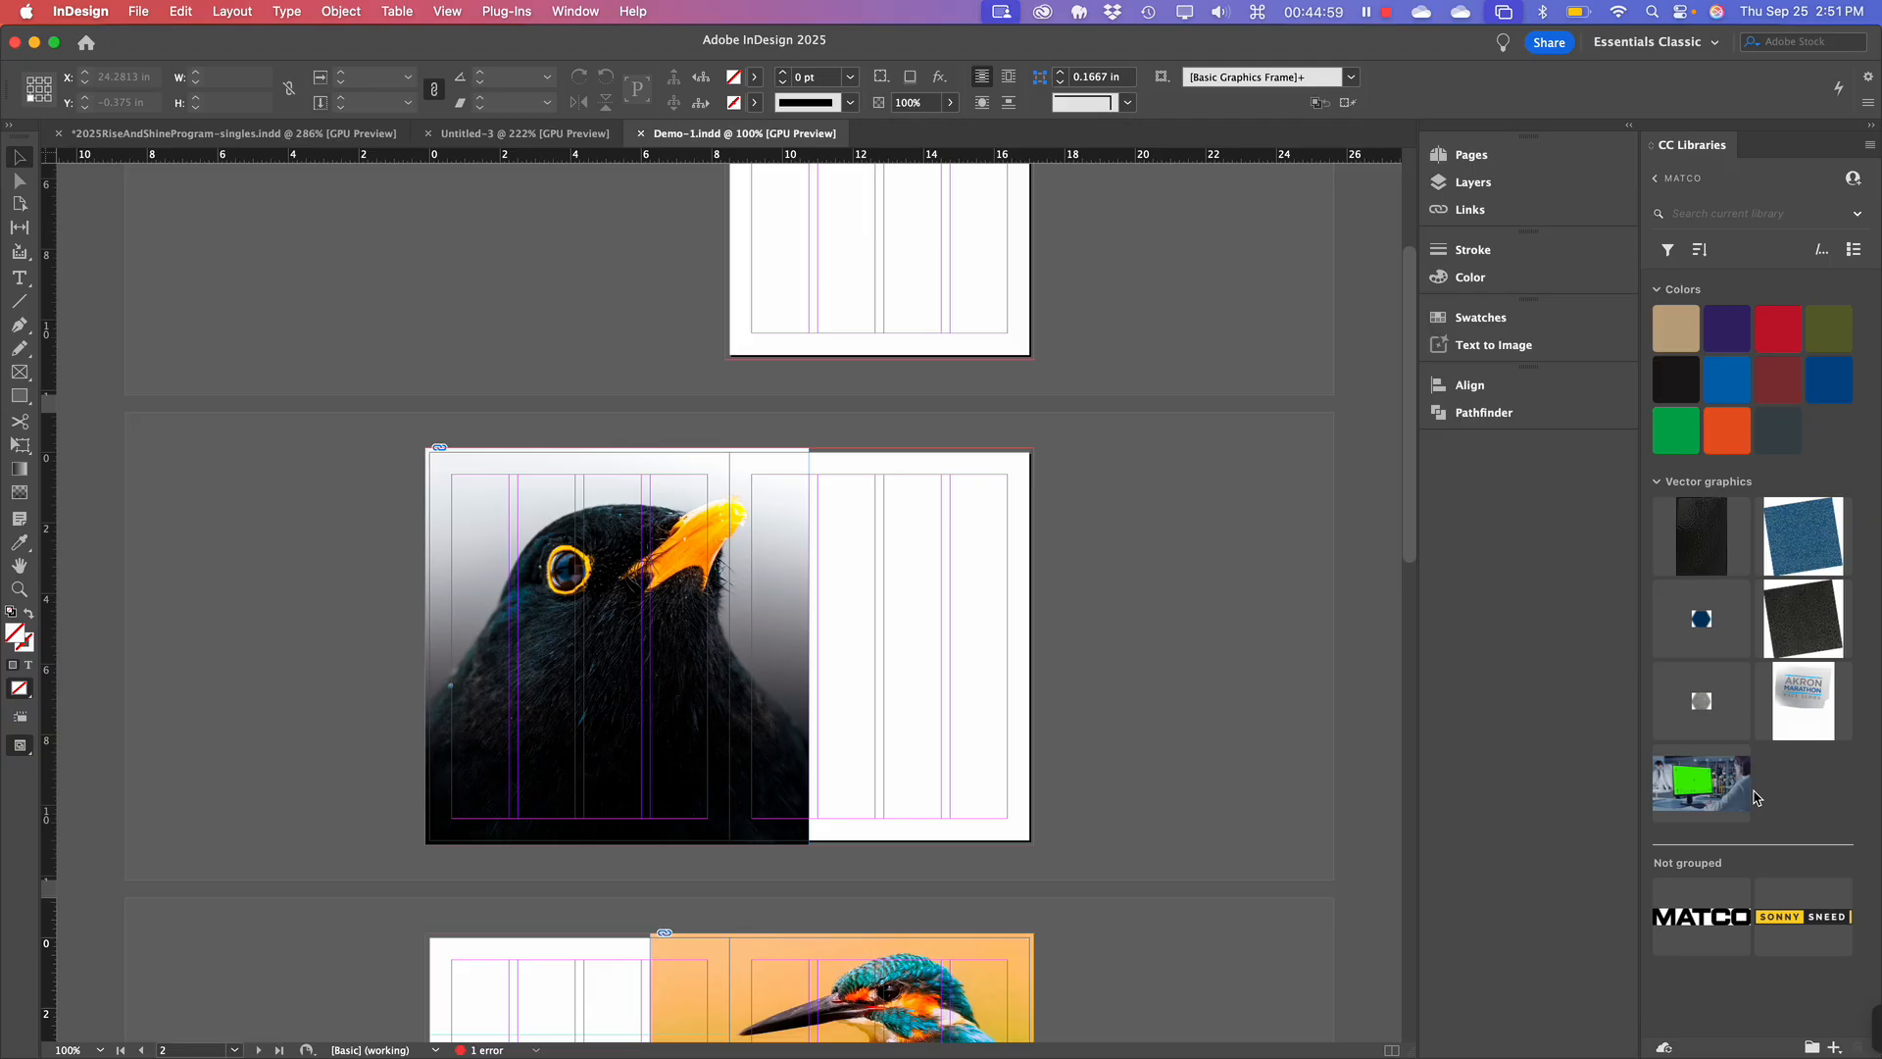
pyautogui.click(1699, 186)
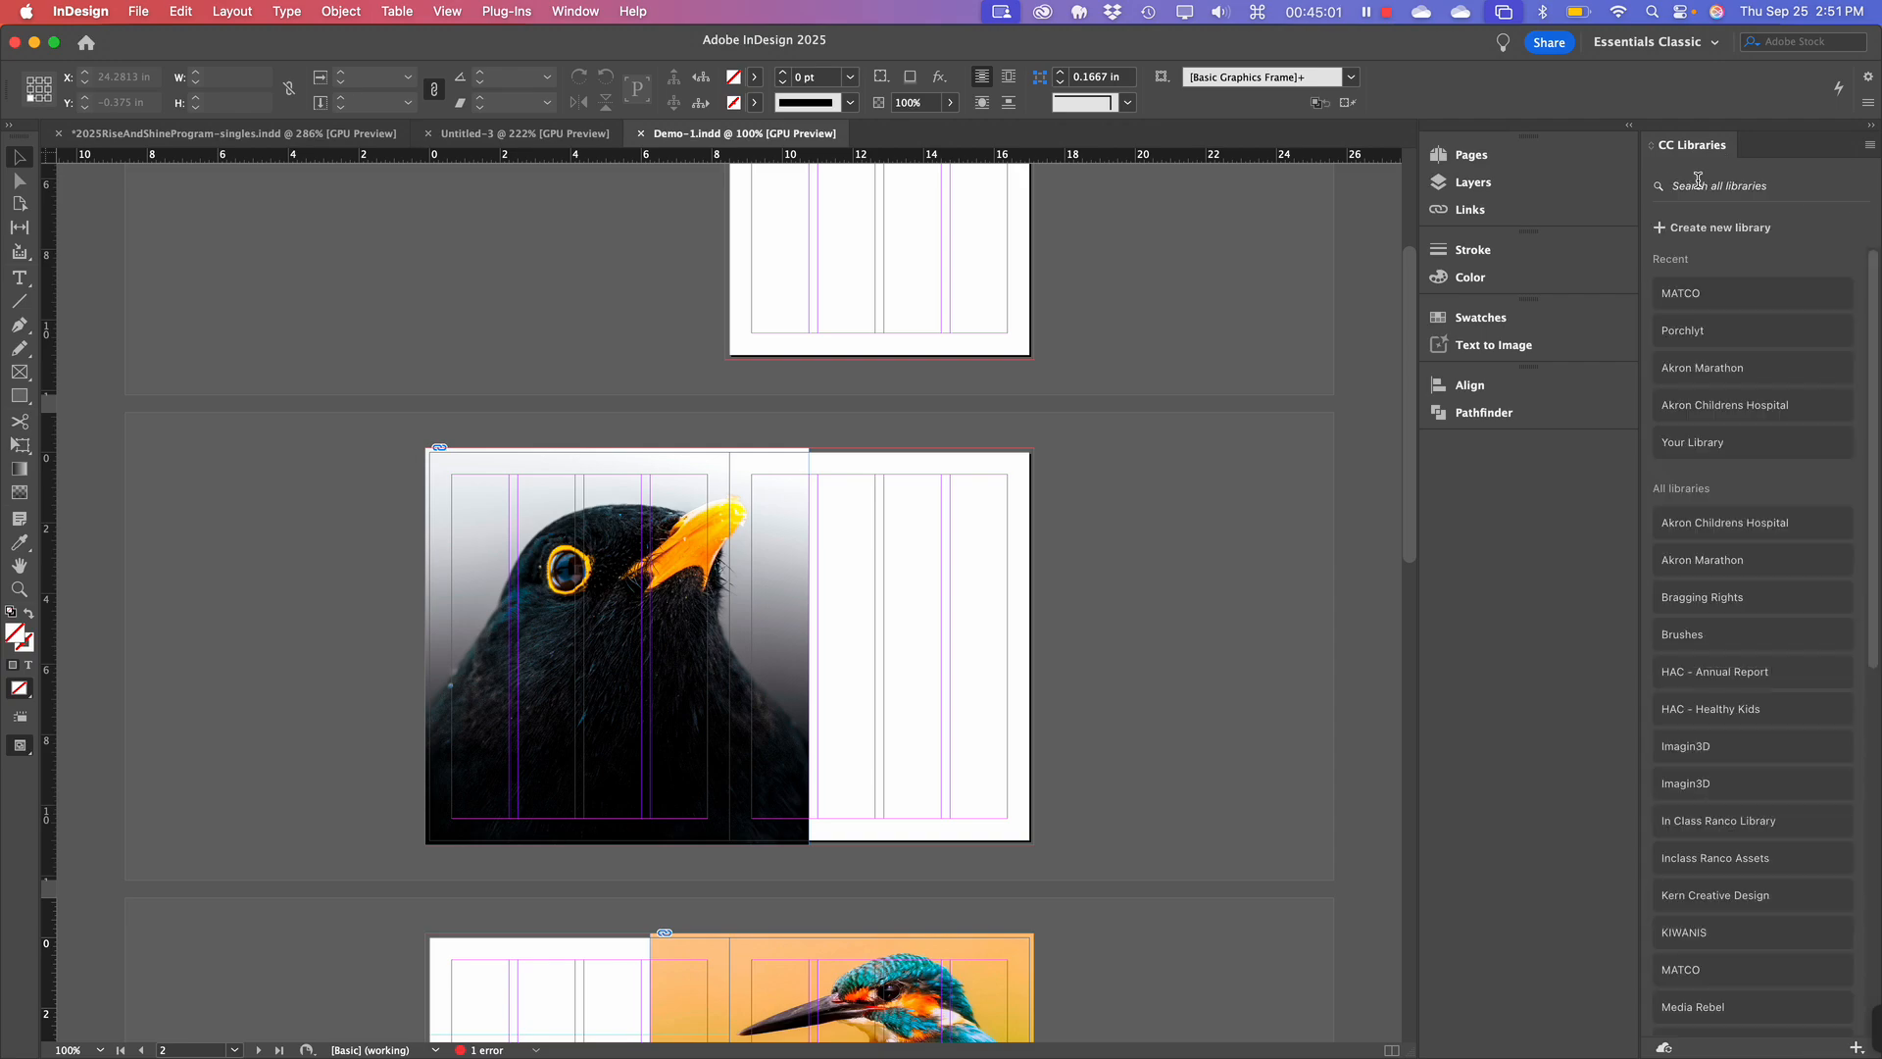
pyautogui.click(1752, 410)
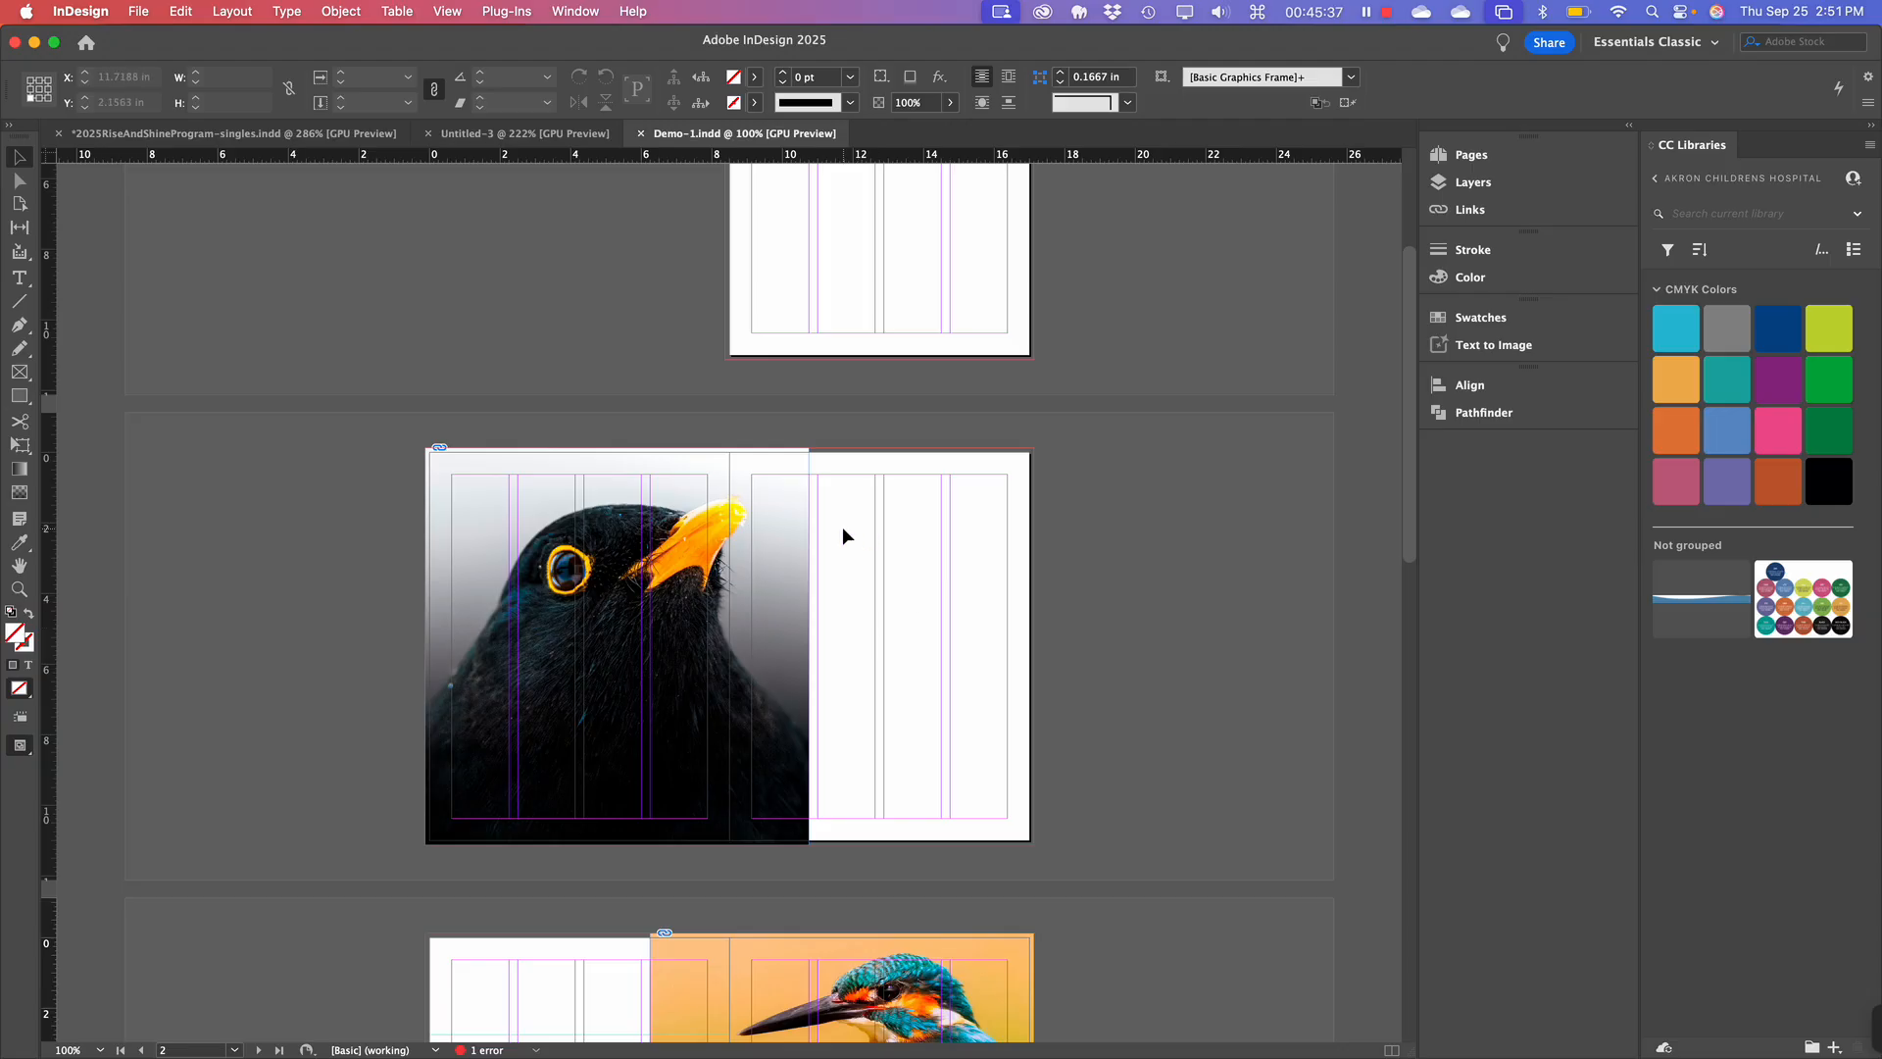
# Draw a rectangle over all of page 1 and fill it with the library's #C1D52F yellow-green.
pyautogui.scroll(4, 92, 370)
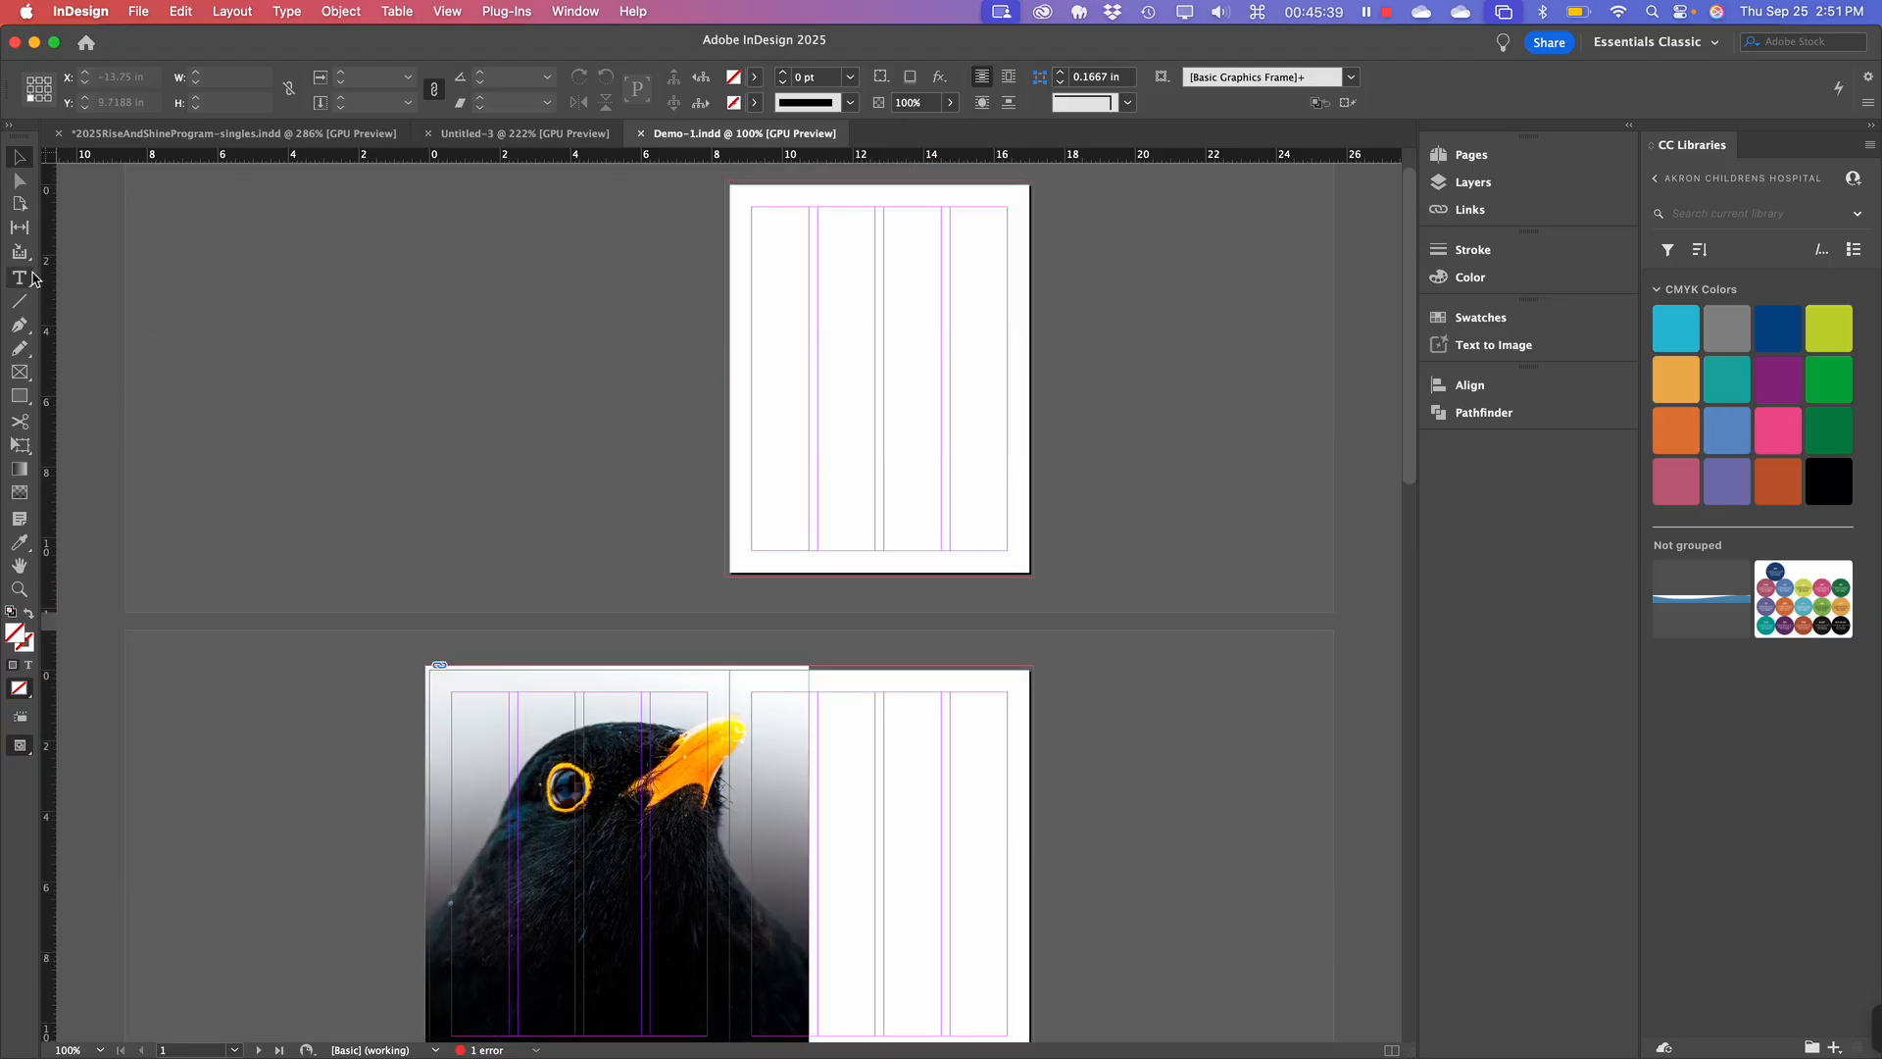
pyautogui.click(18, 395)
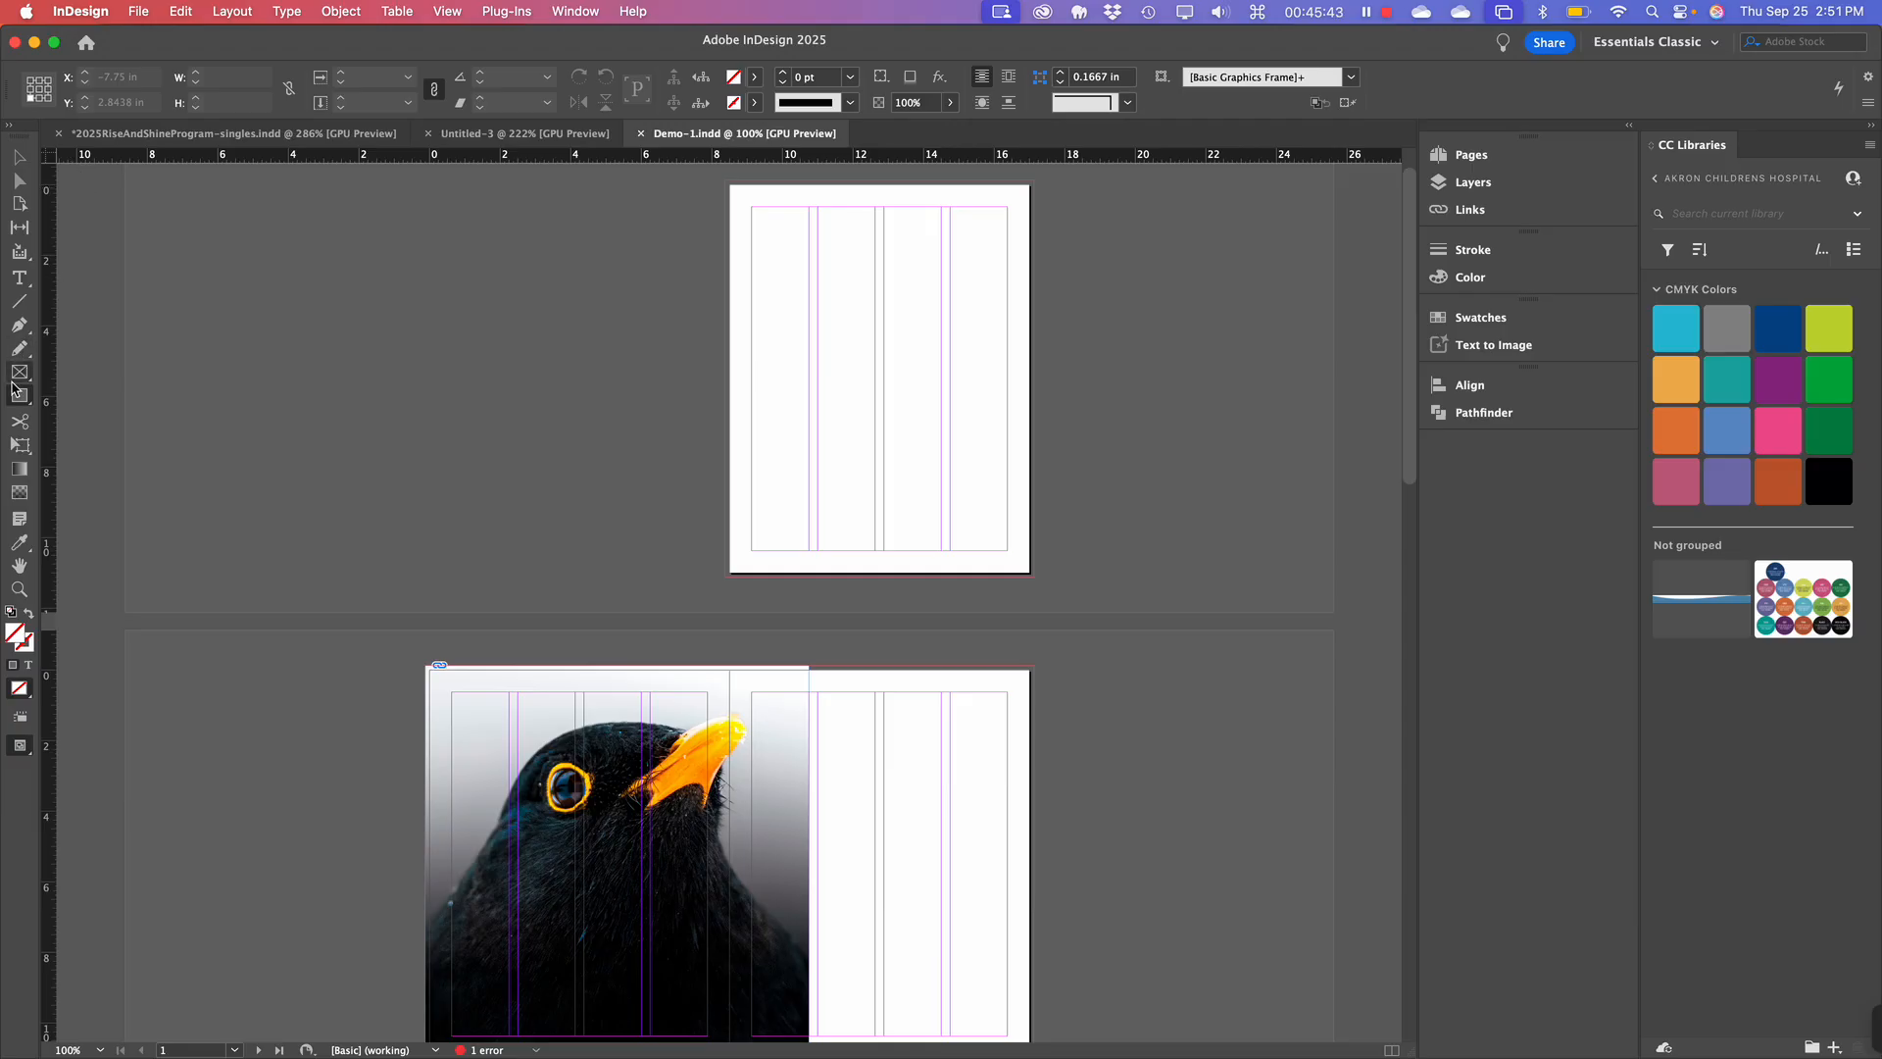
pyautogui.click(1485, 184)
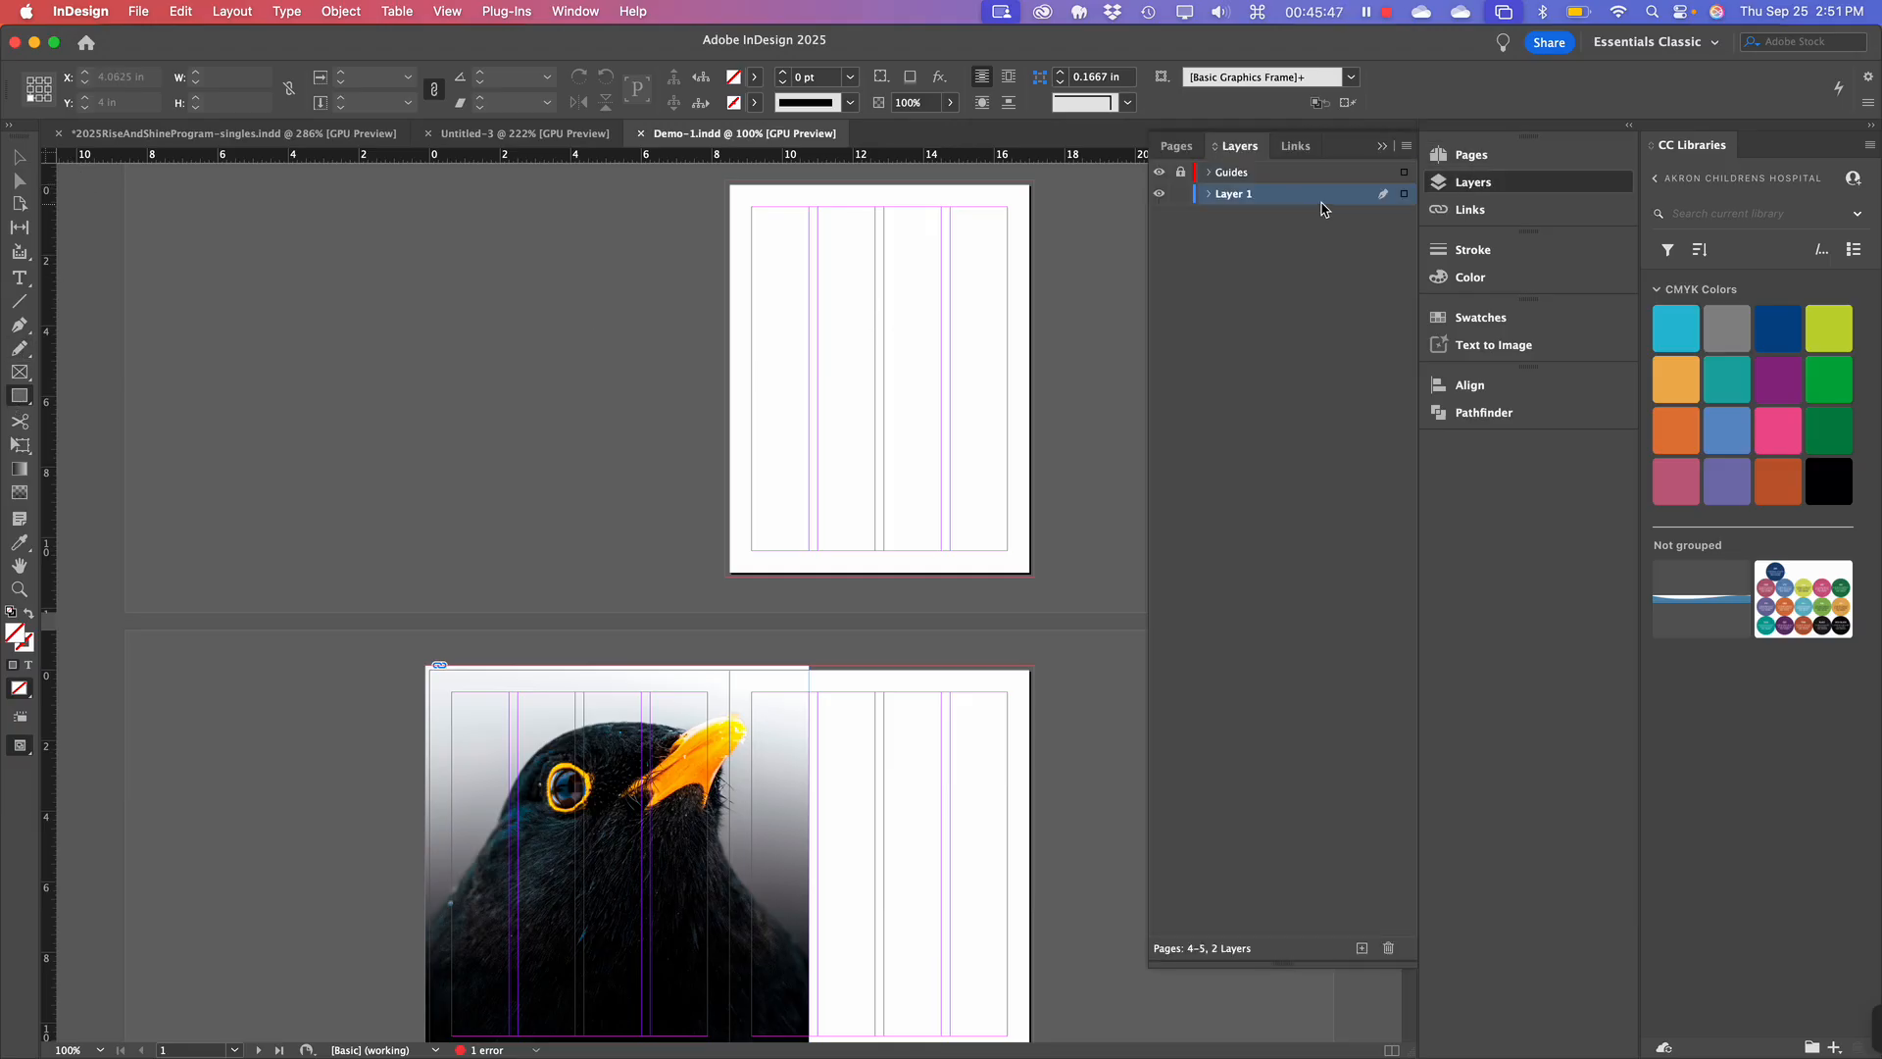
pyautogui.click(1450, 154)
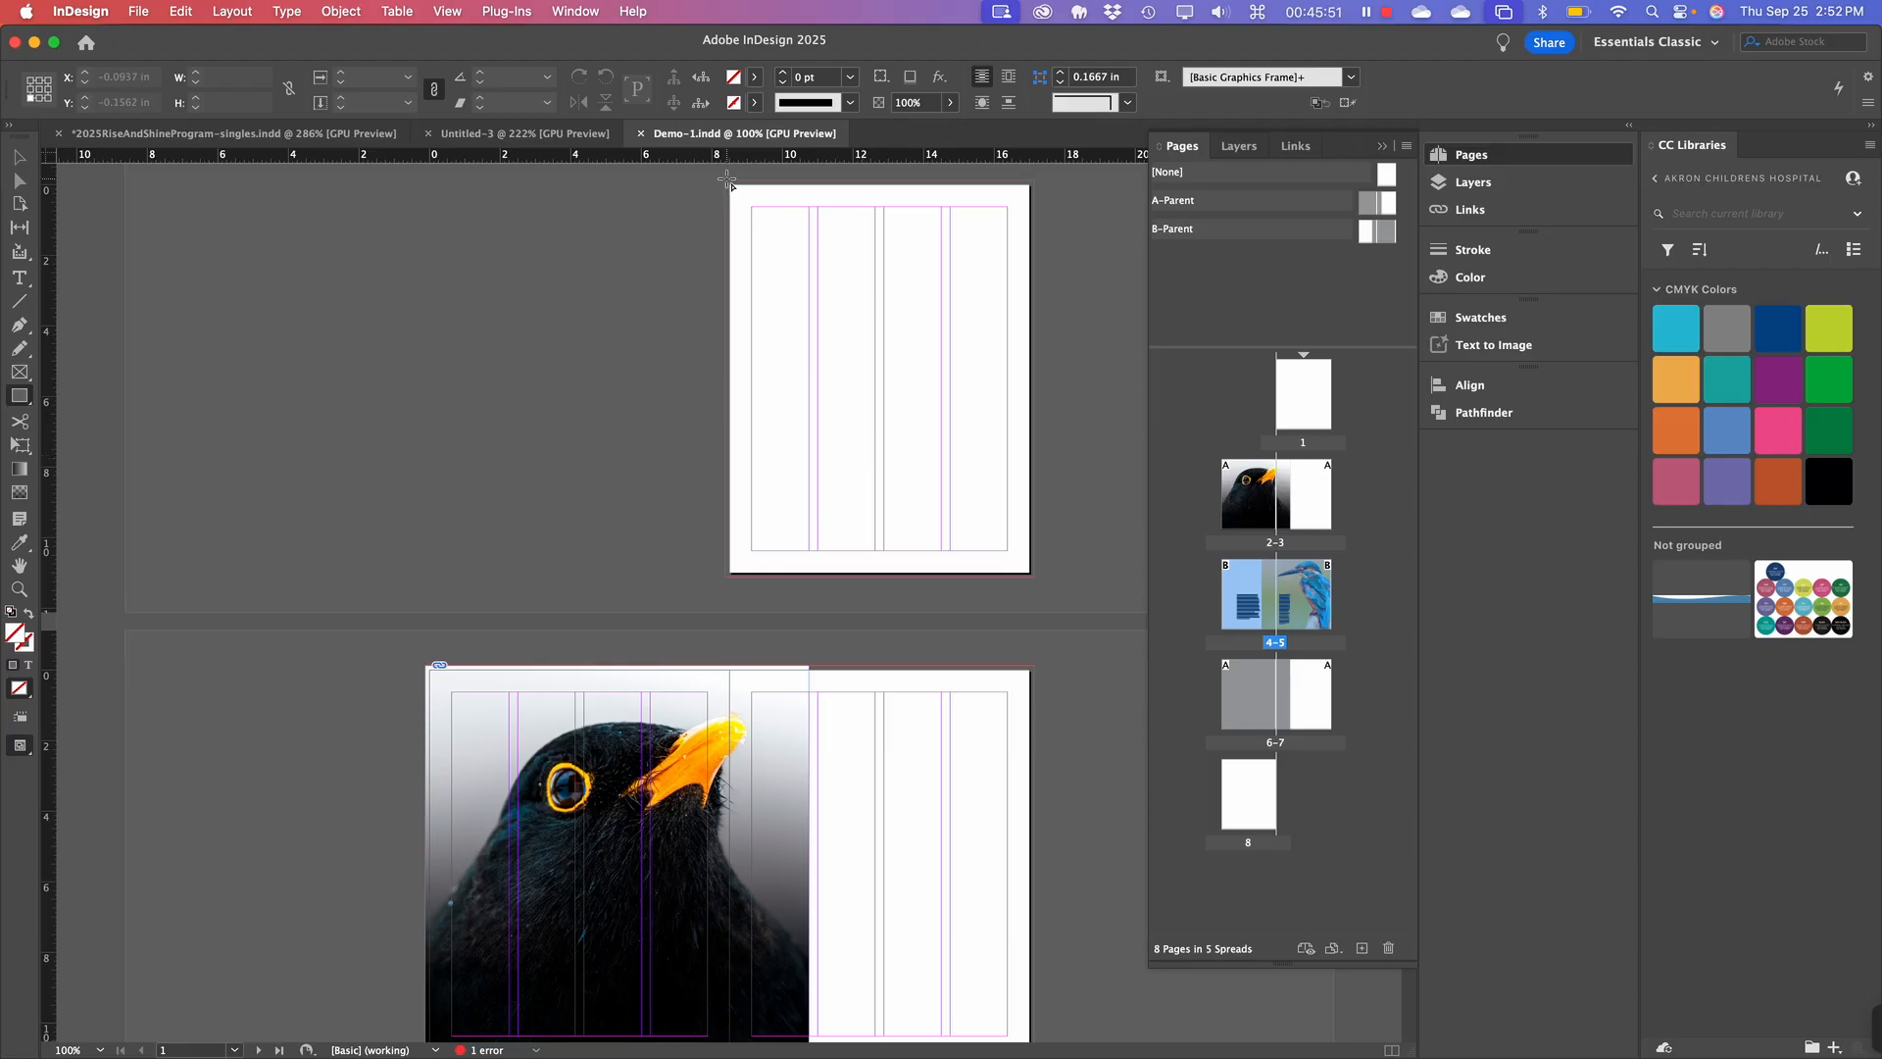
pyautogui.moveTo(727, 182); pyautogui.dragTo(1037, 583)
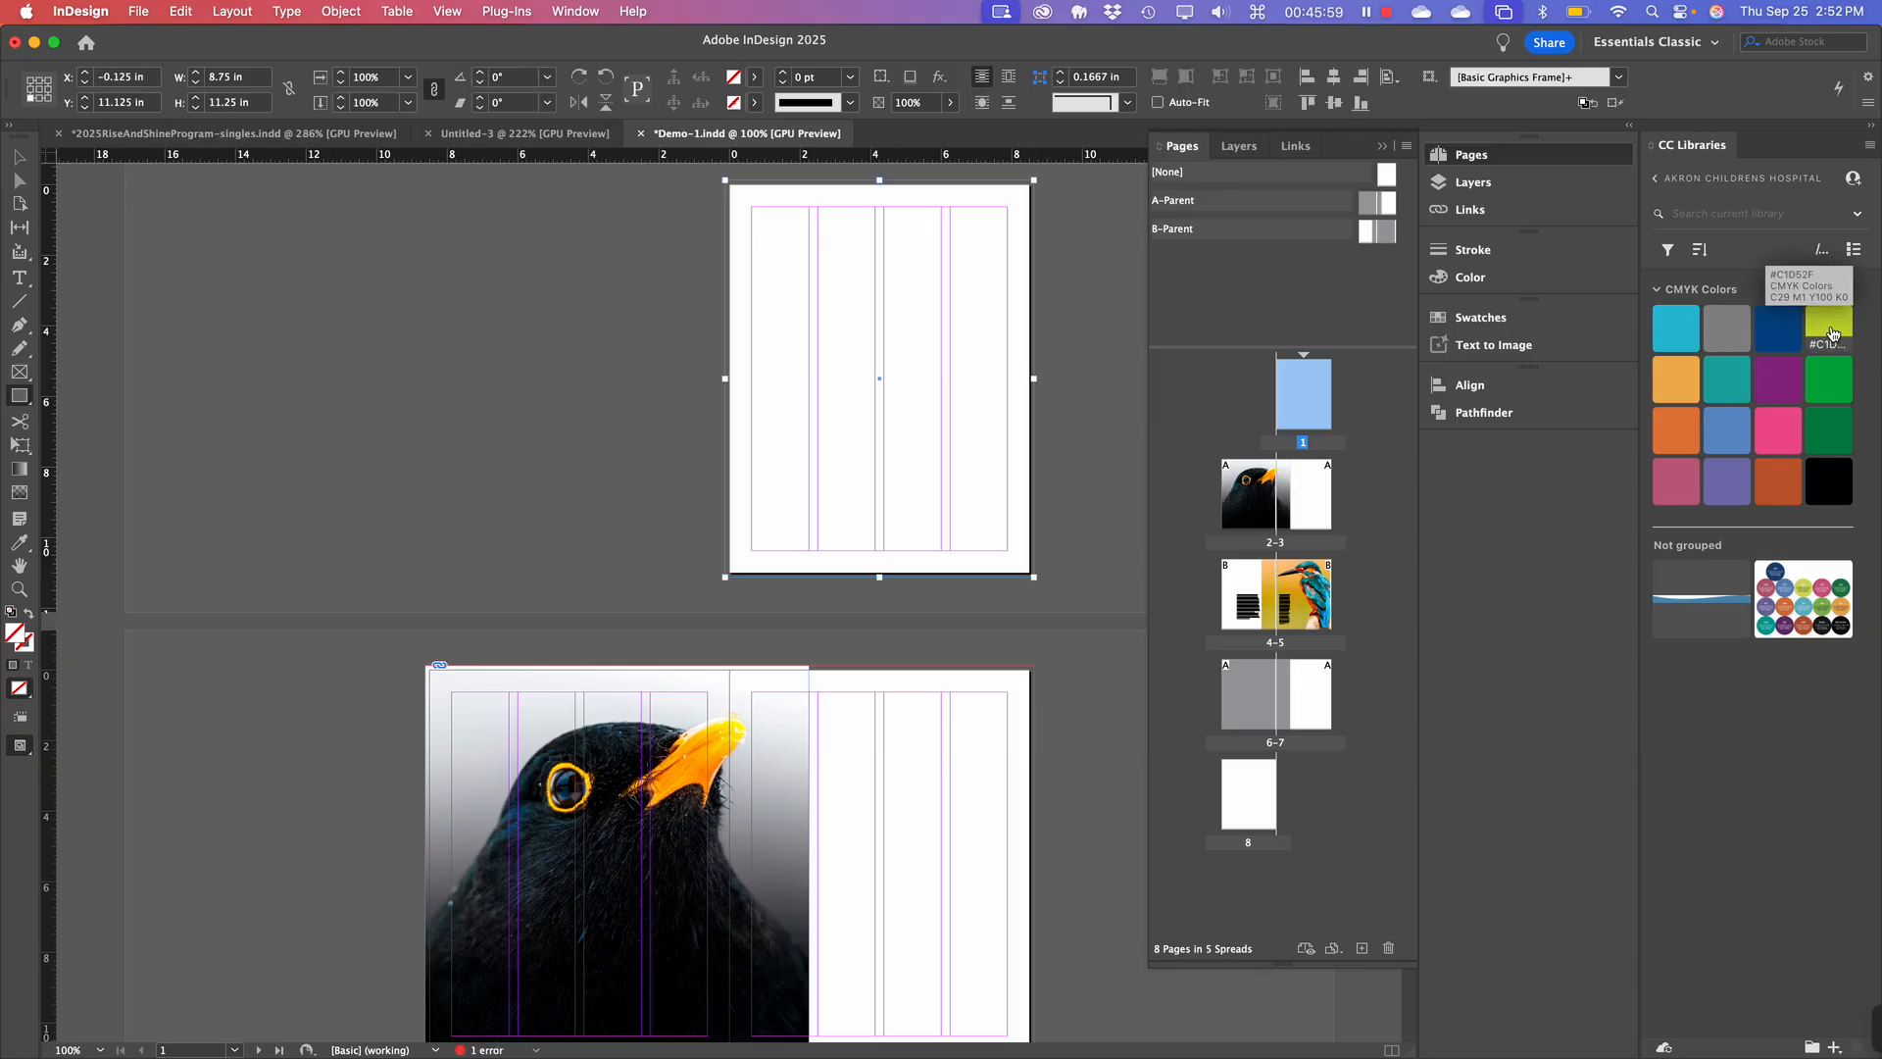
pyautogui.click(1832, 331)
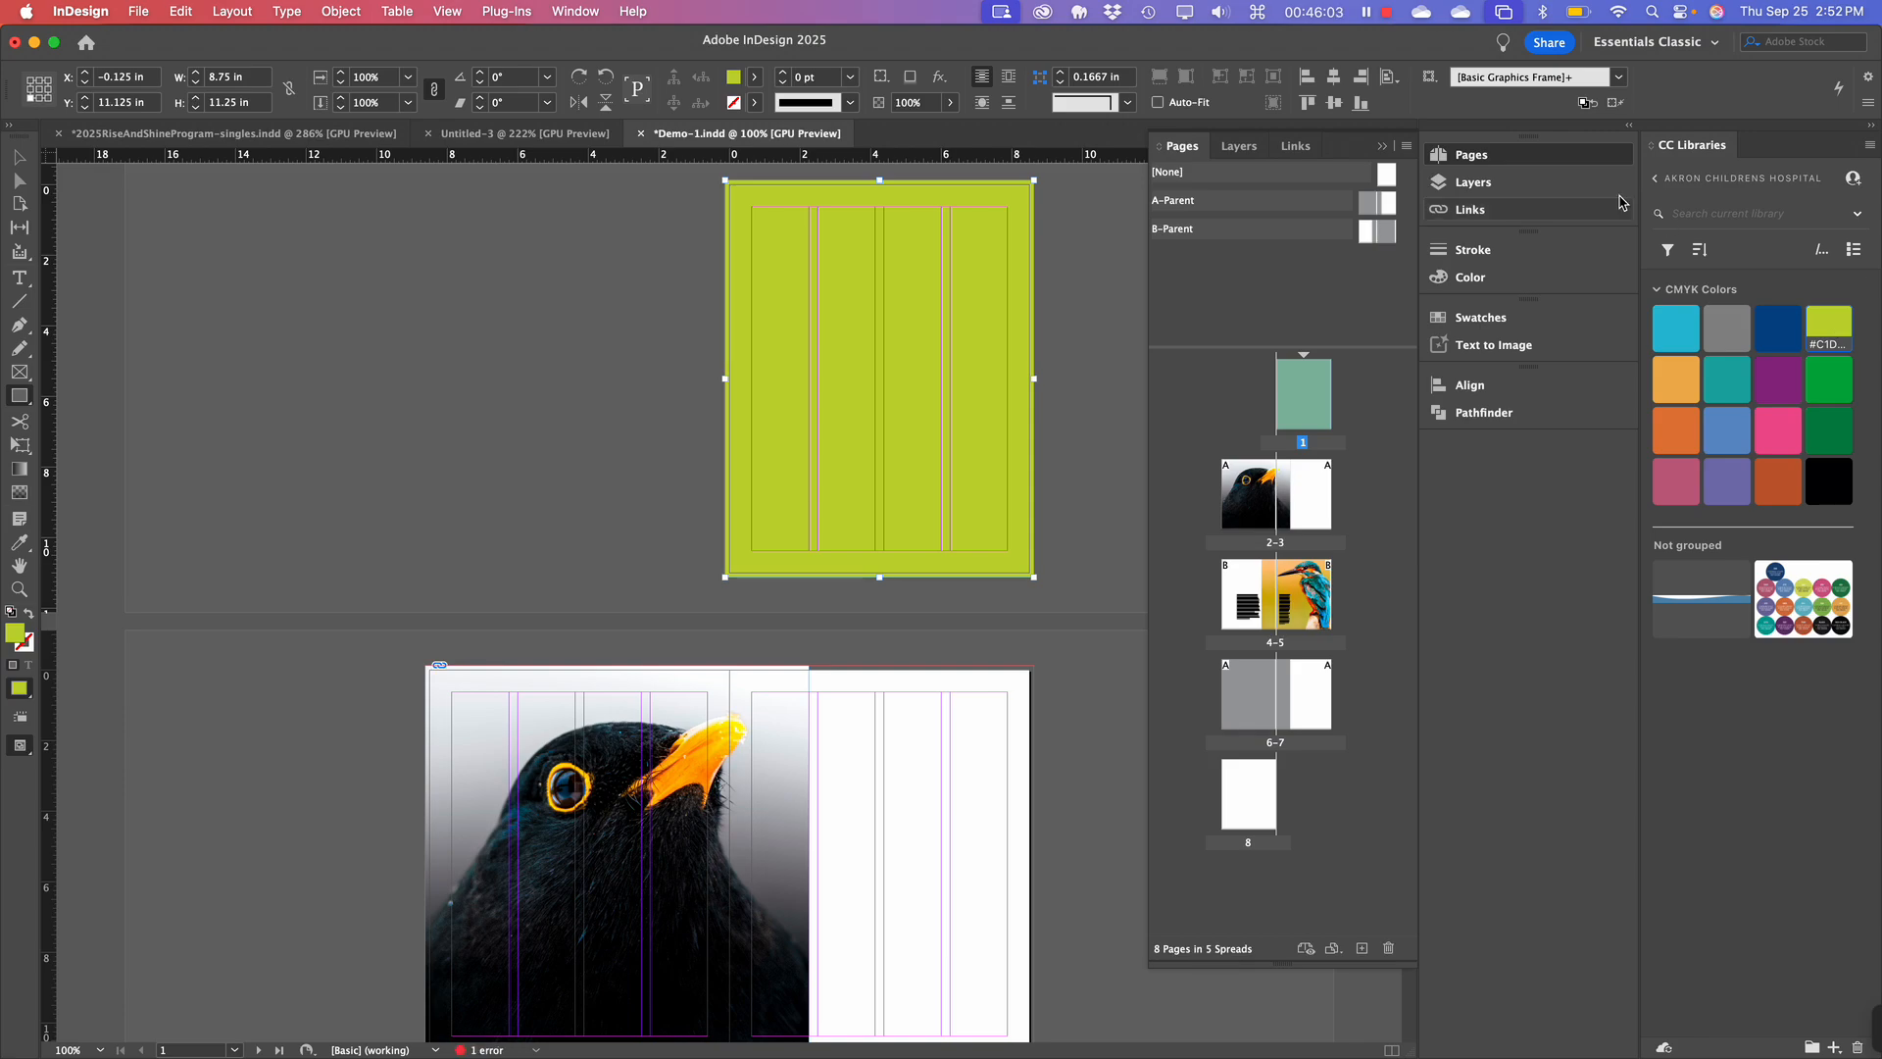
pyautogui.click(1467, 323)
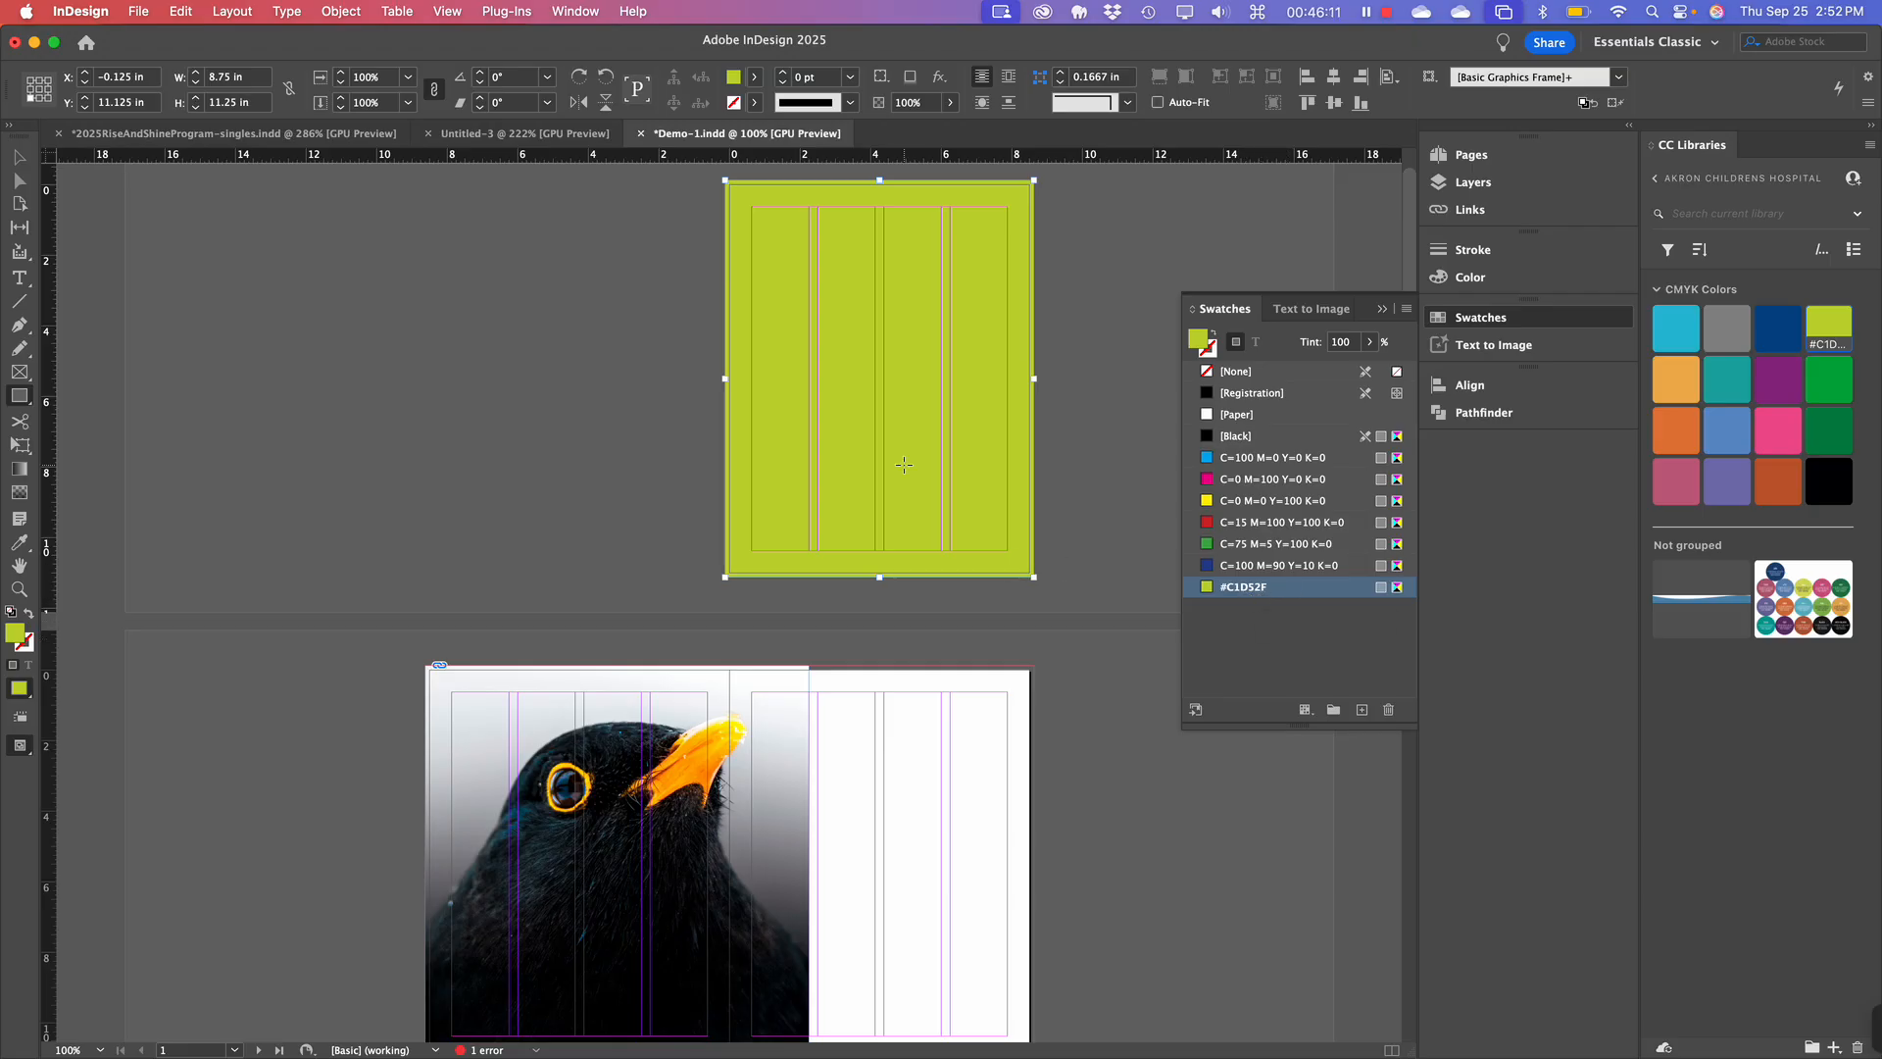
pyautogui.click(17, 158)
pyautogui.press('Delete')
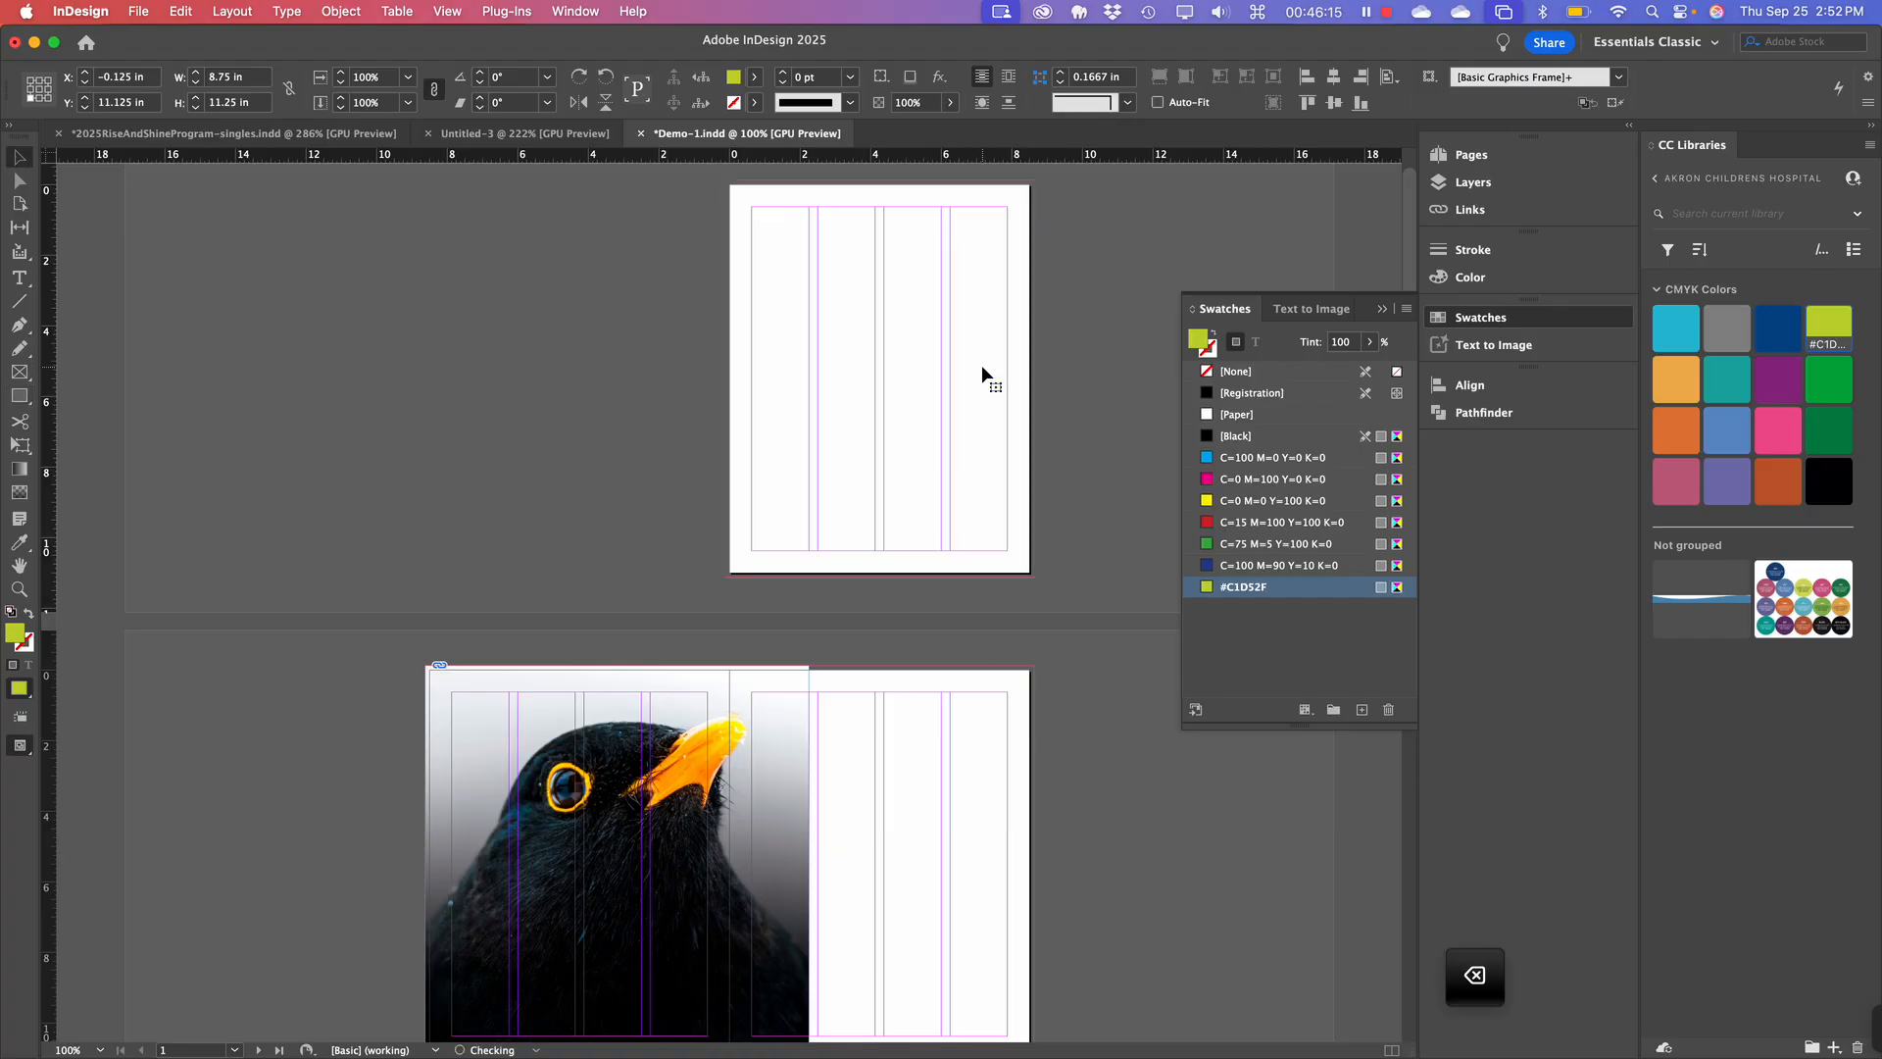
pyautogui.scroll(2, 980, 364)
pyautogui.rightClick(981, 367)
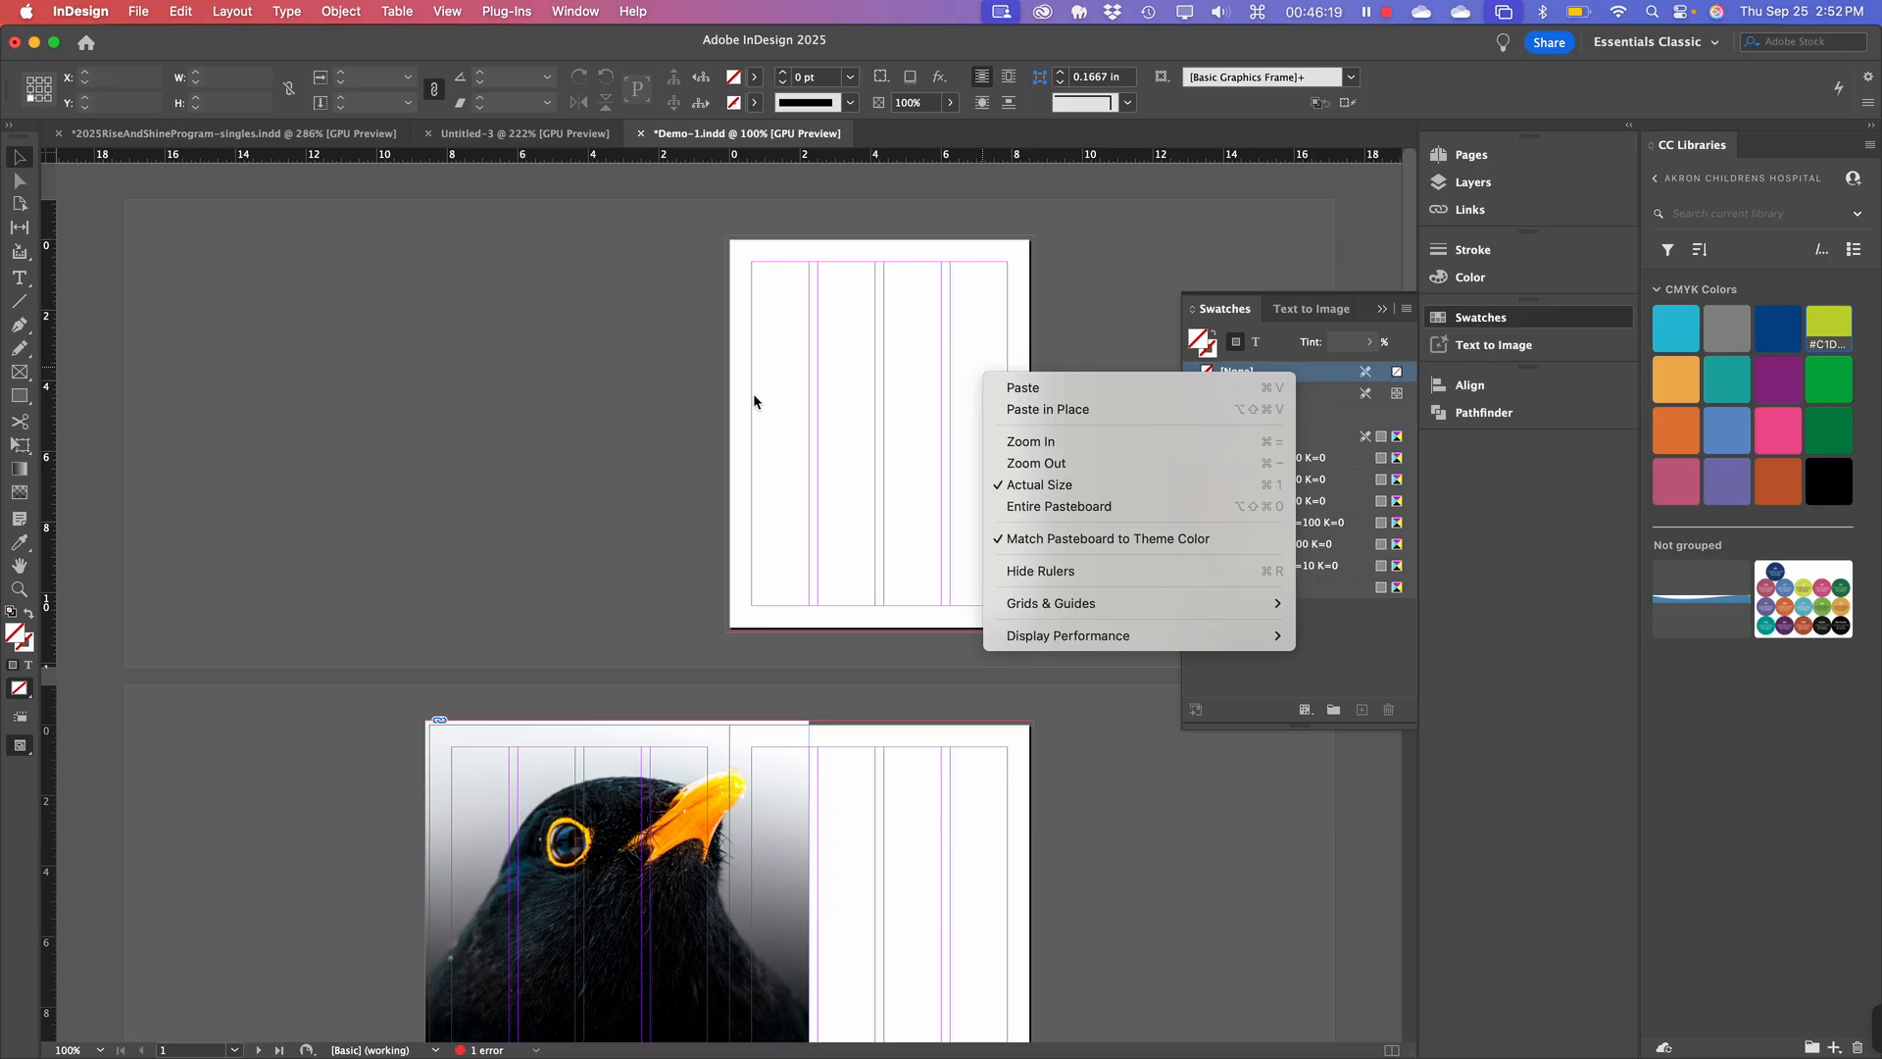
pyautogui.click(608, 452)
pyautogui.scroll(-5, 943, 578)
pyautogui.scroll(-3, 942, 580)
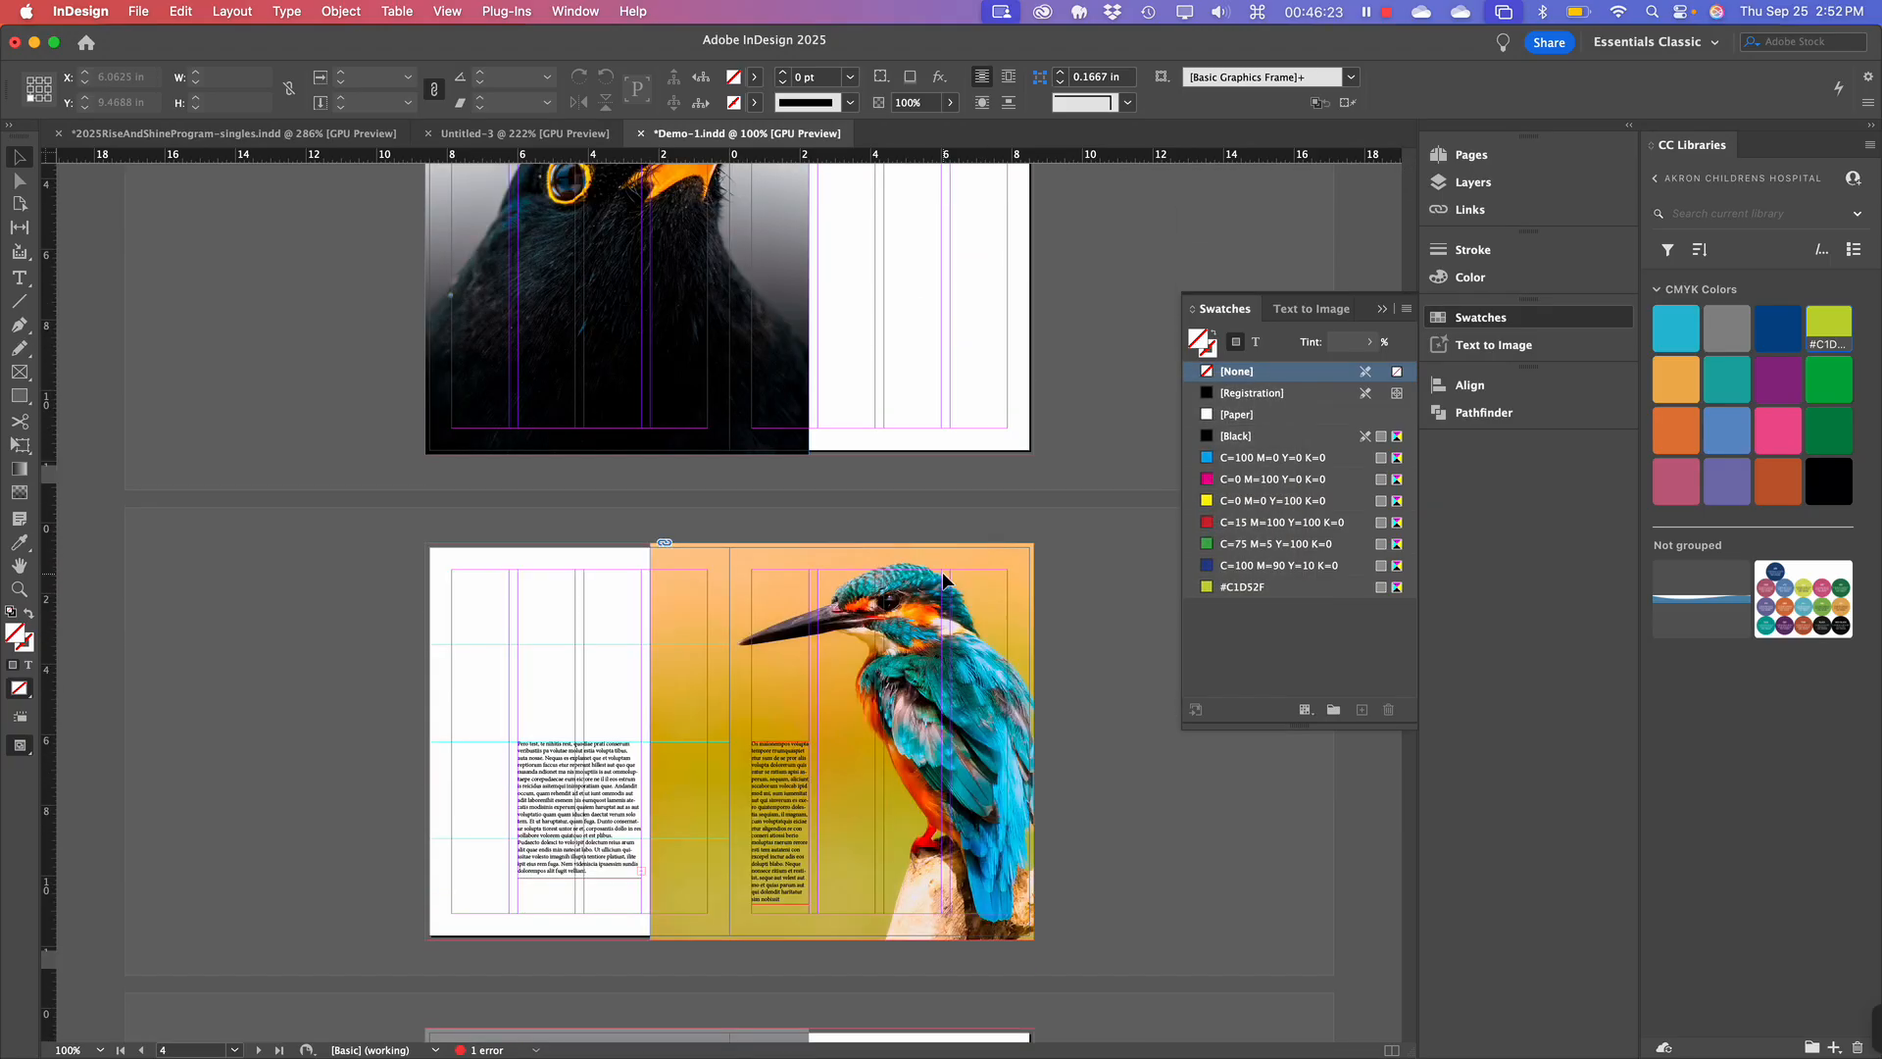
pyautogui.scroll(-2, 942, 581)
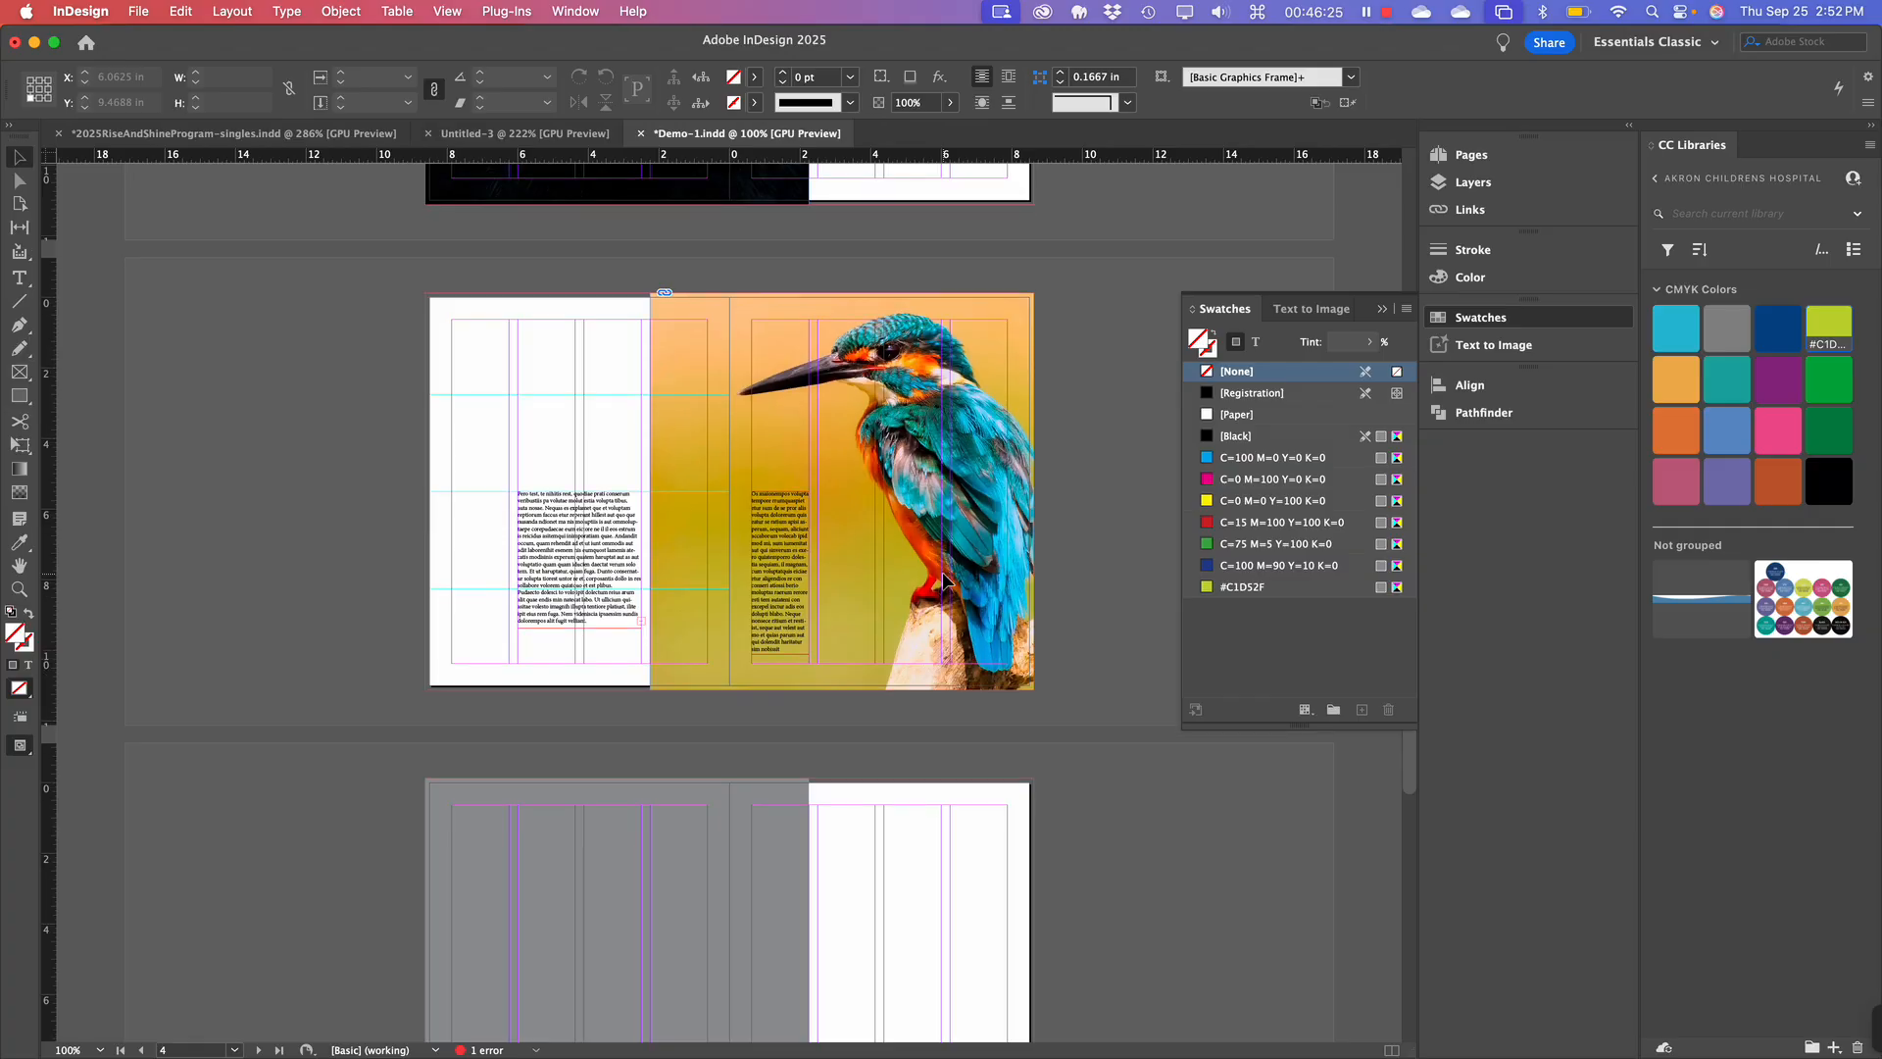
pyautogui.scroll(-3, 943, 581)
pyautogui.scroll(-5, 943, 580)
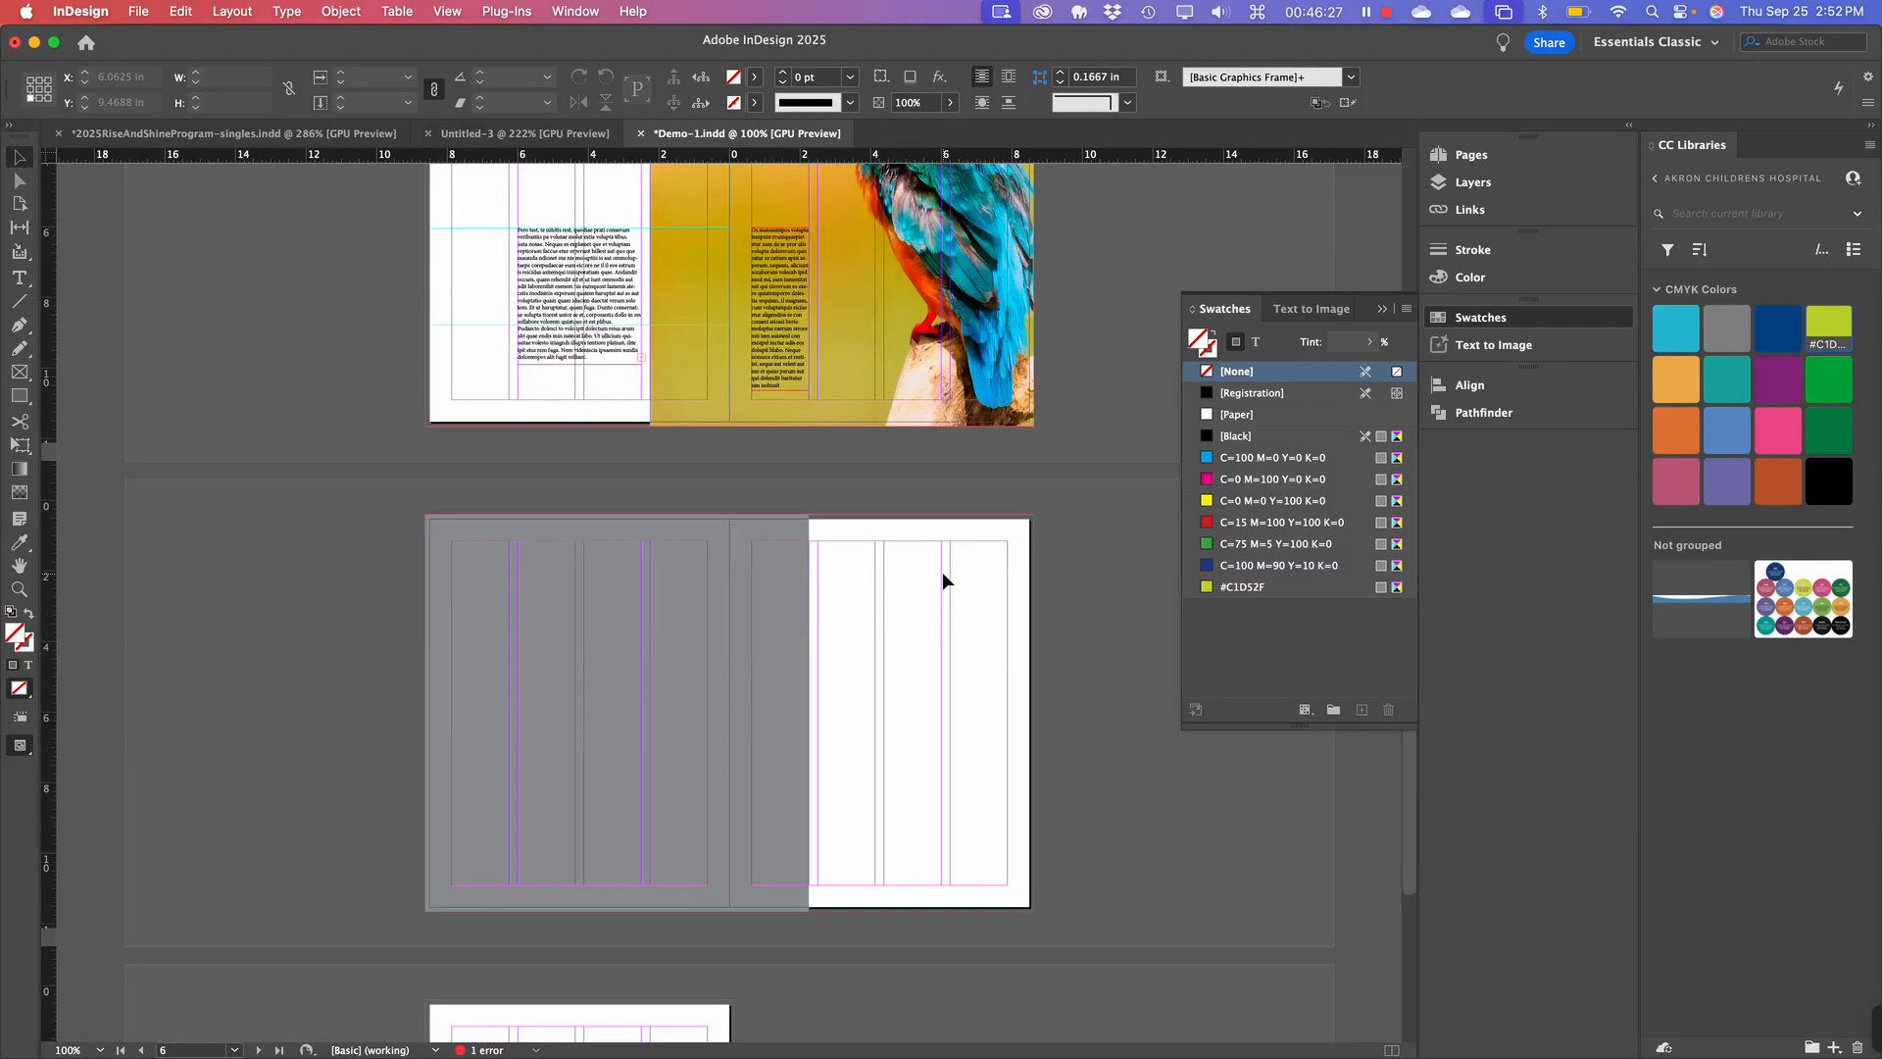
pyautogui.scroll(4, 943, 572)
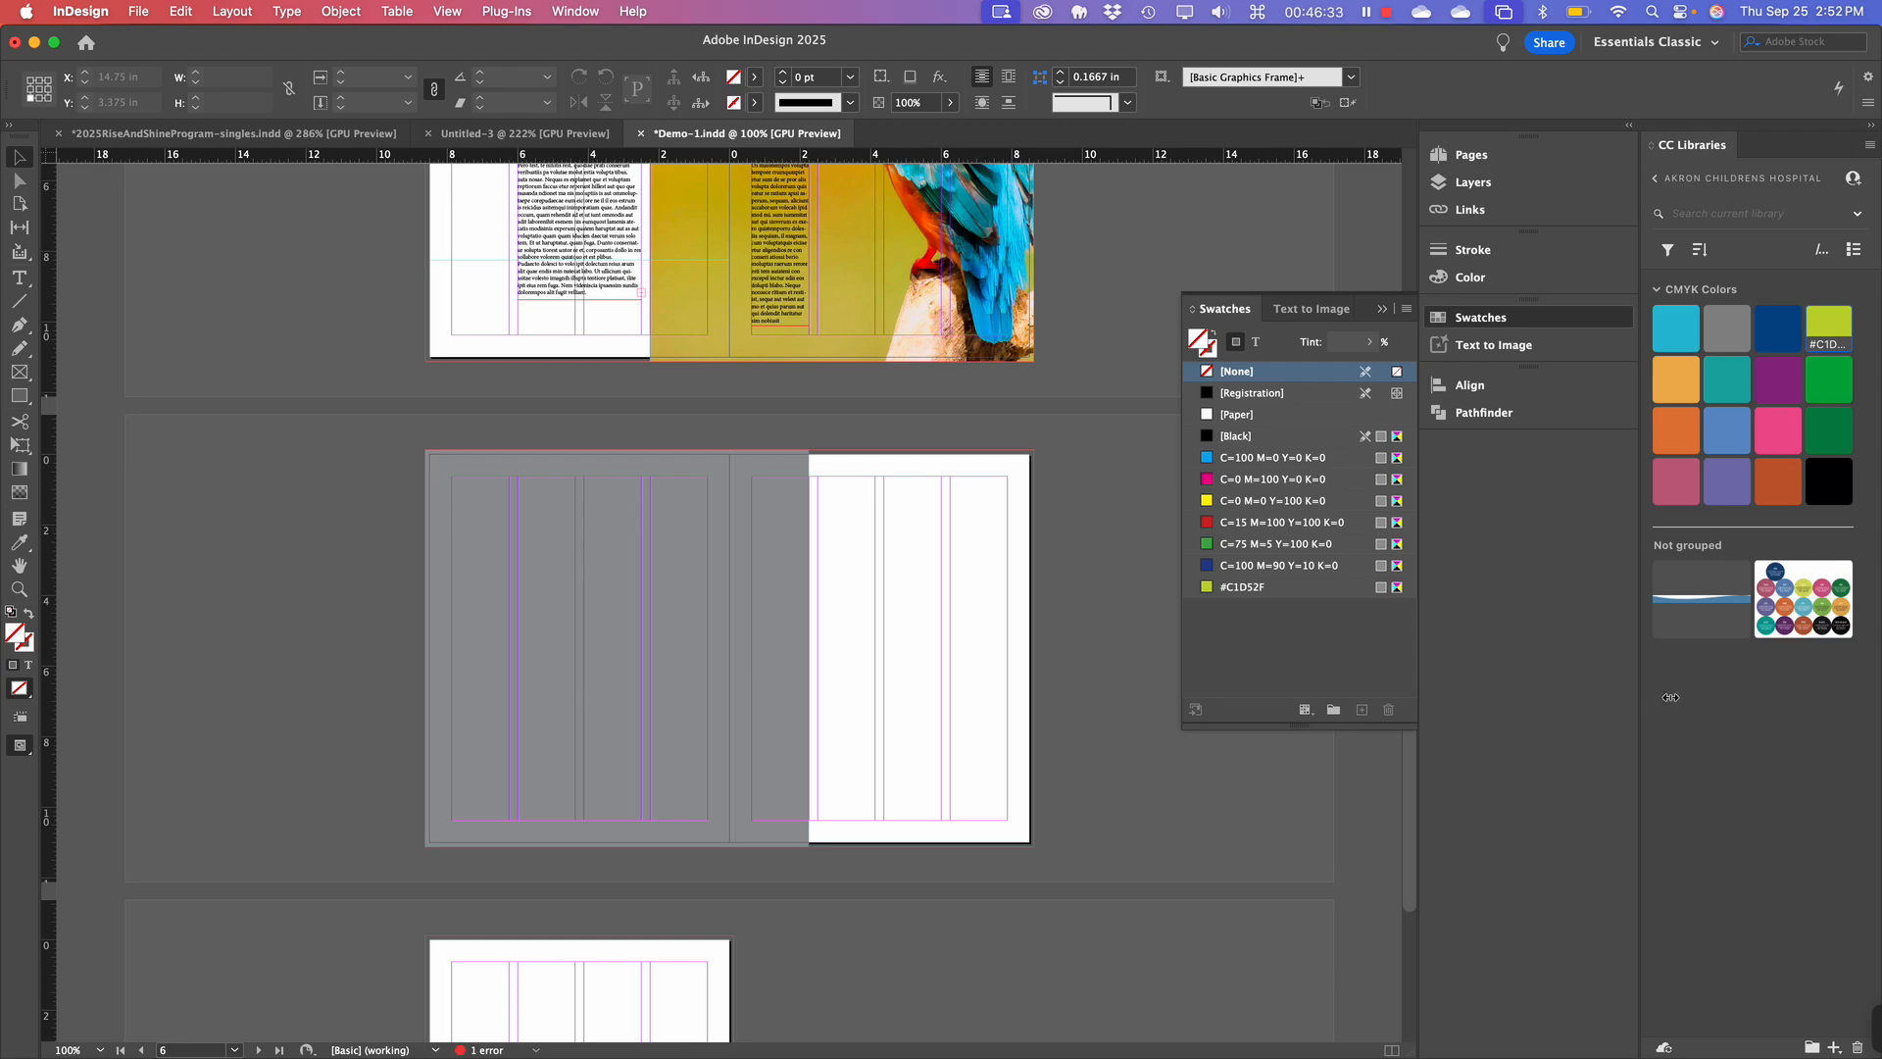
# Show Link Info for pexels-pixabay-326900.jpg and enlarge the Links panel to reveal every row.
pyautogui.click(1470, 211)
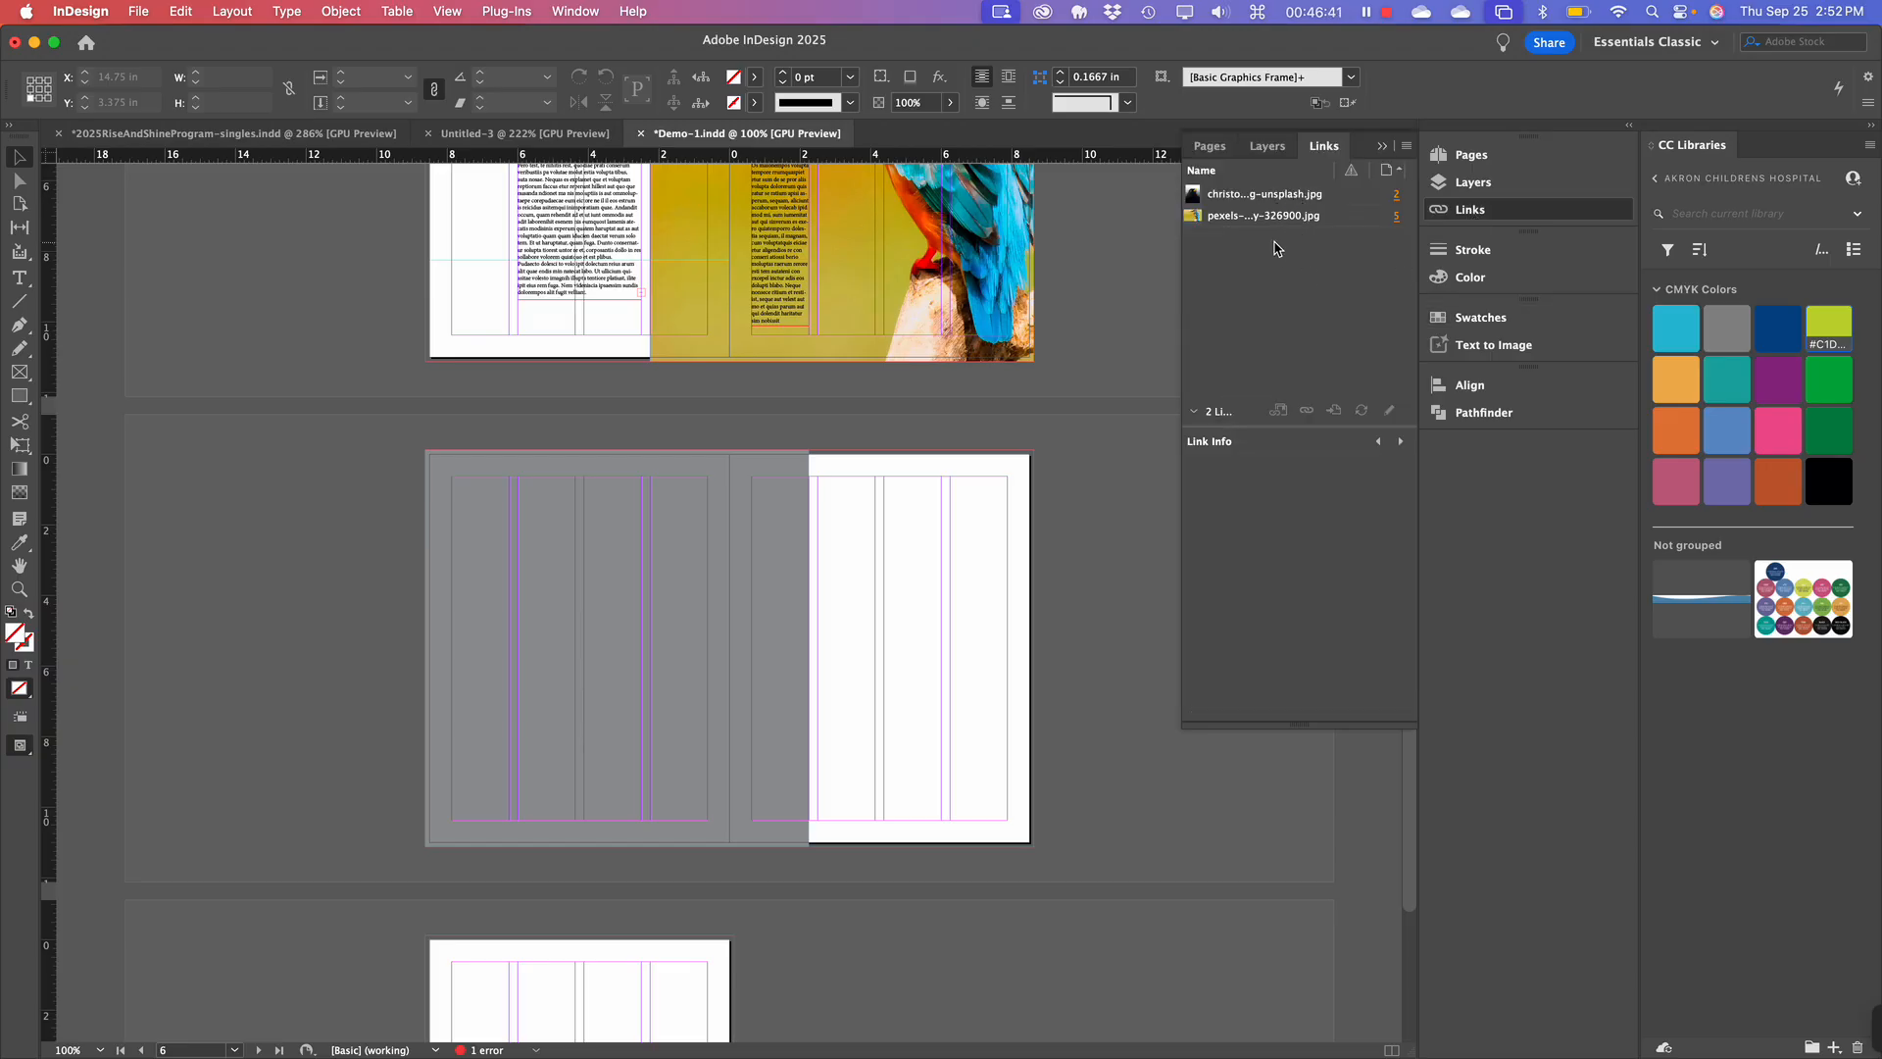
pyautogui.click(1243, 216)
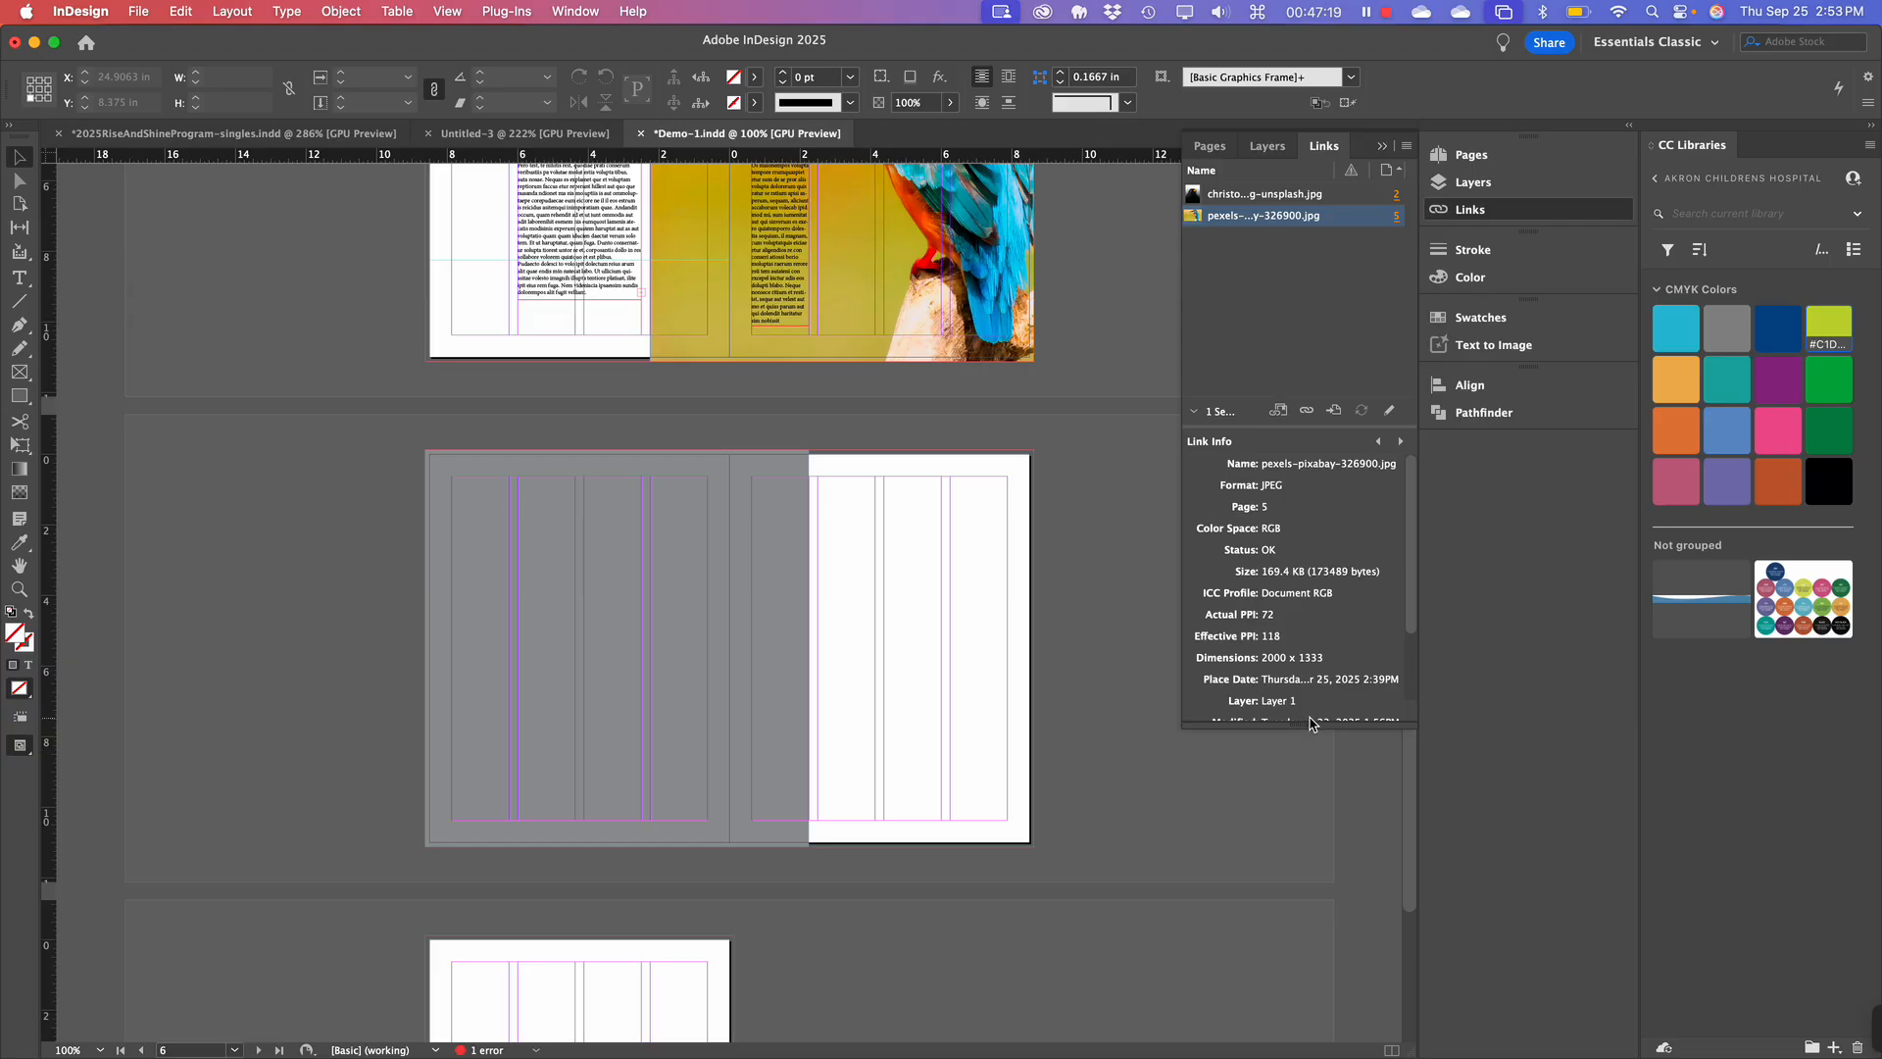
pyautogui.moveTo(1305, 725); pyautogui.dragTo(1296, 815)
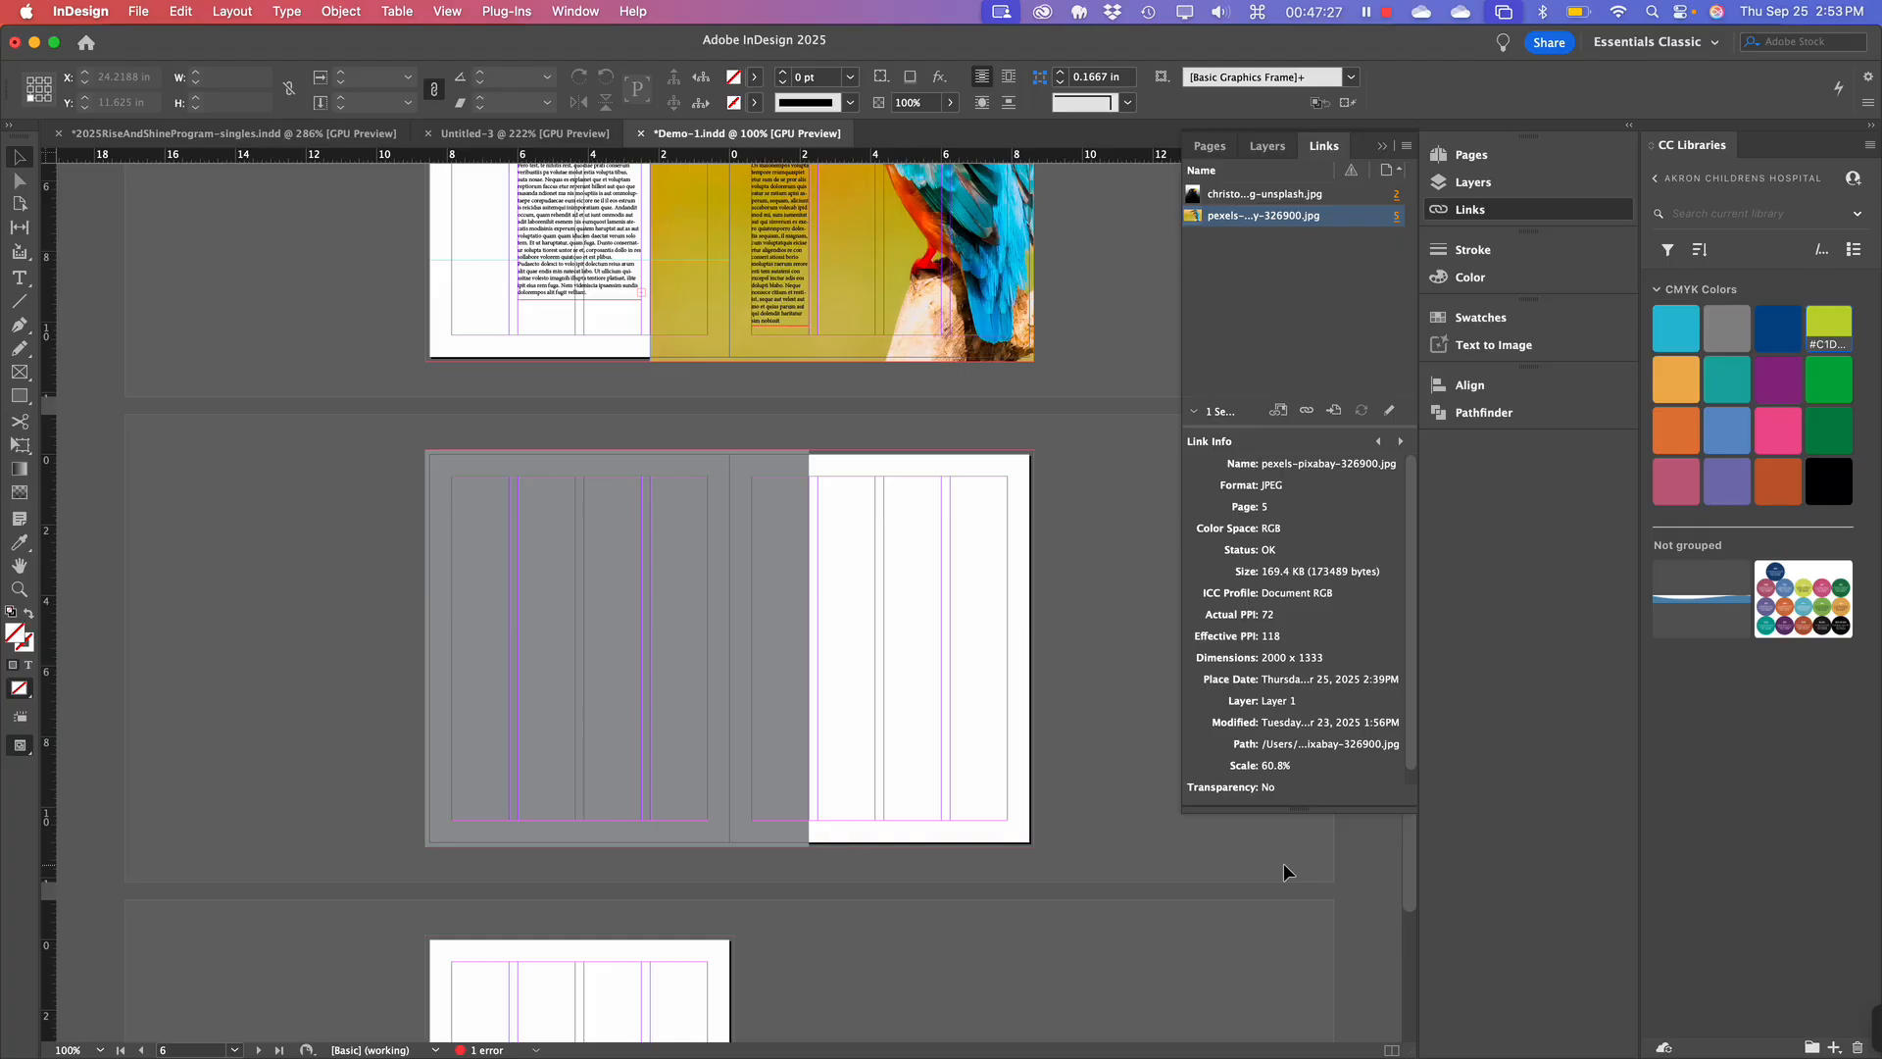
pyautogui.scroll(5, 1284, 862)
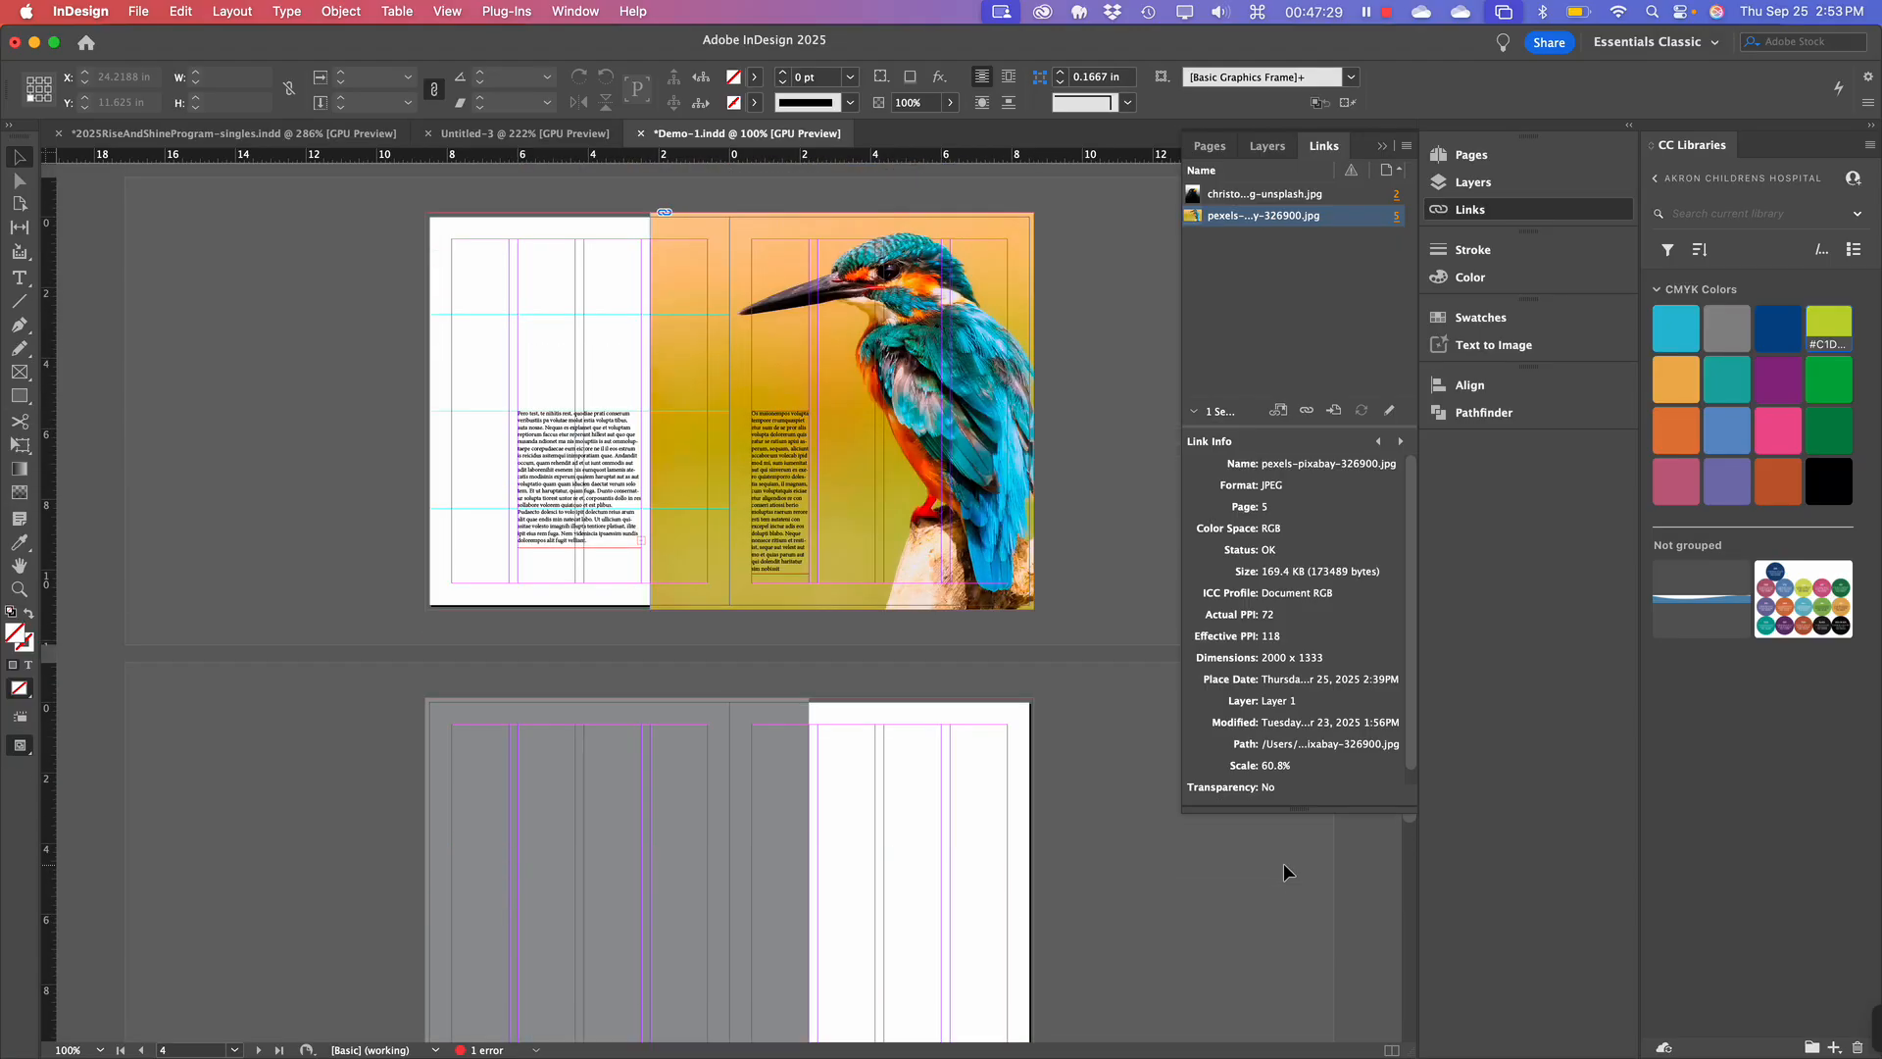
pyautogui.scroll(1, 1284, 863)
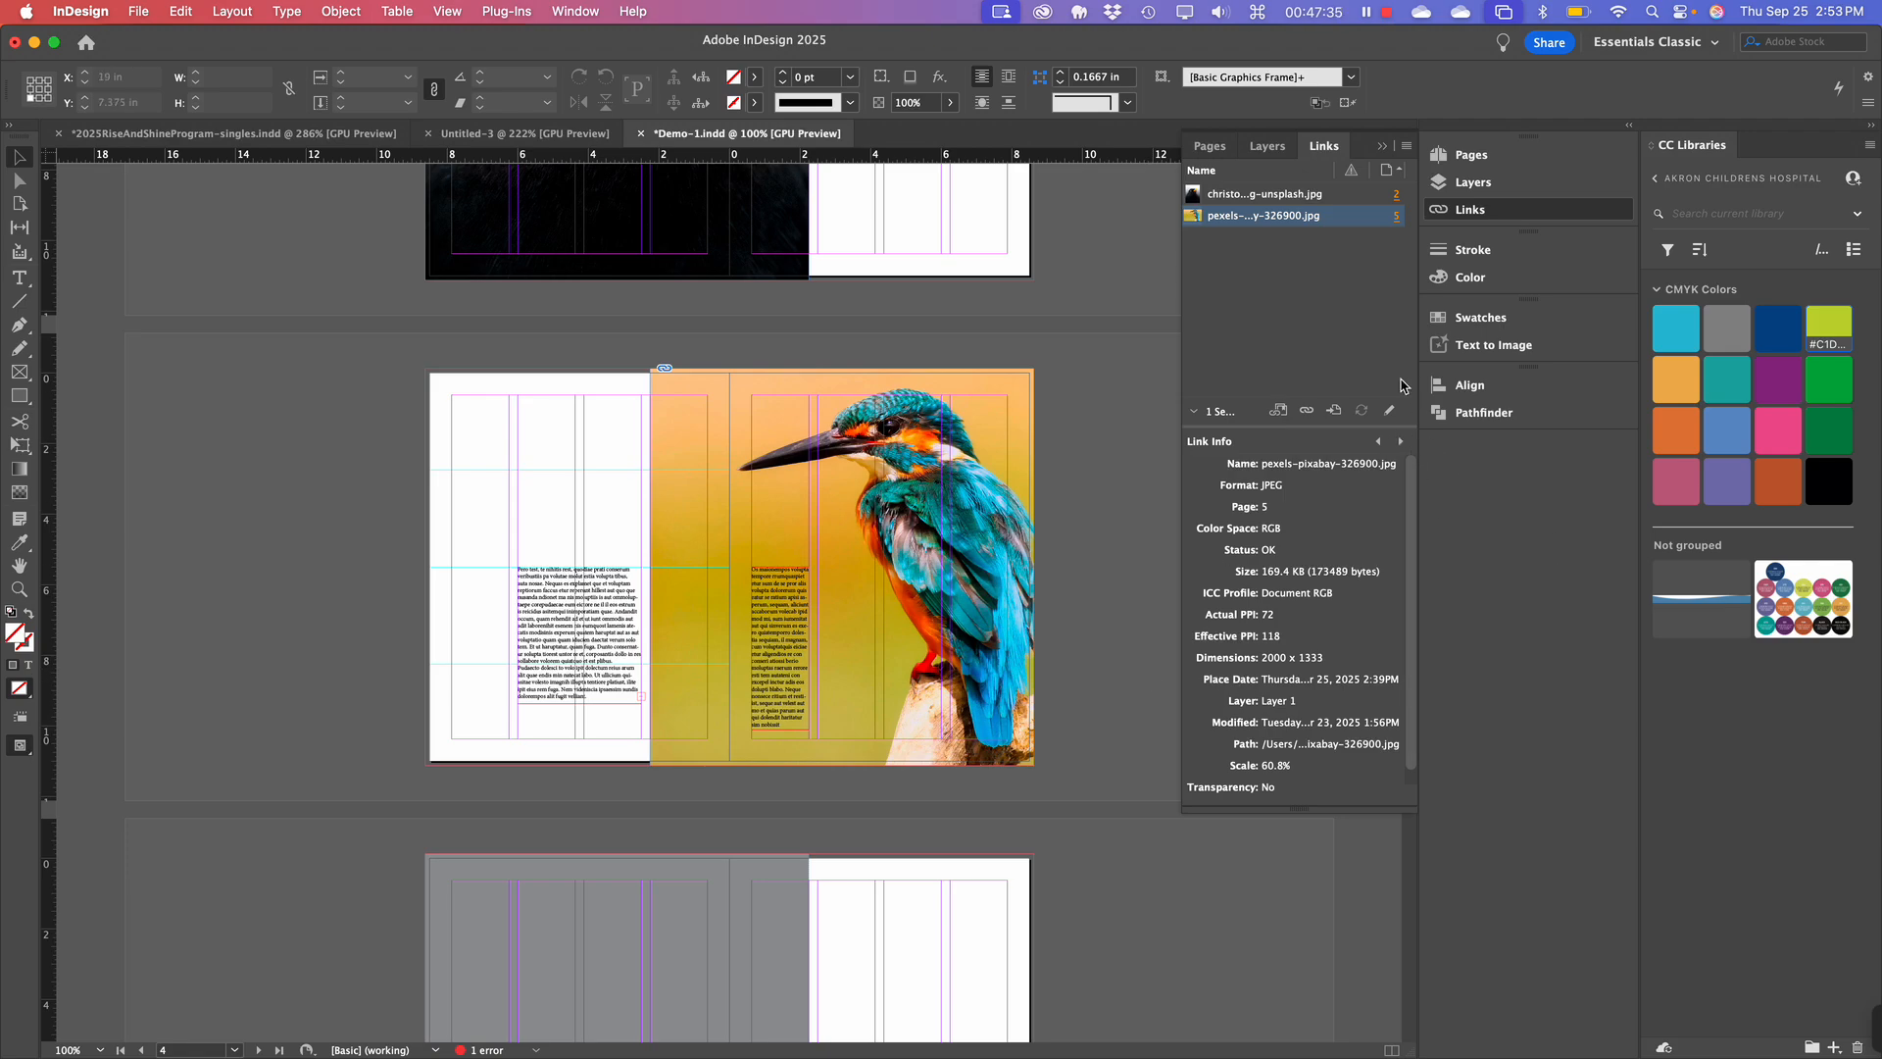
pyautogui.scroll(-6, 873, 609)
pyautogui.scroll(7, 873, 609)
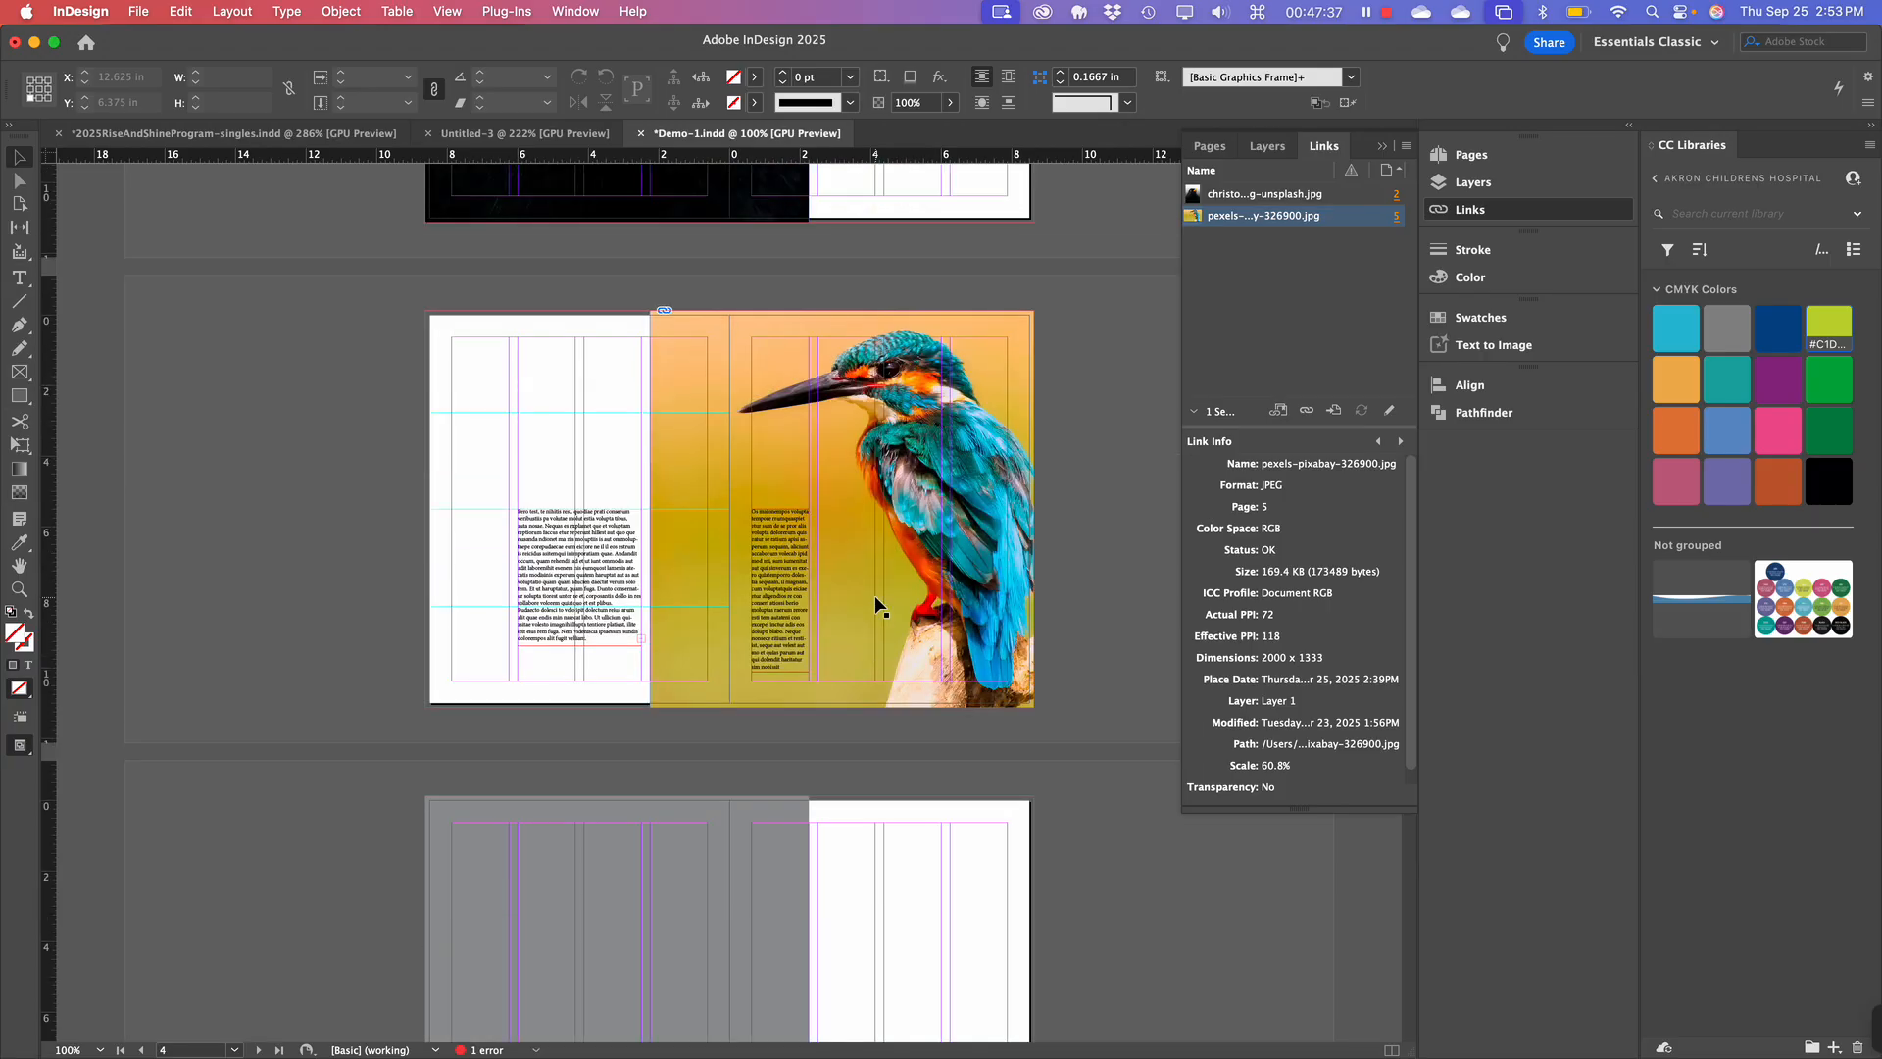
pyautogui.scroll(5, 875, 599)
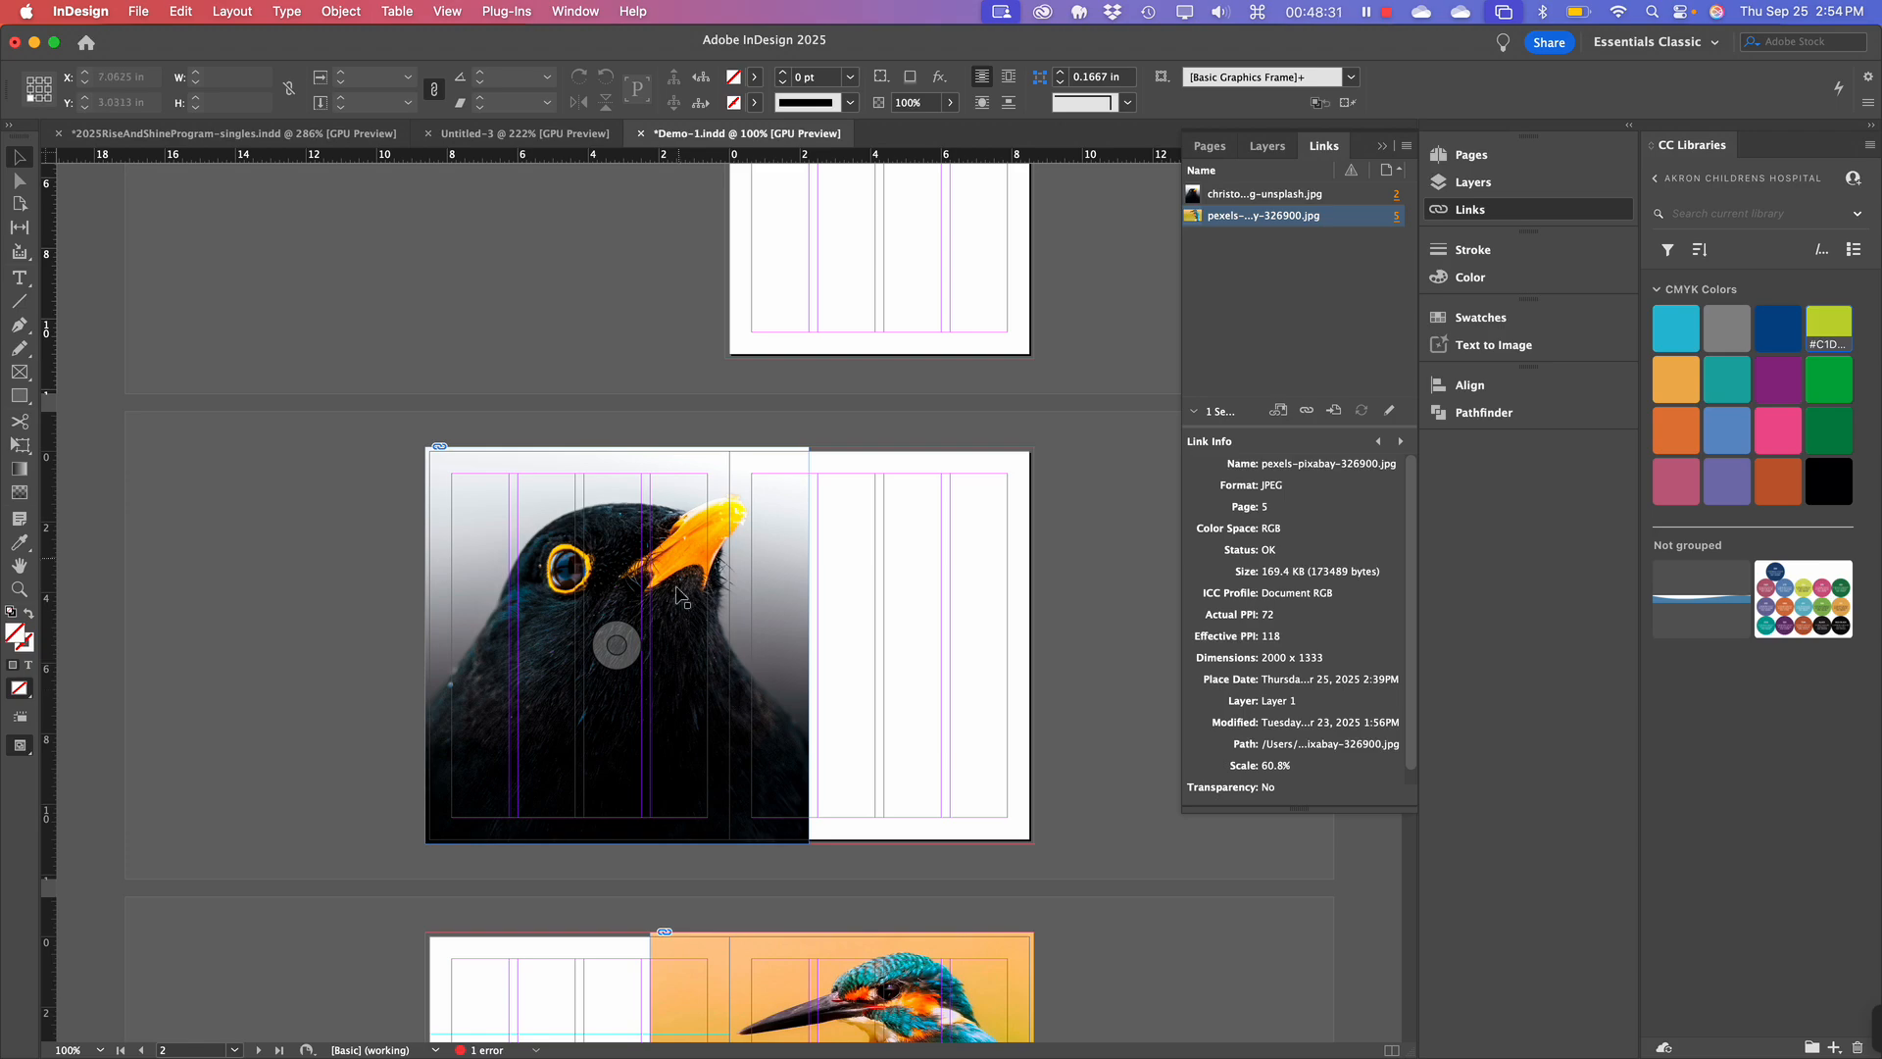
# Select the blackbird photo to inspect its link details, then deselect it.
pyautogui.click(738, 565)
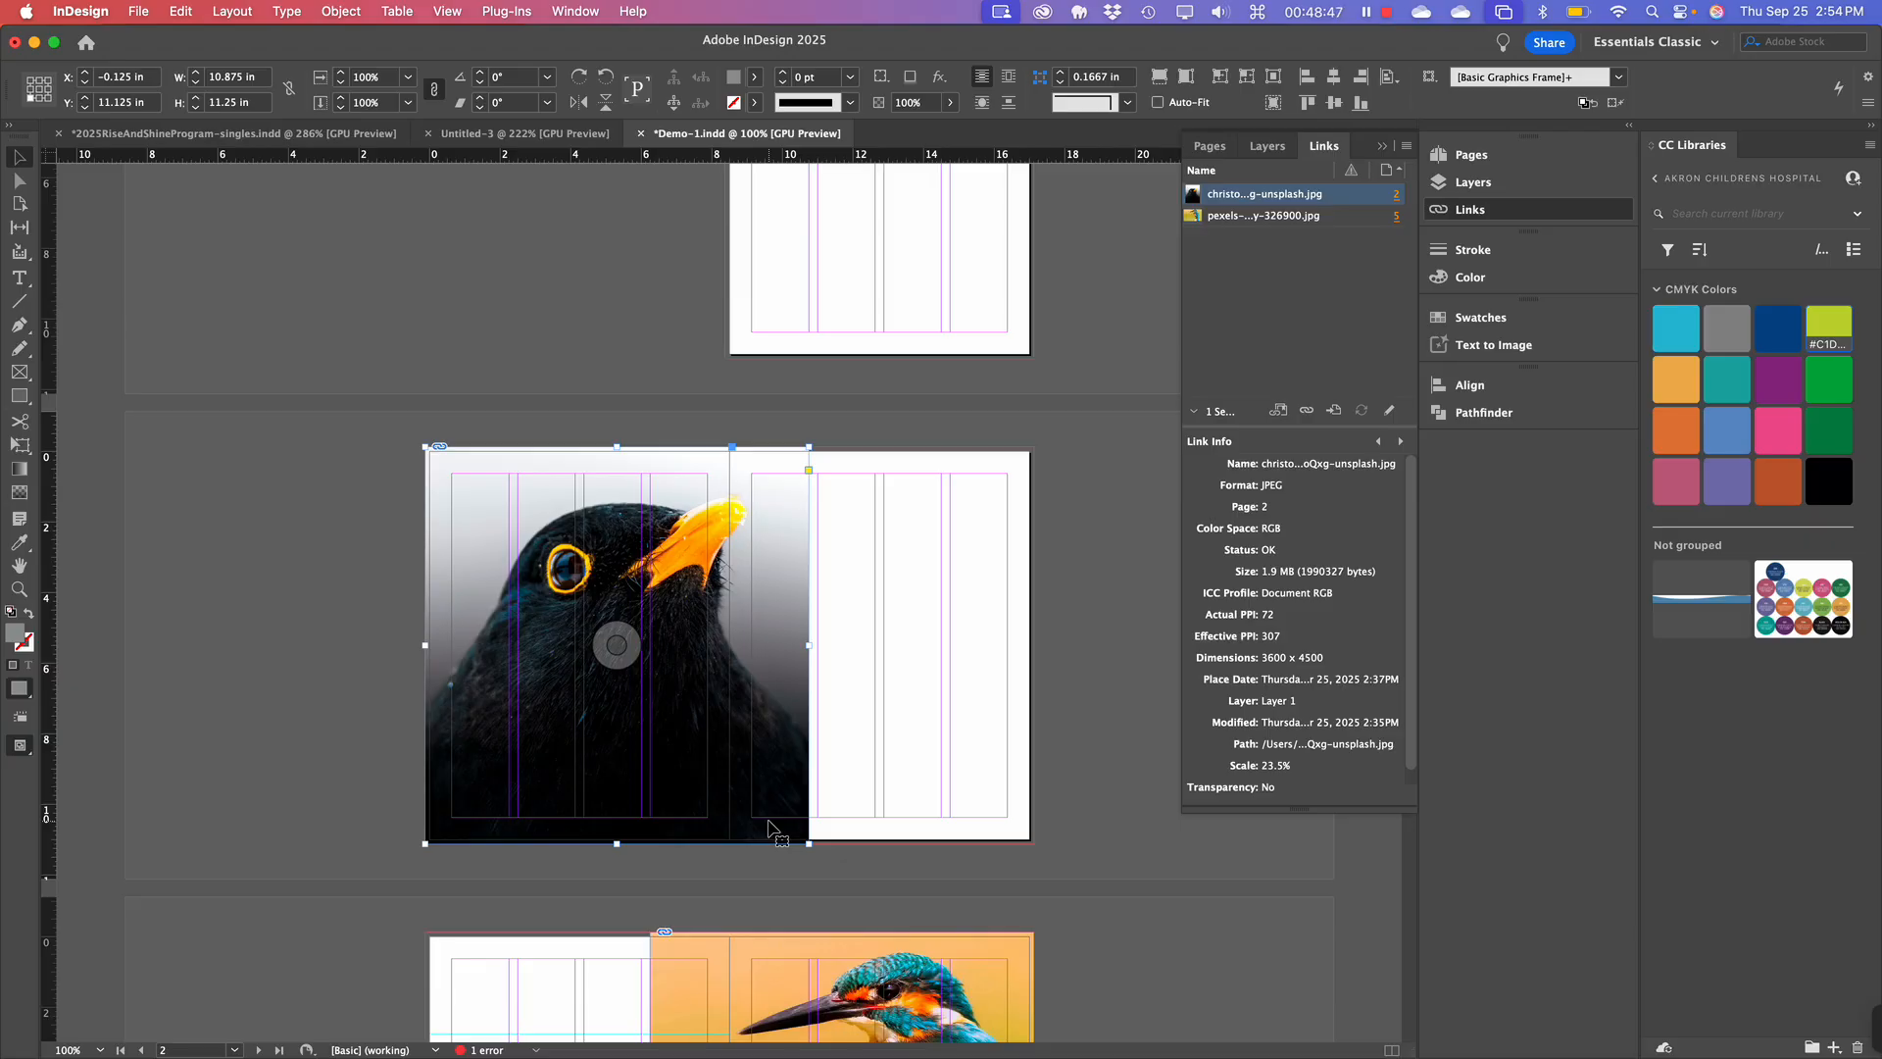
pyautogui.scroll(-2, 935, 624)
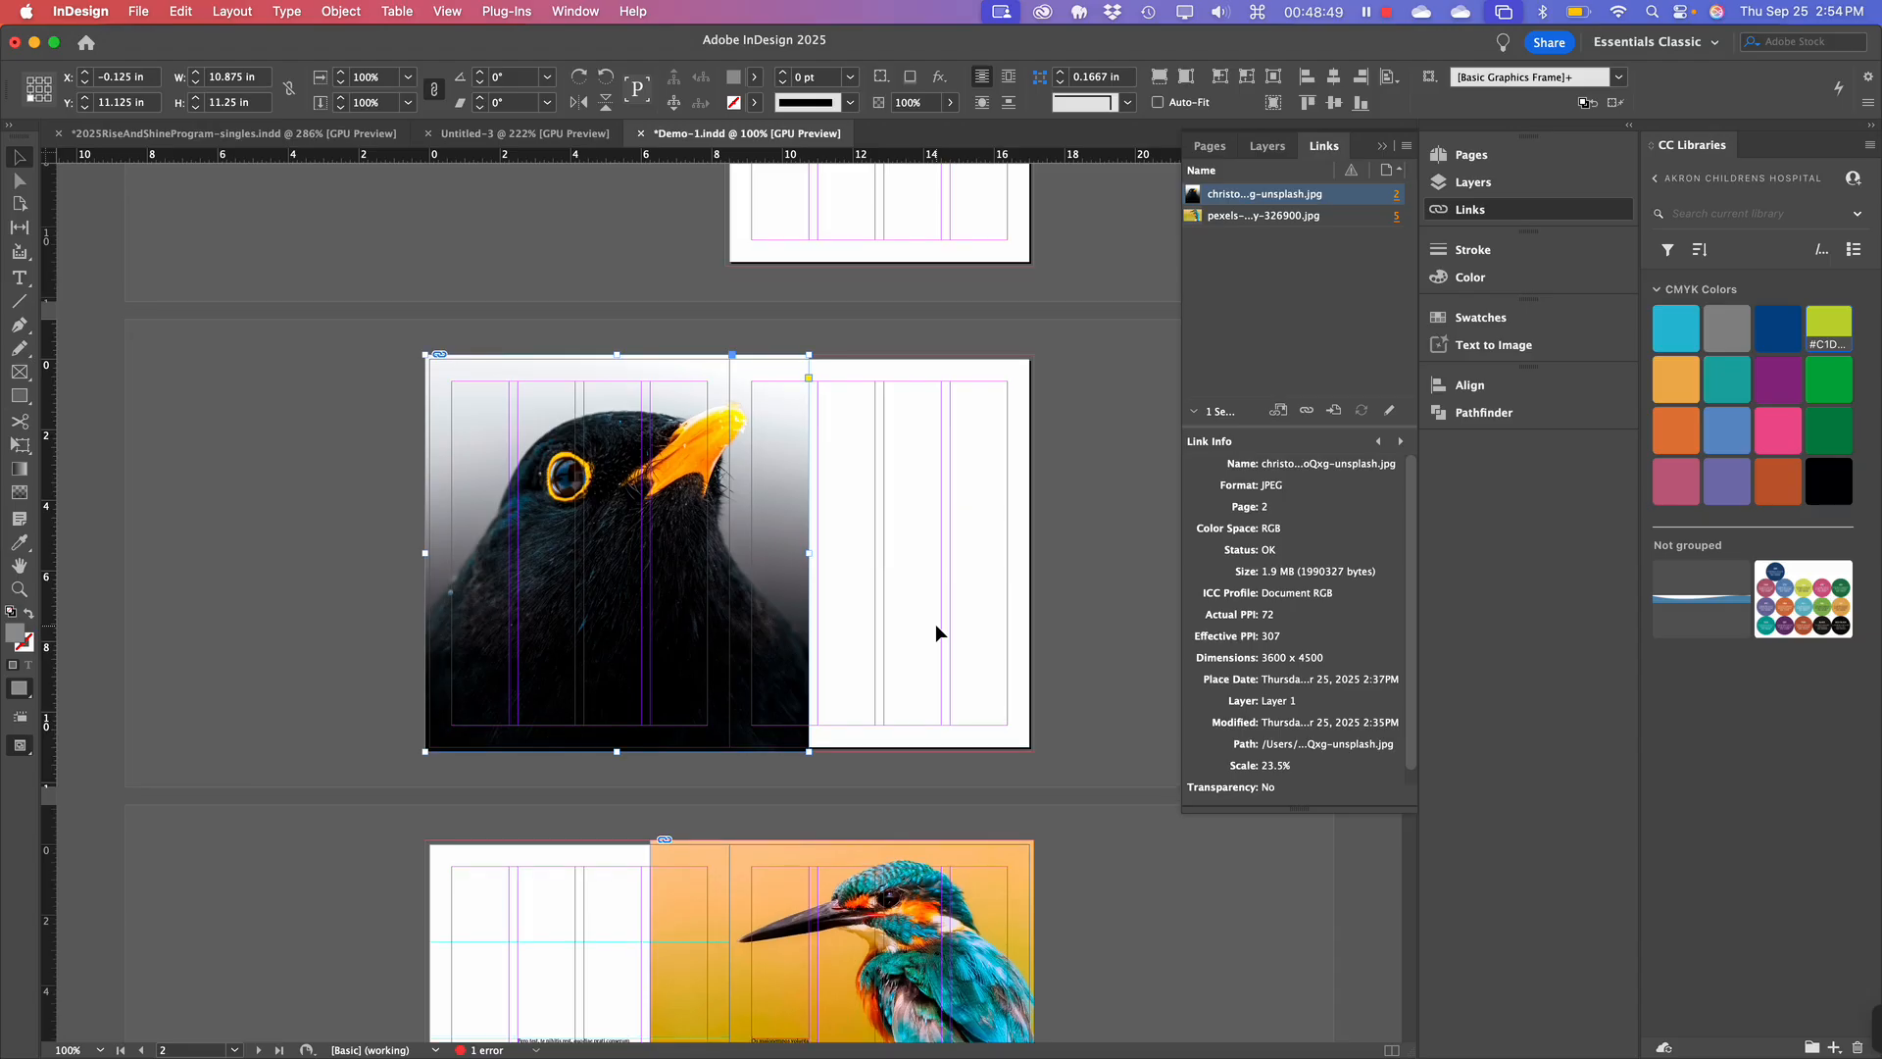
pyautogui.scroll(1, 937, 631)
pyautogui.click(868, 512)
pyautogui.scroll(-4, 984, 614)
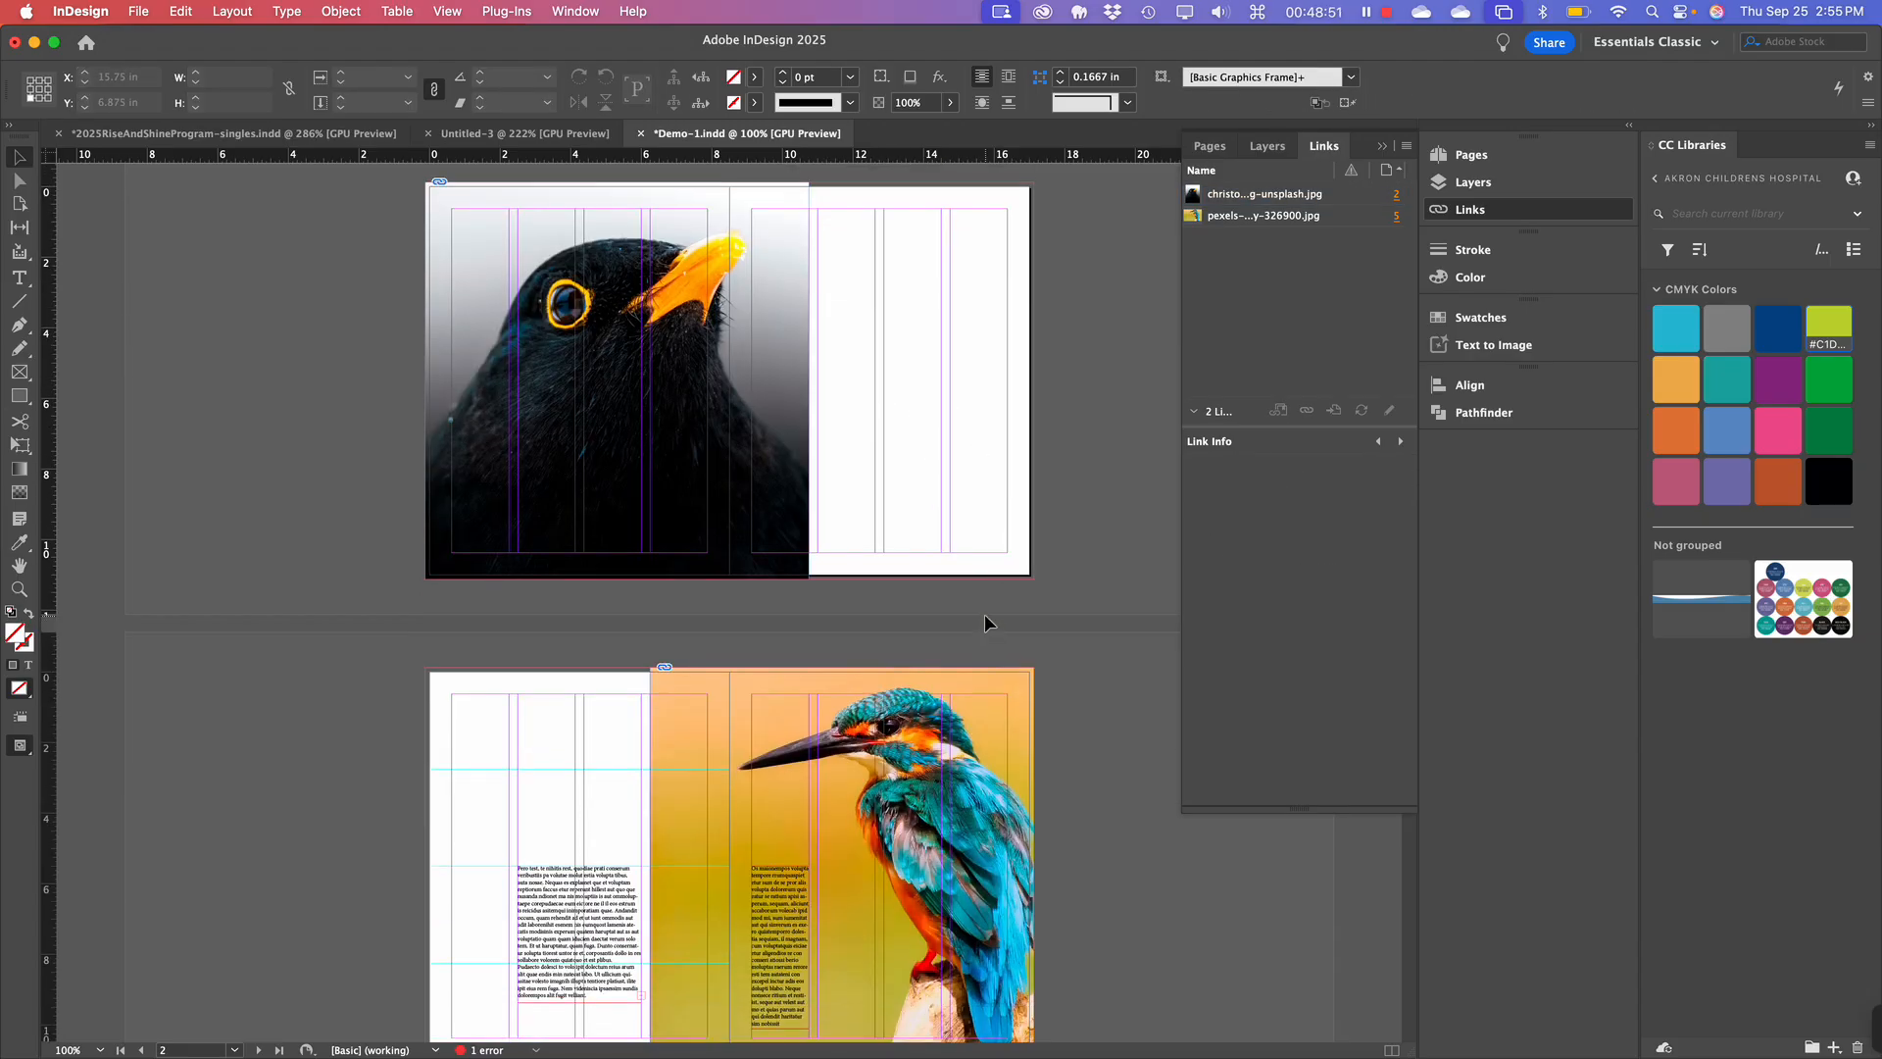
pyautogui.scroll(8, 984, 613)
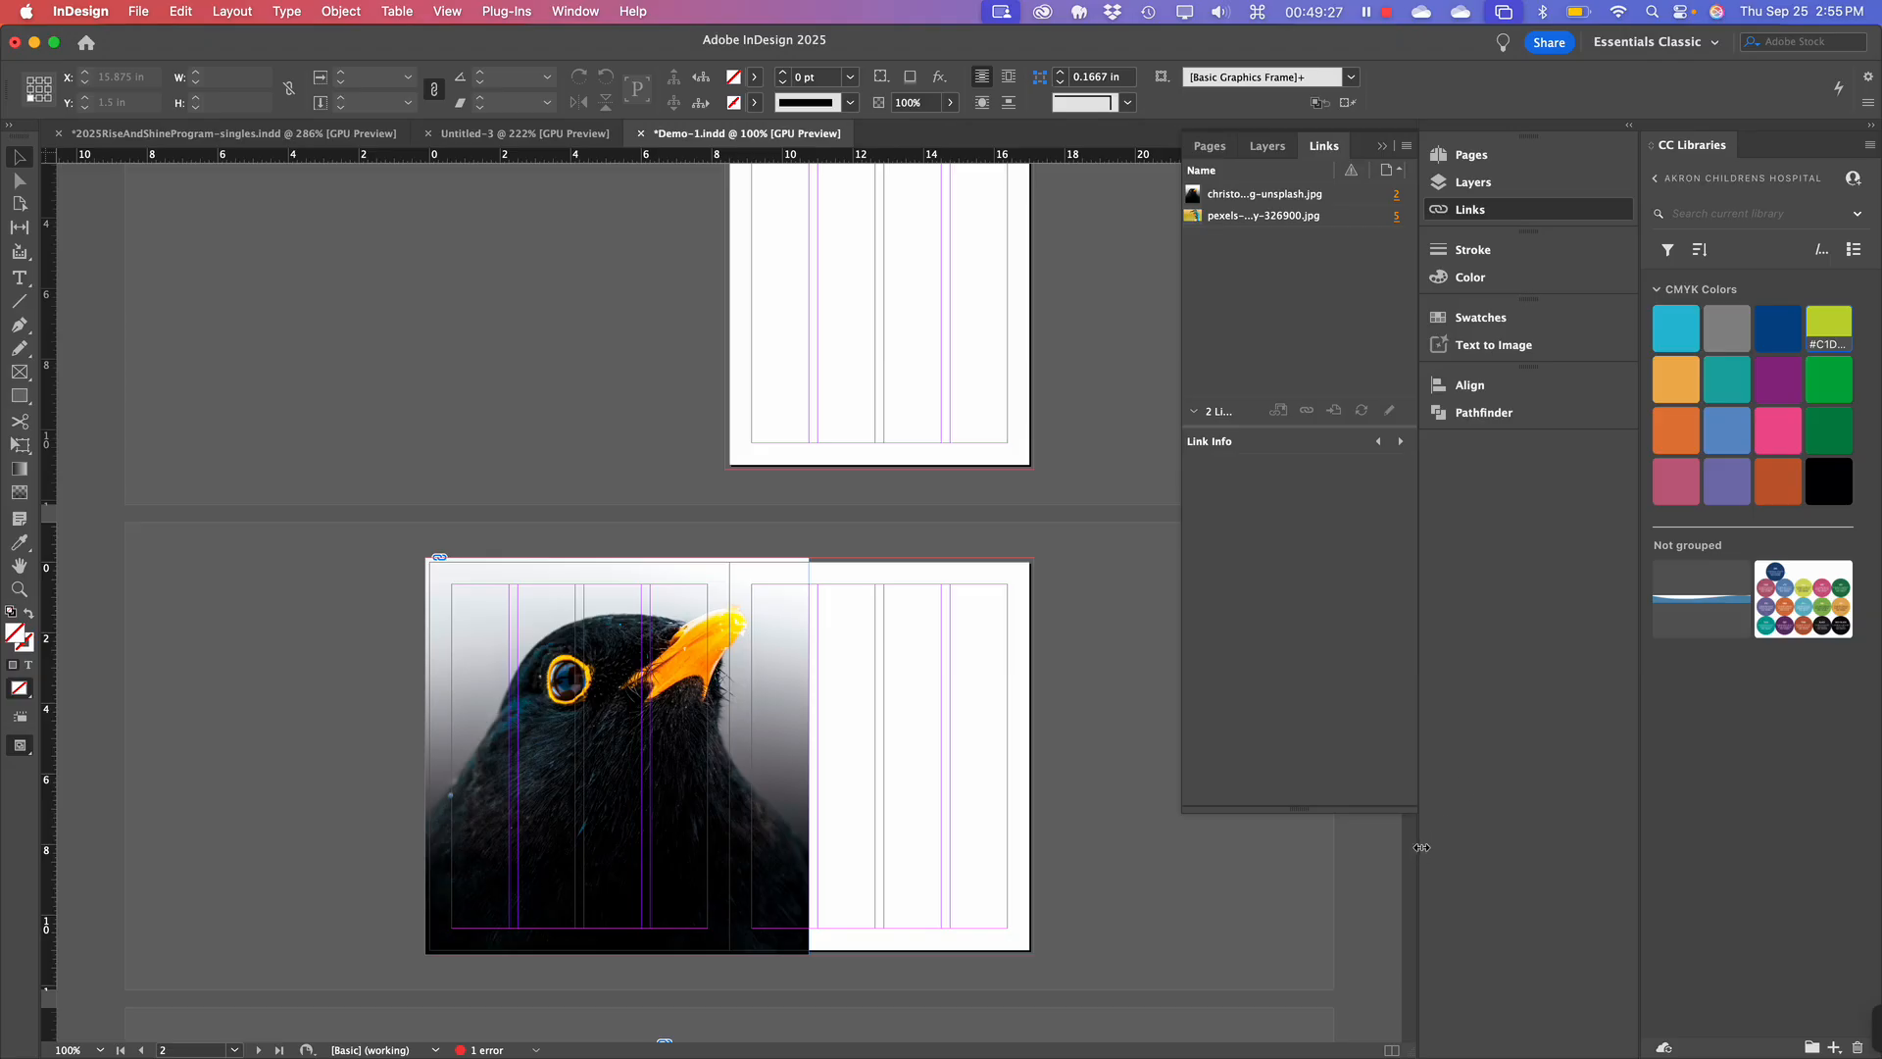
# Nudge the panel divider, scroll the spreads, and bring up the Pages panel with 8 pages in 5 spreads.
pyautogui.moveTo(1422, 845); pyautogui.dragTo(1439, 847)
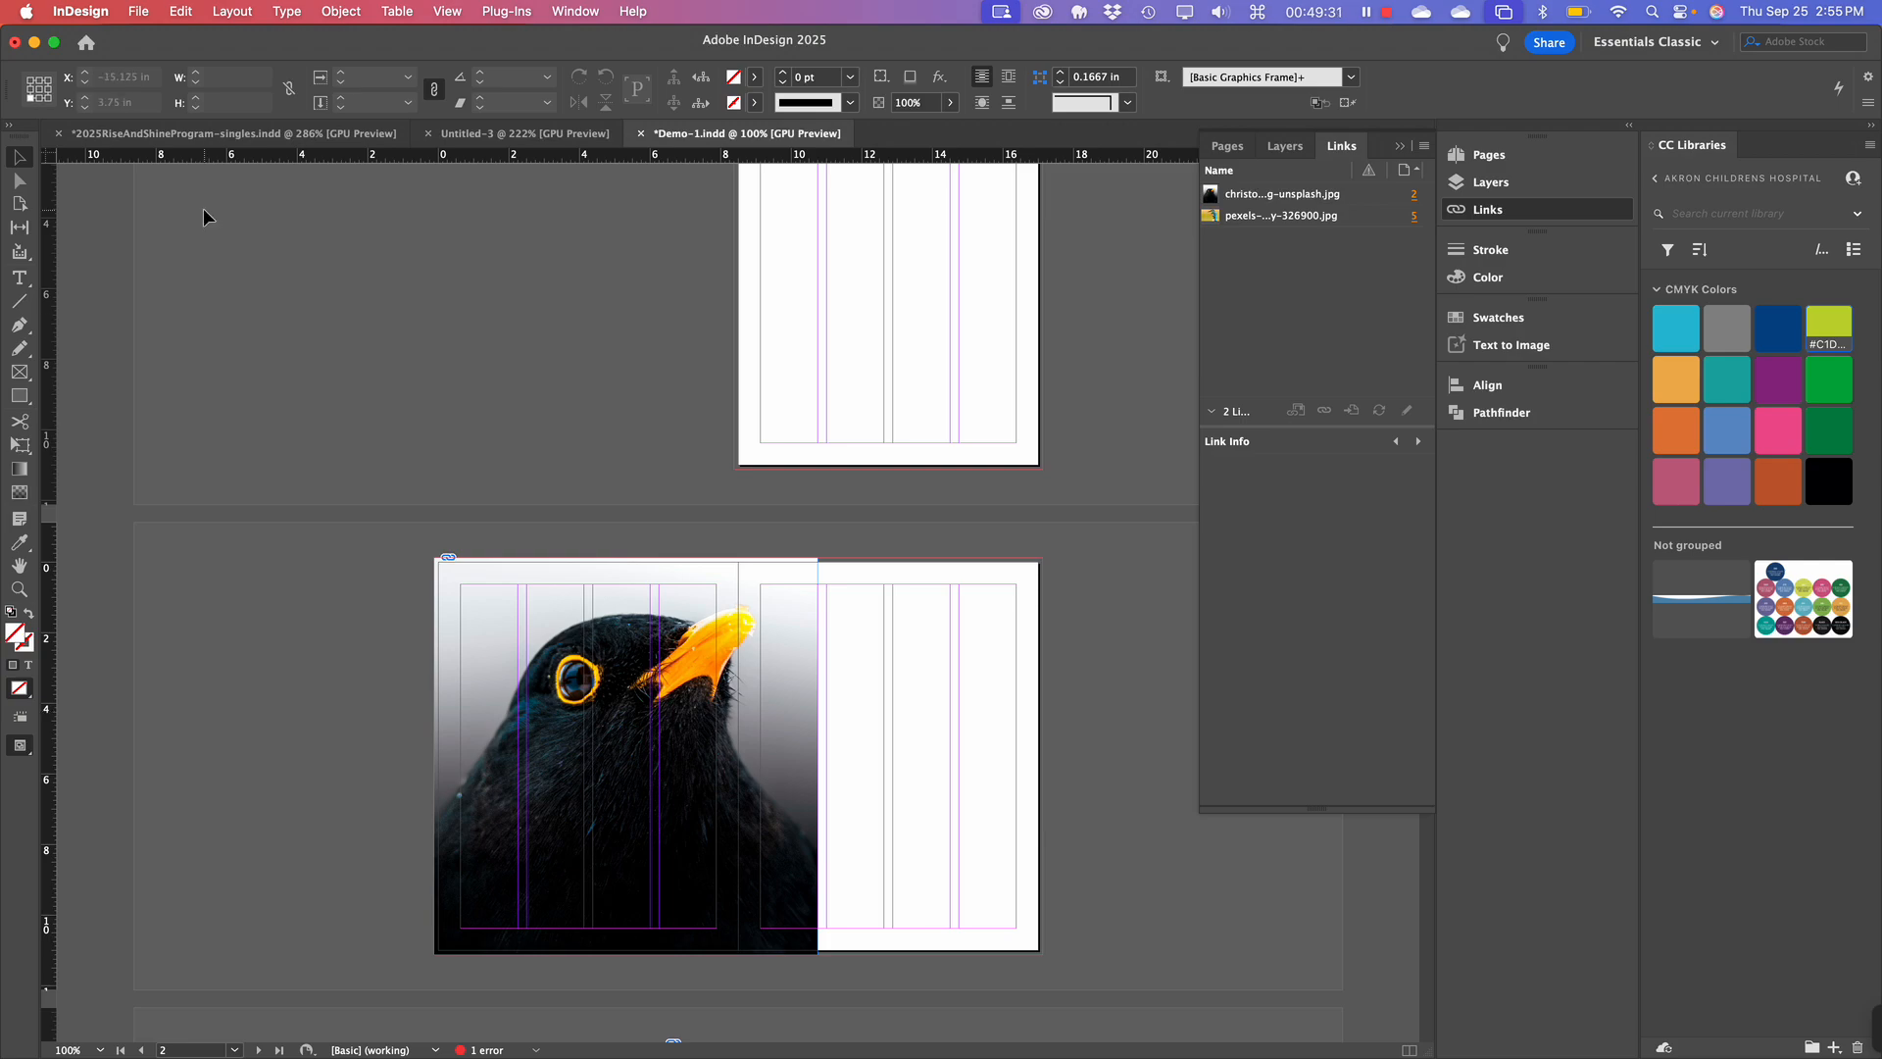
pyautogui.scroll(3, 321, 289)
pyautogui.scroll(-15, 321, 288)
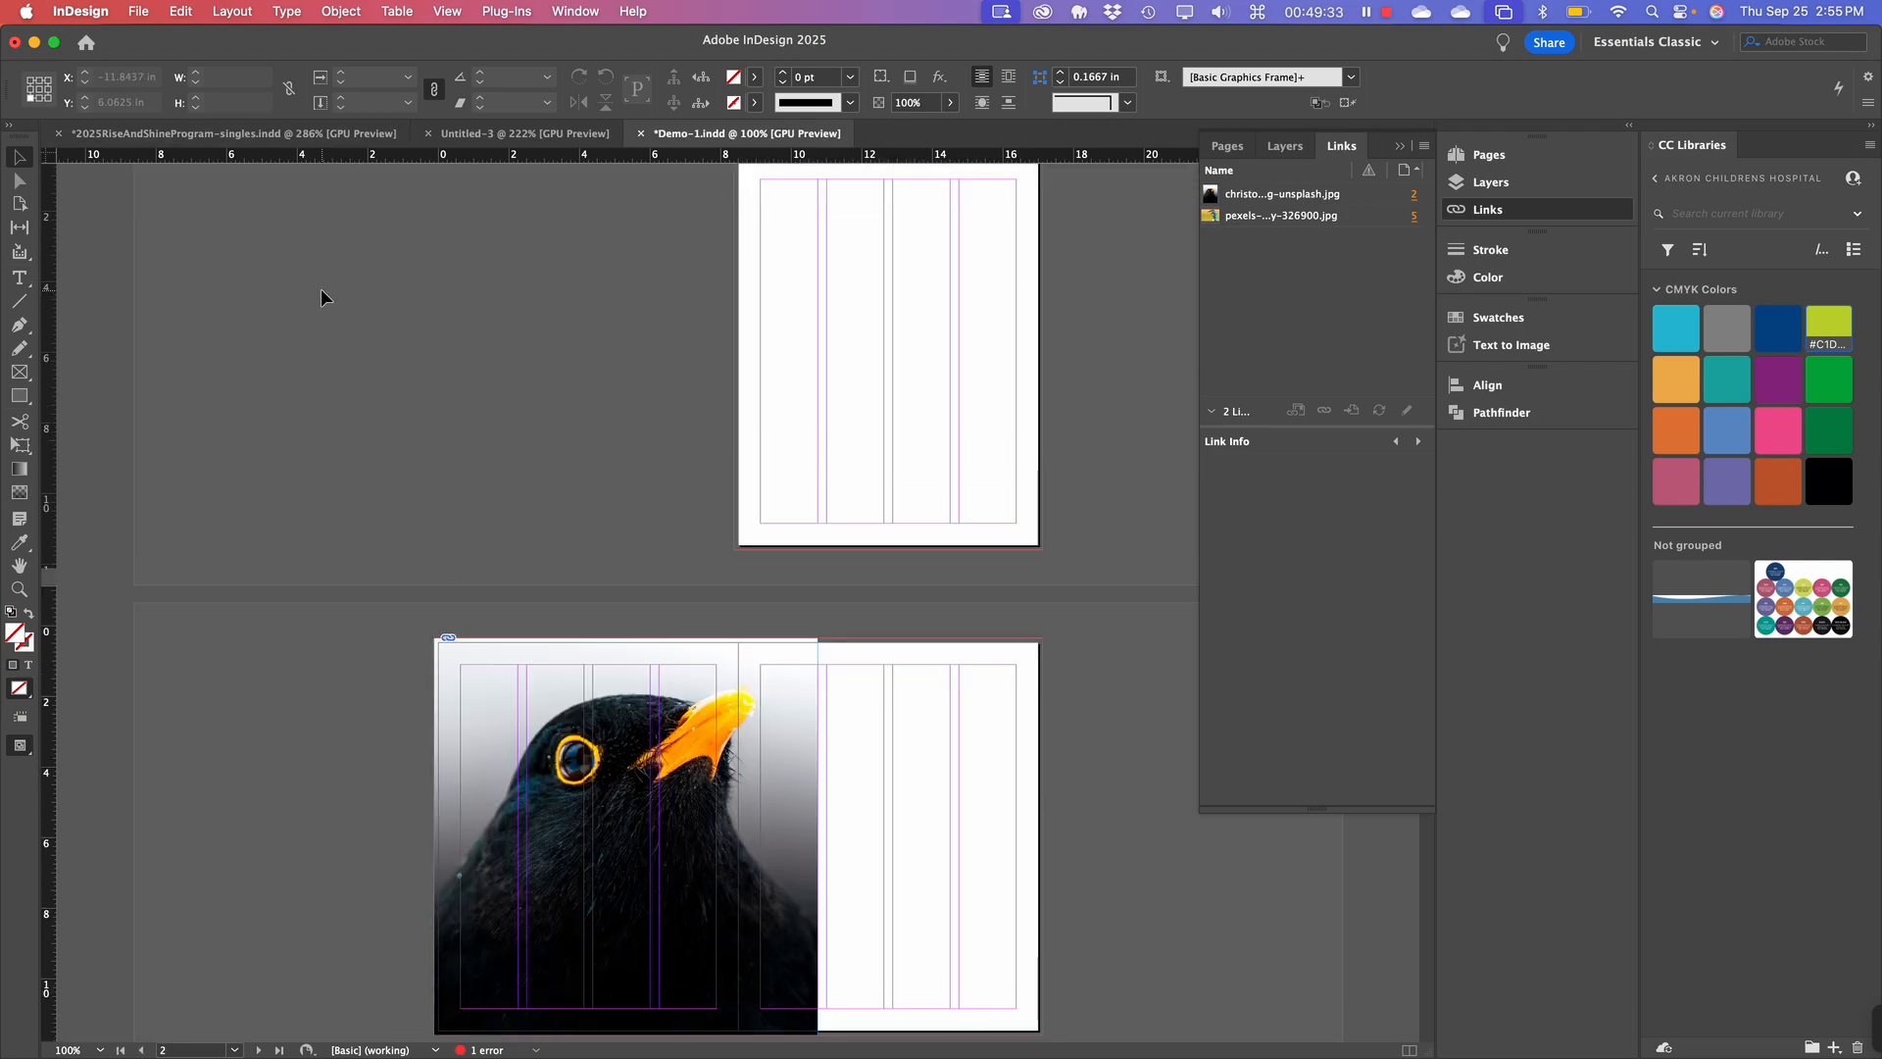
pyautogui.scroll(8, 320, 288)
pyautogui.scroll(6, 321, 288)
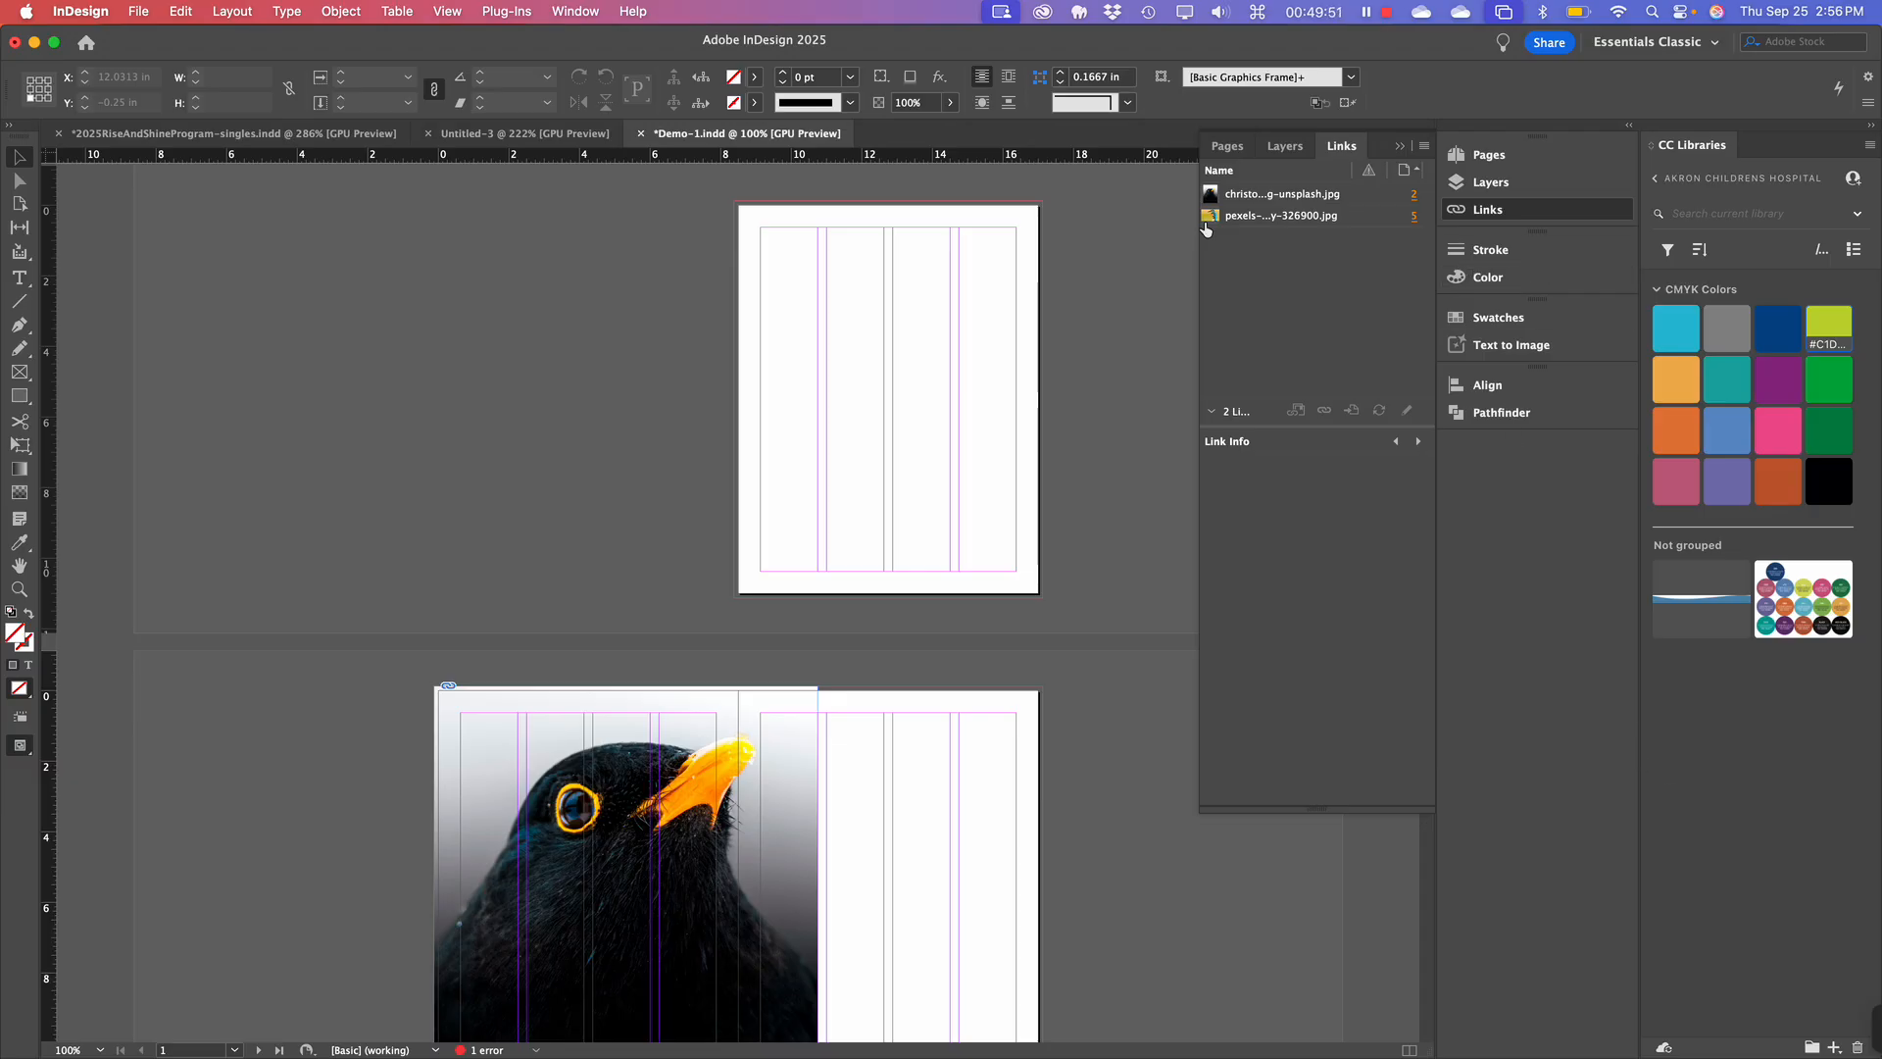
pyautogui.scroll(-5, 939, 467)
pyautogui.scroll(-6, 938, 468)
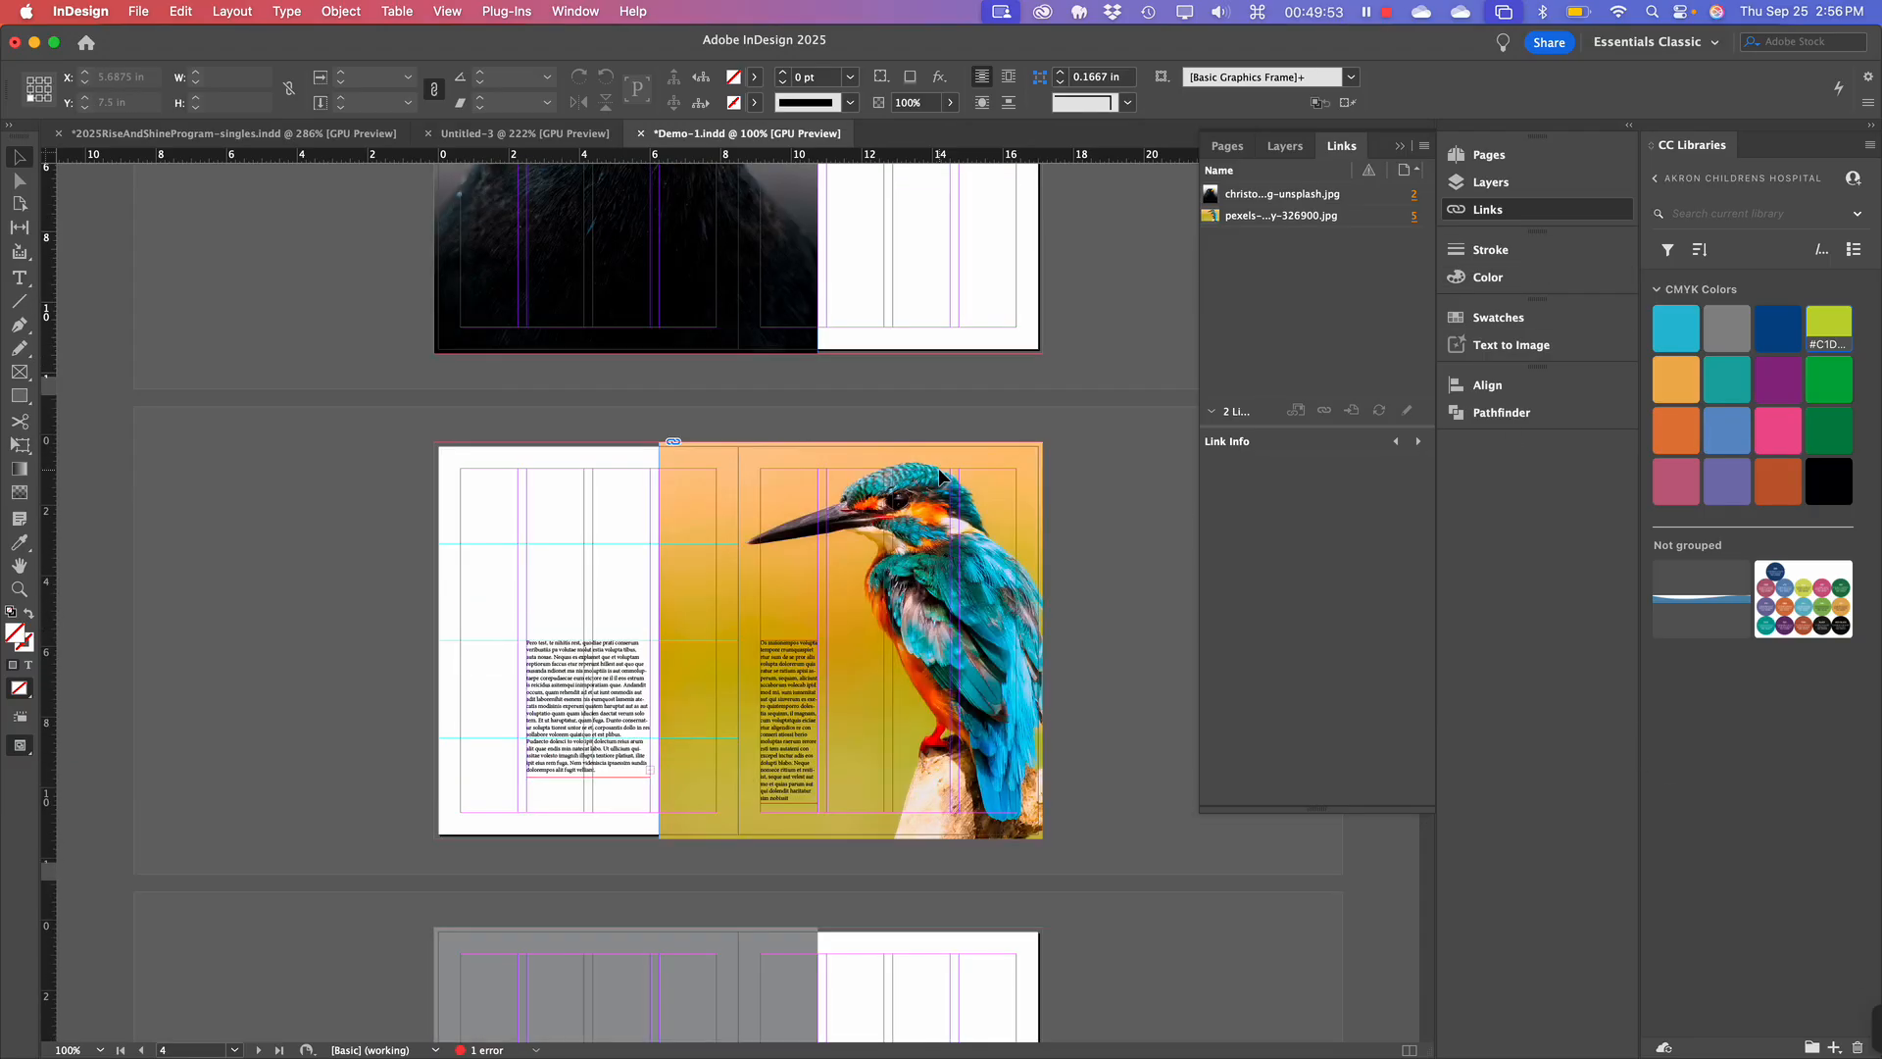
pyautogui.scroll(6, 938, 468)
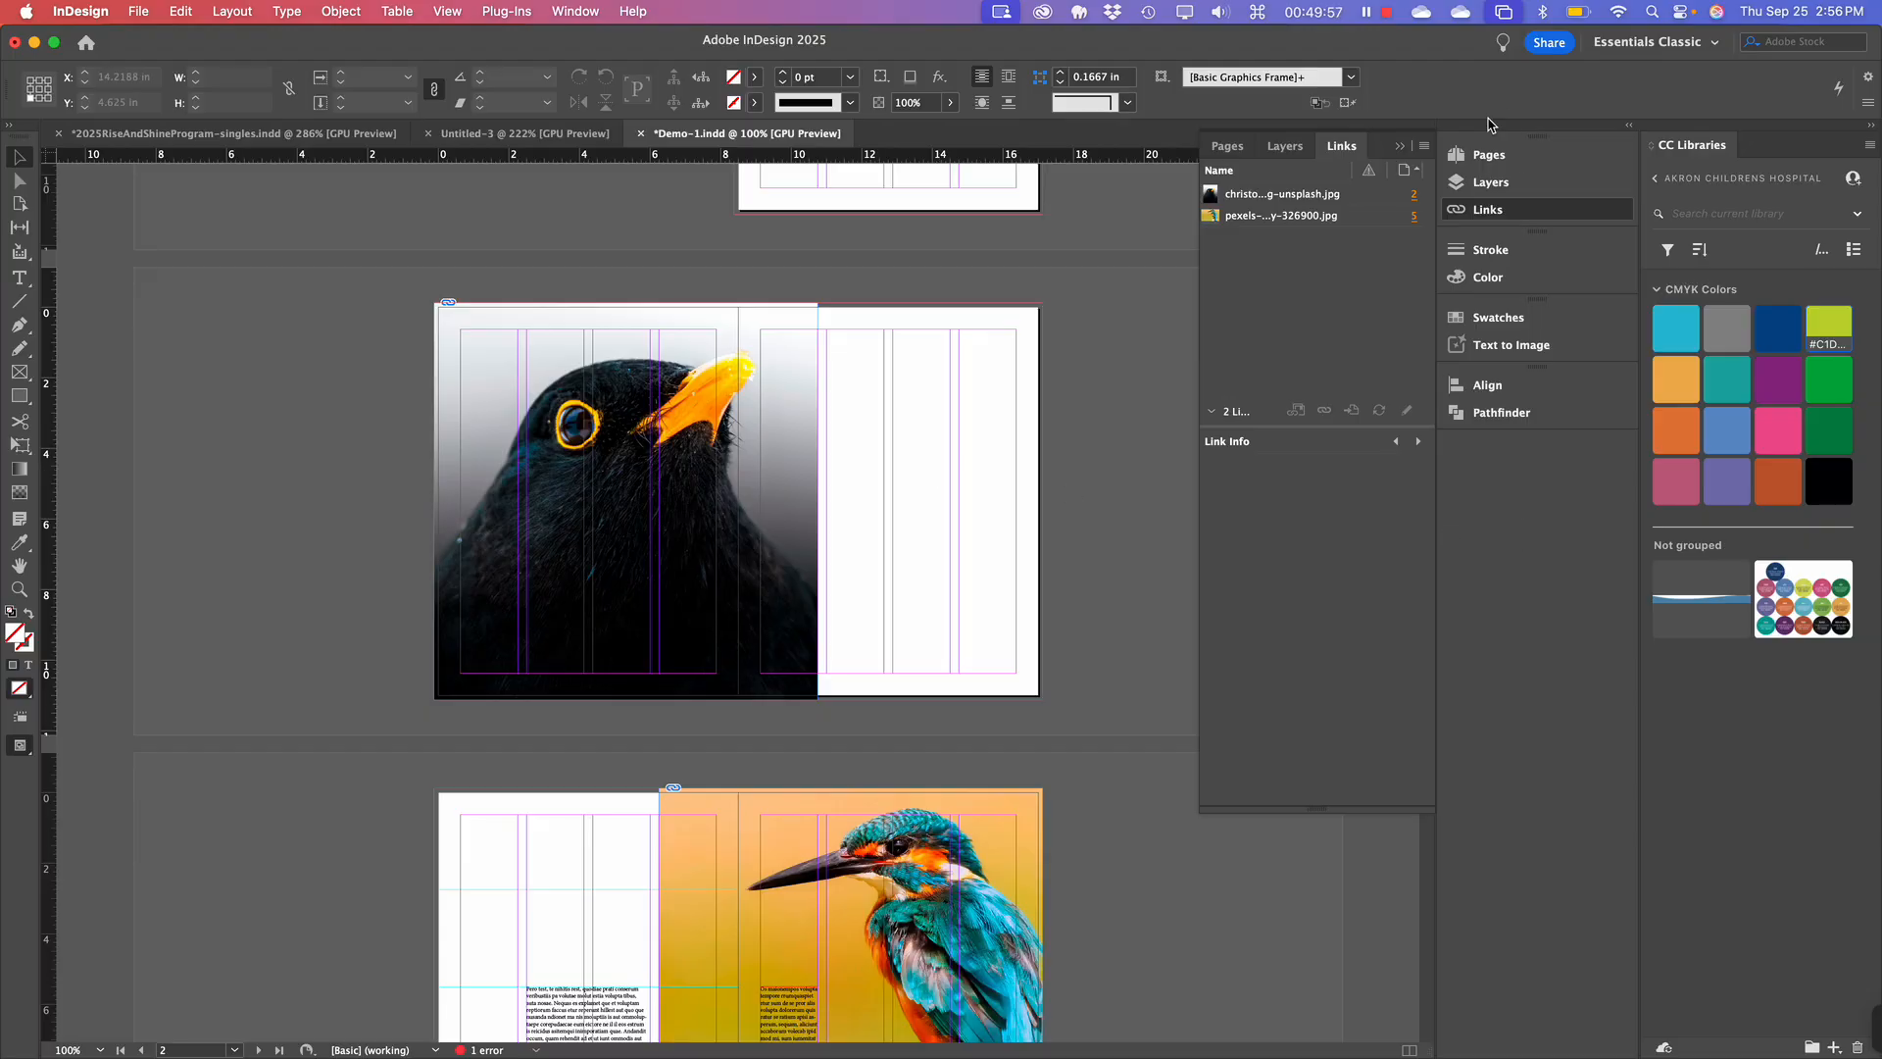
pyautogui.click(1486, 157)
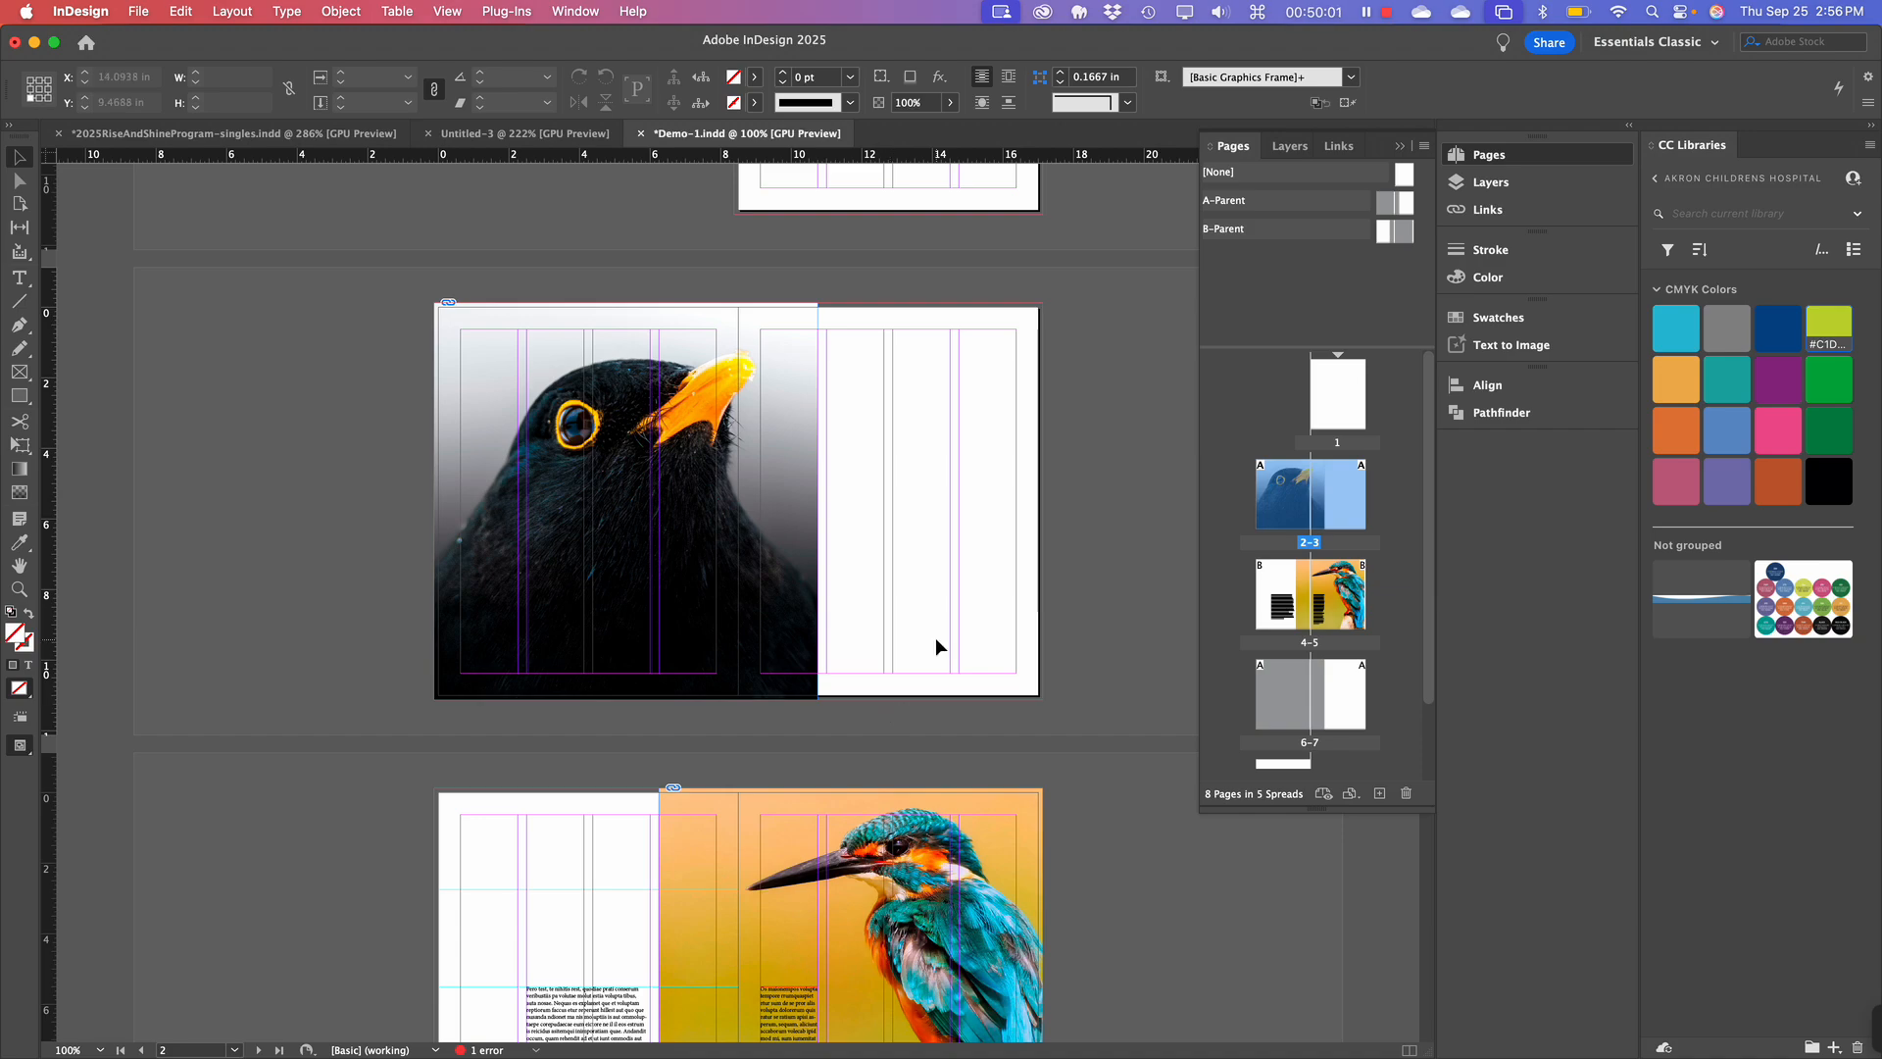
pyautogui.scroll(2, 927, 628)
pyautogui.scroll(-3, 928, 628)
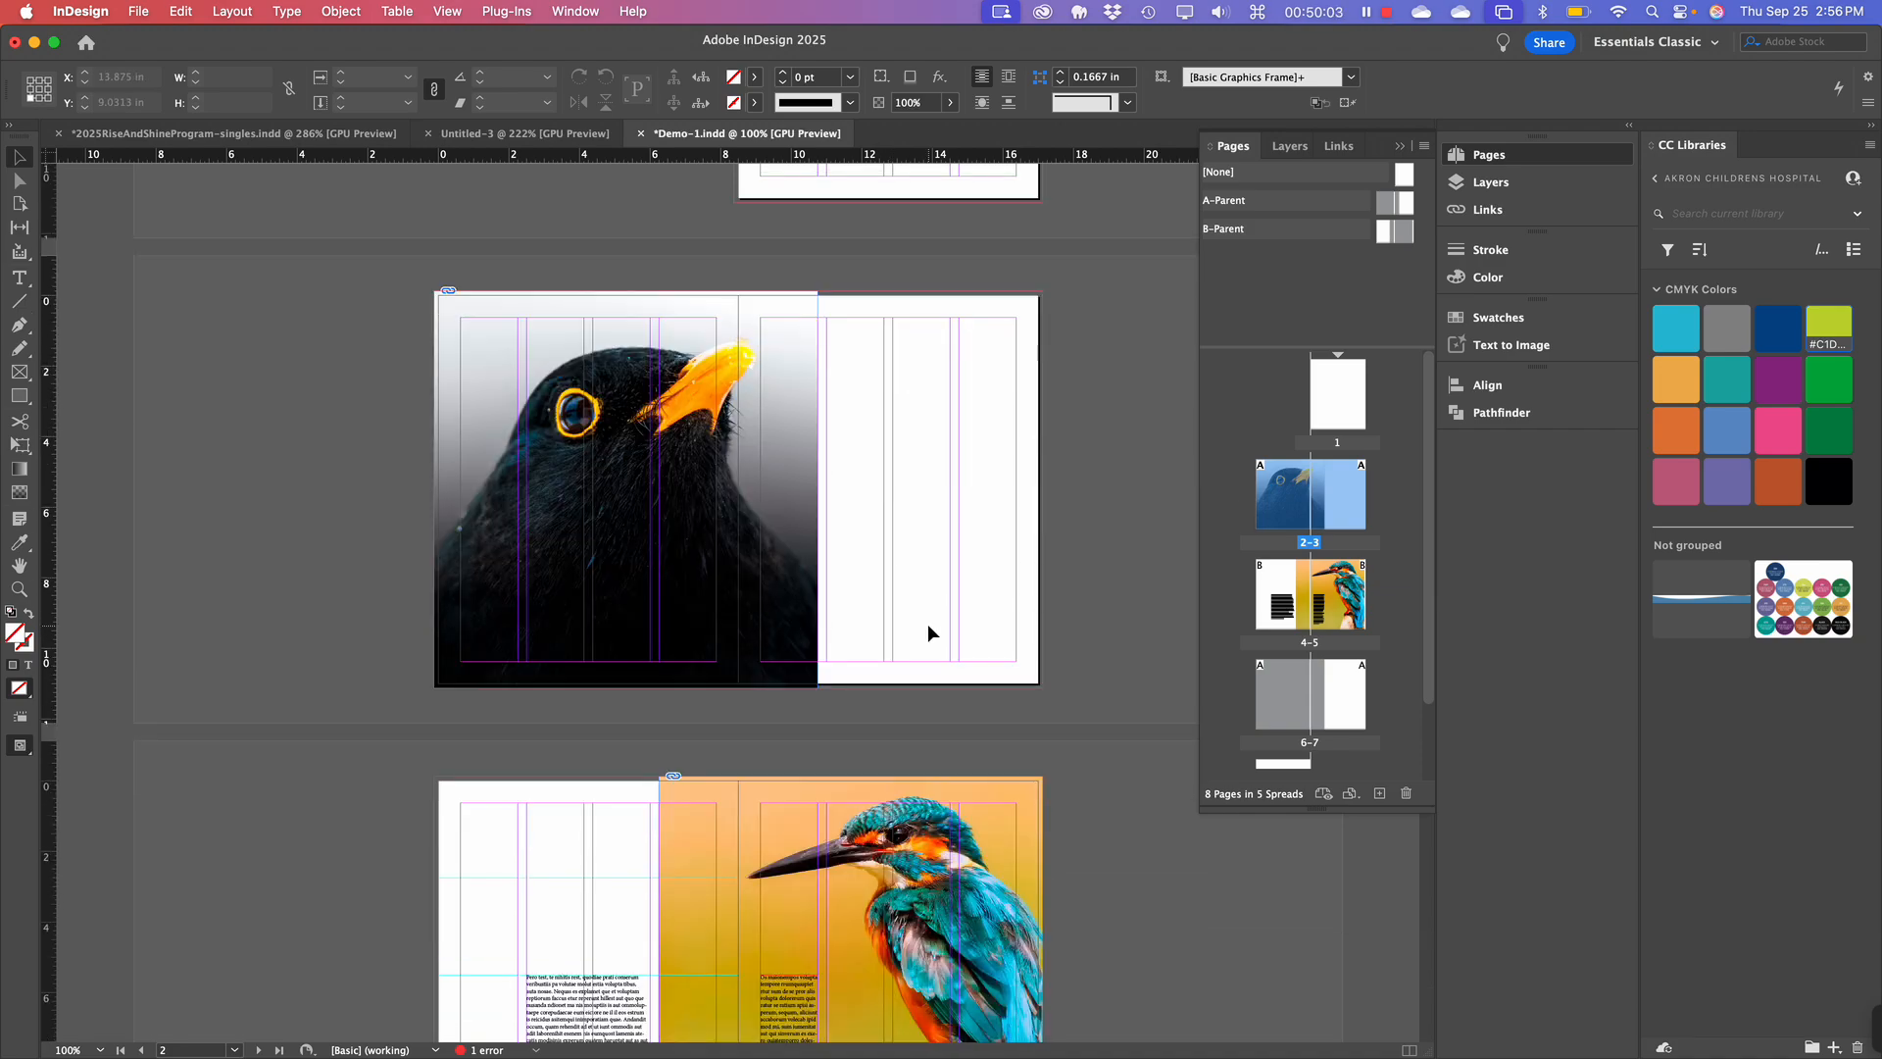
pyautogui.scroll(-1, 928, 633)
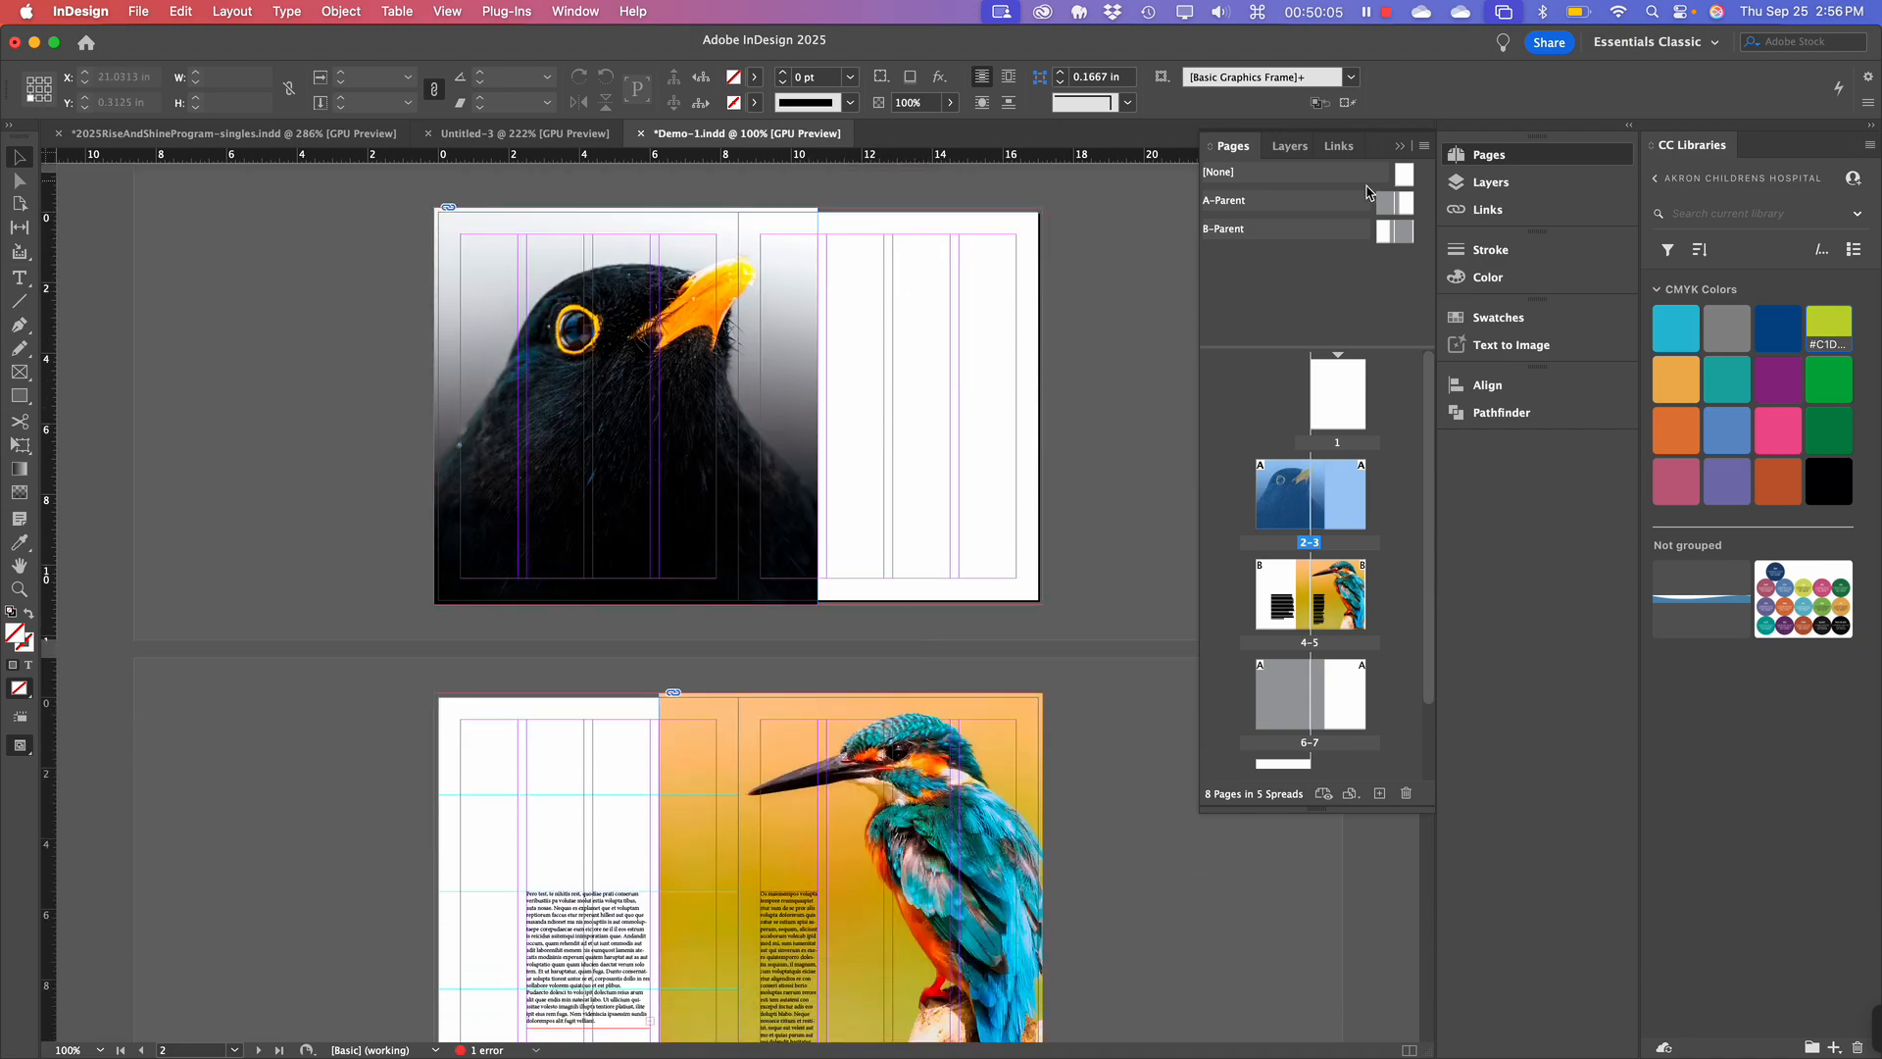
# Open the A-Parent spread at 150% zoom and scroll right across its grey-framed left page.
pyautogui.doubleClick(1408, 209)
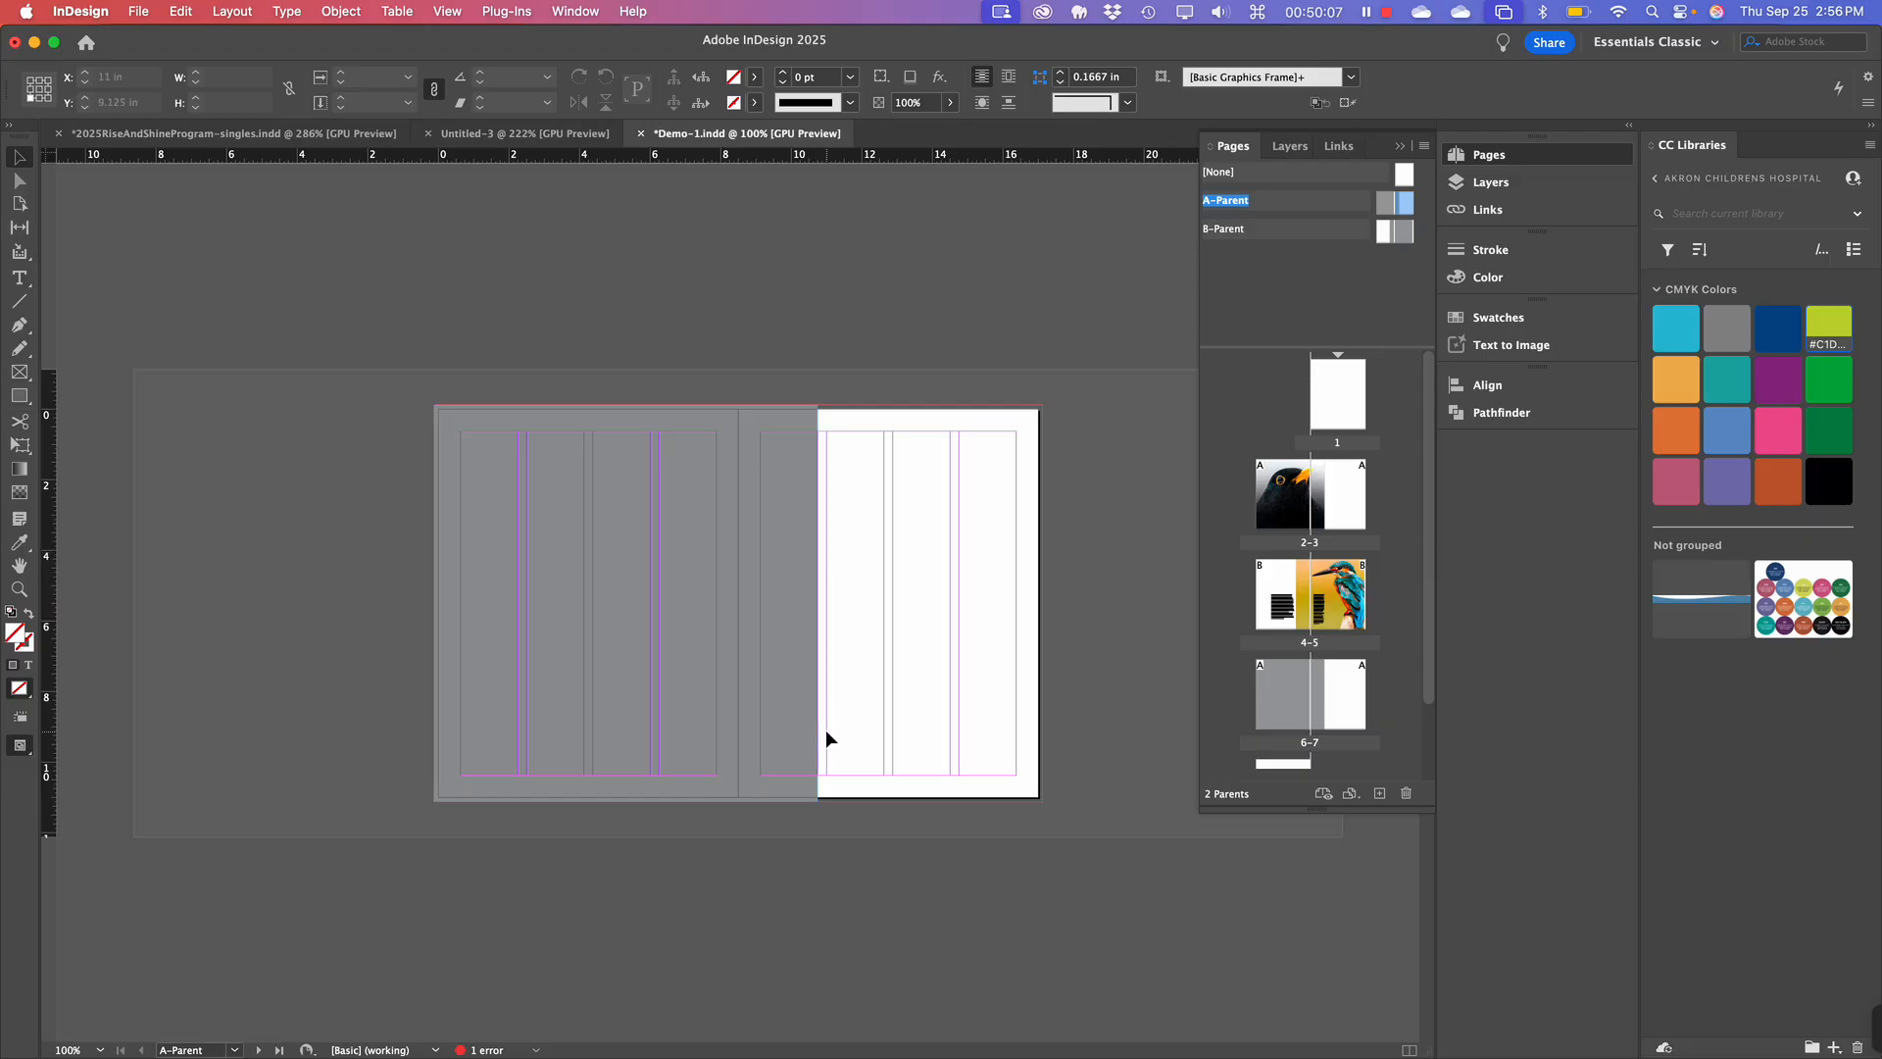
pyautogui.press('super+equal')
pyautogui.press('super+equal')
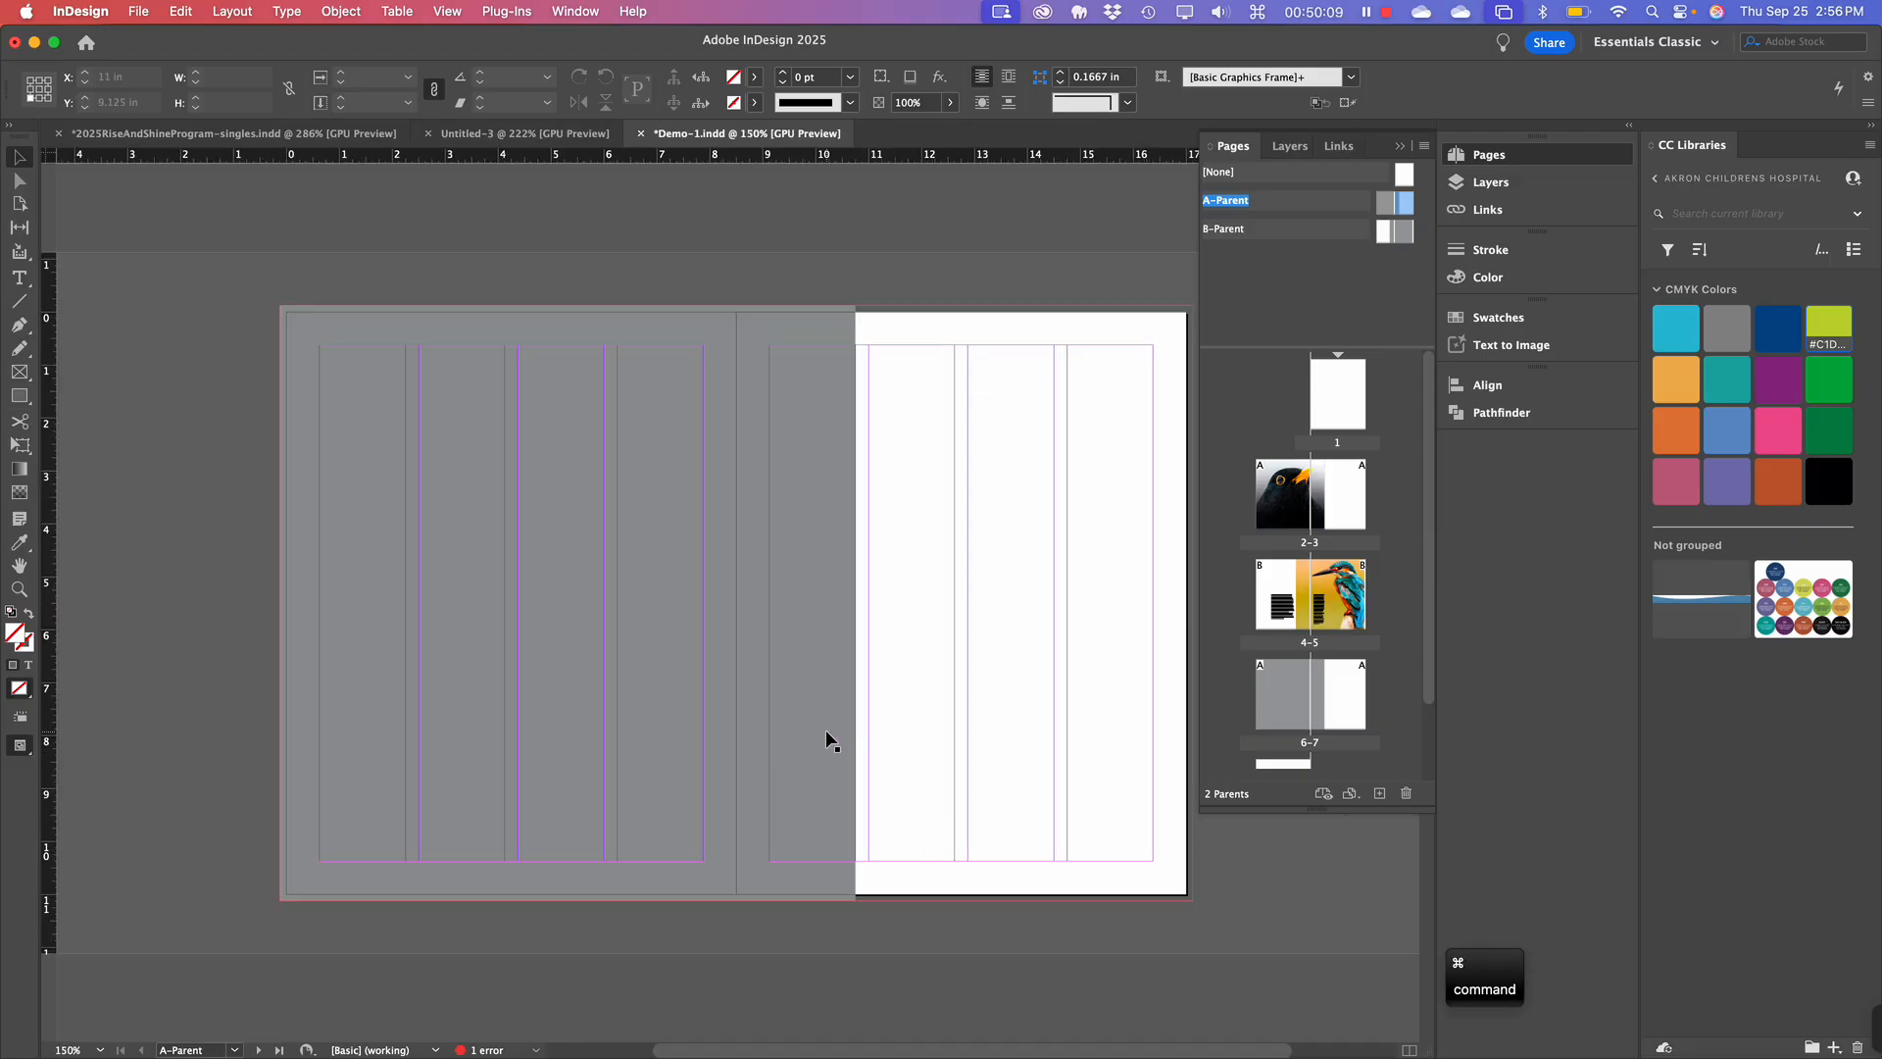
pyautogui.hscroll(5, 827, 732)
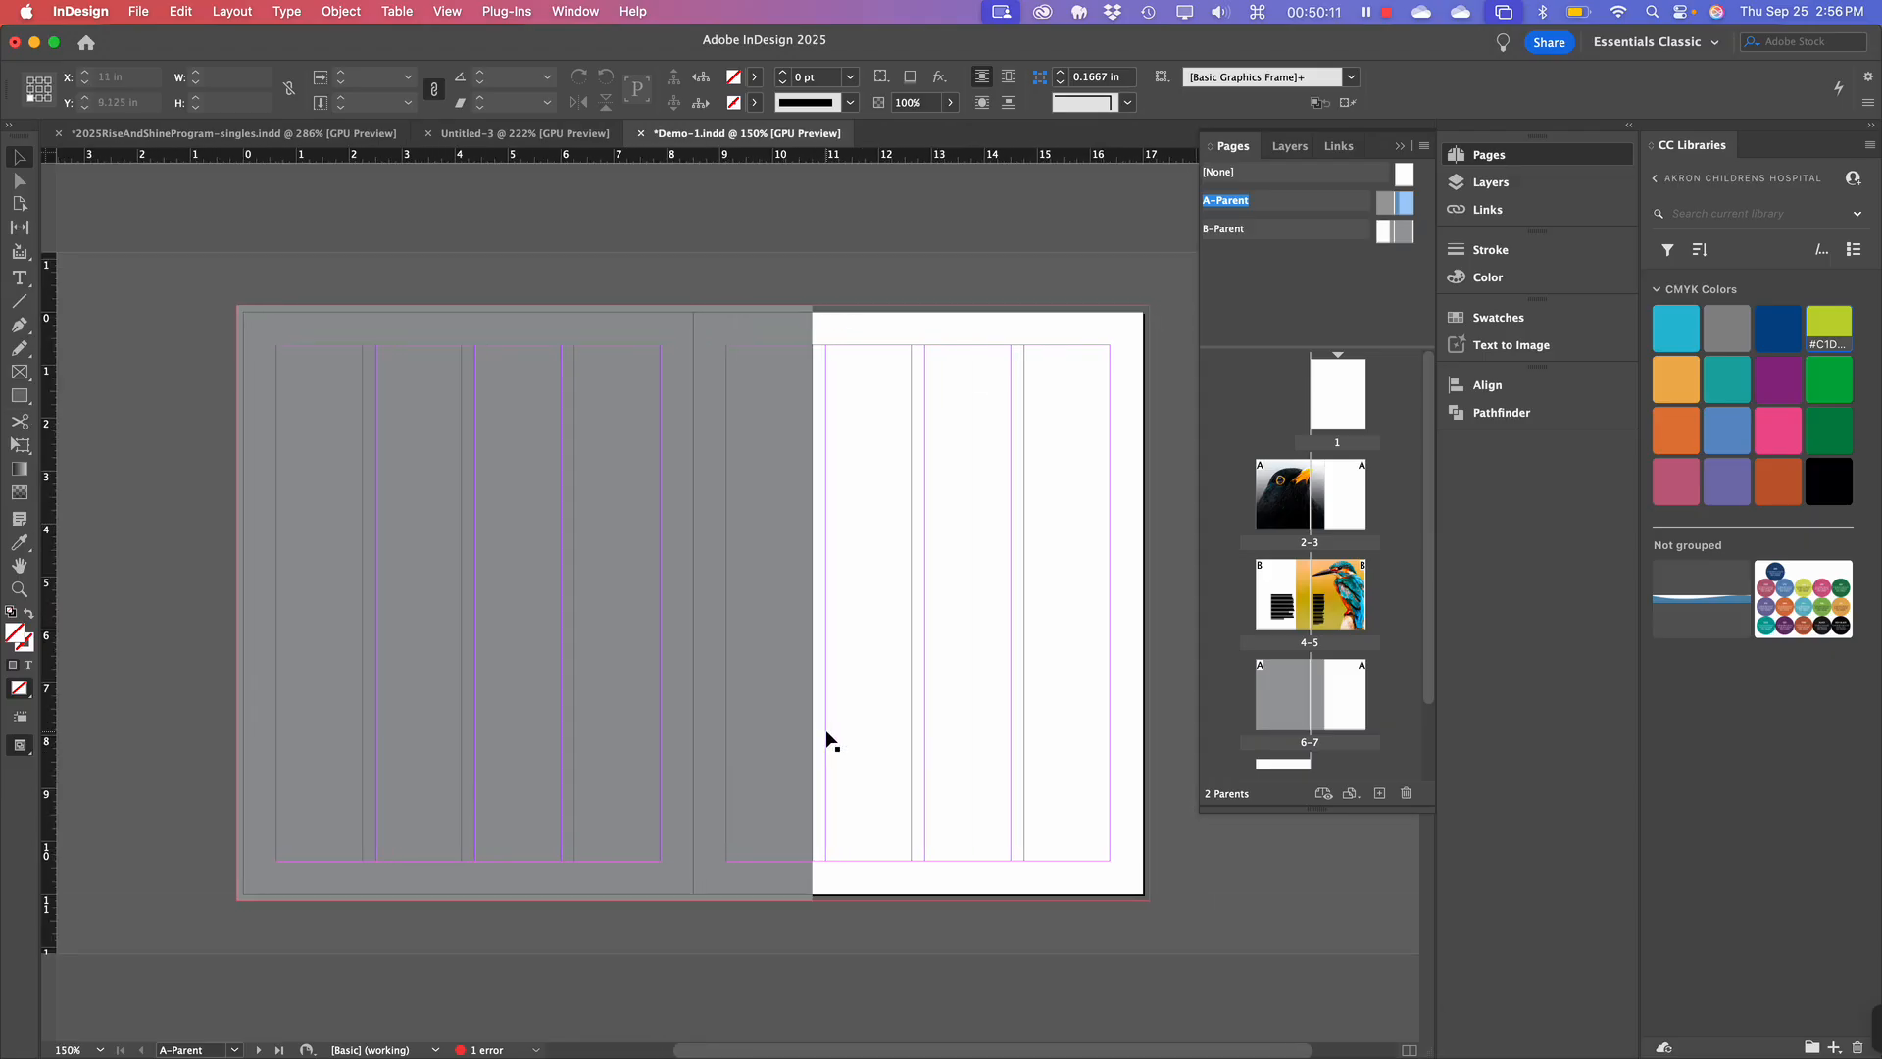
pyautogui.hscroll(1, 827, 738)
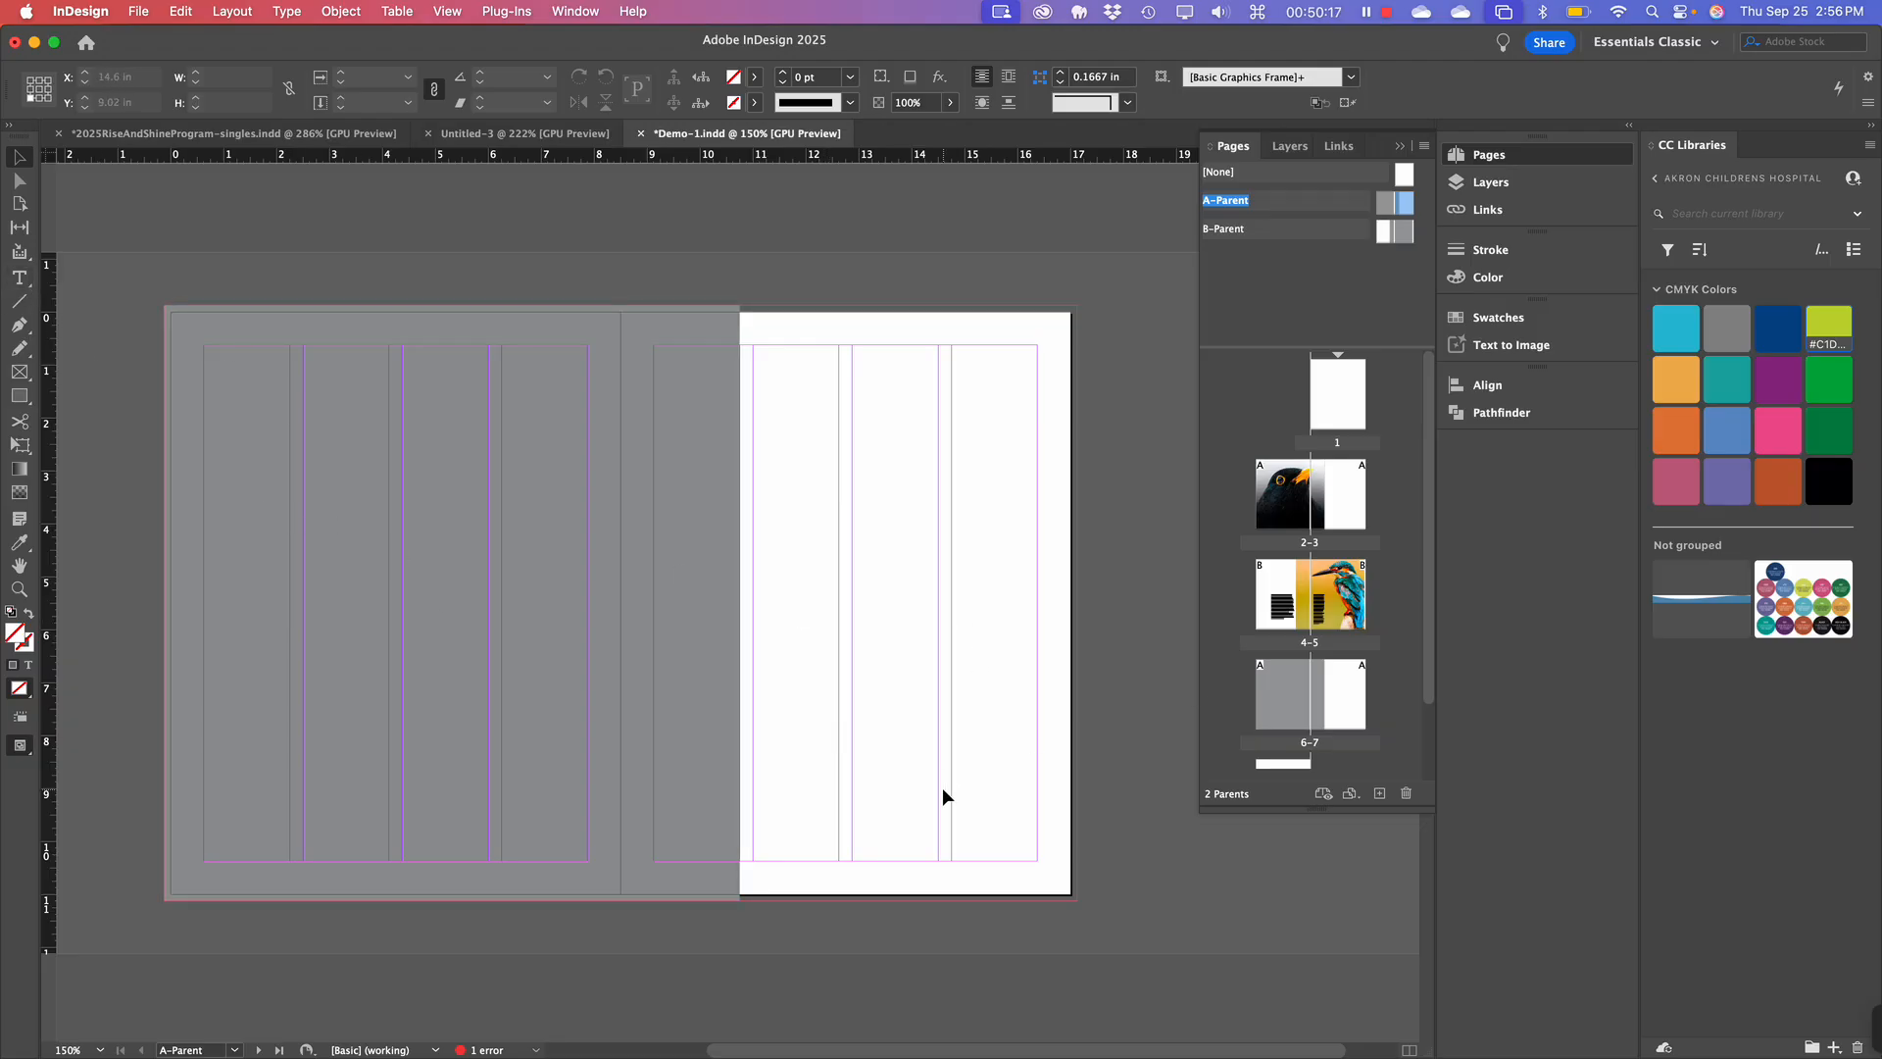
pyautogui.hscroll(1, 943, 792)
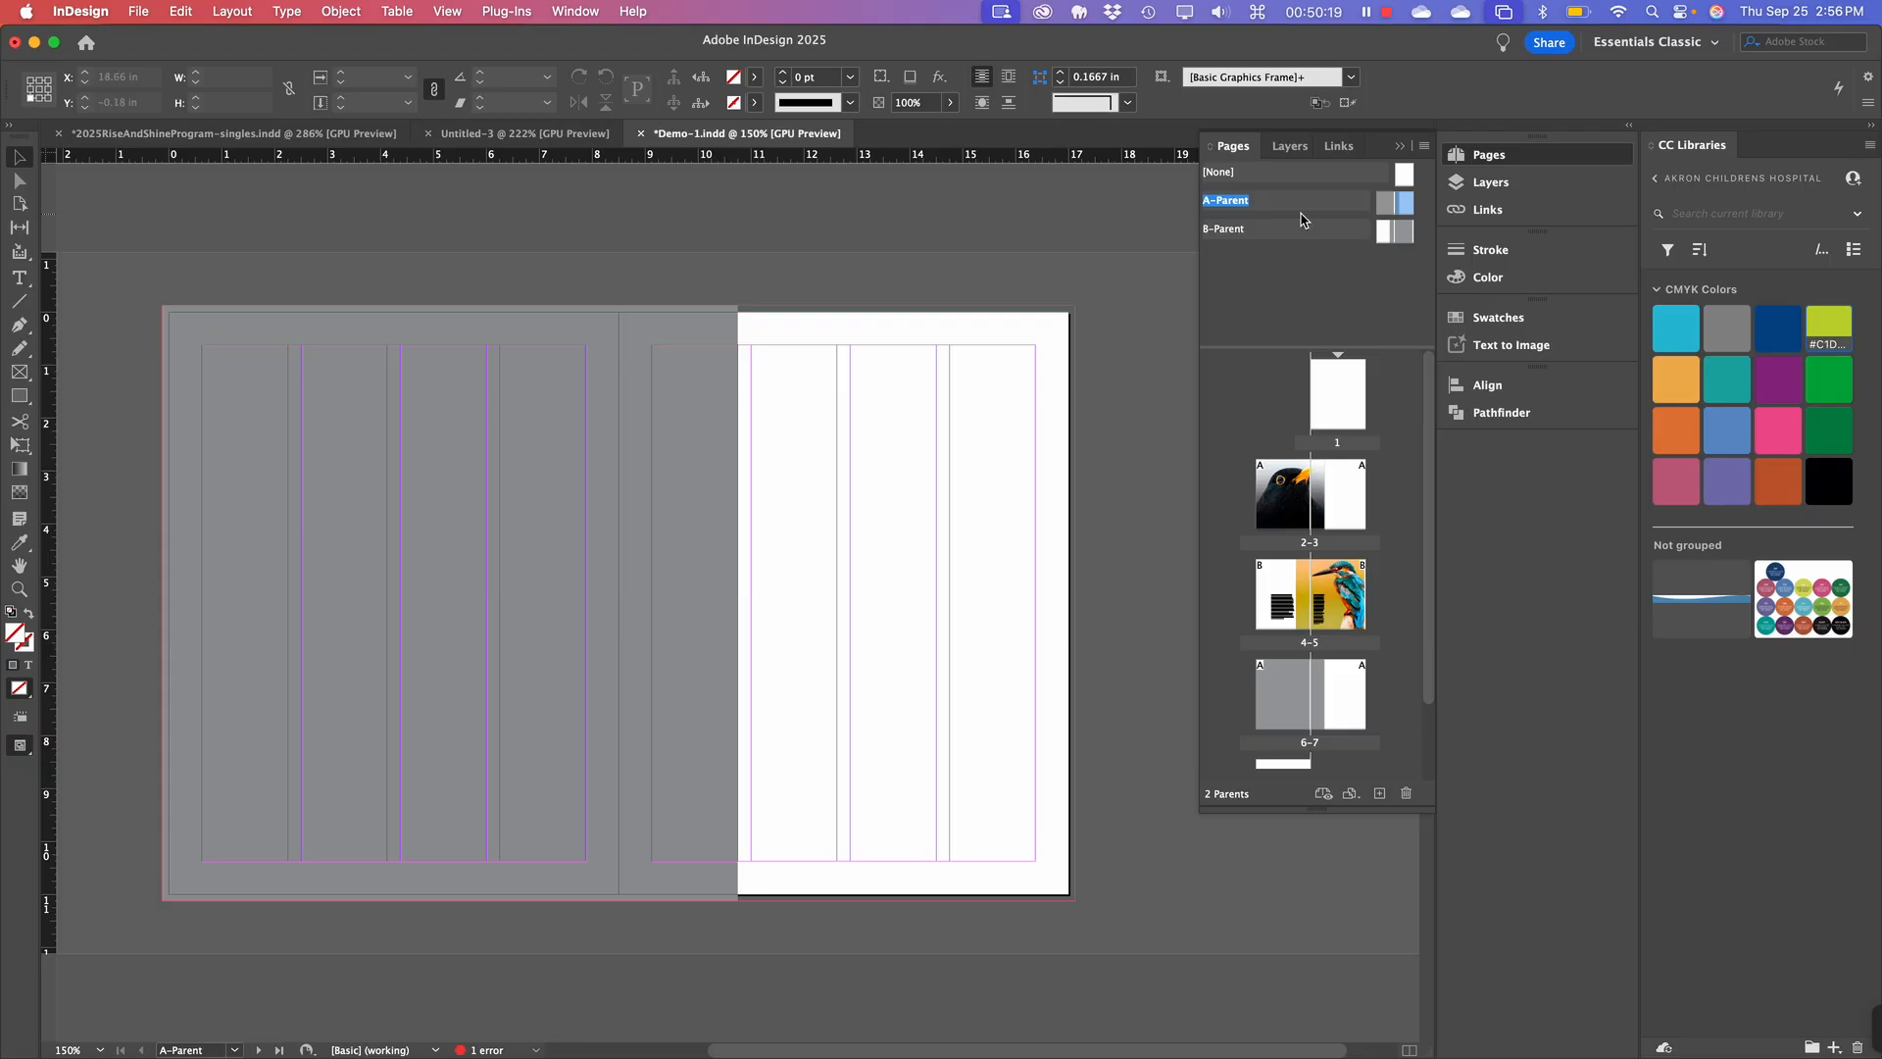
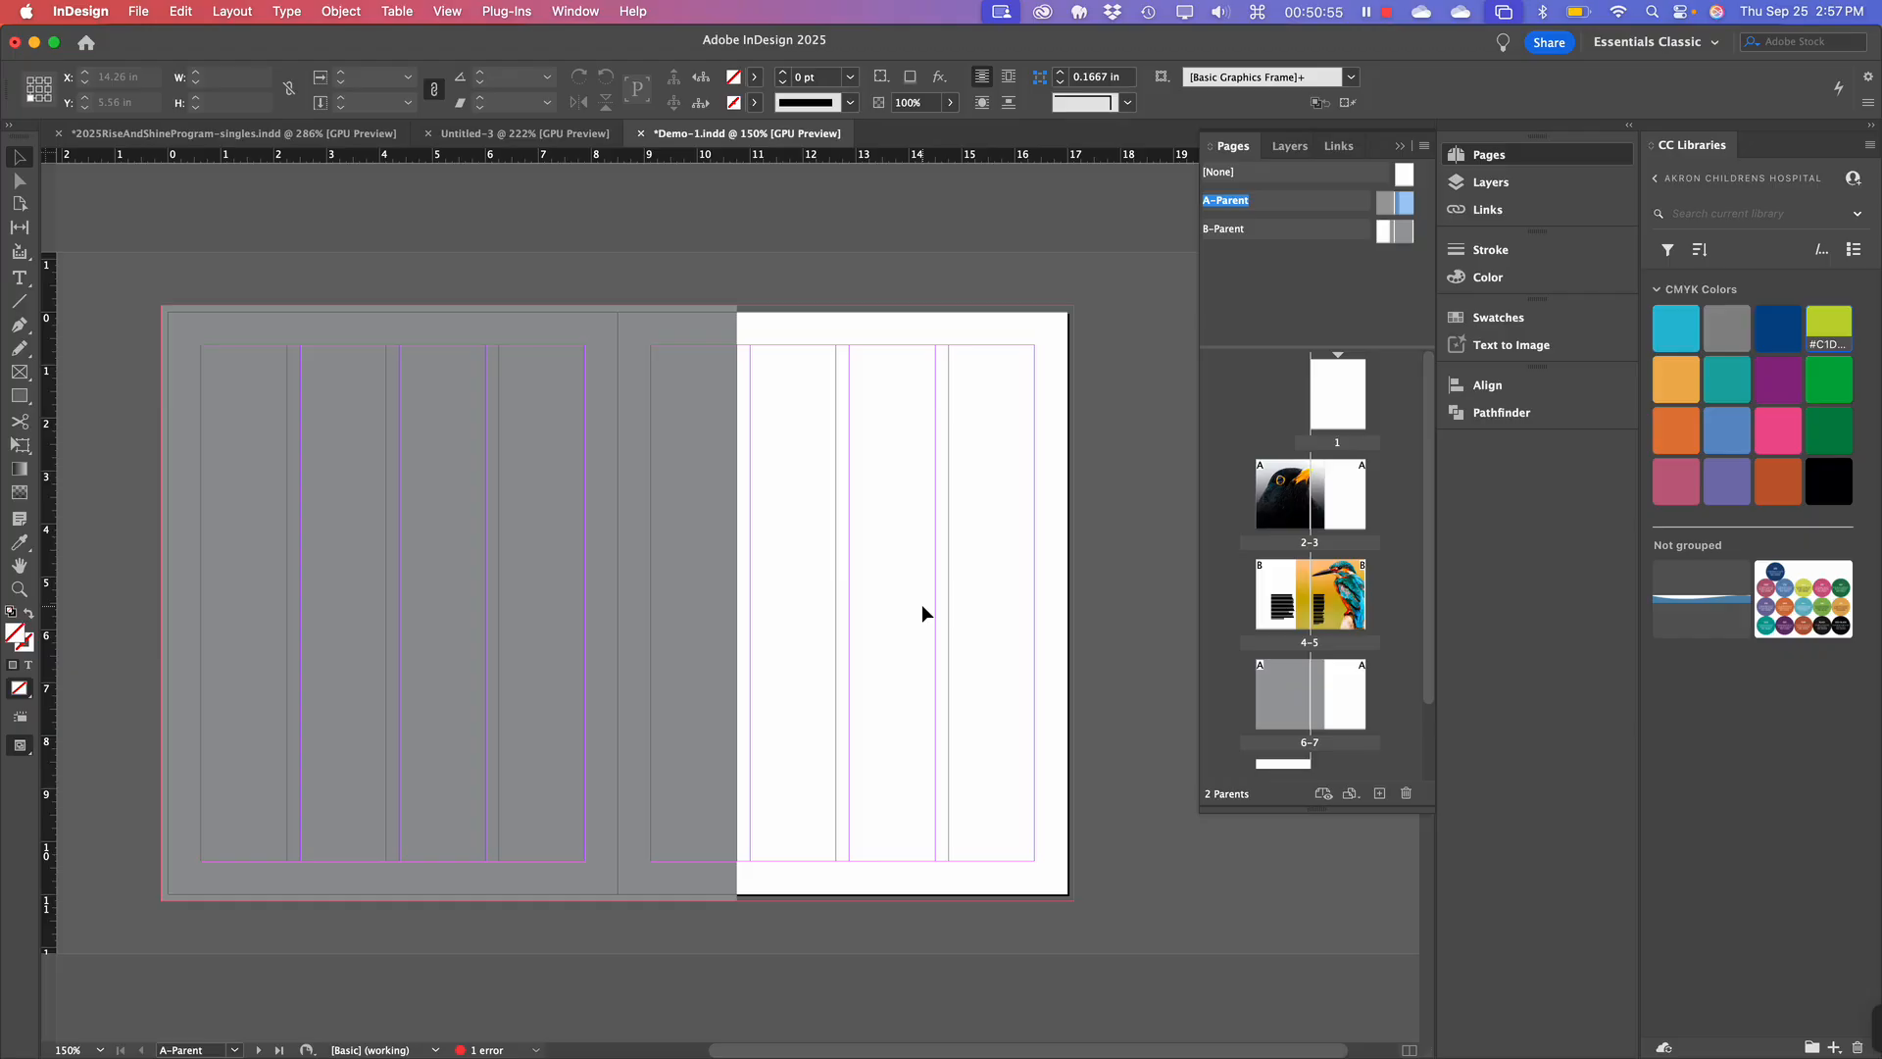
# Zoom the A-Parent spread from 150% to 200% and bring its right-hand page into view.
pyautogui.press('super+equal')
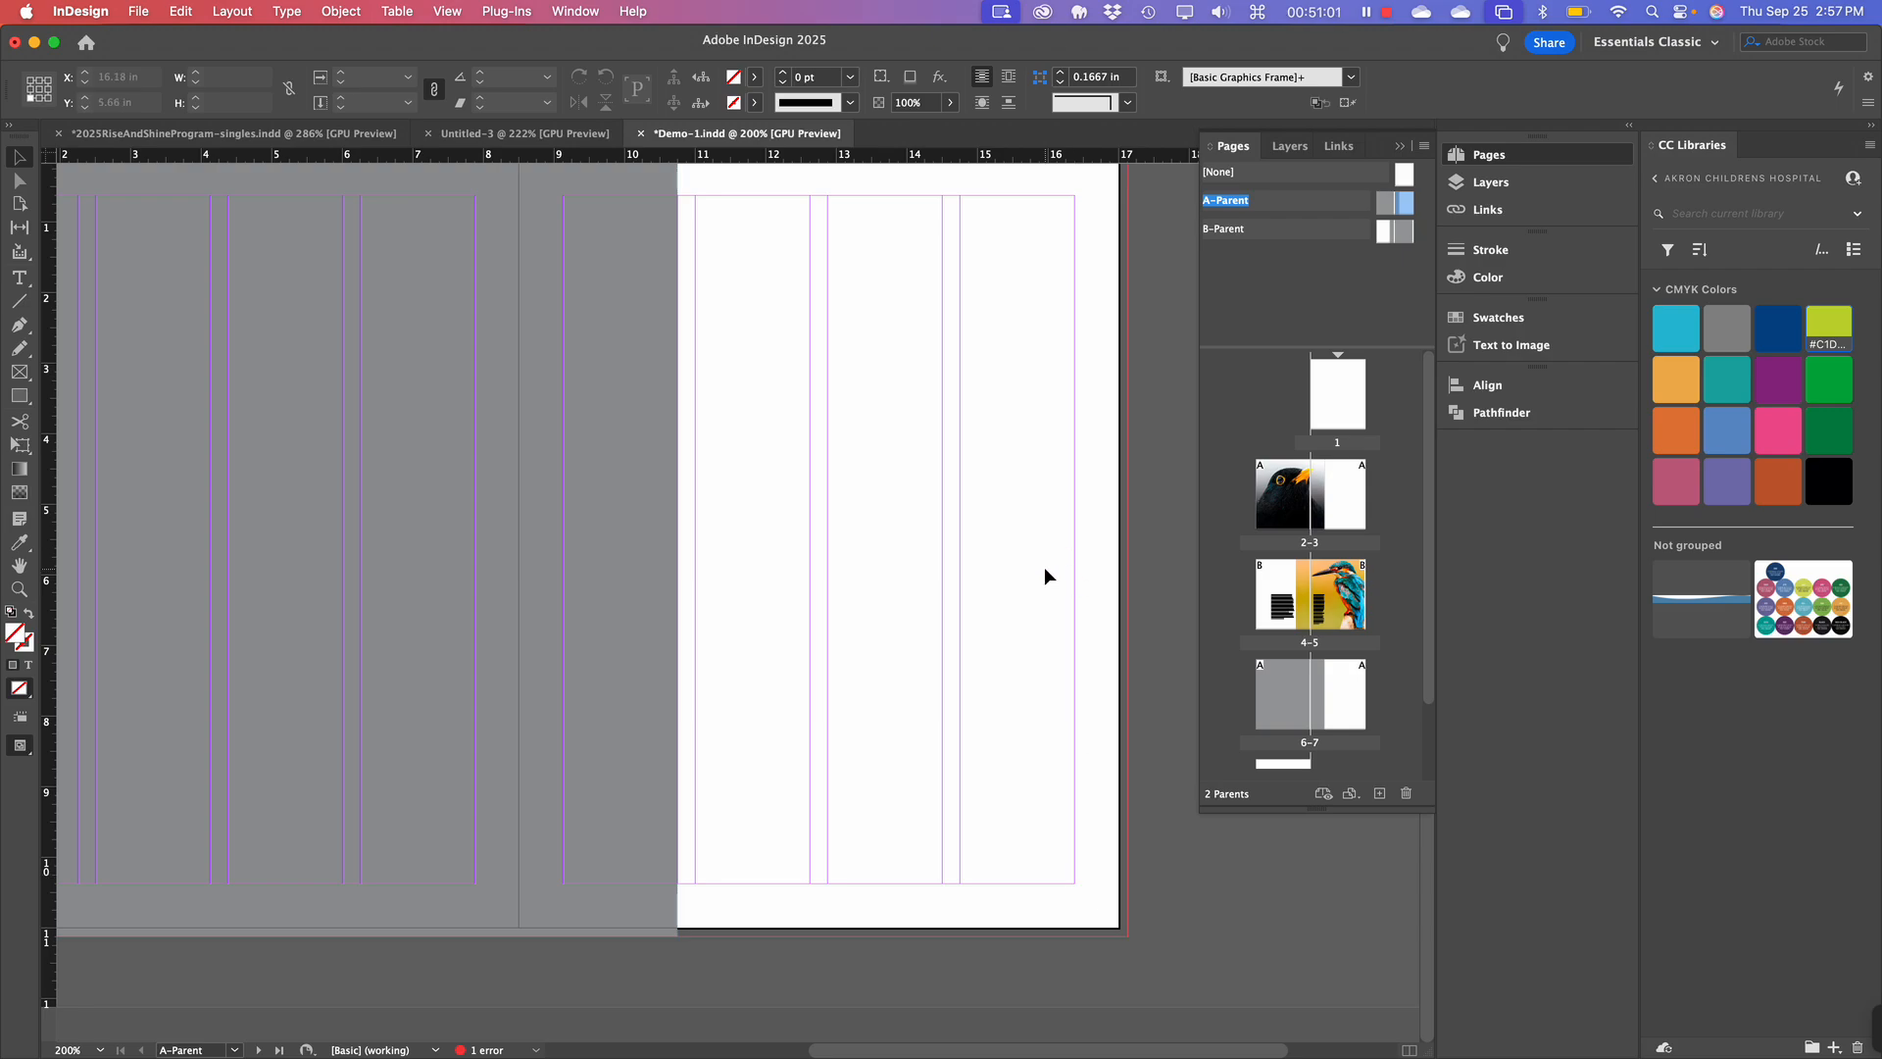
pyautogui.scroll(3, 1044, 567)
pyautogui.hscroll(2, 1044, 566)
pyautogui.scroll(-2, 1044, 575)
pyautogui.hscroll(-1, 1044, 575)
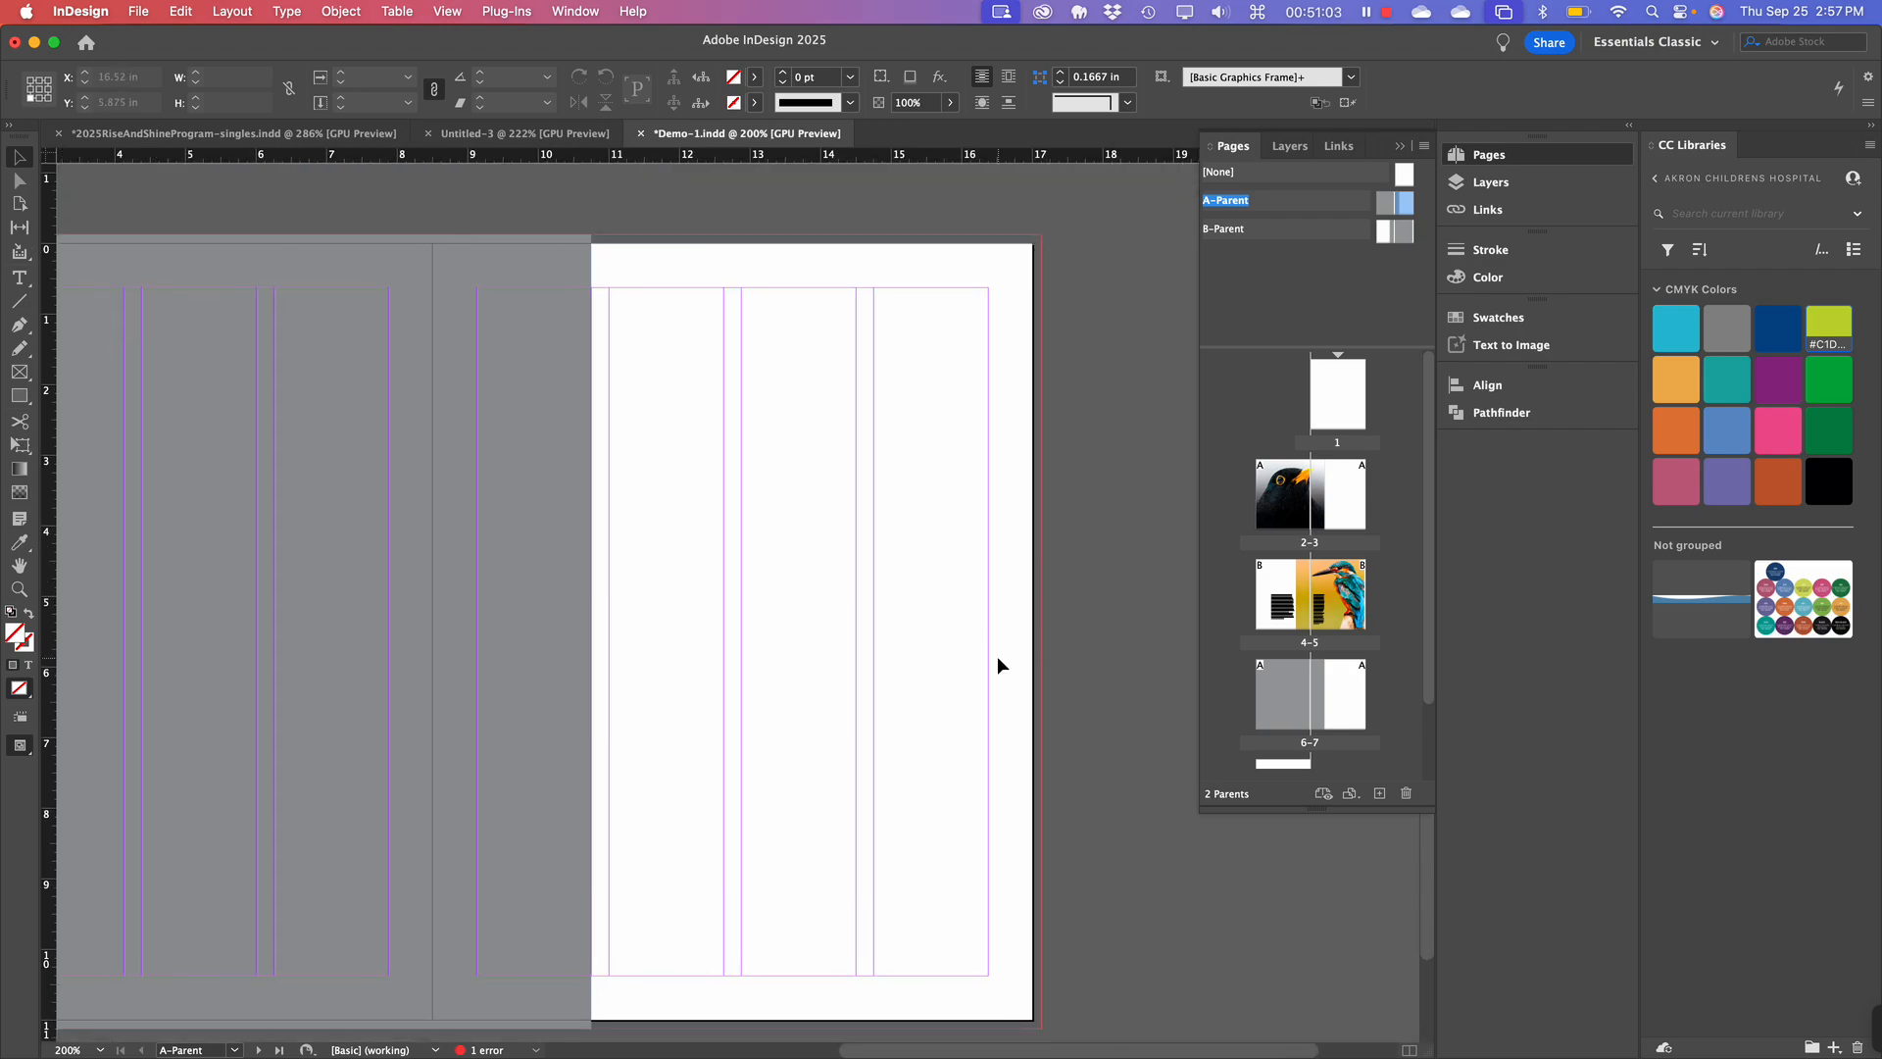
pyautogui.scroll(-2, 997, 656)
pyautogui.hscroll(-2, 997, 656)
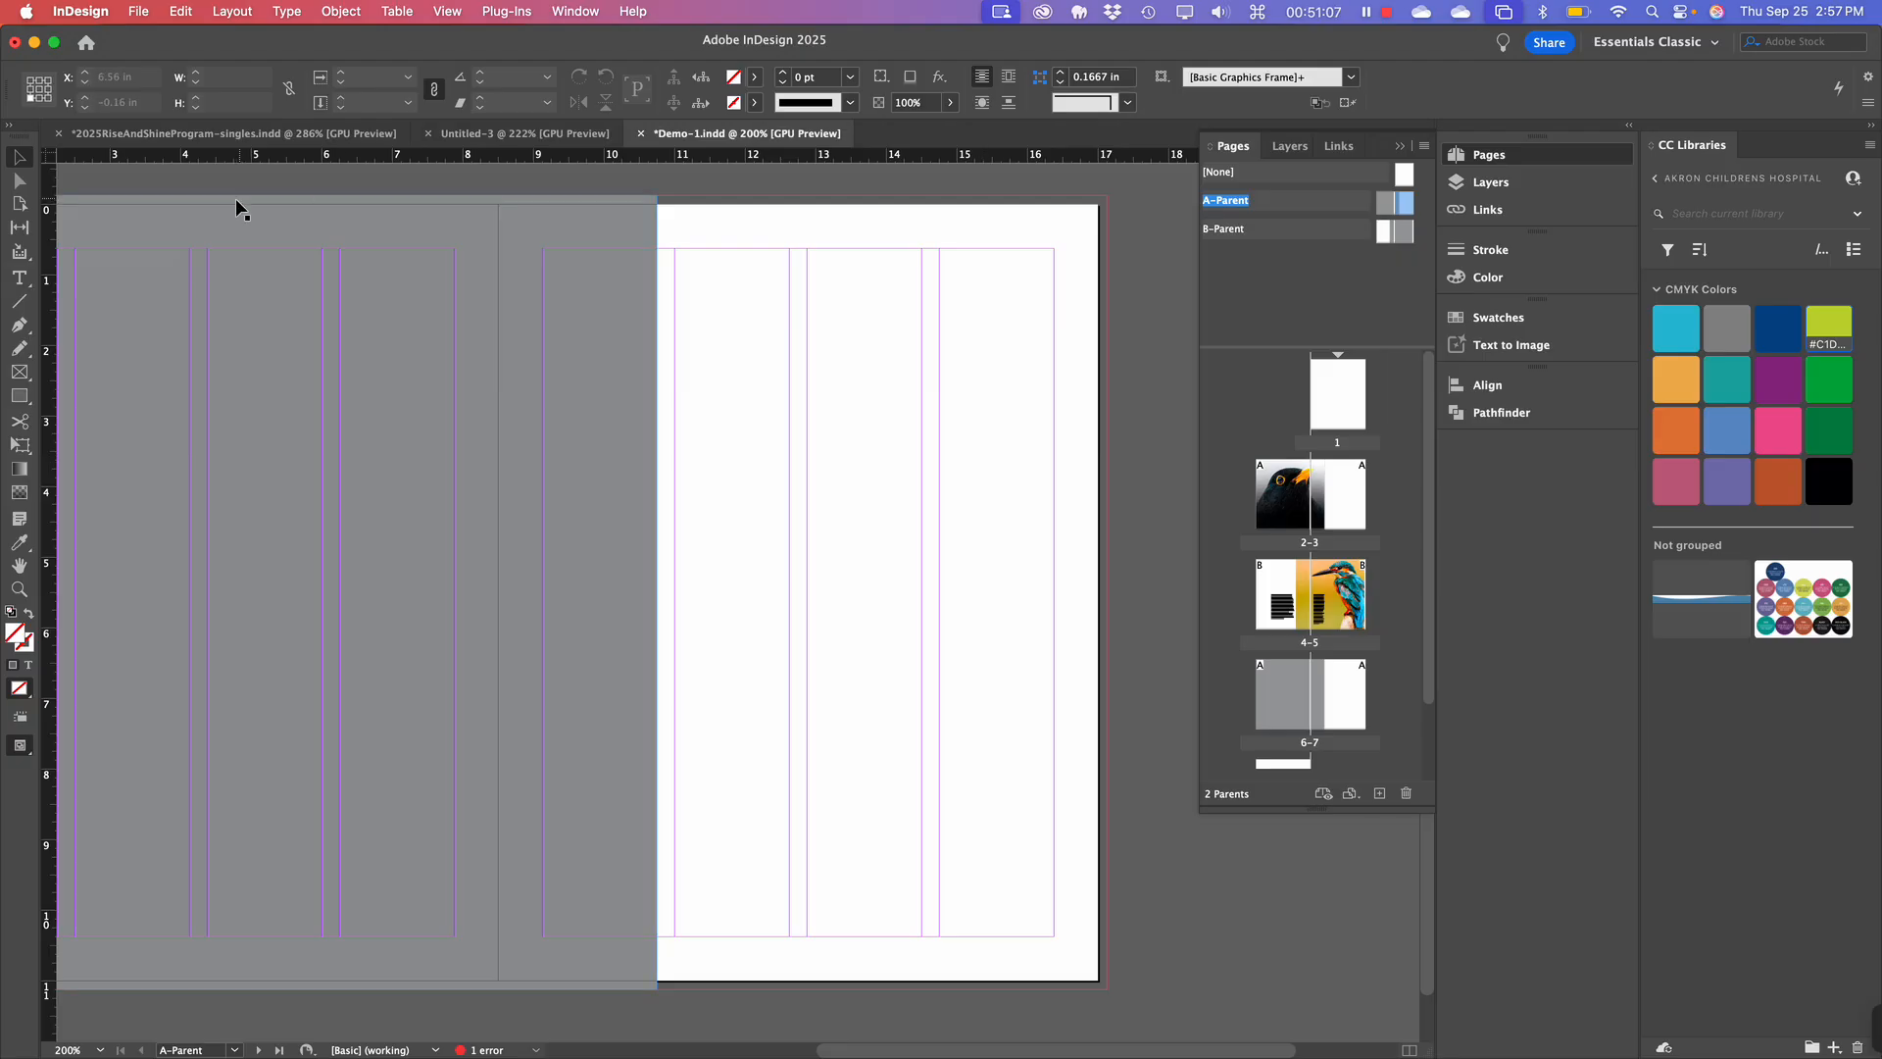
# Draw a small Type-tool frame at the right page's outer edge, zoom to 400%, and place the cursor inside.
pyautogui.click(18, 282)
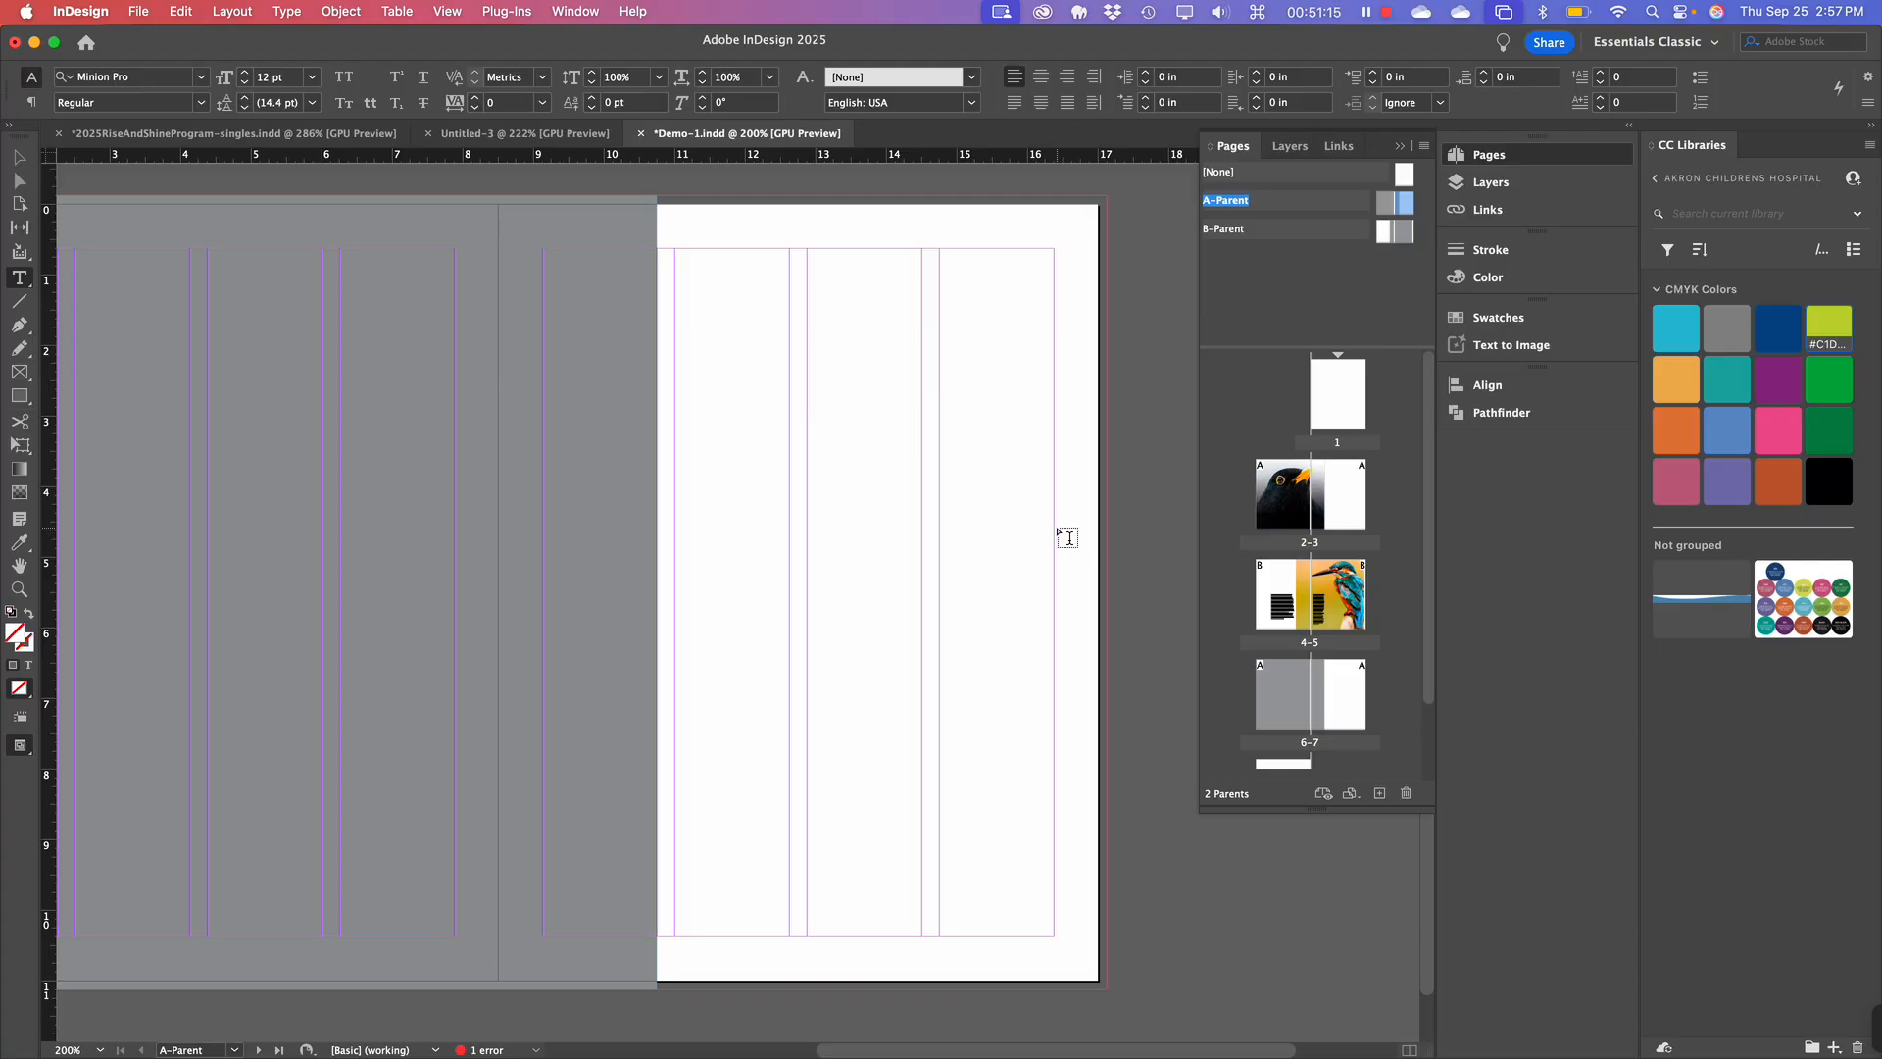
pyautogui.moveTo(1056, 528); pyautogui.dragTo(1109, 568)
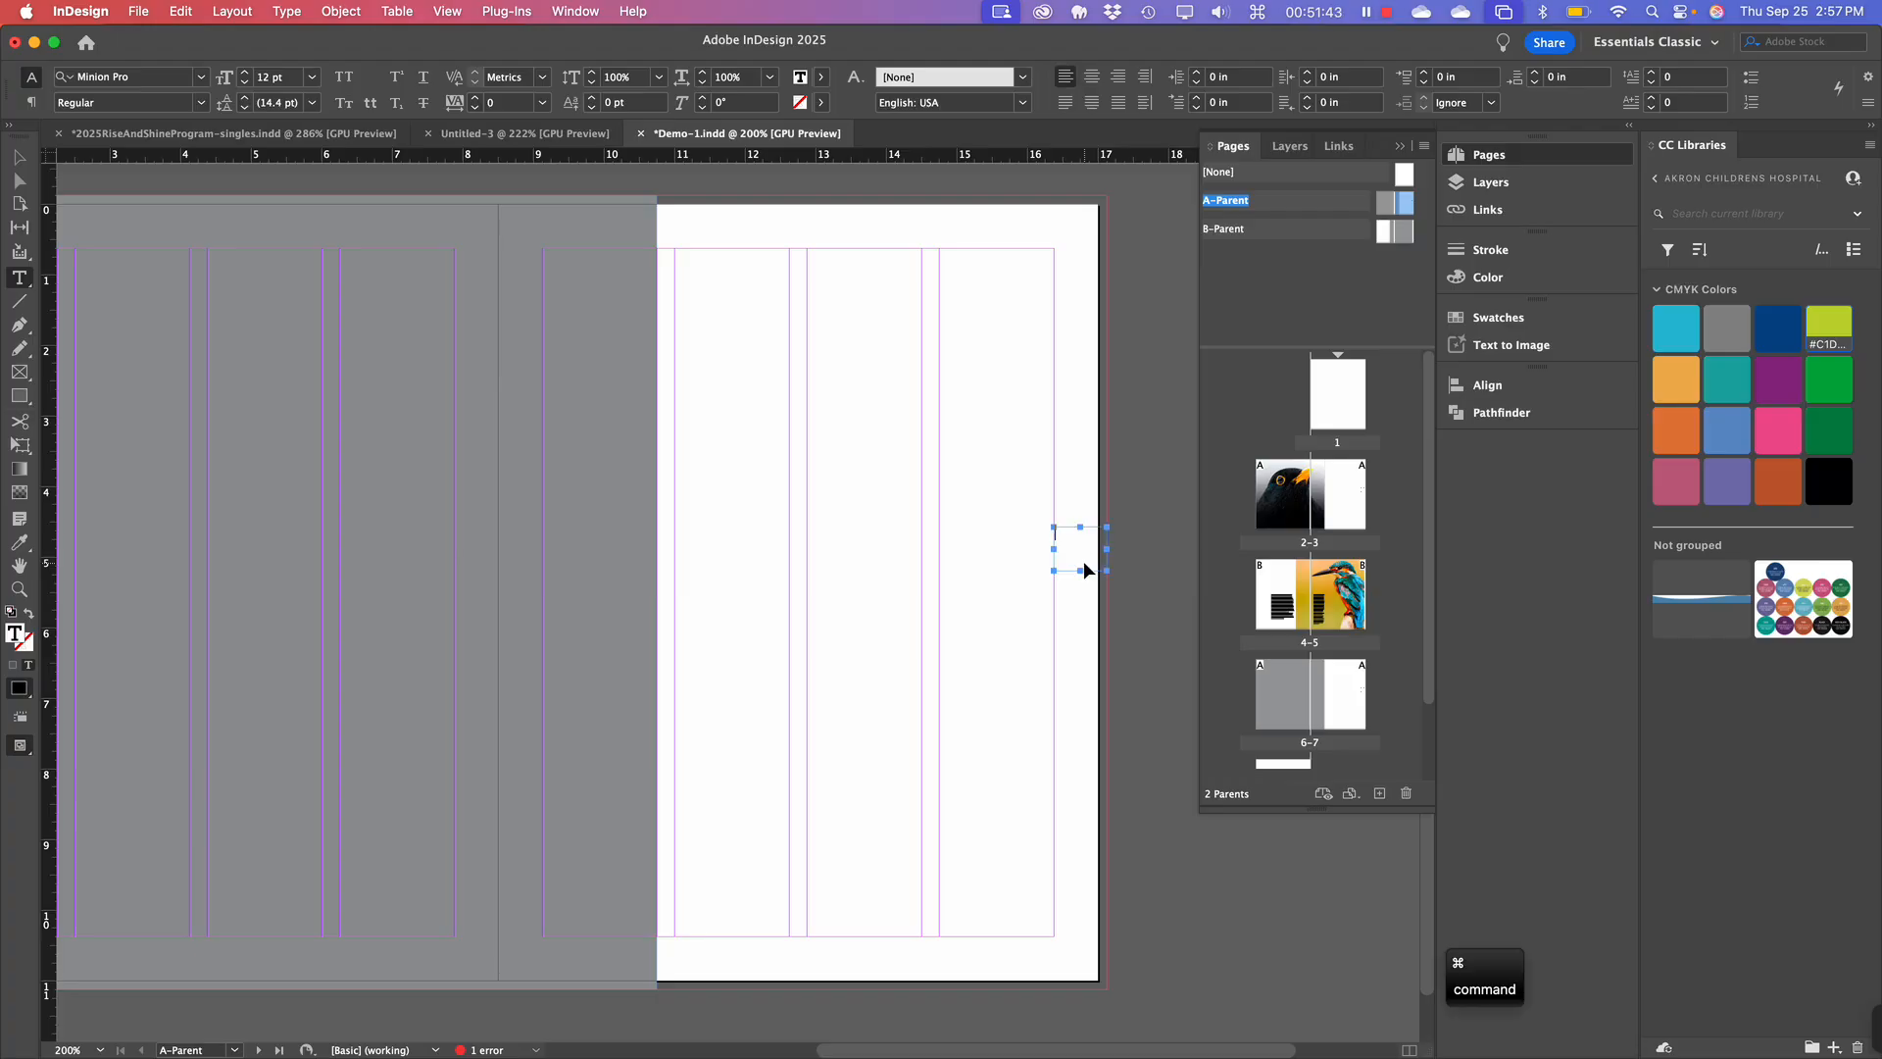
pyautogui.press('super+equal')
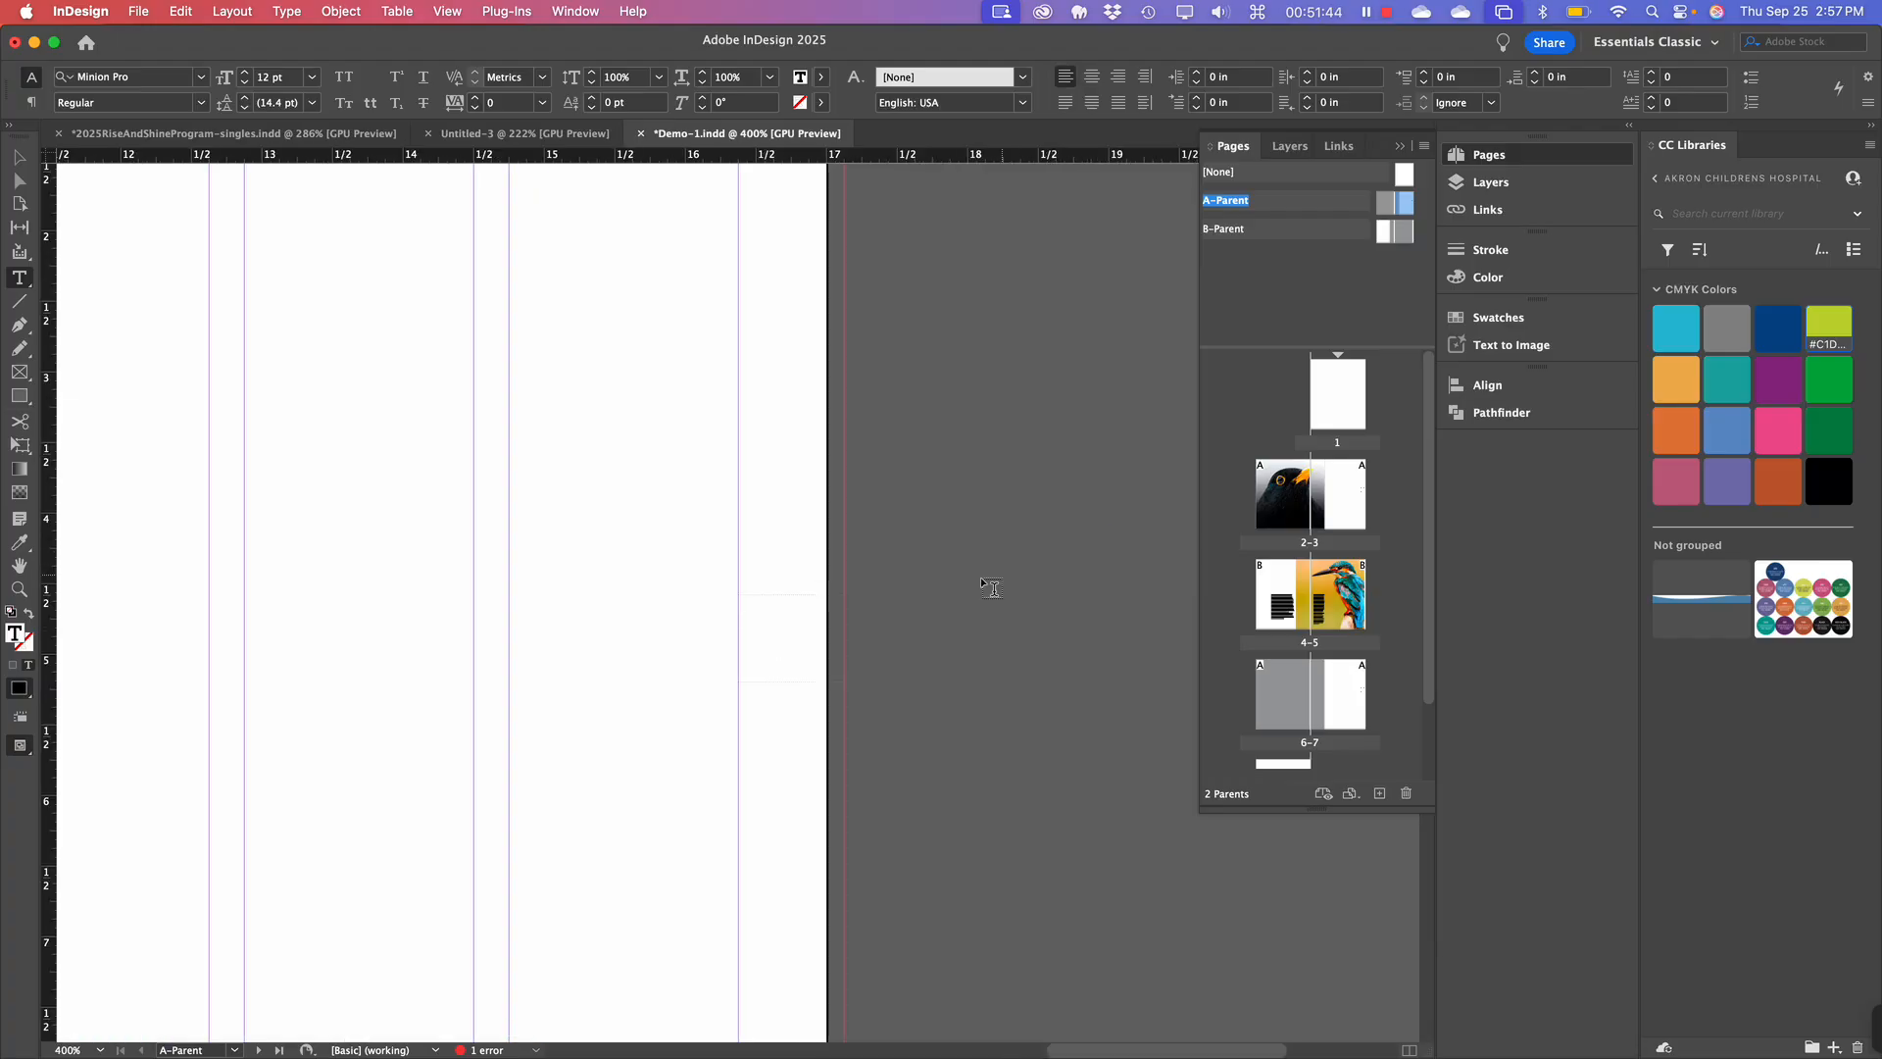
pyautogui.click(741, 604)
# Insert the Current Page Number marker into the frame via Type > Insert Special Character > Markers.
pyautogui.click(287, 13)
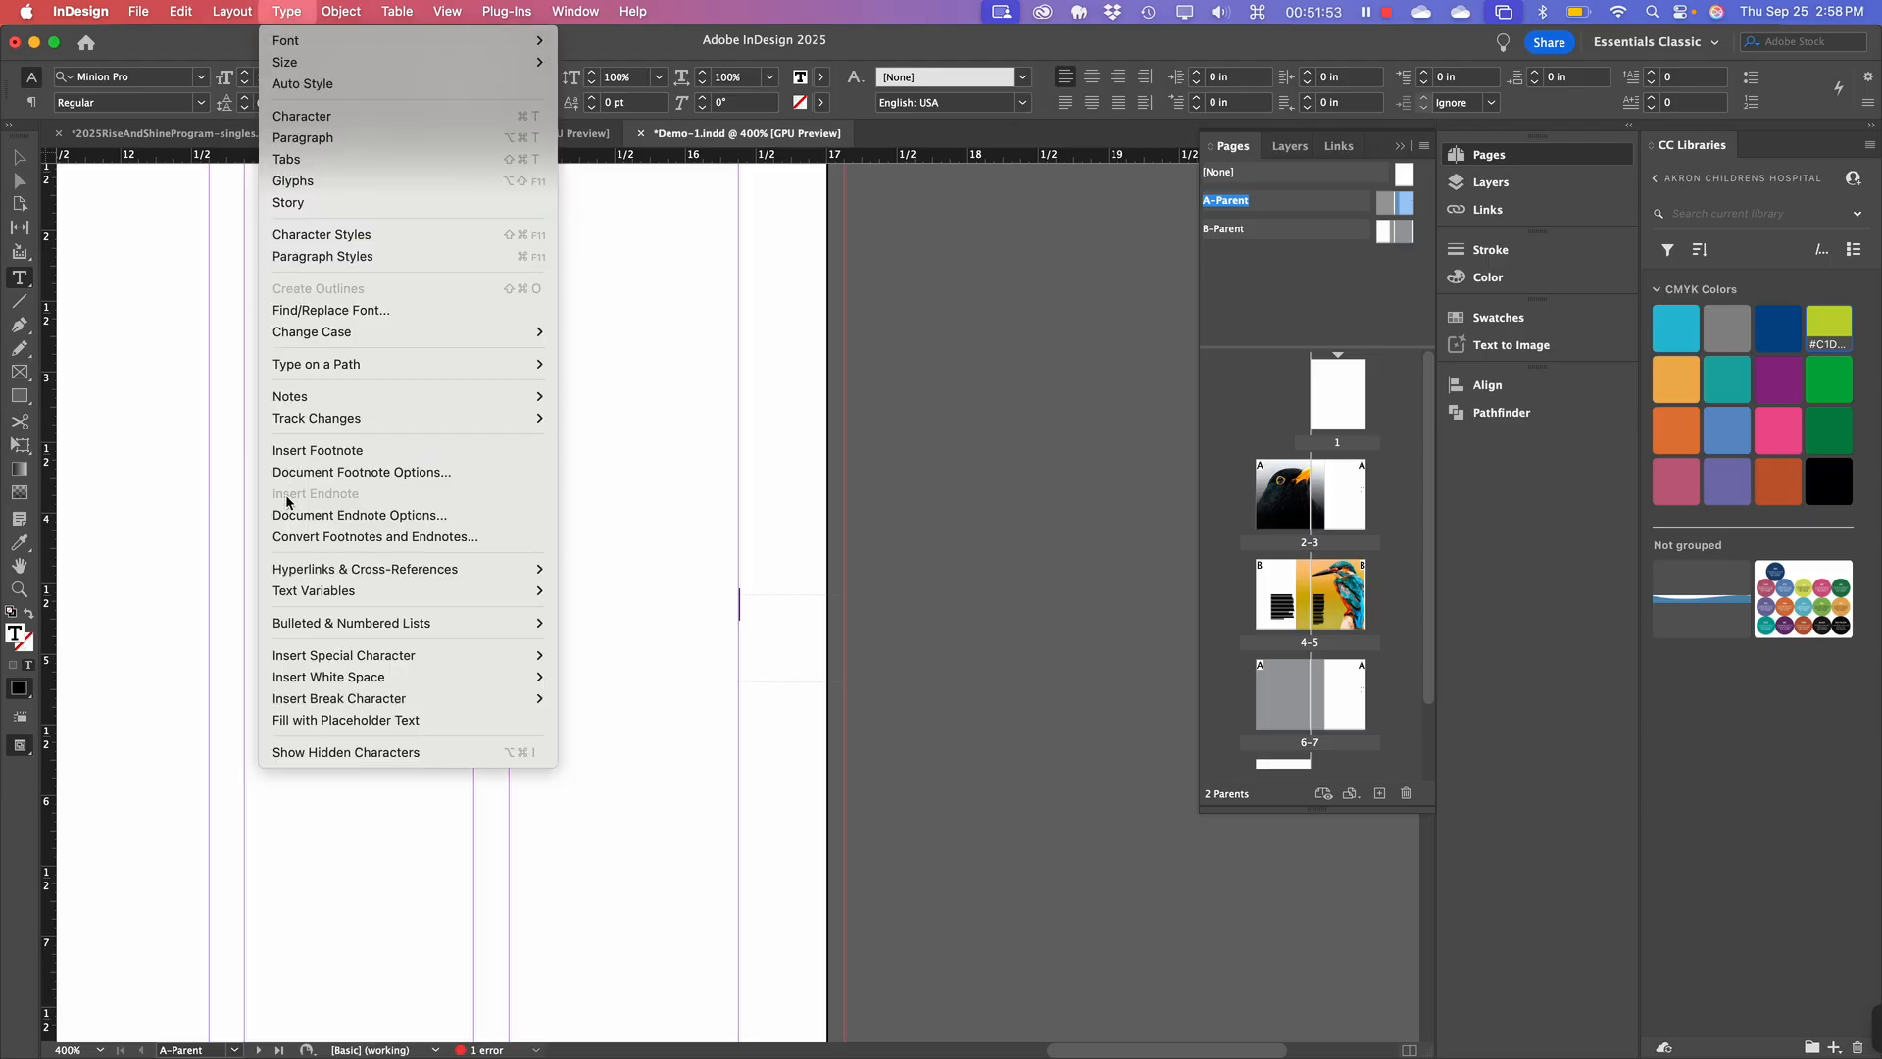
pyautogui.moveTo(294, 663)
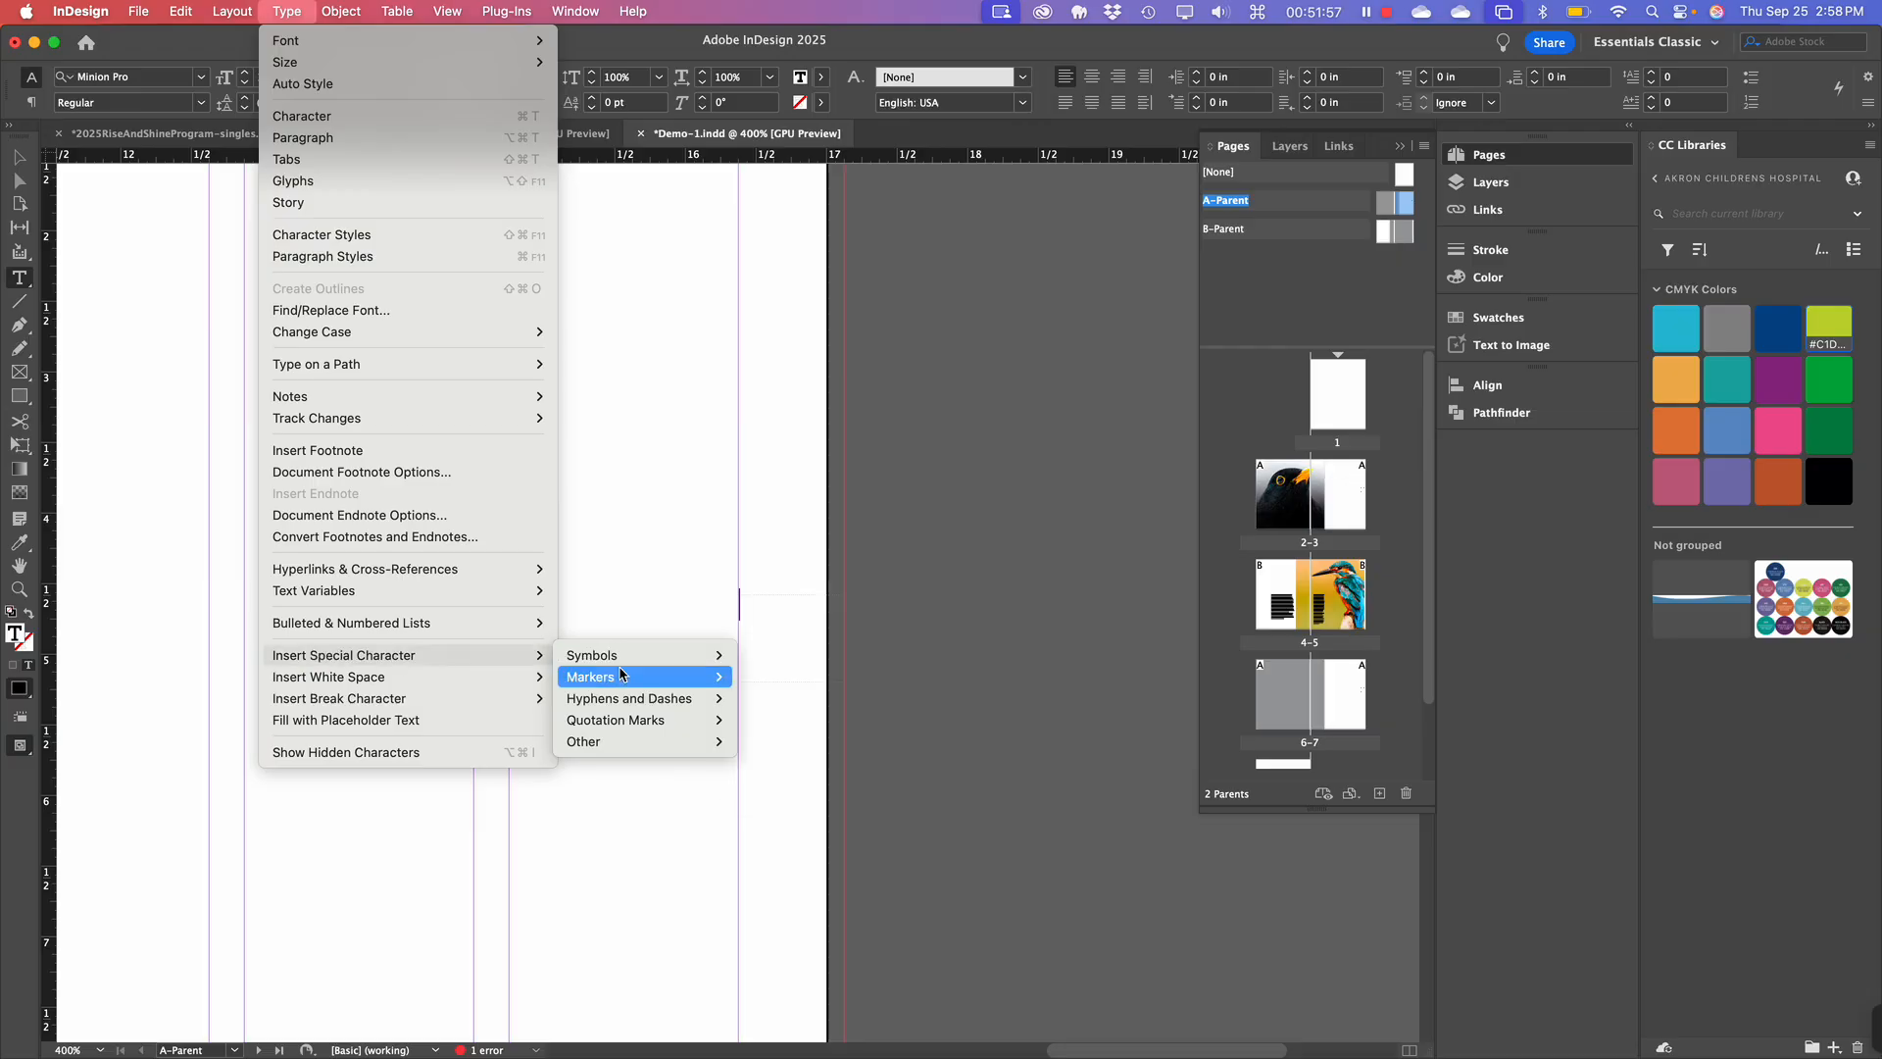
pyautogui.moveTo(621, 675)
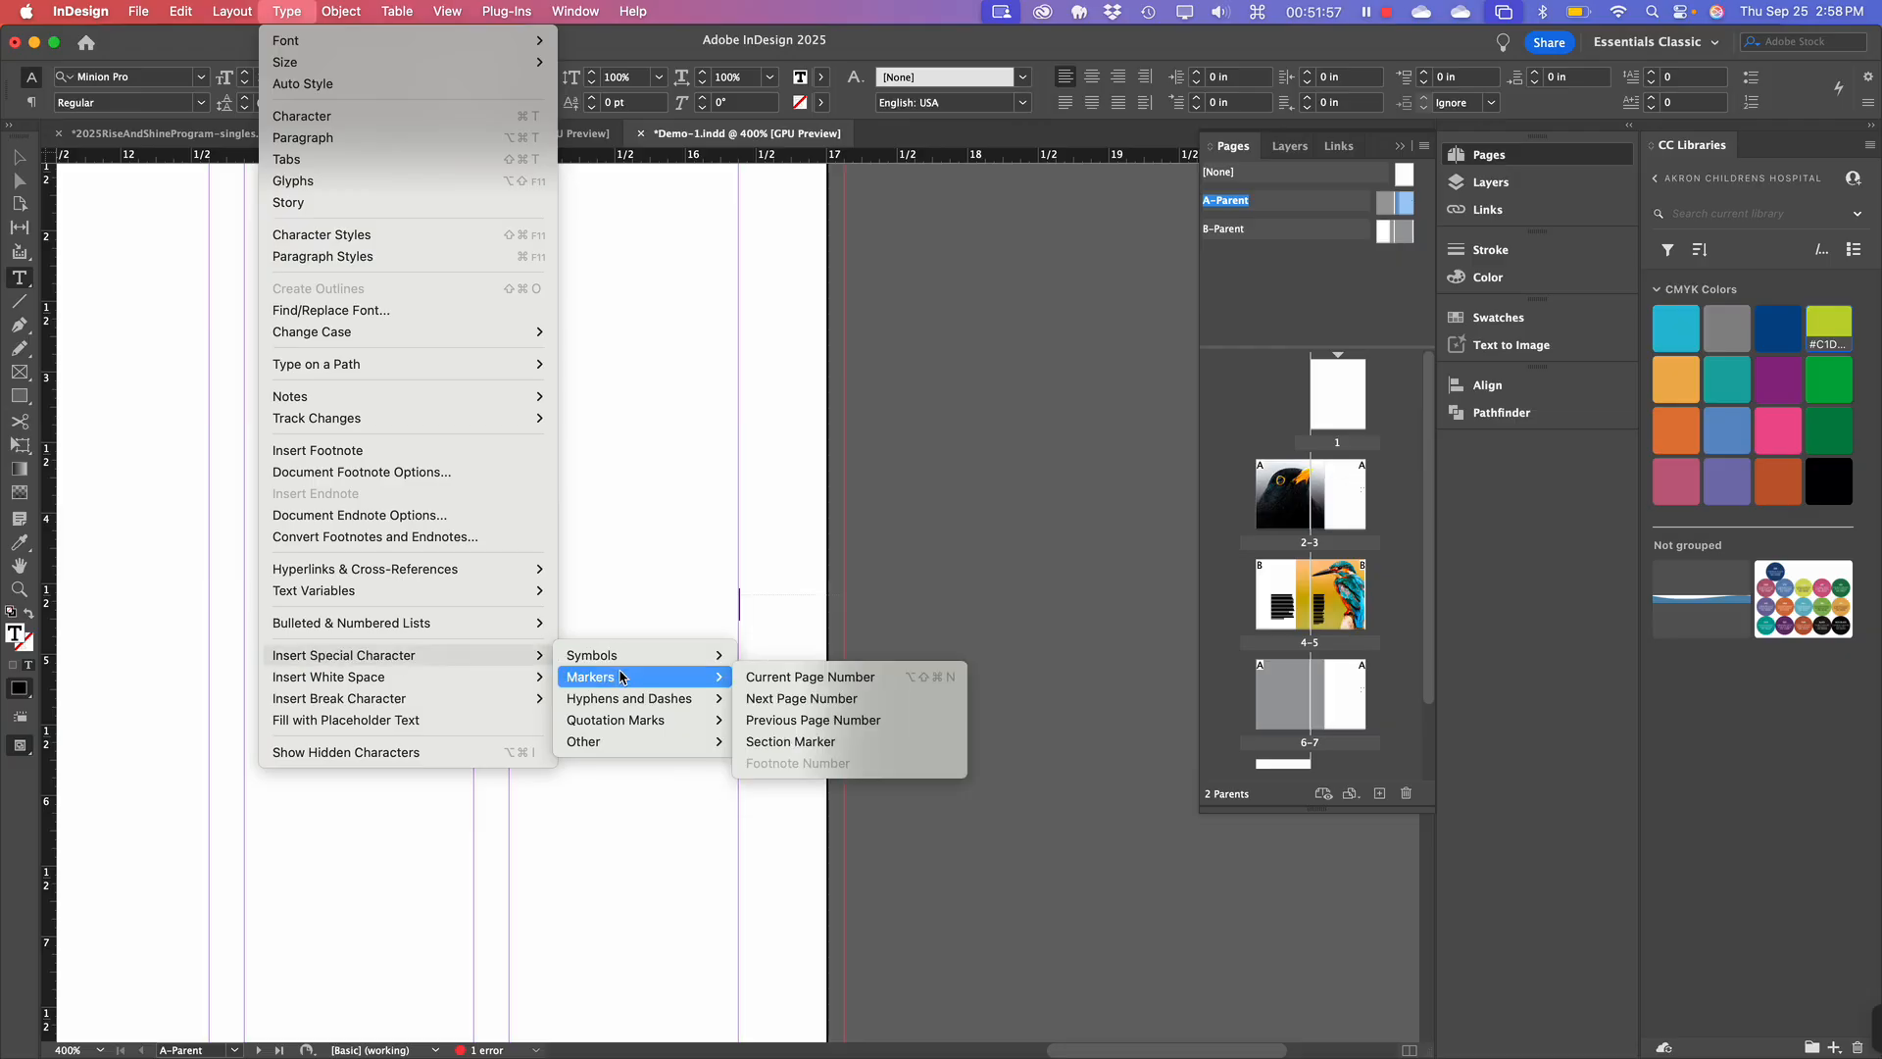
pyautogui.click(802, 679)
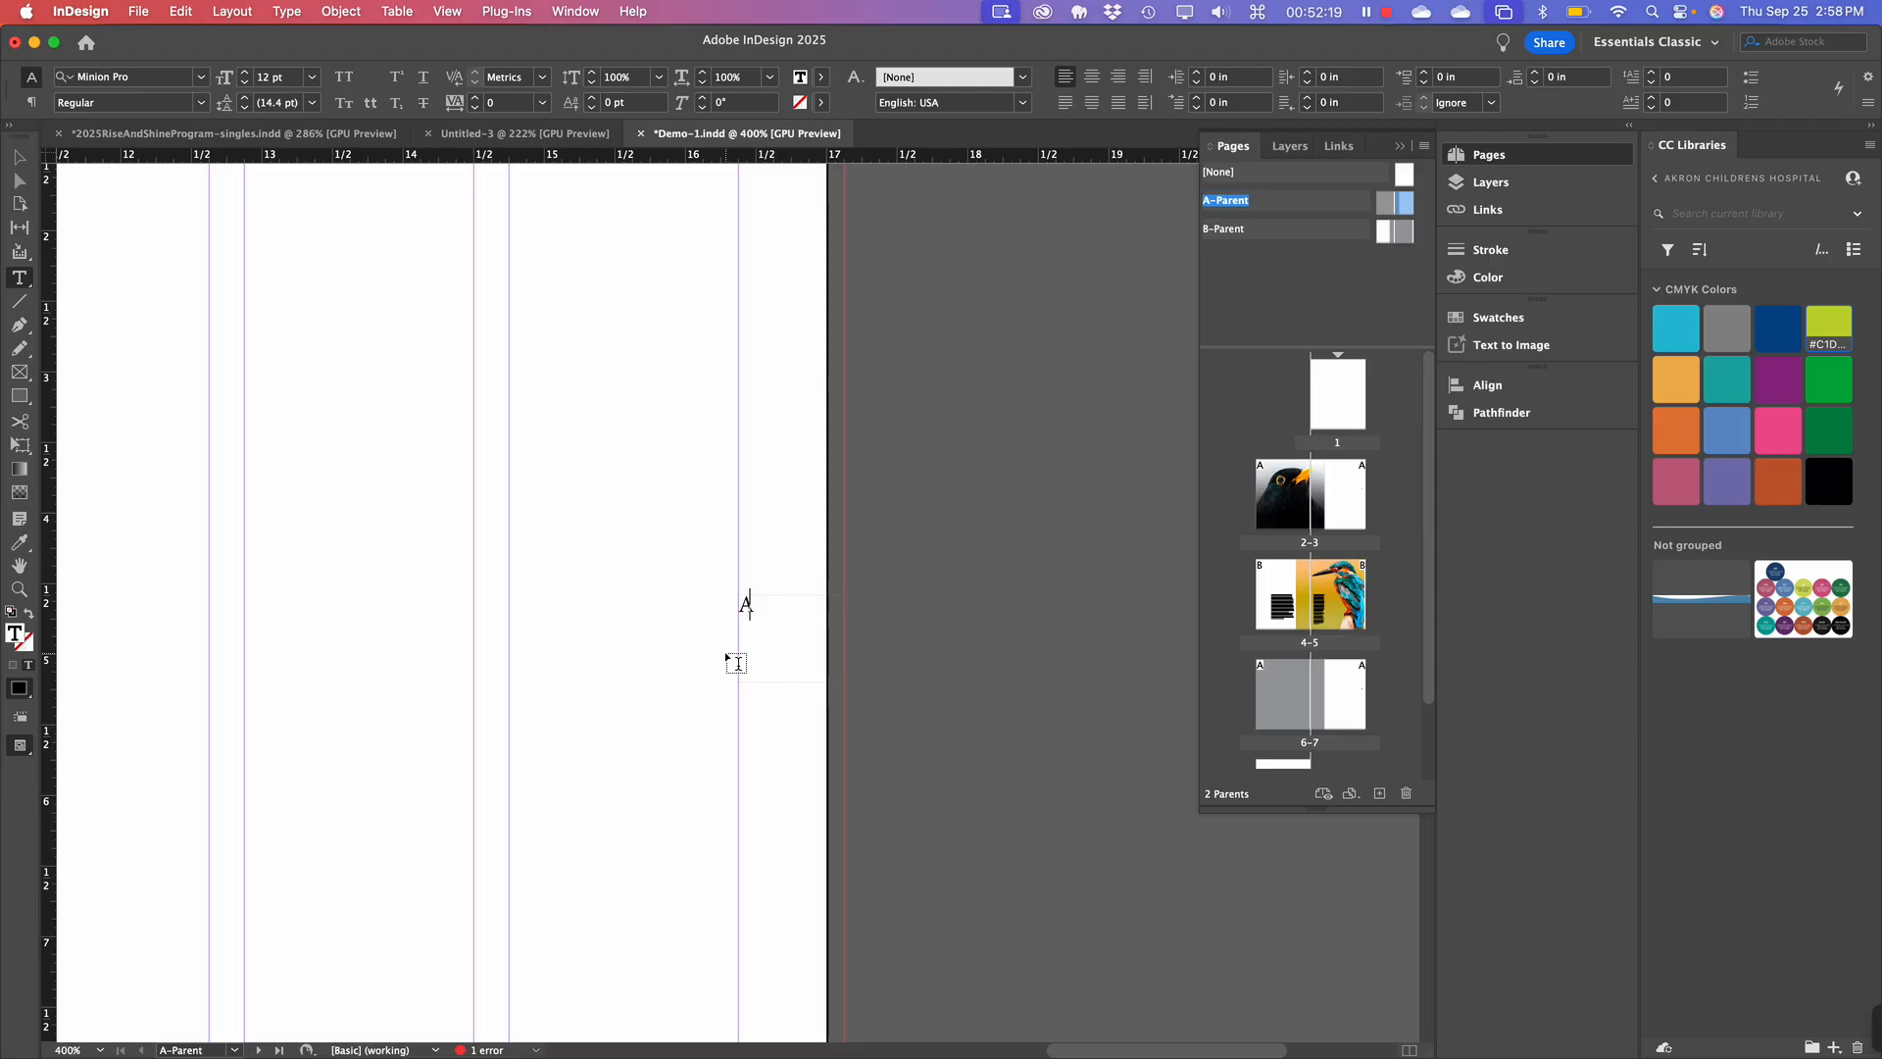
# Fill the page-number frame with [Black] from the Swatches panel.
pyautogui.scroll(-3, 737, 664)
pyautogui.hscroll(-1, 737, 664)
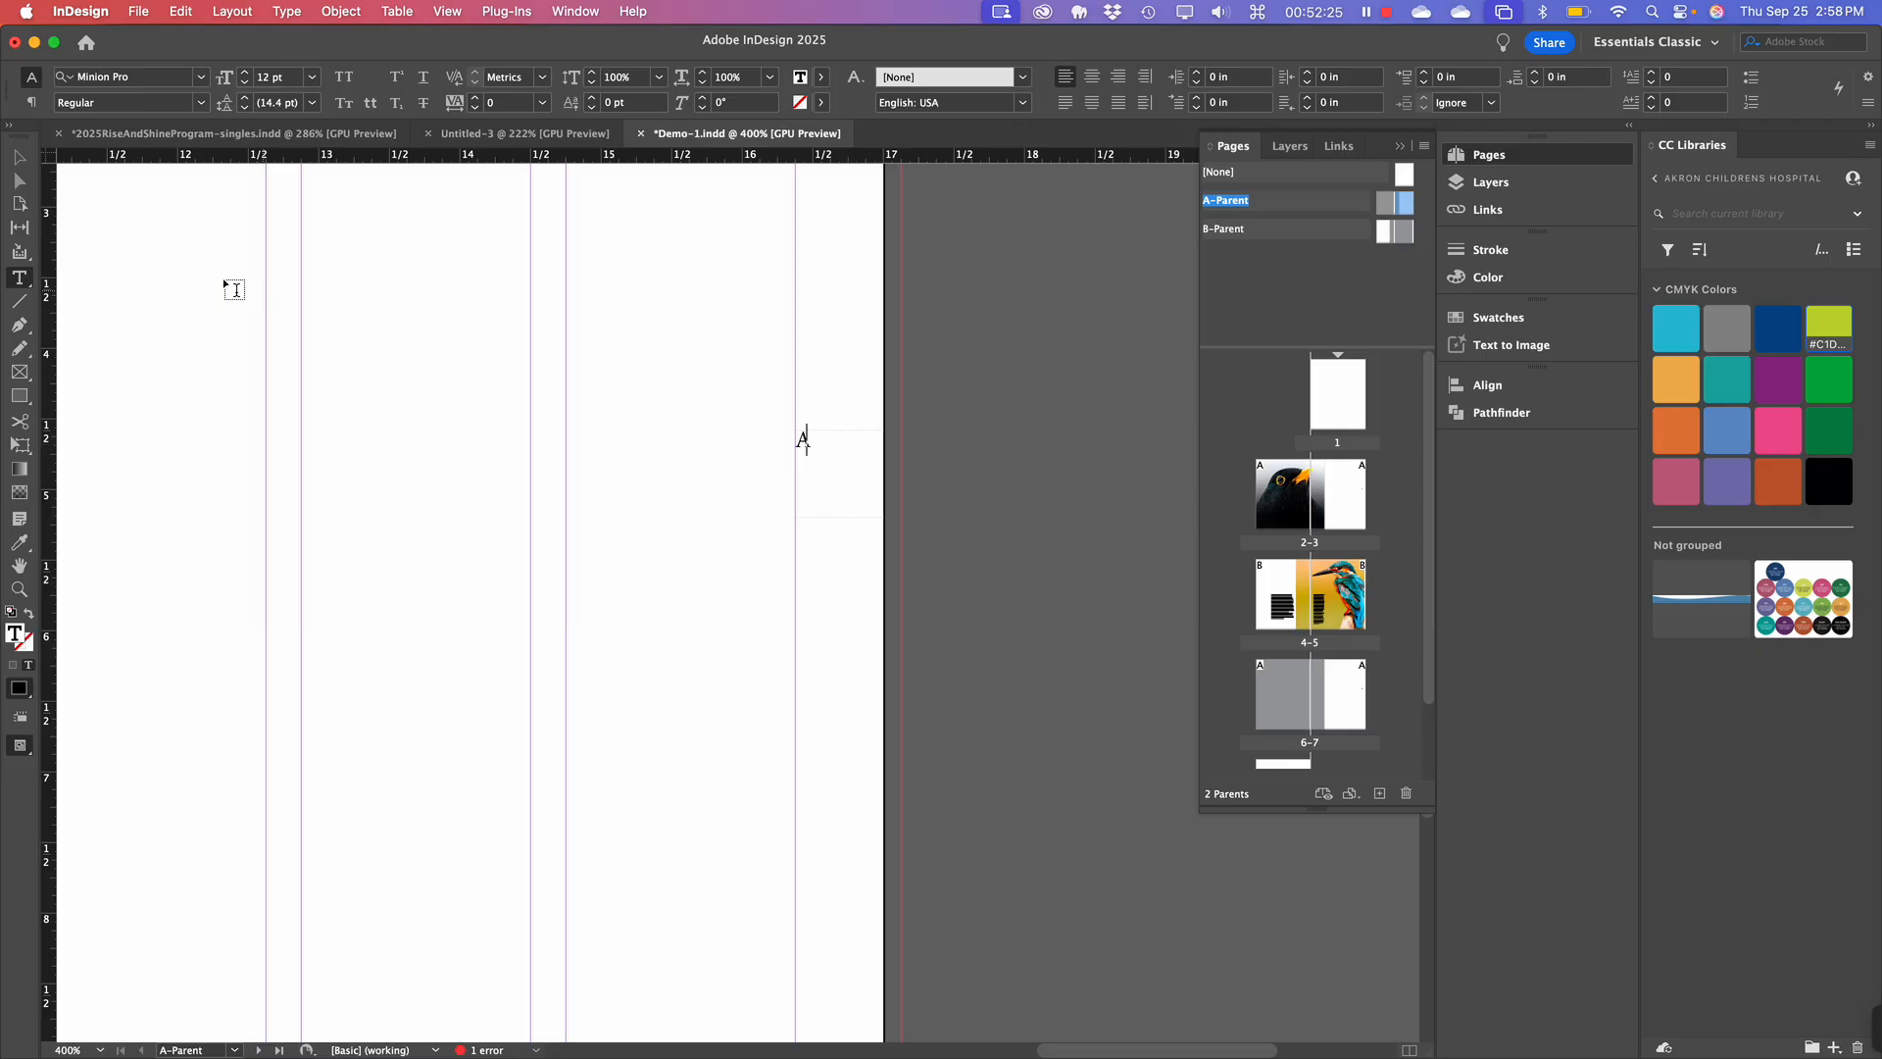
pyautogui.click(20, 159)
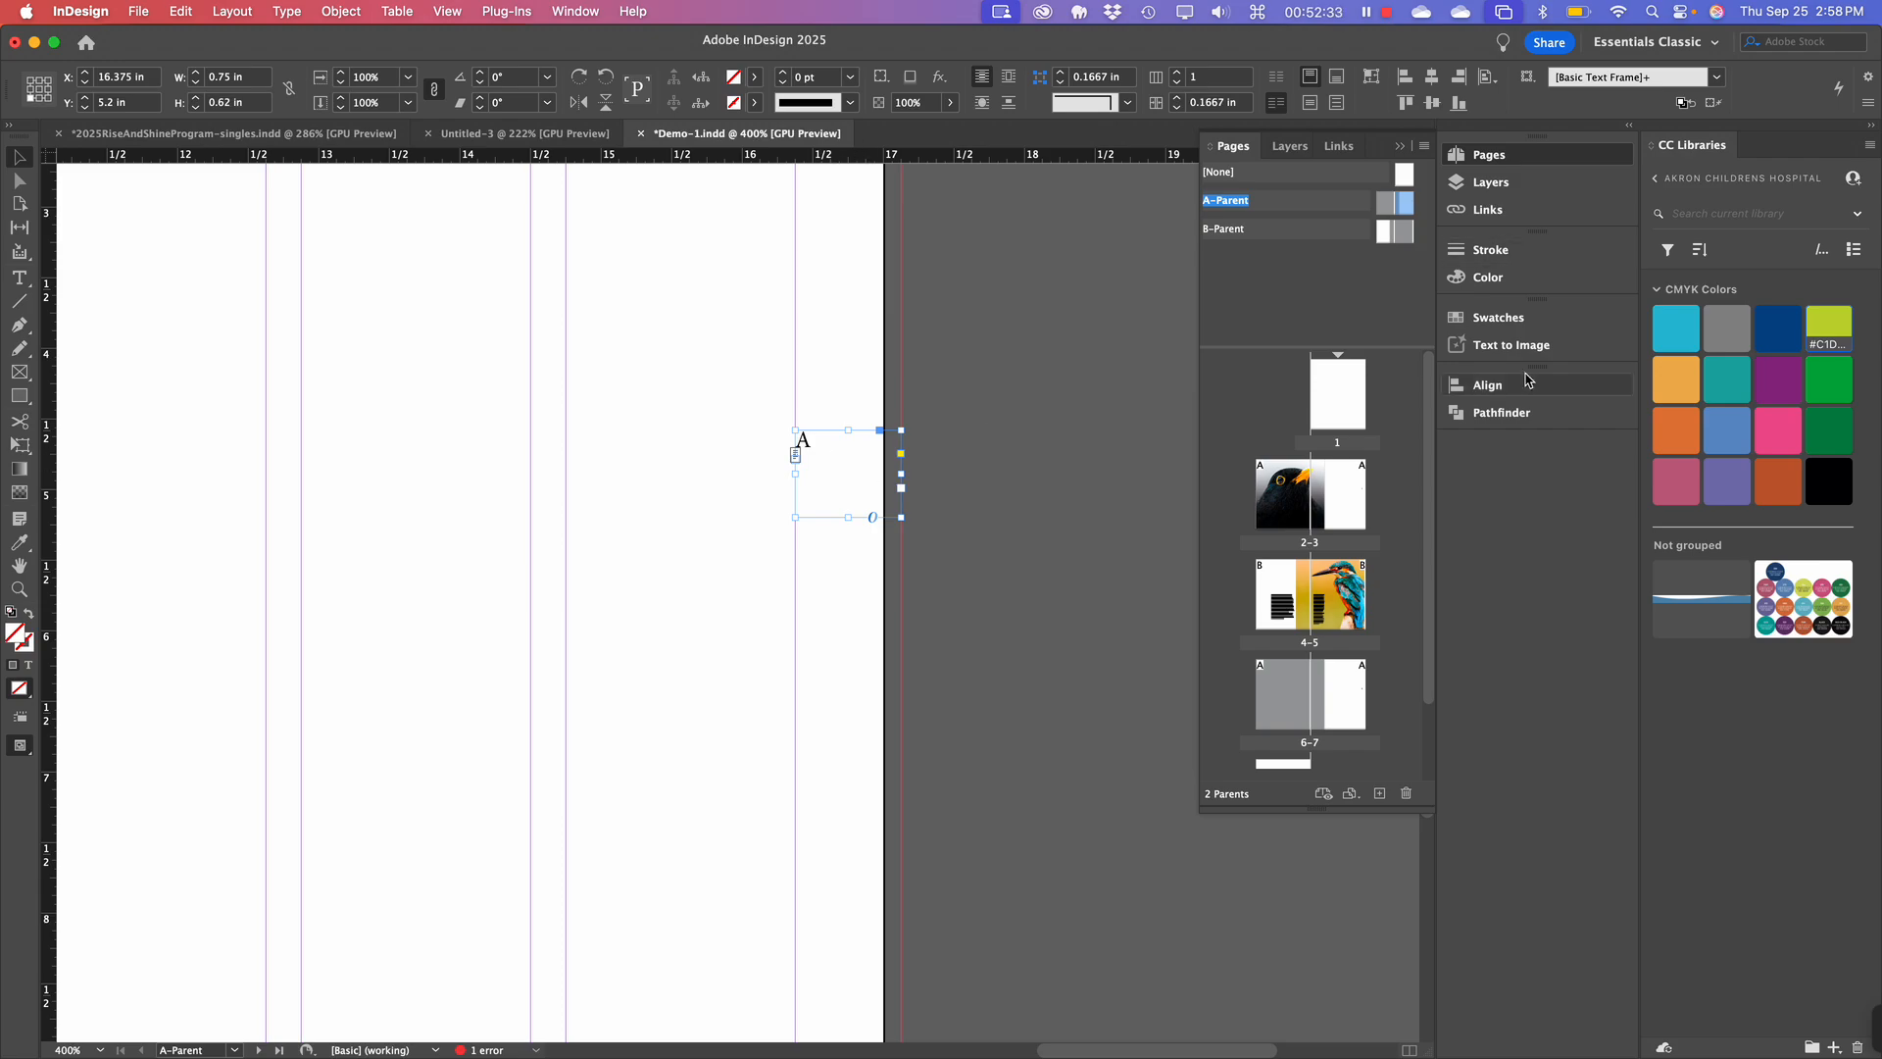
pyautogui.click(1492, 317)
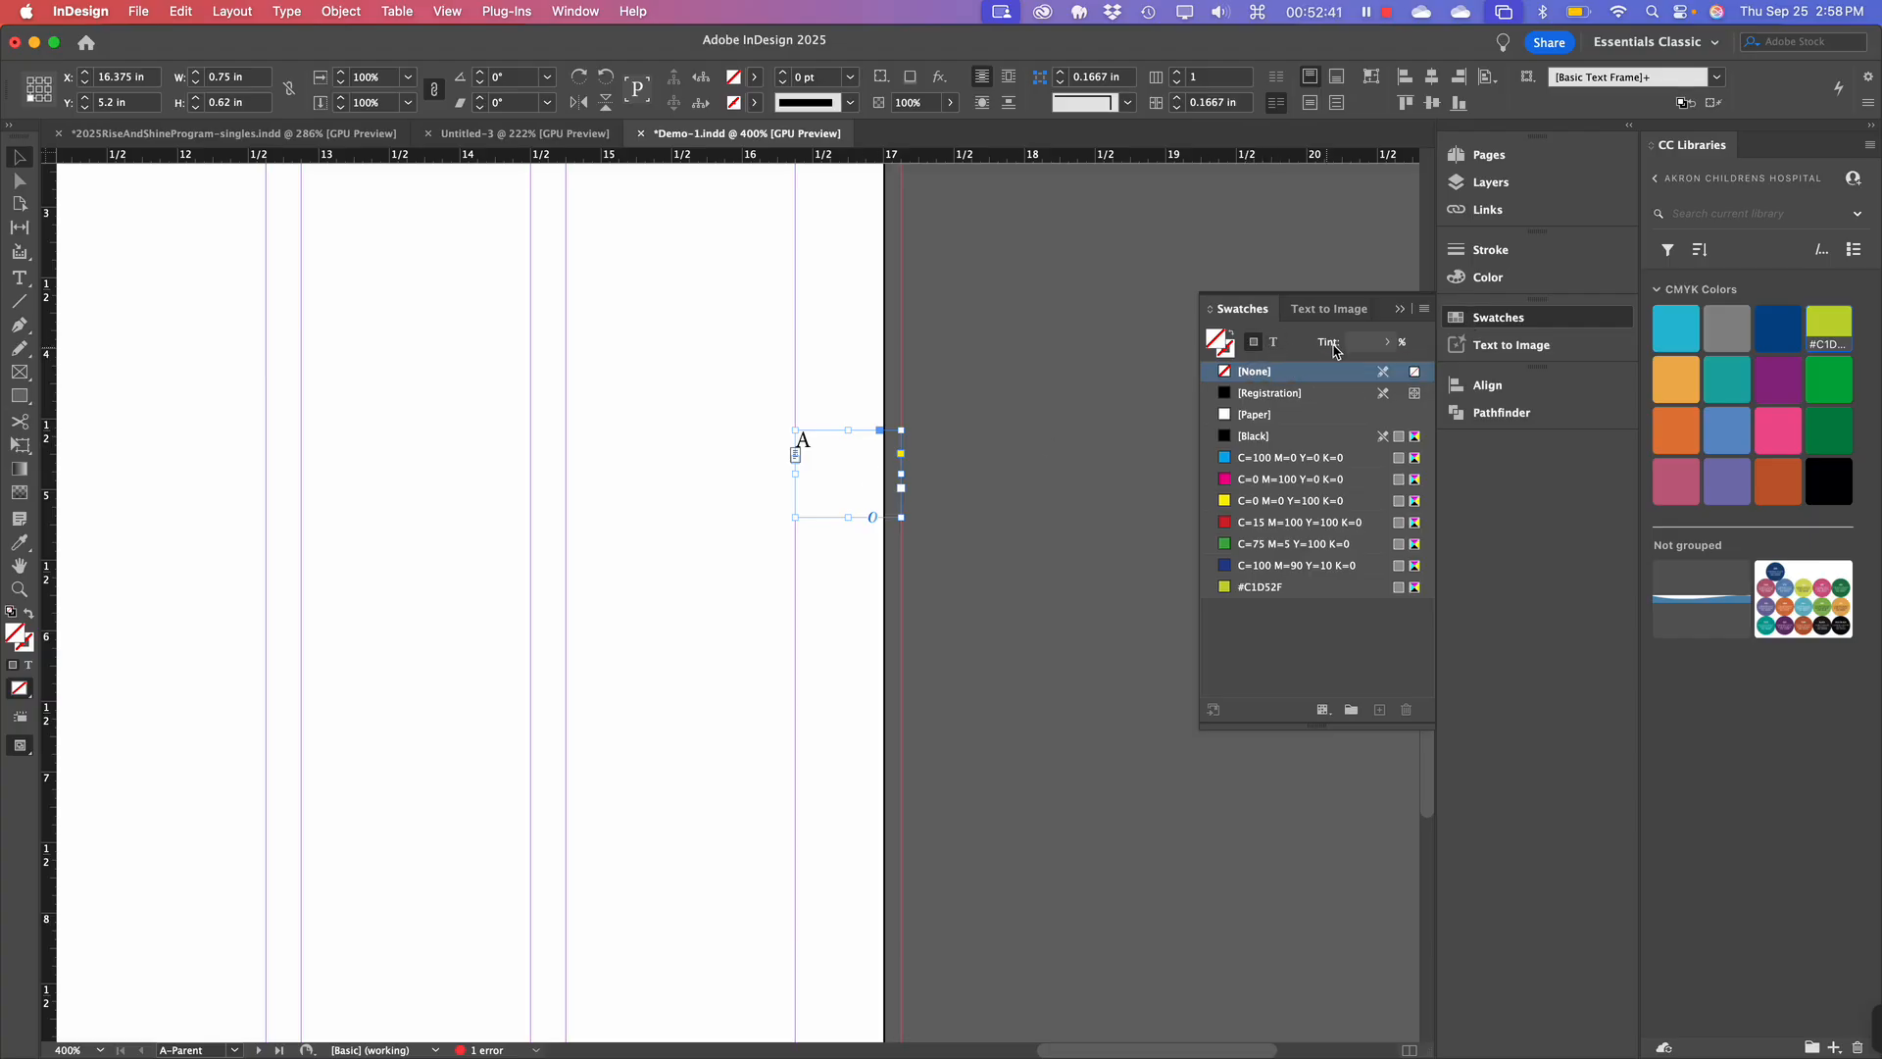
pyautogui.click(1254, 342)
pyautogui.click(1251, 437)
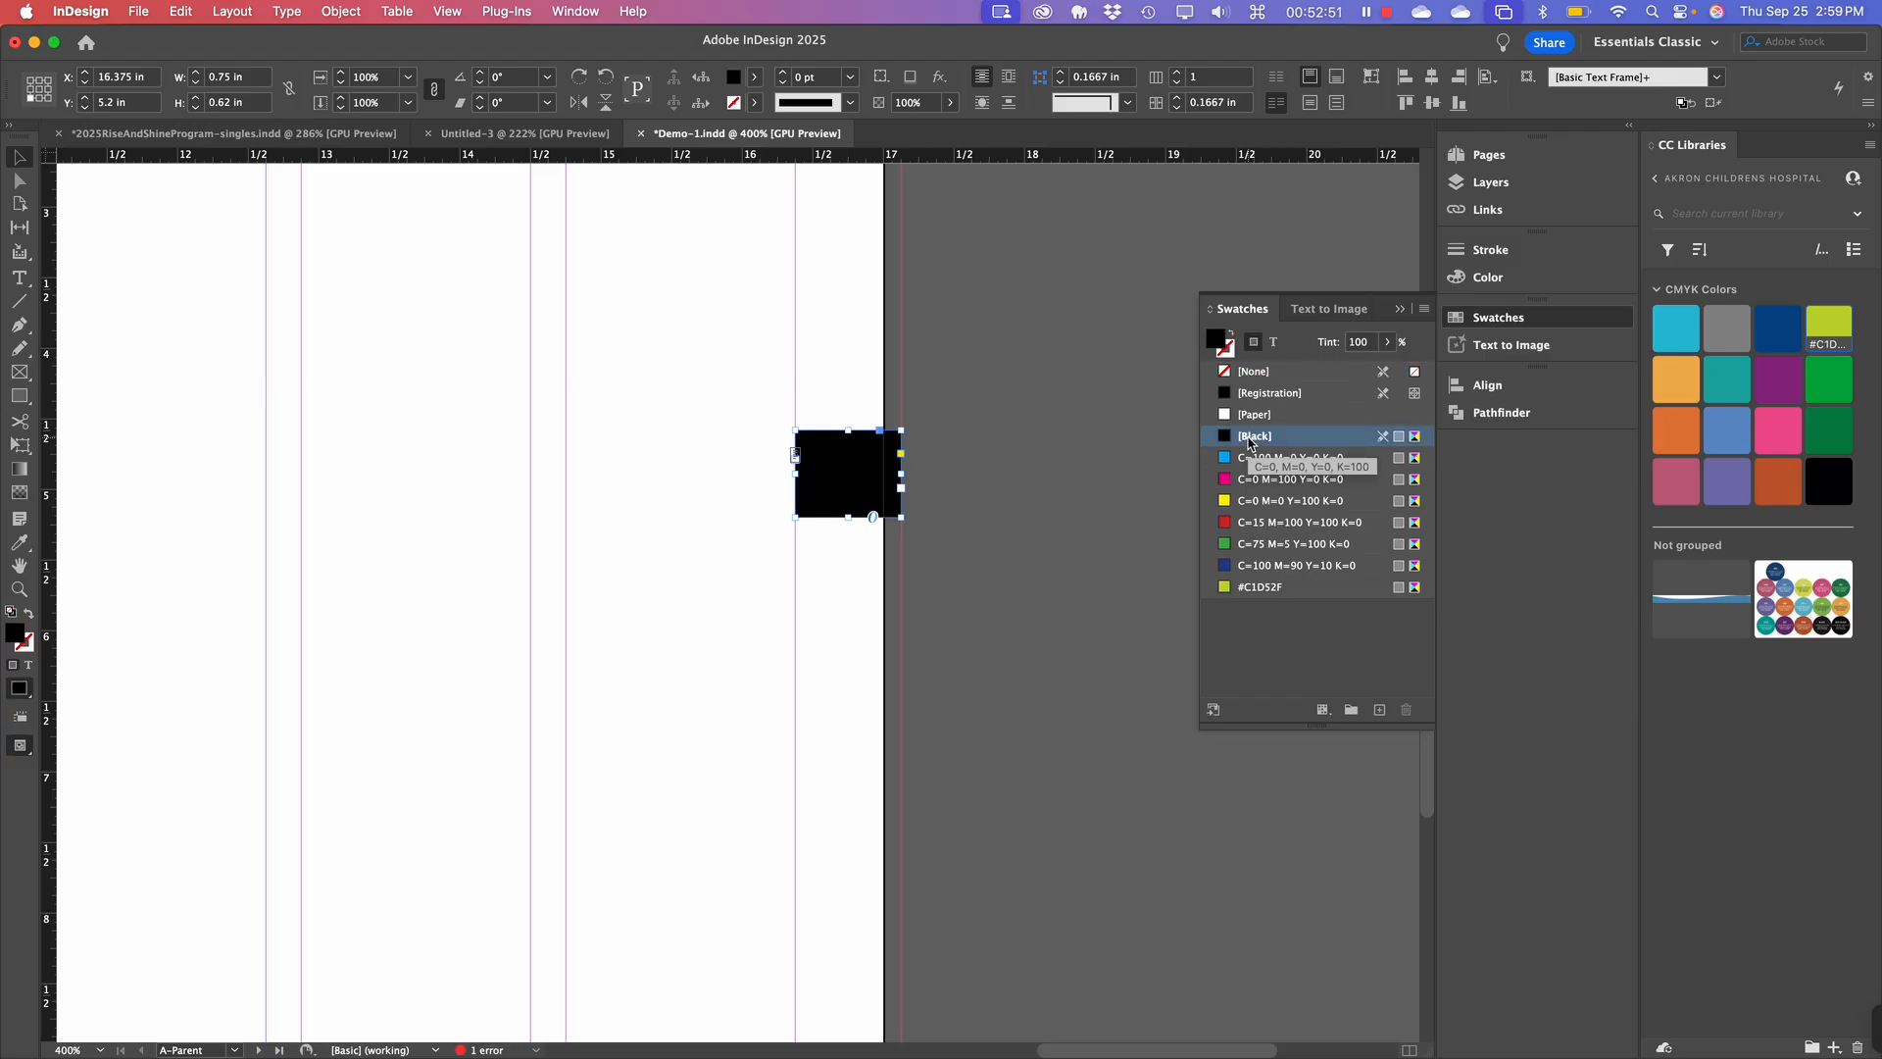
# Colour the A marker text [Paper] so it shows white on the black fill.
pyautogui.click(1274, 344)
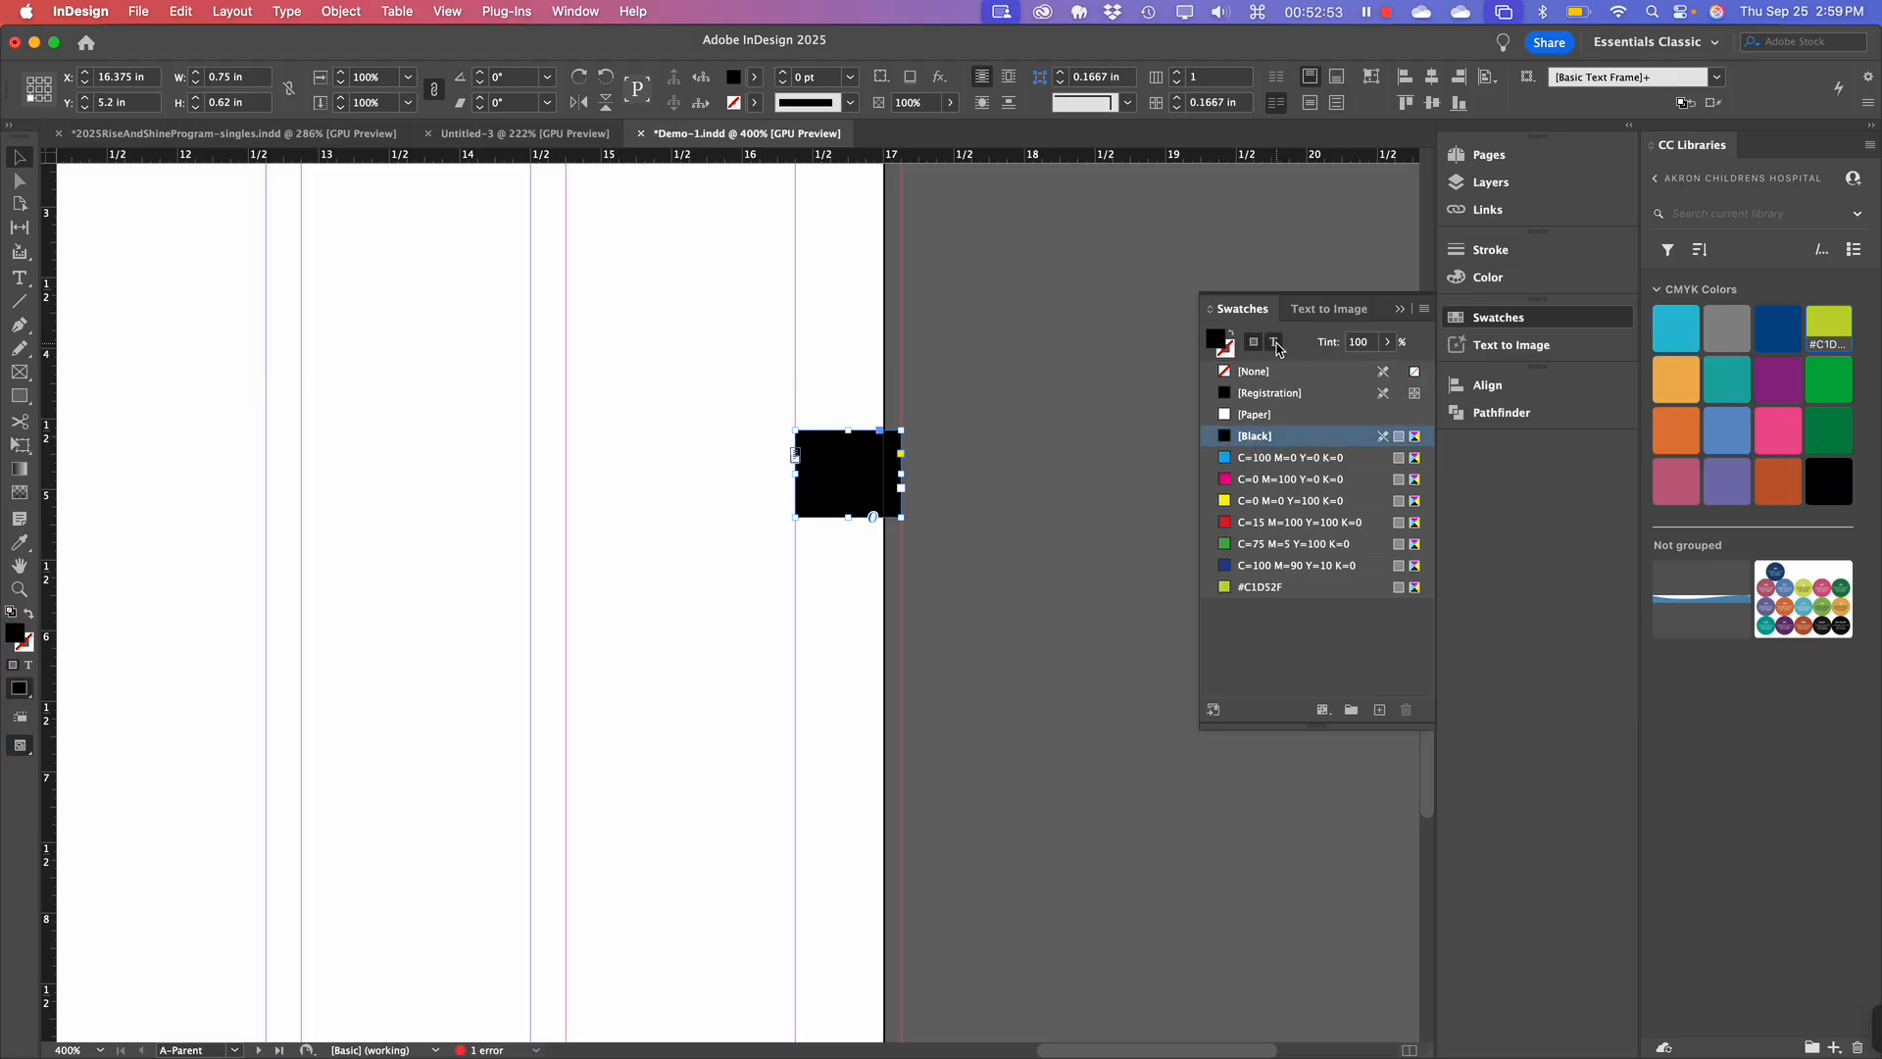
pyautogui.click(1226, 418)
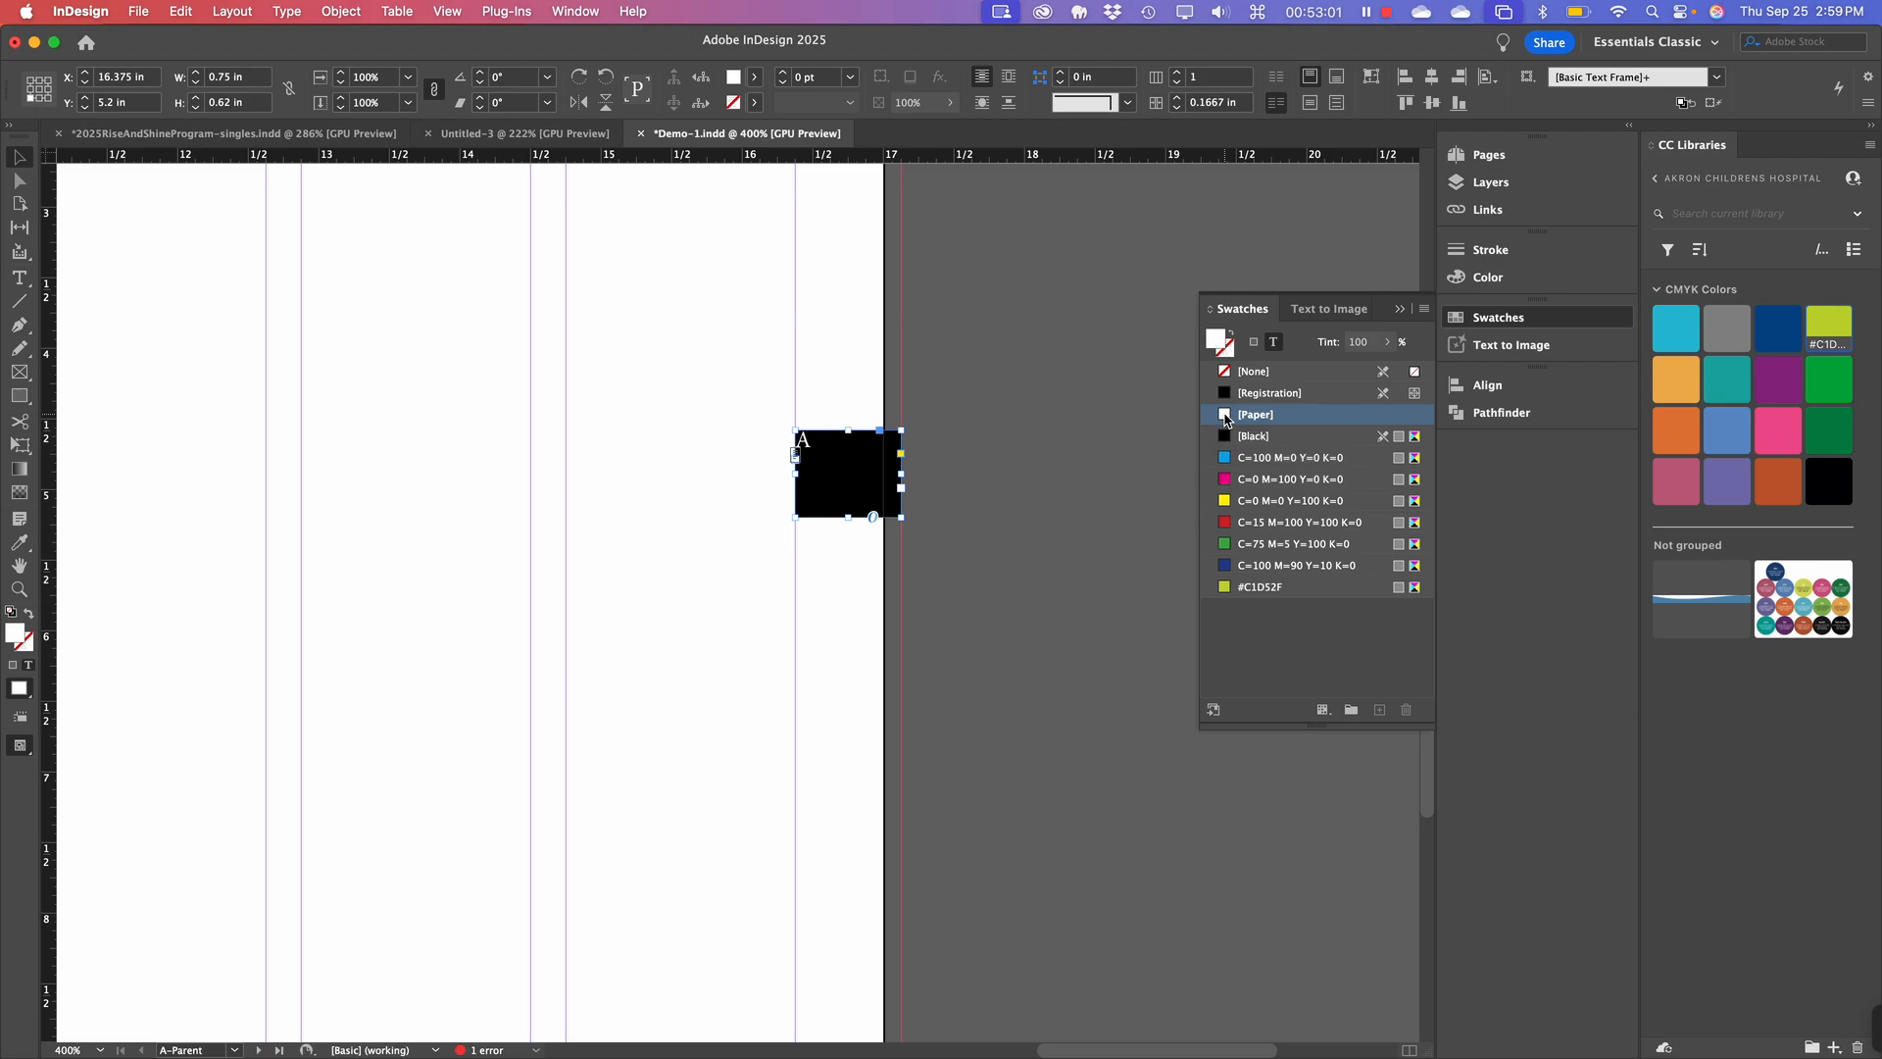
pyautogui.moveTo(1225, 420); pyautogui.dragTo(826, 482)
# Reduce the A page-number marker from 12 pt to 10 pt.
pyautogui.doubleClick(829, 453)
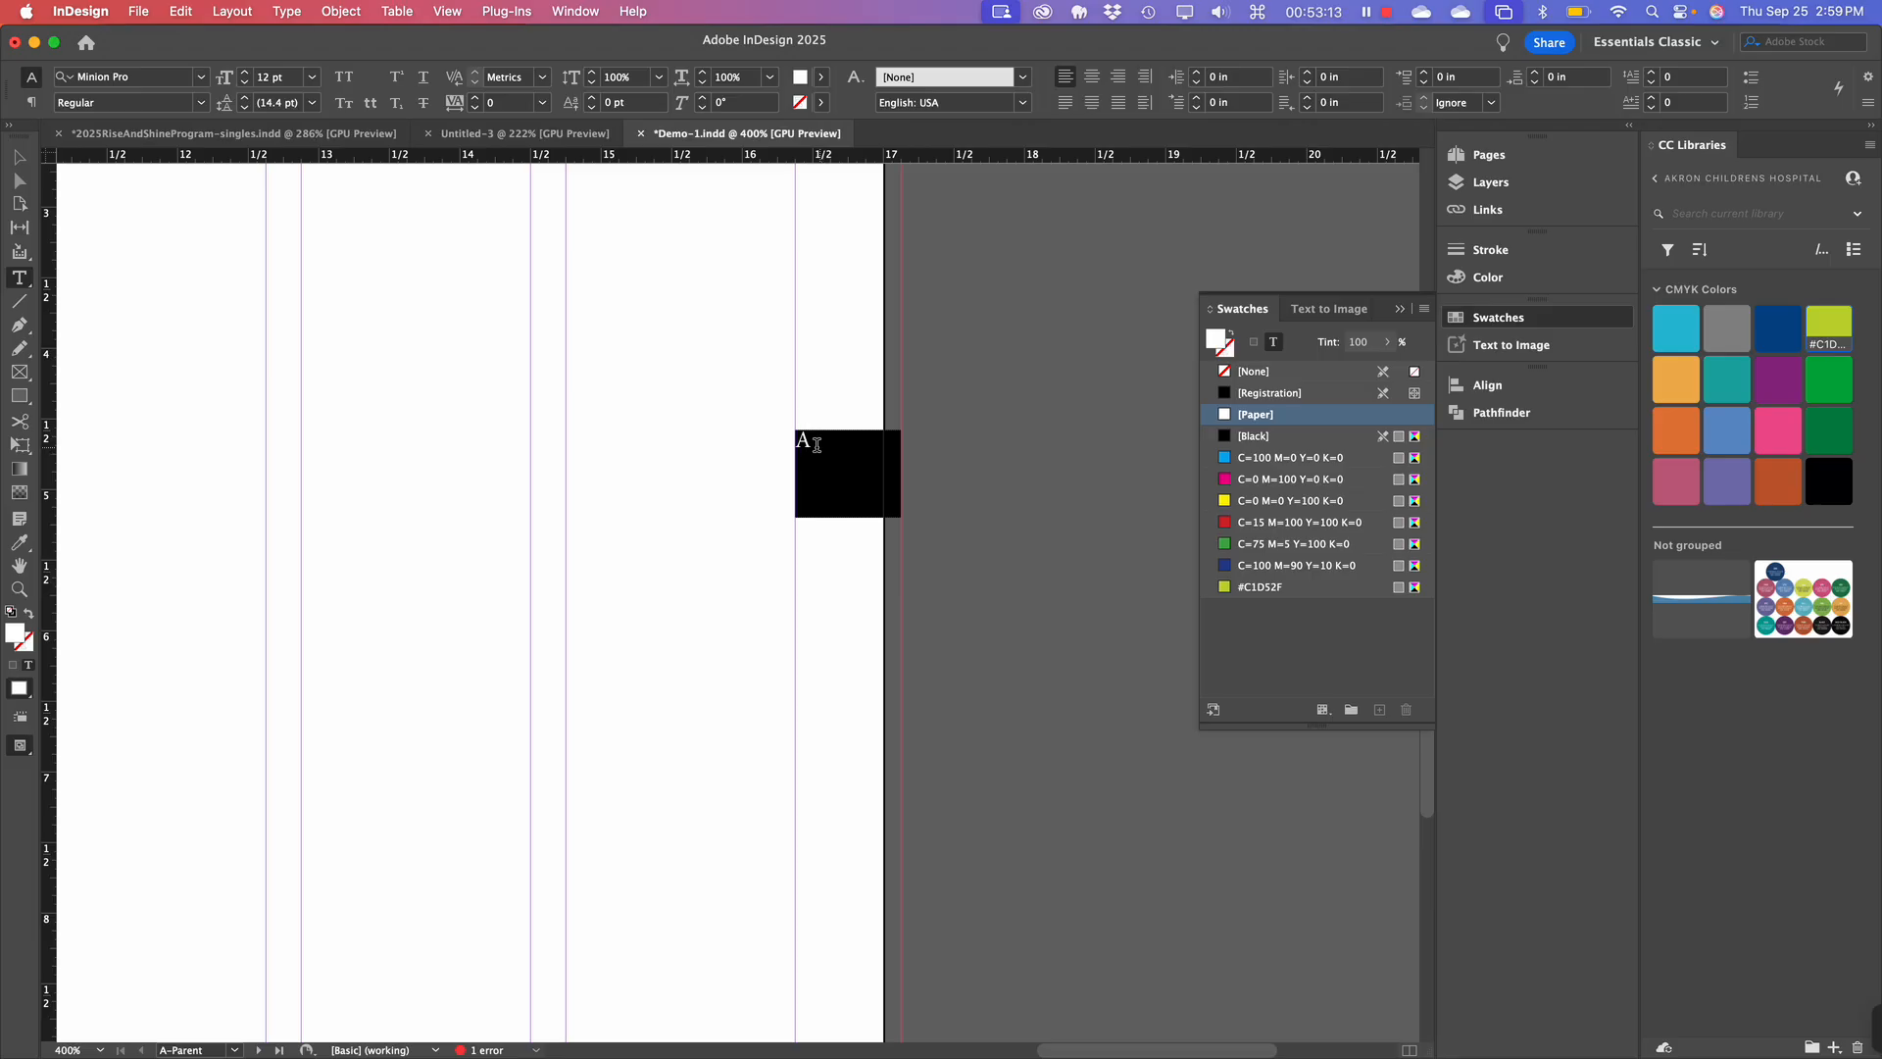
pyautogui.moveTo(816, 444); pyautogui.dragTo(793, 437)
pyautogui.click(312, 78)
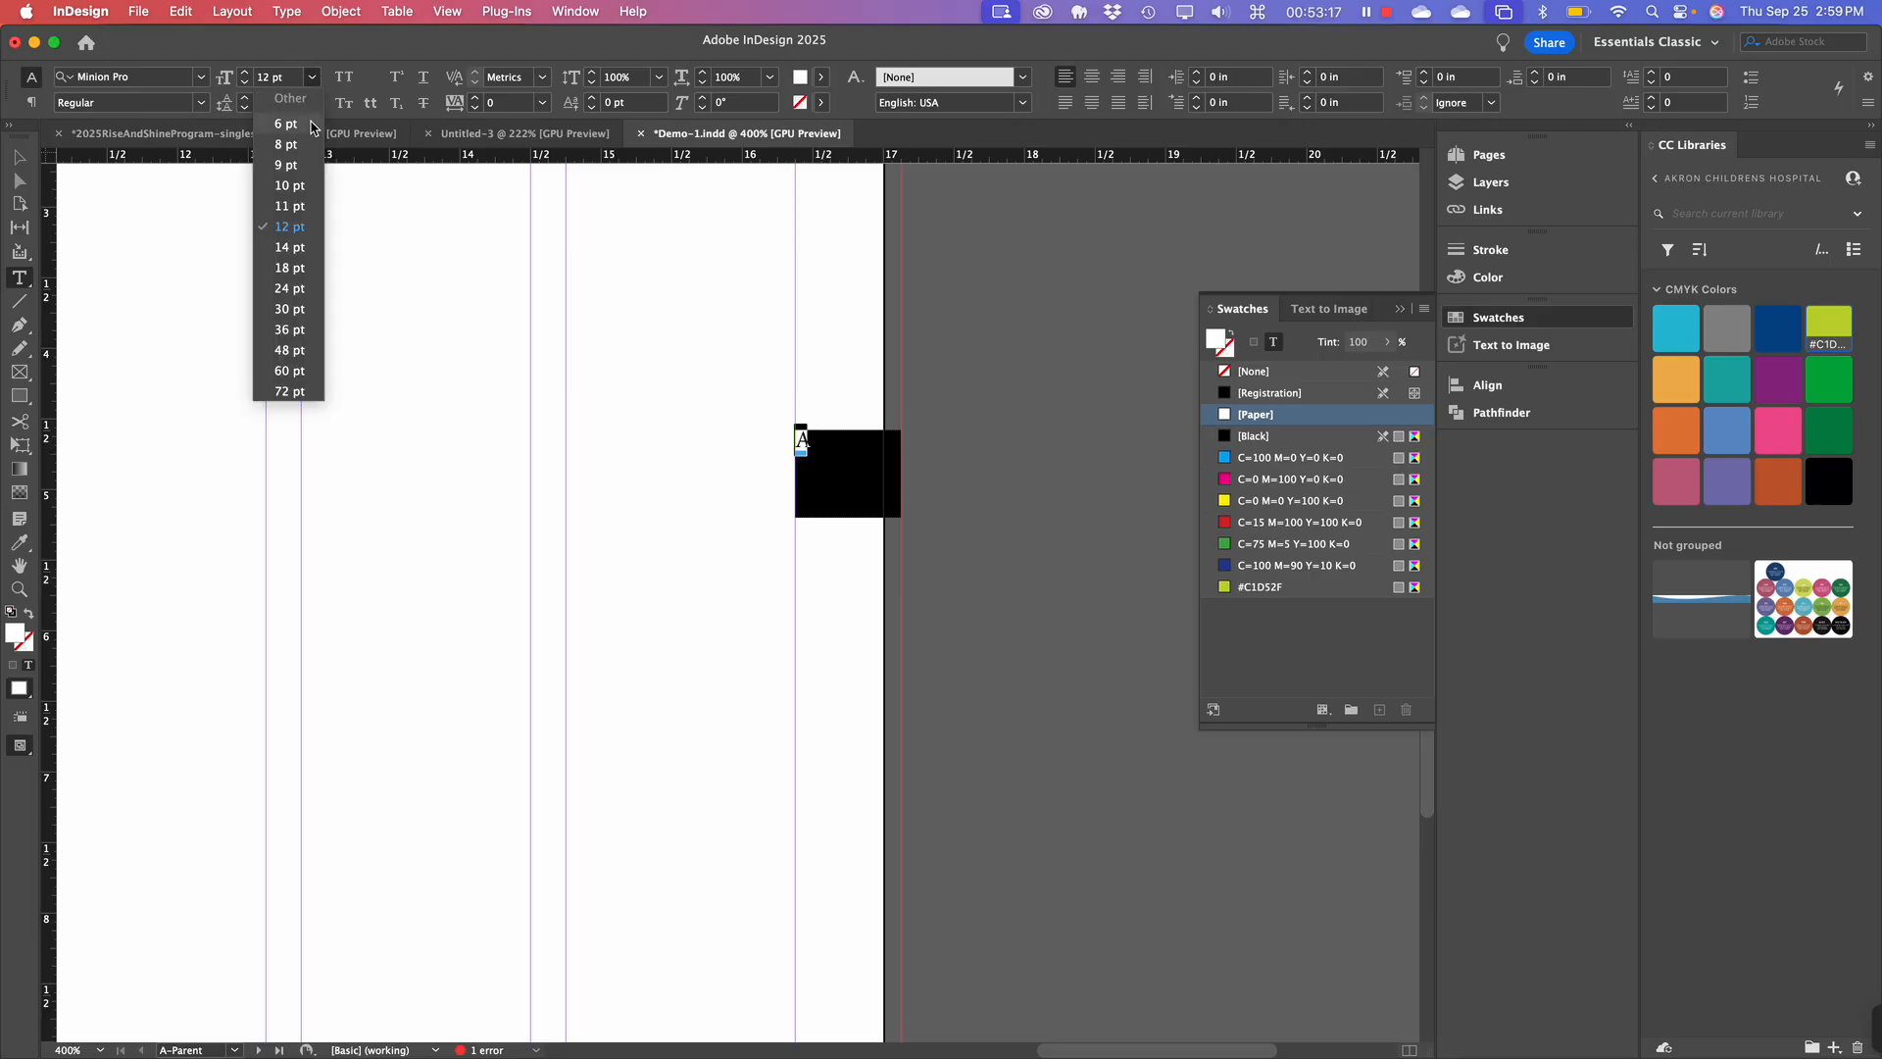
pyautogui.click(294, 186)
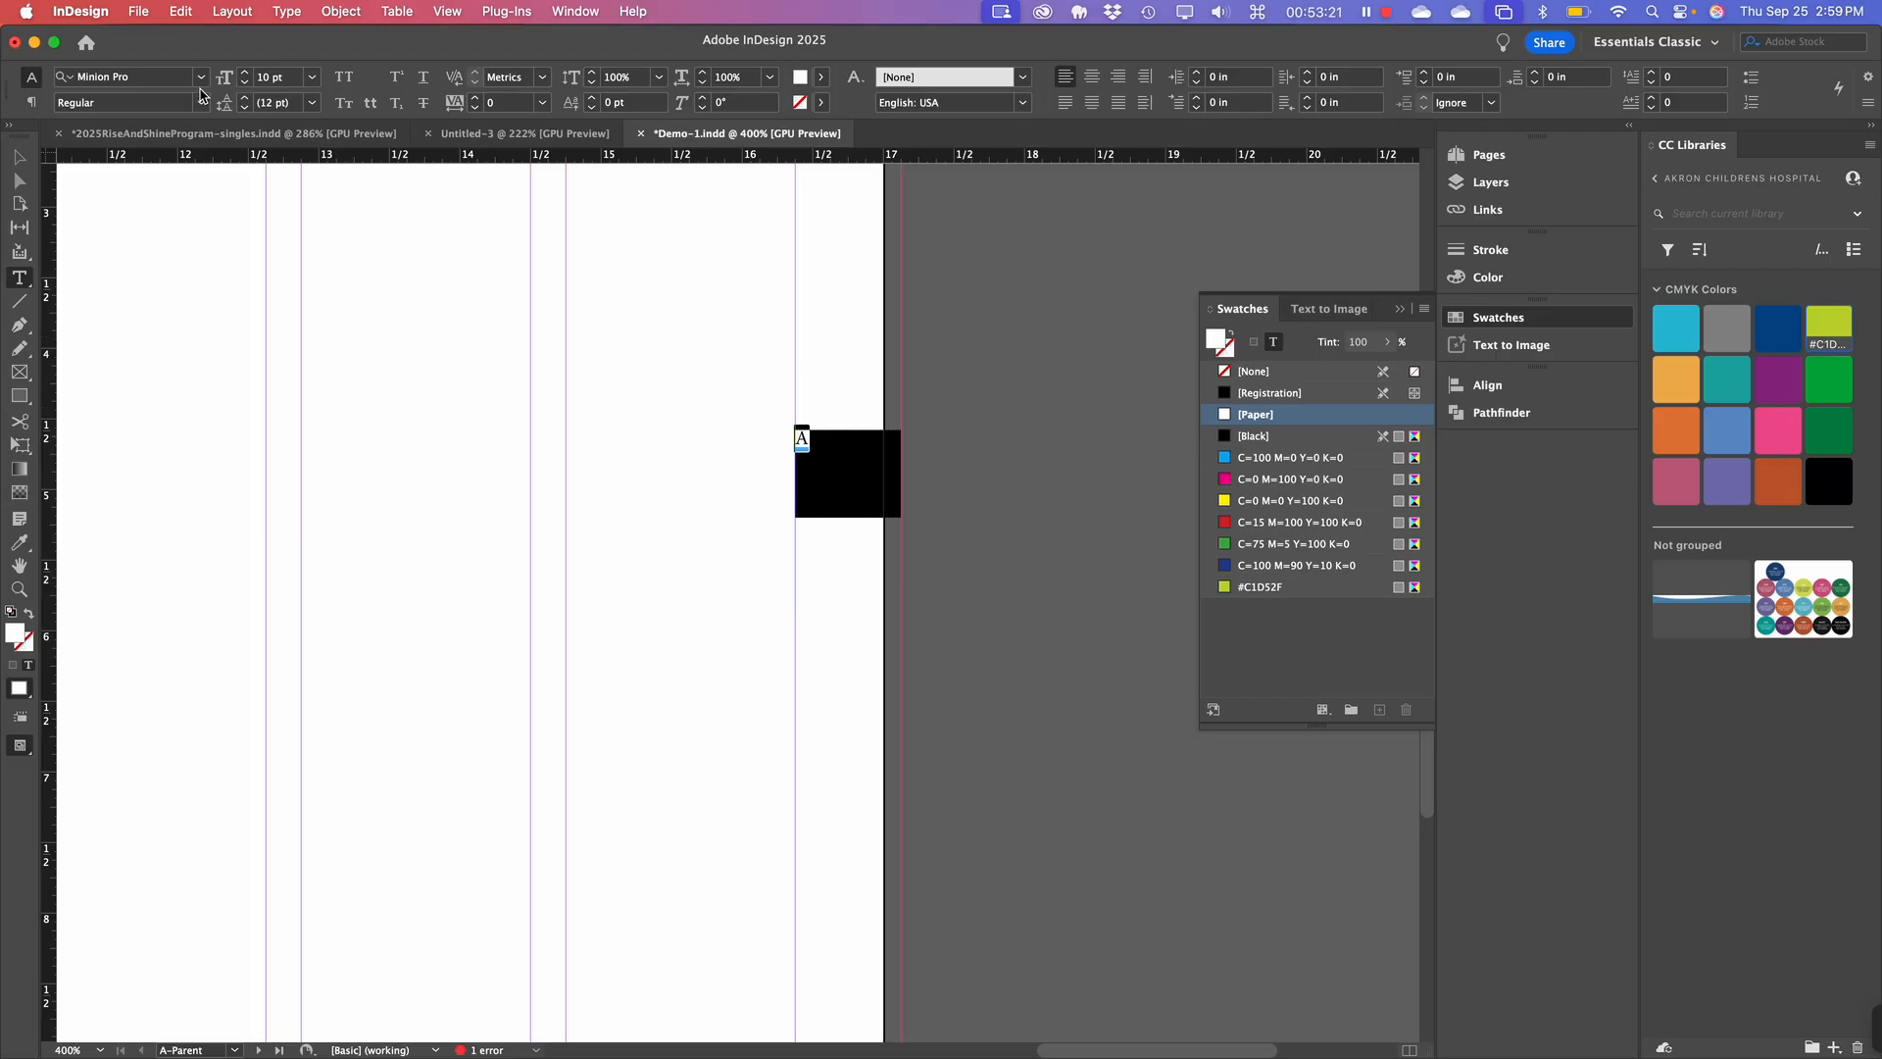
pyautogui.click(855, 473)
# Reselect the whole black text frame with the Selection tool and bring up its context menu.
pyautogui.click(22, 160)
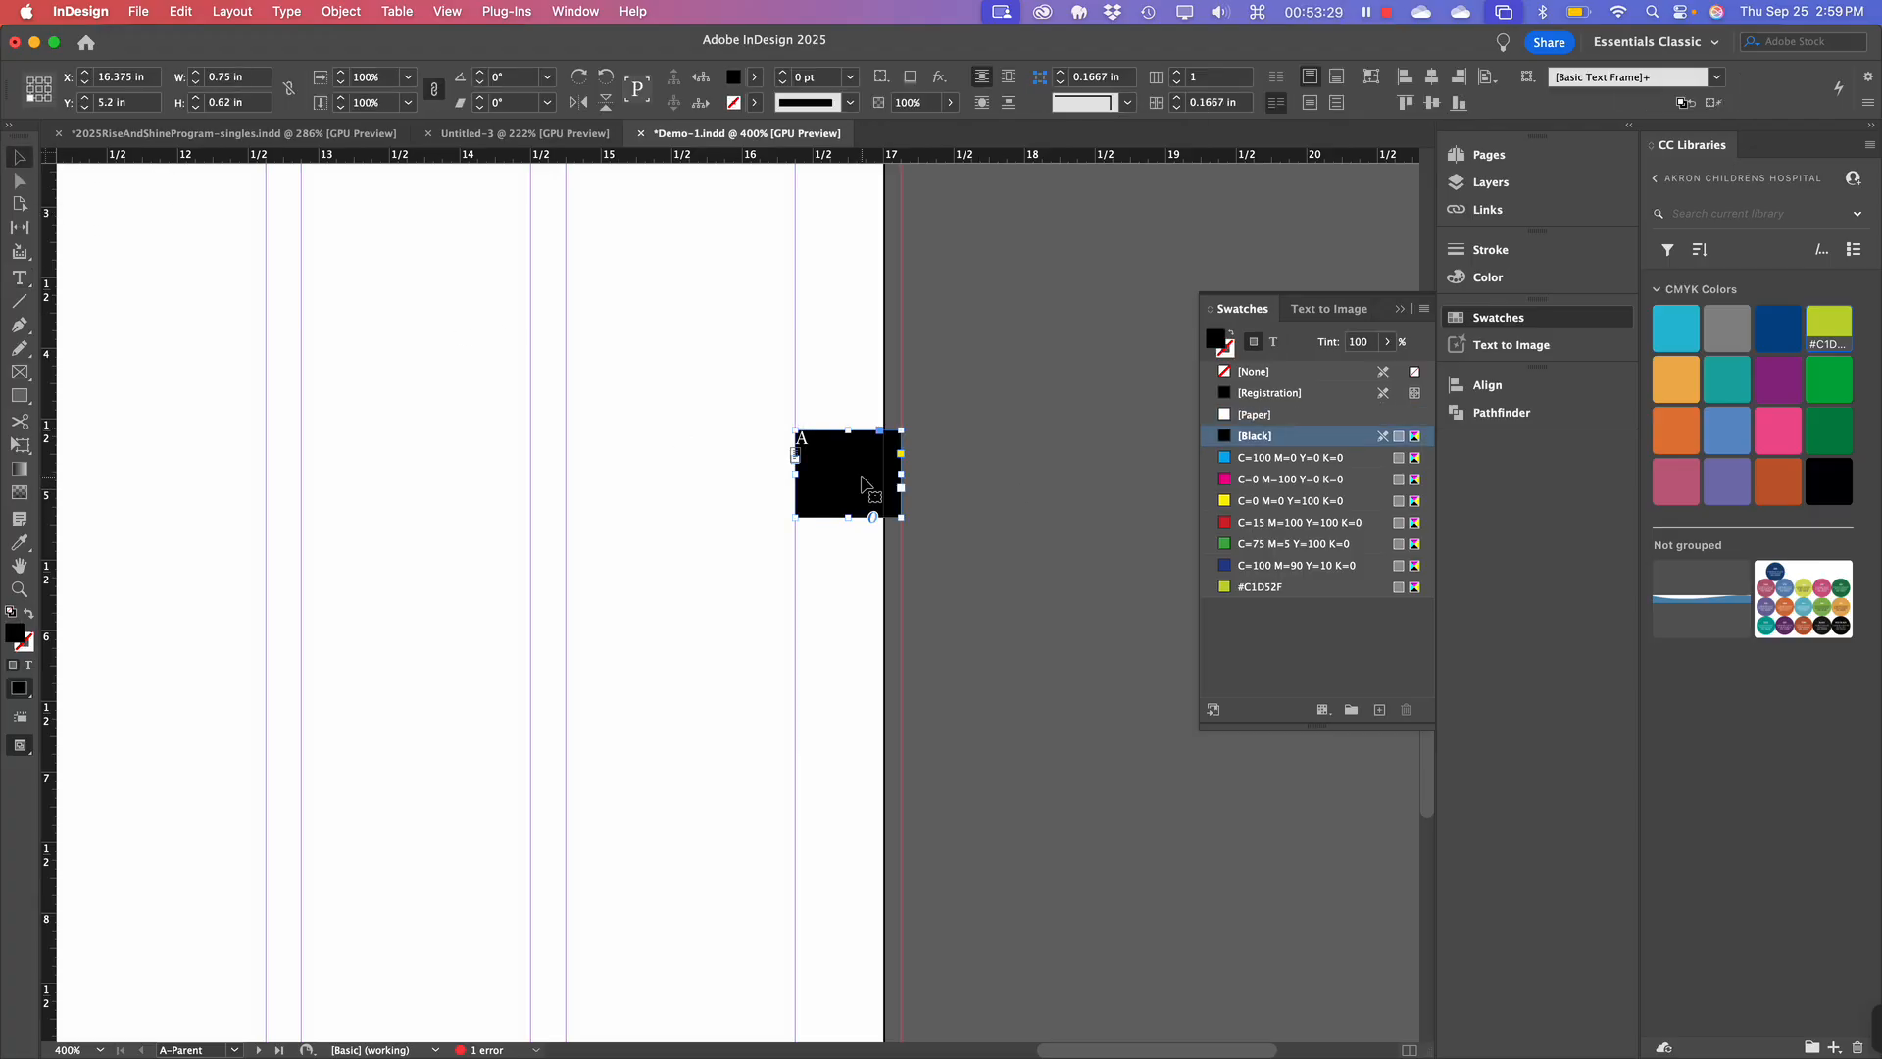
pyautogui.doubleClick(862, 477)
pyautogui.click(1009, 588)
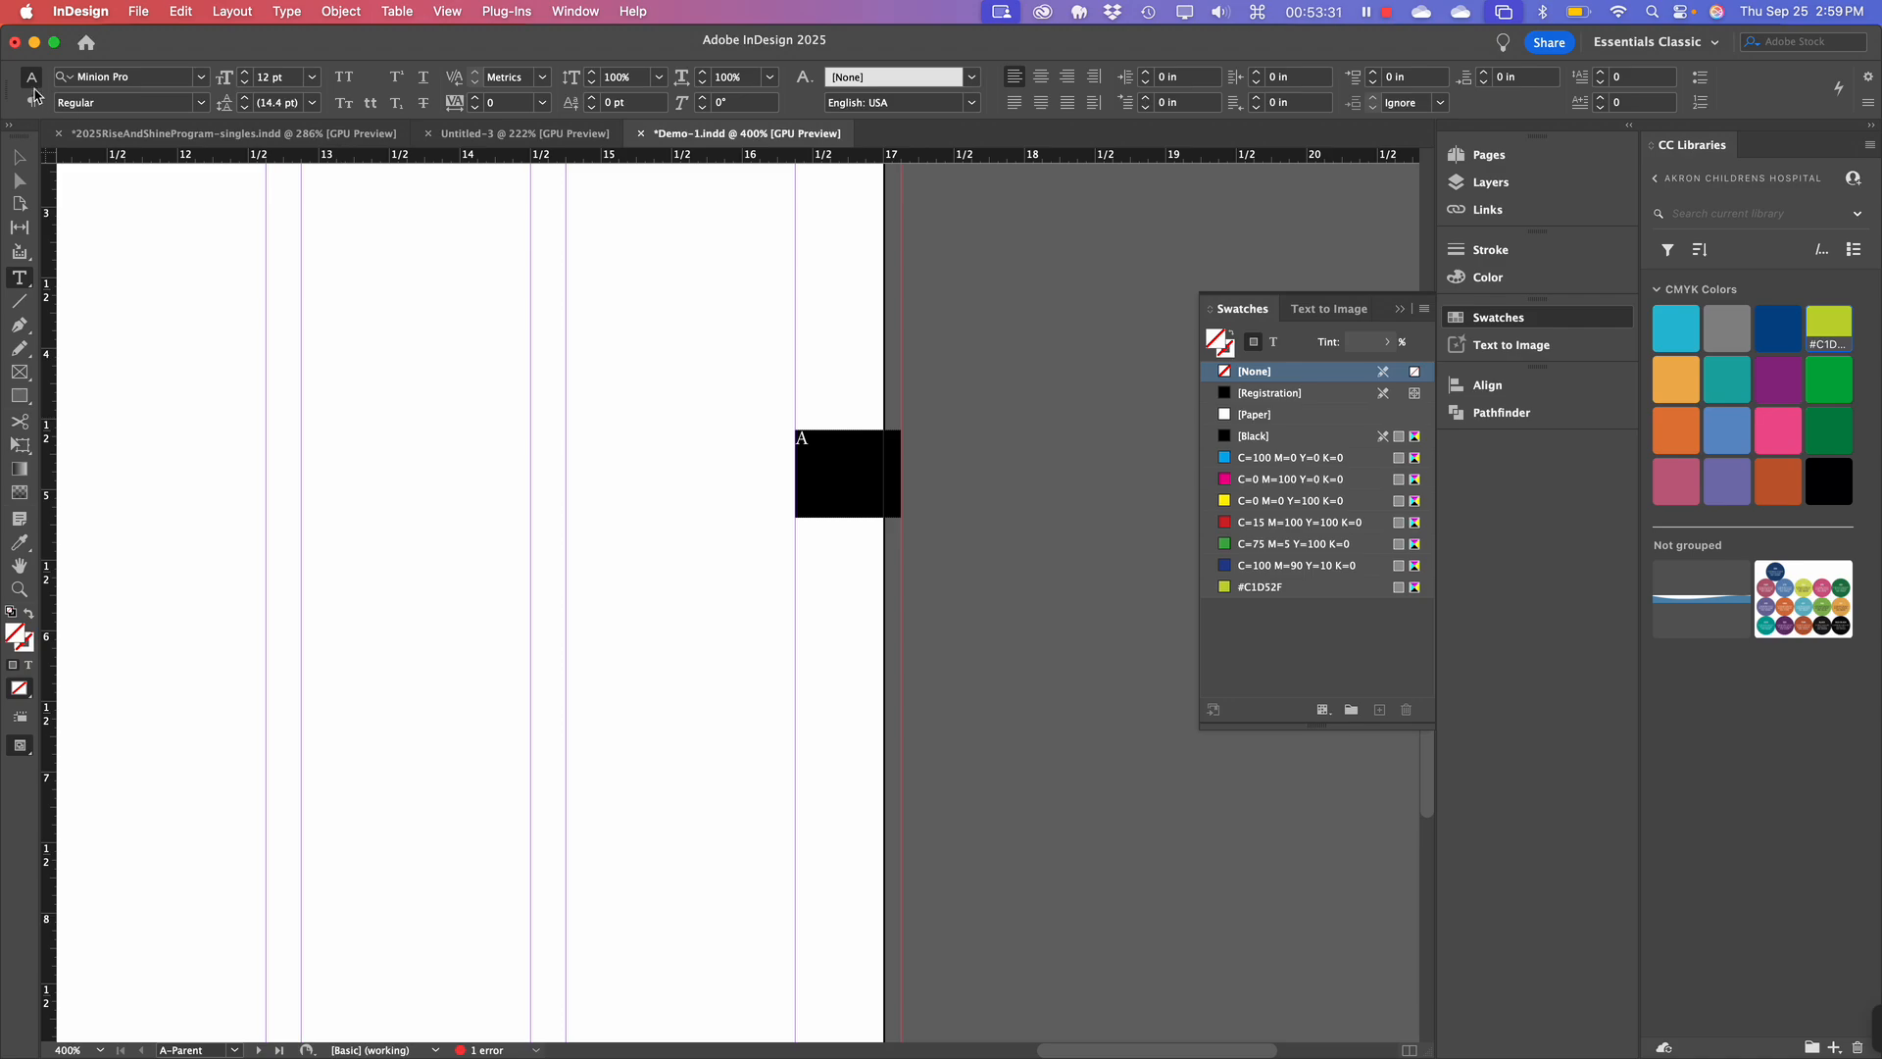
pyautogui.click(19, 158)
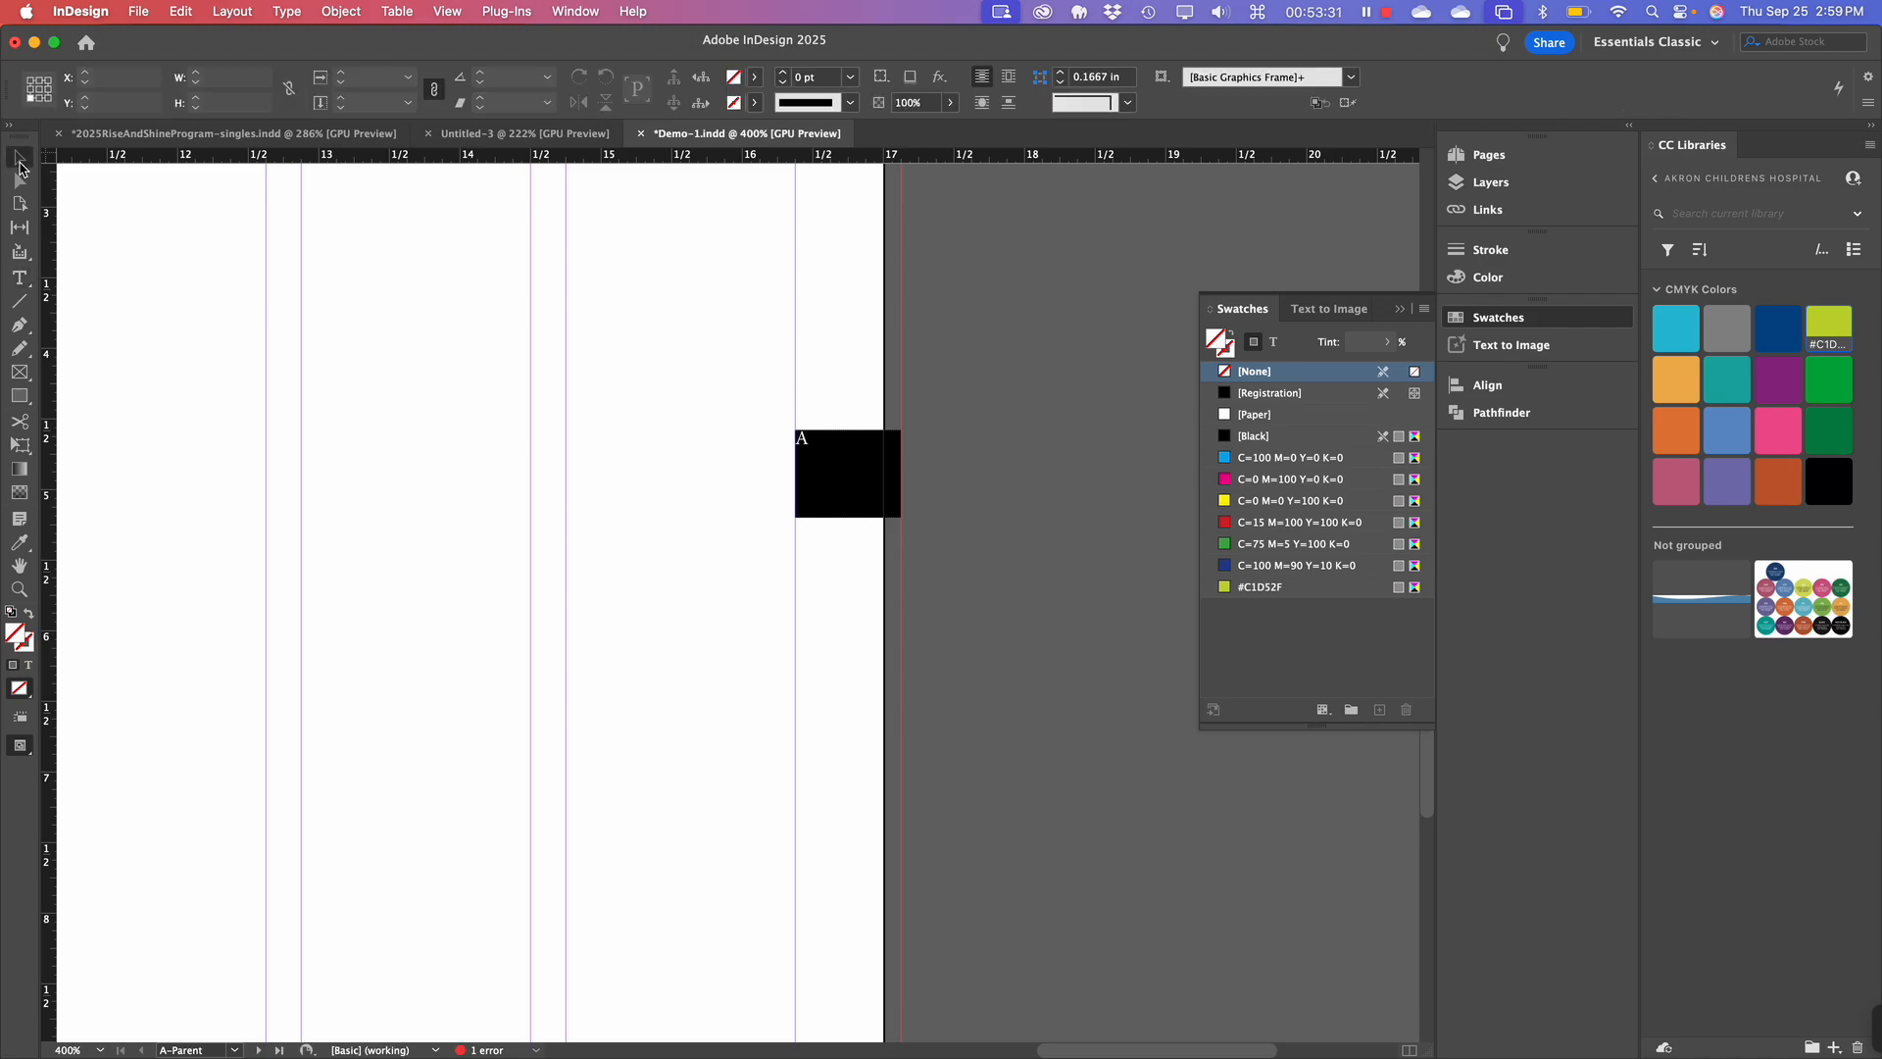
pyautogui.click(867, 485)
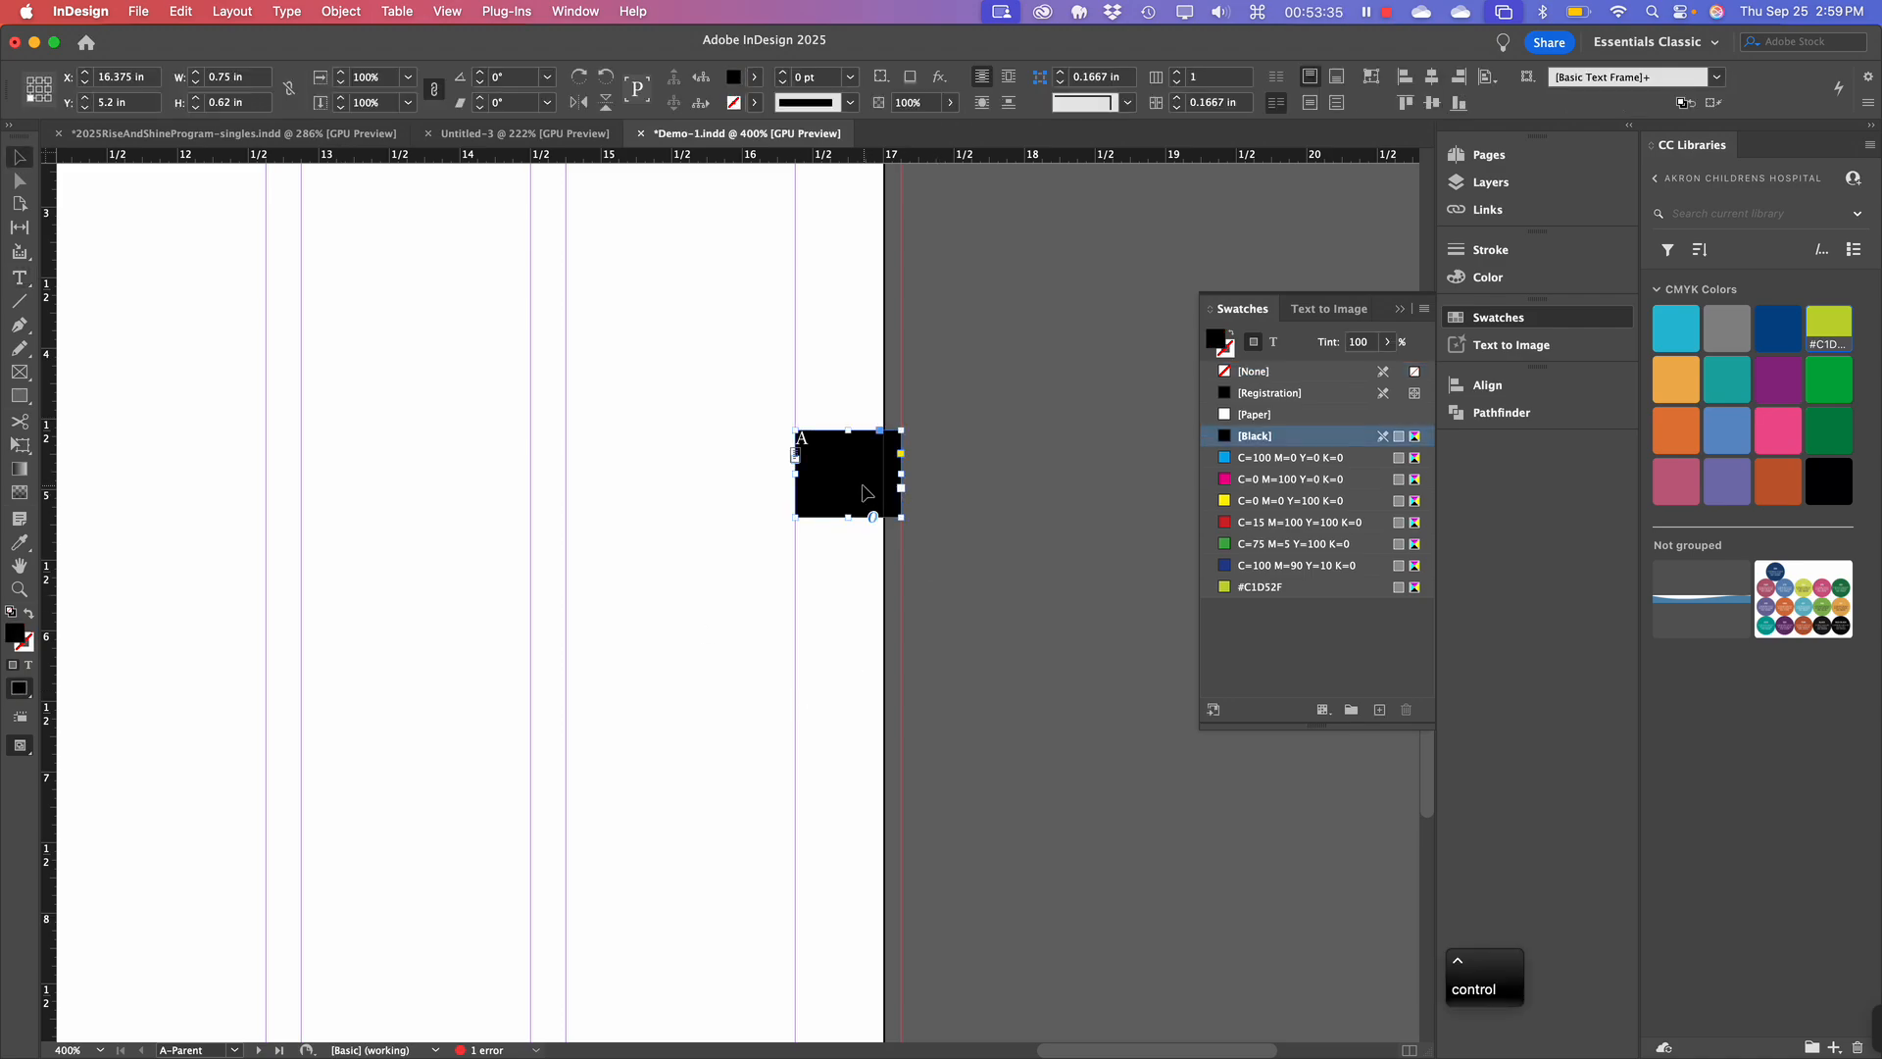
pyautogui.keyDown('ctrl'); pyautogui.click(851, 479); pyautogui.keyUp('ctrl')
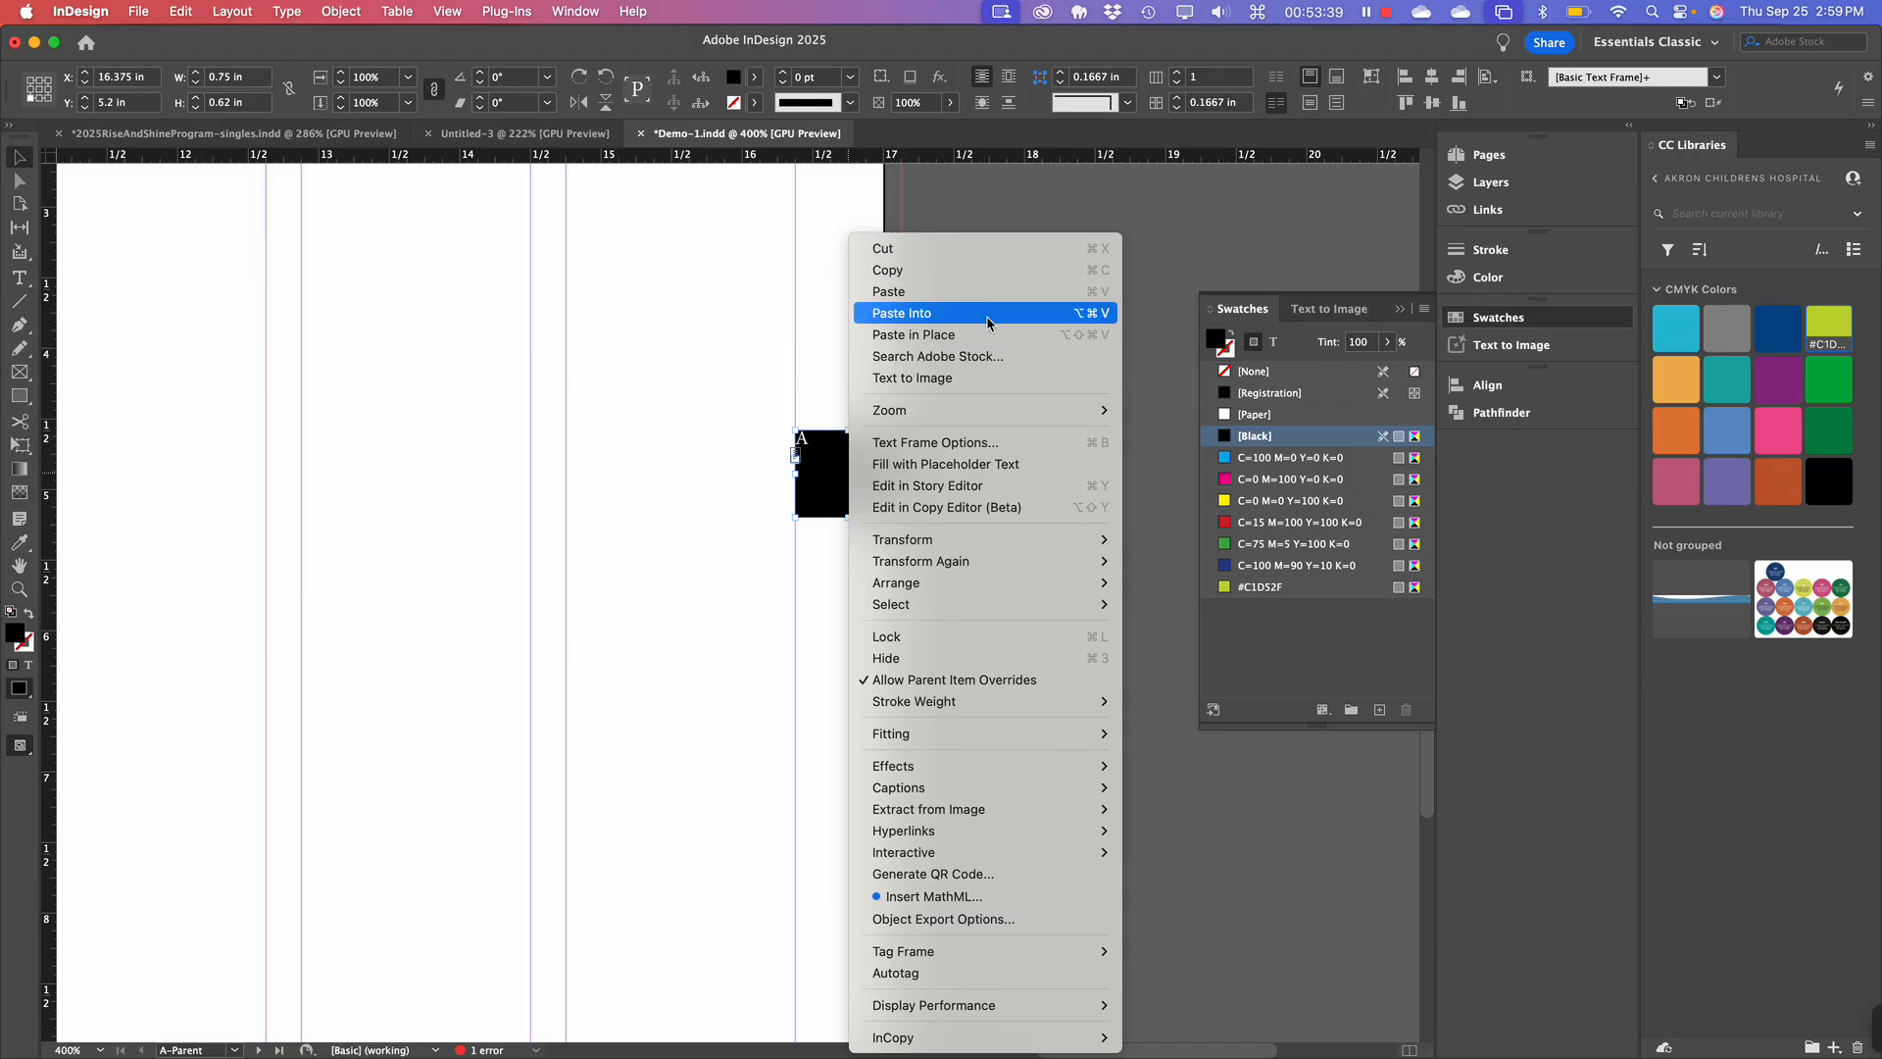
# In Text Frame Options, set vertical justification to Center and all insets to 0.125 in.
pyautogui.click(993, 444)
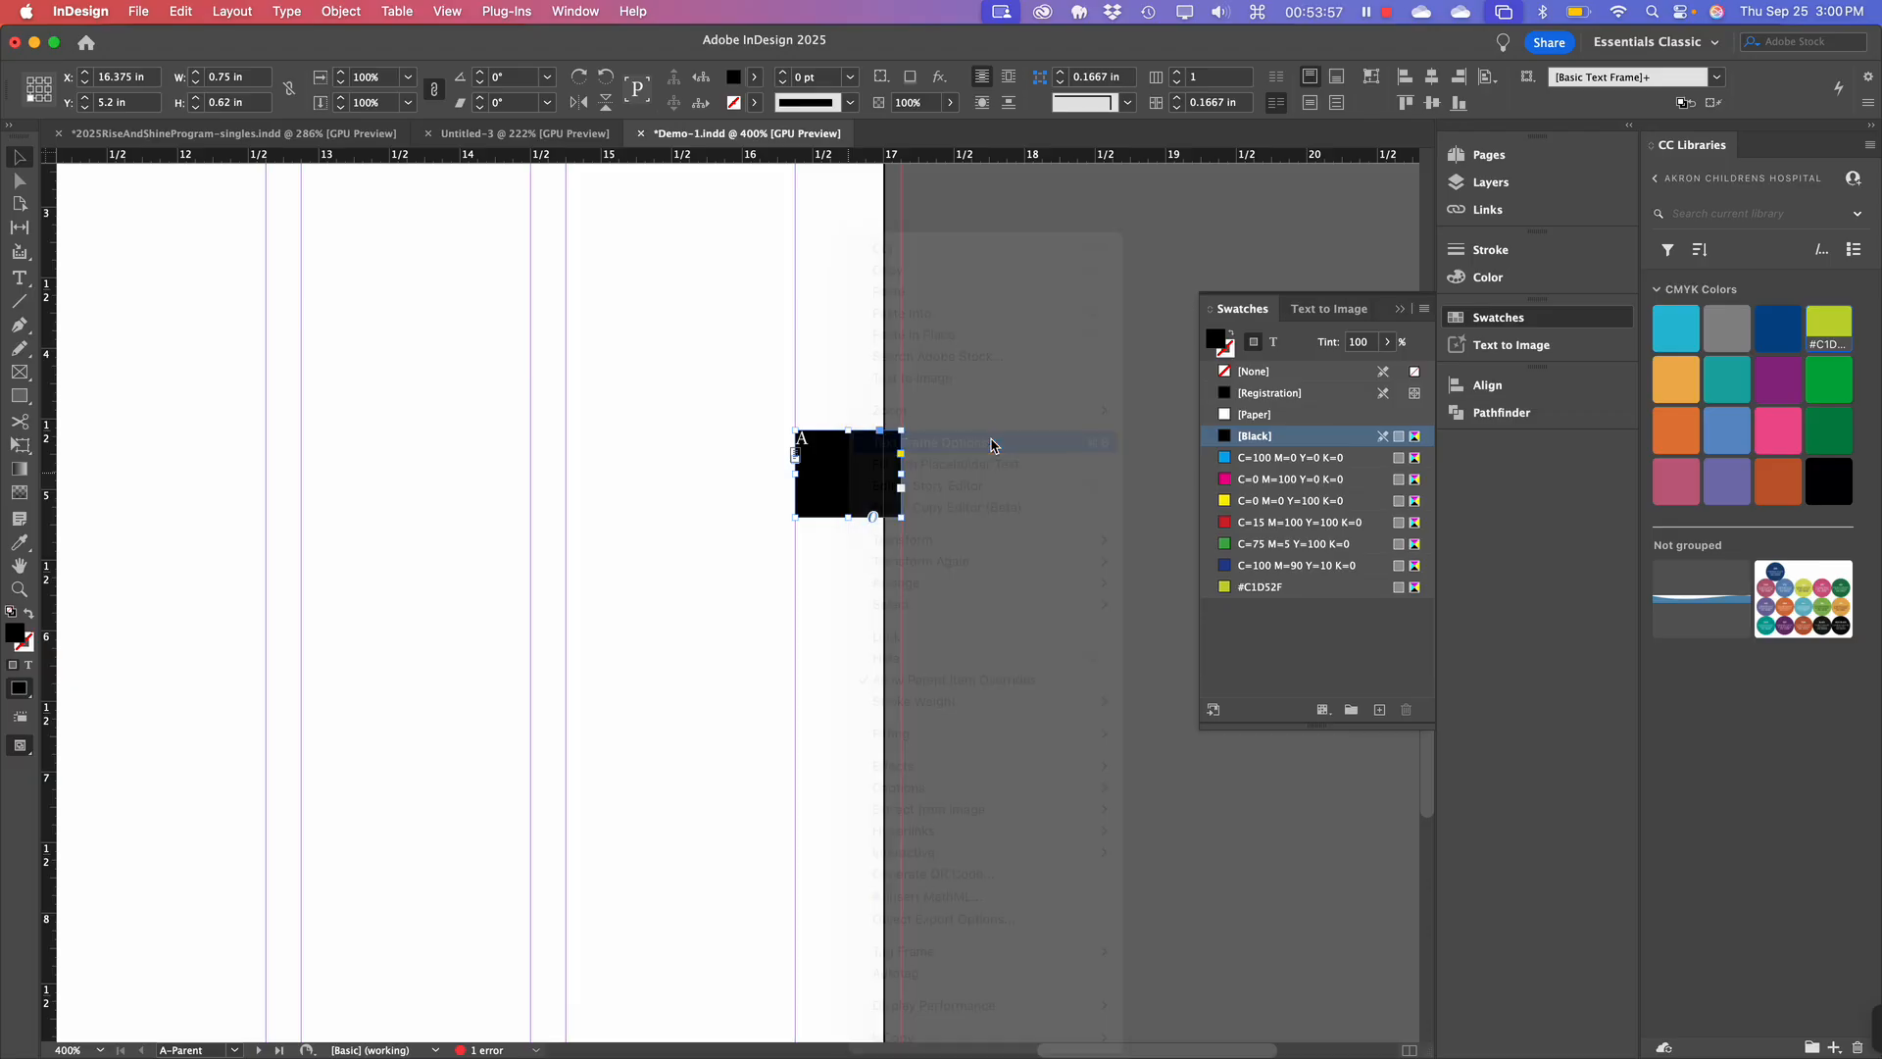
pyautogui.moveTo(994, 299); pyautogui.dragTo(1246, 186)
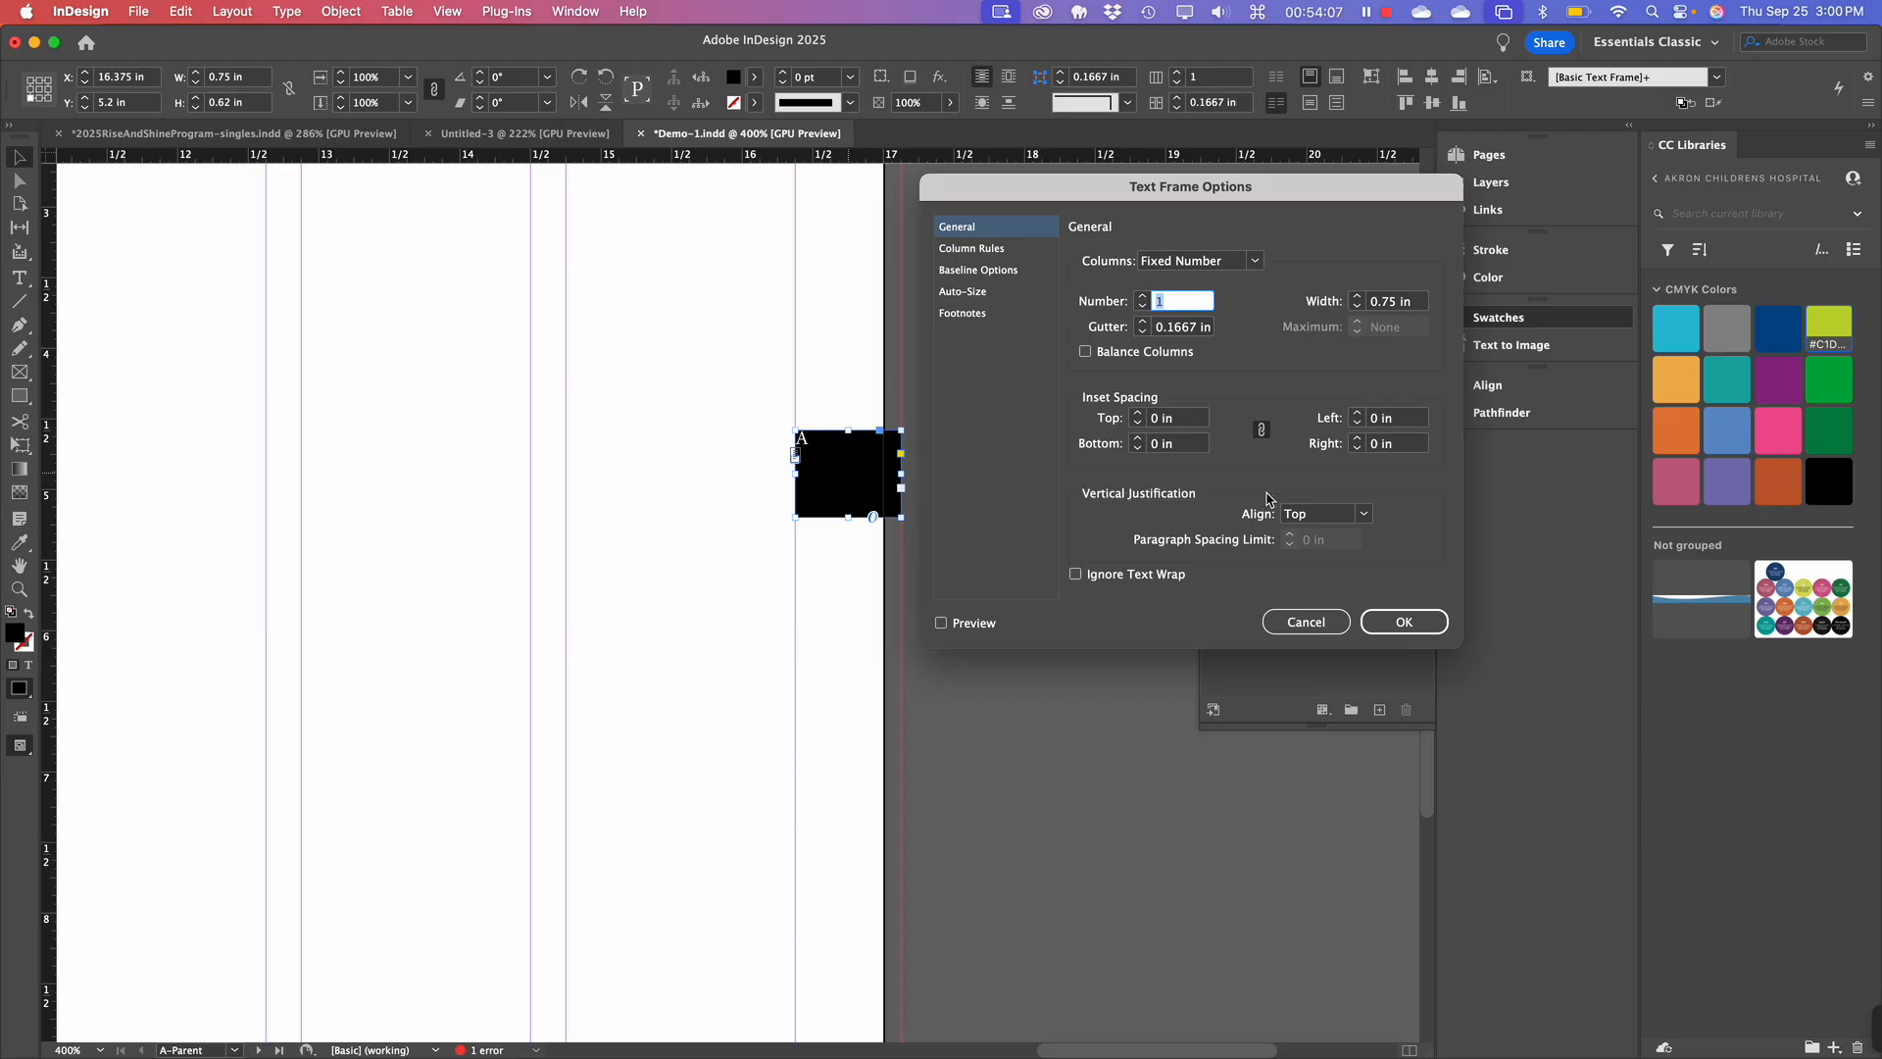
pyautogui.click(1342, 516)
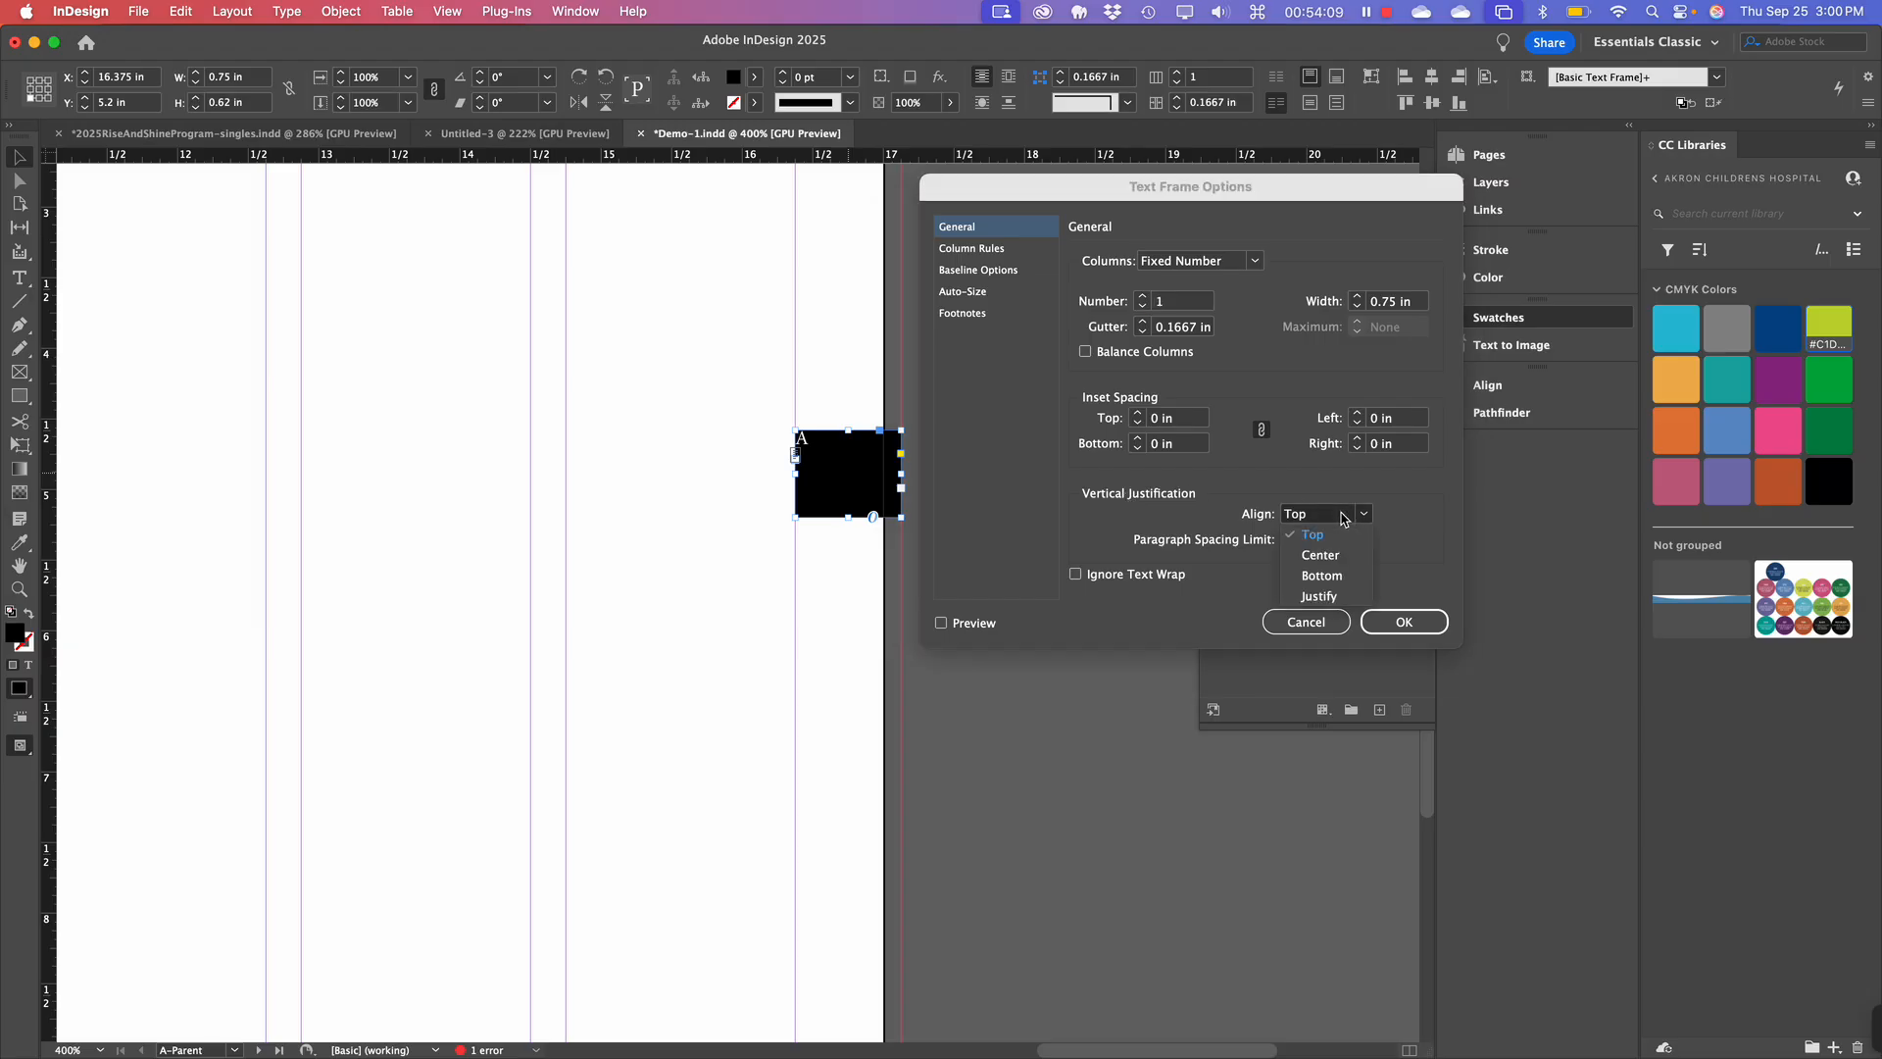
pyautogui.click(1343, 557)
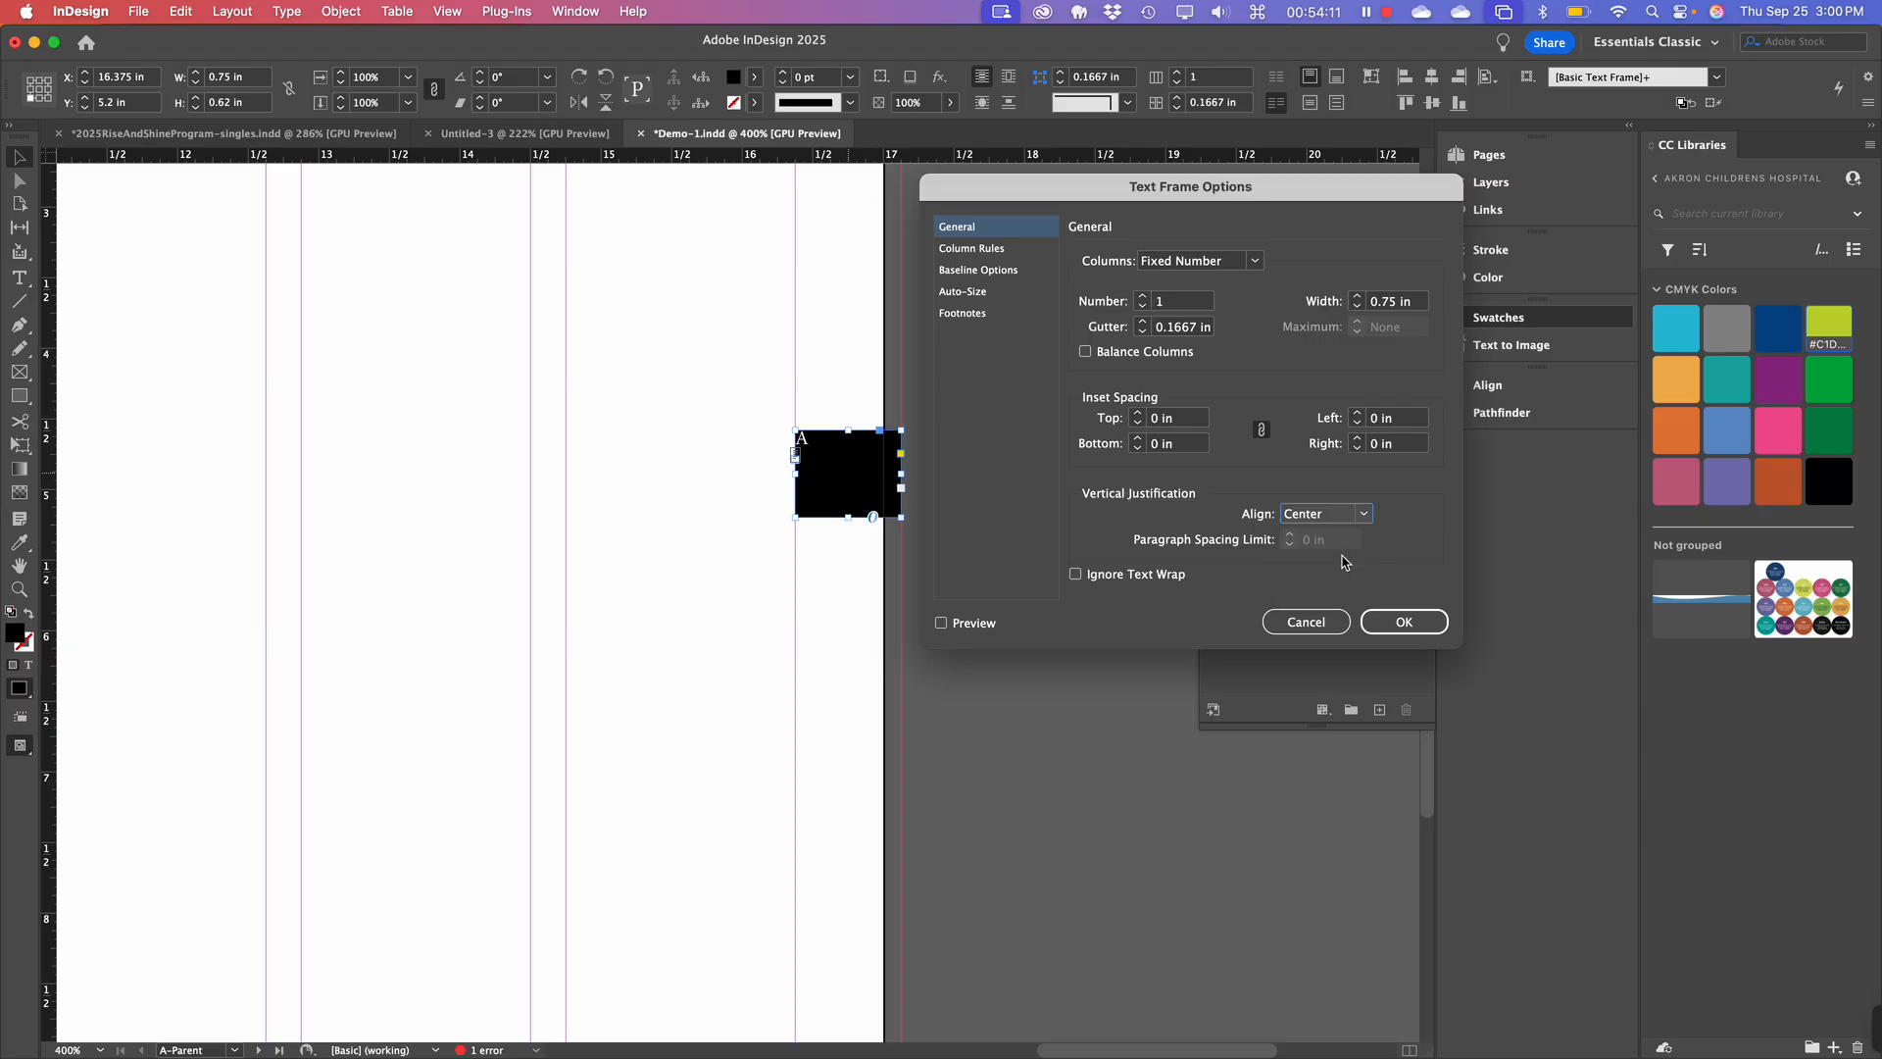
pyautogui.click(939, 624)
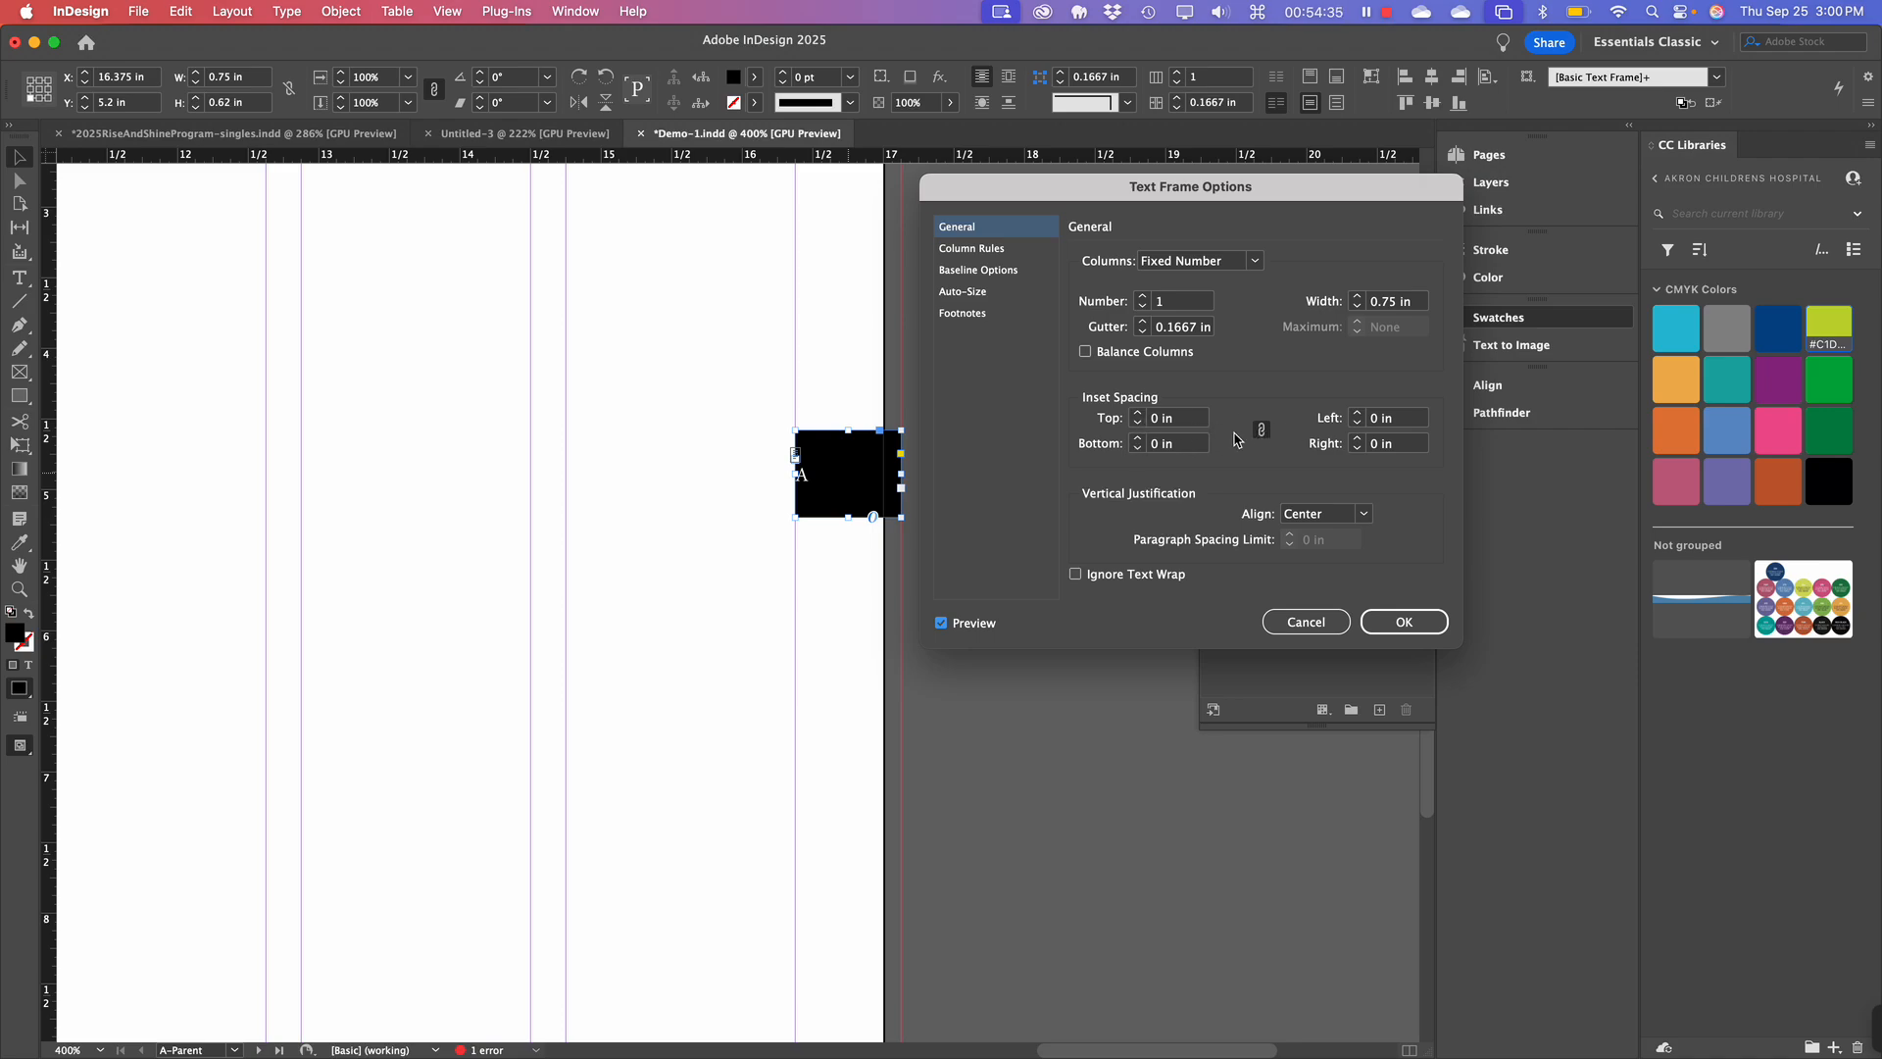
pyautogui.click(1138, 414)
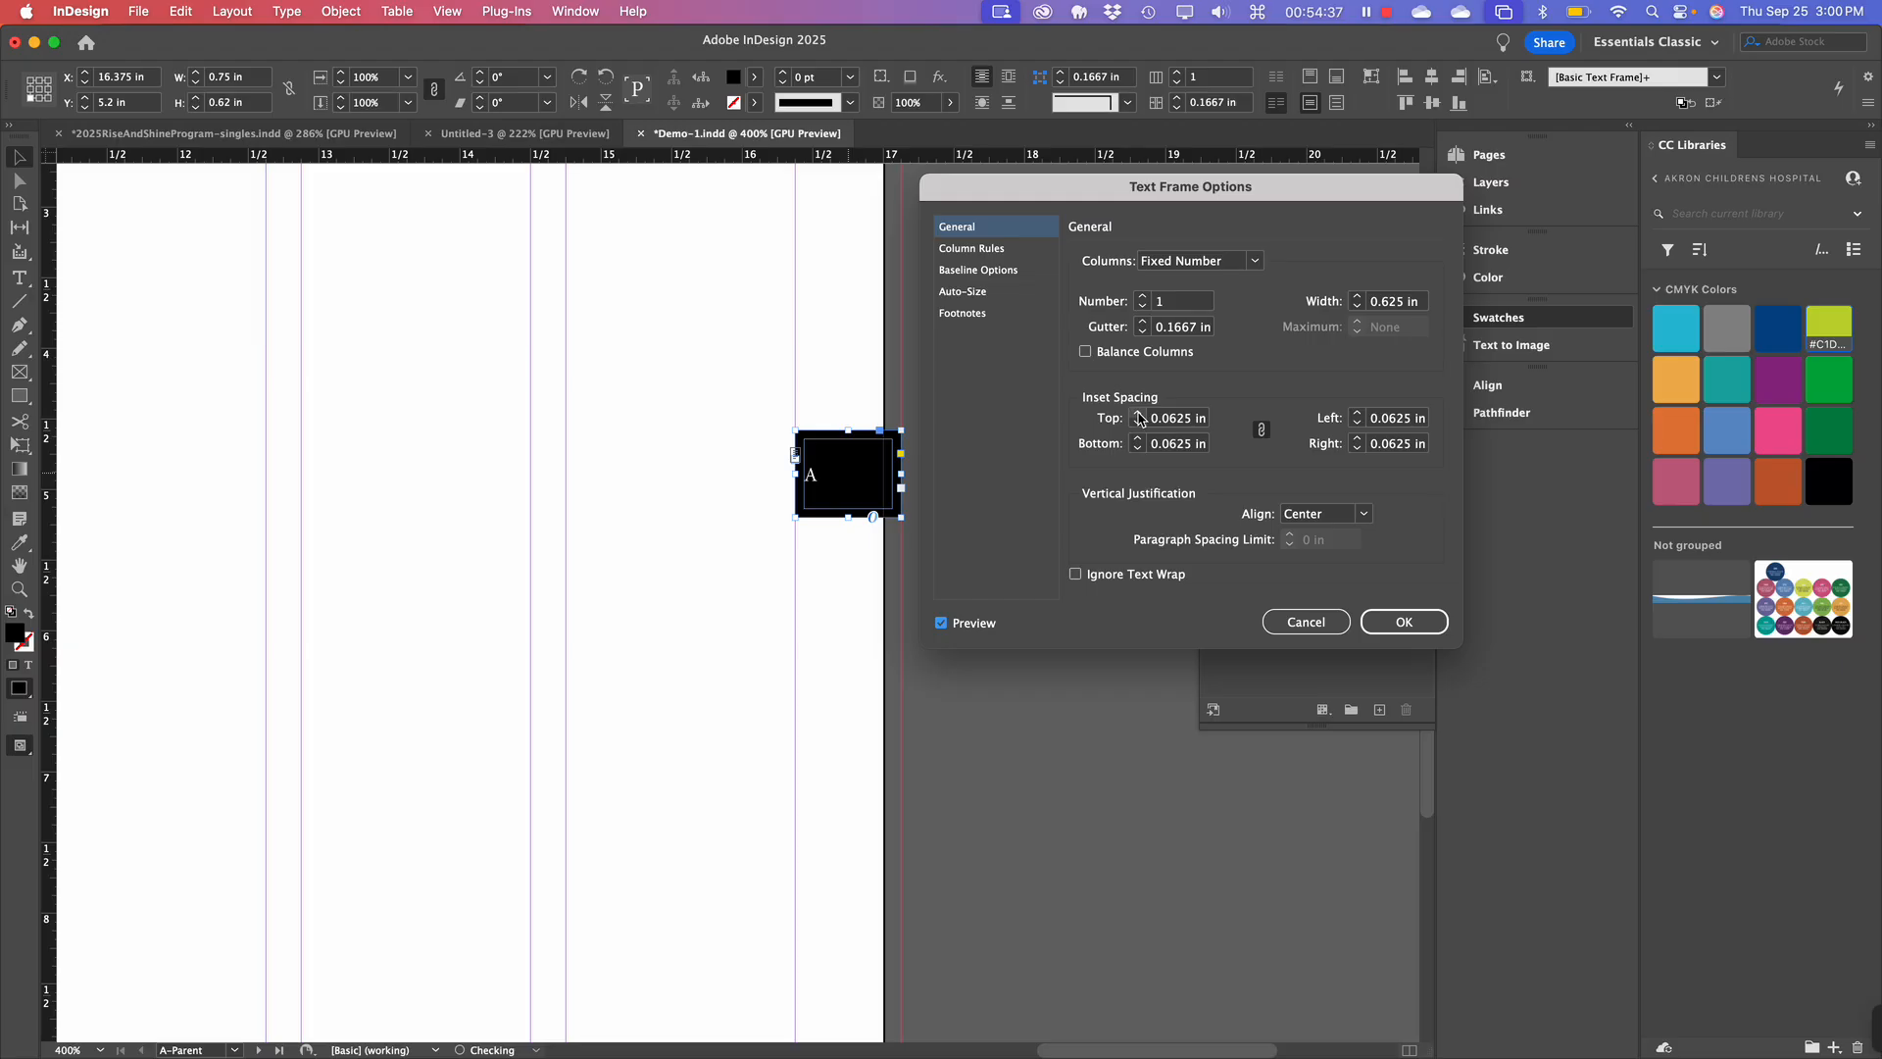
pyautogui.click(1138, 413)
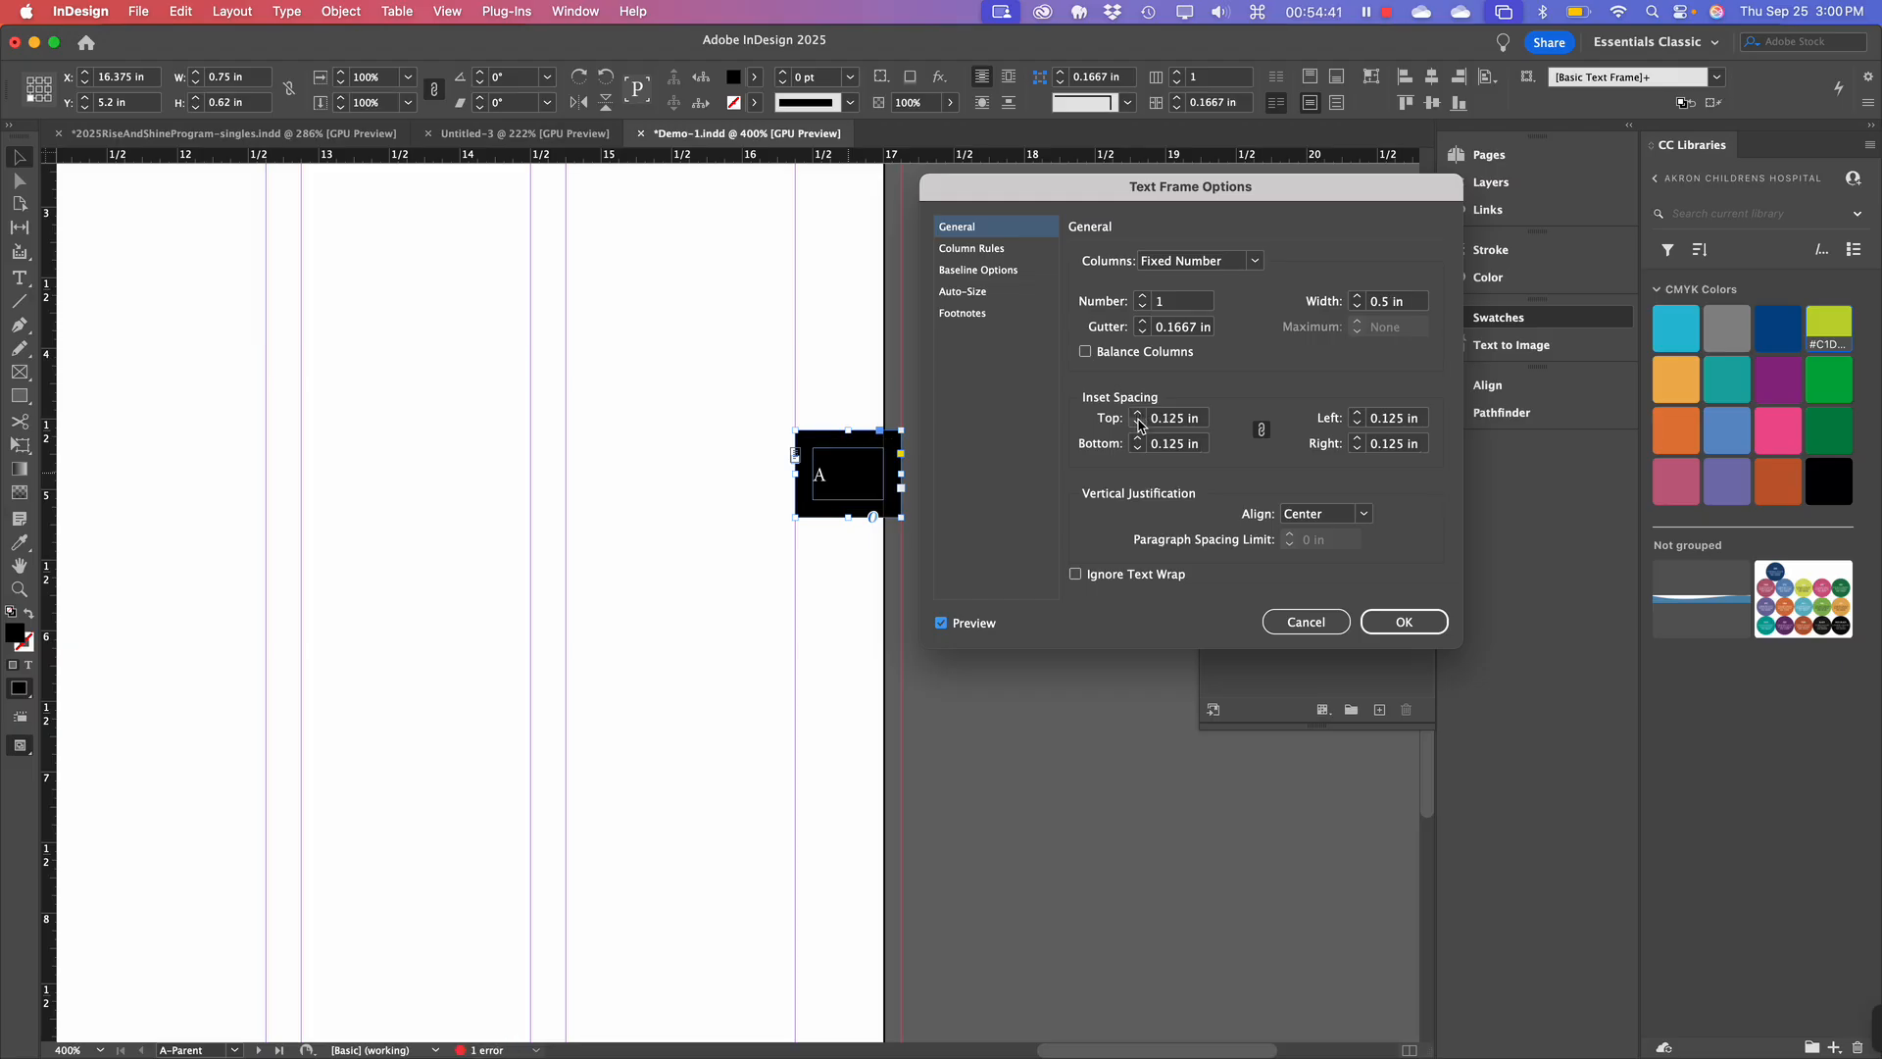
pyautogui.click(1398, 630)
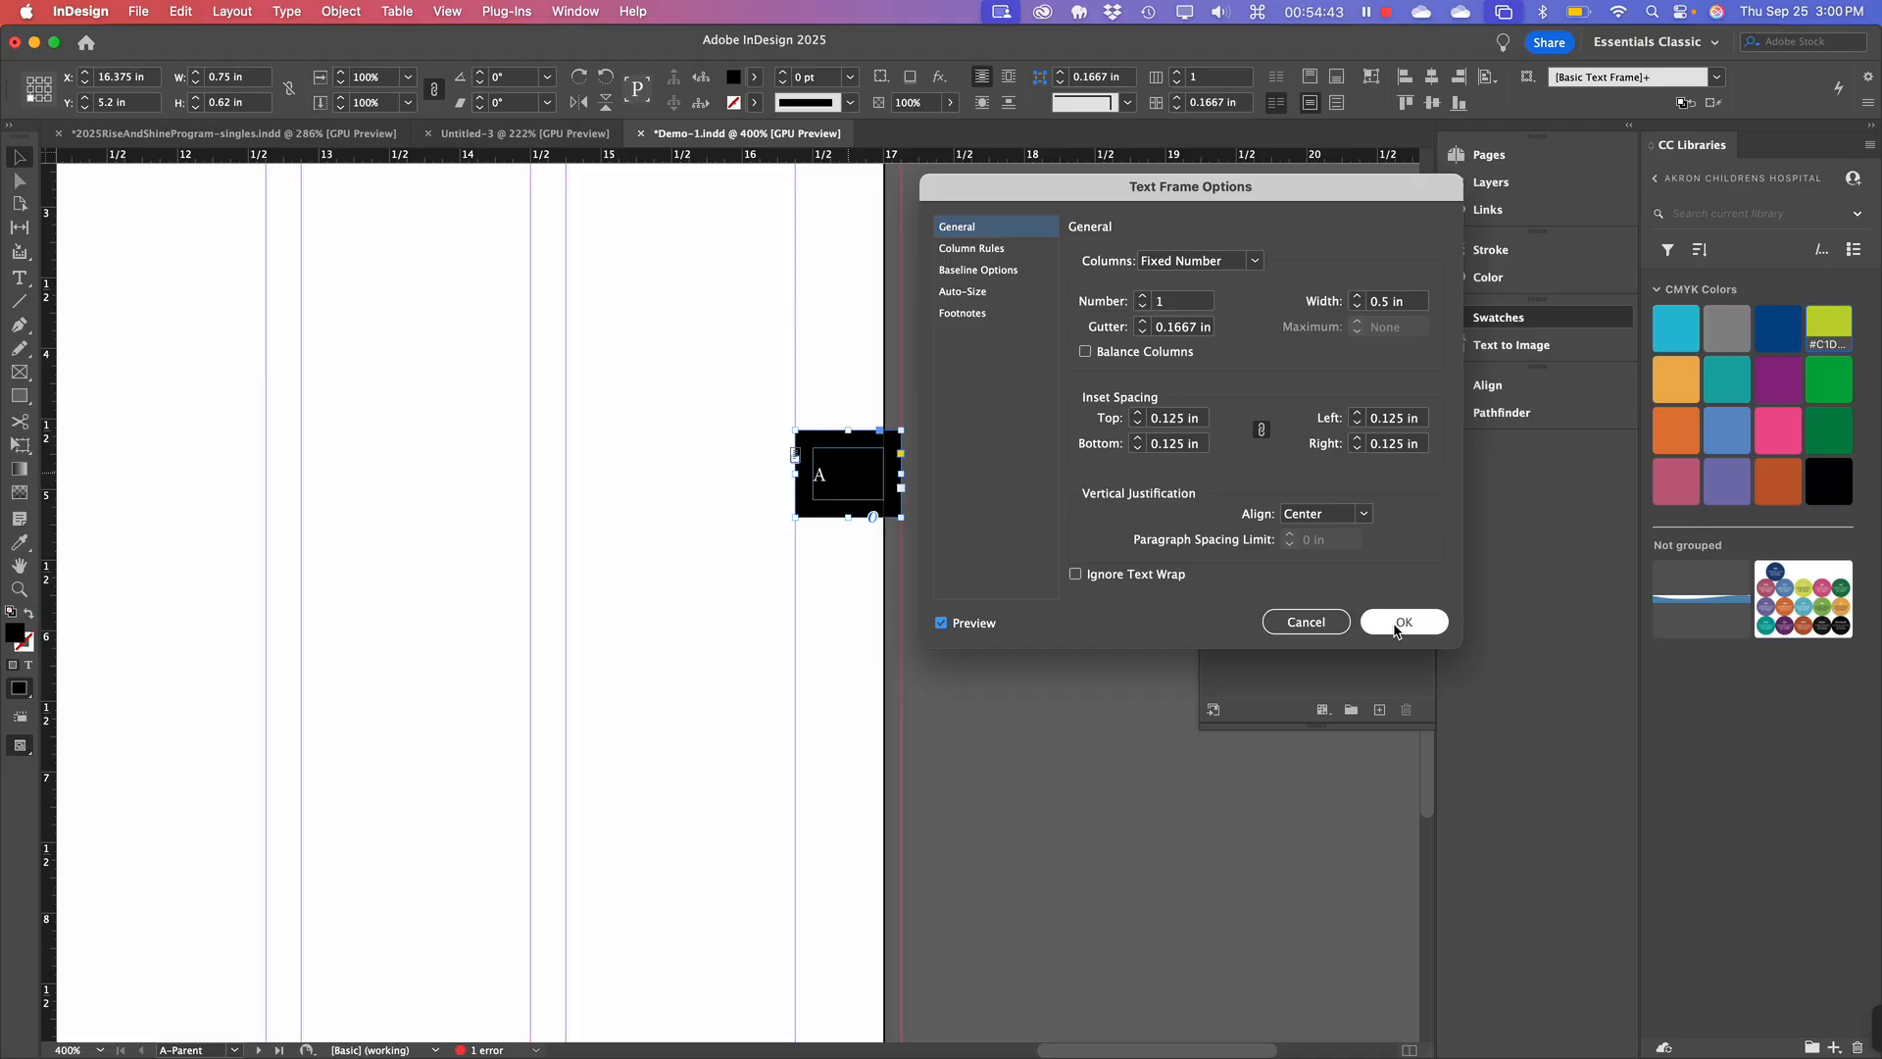
pyautogui.click(1139, 424)
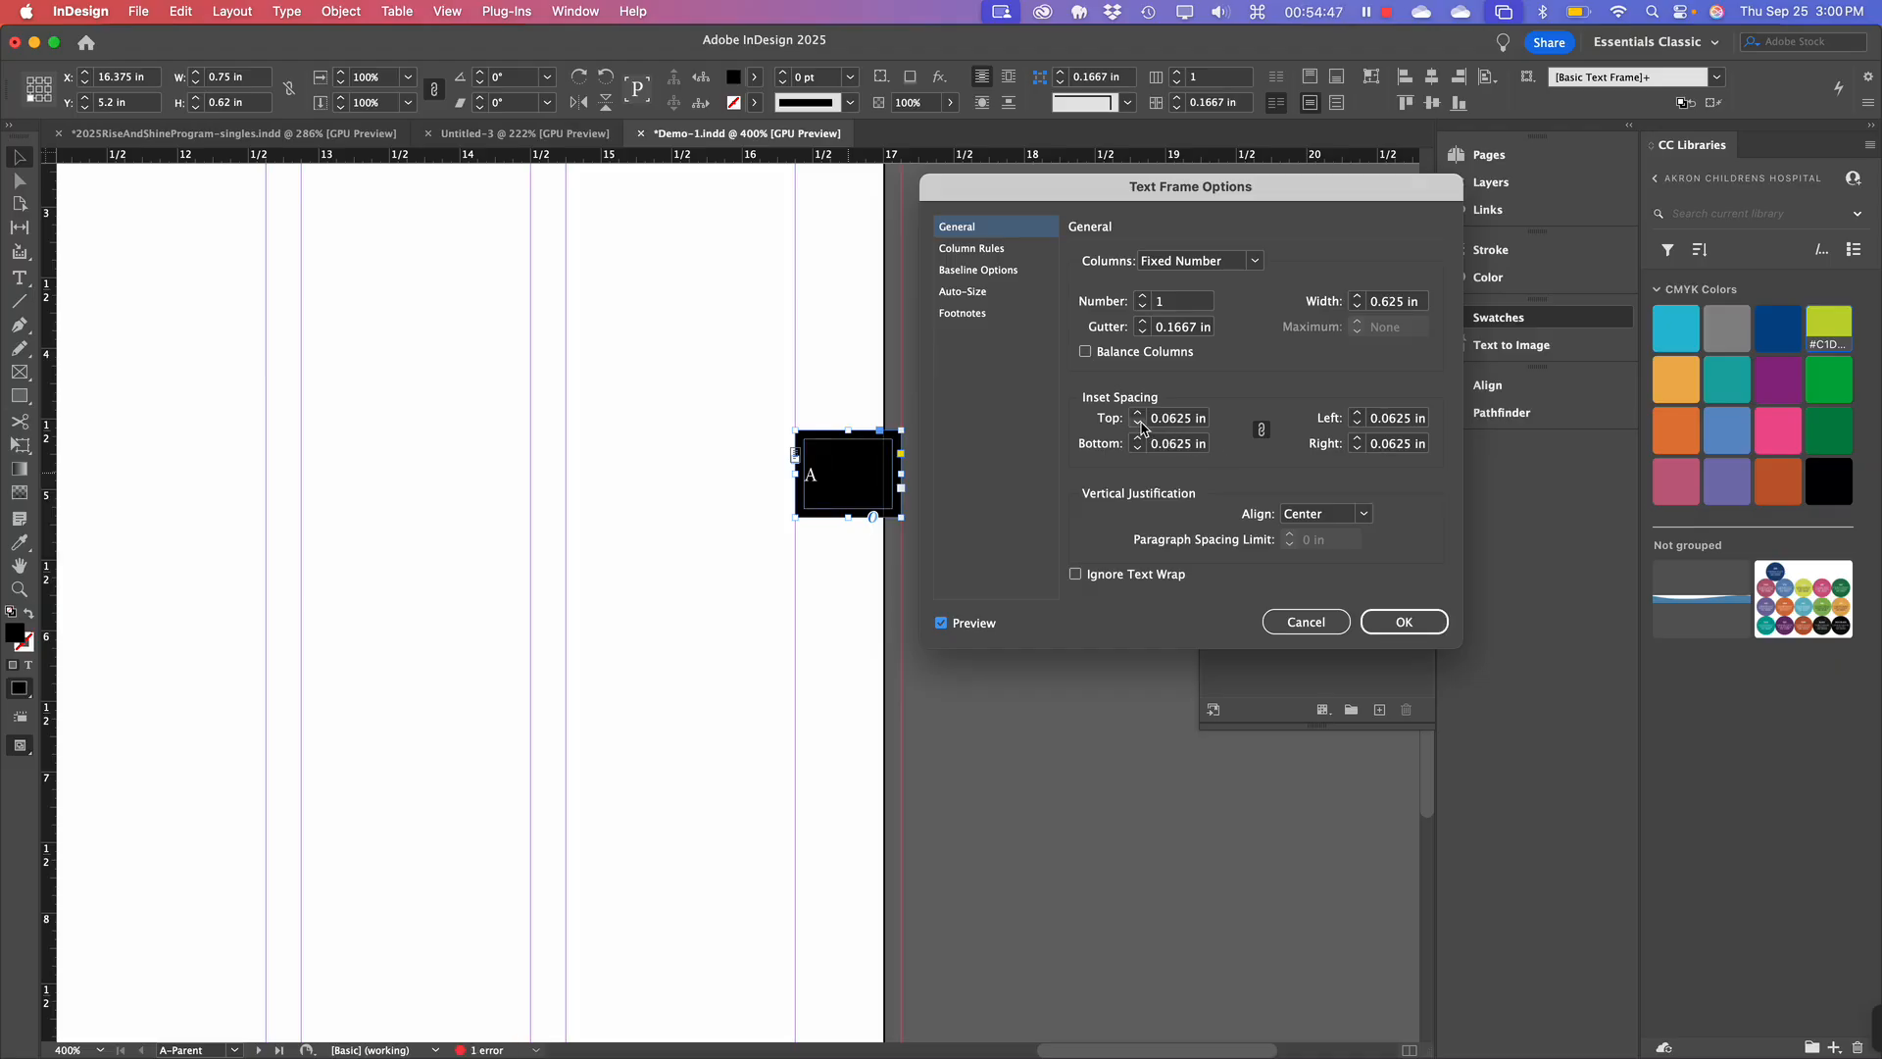
pyautogui.click(1137, 413)
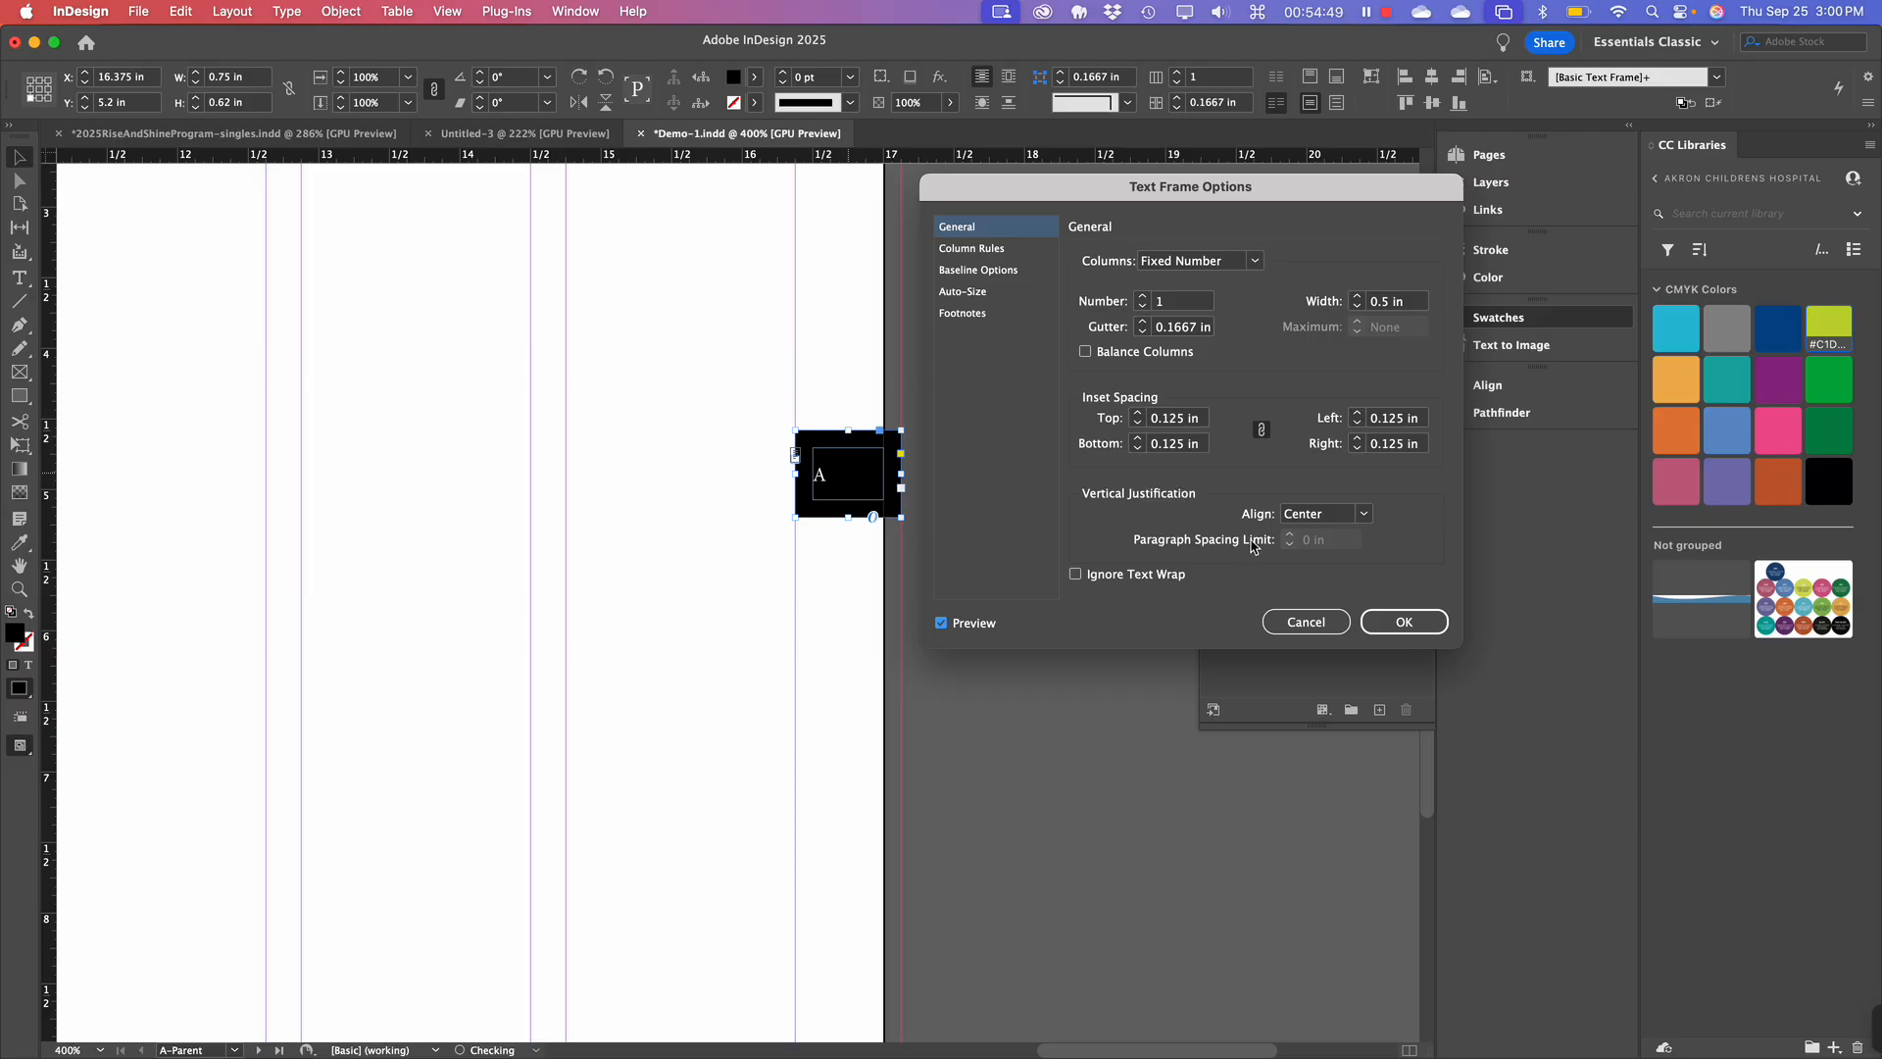
pyautogui.click(1410, 624)
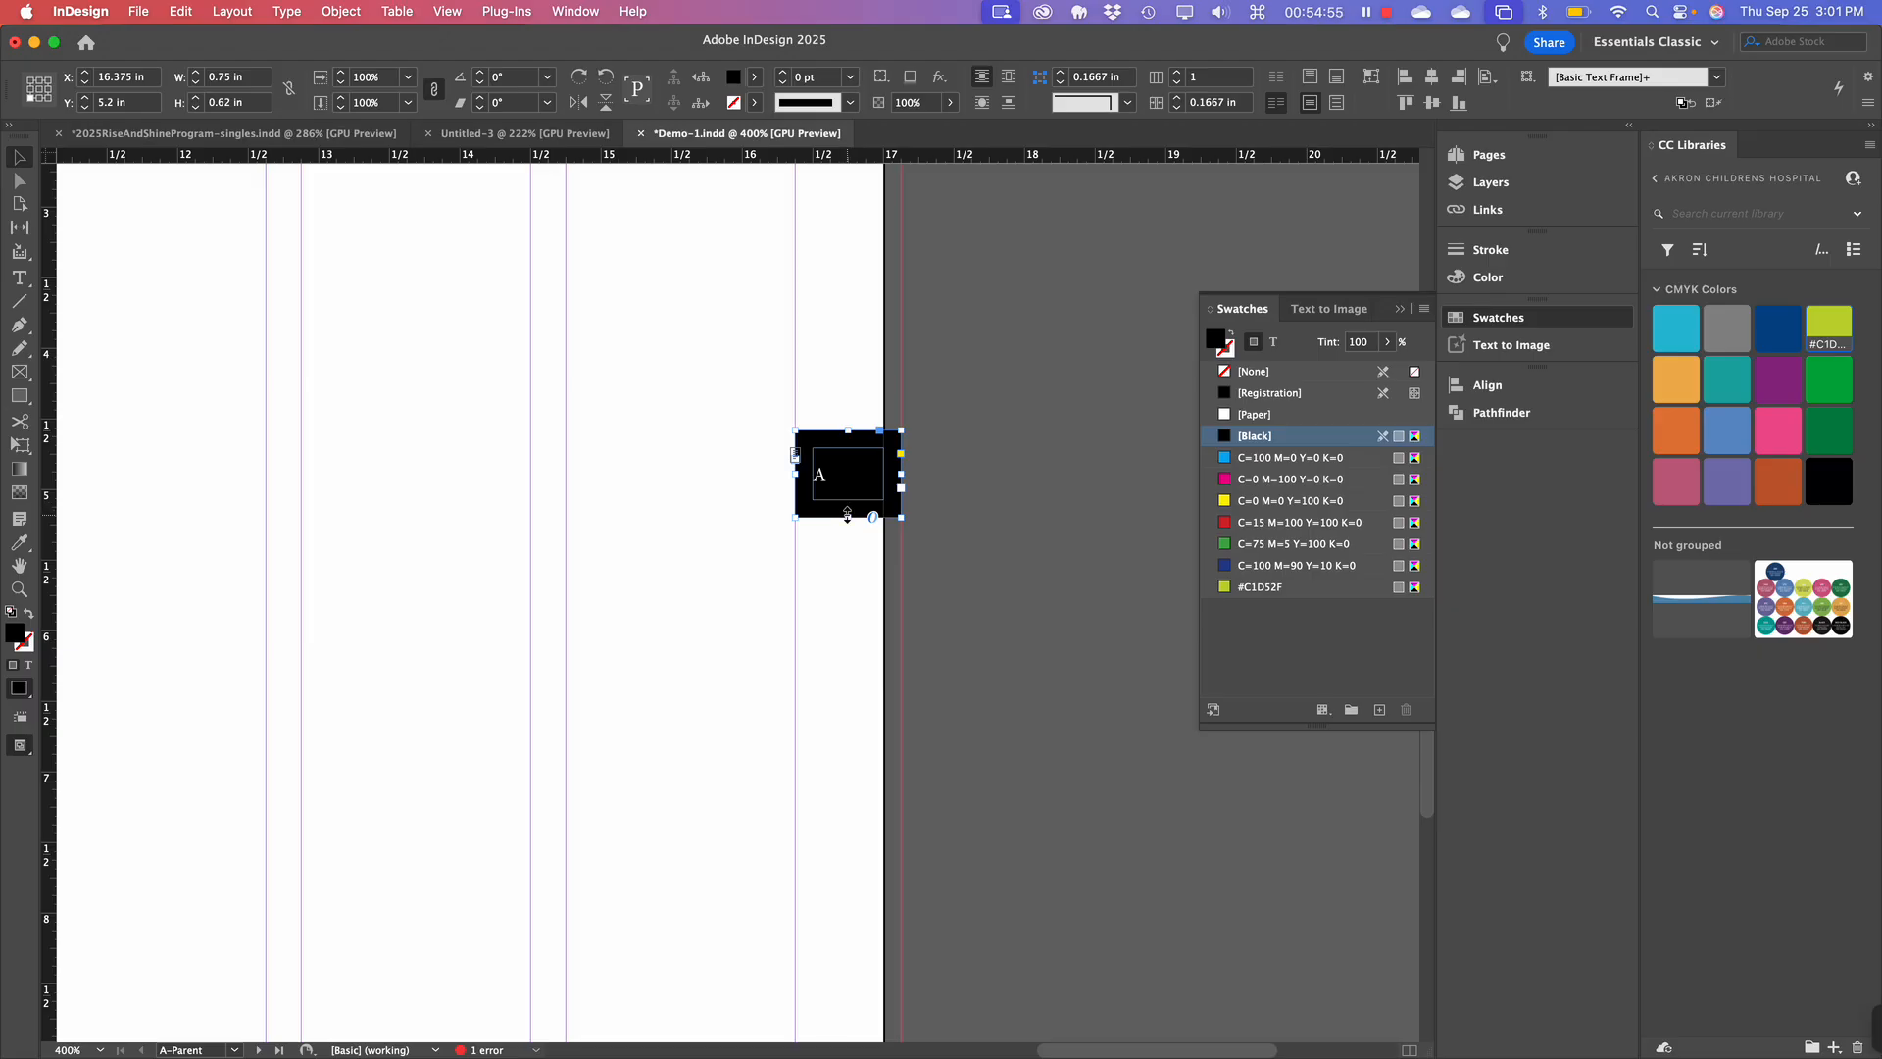
# Shorten the black tab to 0.48 in tall and move it down the page edge.
pyautogui.moveTo(846, 514); pyautogui.dragTo(849, 495)
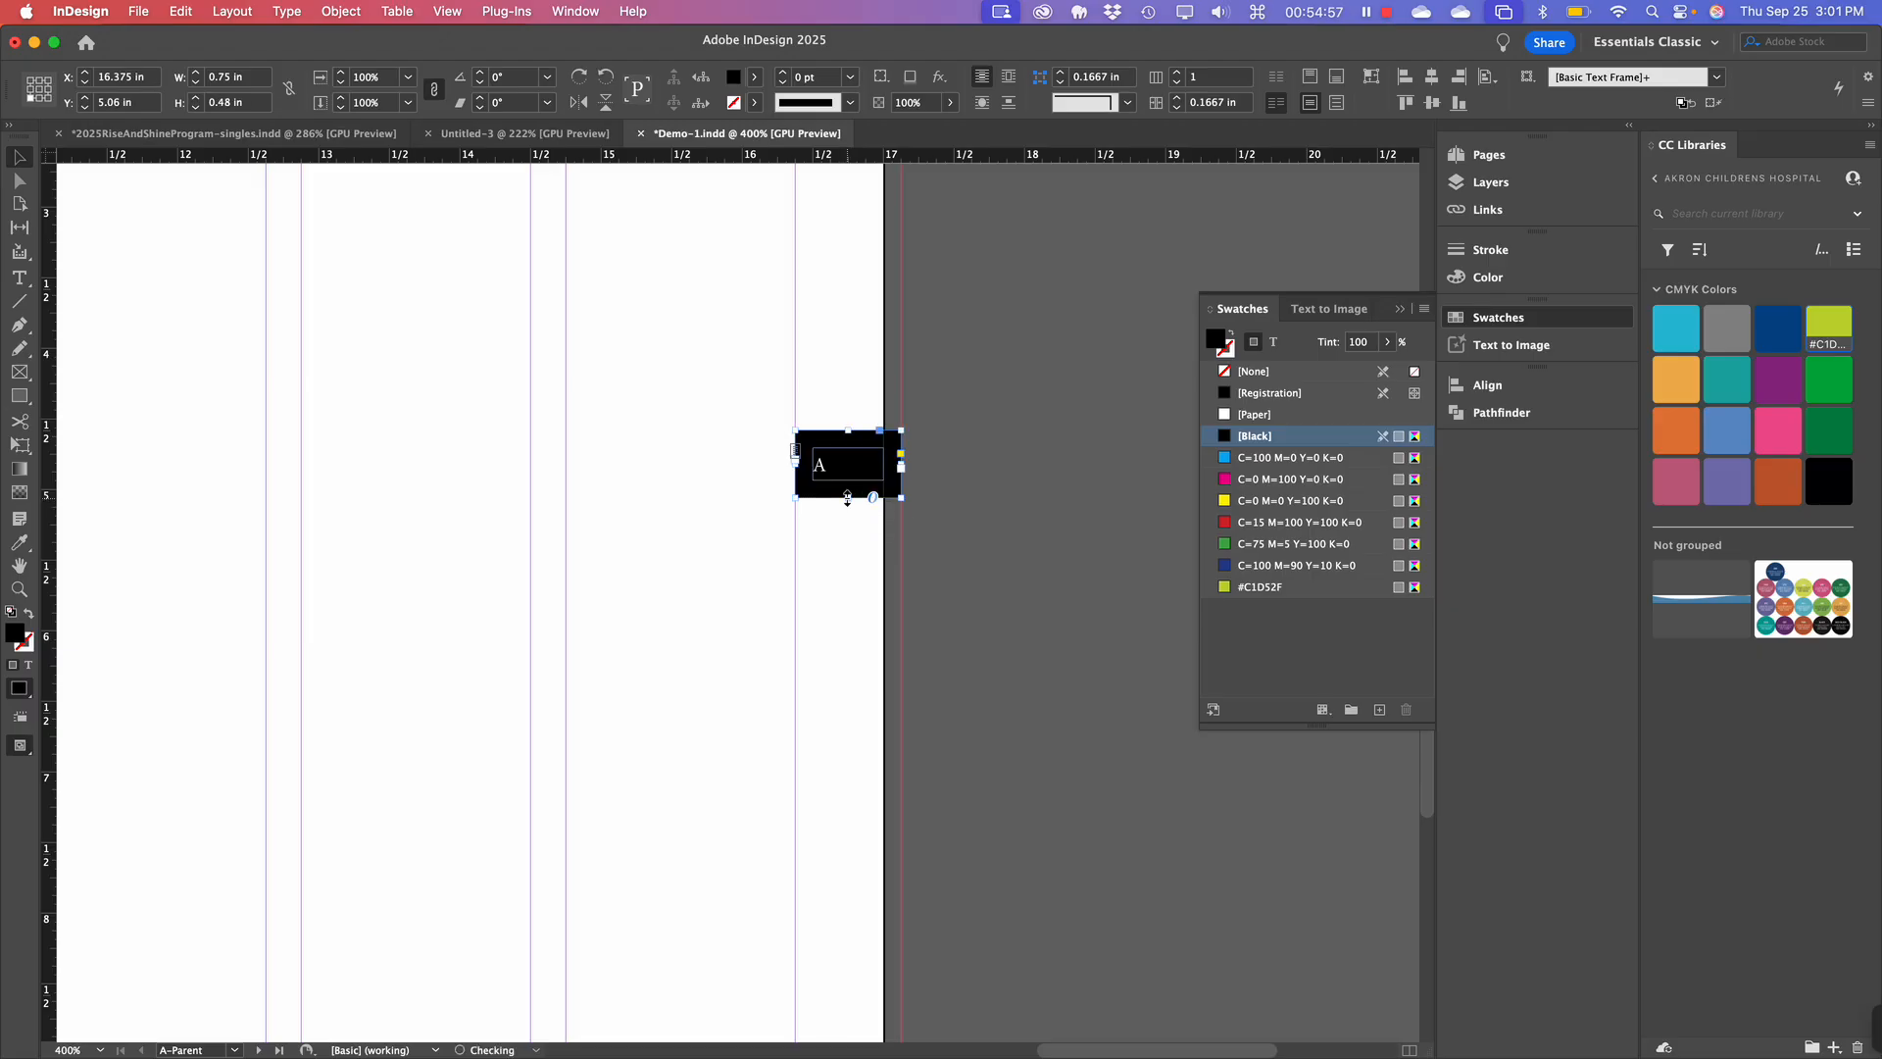
pyautogui.click(913, 522)
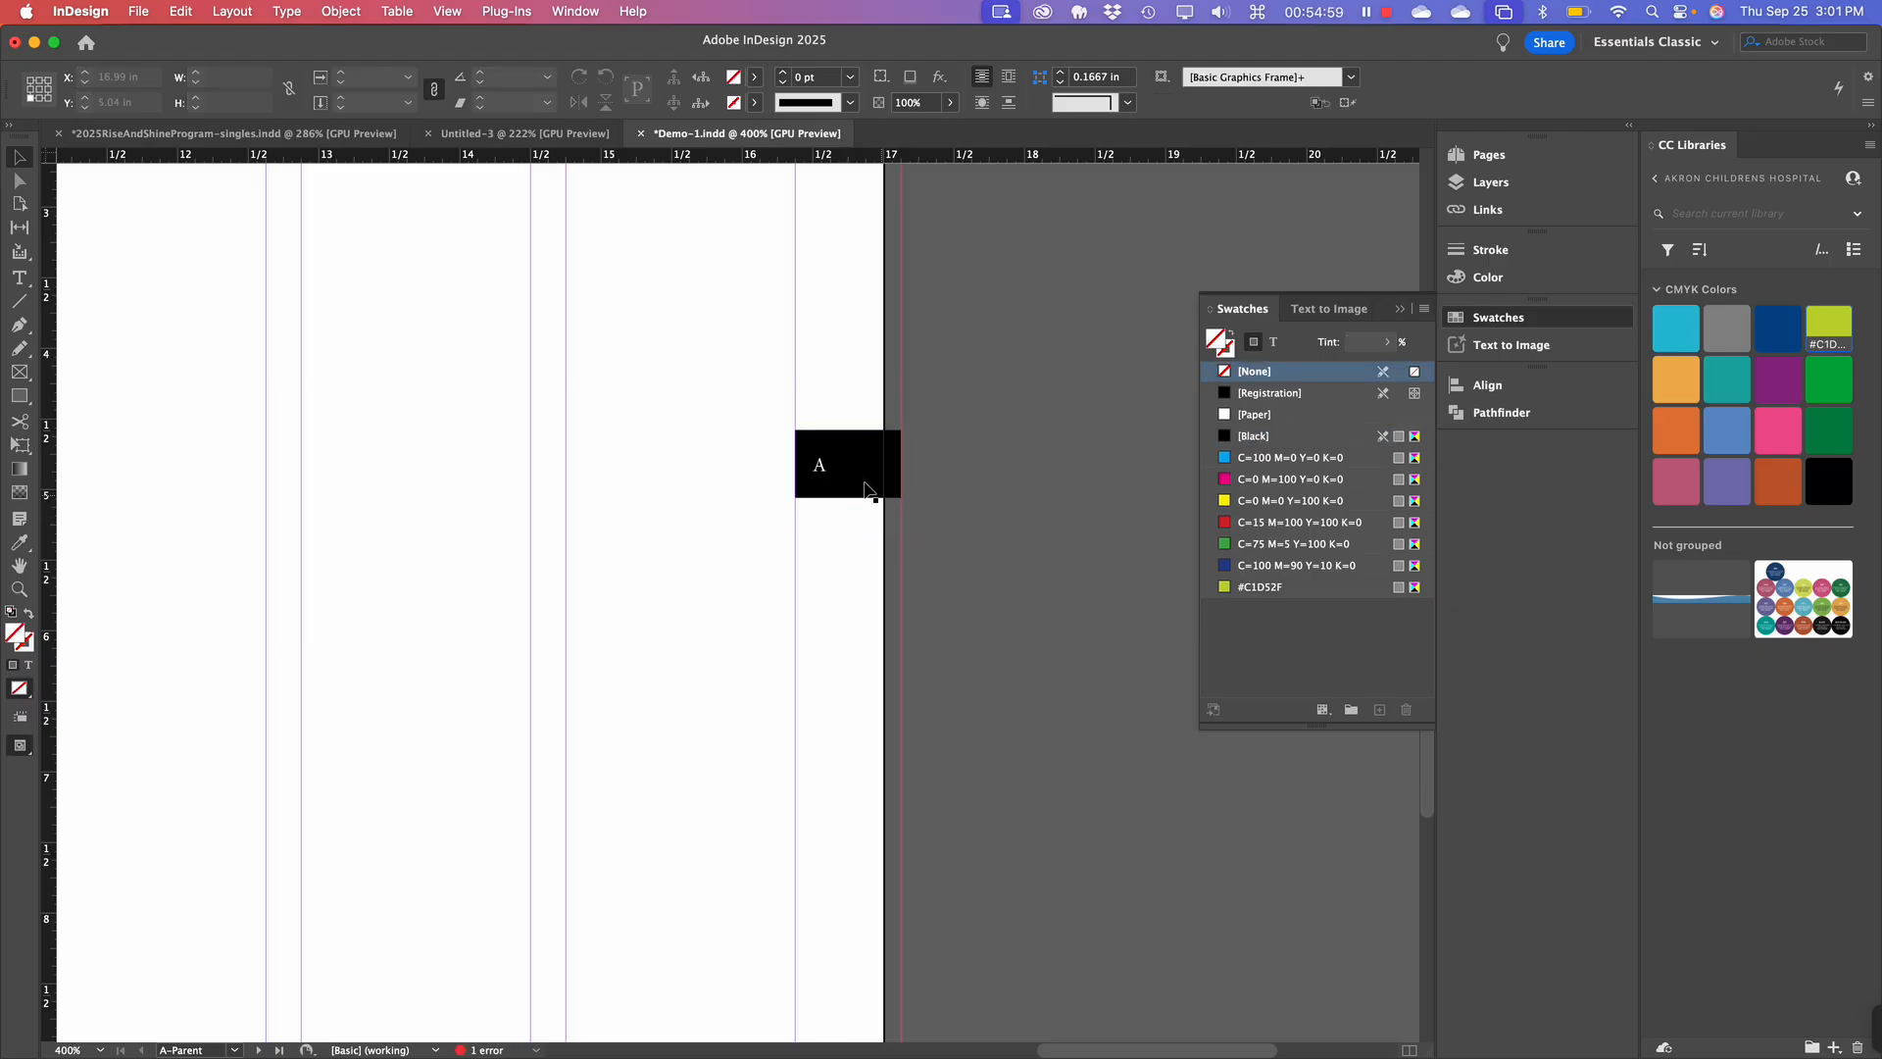
pyautogui.press('super+minus')
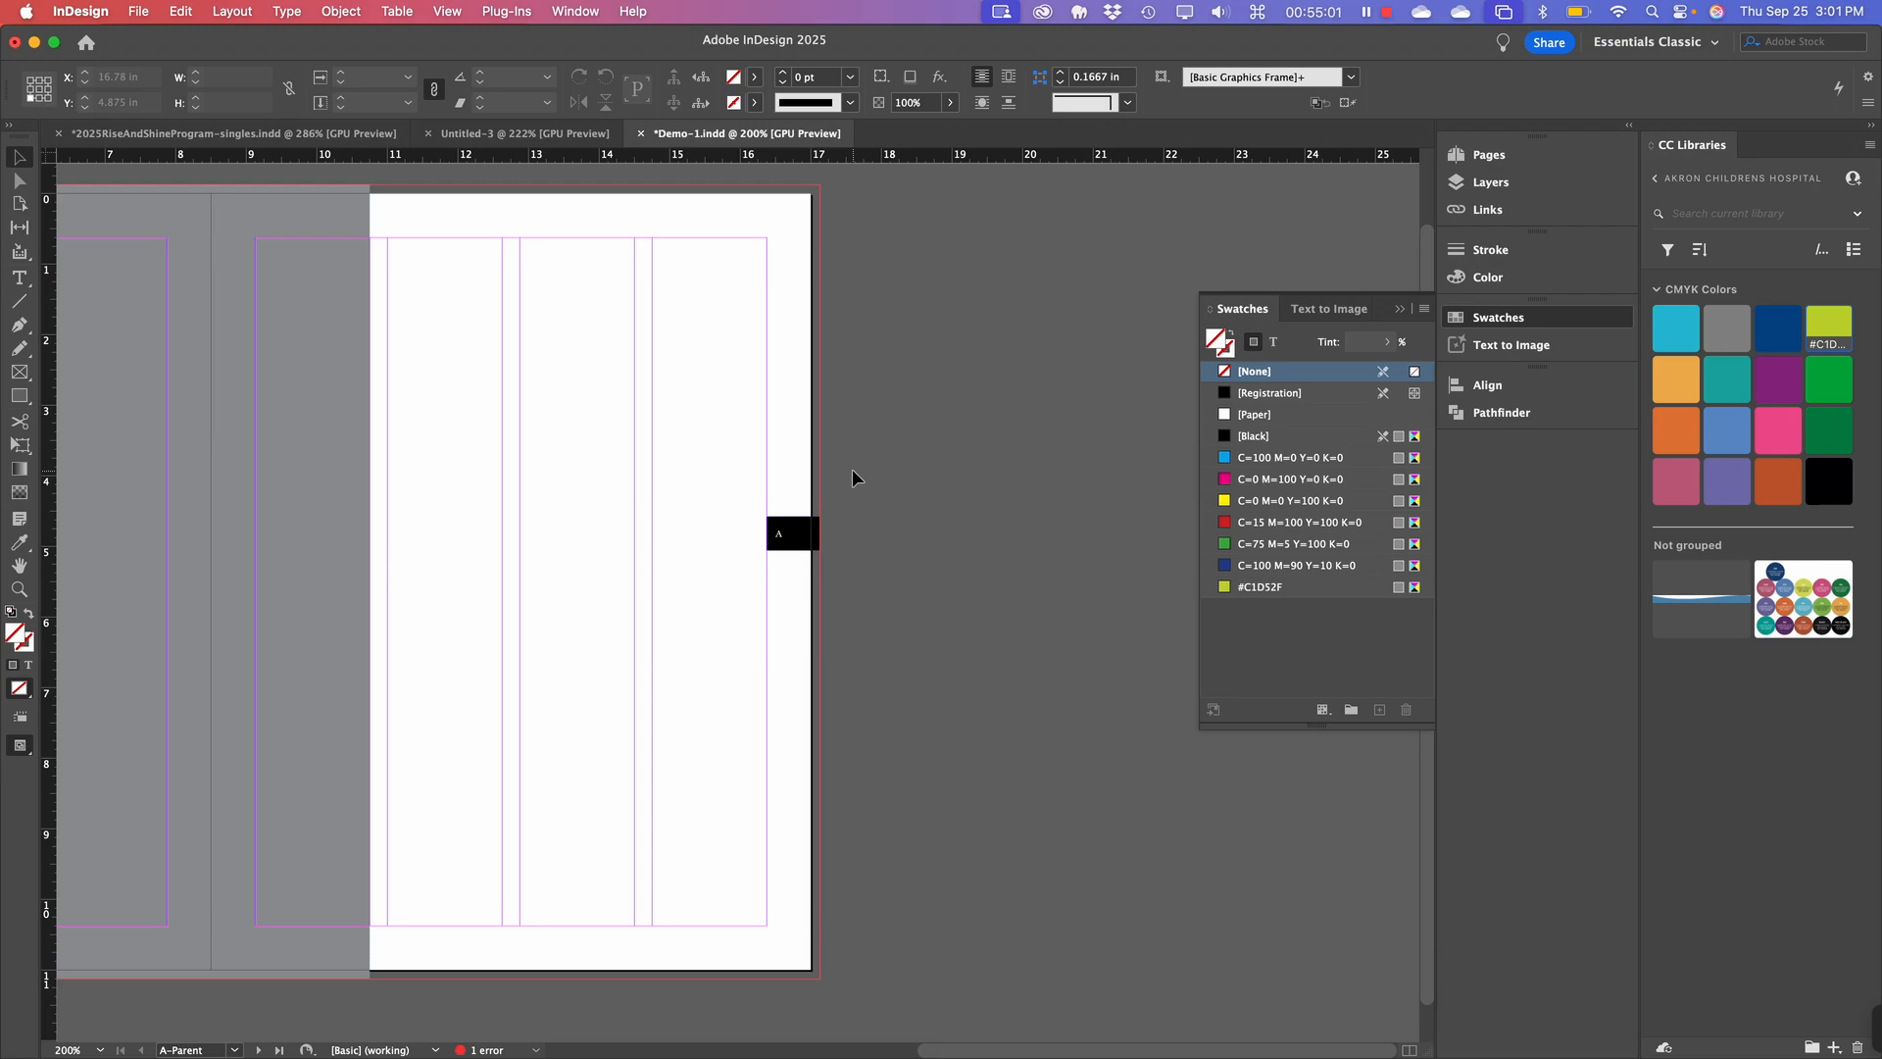
pyautogui.hscroll(-3, 851, 468)
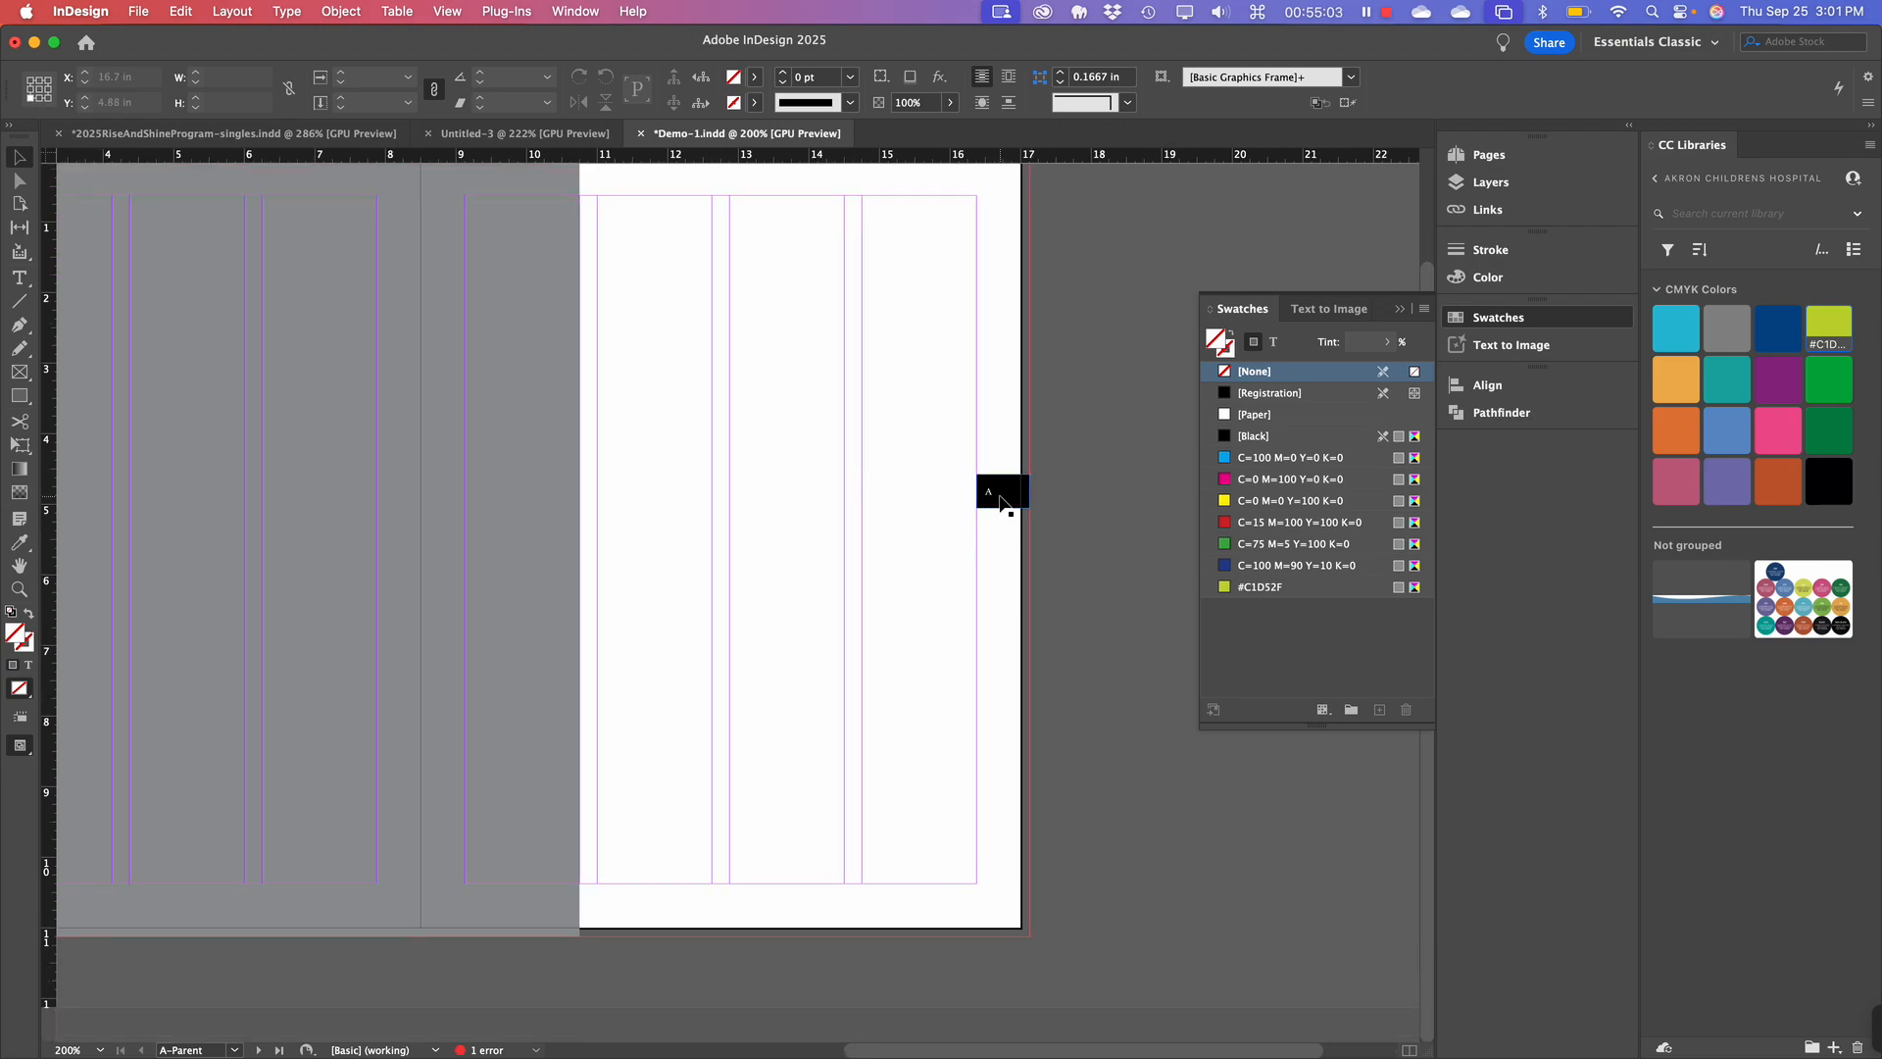
pyautogui.moveTo(1000, 502); pyautogui.dragTo(1009, 539)
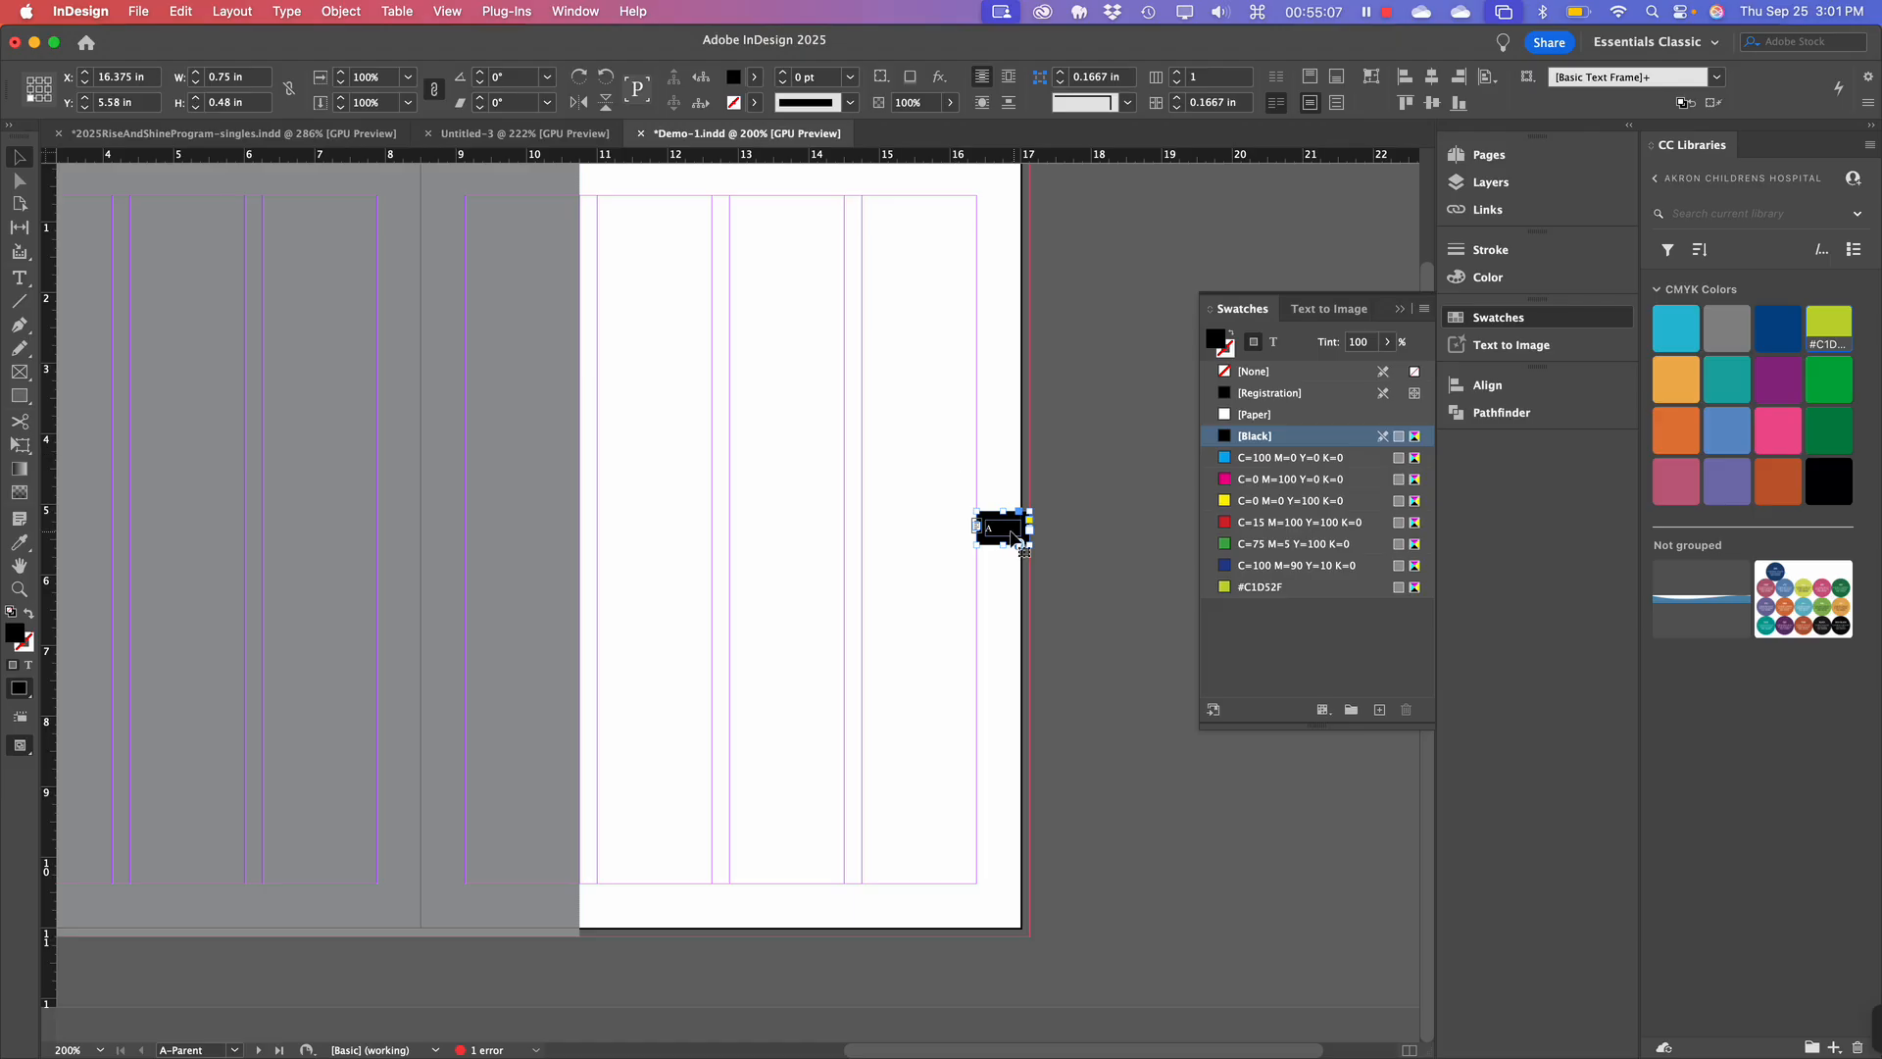
# Align the tab to the vertical centre of the page using Align to Page.
pyautogui.click(1506, 396)
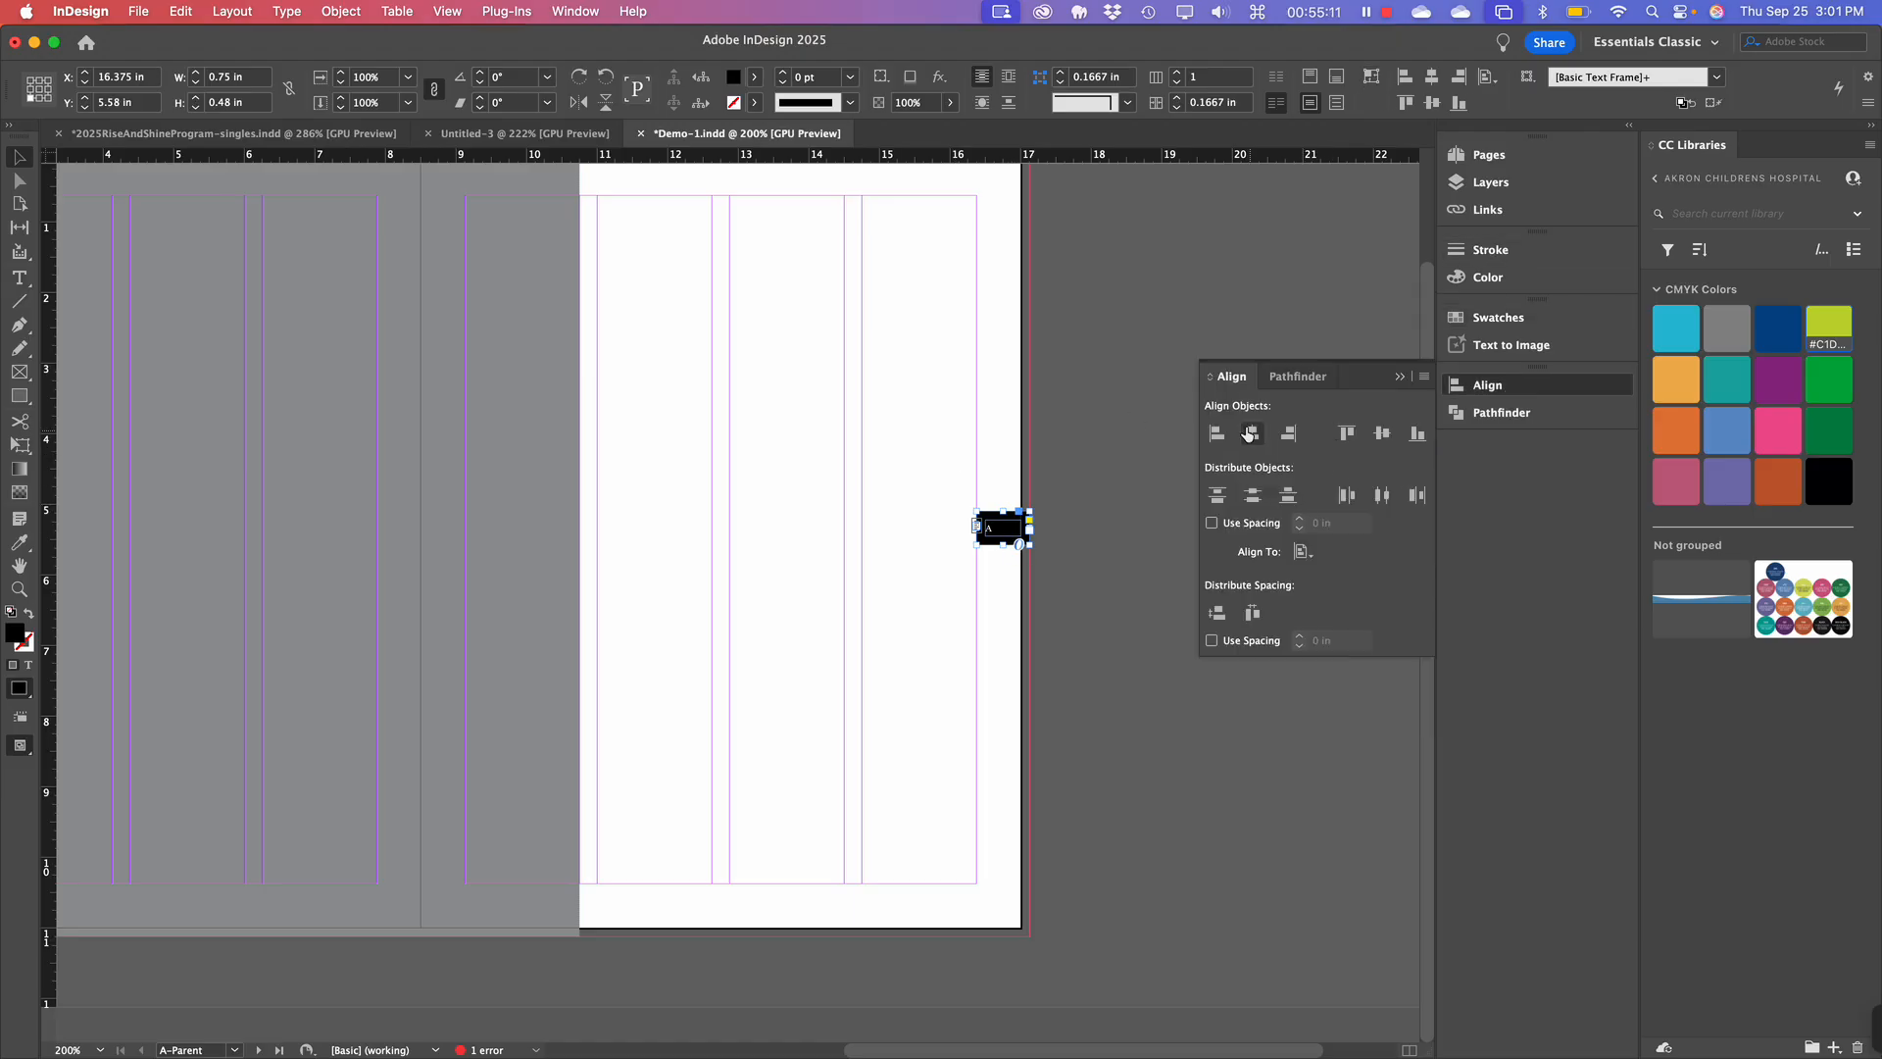
pyautogui.click(1302, 552)
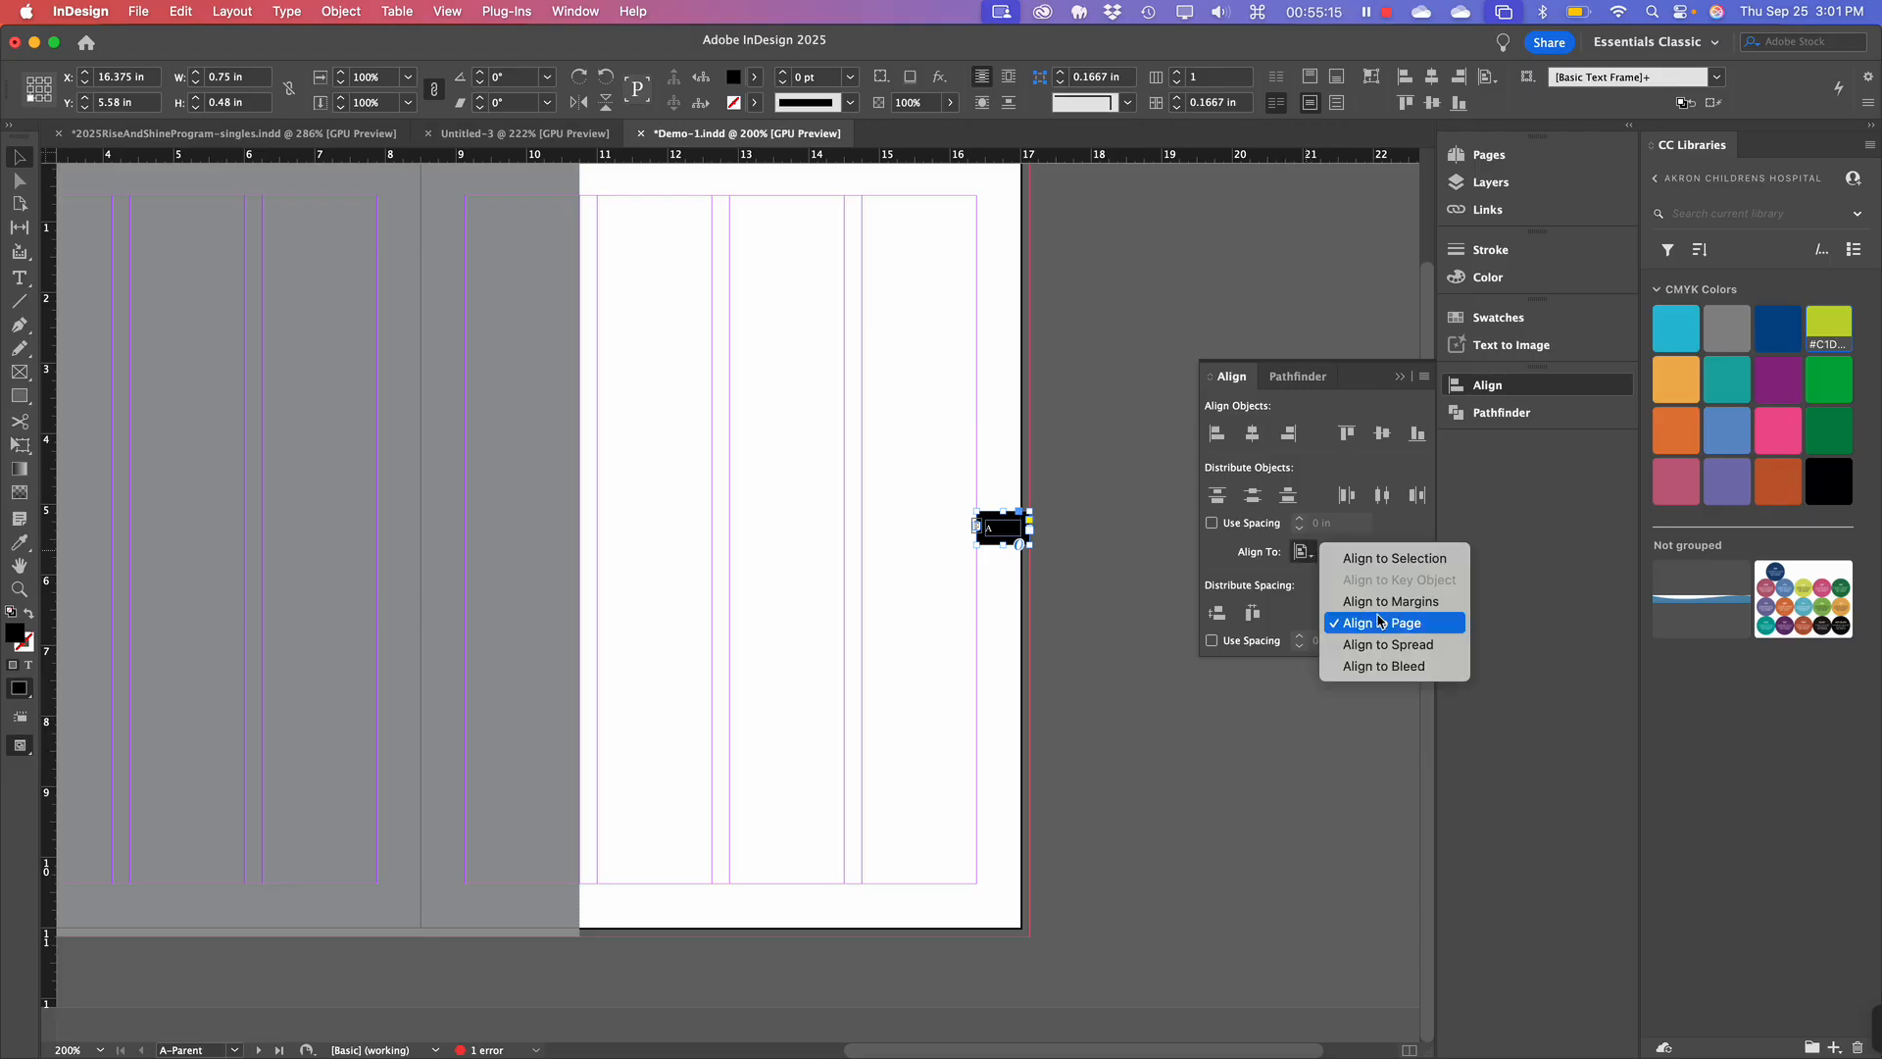
pyautogui.click(1160, 555)
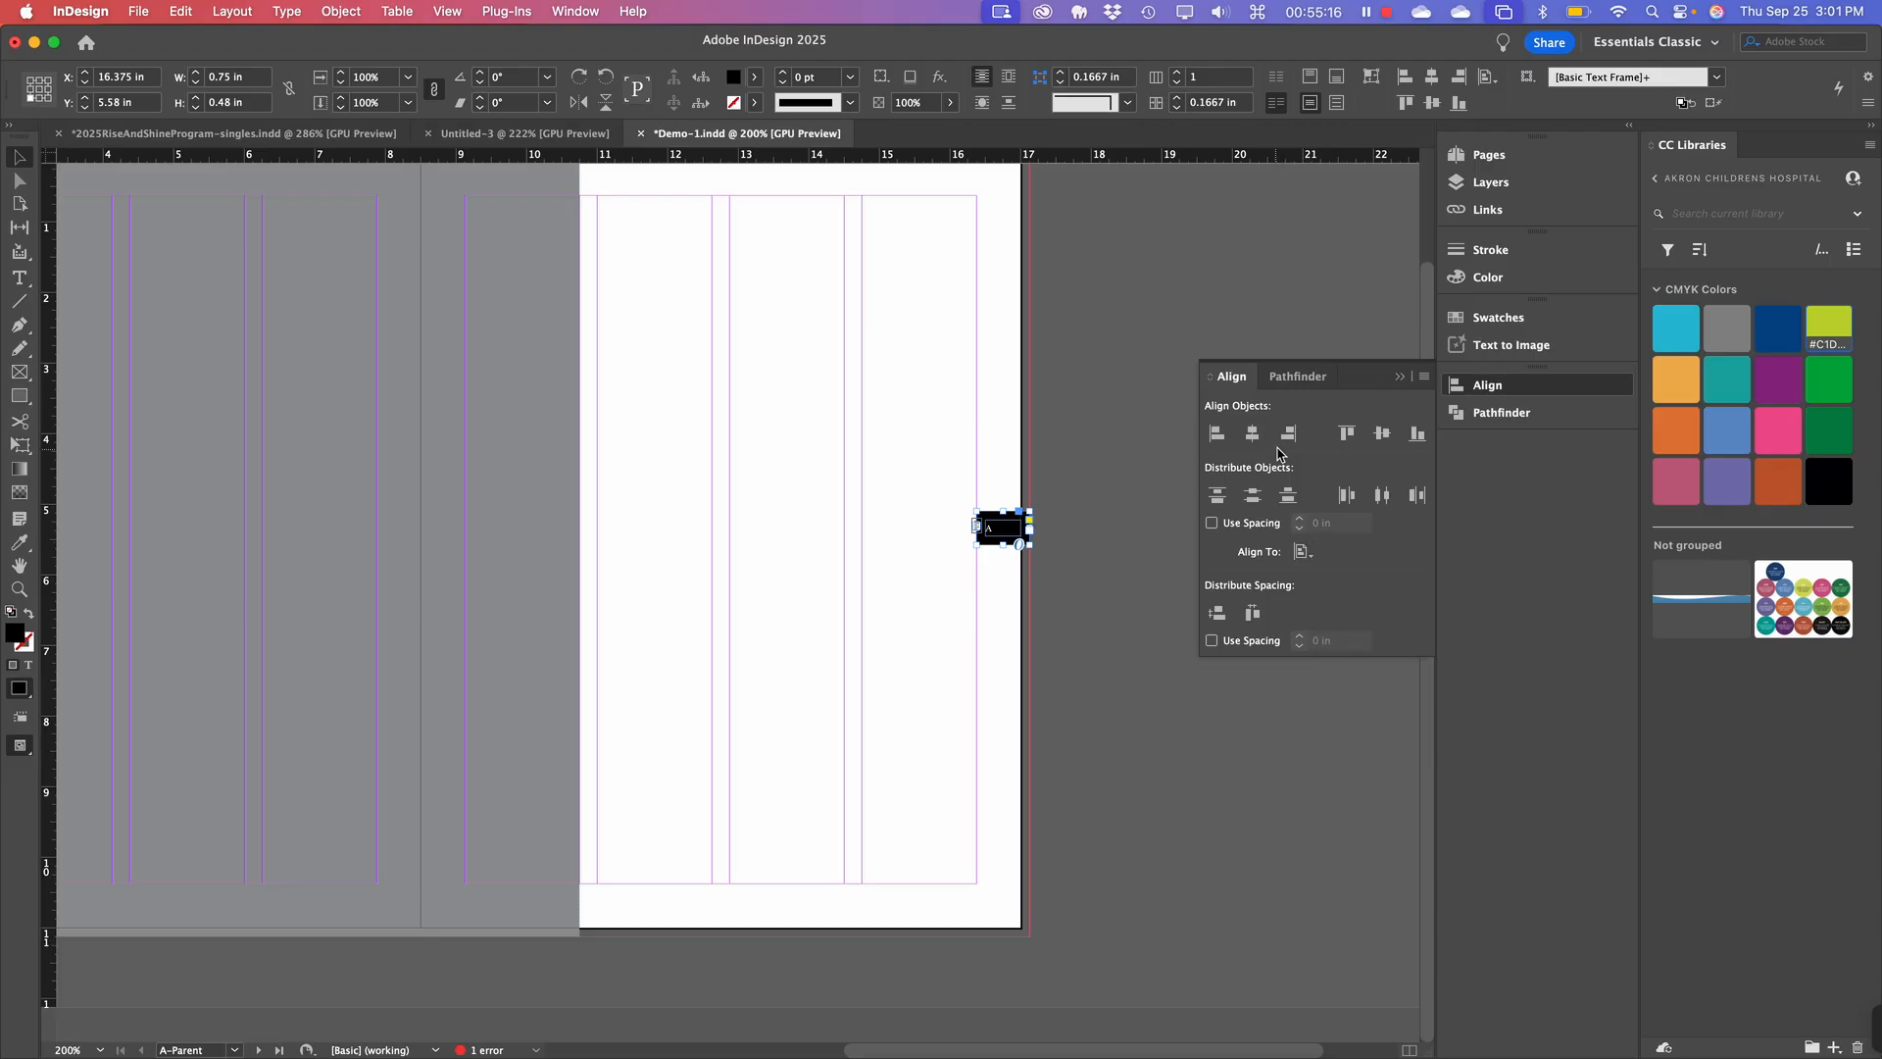
pyautogui.click(1392, 435)
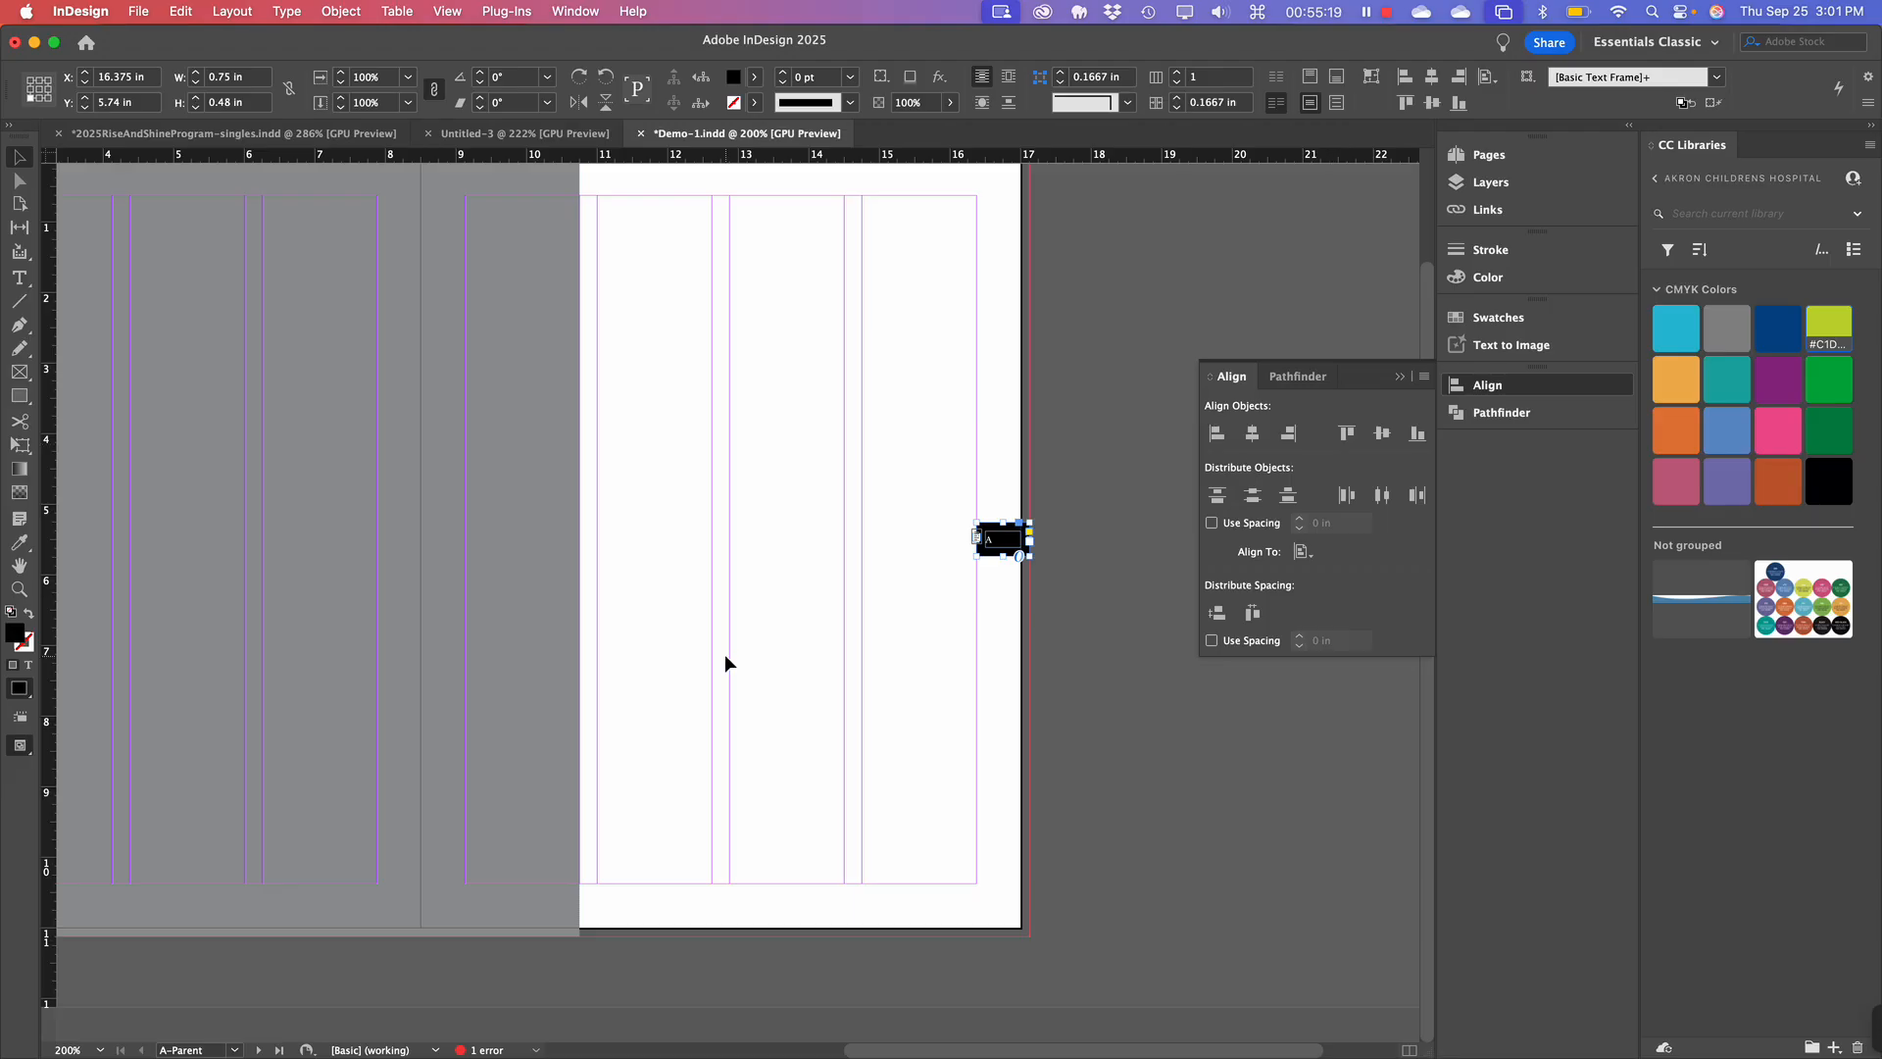
pyautogui.hscroll(-3, 725, 654)
pyautogui.hscroll(-2, 725, 655)
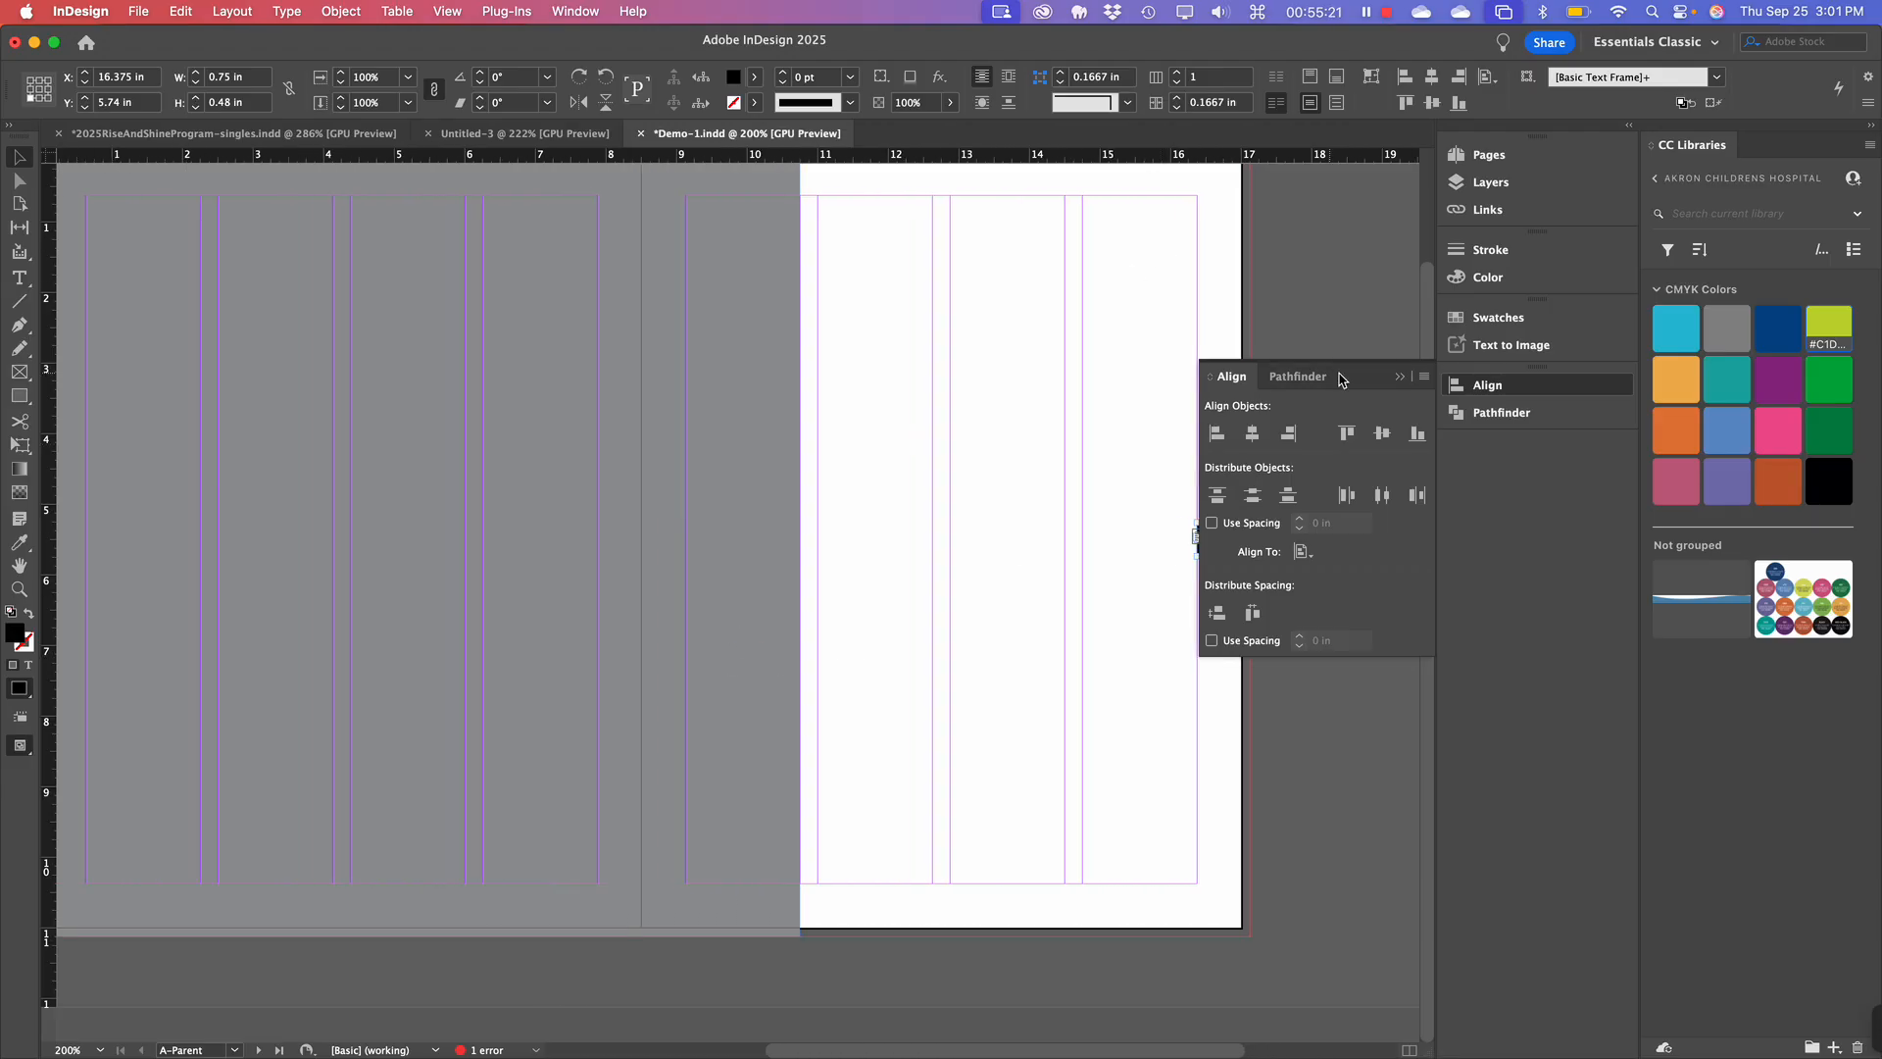
pyautogui.click(1397, 379)
pyautogui.hscroll(-2, 798, 730)
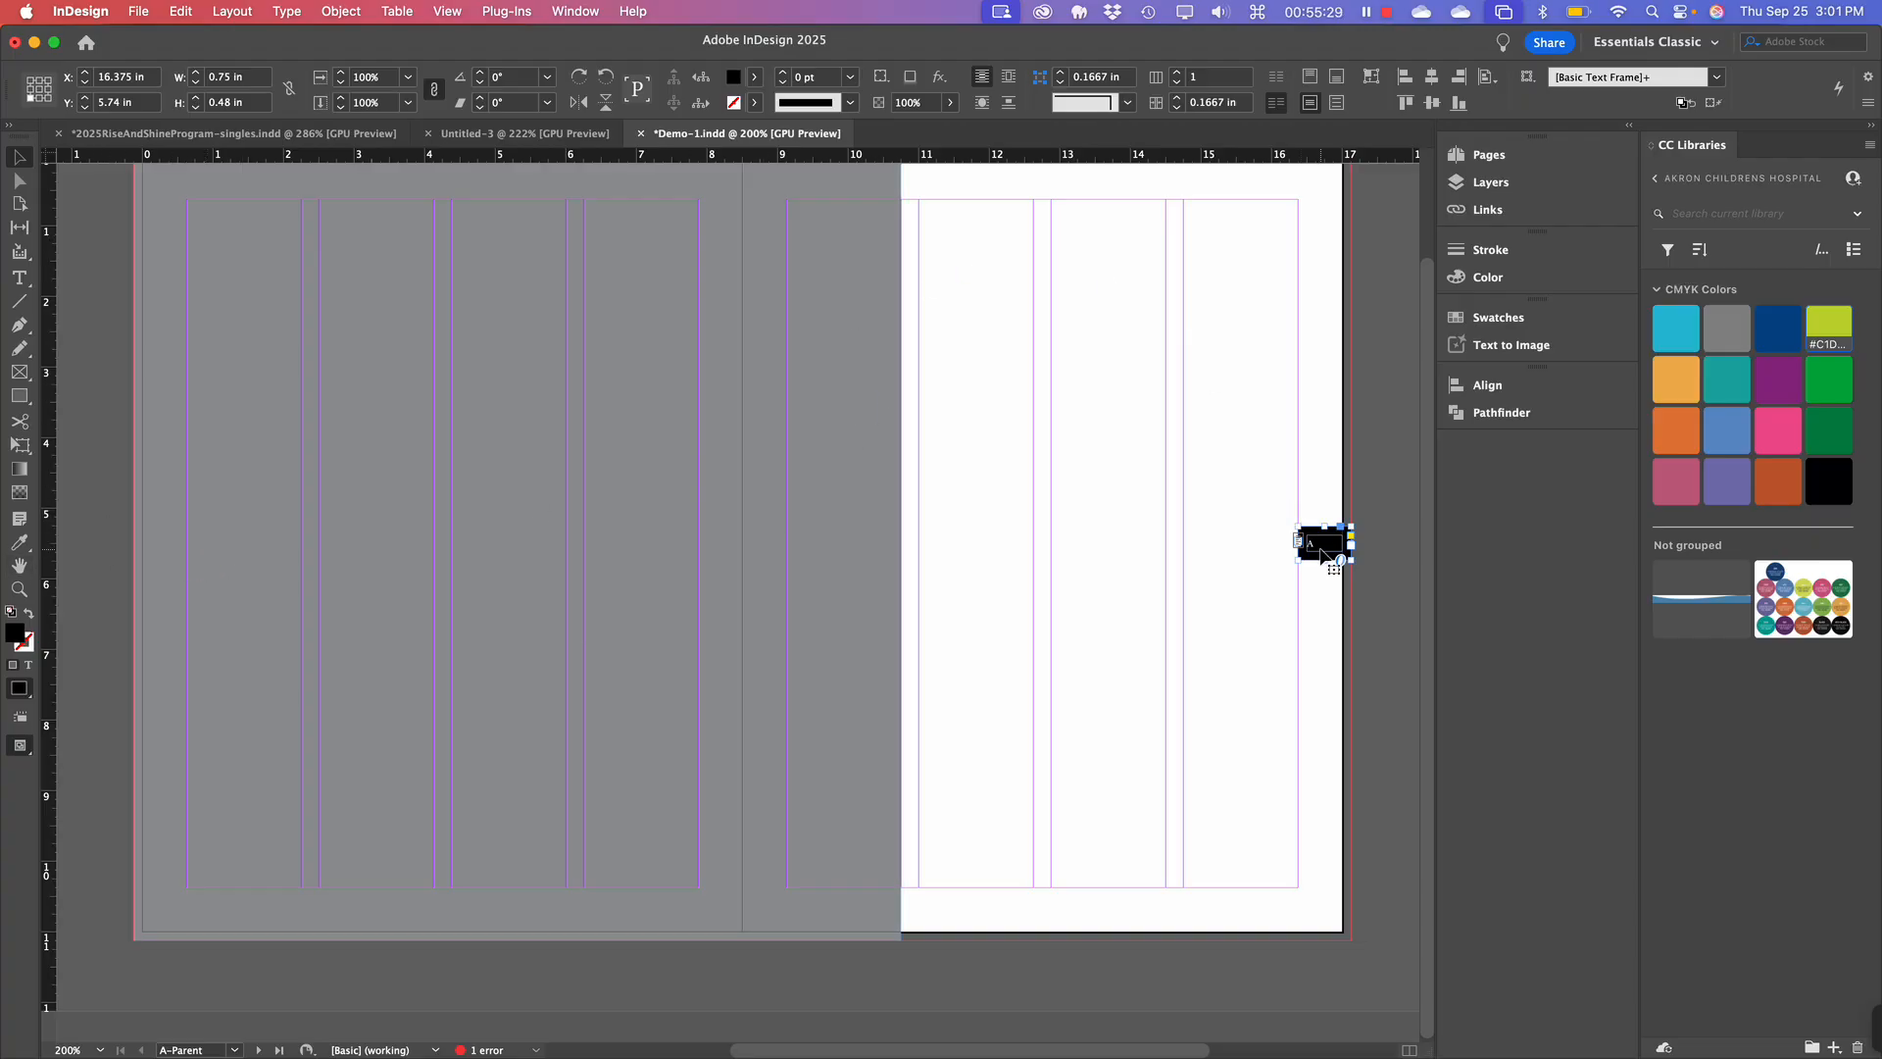
# Paste a copy of the tab onto the left page's outer edge, vertically centred at Y 5.74 in.
pyautogui.press('super+c')
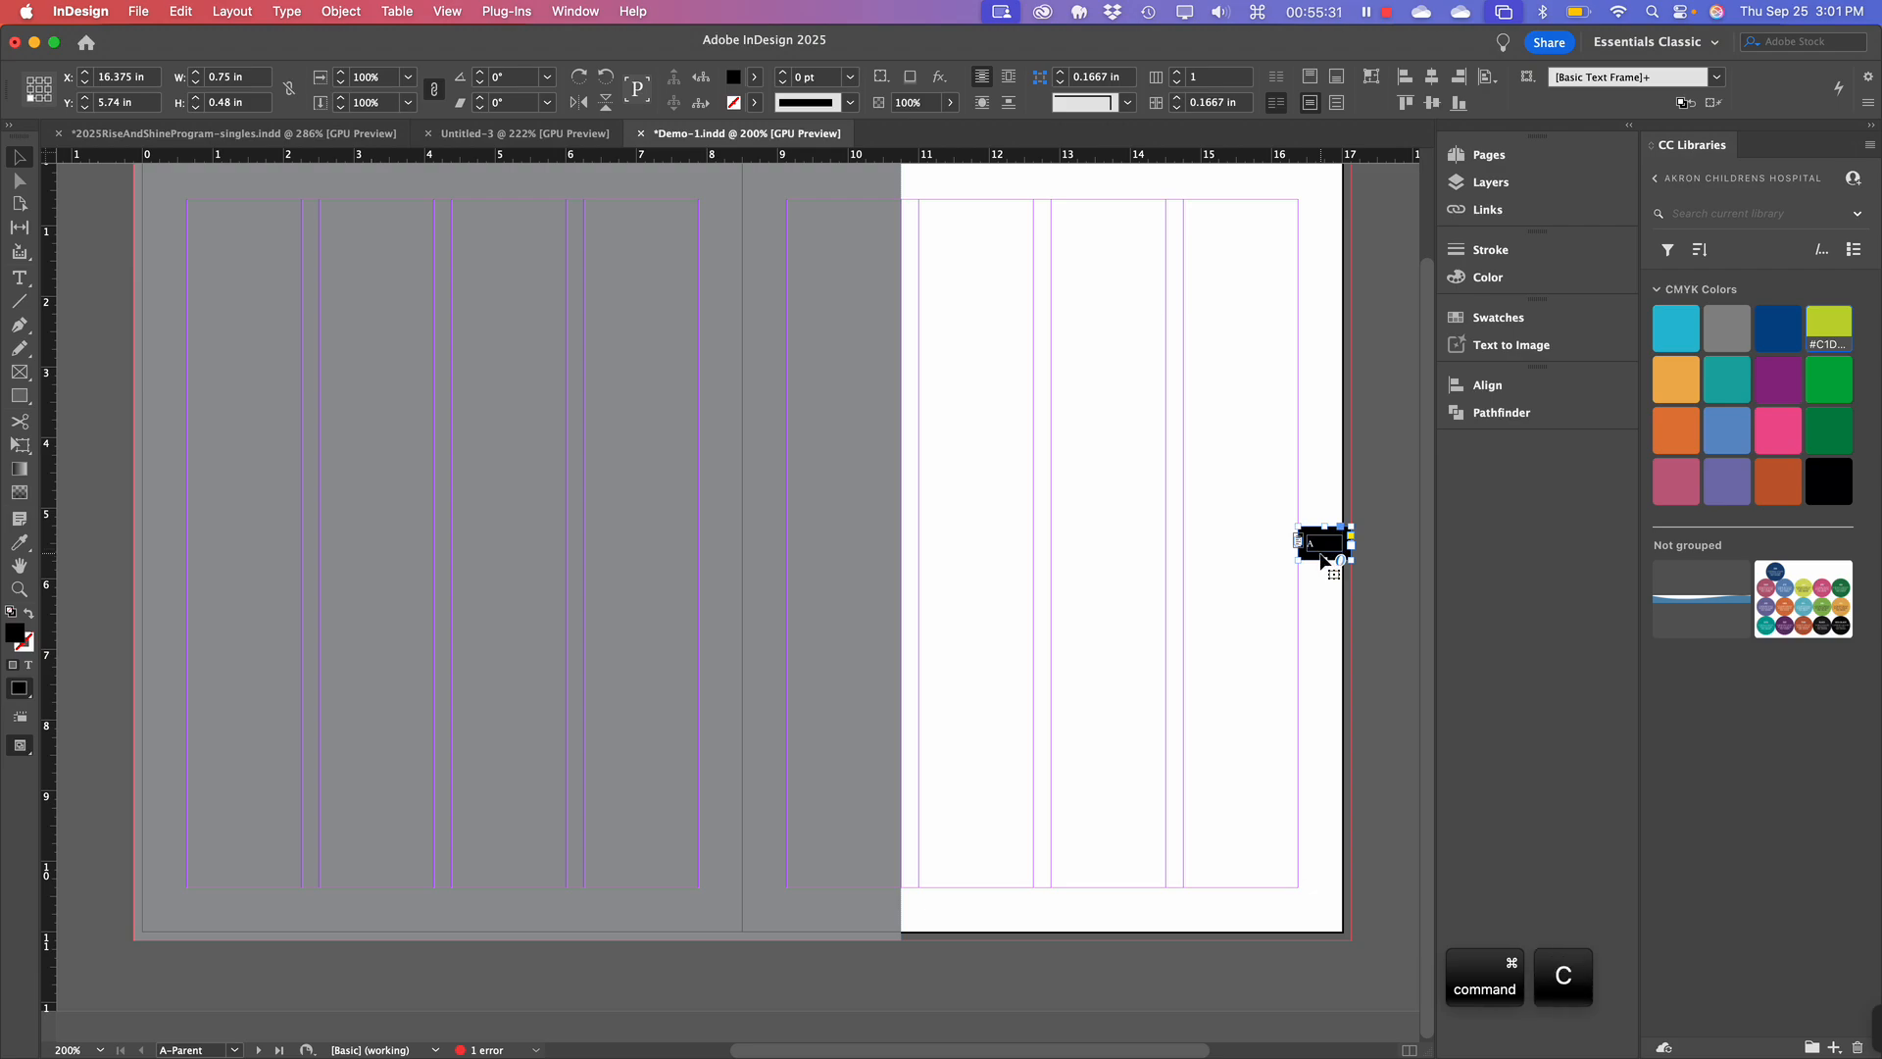
pyautogui.click(314, 561)
pyautogui.press('super+v')
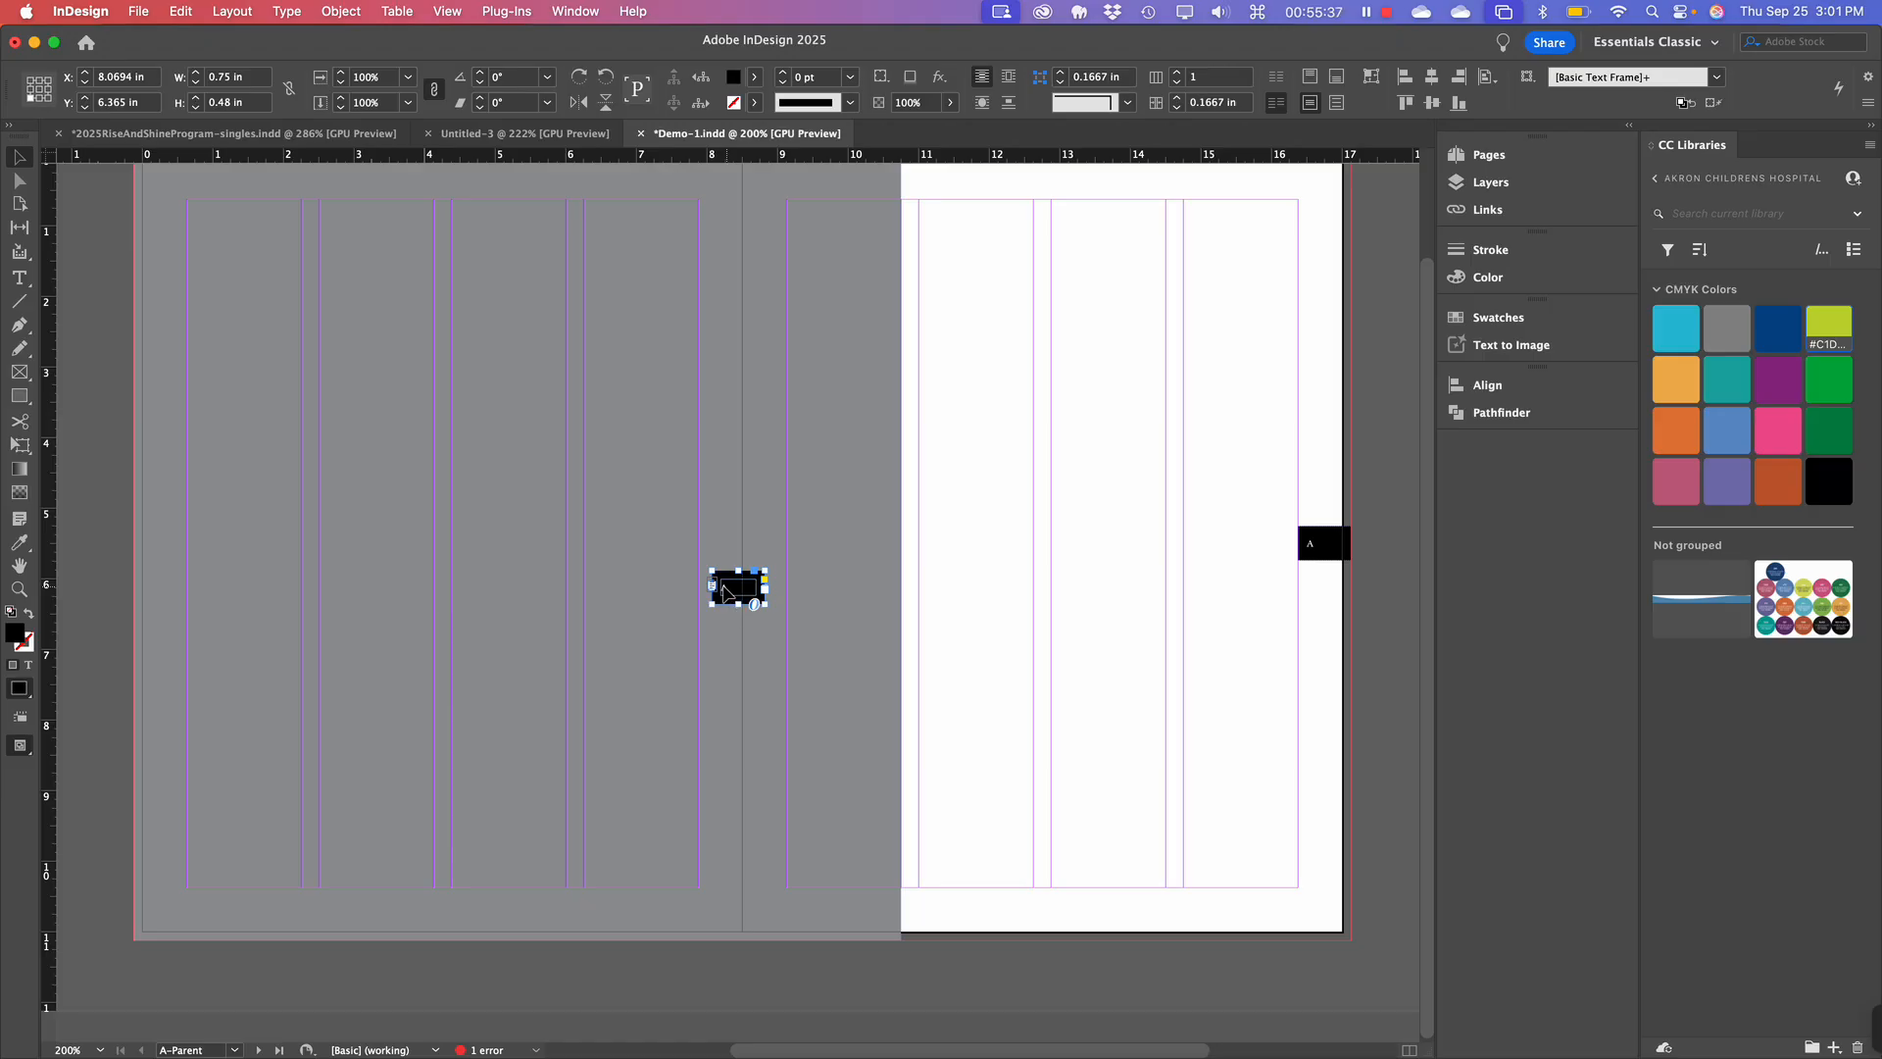
pyautogui.moveTo(725, 591); pyautogui.dragTo(148, 515)
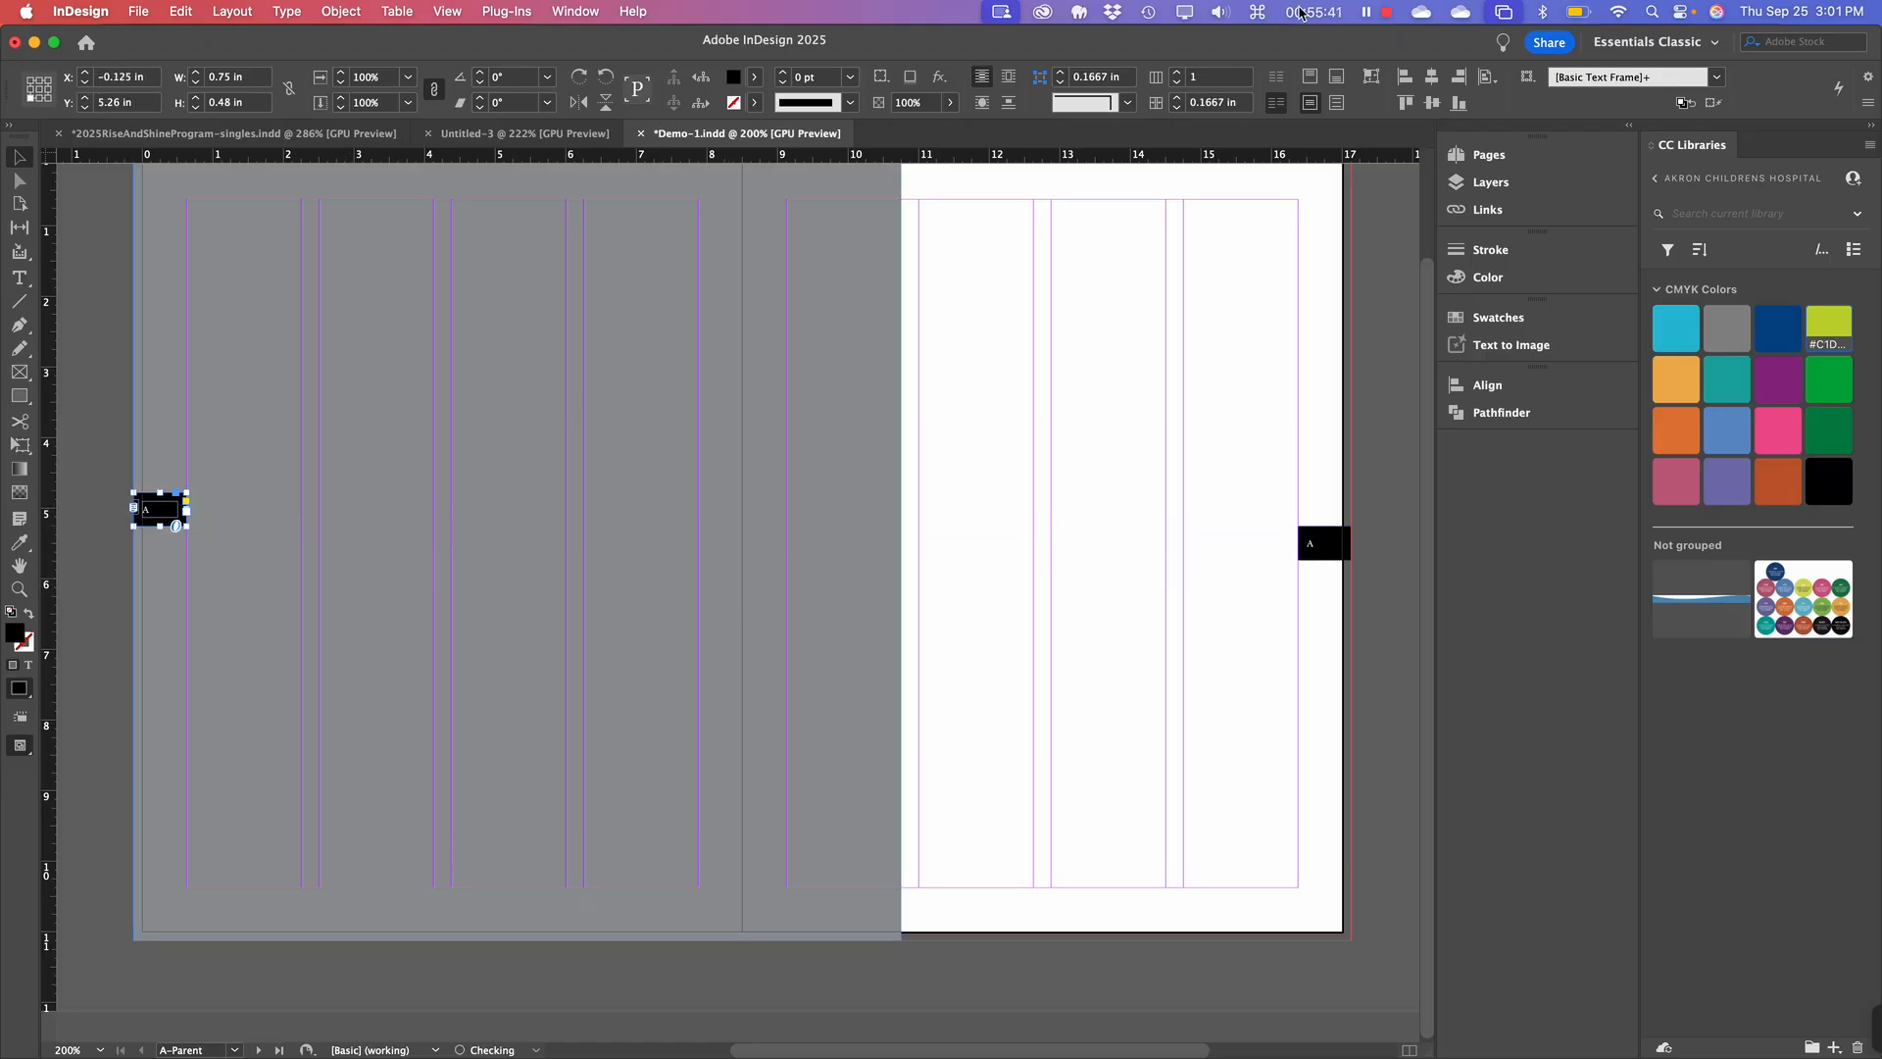
pyautogui.click(1431, 103)
pyautogui.click(100, 573)
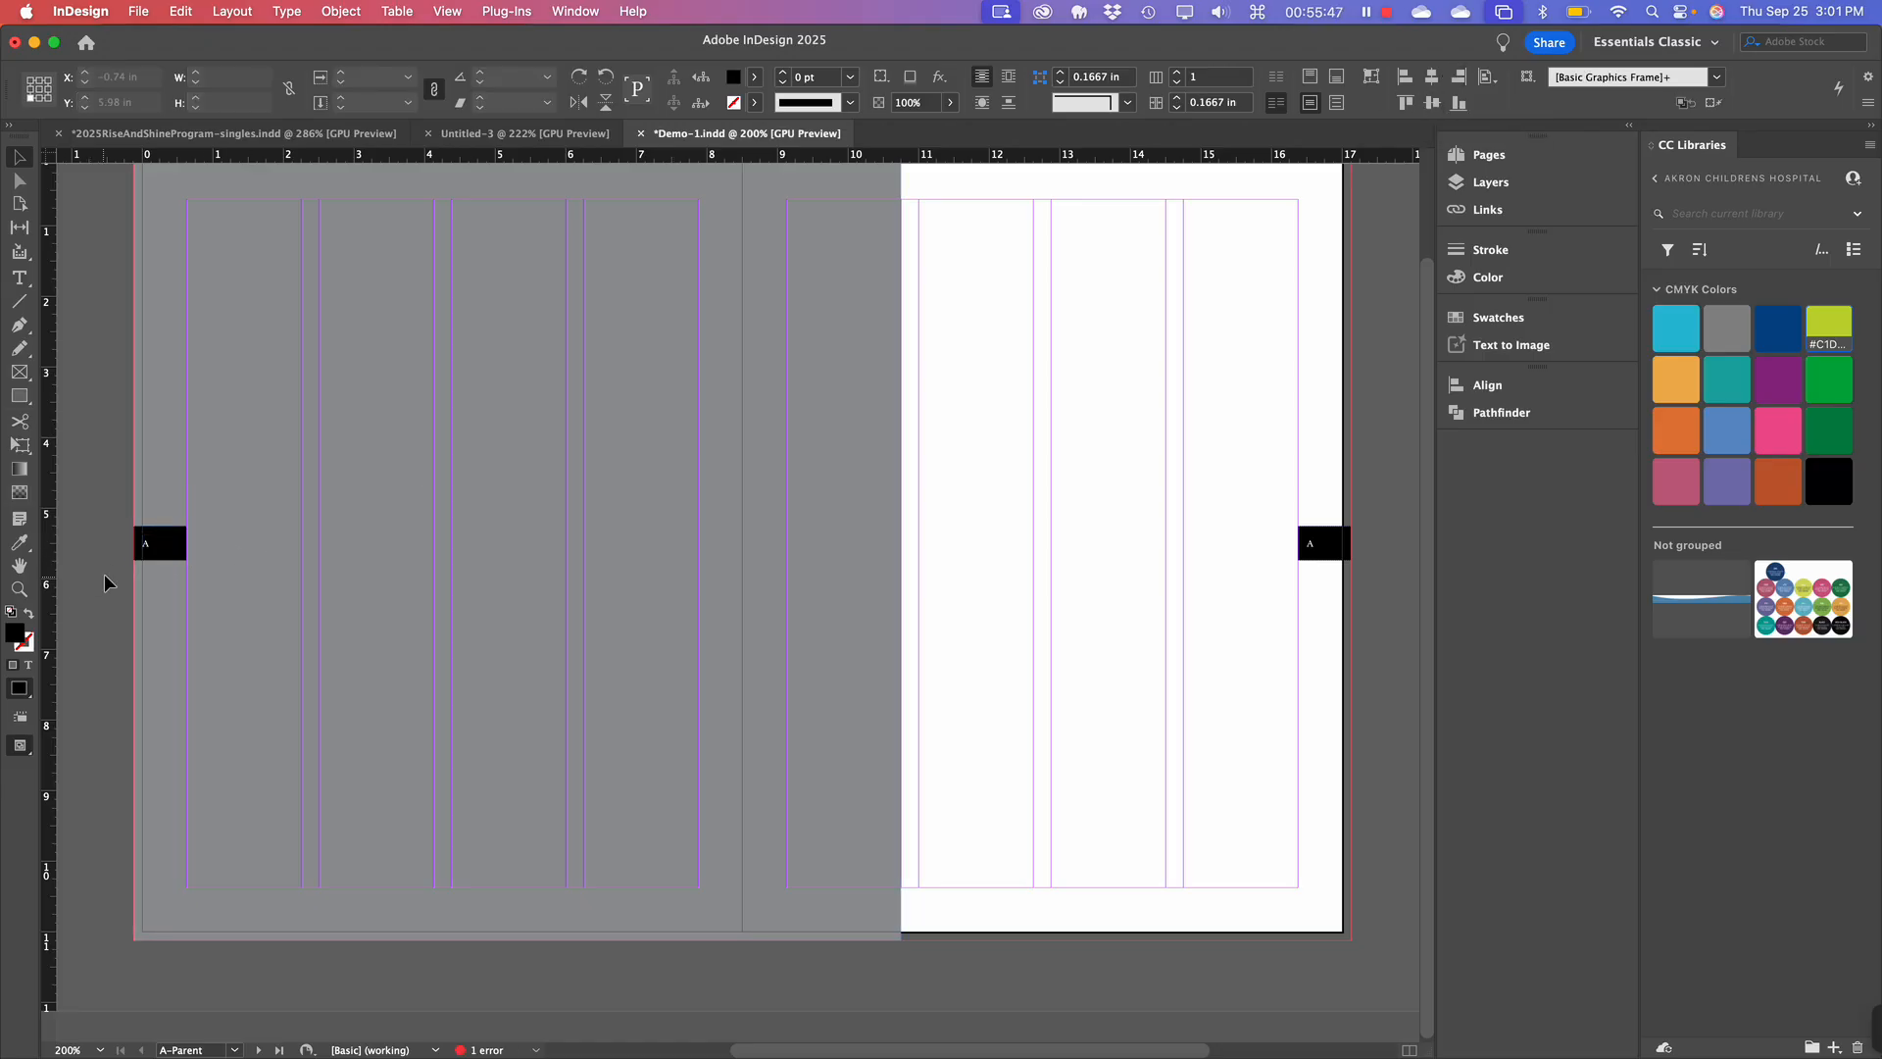
# Select the left-page tab and open the Character panel from the Window menu.
pyautogui.click(152, 550)
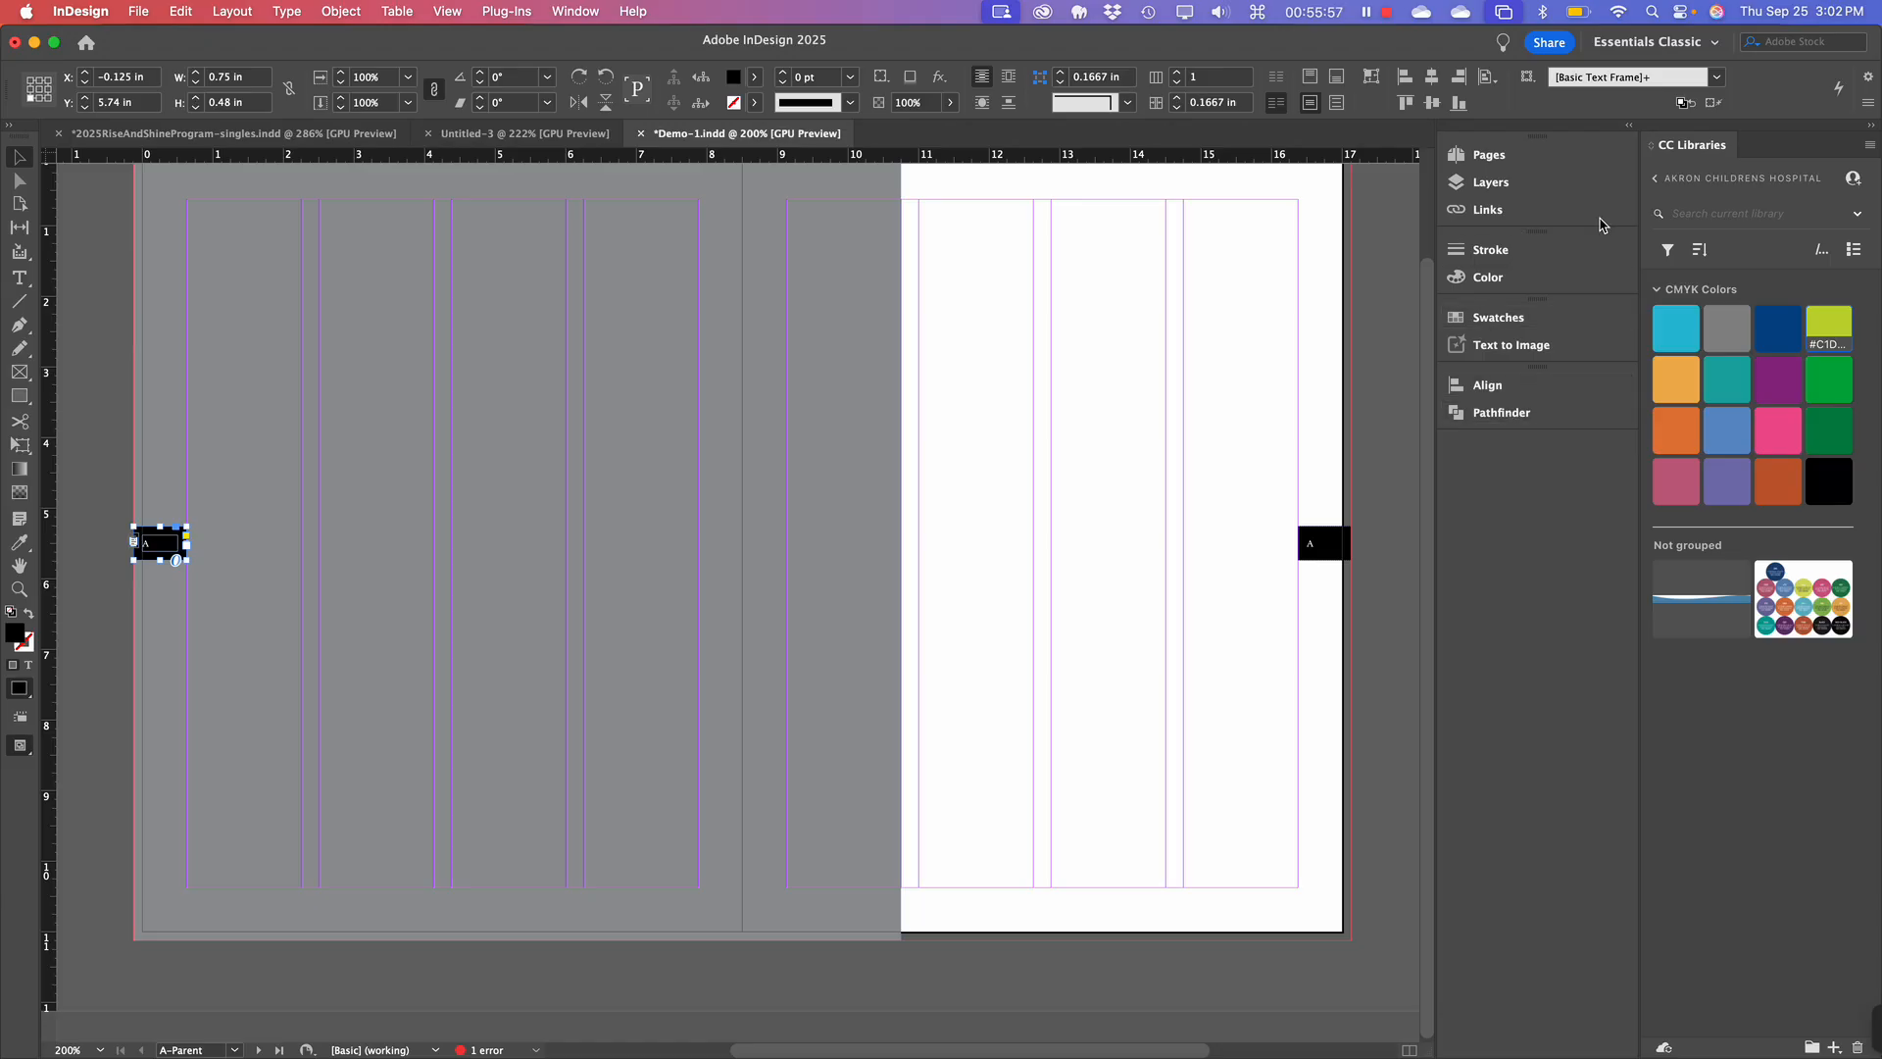
pyautogui.click(1629, 129)
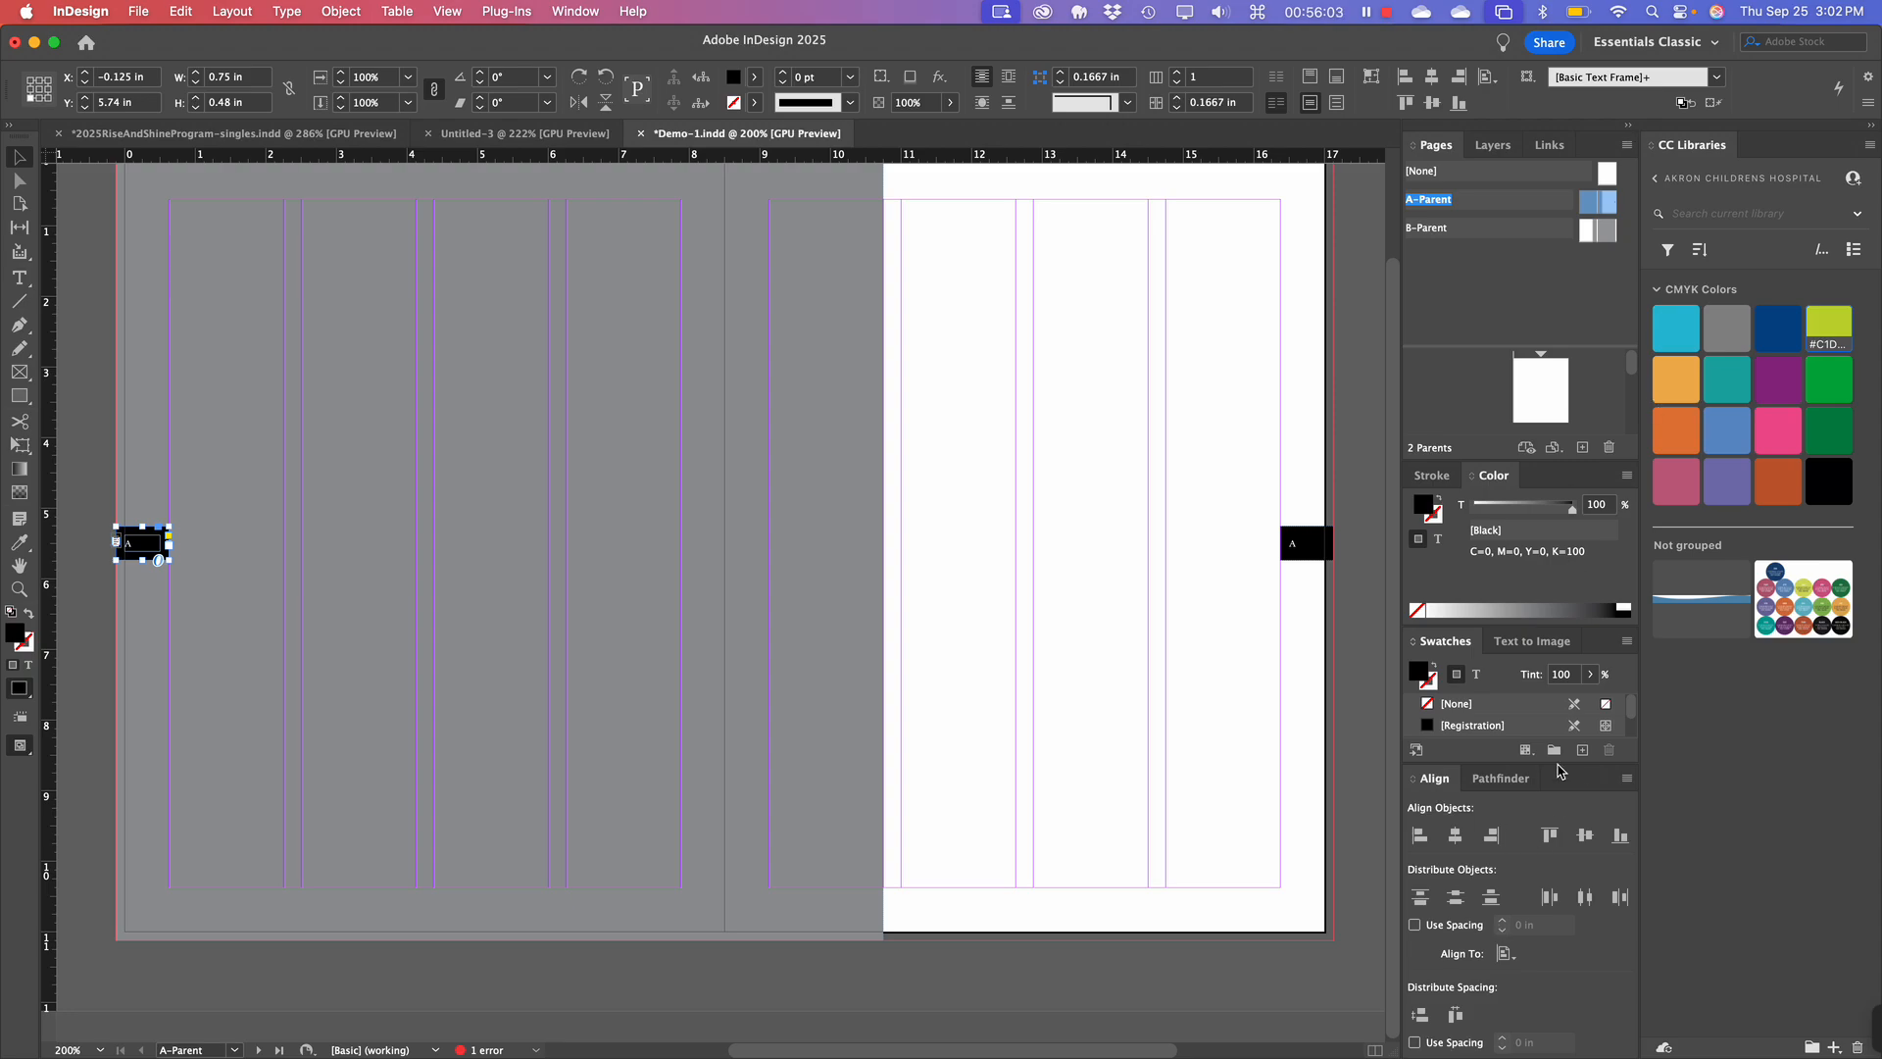
pyautogui.click(1629, 130)
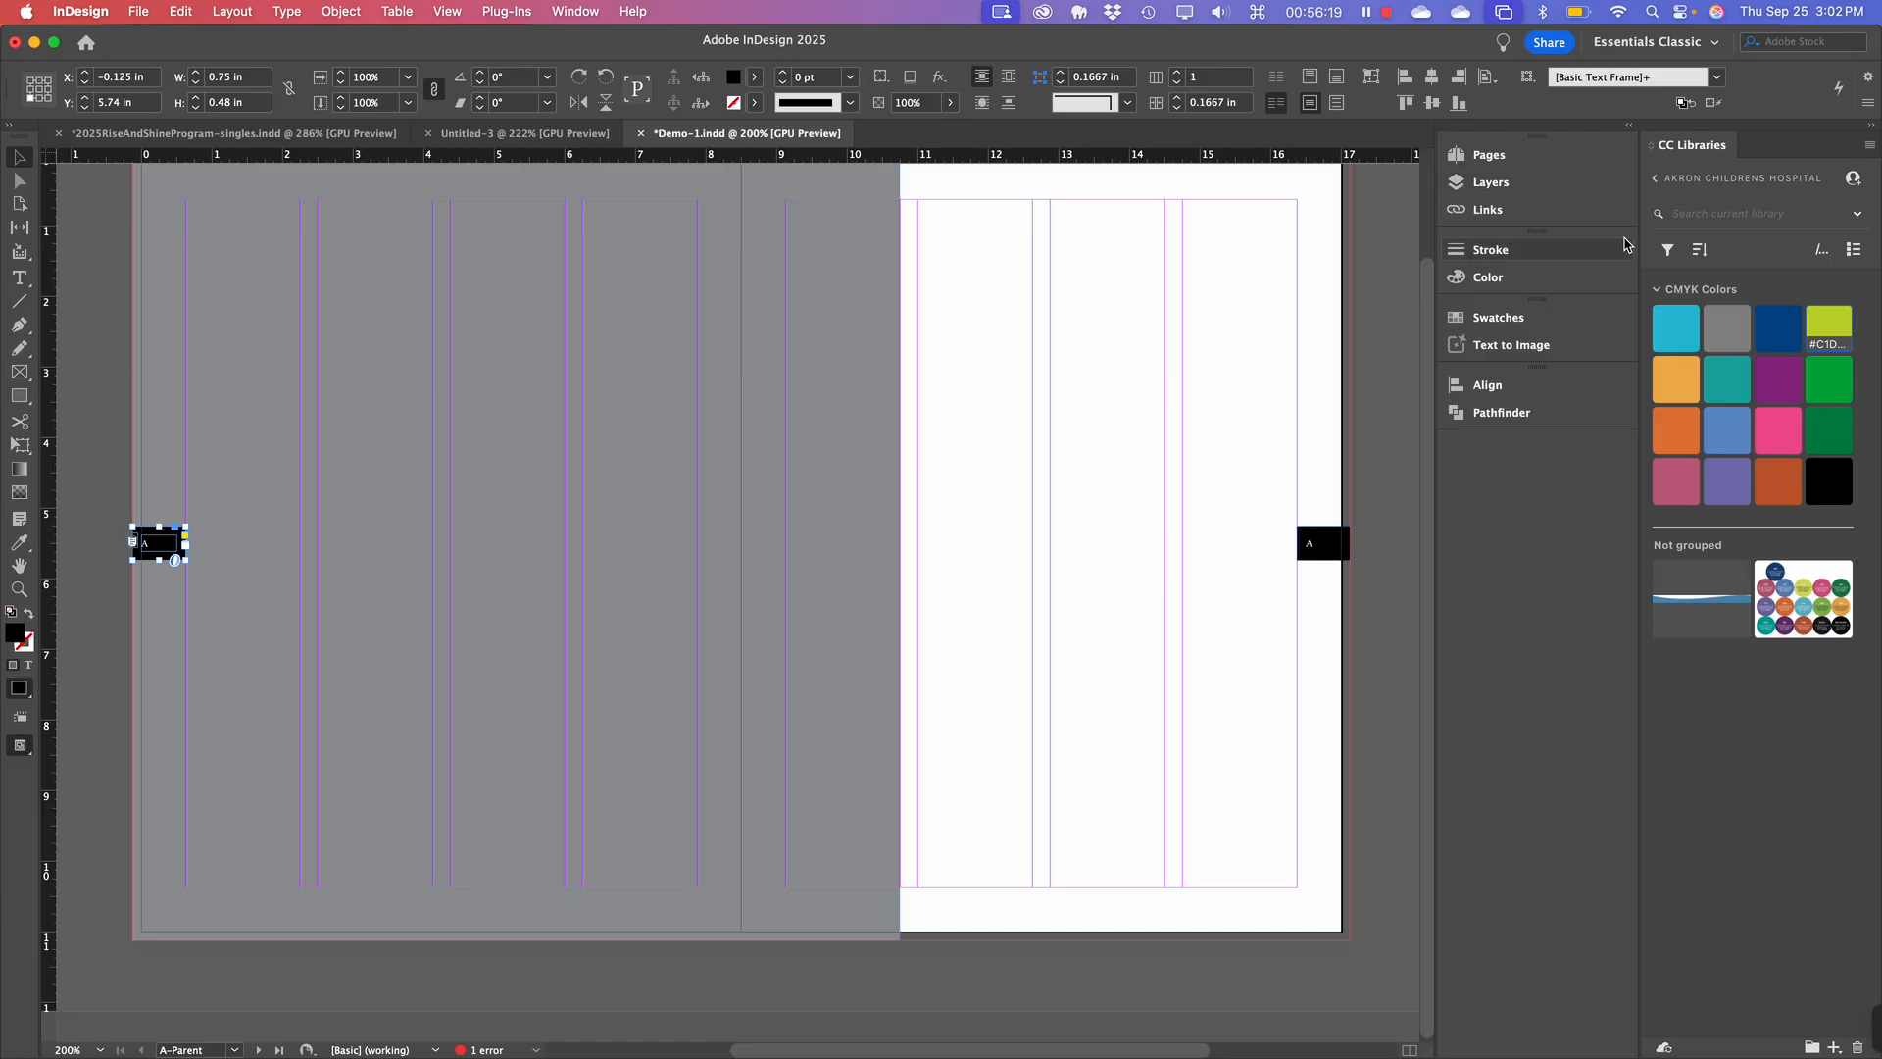
pyautogui.click(593, 17)
pyautogui.moveTo(690, 671)
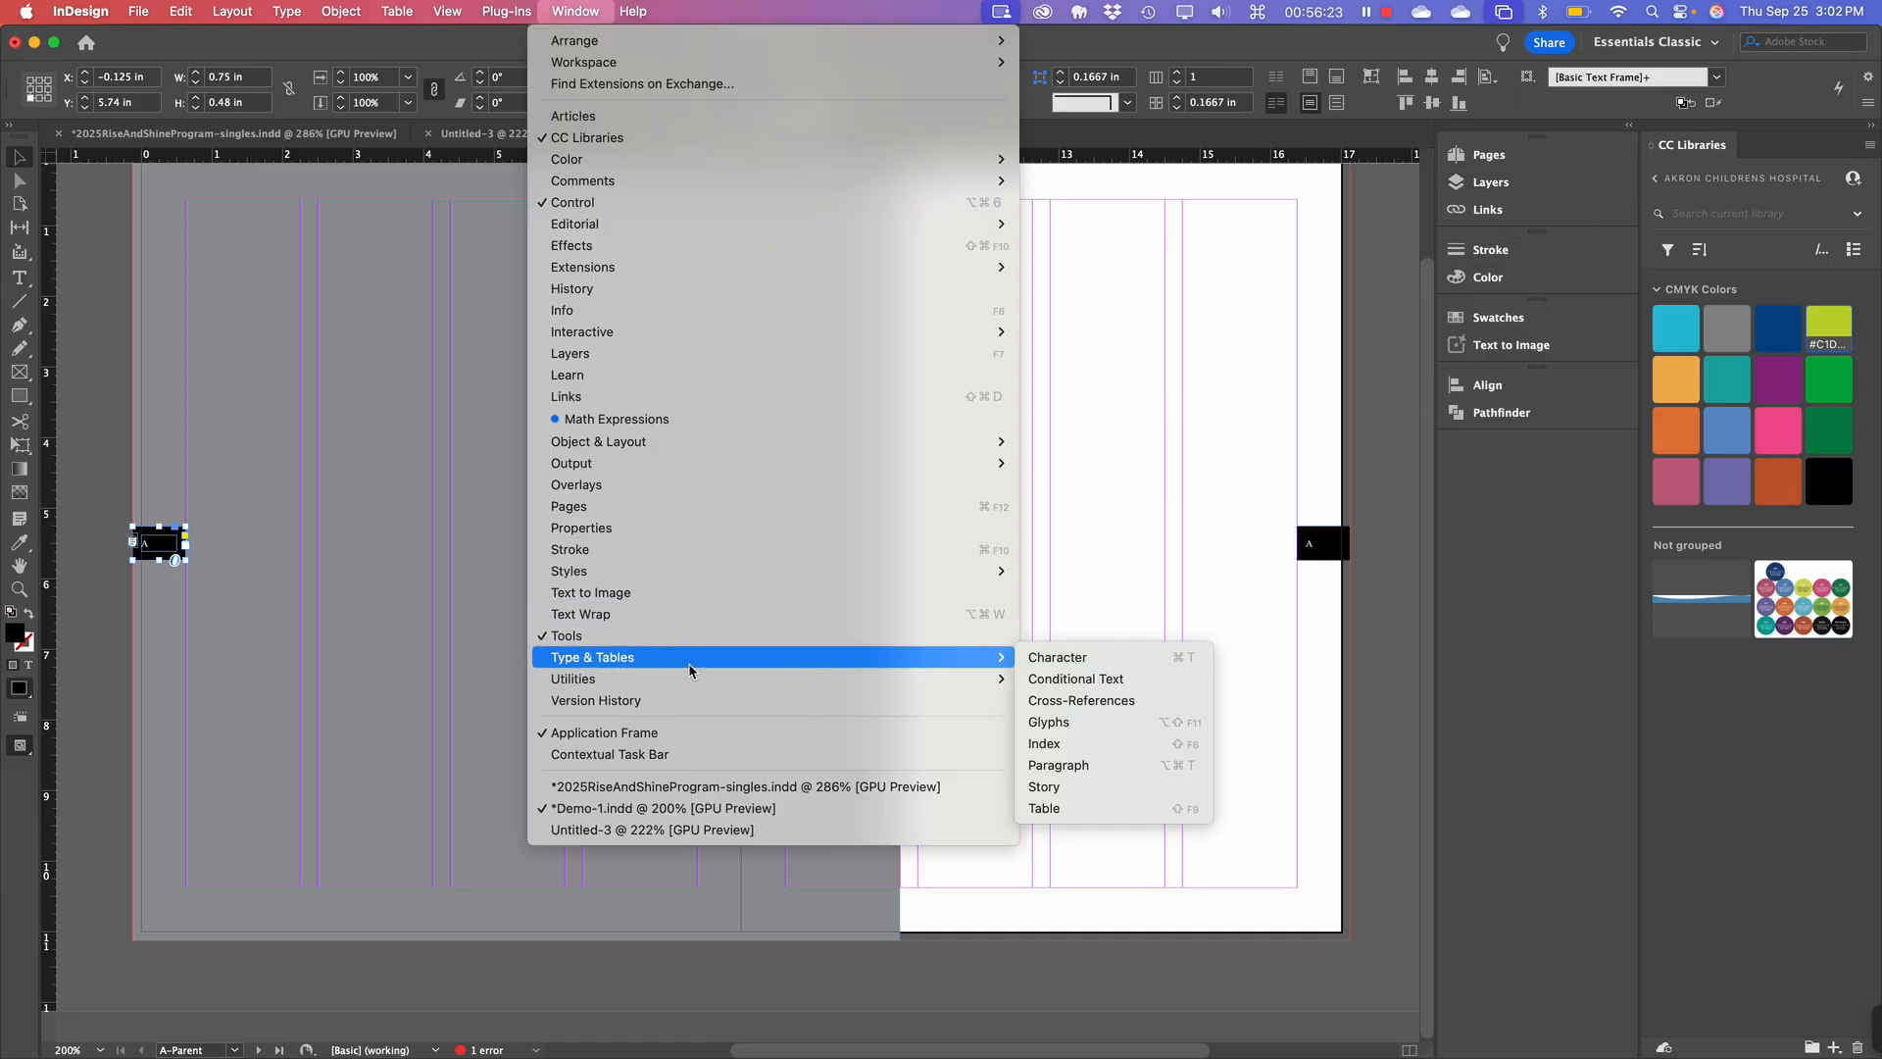
pyautogui.click(1066, 658)
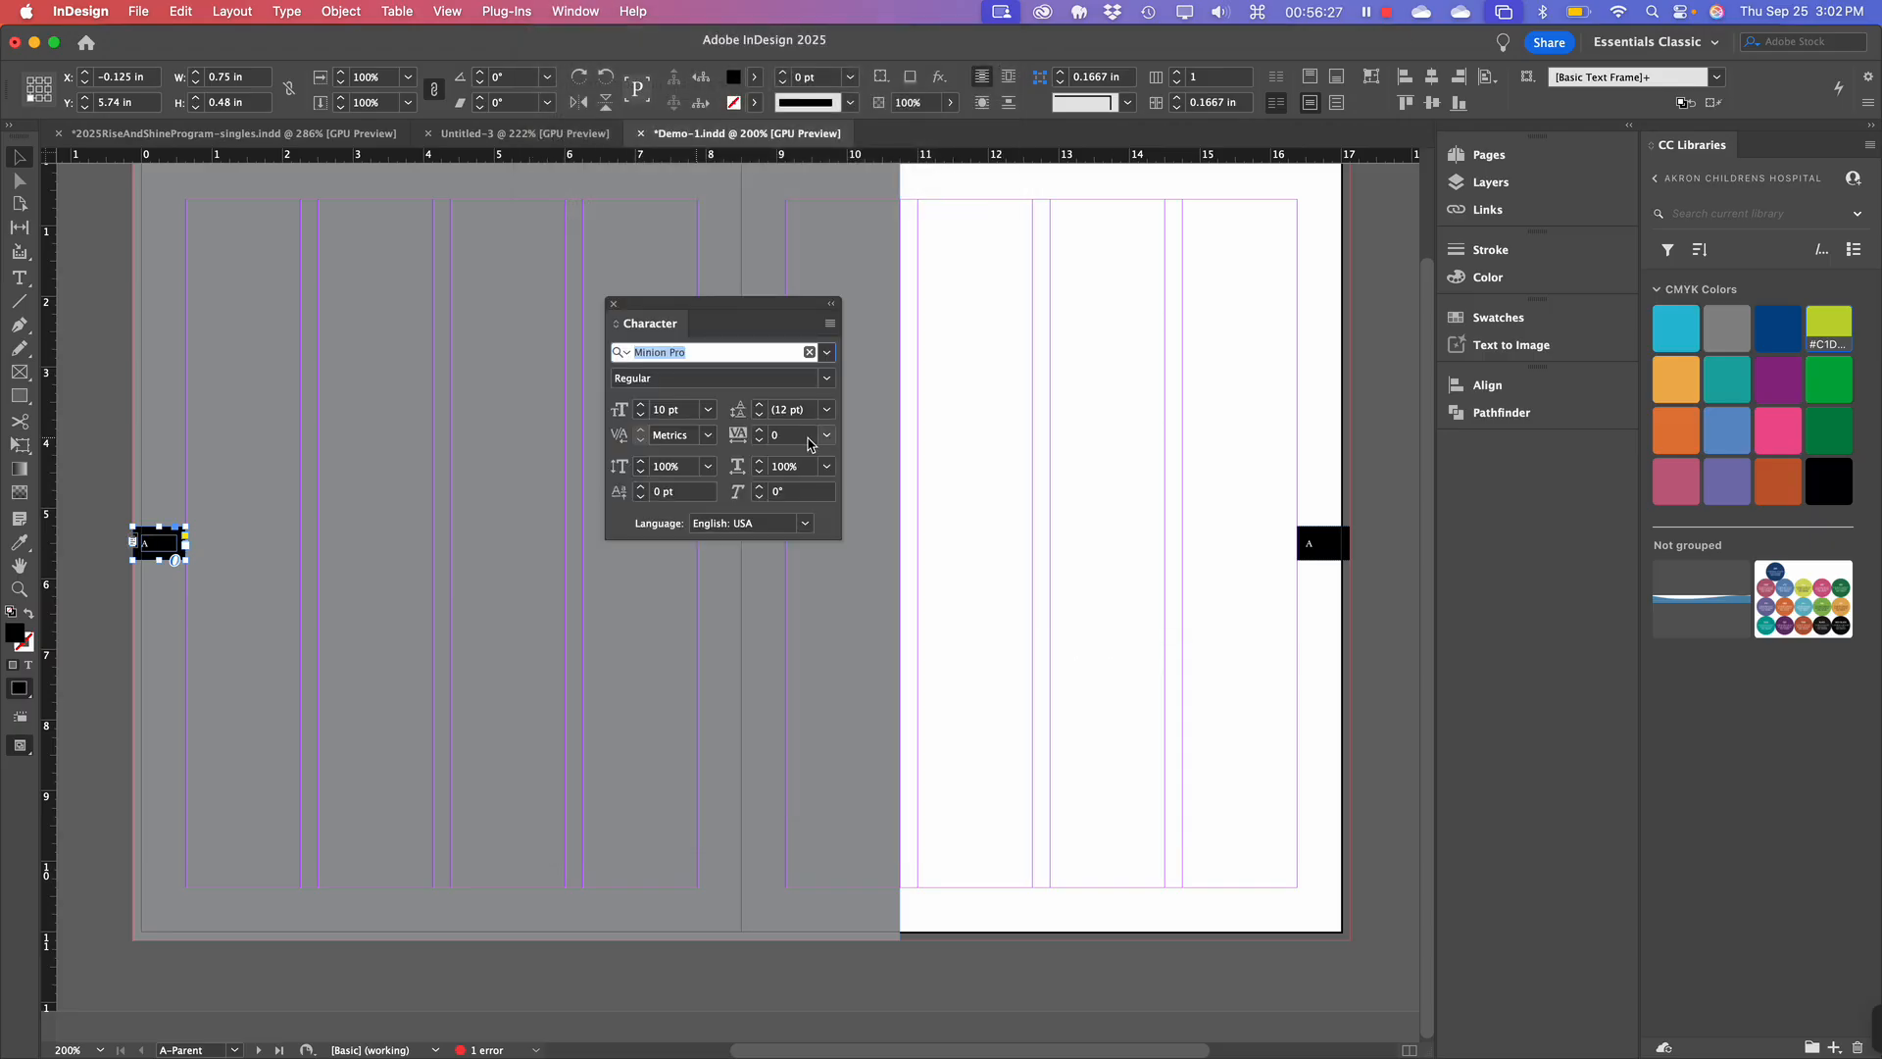
pyautogui.moveTo(704, 310); pyautogui.dragTo(683, 407)
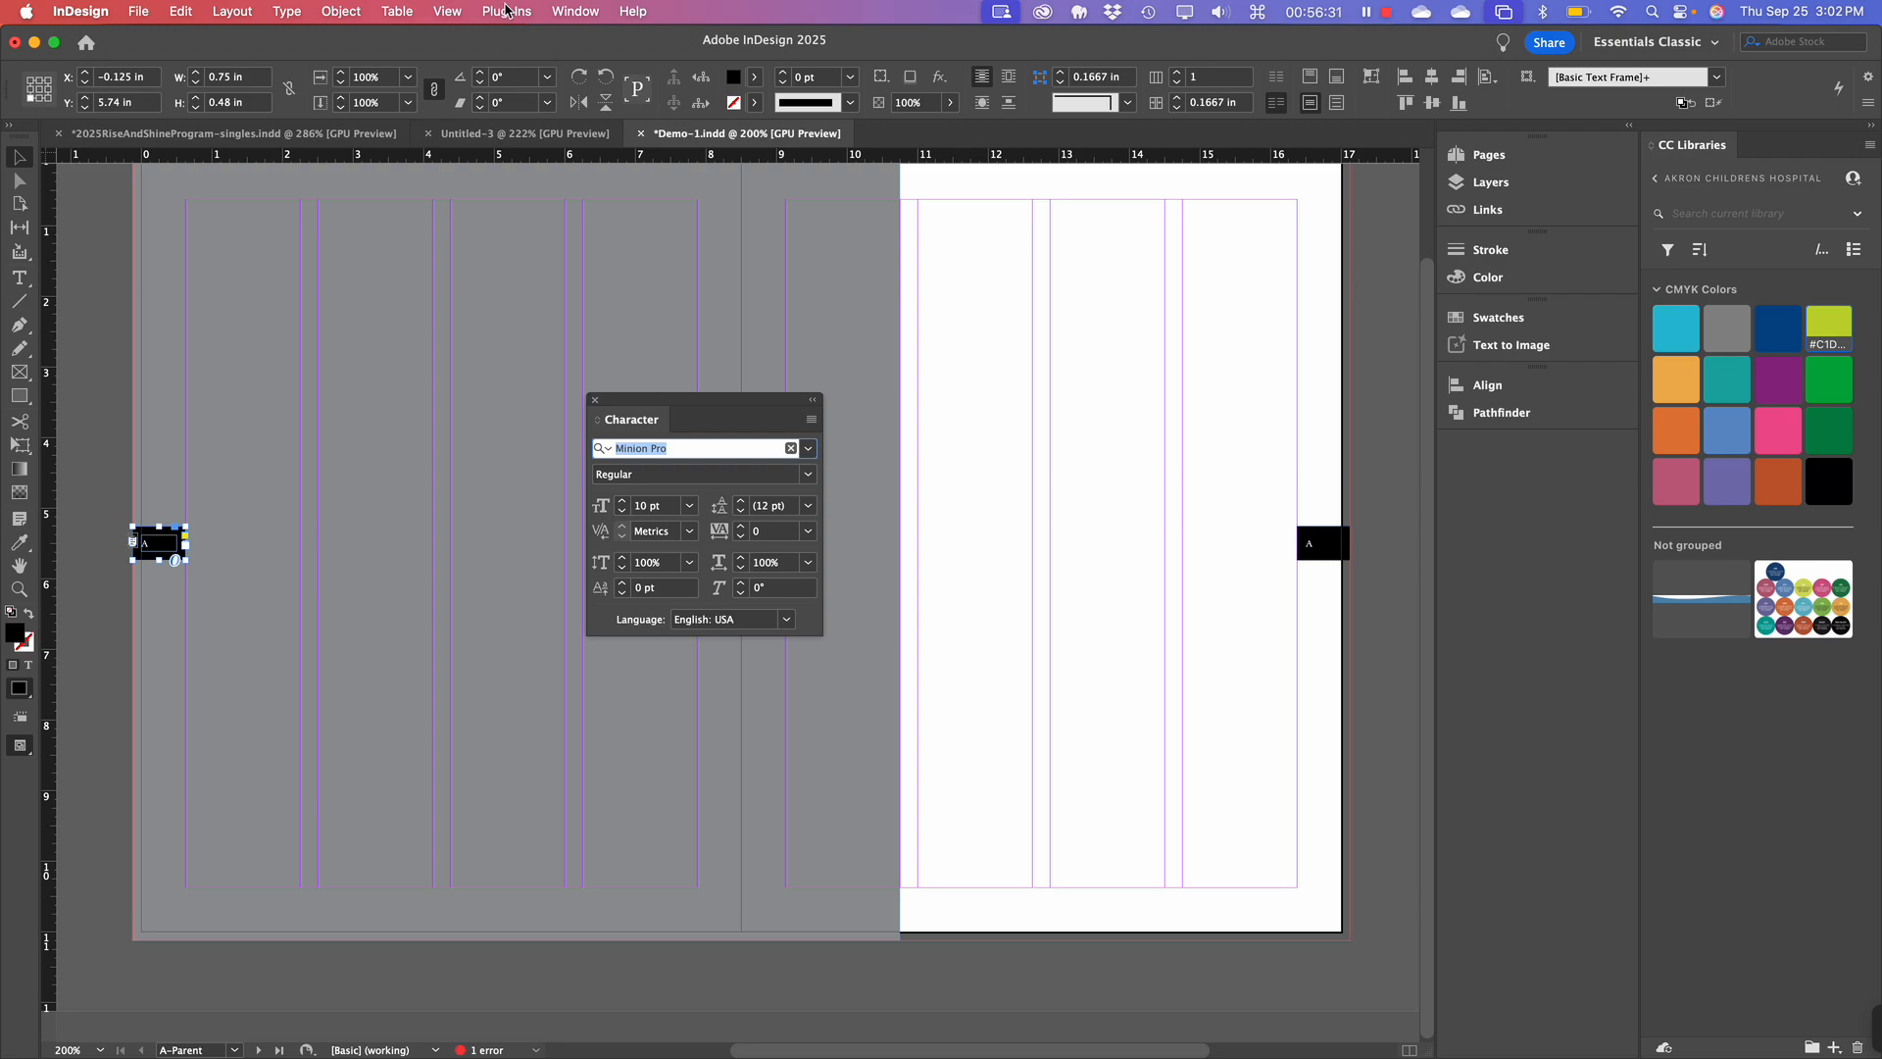
# Right-align the left tab's A marker using the Paragraph panel.
pyautogui.click(567, 11)
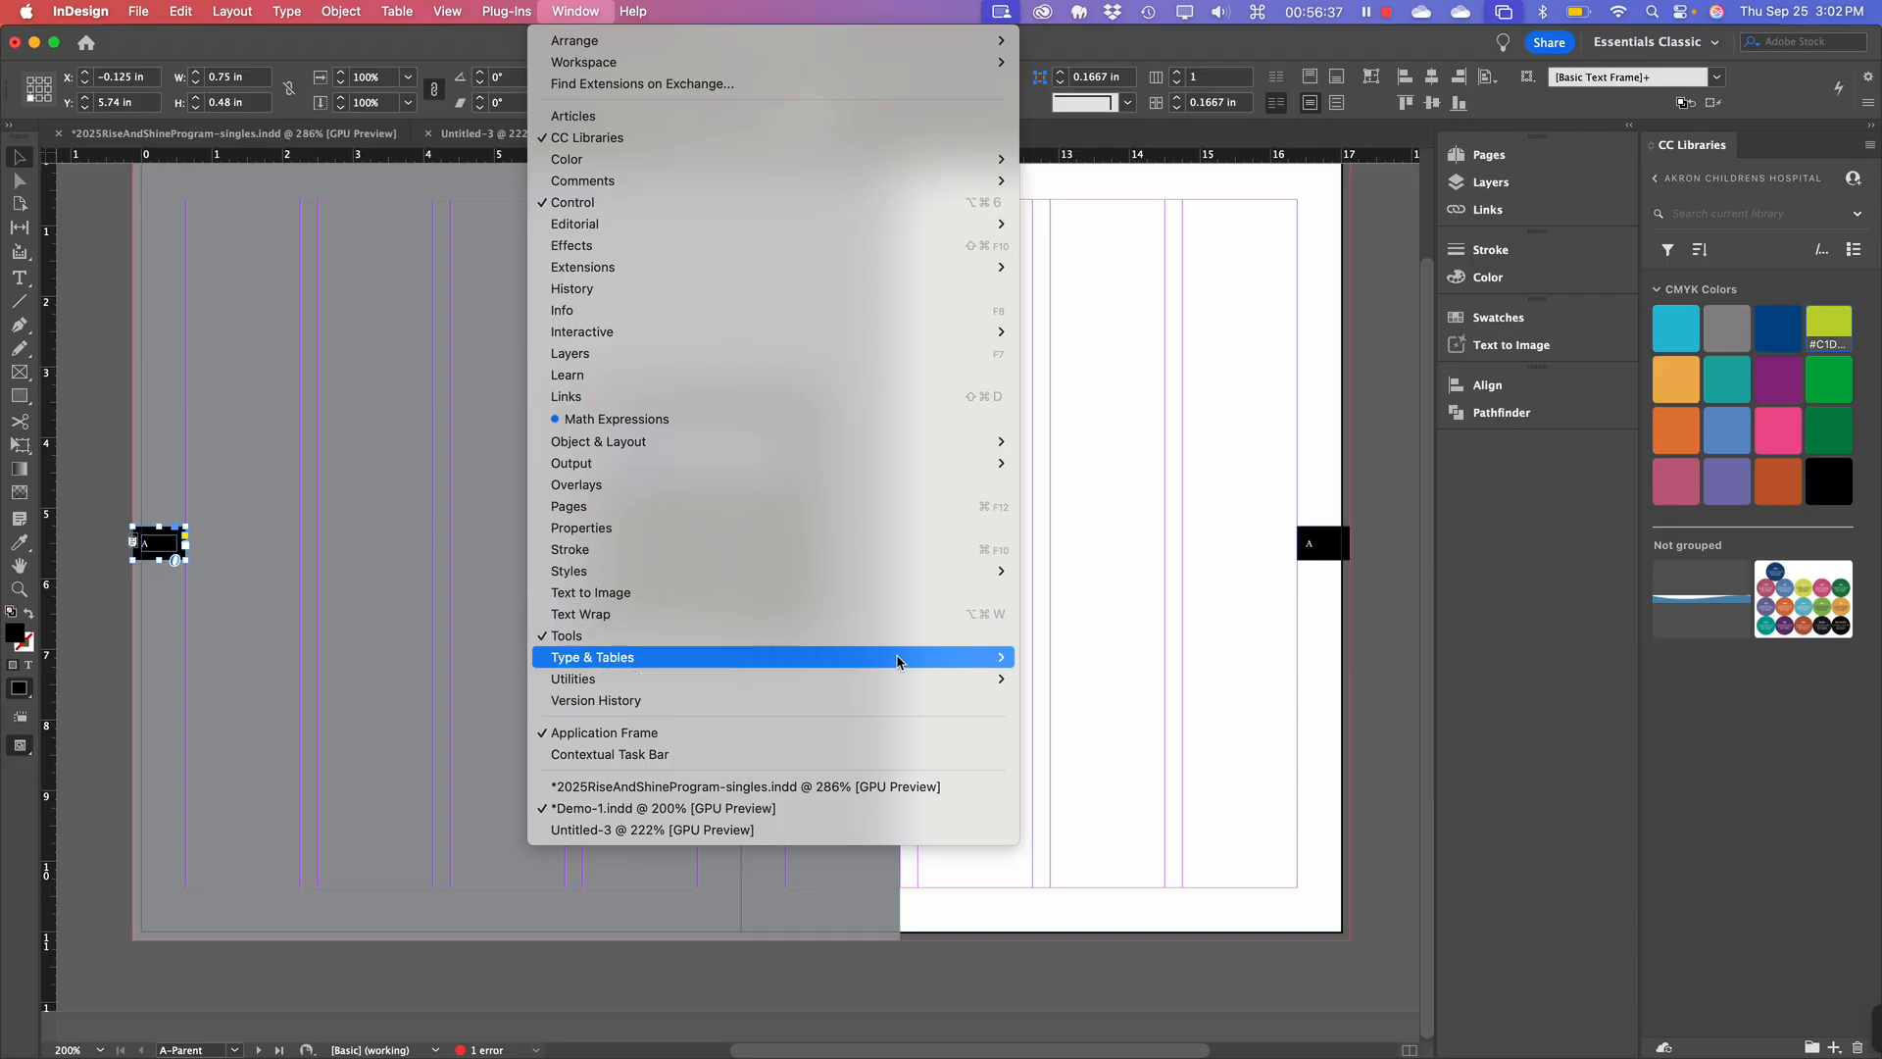
pyautogui.moveTo(902, 658)
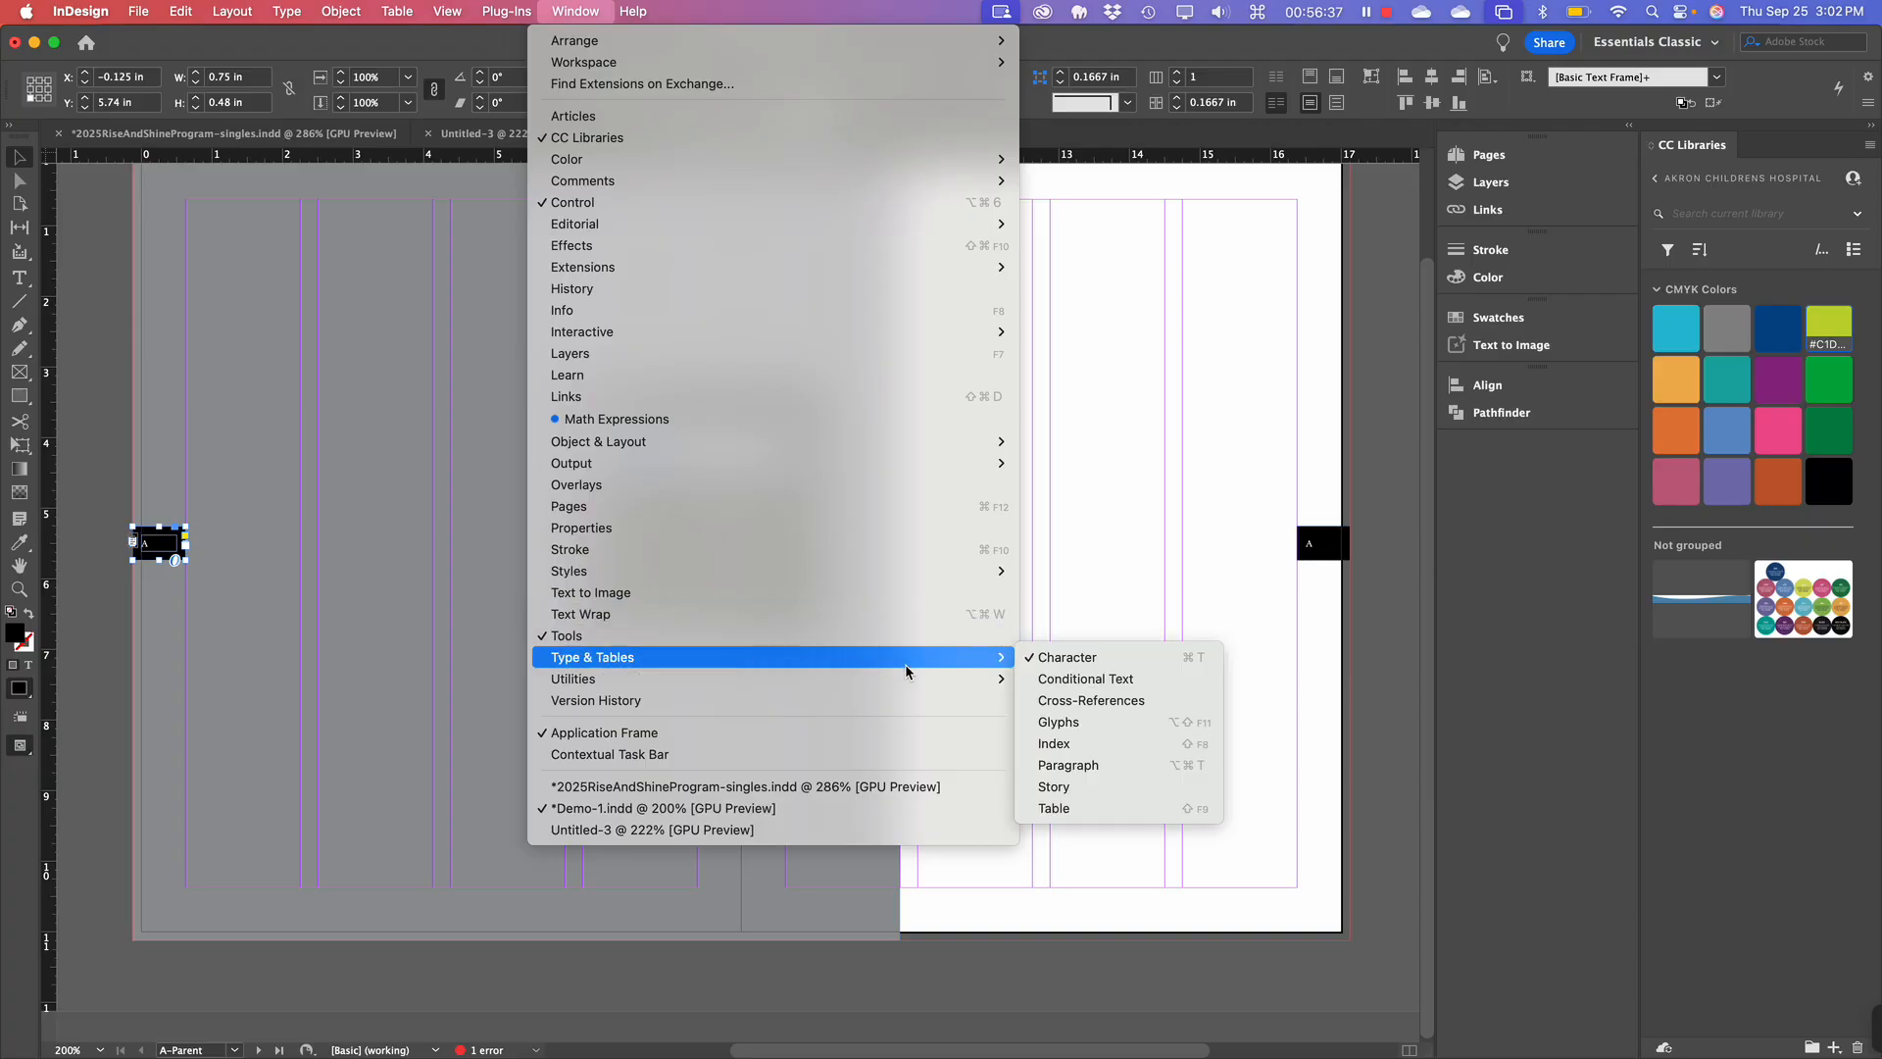
pyautogui.click(1068, 765)
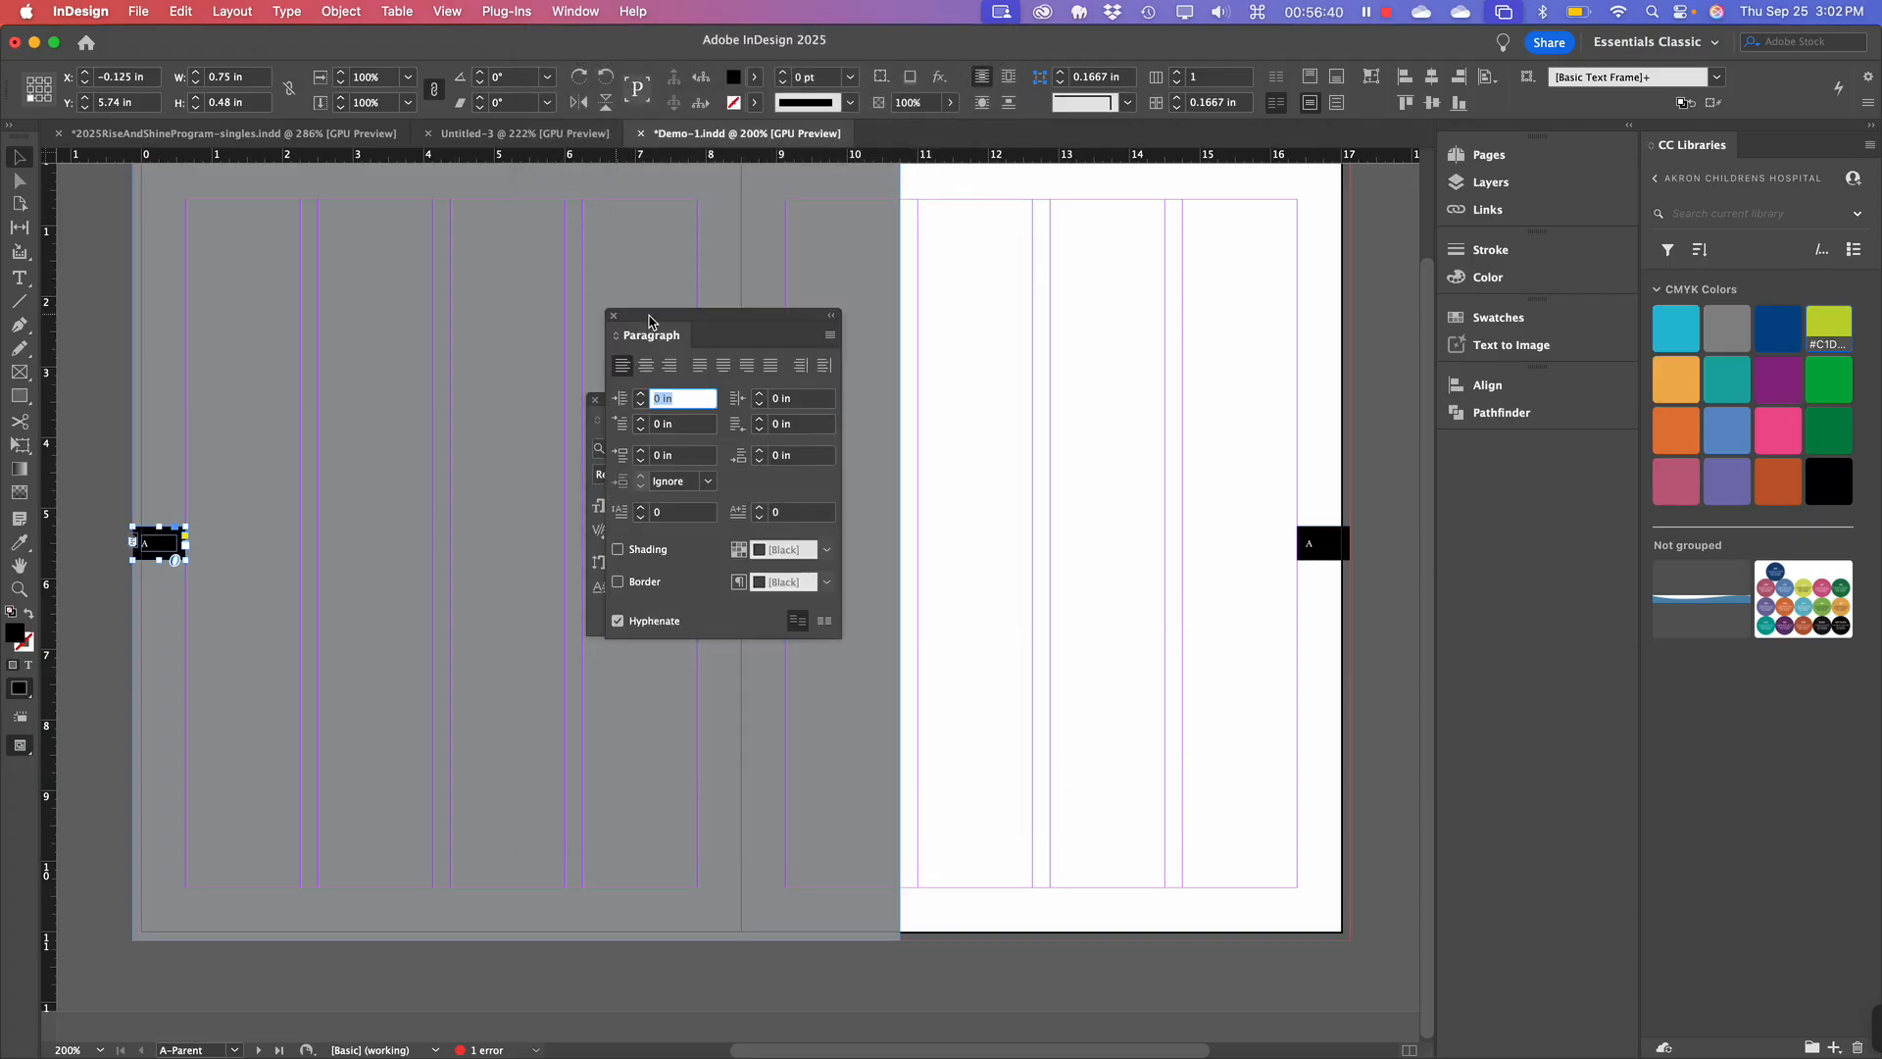
pyautogui.click(669, 369)
# Dock the Paragraph and Character panels together in the right-hand panel dock.
pyautogui.moveTo(663, 320); pyautogui.dragTo(1505, 459)
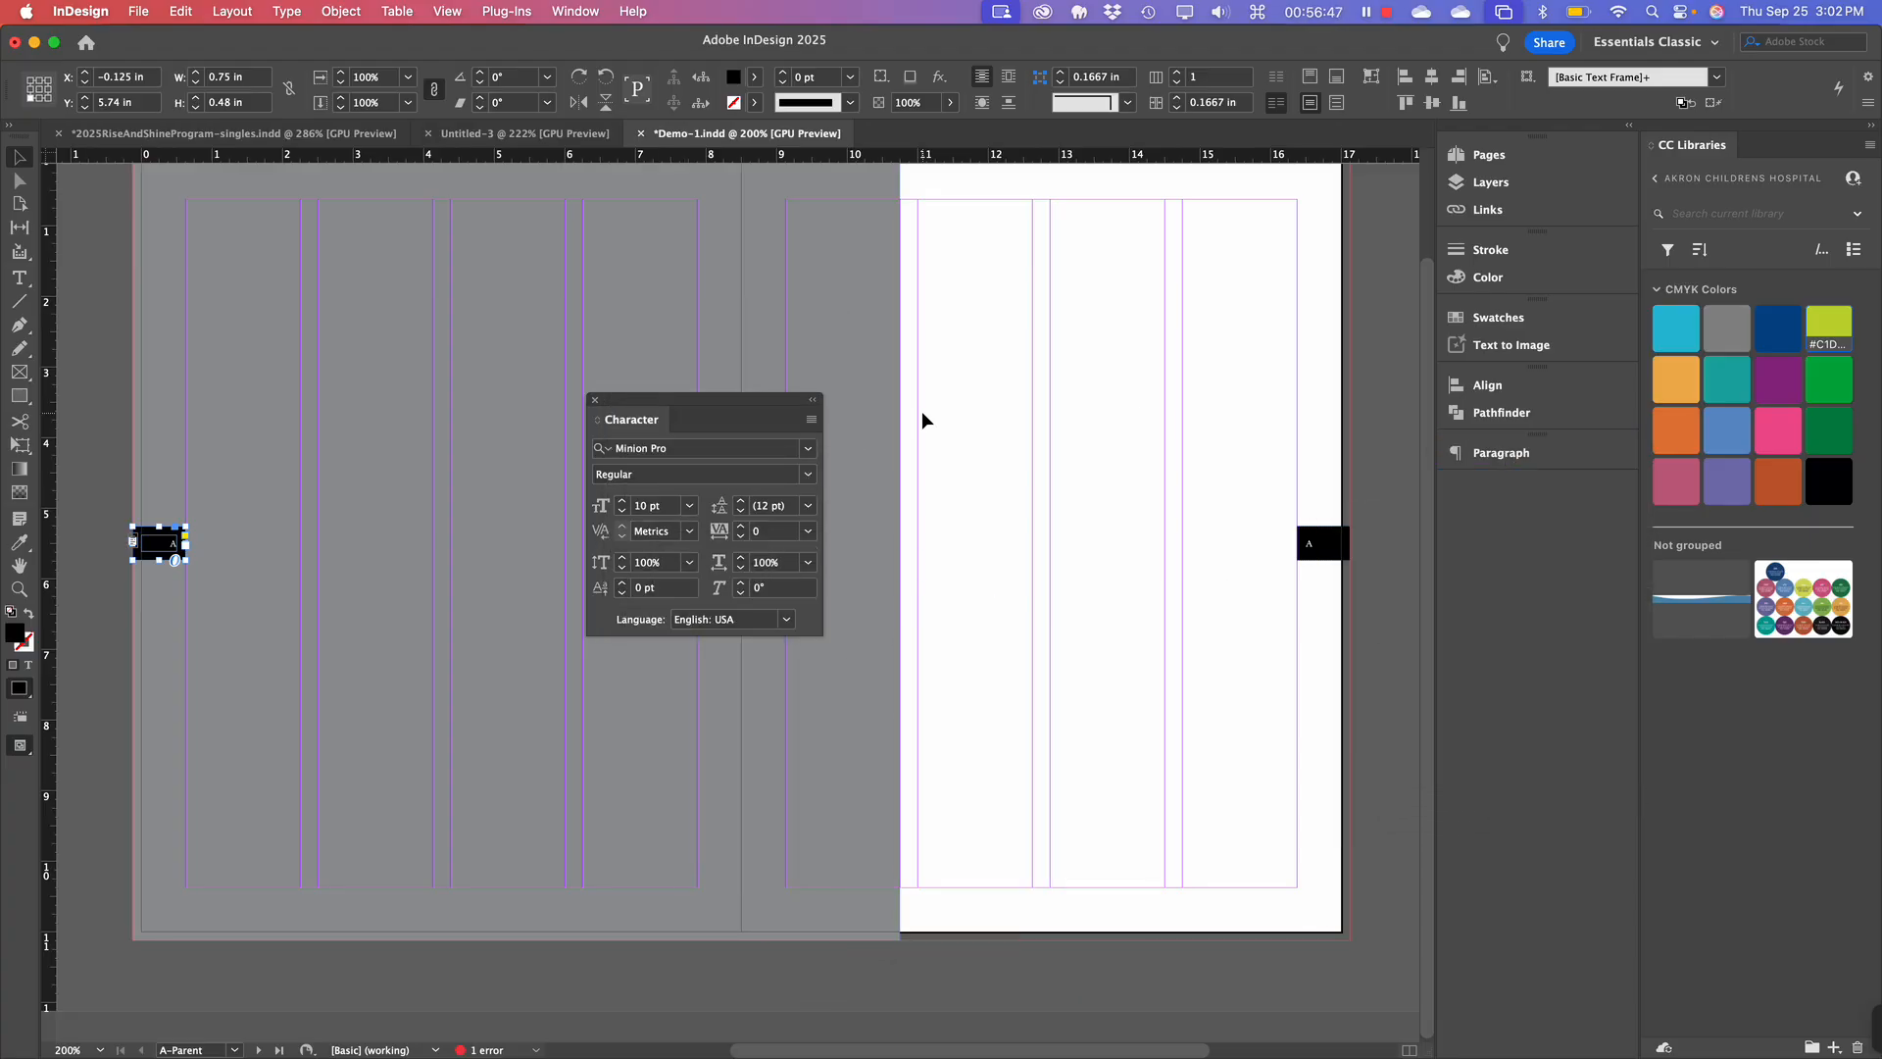
pyautogui.moveTo(726, 401); pyautogui.dragTo(1378, 462)
pyautogui.moveTo(1492, 506); pyautogui.dragTo(1554, 495)
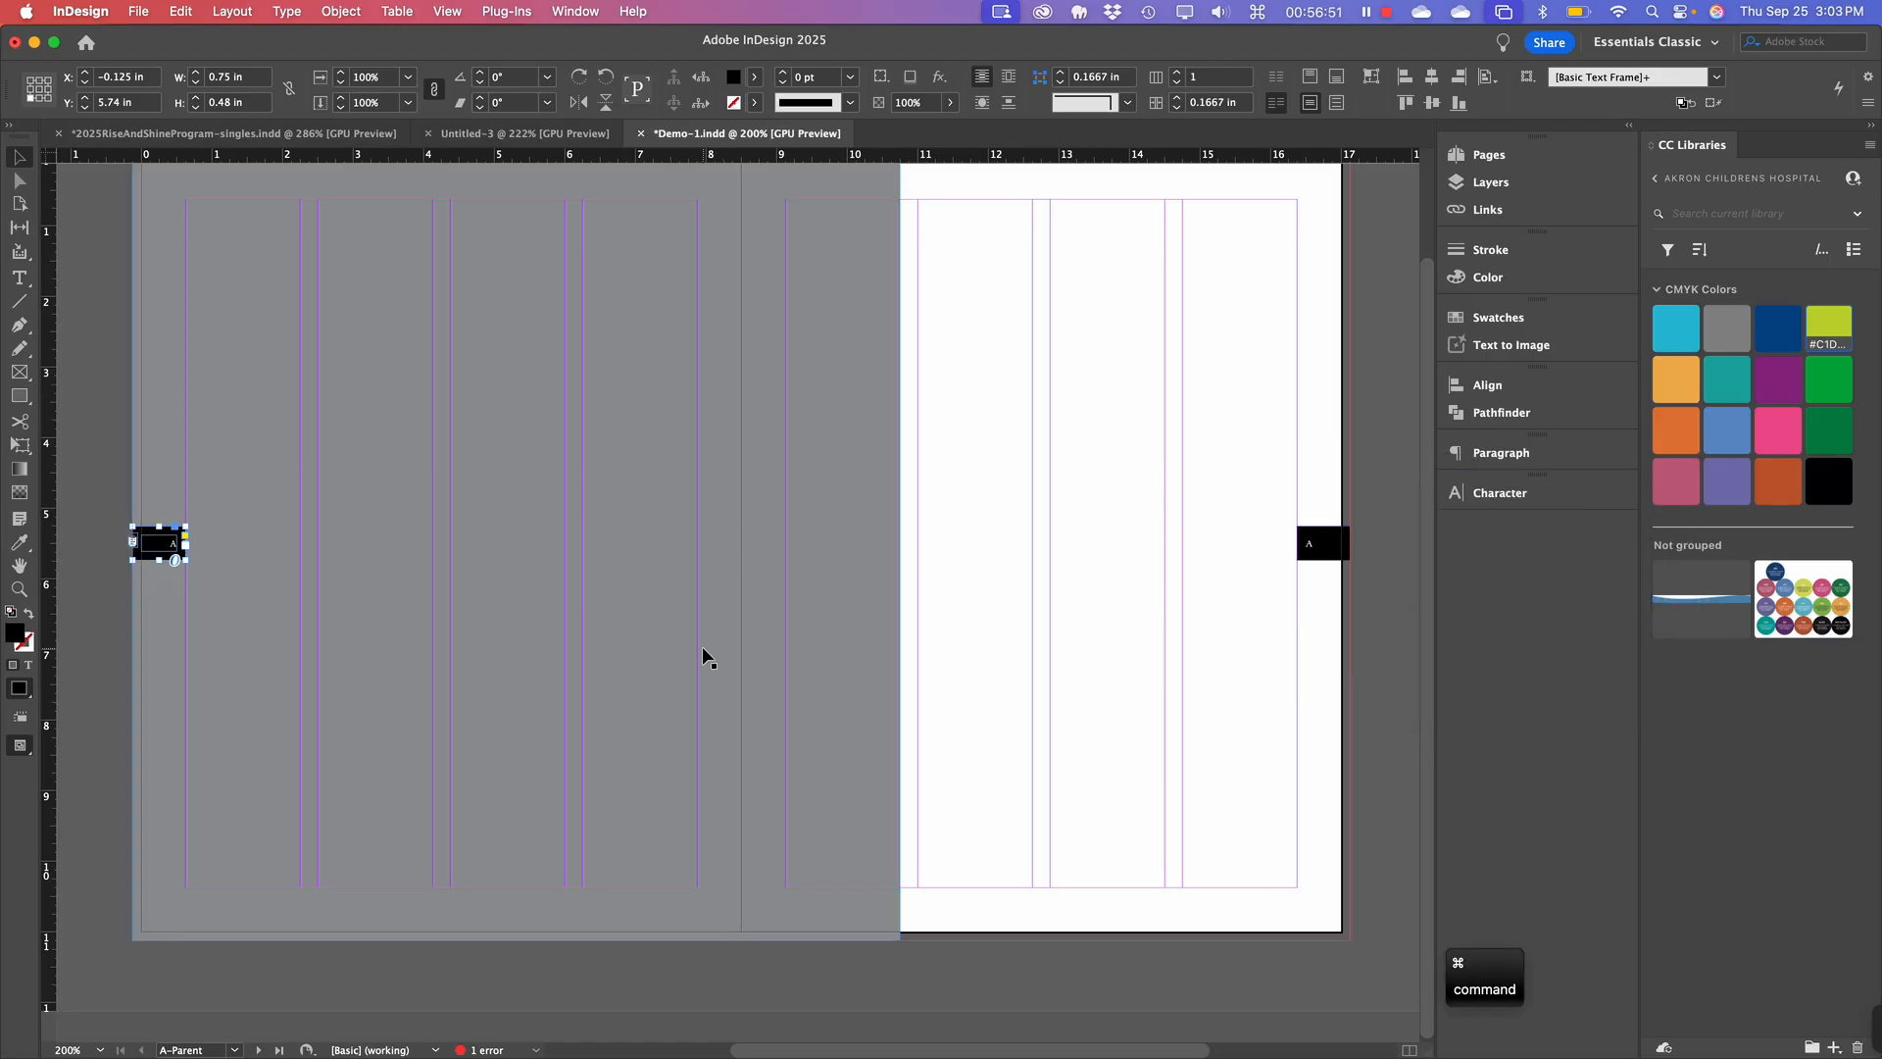
pyautogui.press('super+minus')
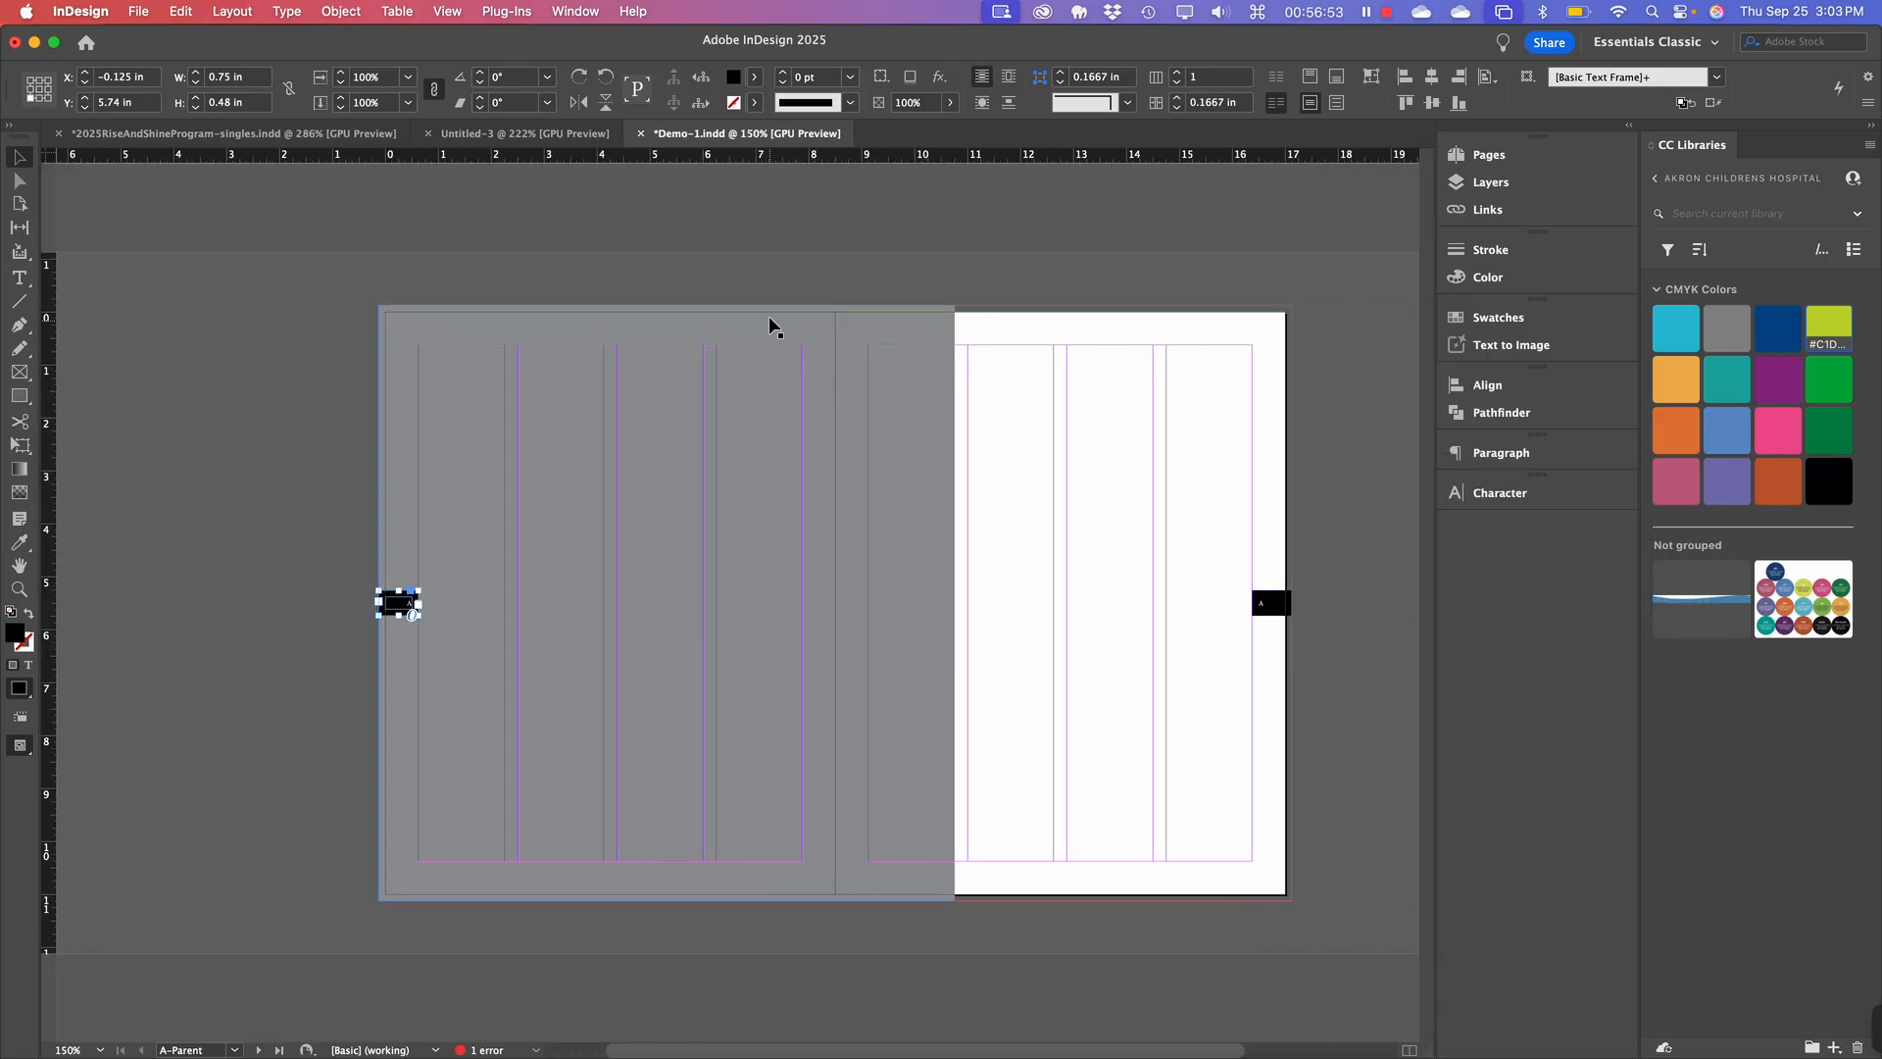
# Switch to Preview mode to view the A-Parent tabs without guides or frame edges.
pyautogui.click(968, 267)
pyautogui.press('w')
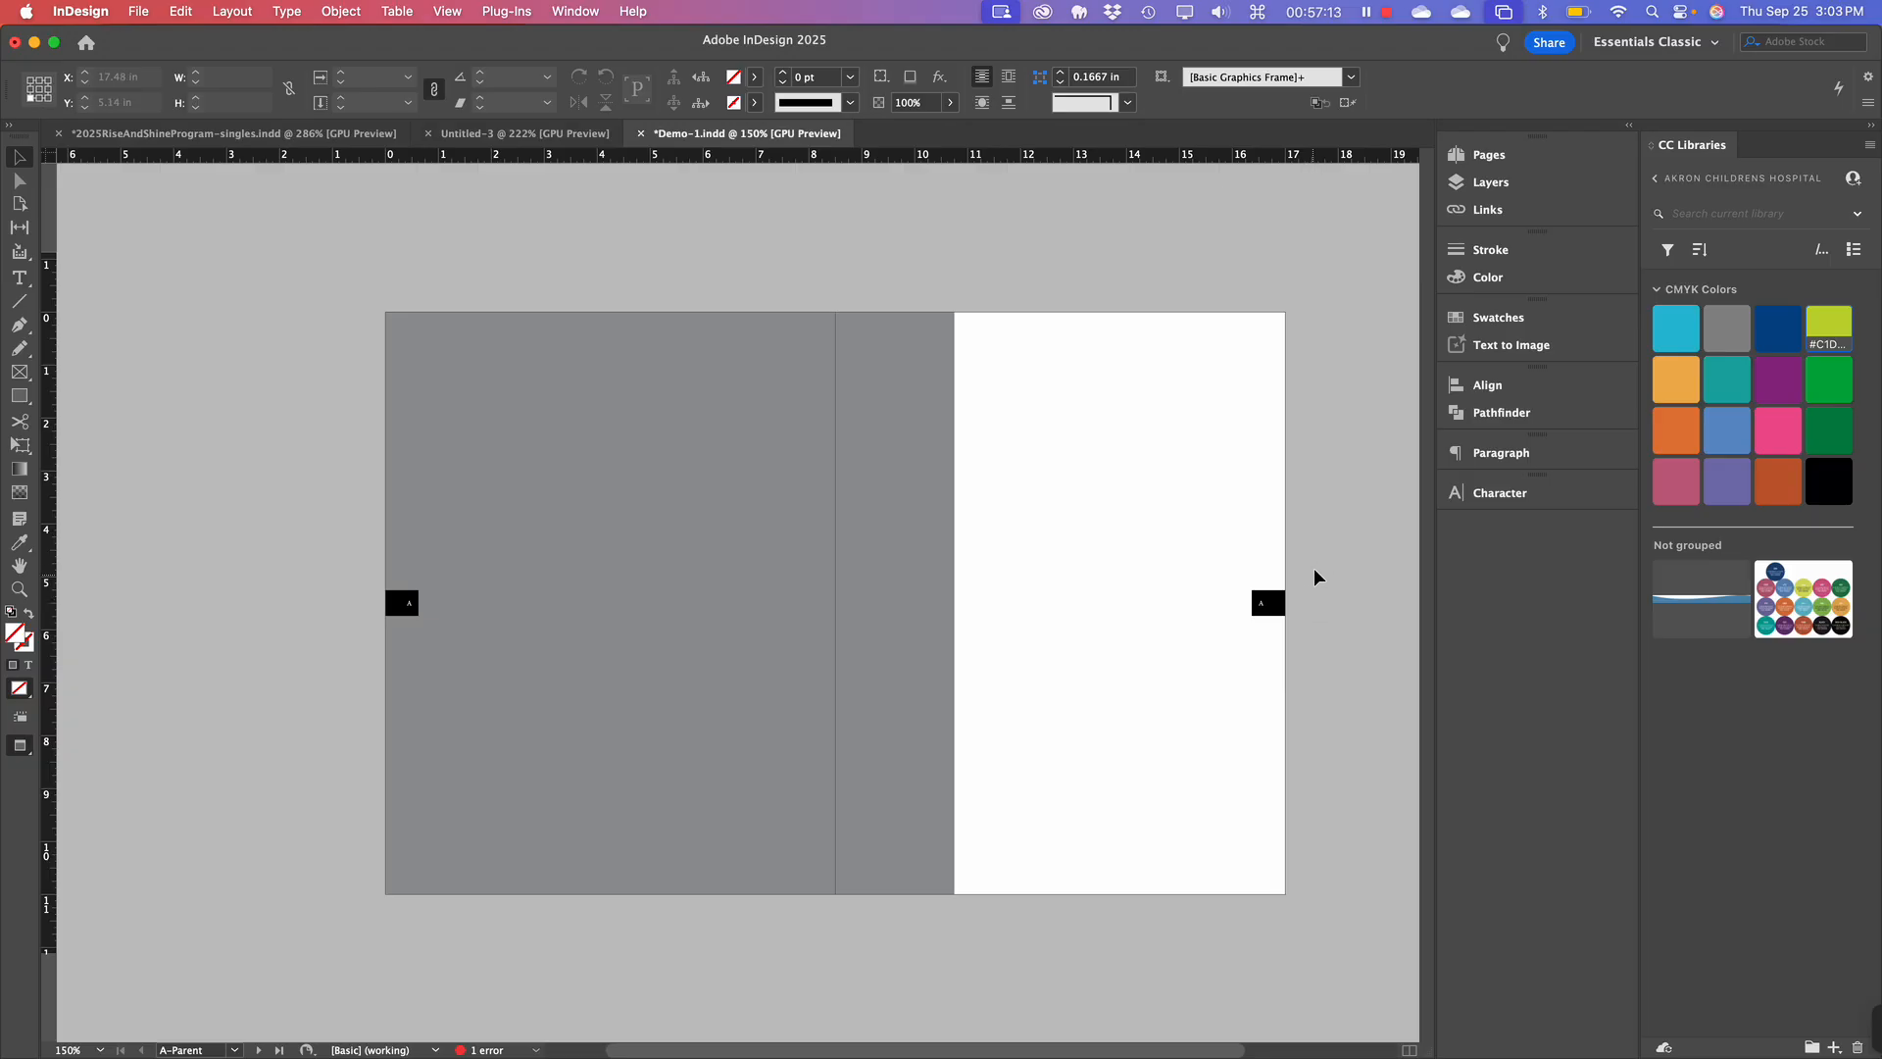
pyautogui.click(1266, 613)
pyautogui.click(1128, 498)
pyautogui.hscroll(2, 1317, 610)
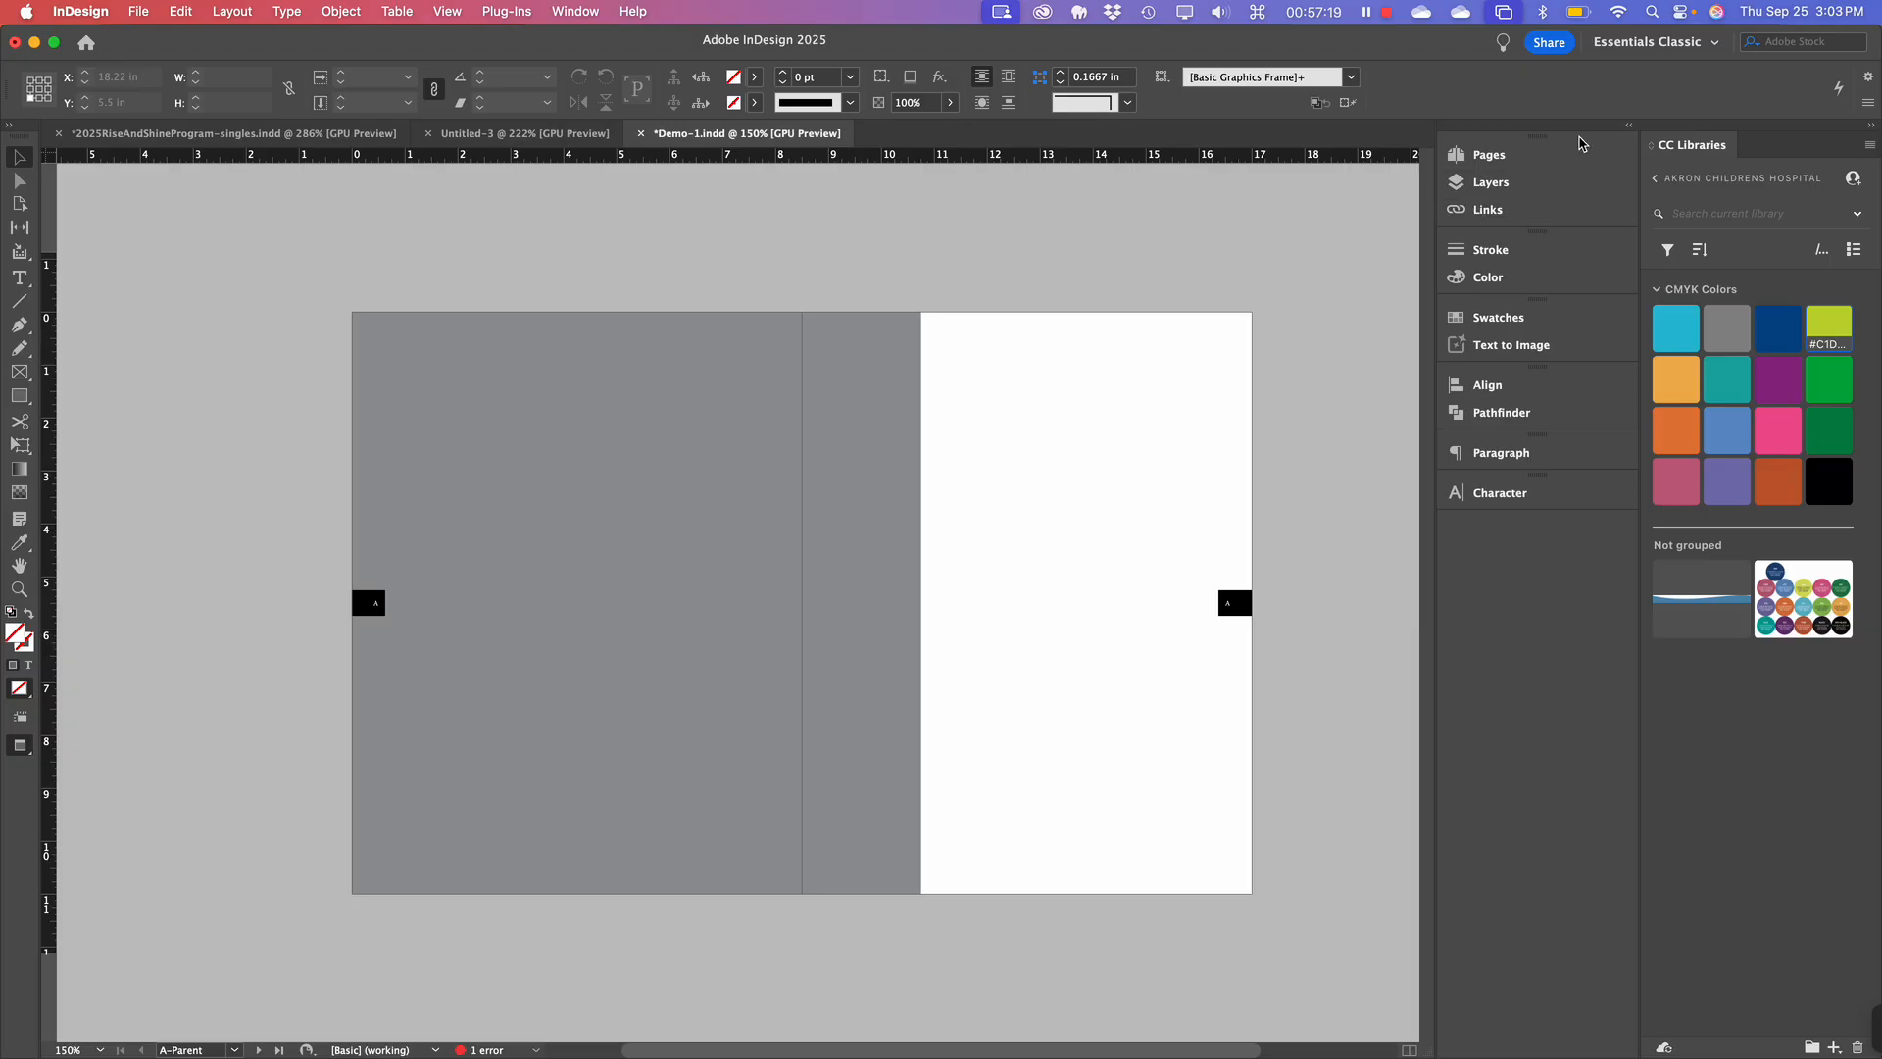
# Bring up the Pages panel listing the A-Parent and B-Parent spreads.
pyautogui.click(1522, 157)
pyautogui.click(1510, 160)
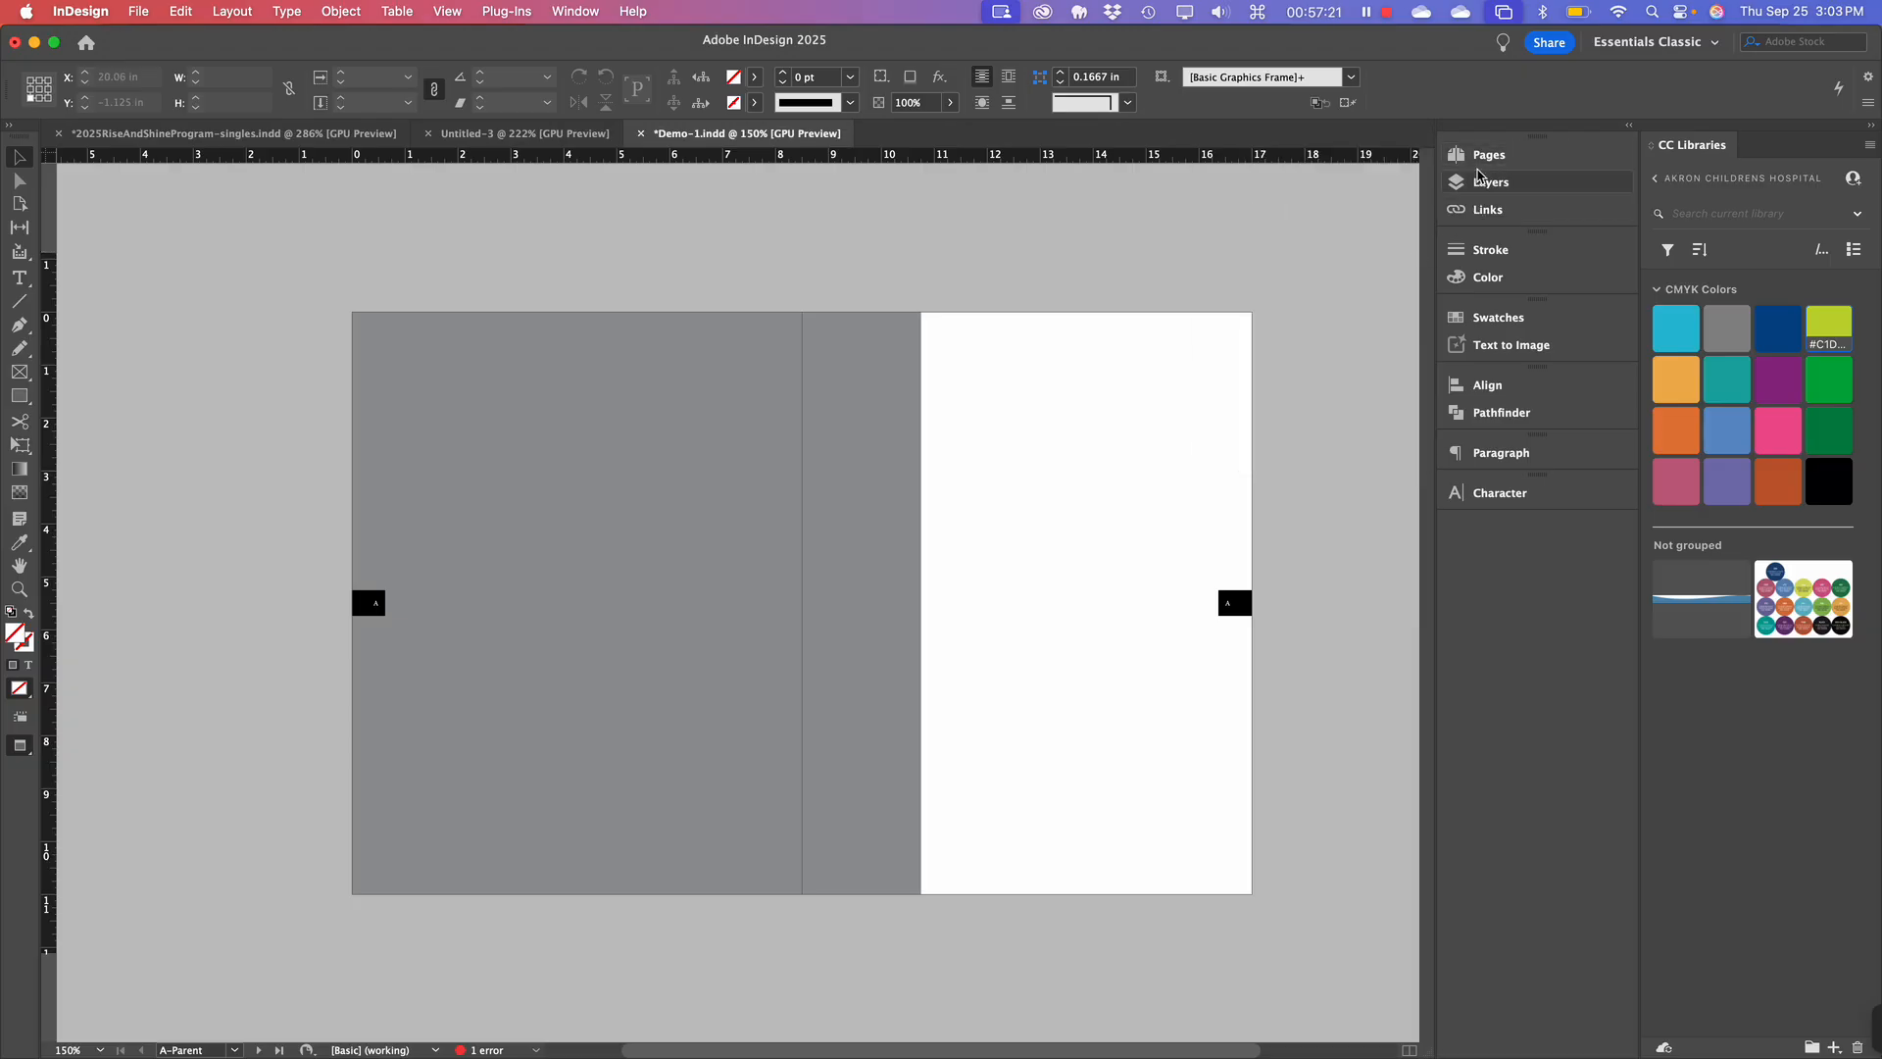
pyautogui.click(1492, 165)
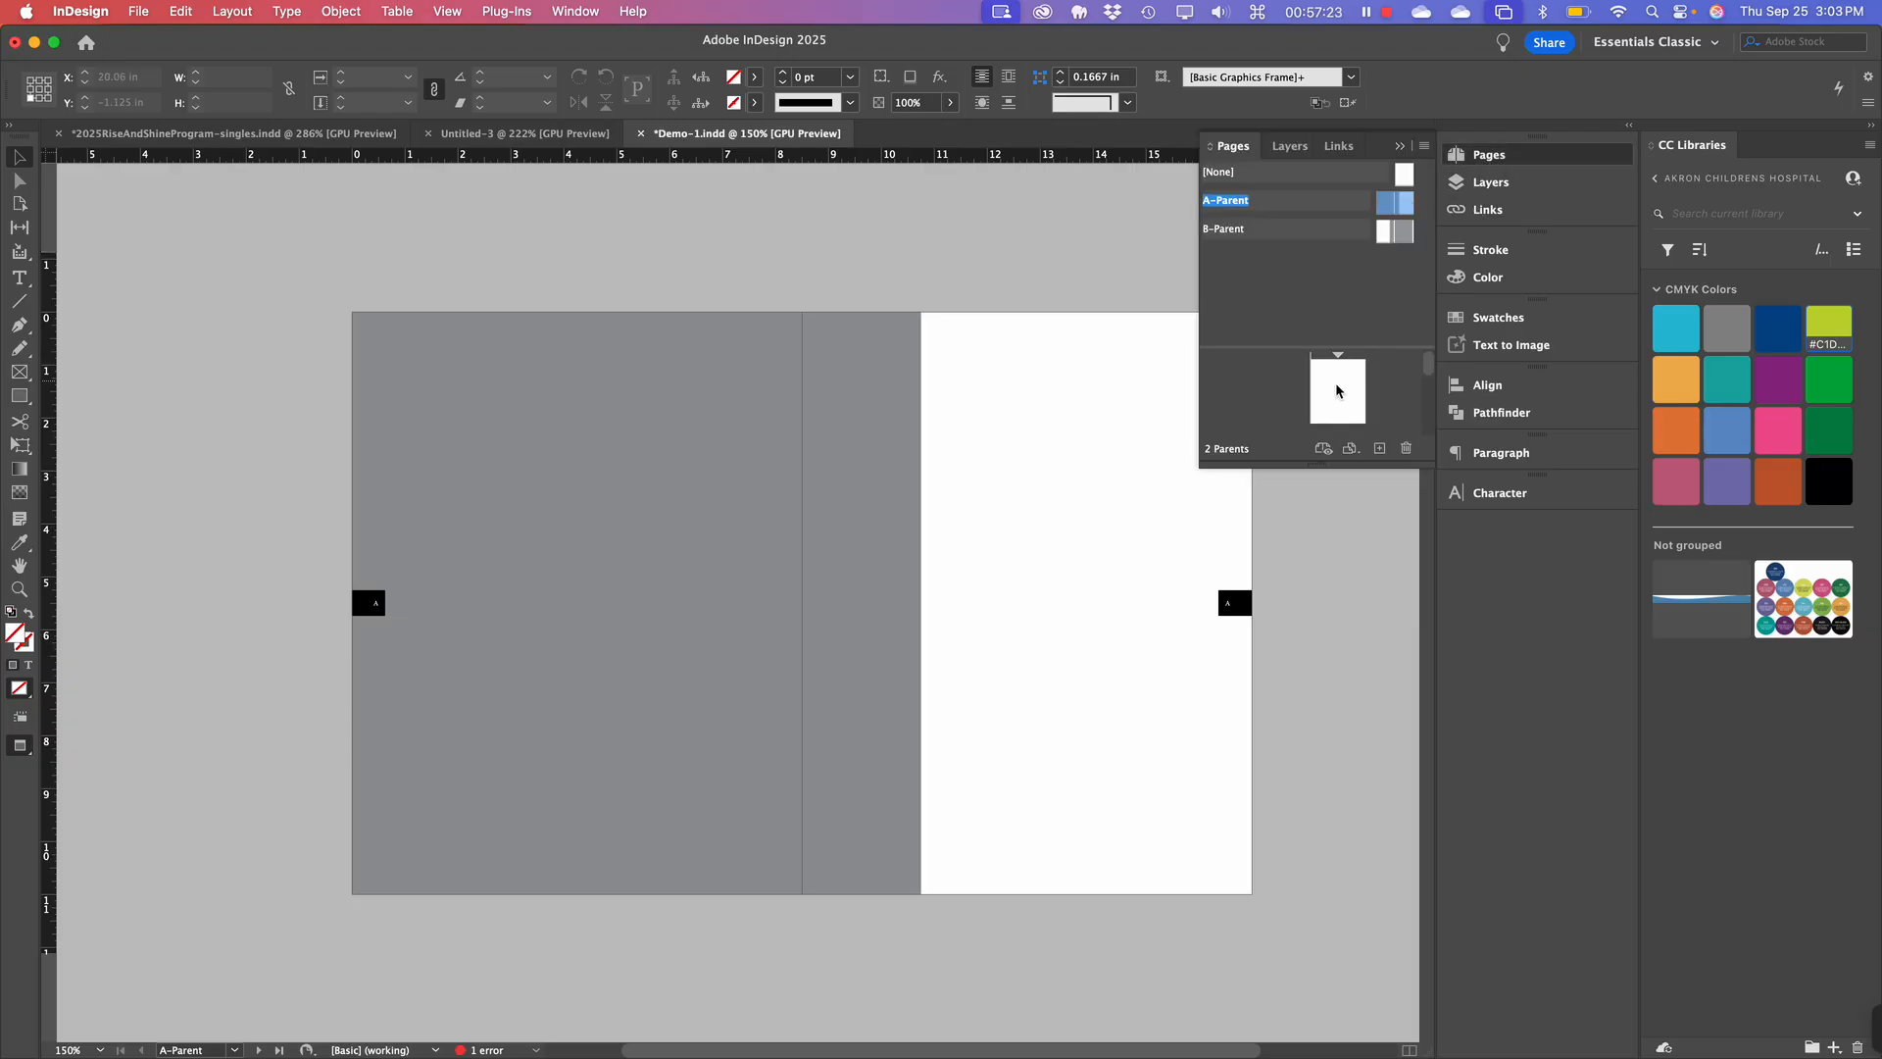
# Enlarge the Pages panel and zoom in on page 3's number tab on spread 2-3.
pyautogui.moveTo(1337, 468); pyautogui.dragTo(1363, 789)
pyautogui.doubleClick(1345, 504)
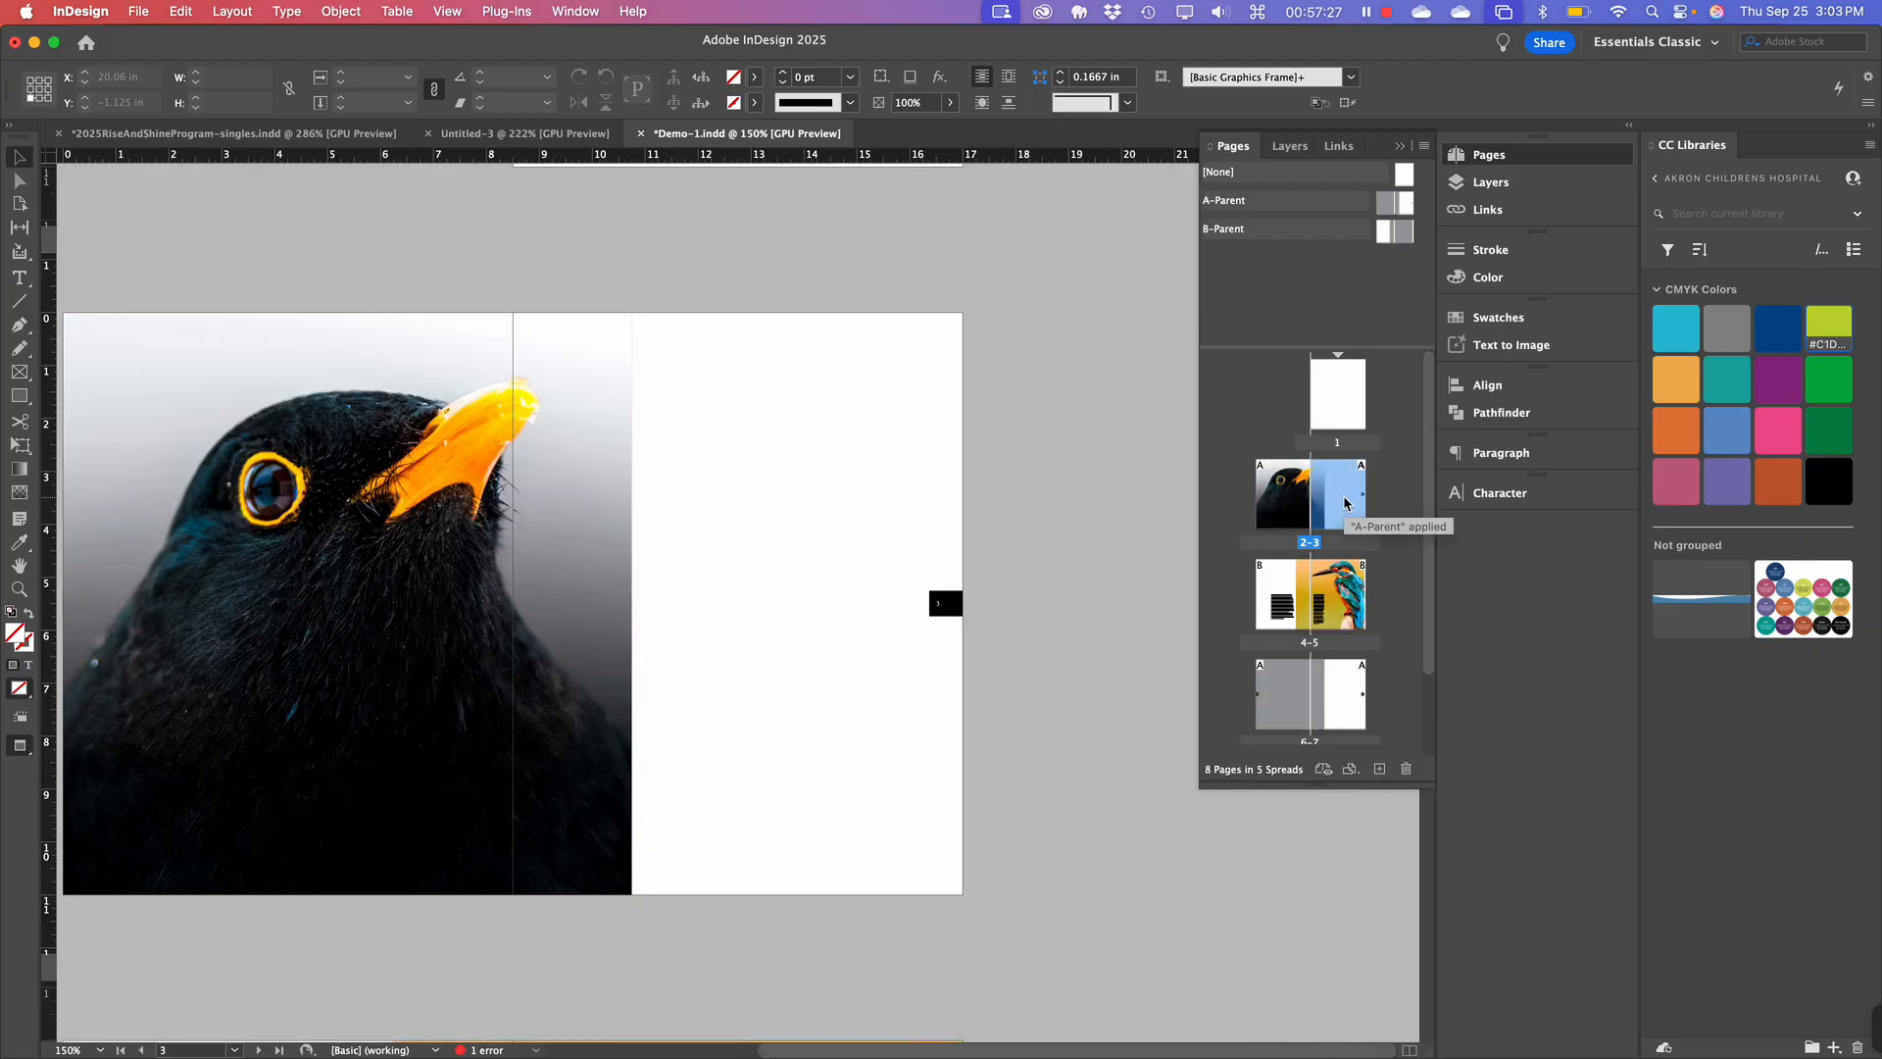
pyautogui.press('super+equal')
pyautogui.press('super+equal')
pyautogui.press('super+equal')
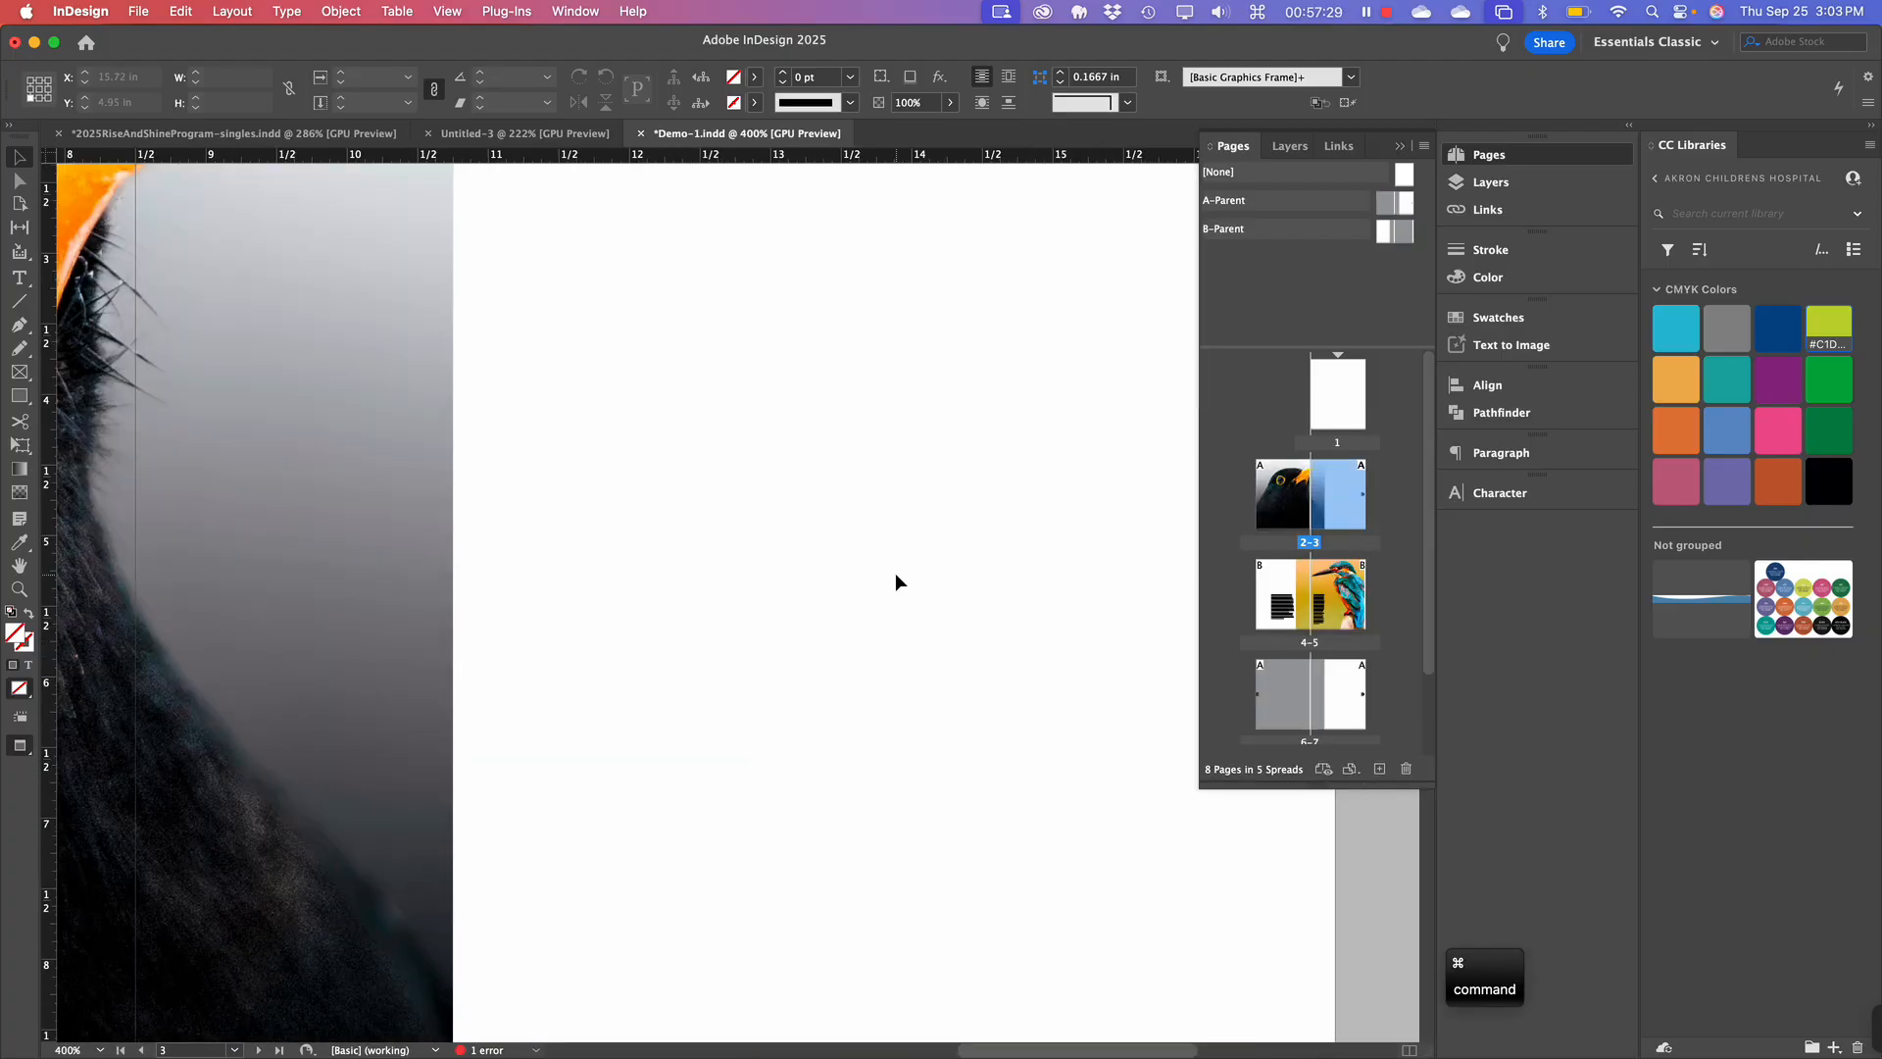
pyautogui.hscroll(-10, 896, 572)
pyautogui.scroll(-4, 896, 572)
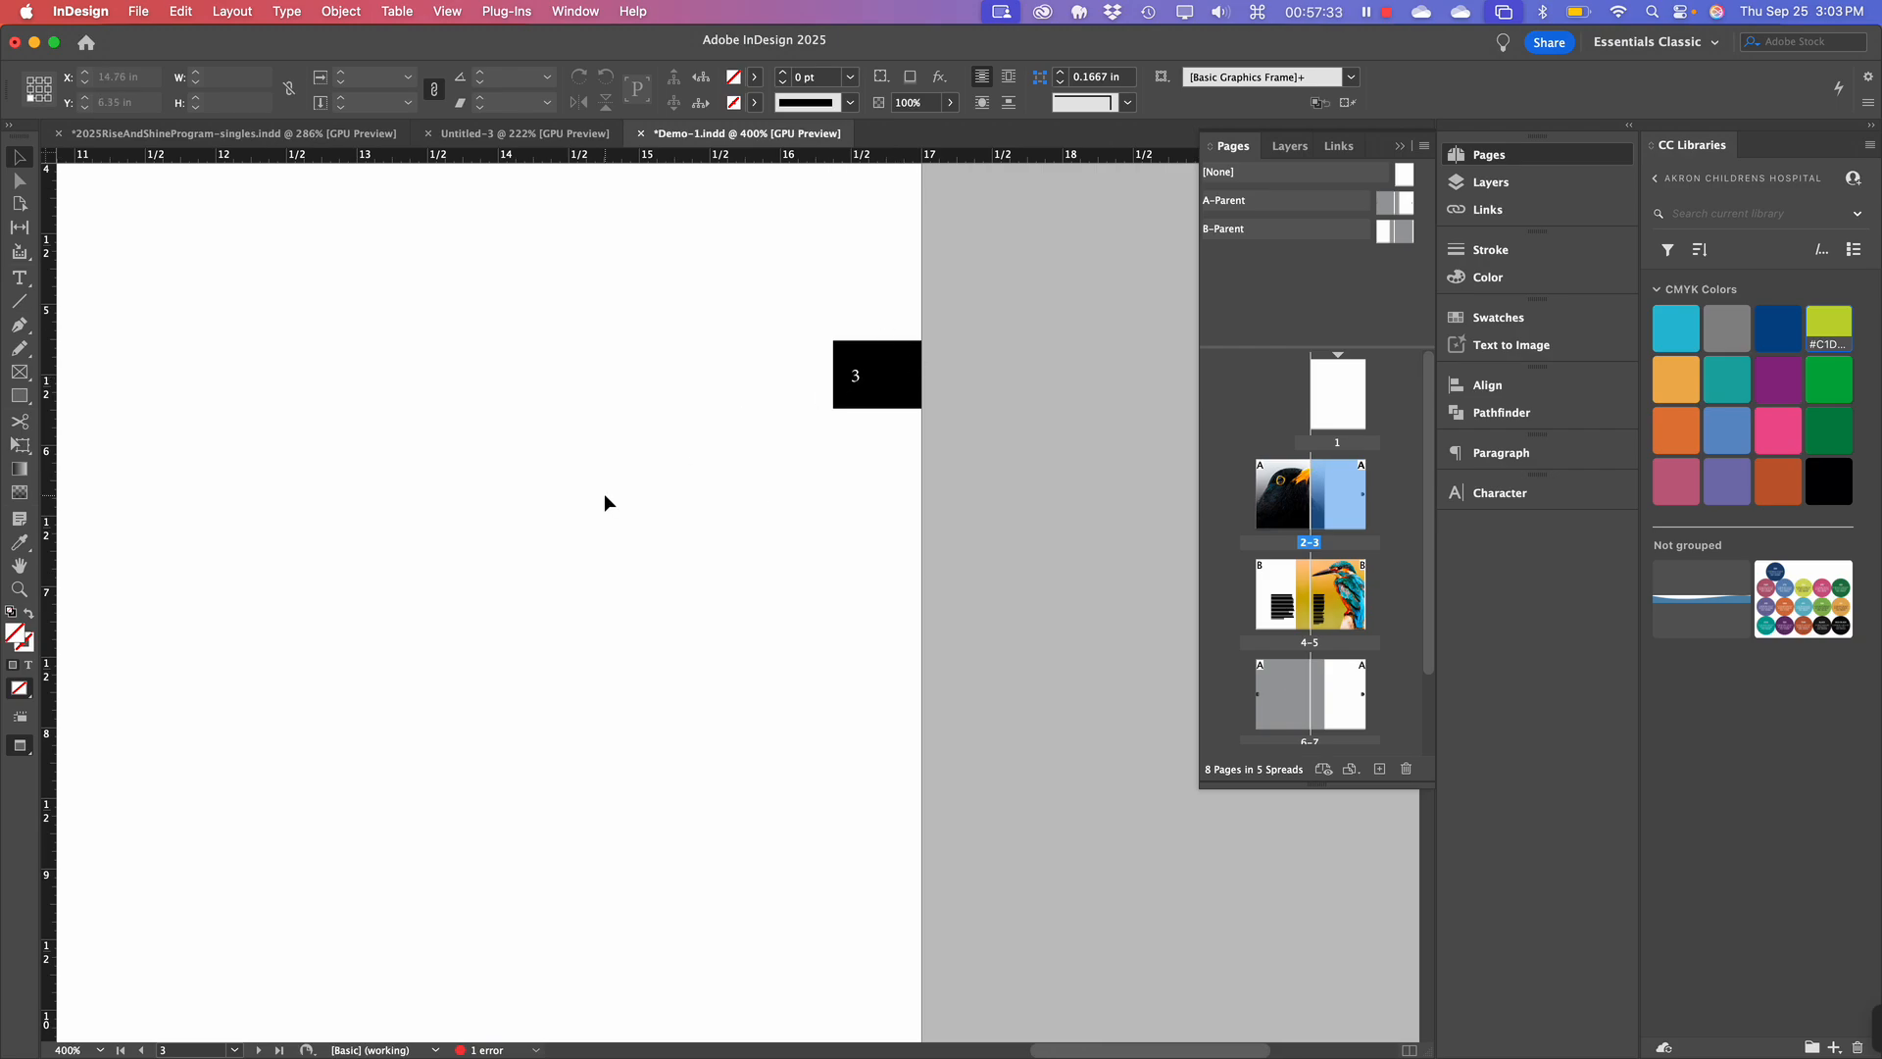
pyautogui.hscroll(-15, 604, 492)
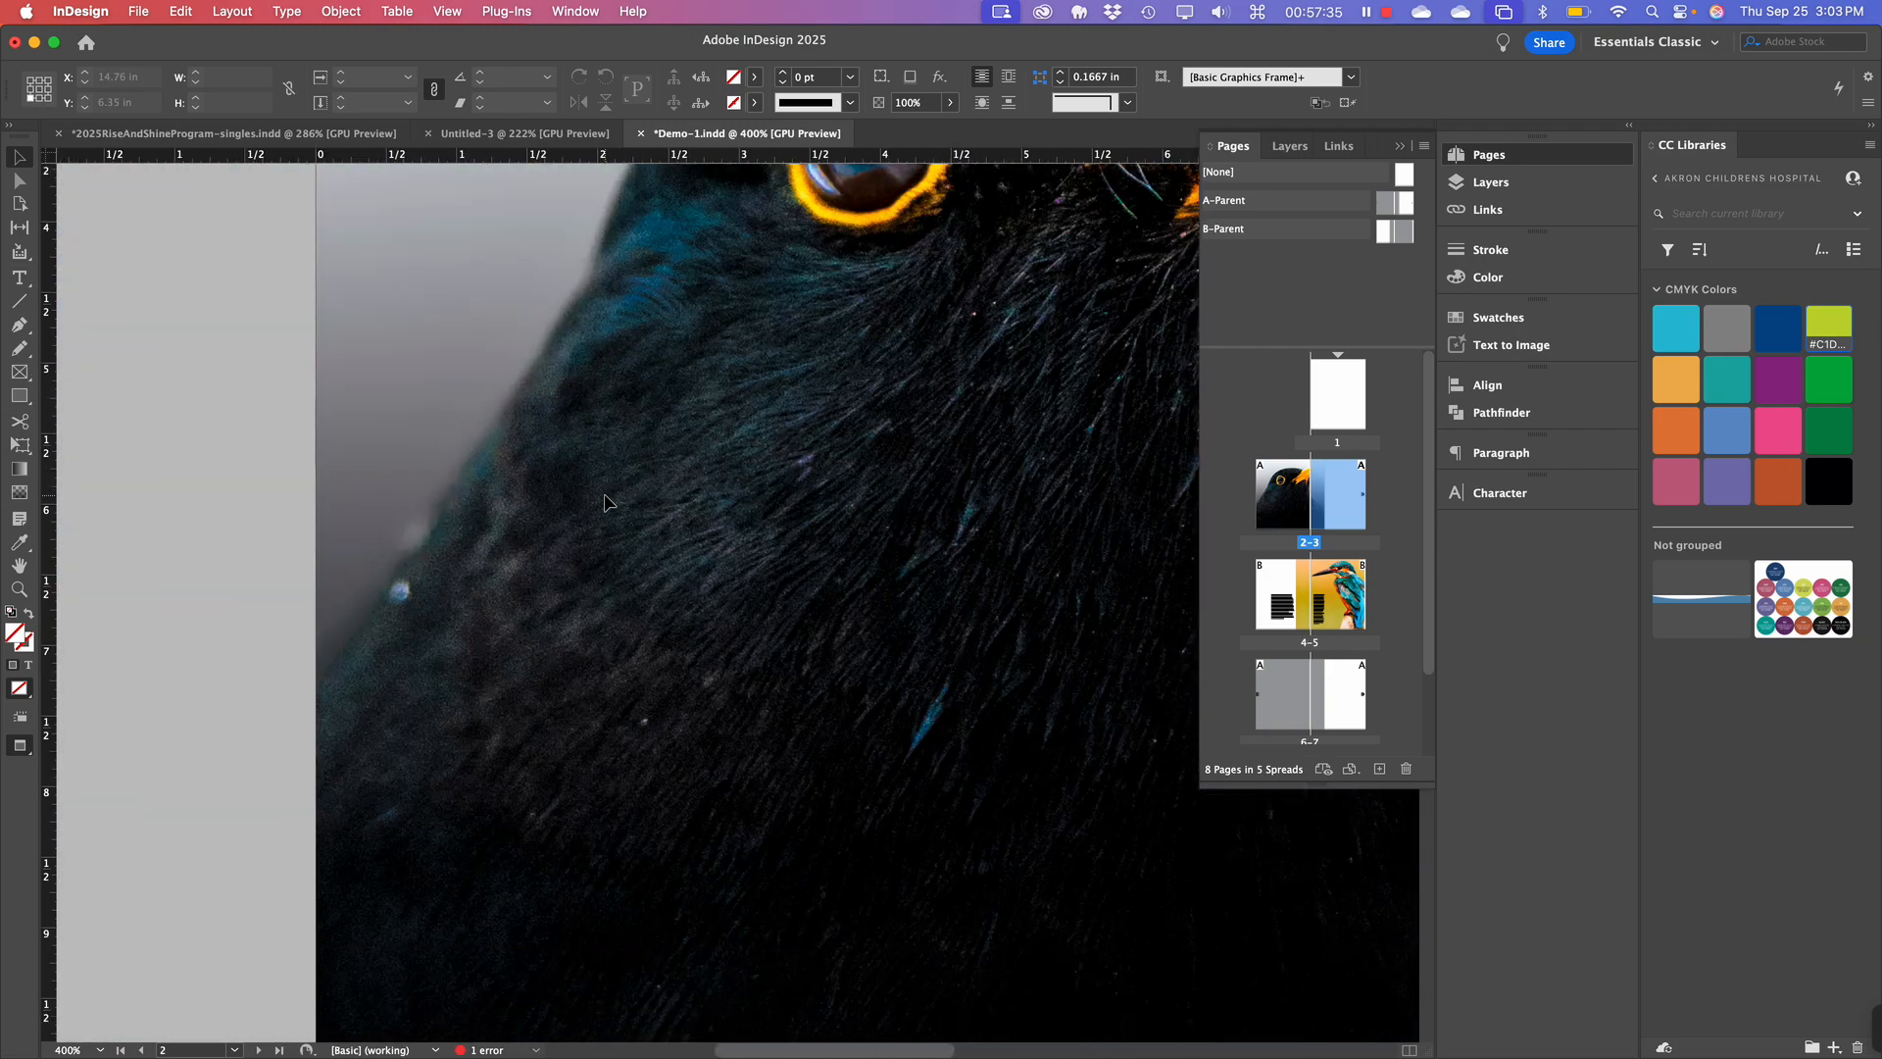
pyautogui.scroll(10, 603, 495)
pyautogui.scroll(-11, 604, 495)
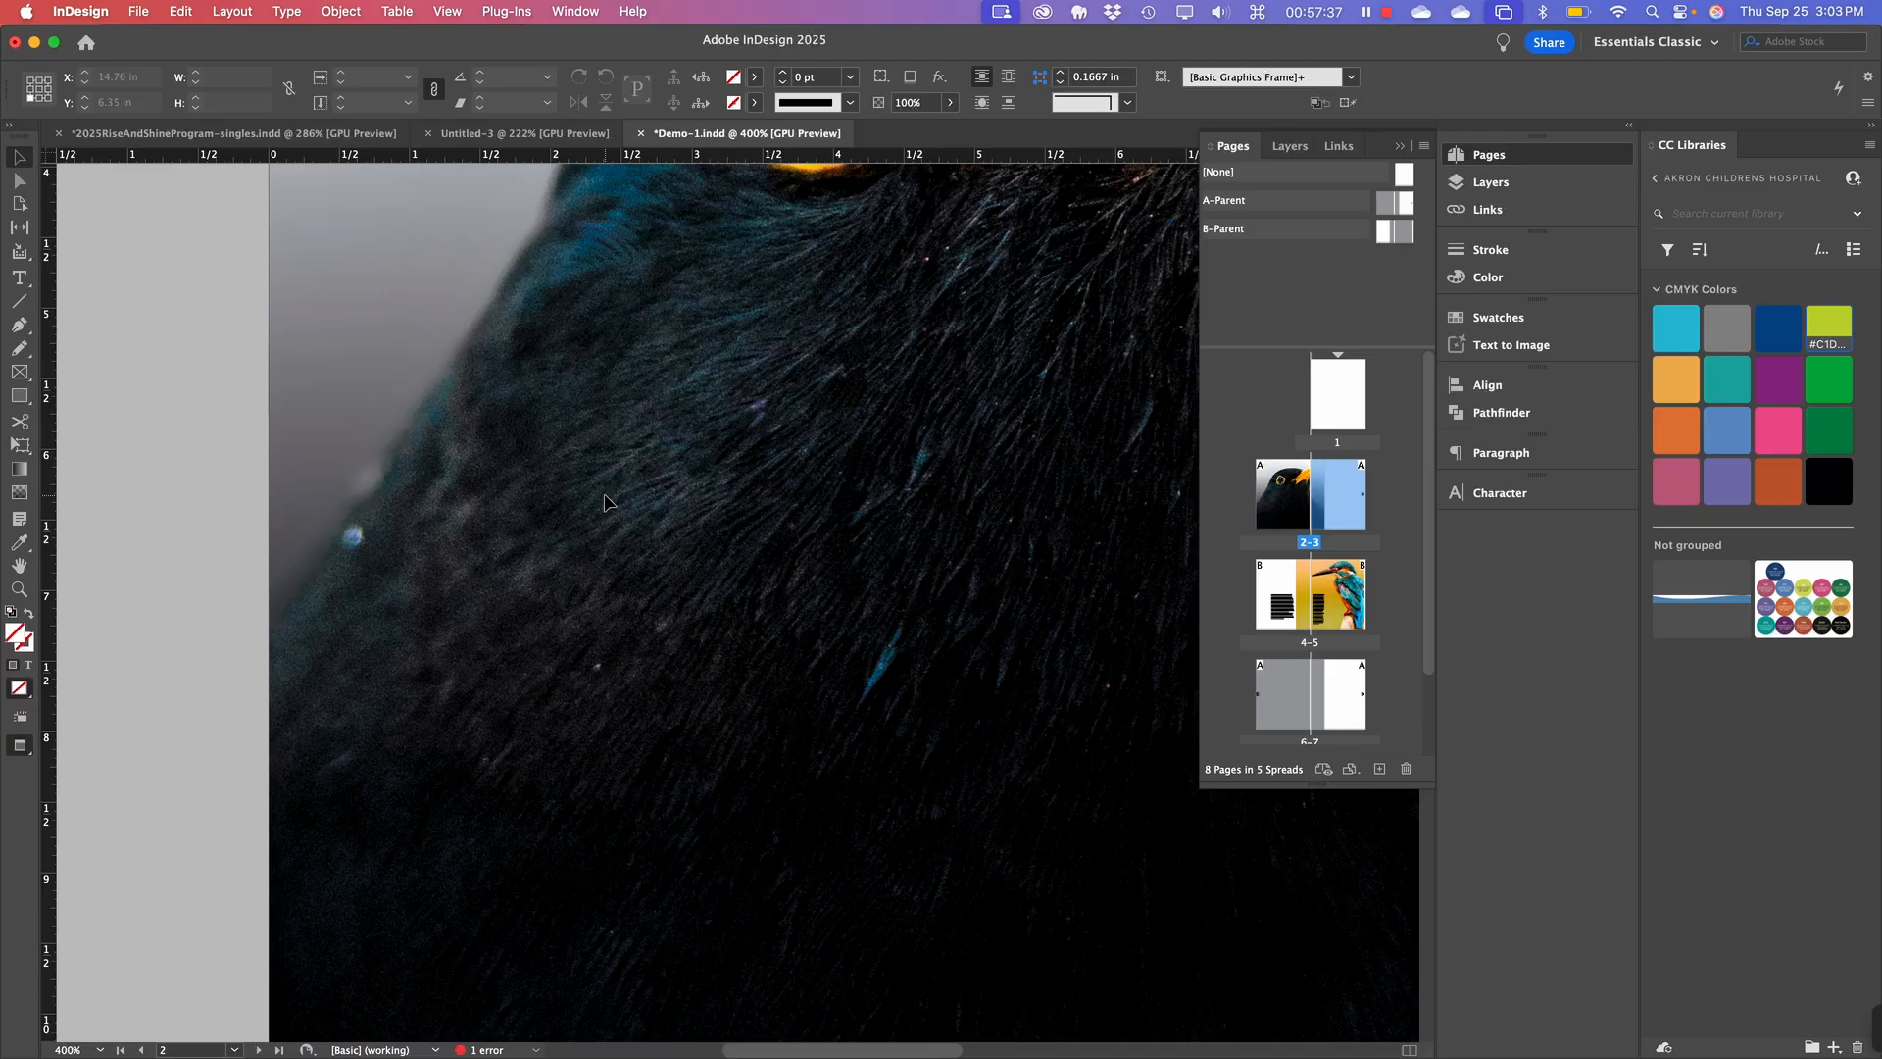
# Zoom back out to the whole spread 2-3 and select the blackbird image frame.
pyautogui.press('super+minus')
pyautogui.press('super+minus')
pyautogui.press('super+minus')
pyautogui.hscroll(3, 605, 495)
pyautogui.scroll(2, 605, 495)
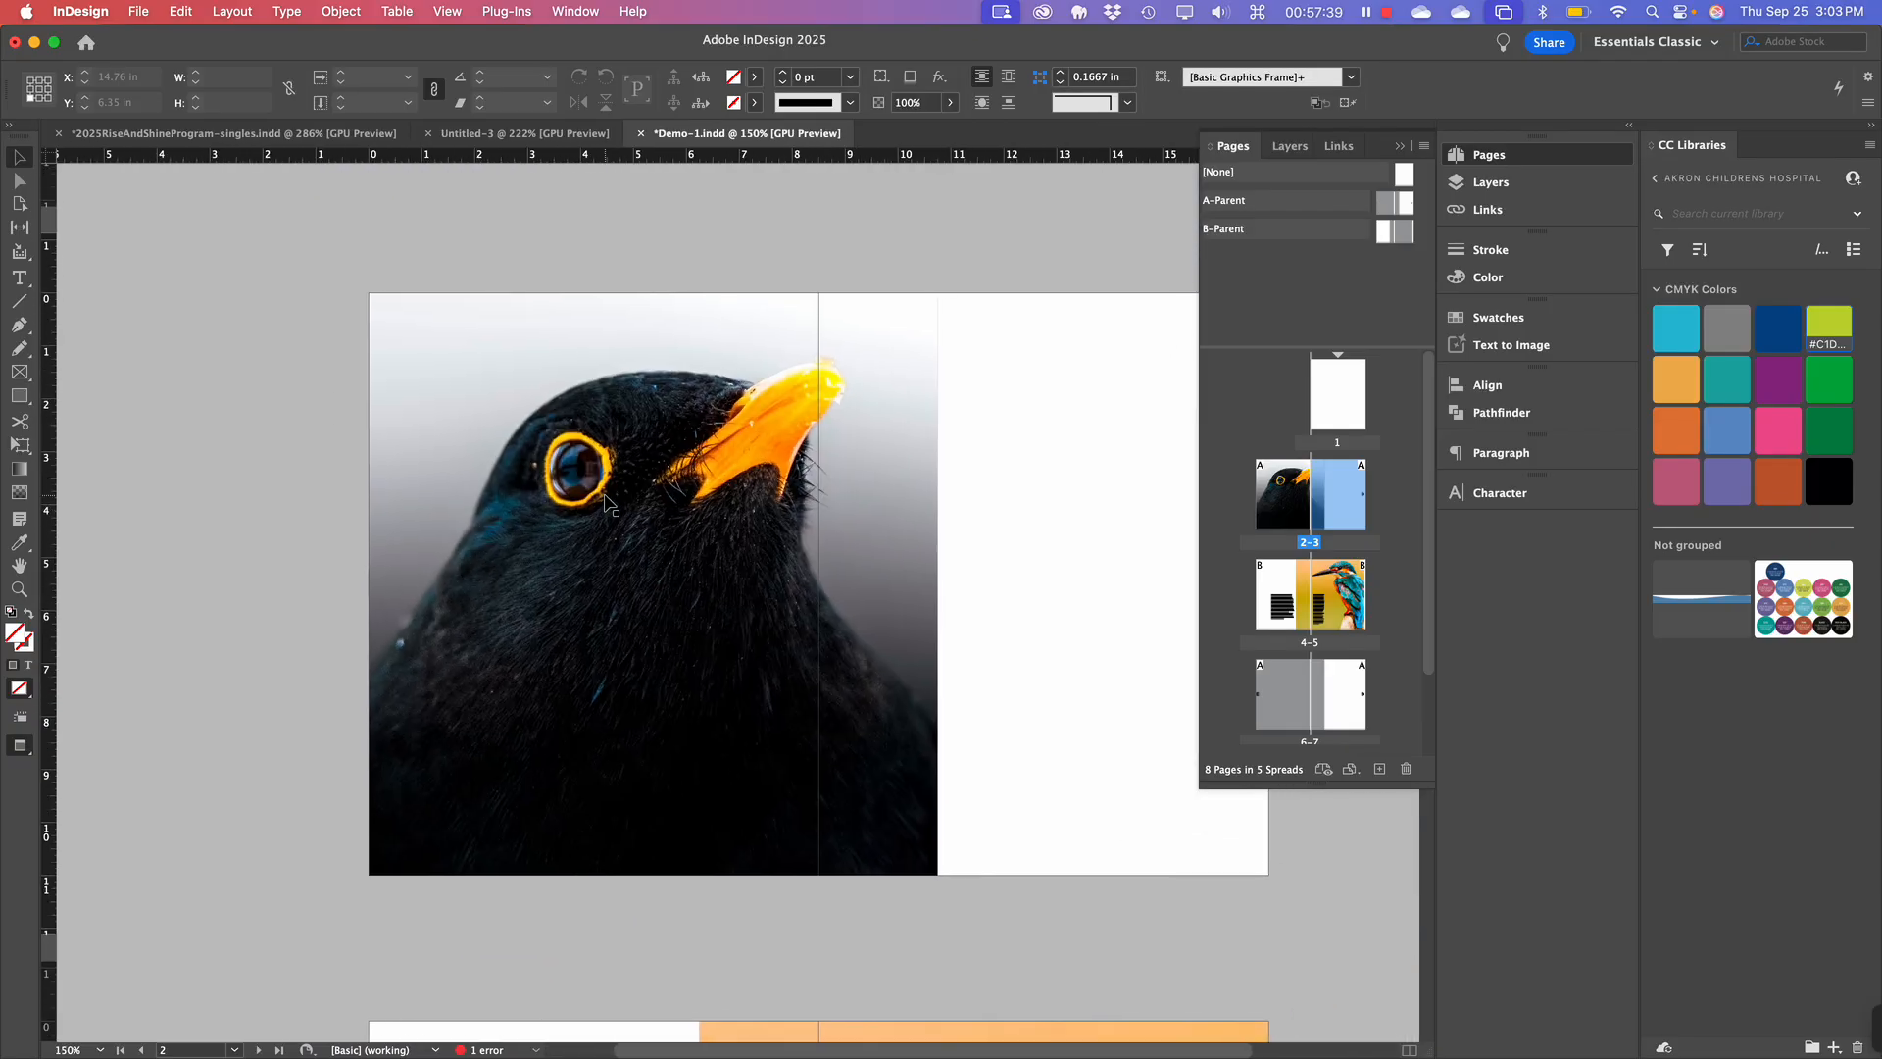
pyautogui.hscroll(5, 683, 495)
pyautogui.scroll(-2, 683, 495)
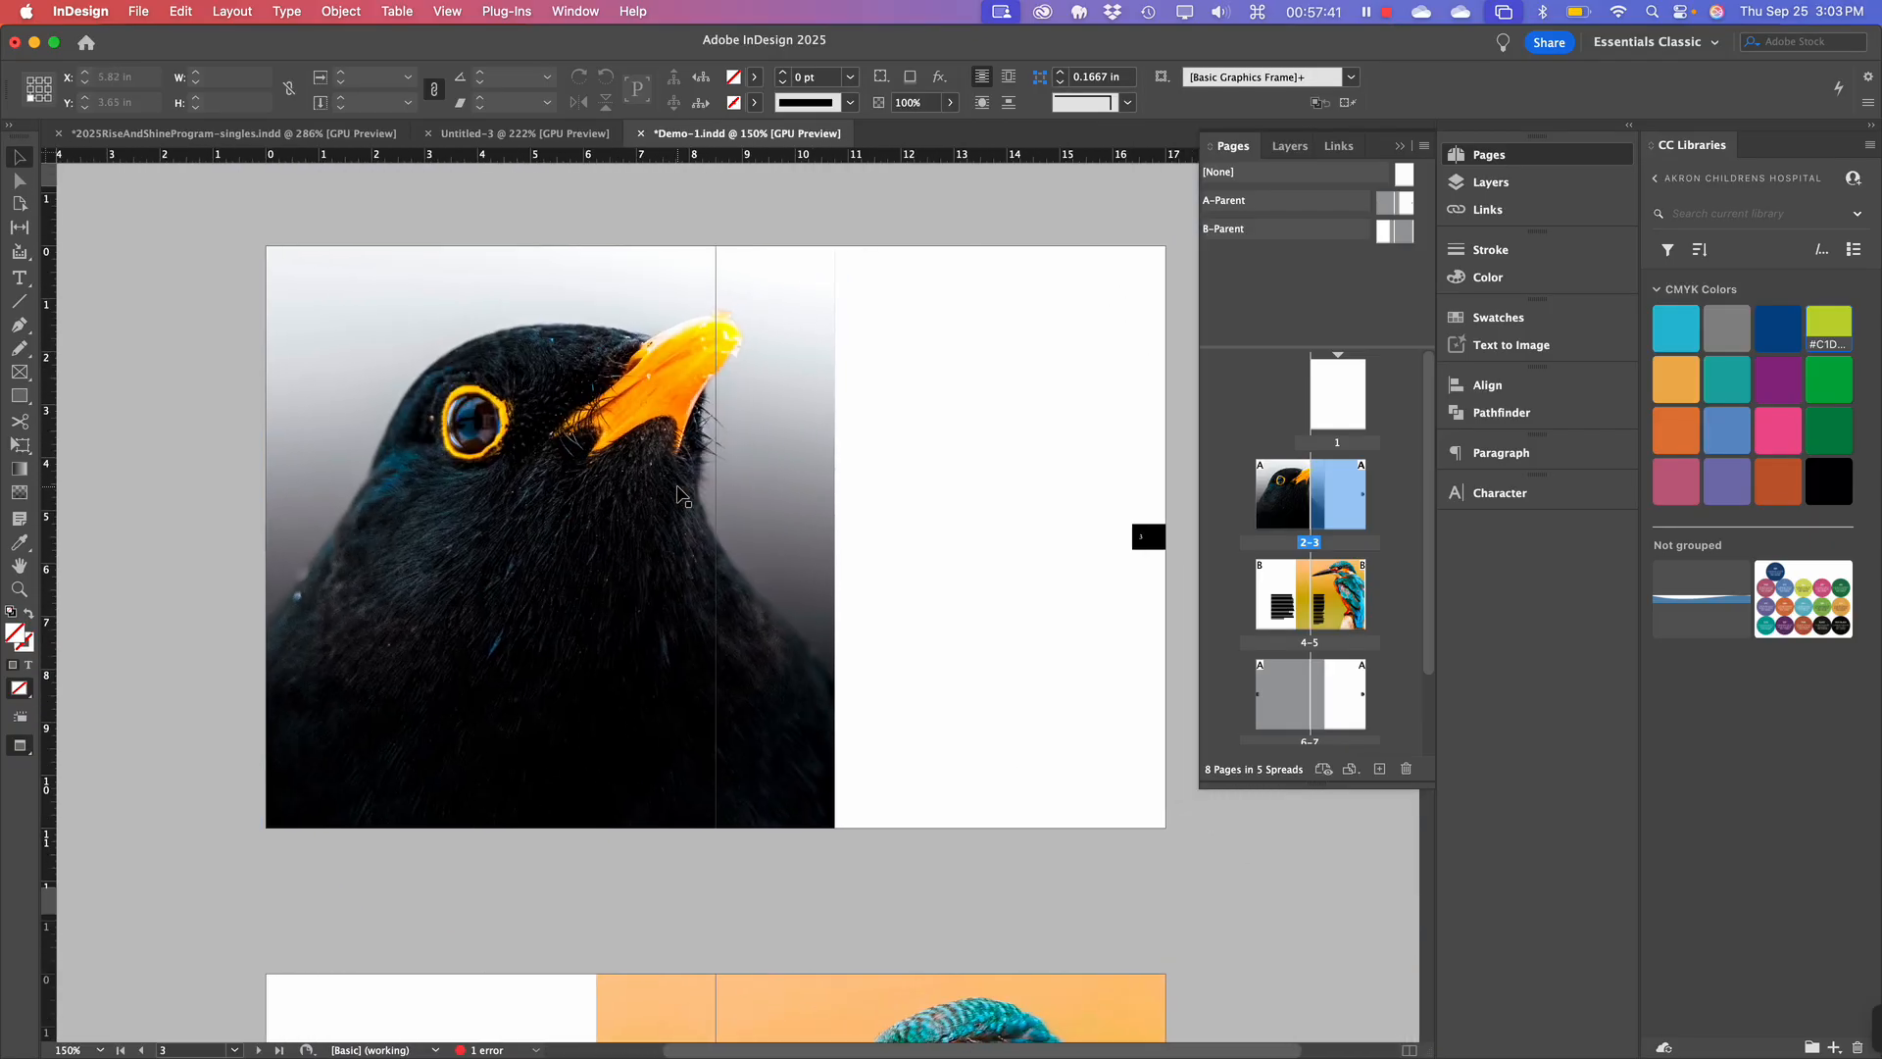
pyautogui.click(545, 534)
pyautogui.click(546, 535)
pyautogui.click(546, 535)
pyautogui.click(546, 535)
# Return to the A-Parent spread with its two page-number tabs.
pyautogui.scroll(-5, 1125, 557)
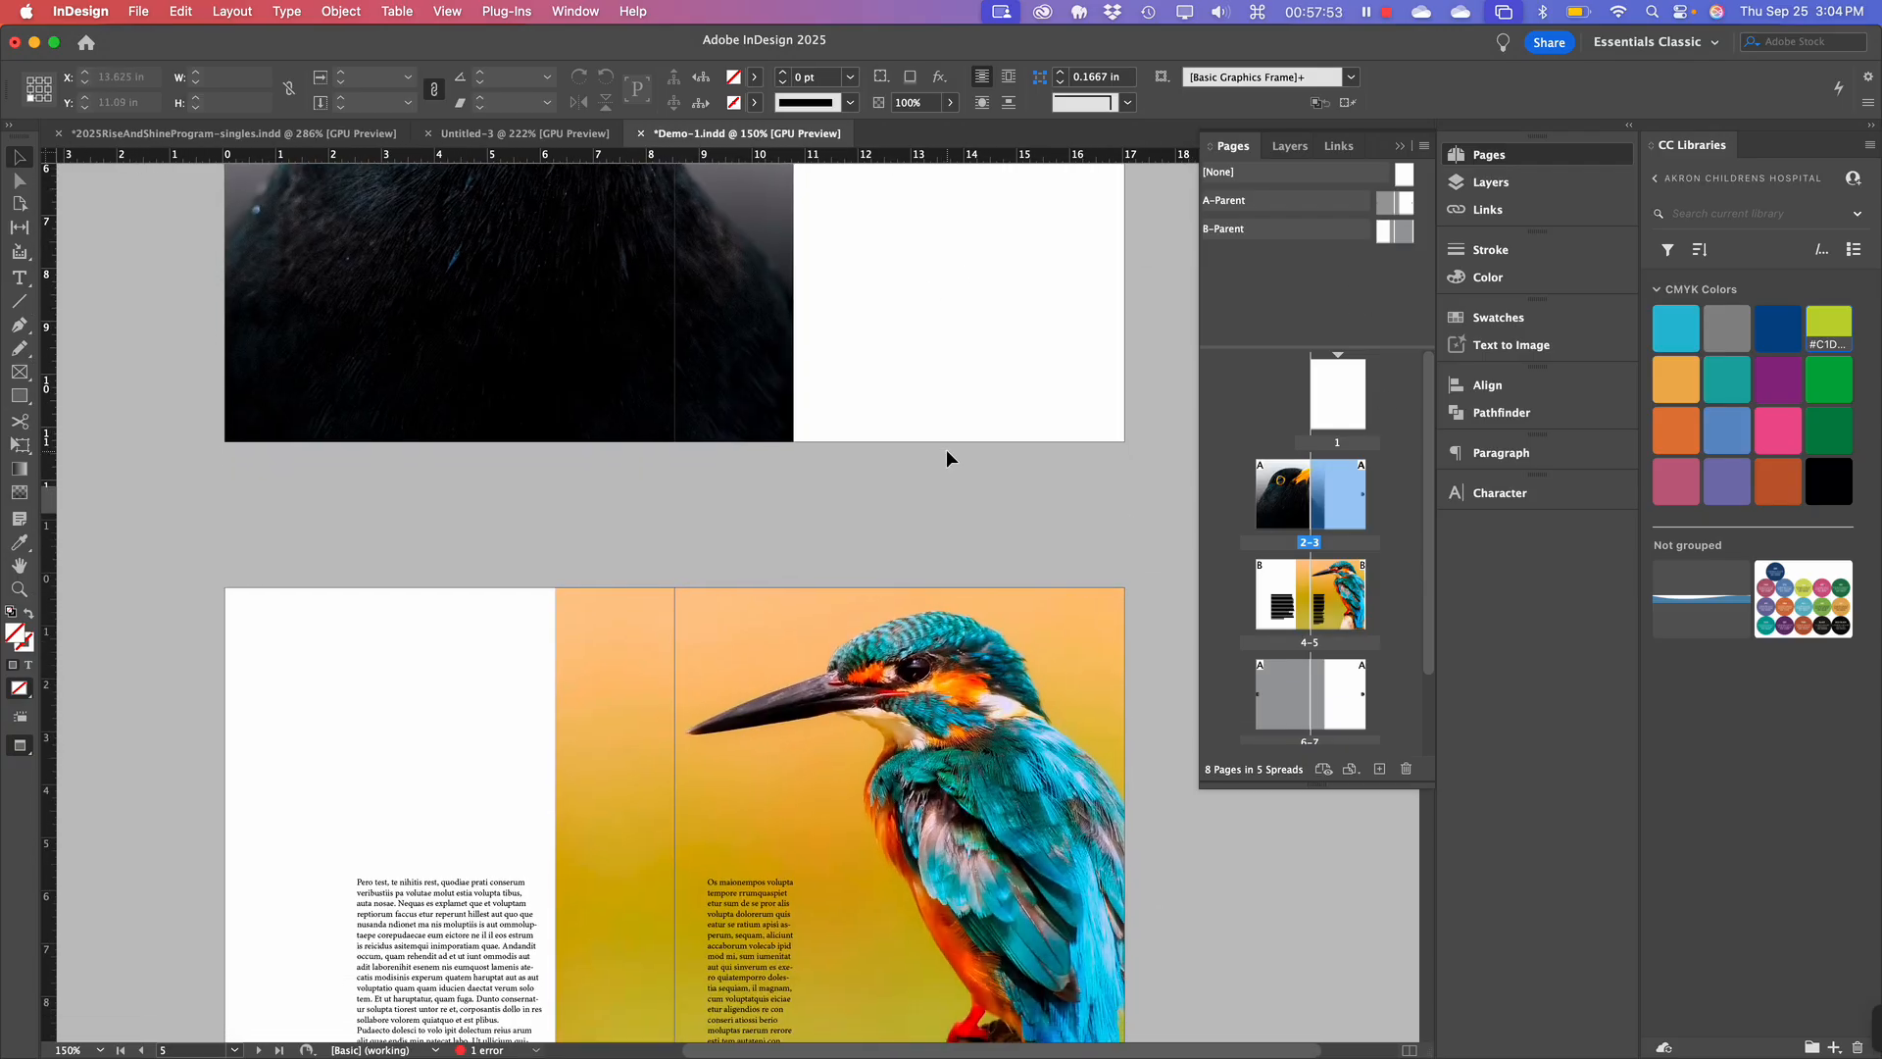
pyautogui.scroll(-3, 946, 458)
pyautogui.scroll(9, 946, 457)
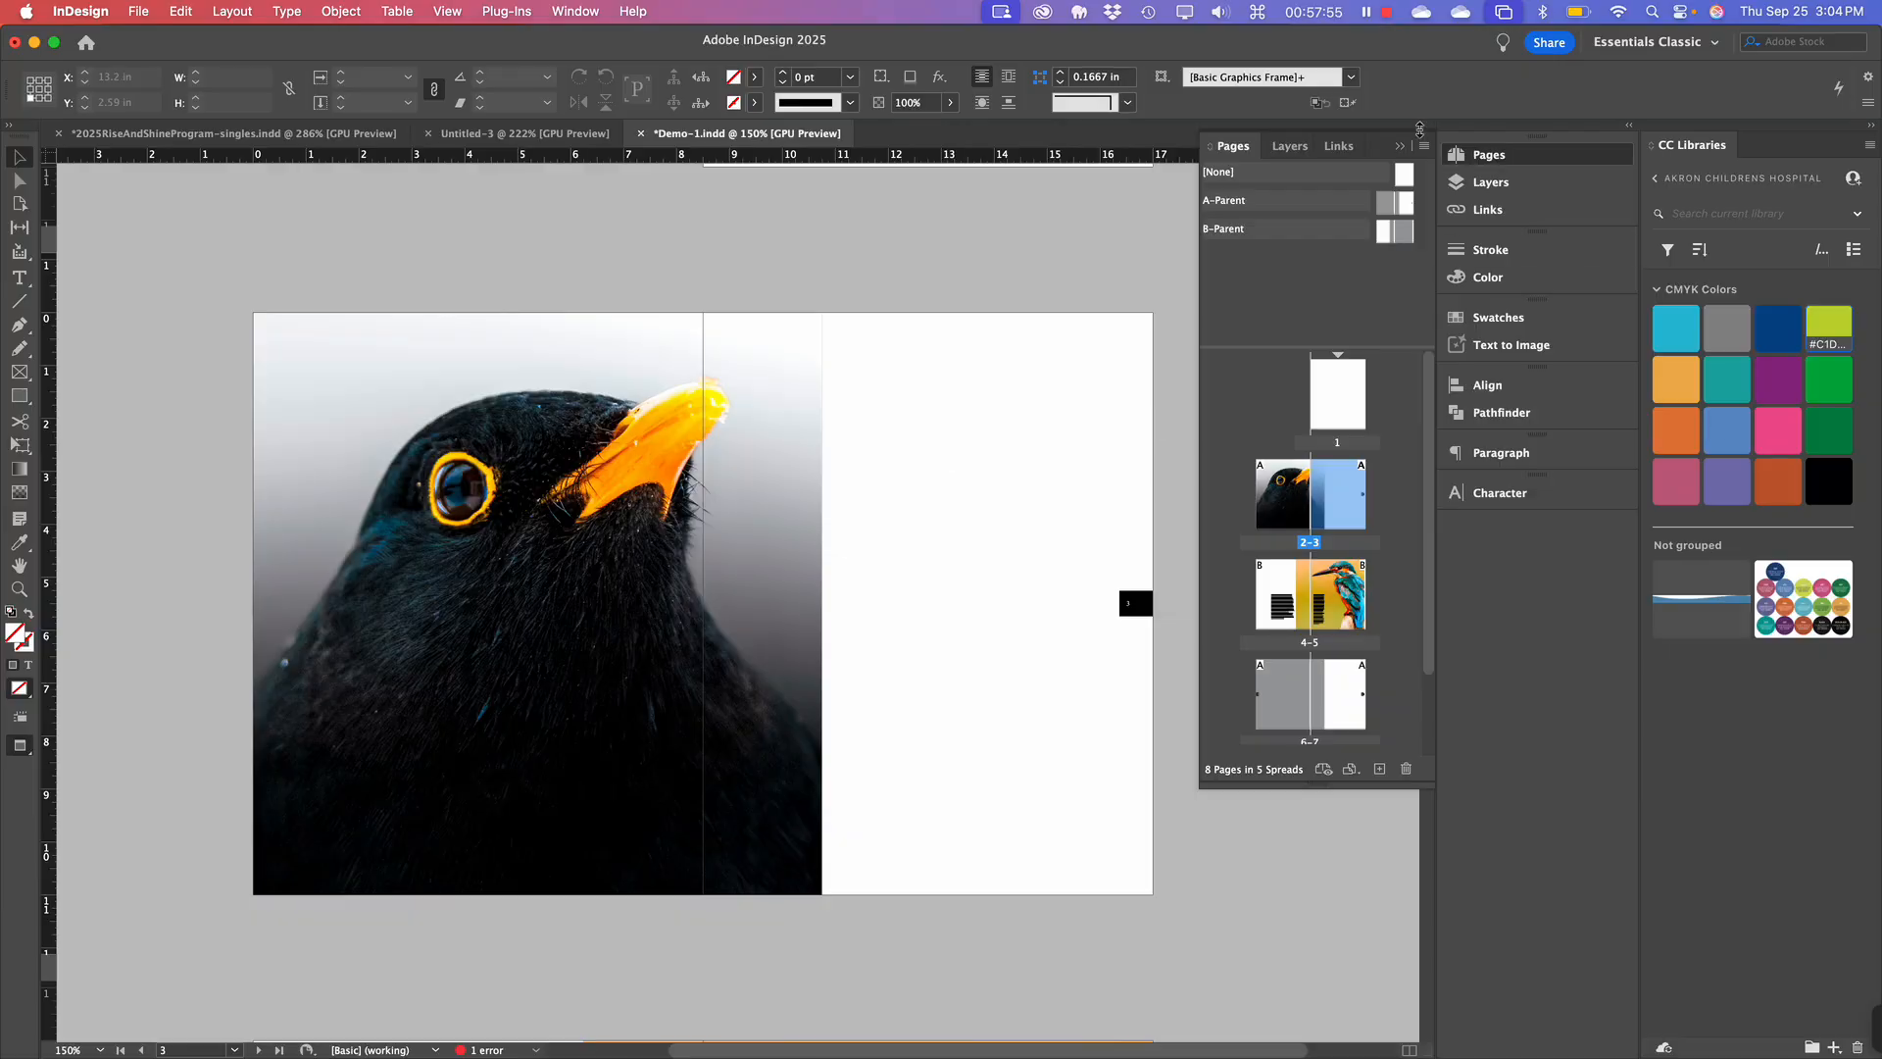
pyautogui.doubleClick(1393, 206)
pyautogui.hscroll(6, 898, 634)
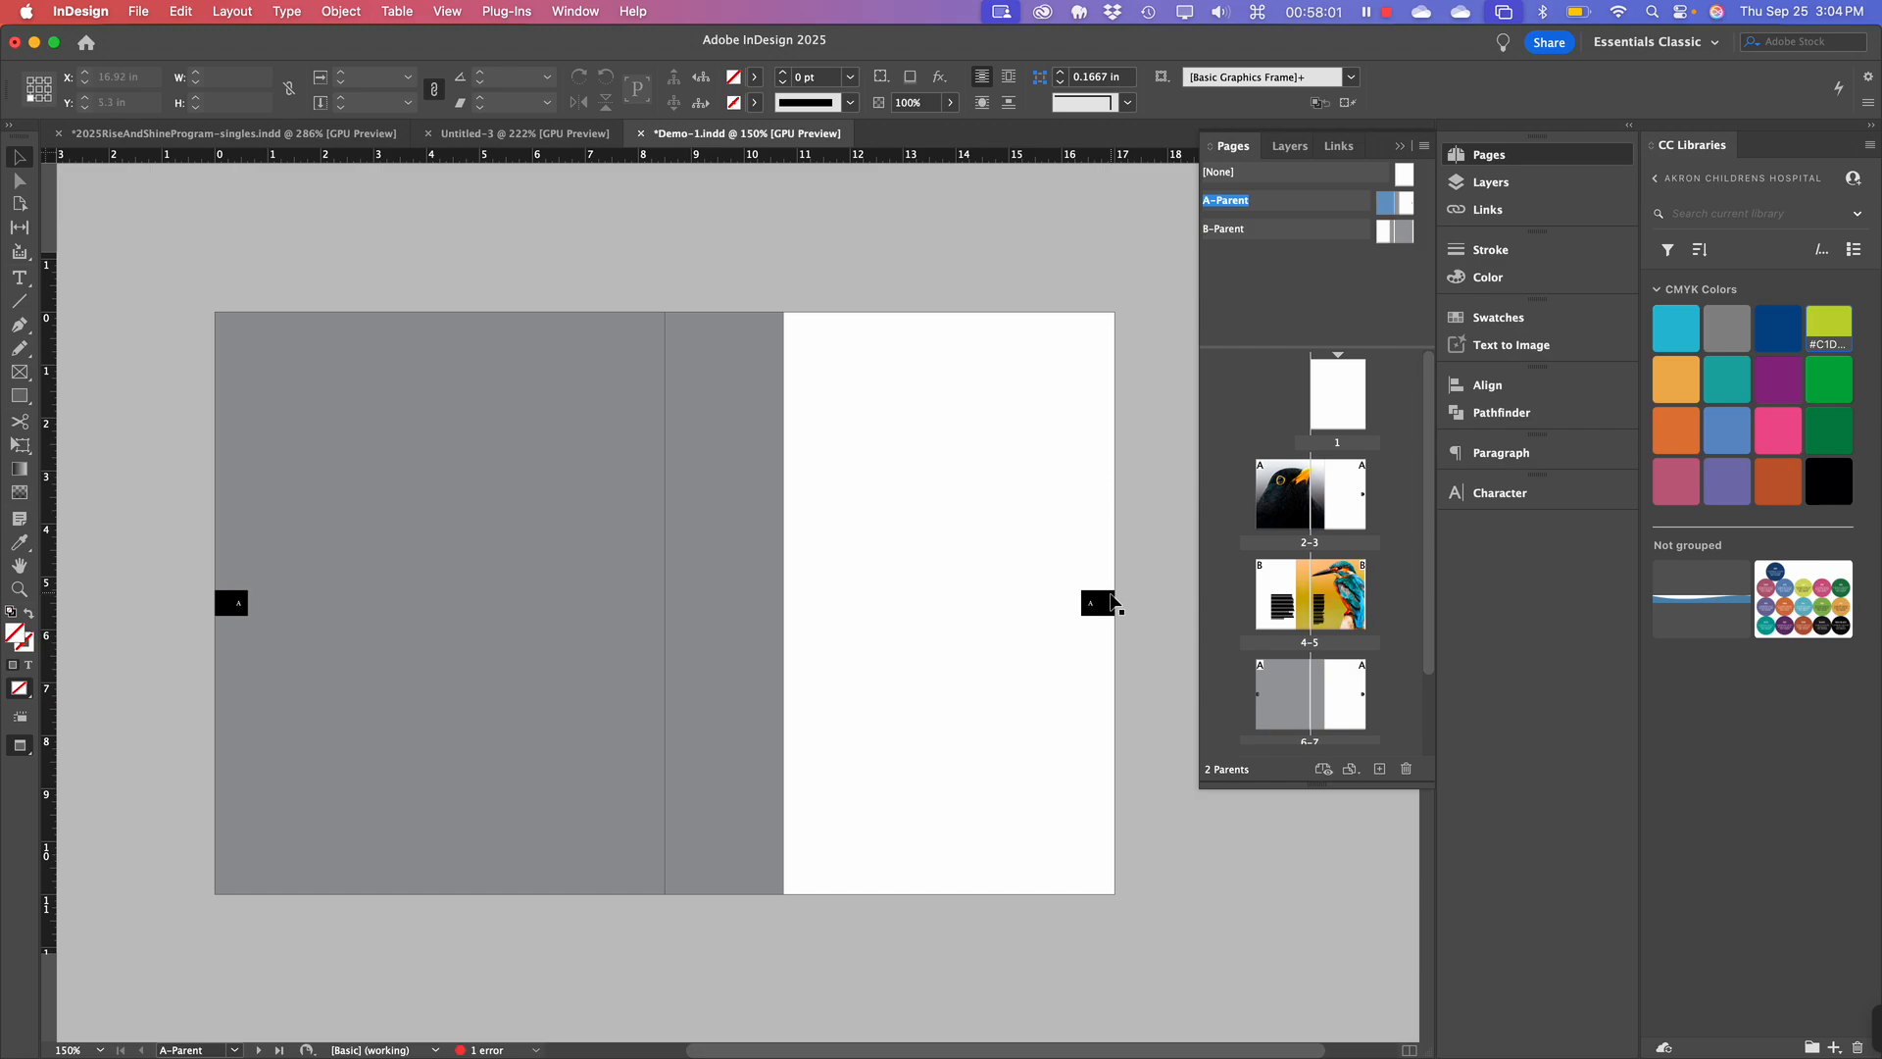
# Select both page-number tabs on A-Parent and switch to the B-Parent spread.
pyautogui.click(1106, 605)
pyautogui.keyDown('shift'); pyautogui.click(662, 602); pyautogui.keyUp('shift')
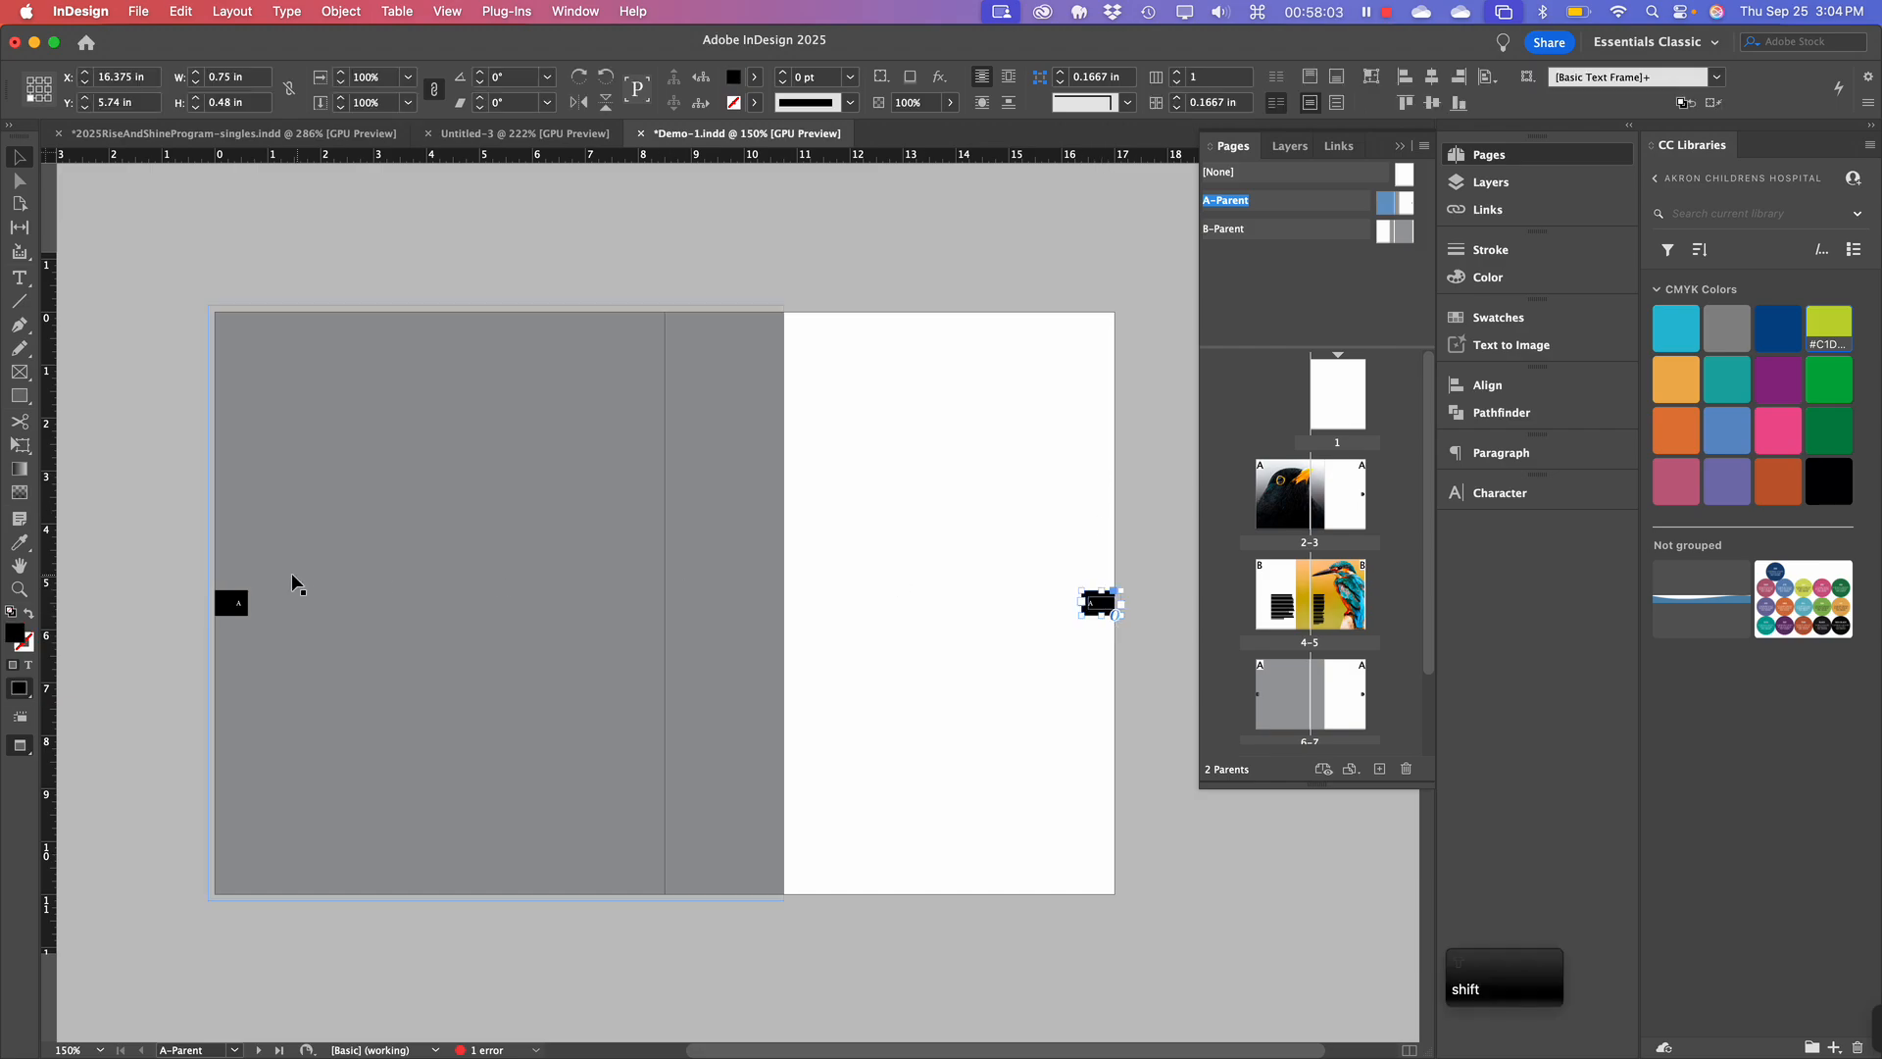
pyautogui.keyDown('shift'); pyautogui.click(235, 609); pyautogui.keyUp('shift')
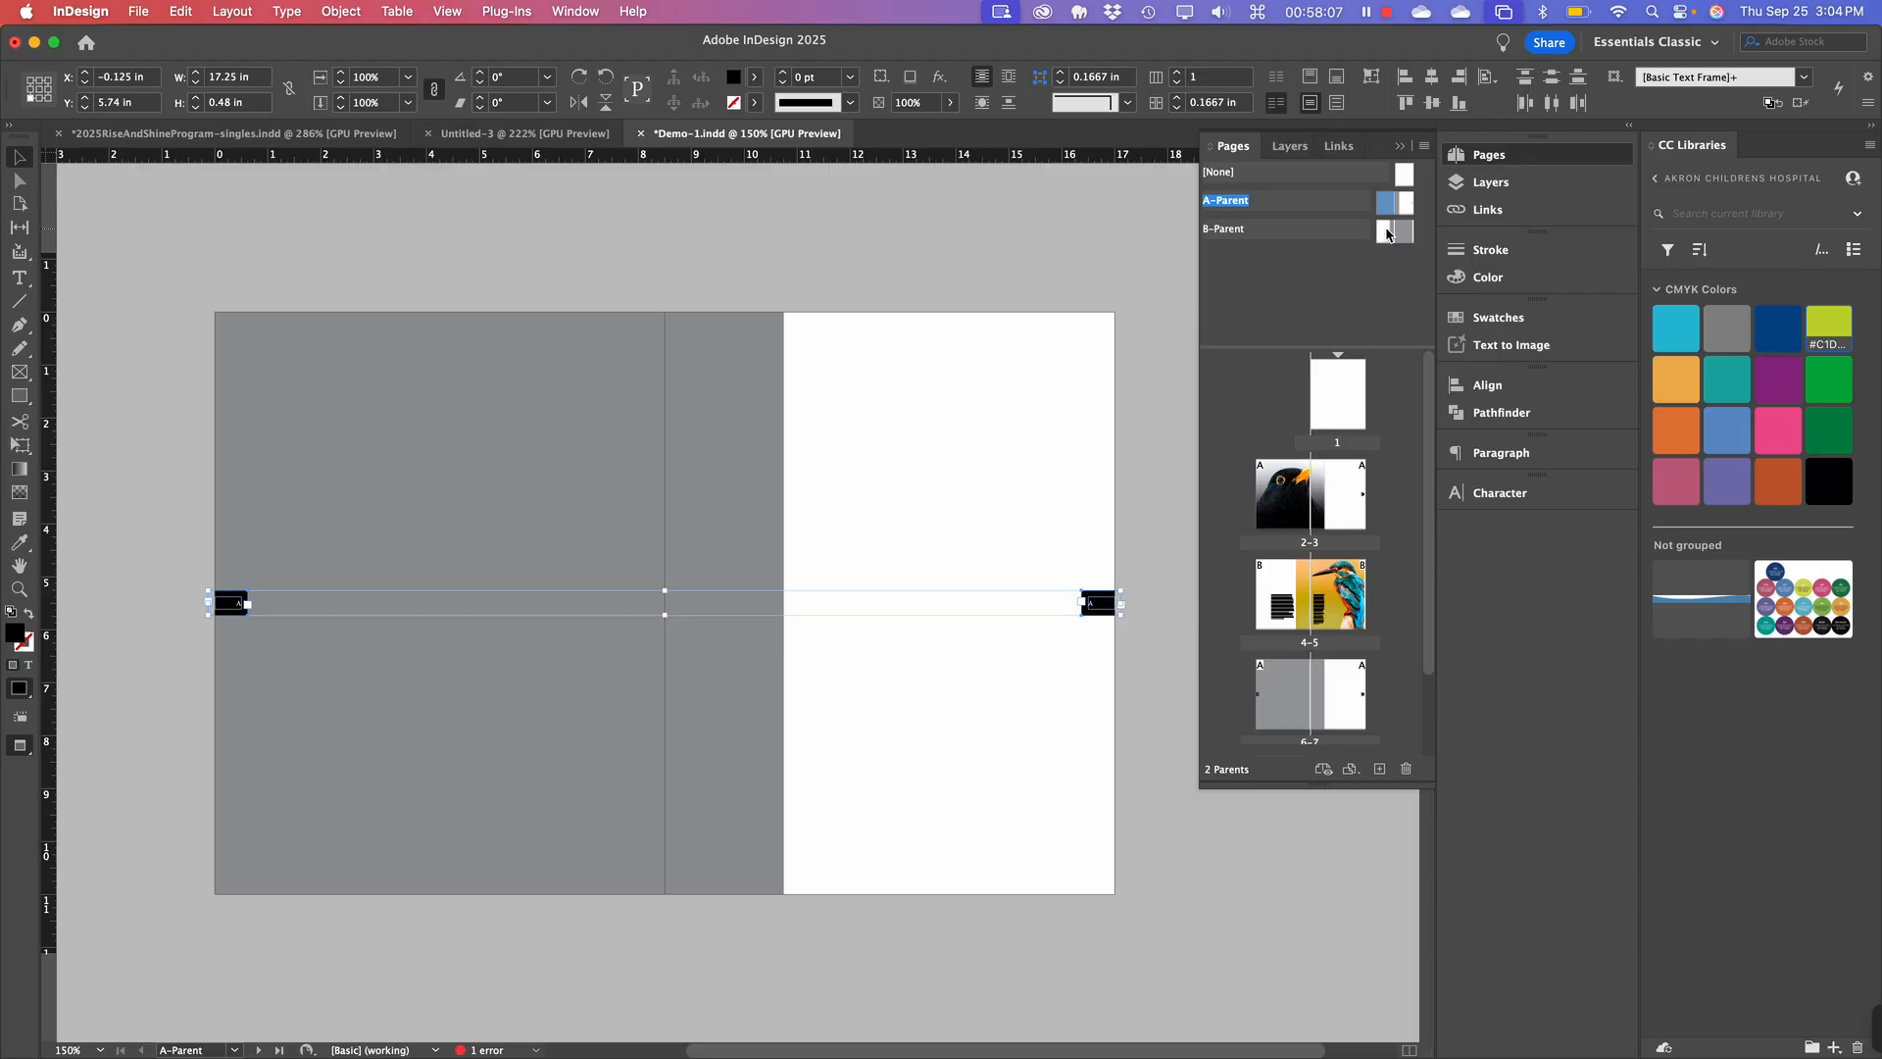
pyautogui.doubleClick(1387, 231)
pyautogui.hscroll(3, 985, 508)
pyautogui.hscroll(1, 984, 508)
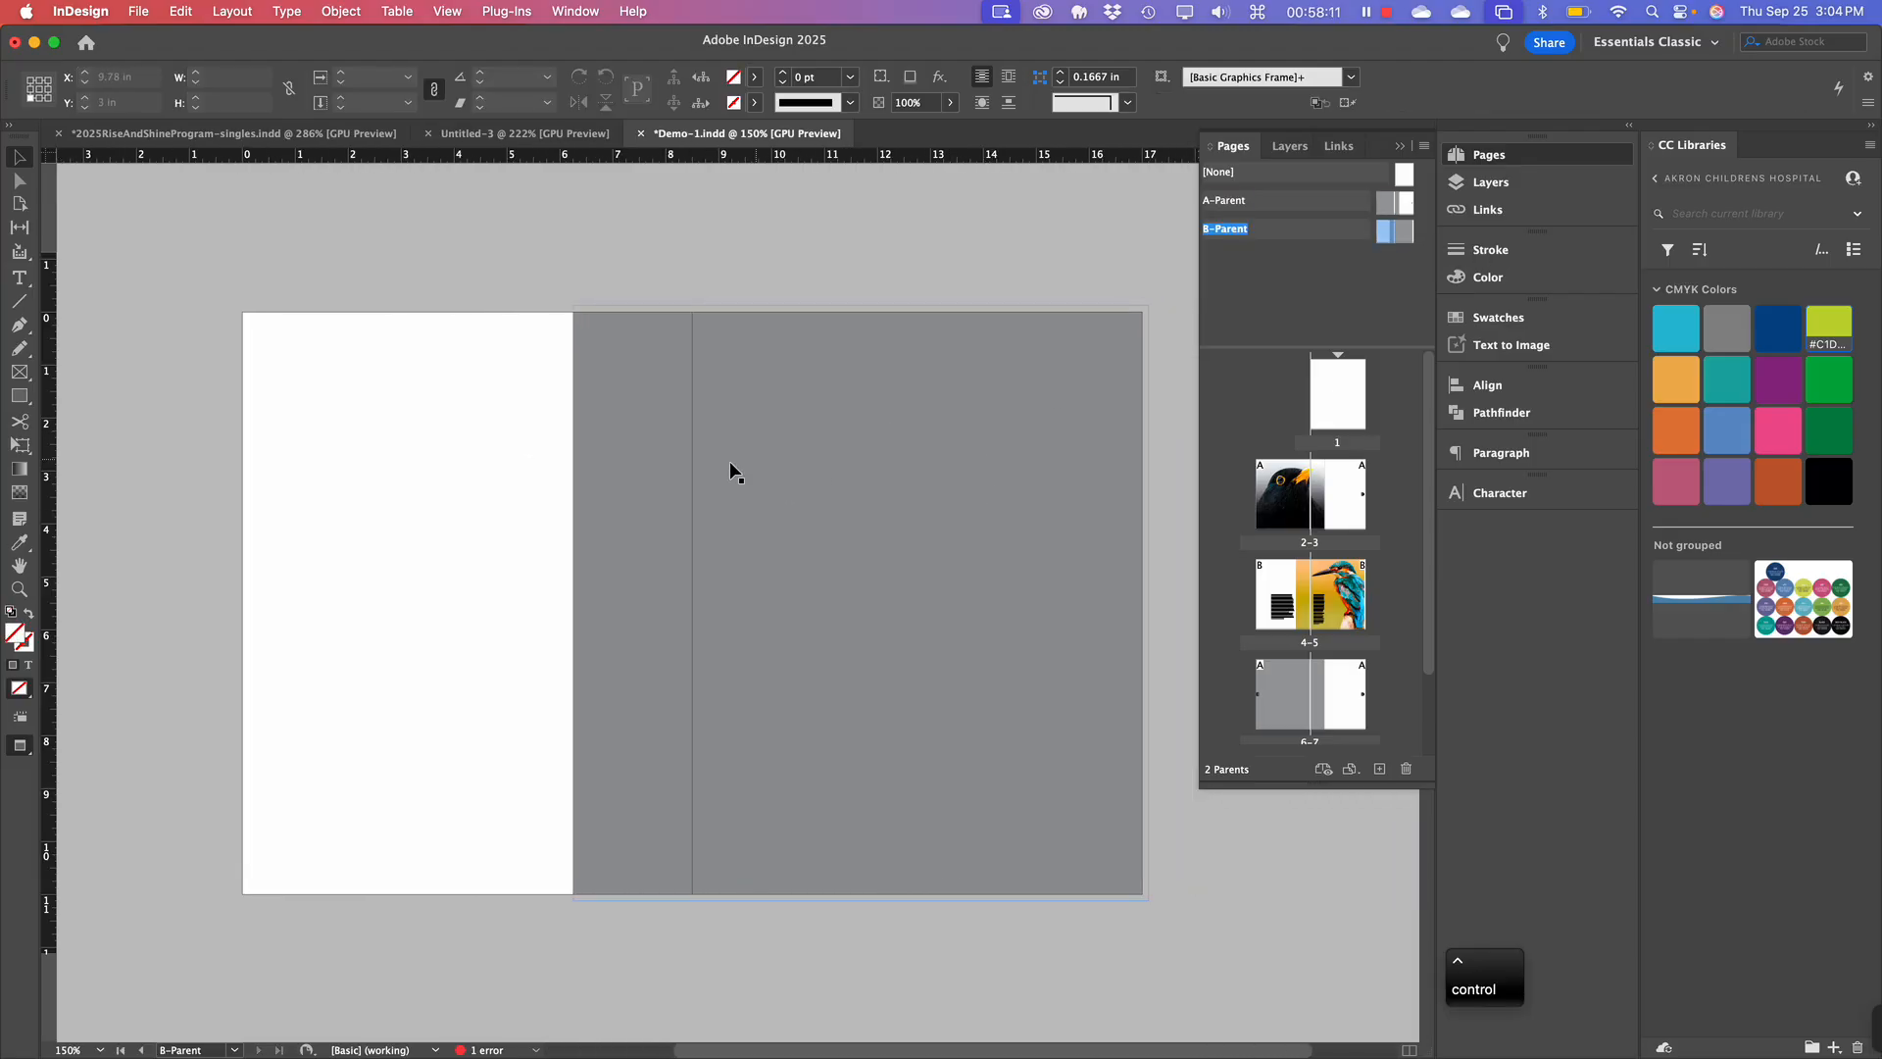
# Paste the tabs in place on B-Parent, then go to spread 4-5.
pyautogui.click(202, 12)
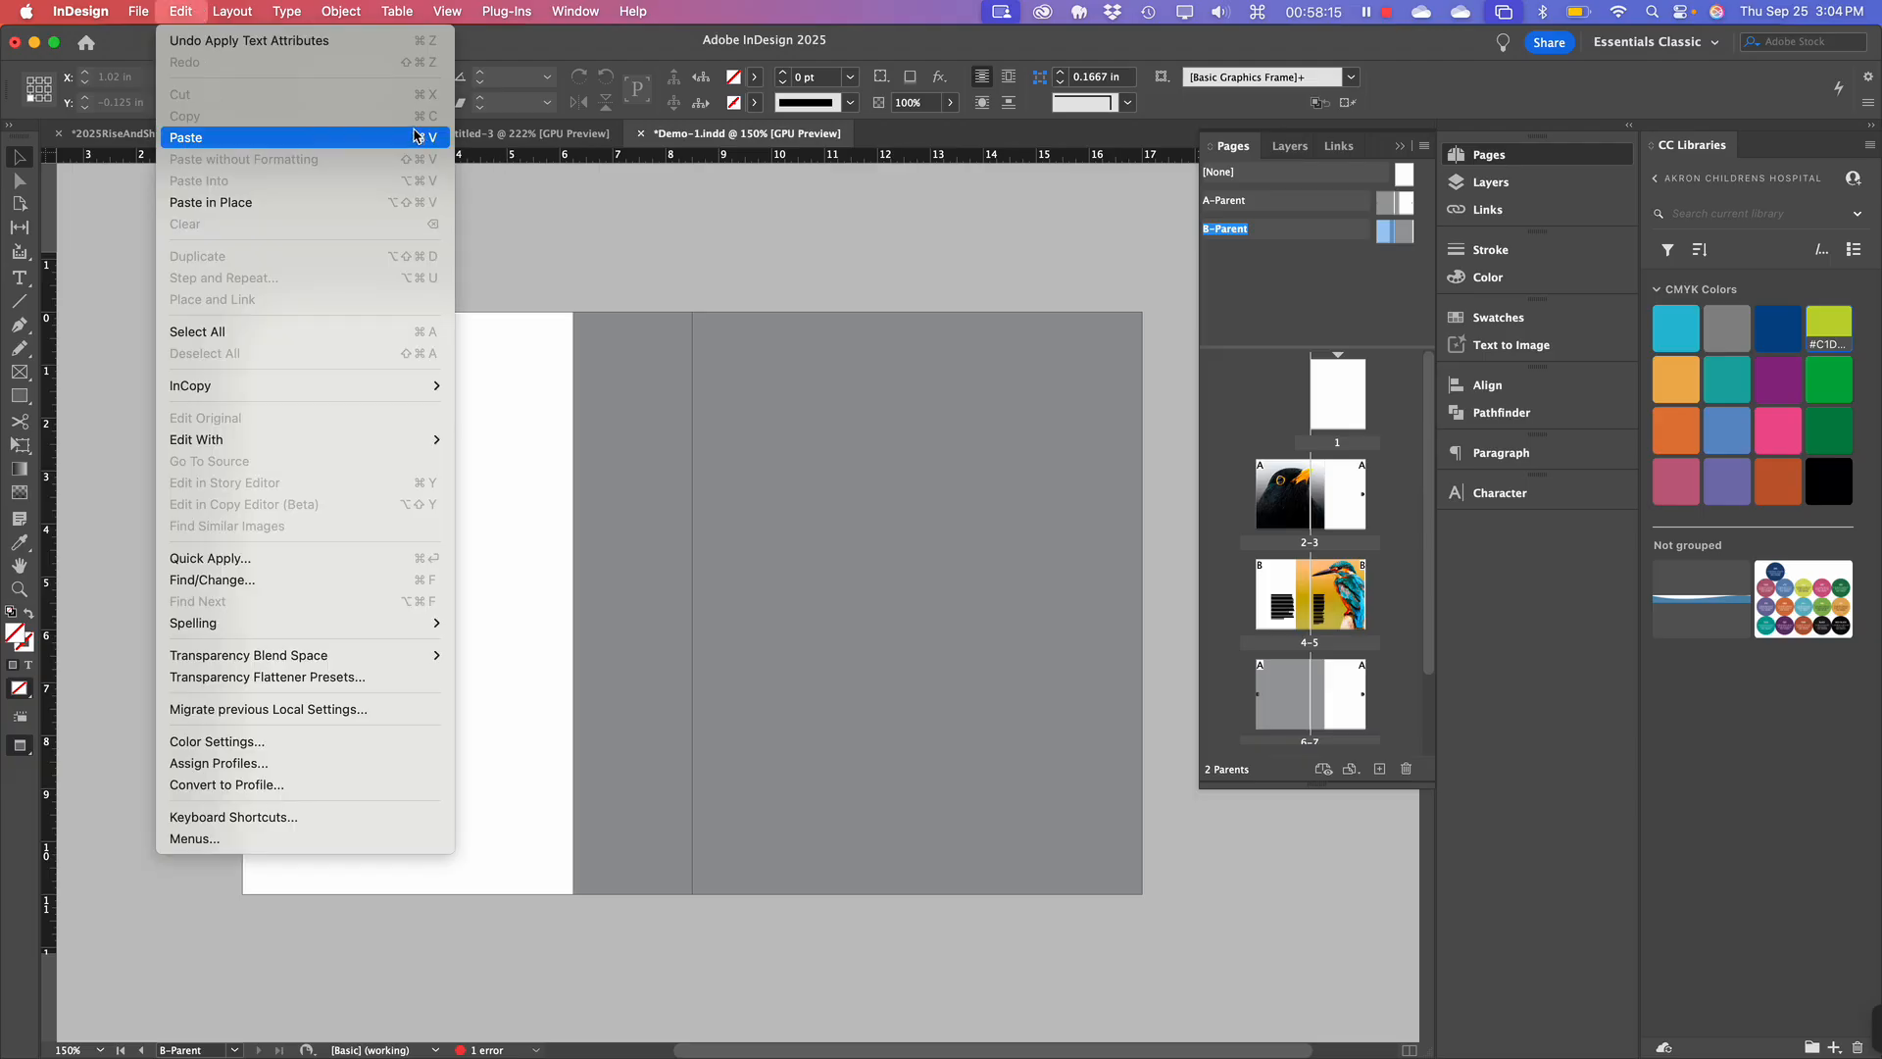
pyautogui.click(376, 206)
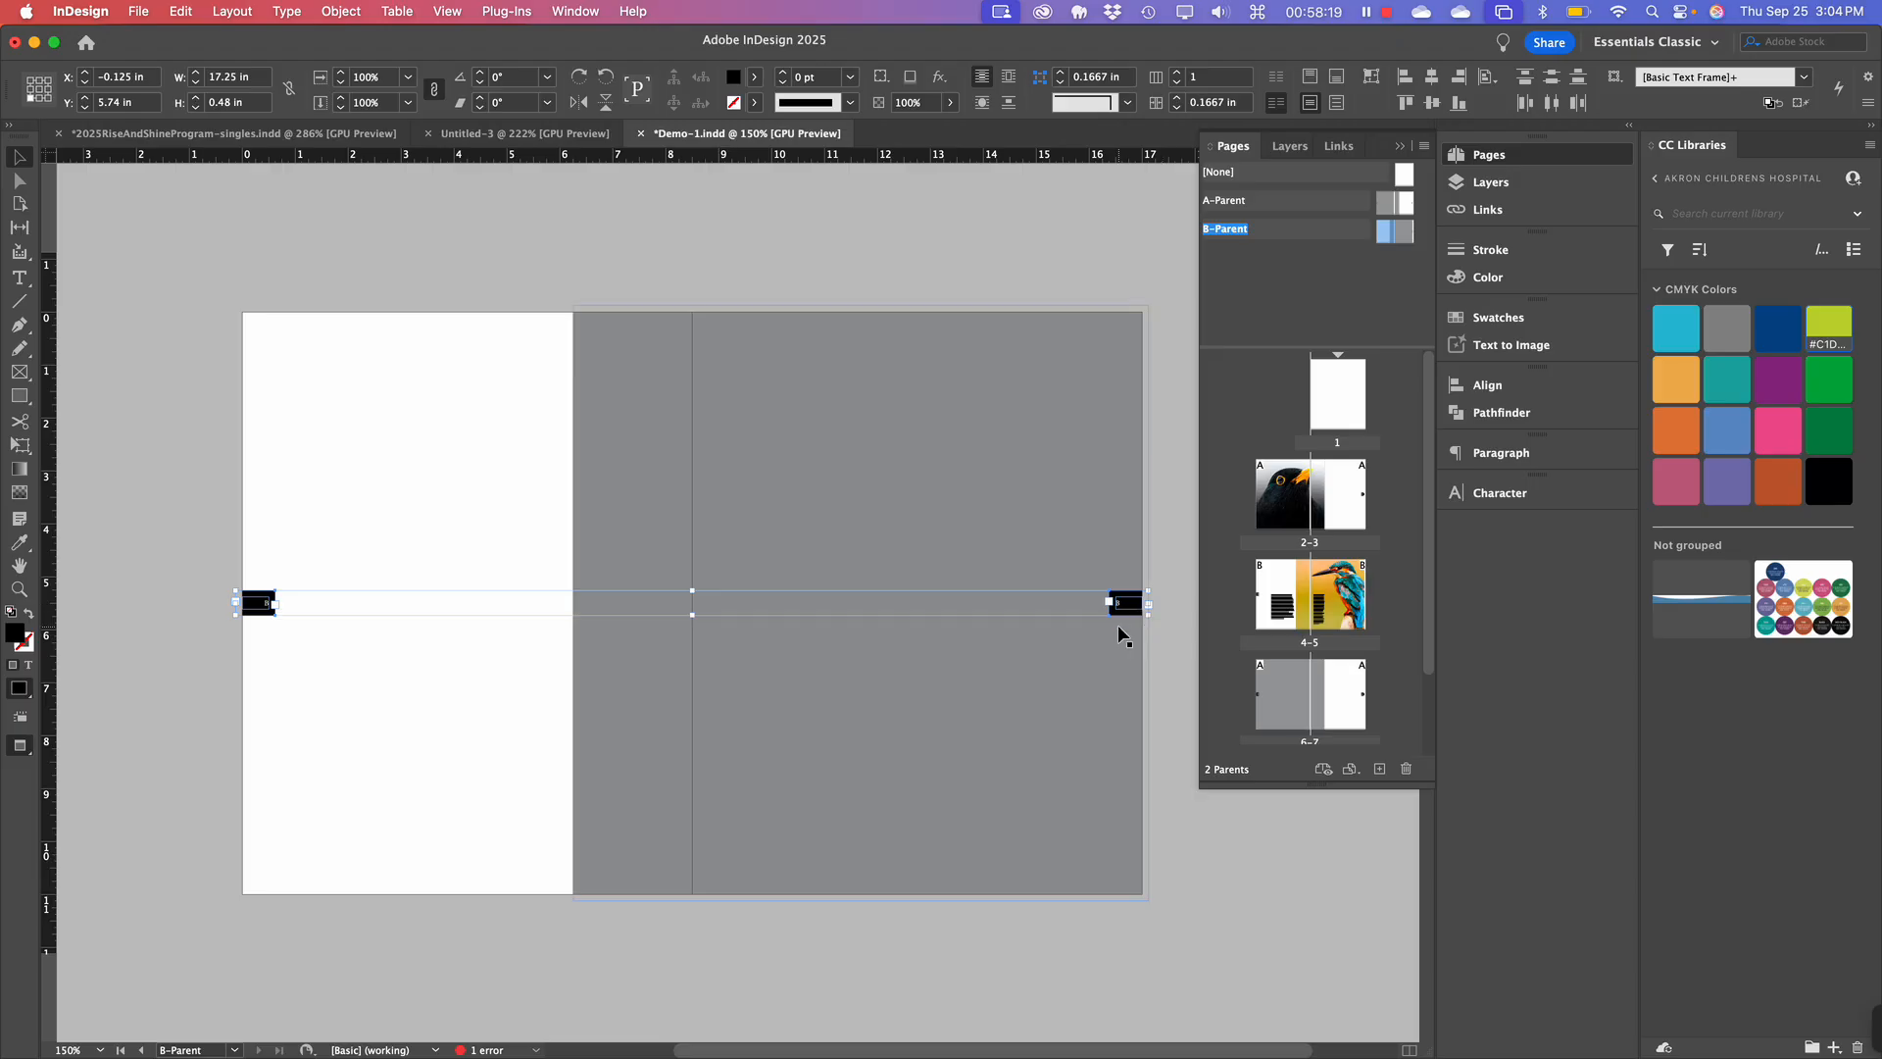
pyautogui.scroll(5, 1126, 606)
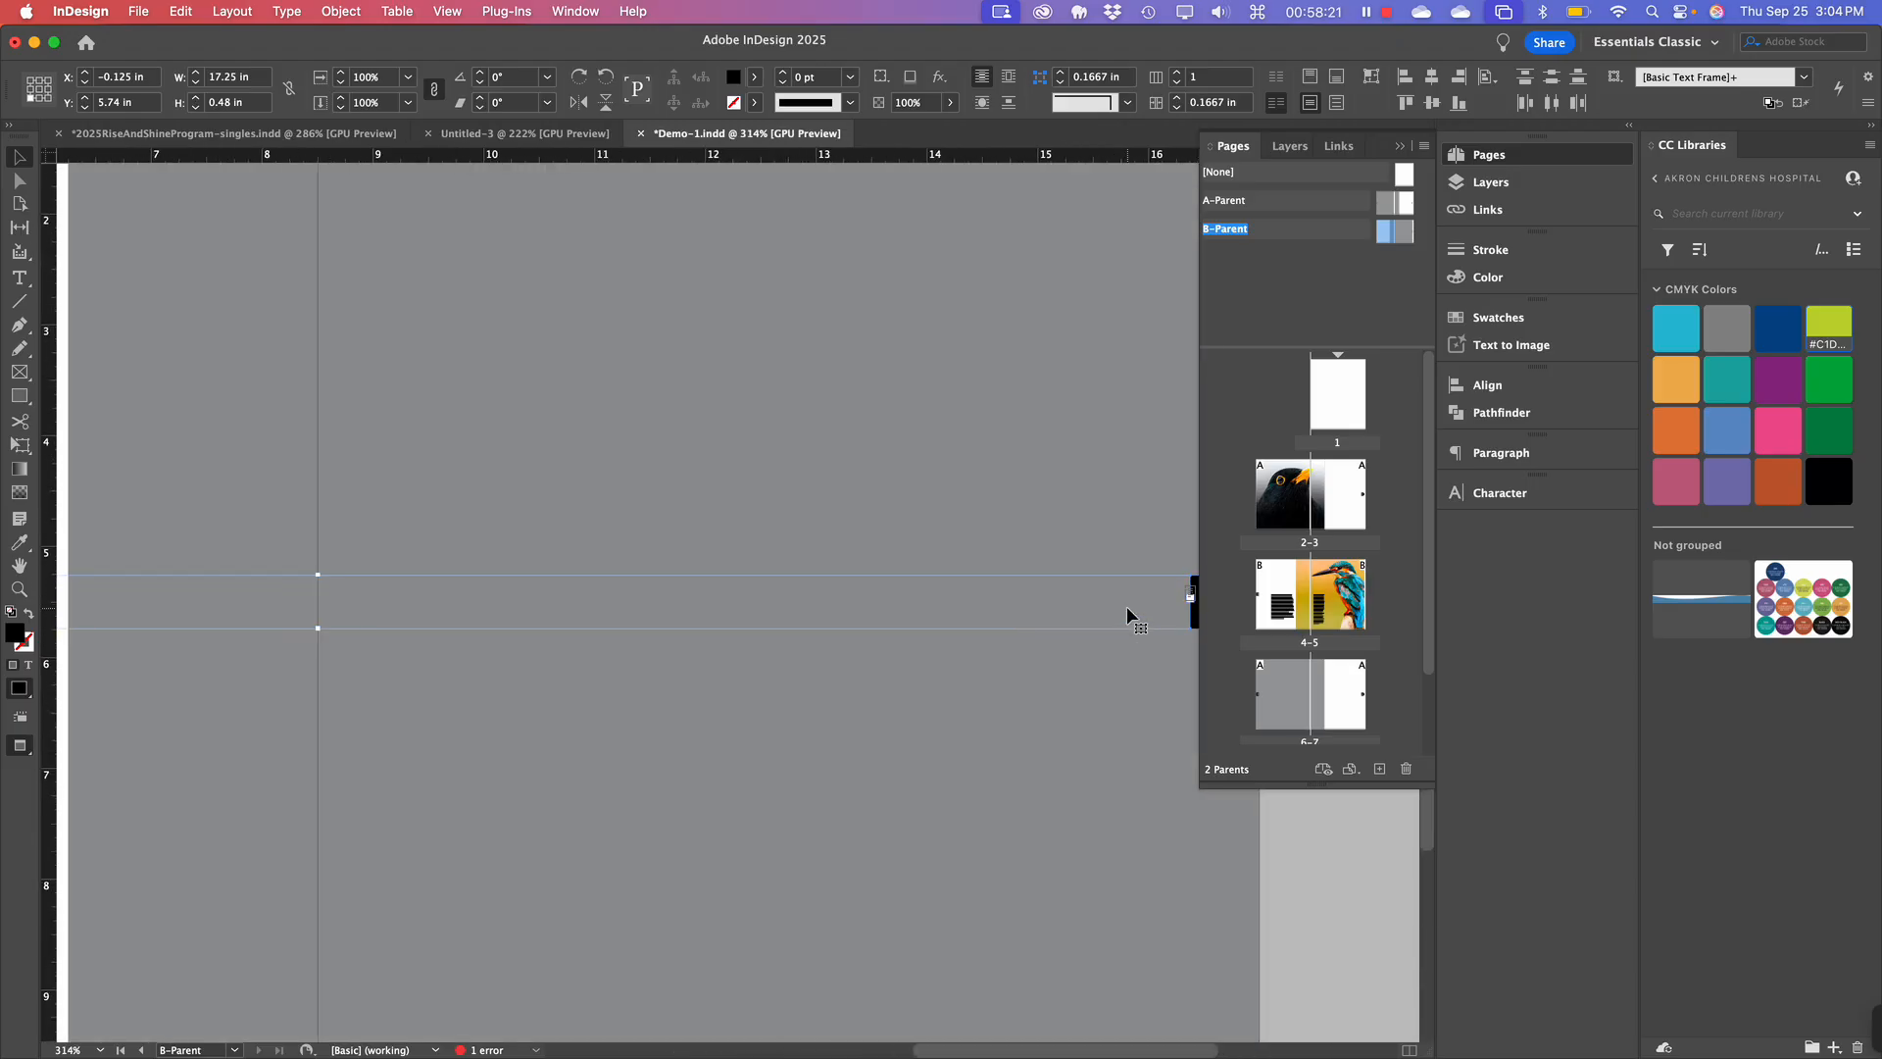
pyautogui.hscroll(2, 1126, 605)
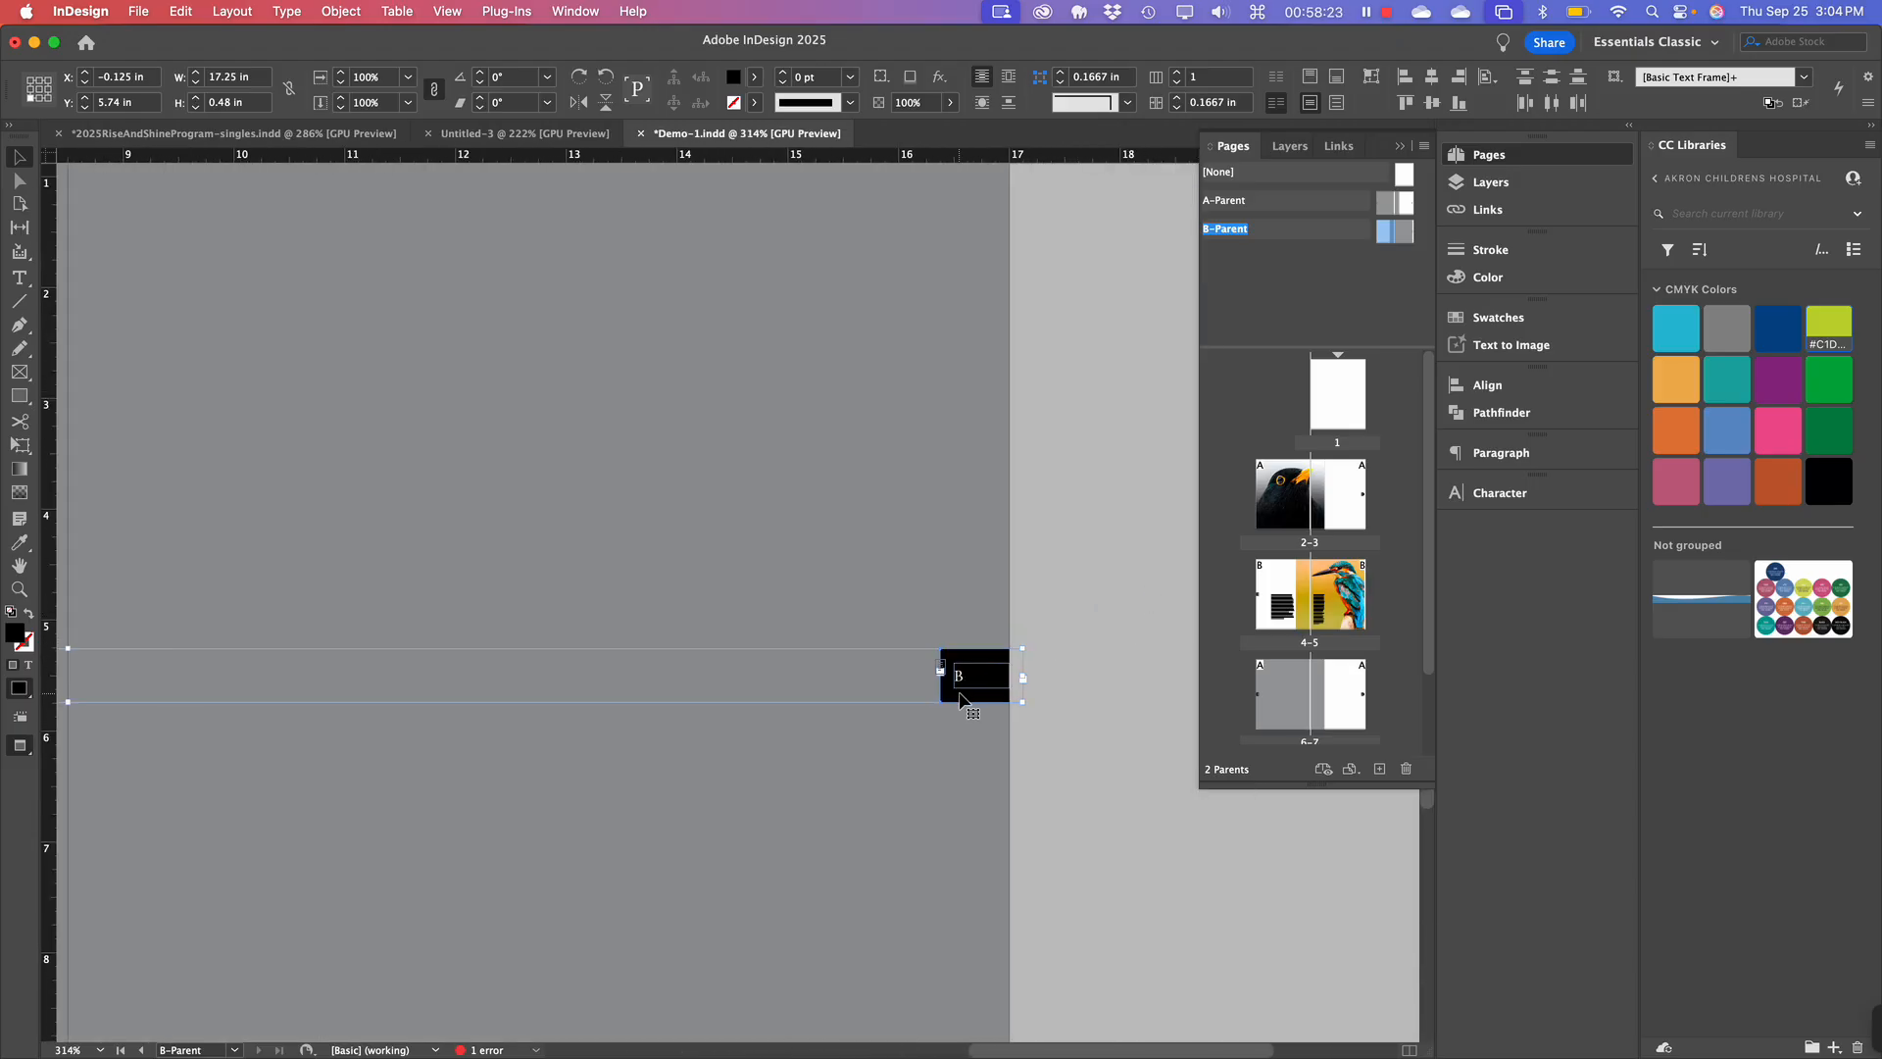
pyautogui.doubleClick(1351, 608)
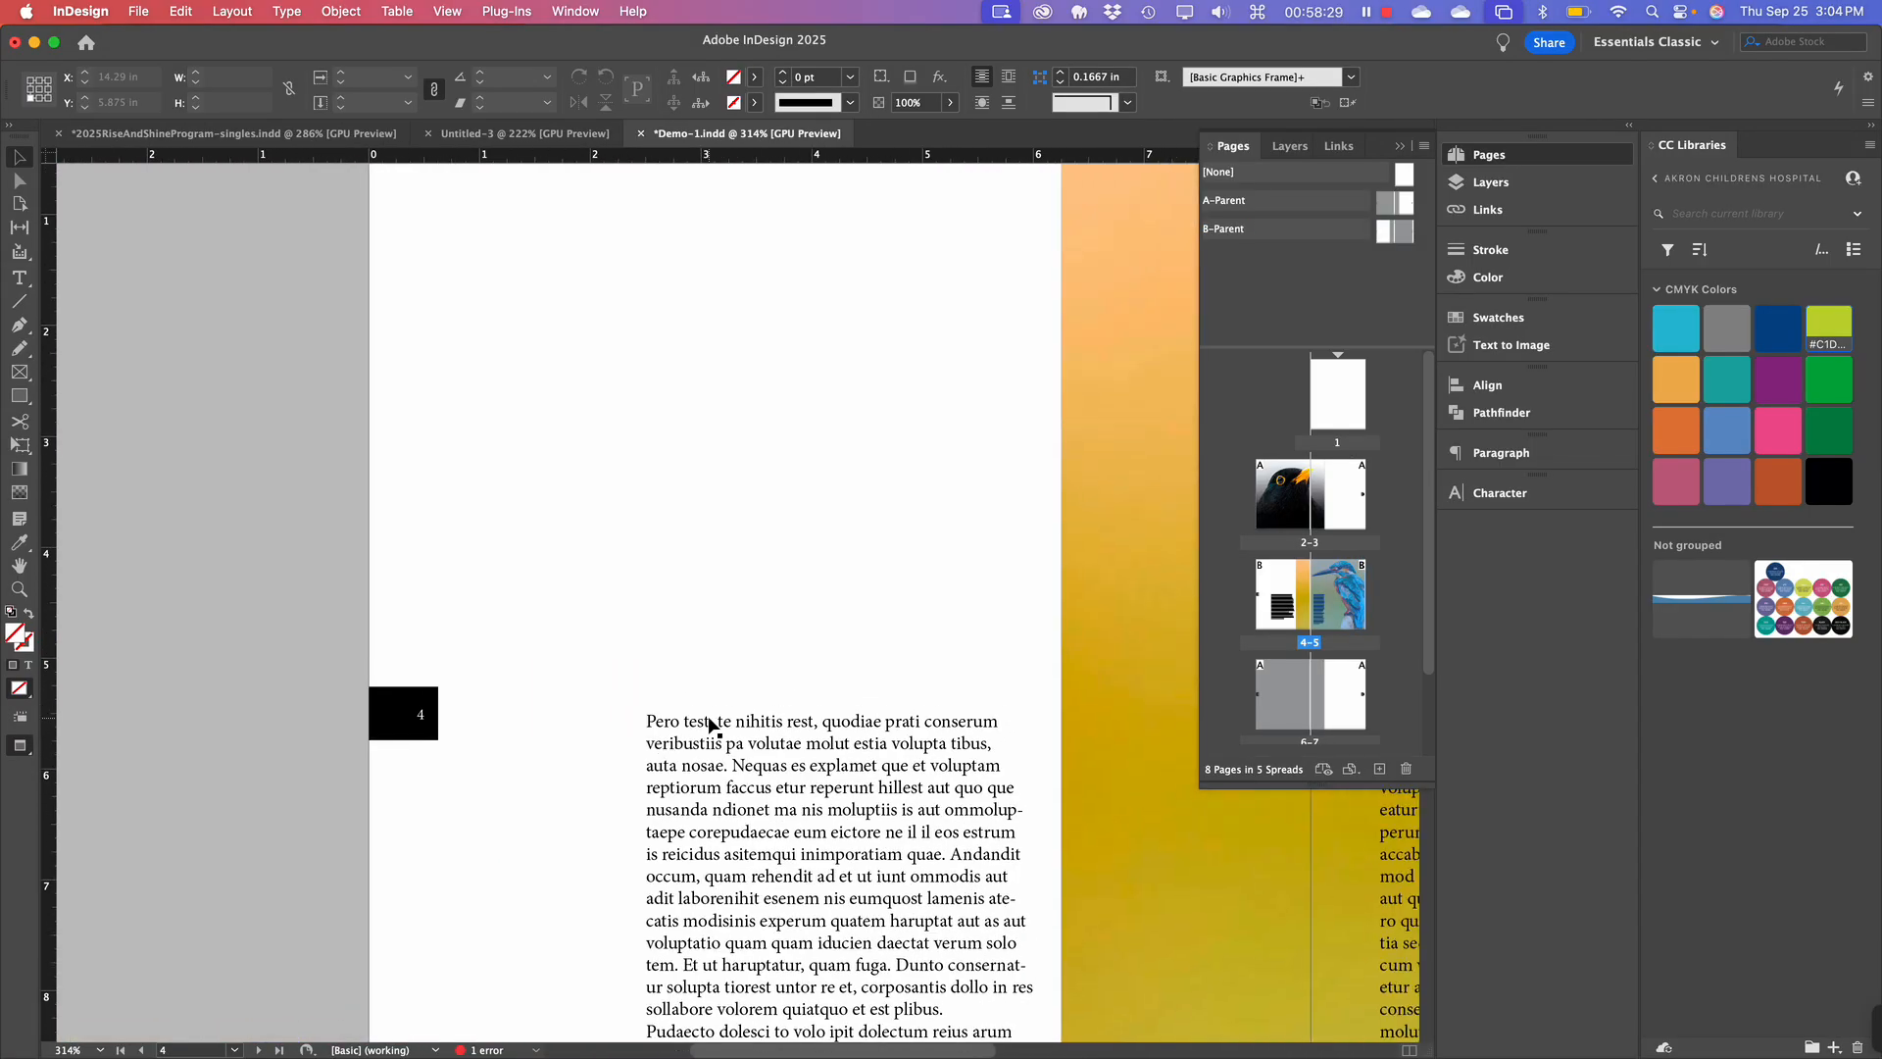
# Zoom out to 150% and scroll so the whole kingfisher spread 4–5 is visible.
pyautogui.press('super+minus')
pyautogui.press('super+minus')
pyautogui.press('super+minus')
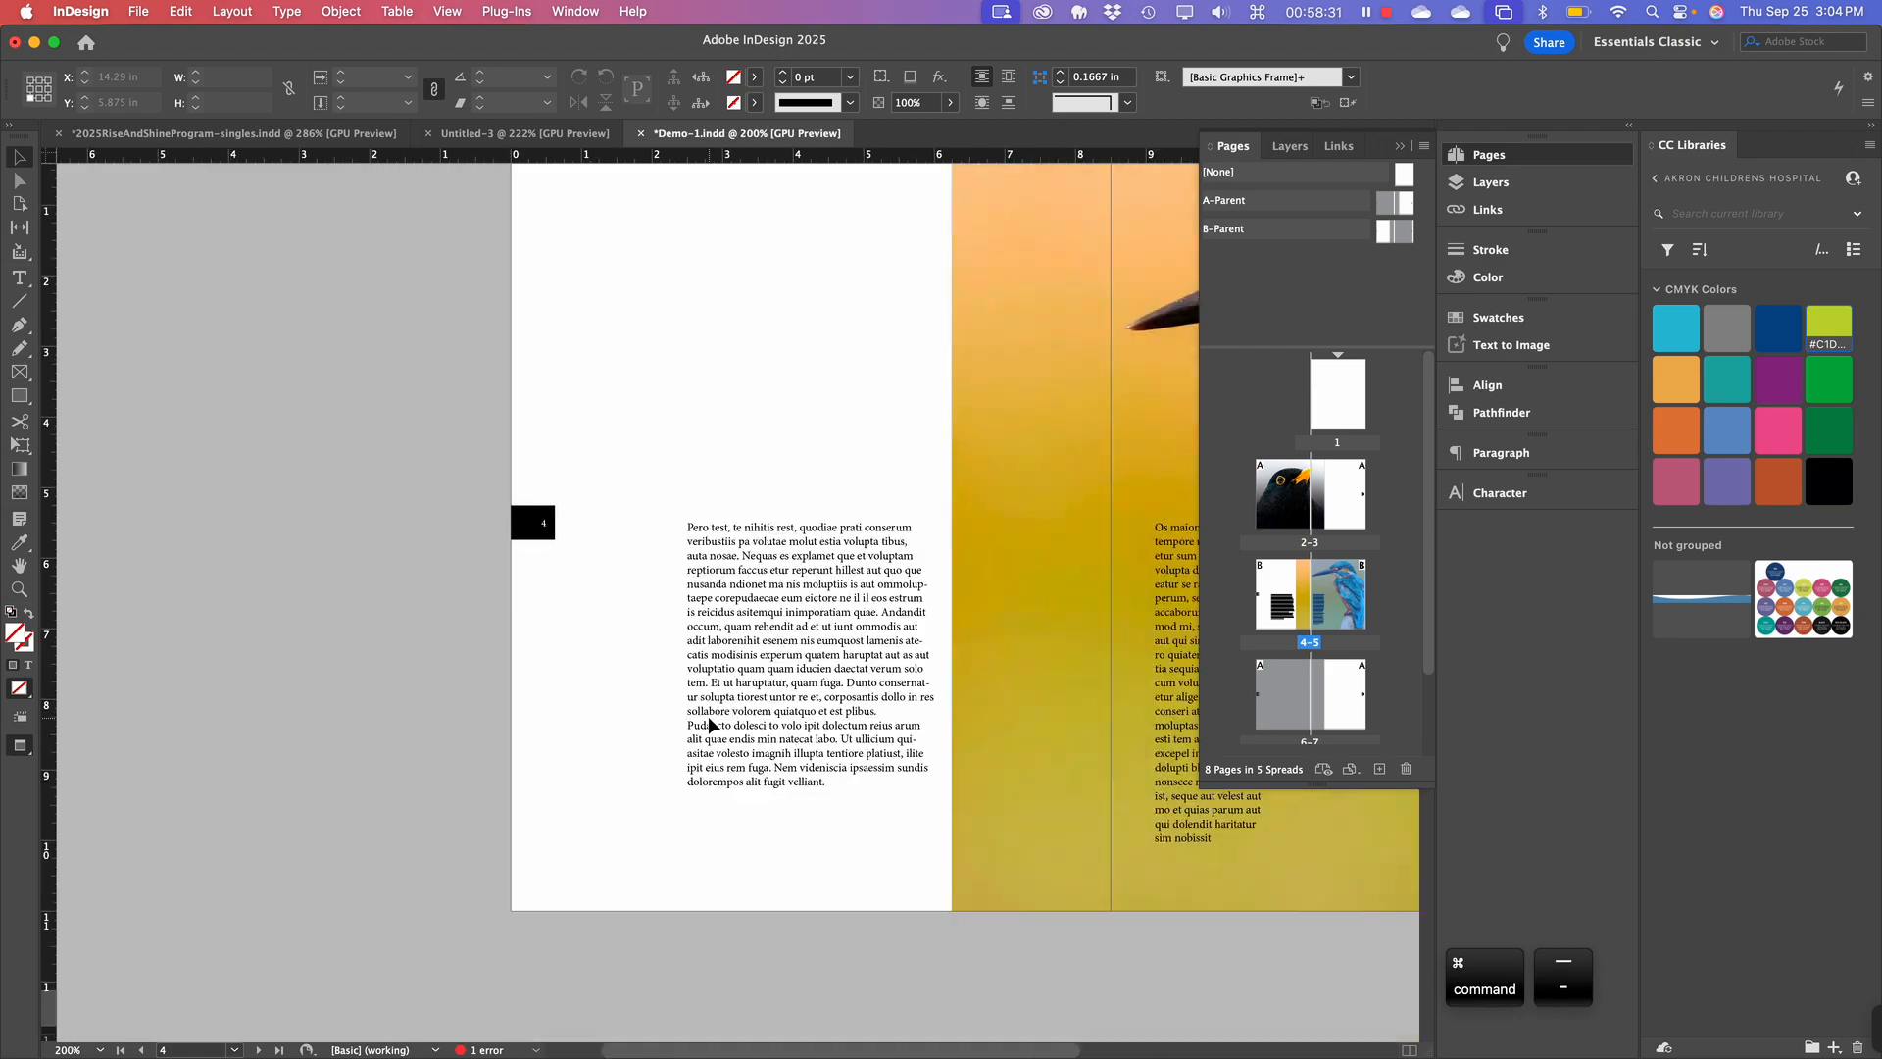
pyautogui.hscroll(5, 707, 715)
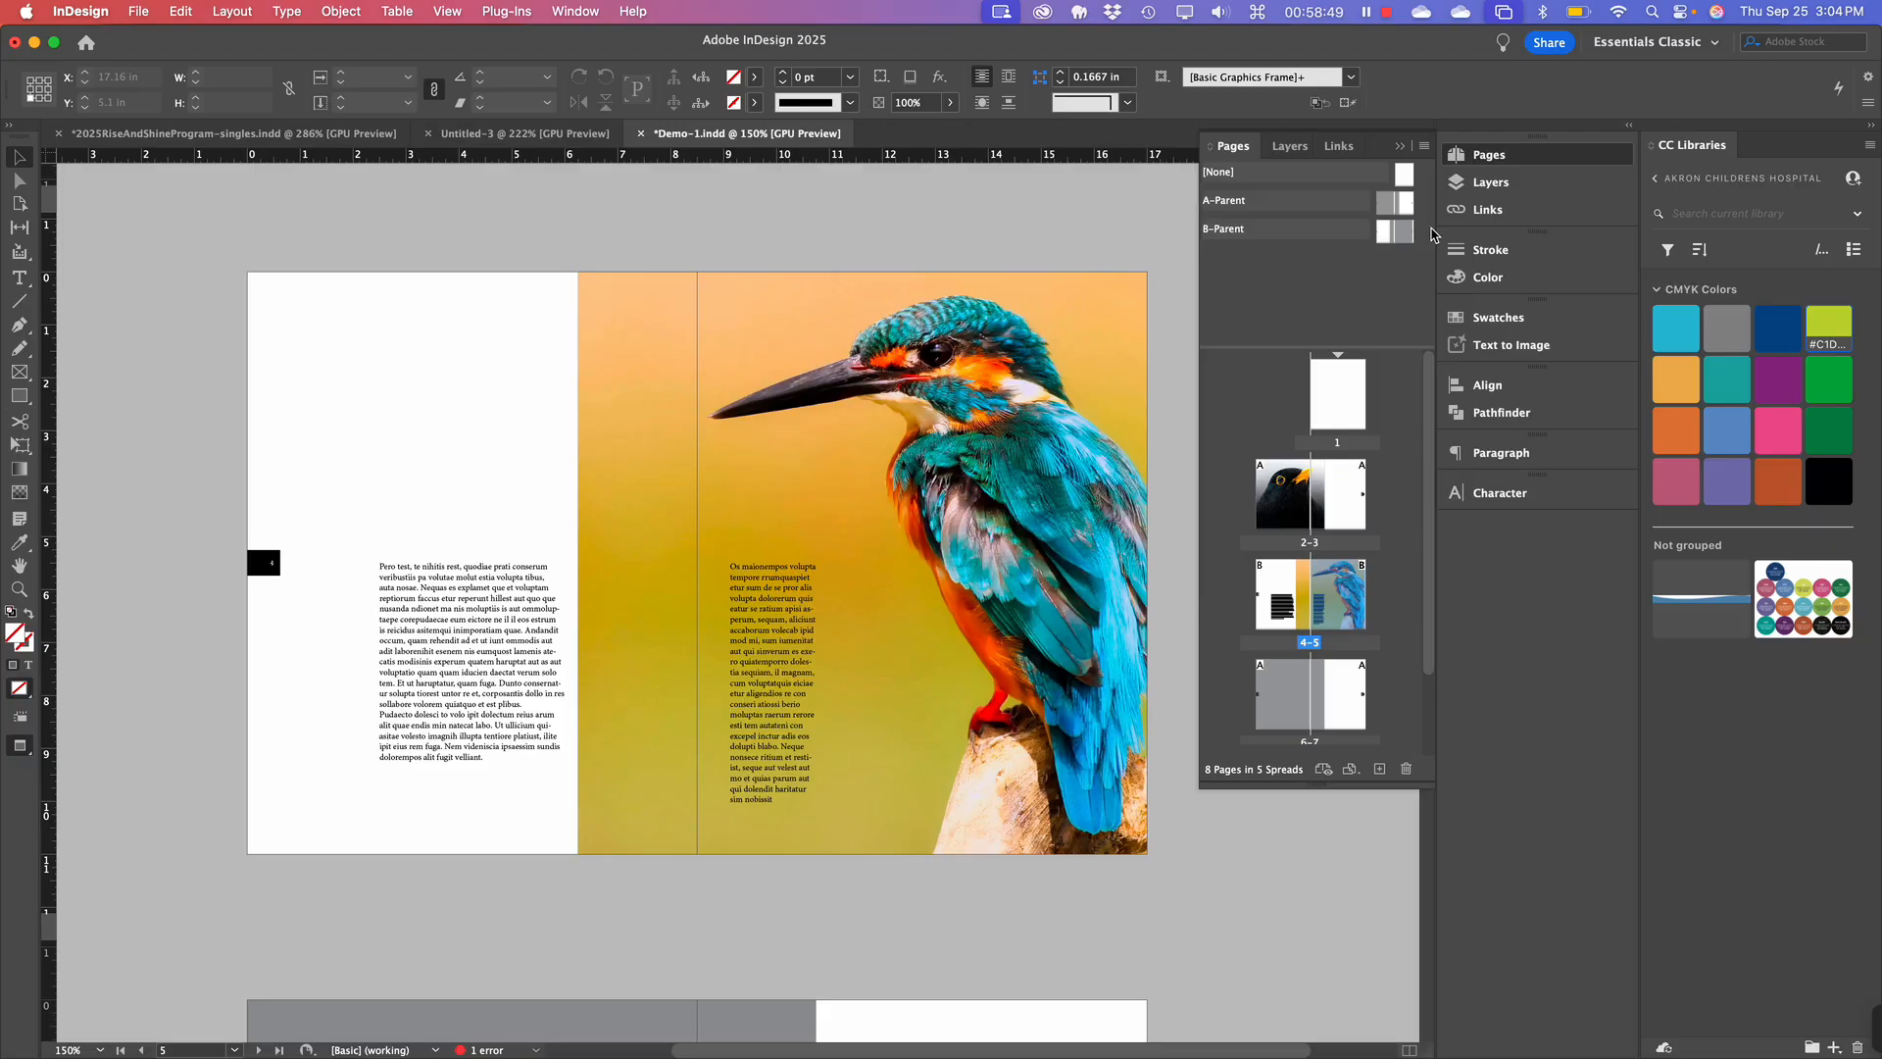
# Show the Layers panel and rename Layer 1 to 'Content'.
pyautogui.click(1503, 184)
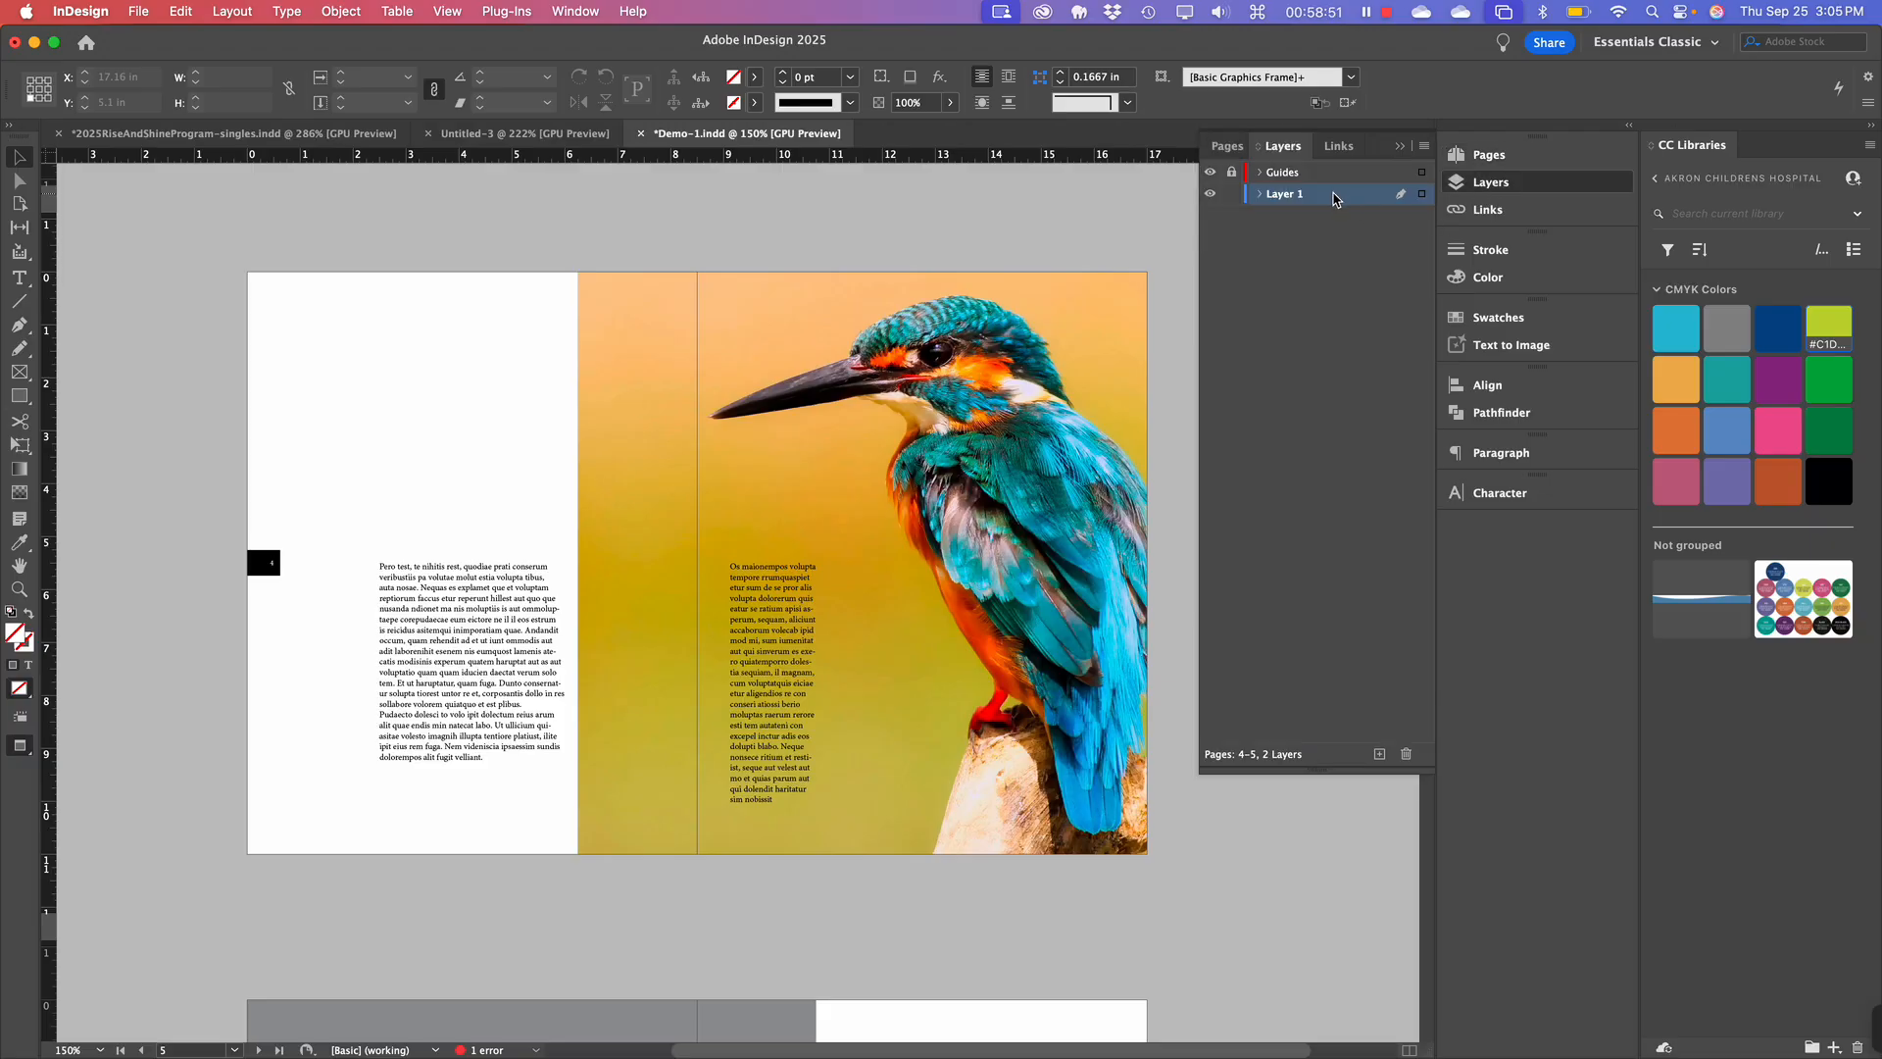
pyautogui.click(865, 563)
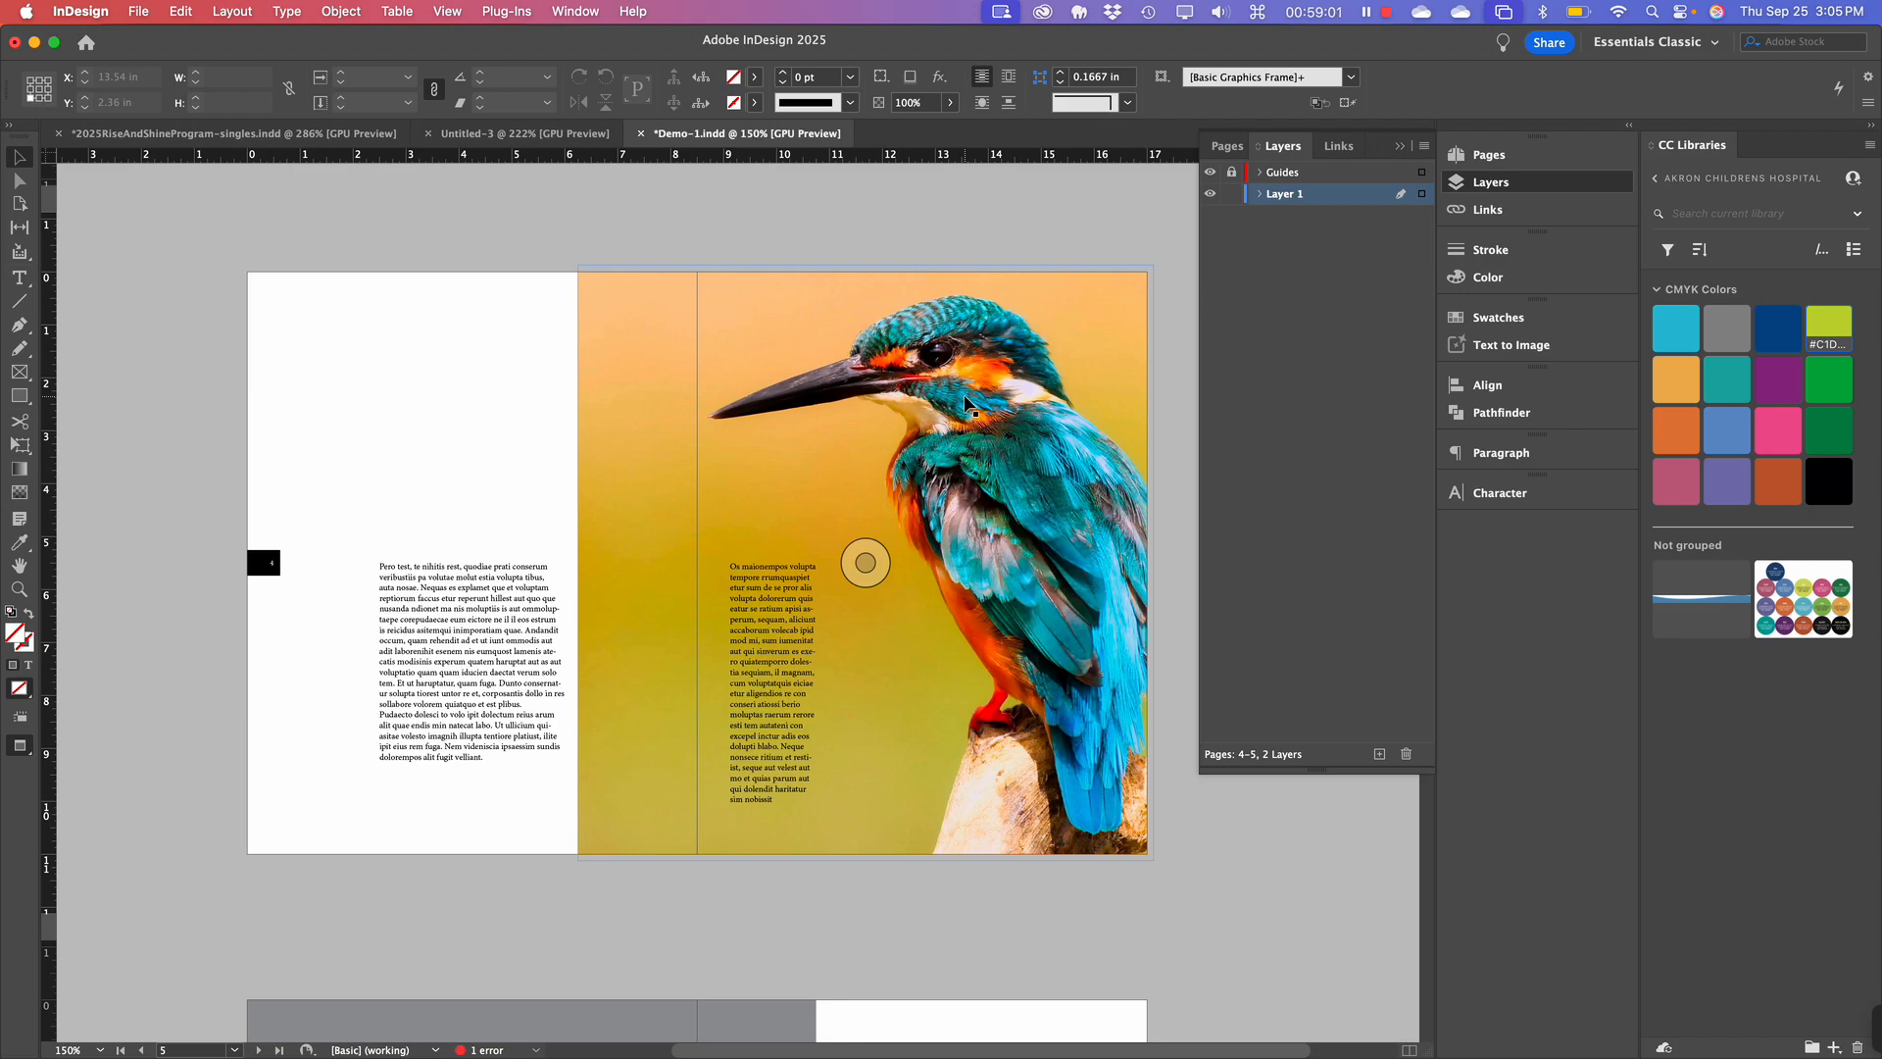
pyautogui.scroll(-2, 792, 490)
pyautogui.hscroll(1, 792, 491)
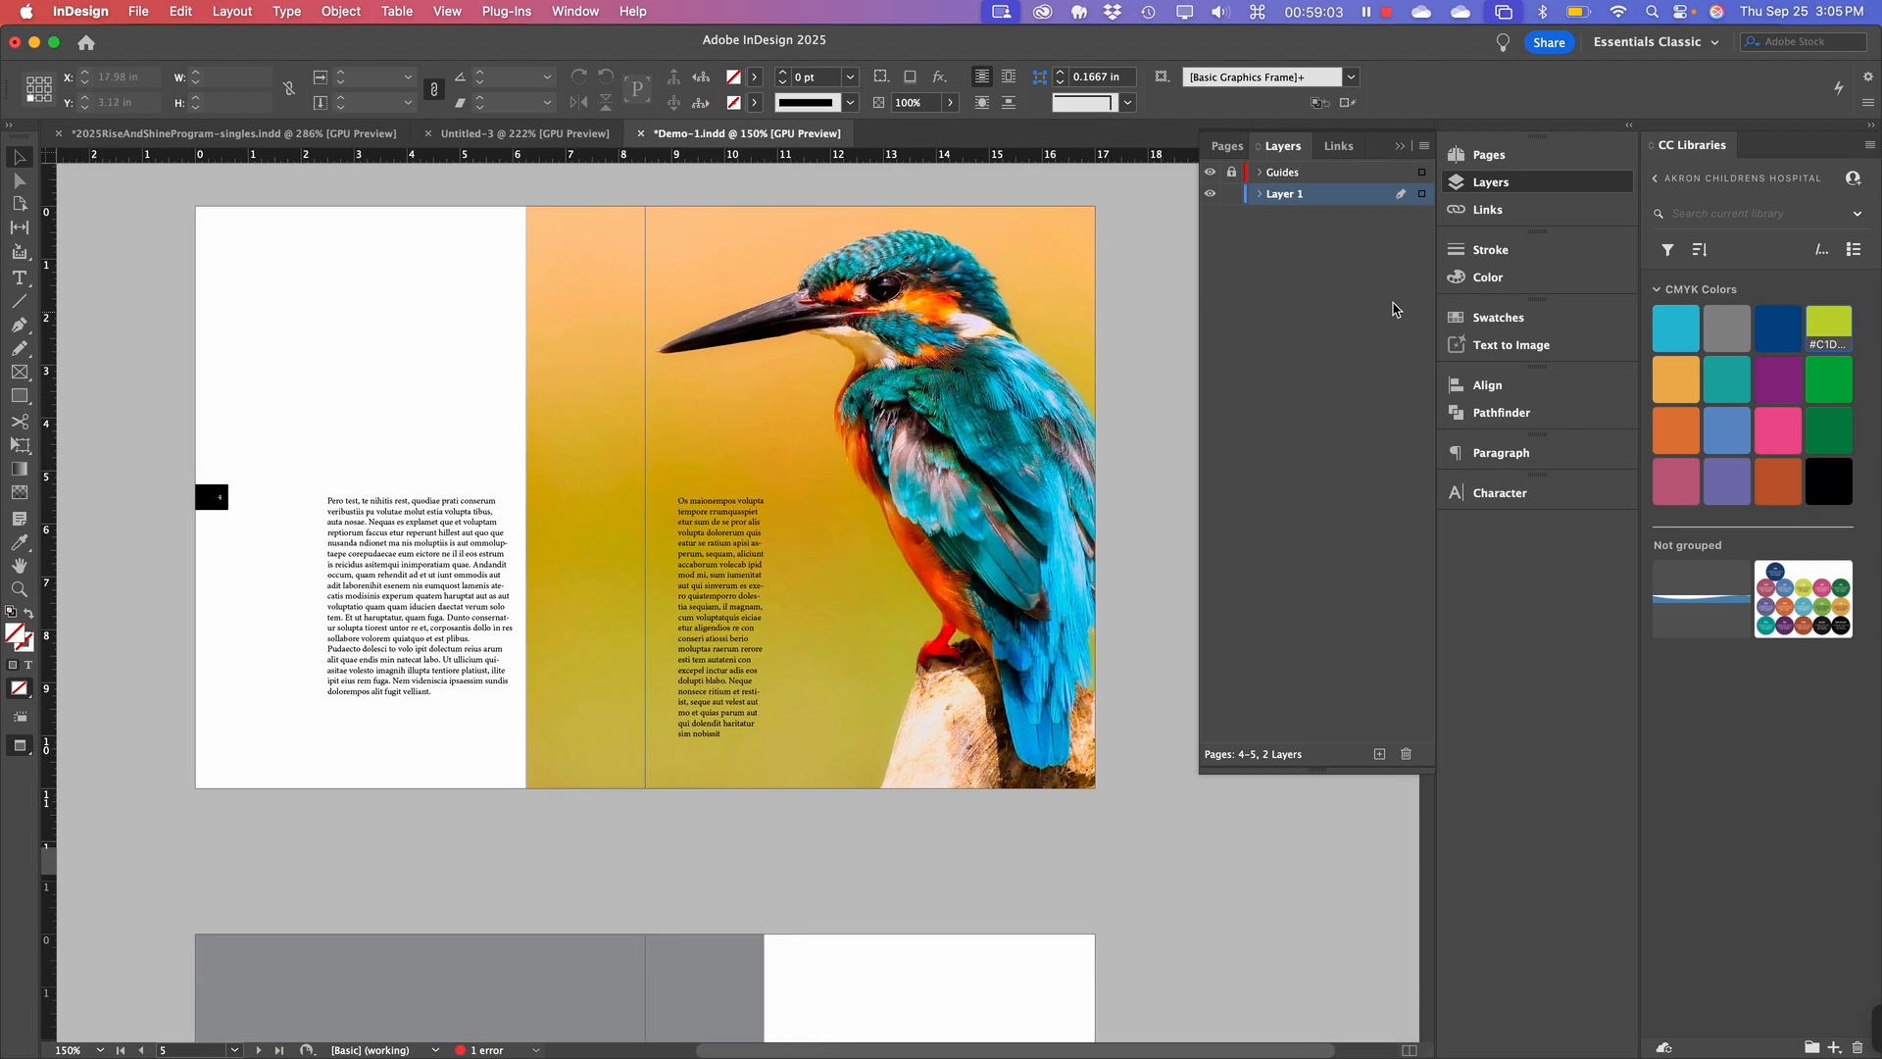
pyautogui.click(1350, 281)
pyautogui.click(1296, 199)
pyautogui.click(1286, 203)
pyautogui.press('Return')
pyautogui.doubleClick(1286, 201)
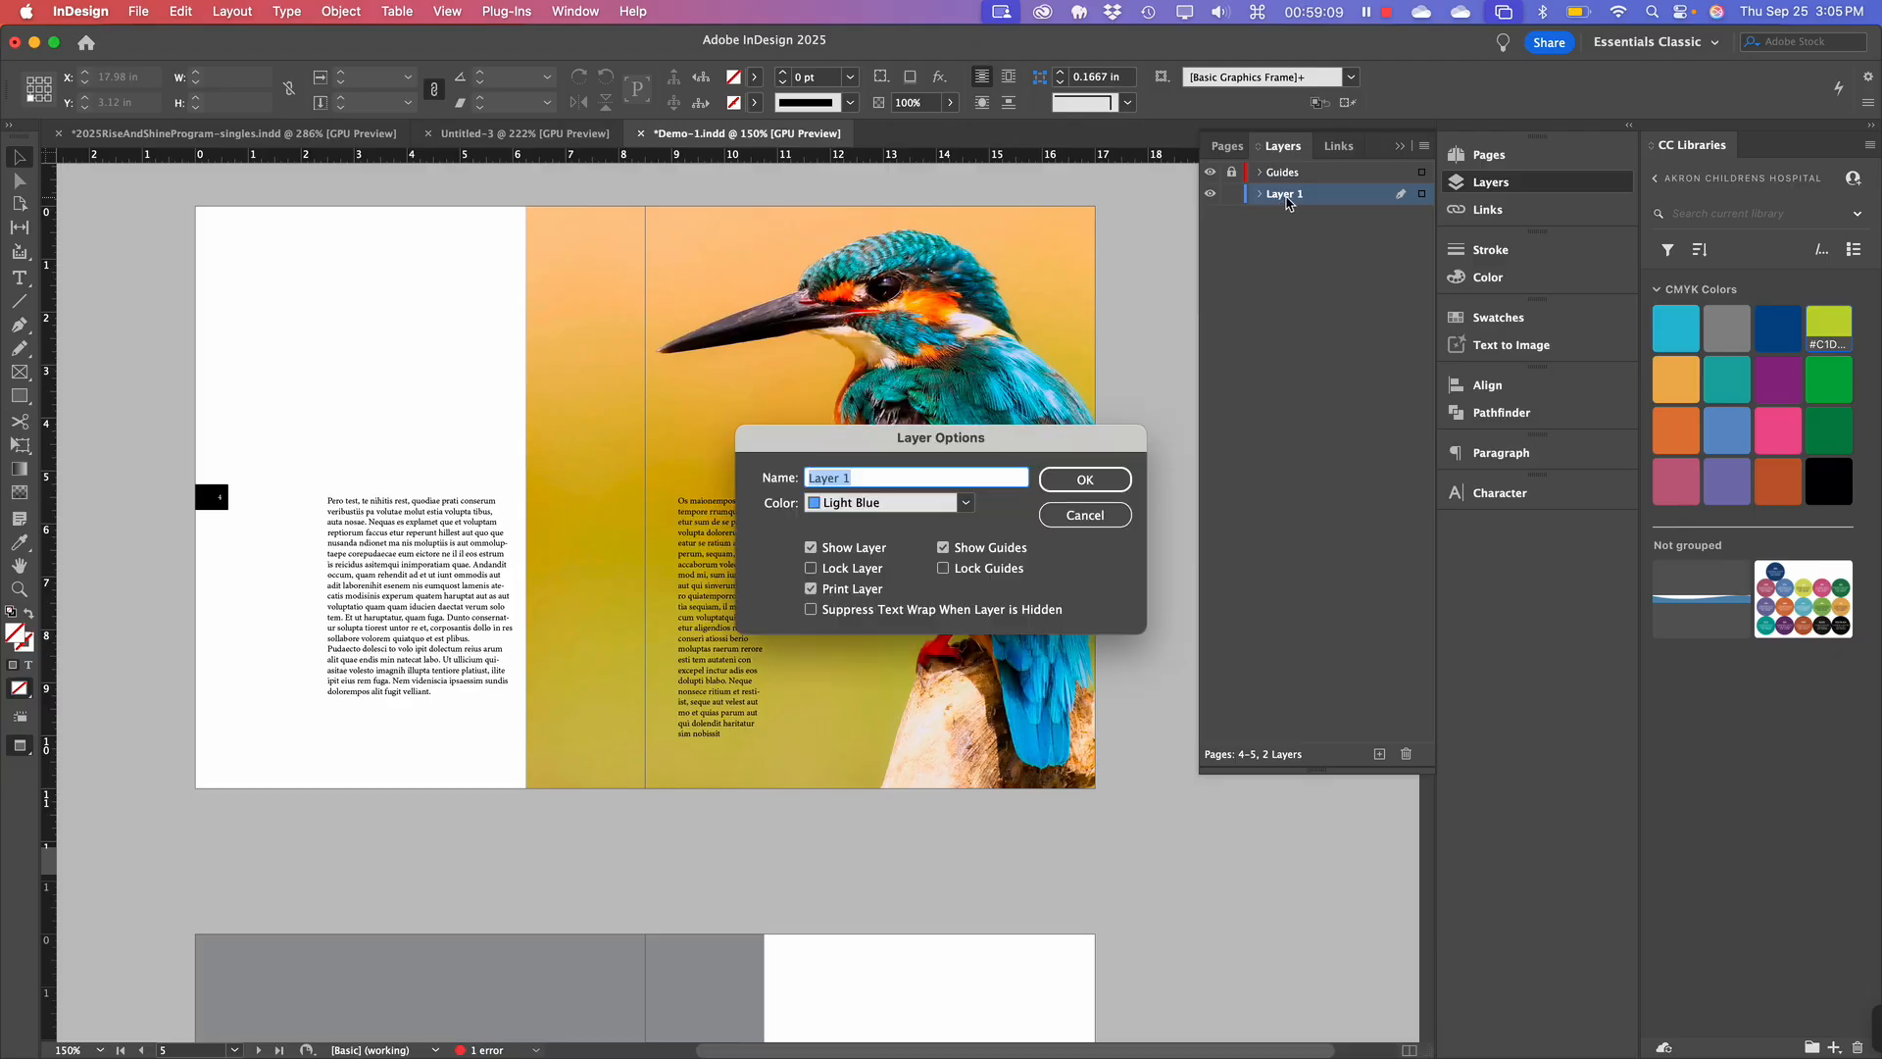
pyautogui.write('Content')
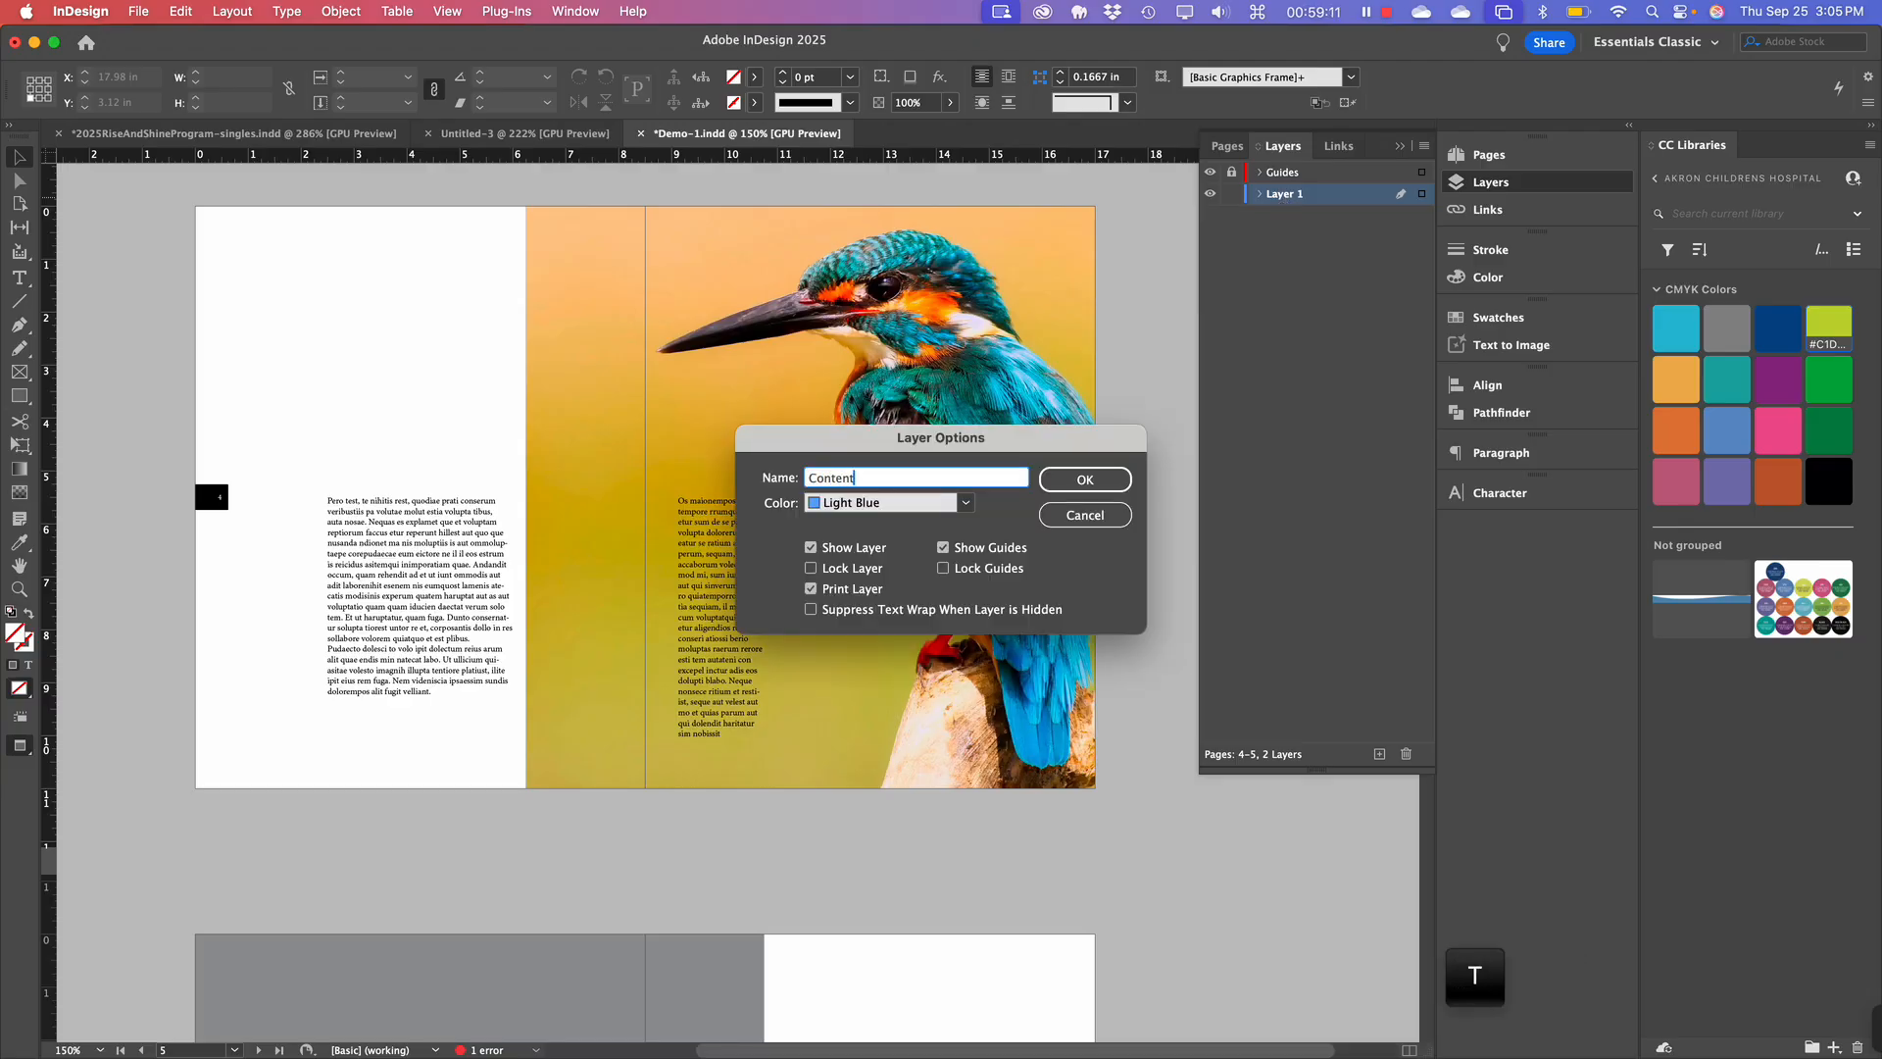
pyautogui.press('Return')
# Add a new layer above Content and name it 'Parent Items'.
pyautogui.click(1299, 301)
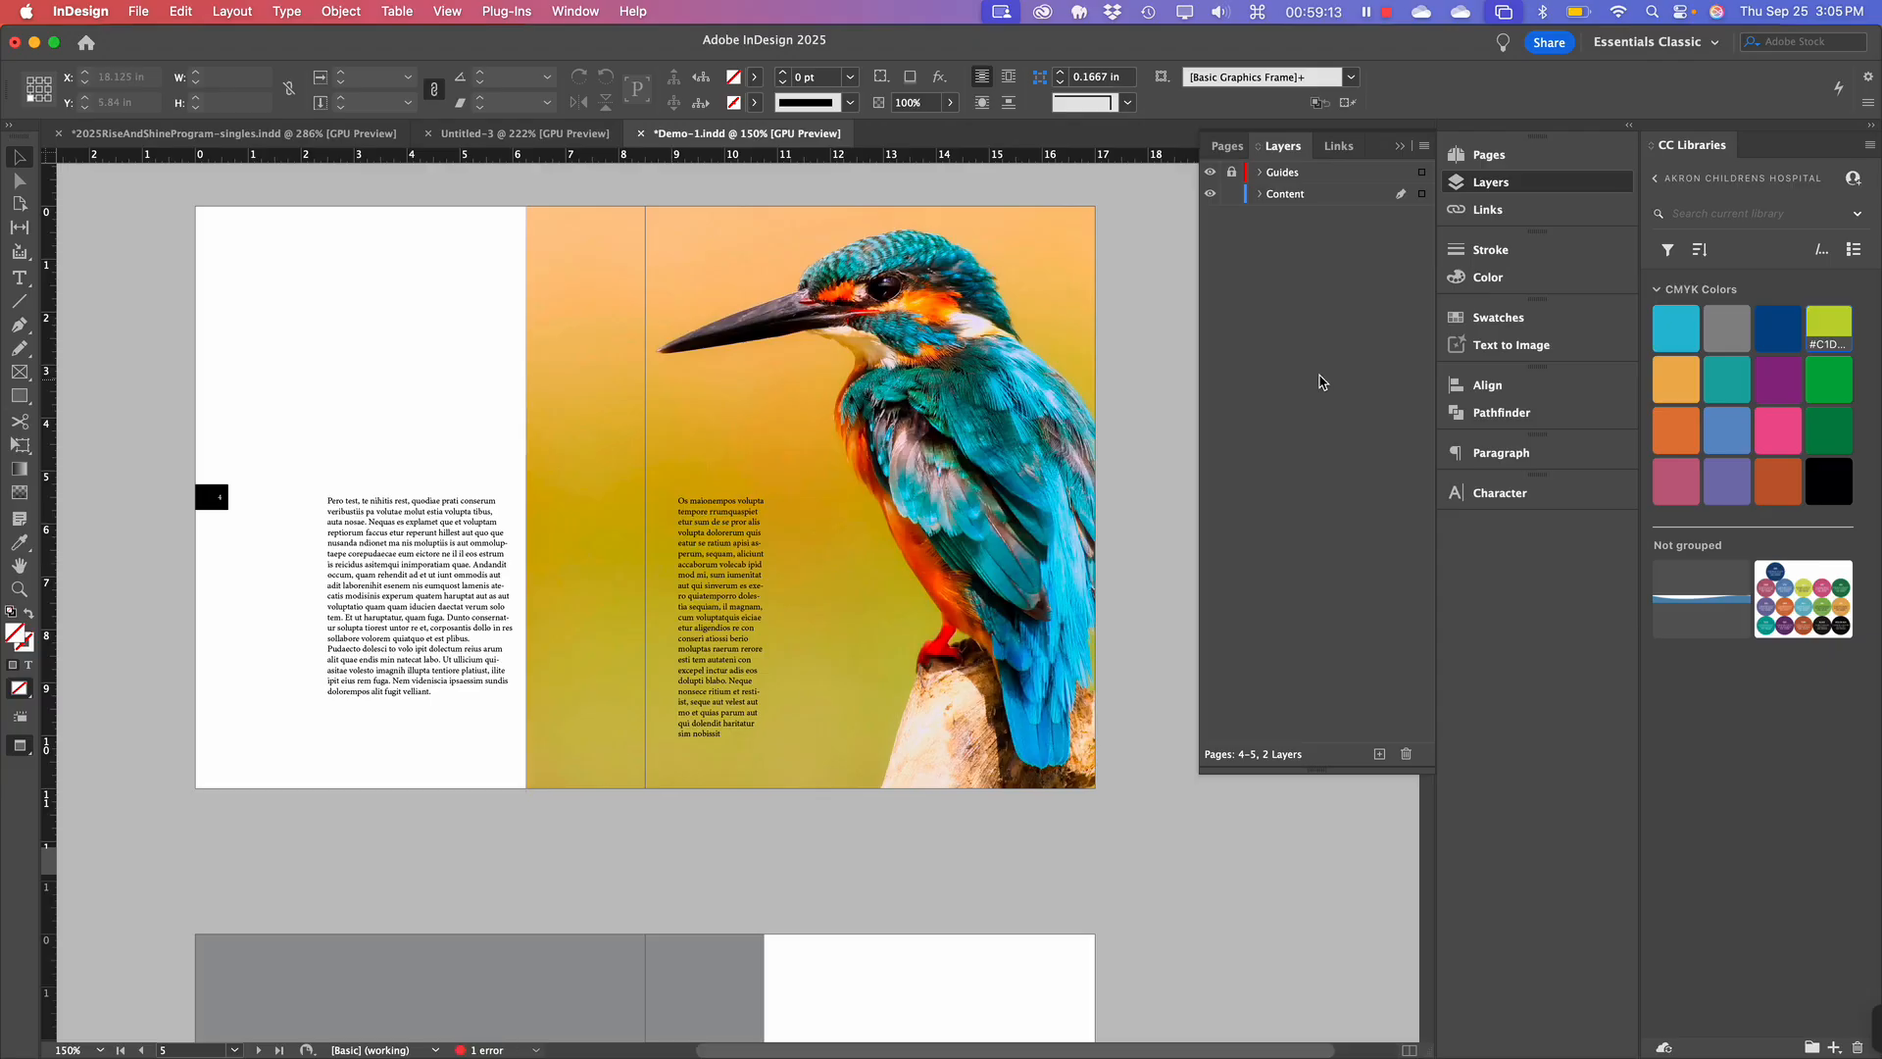
pyautogui.click(1380, 755)
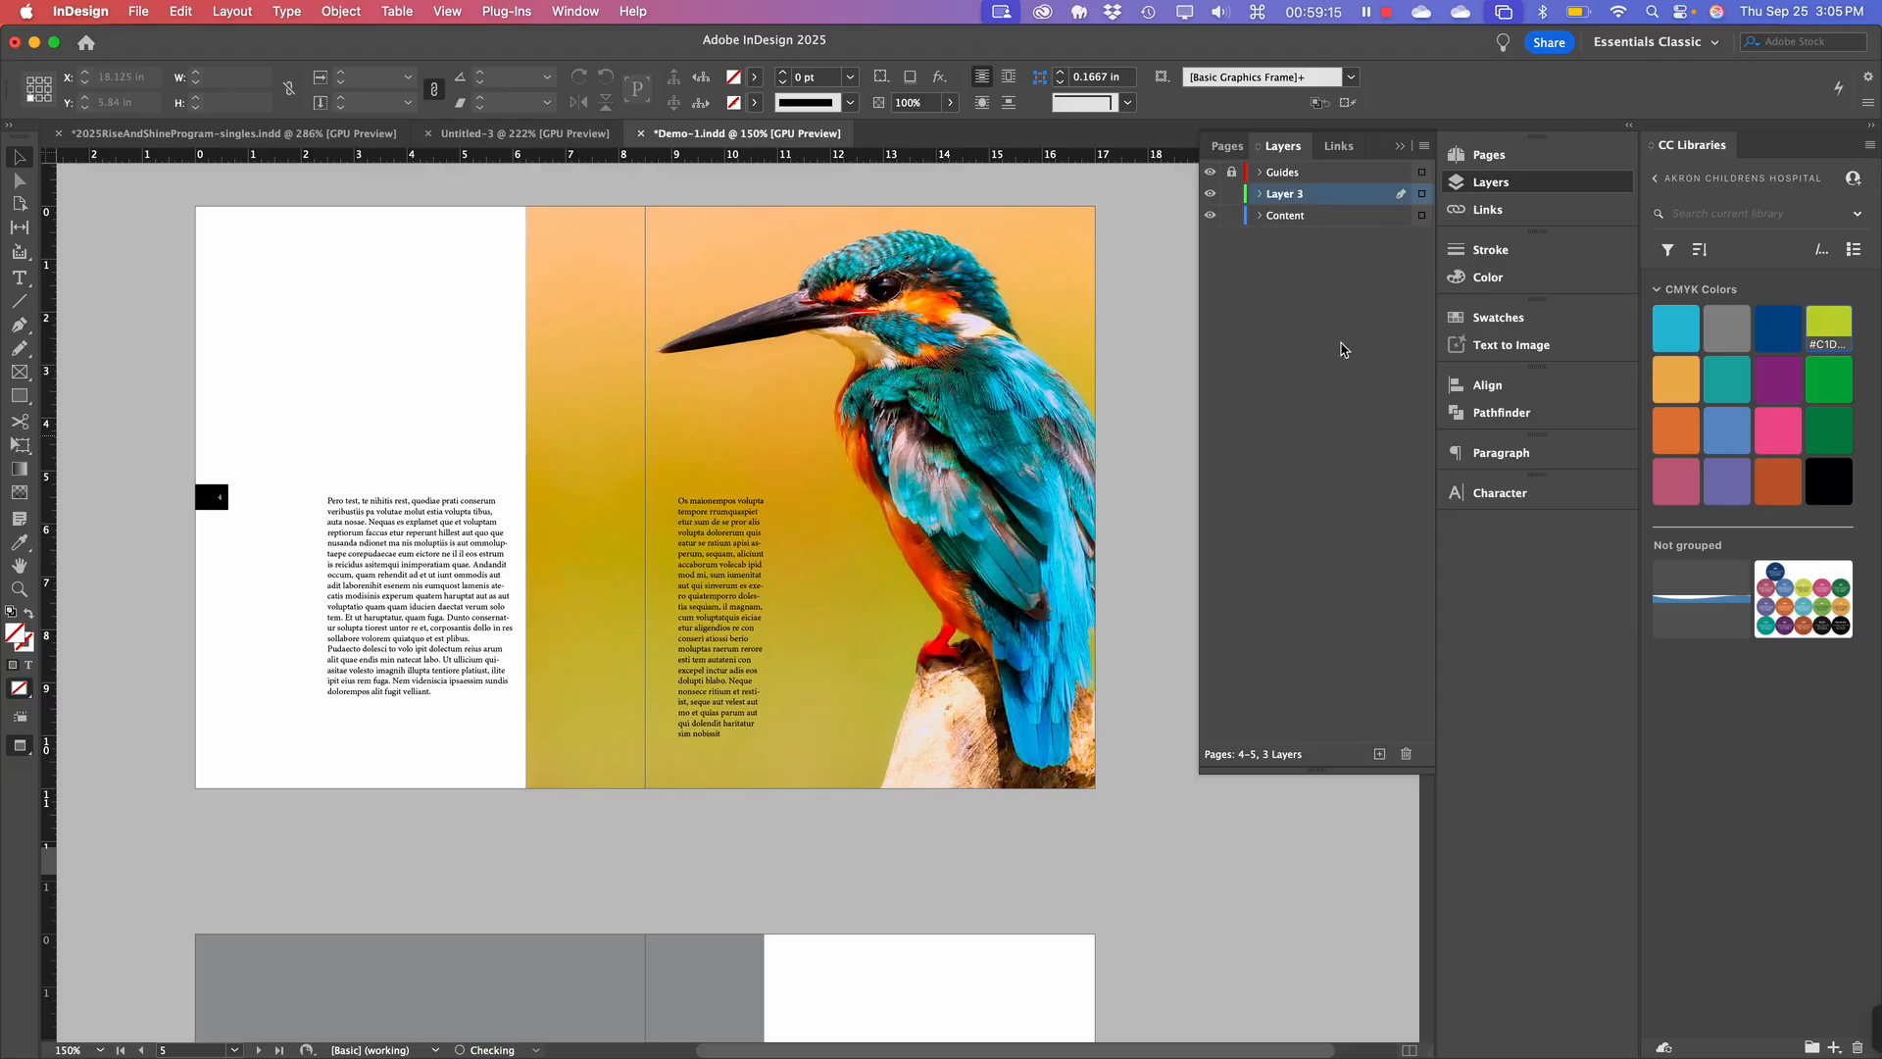
pyautogui.doubleClick(1288, 195)
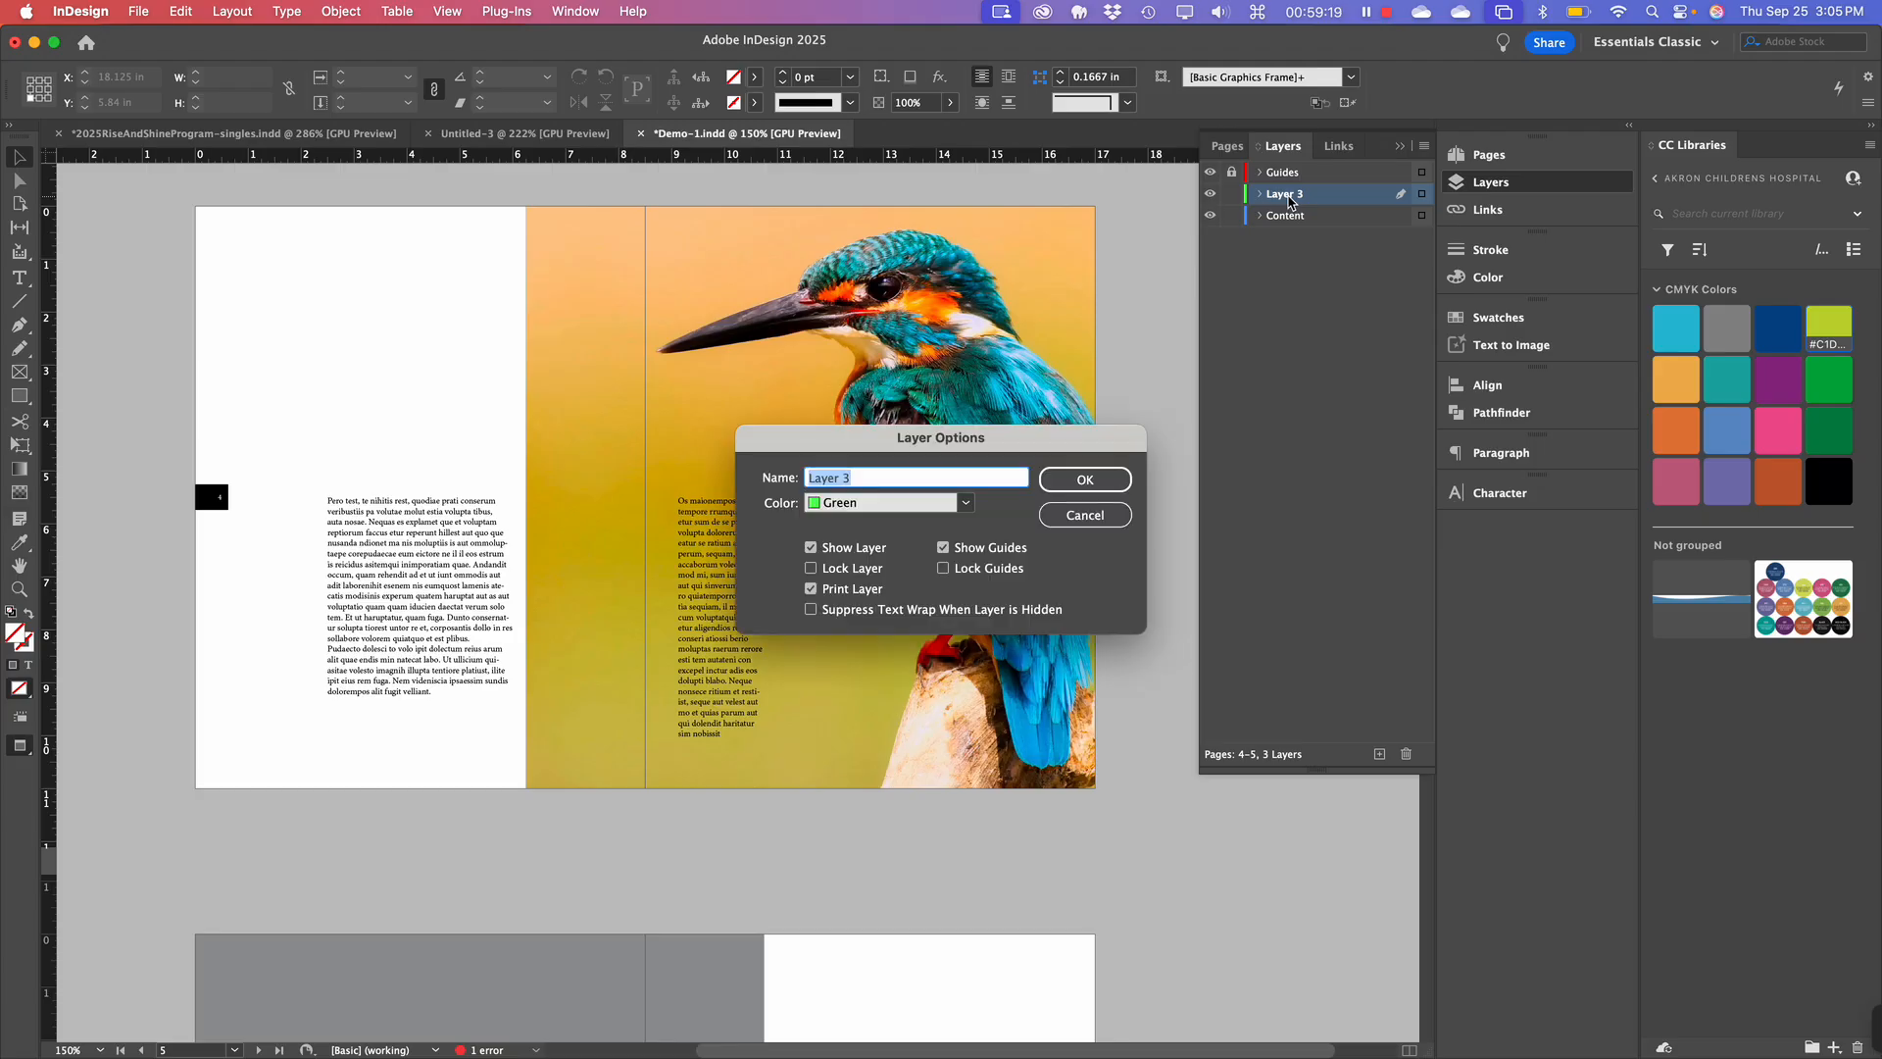
pyautogui.write('Par')
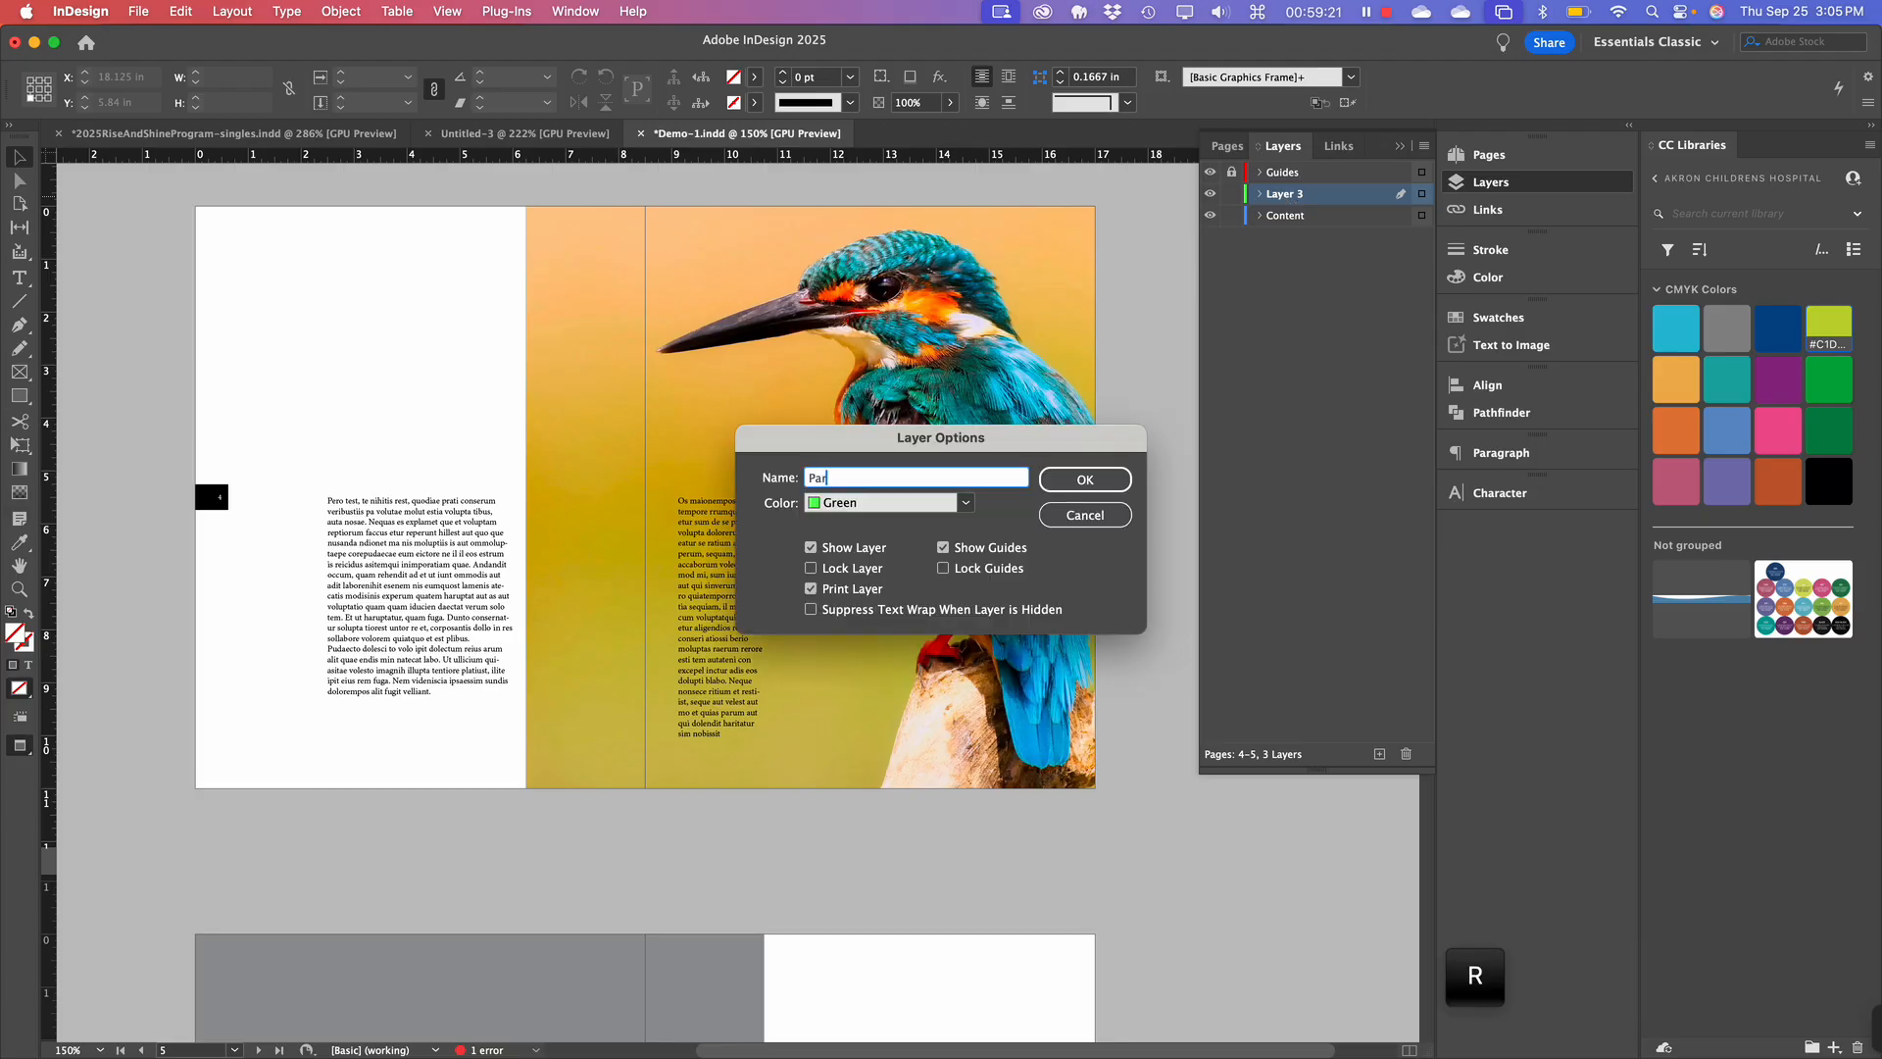
pyautogui.write('ent Items')
pyautogui.press('Return')
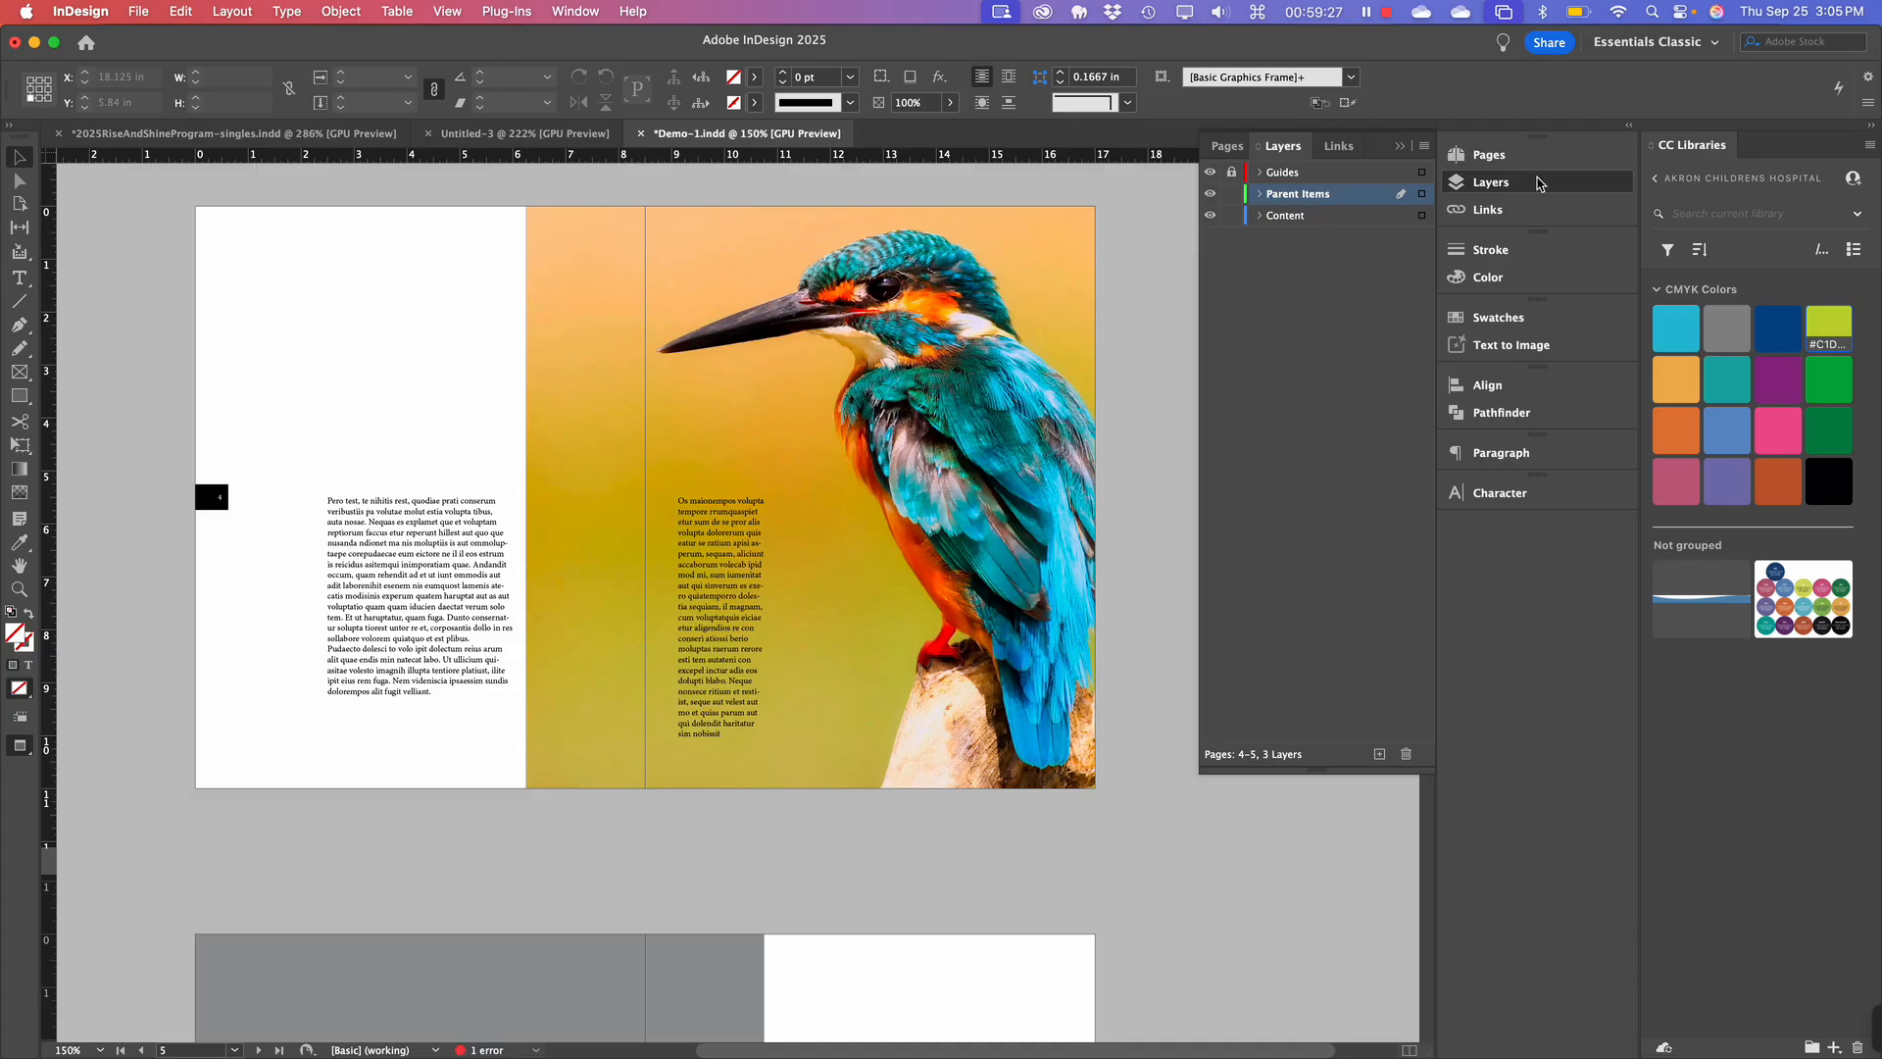
# Open the A-Parent spread from the Pages panel.
pyautogui.click(1490, 155)
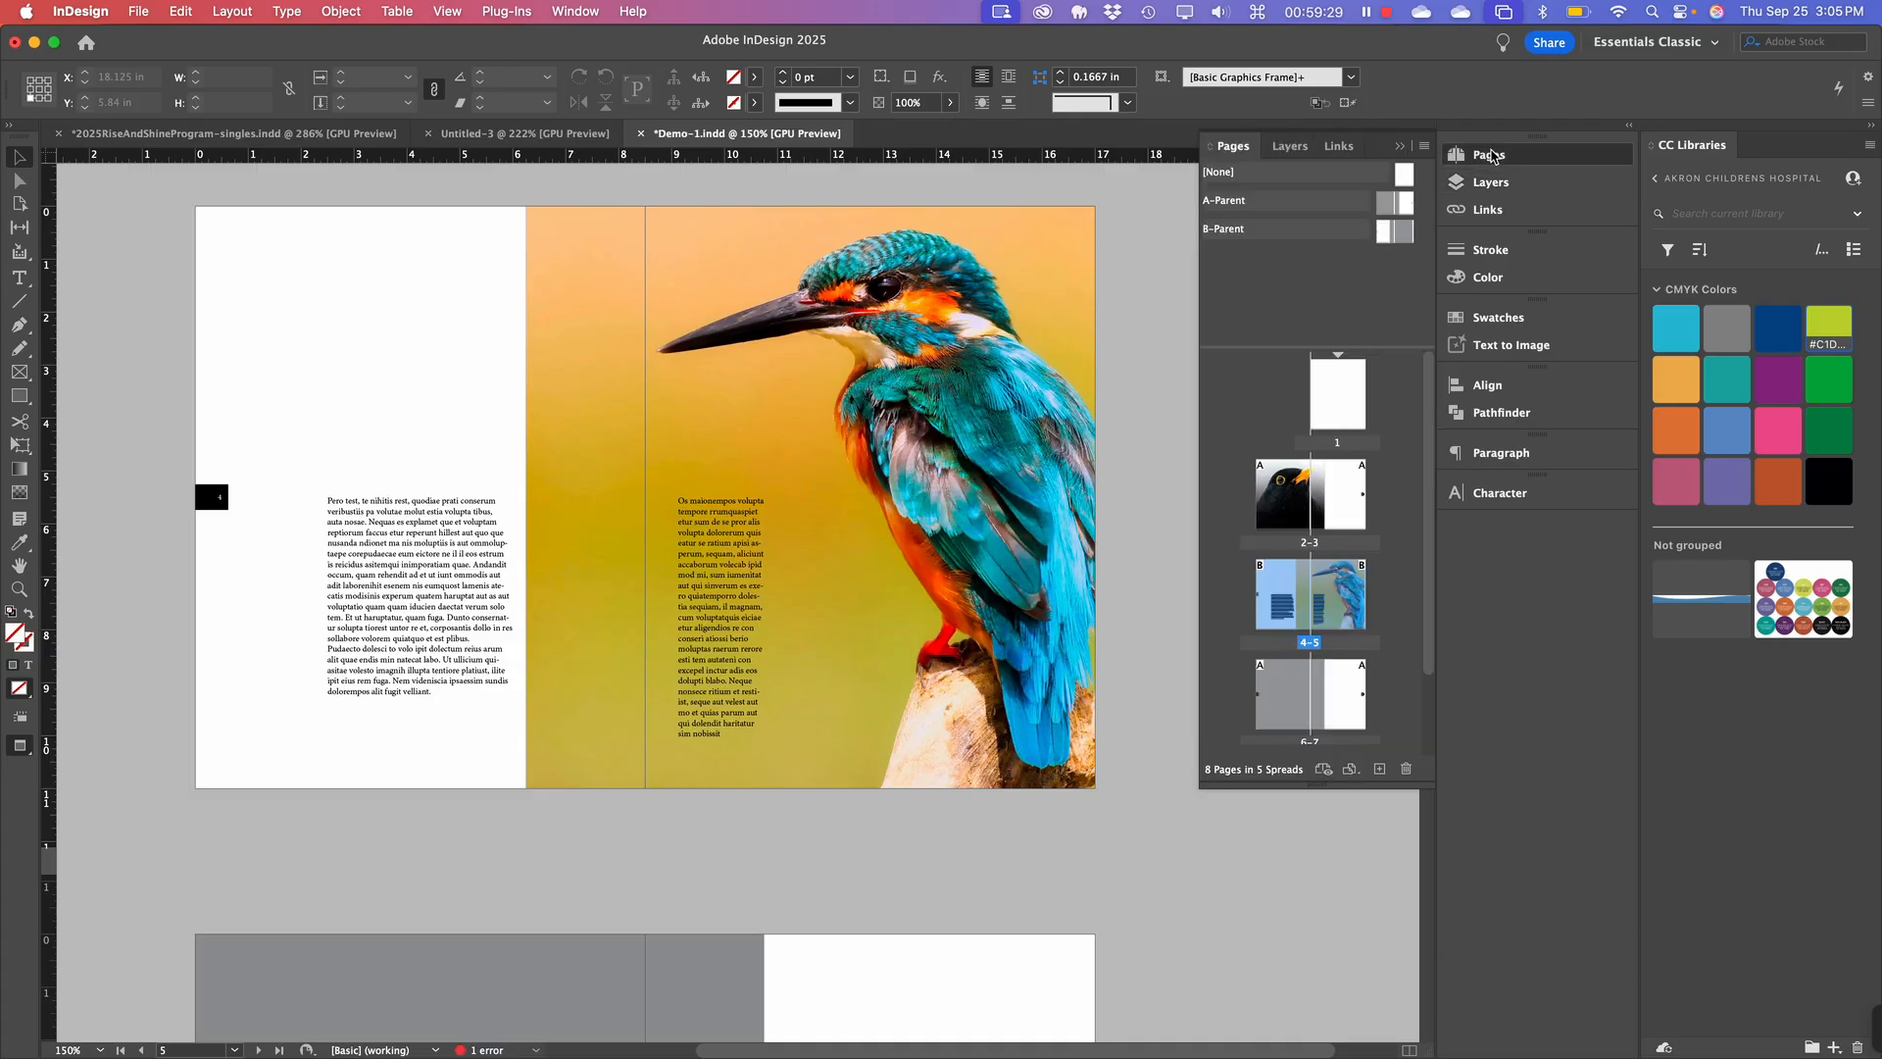
pyautogui.click(1490, 155)
pyautogui.click(1490, 182)
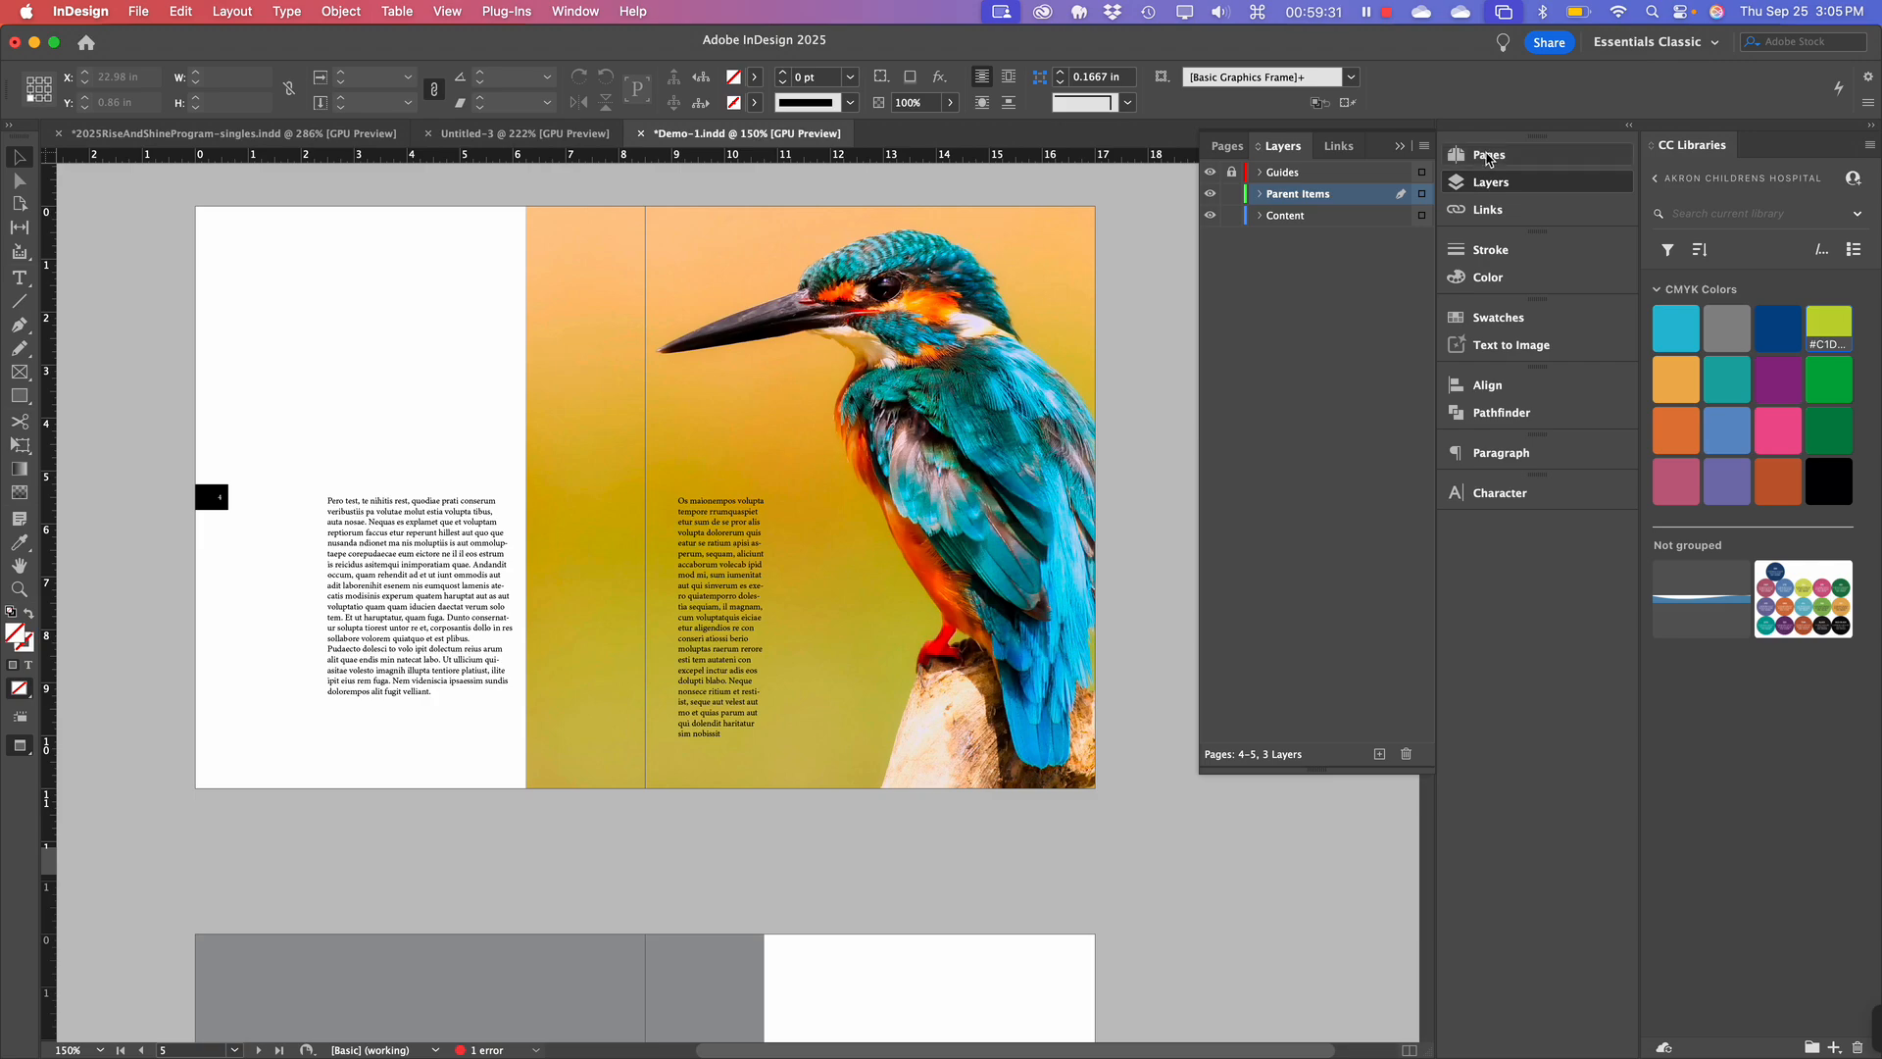
pyautogui.click(1488, 155)
pyautogui.click(1488, 155)
pyautogui.click(1488, 155)
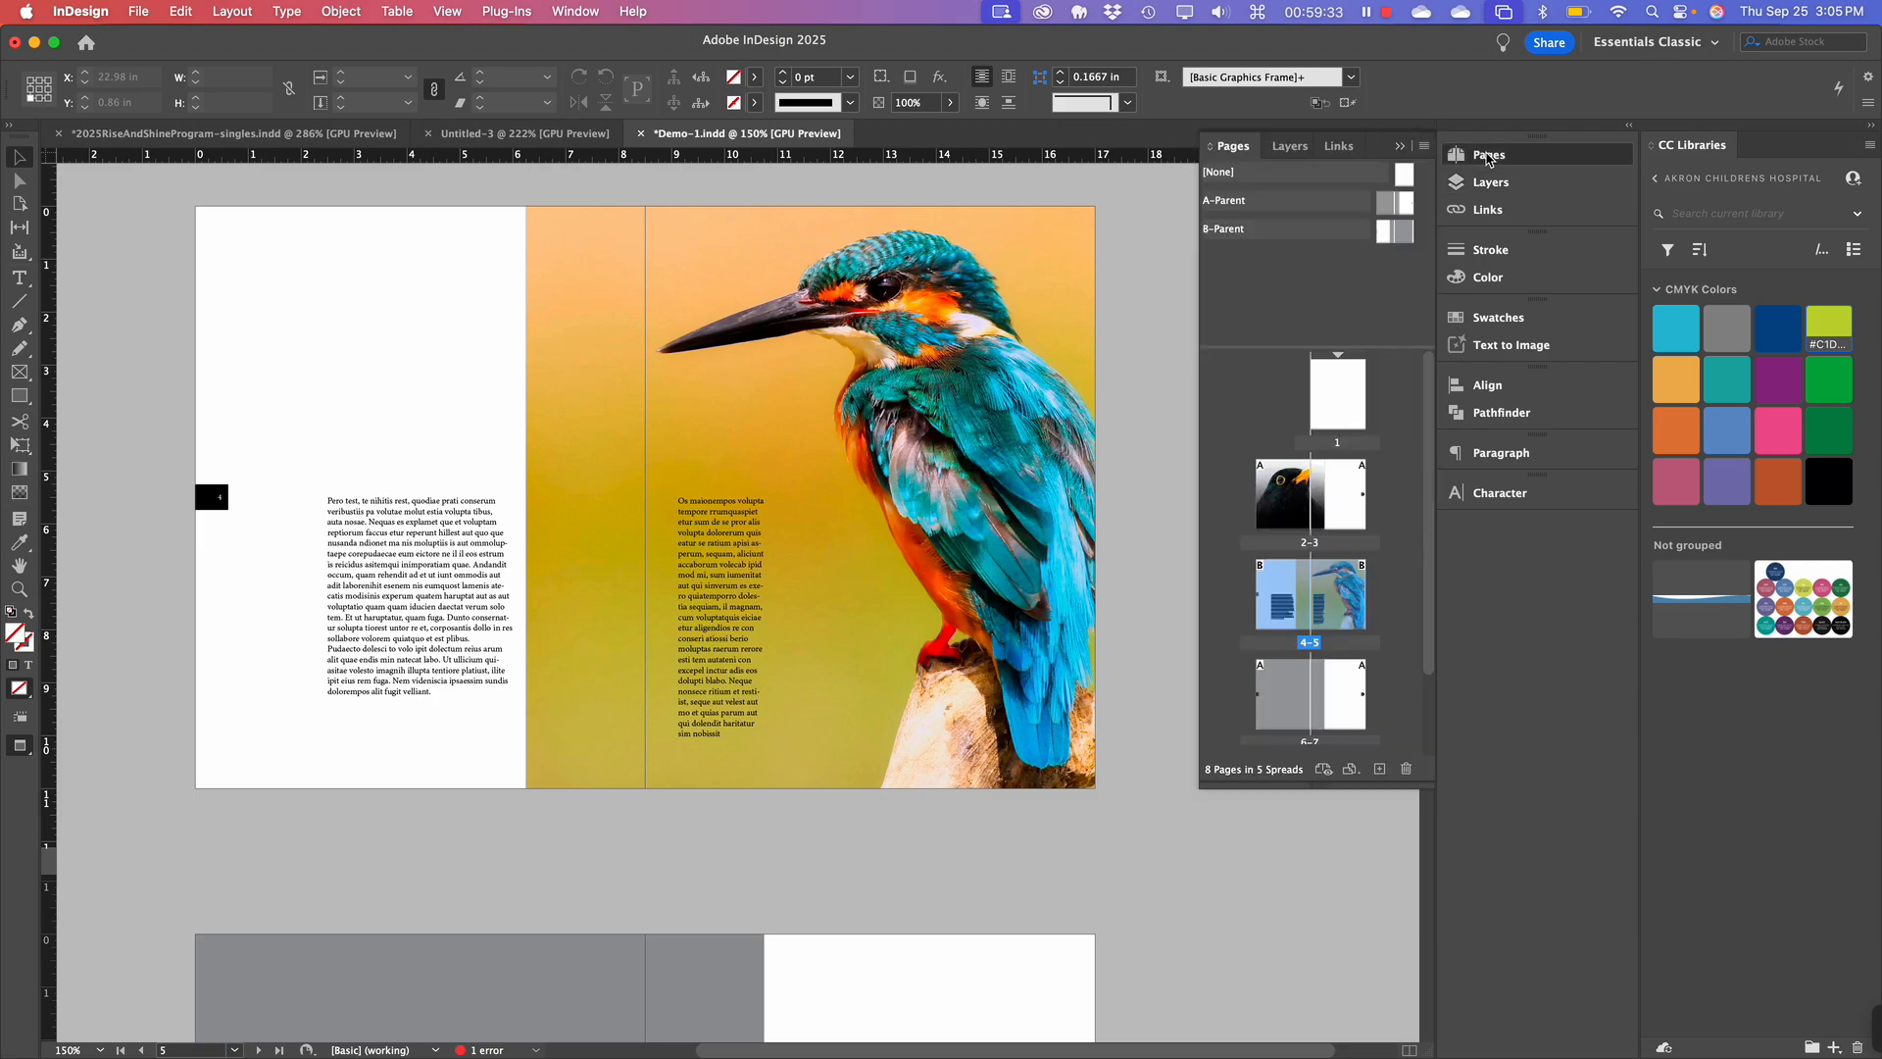
pyautogui.doubleClick(1387, 204)
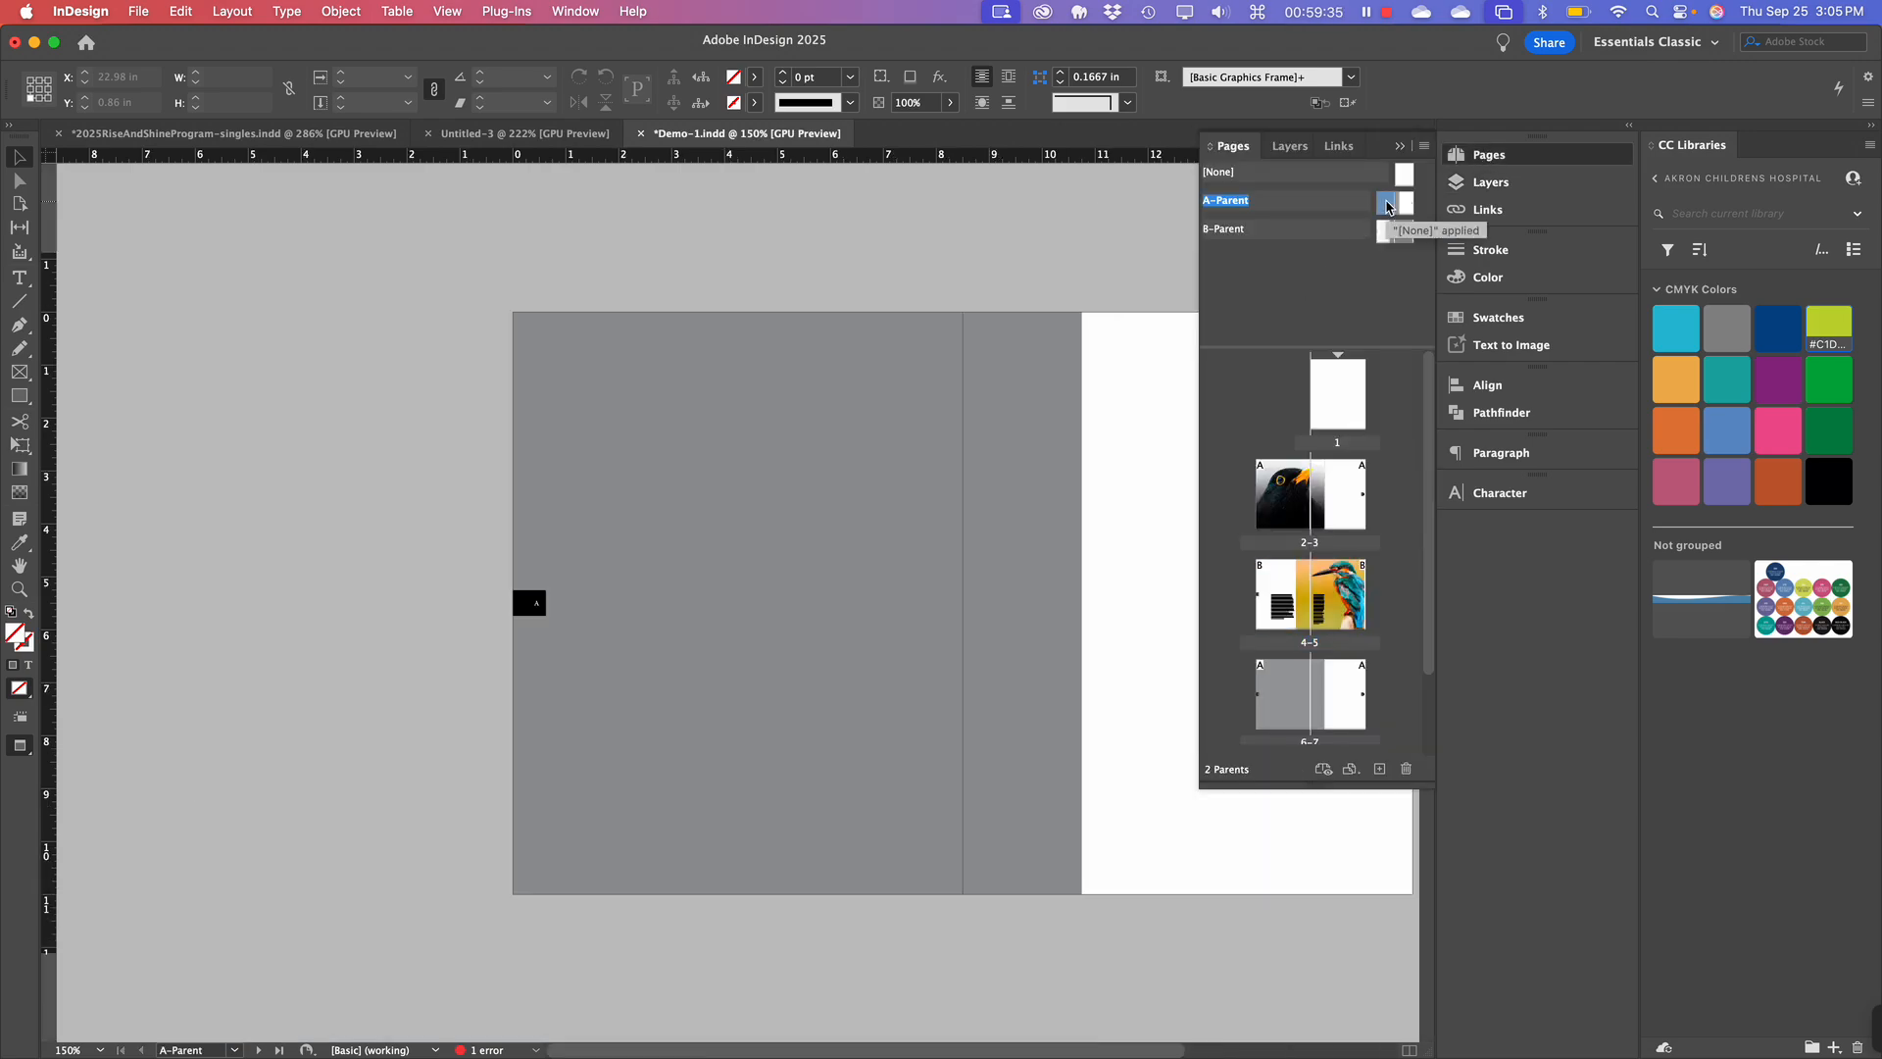
pyautogui.hscroll(5, 801, 588)
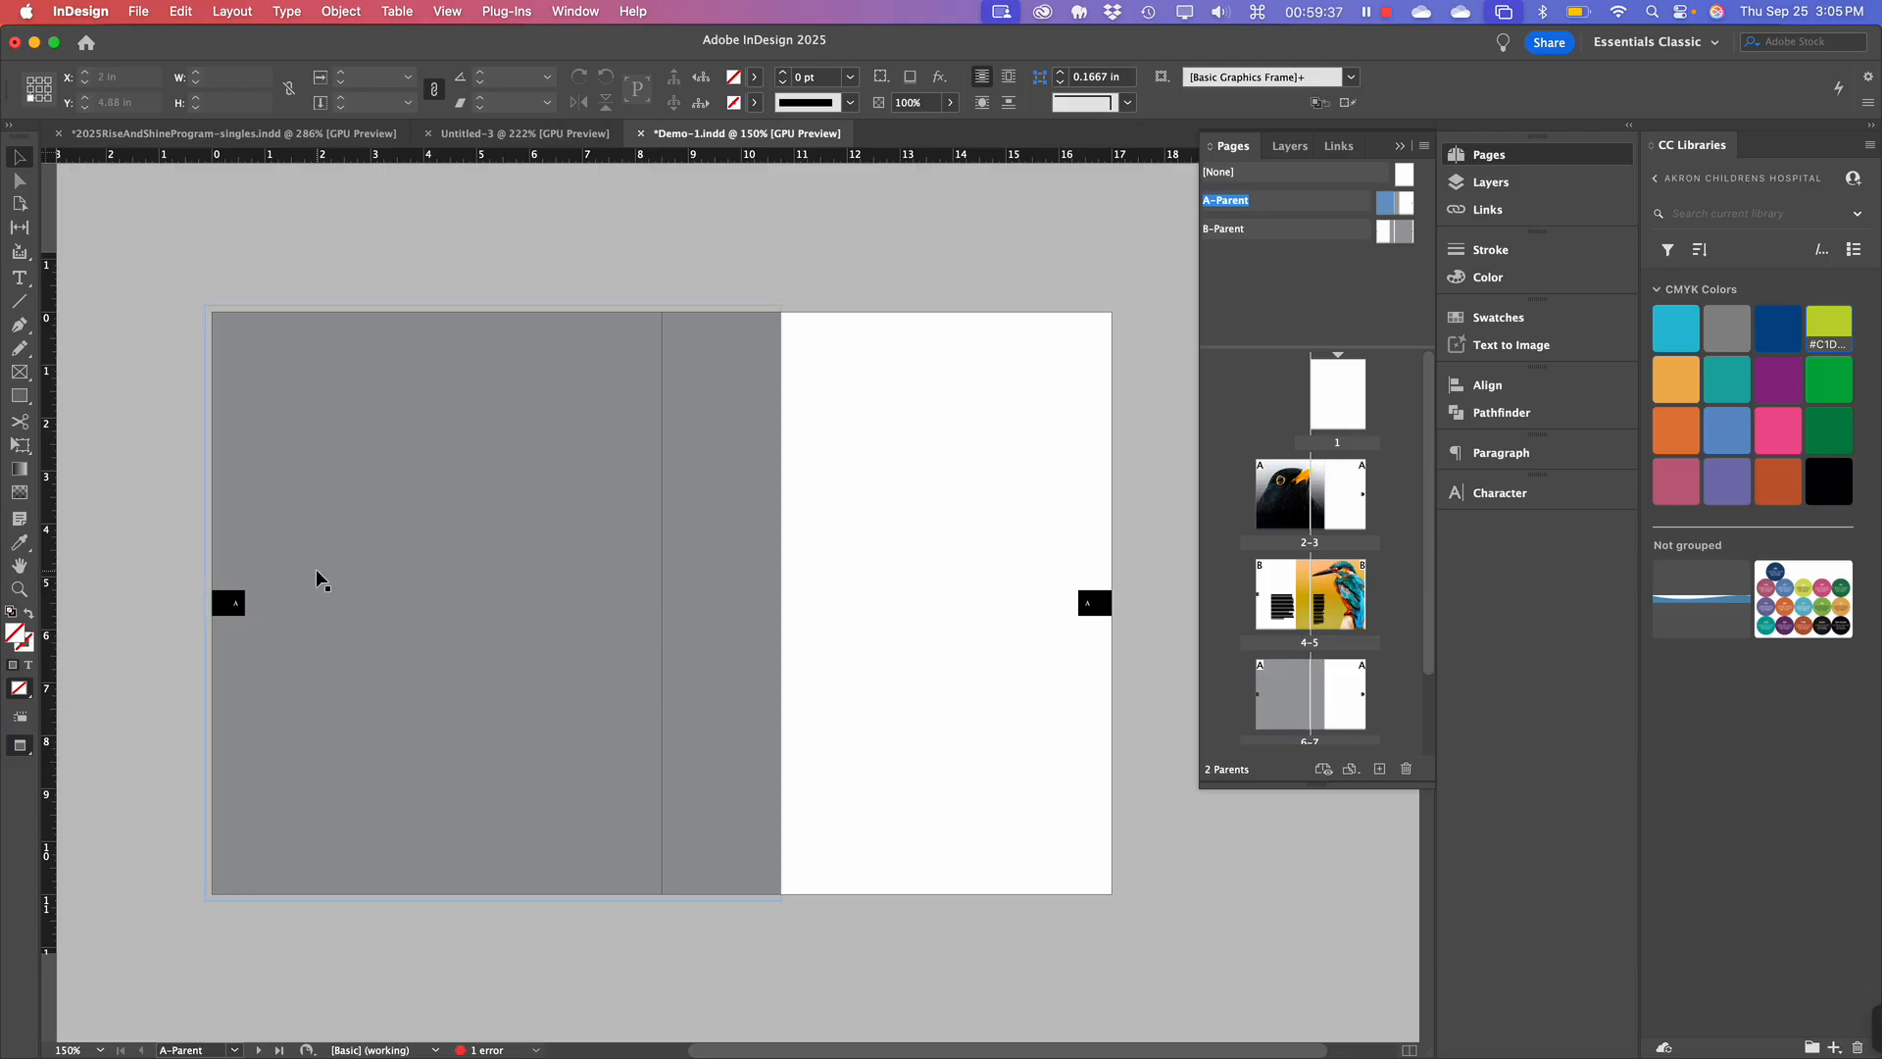
# Select both A-Parent page-number tabs and cut them.
pyautogui.click(238, 609)
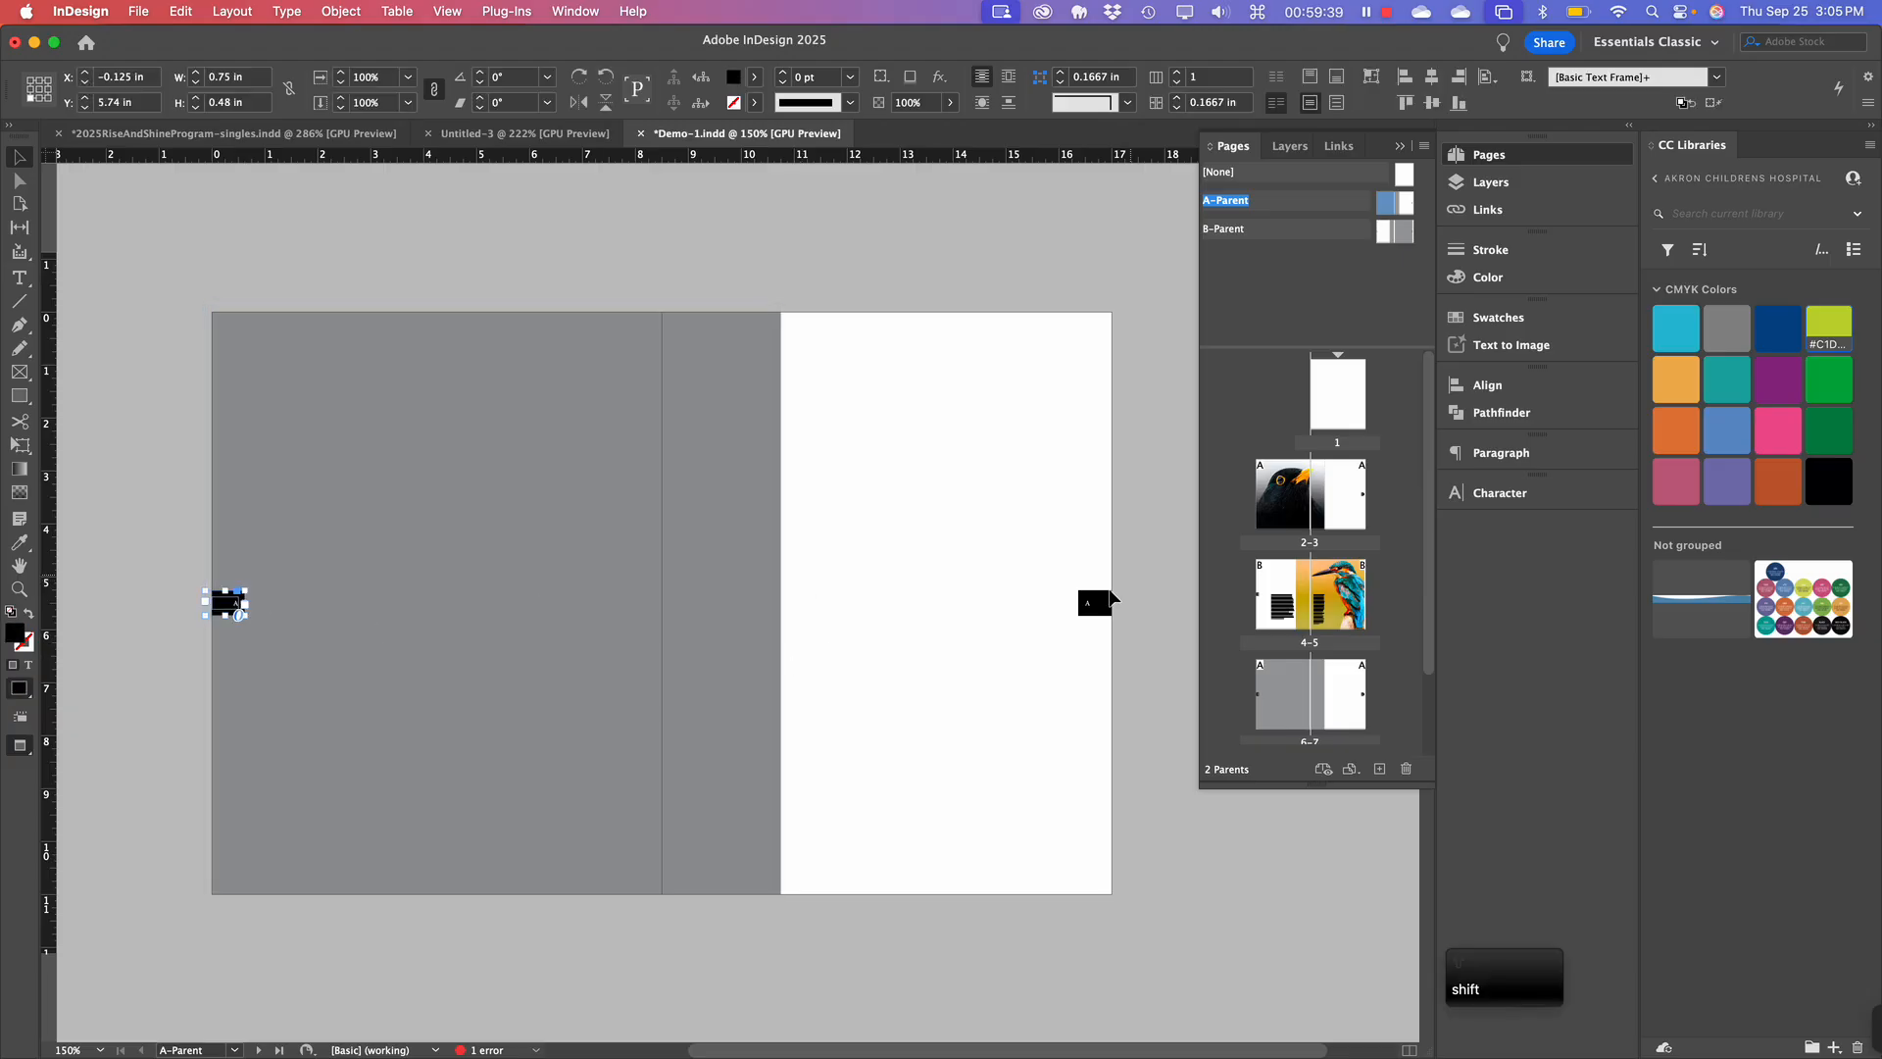
pyautogui.keyDown('shift'); pyautogui.click(1110, 600); pyautogui.keyUp('shift')
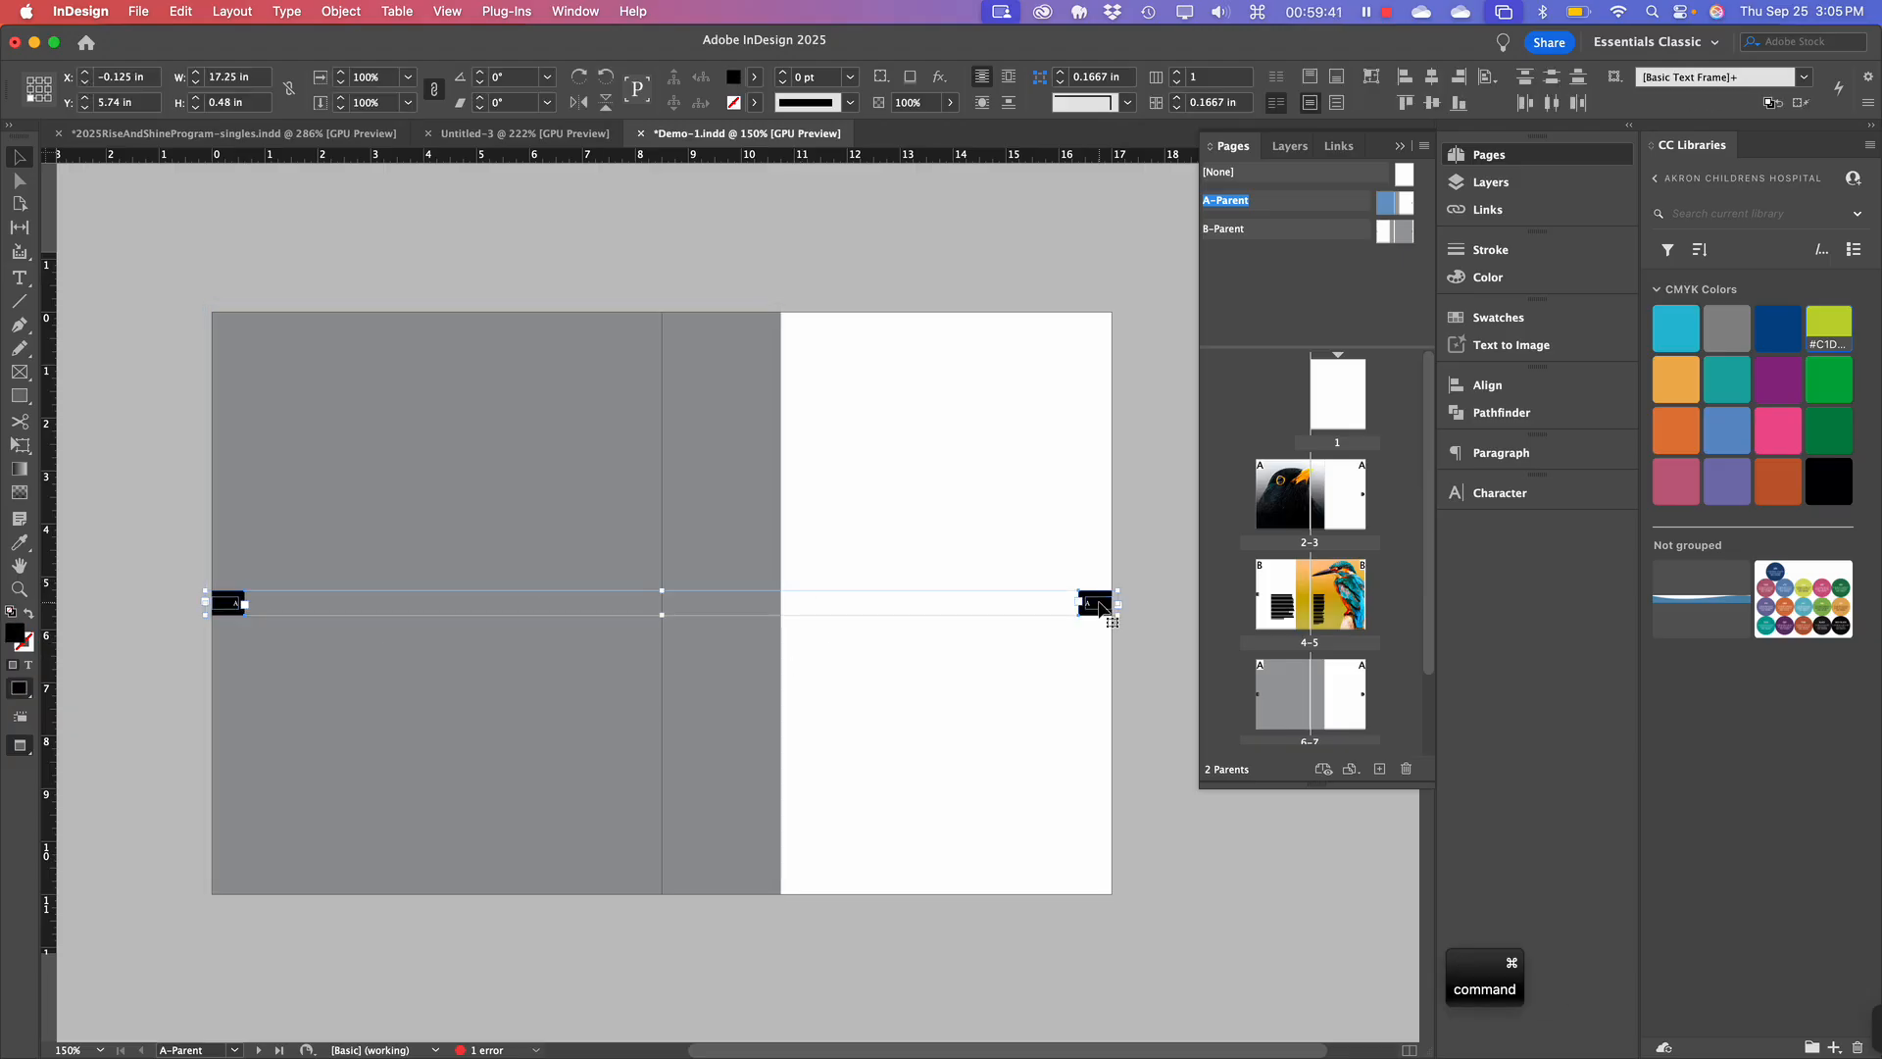
pyautogui.press('super+c')
pyautogui.click(1490, 182)
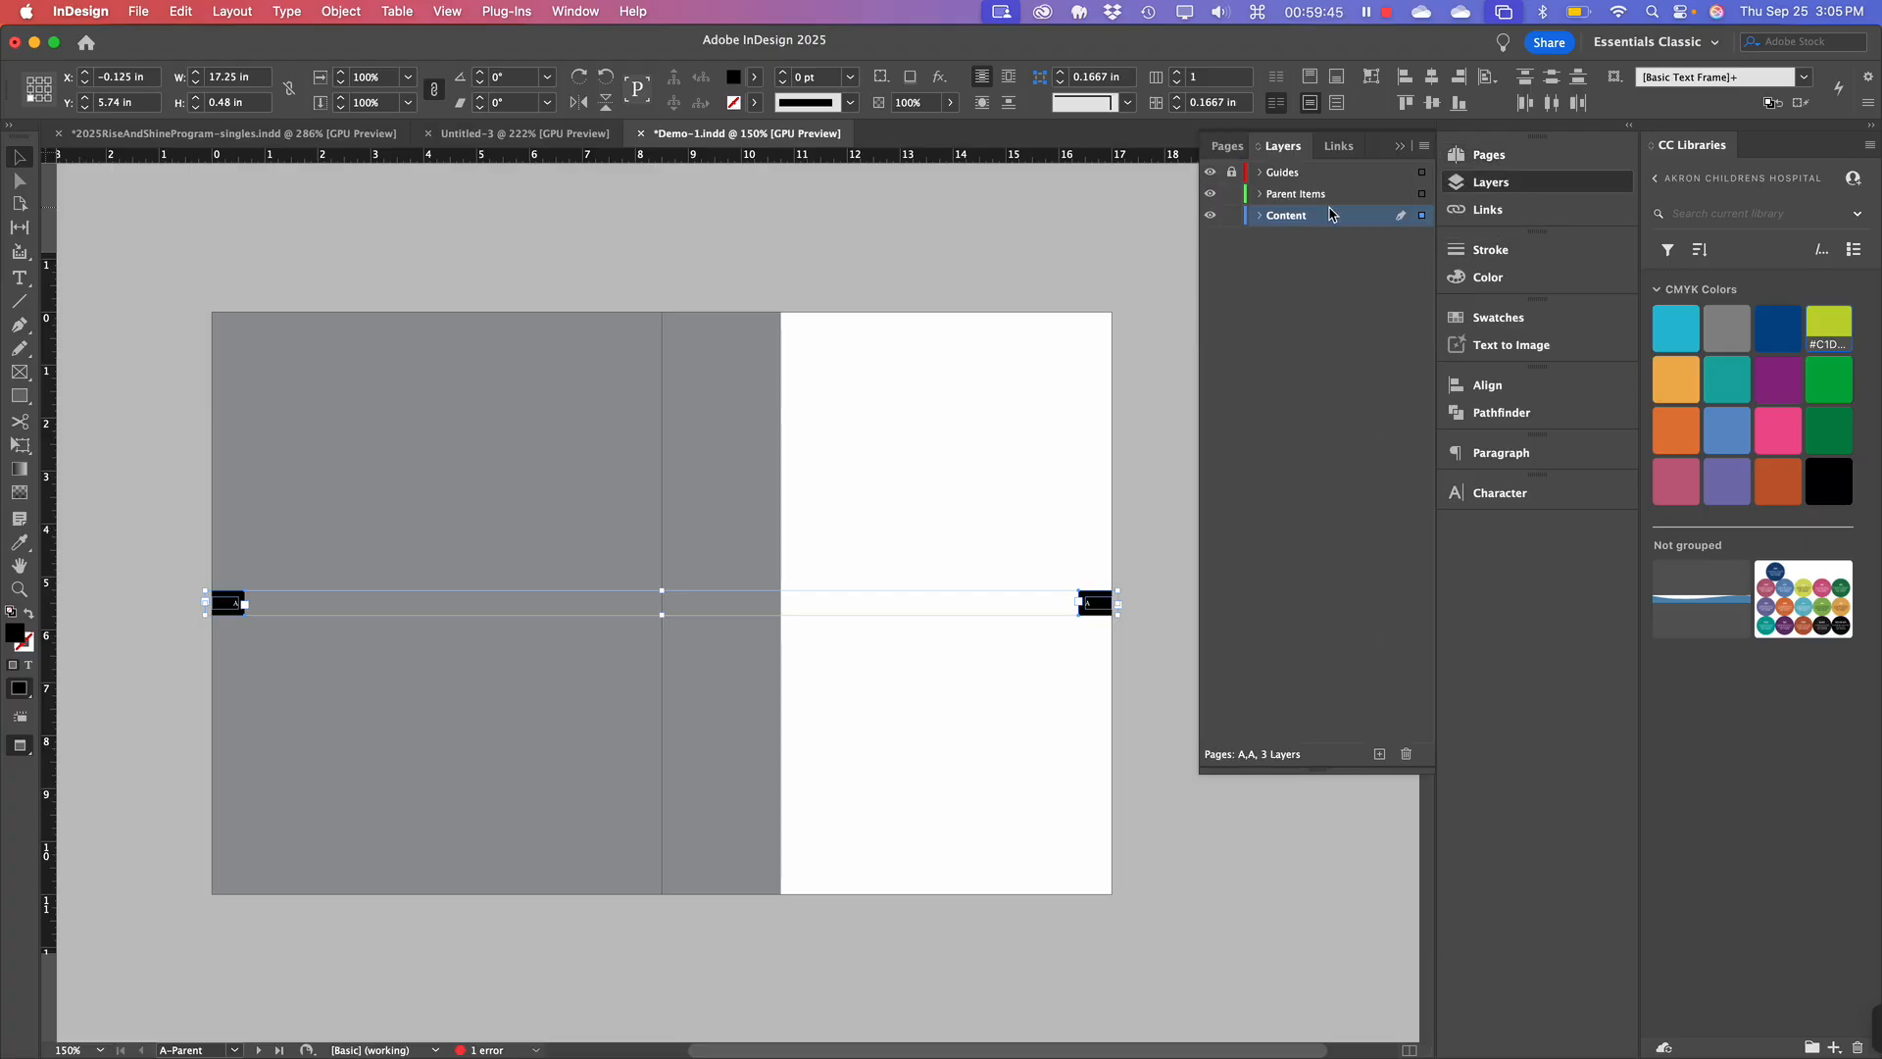
pyautogui.press('super+x')
# Paste the tabs in place on the Parent Items layer.
pyautogui.click(1302, 194)
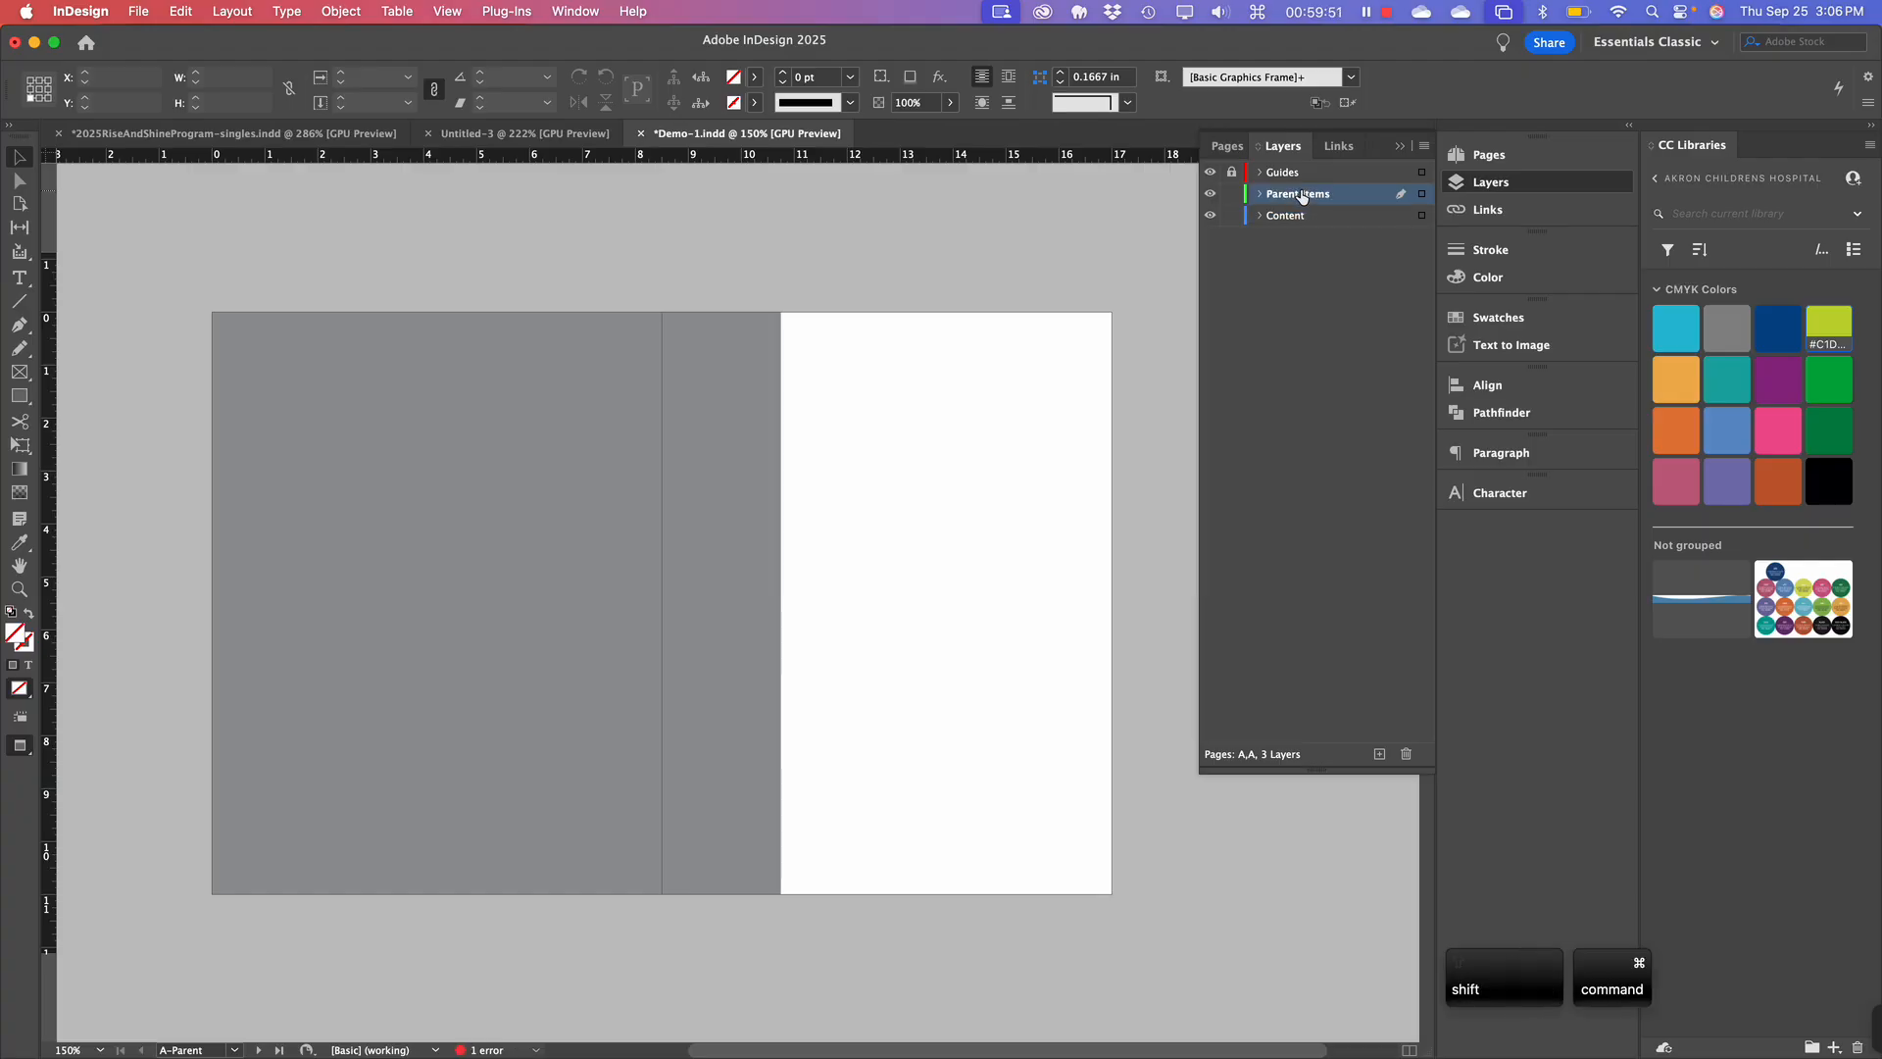
pyautogui.press('super+shift+v')
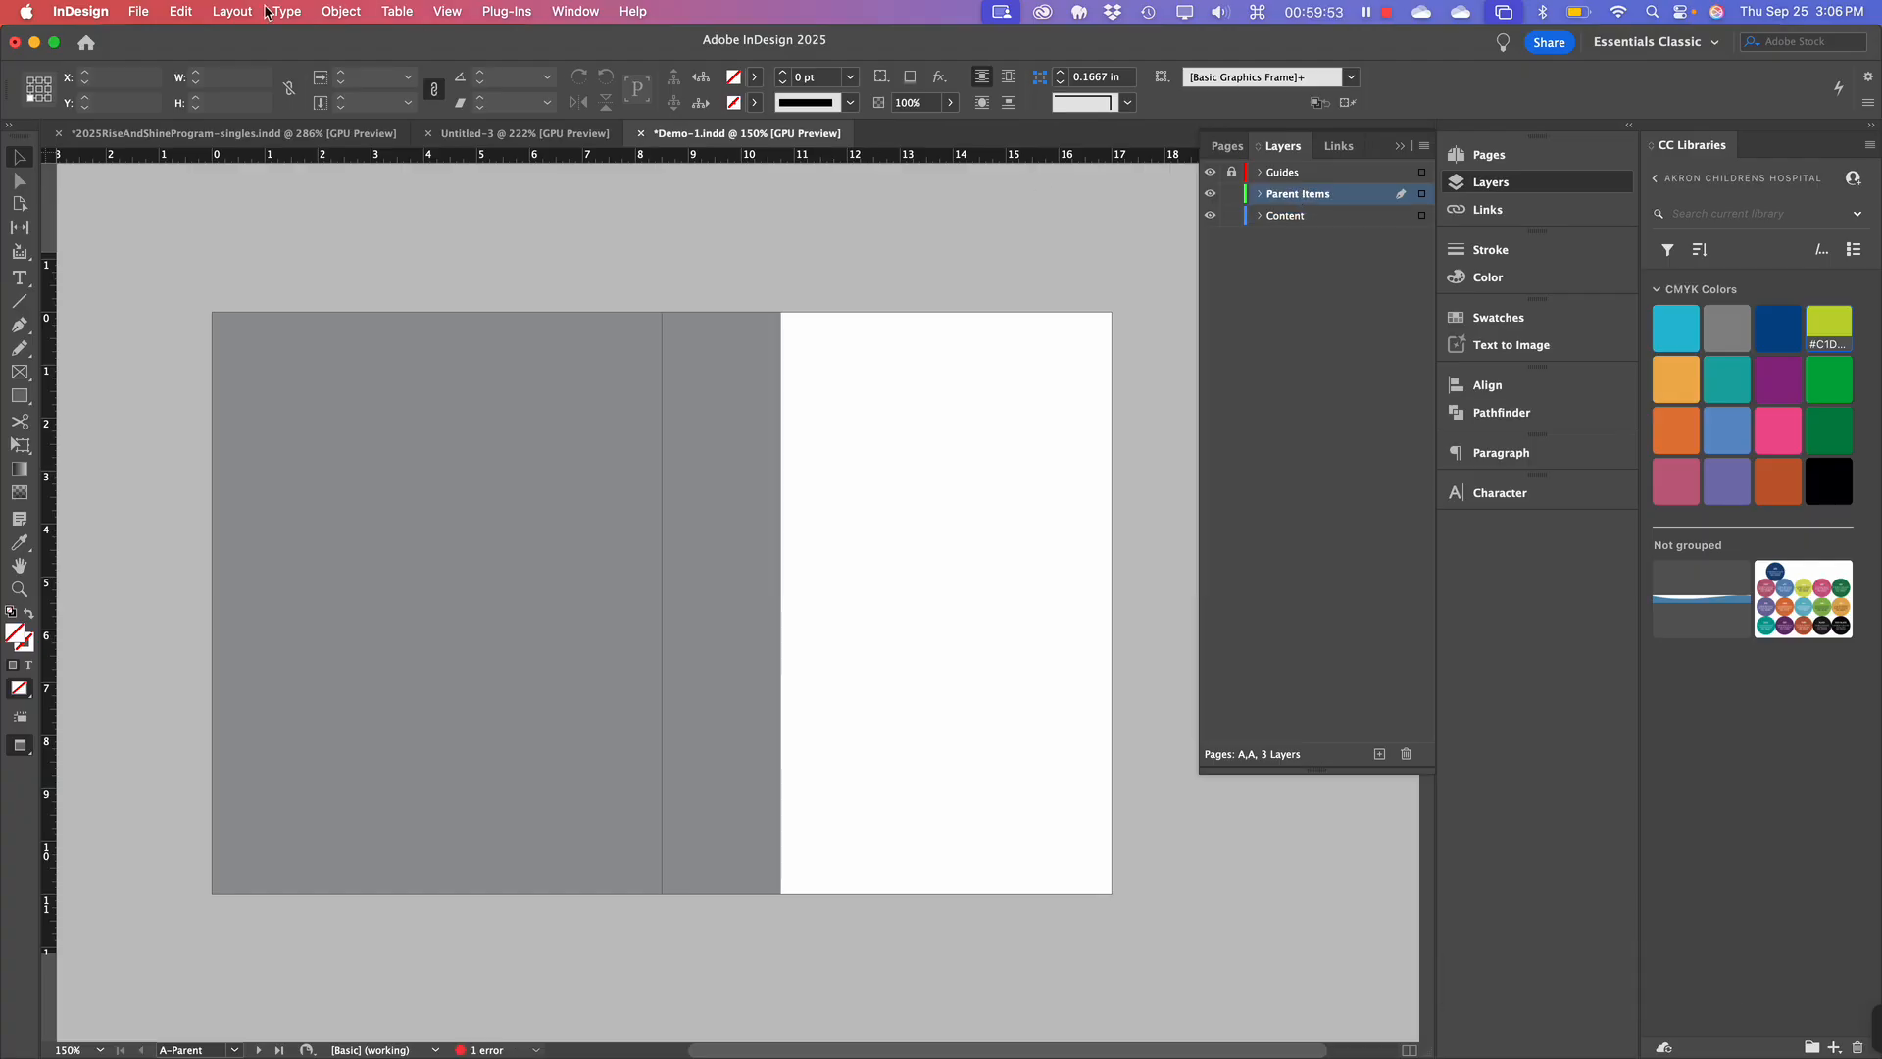
pyautogui.click(182, 12)
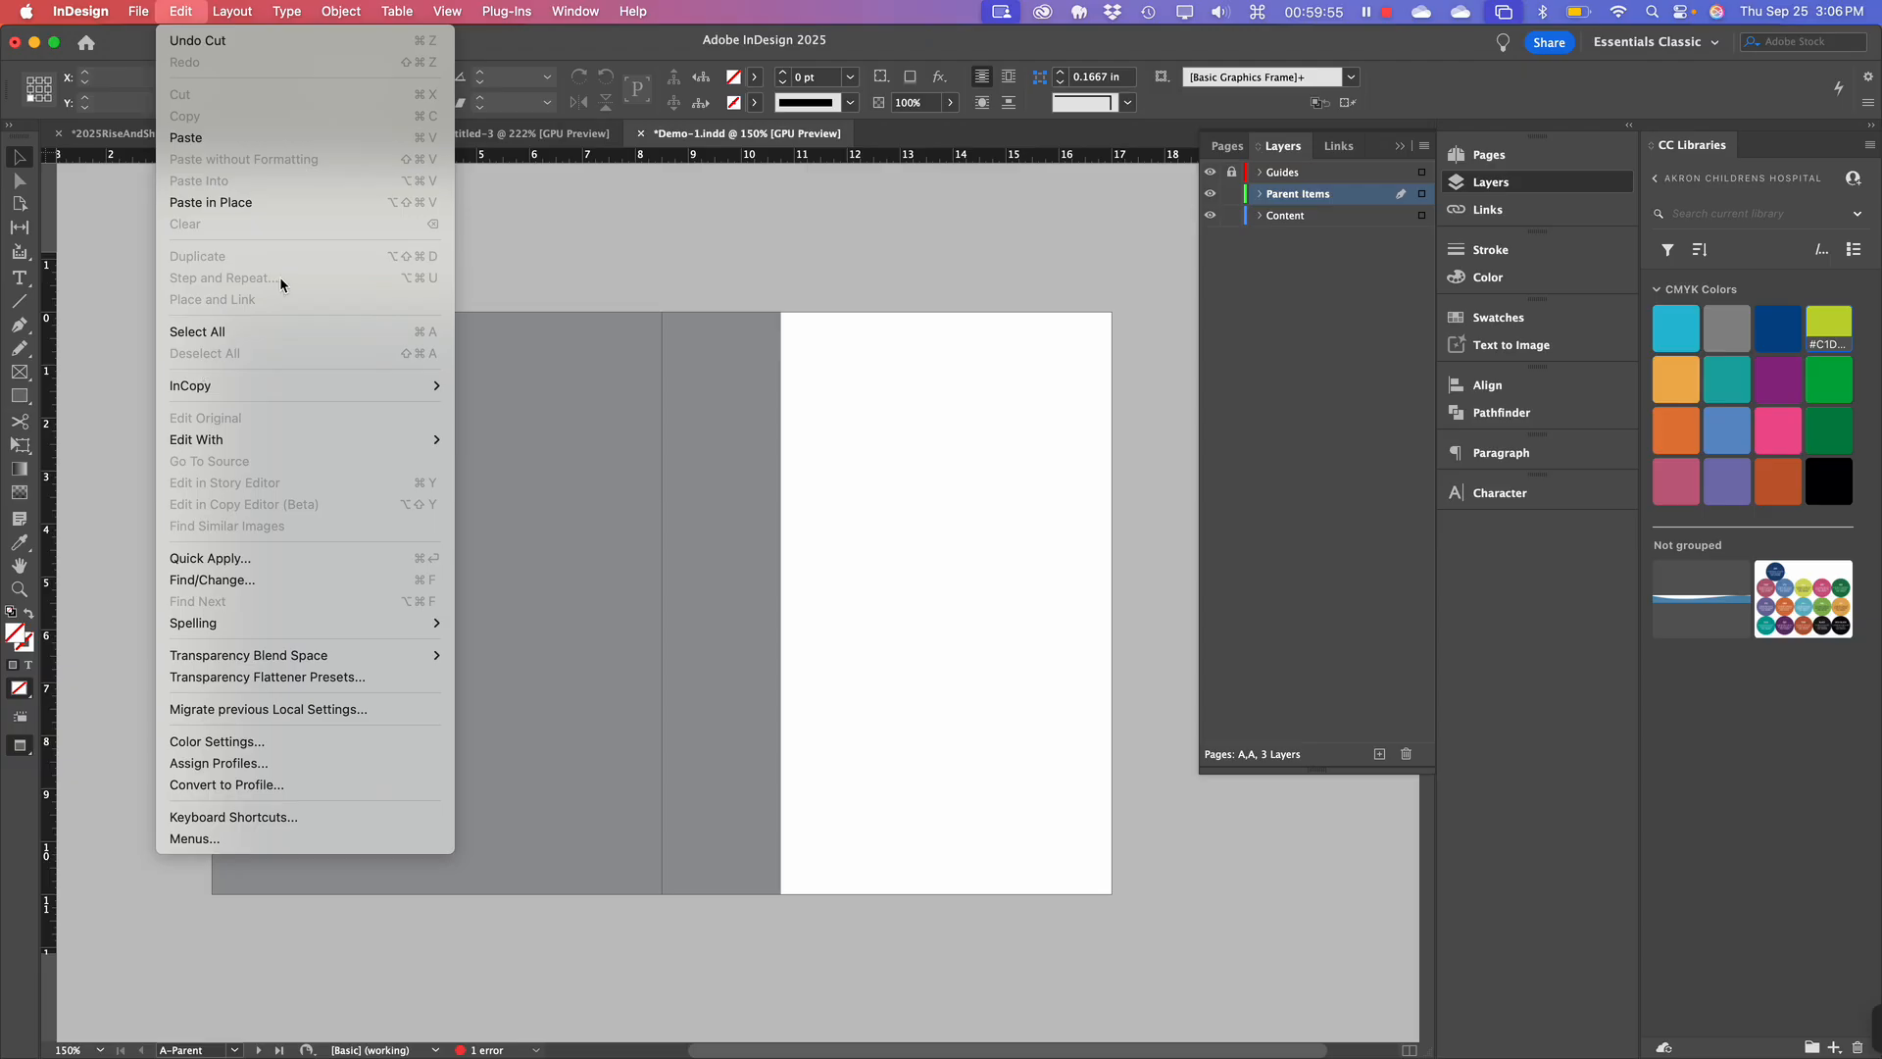
pyautogui.click(281, 202)
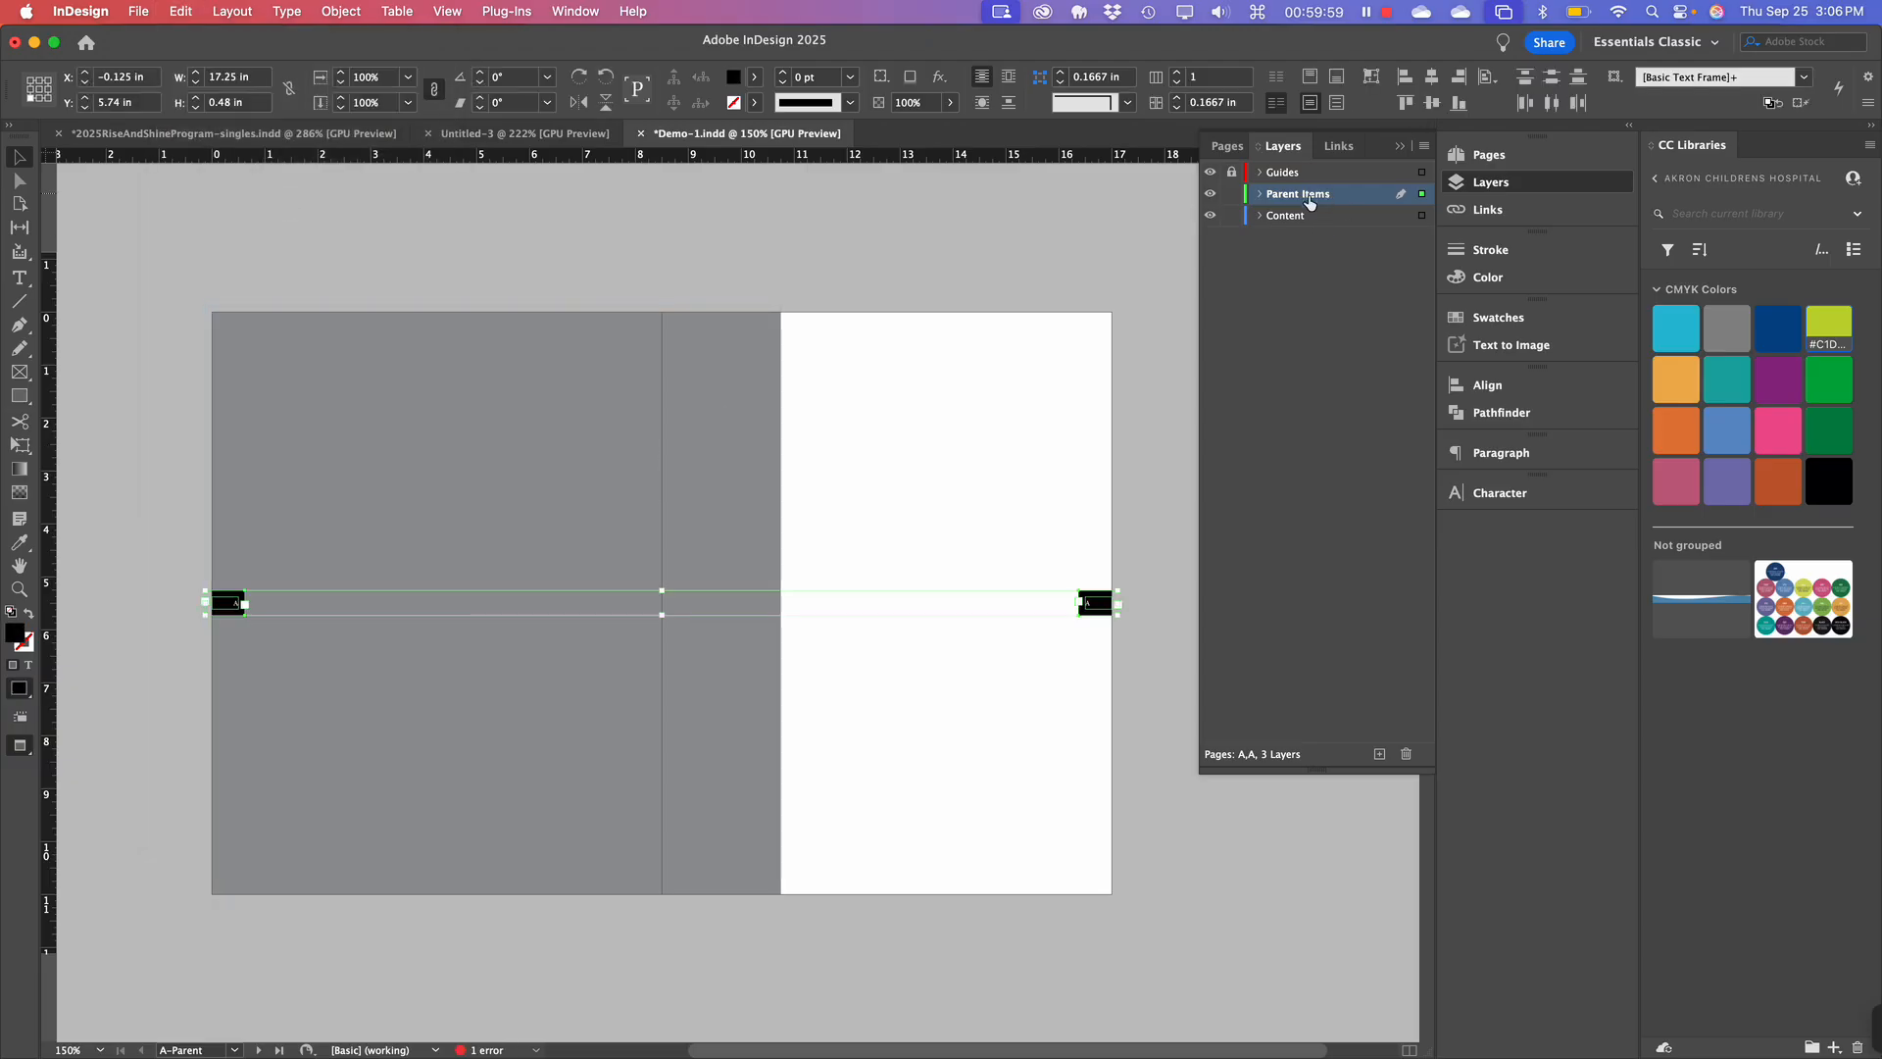
pyautogui.click(1246, 153)
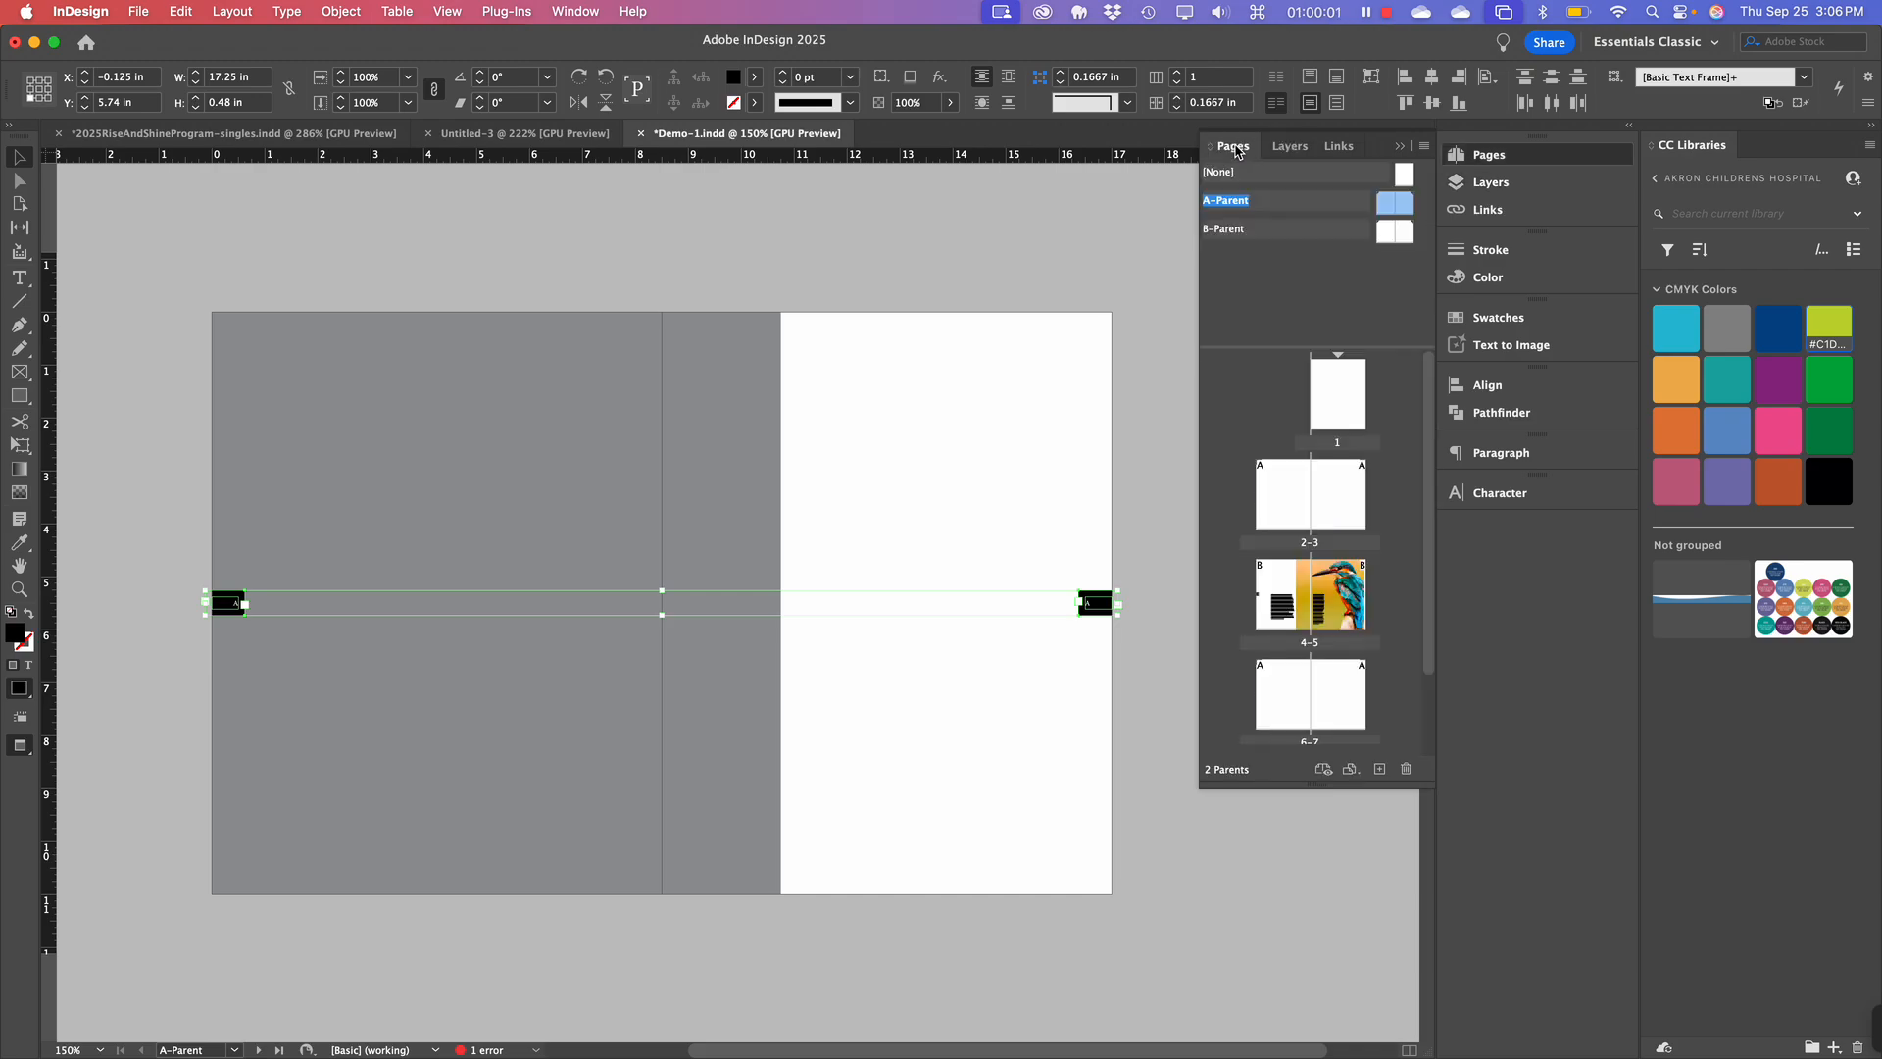
pyautogui.doubleClick(1323, 606)
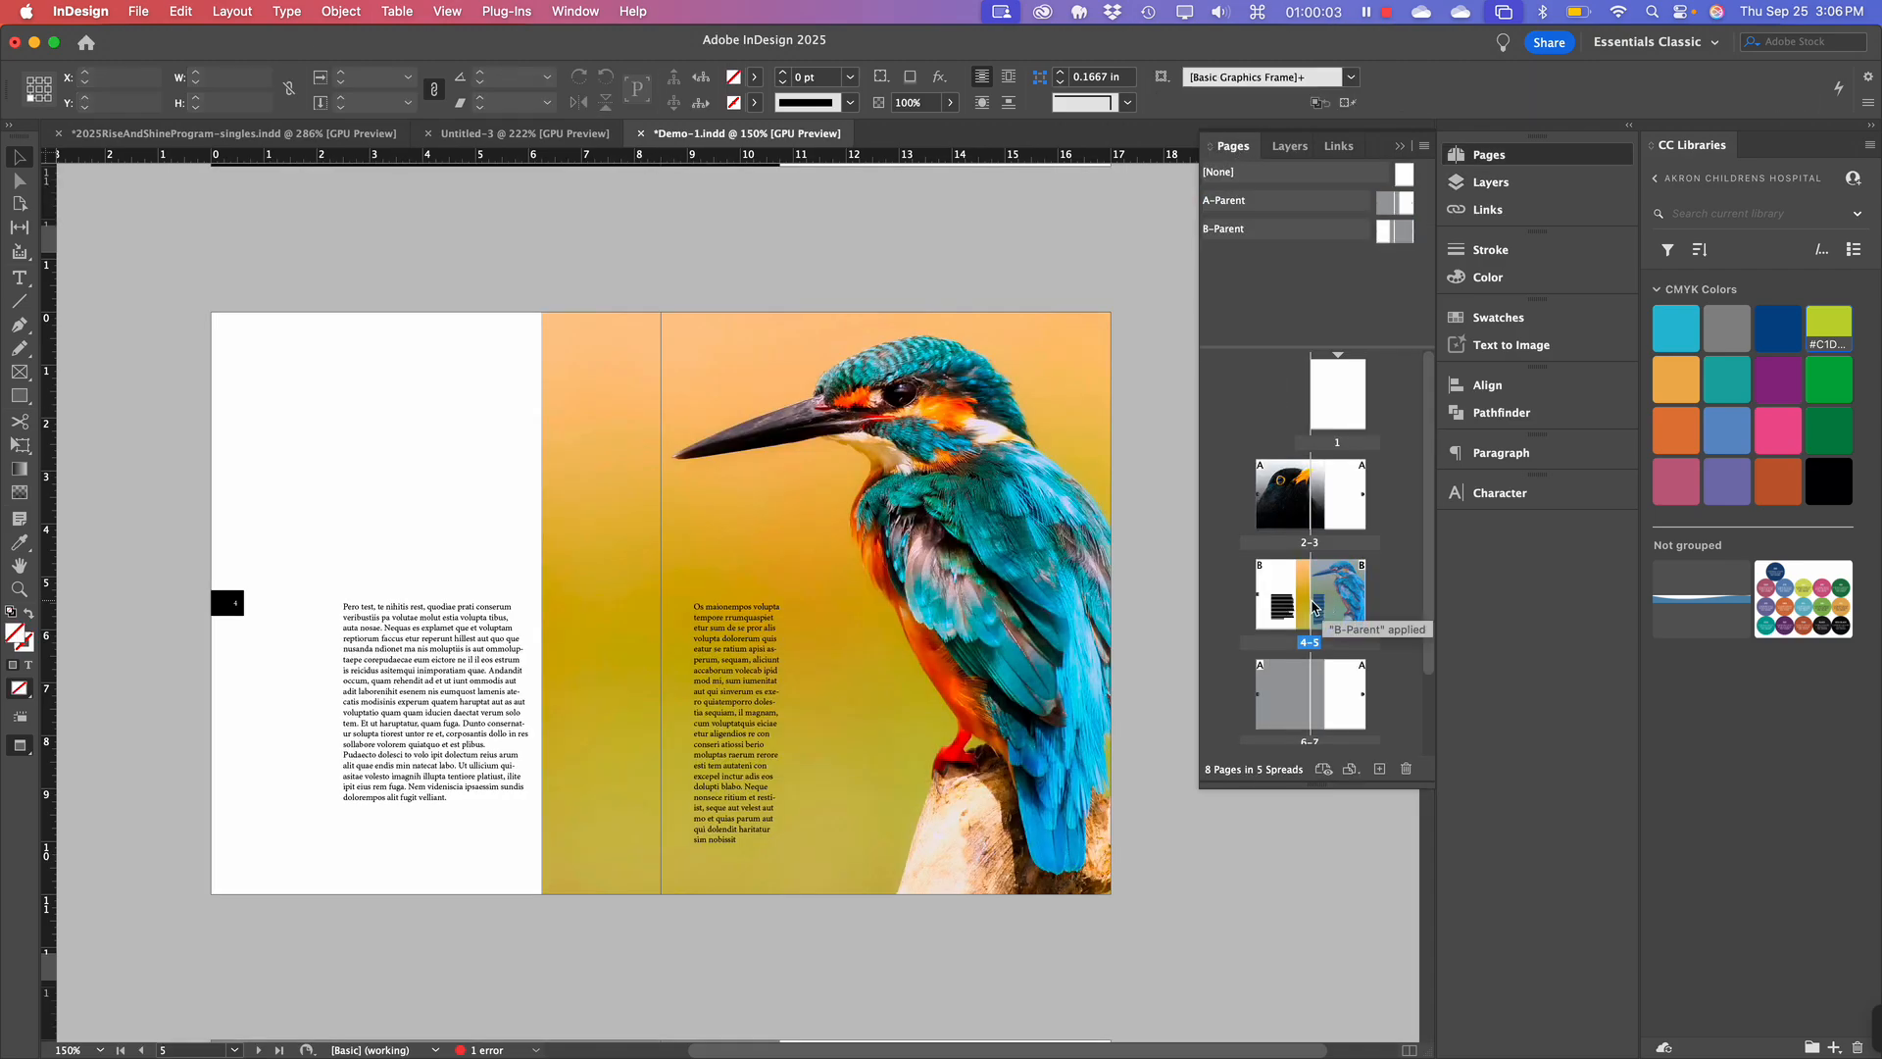
pyautogui.scroll(1, 960, 534)
pyautogui.scroll(5, 959, 534)
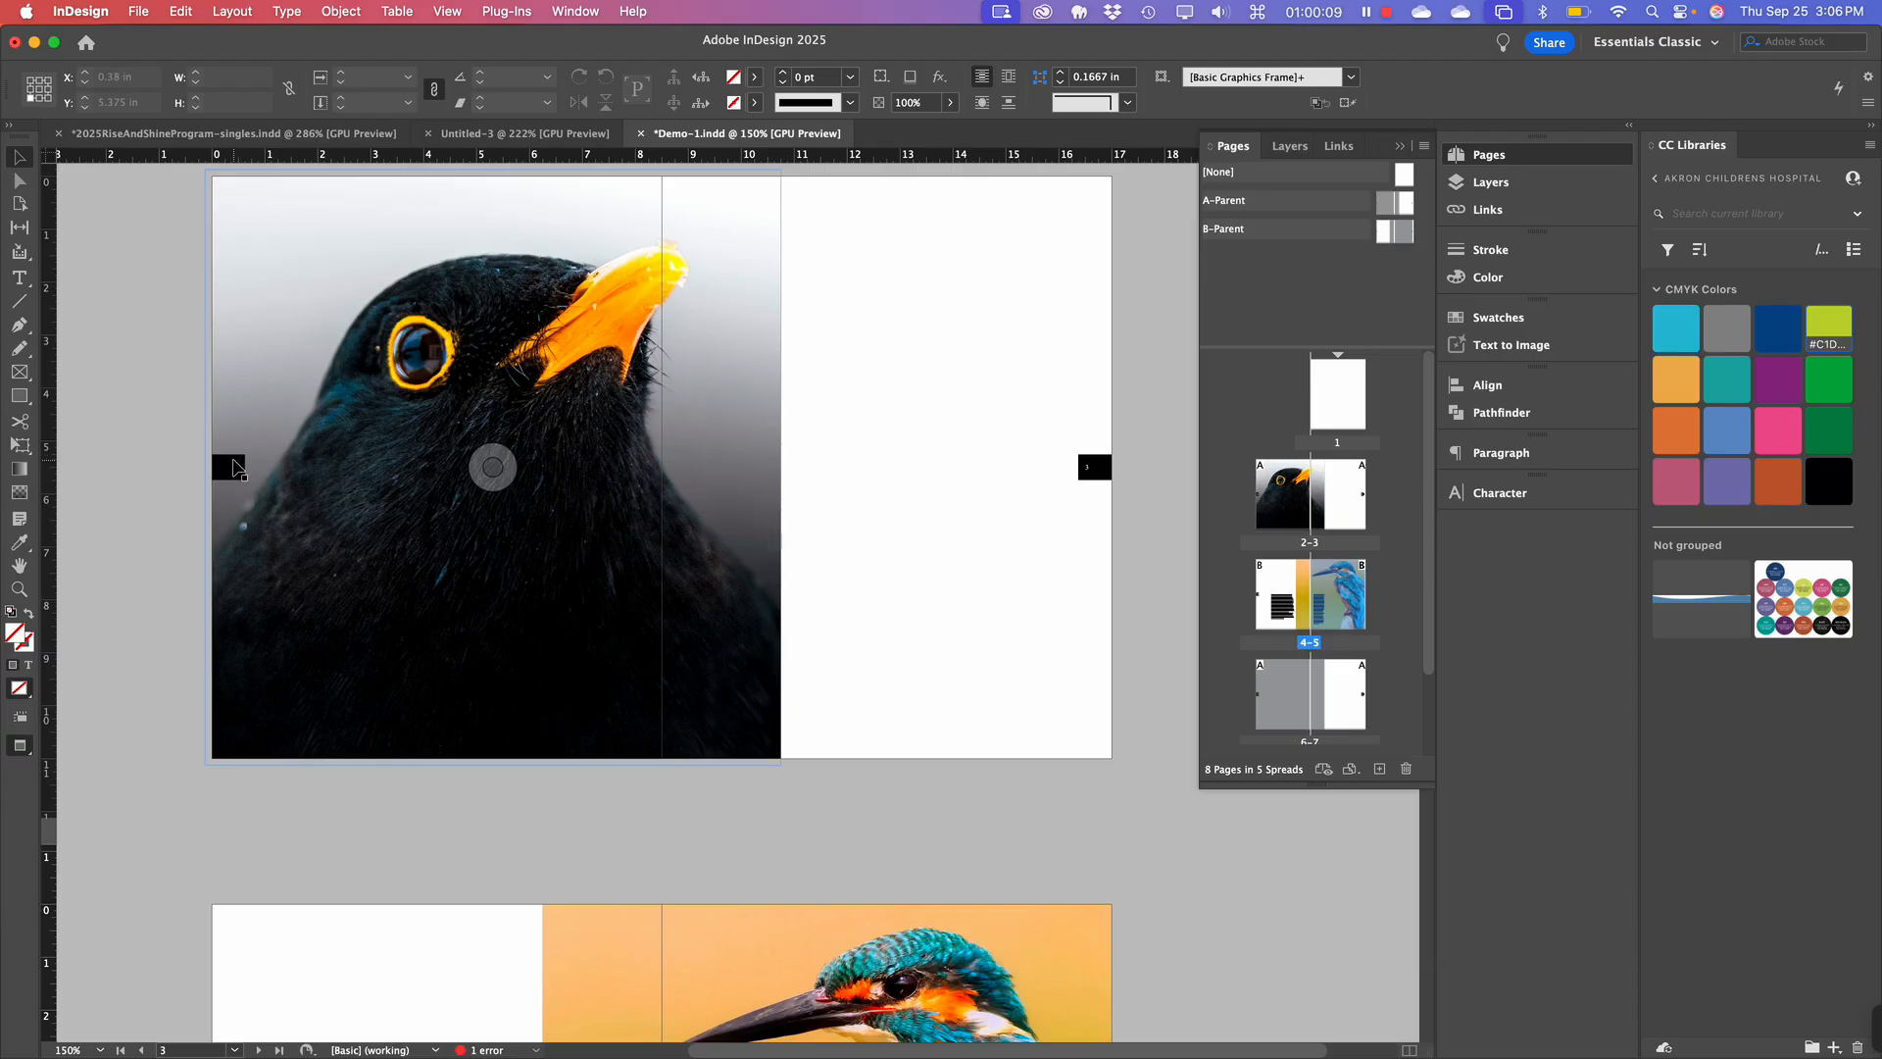
pyautogui.scroll(-5, 233, 468)
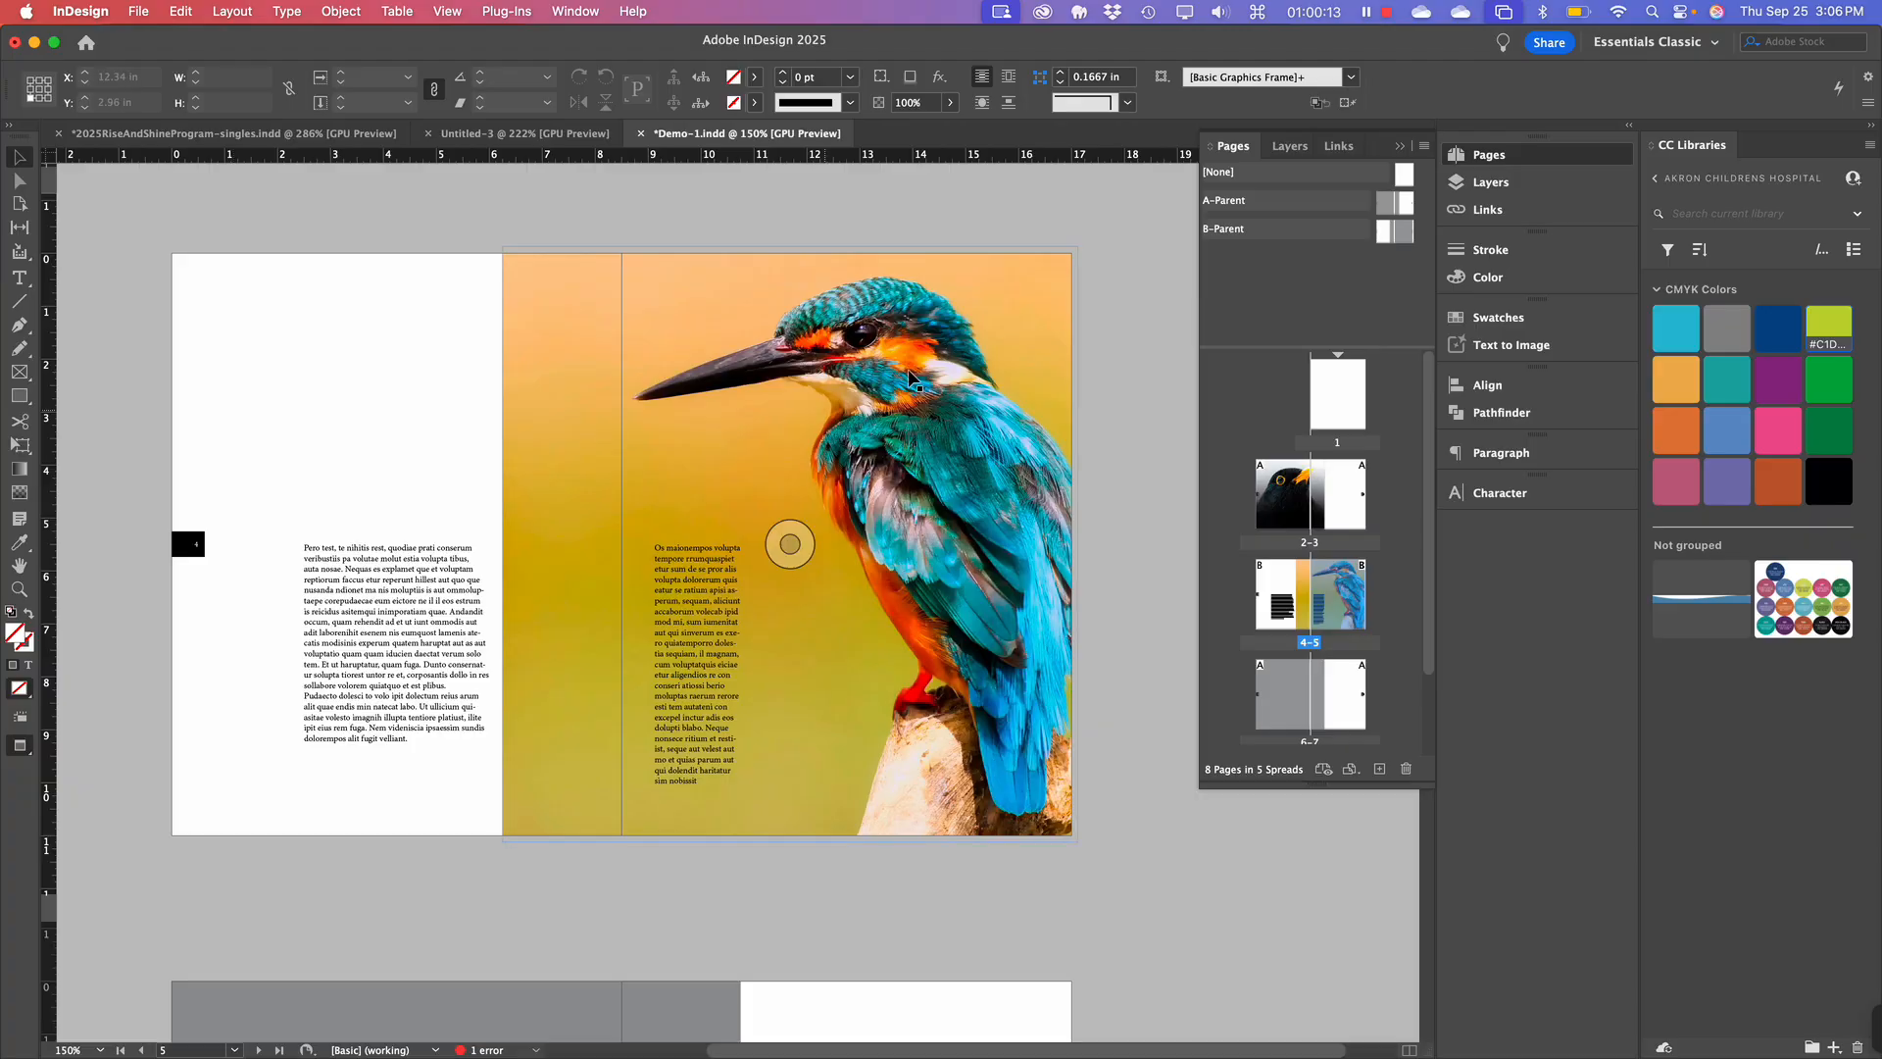
pyautogui.click(1522, 188)
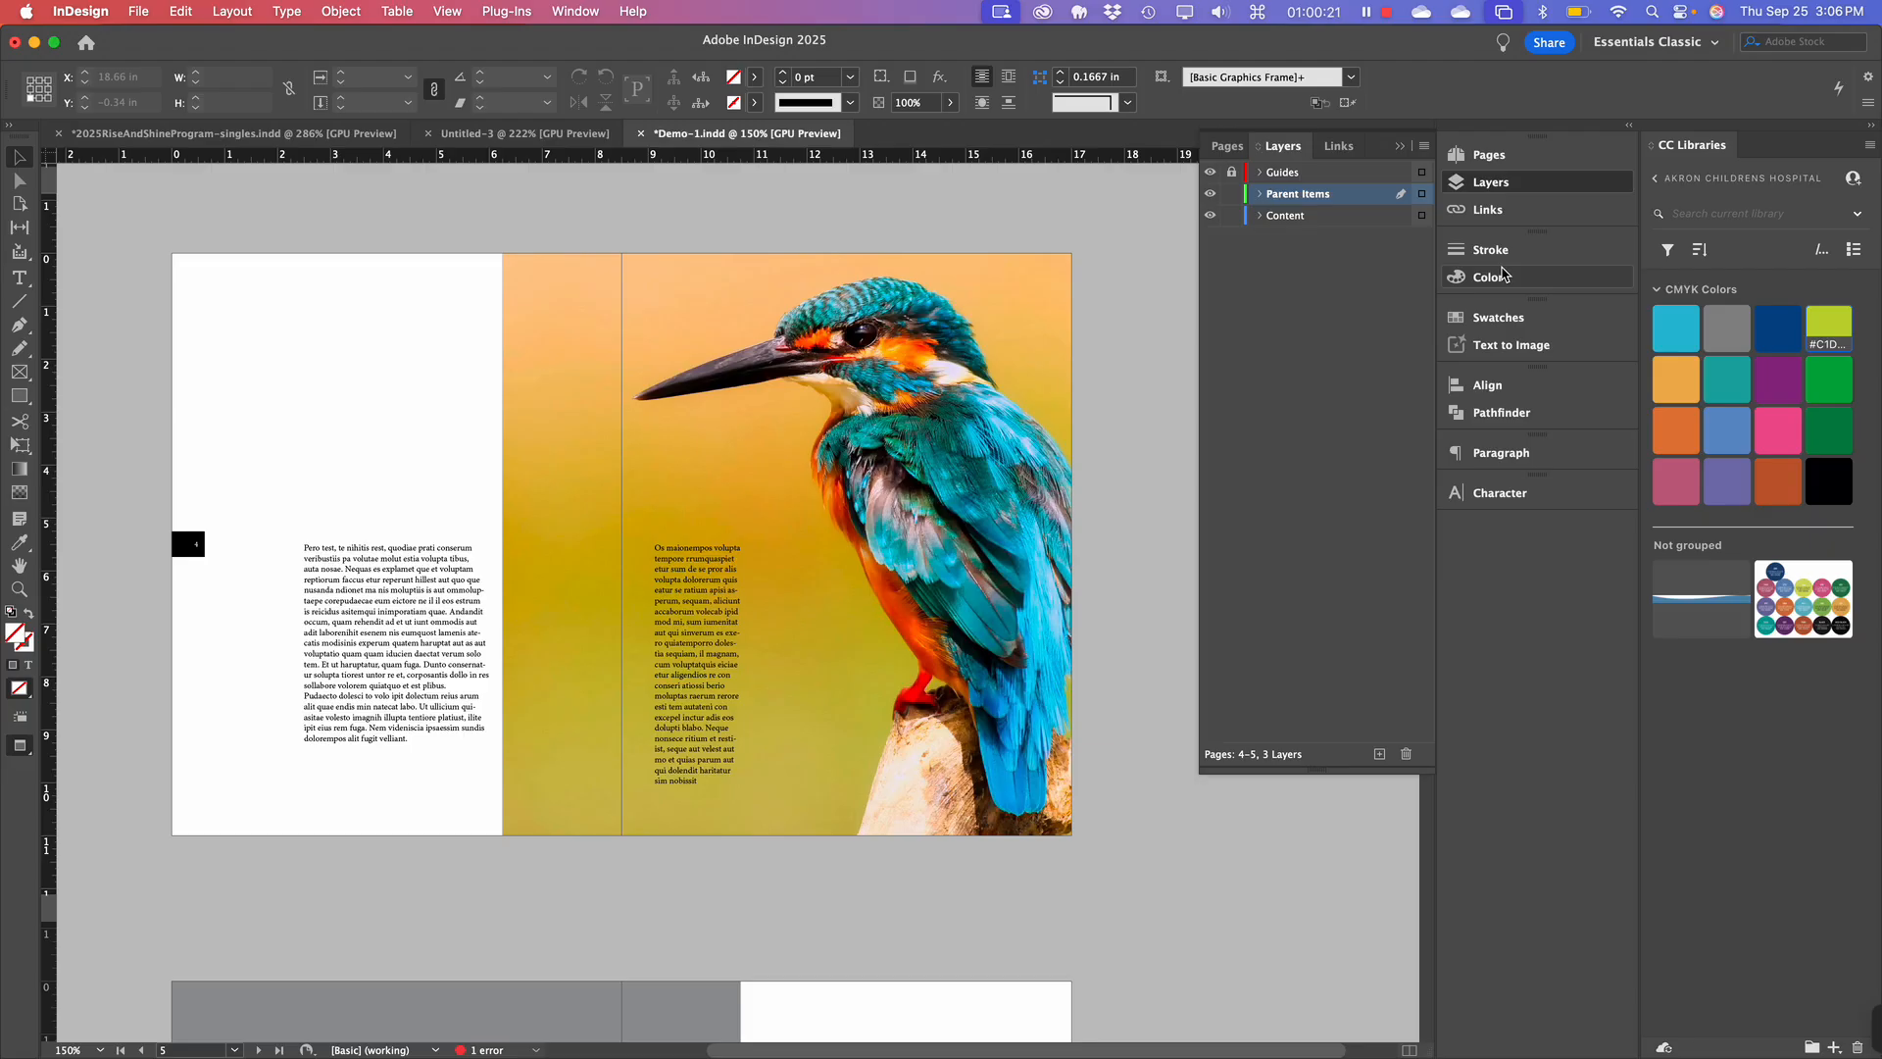
pyautogui.click(1321, 341)
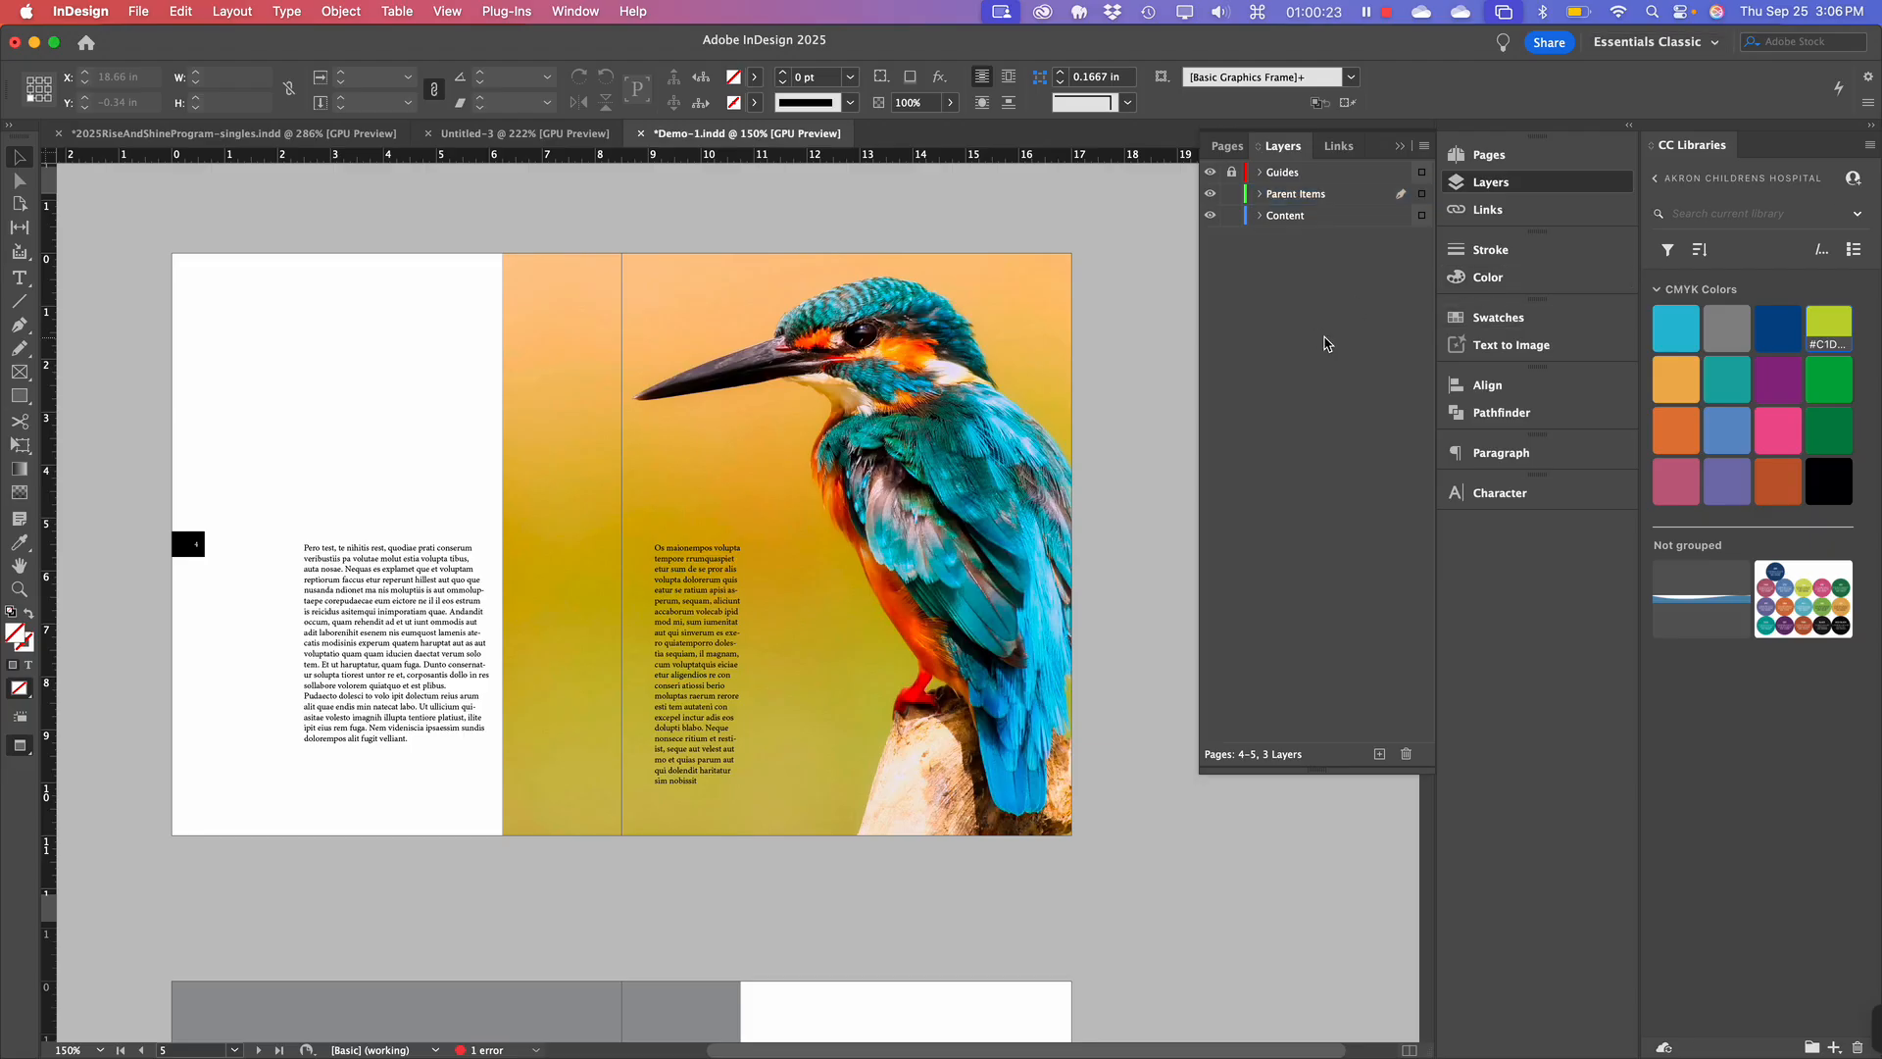
pyautogui.click(790, 544)
pyautogui.scroll(-1, 846, 583)
pyautogui.hscroll(1, 846, 582)
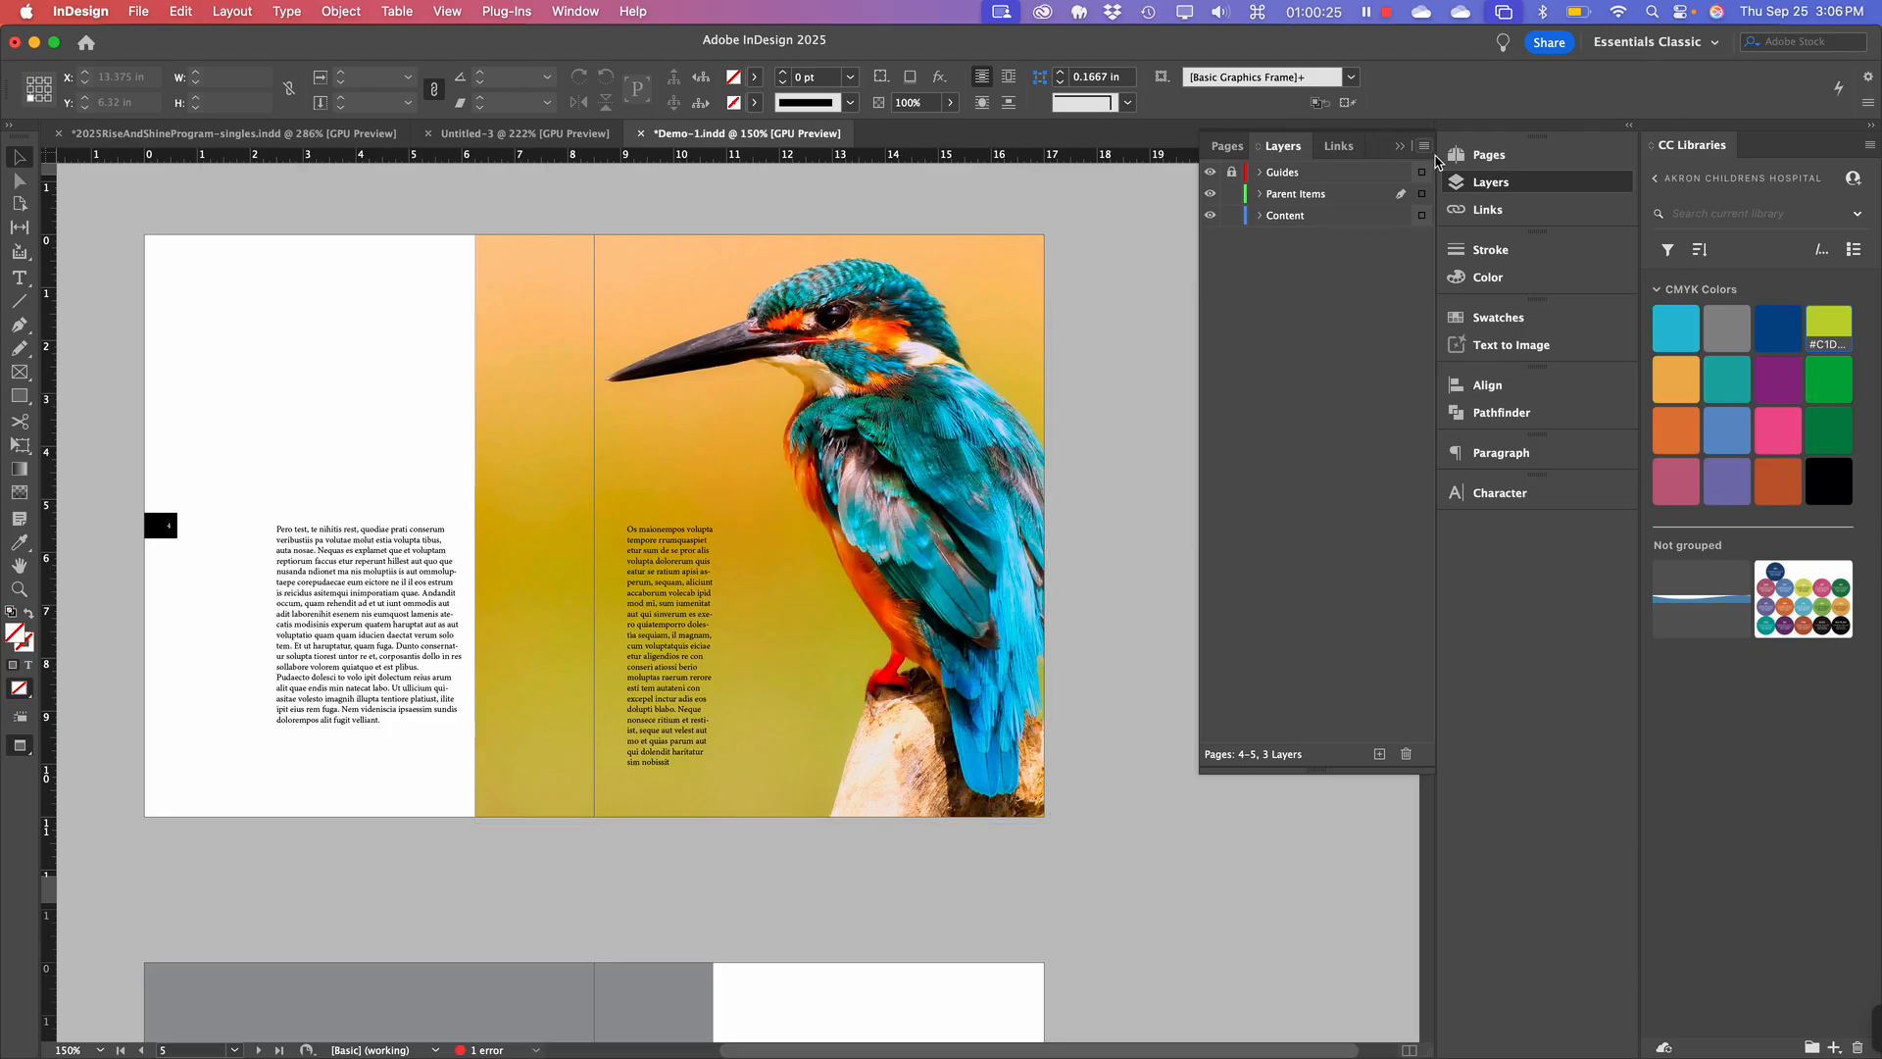
pyautogui.click(1489, 156)
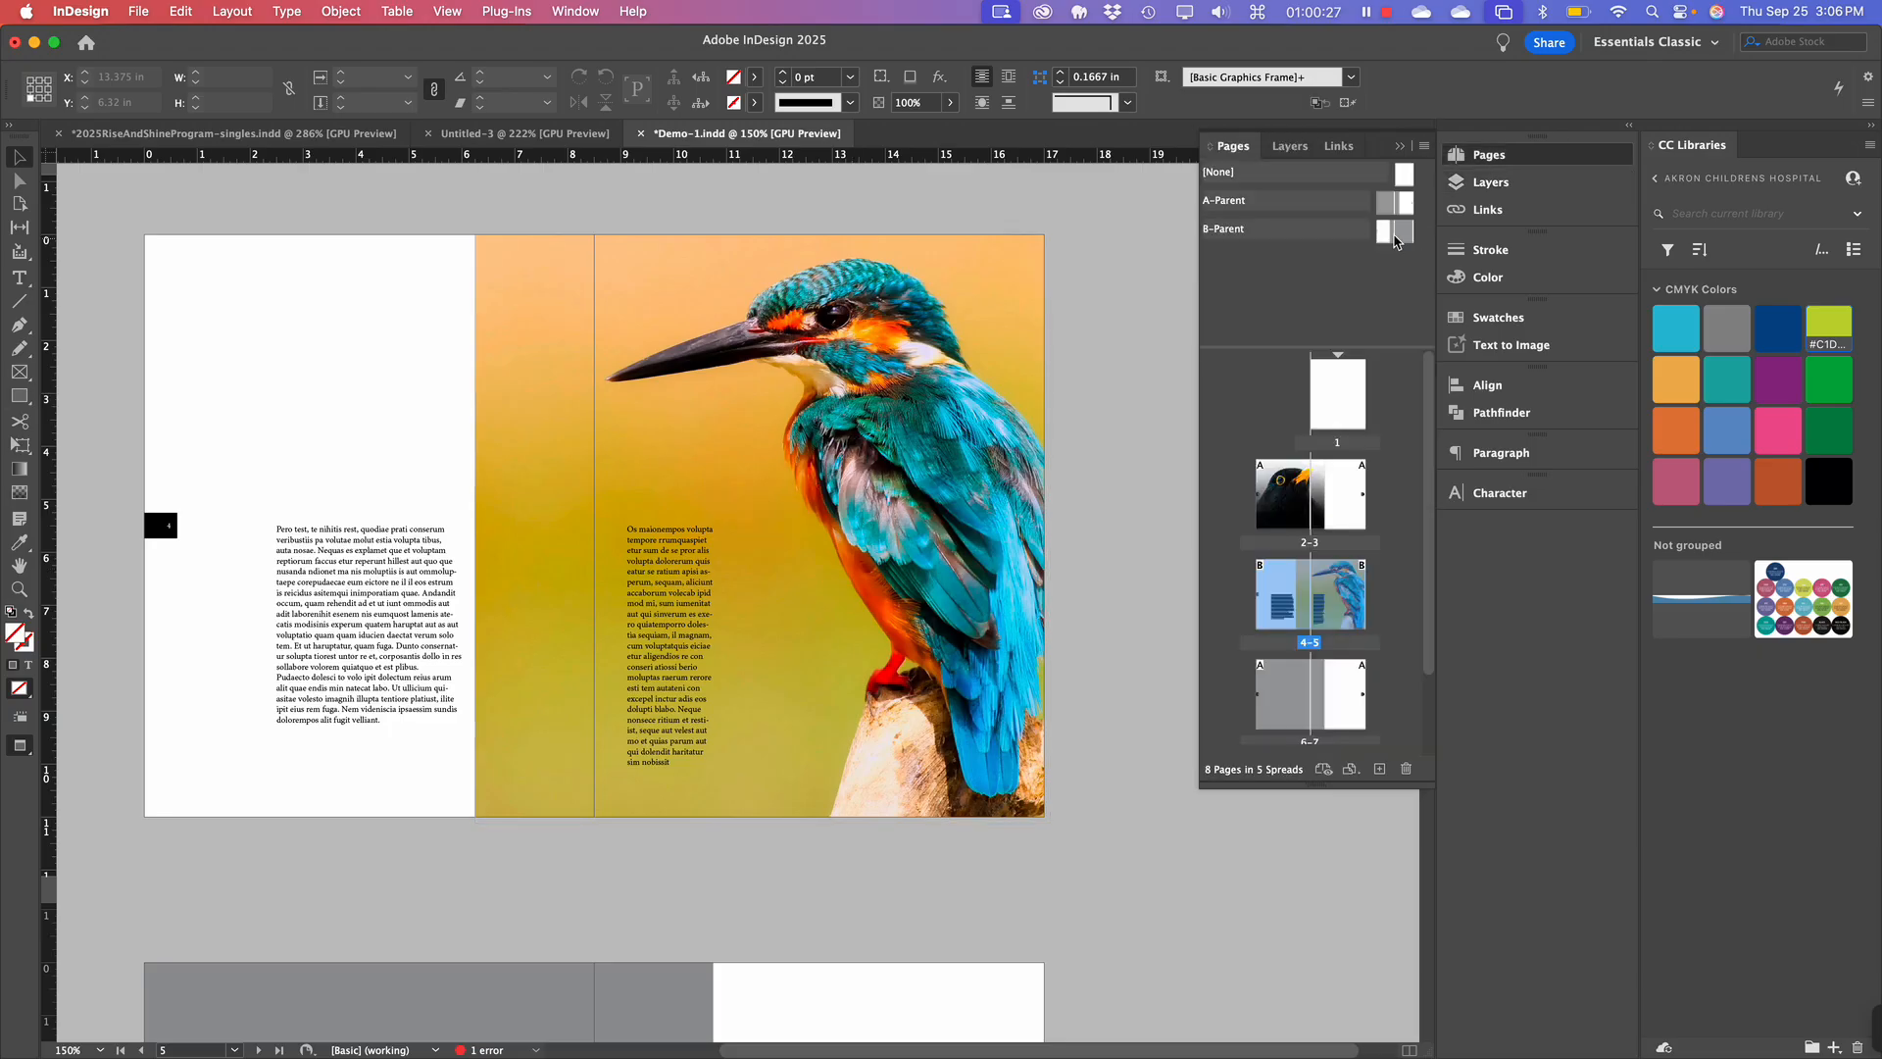
# Open B-Parent and cut both of its page-number tabs.
pyautogui.doubleClick(1392, 236)
pyautogui.hscroll(3, 748, 575)
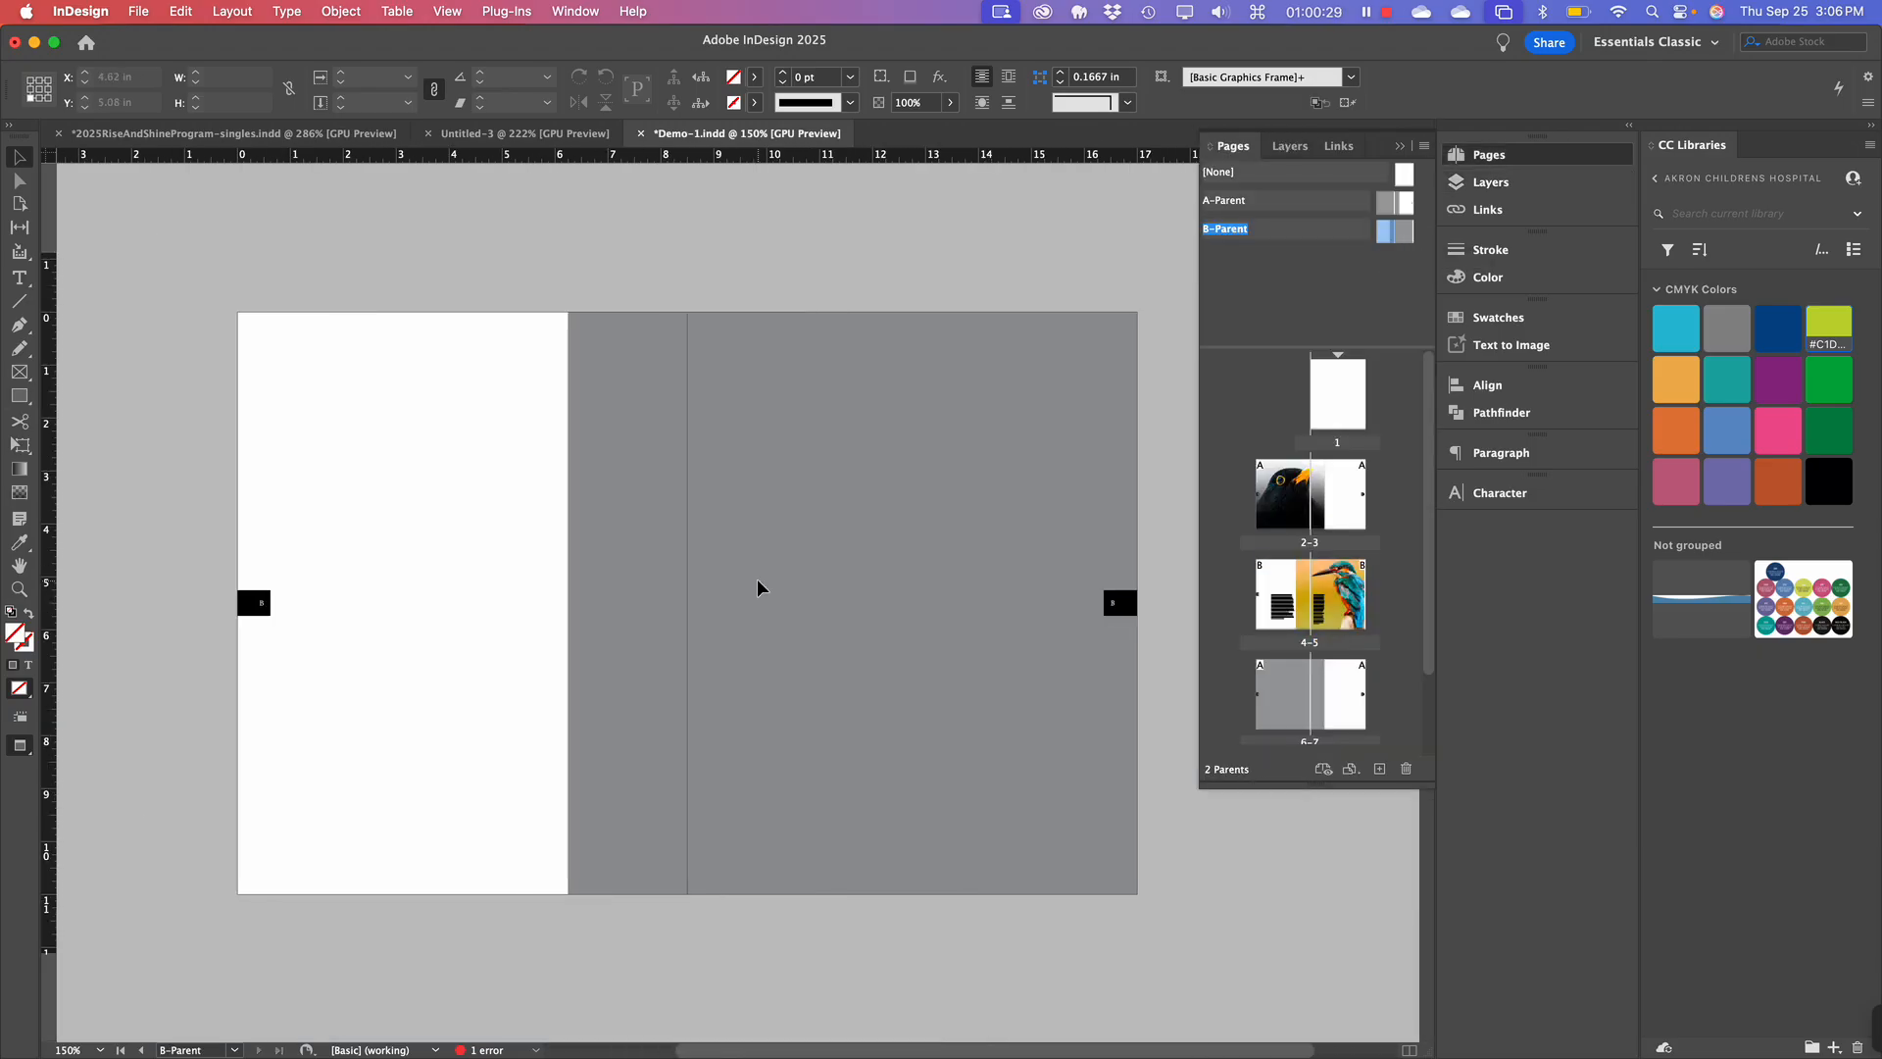
pyautogui.click(250, 603)
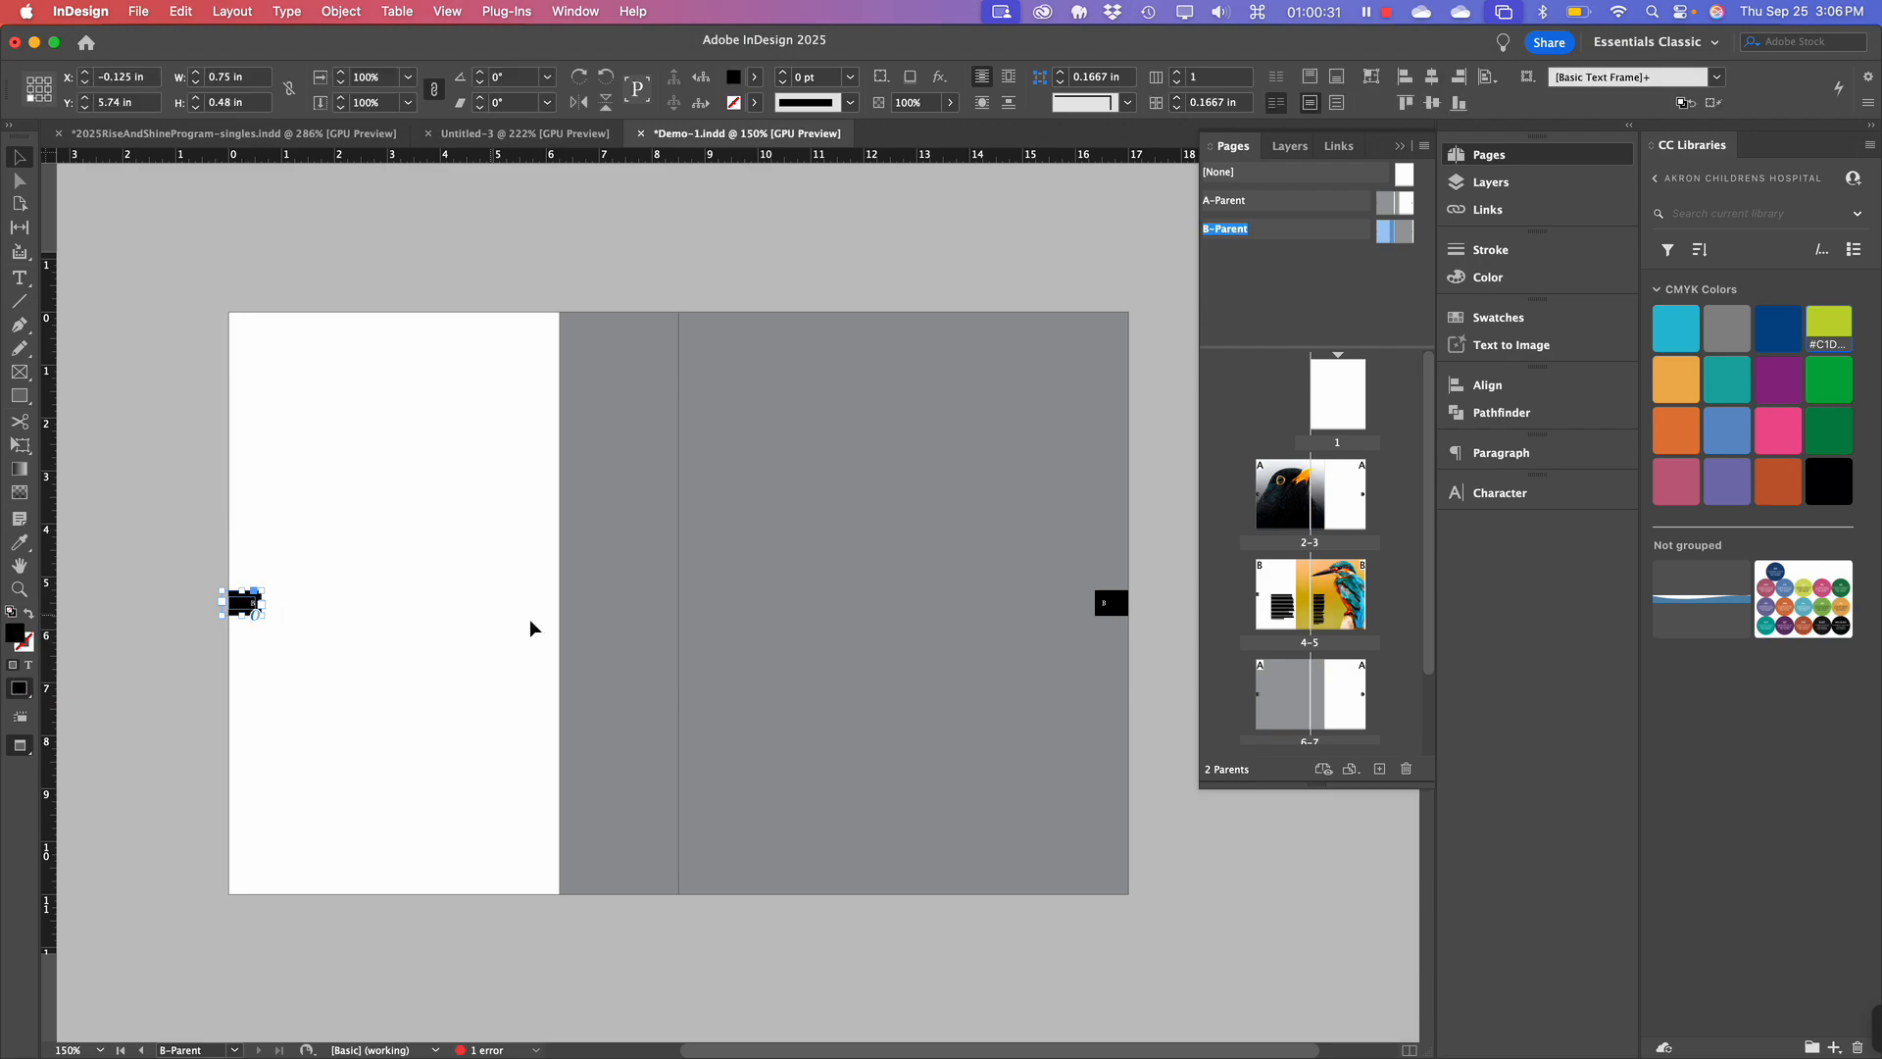
pyautogui.keyDown('shift'); pyautogui.click(1122, 604); pyautogui.keyUp('shift')
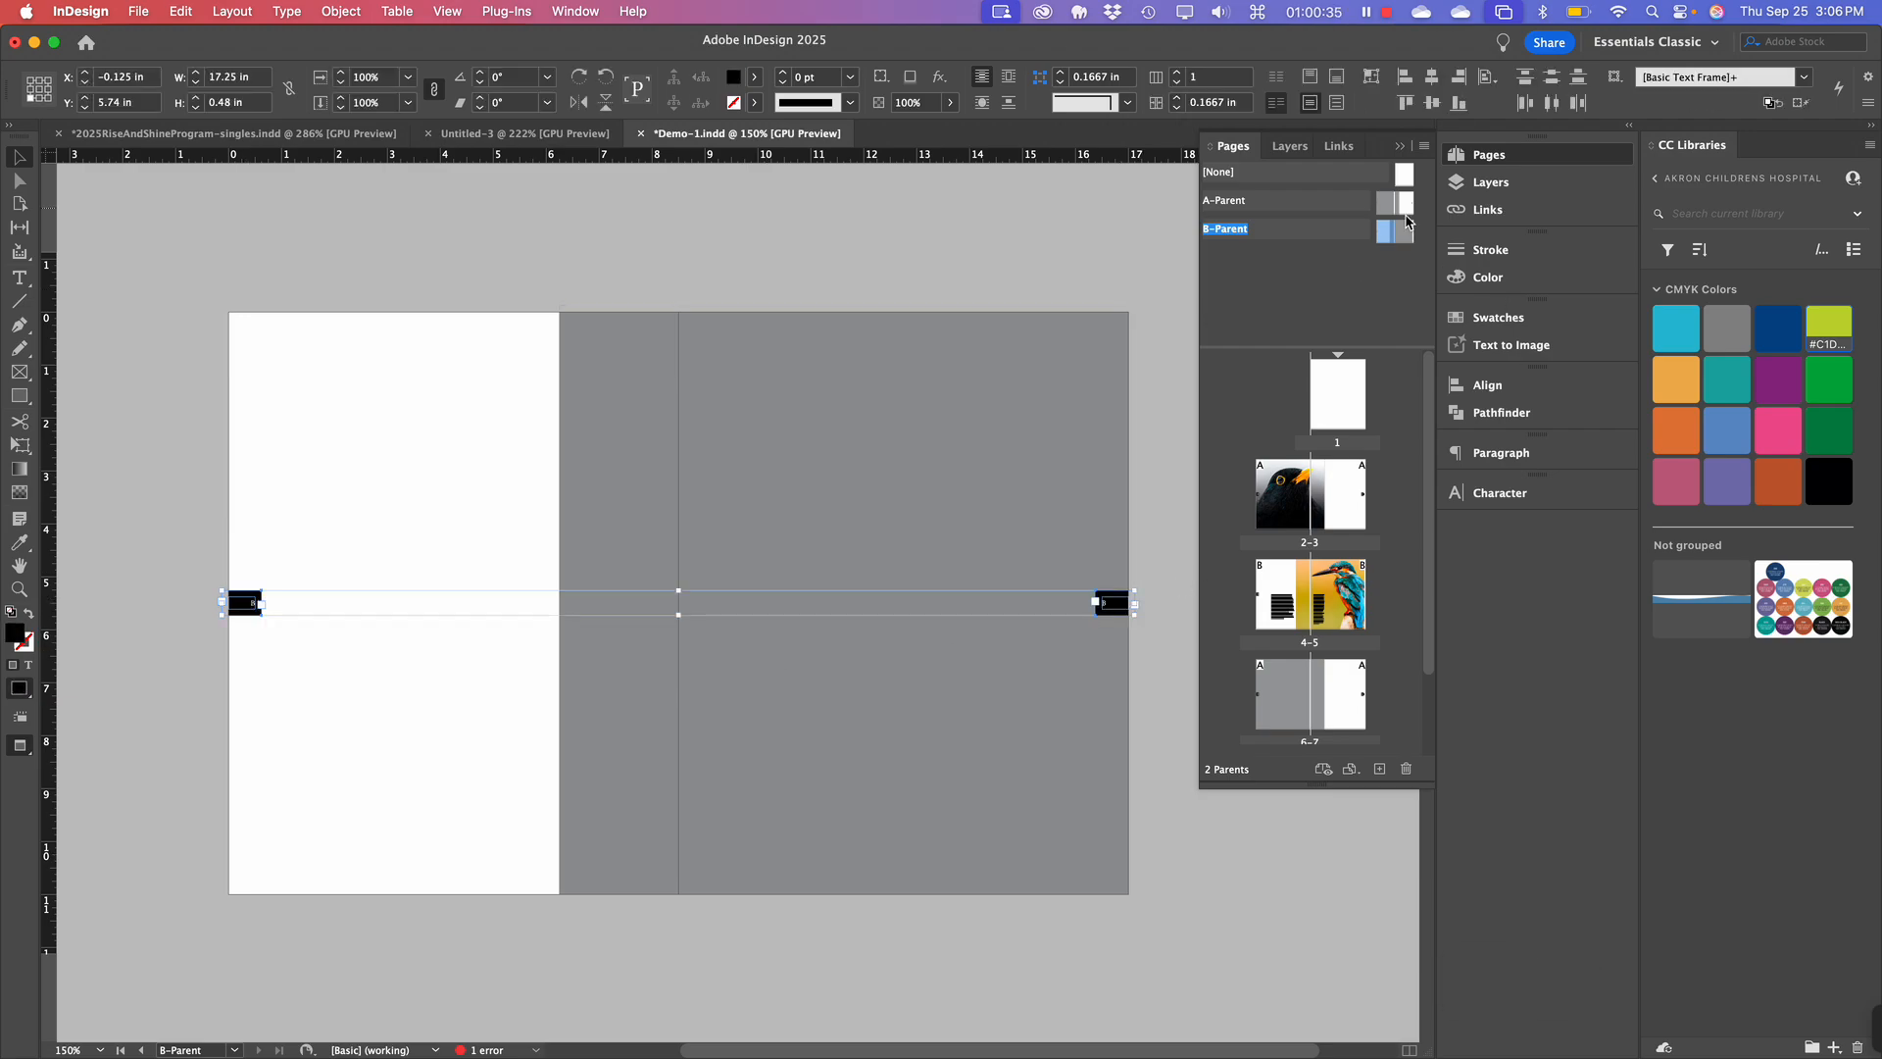
pyautogui.click(1507, 184)
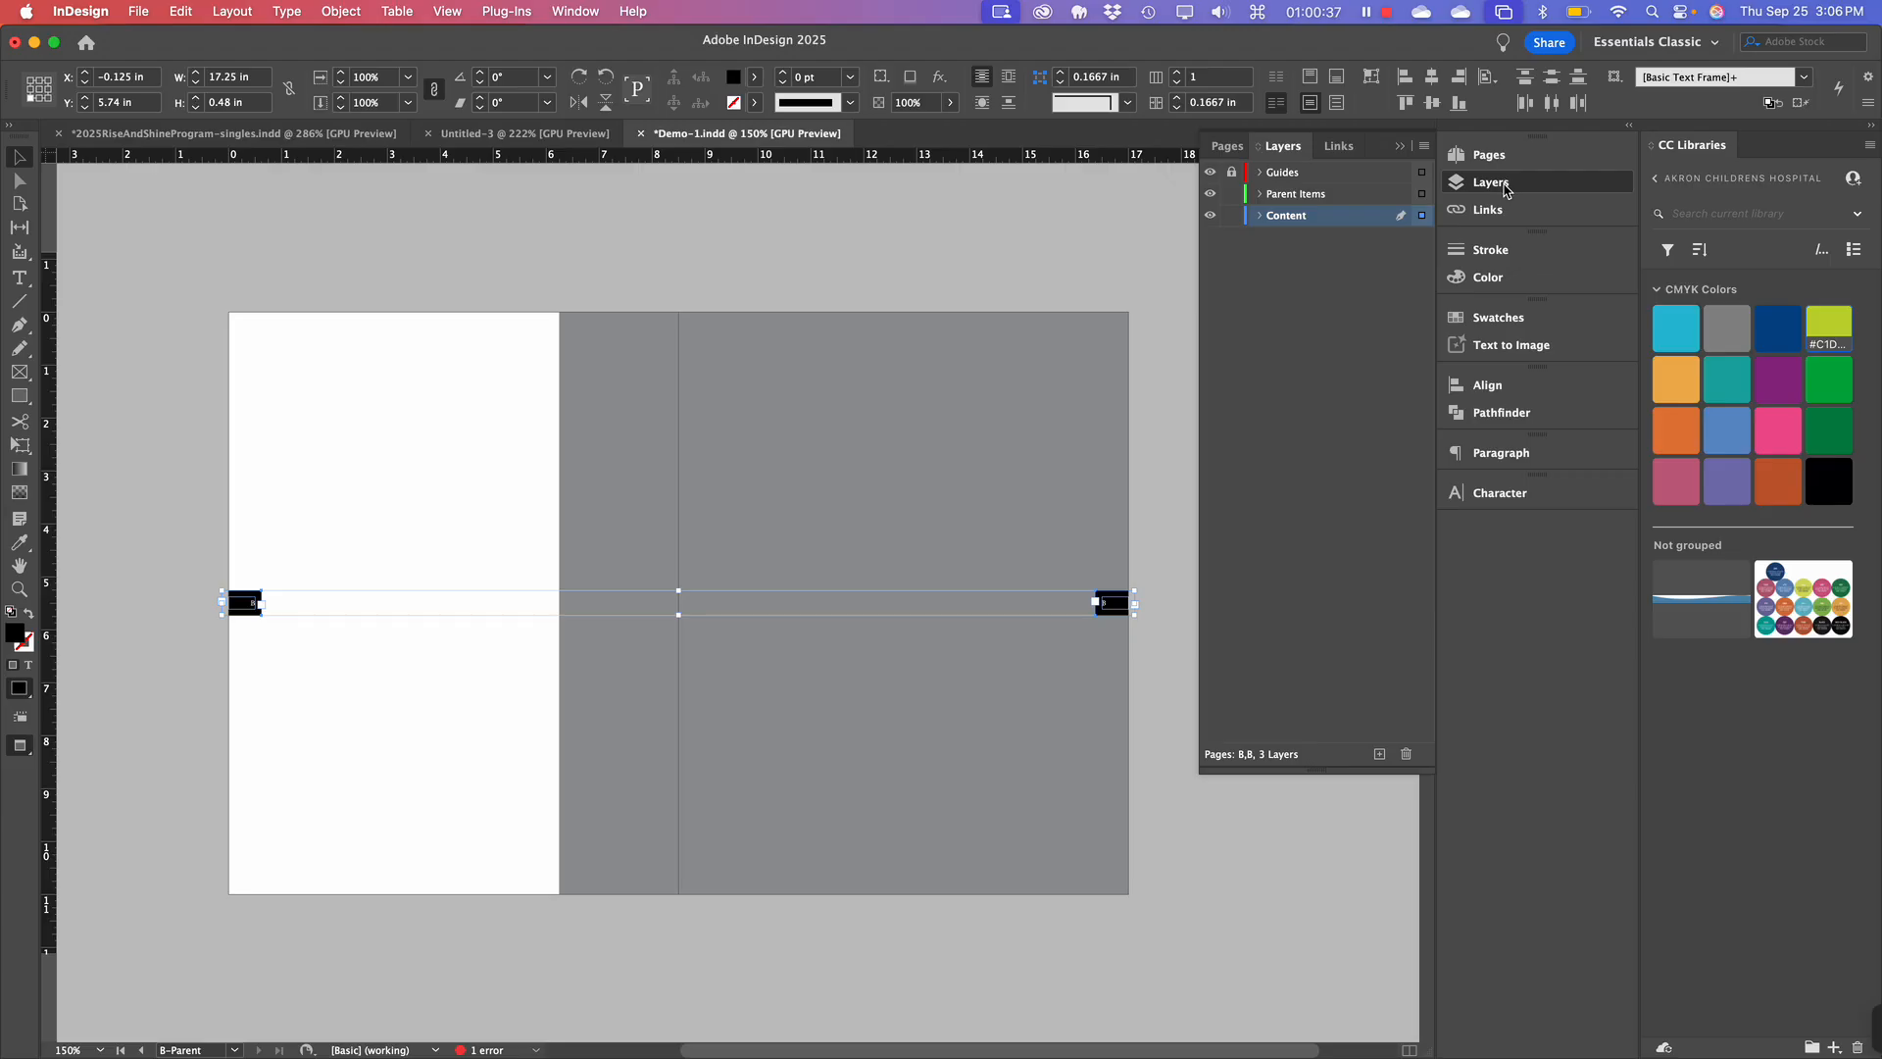
pyautogui.press('super+x')
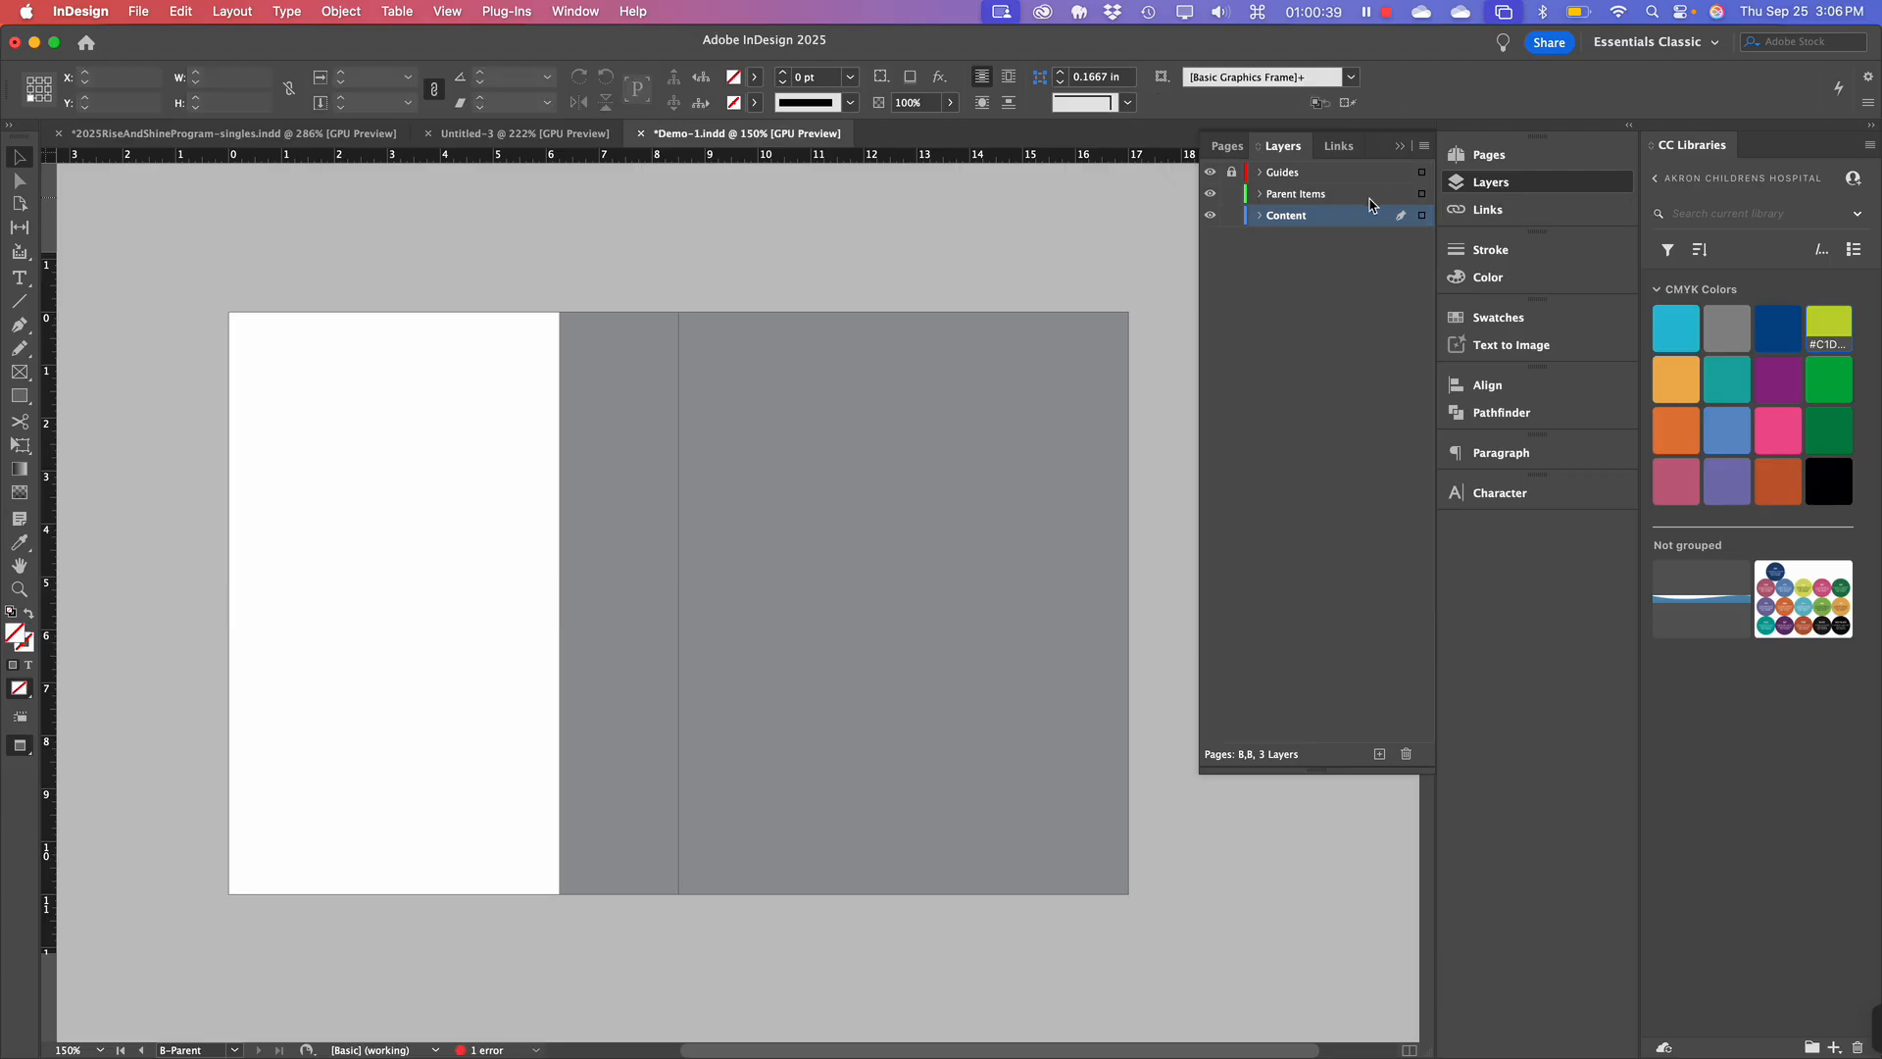
# Paste the tabs in place on the Parent Items layer and lock that layer.
pyautogui.click(1340, 198)
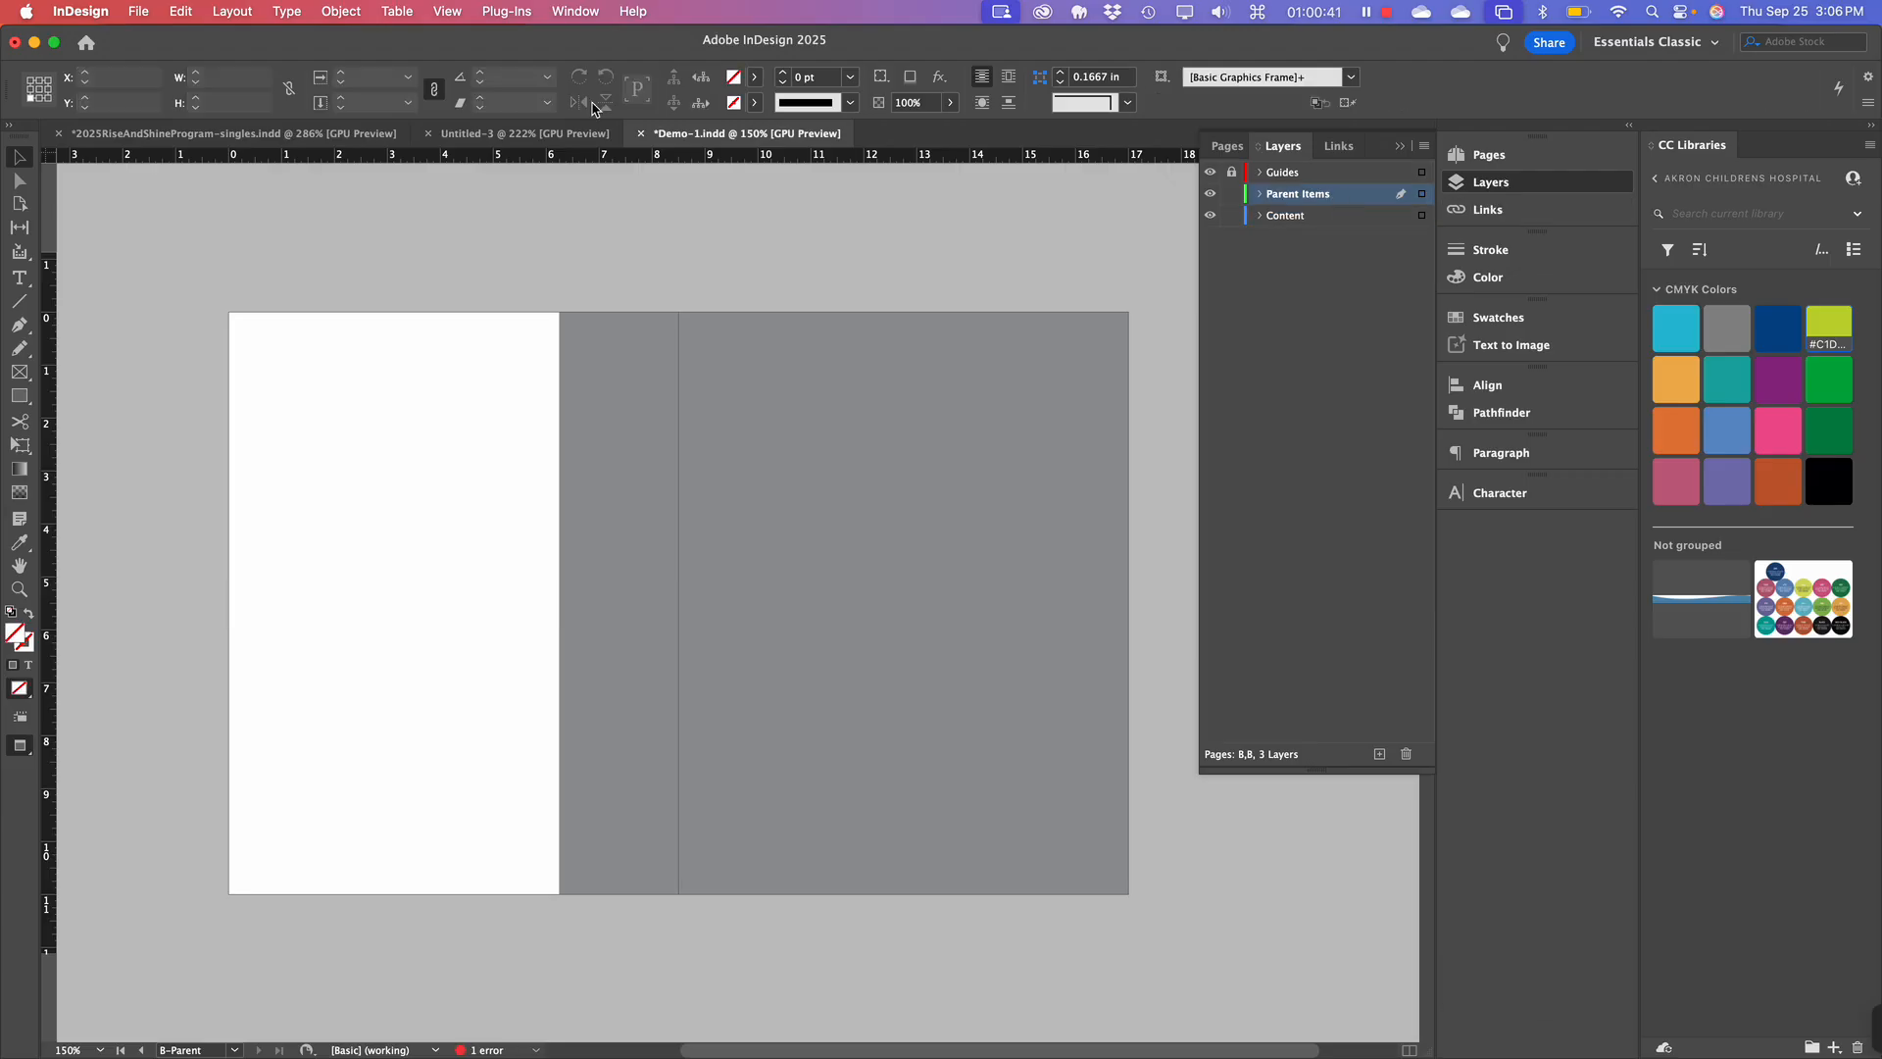
pyautogui.click(209, 13)
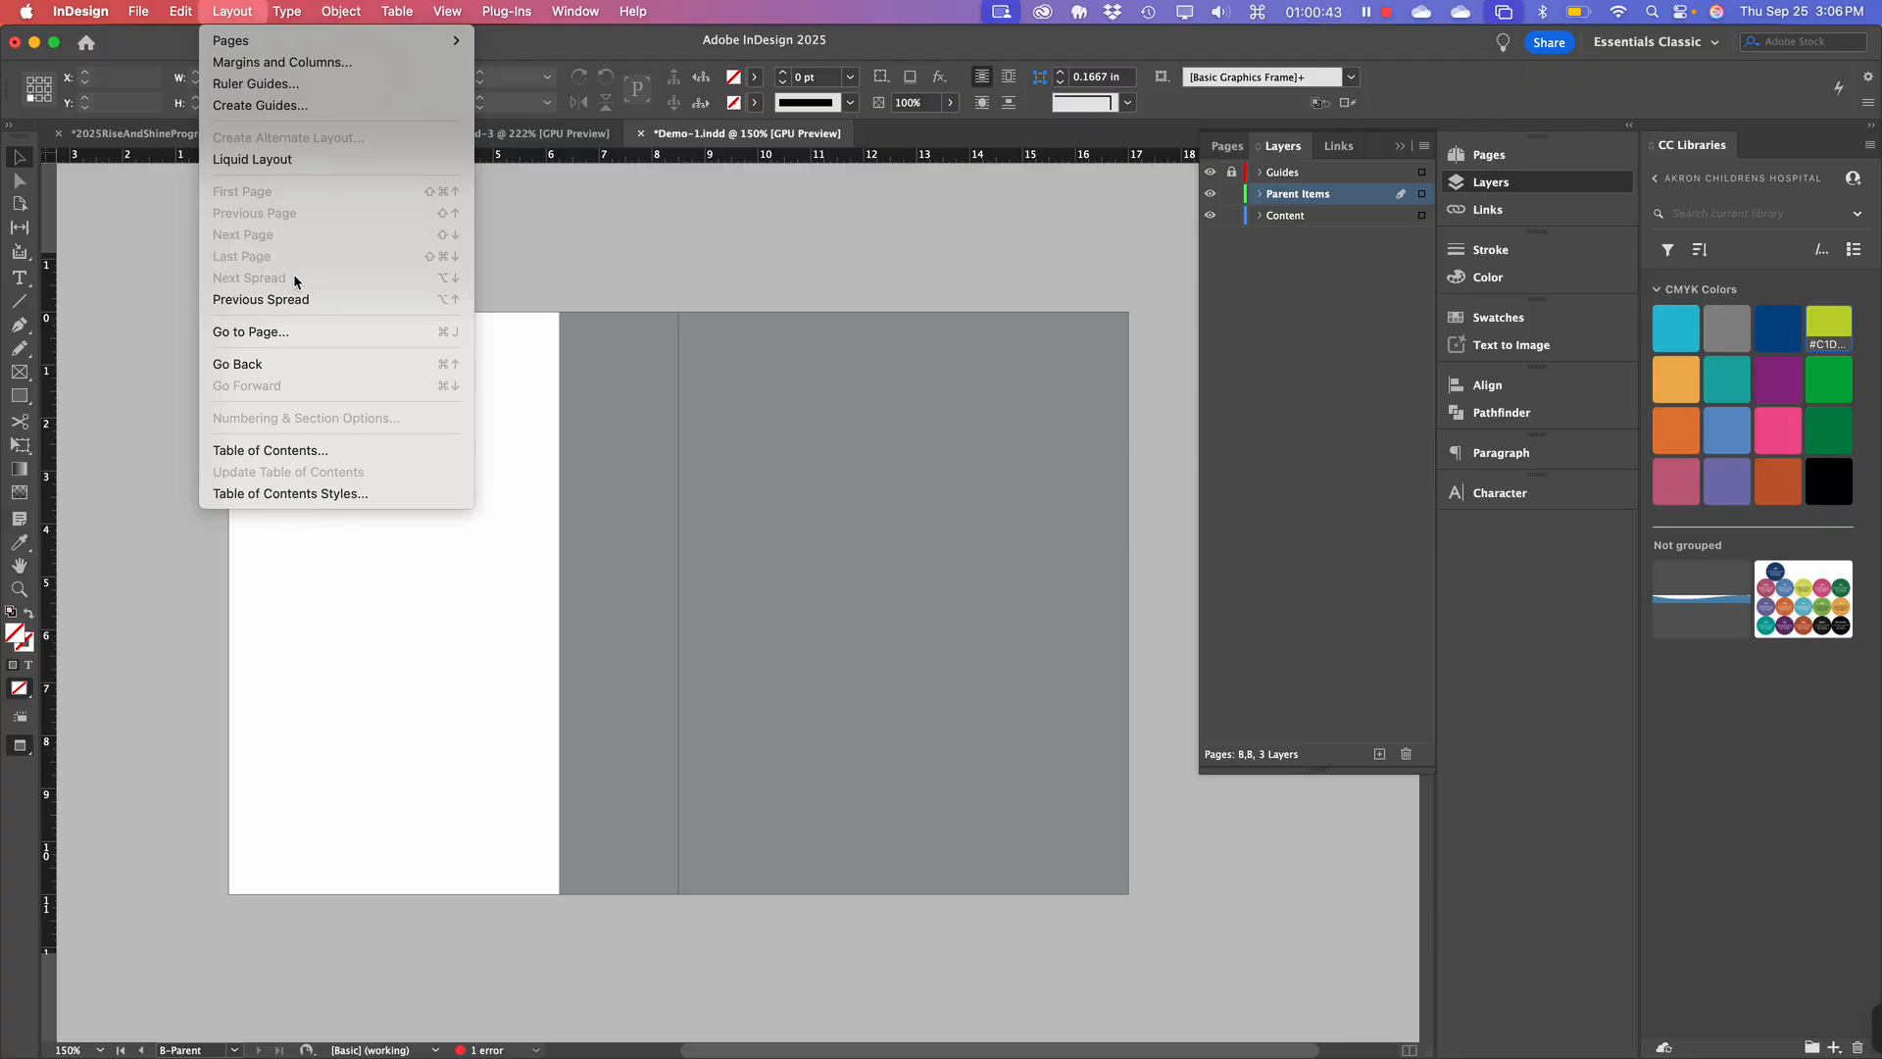
pyautogui.moveTo(180, 7)
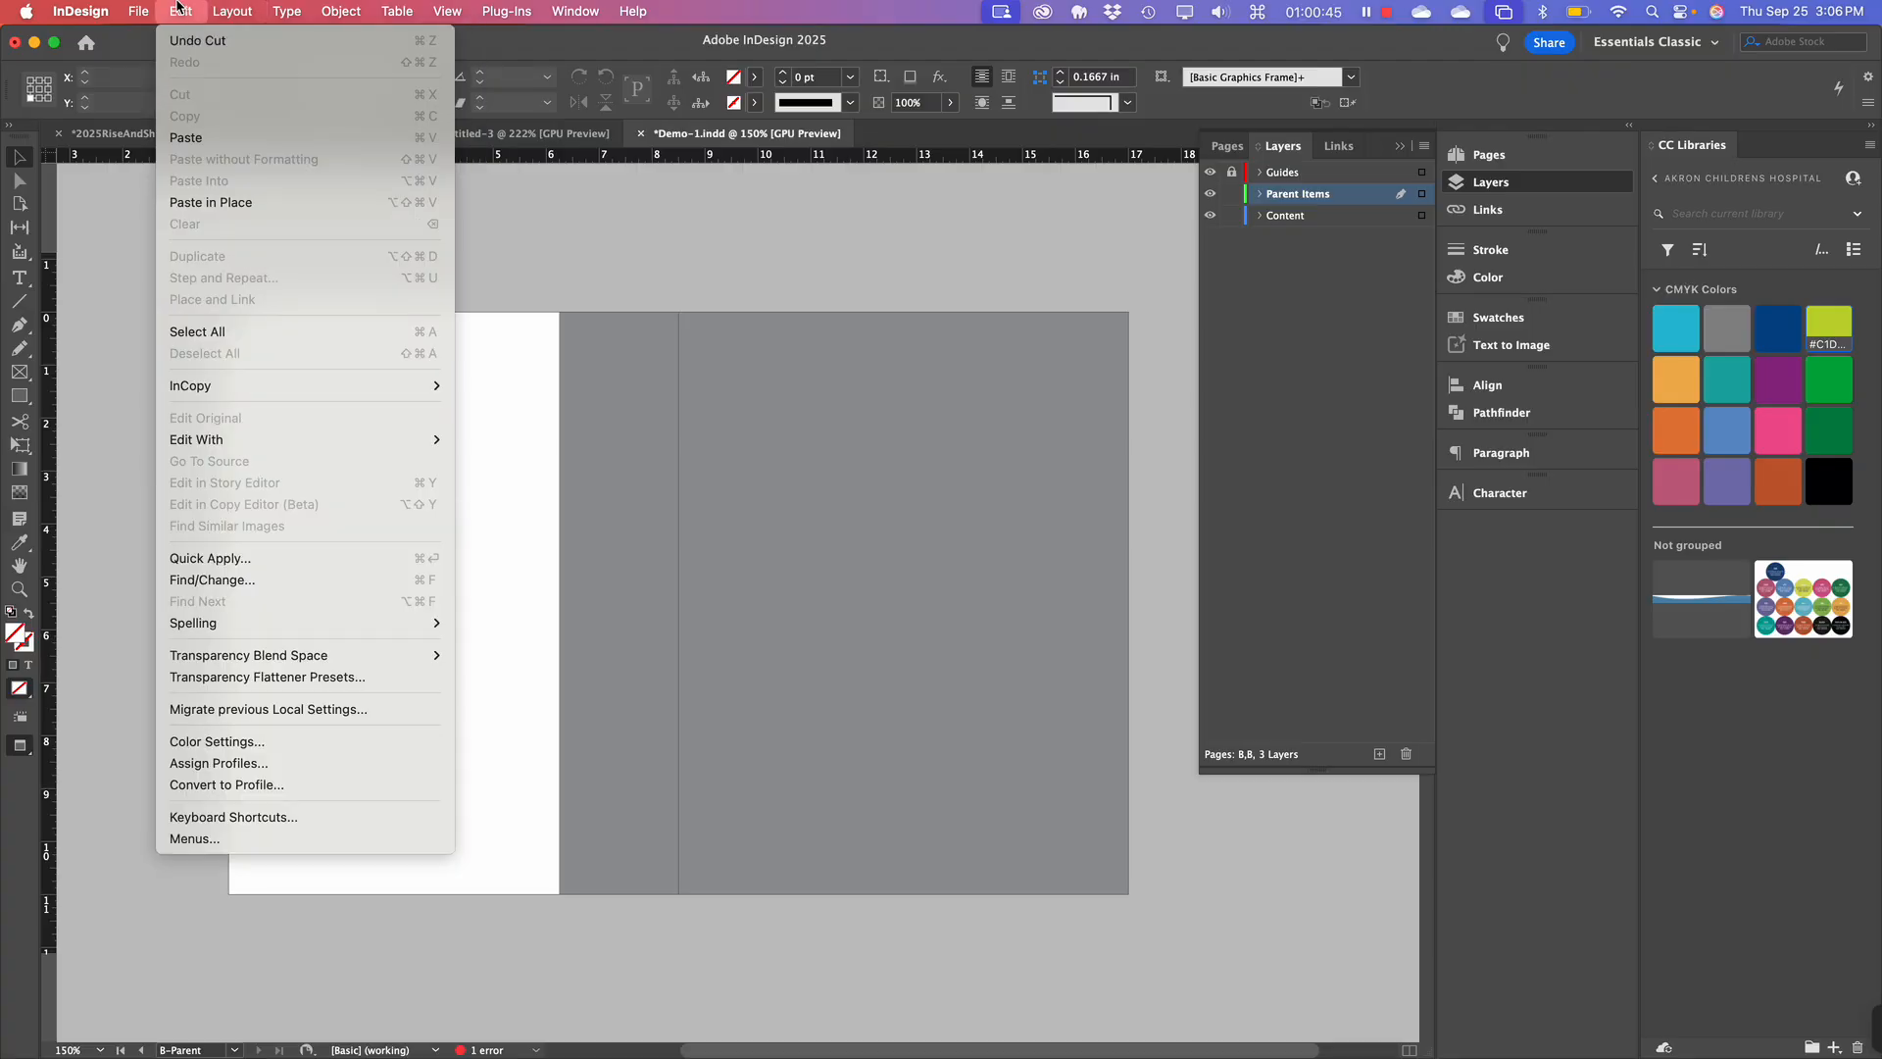
pyautogui.click(295, 202)
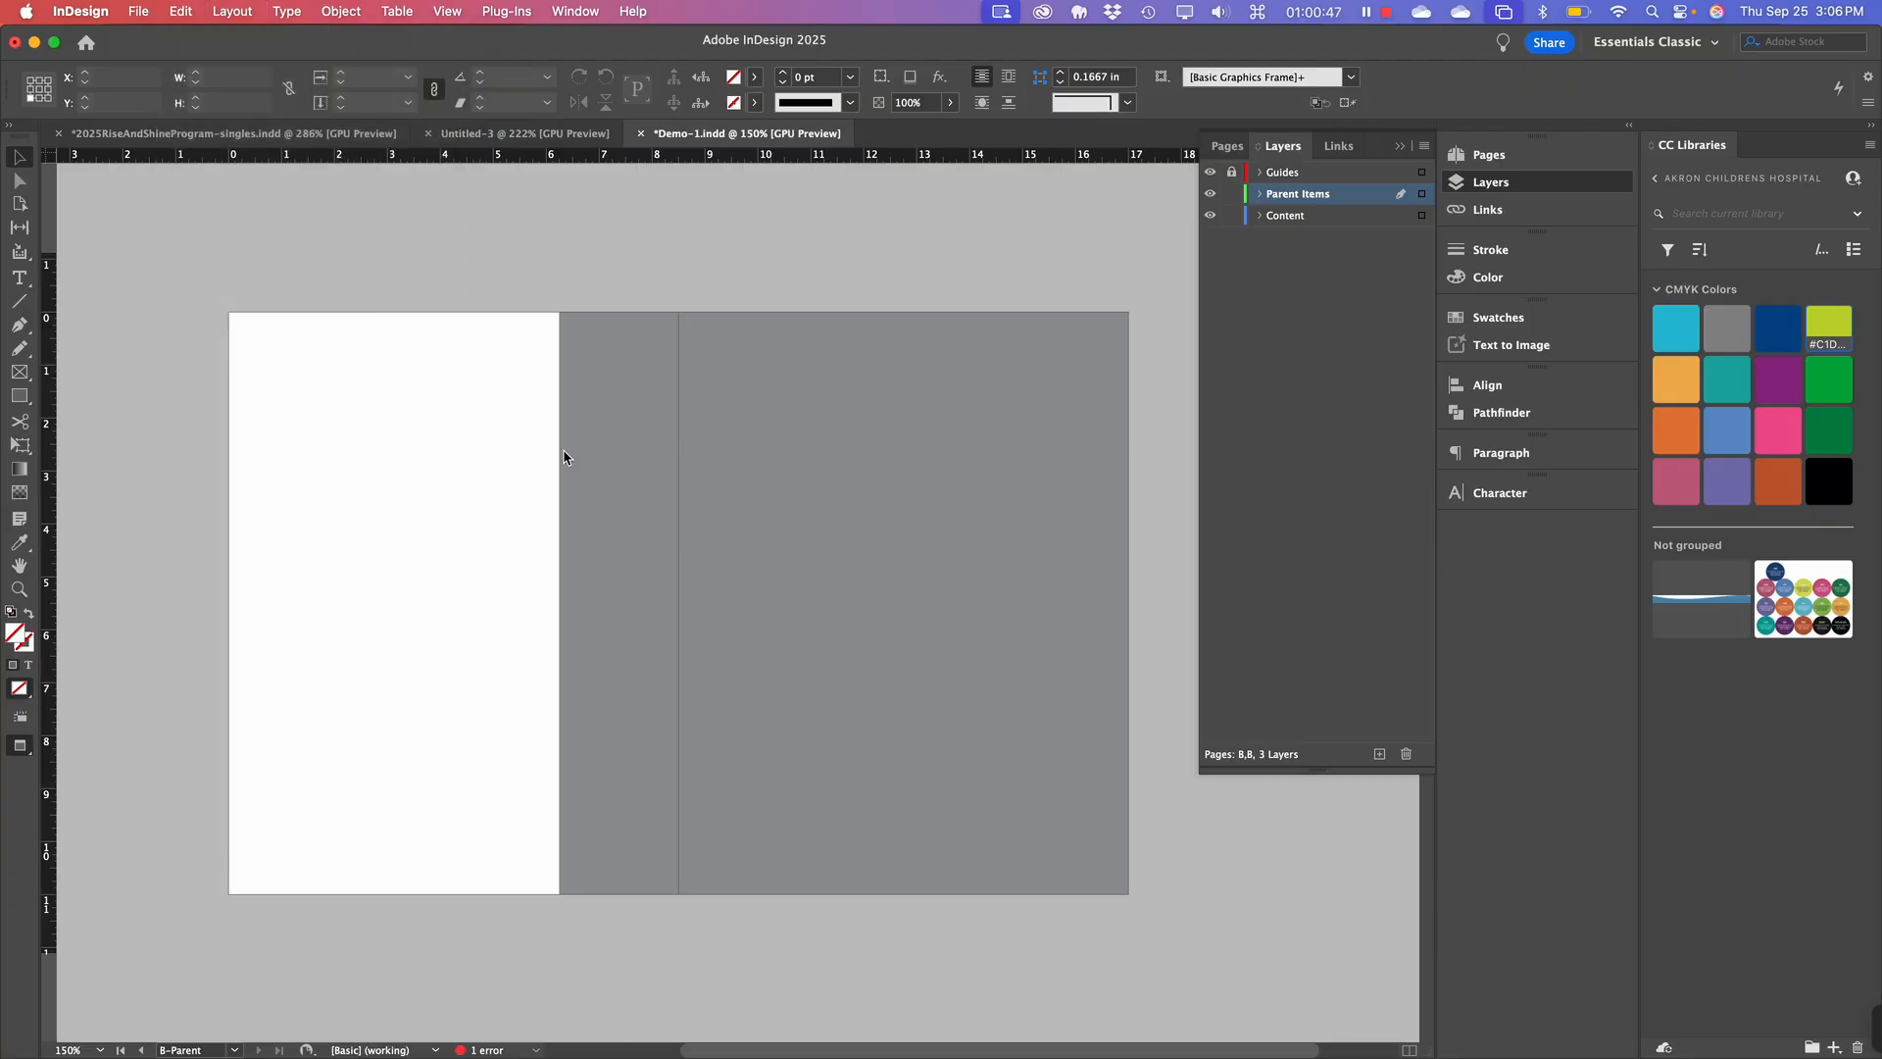
pyautogui.click(1232, 194)
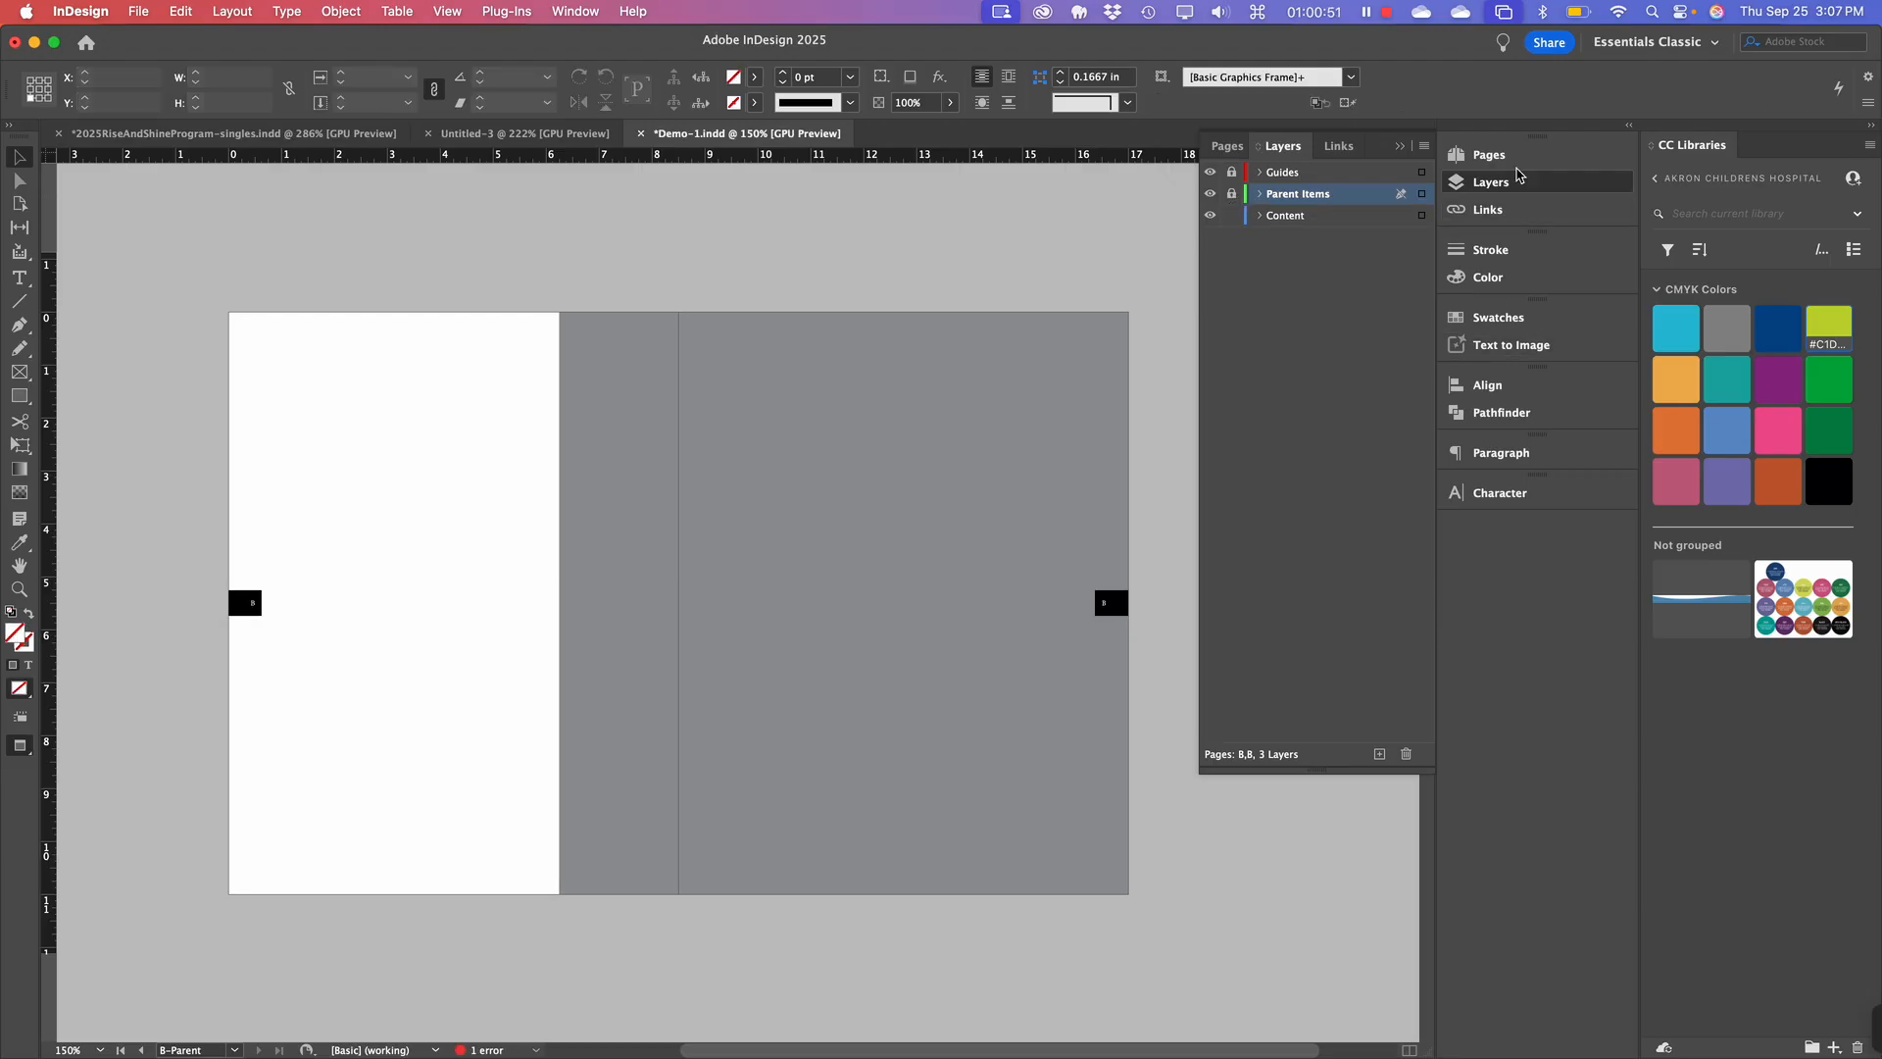
pyautogui.click(1489, 155)
# Open spread 4-5, then scroll through spreads 2-3 and 6-7 checking their page-number tabs.
pyautogui.doubleClick(1335, 585)
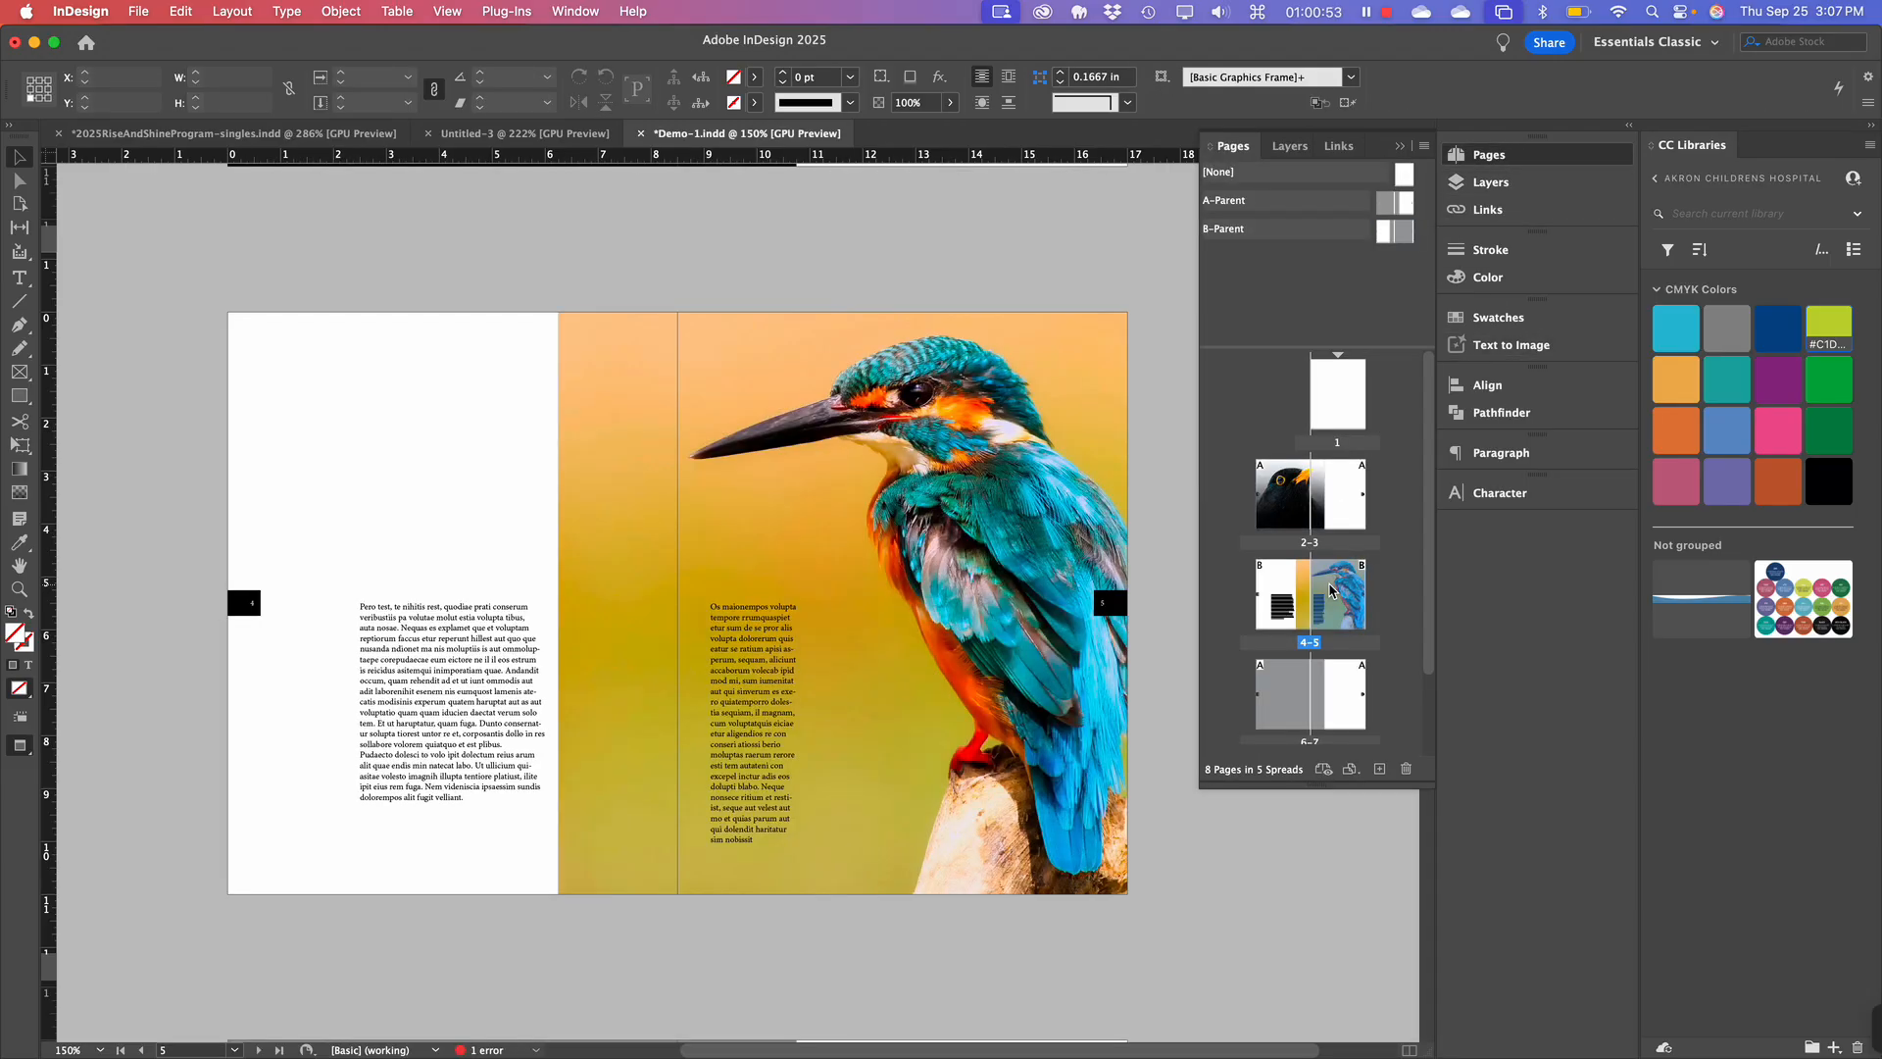
pyautogui.click(846, 603)
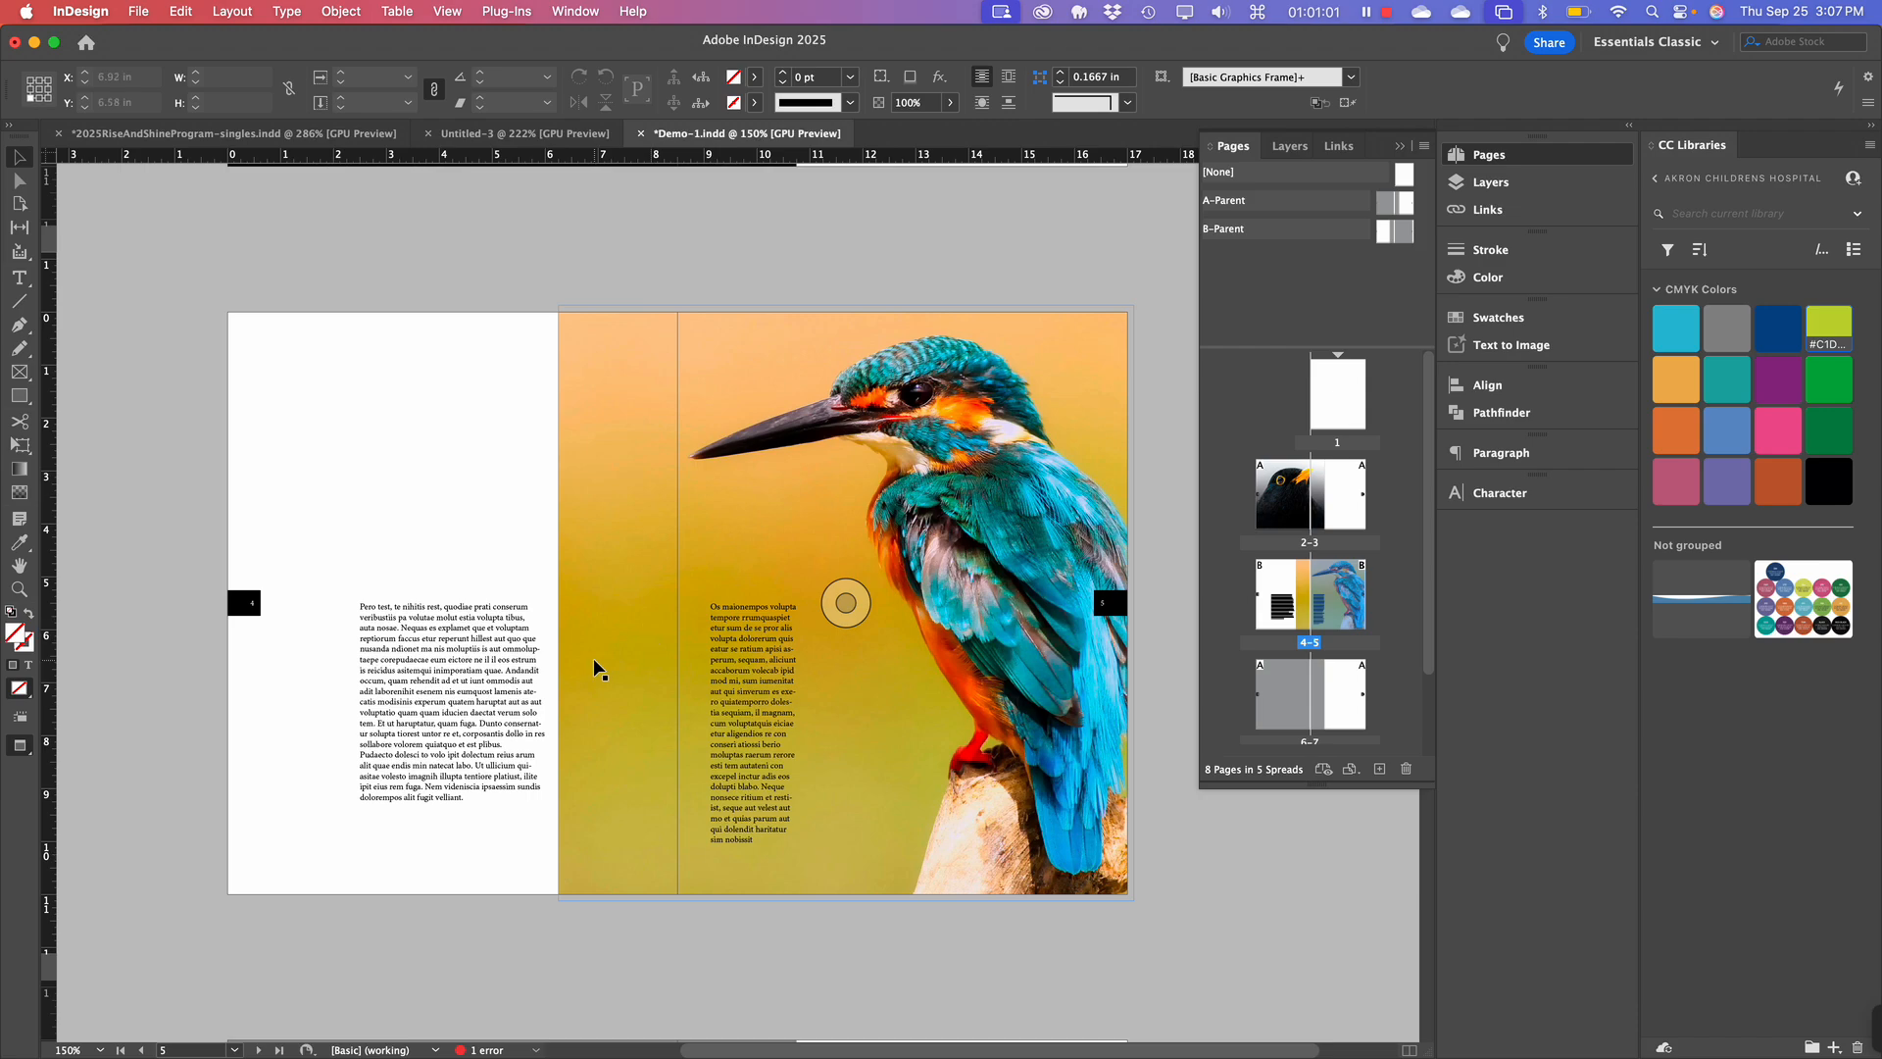
pyautogui.scroll(-3, 593, 656)
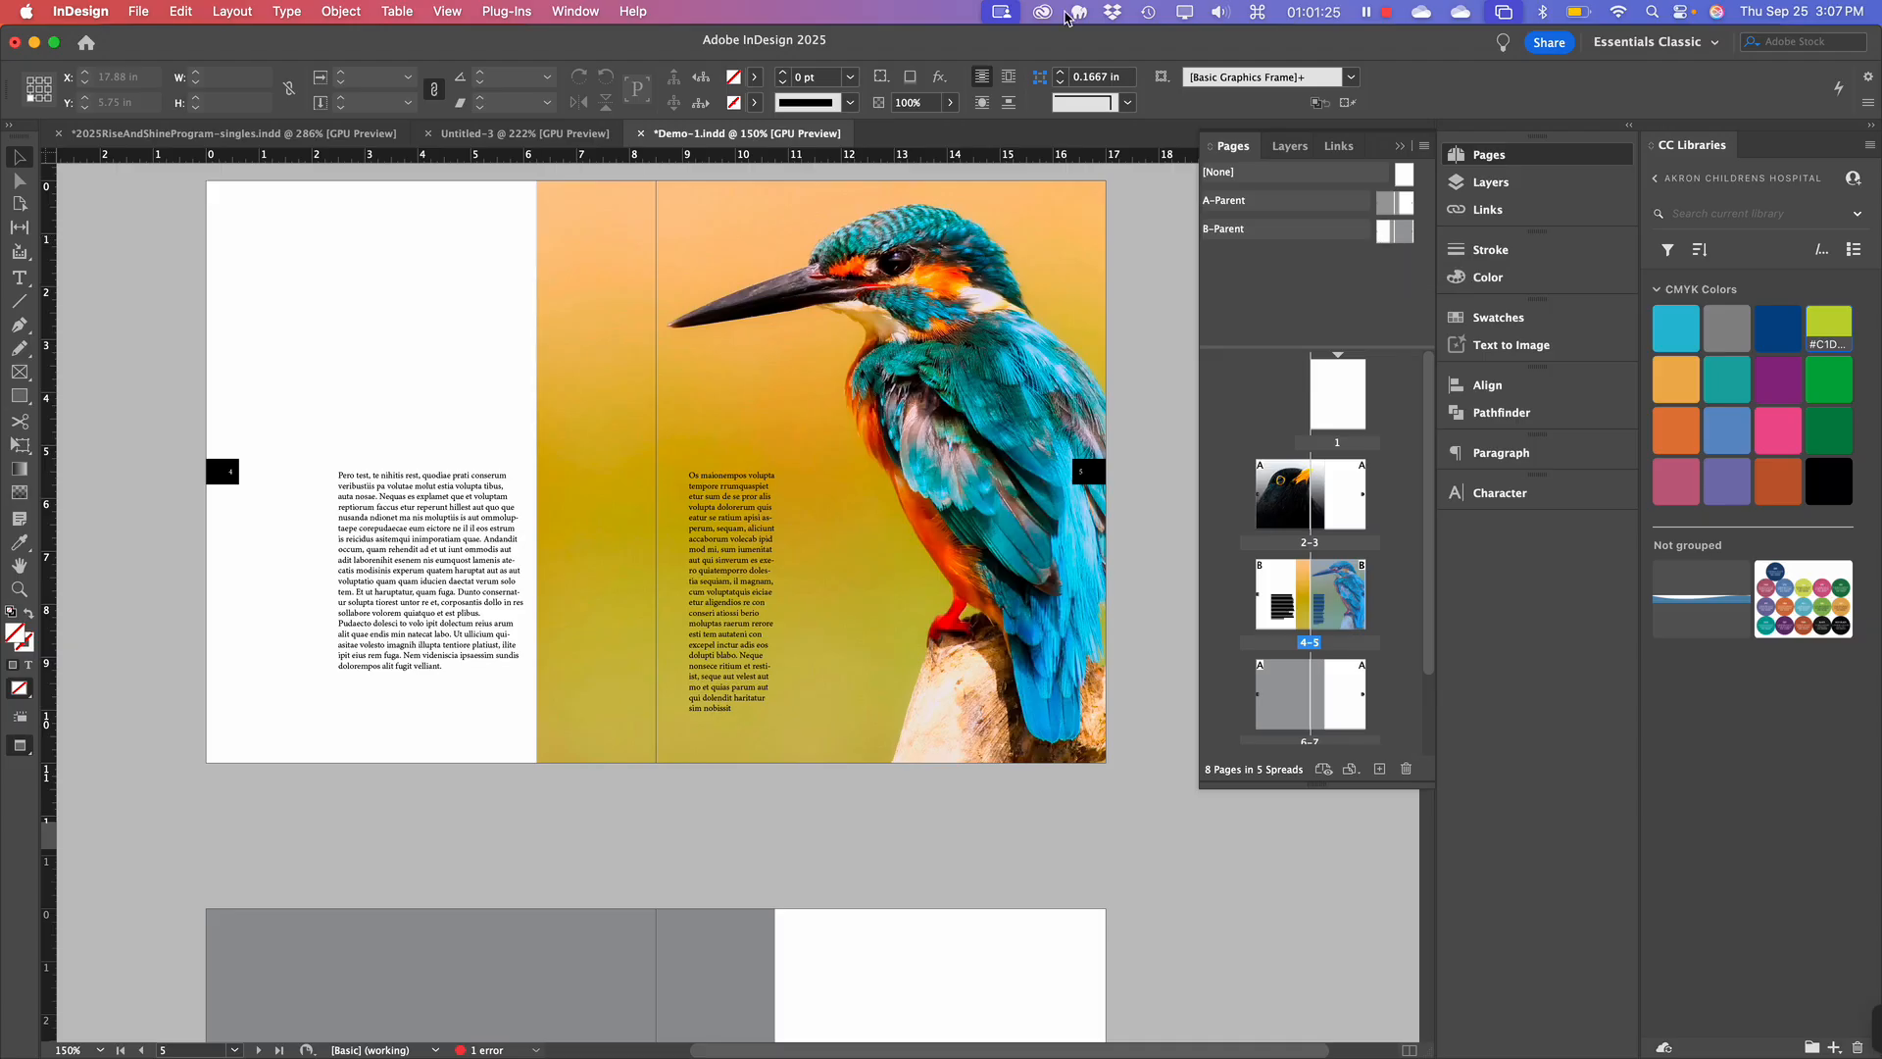
pyautogui.scroll(4, 774, 439)
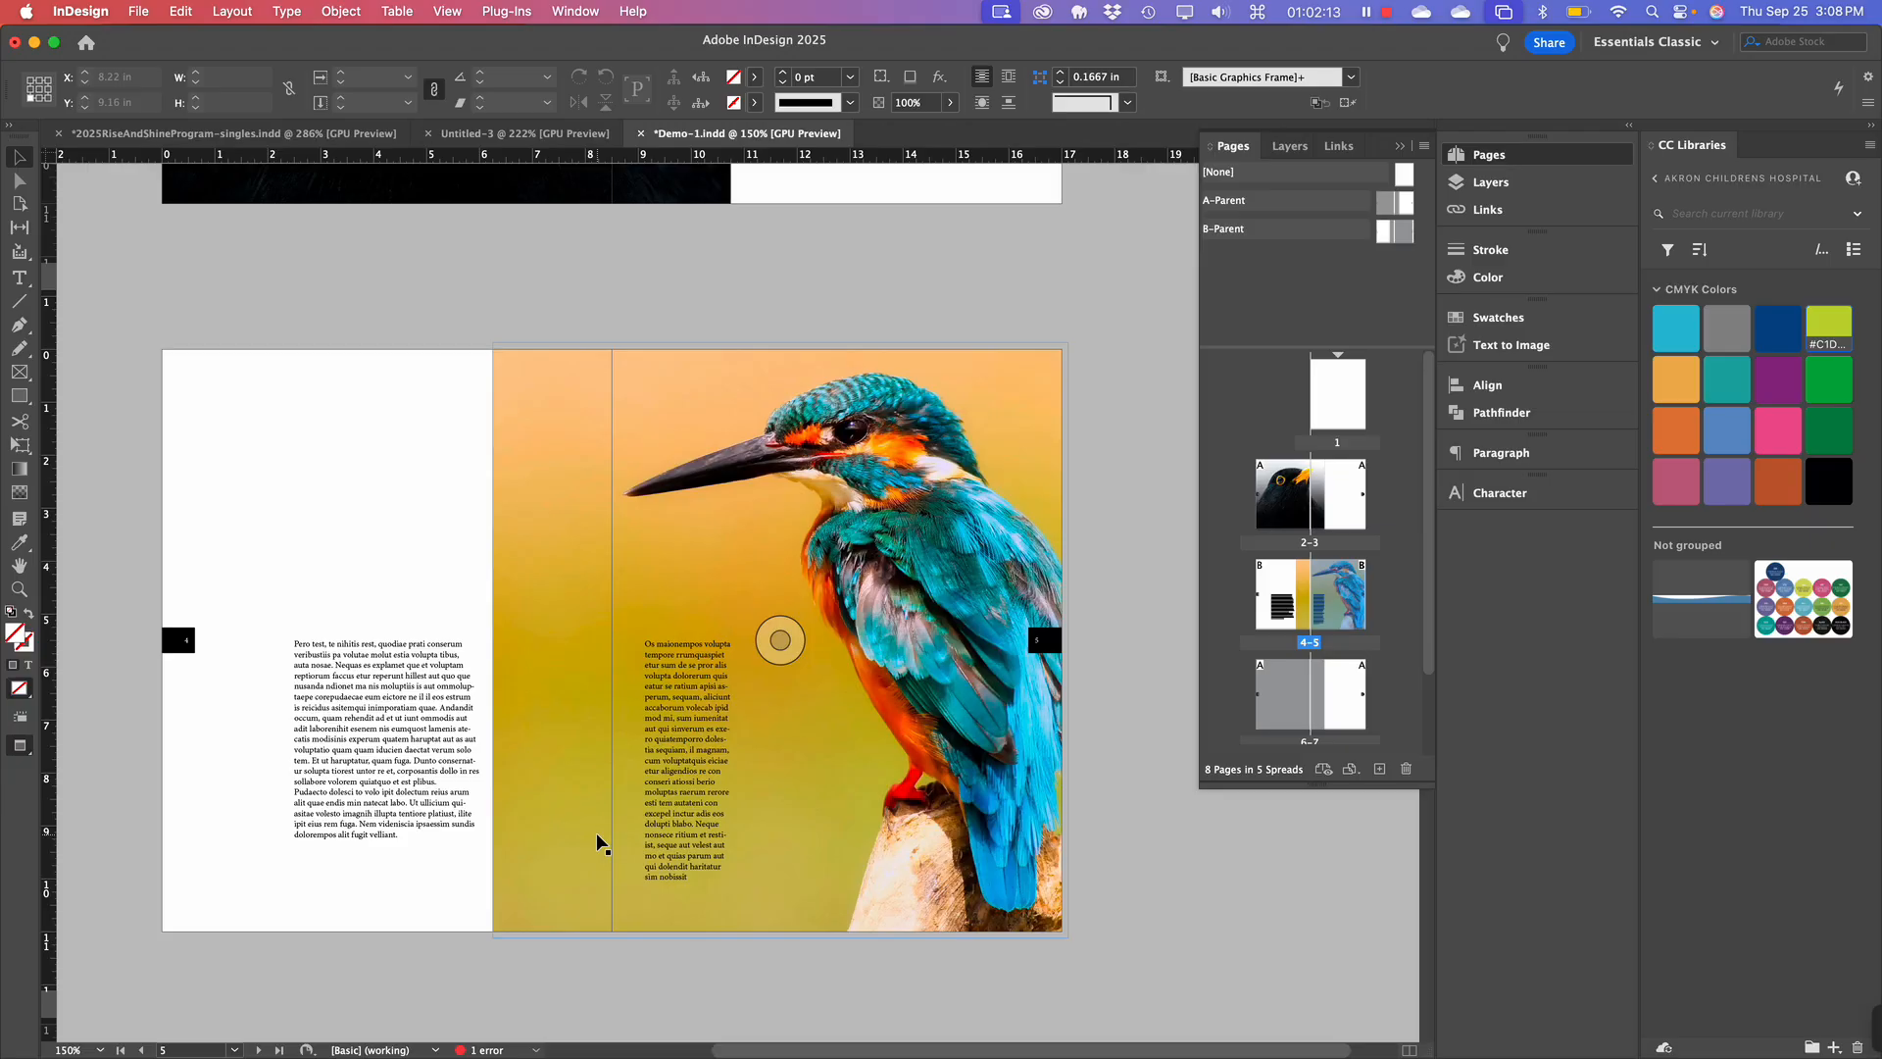
pyautogui.scroll(-3, 596, 832)
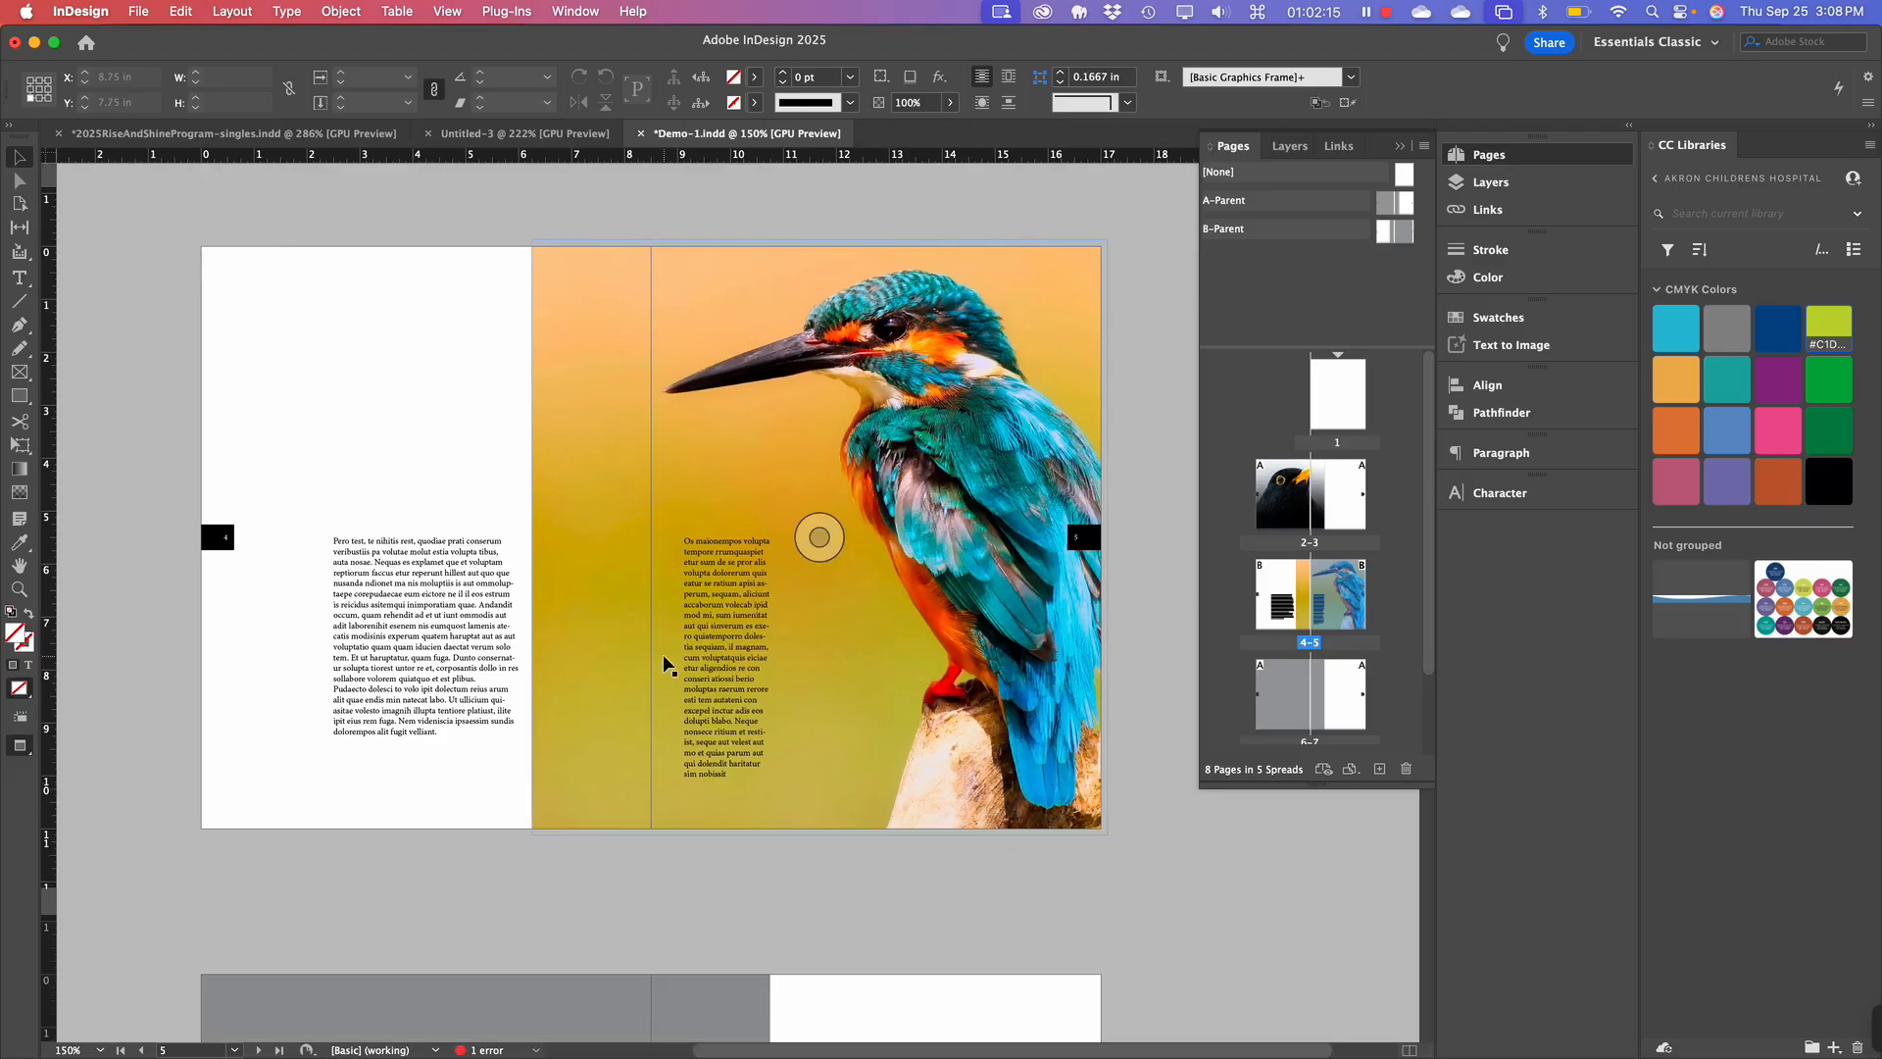
pyautogui.scroll(1, 663, 654)
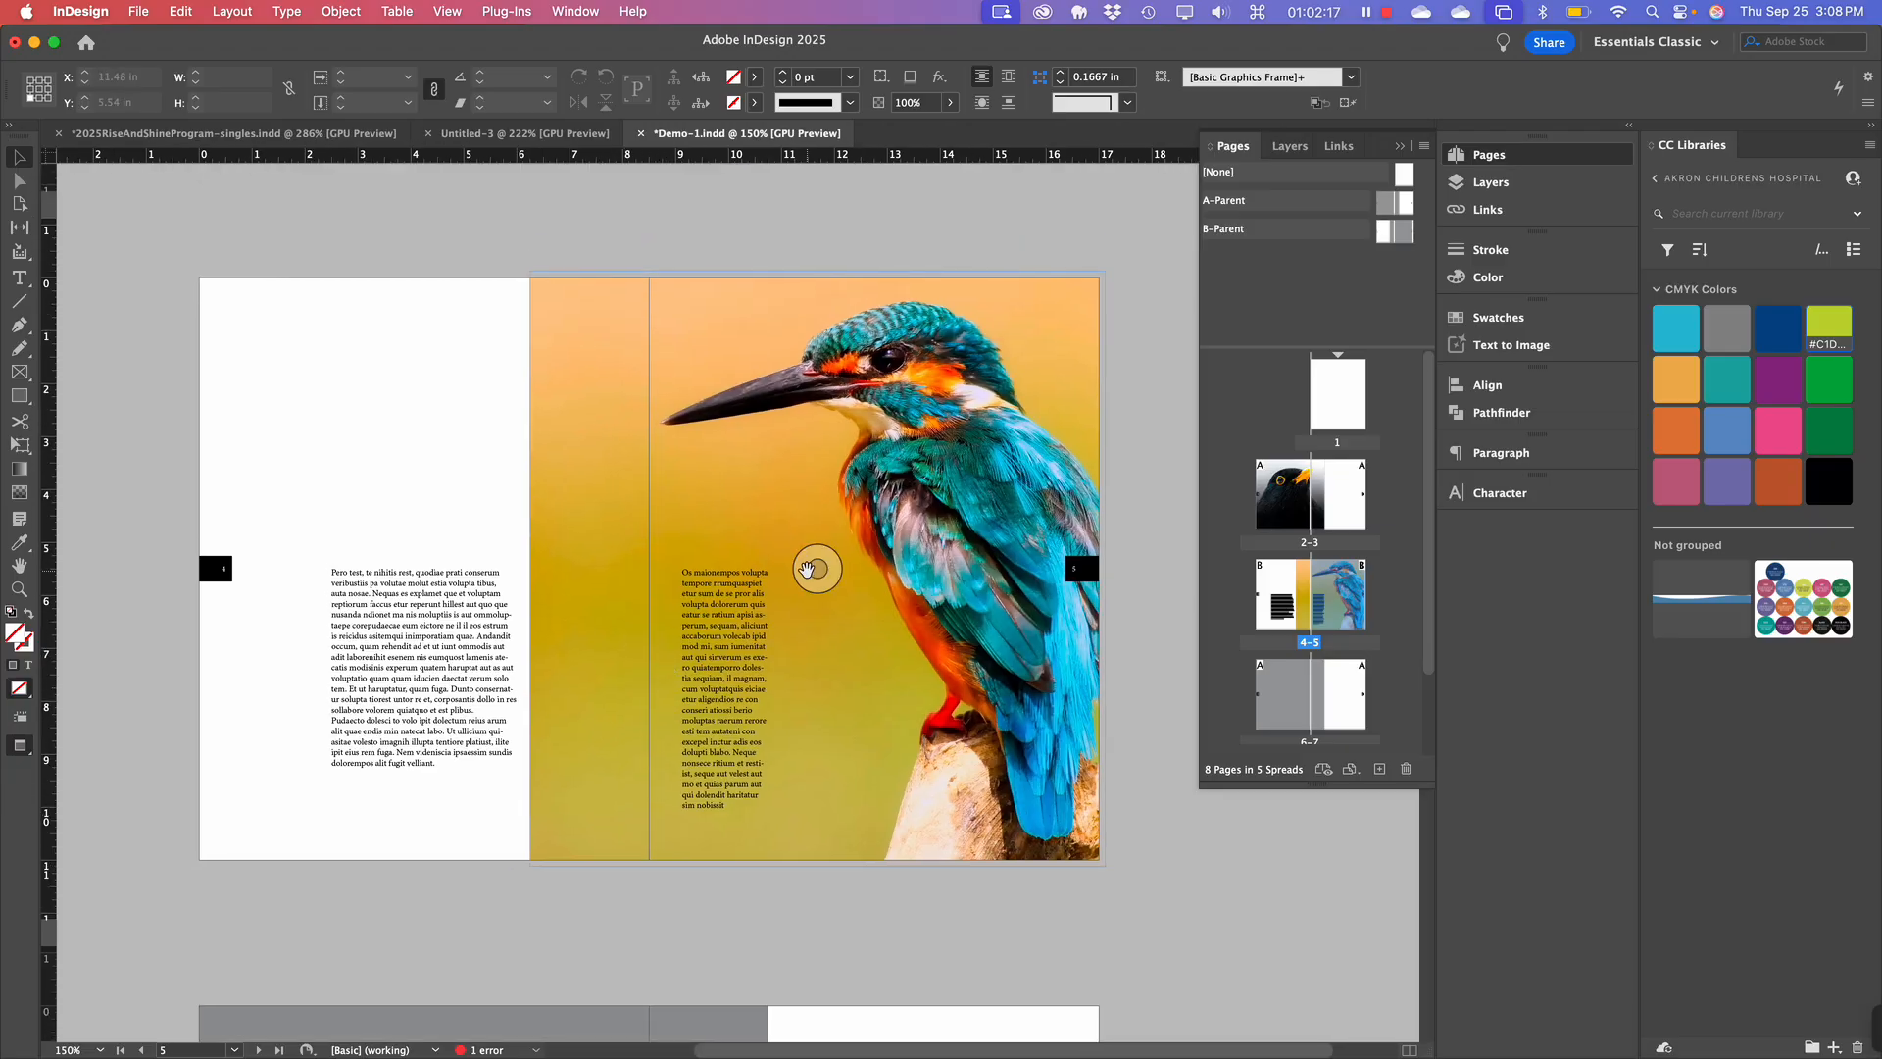
pyautogui.scroll(-3, 805, 569)
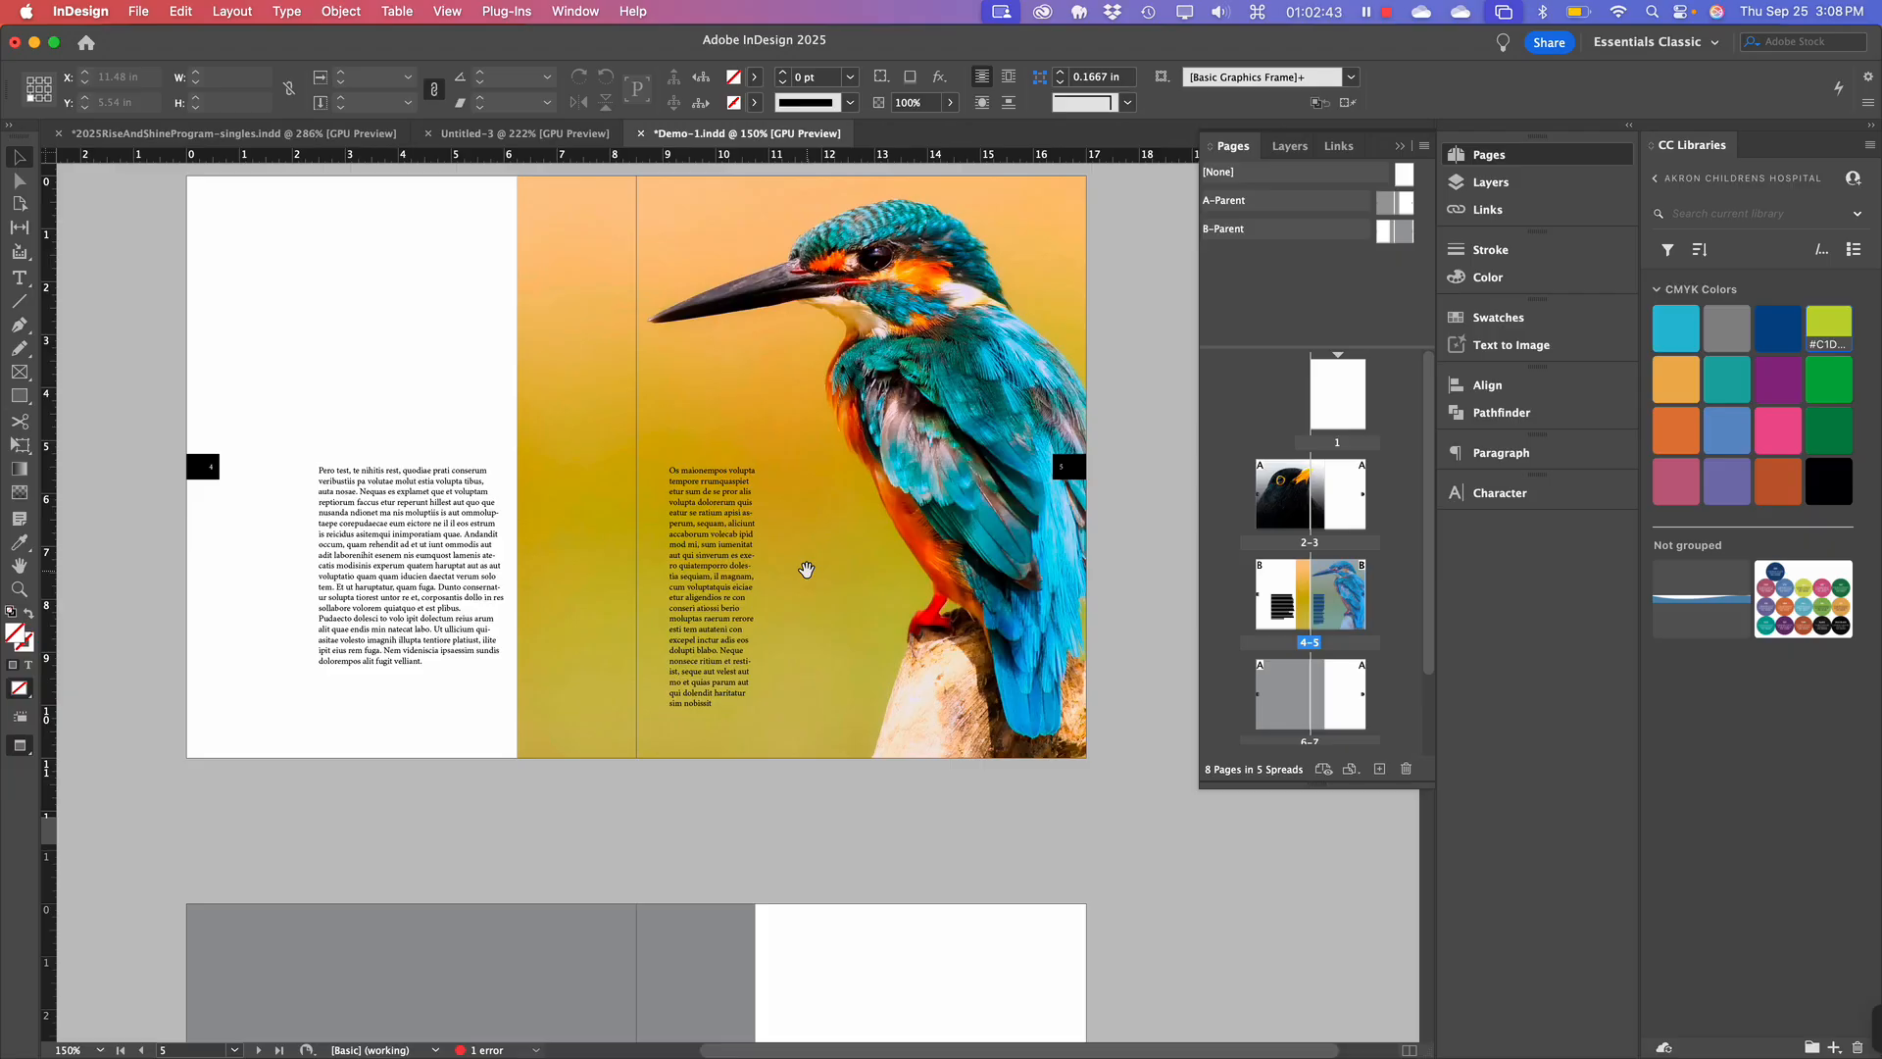
pyautogui.scroll(-1, 806, 569)
pyautogui.scroll(5, 714, 614)
pyautogui.hscroll(1, 713, 613)
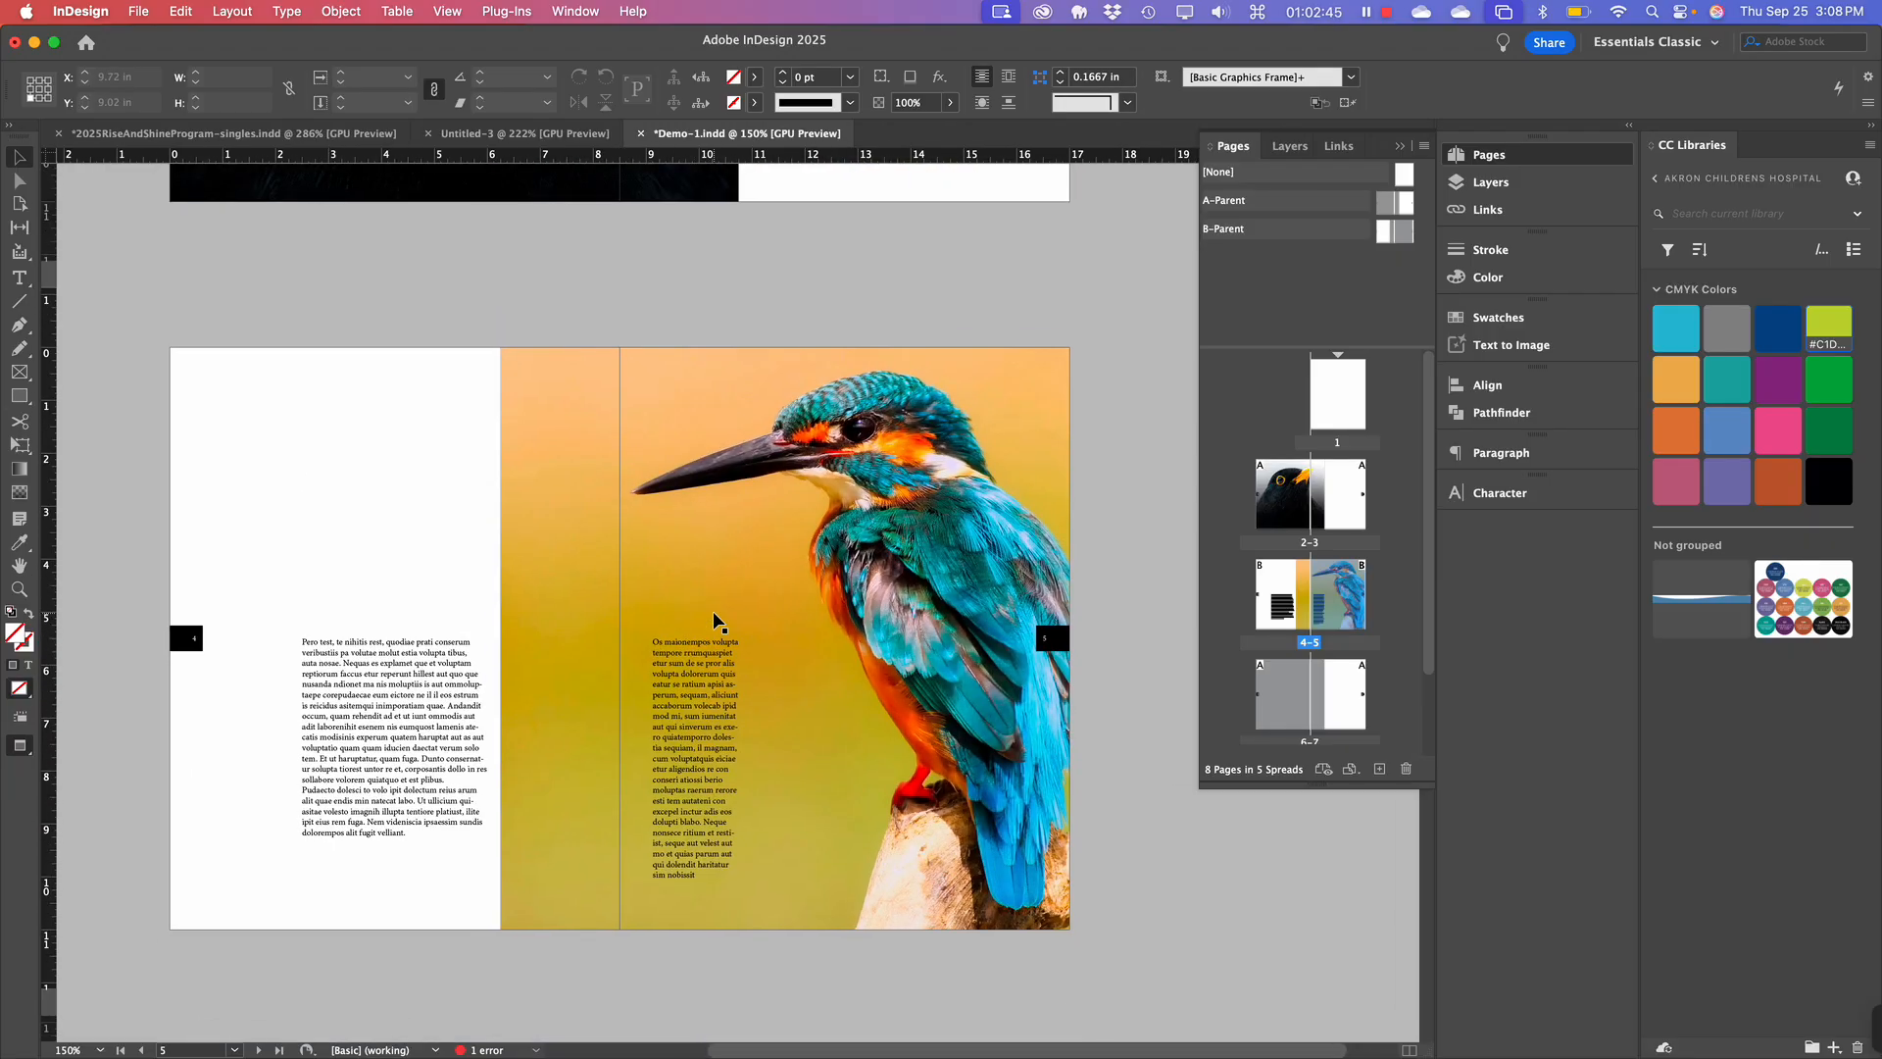
pyautogui.scroll(5, 714, 614)
pyautogui.scroll(-2, 713, 614)
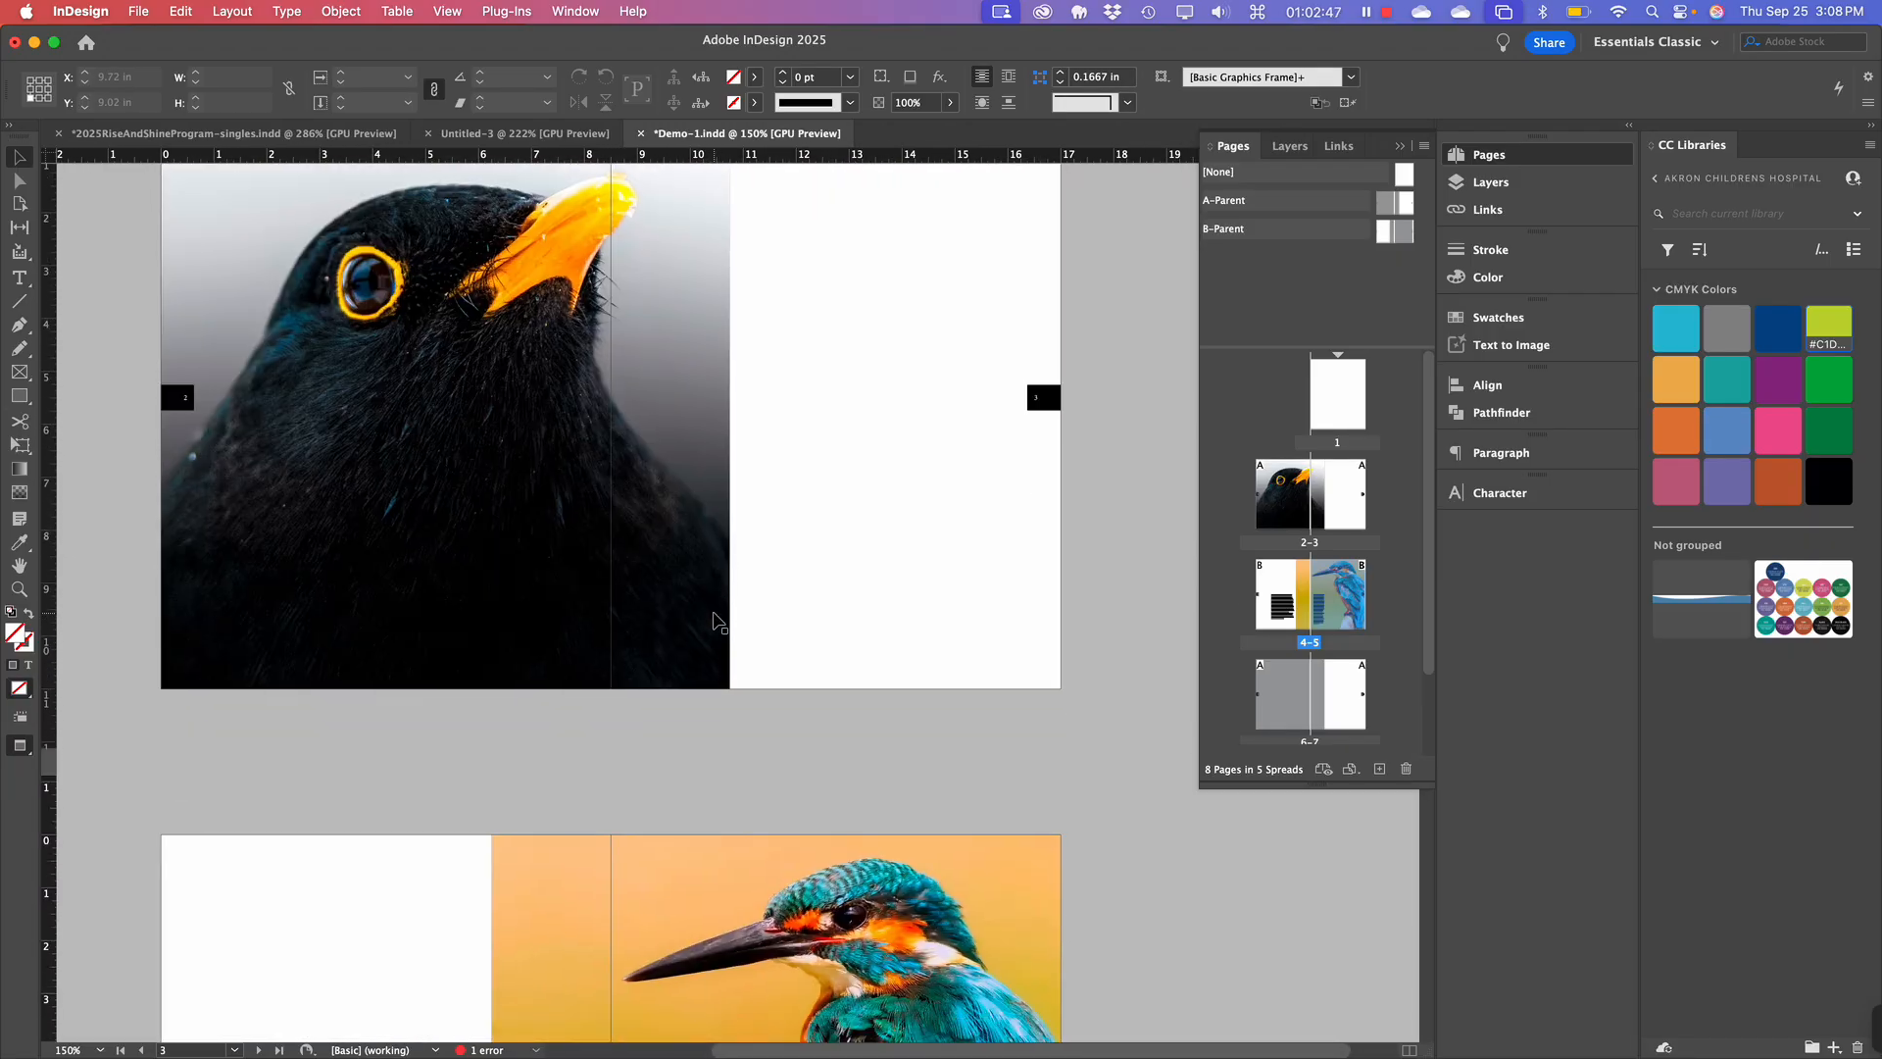
pyautogui.scroll(-8, 714, 613)
pyautogui.hscroll(-1, 714, 613)
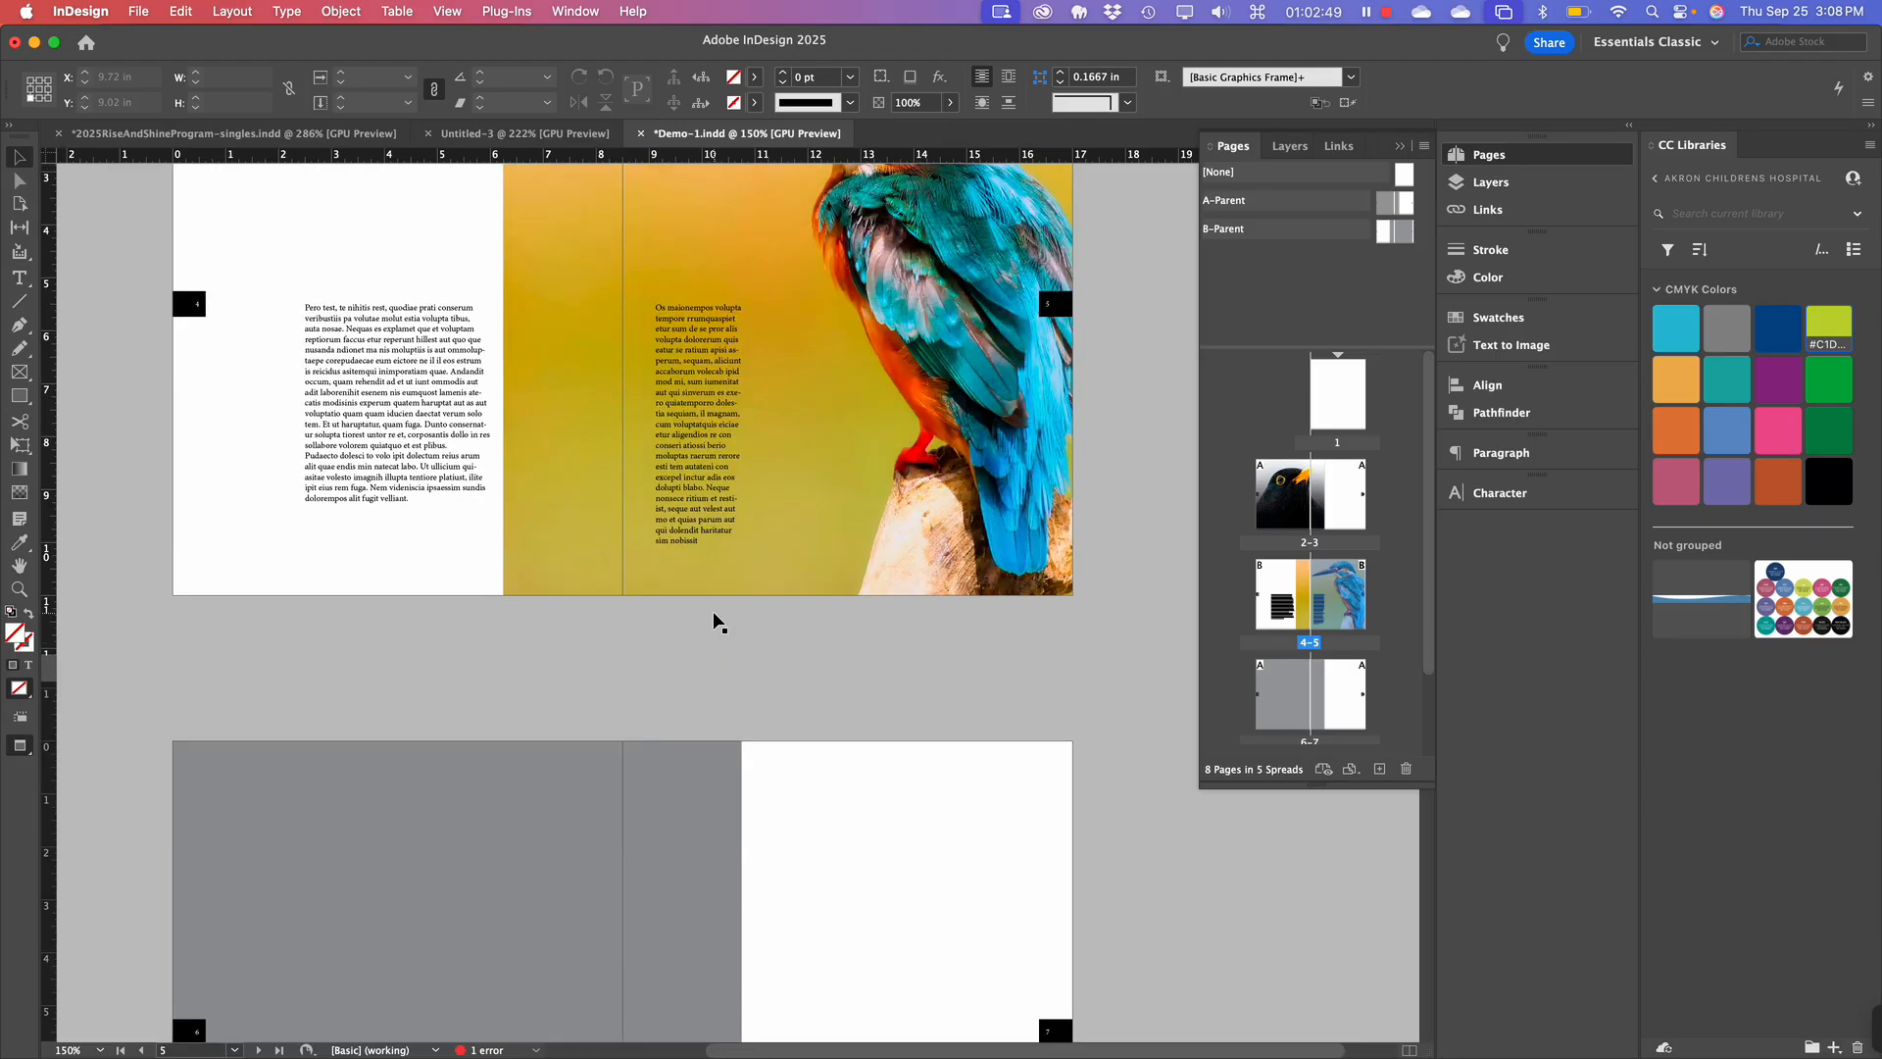
pyautogui.scroll(-5, 714, 616)
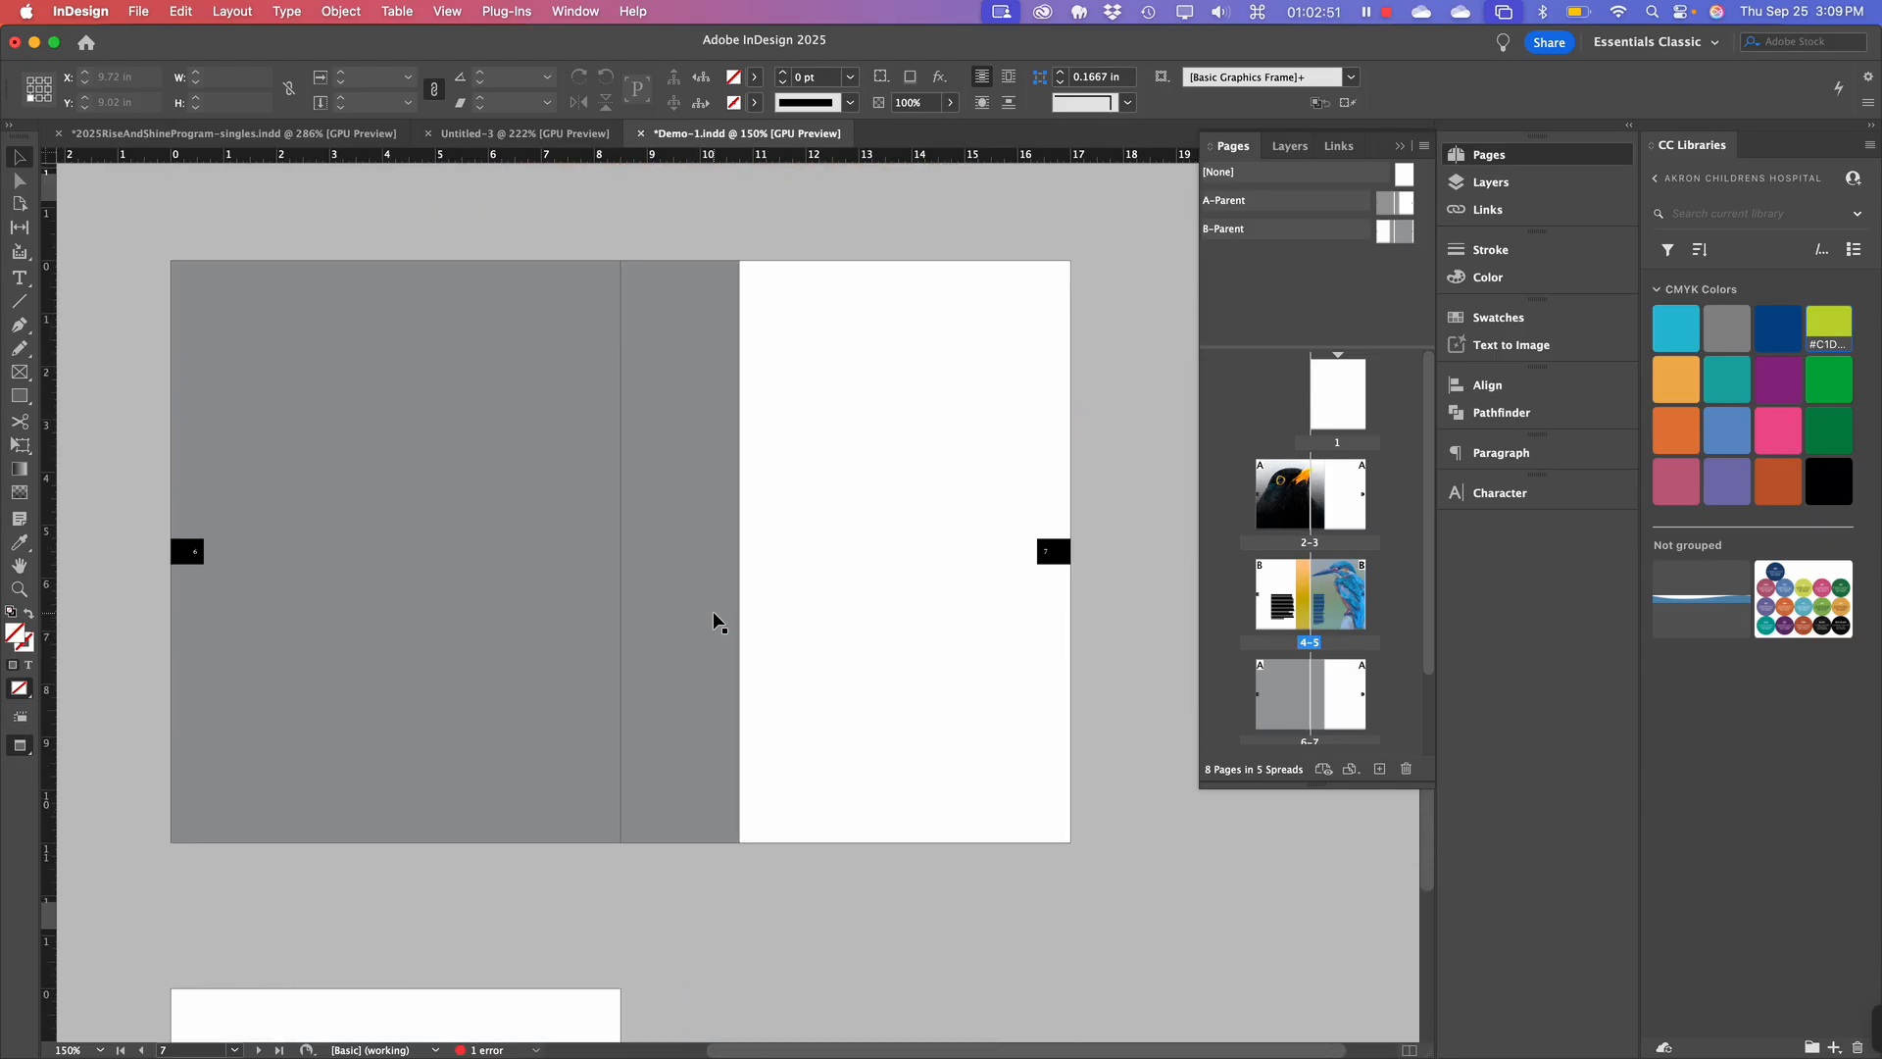